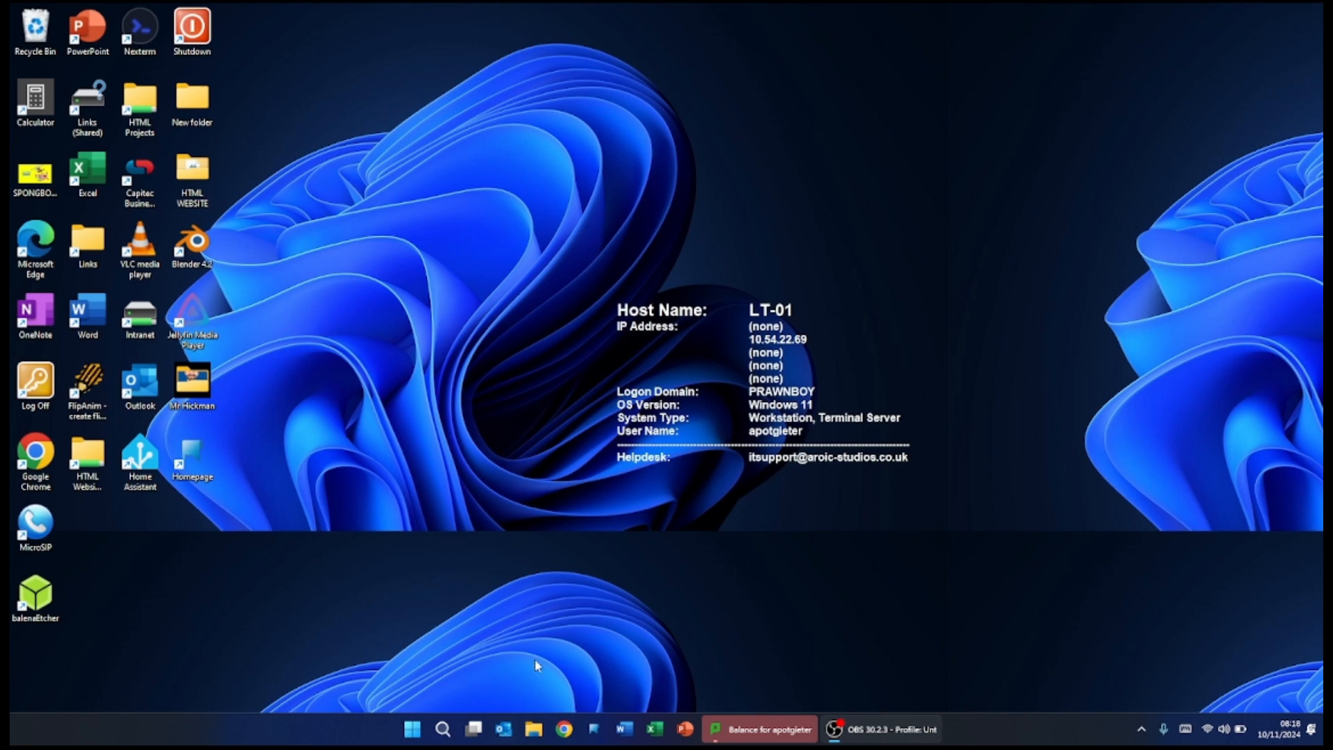
- Launch and maximise Chrome, try loading 10.54.22.1:8123, then close the browser
click(563, 731)
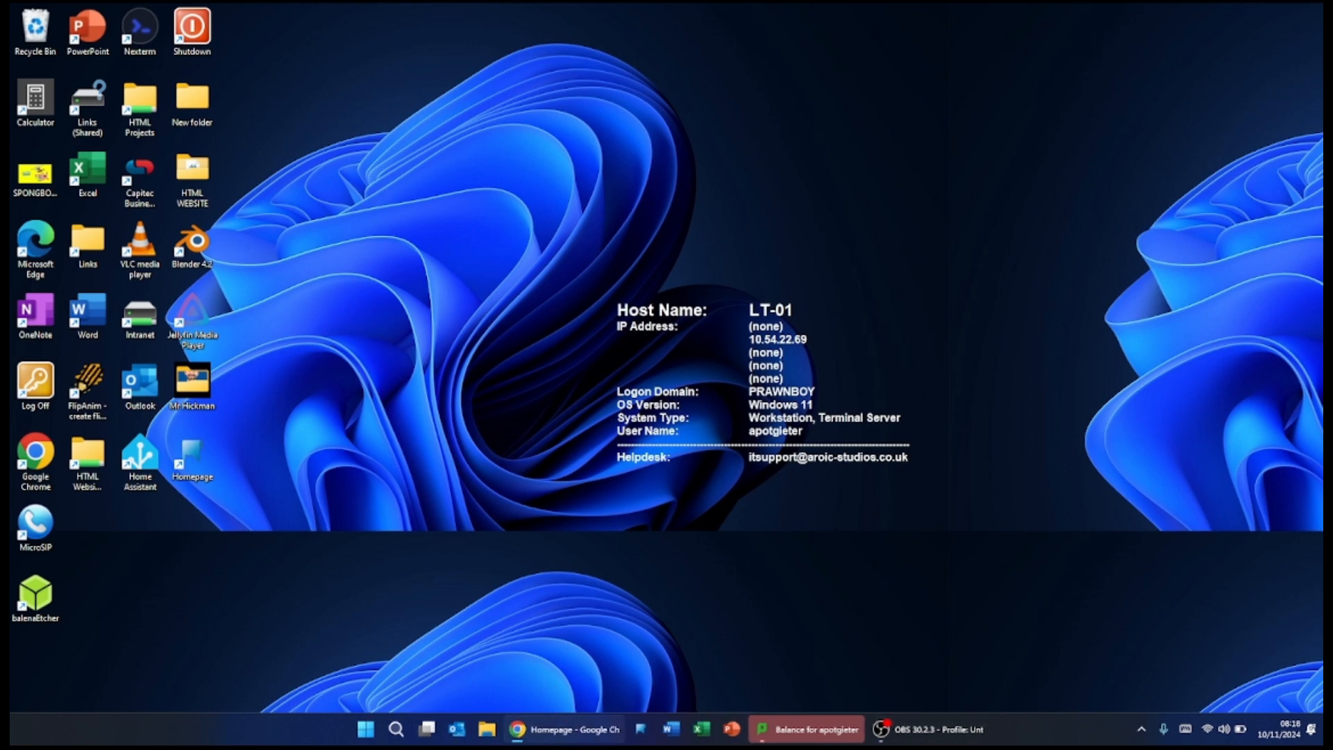
drag(1322, 107, 660, 107)
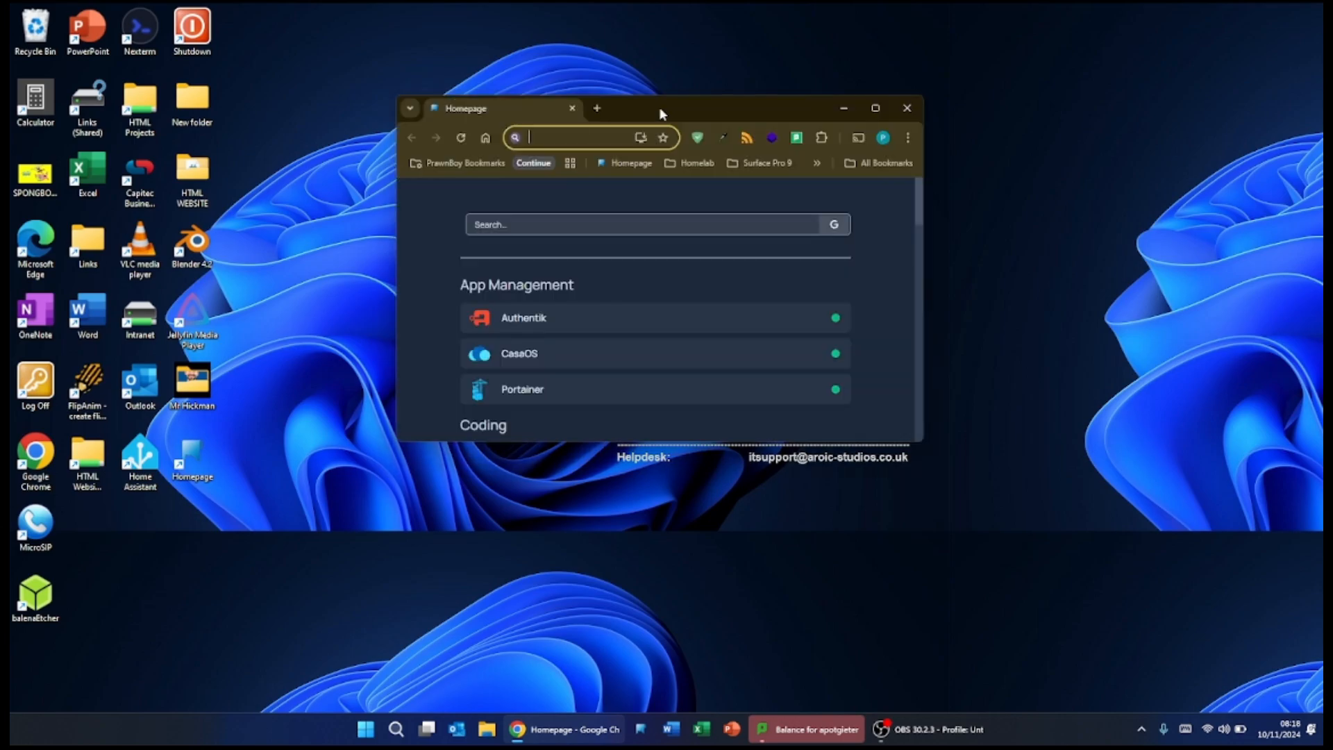
double_click(660, 107)
right_click(625, 146)
click(369, 45)
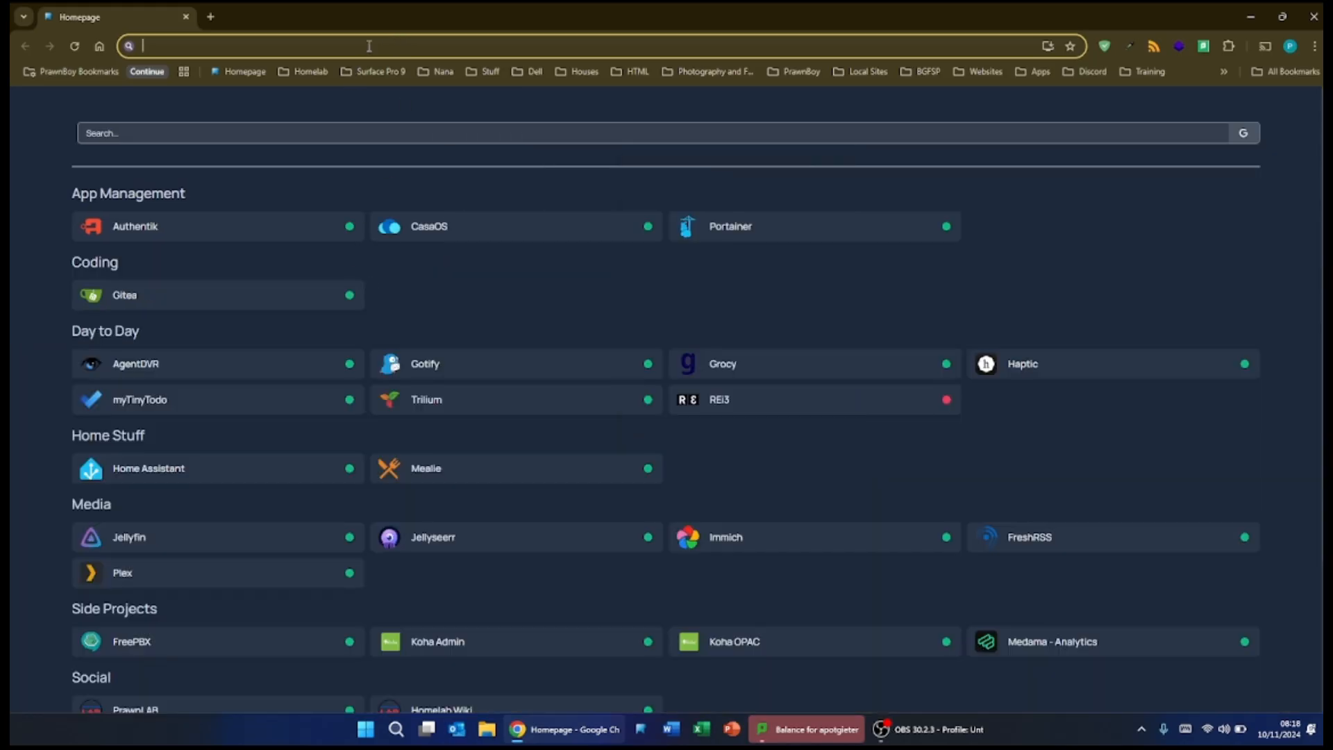
text(10.54.22.1:8123)
key(Return)
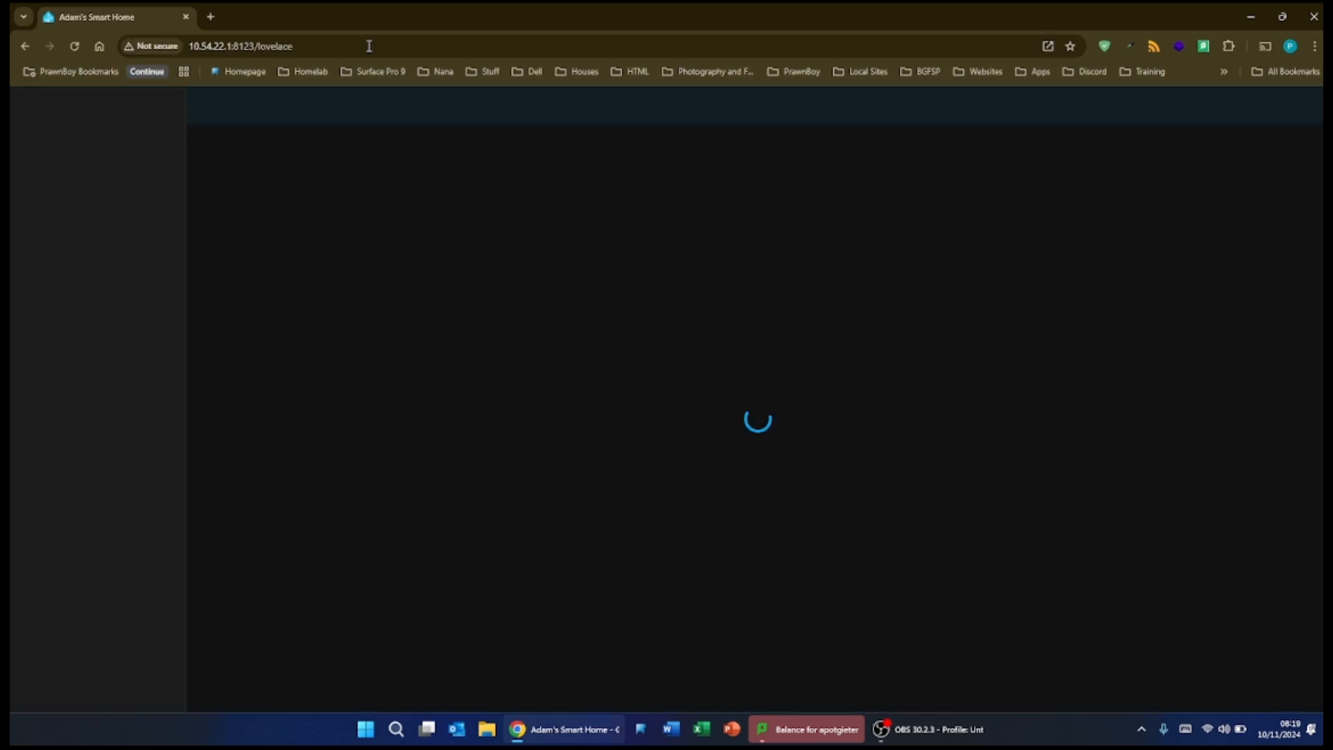
key(alt+F4)
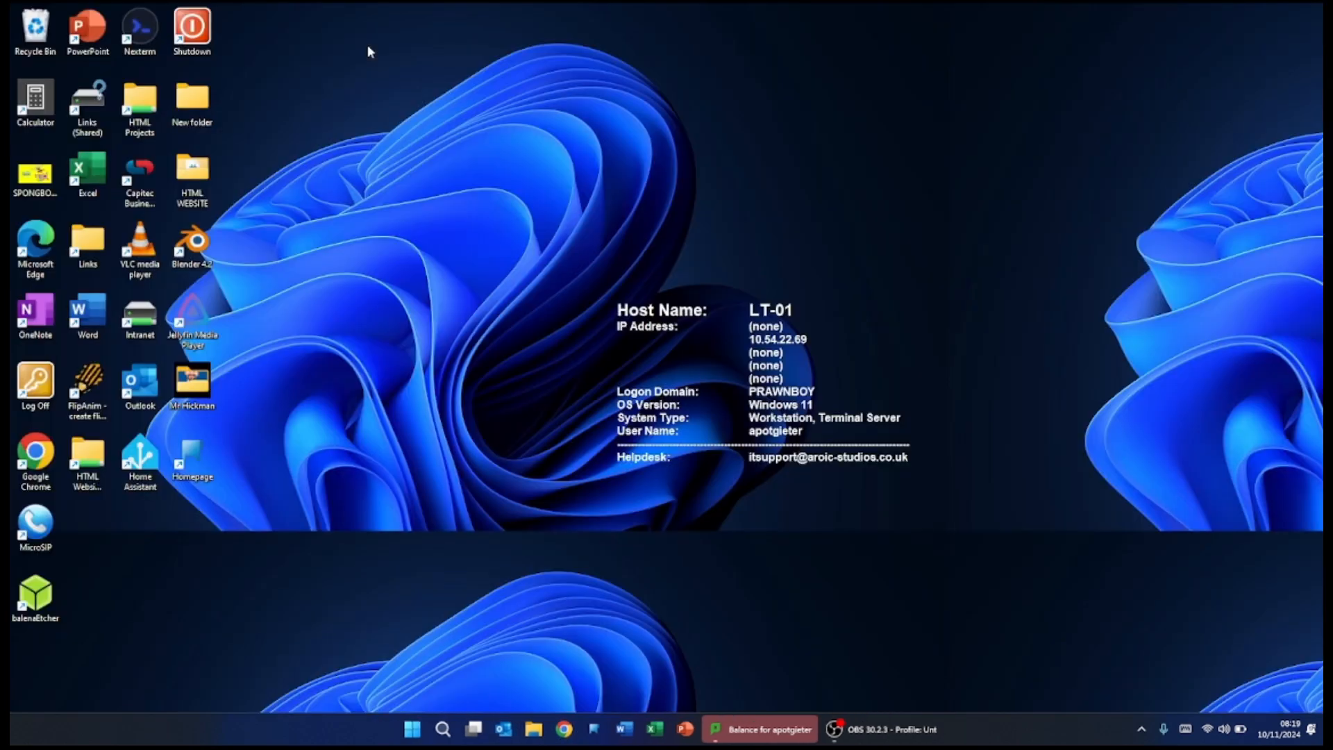
- Reopen Chrome and load the Home Assistant onboarding page at 10.54.22.116
click(564, 729)
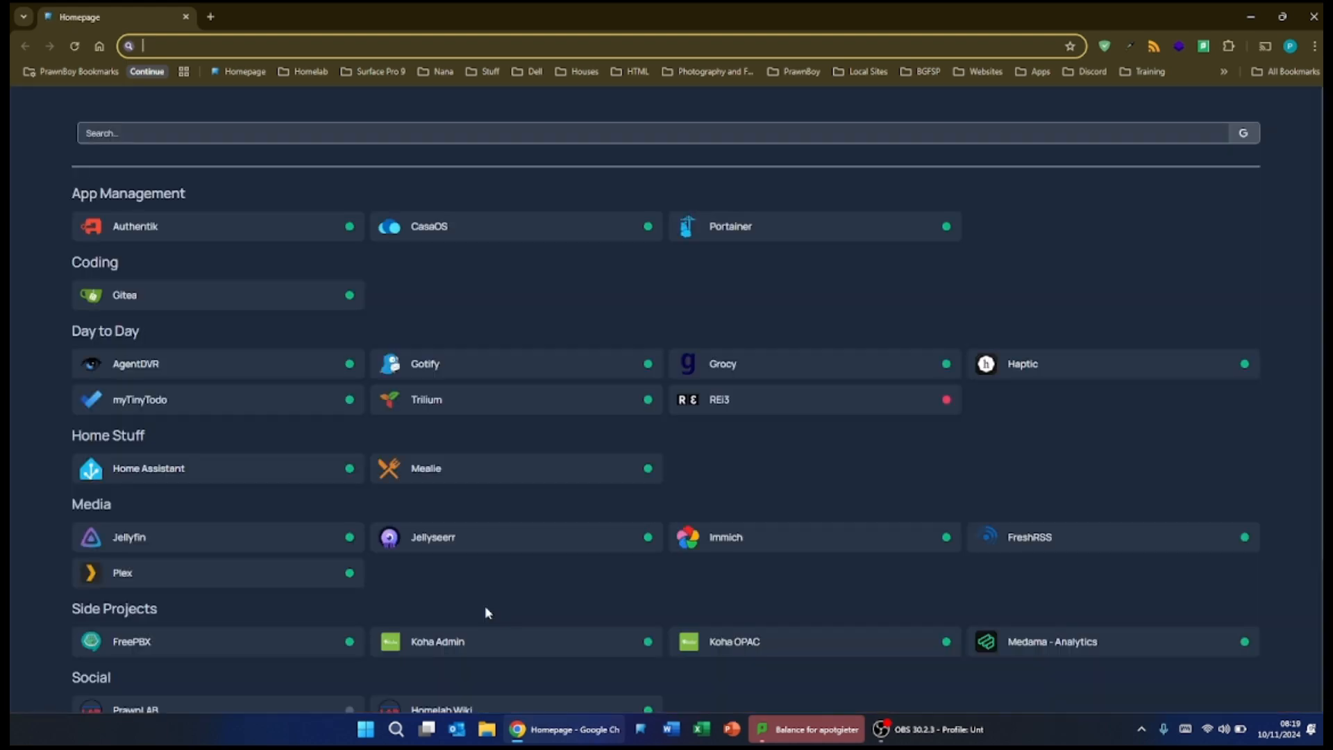
text(10.54.22.)
text(1166)
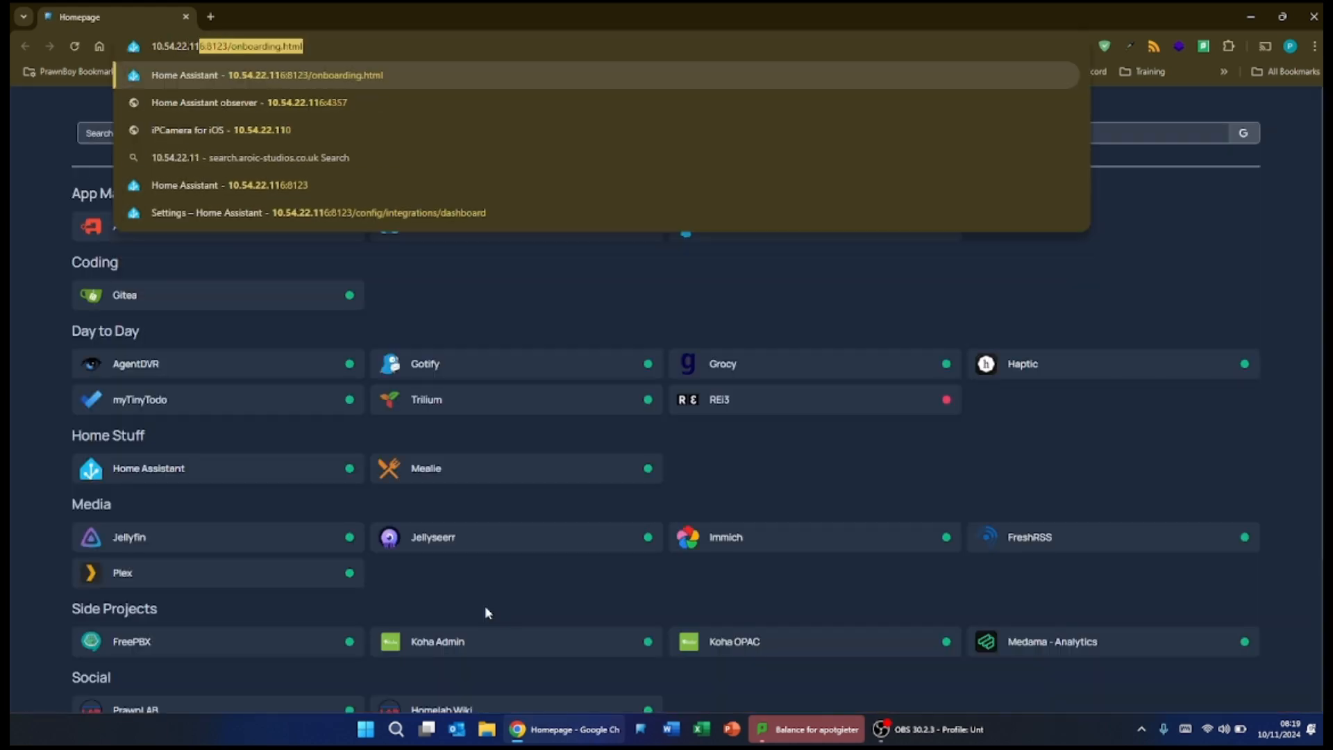
key(Return)
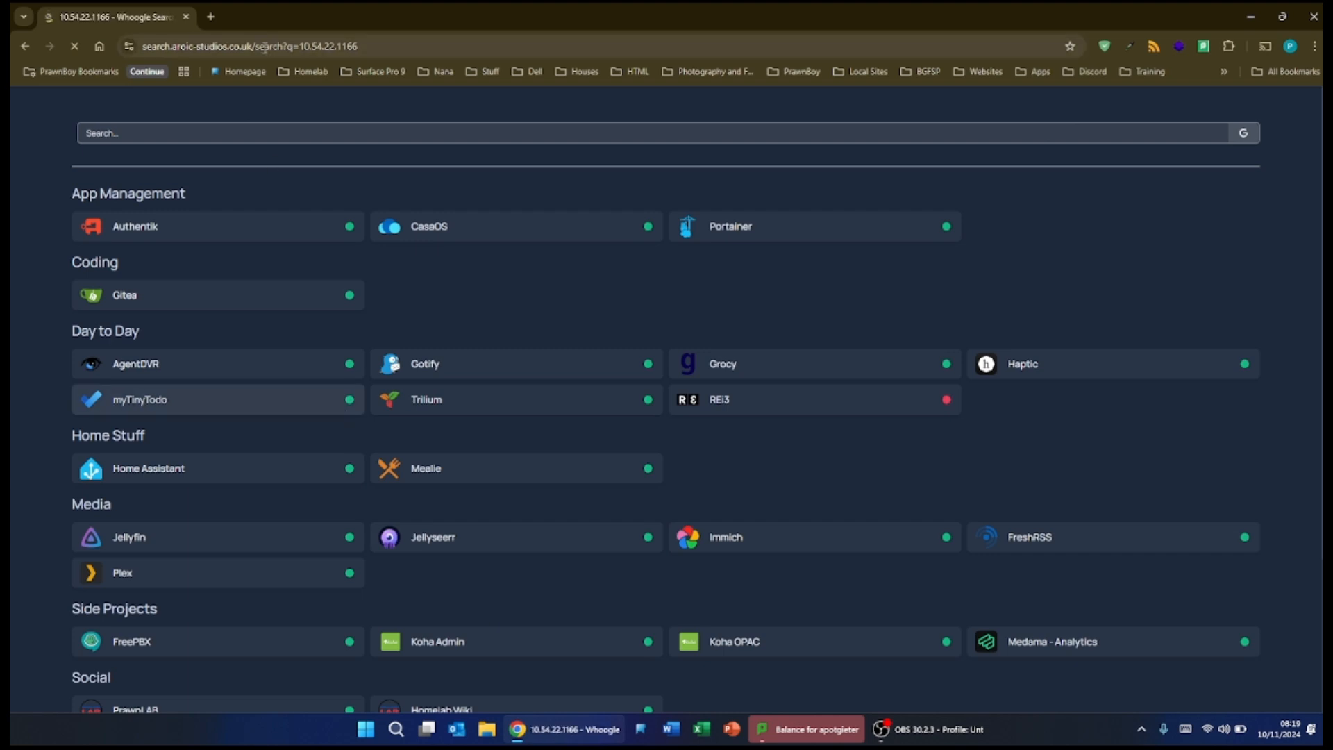
click(265, 46)
text(10.54.22.116)
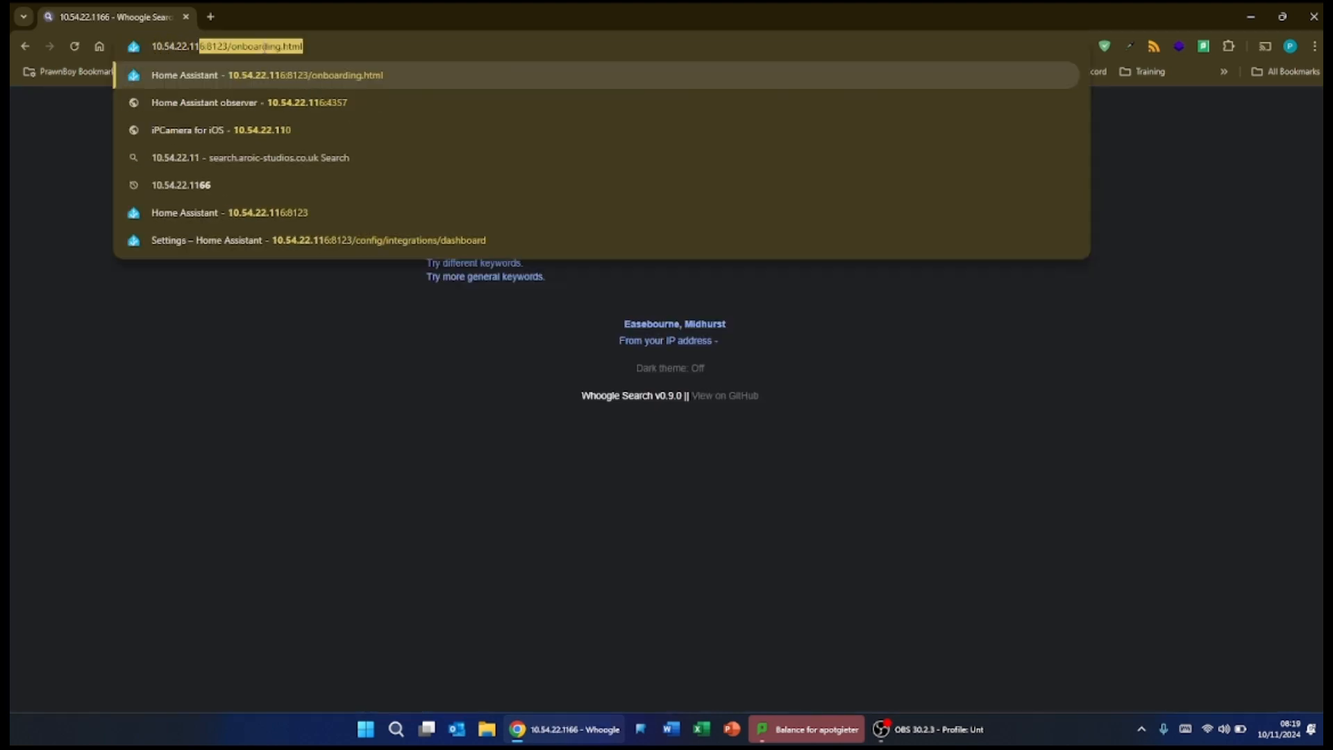
key(Return)
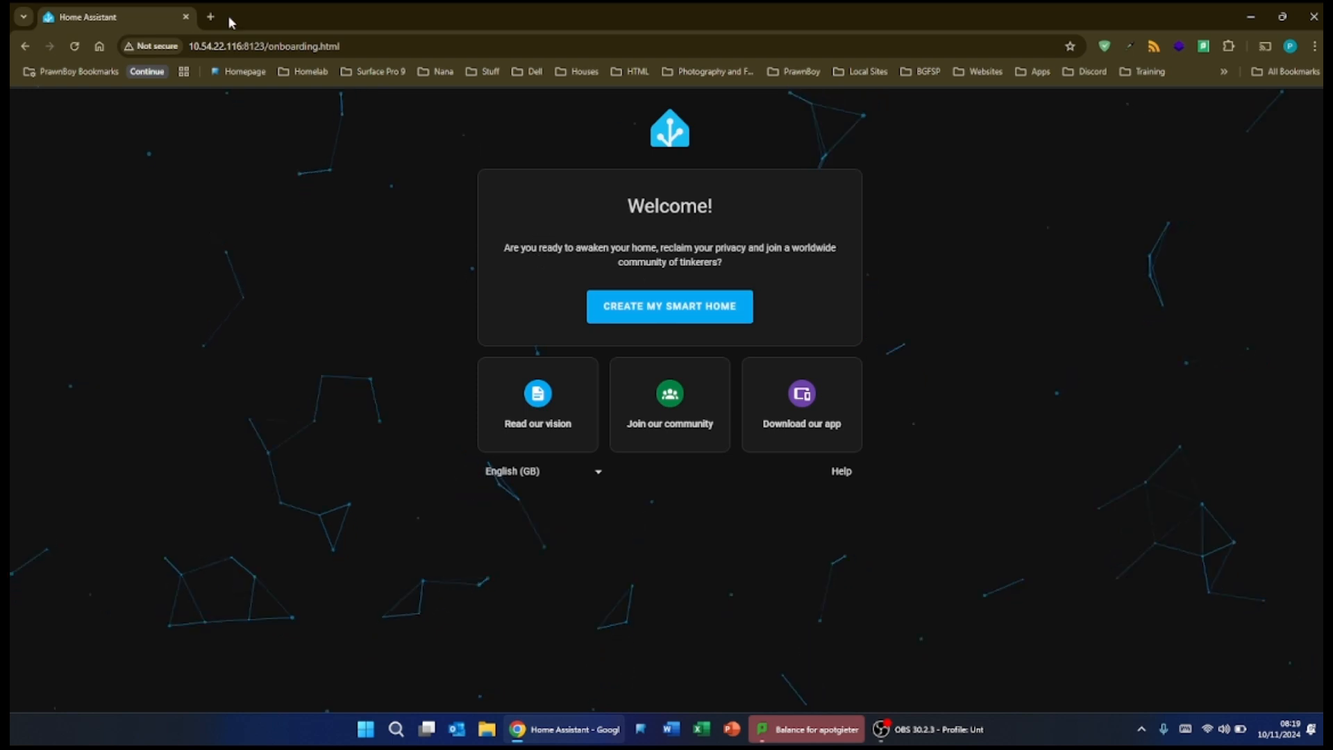
- Open new tabs for Home Assistant at 10.54.22.120:8123 and Proxmox at 10.54.22.3:8006
click(210, 17)
text(10.54.22.120:8123)
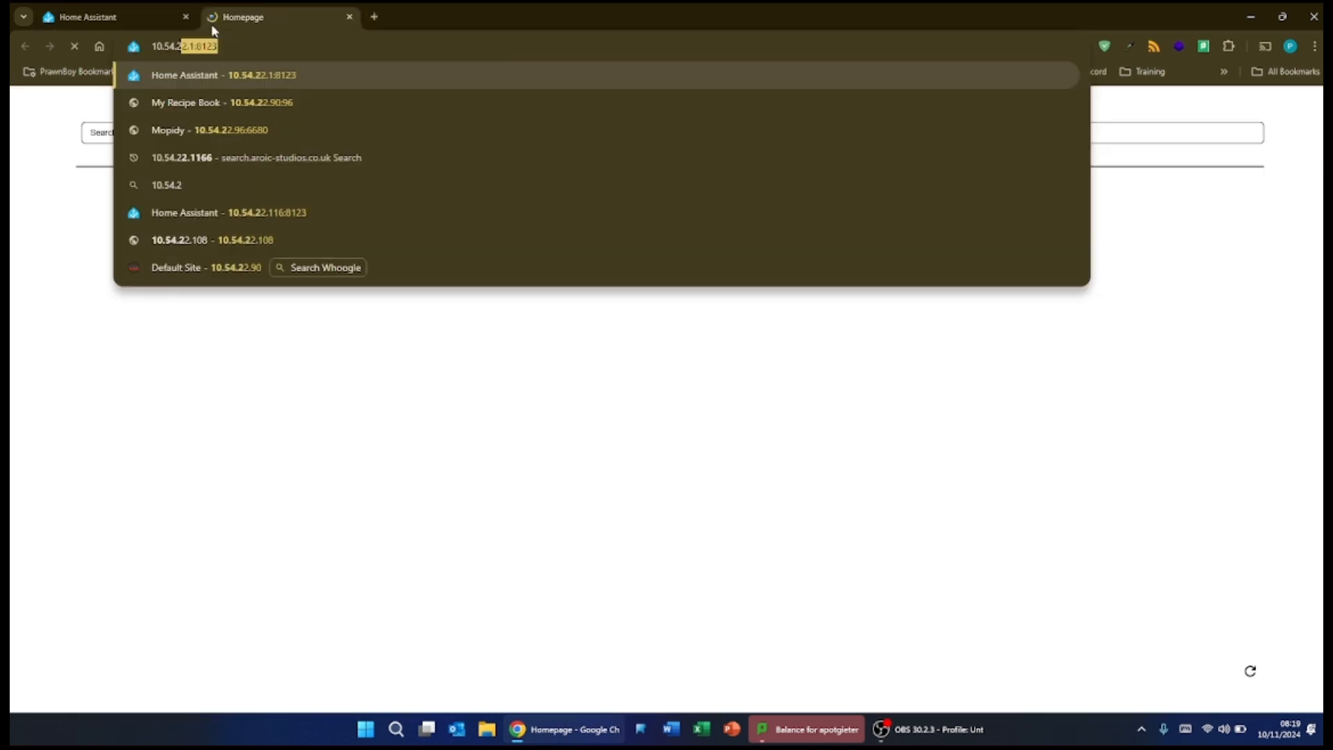
key(Return)
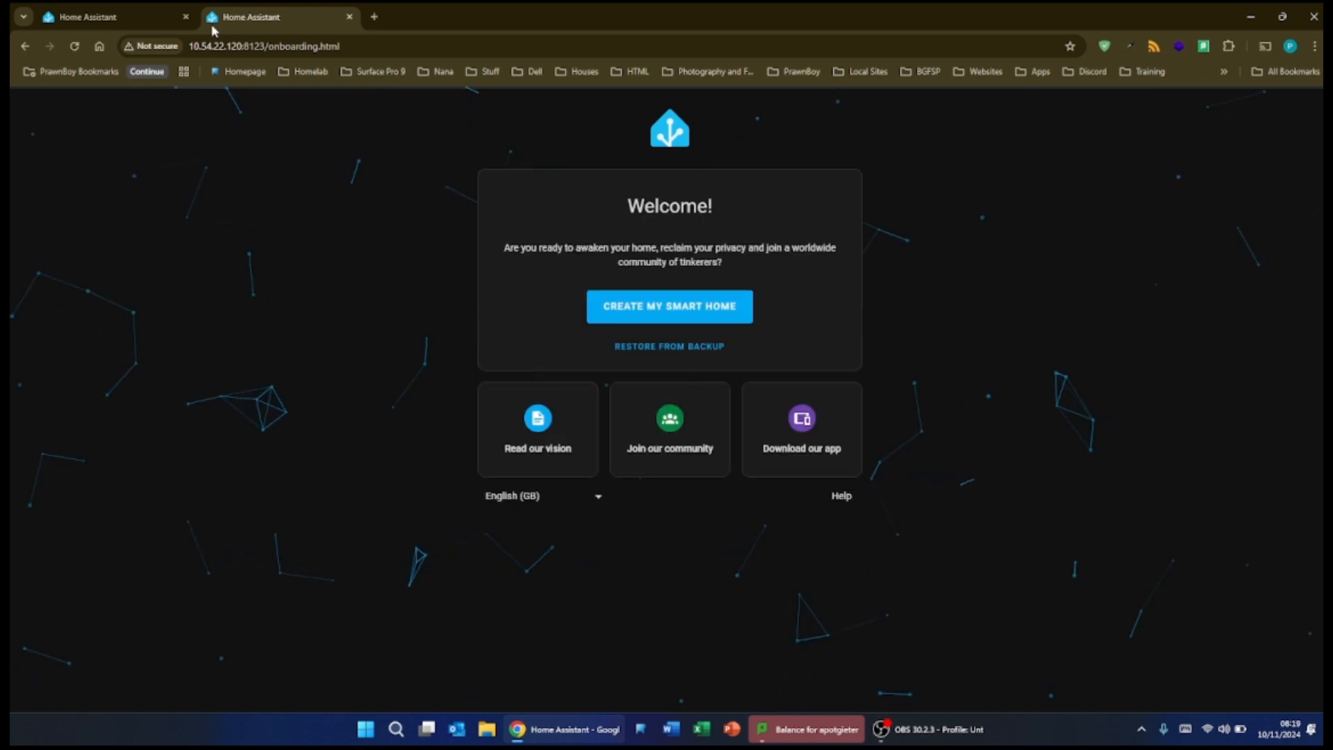
key(ctrl+t)
text(10.54.22.3:8006)
key(Return)
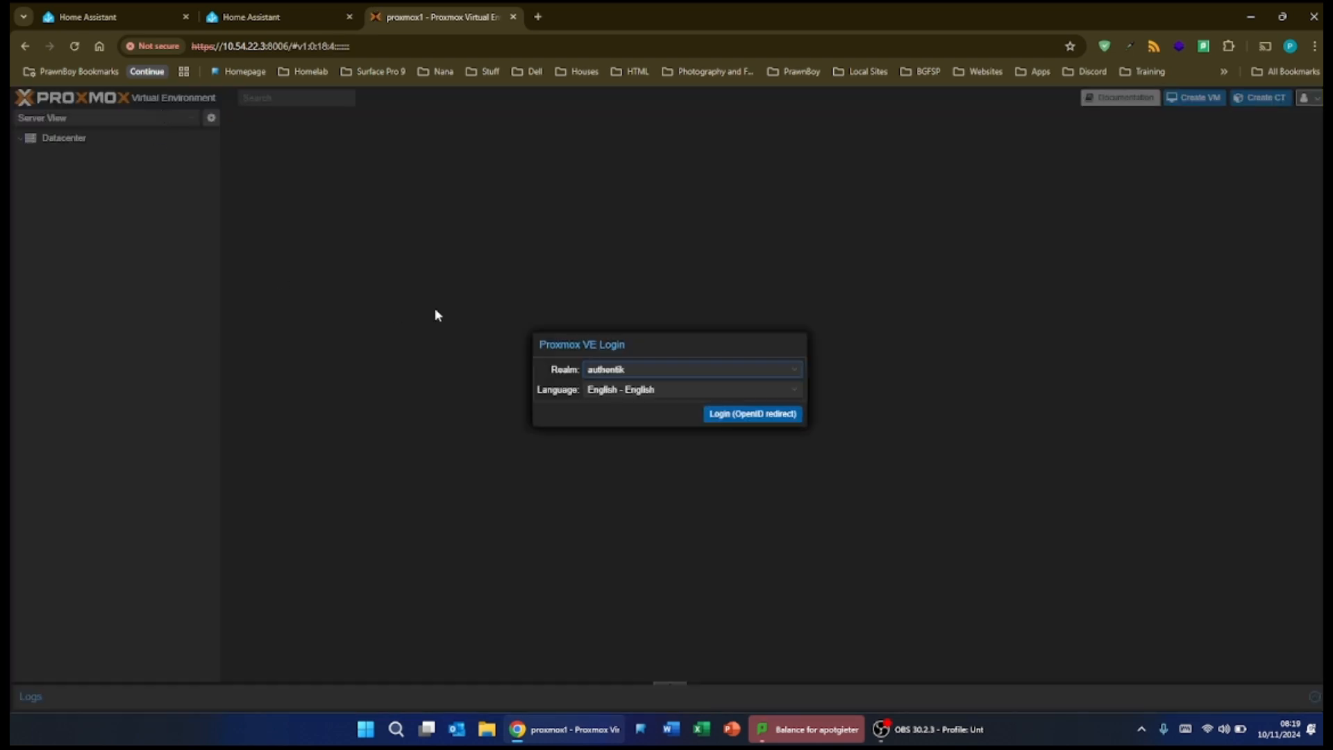
- Log in to Proxmox via authentik OpenID with the saved username and password, then open a blank tab
click(727, 413)
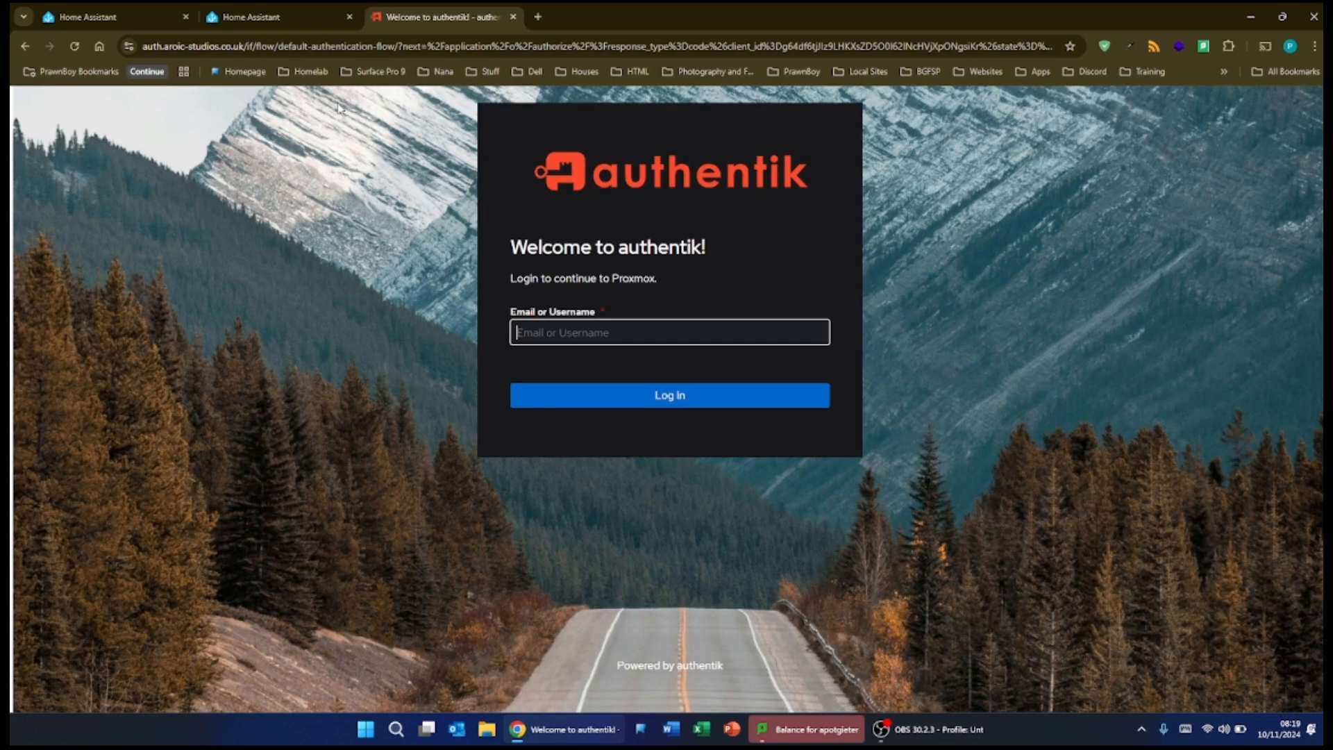
text(apot)
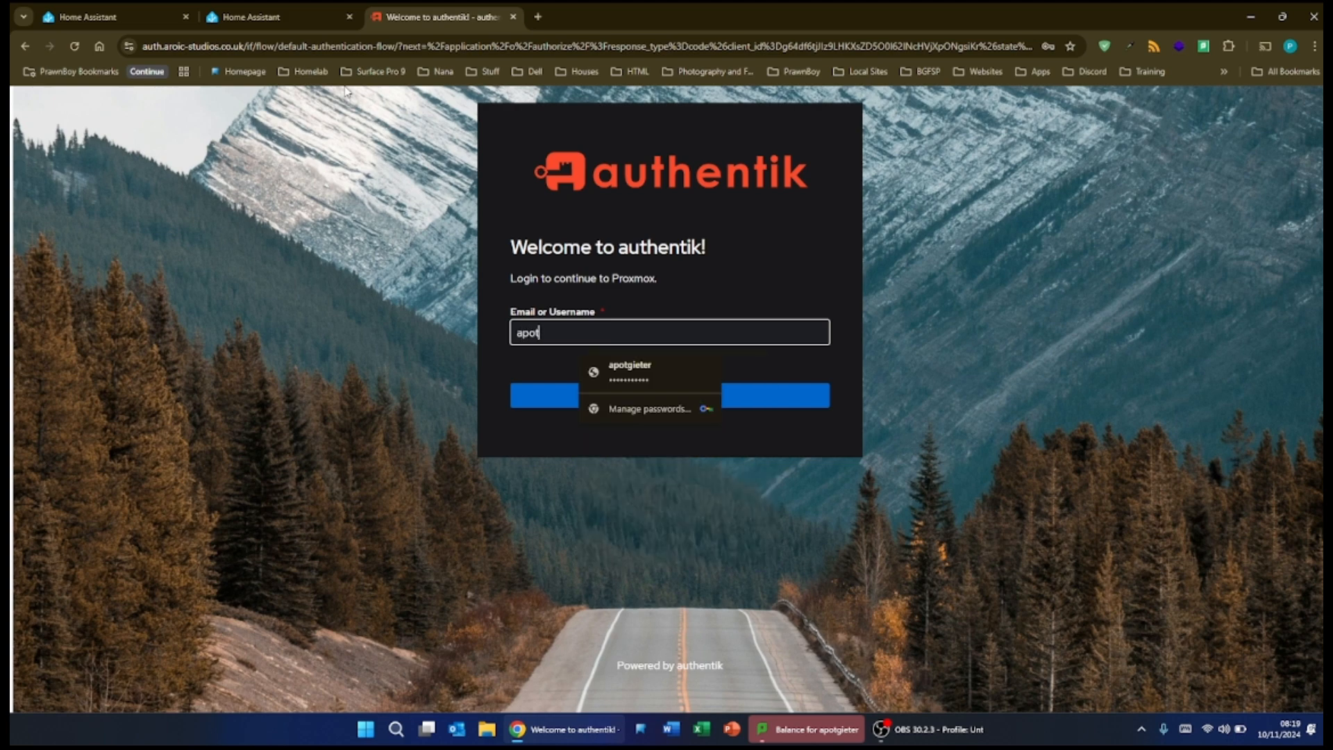
text(gieter)
key(Return)
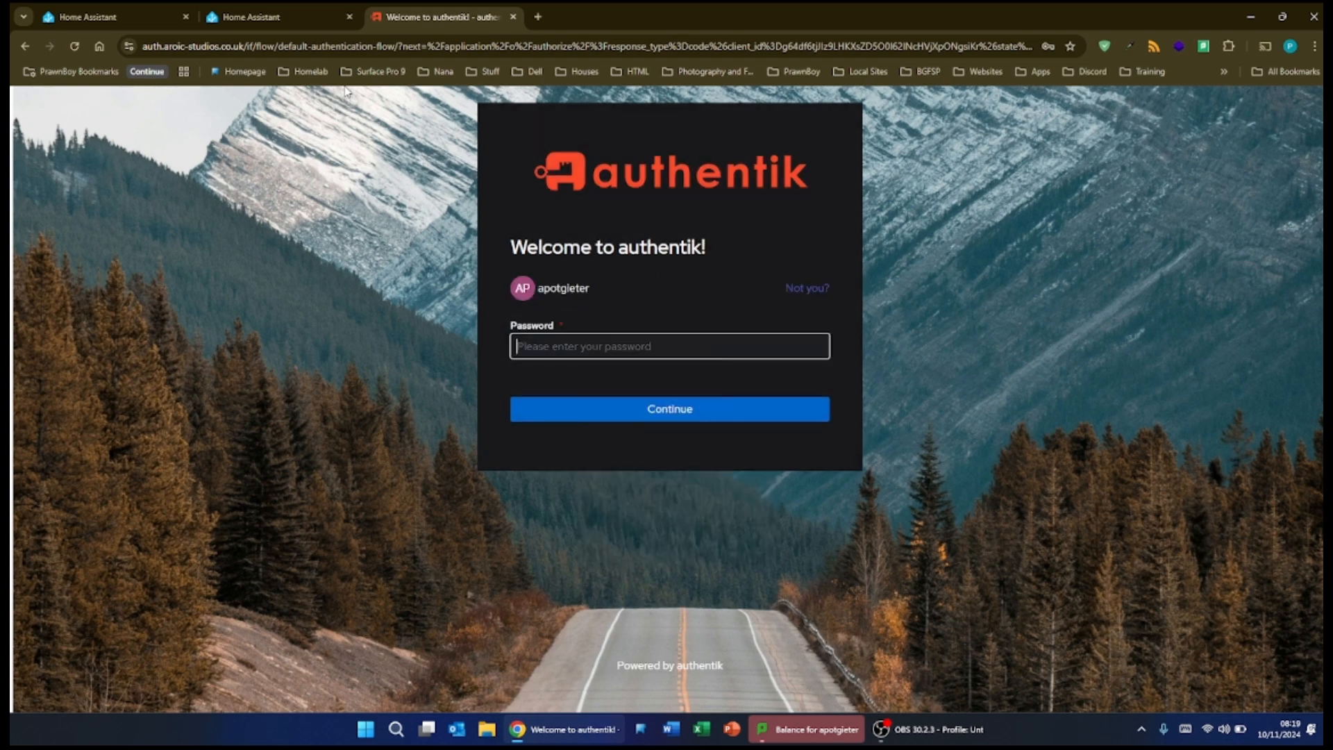
text(•••••••••••)
key(Return)
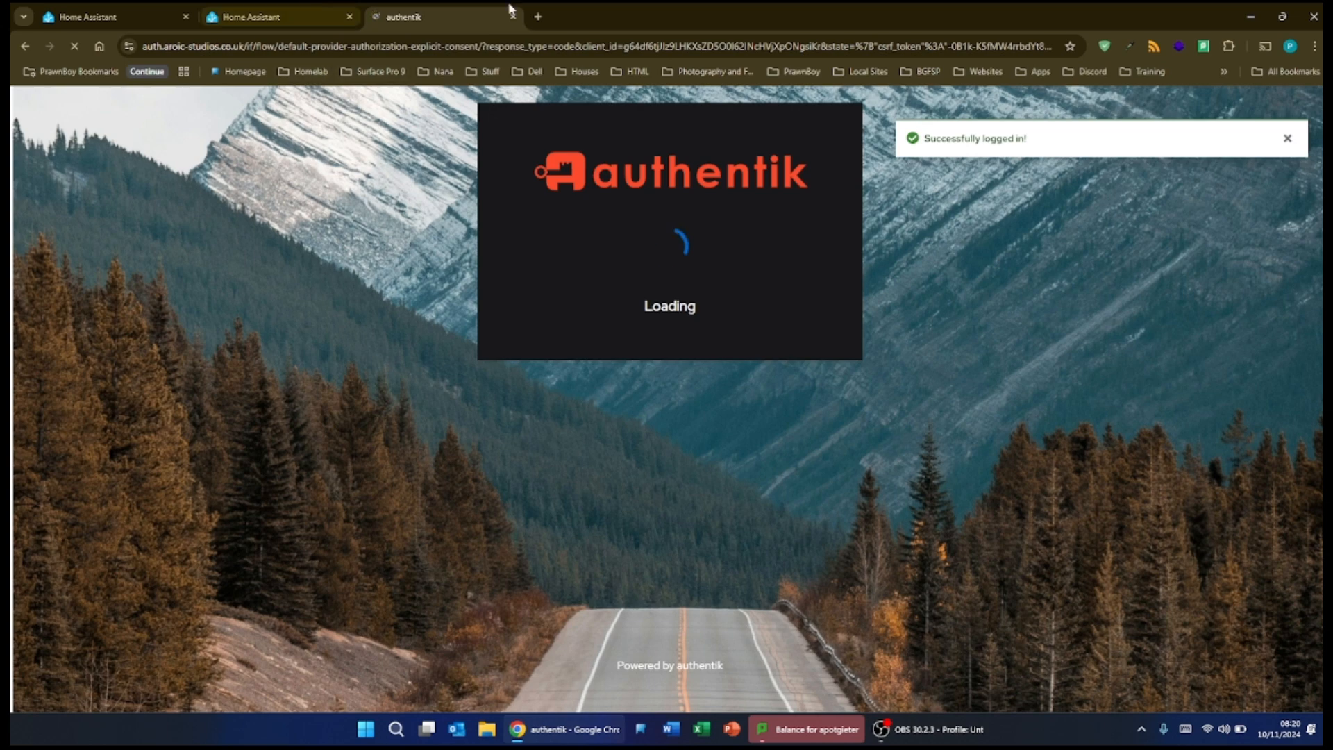
click(538, 17)
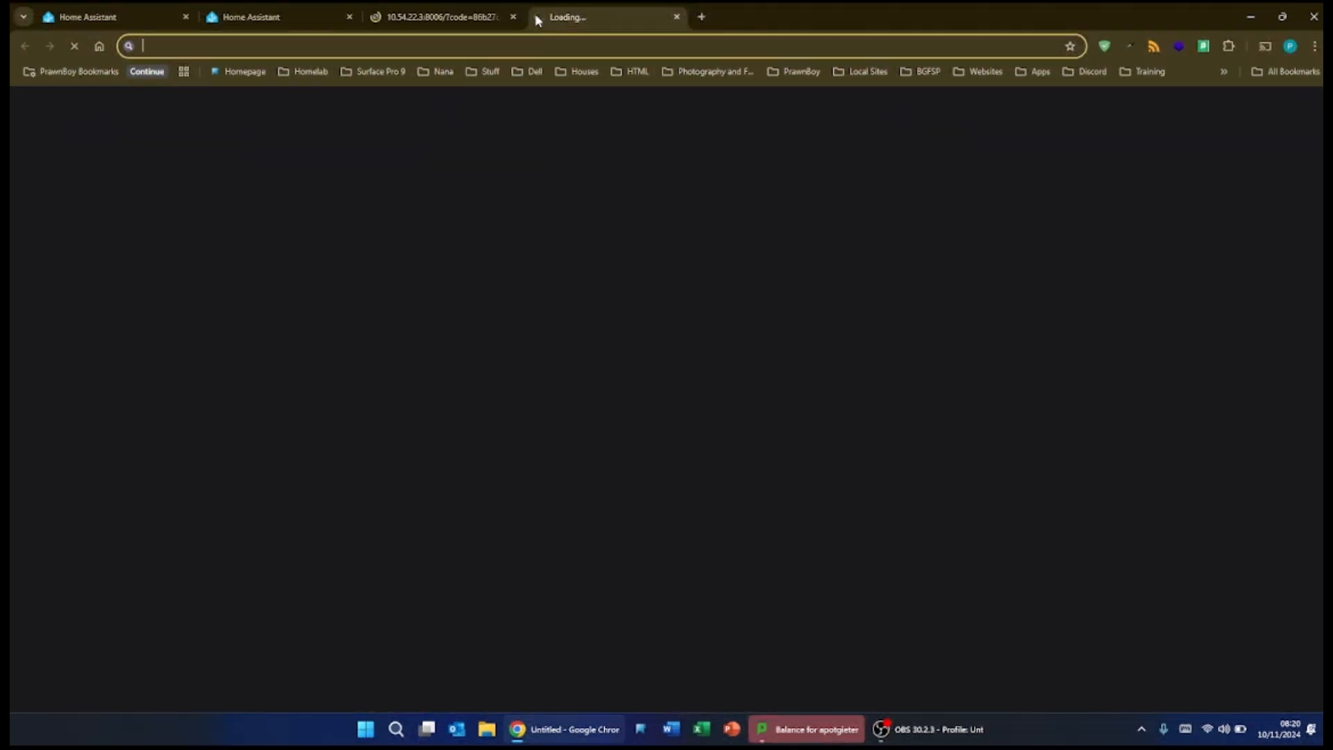
- Search for Home Assistant Green, browse its product page, then return to the Proxmox tab
text(home assistsnat green)
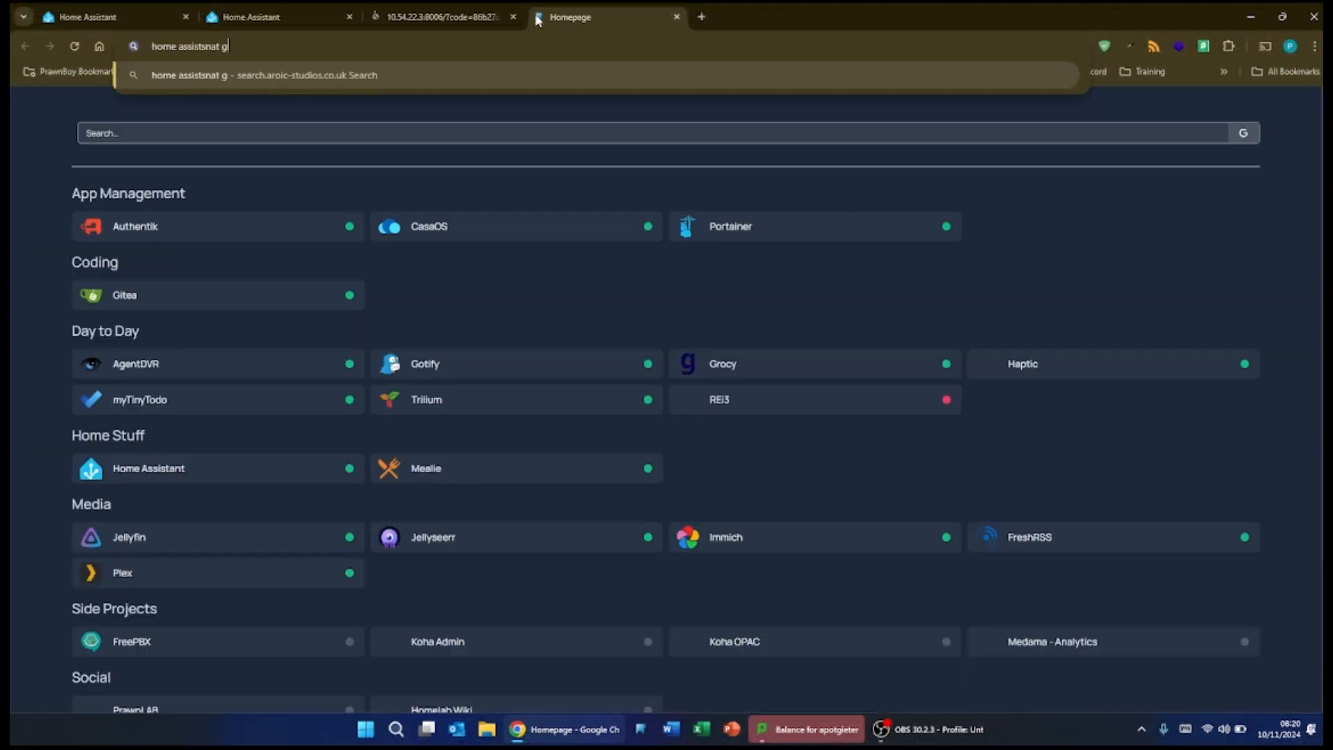
key(Return)
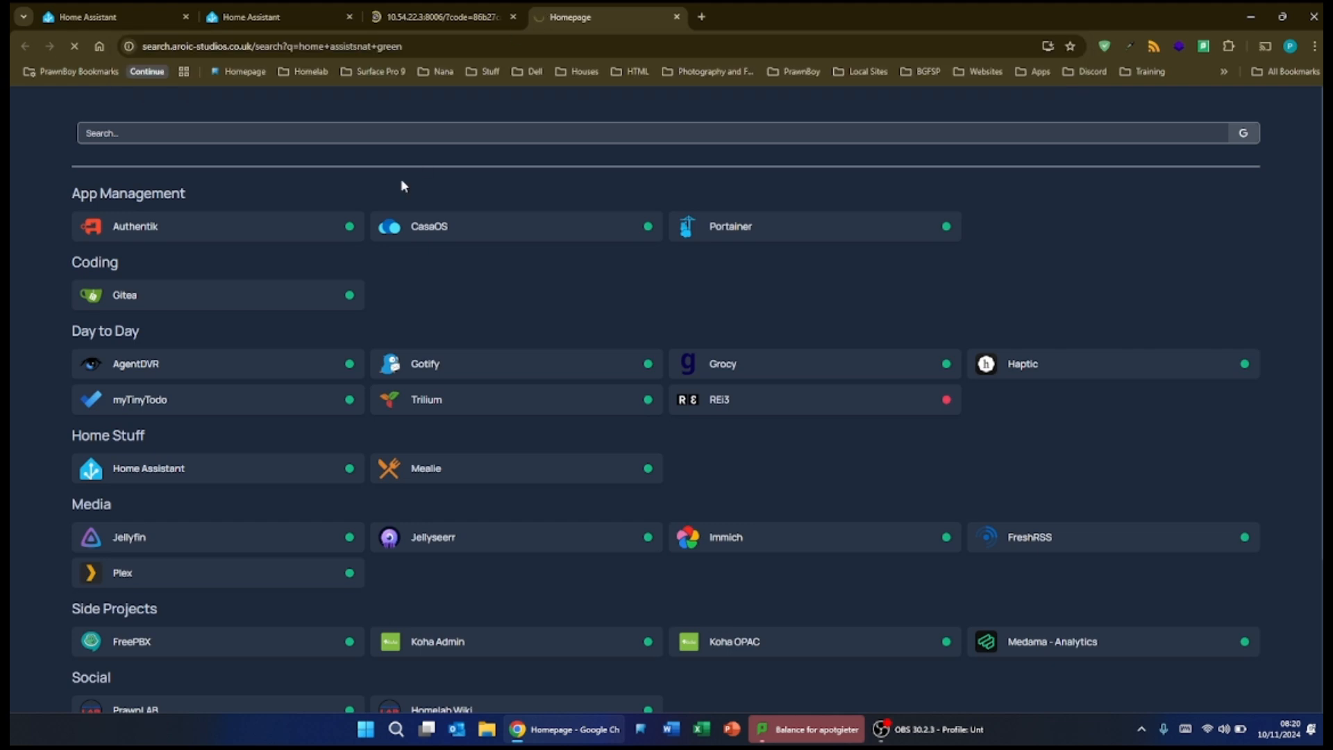
click(472, 287)
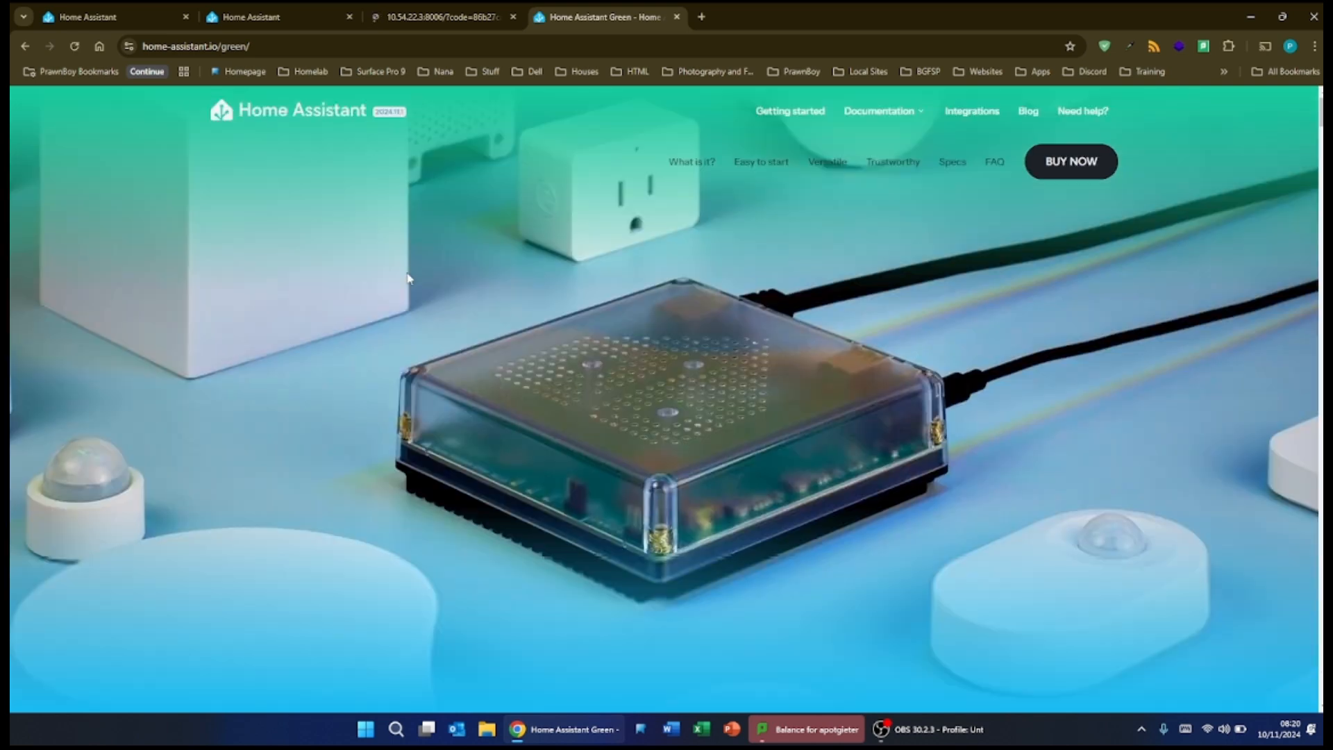
scroll(554, 405, down, 10)
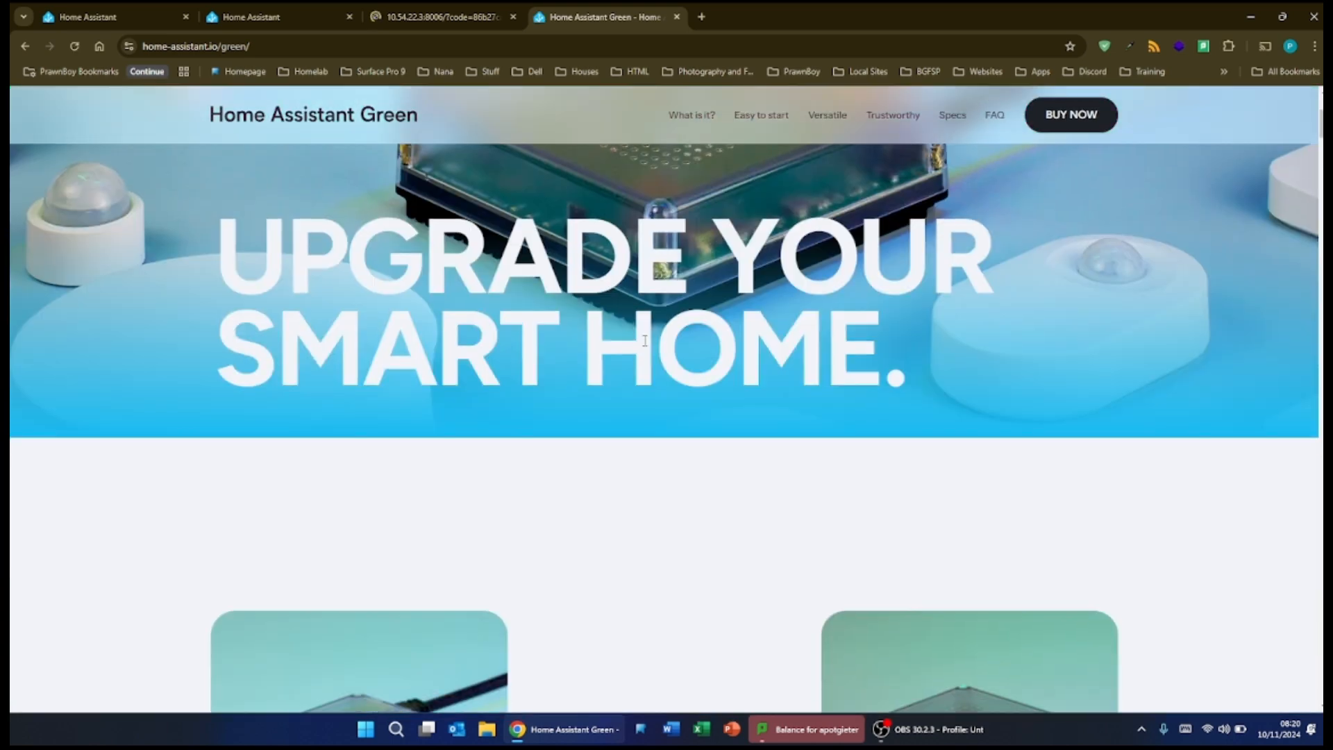
scroll(397, 319, down, 18)
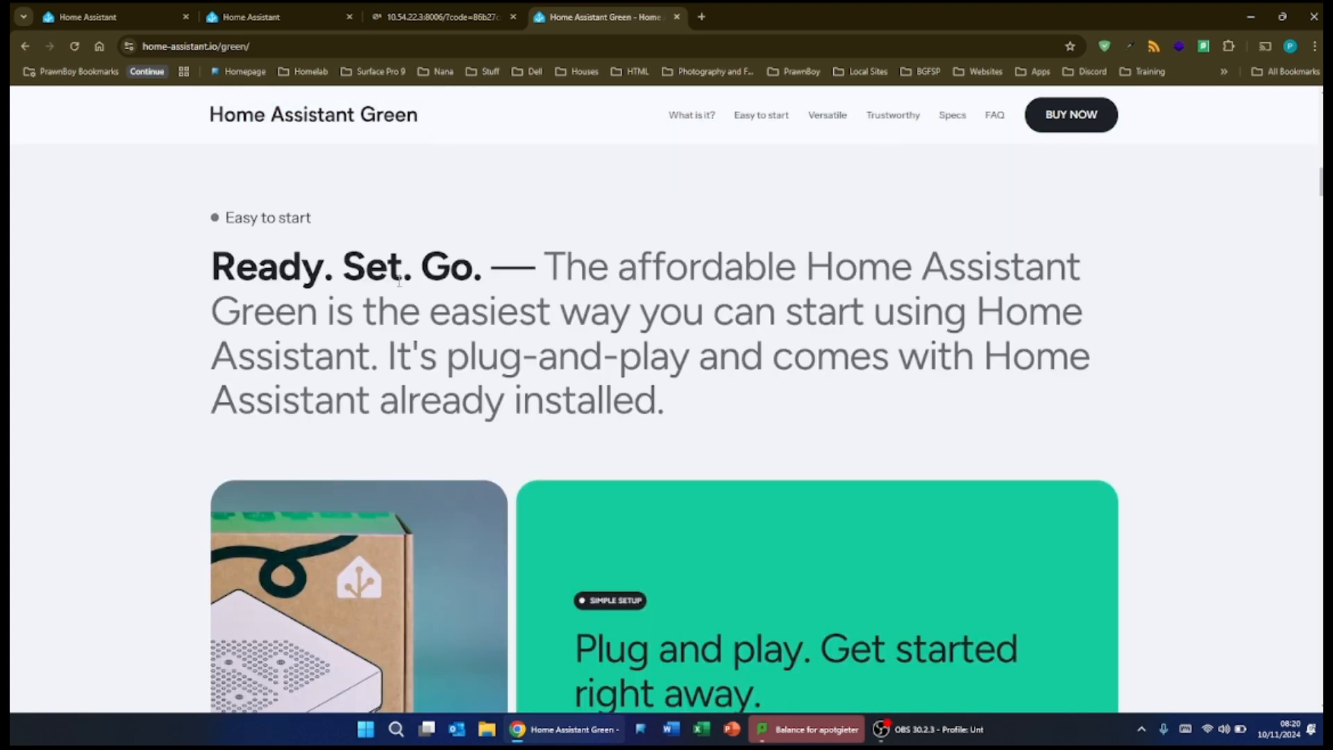
scroll(667, 294, down, 7)
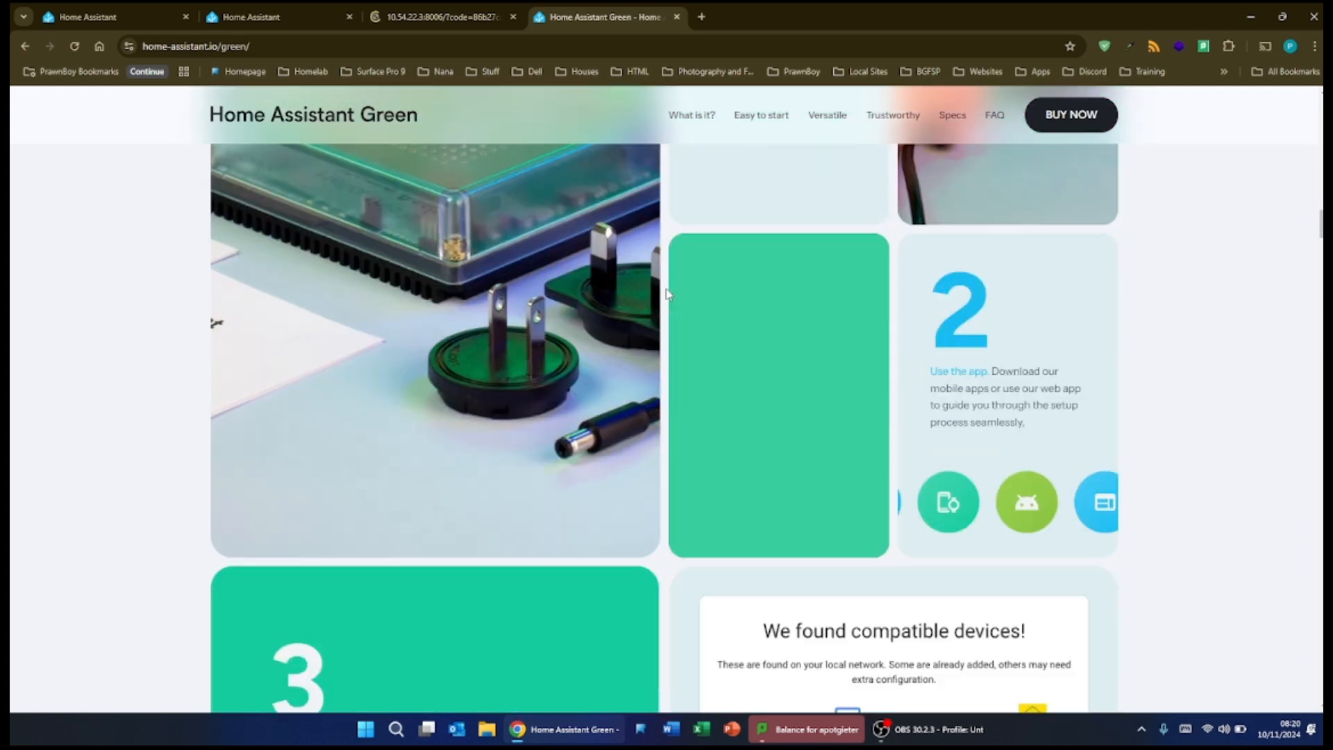
scroll(667, 293, down, 4)
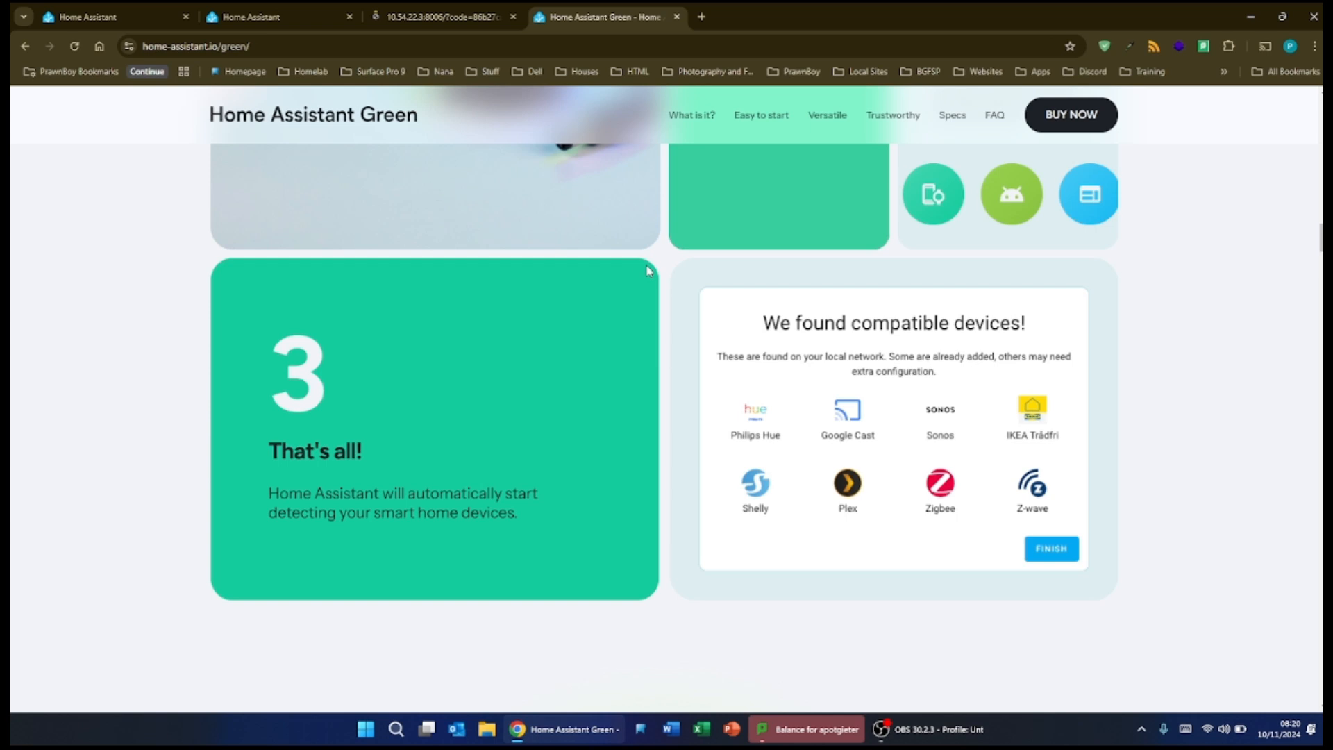
click(487, 9)
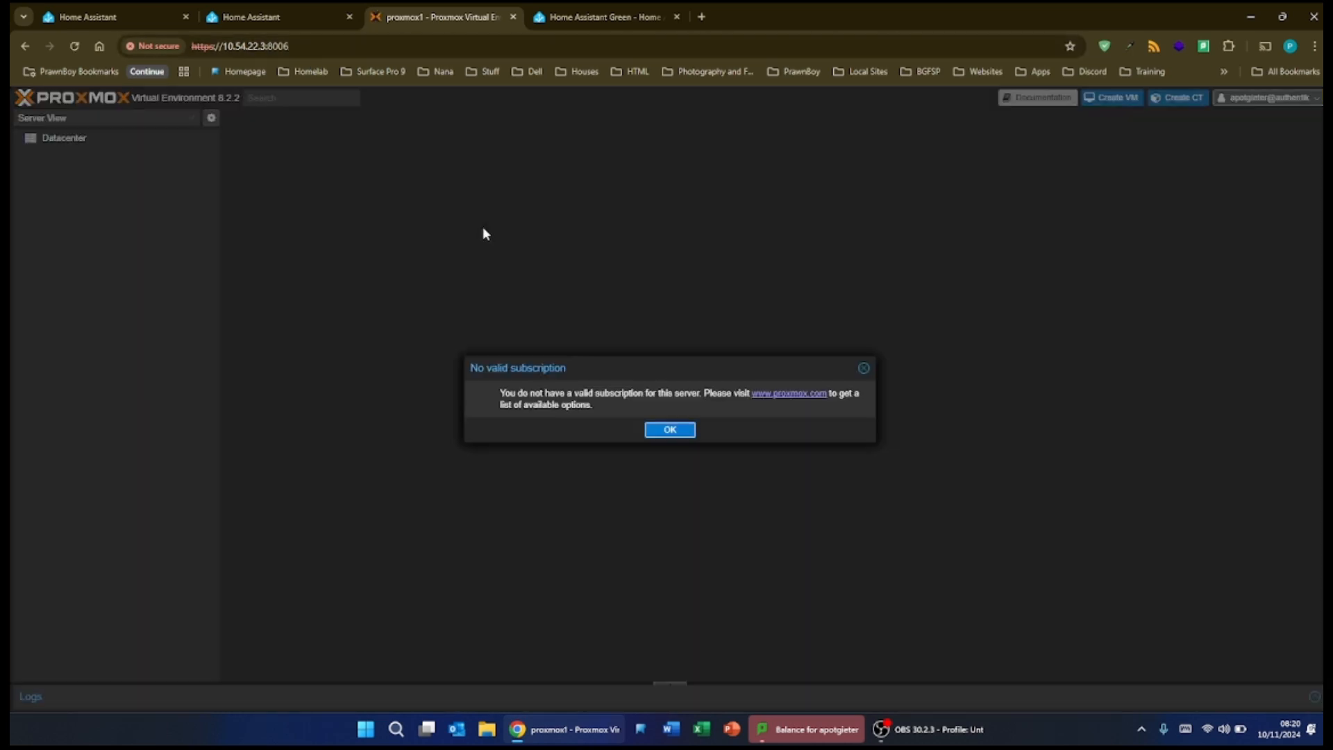
- Dismiss the subscription notice and confirm VM 101 (haos13.2) runs at 10.54.22.120, then switch to its Home Assistant tab
click(670, 430)
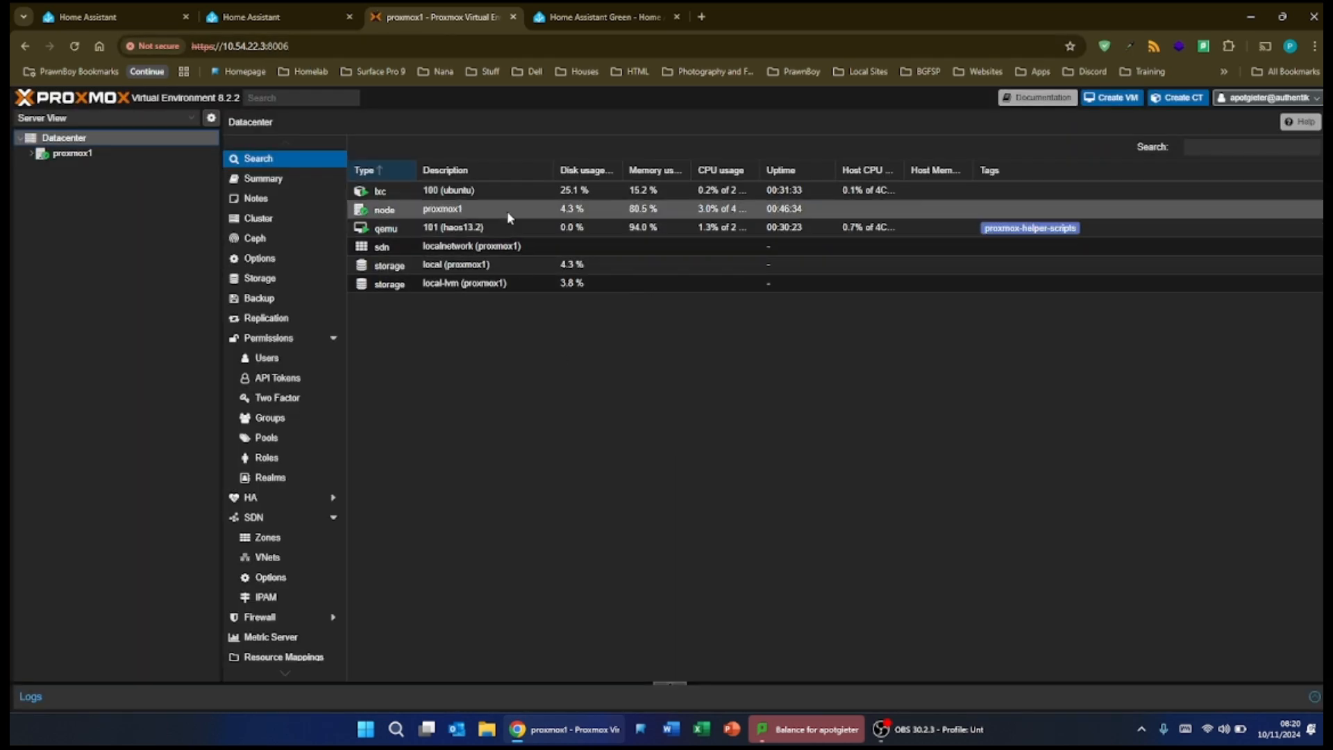
double_click(491, 227)
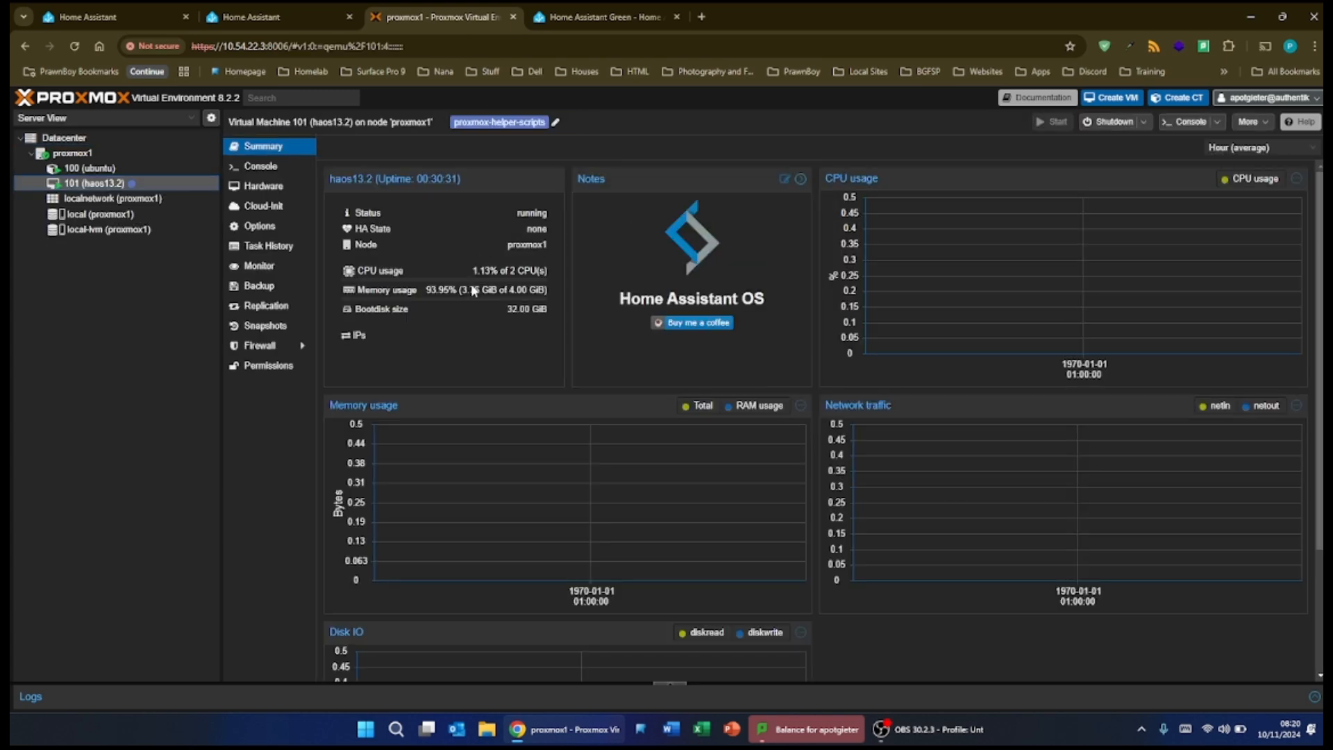
drag(456, 290, 481, 290)
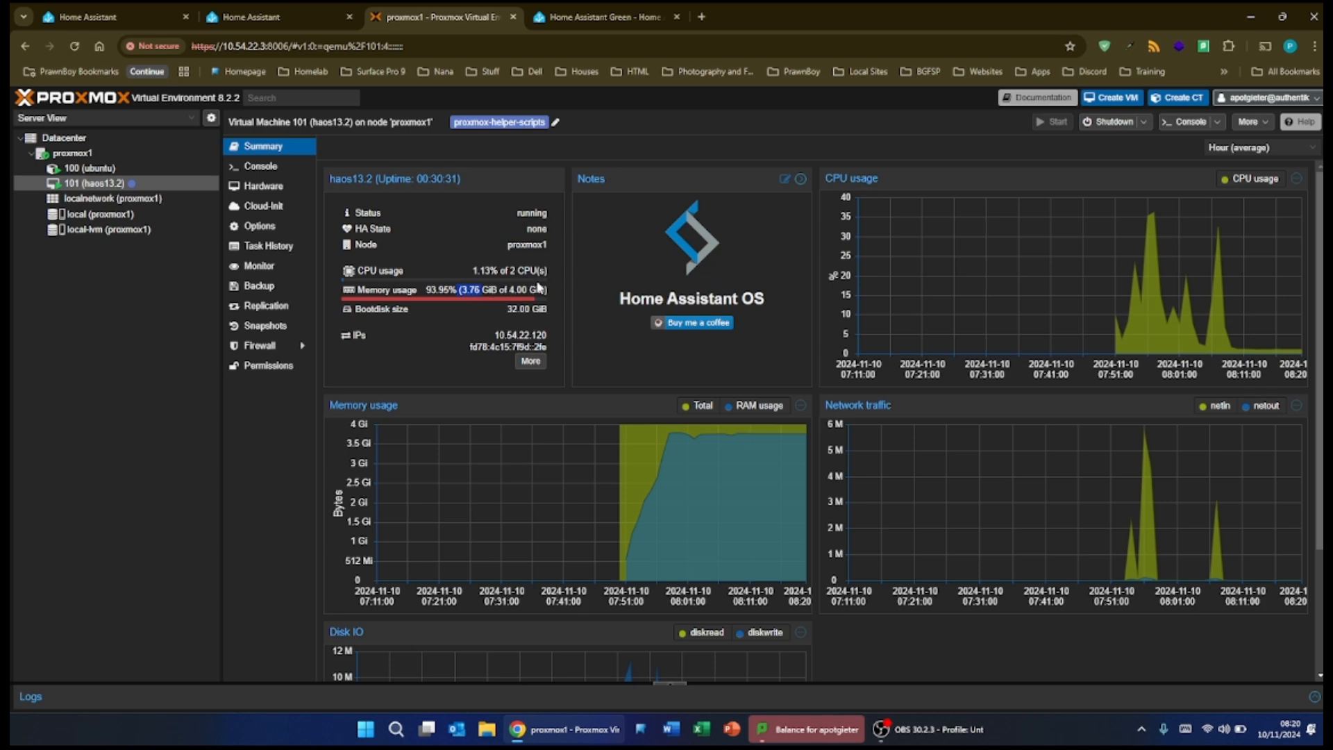
click(313, 16)
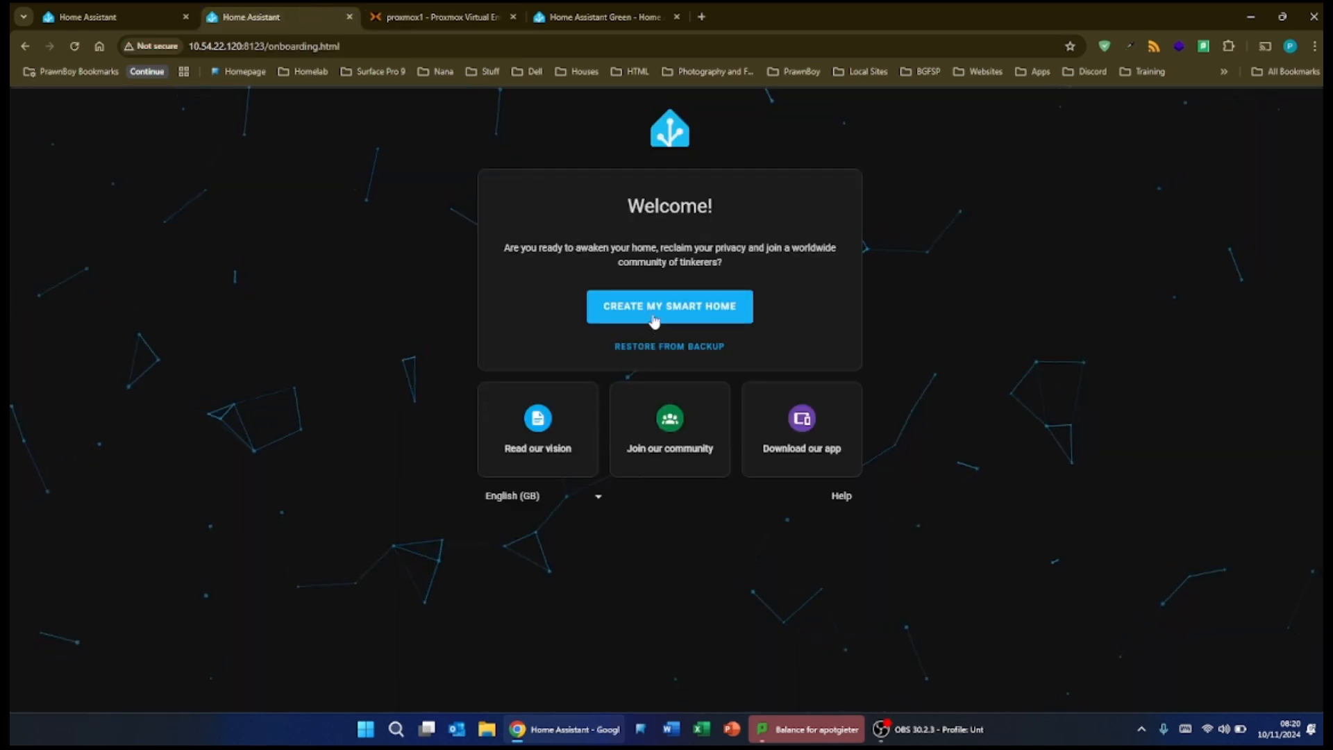
- Create the Home Assistant owner account with the user's name and a confirmed password
click(654, 320)
click(584, 270)
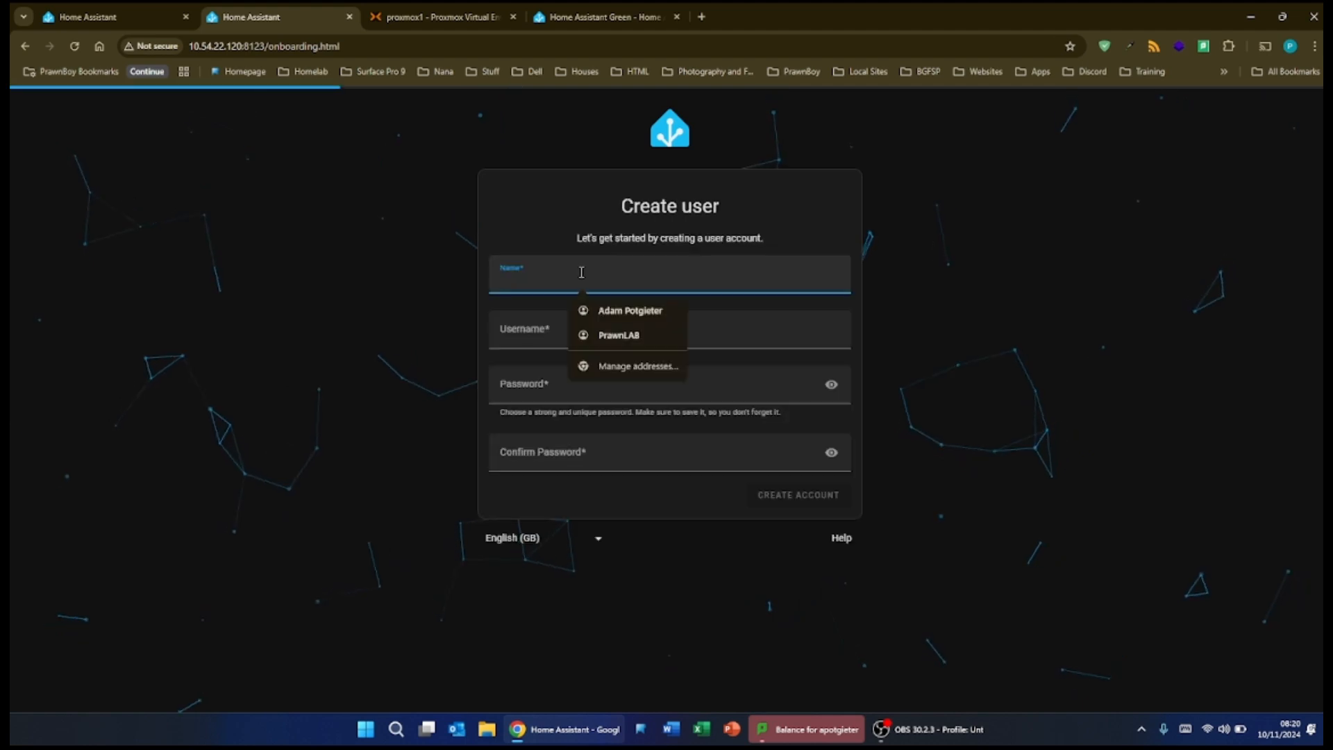
text(Adam)
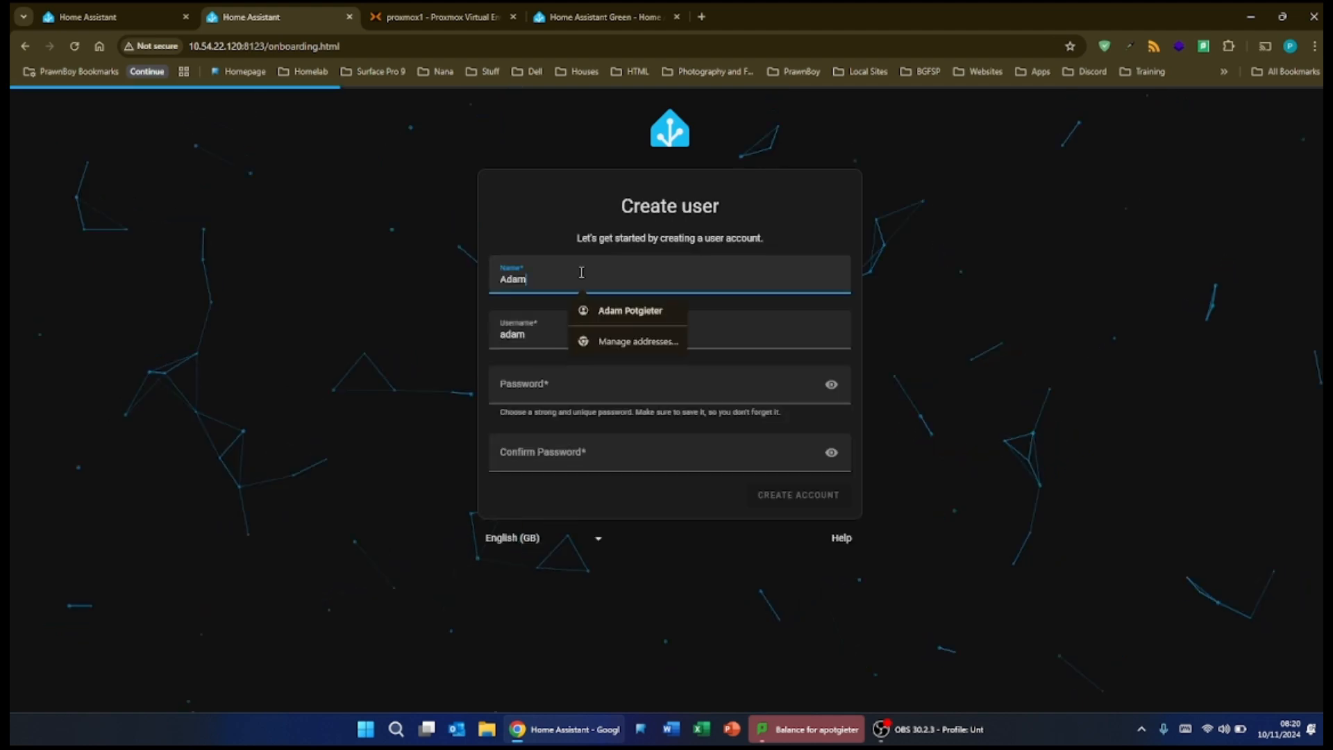
key(Tab)
key(Tab)
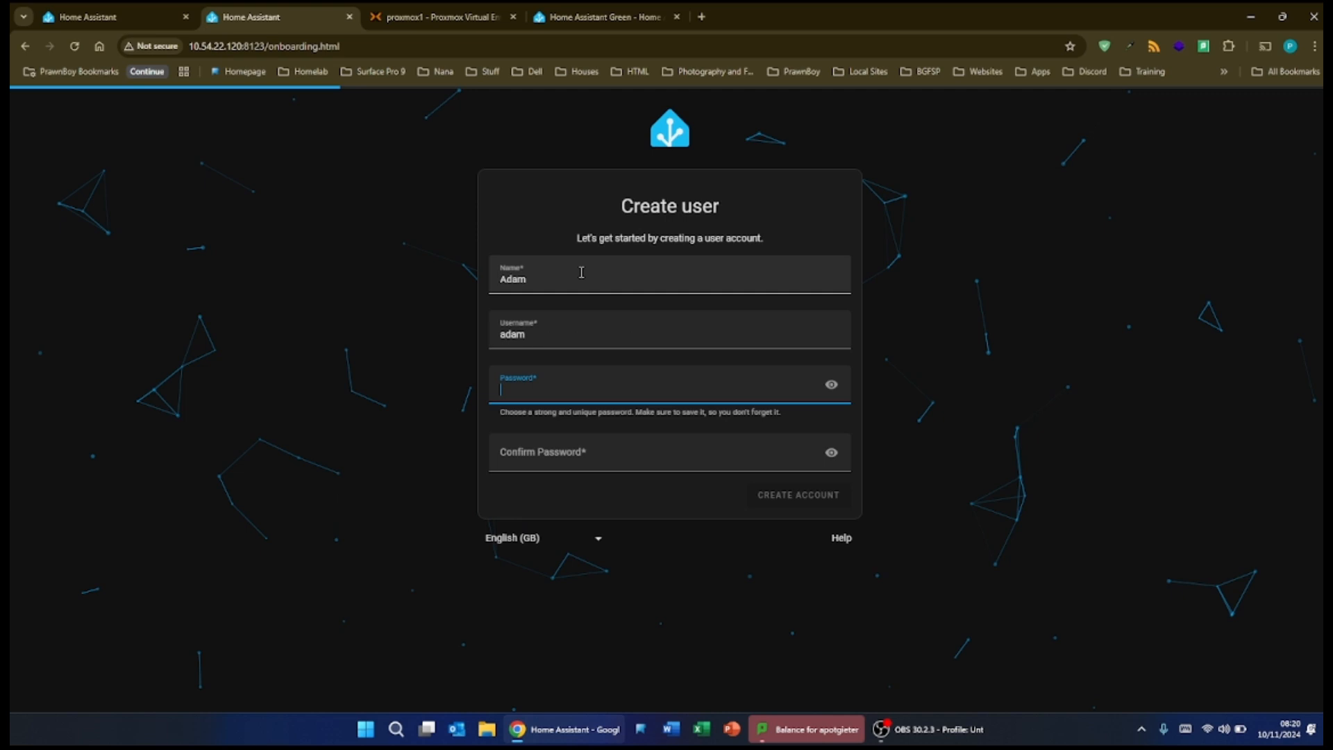
text(**********)
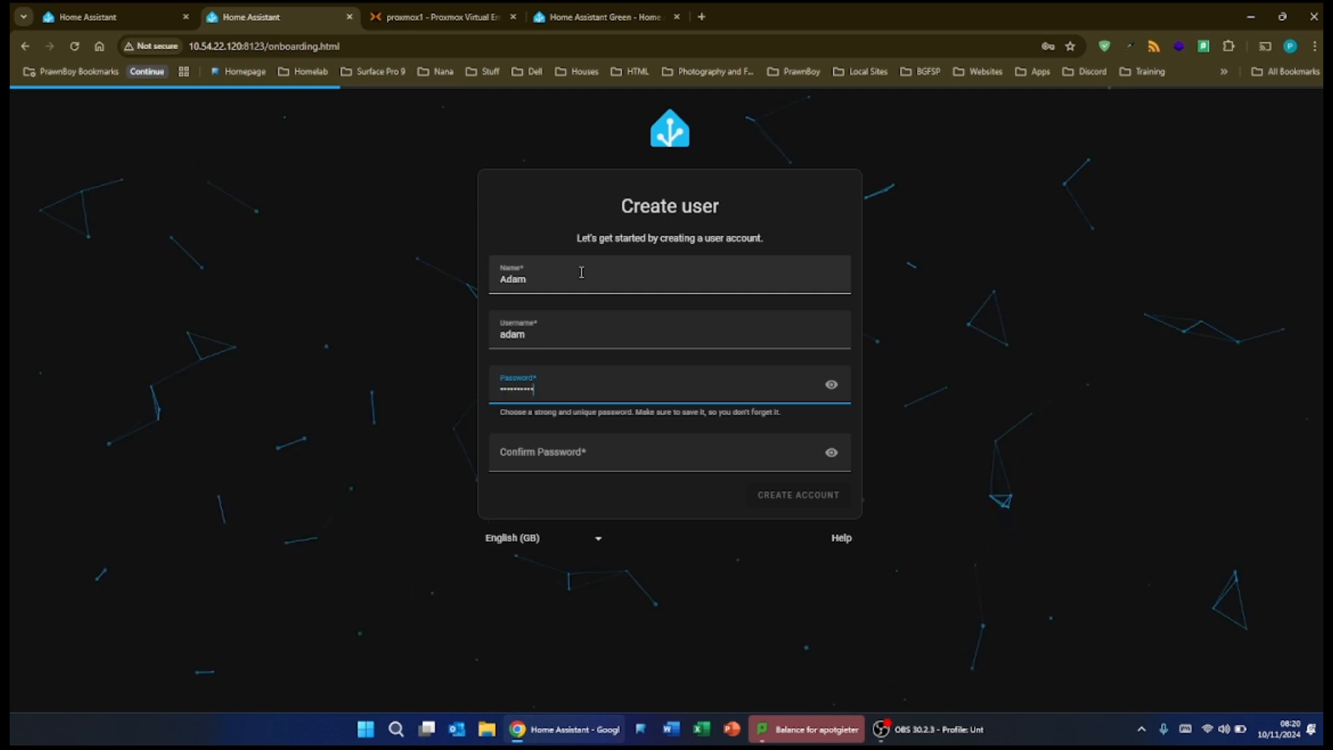
key(Tab)
text(****)
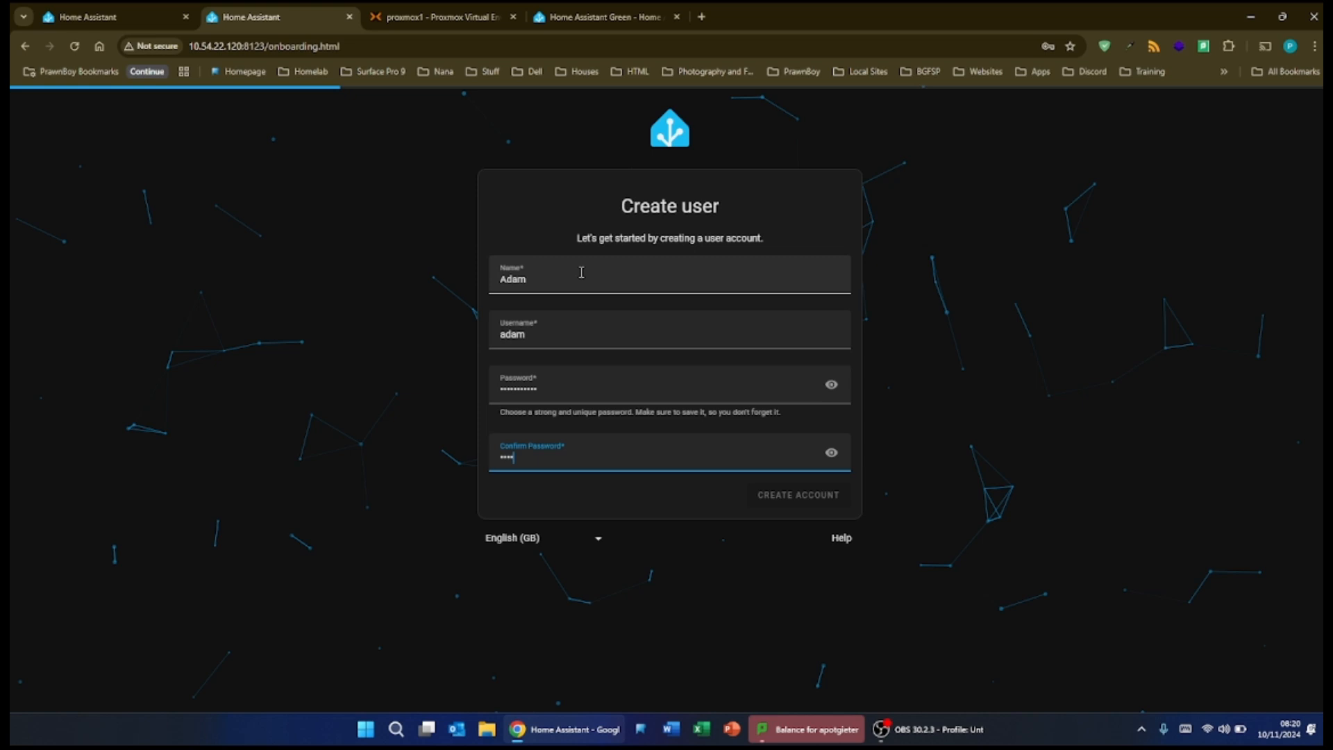
text(*******)
key(Return)
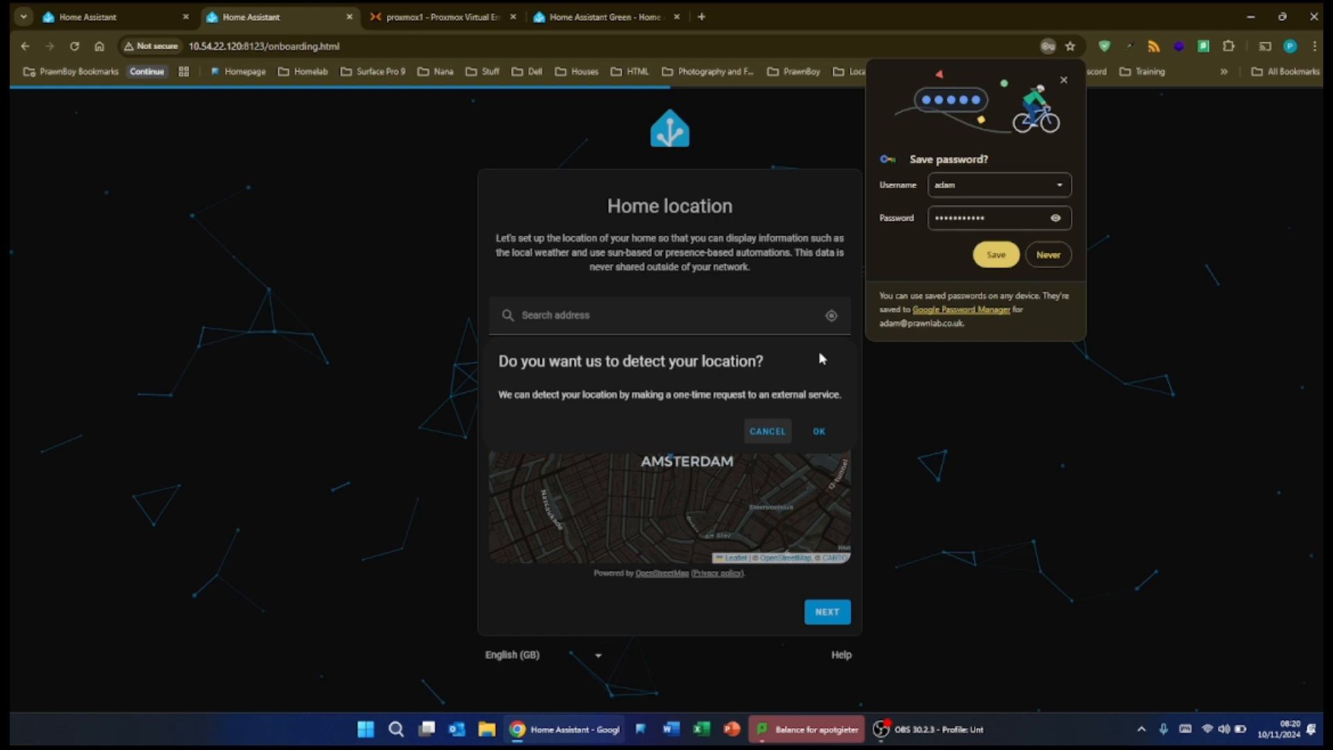
- Let Home Assistant detect the home location and advance through the remaining onboarding steps
click(820, 431)
click(827, 612)
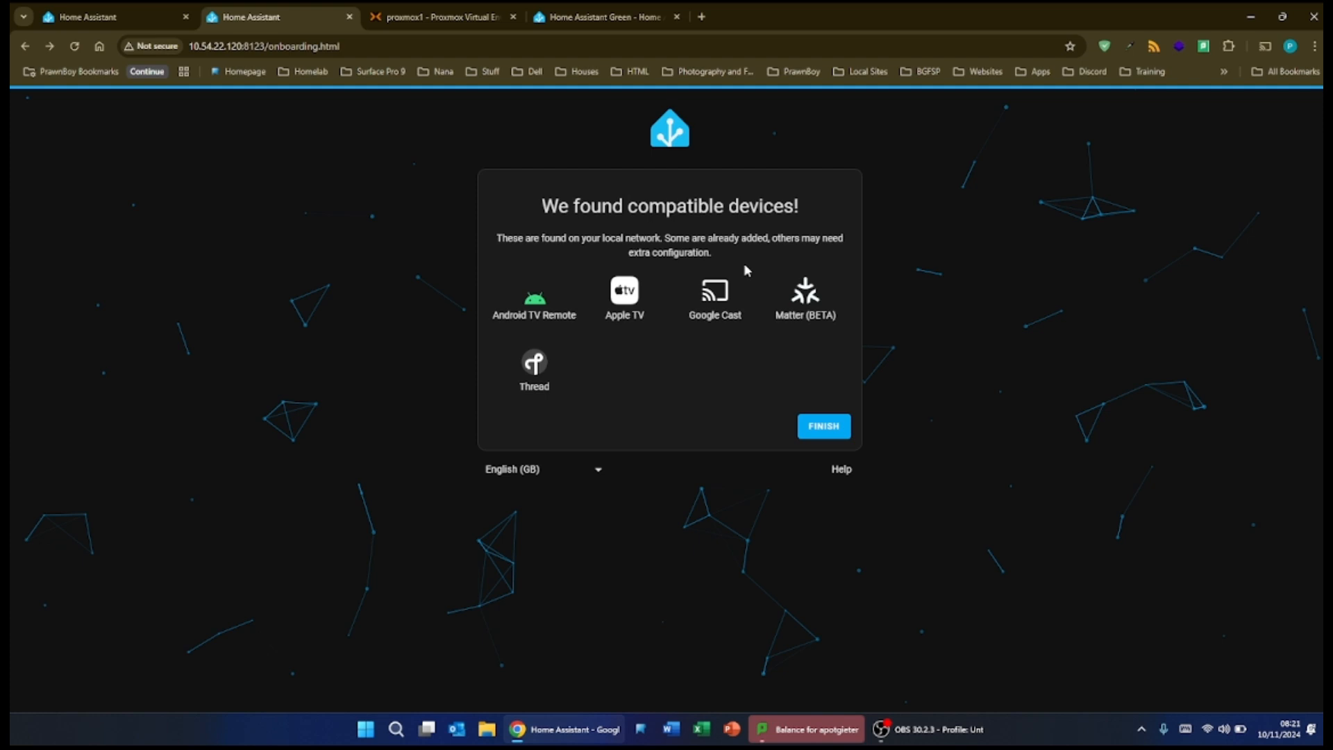
triple_click(632, 314)
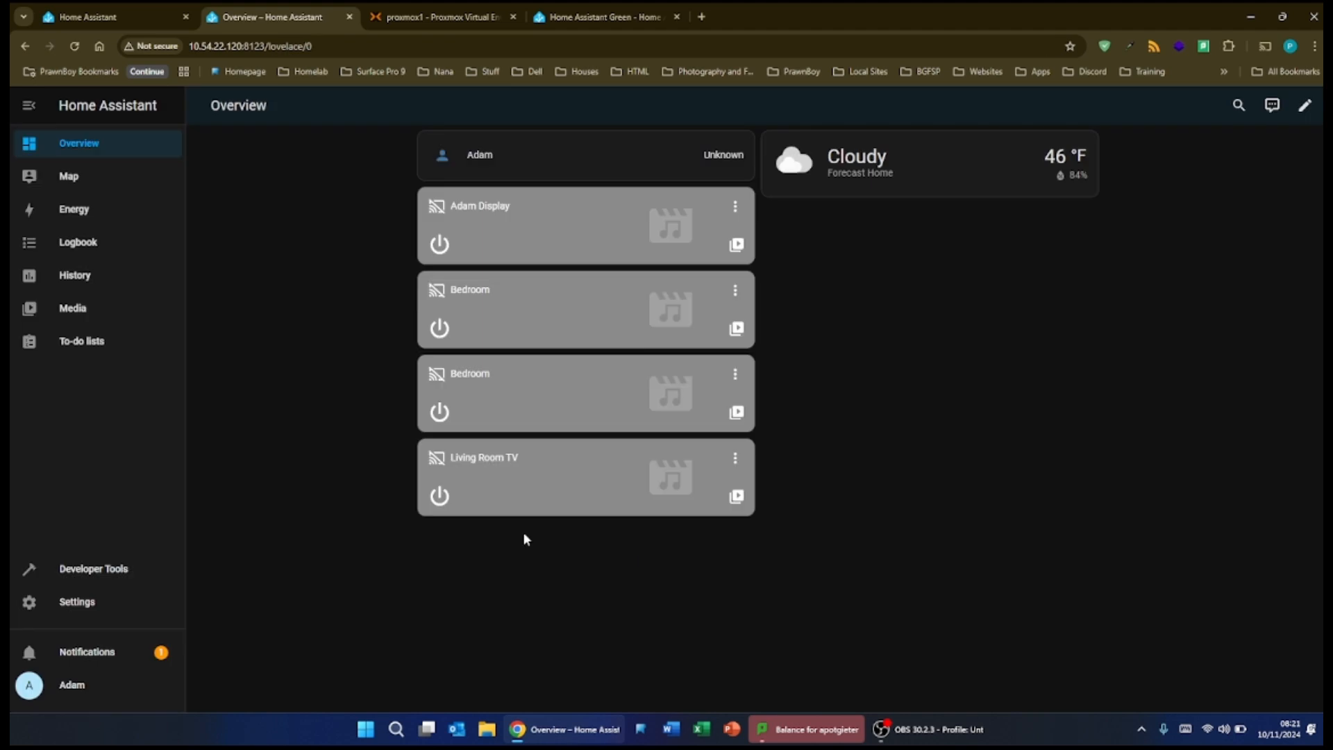
- Inspect the person and Forecast Home weather cards, then open the newly discovered devices from Notifications
click(723, 154)
click(947, 198)
click(894, 161)
click(811, 138)
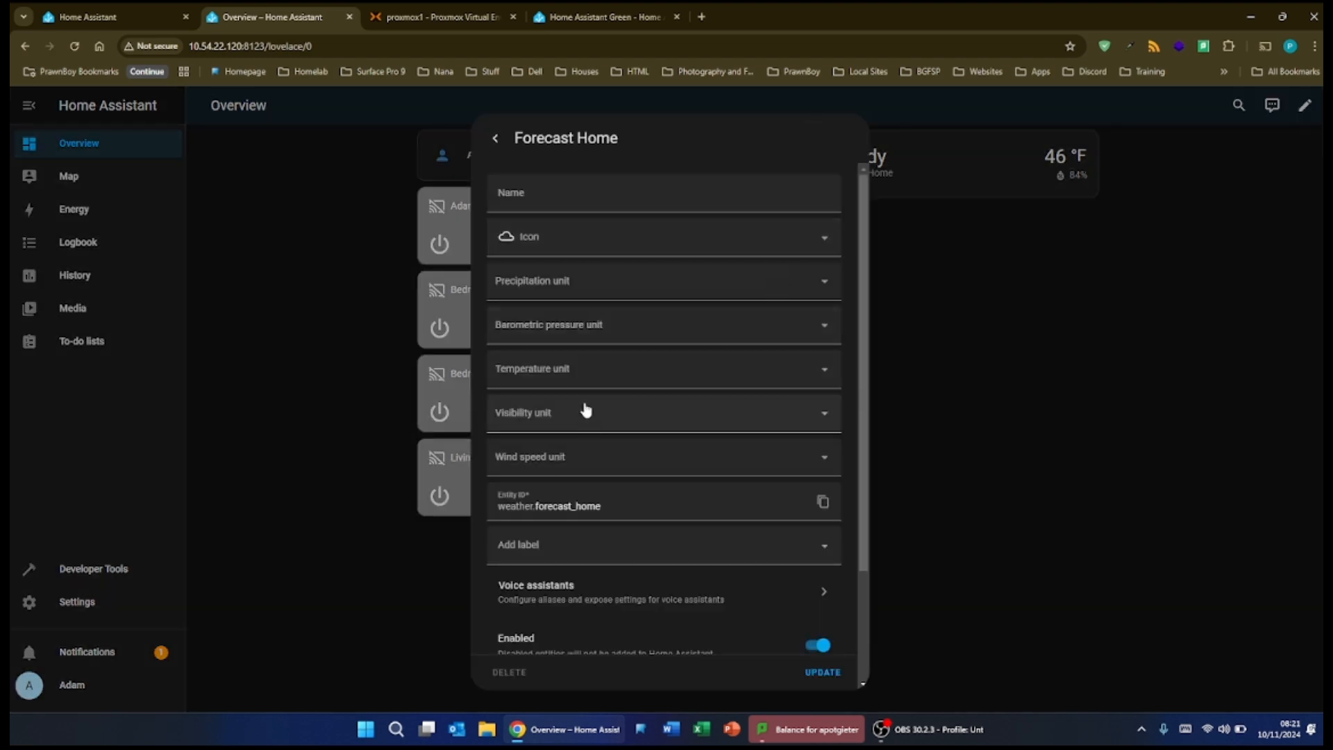
click(1027, 416)
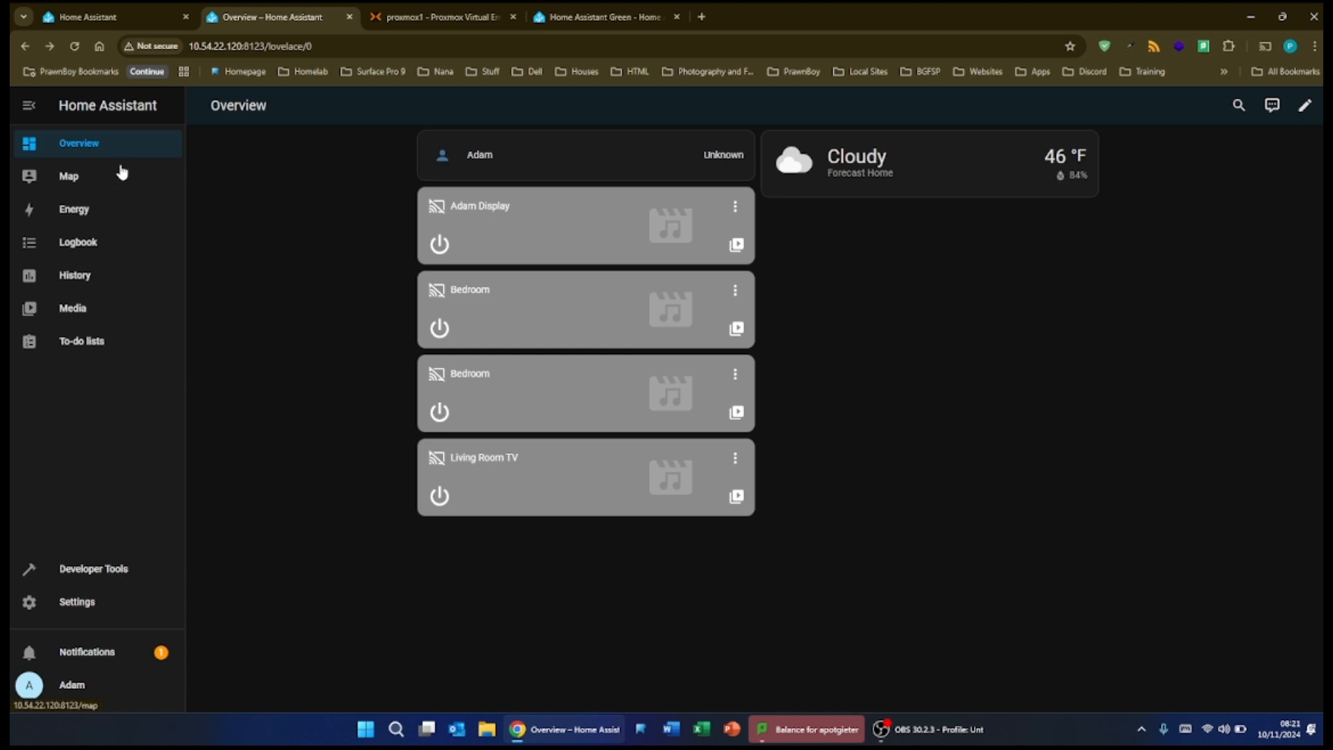
click(114, 663)
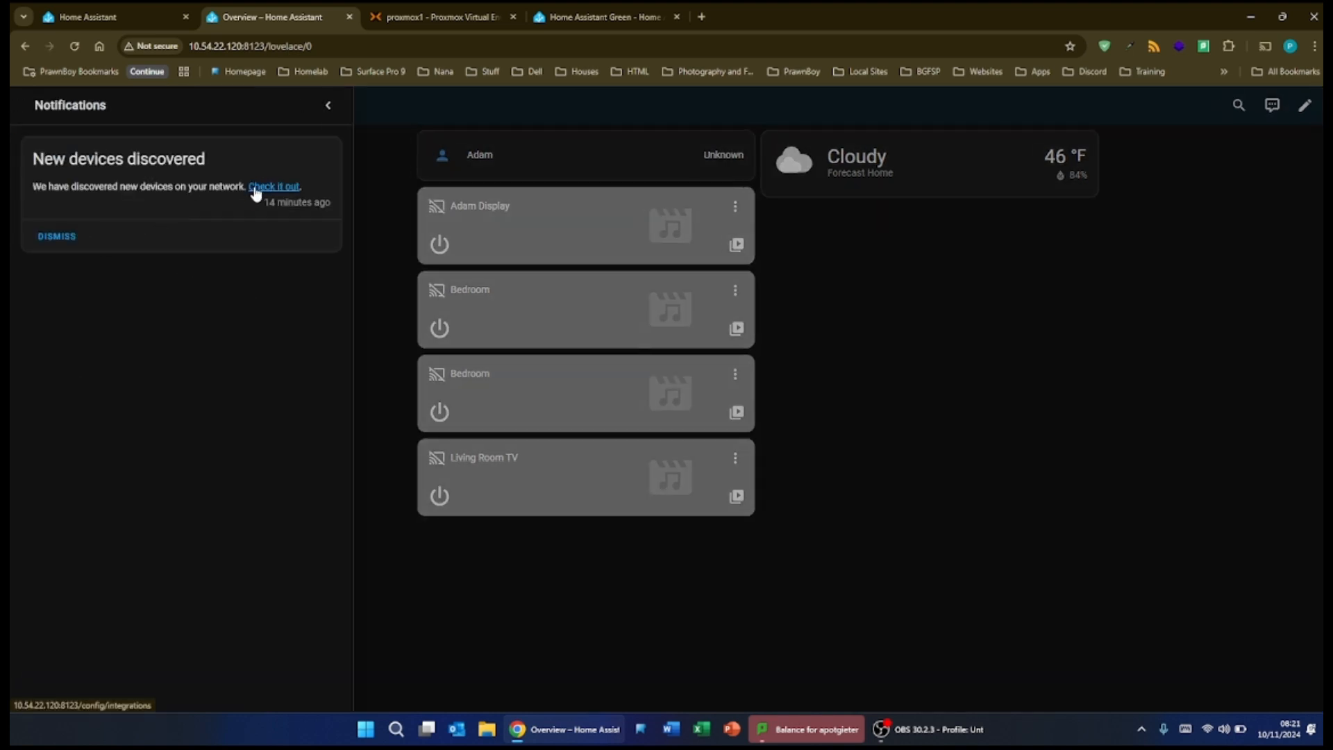
click(273, 185)
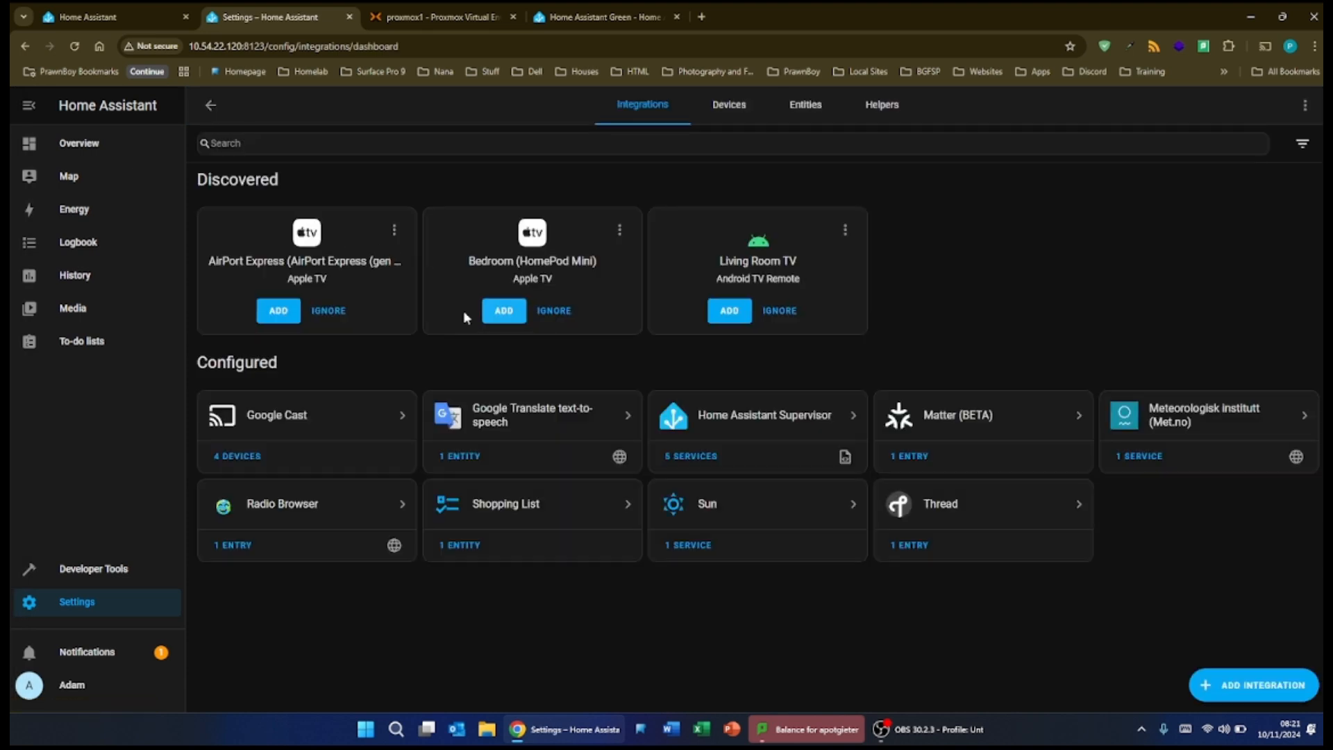
- Add the discovered AirPort Express as an Apple TV integration in the Bedroom area
drag(215, 261, 295, 312)
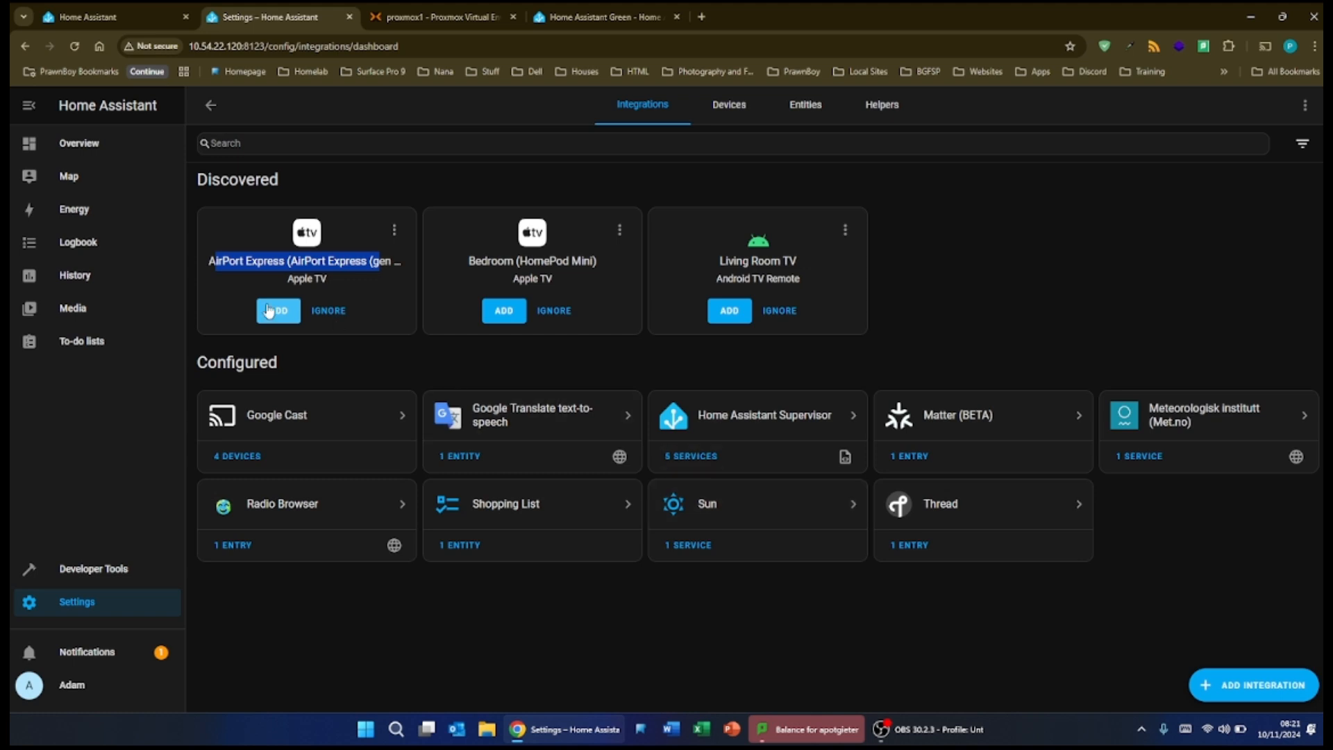
click(298, 313)
click(836, 474)
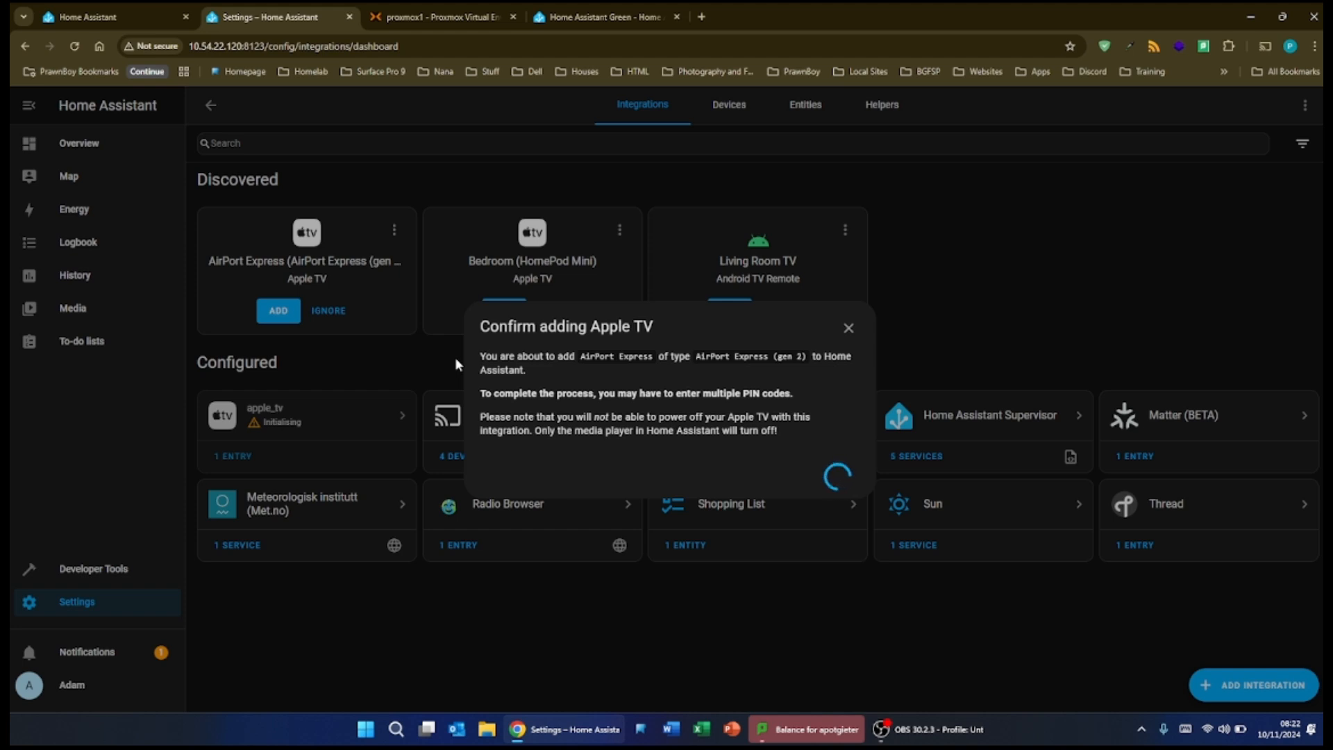
click(677, 444)
click(687, 443)
click(613, 444)
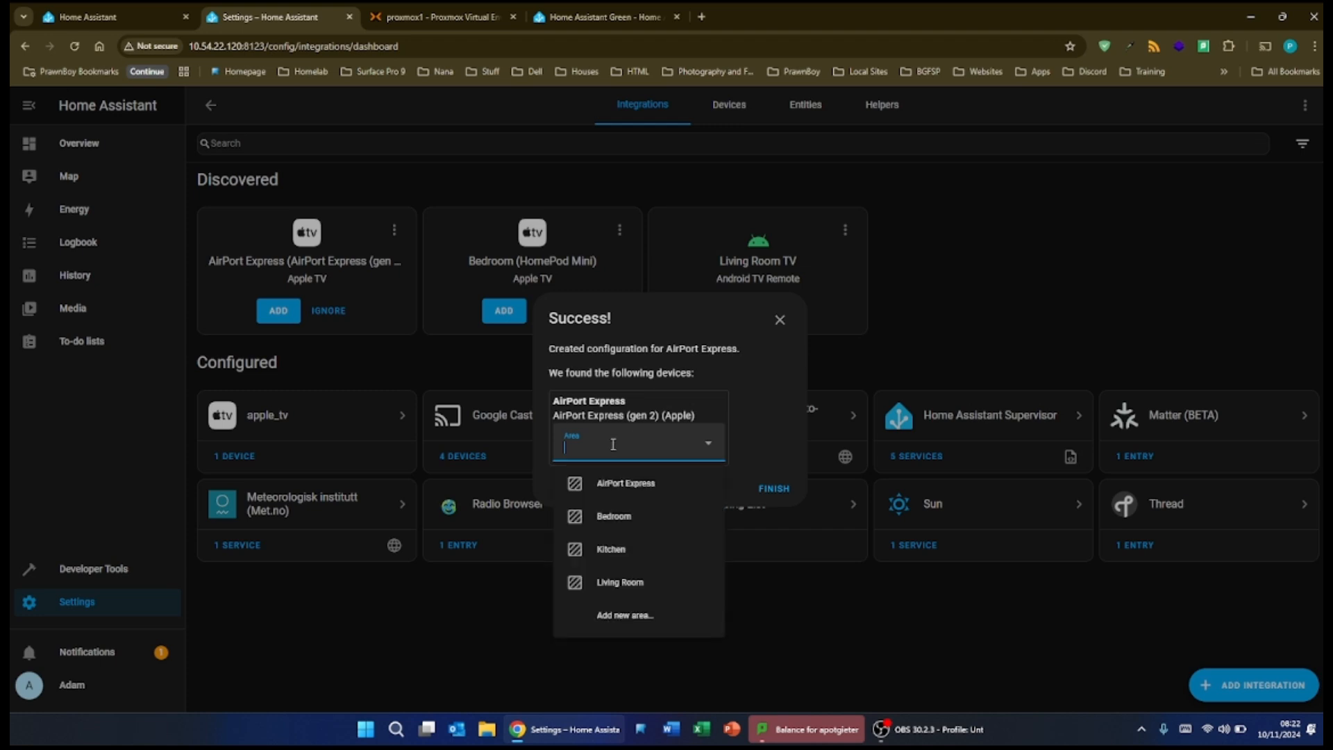
click(637, 516)
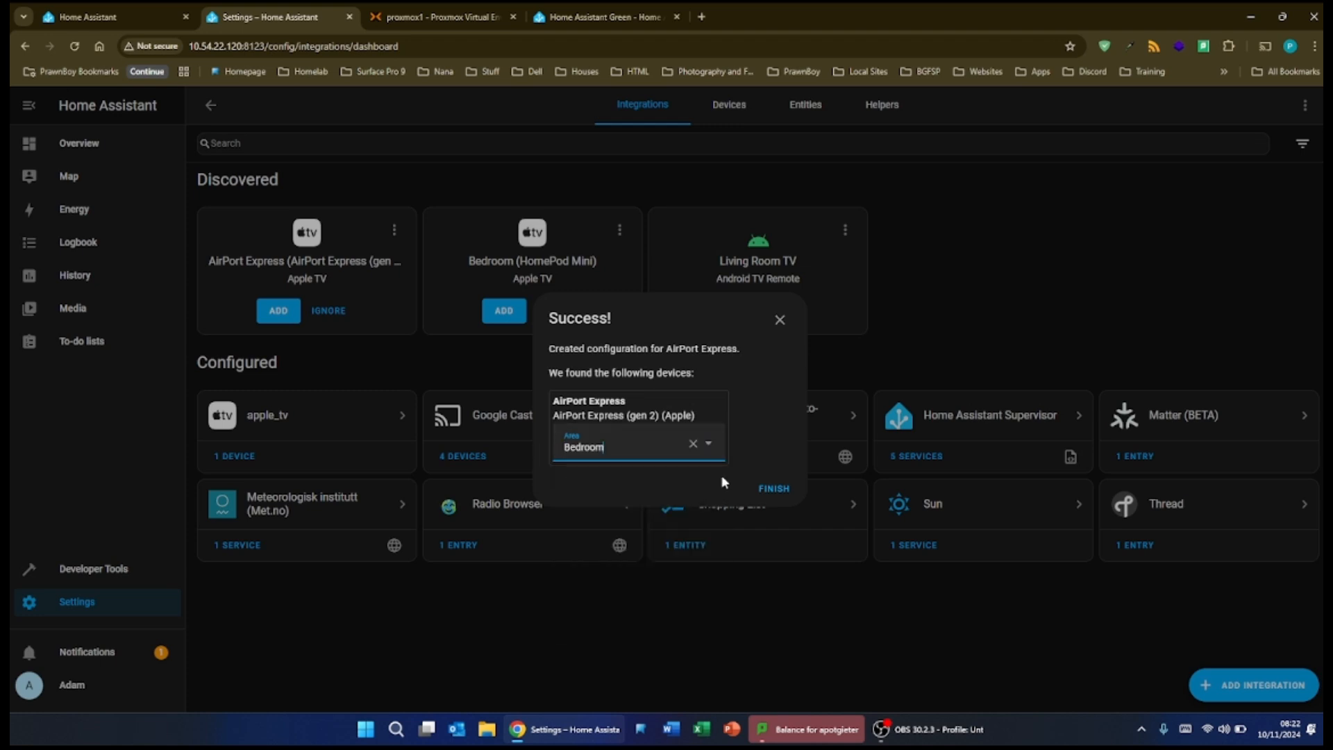
click(777, 489)
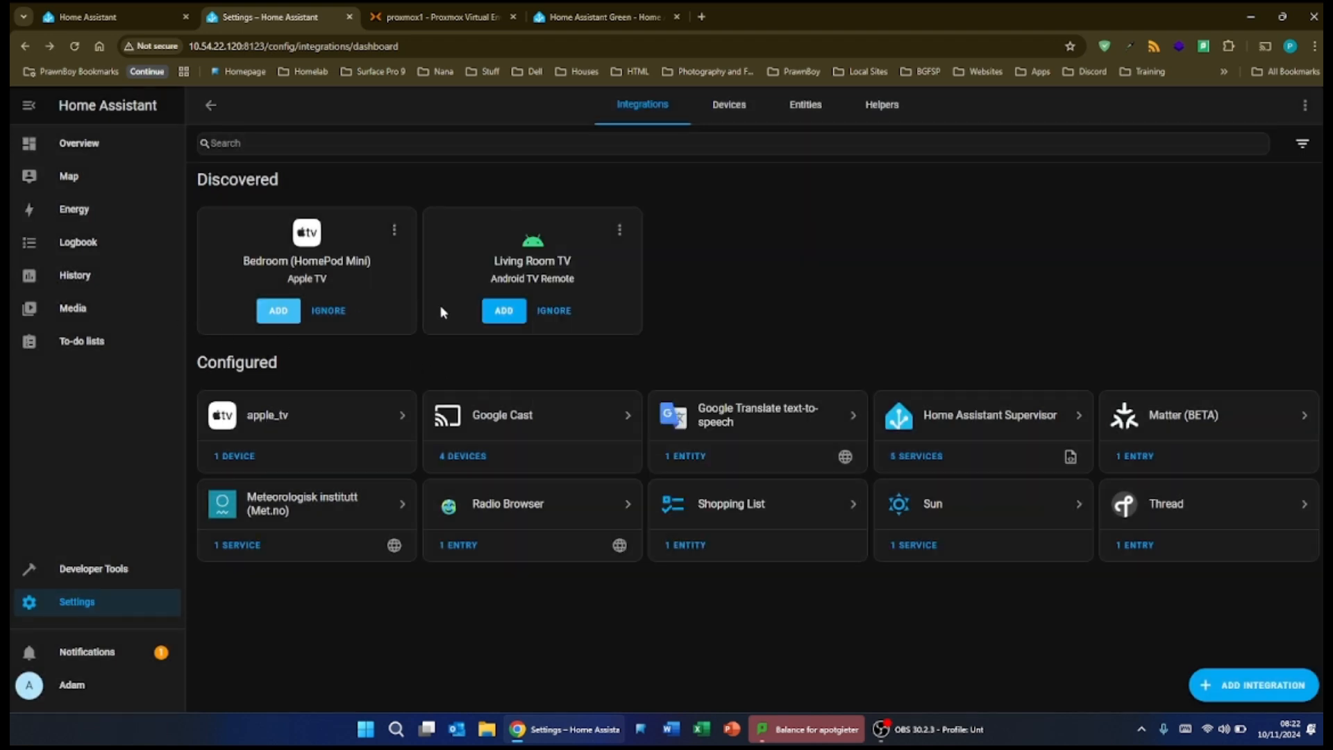
- Ignore the Bedroom (HomePod Mini) discovery and dismiss the new-integration dialog
click(330, 312)
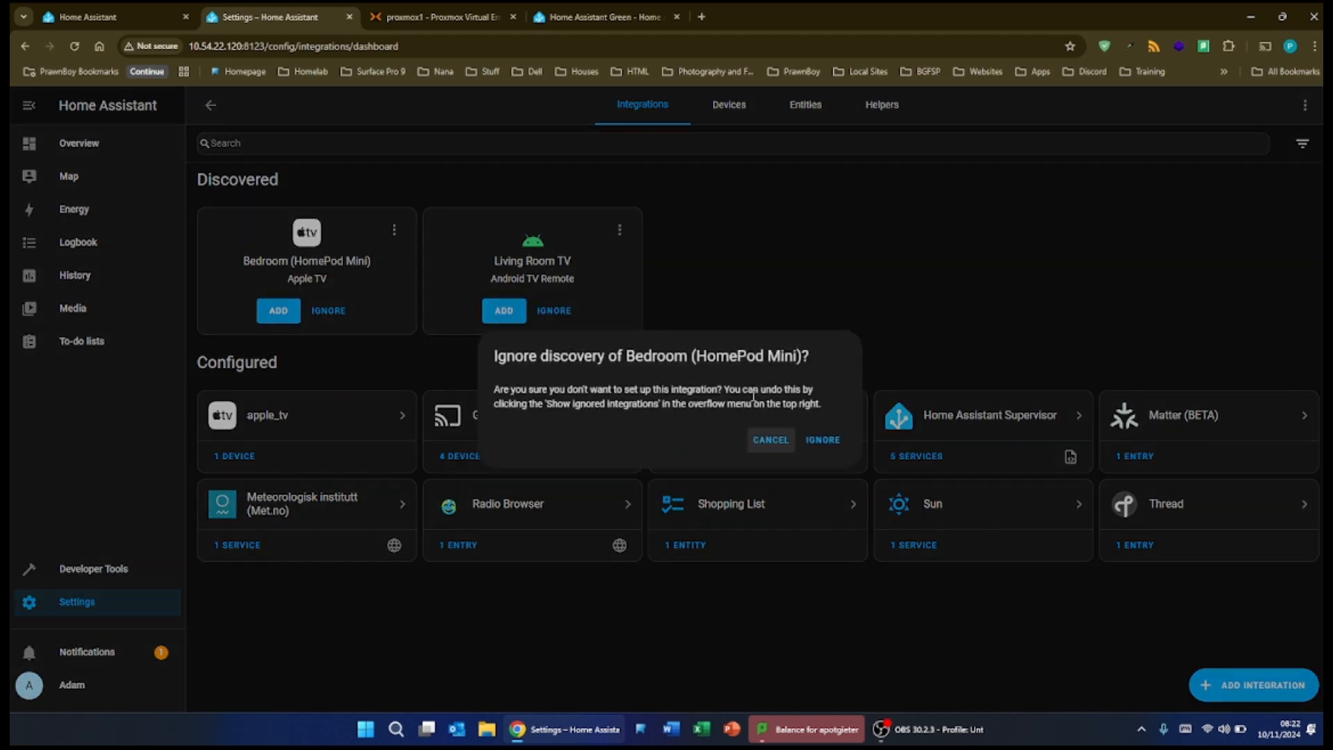
click(829, 434)
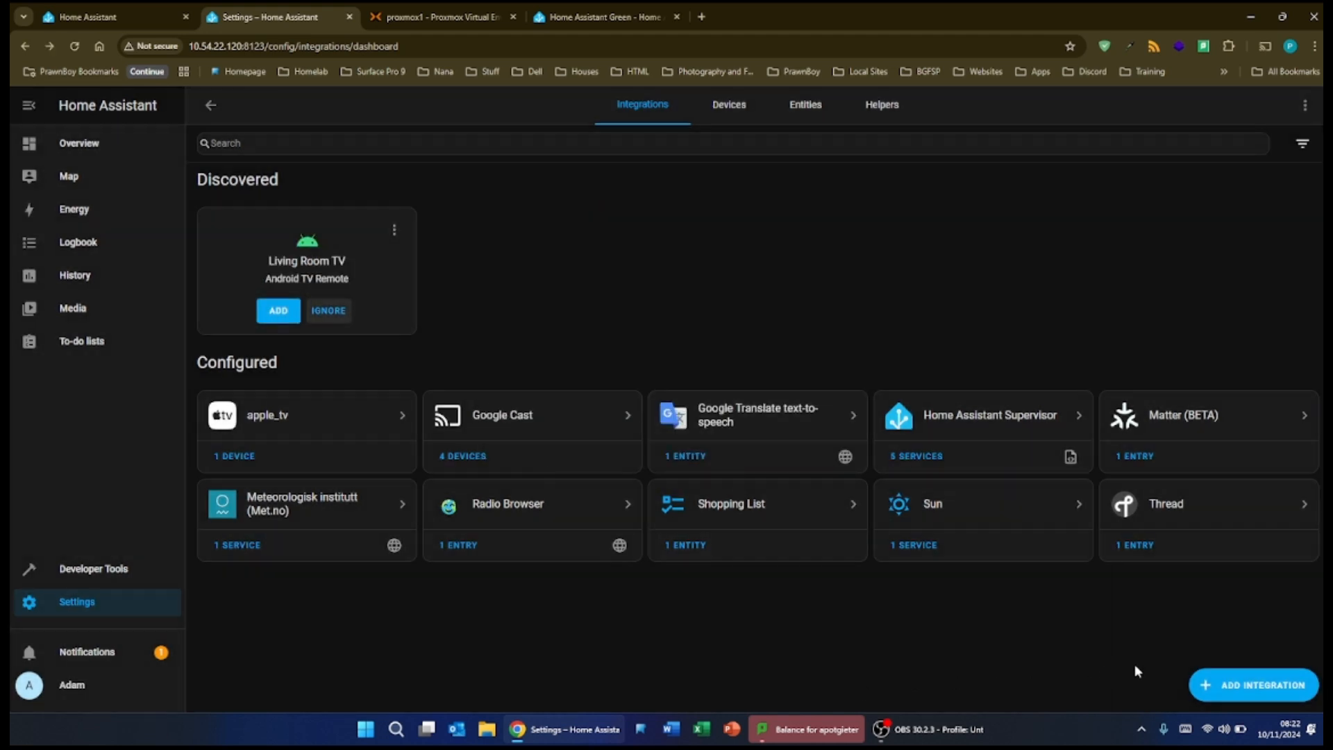
click(1220, 694)
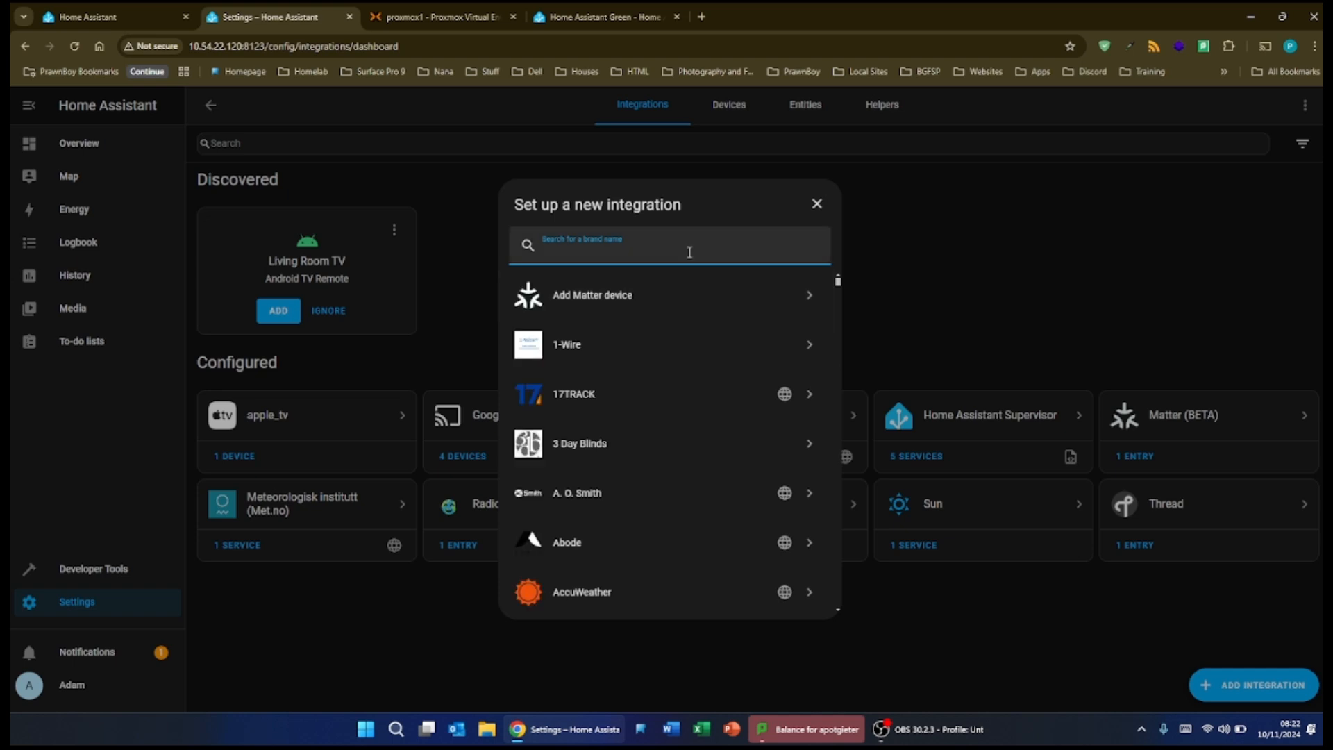
click(816, 206)
- Check the AirPort Express on the Overview dashboard, then return to Settings › Integrations
click(118, 173)
click(128, 146)
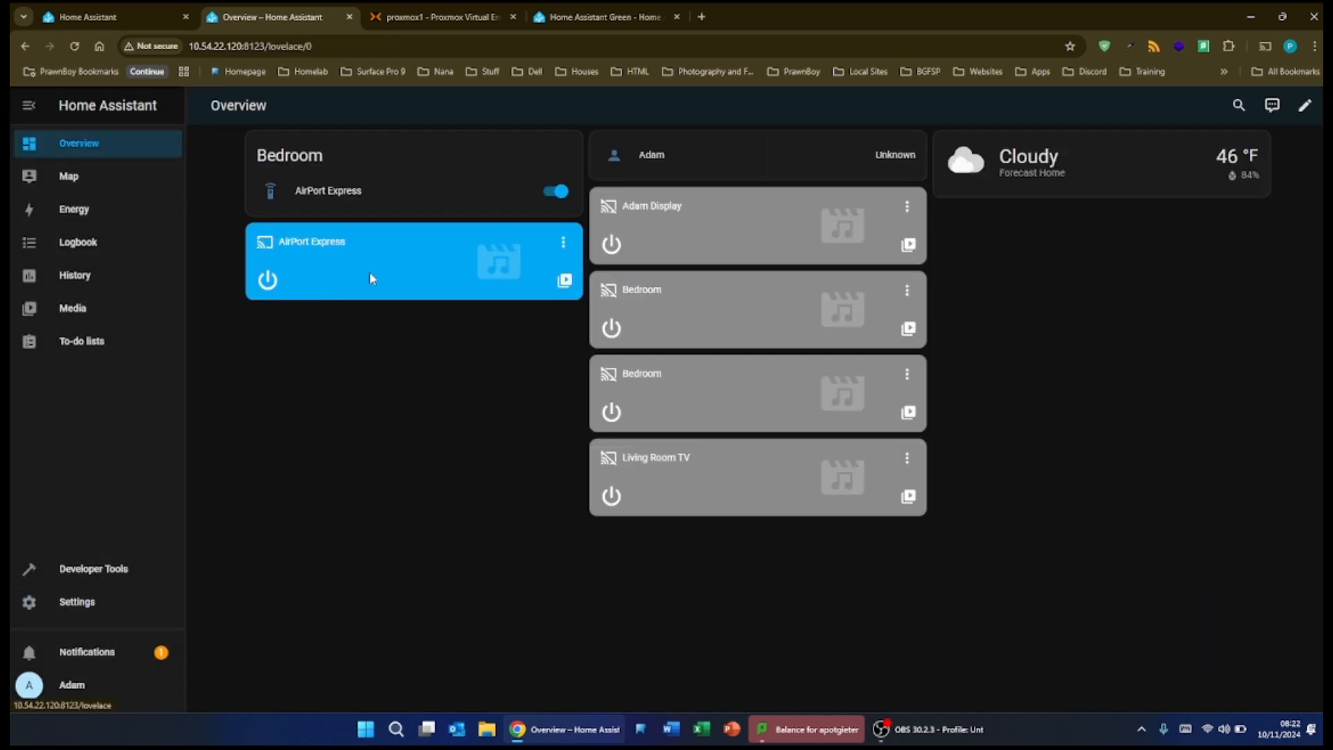
click(363, 197)
click(544, 354)
click(151, 606)
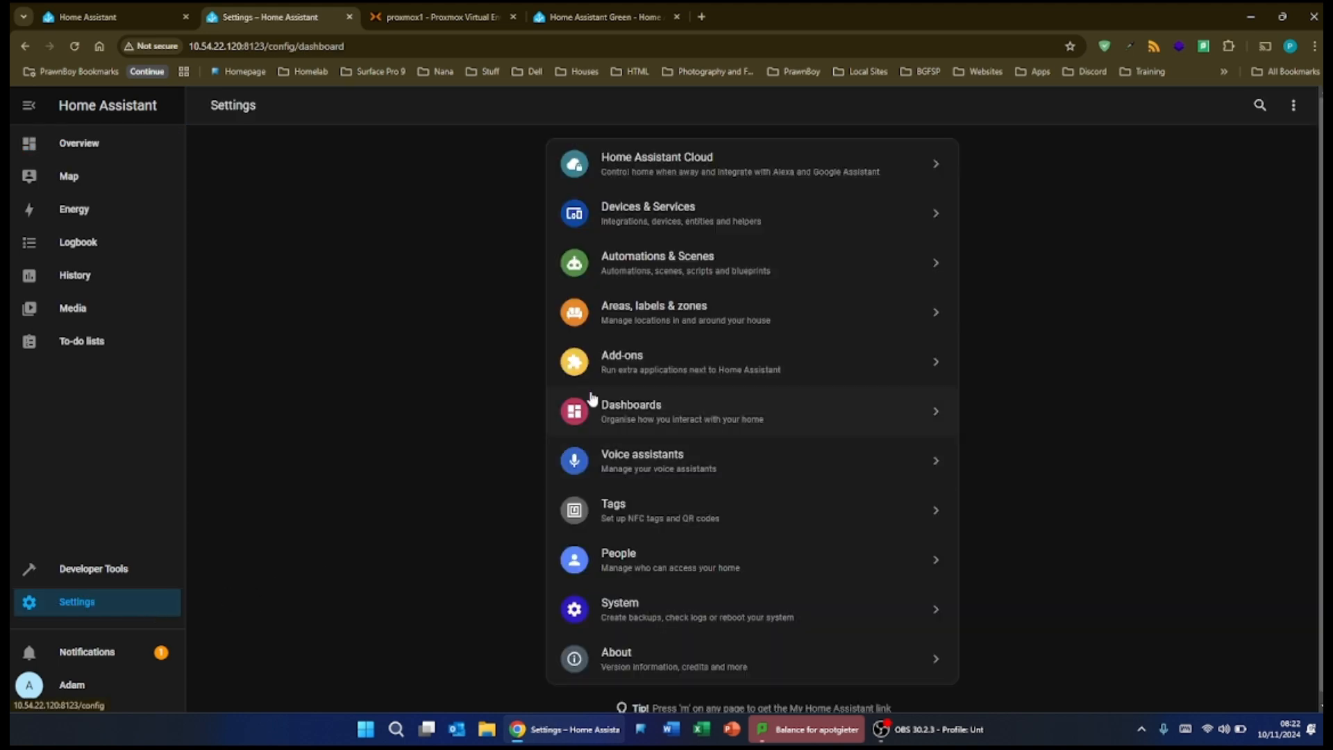
click(655, 213)
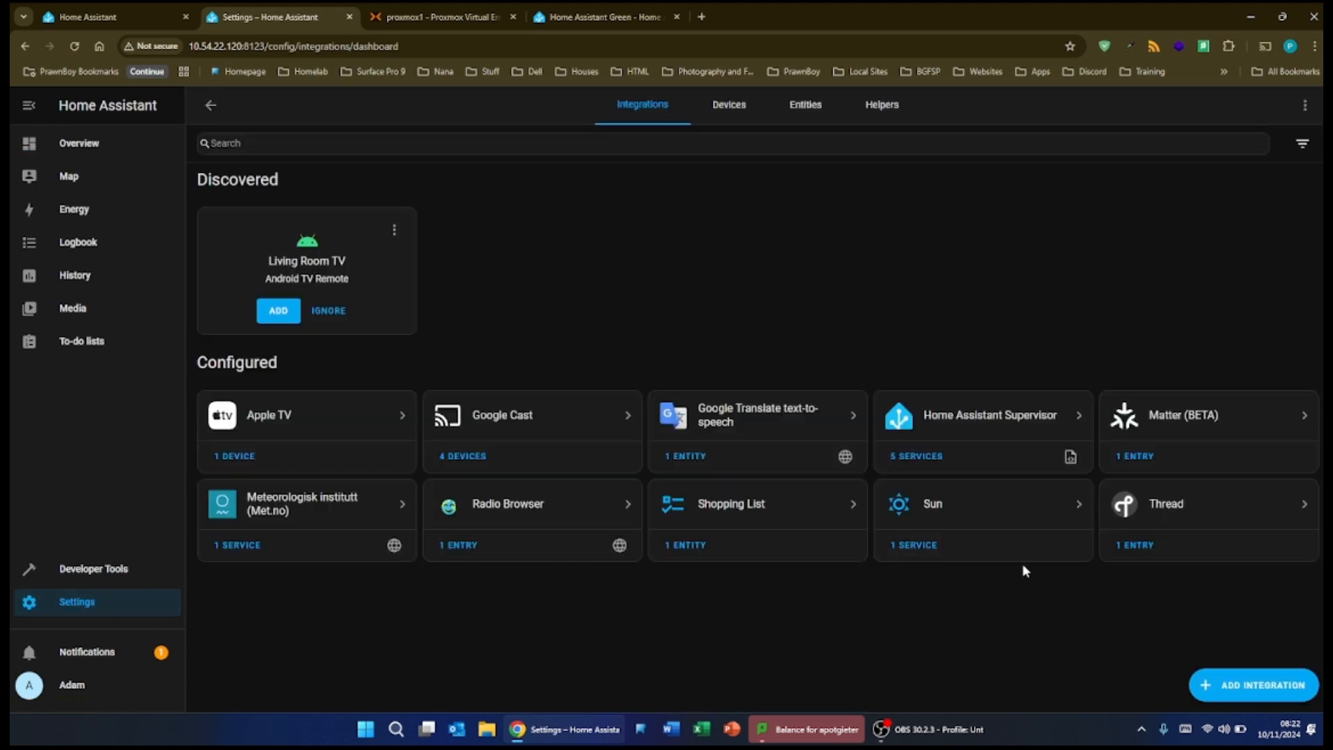
click(1226, 688)
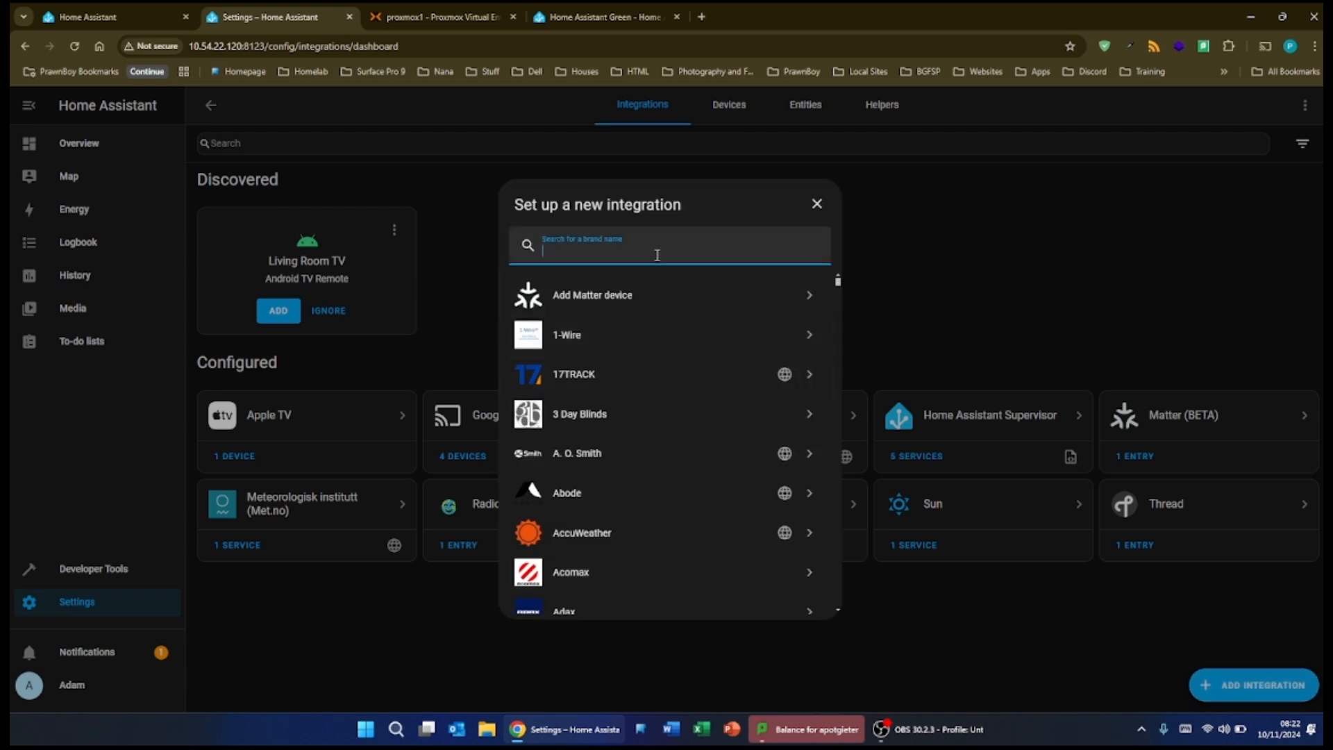
- Search 'tp', choose TP-Link Tapo and select the discovered 07C4 L510 Series device
text(tp)
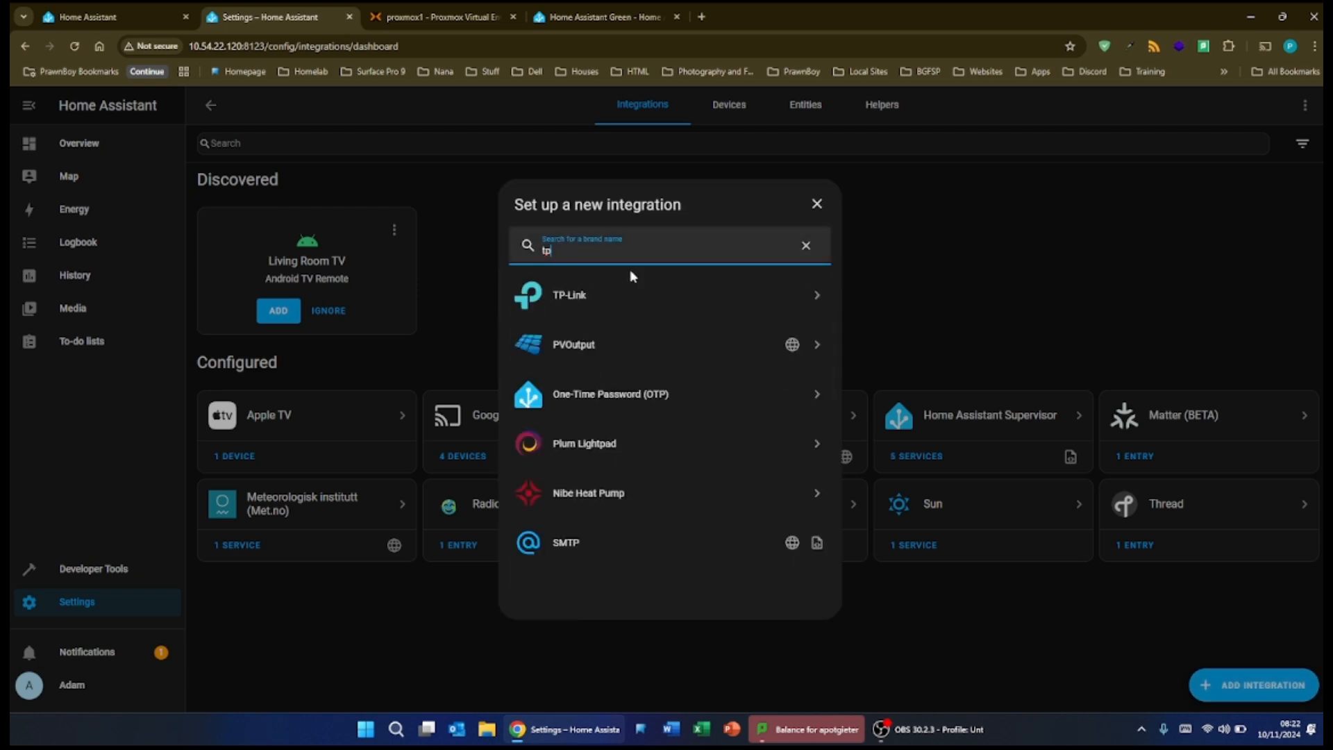
click(633, 297)
click(641, 399)
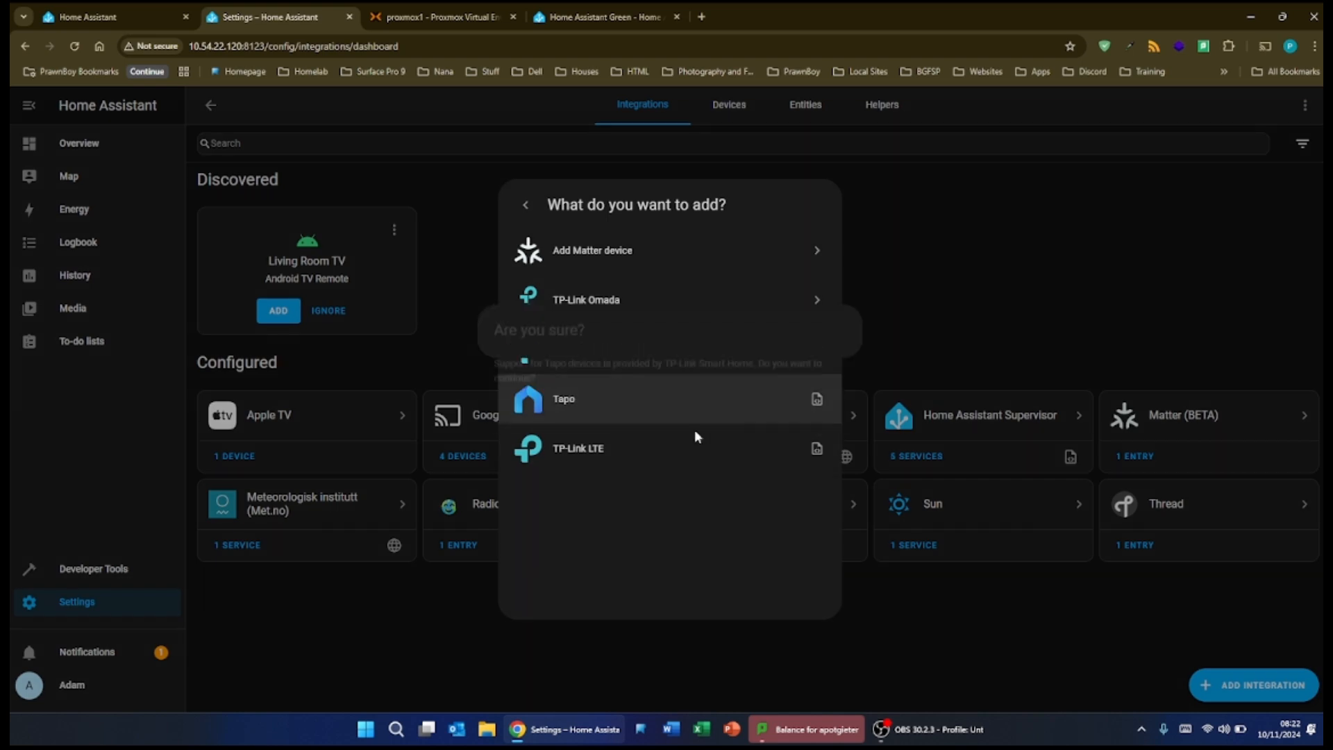
click(826, 442)
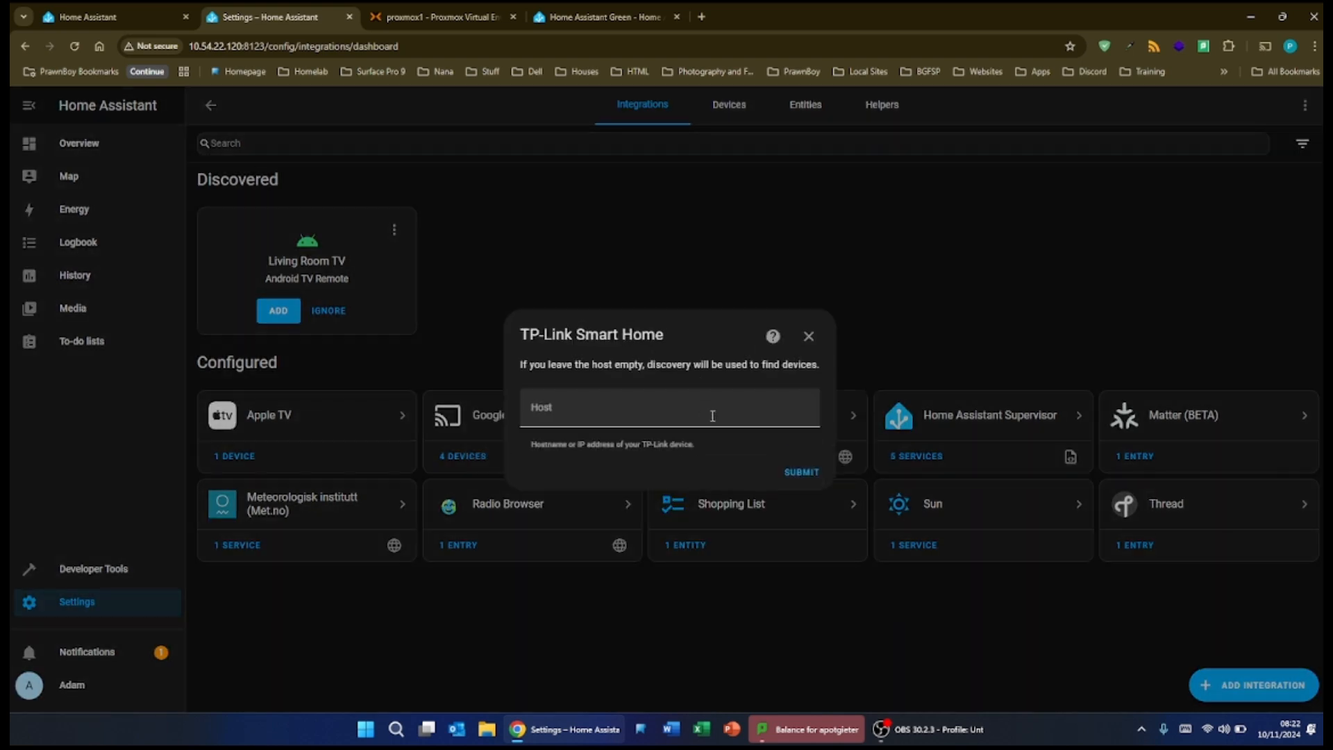
click(770, 421)
click(780, 467)
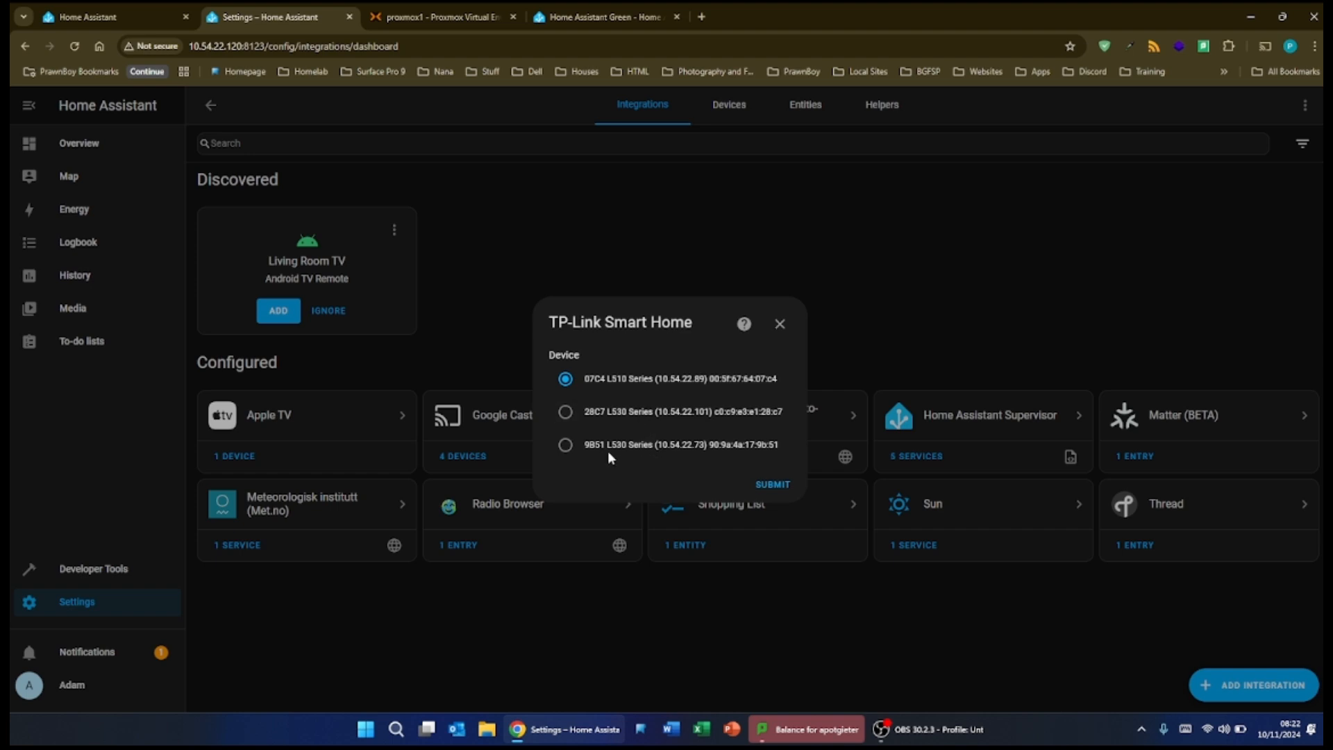
click(639, 381)
click(774, 485)
- Log in to the TP-Link account and place the Kitchen Light L510 in the Kitchen area
click(680, 396)
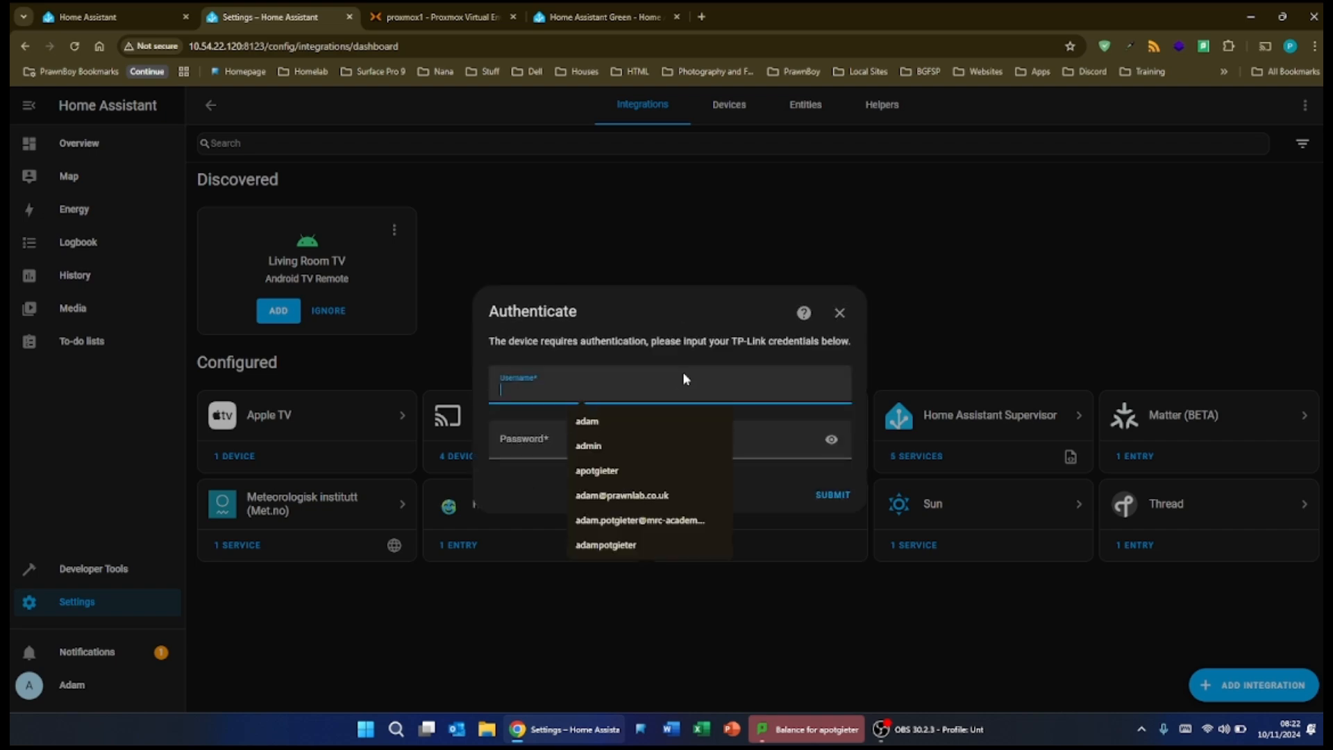
drag(854, 16, 886, 749)
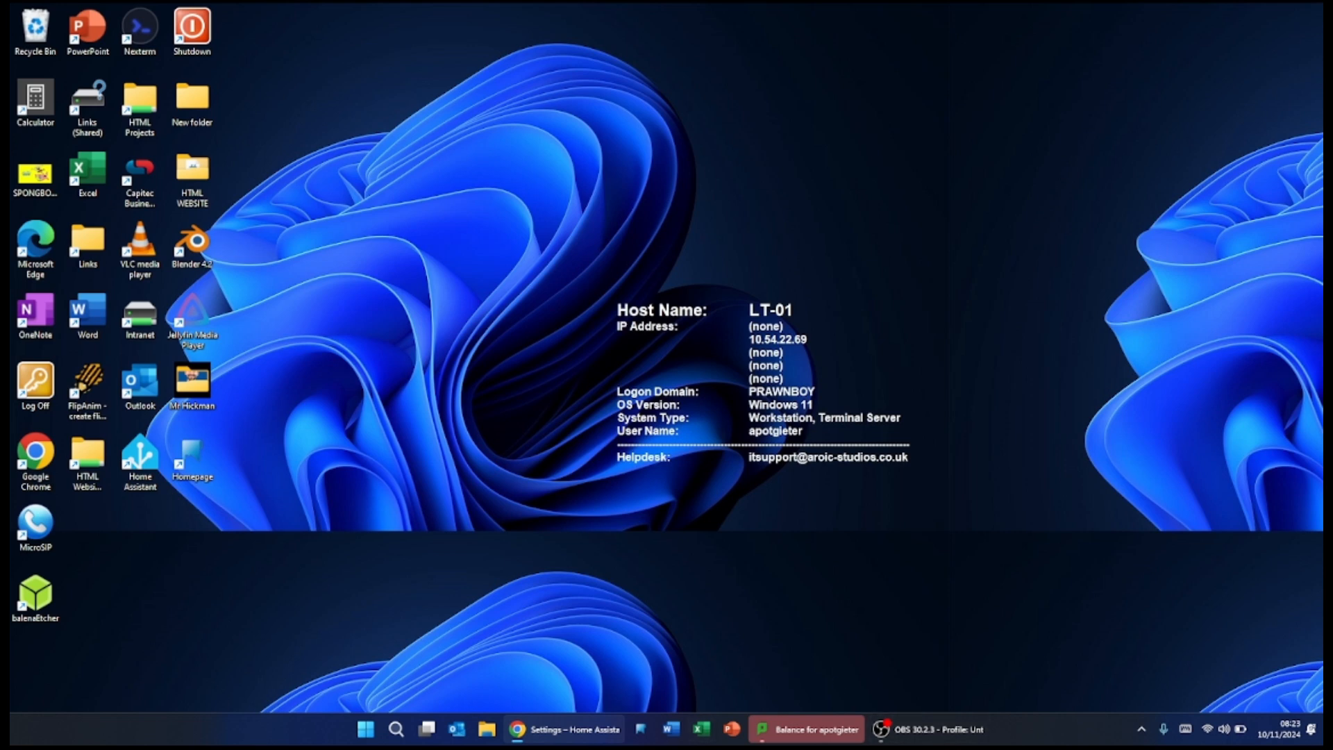
drag(896, 747, 839, 143)
double_click(893, 148)
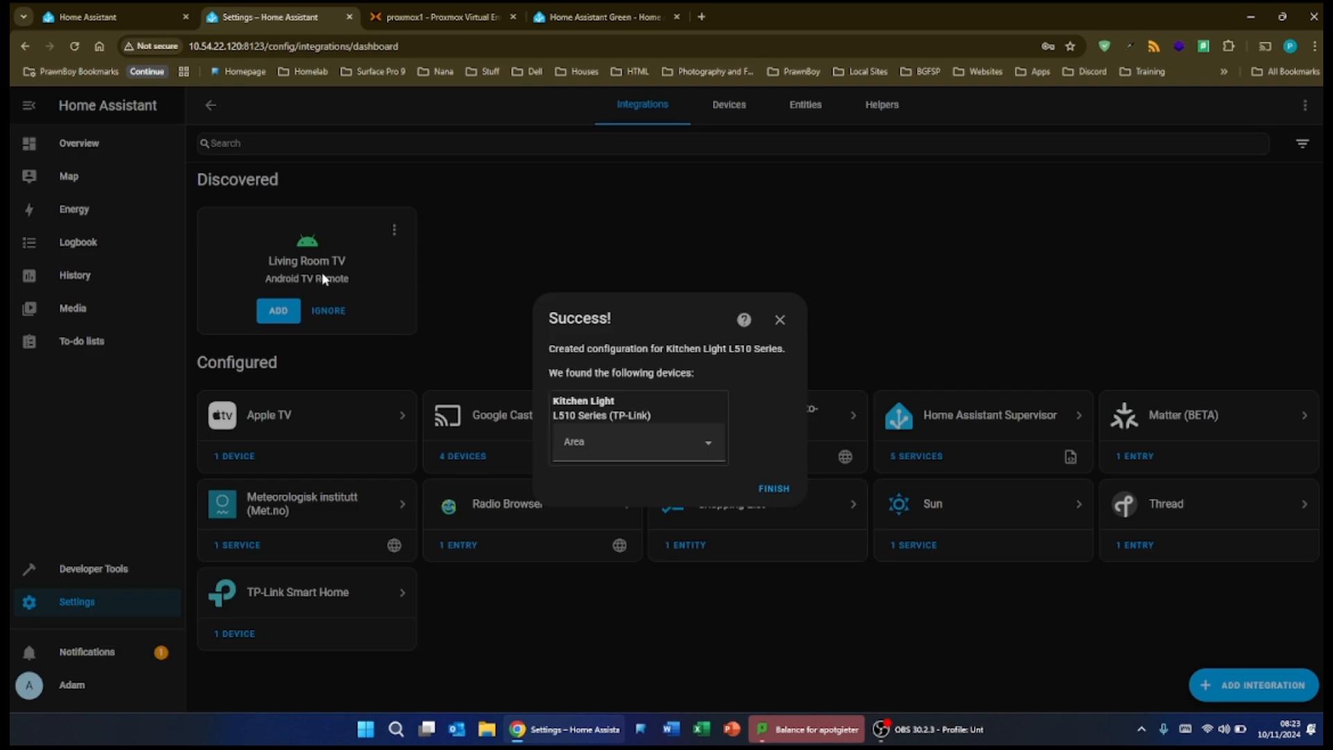
click(653, 448)
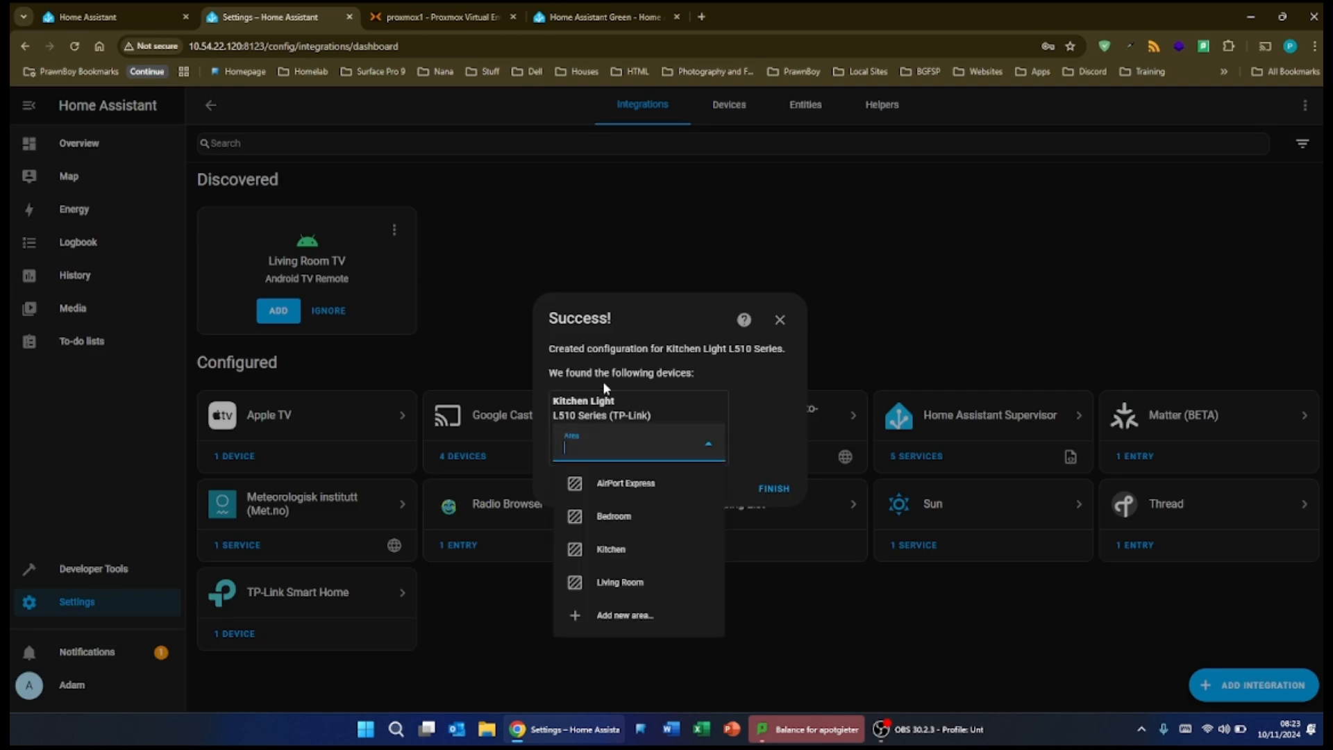
click(610, 549)
click(775, 489)
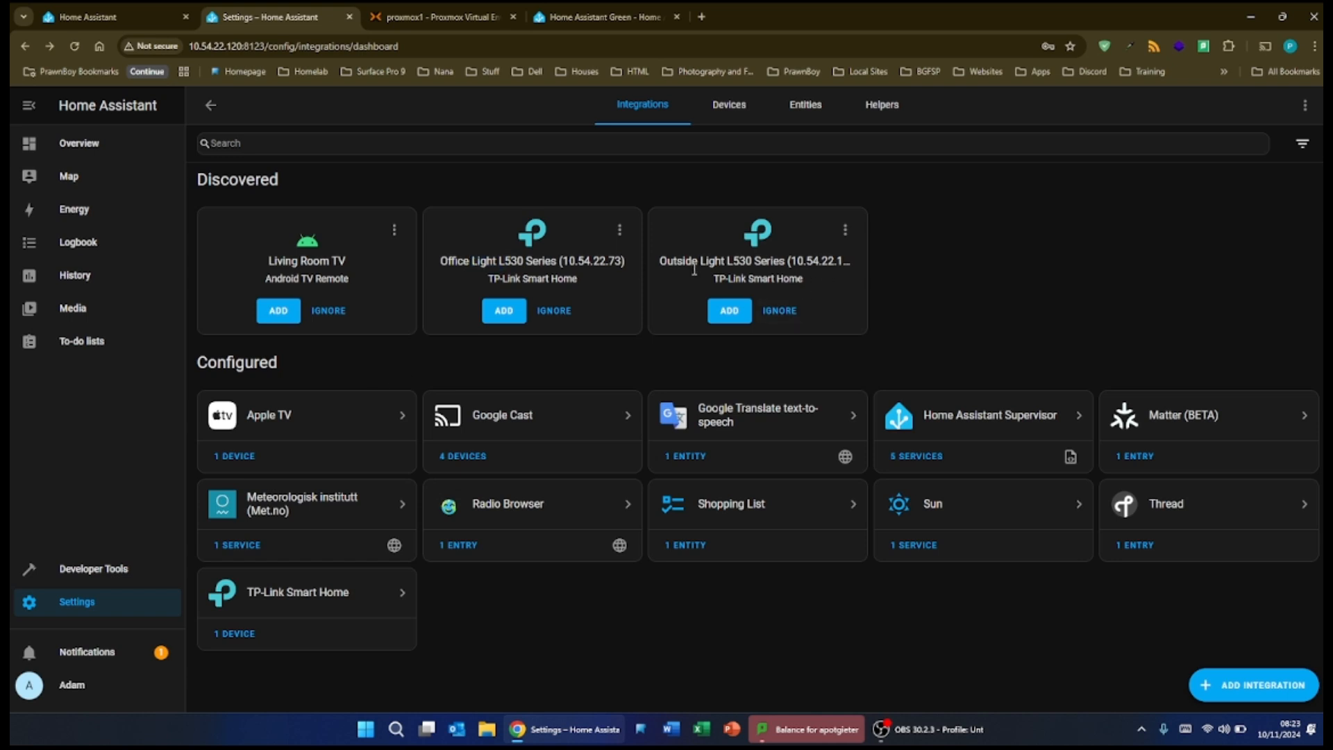
click(505, 310)
- Add the Office Light L530 in a new Office area with the desk icon
click(788, 437)
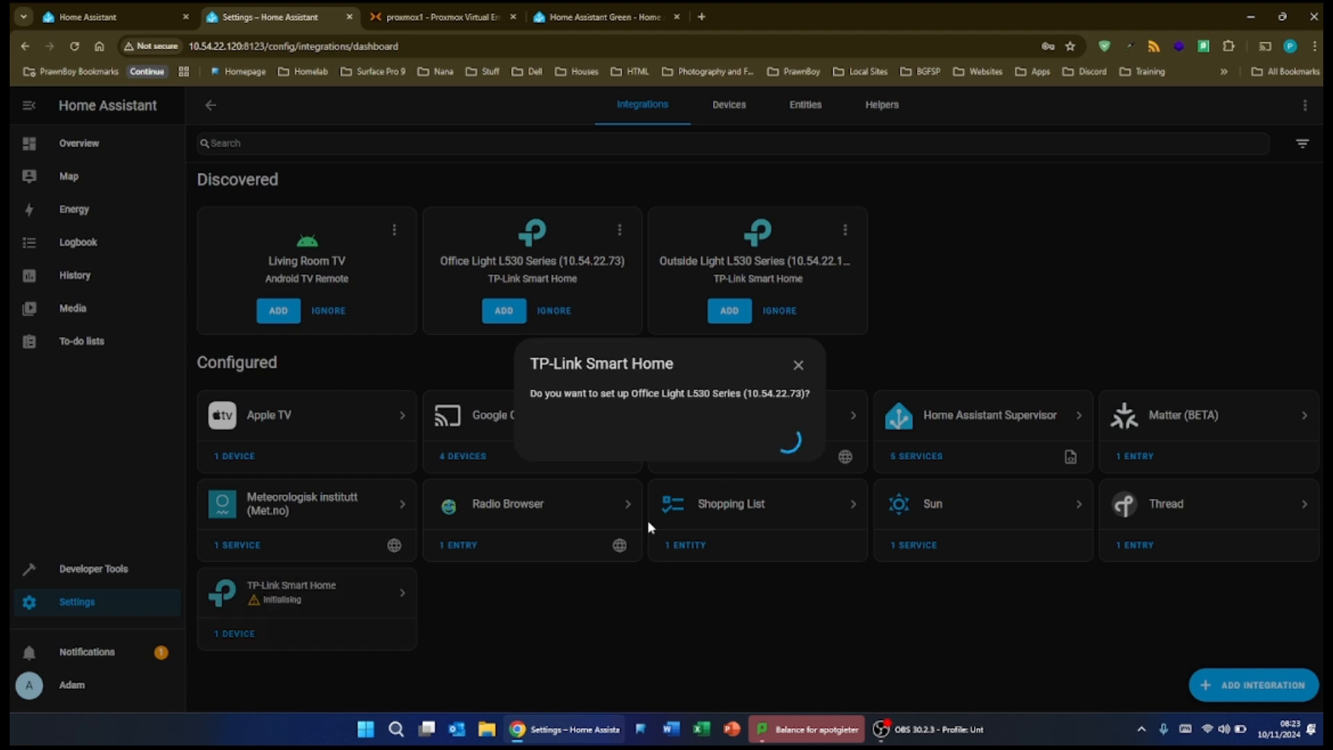
click(618, 444)
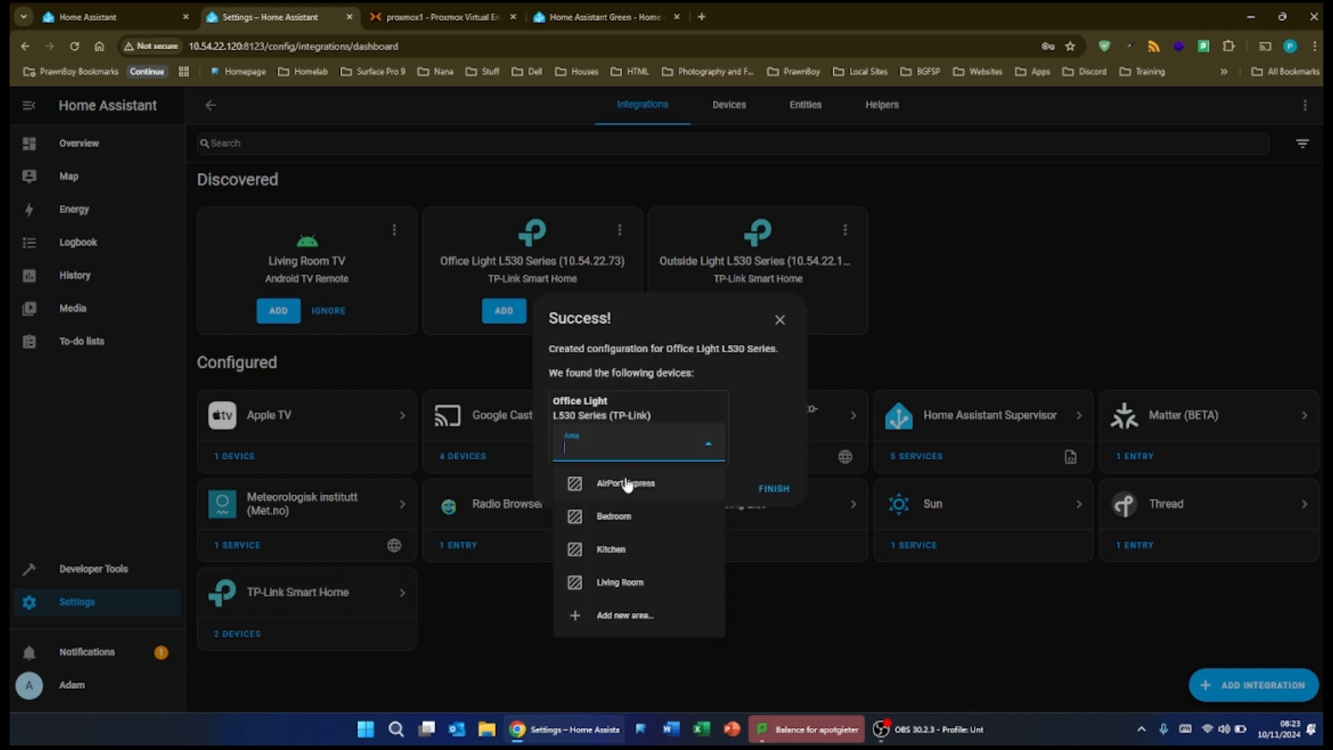
click(614, 615)
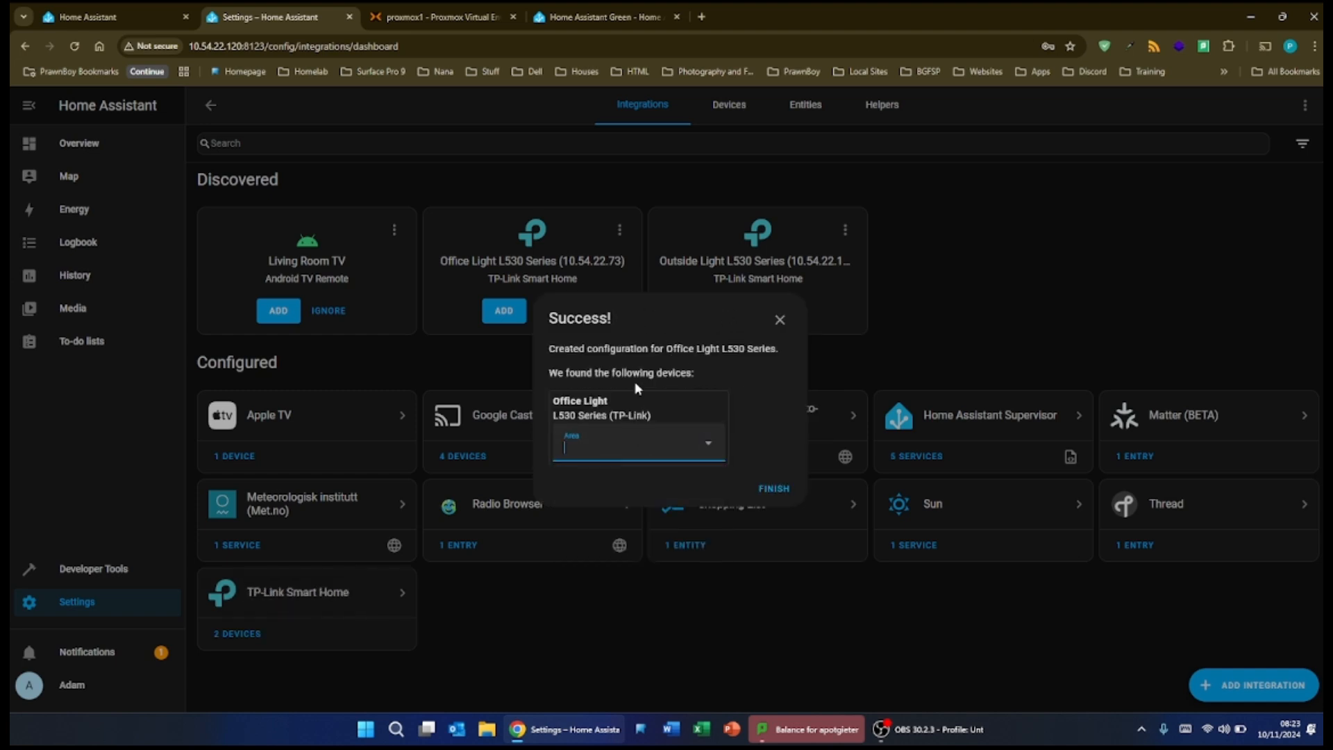
text(Office)
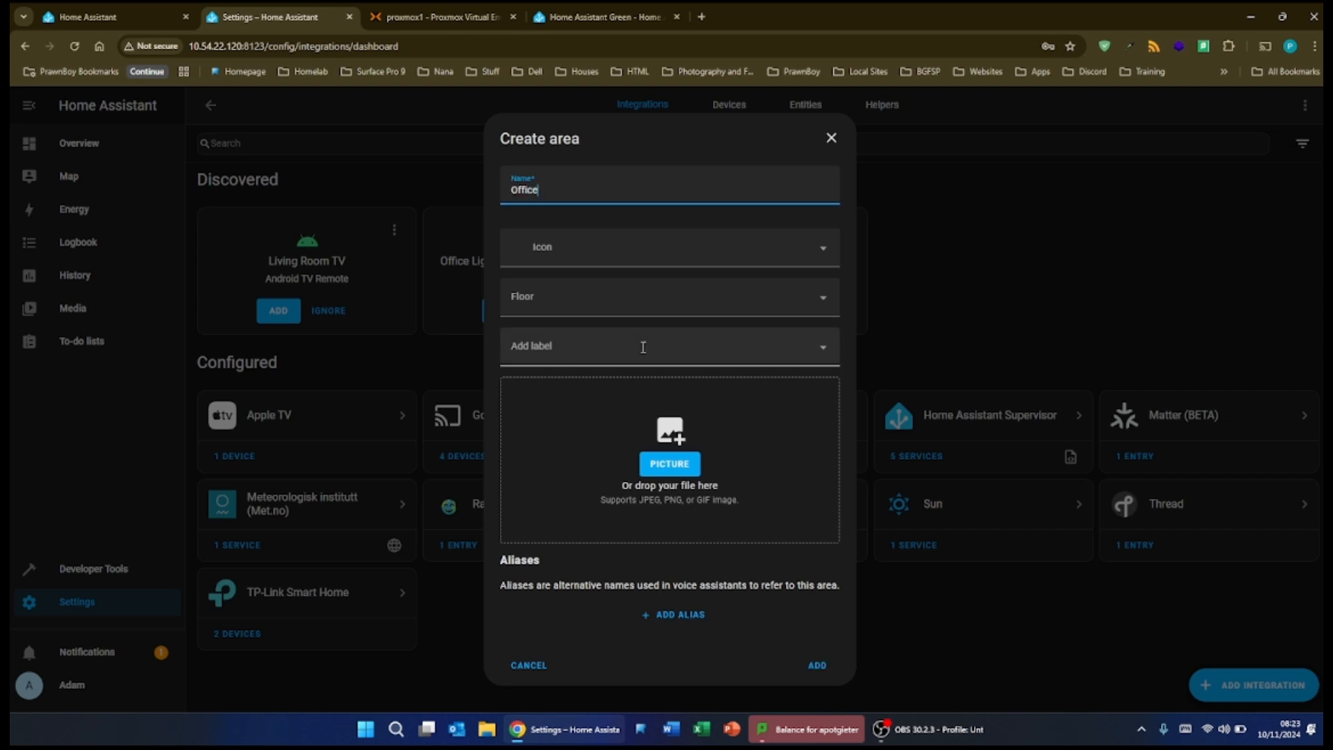
click(633, 259)
text(desk)
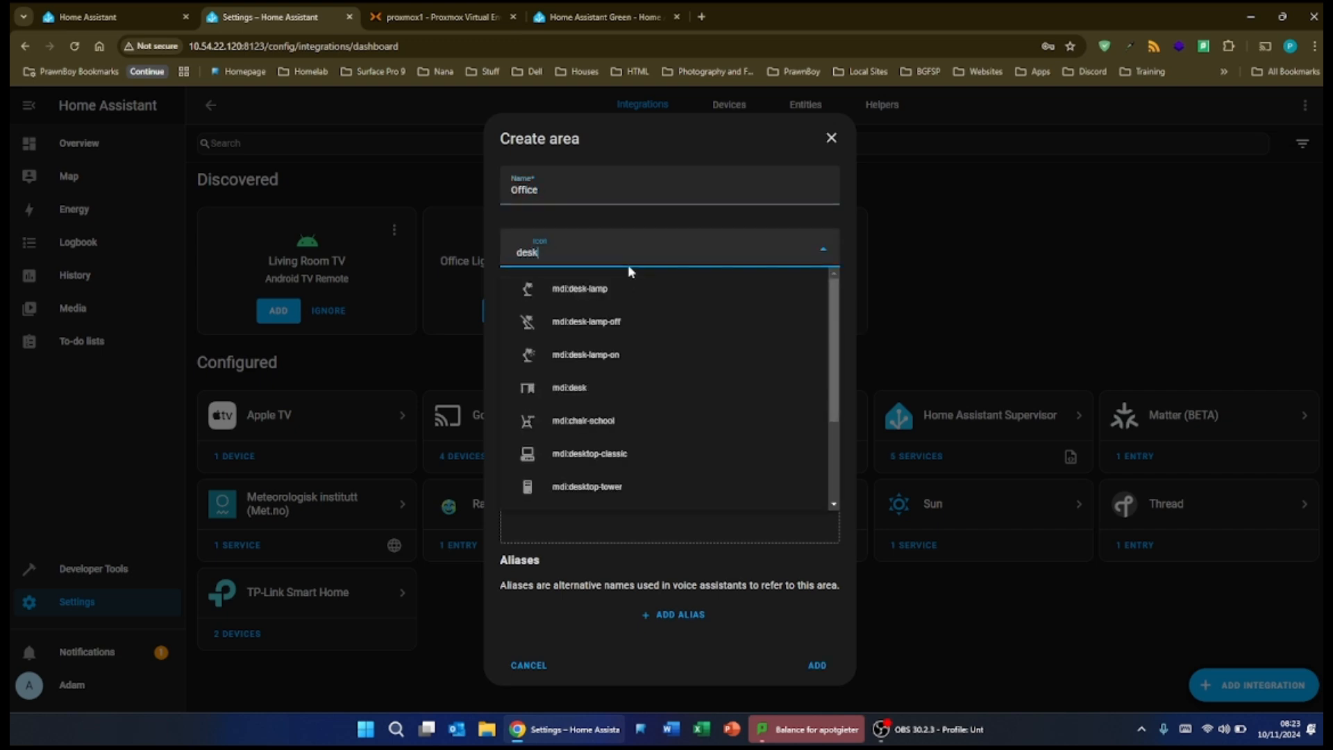
click(616, 401)
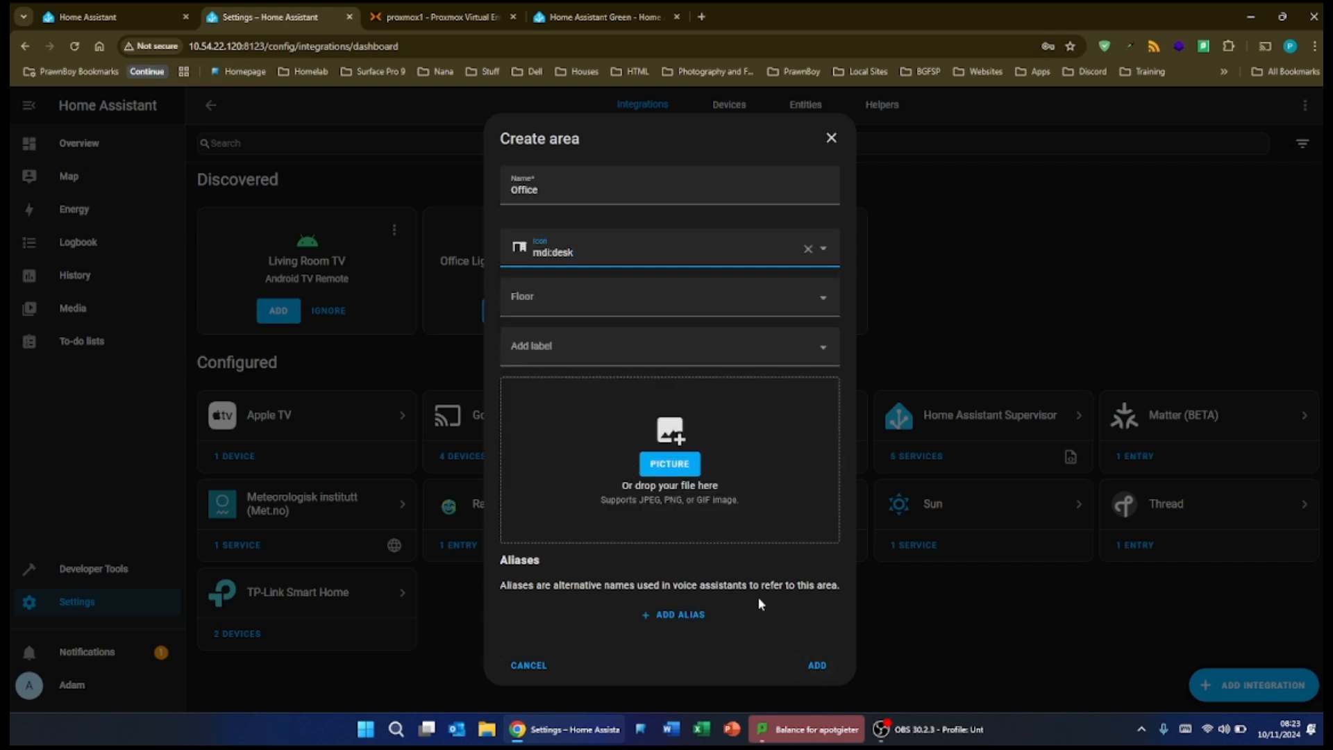
click(812, 657)
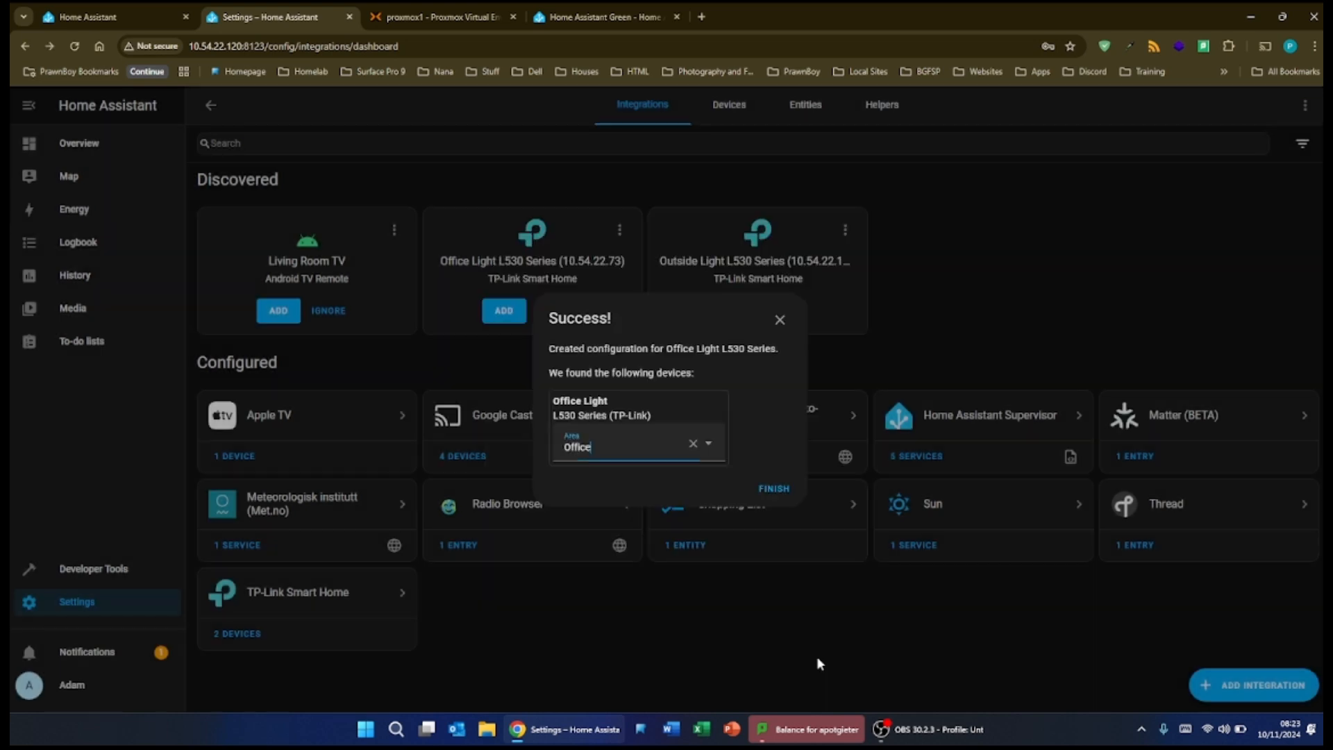
click(769, 488)
- Add the Outside Light L530 in a new Outside area with the grass icon
click(504, 310)
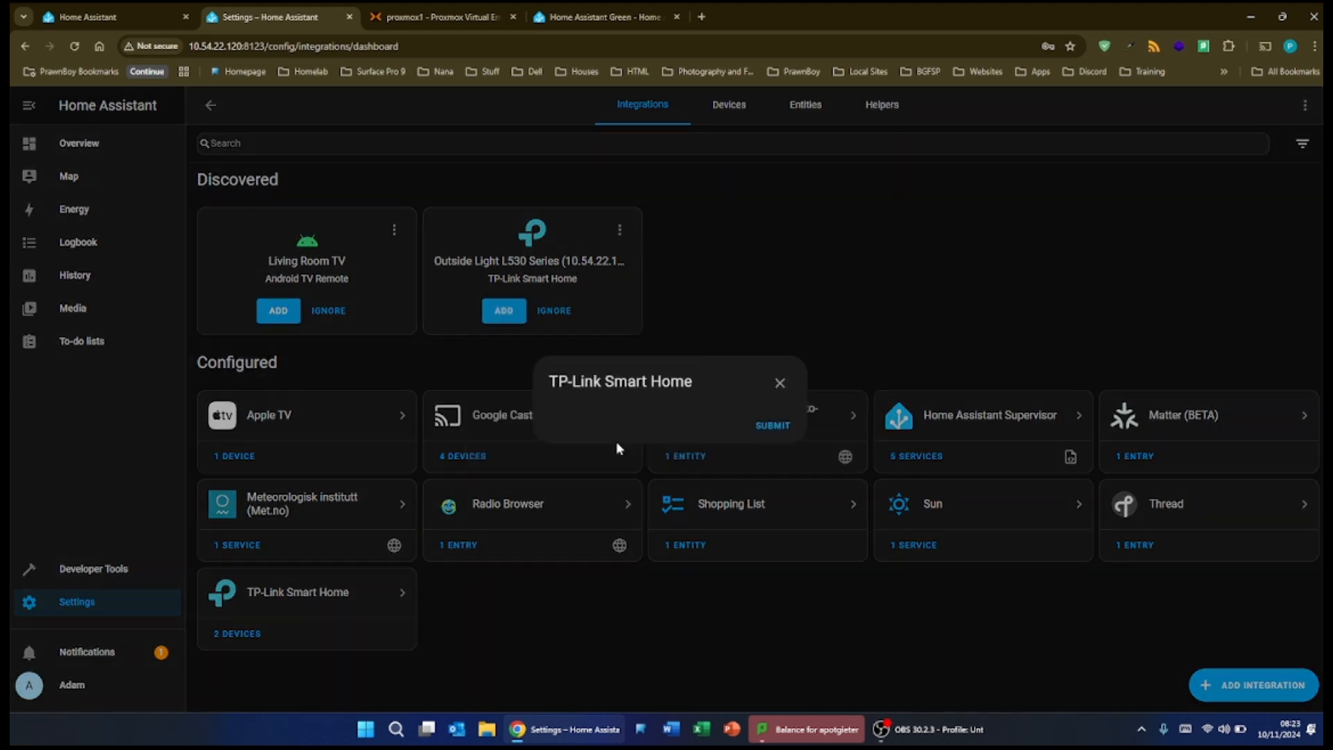
click(798, 439)
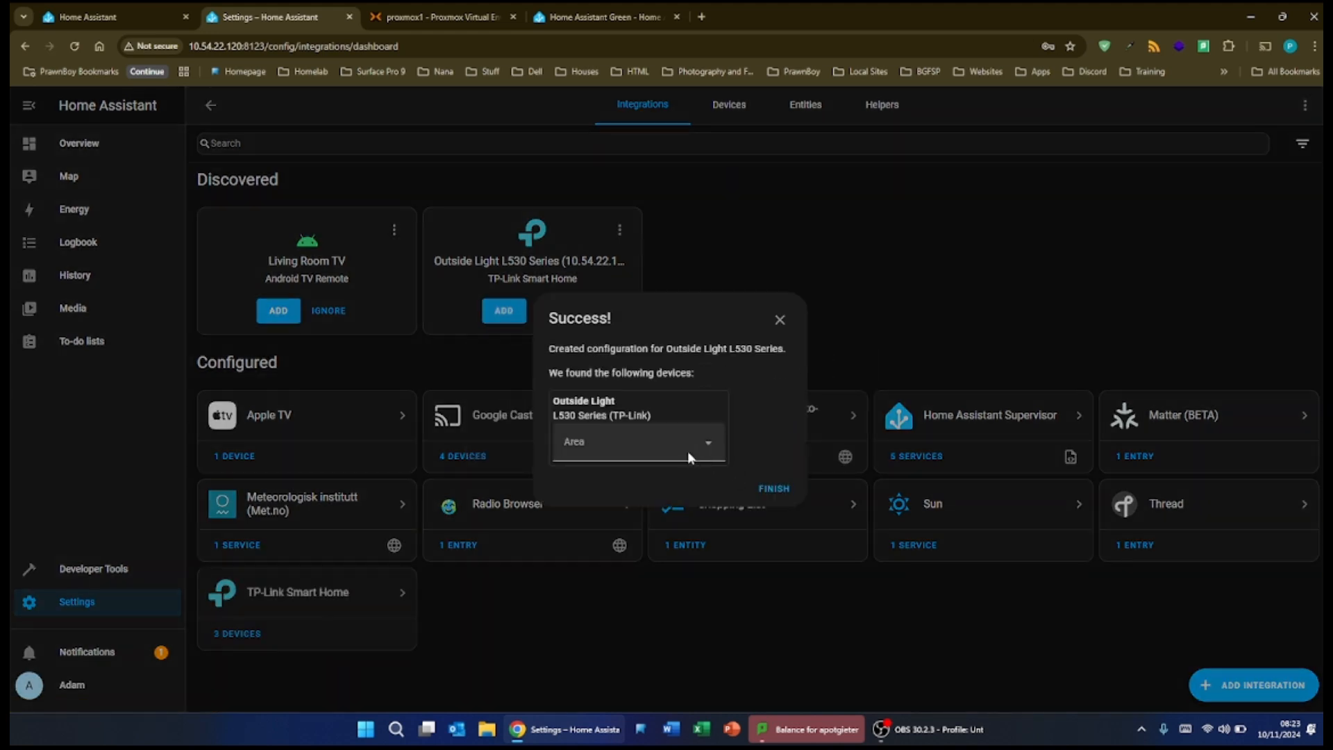
click(686, 453)
click(615, 648)
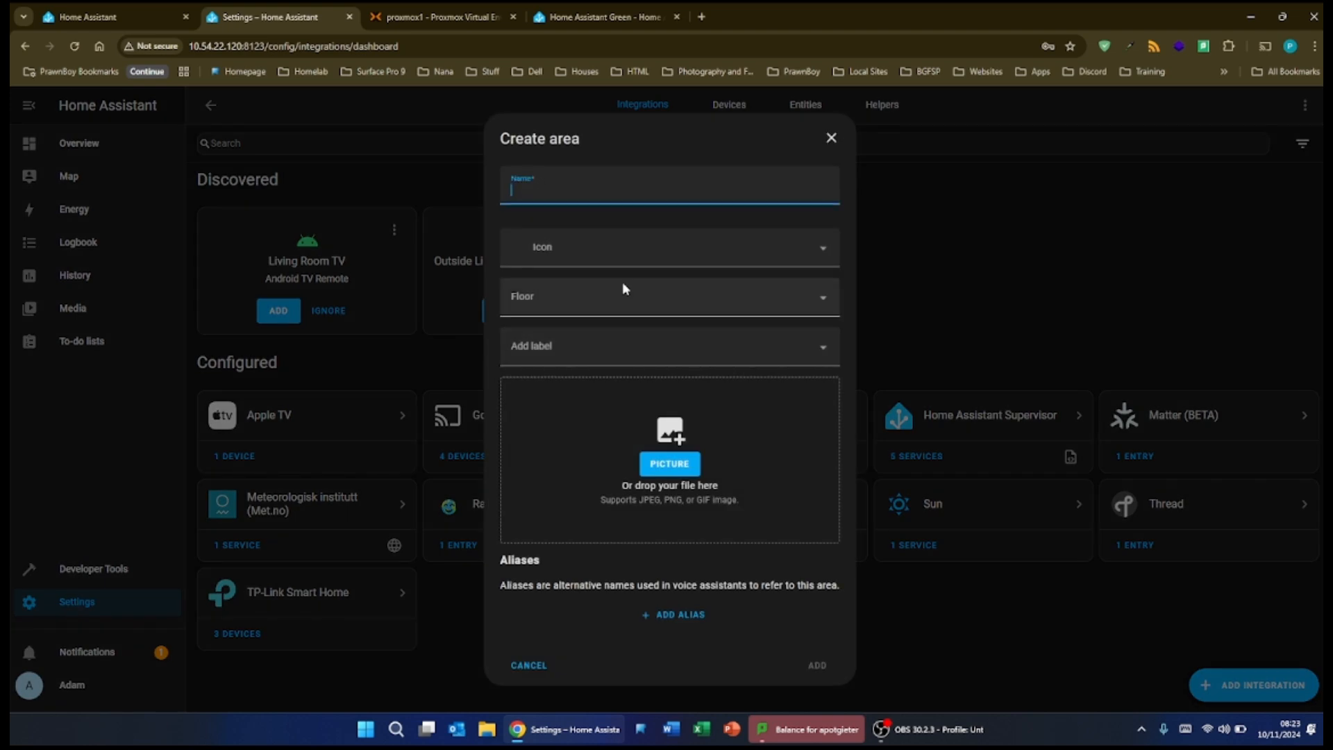
text(Outside)
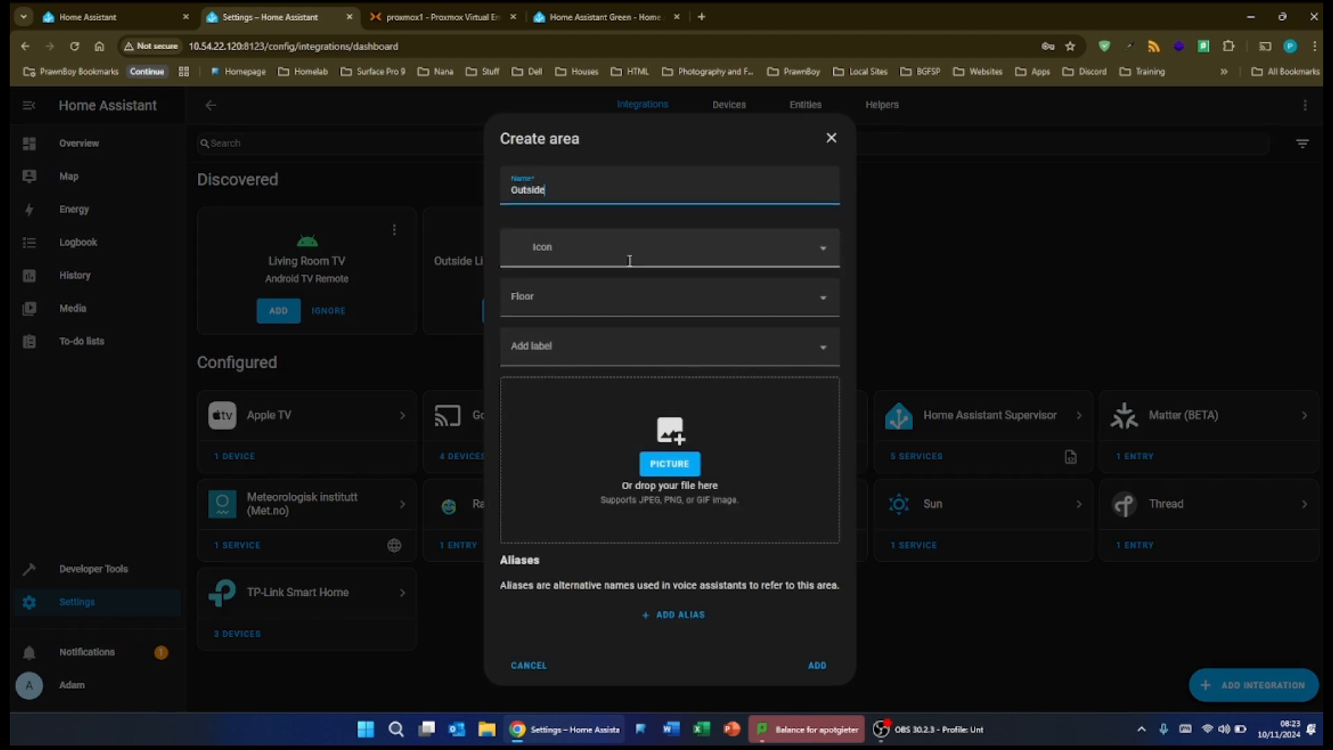
click(629, 261)
text(grass)
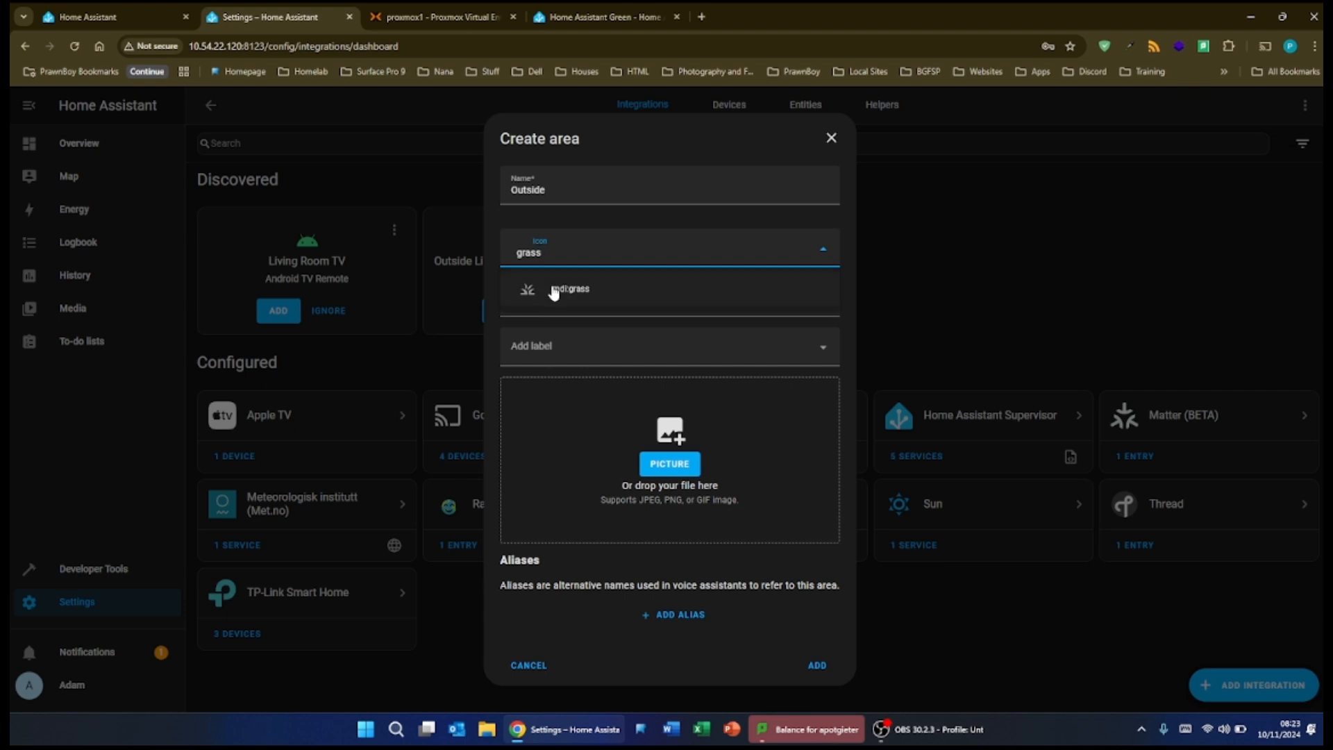
click(554, 289)
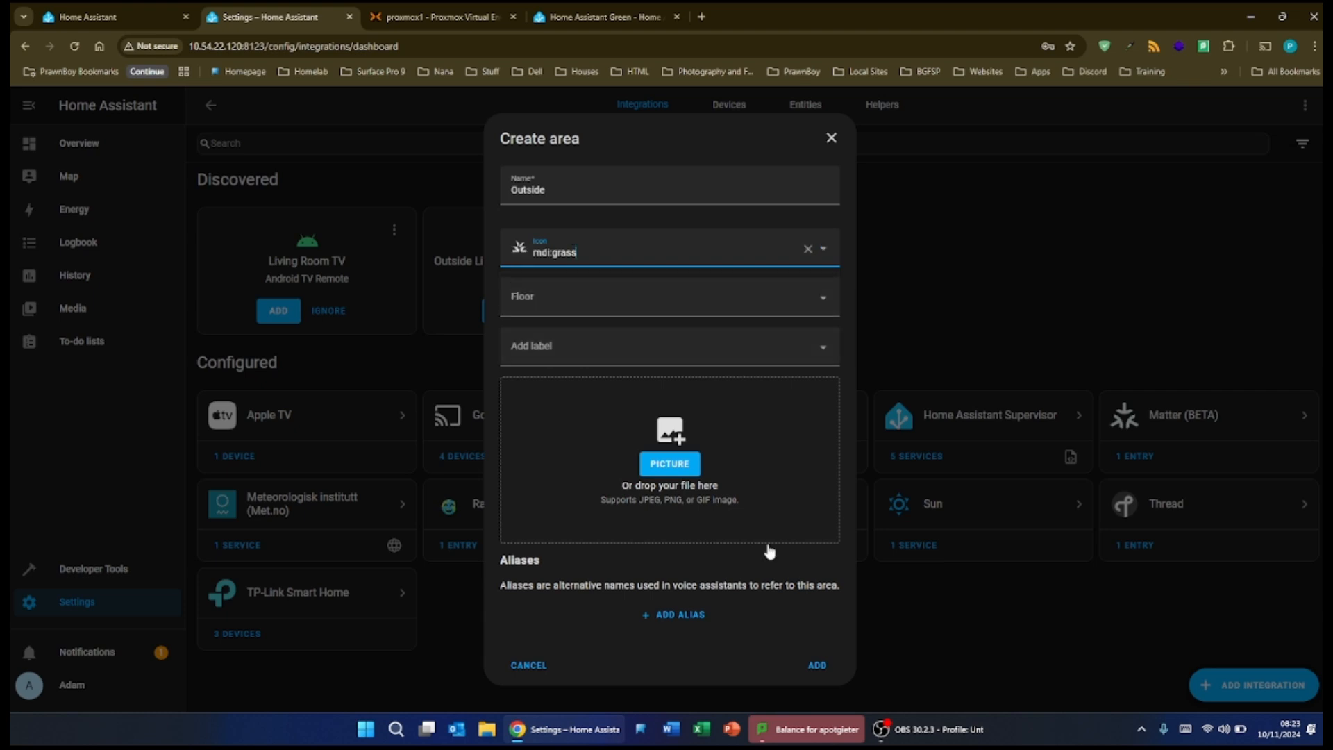
click(806, 666)
click(784, 490)
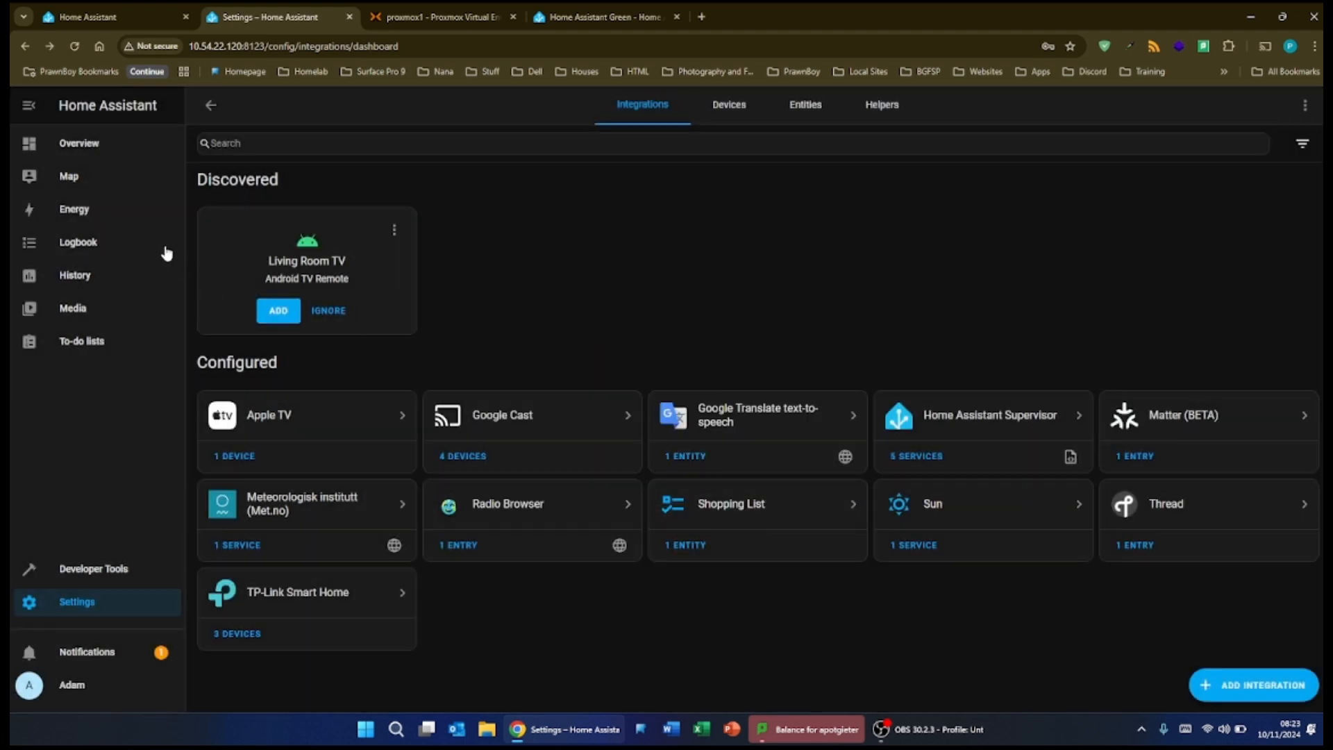
click(101, 174)
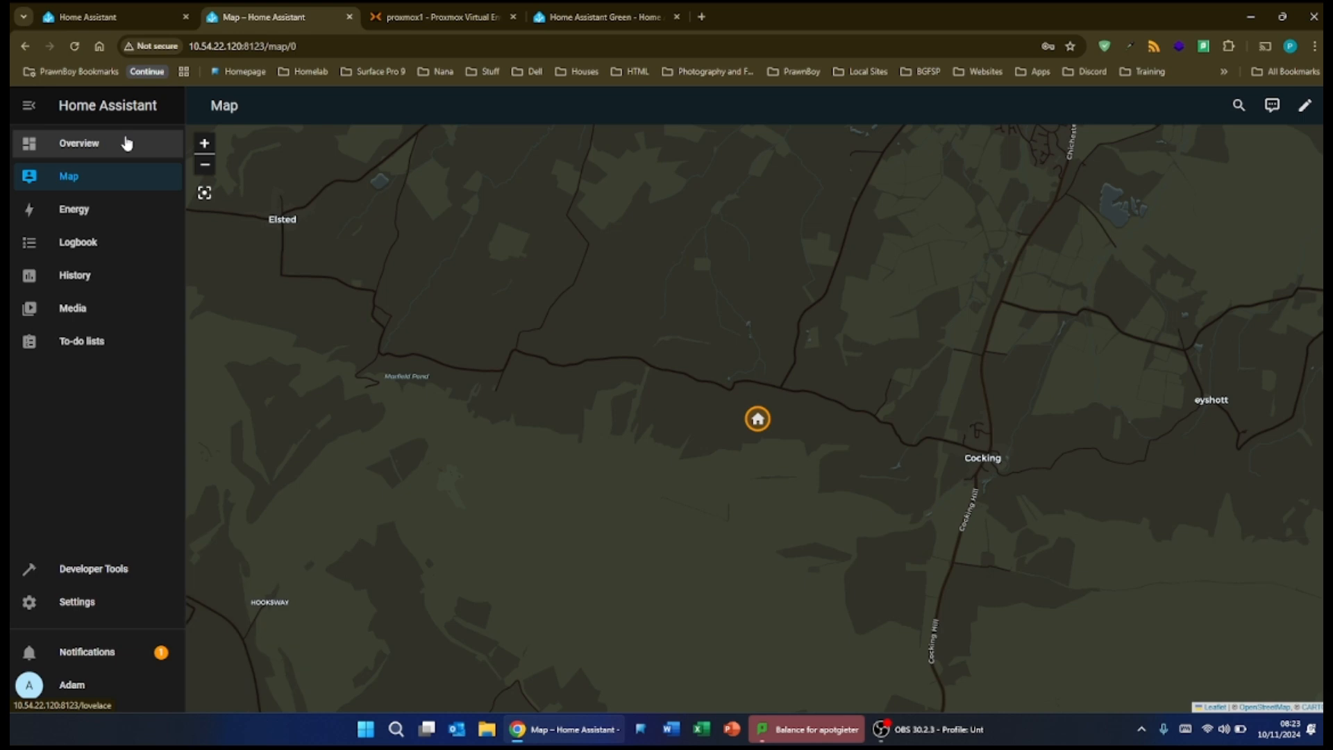
click(126, 143)
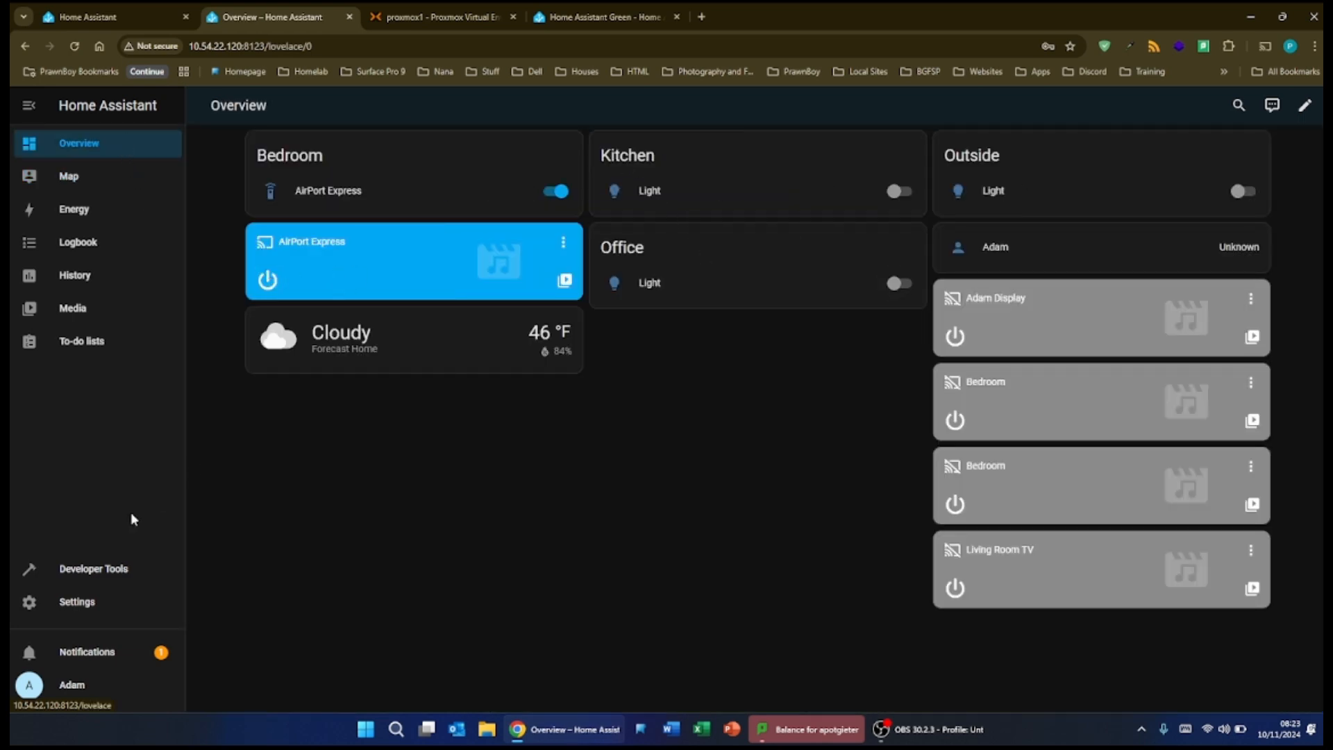
click(73, 602)
click(725, 212)
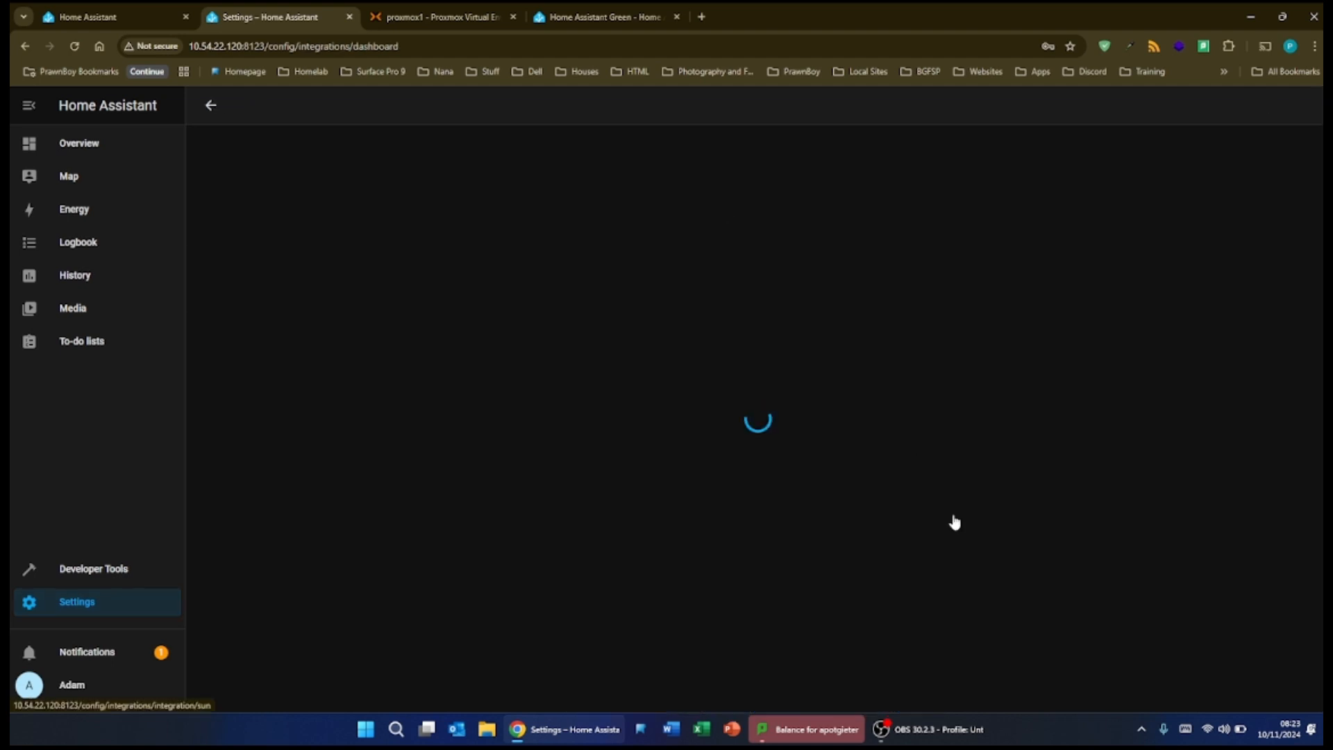
- Search the integrations for 'tuya' and choose Tuya to set up
click(1209, 684)
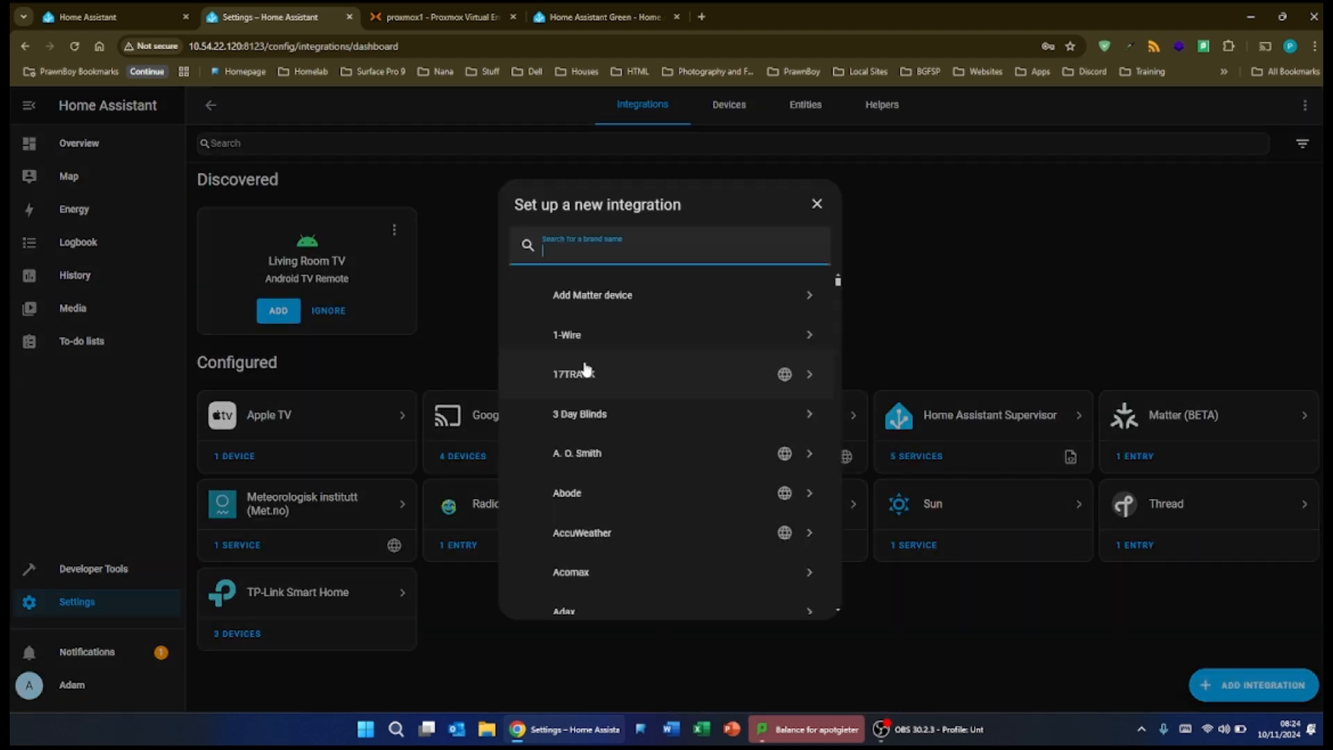
text(tuya)
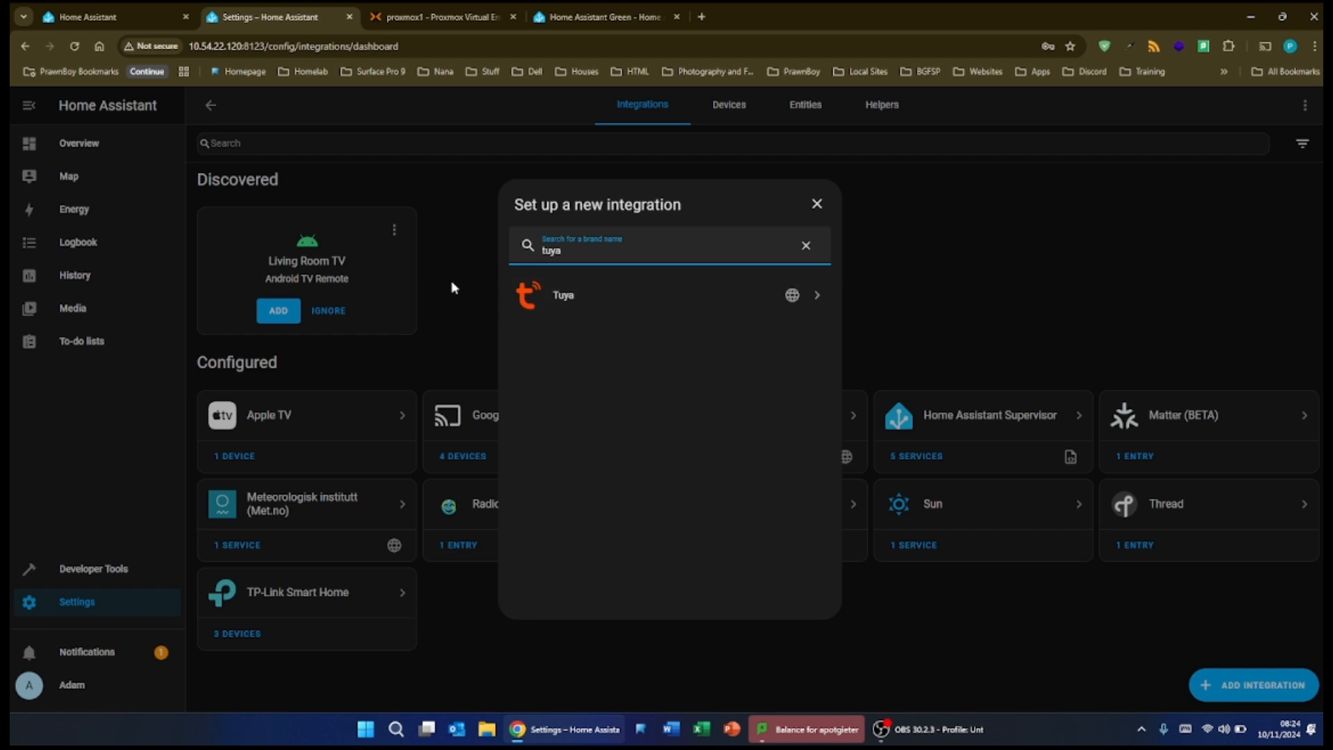
click(590, 297)
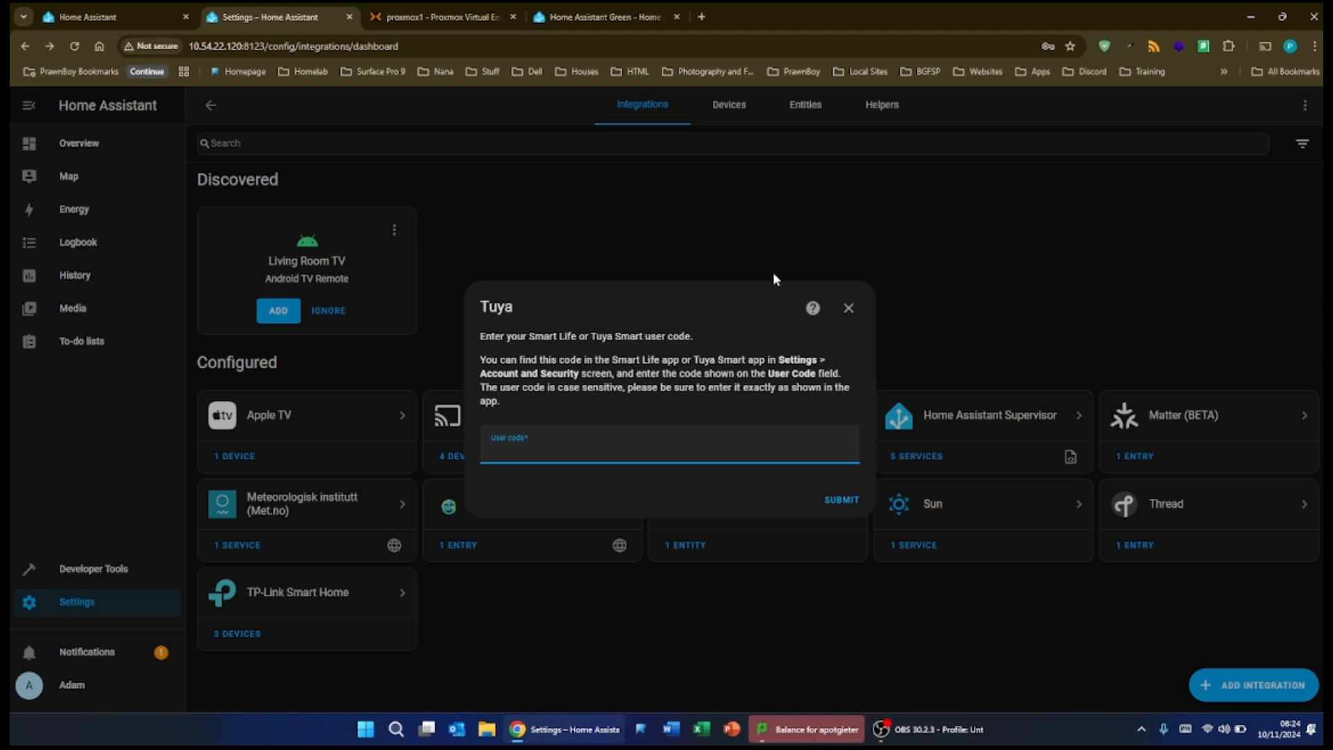
- Enter and submit the Smart Life user code to log in to Tuya
key(Down)
key(Return)
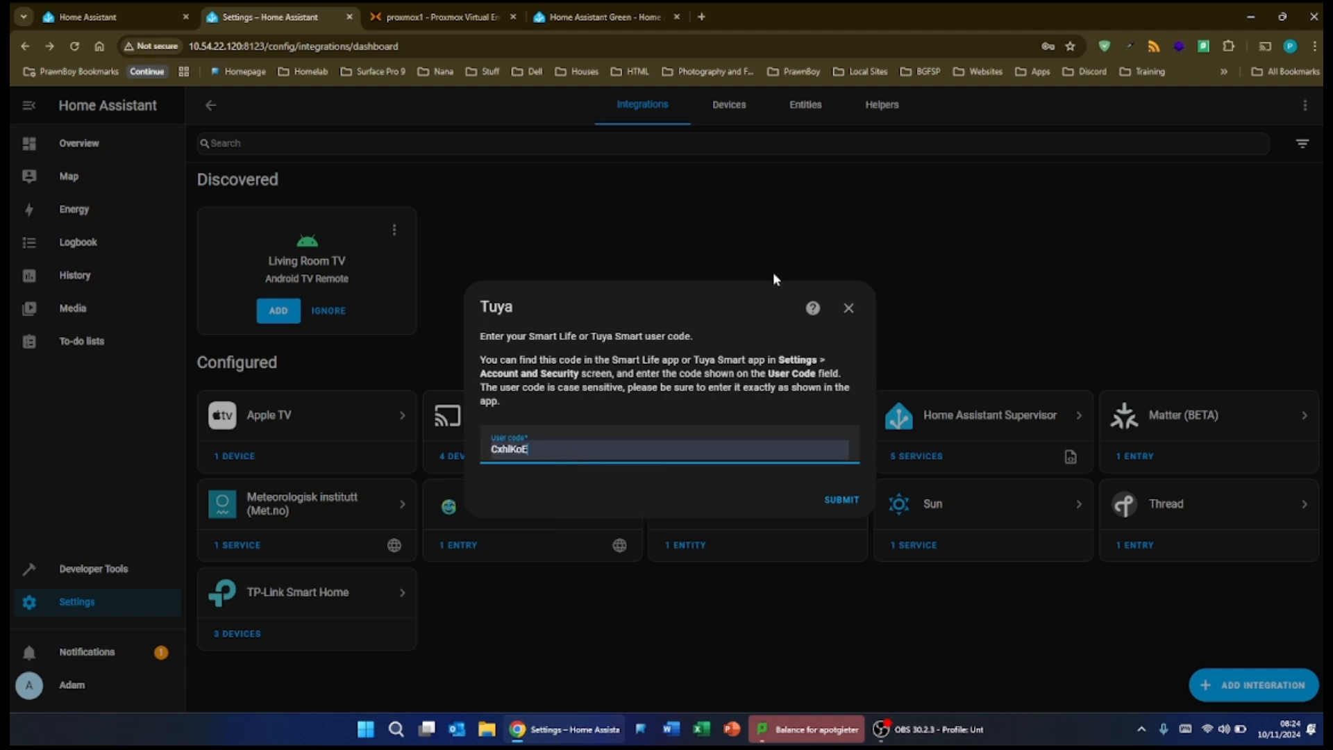
key(Return)
drag(924, 6, 847, 749)
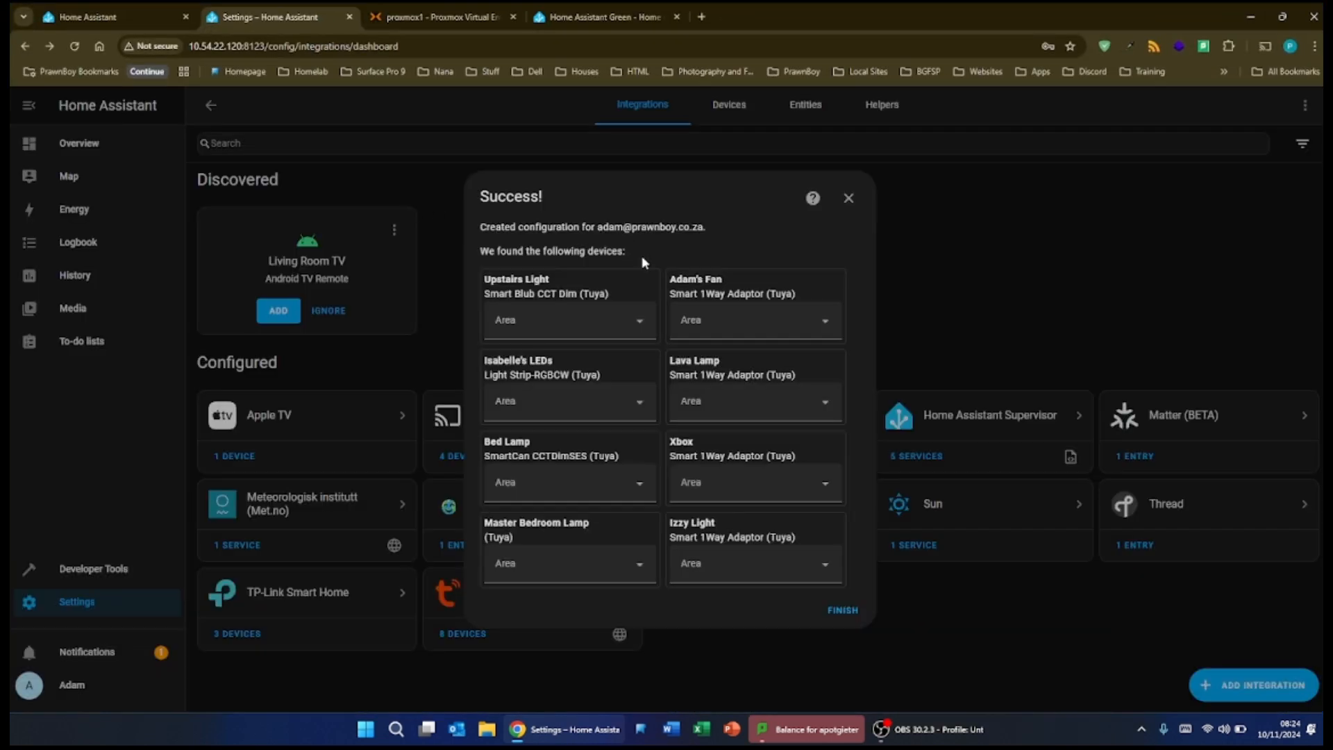
- Assign the fan to the Bedroom area
drag(600, 230, 735, 229)
click(727, 213)
click(792, 318)
click(725, 394)
- Create a new area with a teddy-bear icon for the LED strip
click(574, 406)
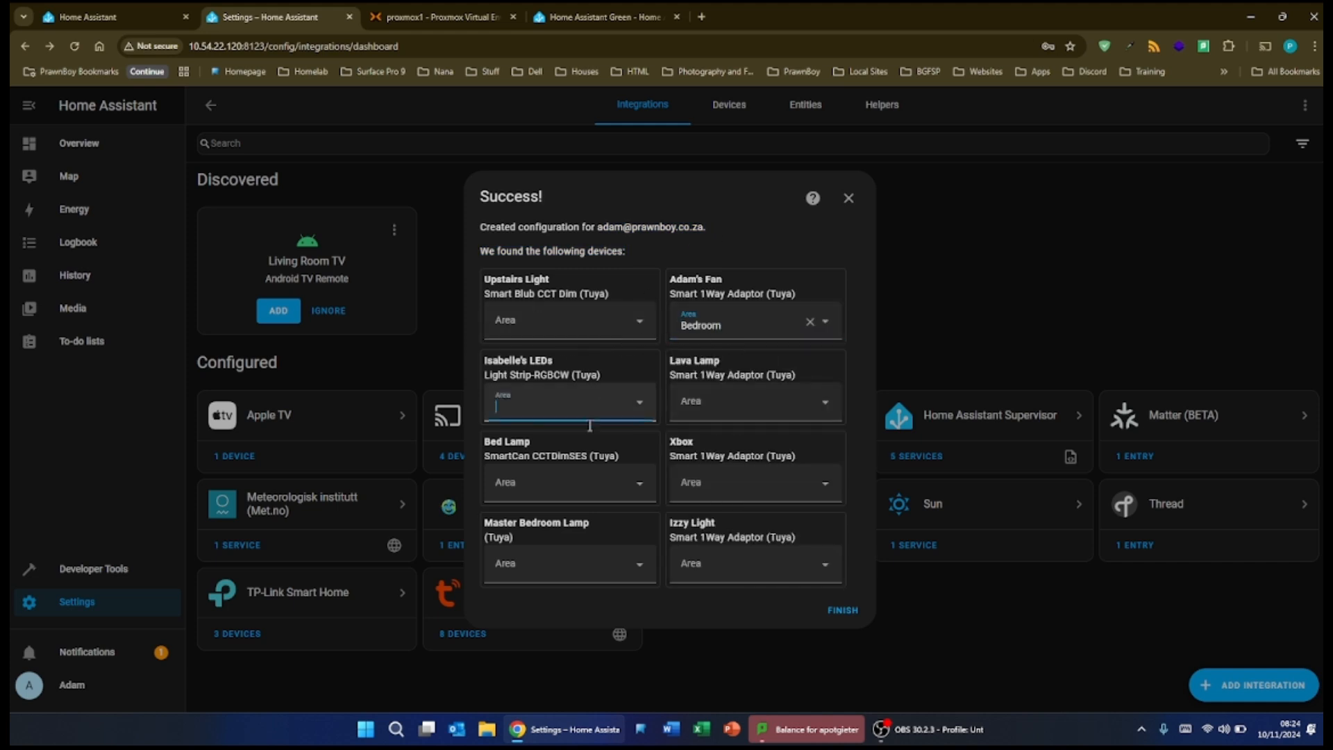
click(569, 640)
text(Isabelle)
key(Tab)
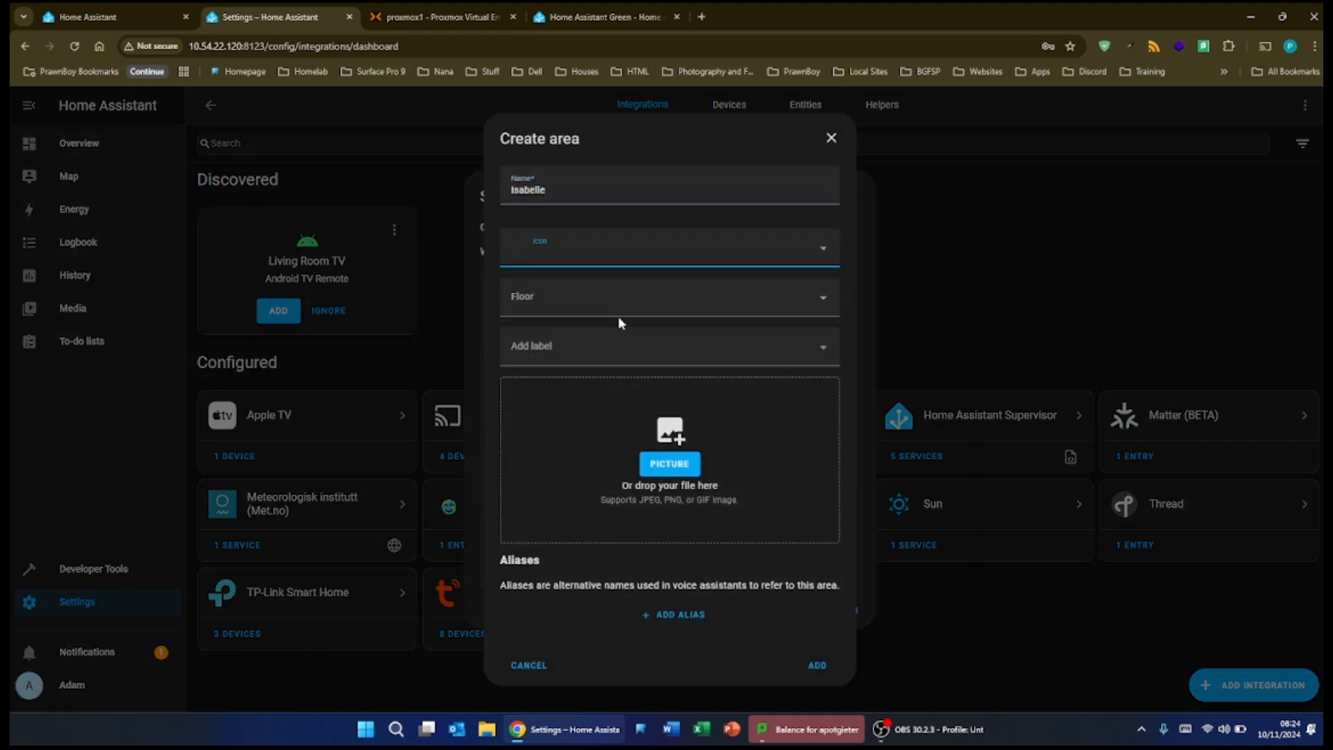
text(teddy)
key(Return)
click(825, 675)
- Put the Lava Lamp in Living Room, Bed Lamp in Bedroom, and Xbox in Kitchen
click(751, 402)
click(735, 571)
click(559, 486)
click(542, 555)
click(742, 489)
click(722, 628)
- Create a Master Bedroom area with a double-bed icon; put the last adaptor in the LED strip's area
click(566, 571)
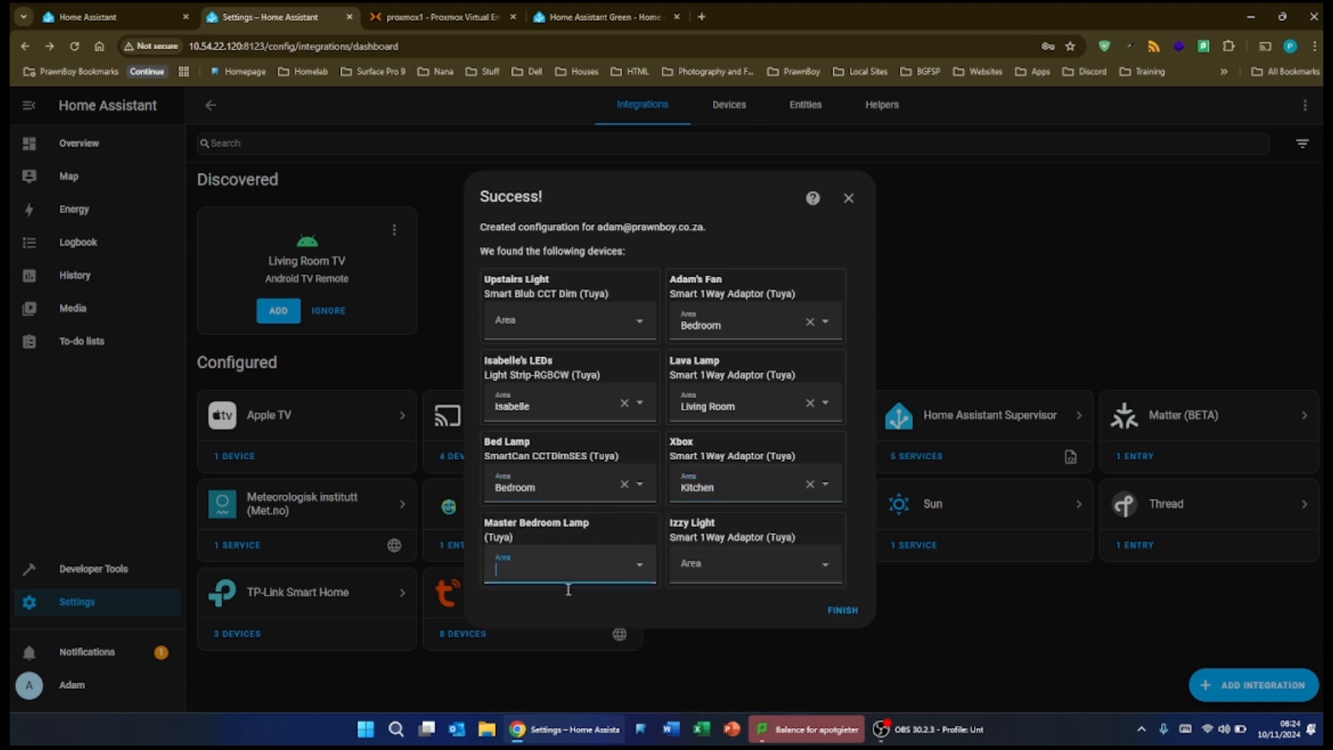
scroll(546, 514, down, 1)
click(547, 519)
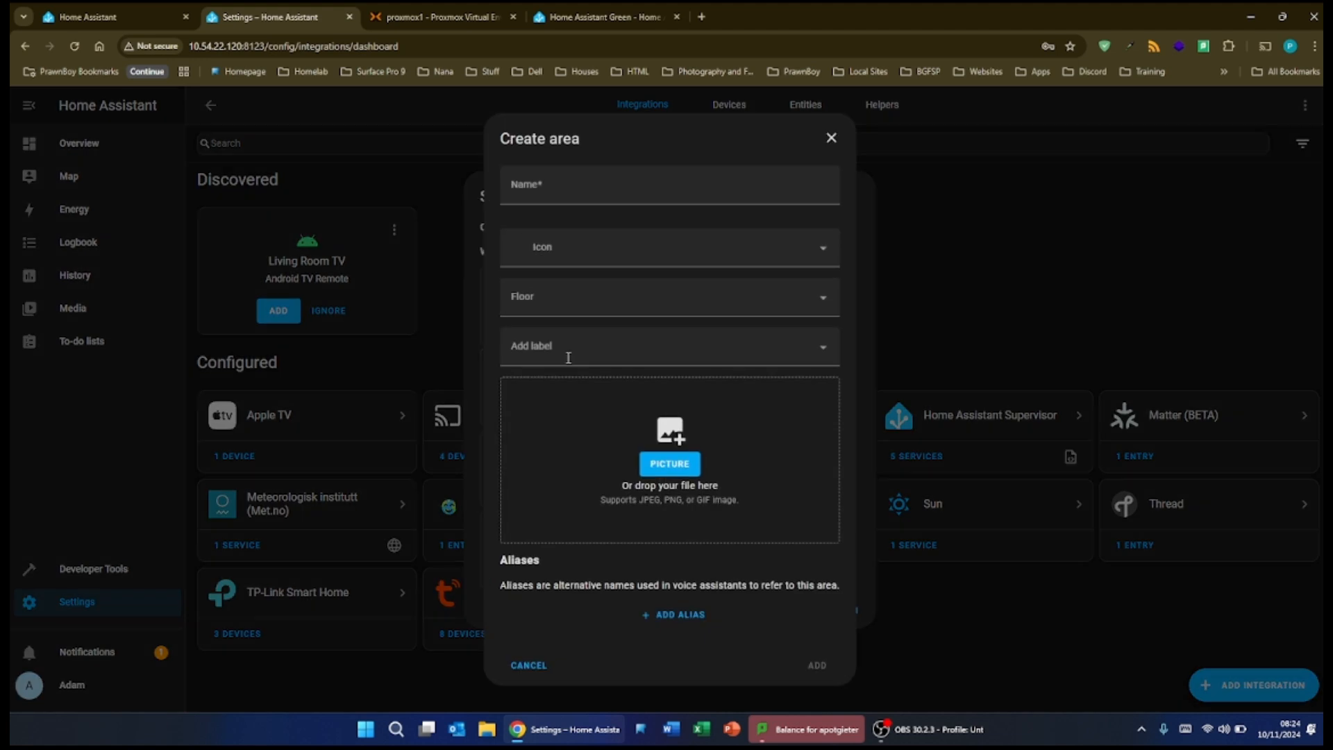
text(Master Bedroom)
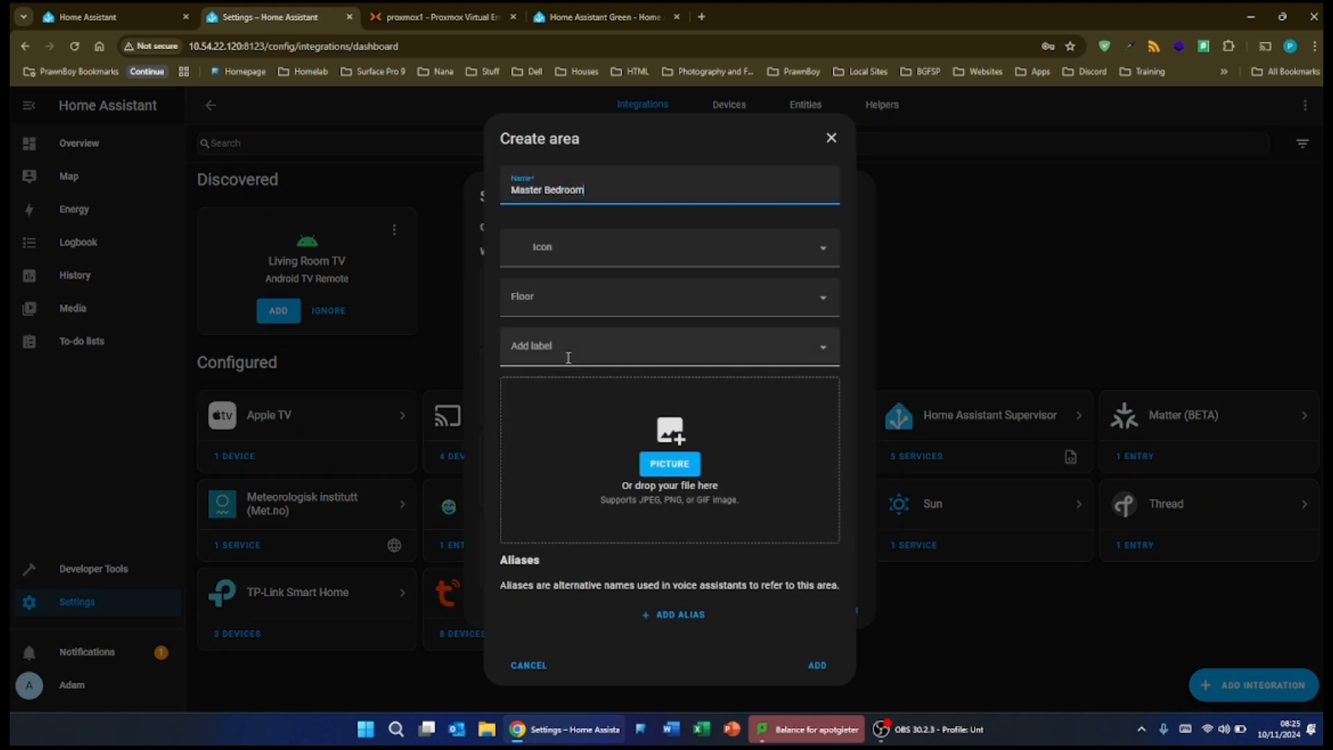
key(Tab)
text(bed)
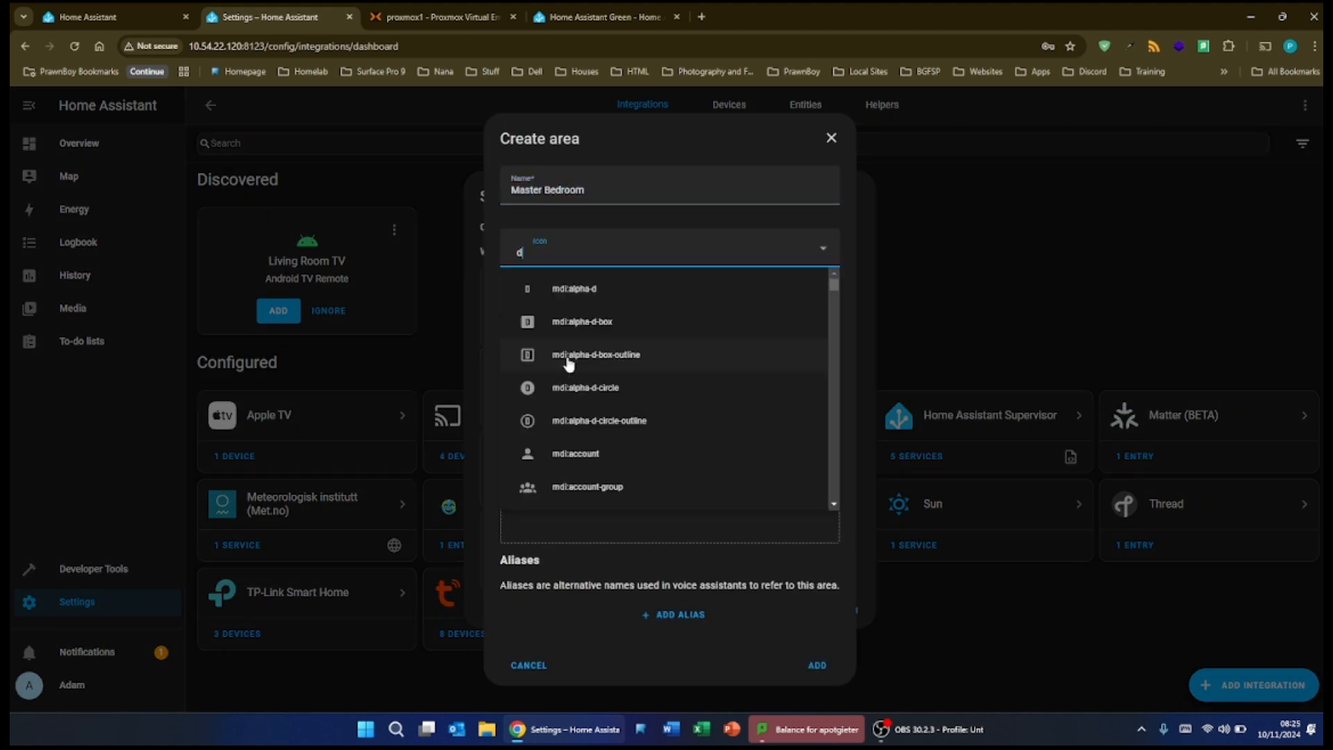
click(530, 352)
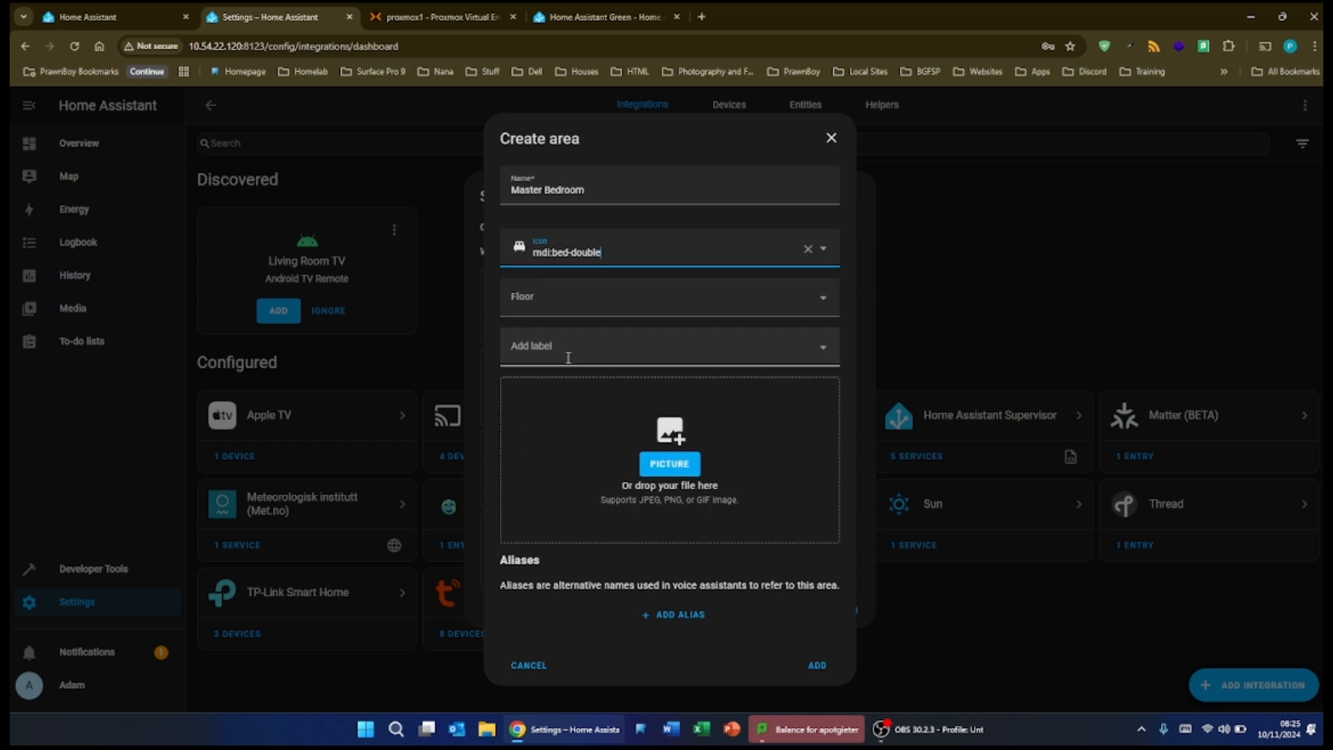
click(817, 666)
click(713, 570)
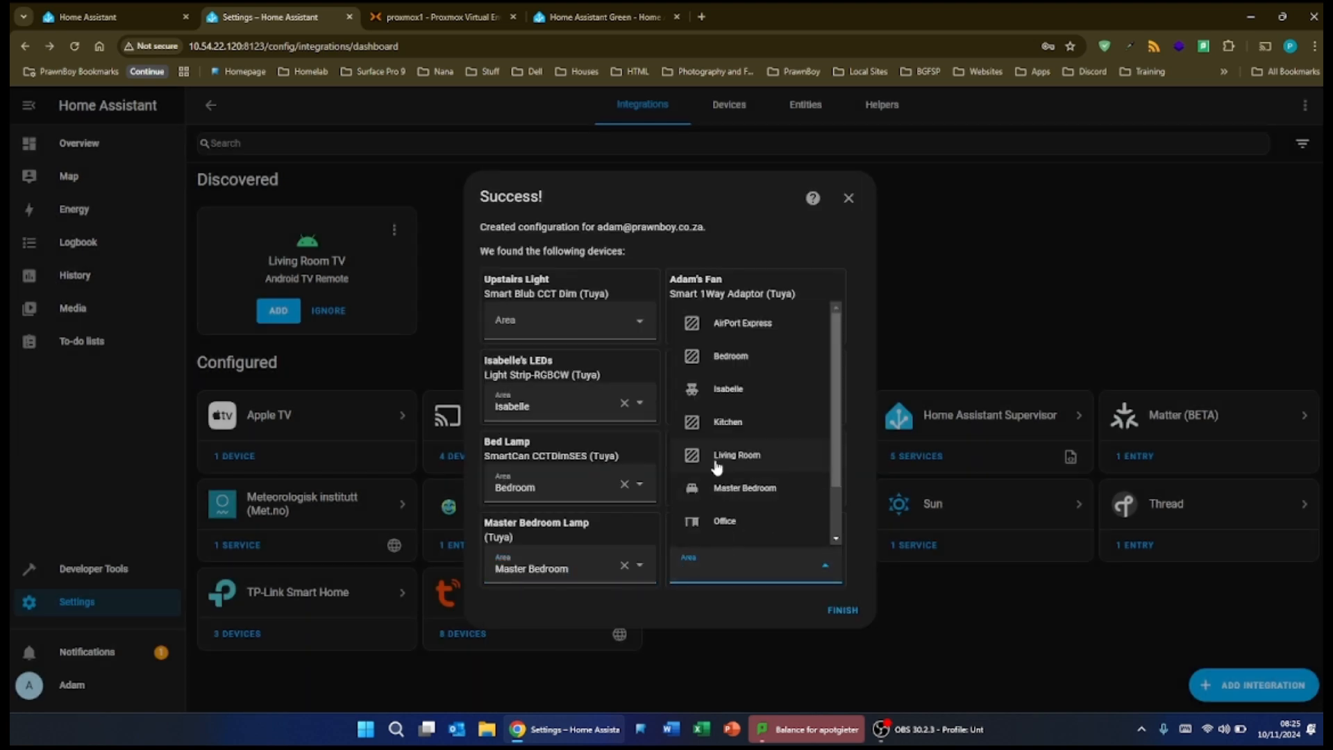
click(715, 407)
- Create an Upstairs area with the stairs icon for Upstairs Light and finish setup
click(568, 321)
click(555, 560)
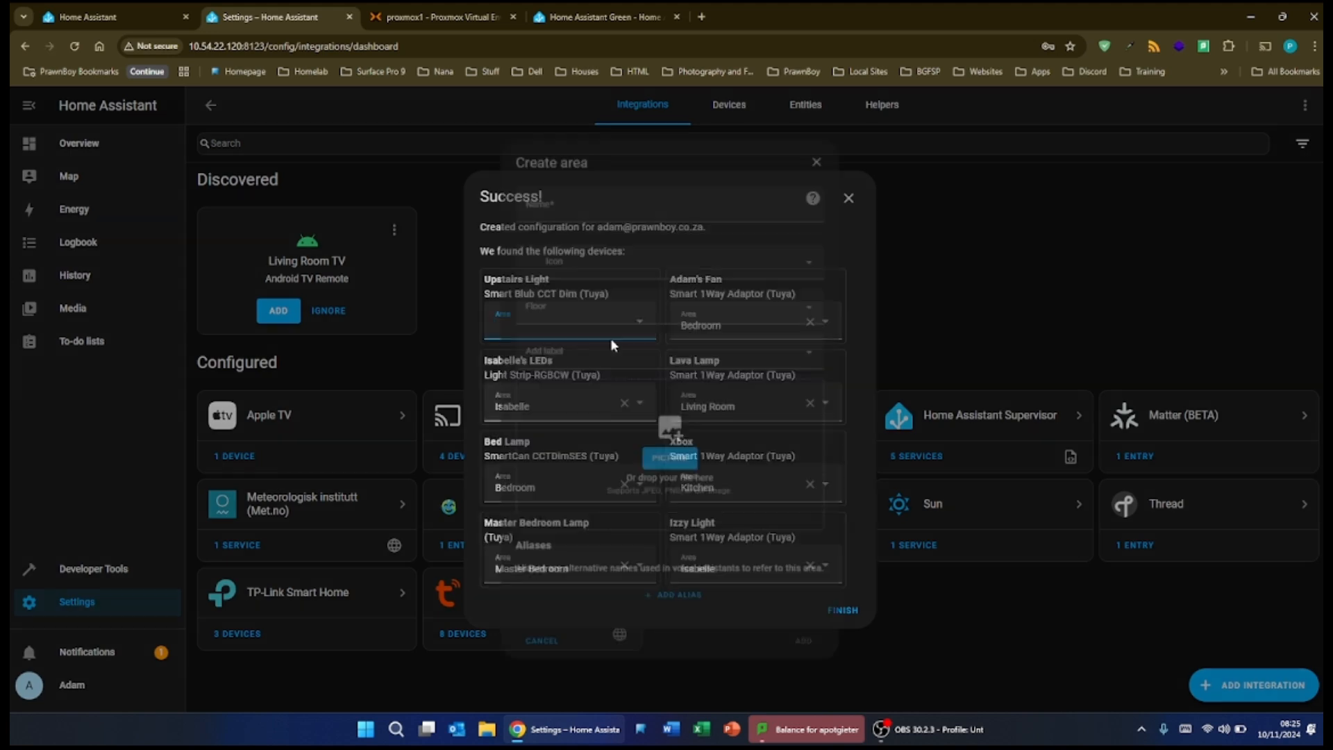
text(Hallway)
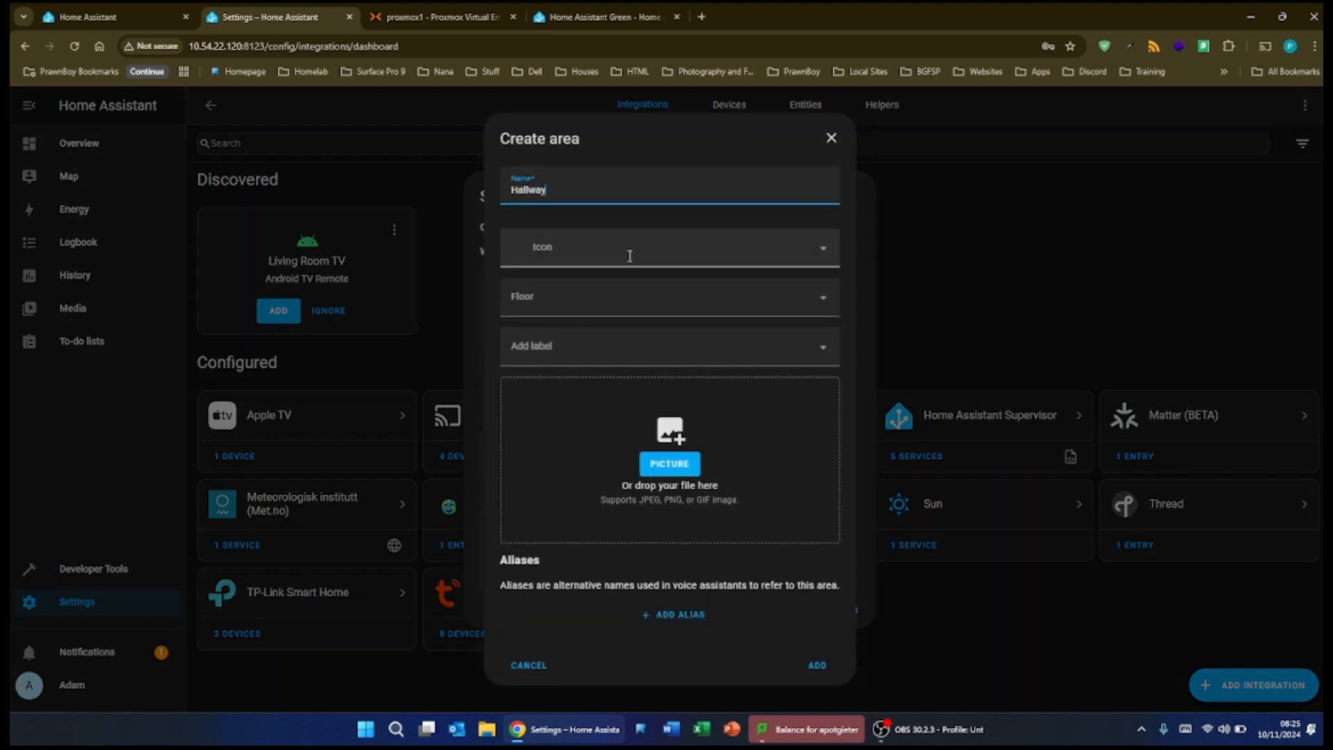
key(ctrl+a)
key(BackSpace)
text(Up)
click(625, 248)
text(stairs)
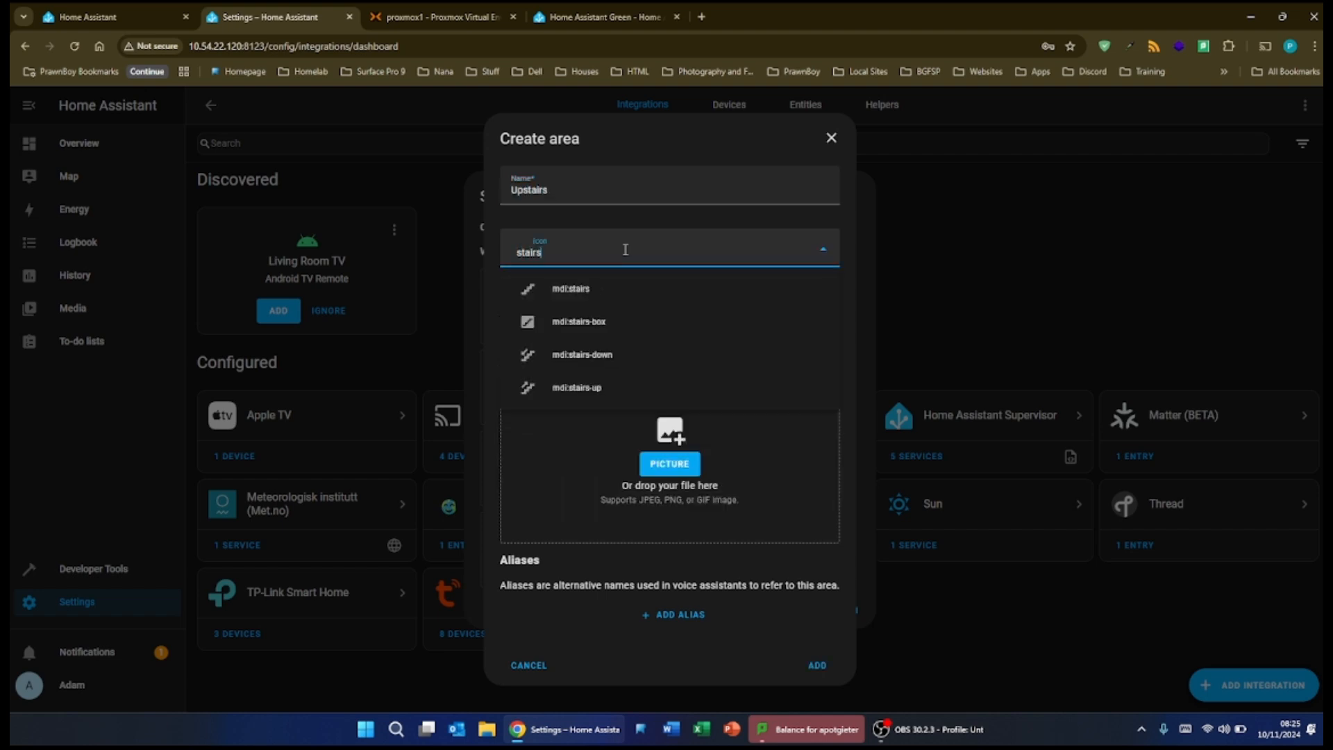
click(621, 289)
click(817, 665)
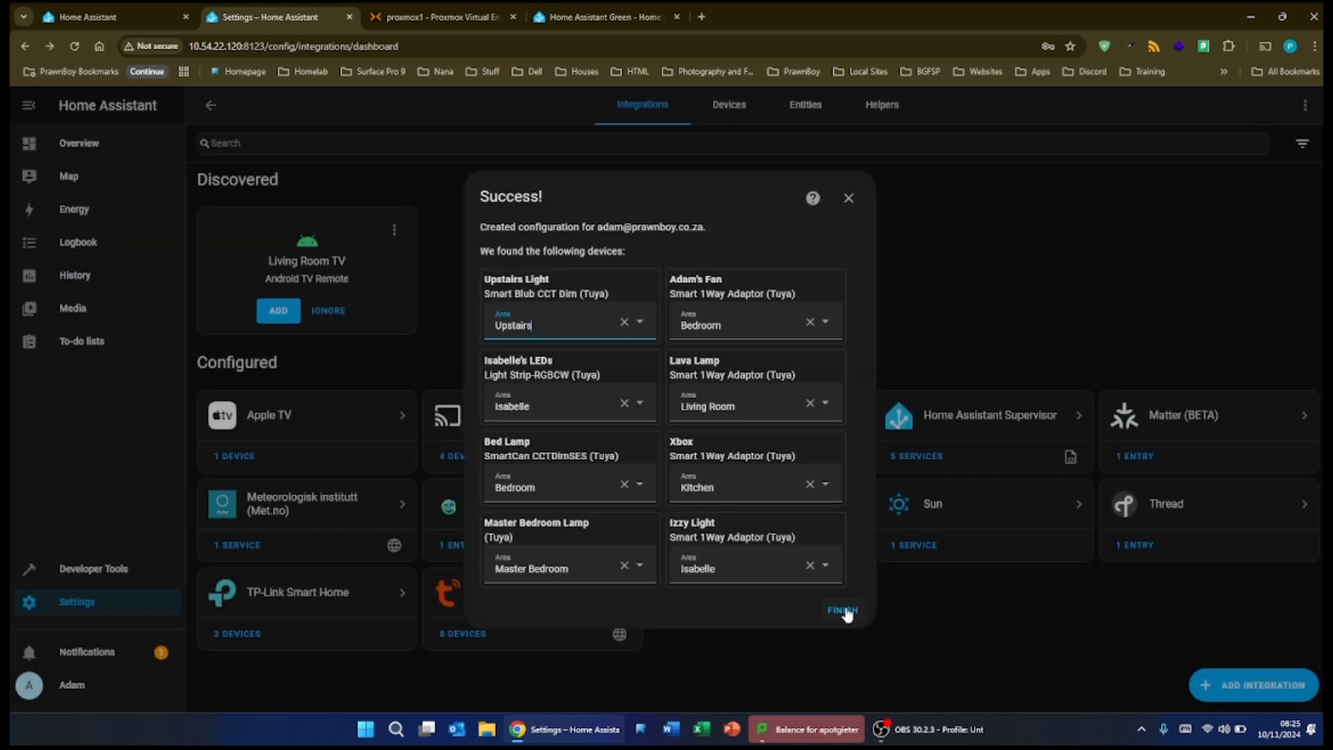
click(843, 610)
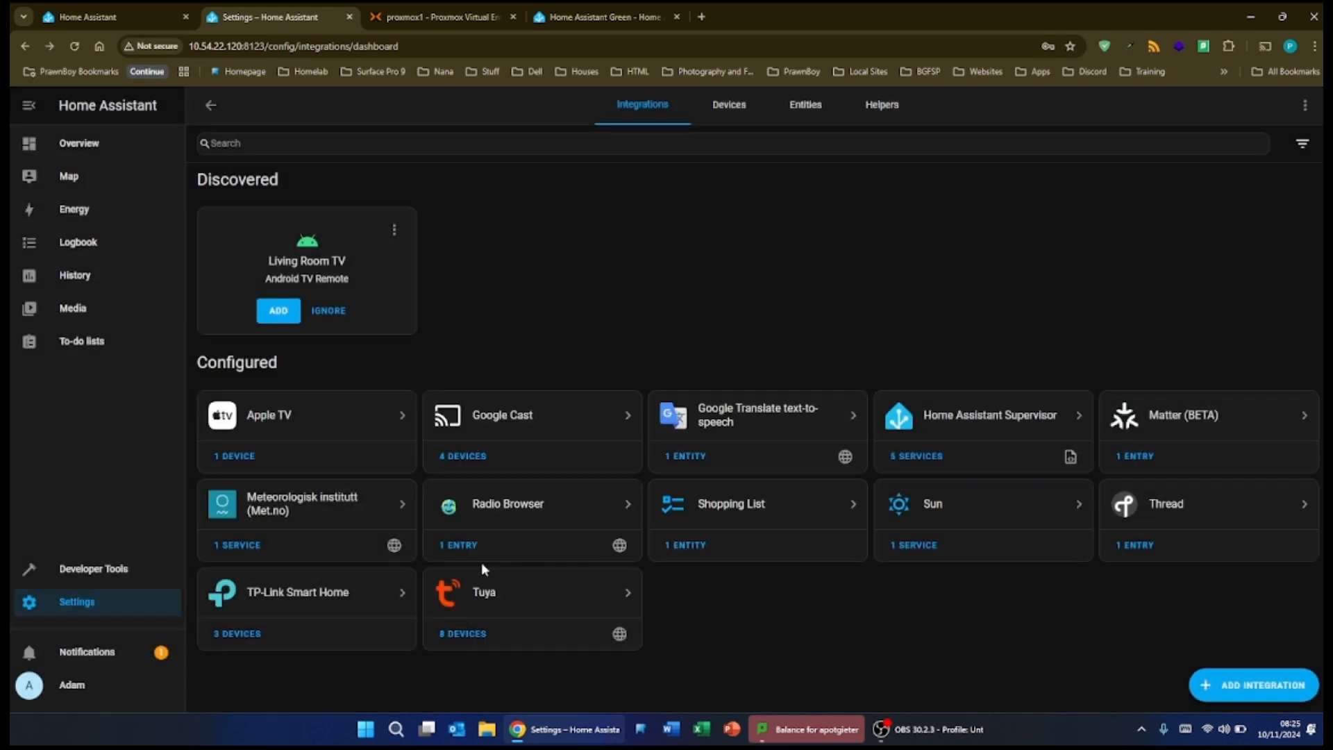
click(757, 120)
click(807, 103)
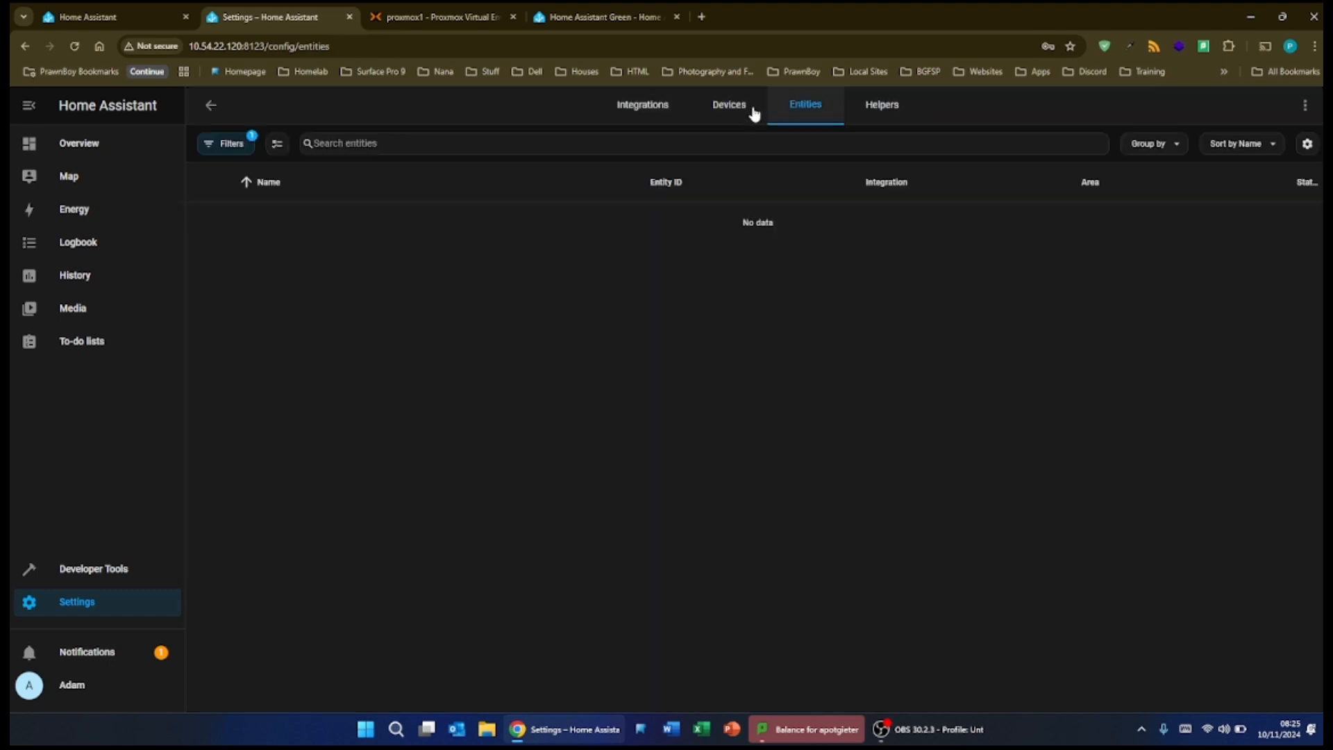
click(710, 143)
text(light.)
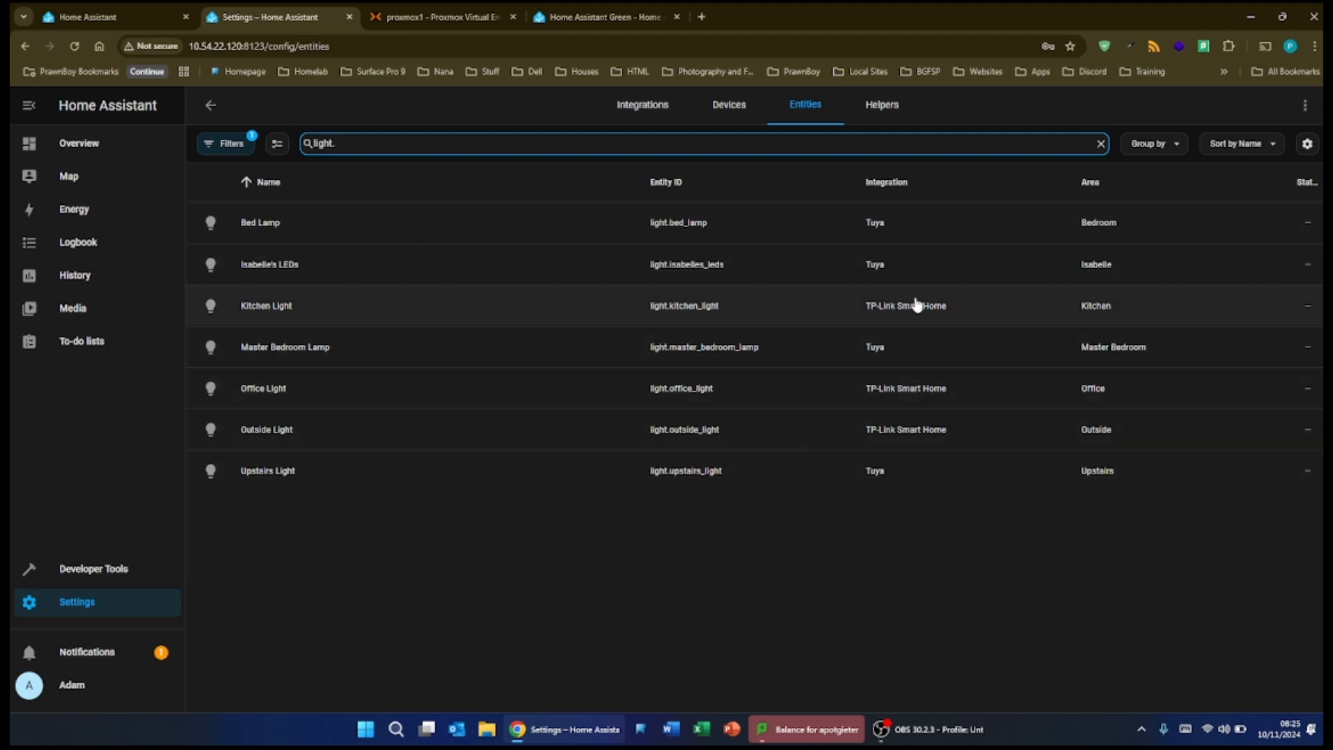
click(432, 234)
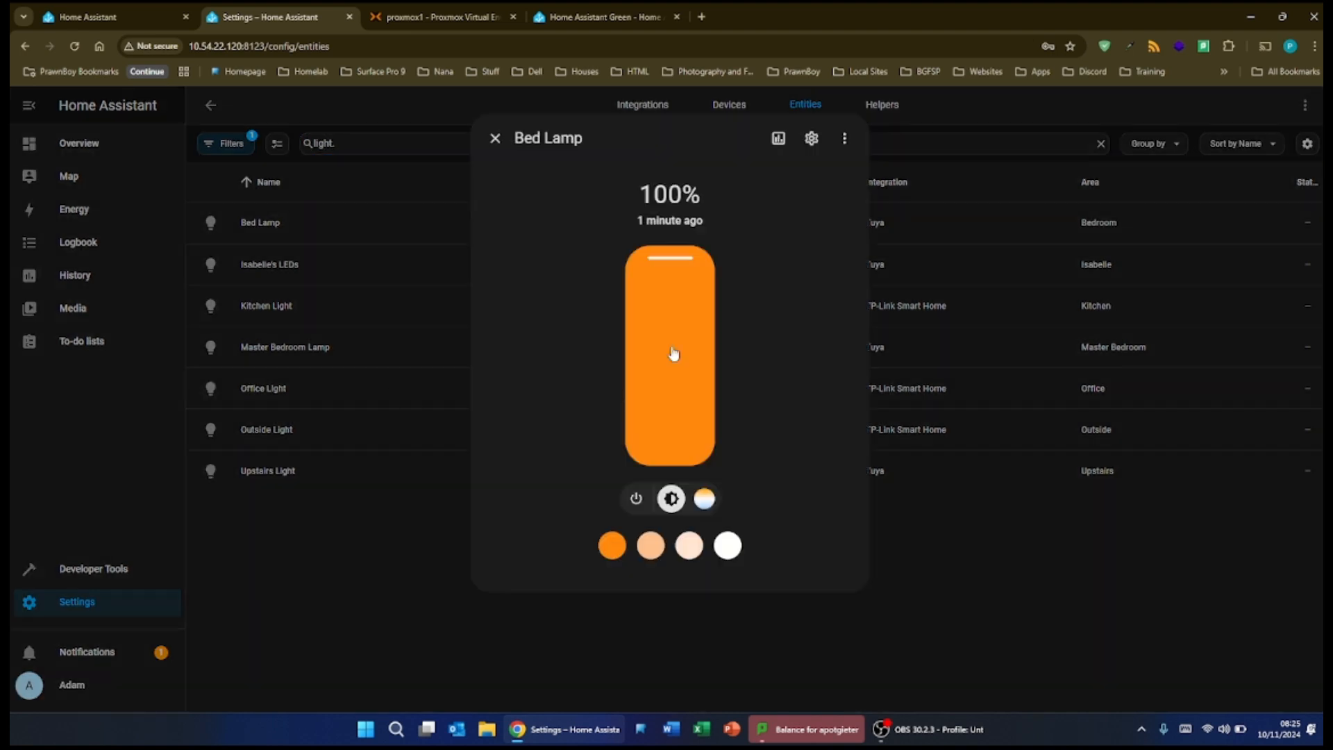
click(371, 410)
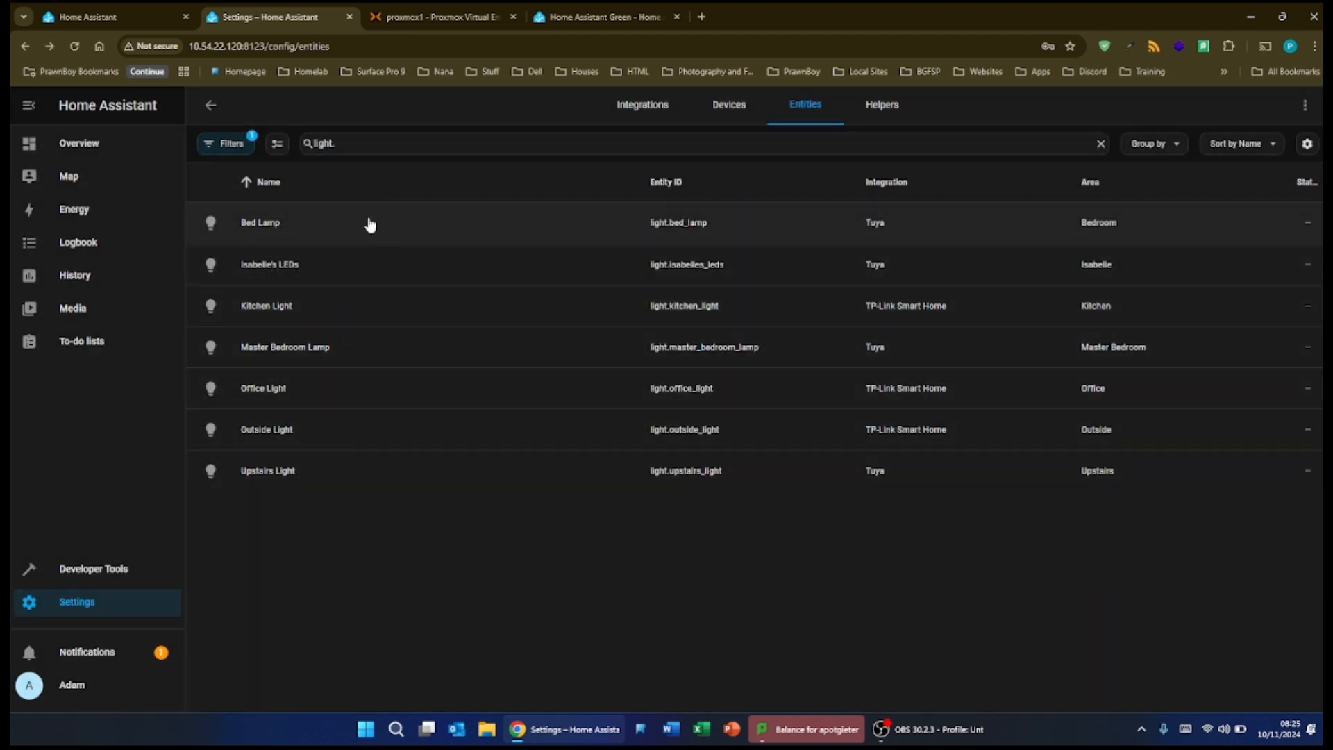
click(319, 480)
click(423, 382)
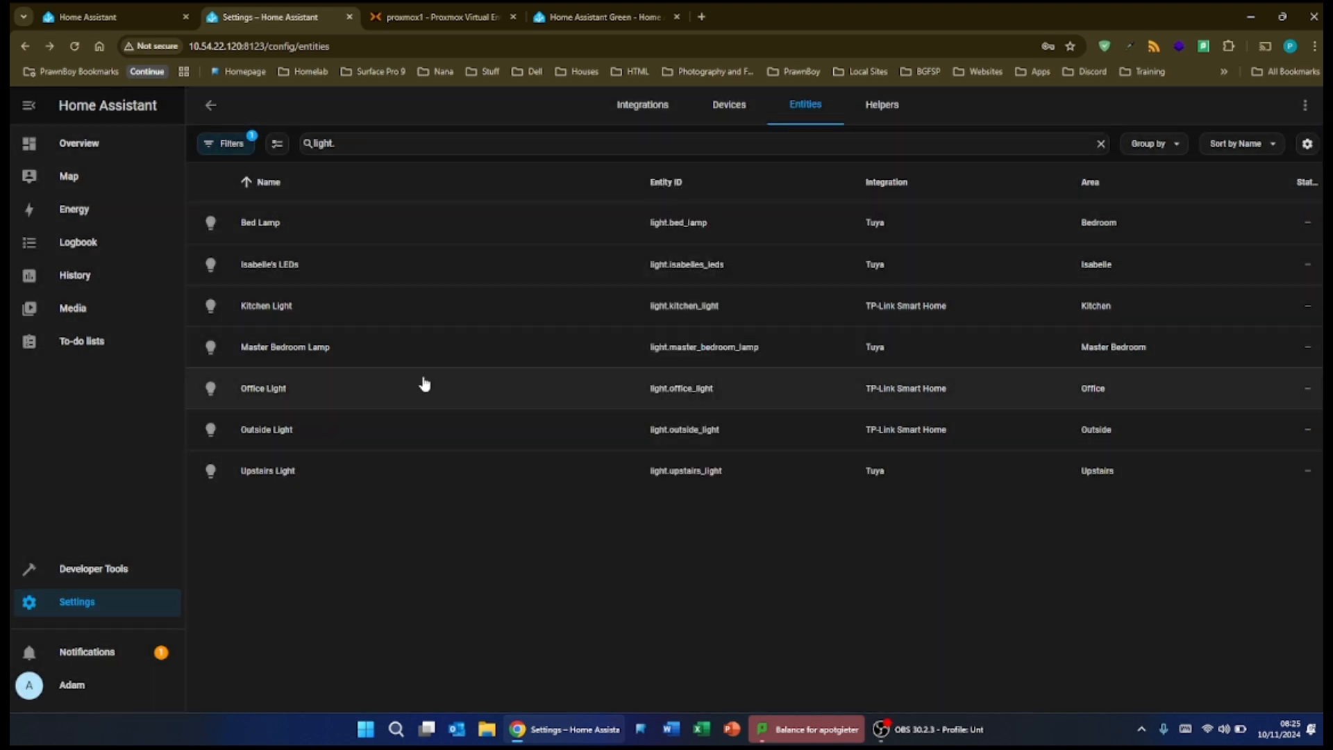
click(356, 477)
click(349, 425)
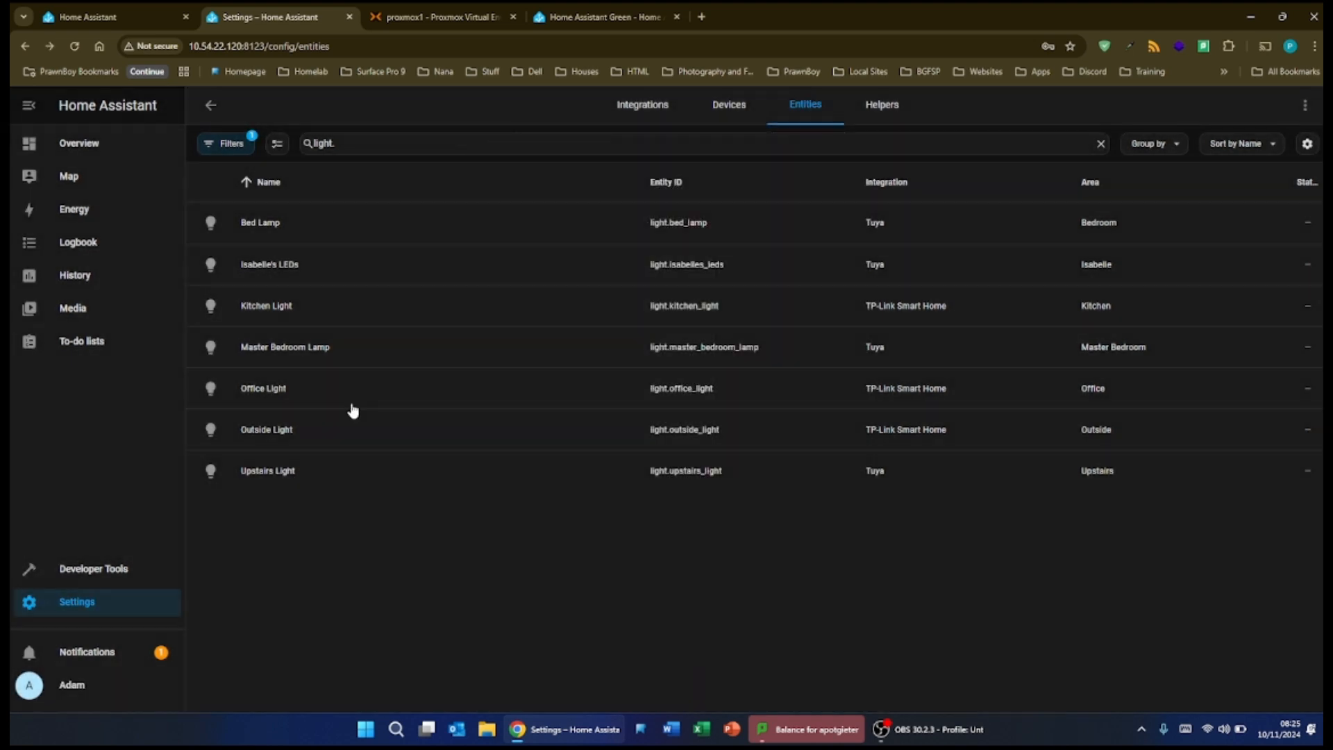
click(334, 220)
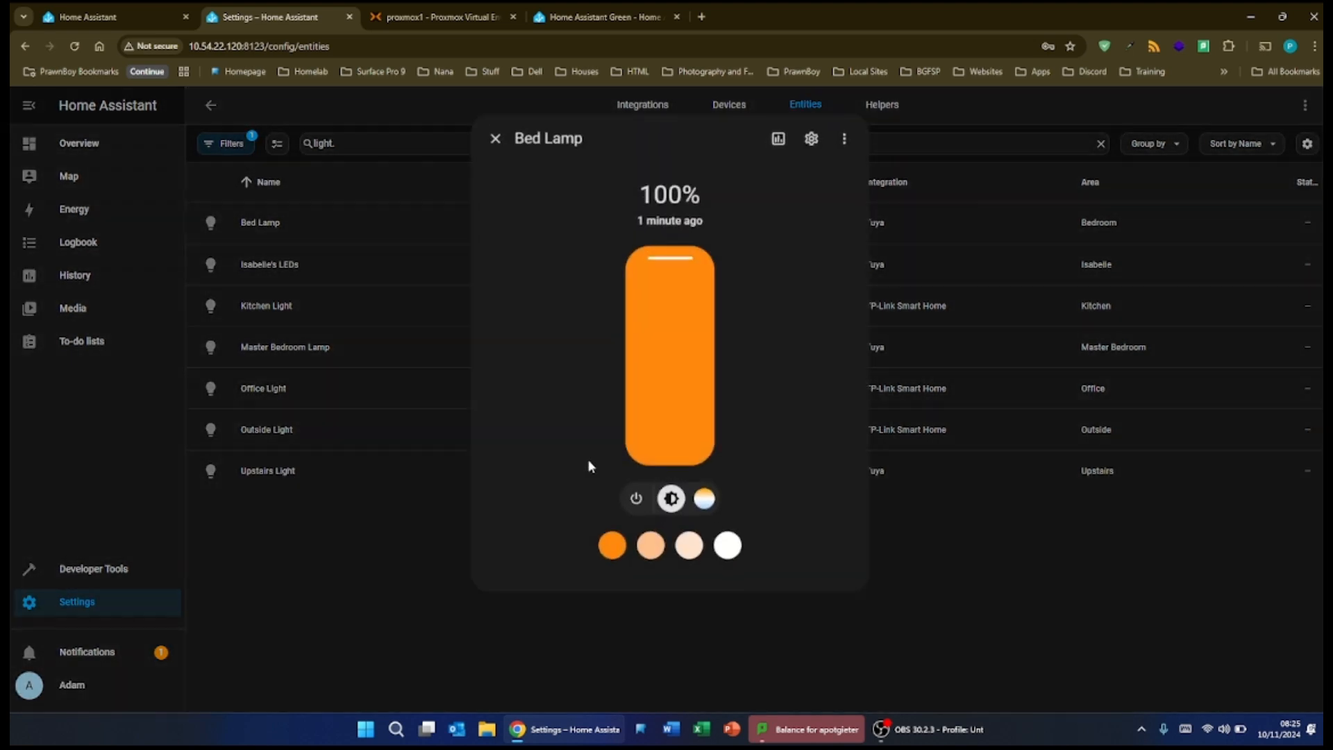
click(637, 500)
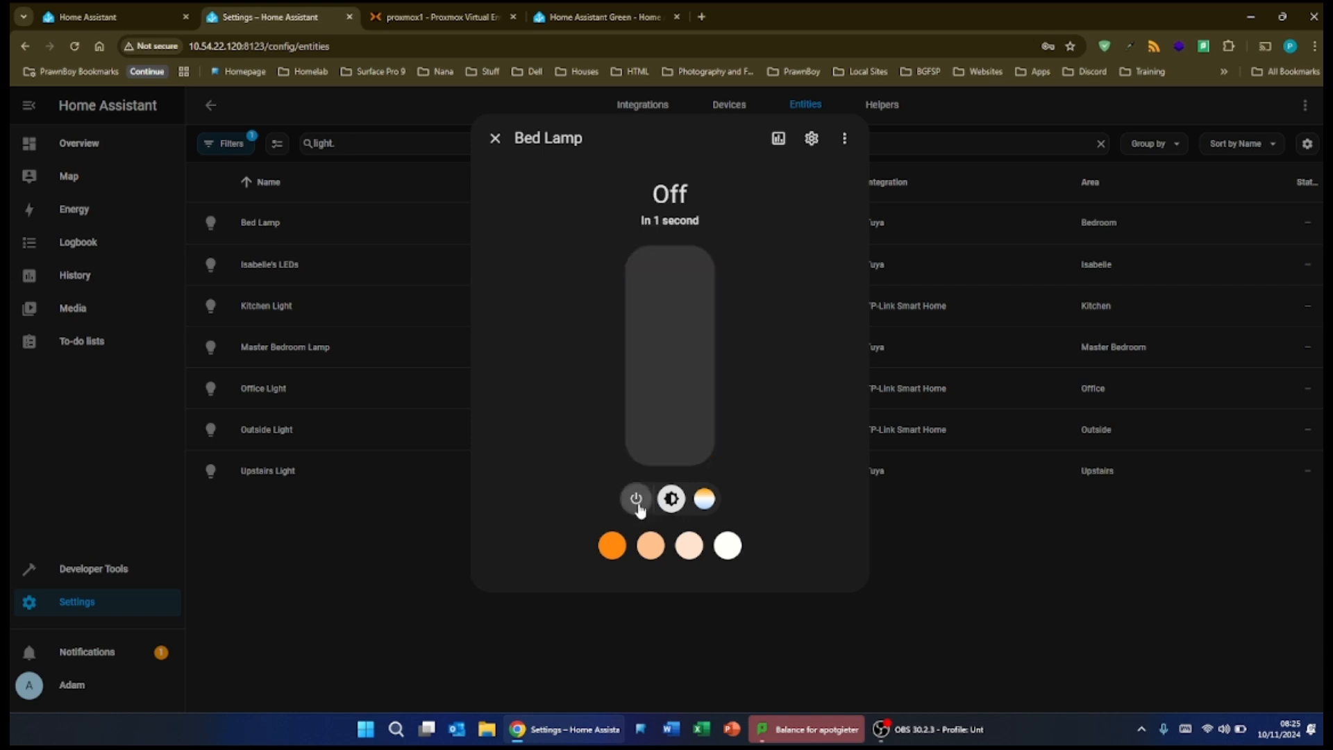
click(636, 500)
click(1259, 238)
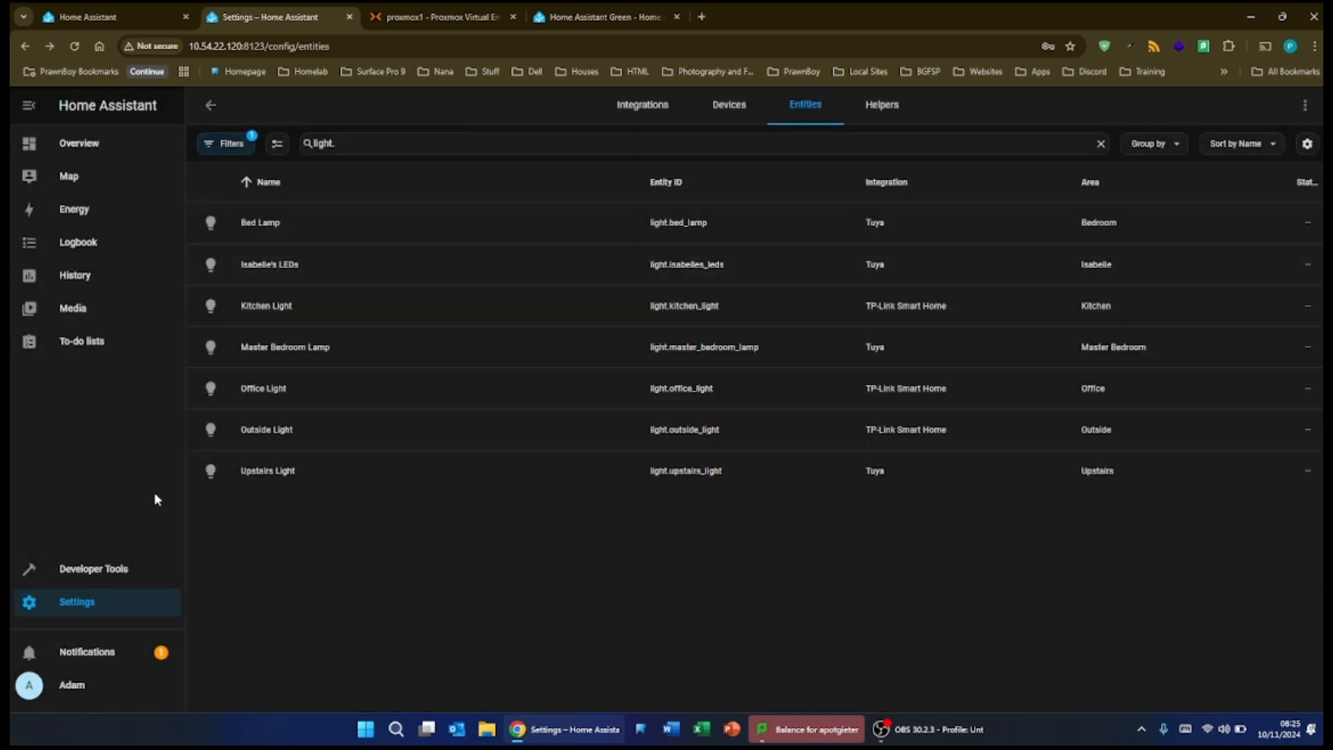
click(145, 604)
click(661, 225)
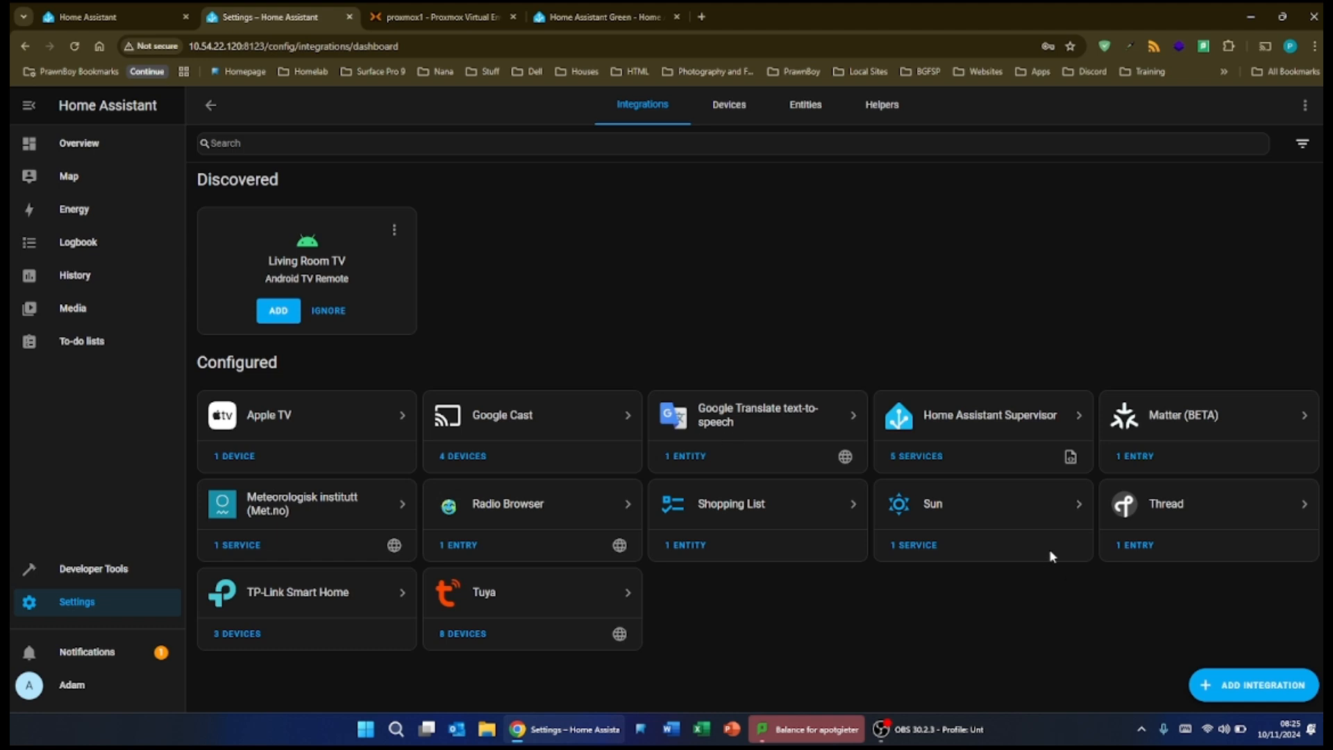
click(1243, 685)
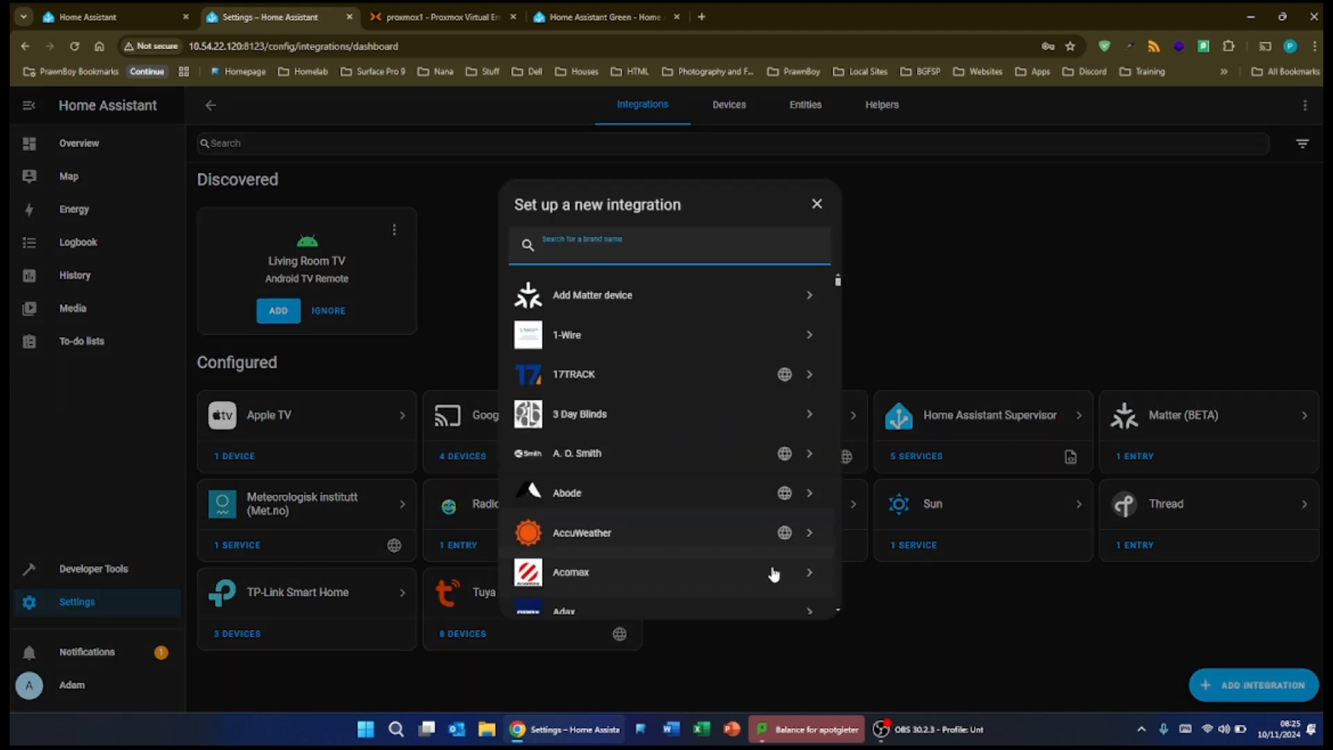
text(hass)
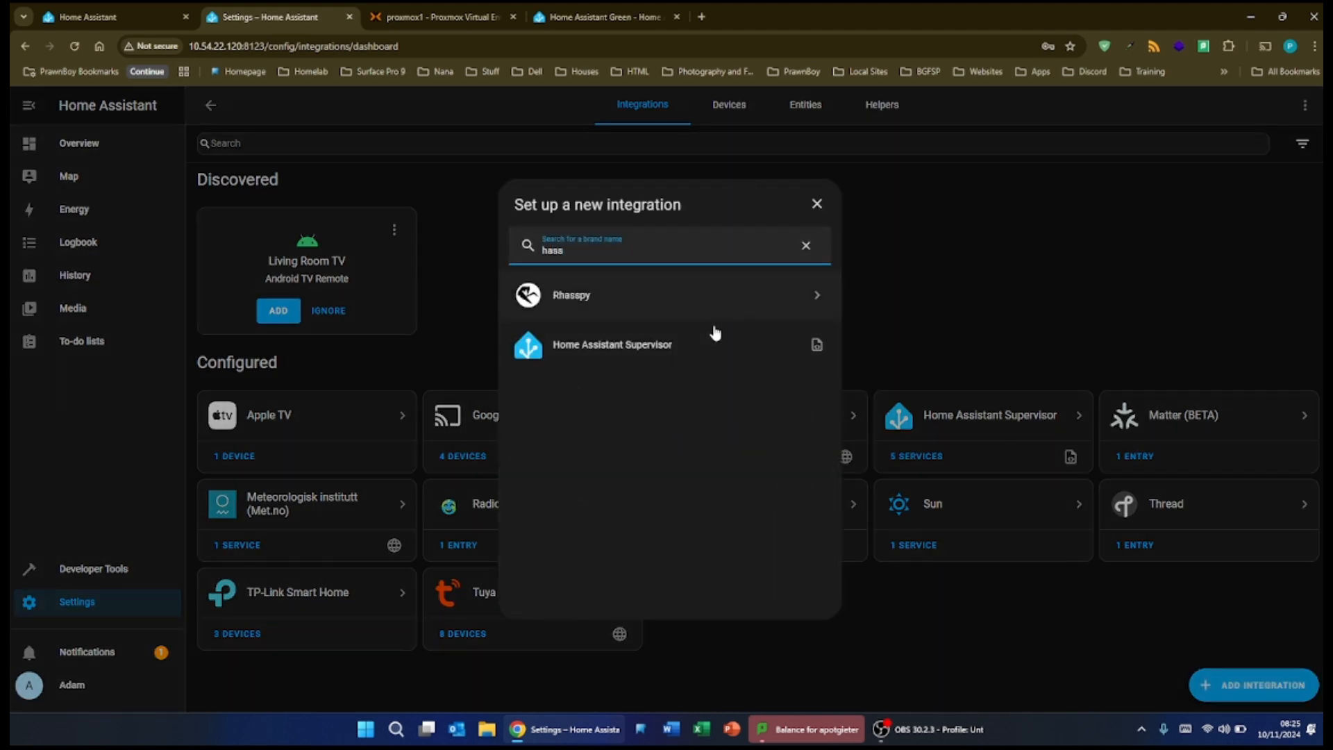
click(817, 204)
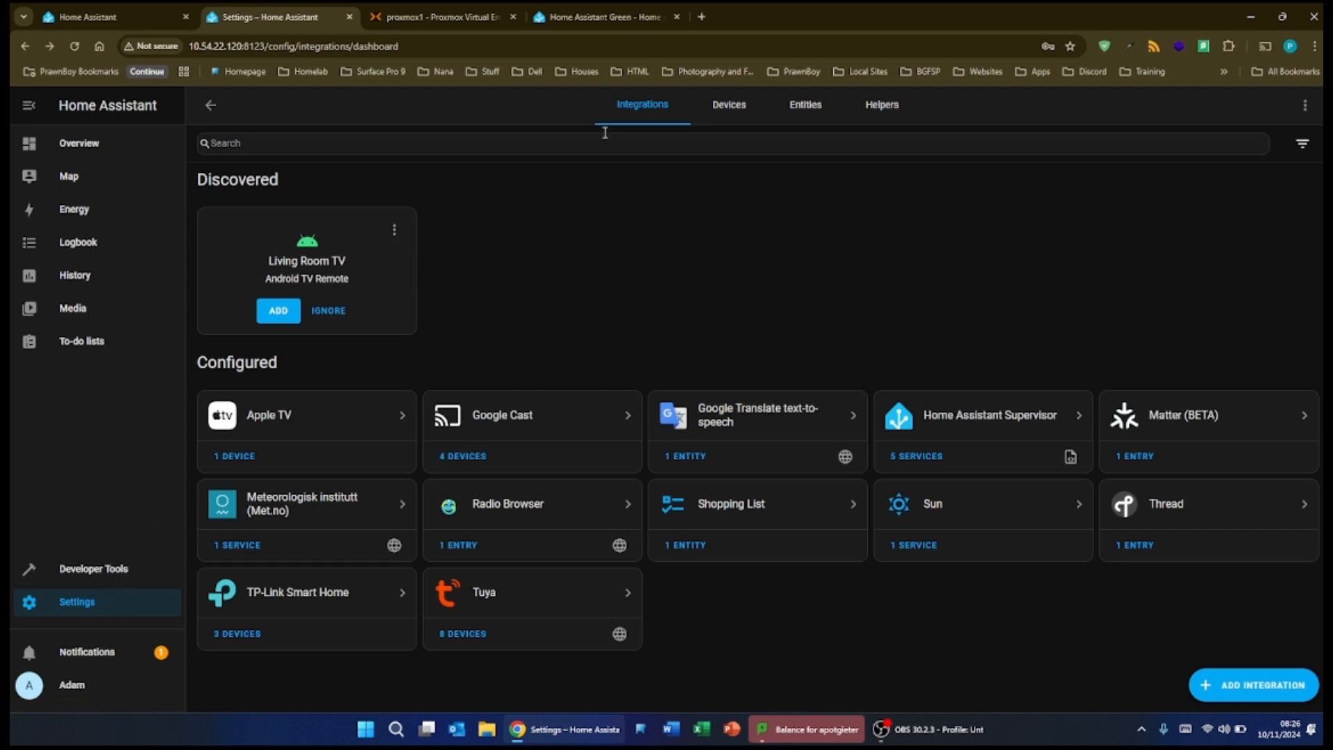
- Load hacs.xyz in a new tab and show the Downloading HACS OS/Supervised instructions
click(701, 16)
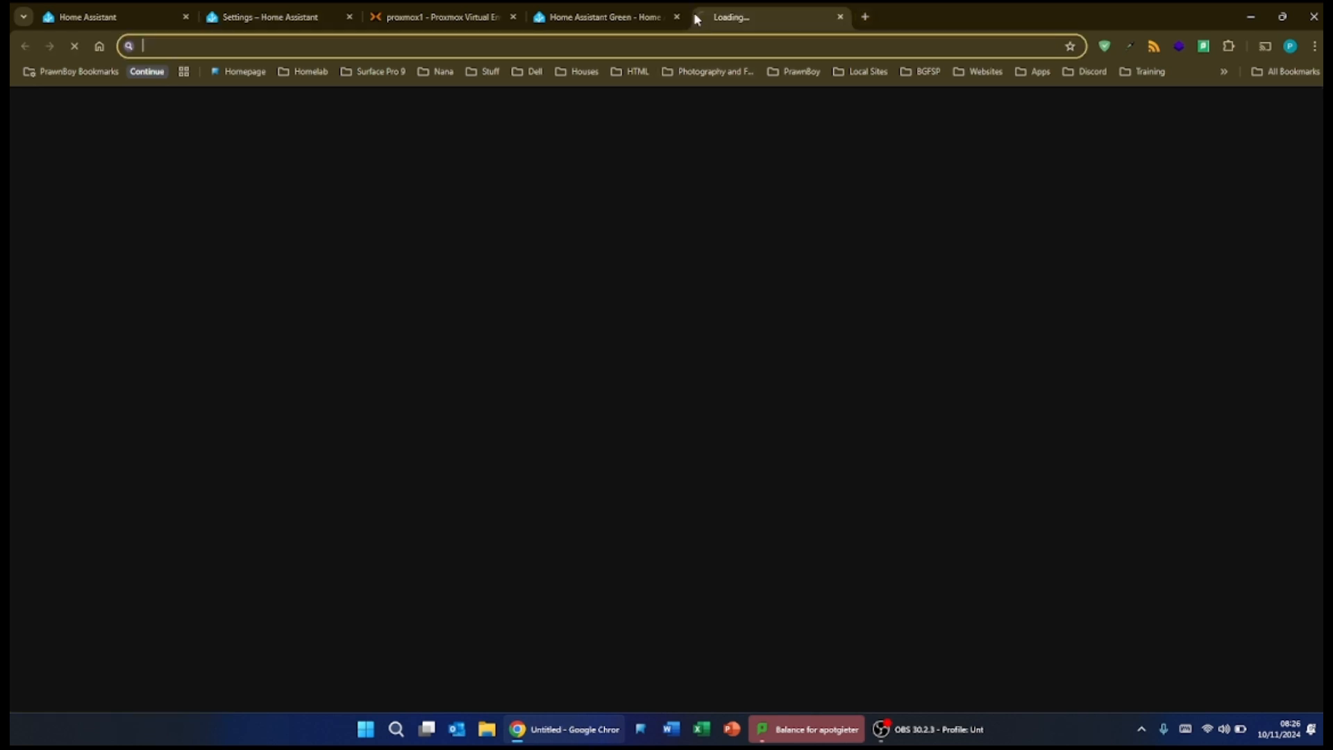
text(hacs)
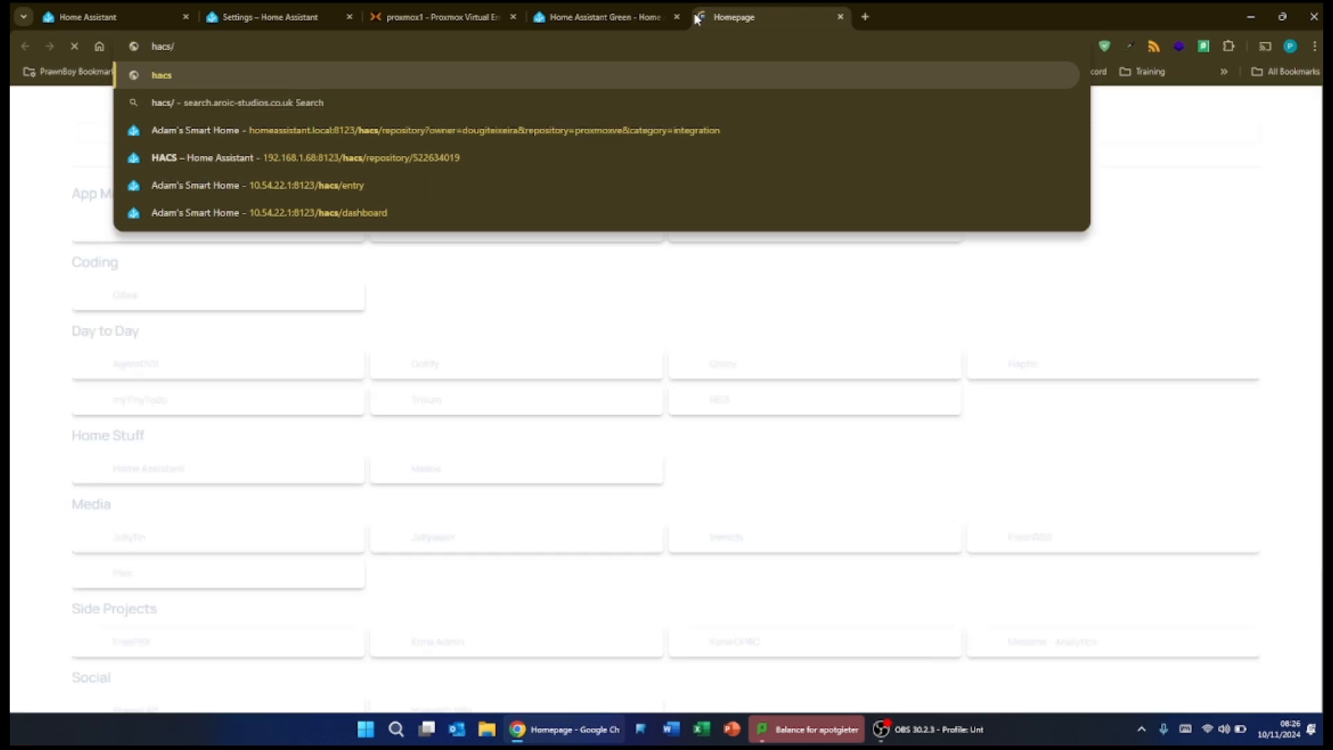
text(.xyz)
key(Return)
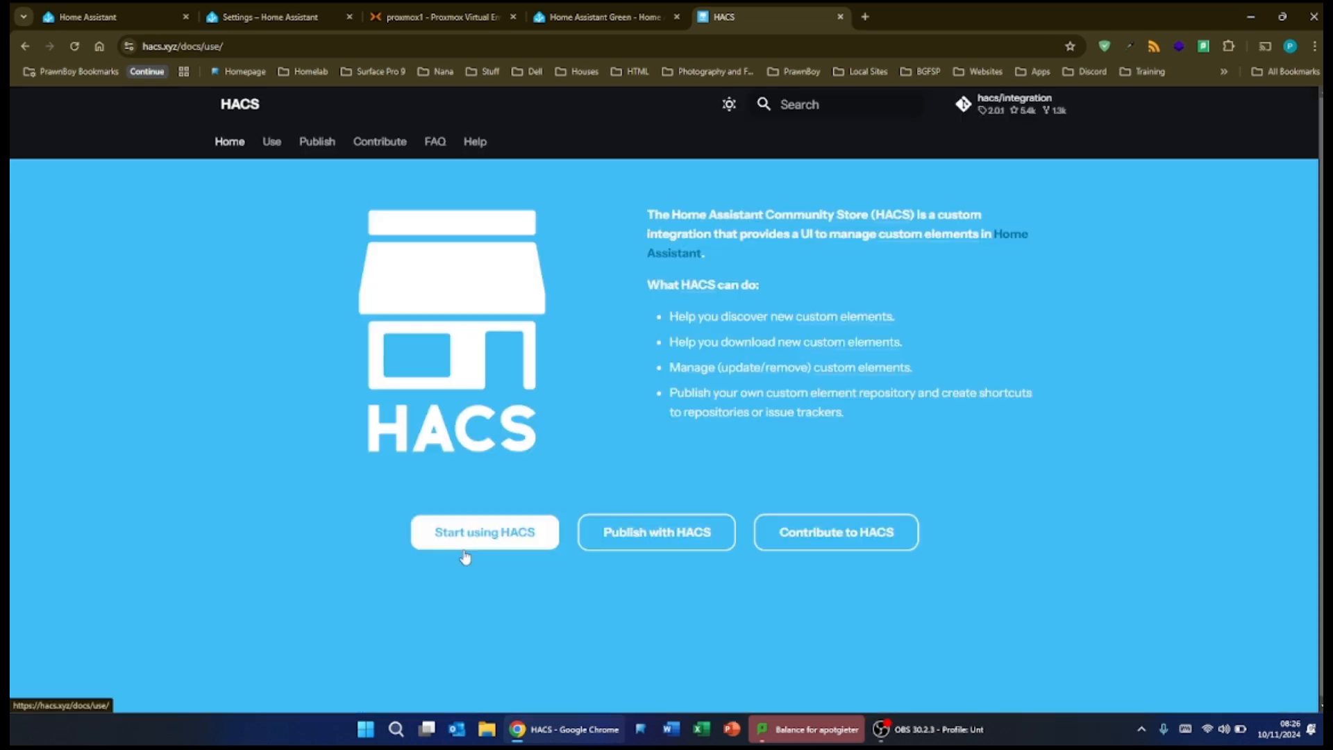
click(459, 548)
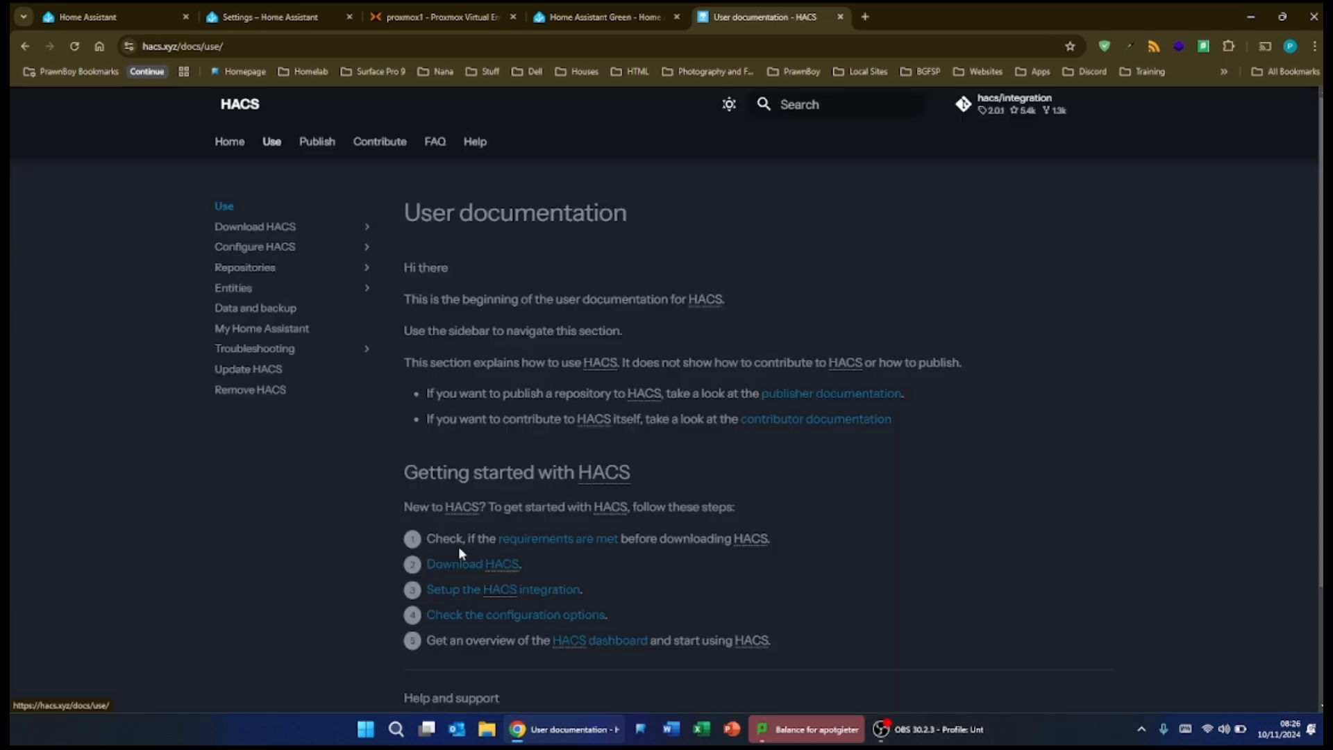
scroll(458, 547, down, 2)
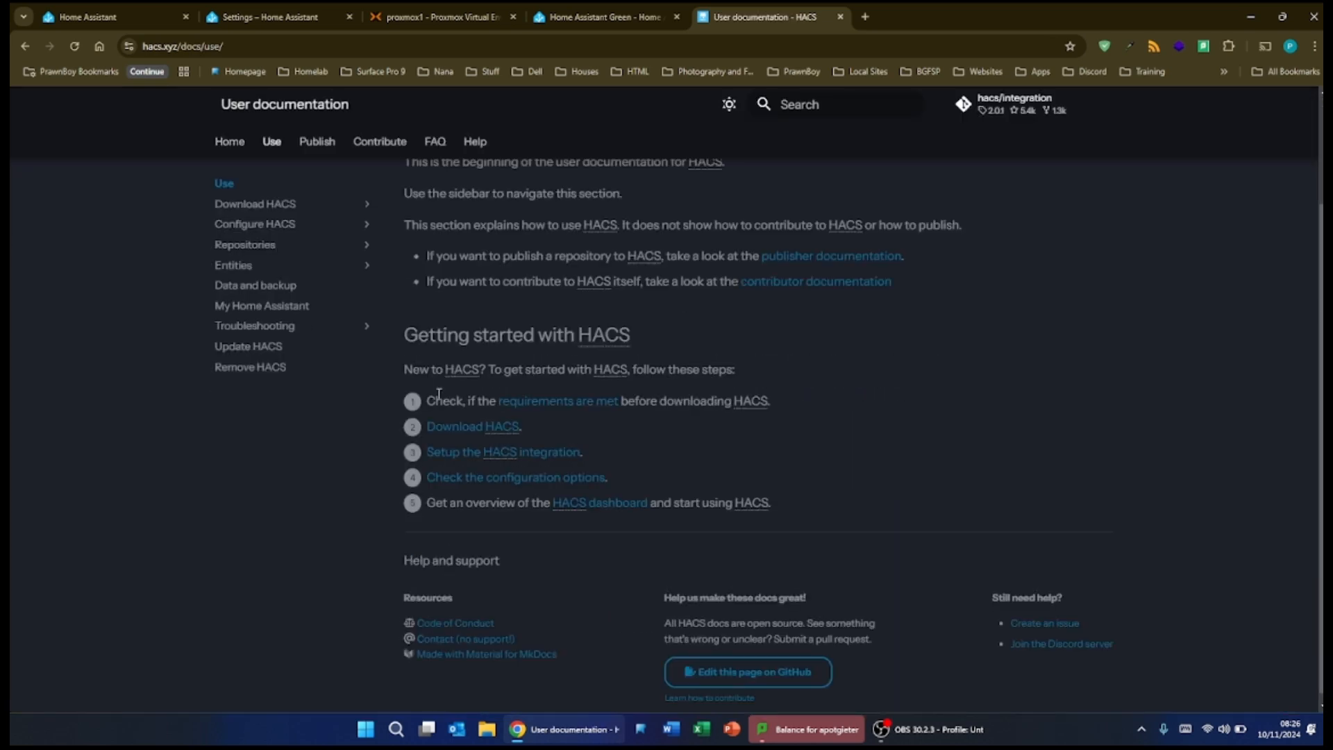
click(484, 418)
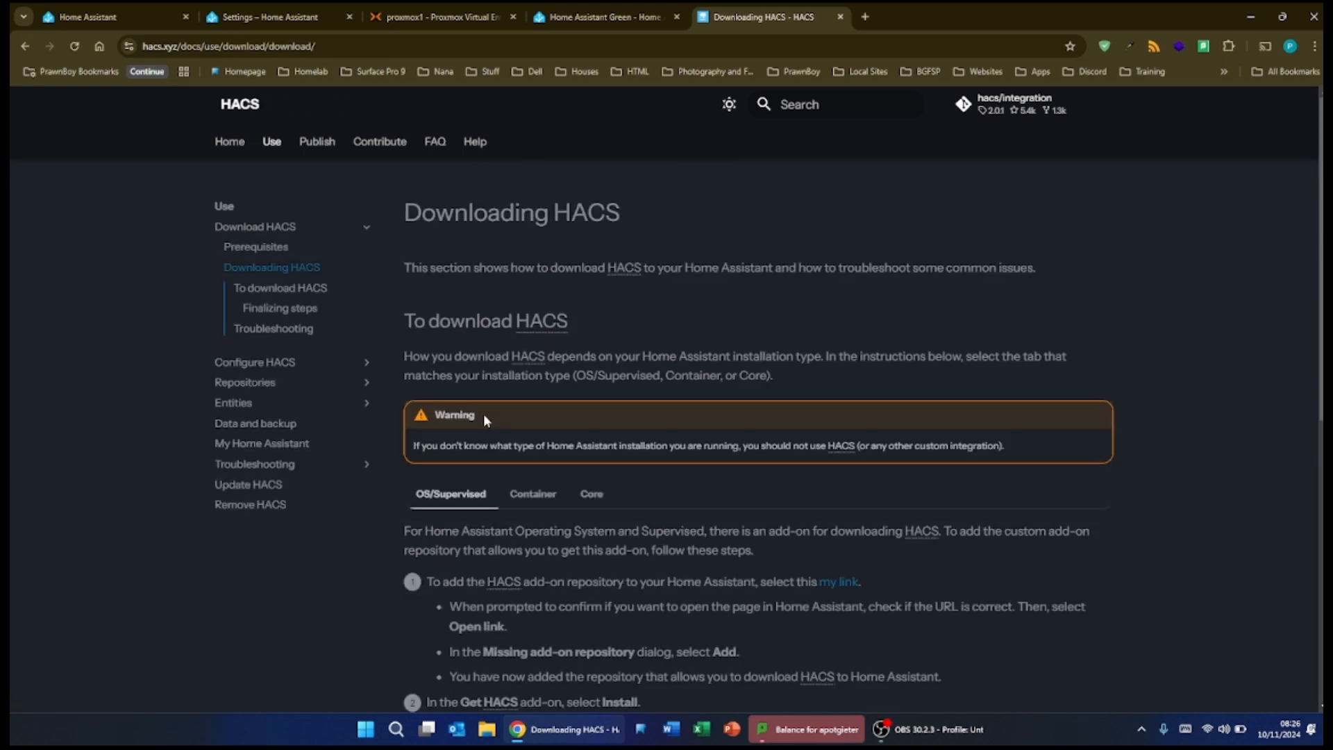
scroll(523, 426, down, 1)
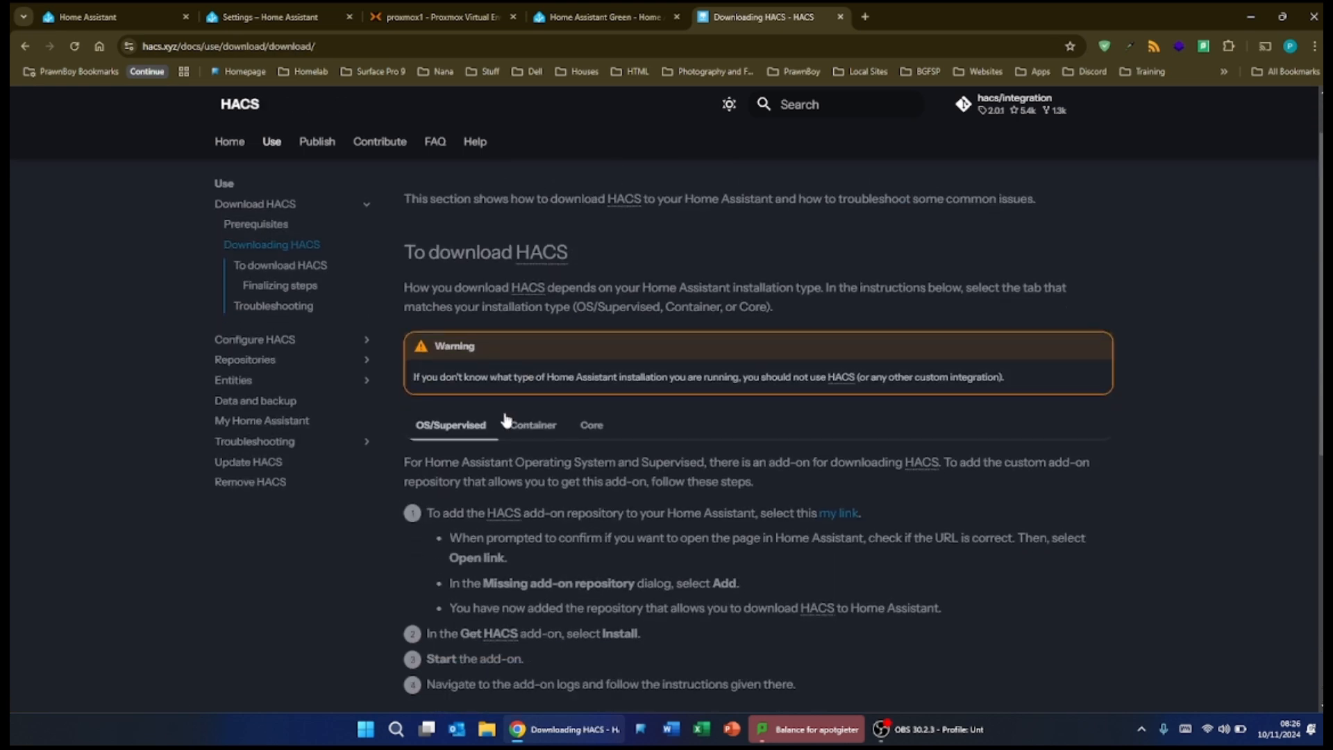
click(539, 434)
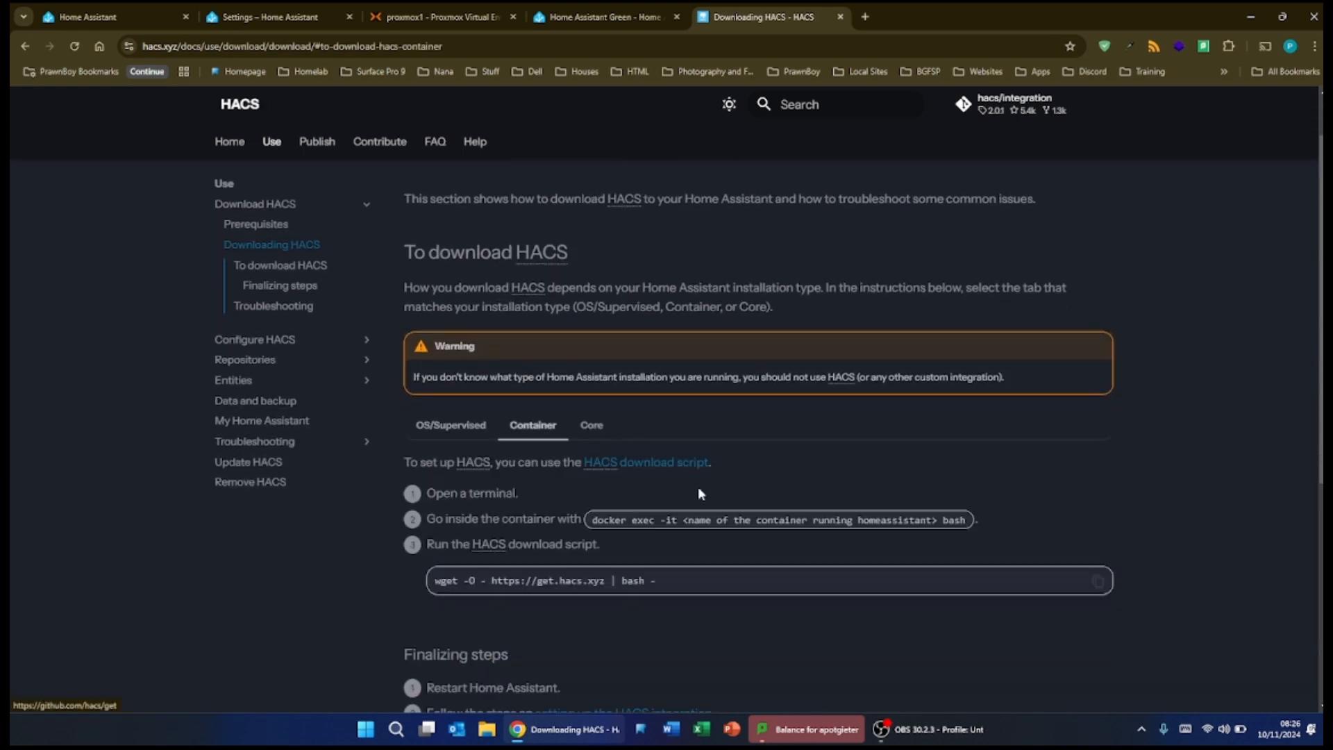
click(591, 425)
click(420, 428)
scroll(527, 437, down, 2)
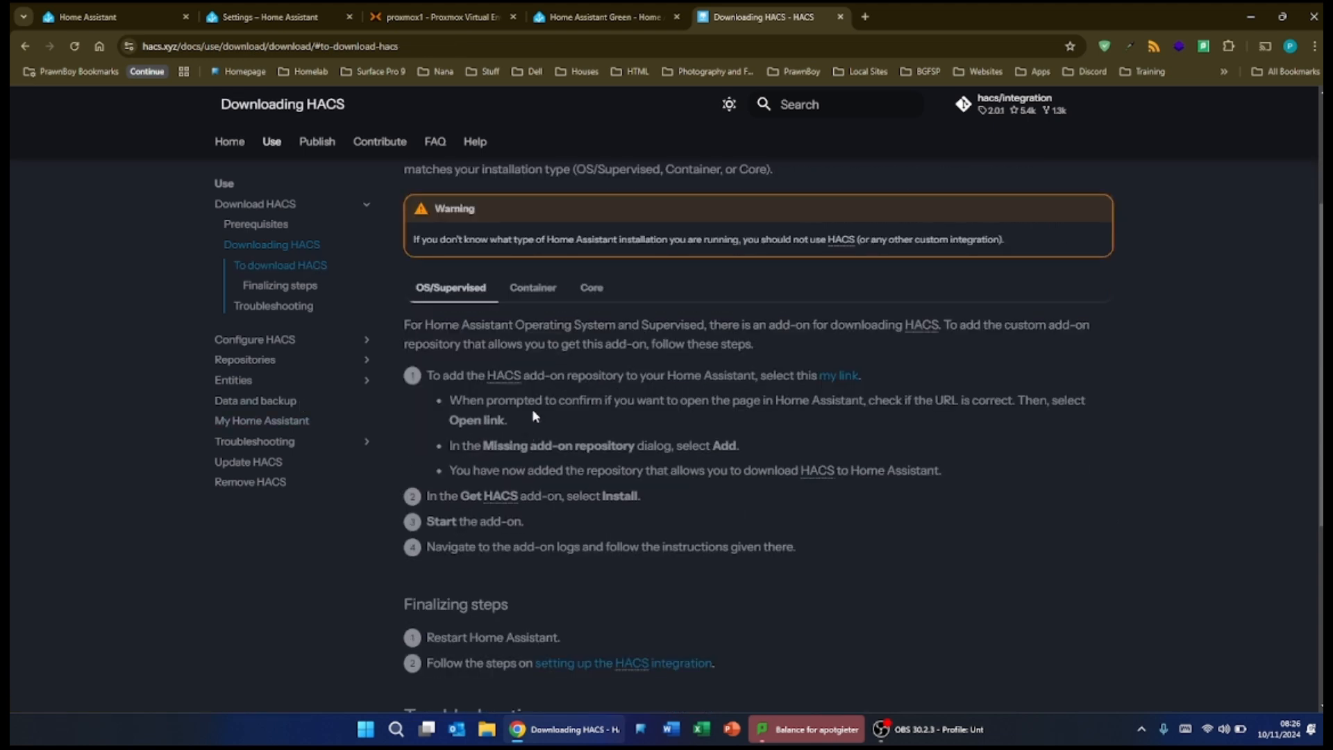
- Add the HACS add-on repository to Home Assistant and start the Get HACS add-on
click(834, 375)
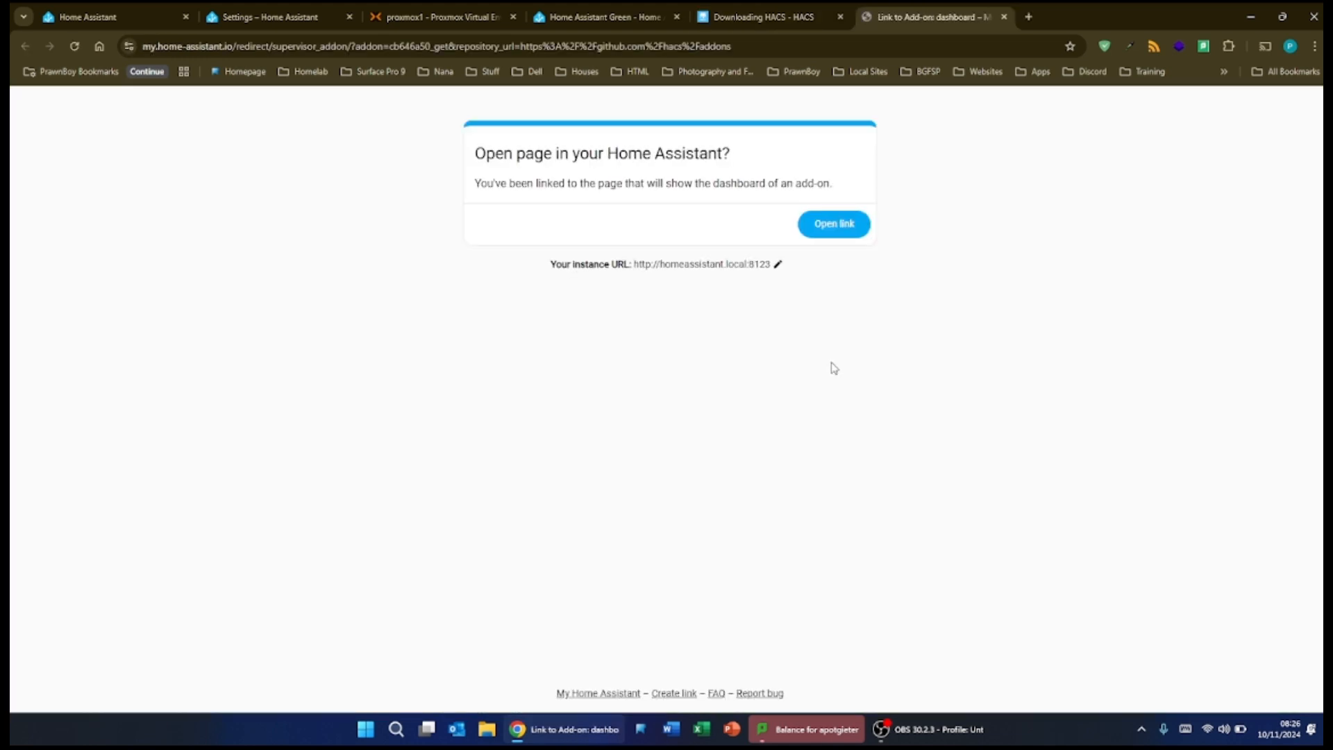
click(831, 220)
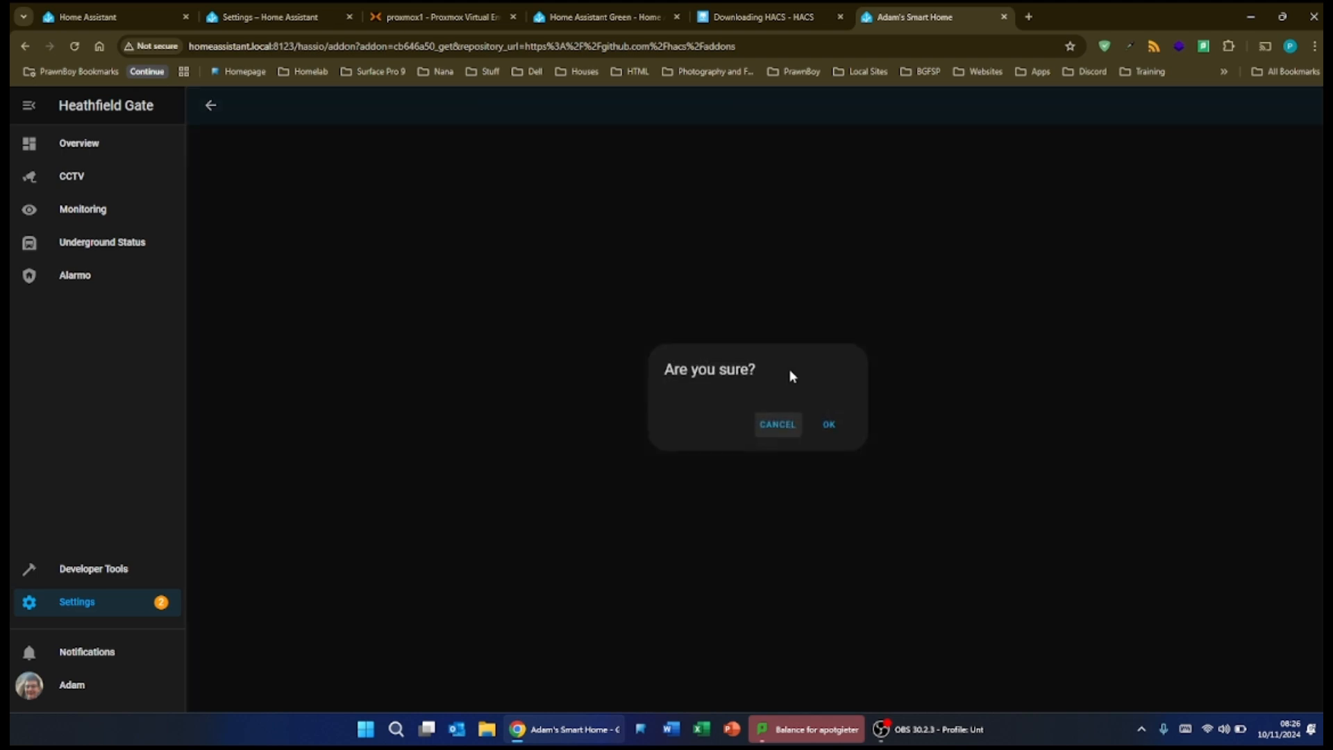
click(828, 425)
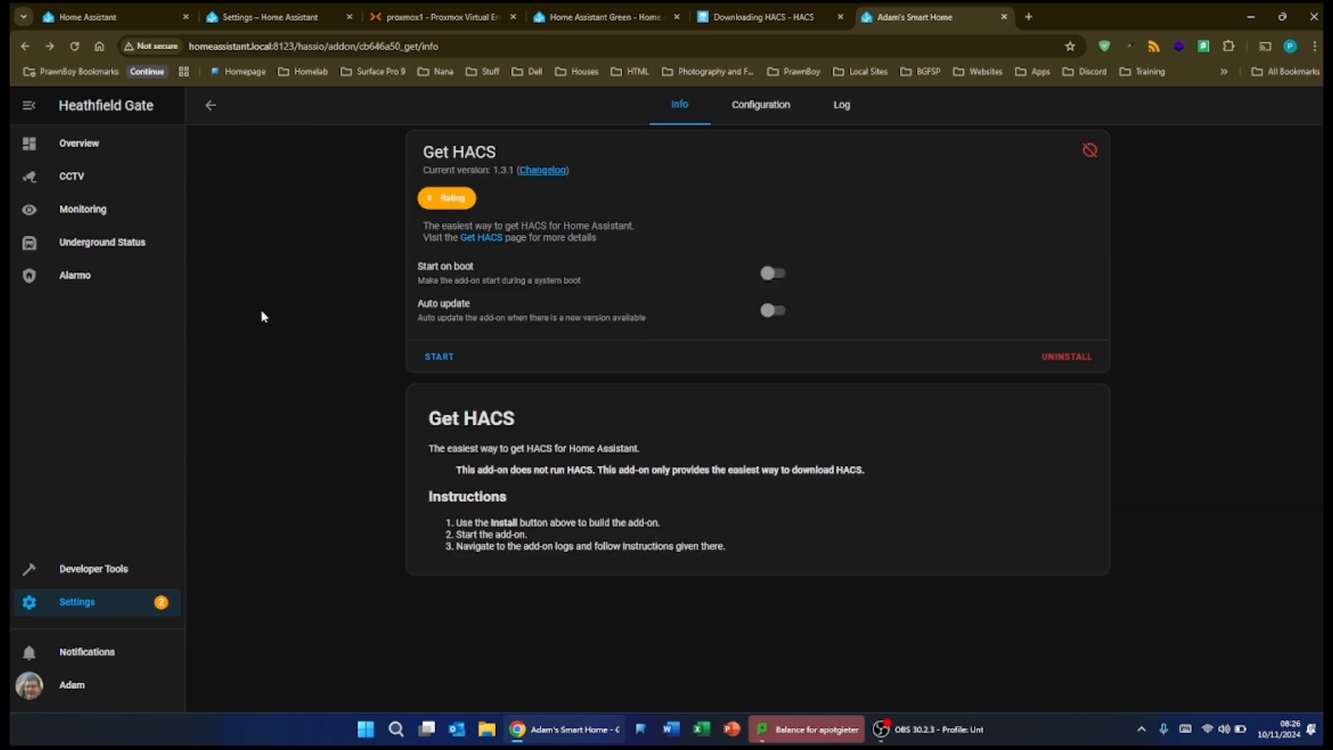
click(438, 356)
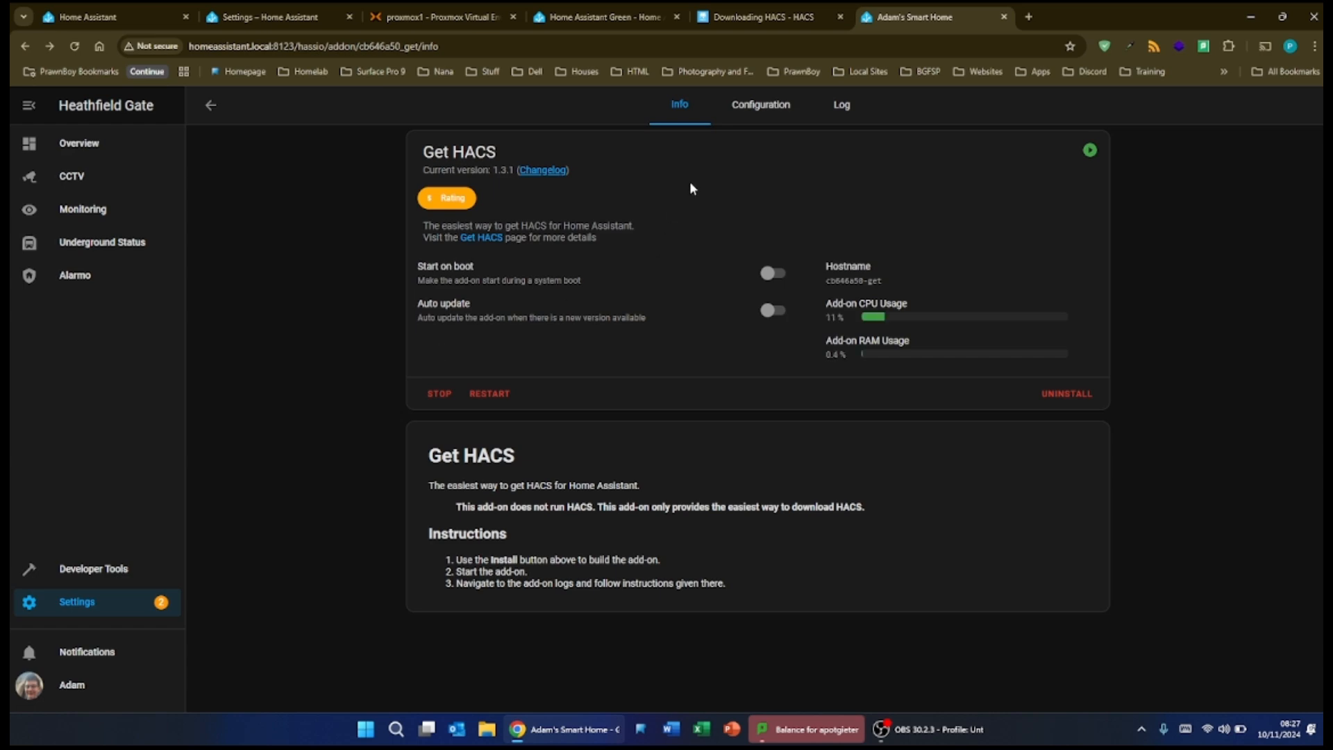
- Check the Get HACS install log, comparing it with the download instructions
click(826, 111)
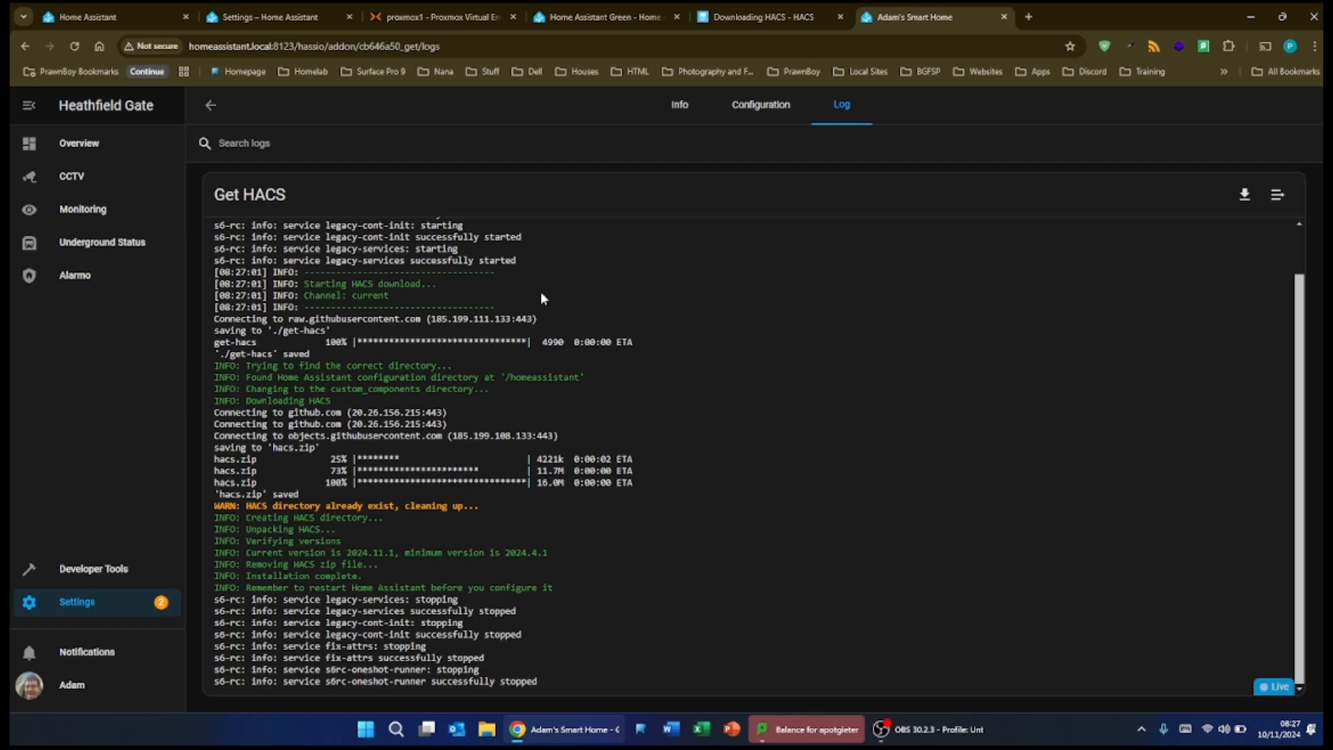
click(682, 115)
click(828, 10)
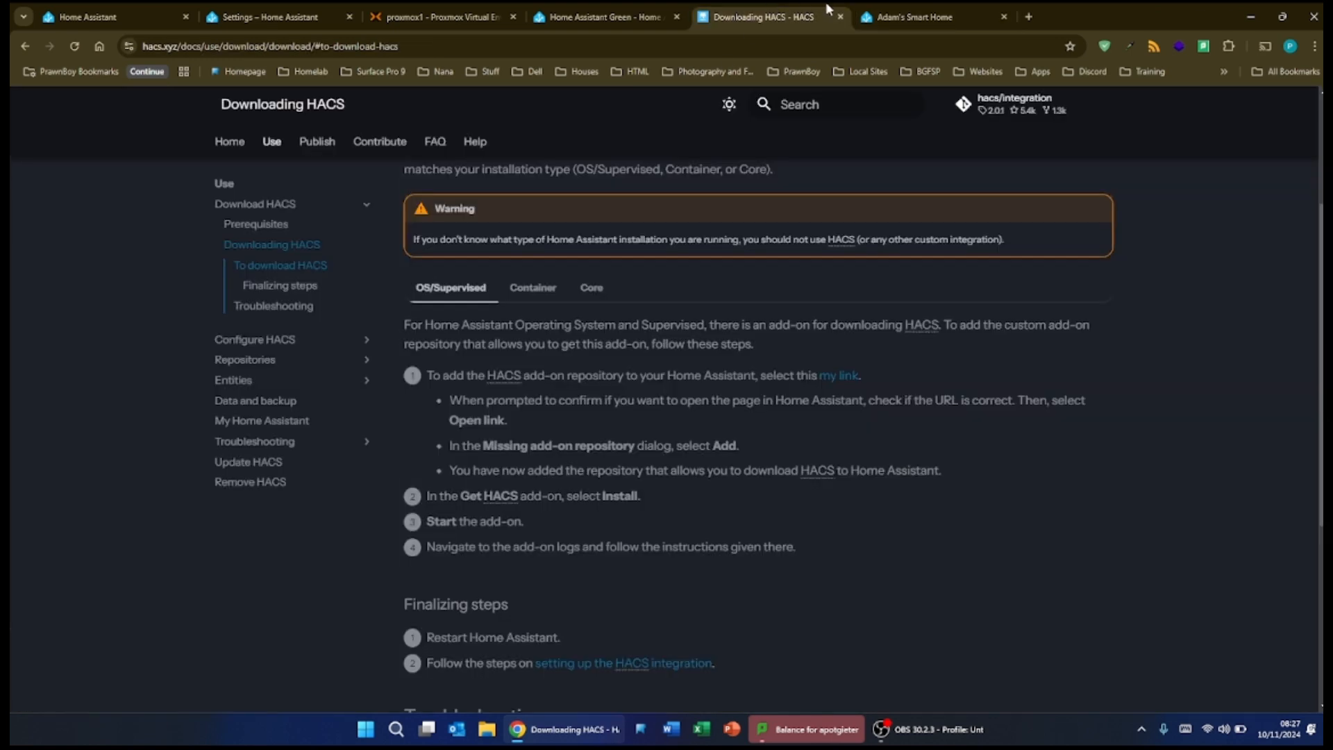
click(865, 14)
click(841, 104)
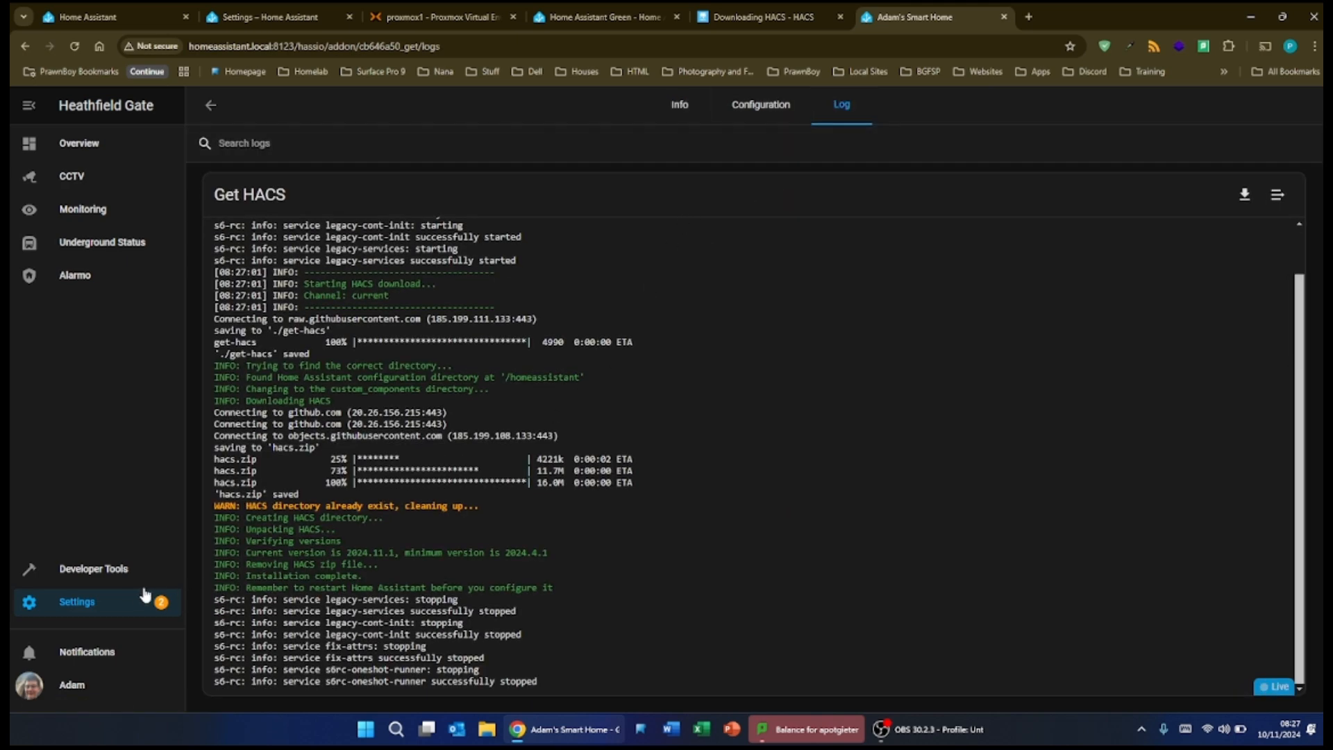
- Look at the Settings options menu without choosing anything, then close the old Home Assistant tab
click(128, 602)
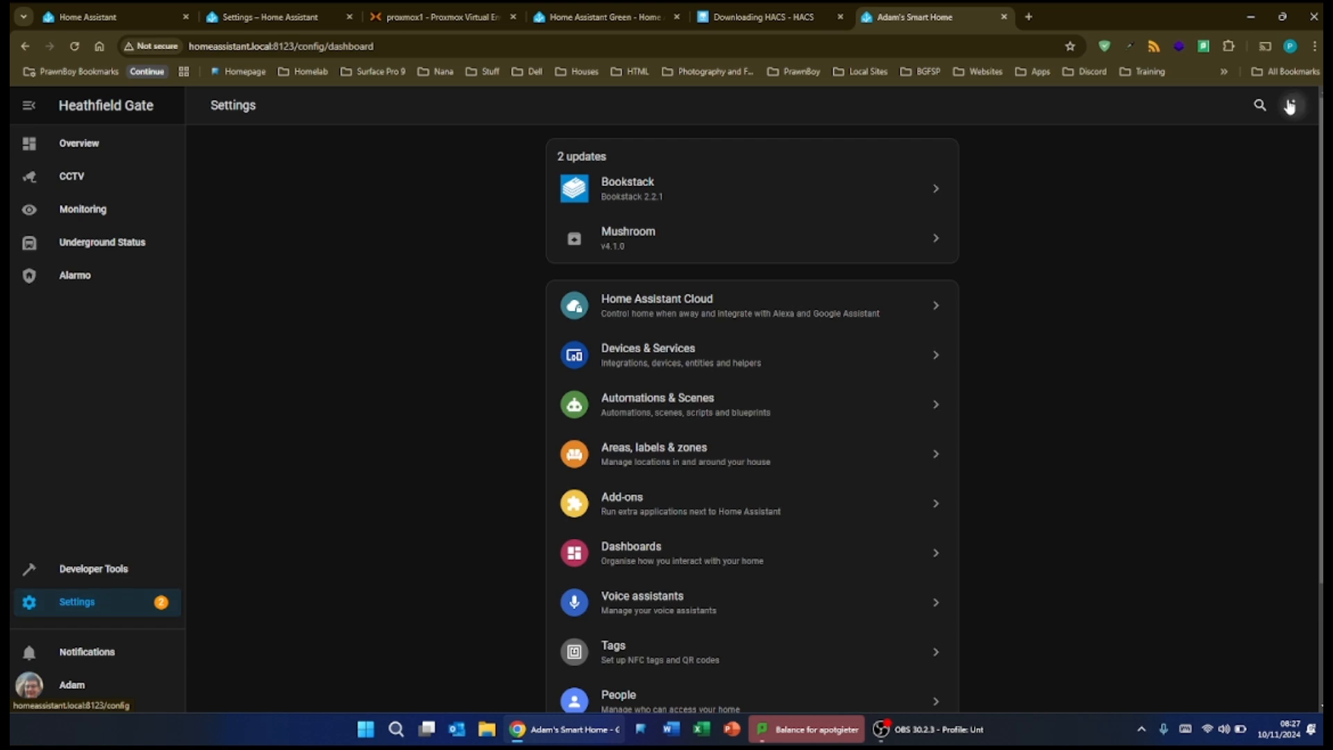
click(1293, 105)
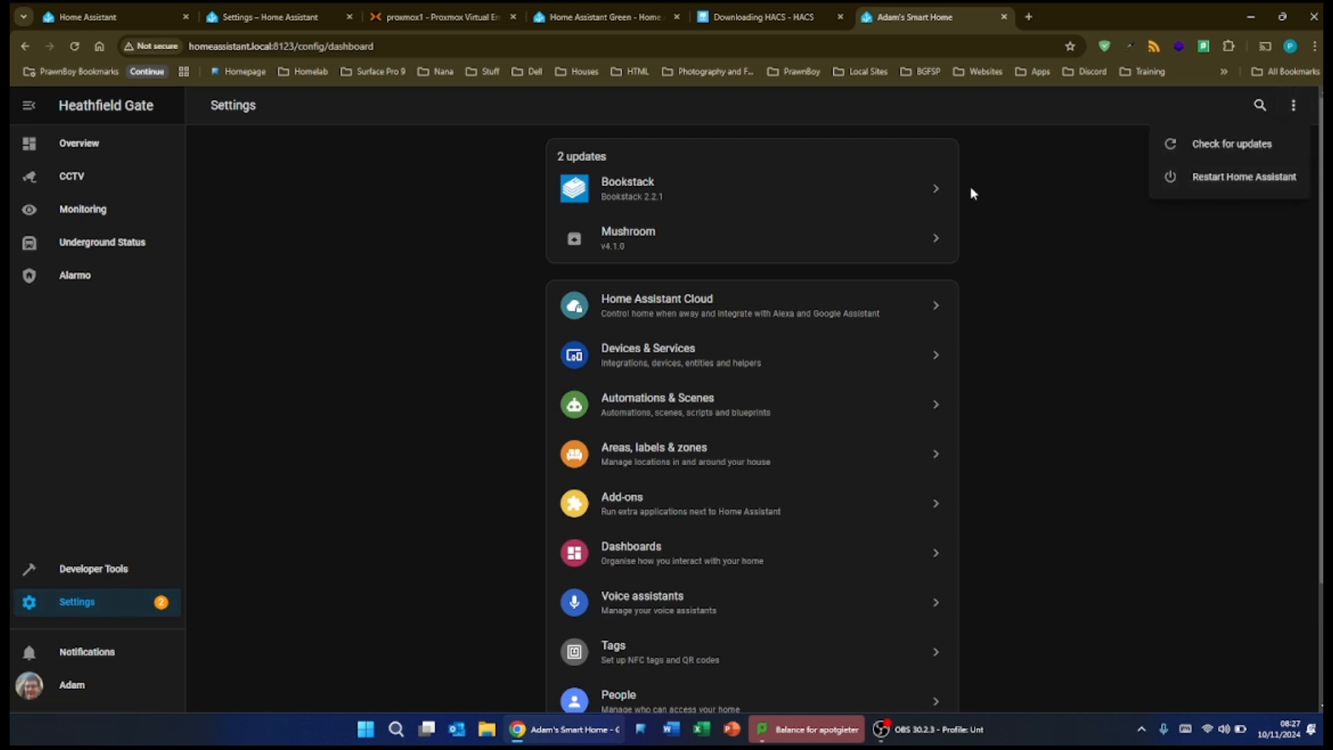
click(993, 167)
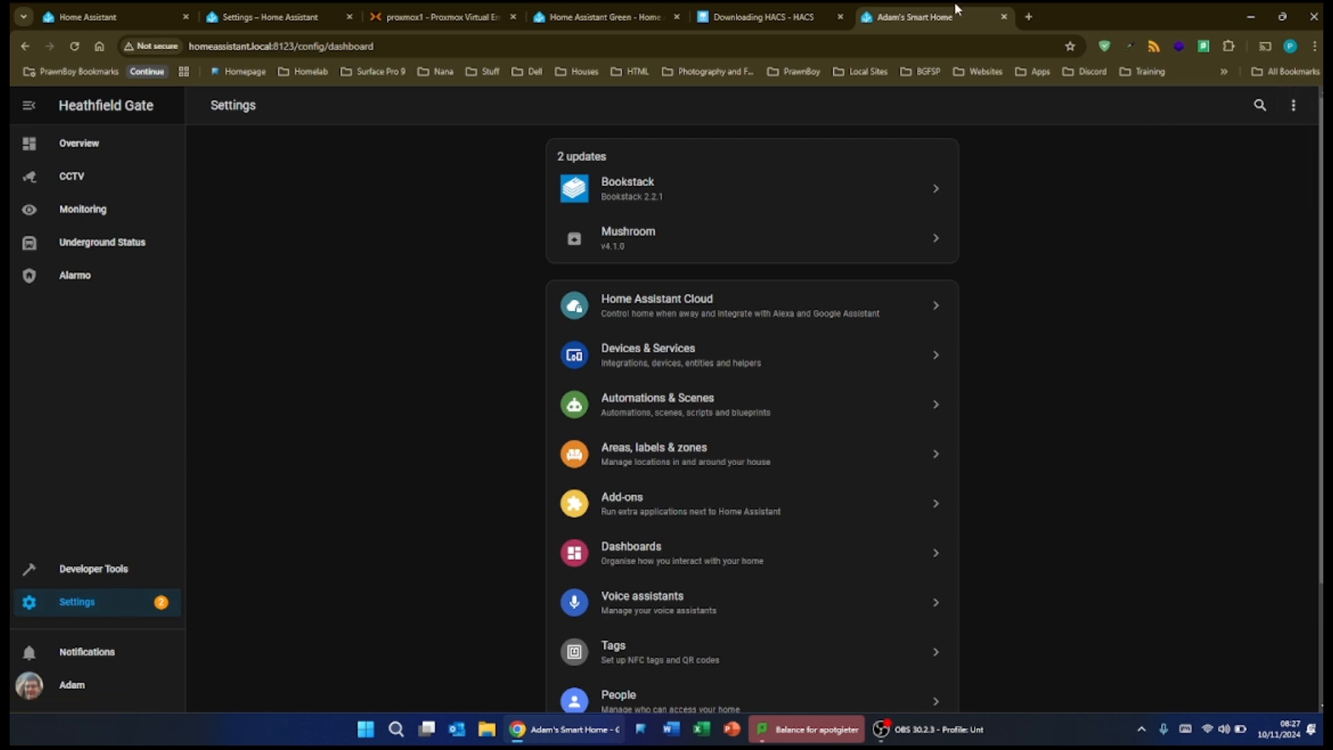
middle_click(957, 9)
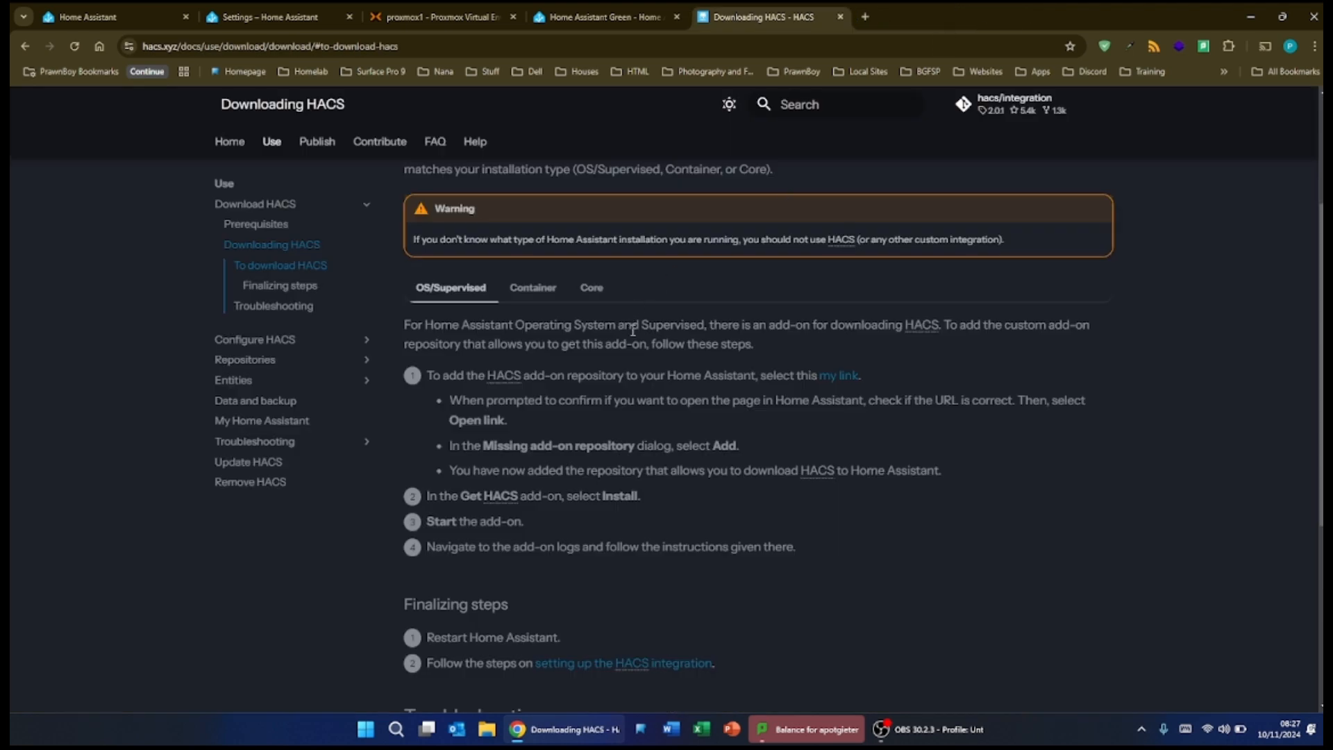
click(837, 375)
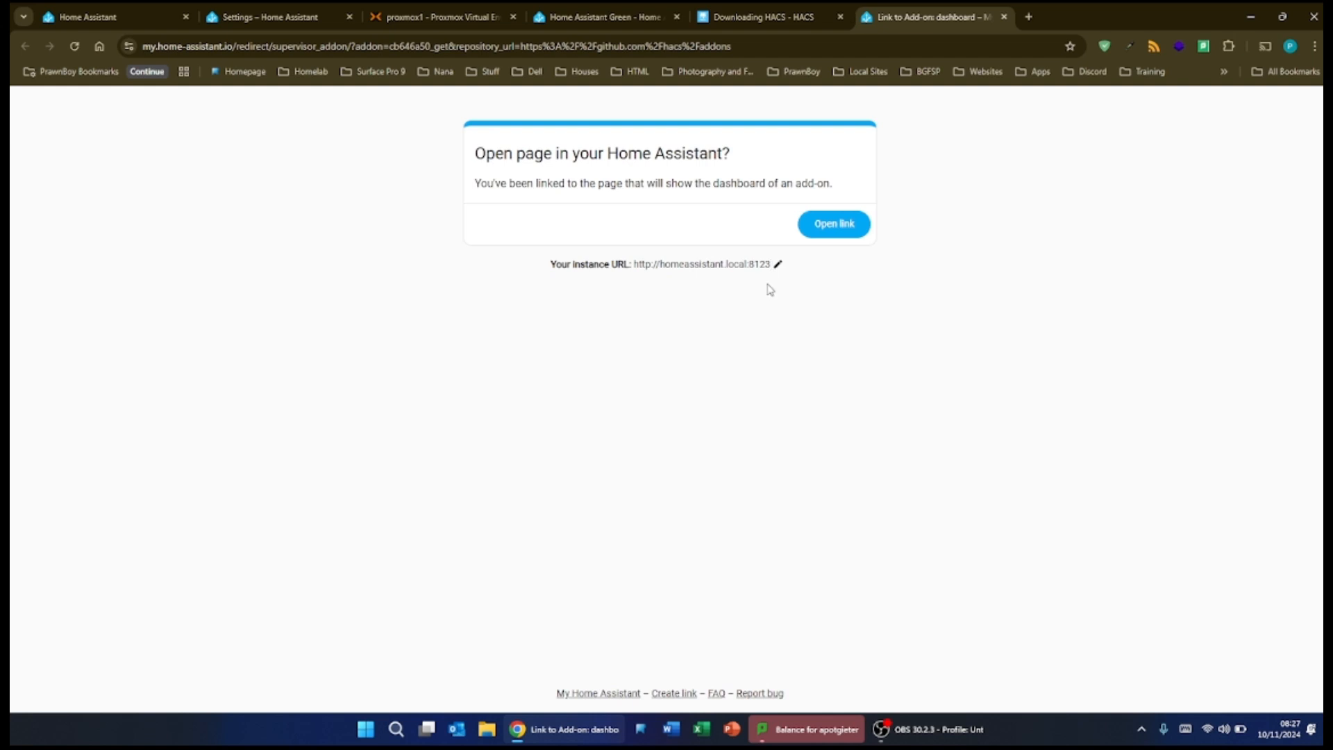
click(780, 265)
click(617, 393)
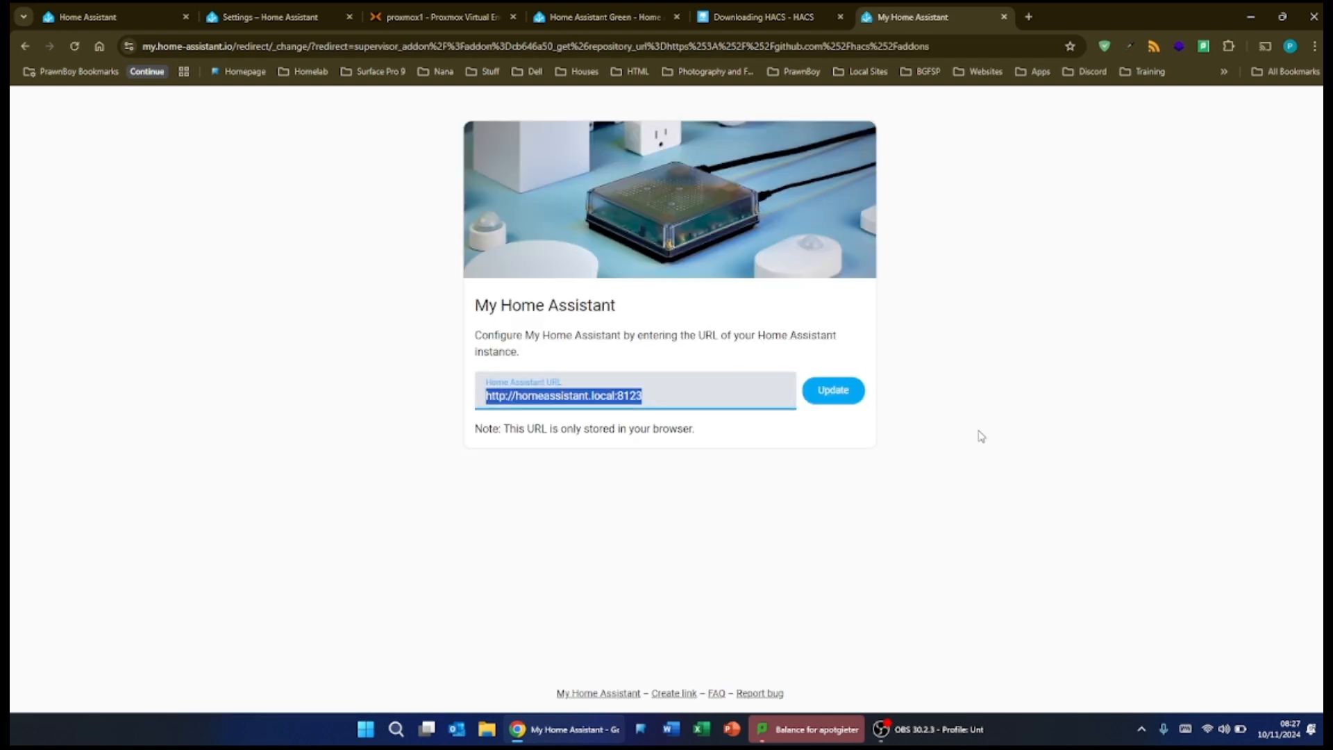
text(http://10.54.22.120)
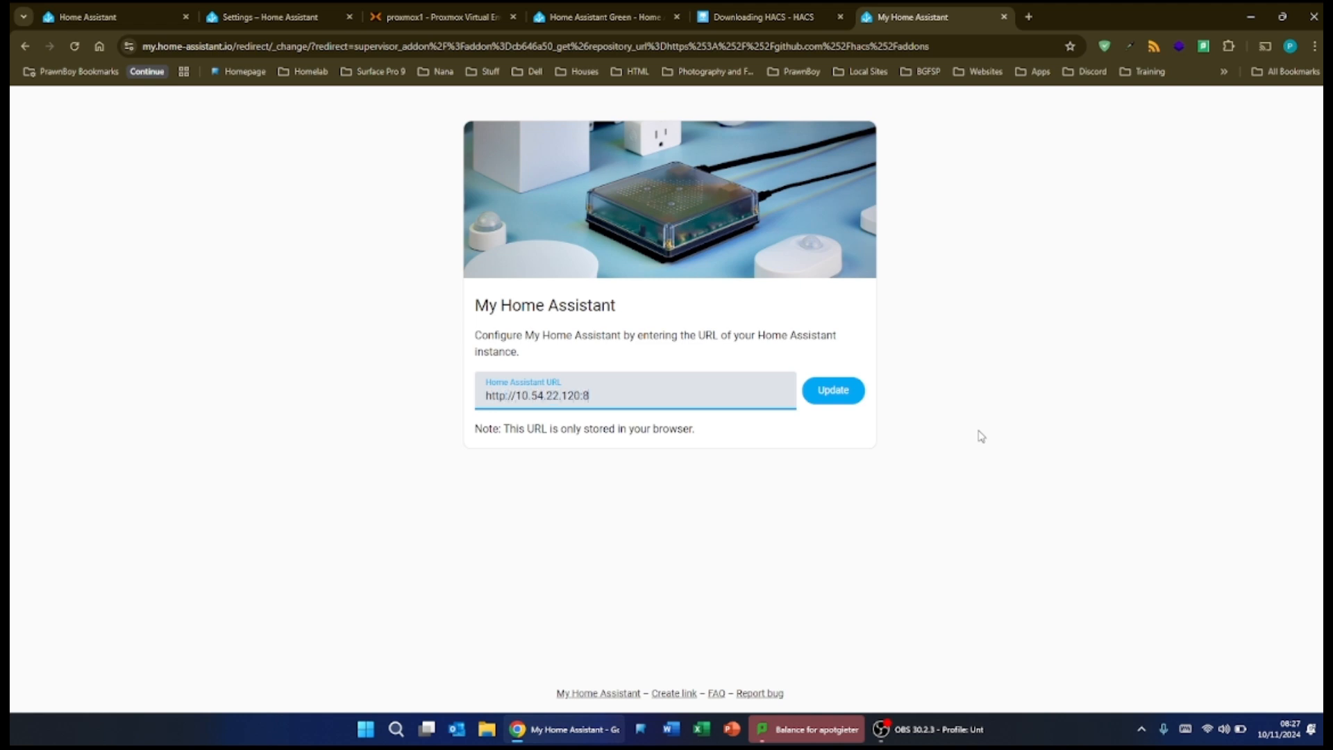
key(Return)
click(856, 235)
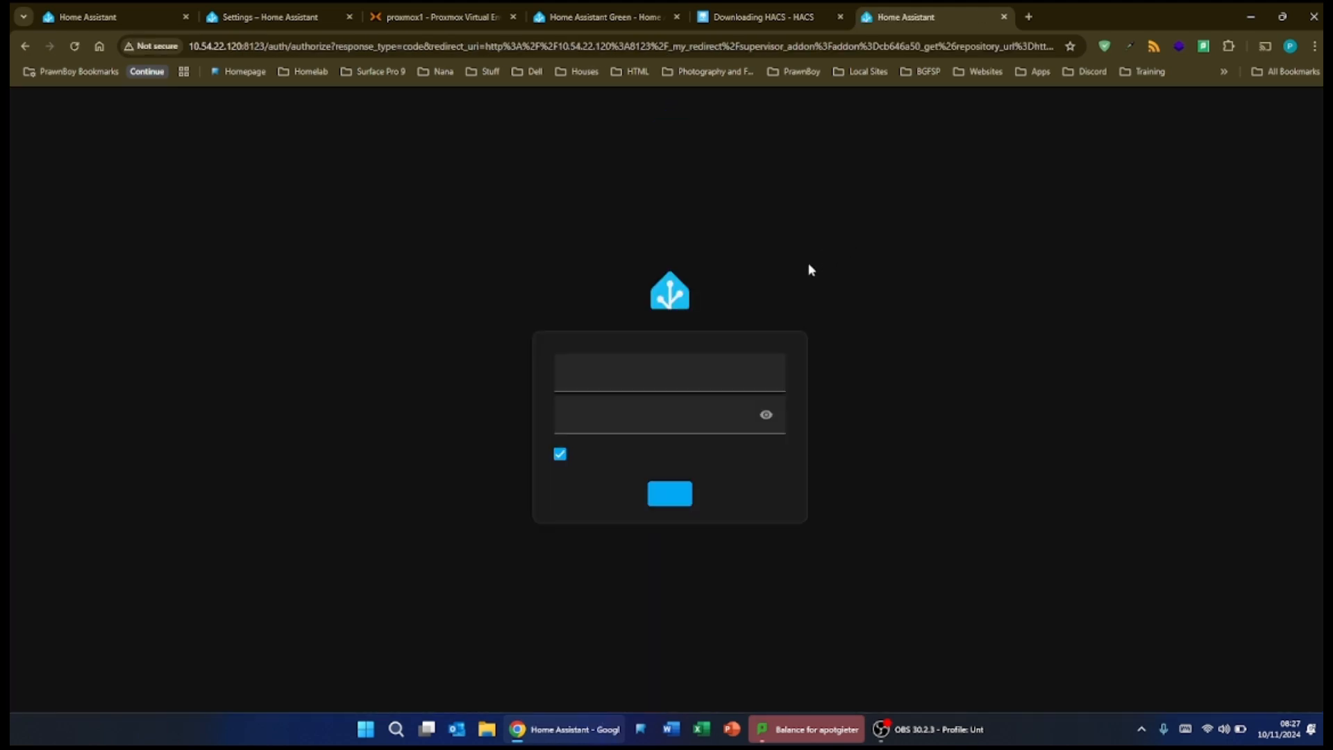
- Sign in with the account credentials, confirm adding the HACS repository, and start Get HACS
click(685, 376)
text(a)
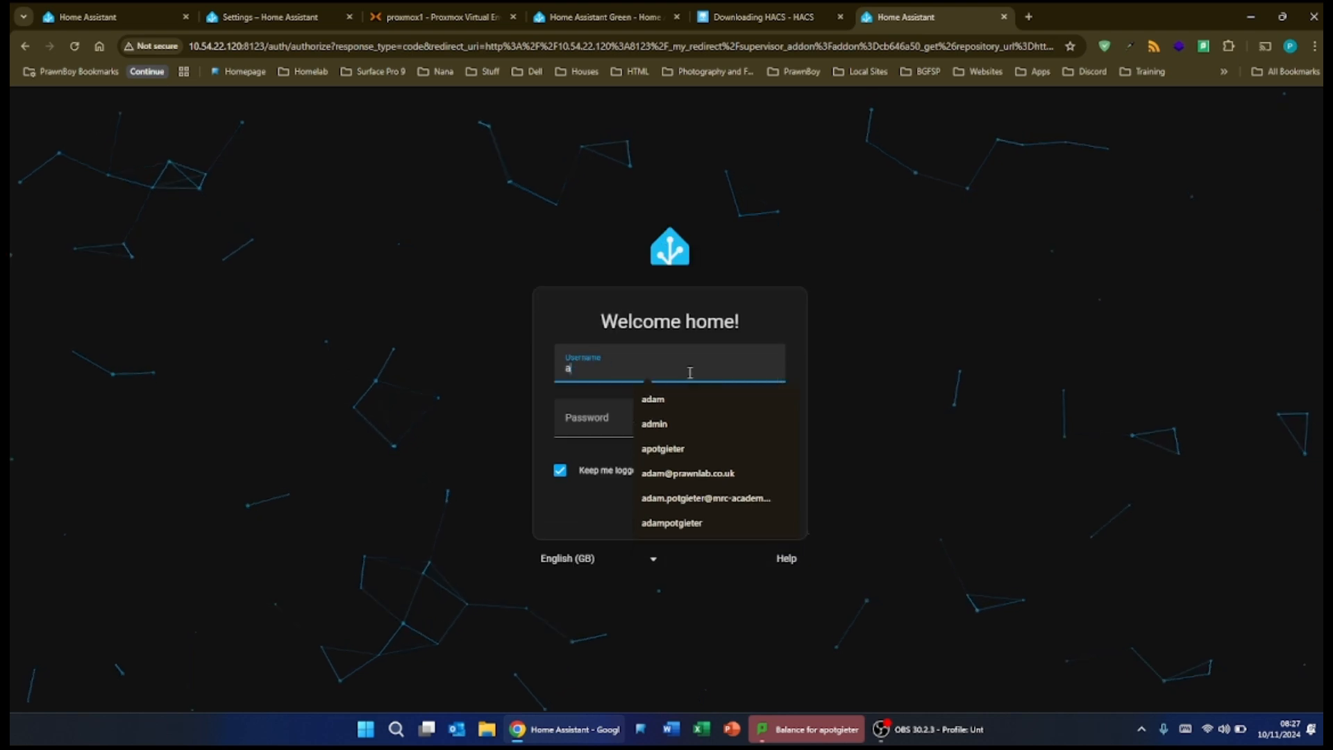
text(dam)
key(Tab)
text(••••)
key(Return)
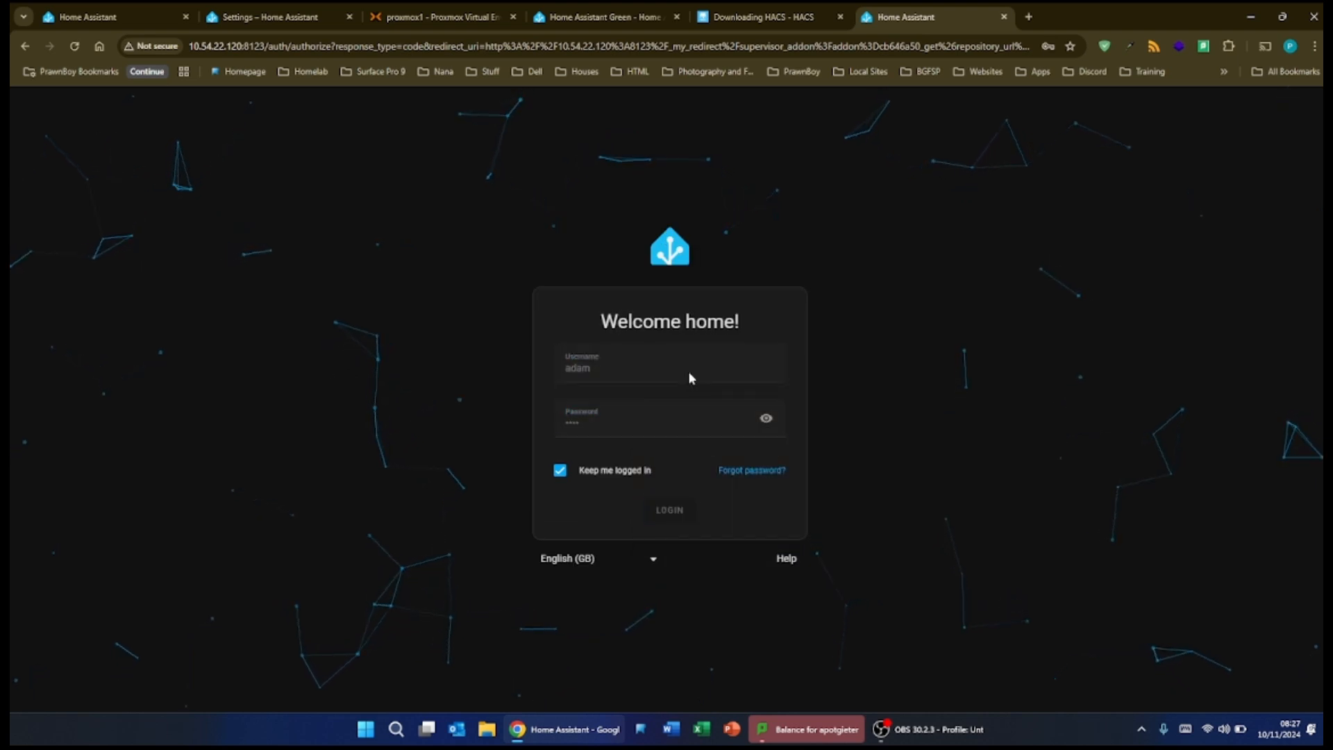
click(661, 434)
text(••••••)
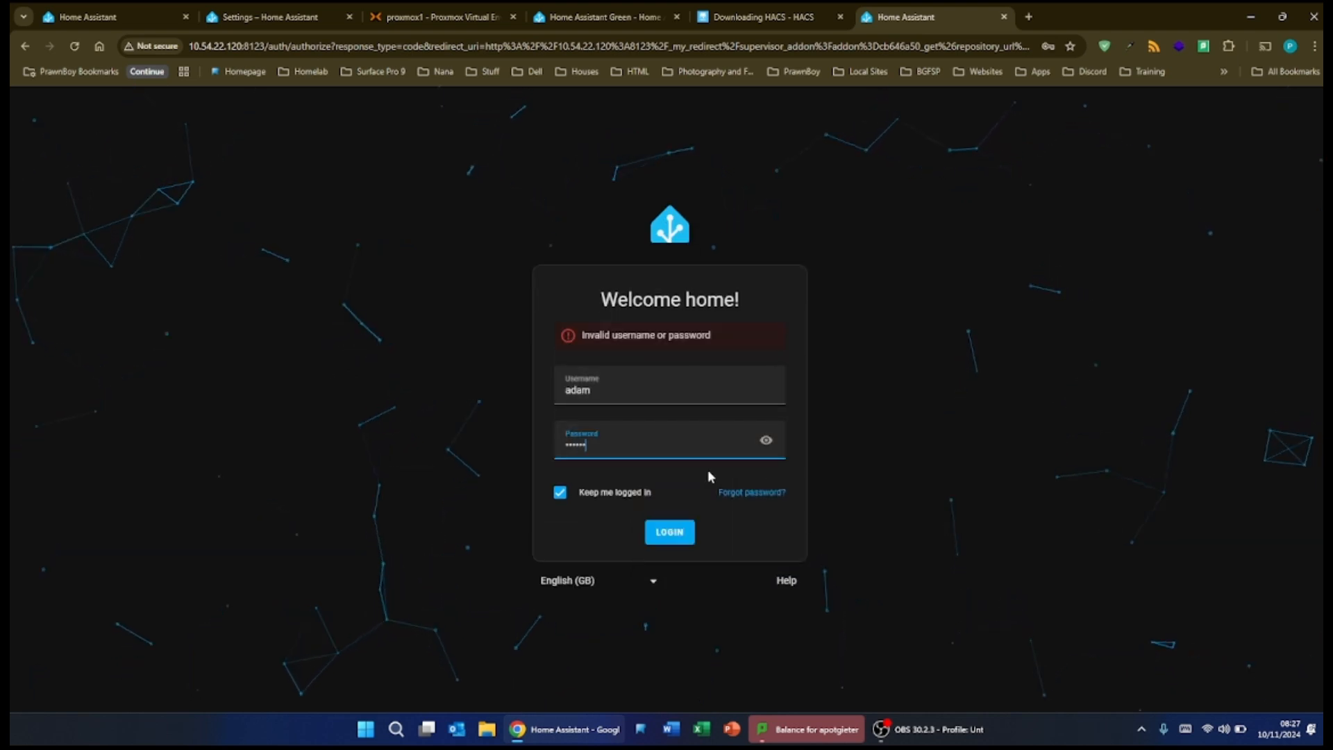
text(•)
key(Return)
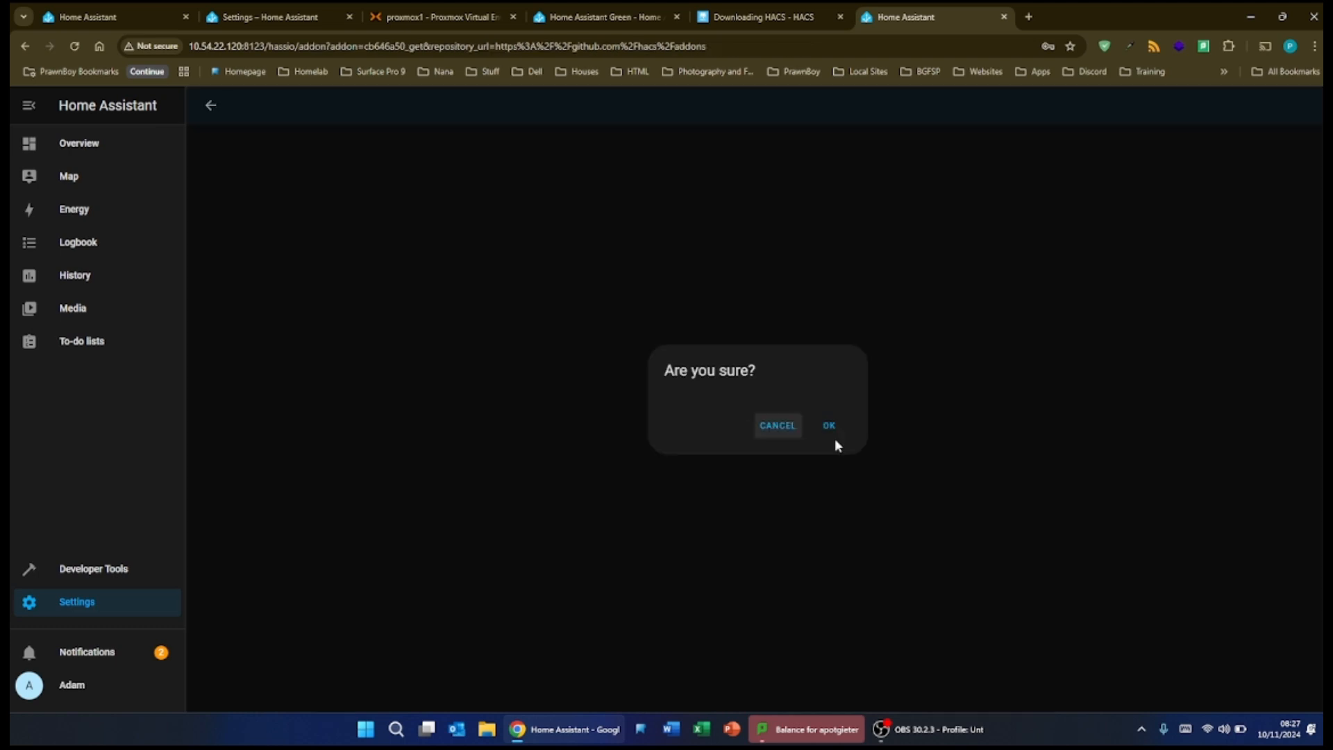
click(830, 426)
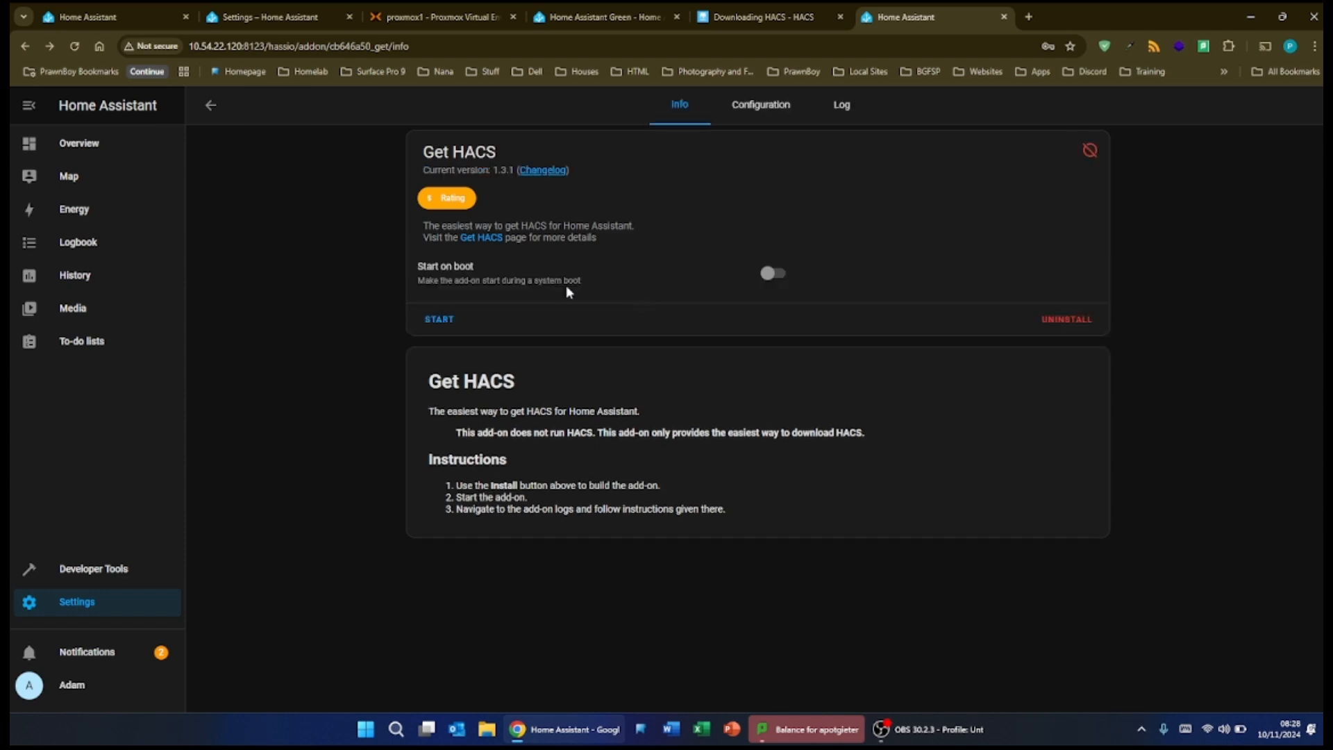
click(448, 323)
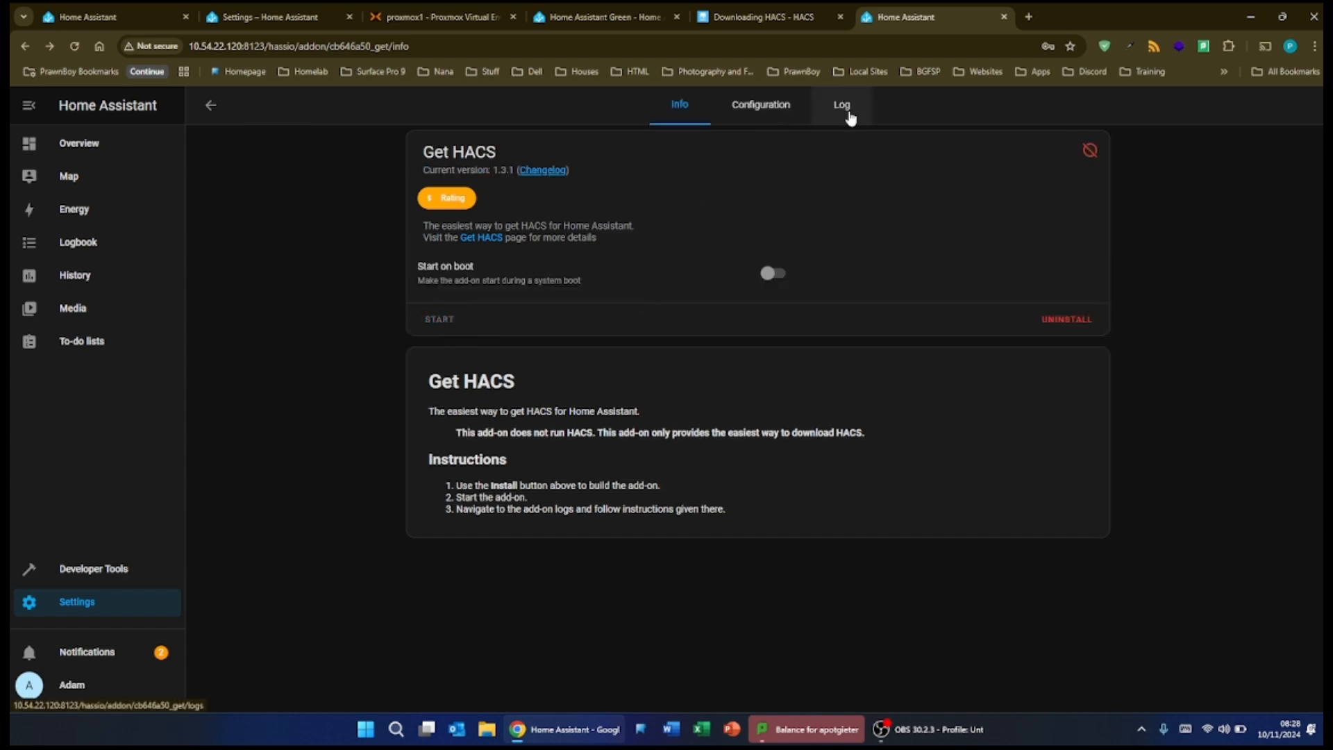
- Check the Get HACS log, then do a full Home Assistant restart from Settings
click(850, 117)
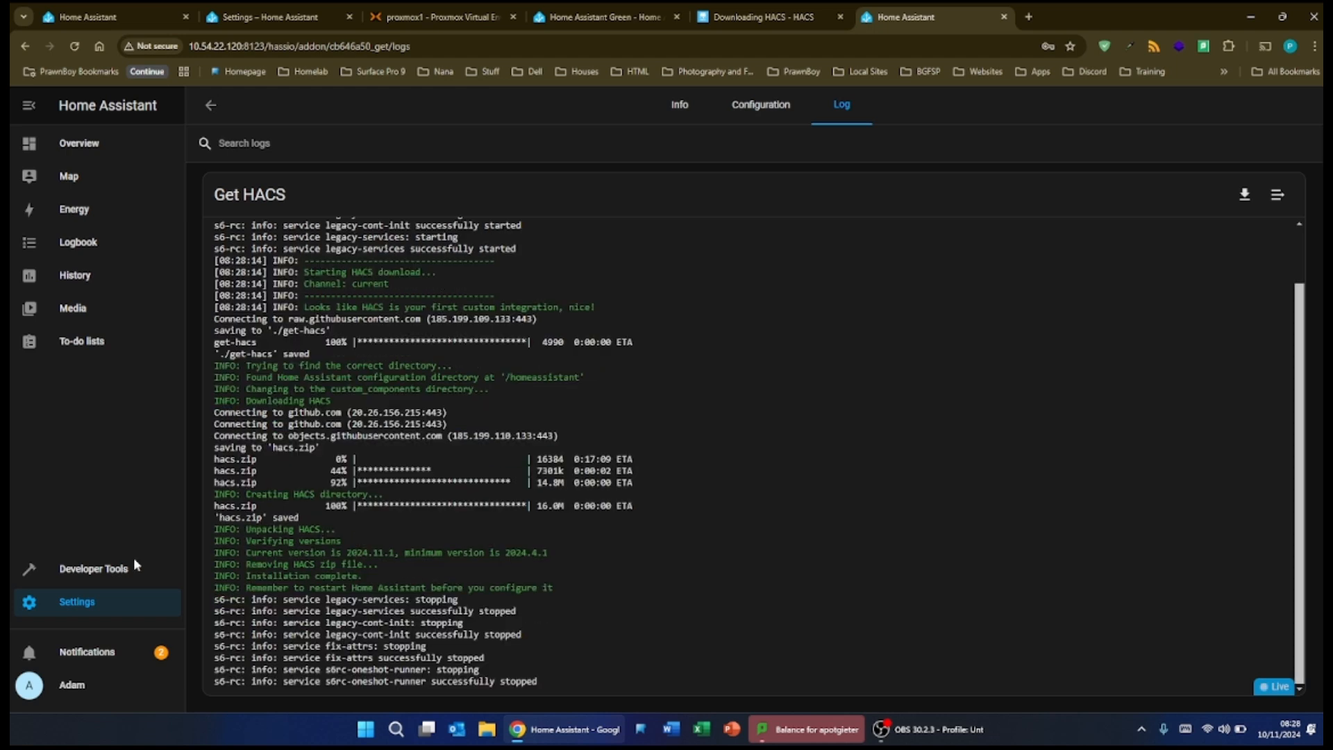
click(79, 604)
click(1294, 105)
click(1256, 176)
click(664, 410)
click(755, 435)
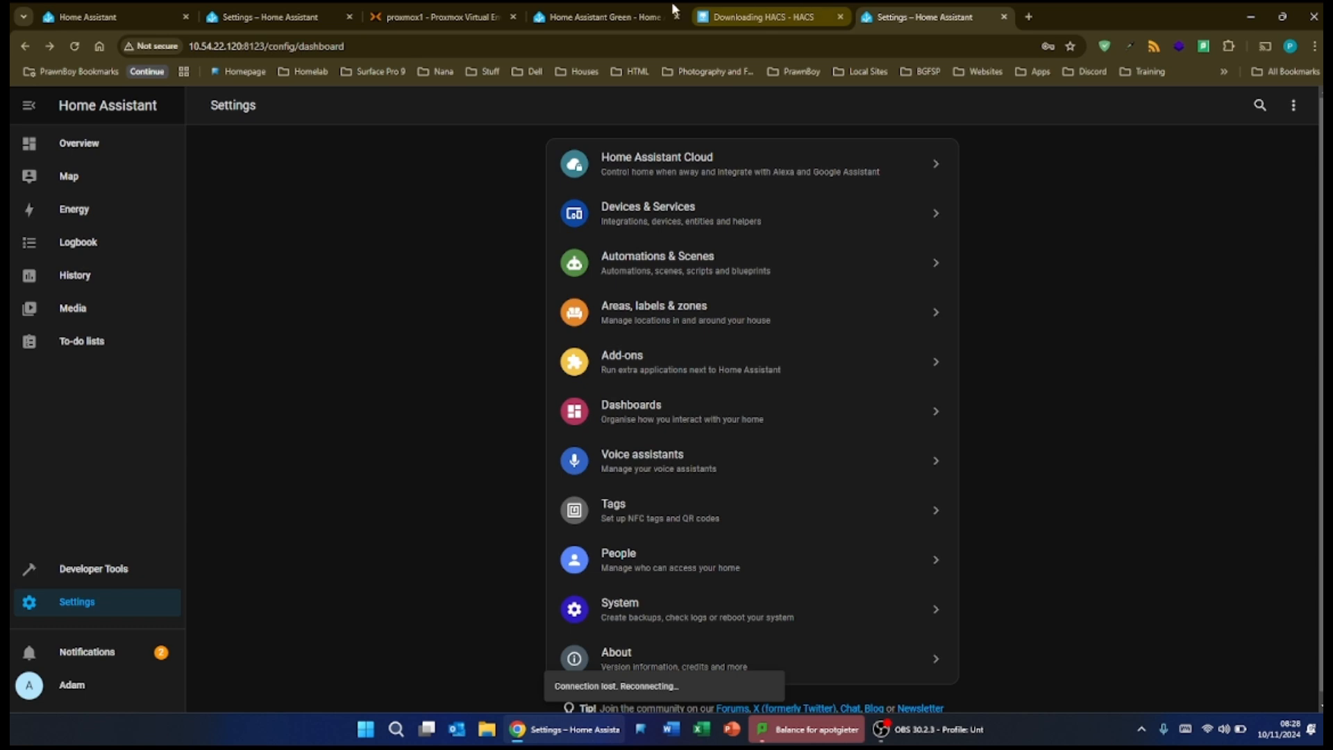
- Load the onboarding page at 10.54.22.116:8123 in a new tab and begin creating the smart home
click(614, 11)
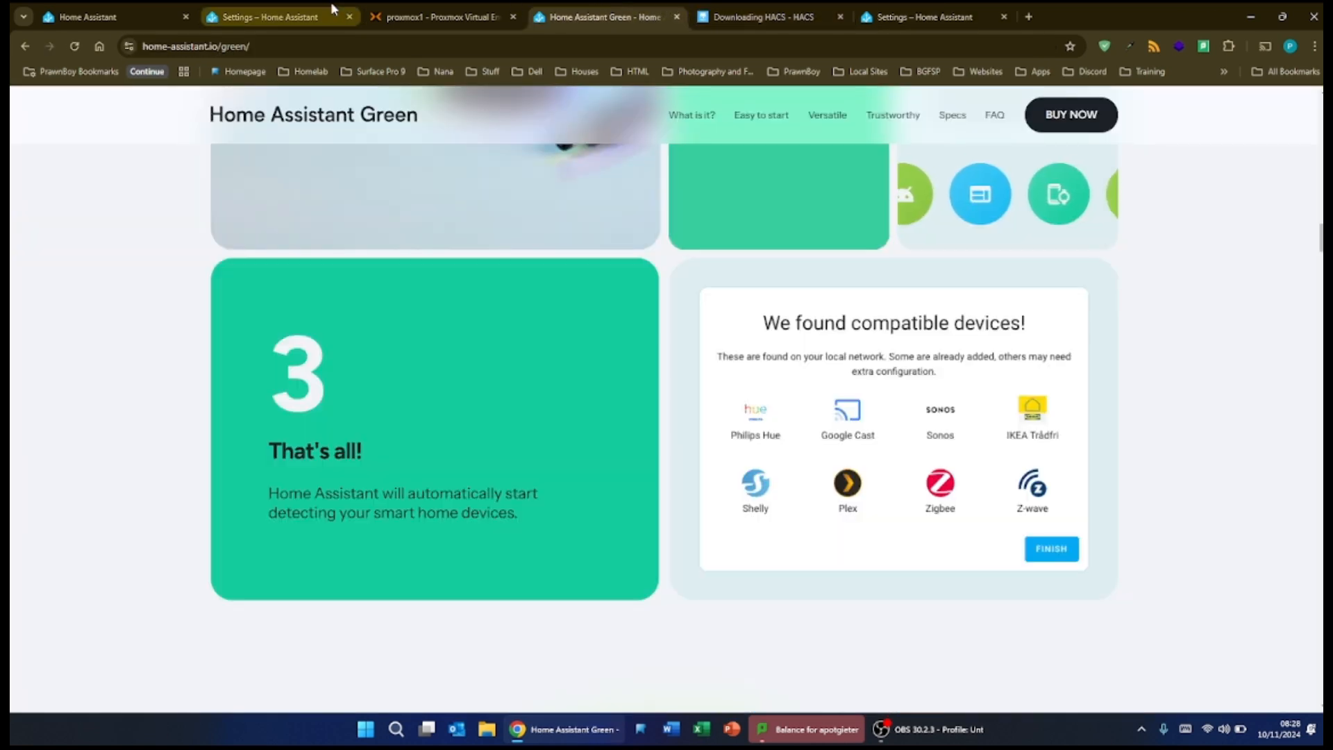
key(ctrl+t)
text(10.54.22.11)
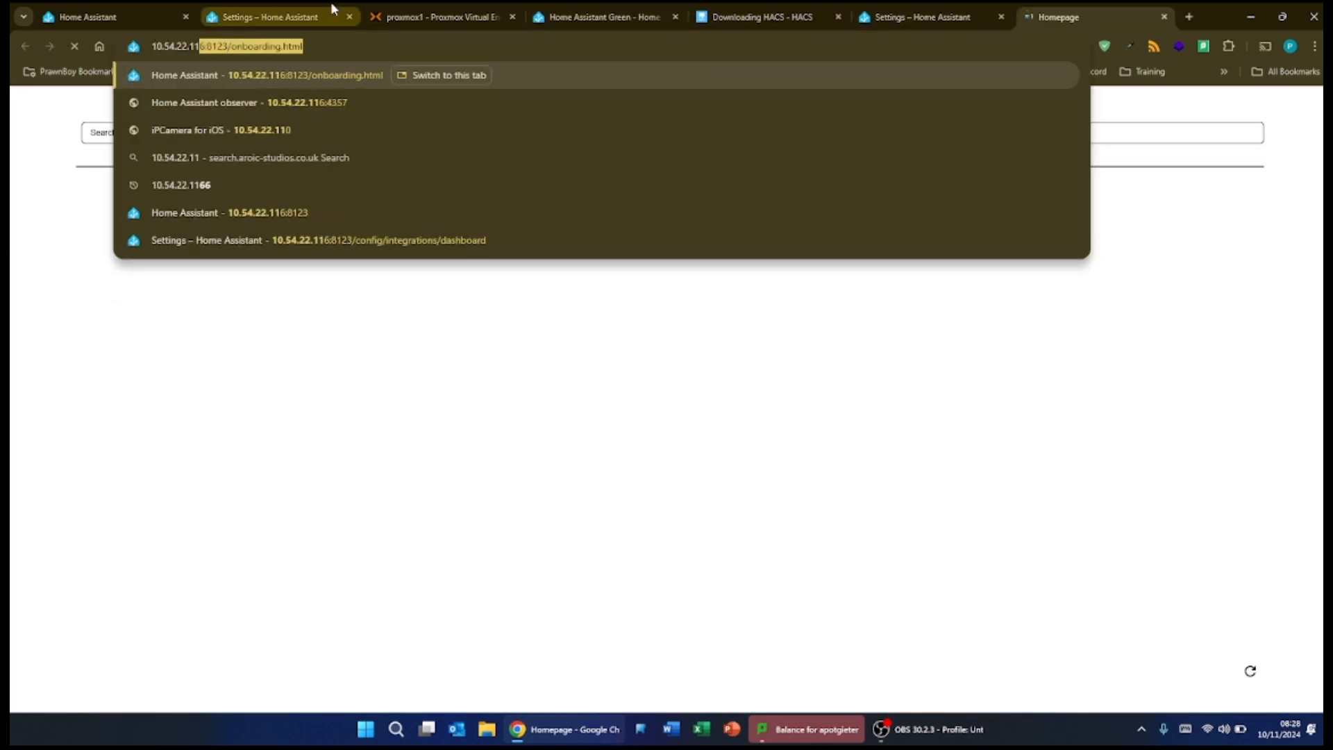
key(Return)
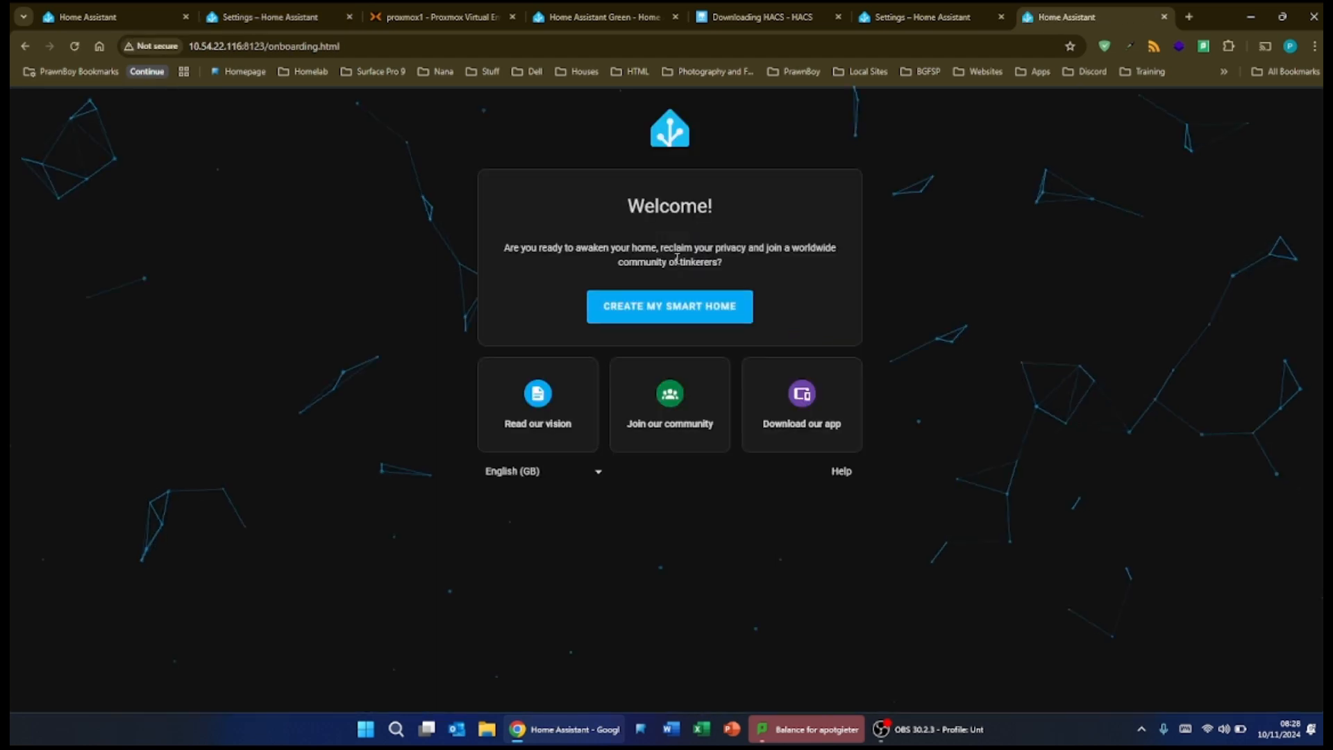
click(663, 308)
- Fill in the owner's name, username, password and confirmation to create the account
text(Adam)
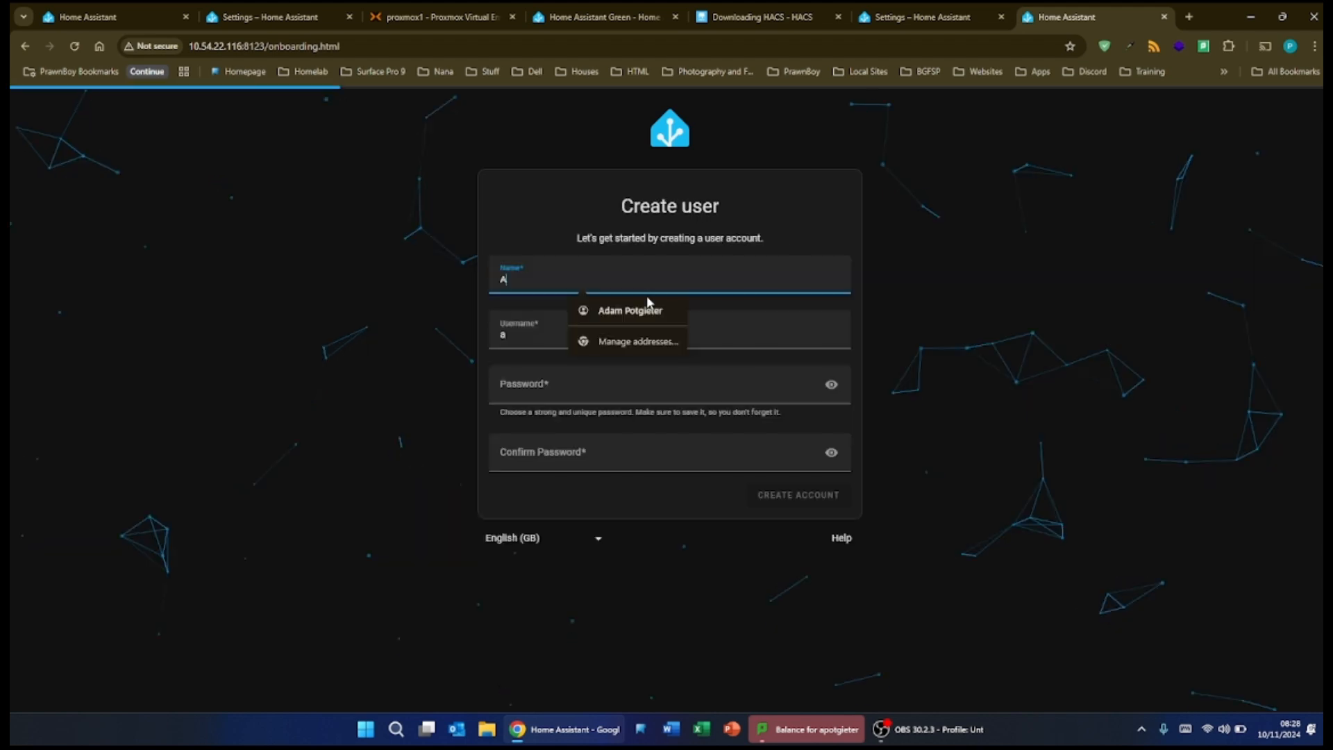
key(Tab)
key(Tab)
text(••••)
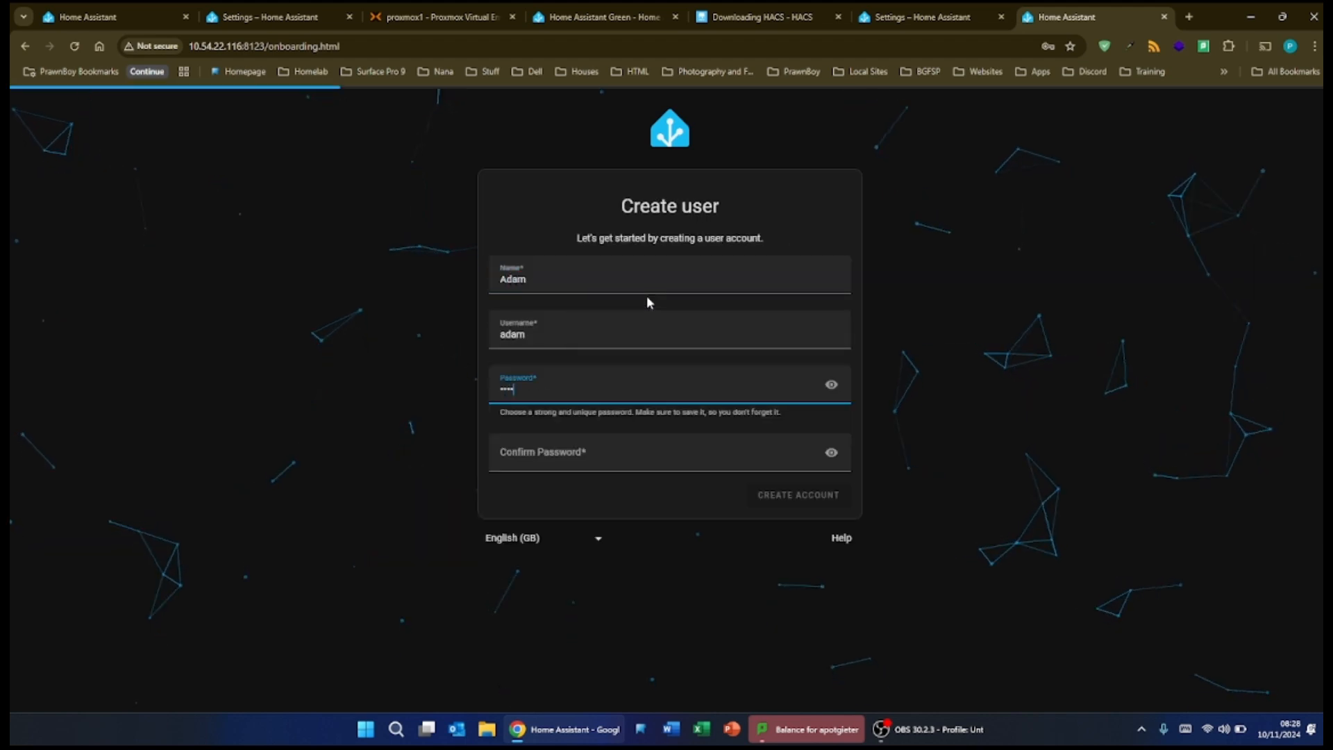
text(••••••••)
key(Tab)
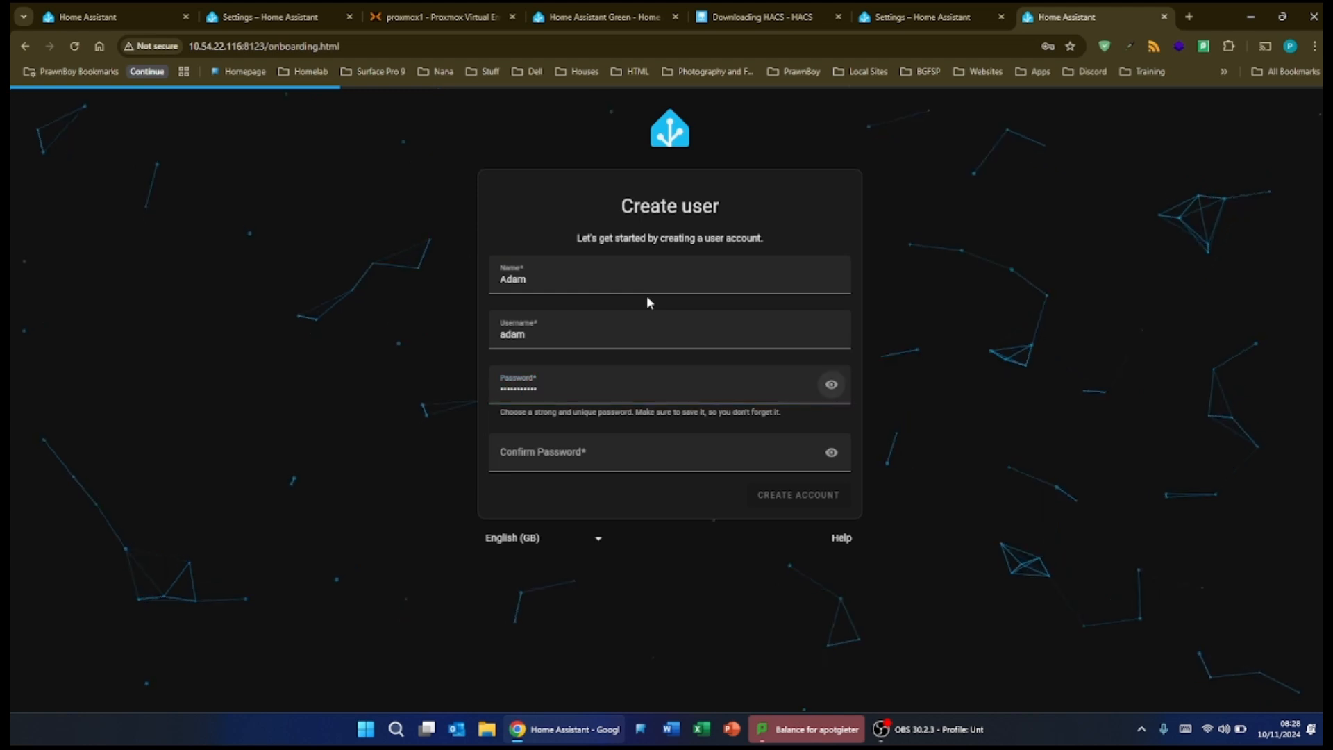
key(Tab)
text(••••••)
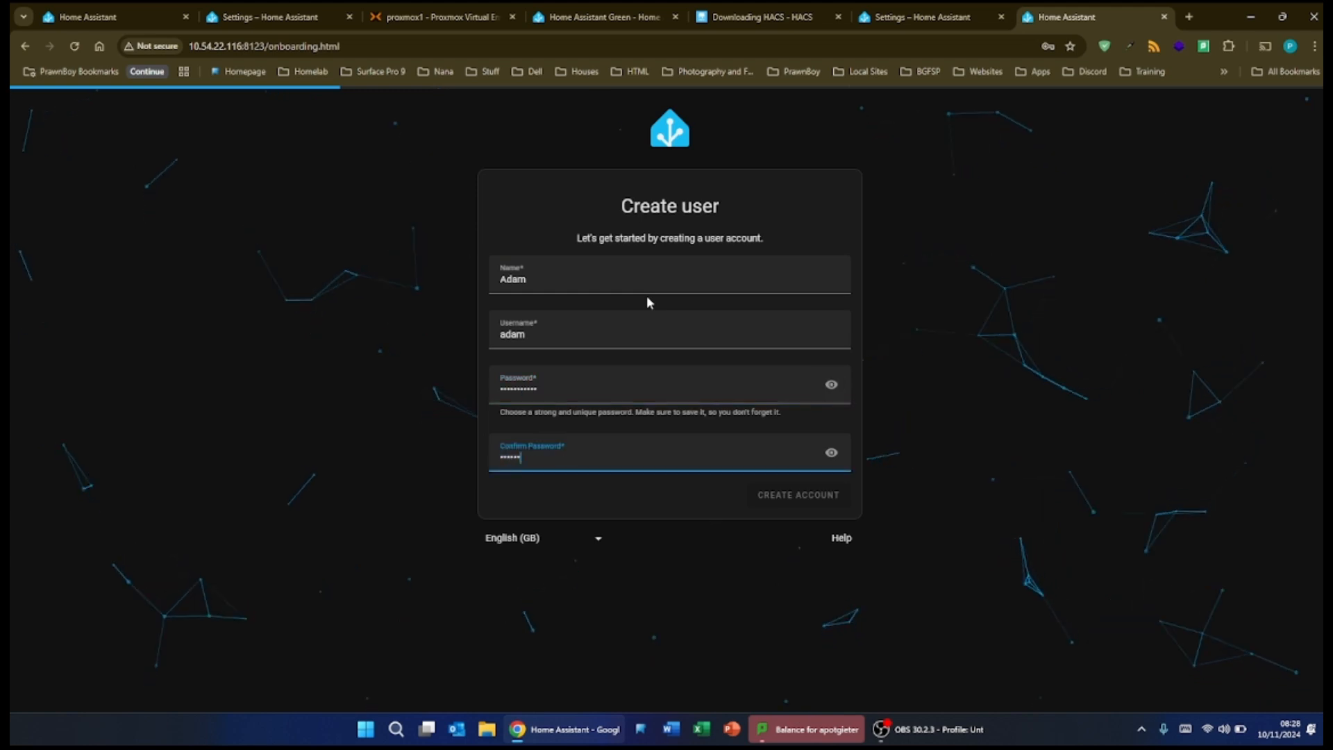
text(••••••)
key(Return)
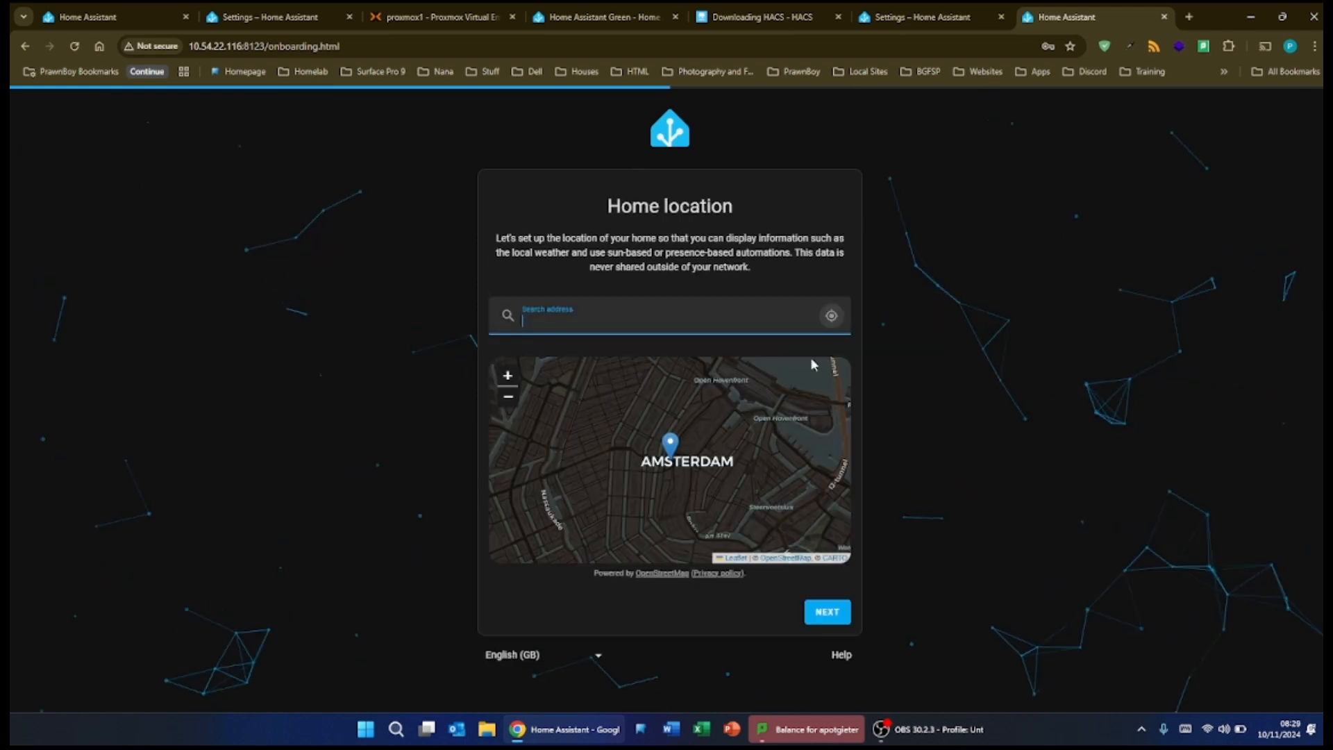
- Keep the default home location, enable Basic, Usage, Statistical and Diagnostics analytics, dismiss the alert
click(768, 426)
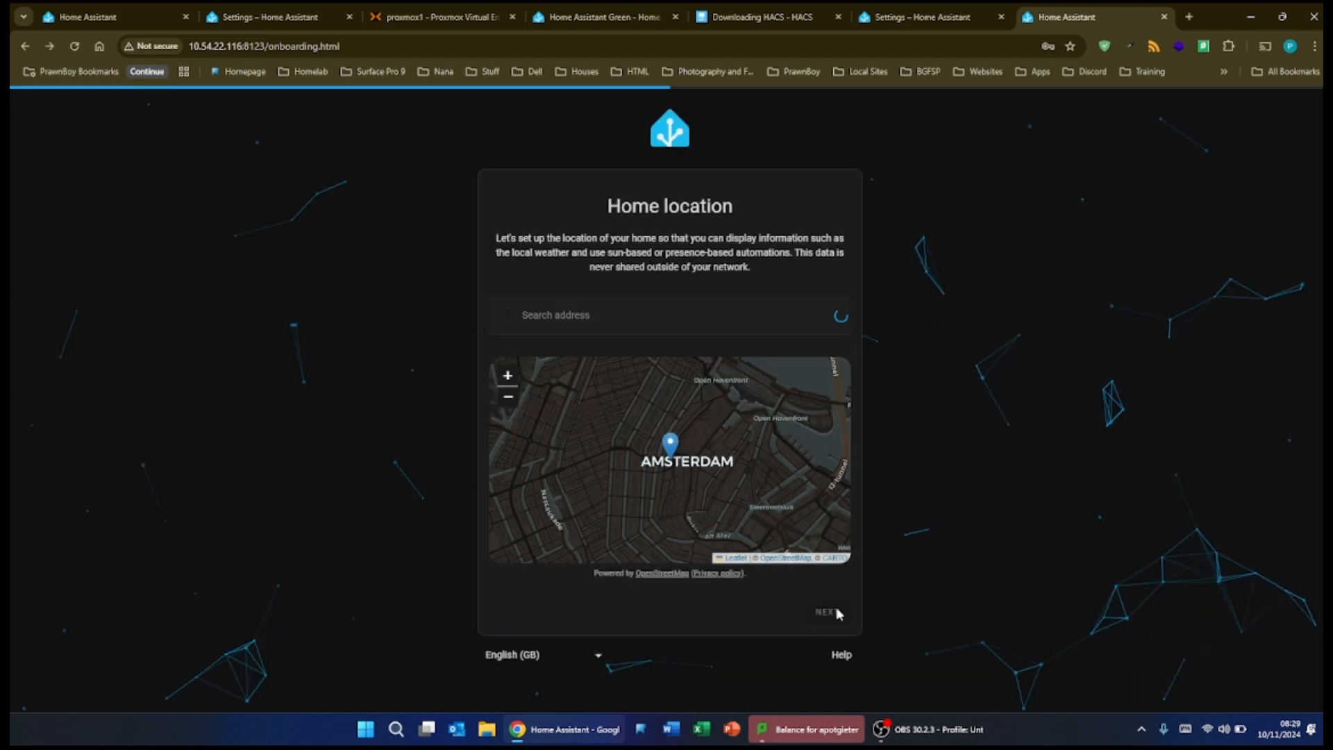
click(836, 608)
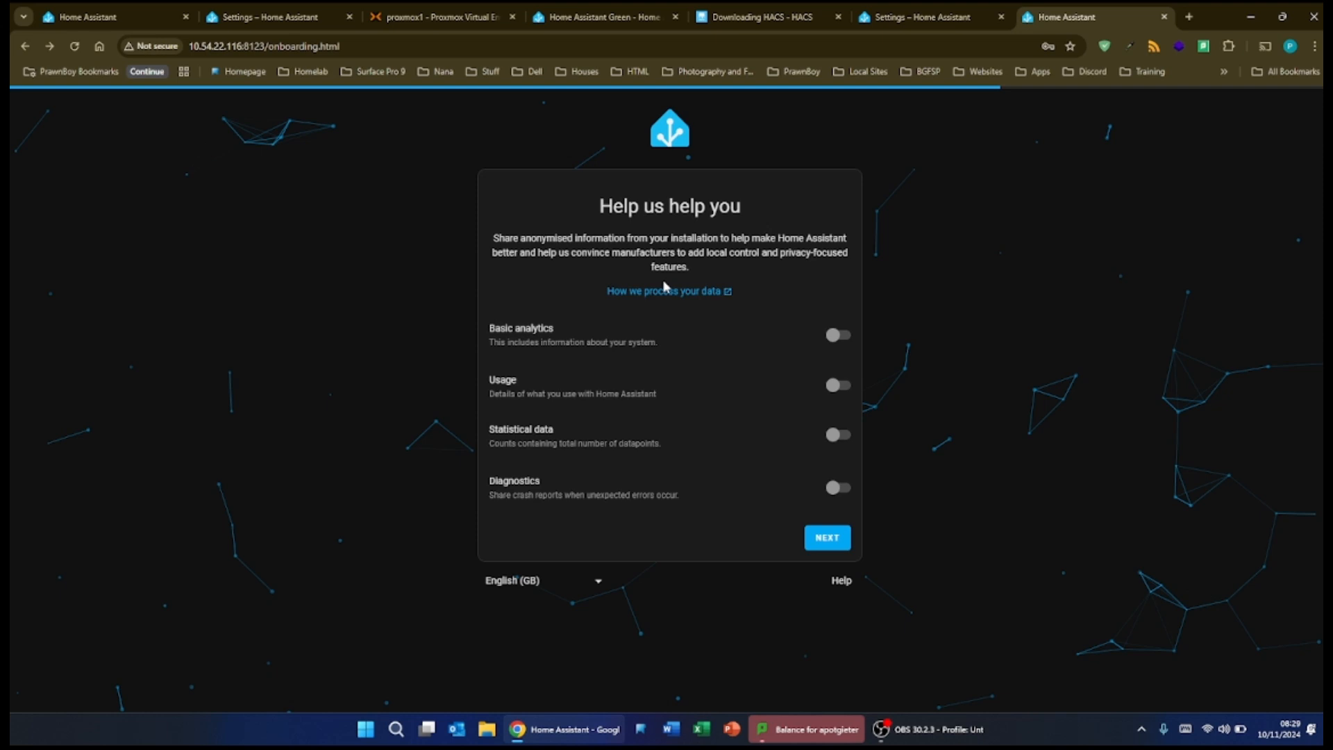
click(839, 335)
click(838, 385)
click(838, 435)
click(839, 487)
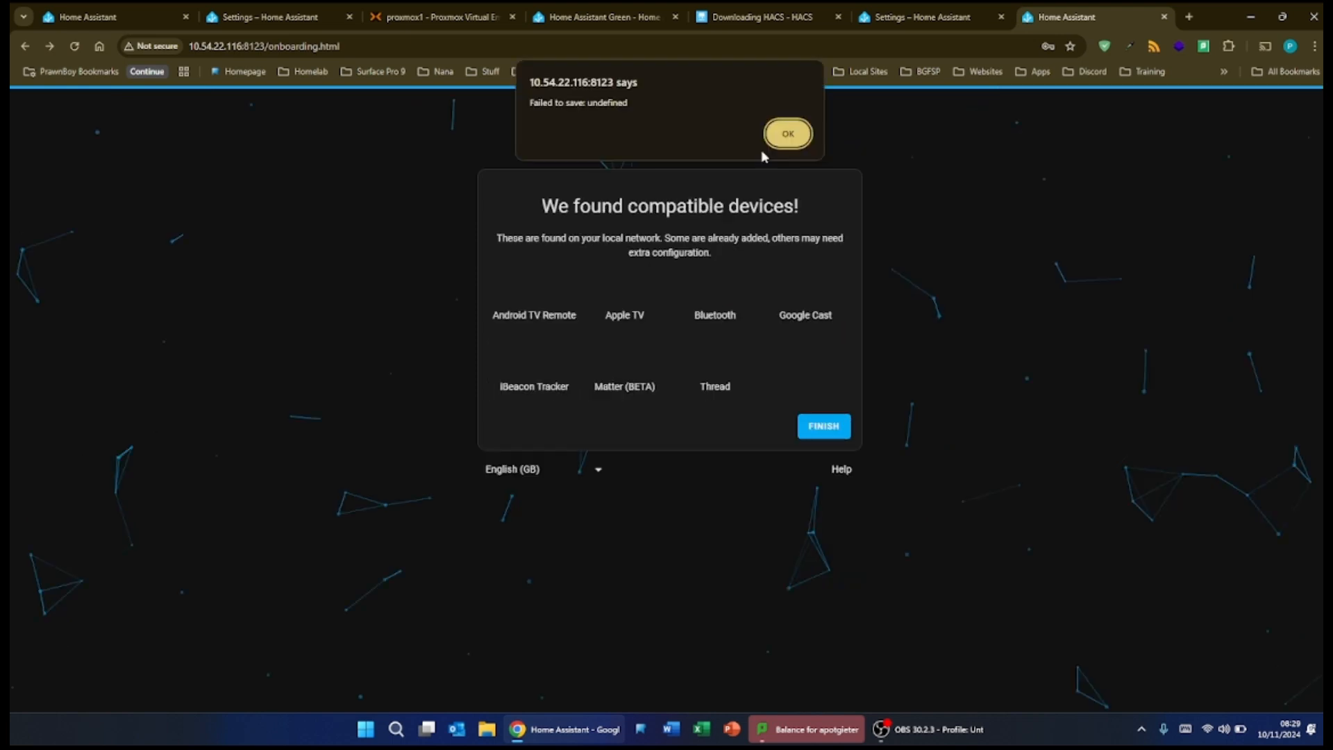
click(787, 135)
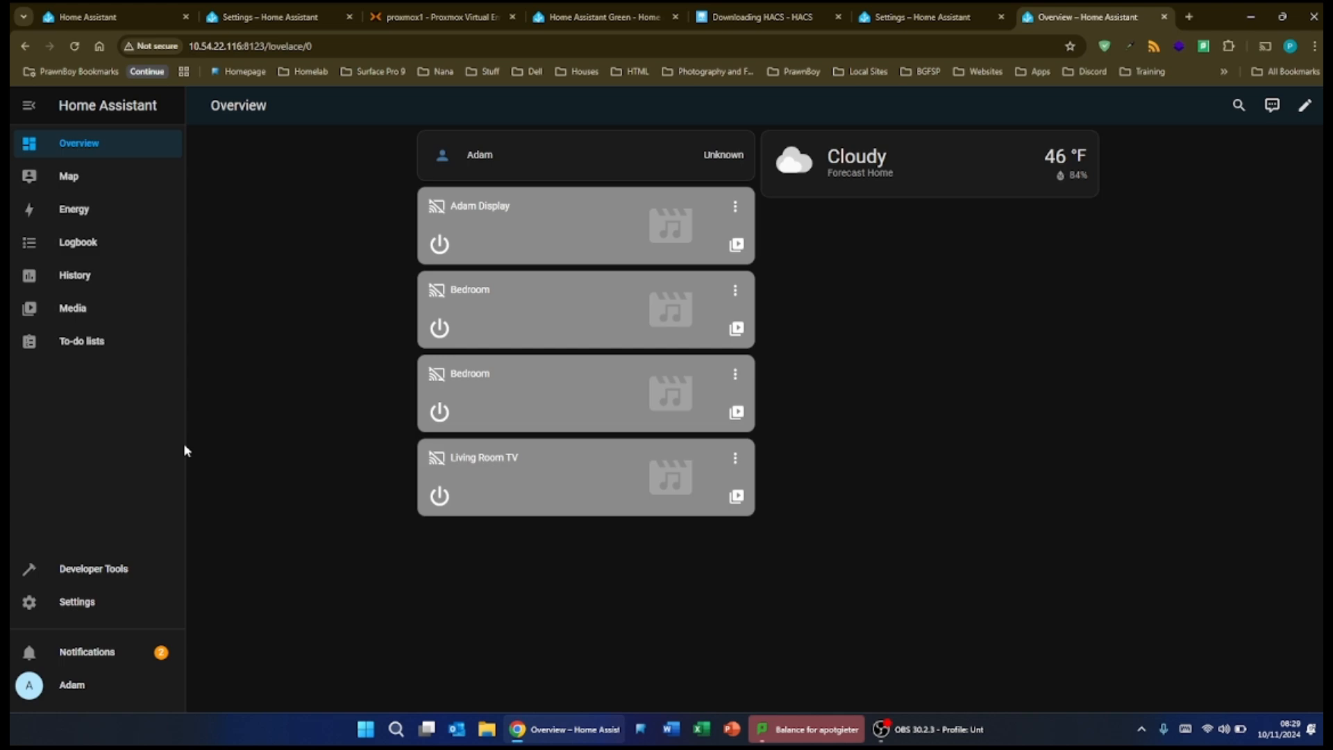
- Search integrations for 'tp' and choose to add the TP-Link Tapo integration
click(76, 601)
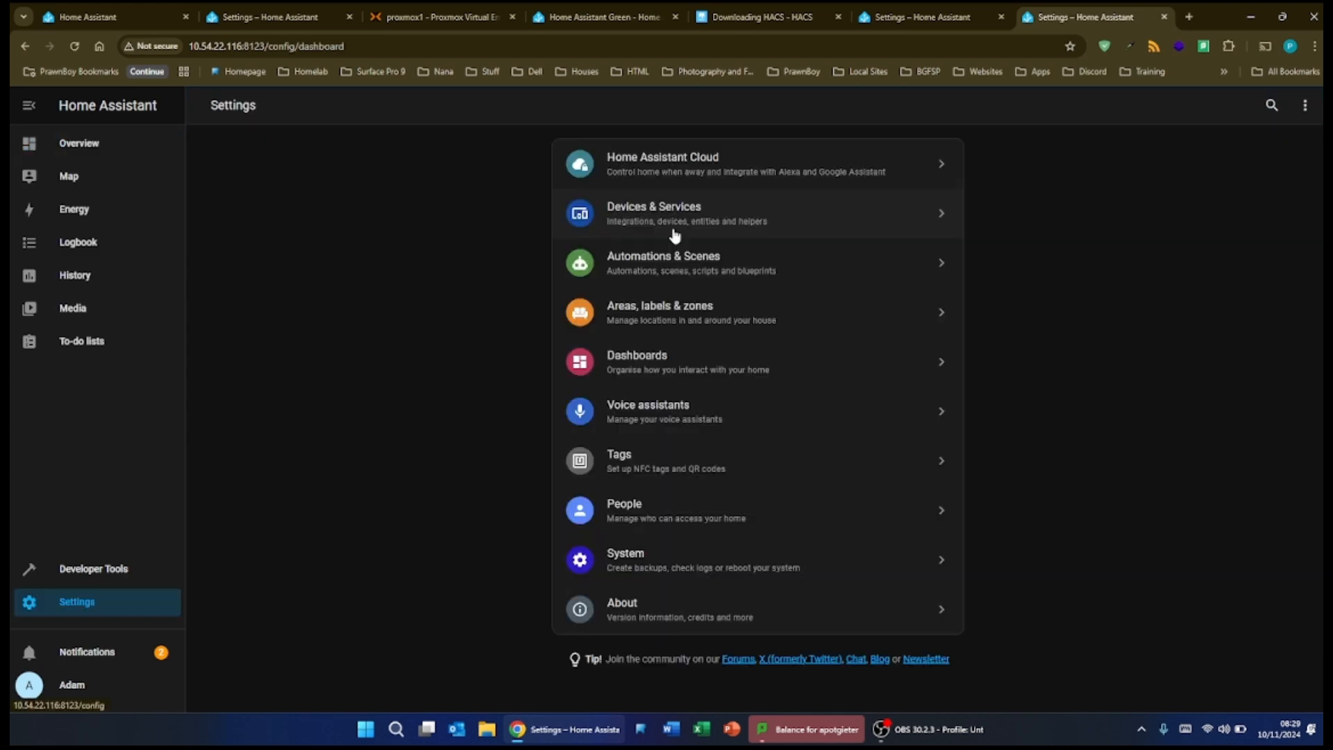
click(675, 235)
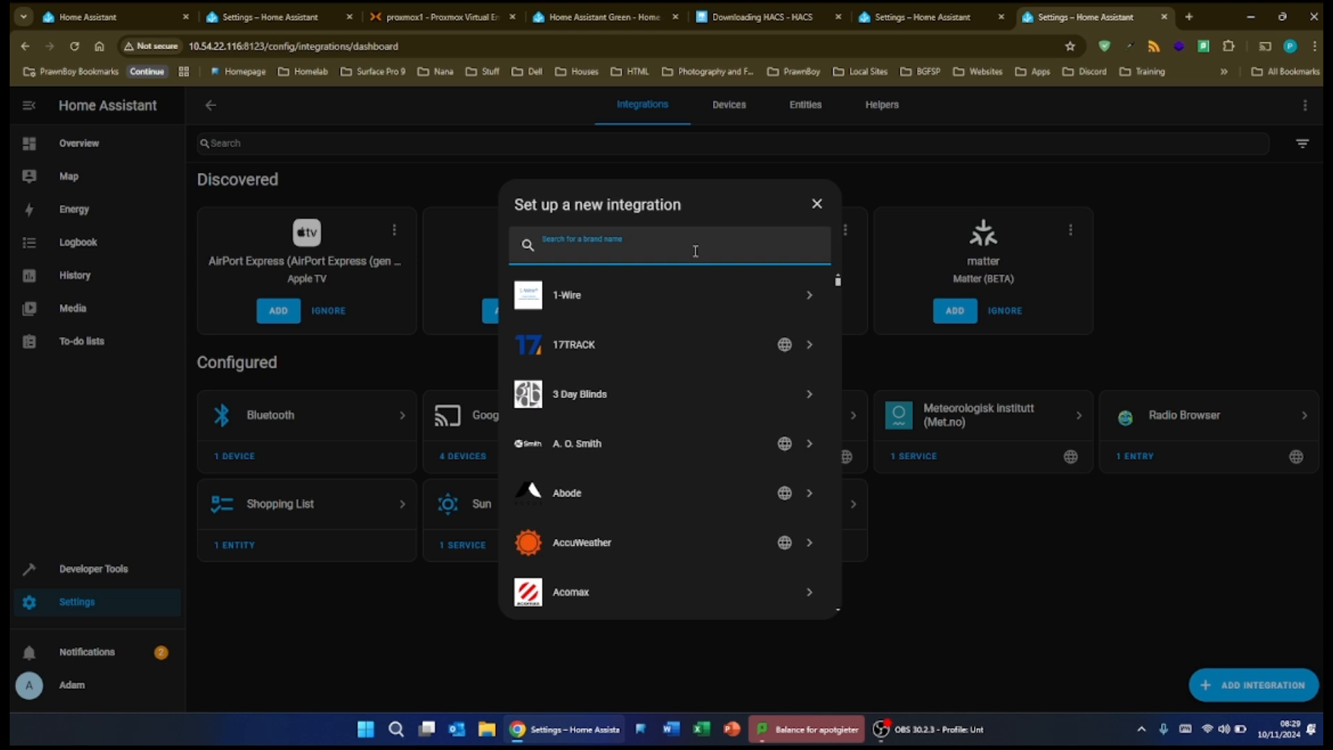
text(tp)
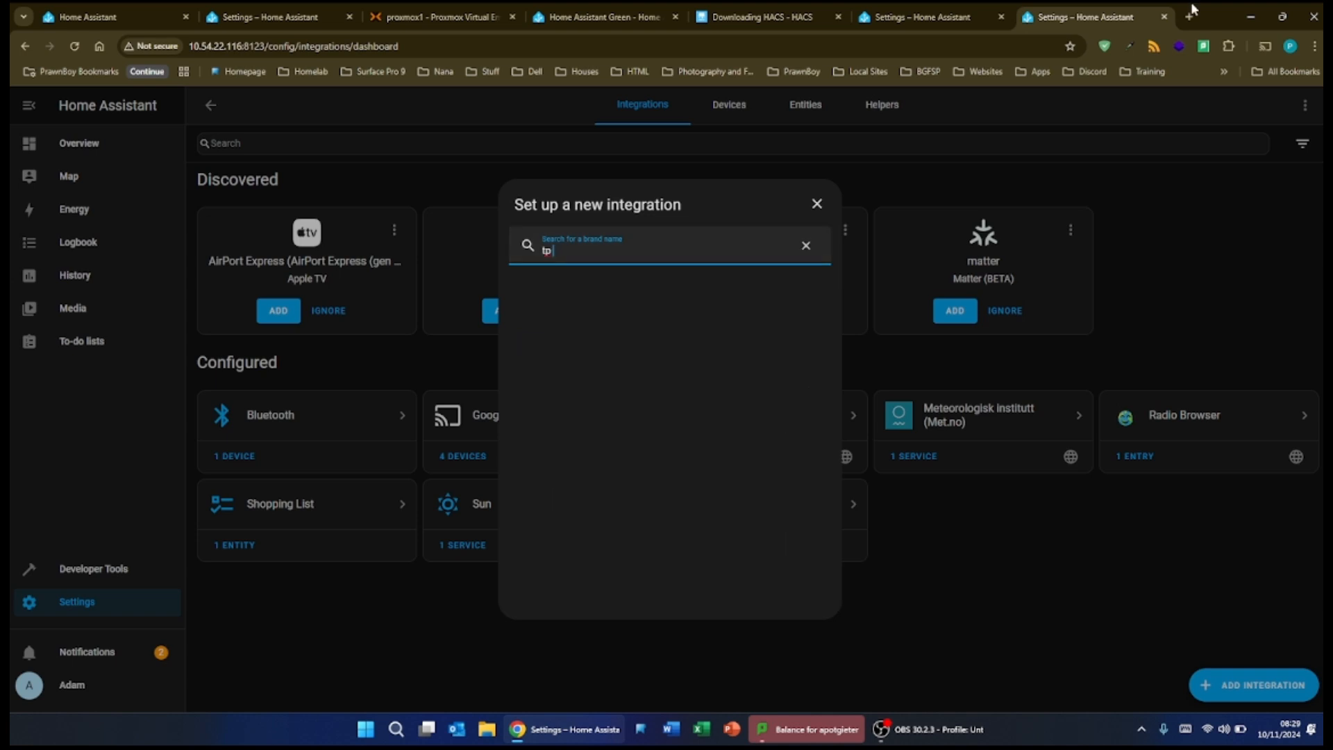
click(616, 297)
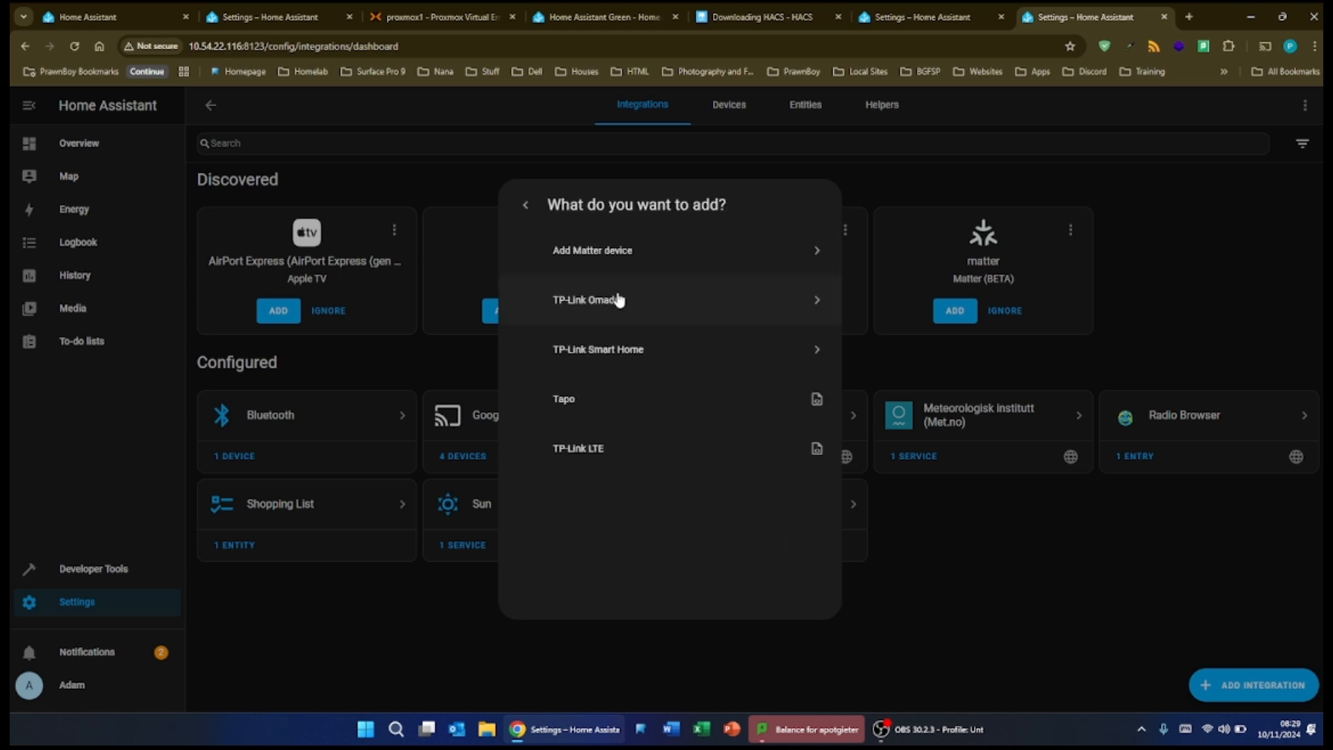
click(592, 403)
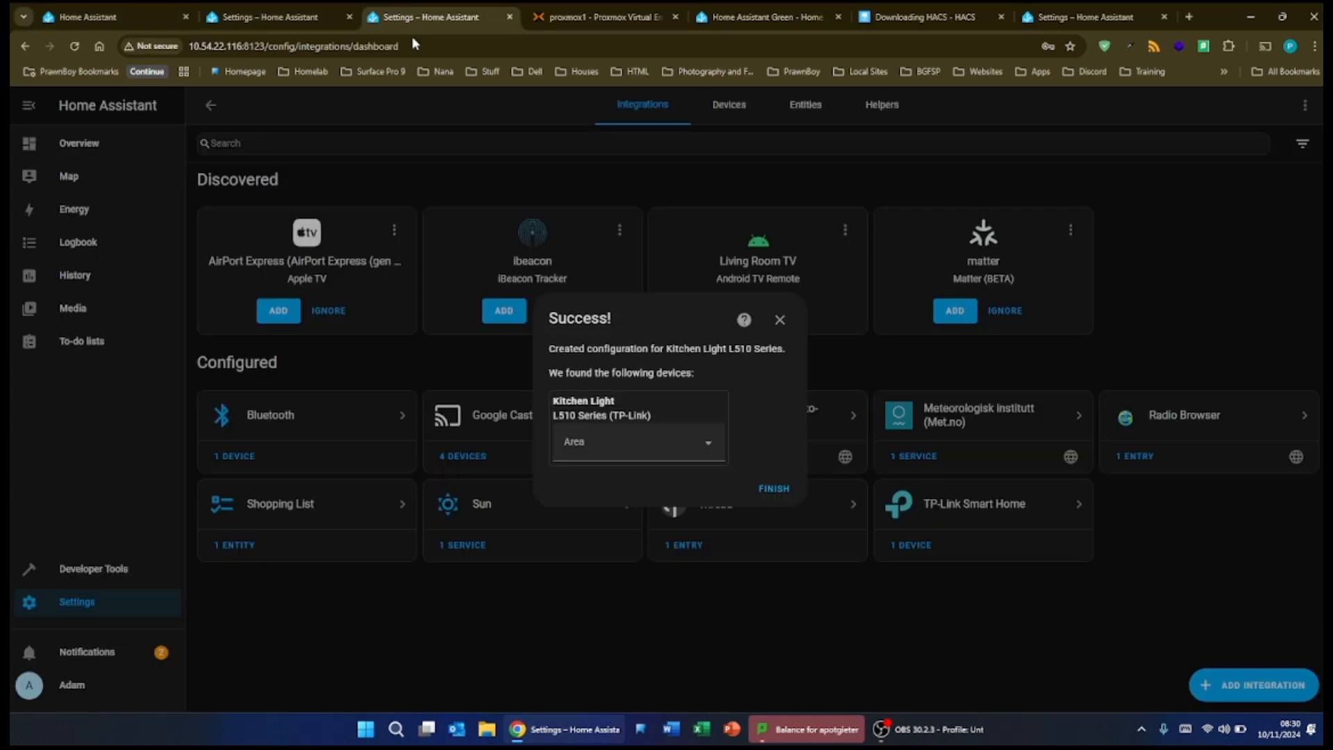
- Assign the Kitchen Light to the Kitchen area and finish its setup
click(607, 441)
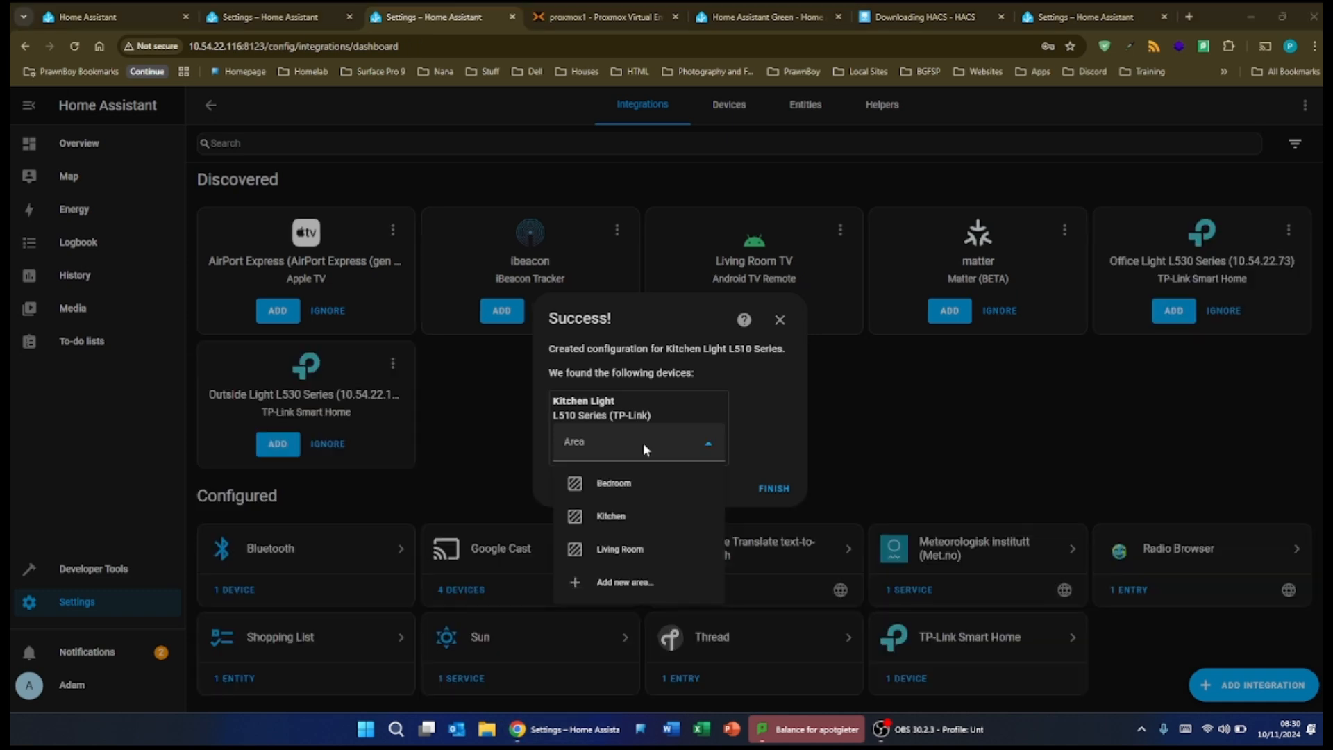
click(643, 516)
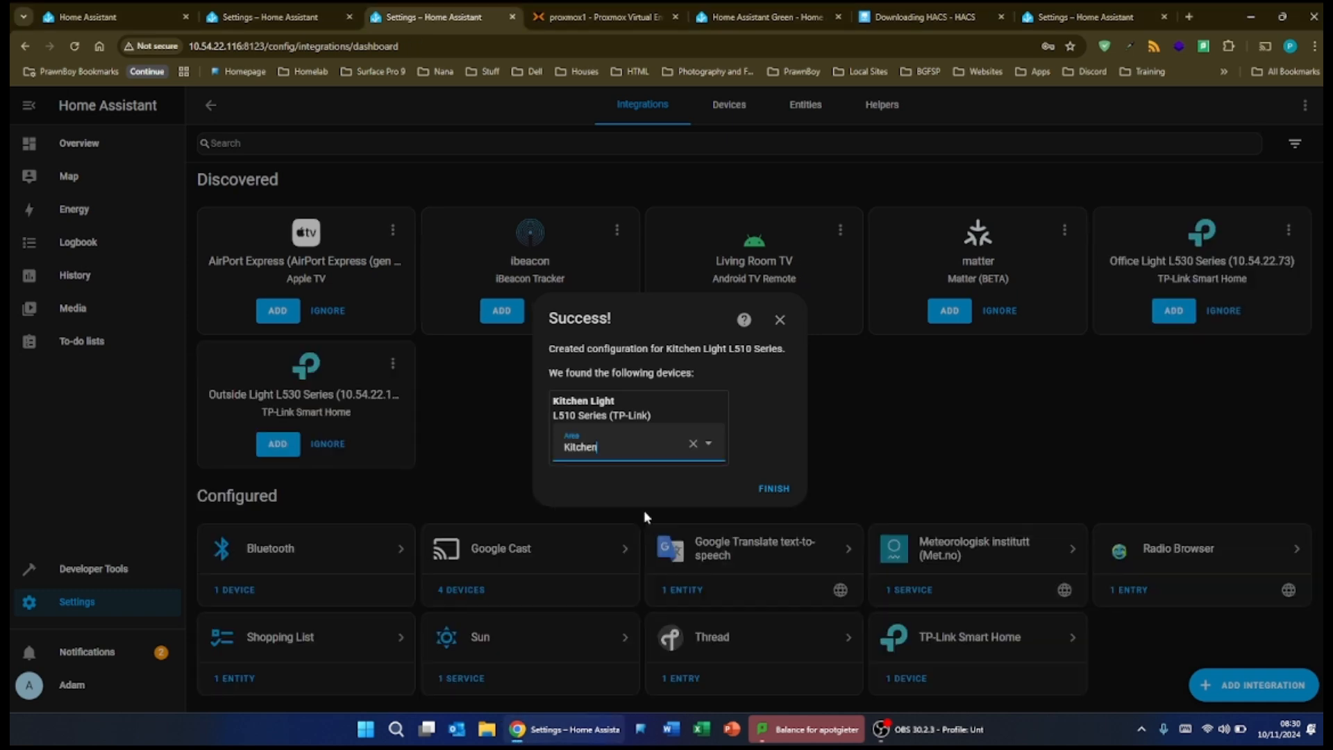
click(644, 510)
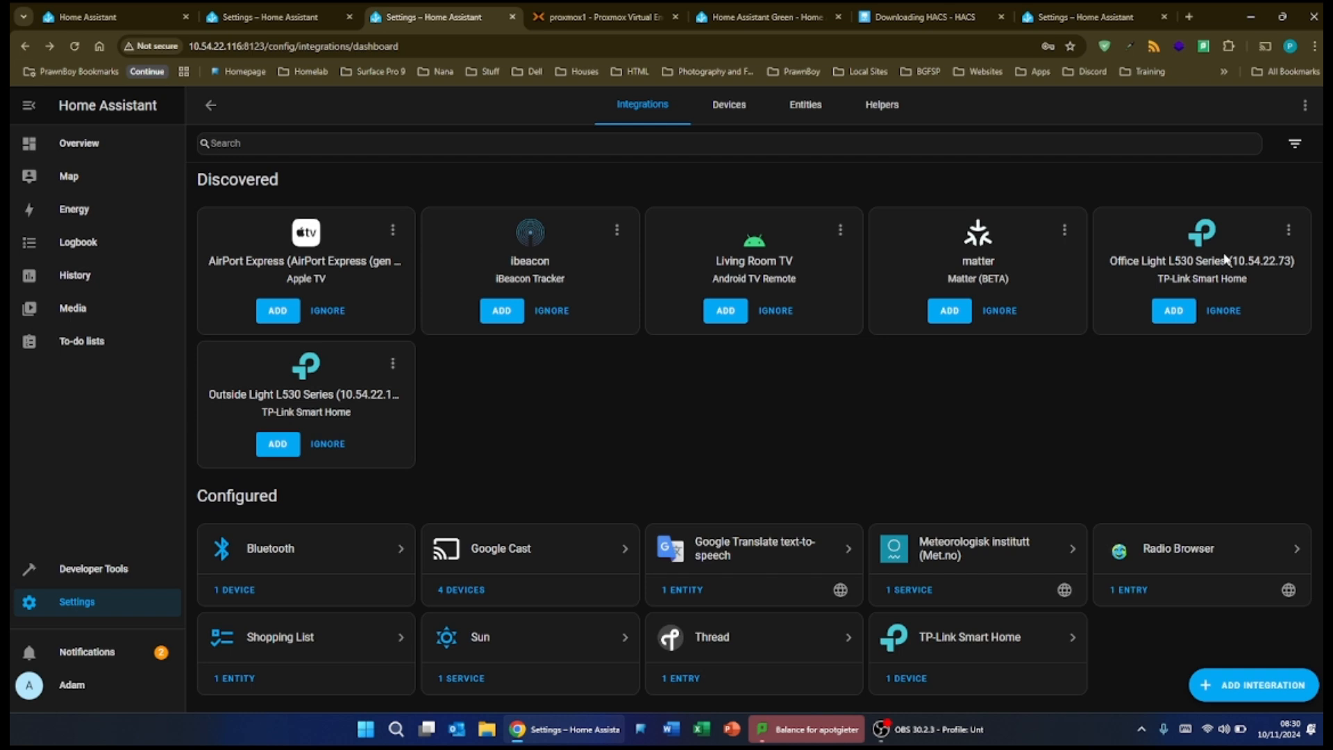
- Add the Office Light L530 under a new Office area with the mdi:desk icon
click(1174, 310)
click(783, 439)
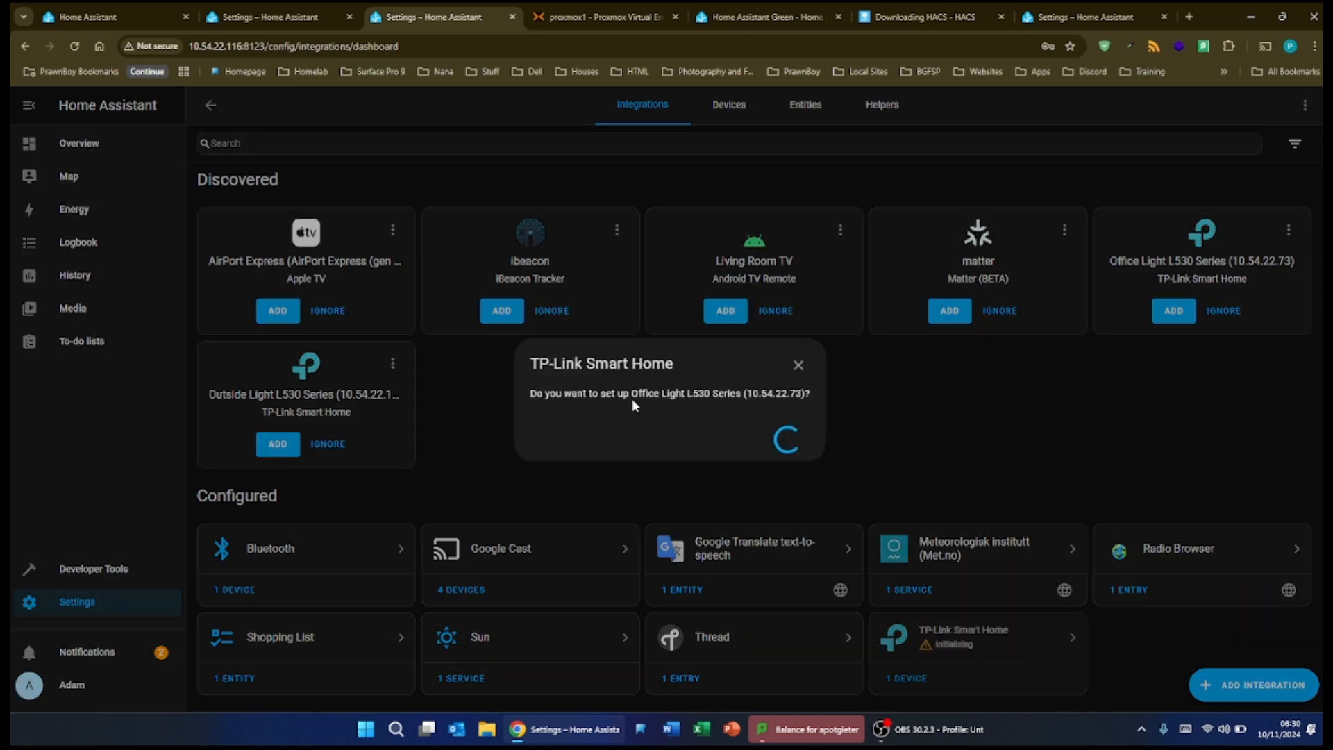
click(630, 443)
click(630, 582)
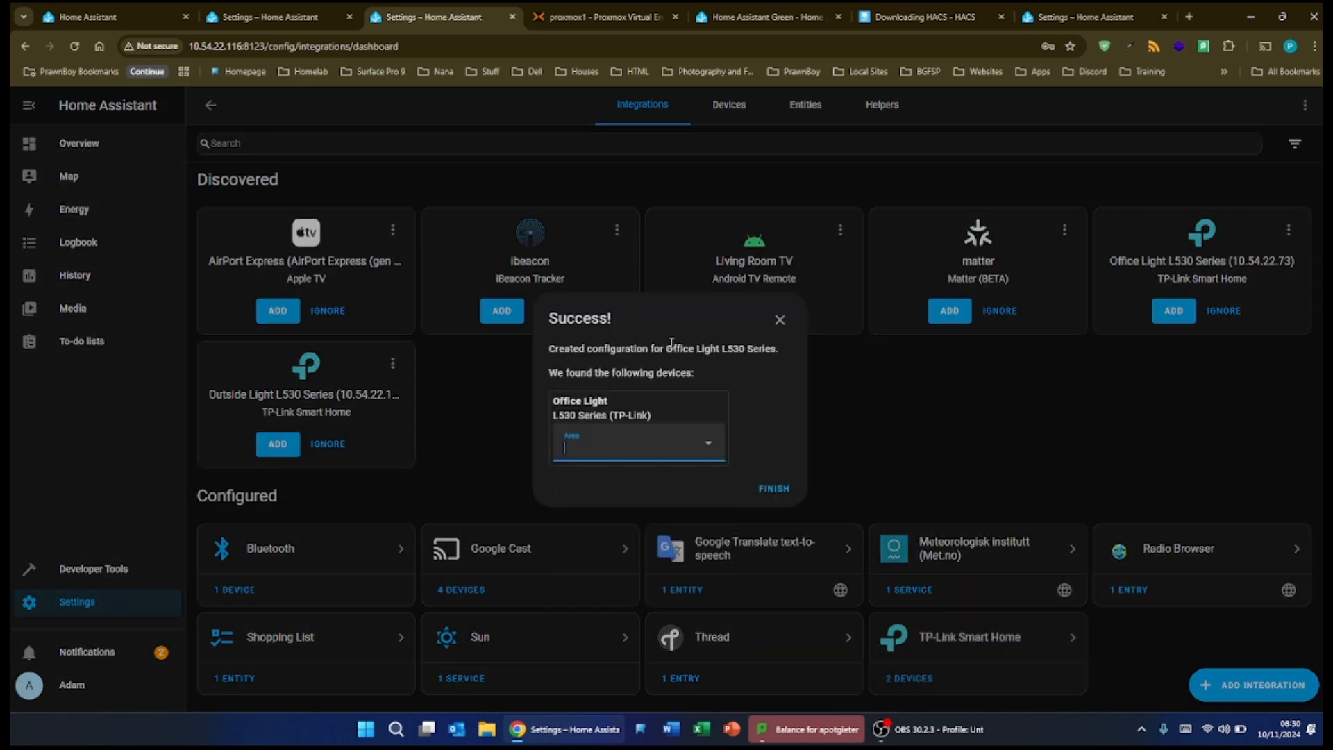
text(Office)
click(576, 267)
text(desk)
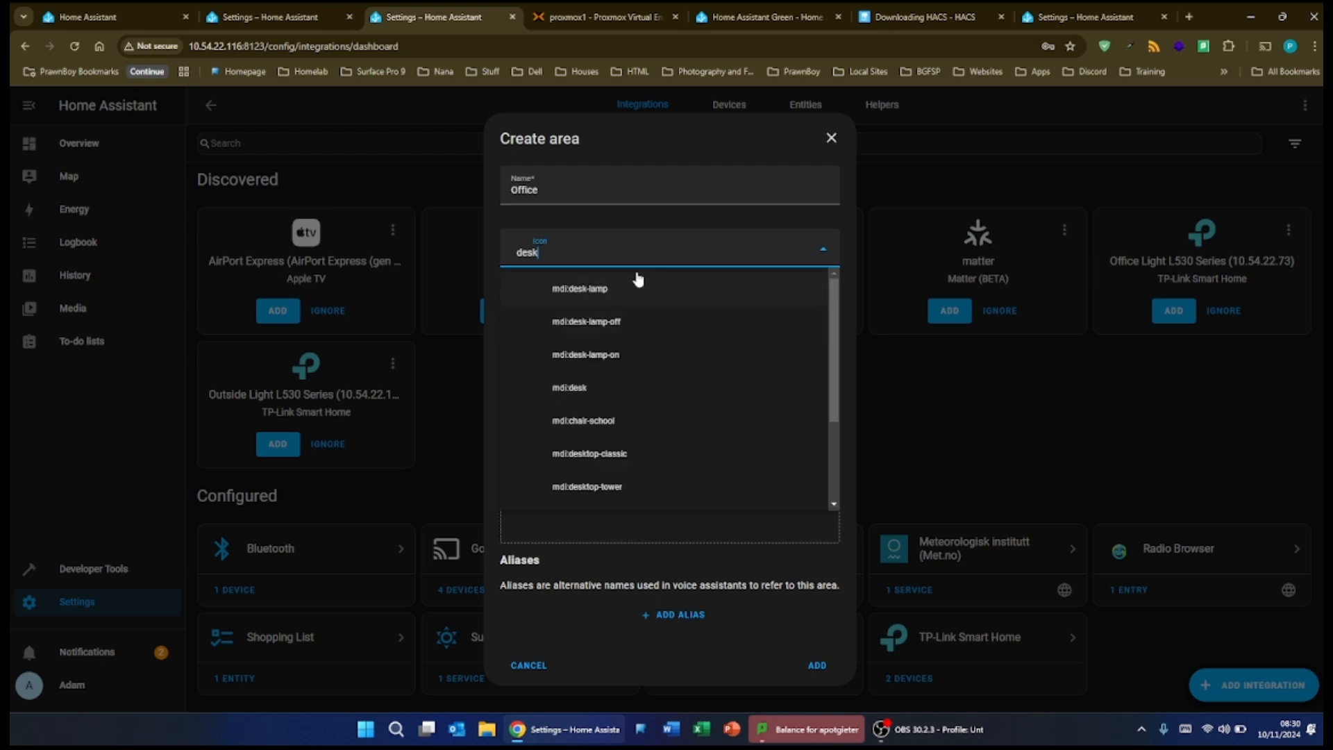
click(604, 388)
click(814, 666)
click(773, 487)
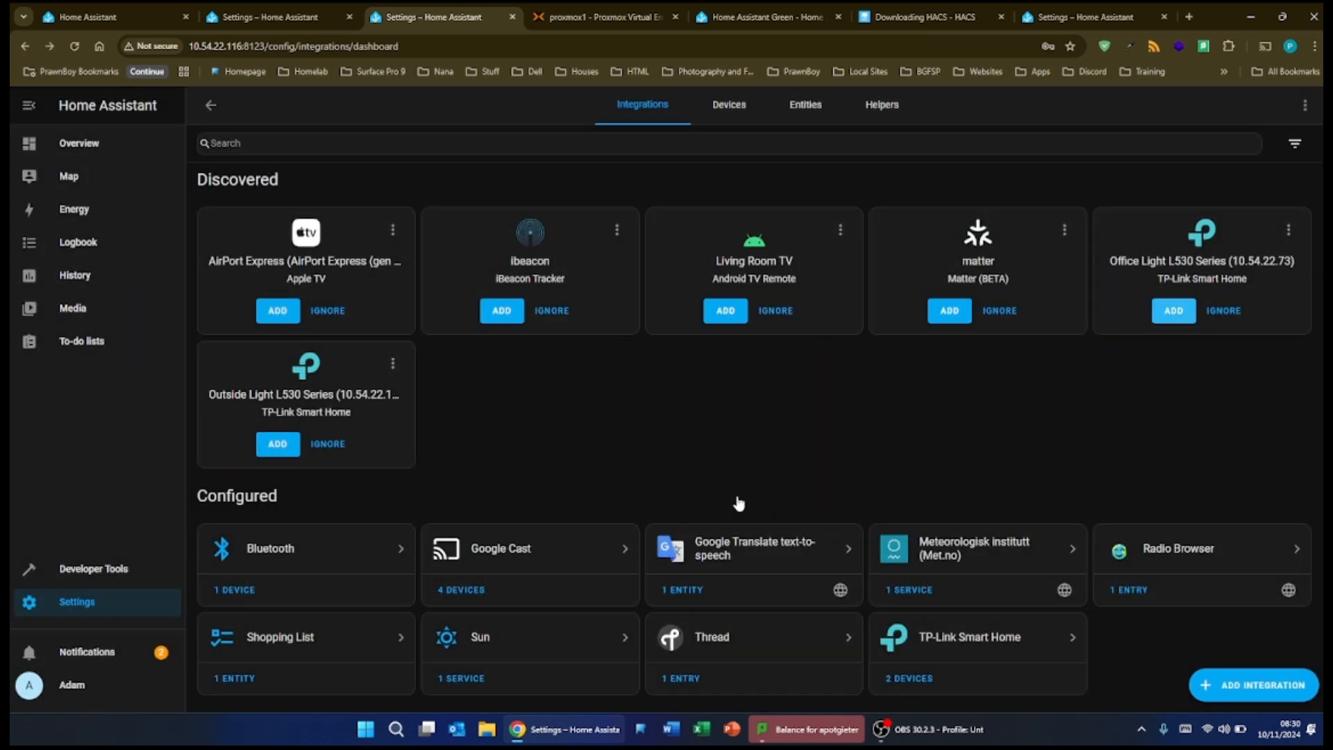
- Add the Outside Light L530 under a new Outside area with the mdi:grass icon
click(1181, 311)
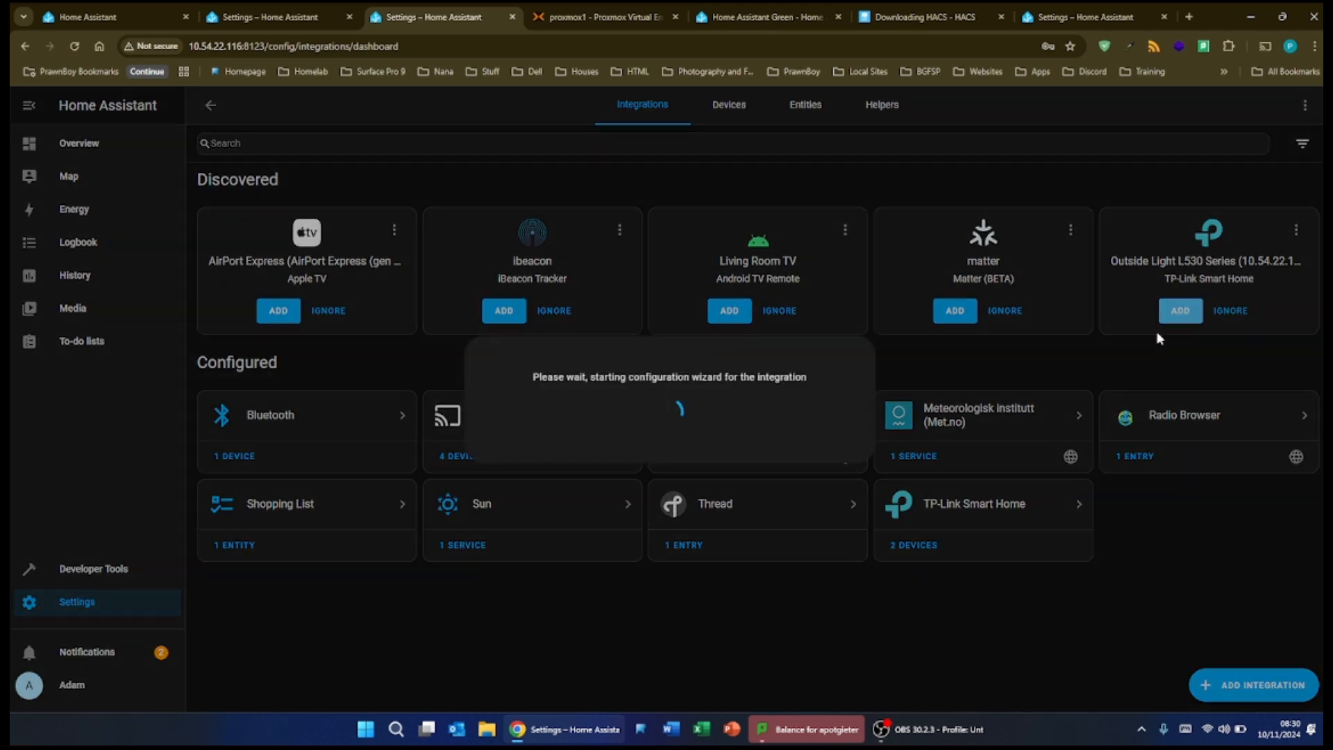
click(776, 440)
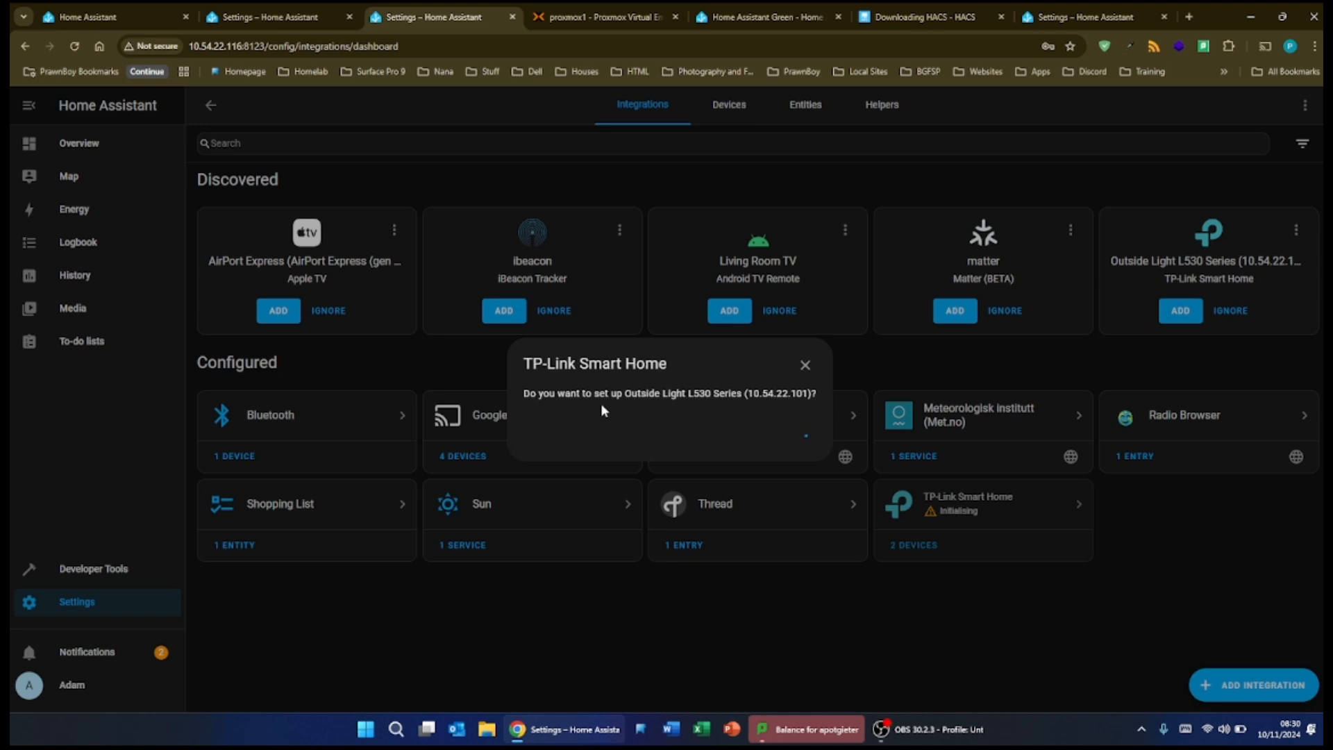
click(598, 457)
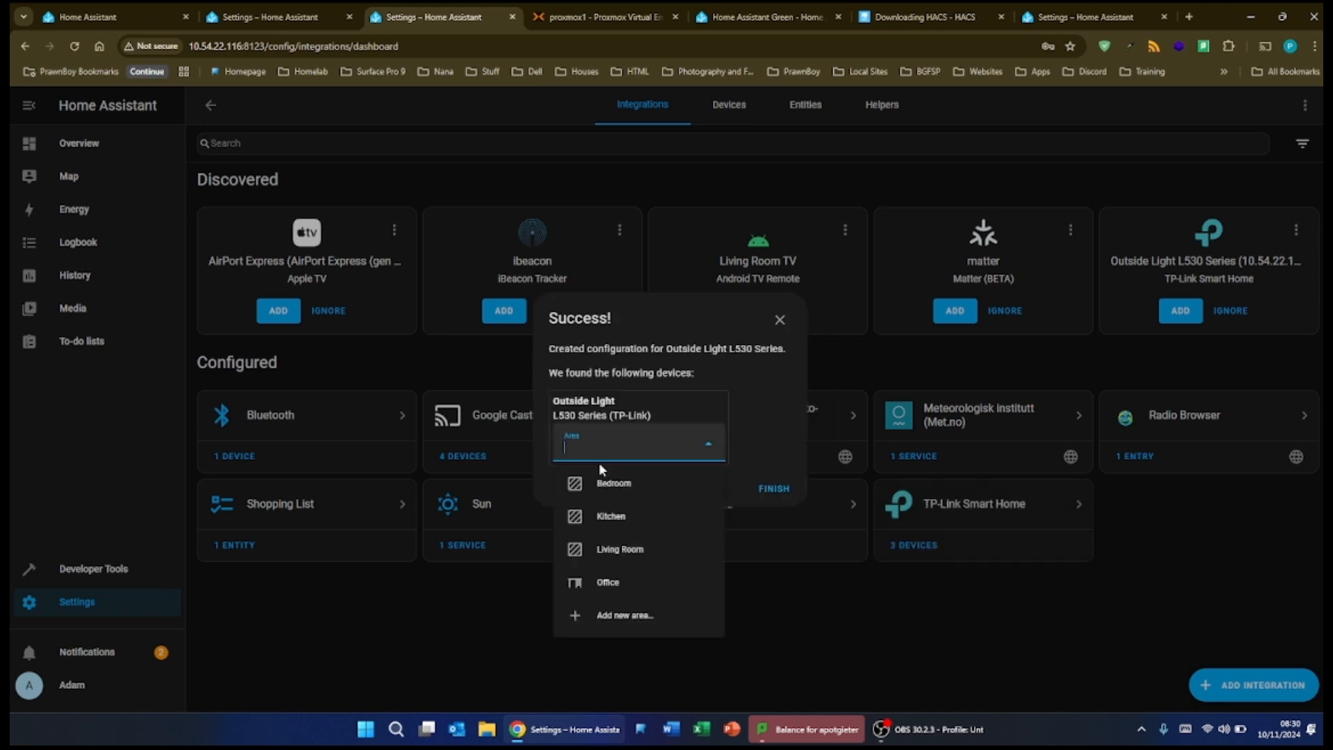
click(640, 618)
text(Outside)
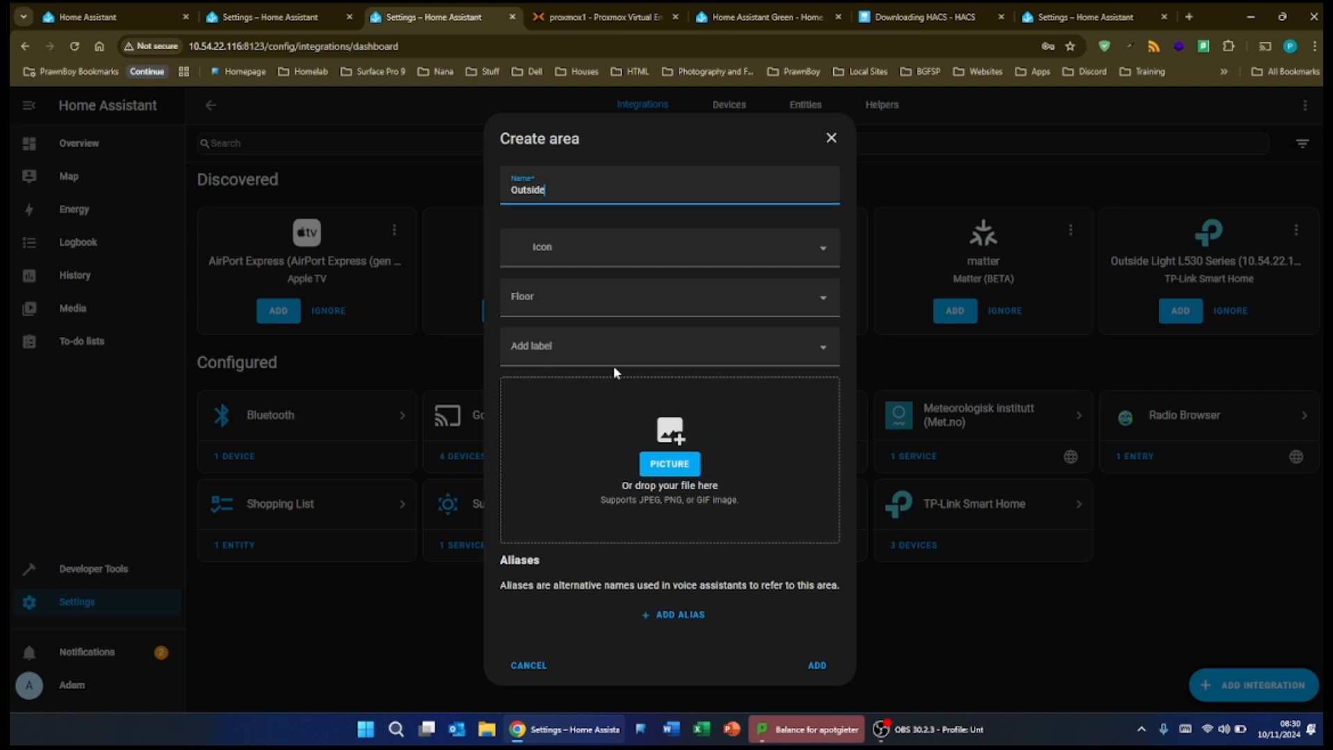
key(Tab)
text(gmdi)
key(ctrl+a)
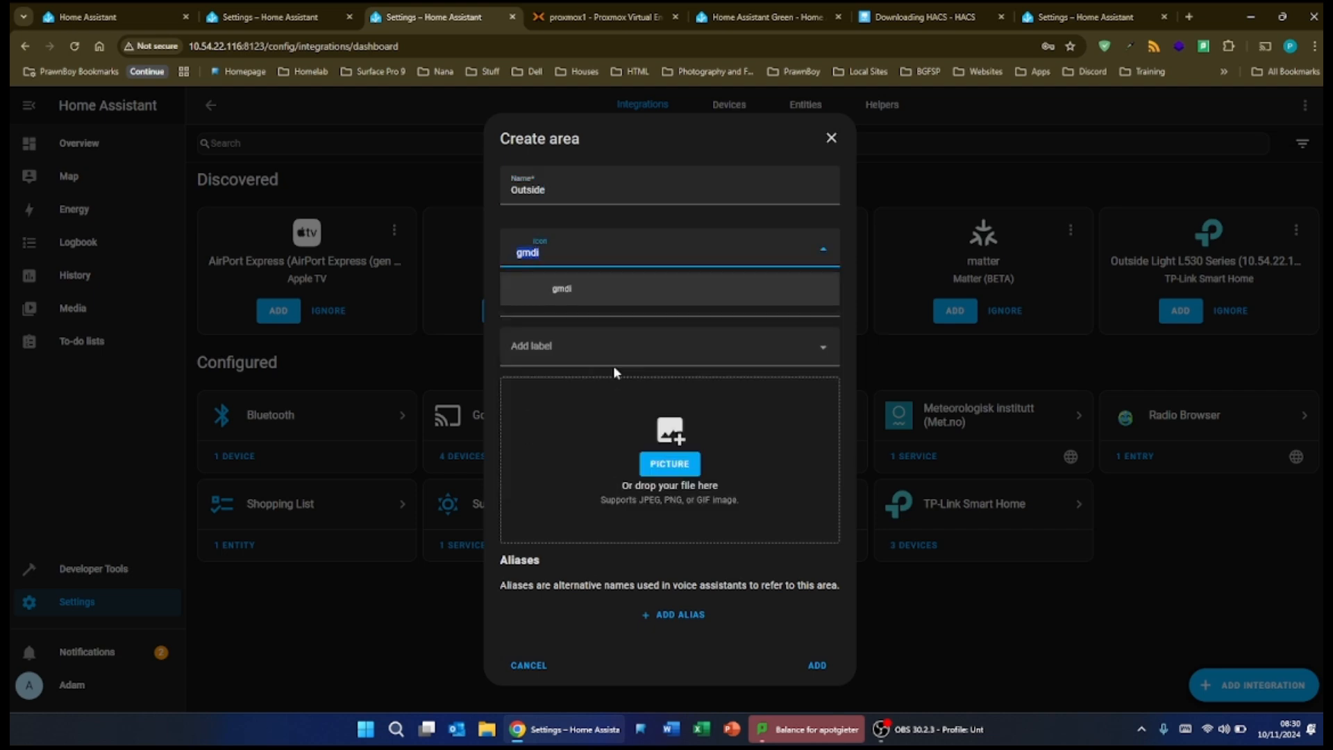
text(grass)
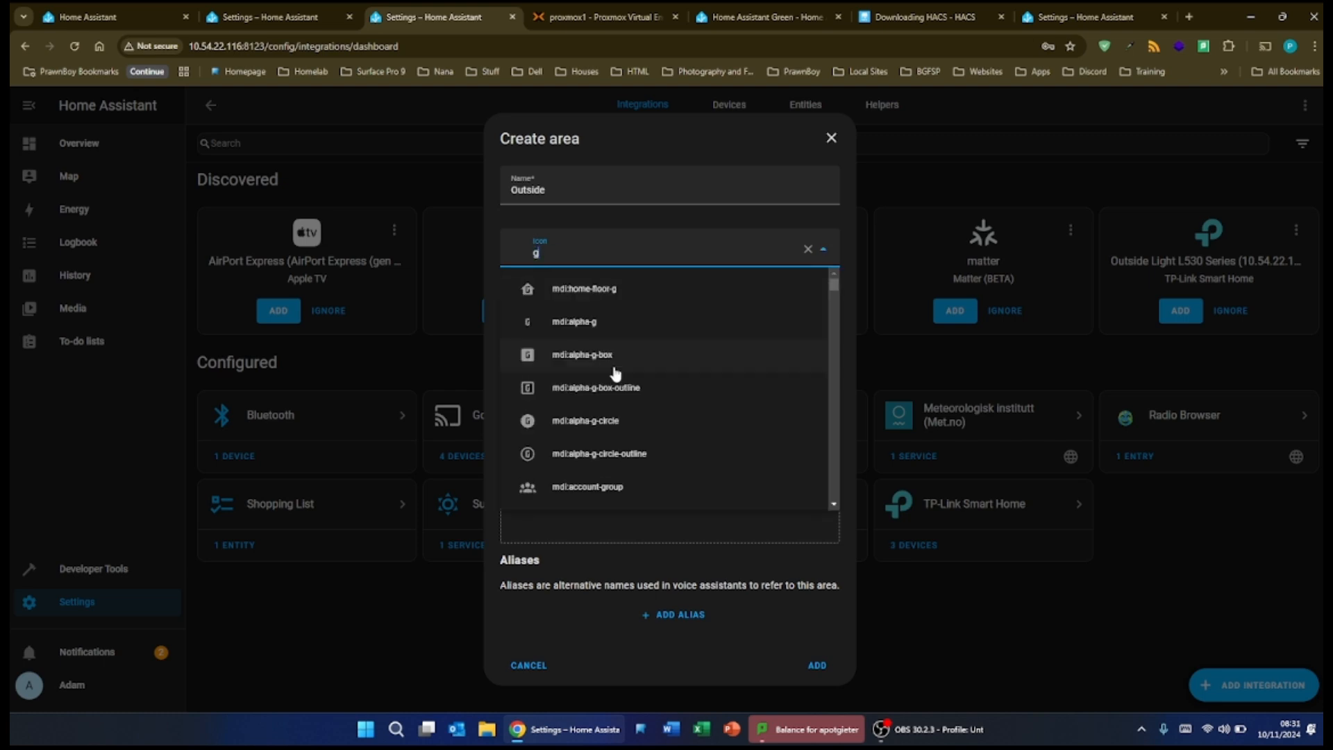
key(Down)
key(Return)
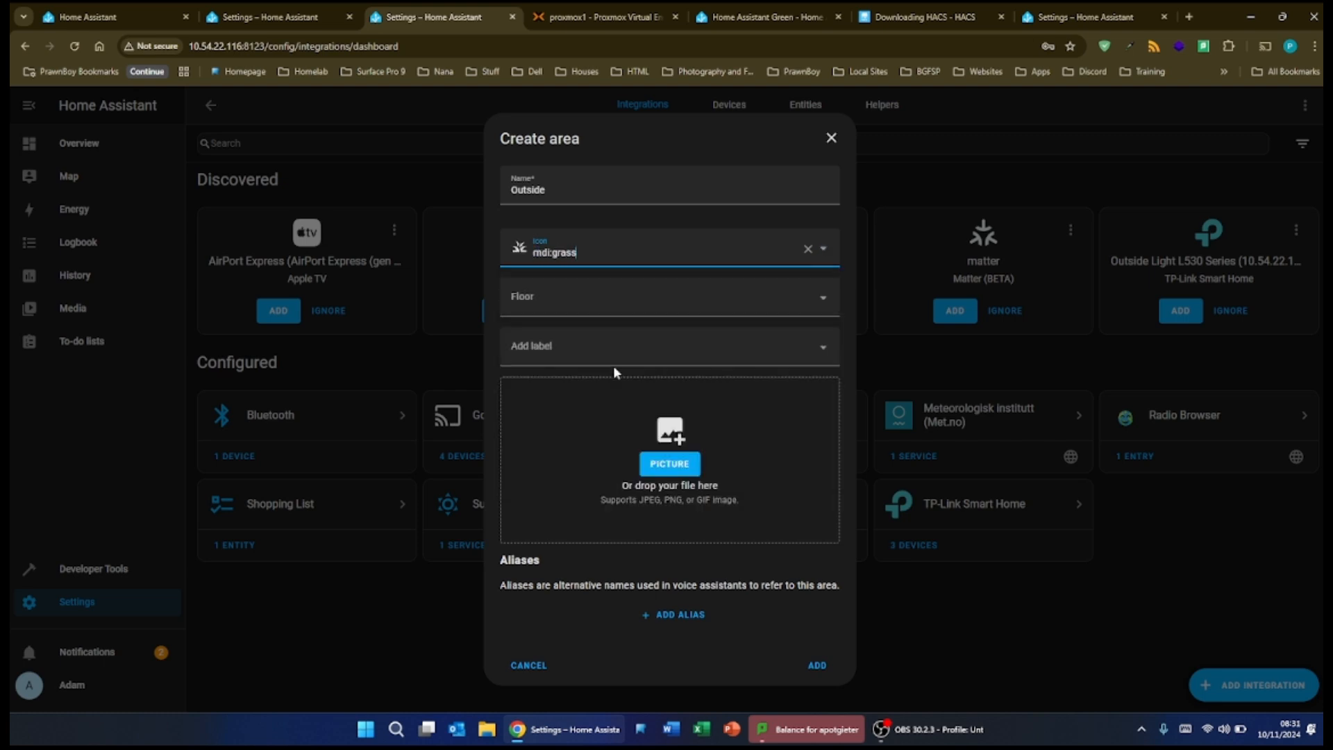
click(816, 665)
click(772, 485)
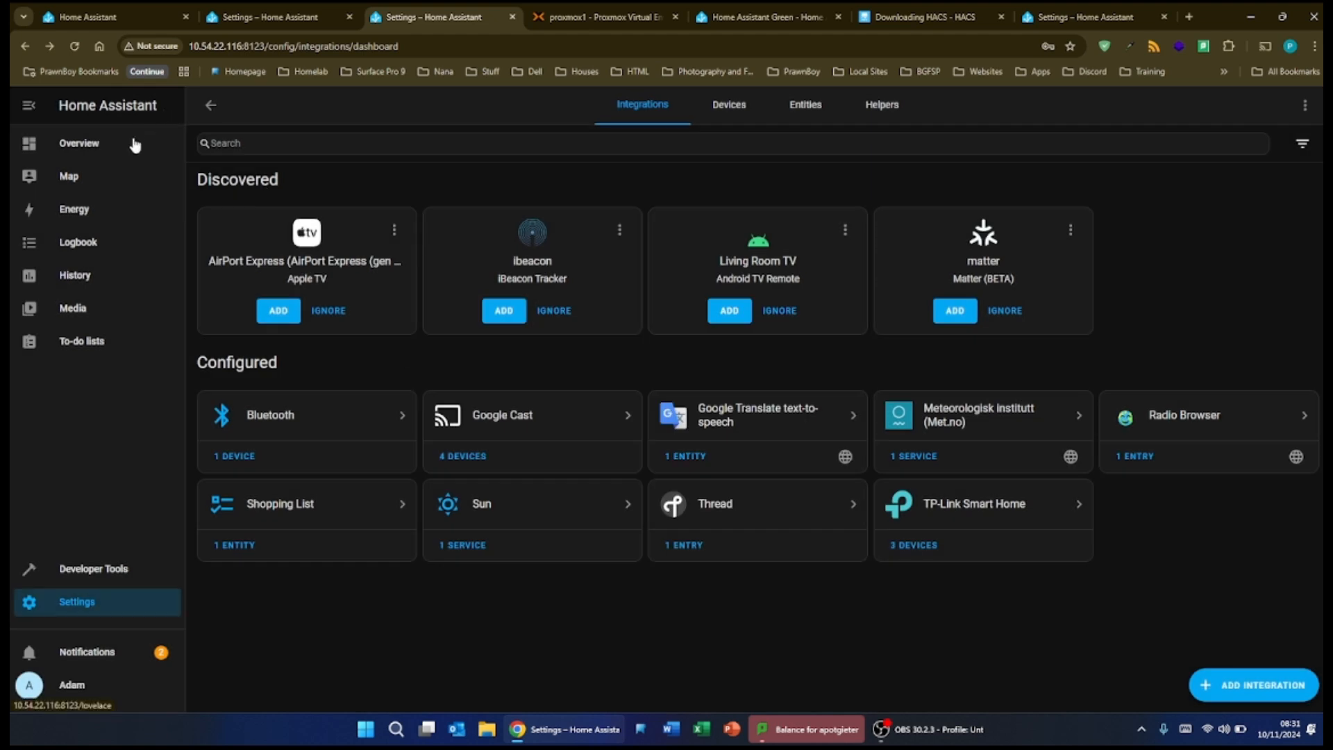
click(49, 139)
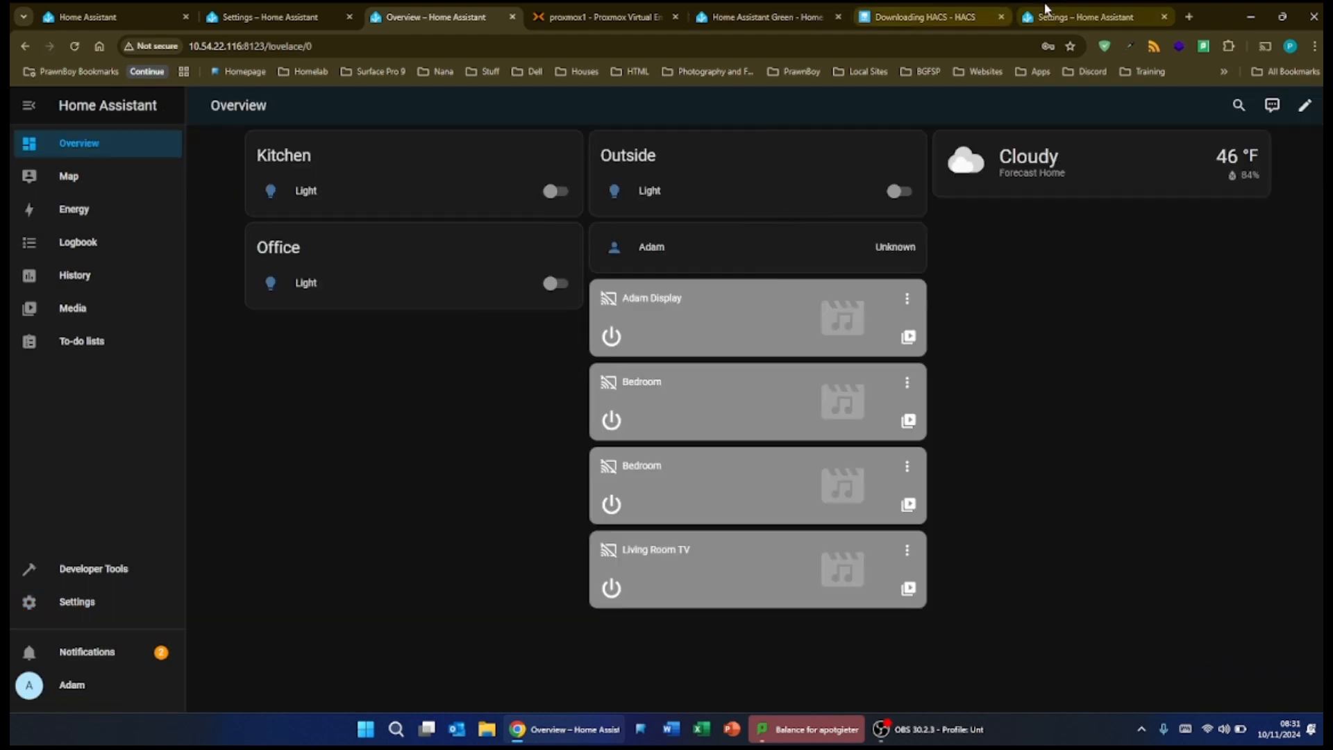
- On the other Home Assistant server, start adding the HACS integration via a 'hacs' search
click(1059, 16)
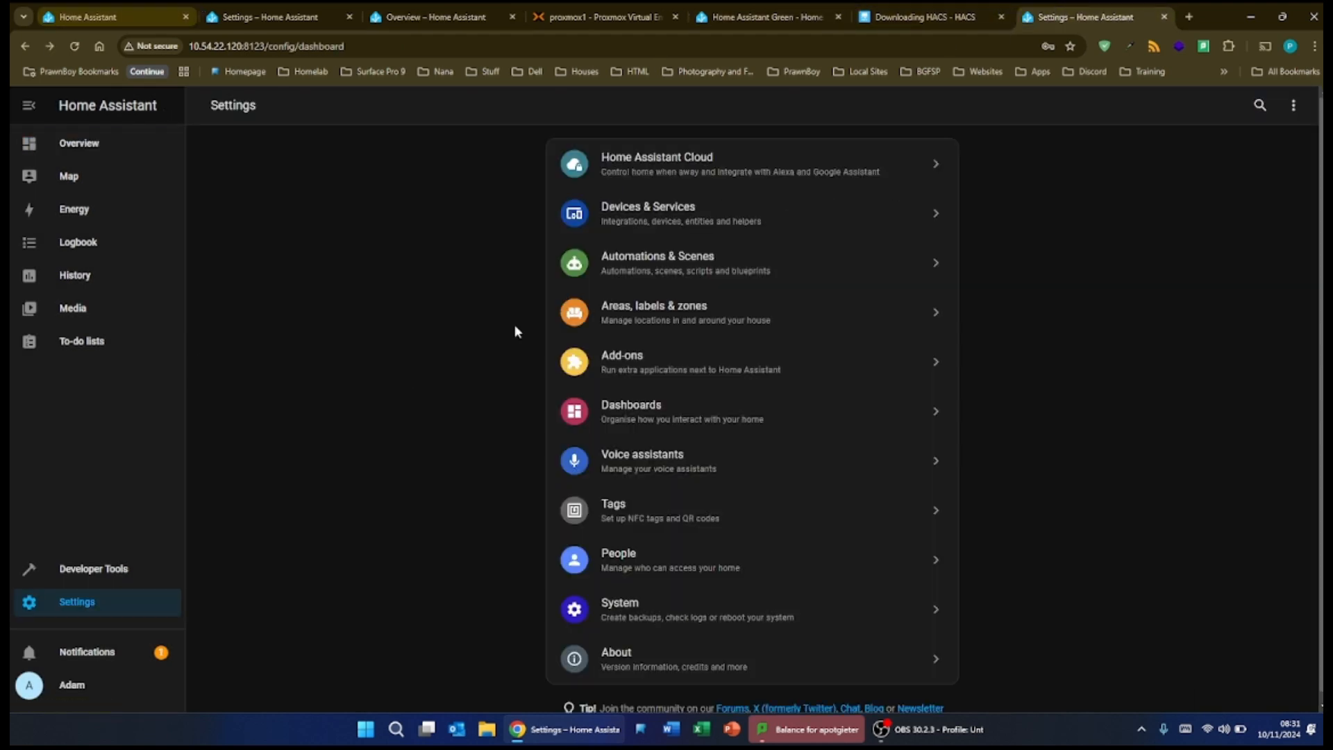
click(640, 229)
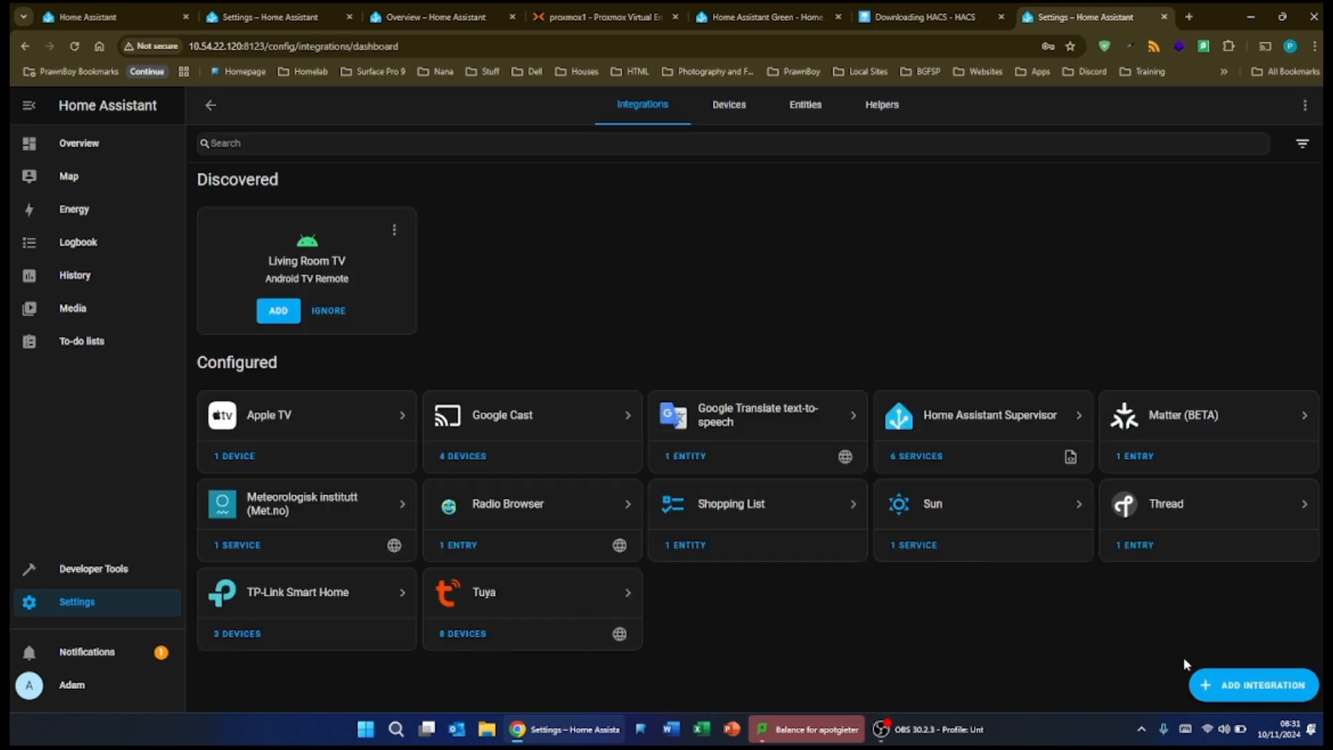
click(1243, 684)
text(hacs)
click(639, 313)
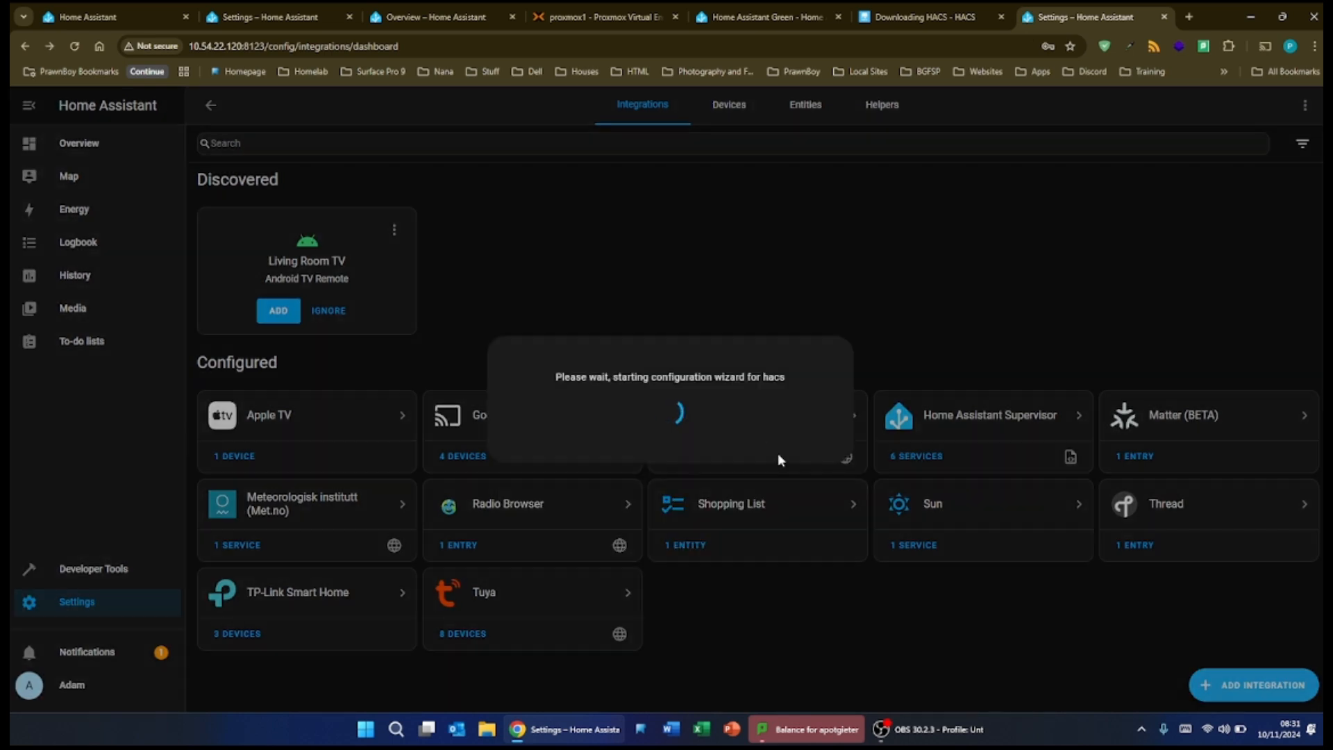
- Tick all four HACS acknowledgement checkboxes and submit them
click(586, 343)
click(568, 394)
click(559, 442)
click(549, 495)
click(859, 536)
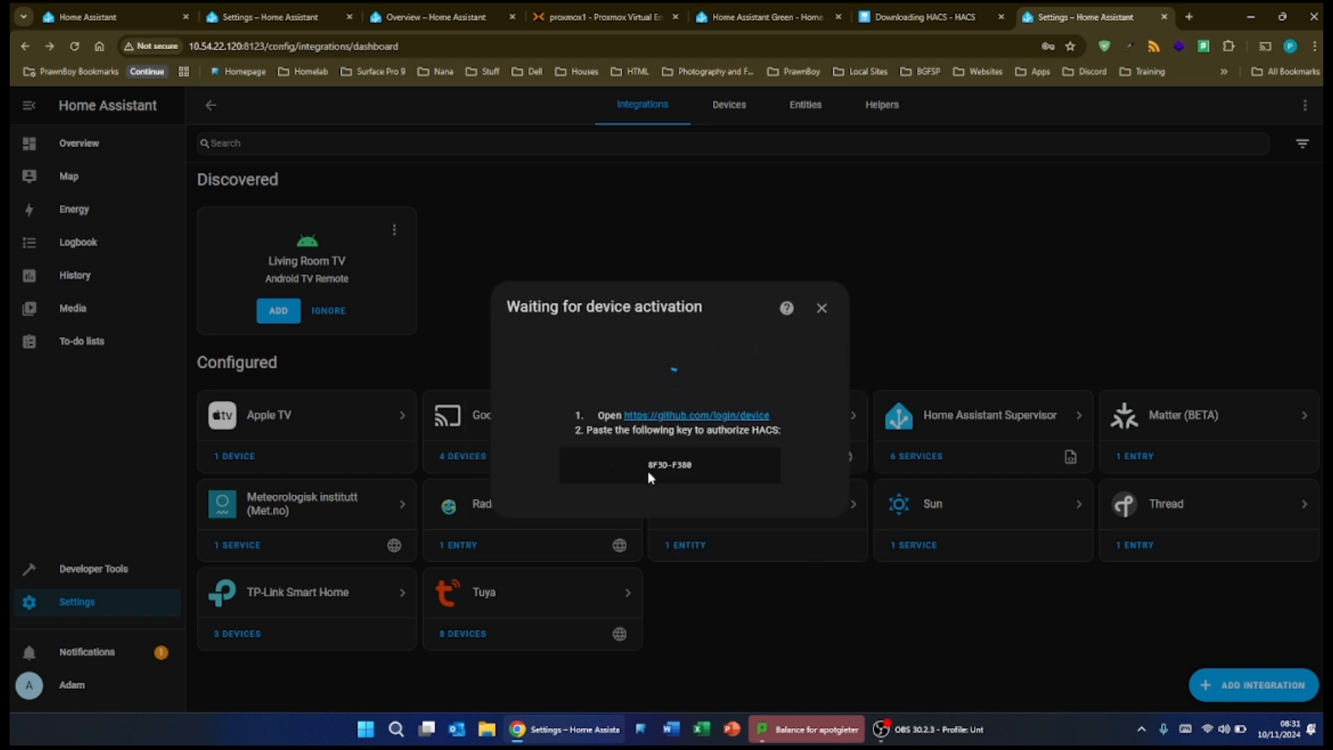
- Copy the activation key and enter it on GitHub's device login page
drag(699, 461, 625, 465)
key(ctrl+c)
click(665, 419)
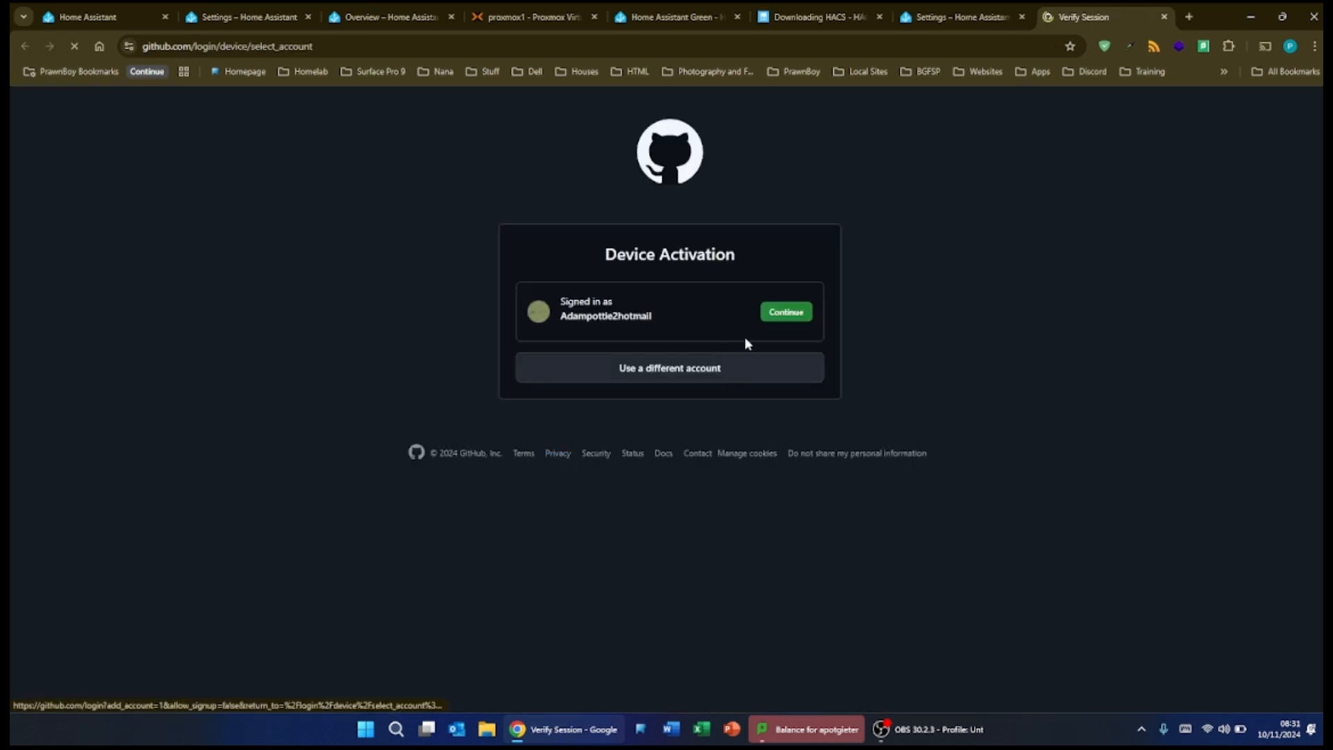
click(782, 318)
right_click(712, 401)
click(529, 374)
key(ctrl+v)
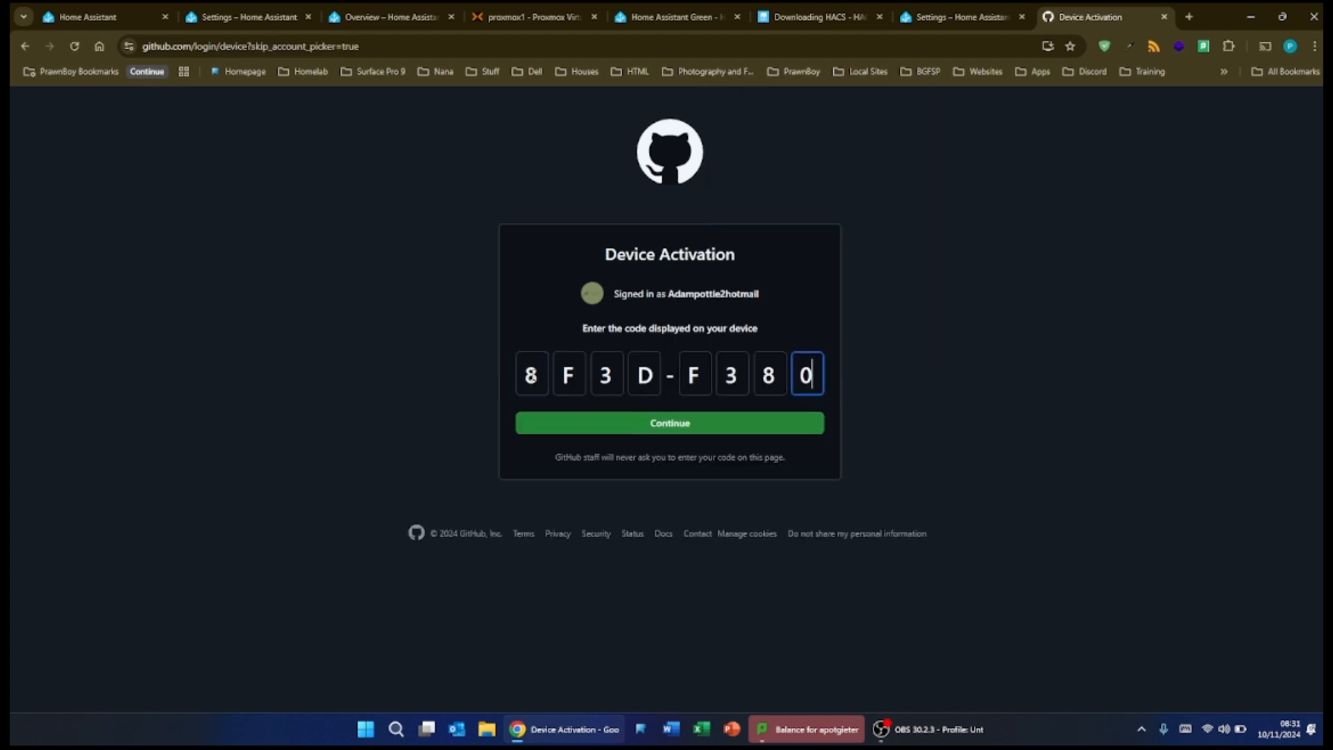
click(621, 425)
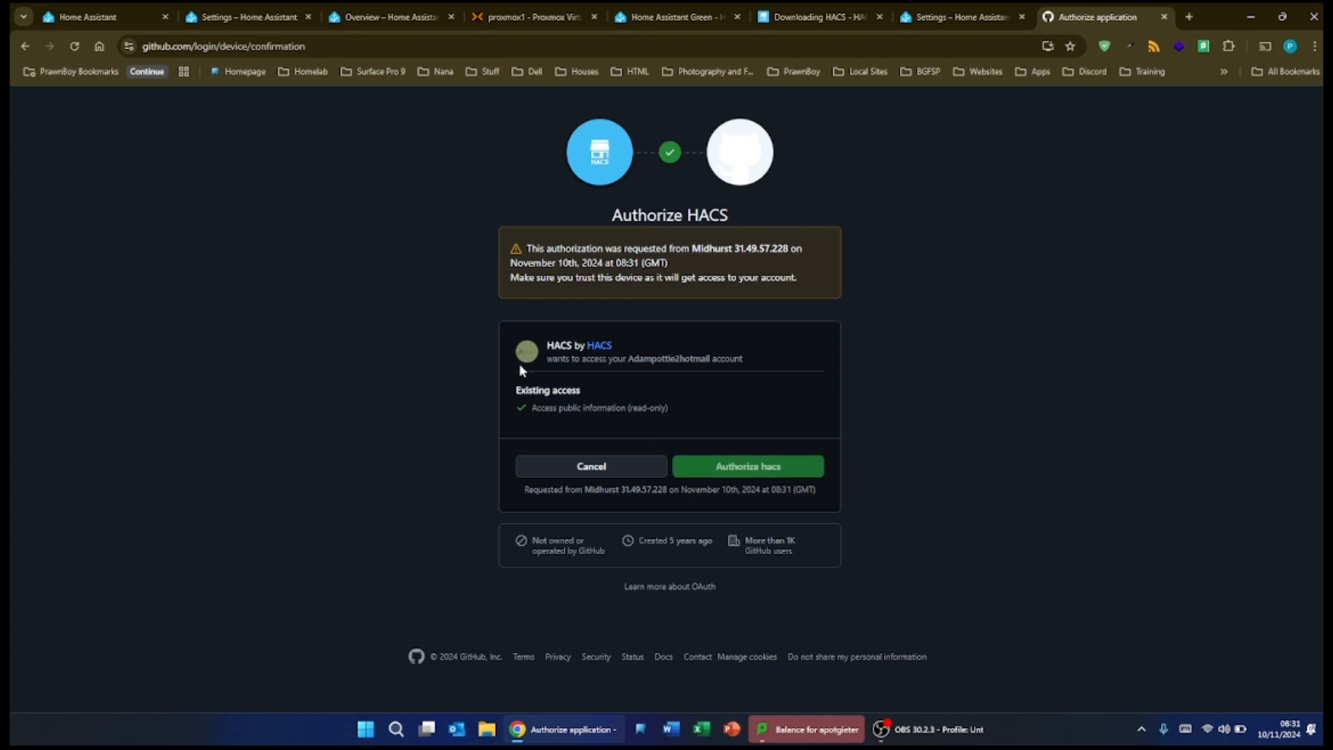
- Authorize hacs on GitHub and complete the waiting Home Assistant setup
click(747, 475)
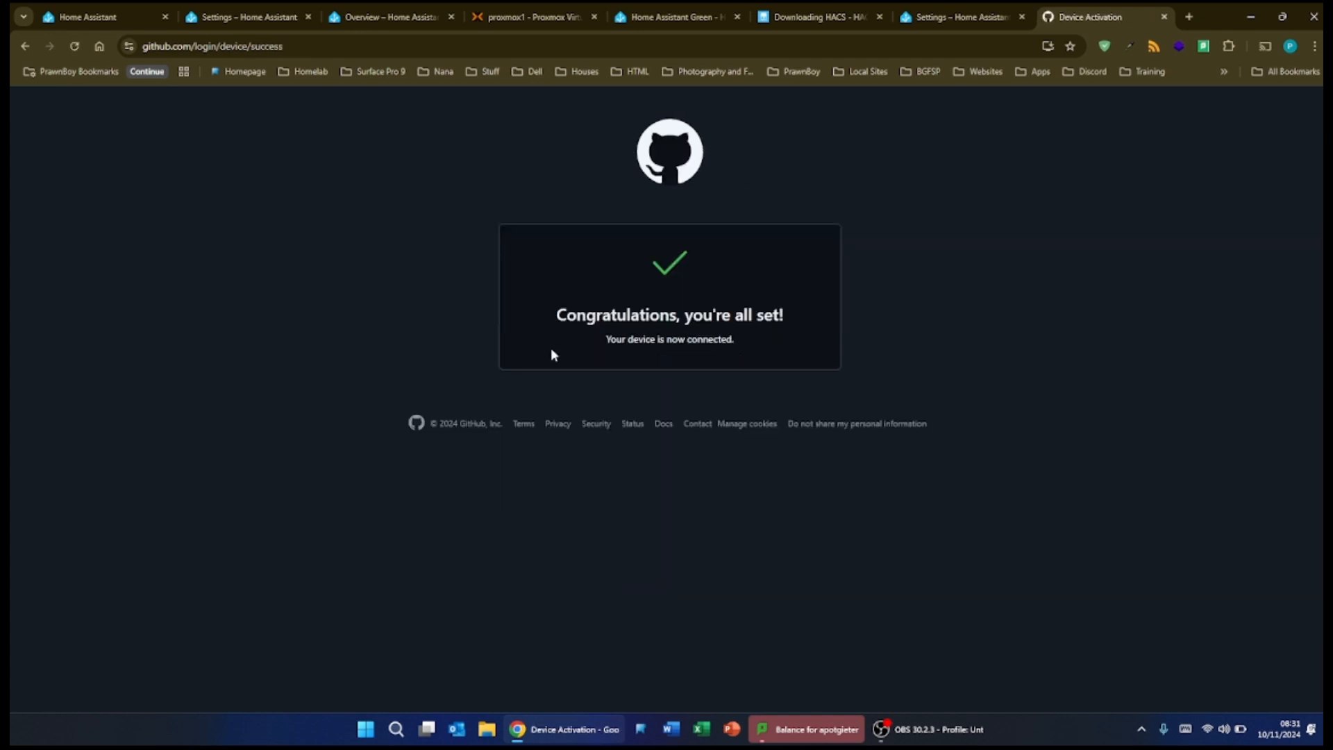
click(1015, 14)
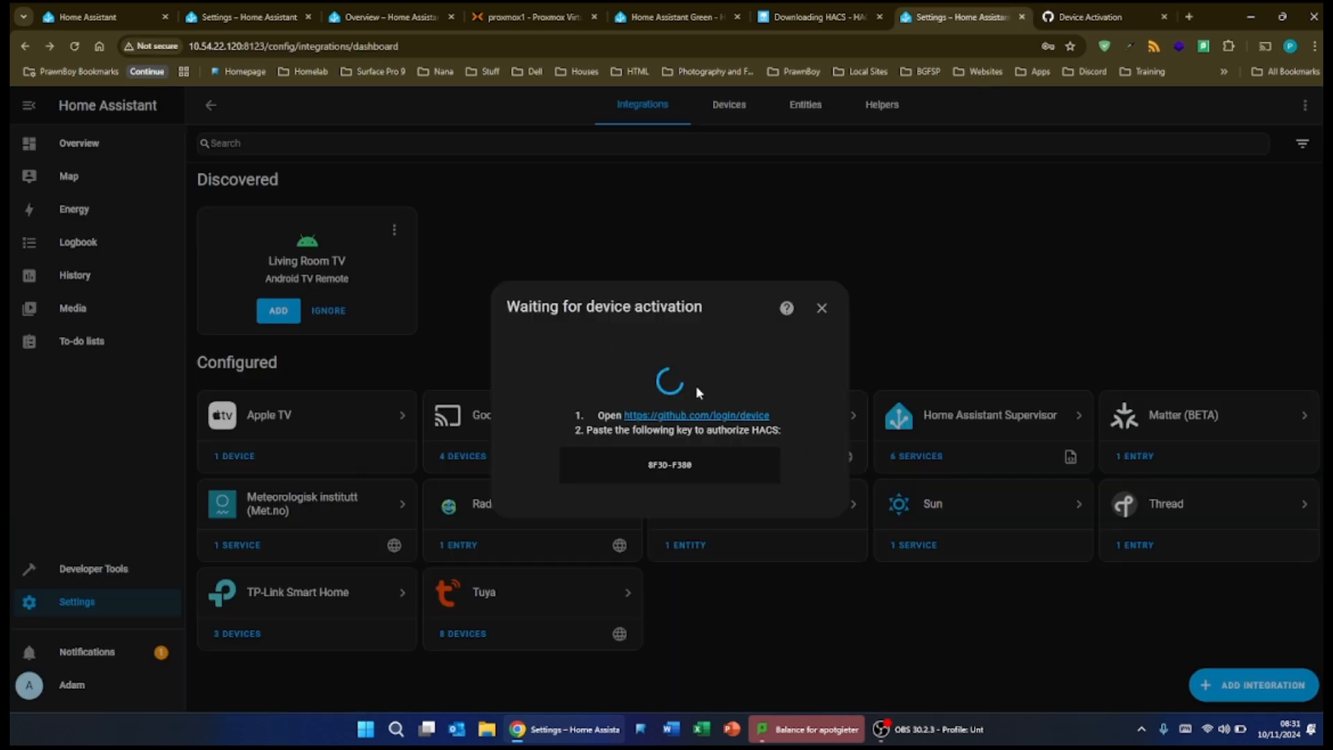
click(776, 441)
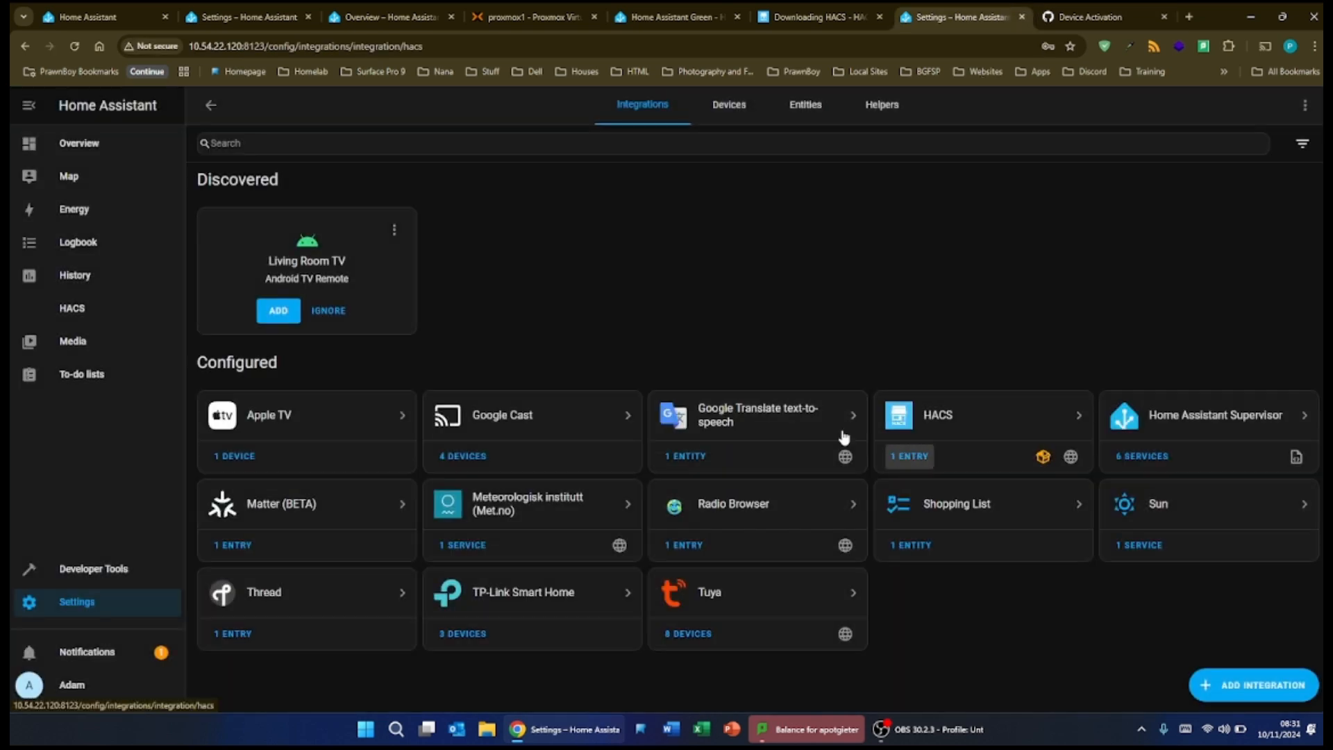
- Open the HACS integration entry and review its options without changes
click(909, 456)
click(1004, 221)
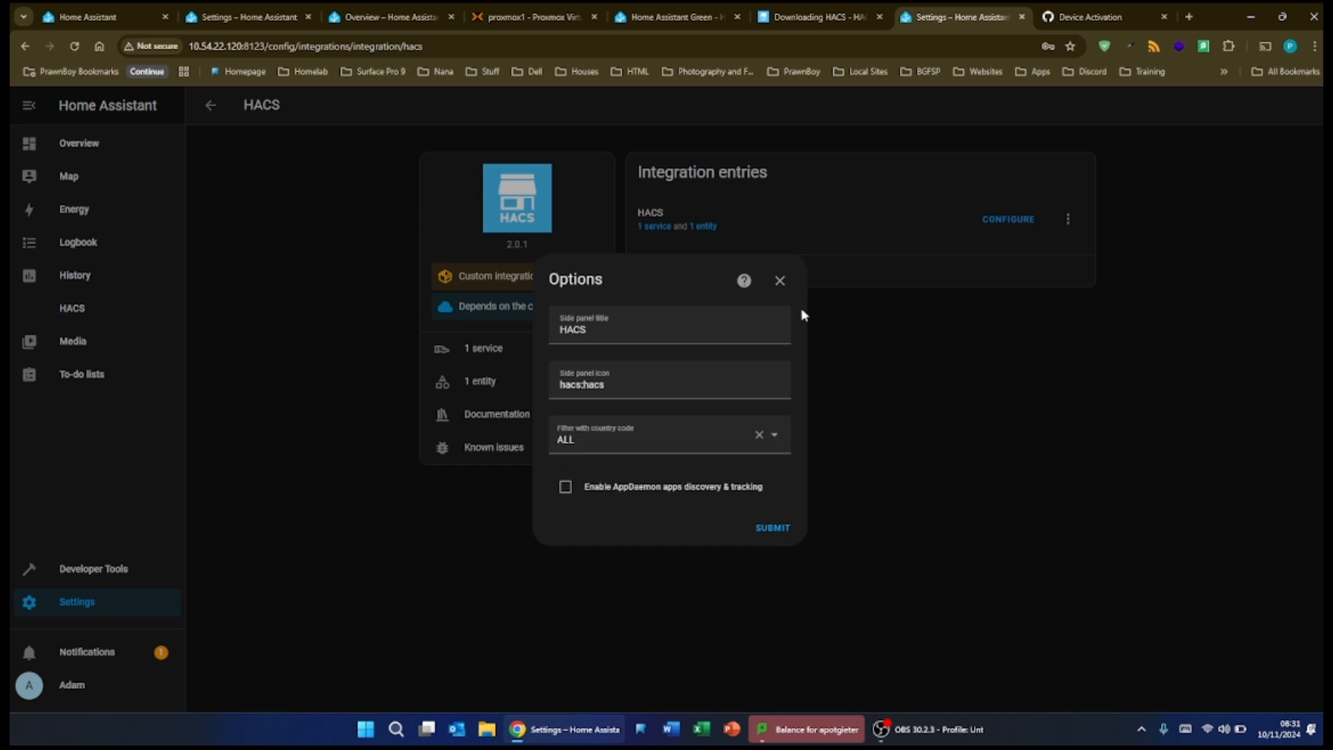
click(781, 281)
- Check the HACS update status, reload the page, and open the Community Store
click(661, 226)
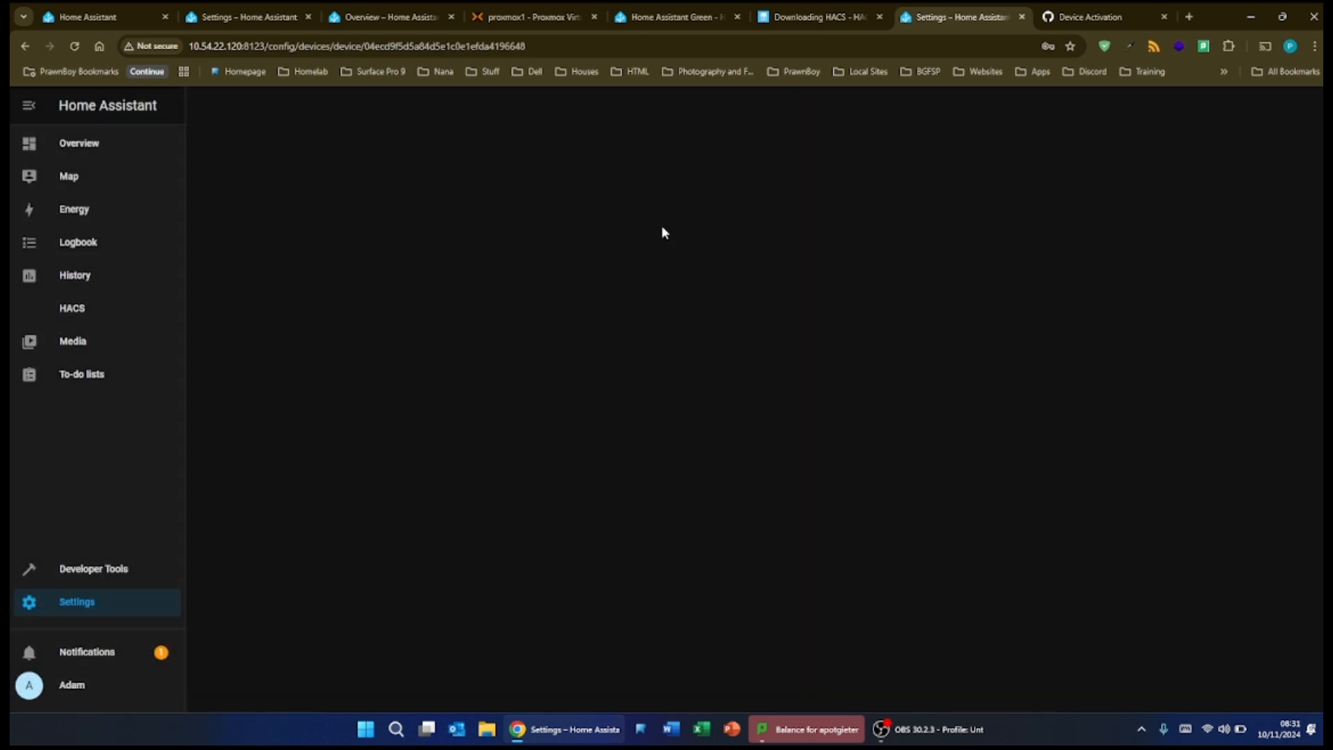
click(743, 251)
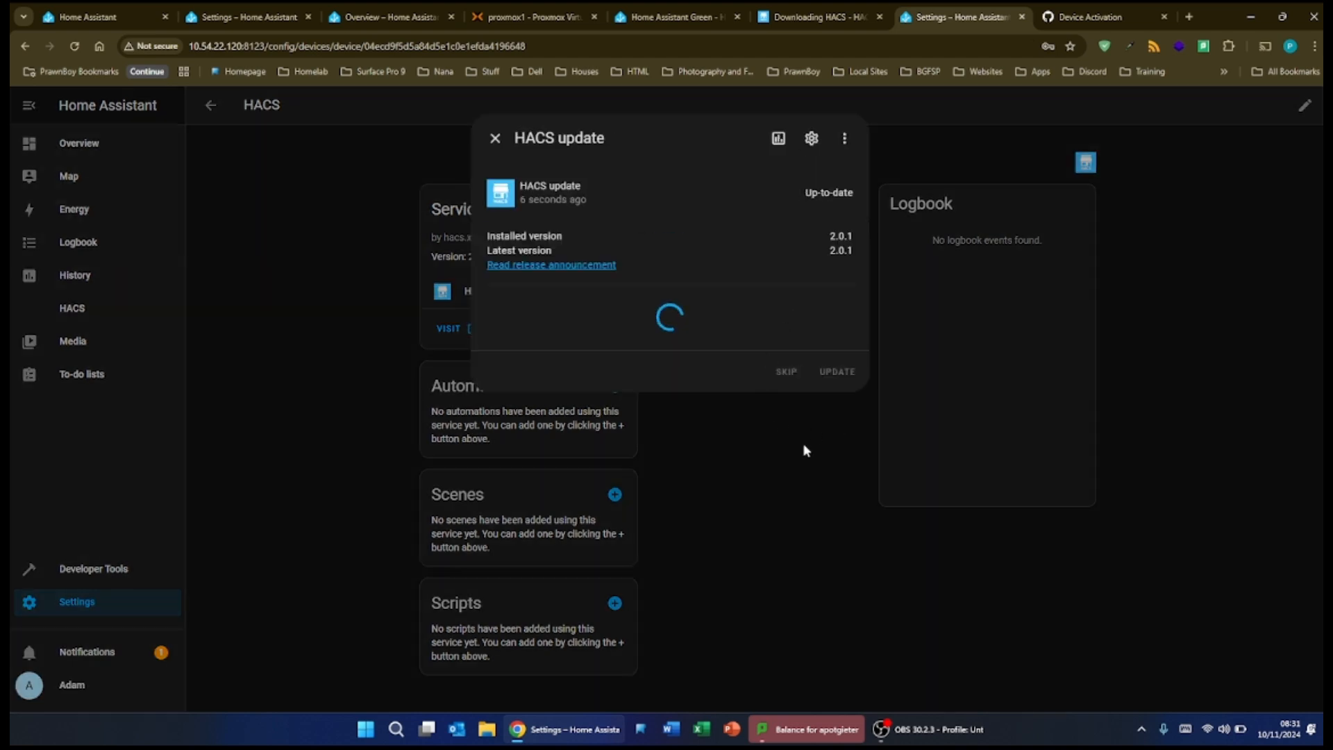
click(794, 469)
key(F5)
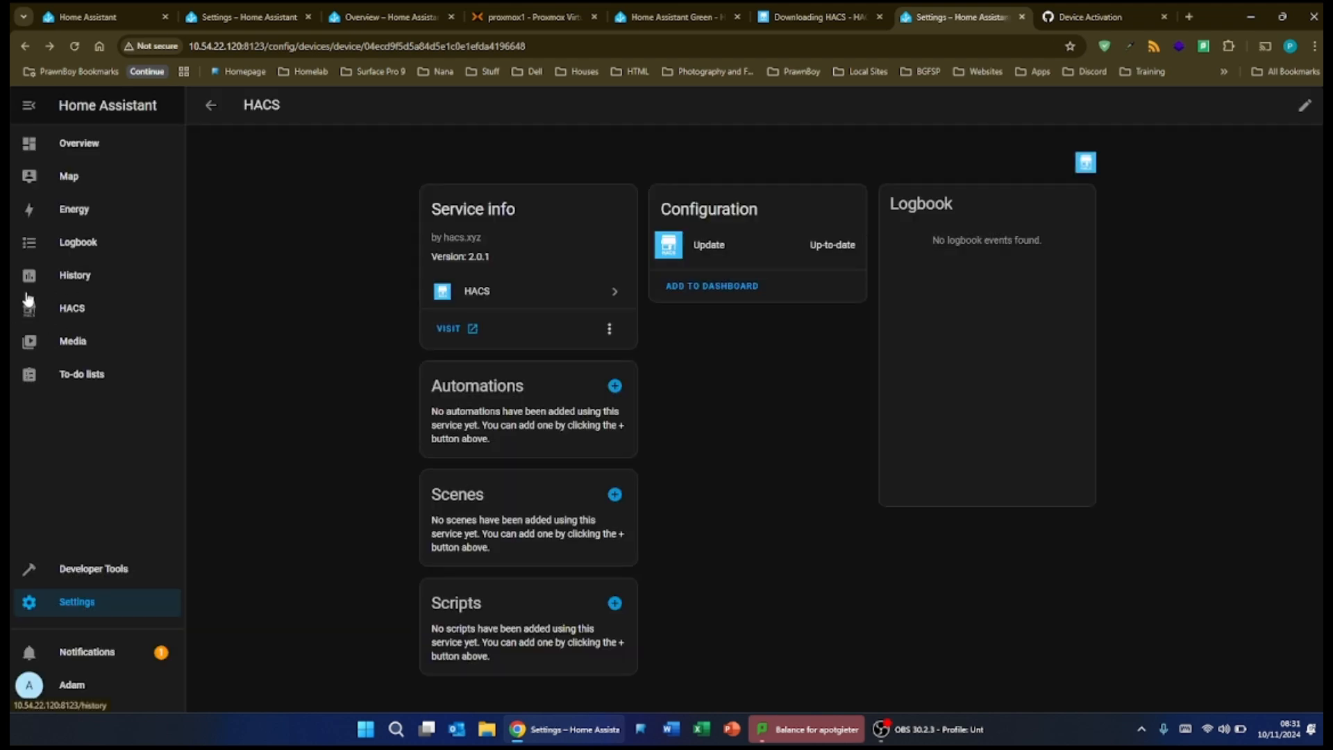
click(29, 305)
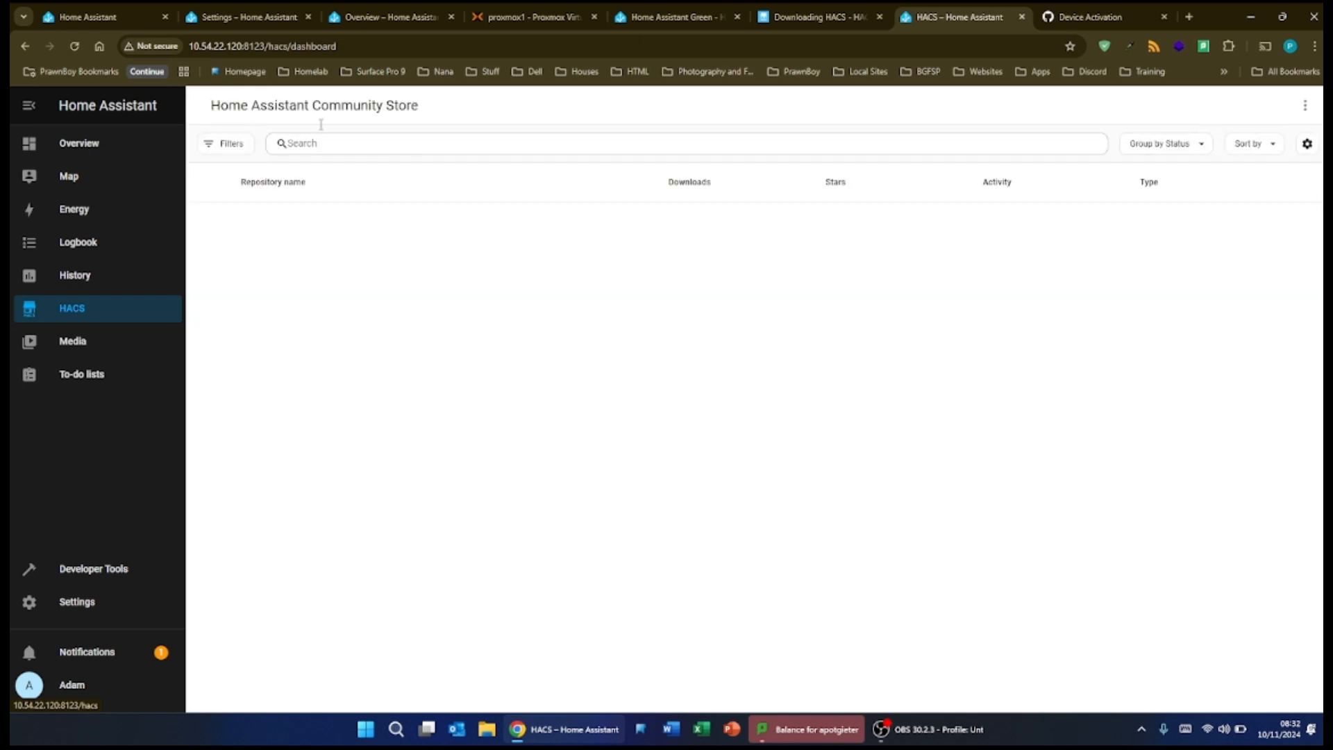
- Download Alexa Media Player v4.13.7 through HACS and go back to the repository list
click(1302, 106)
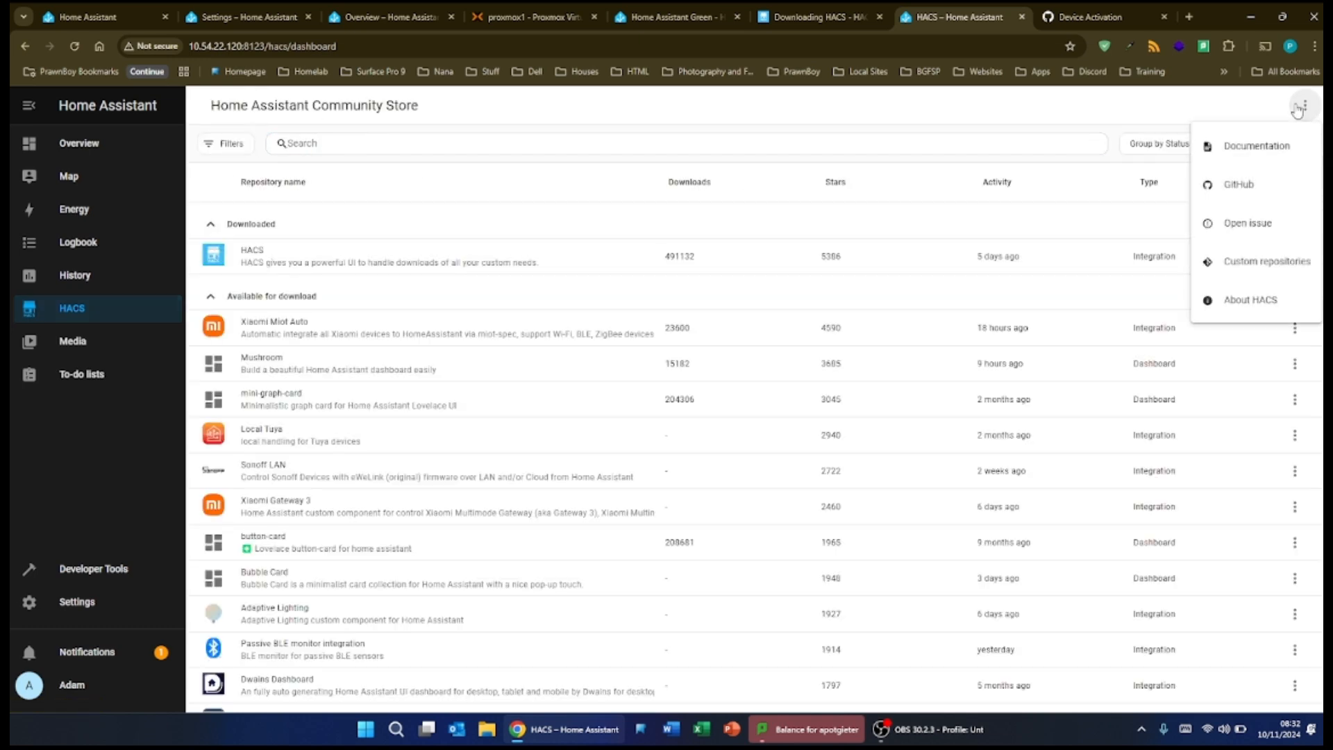
click(1303, 107)
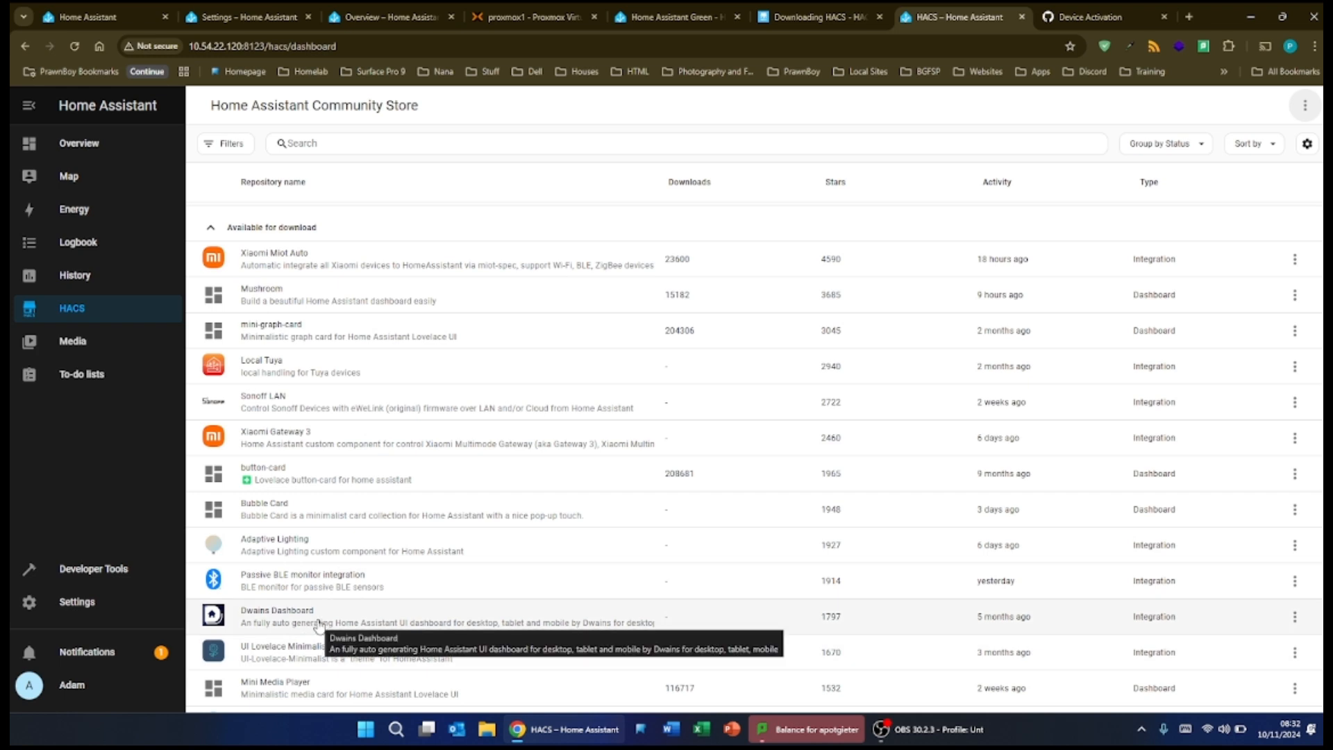
scroll(309, 622, down, 1)
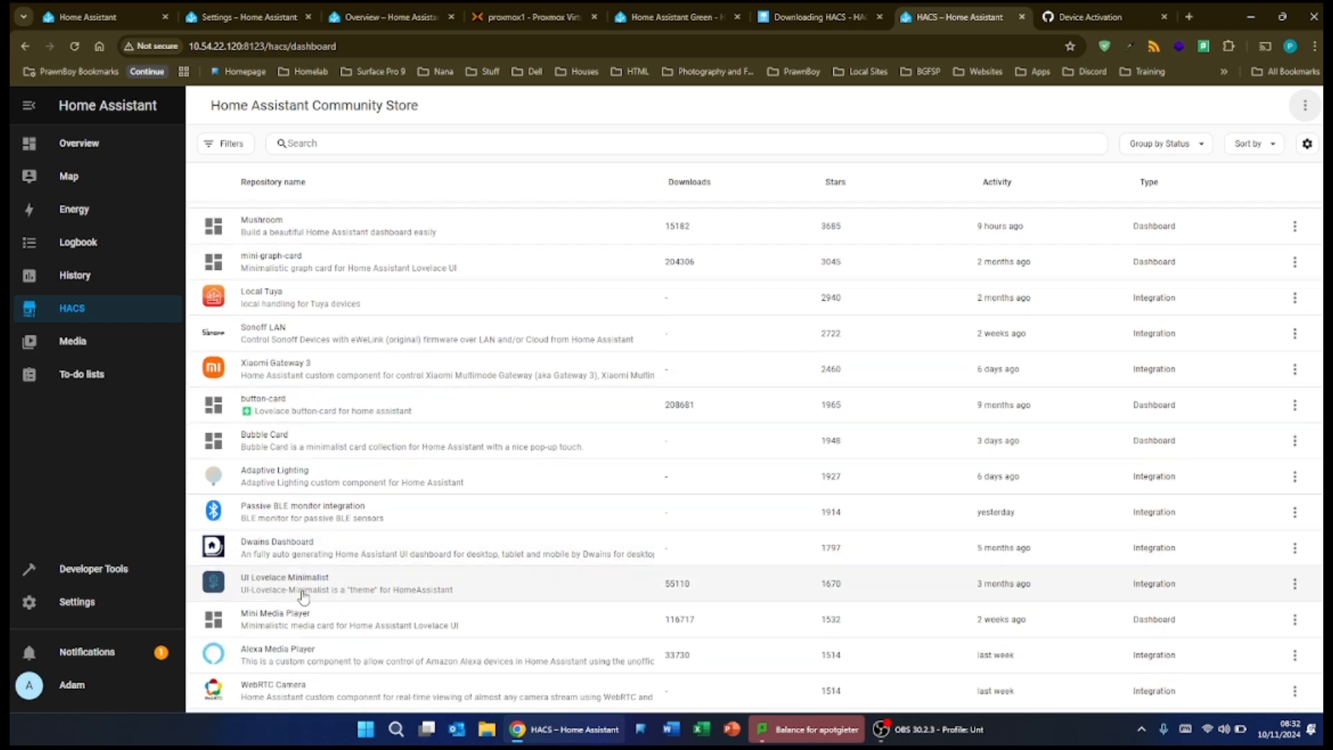
click(301, 664)
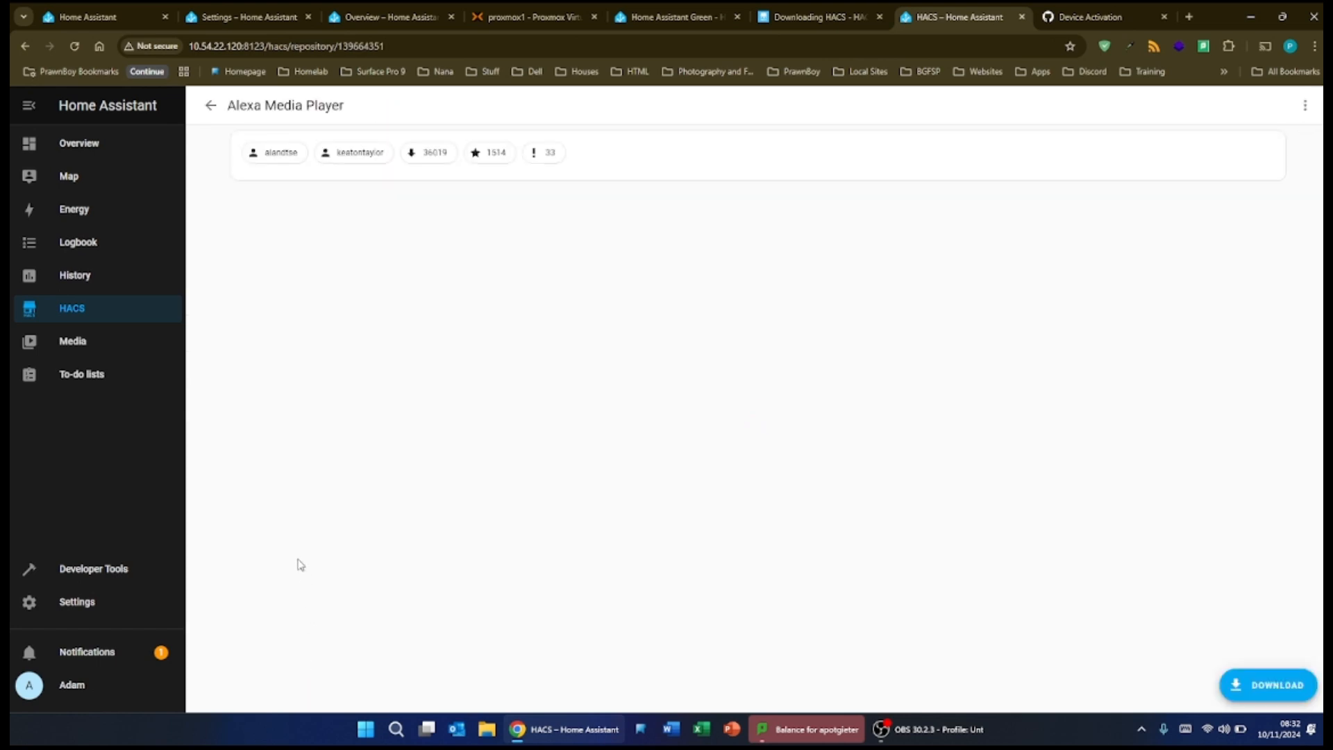
click(1227, 688)
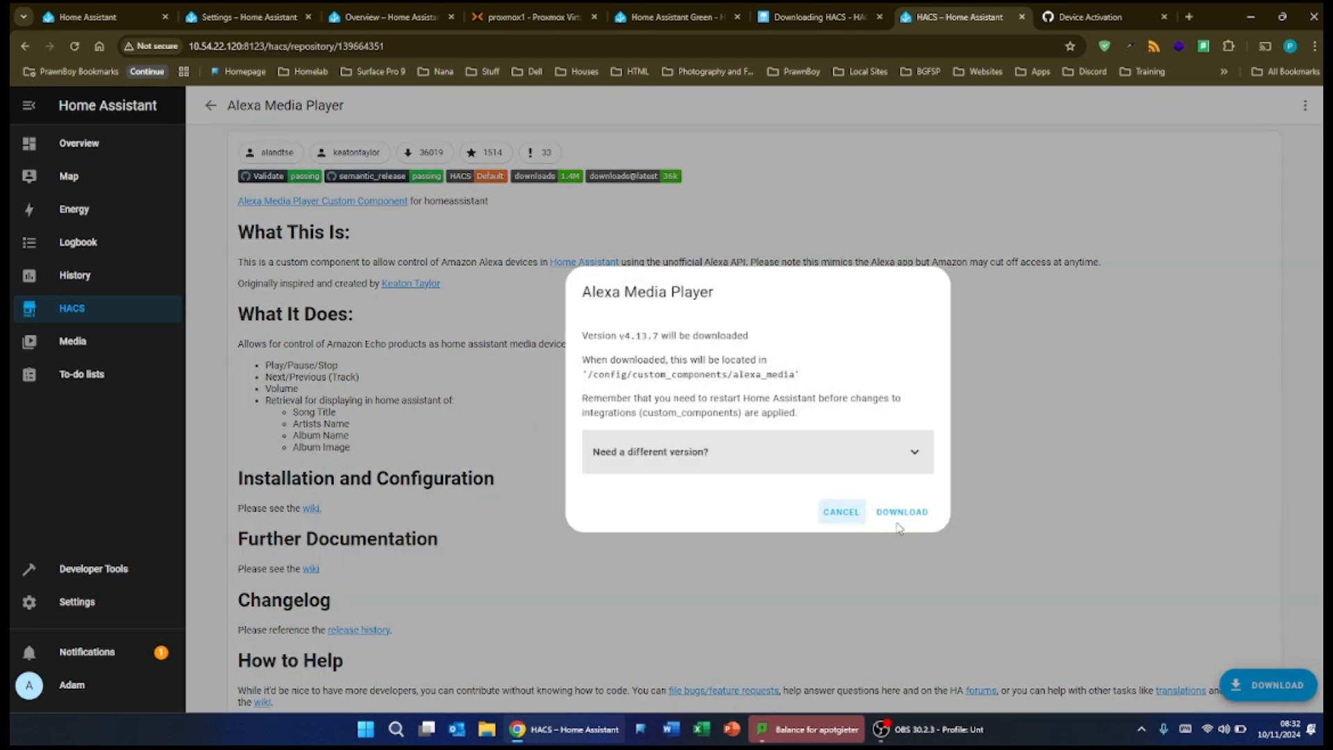
click(926, 516)
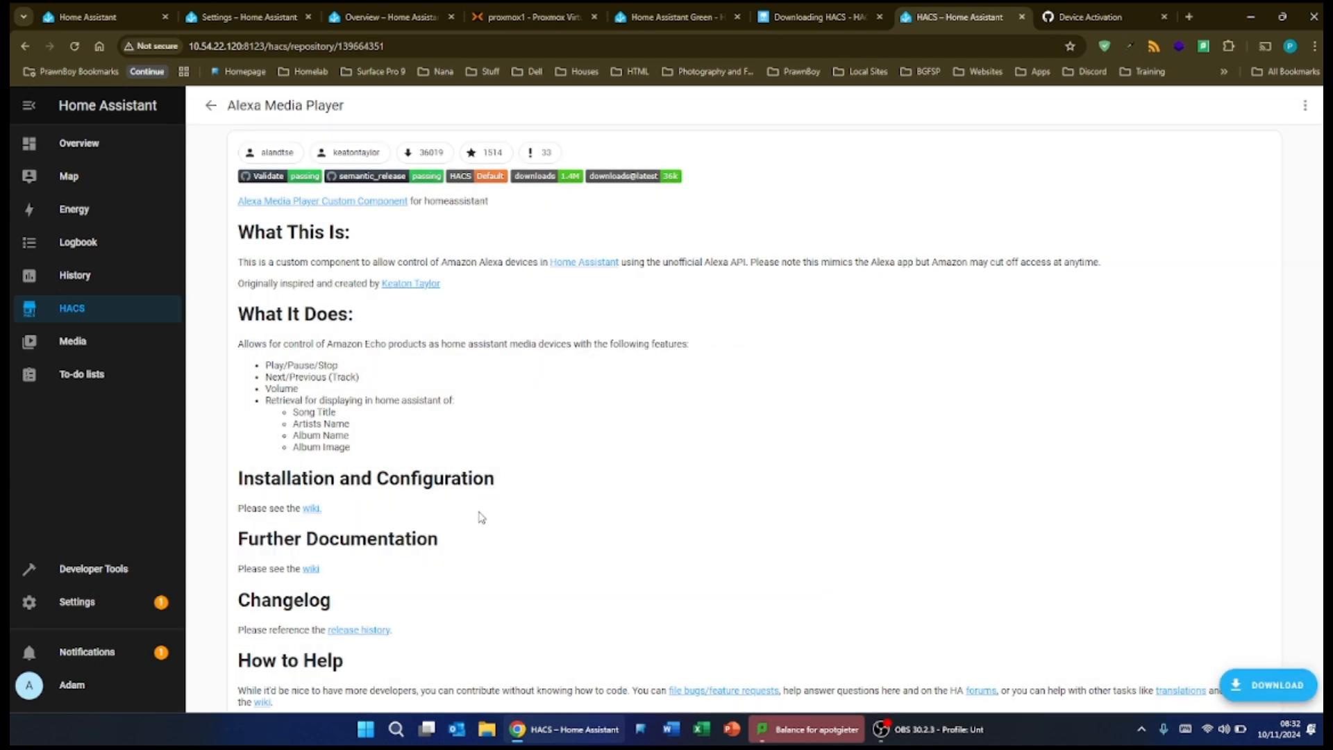
click(212, 107)
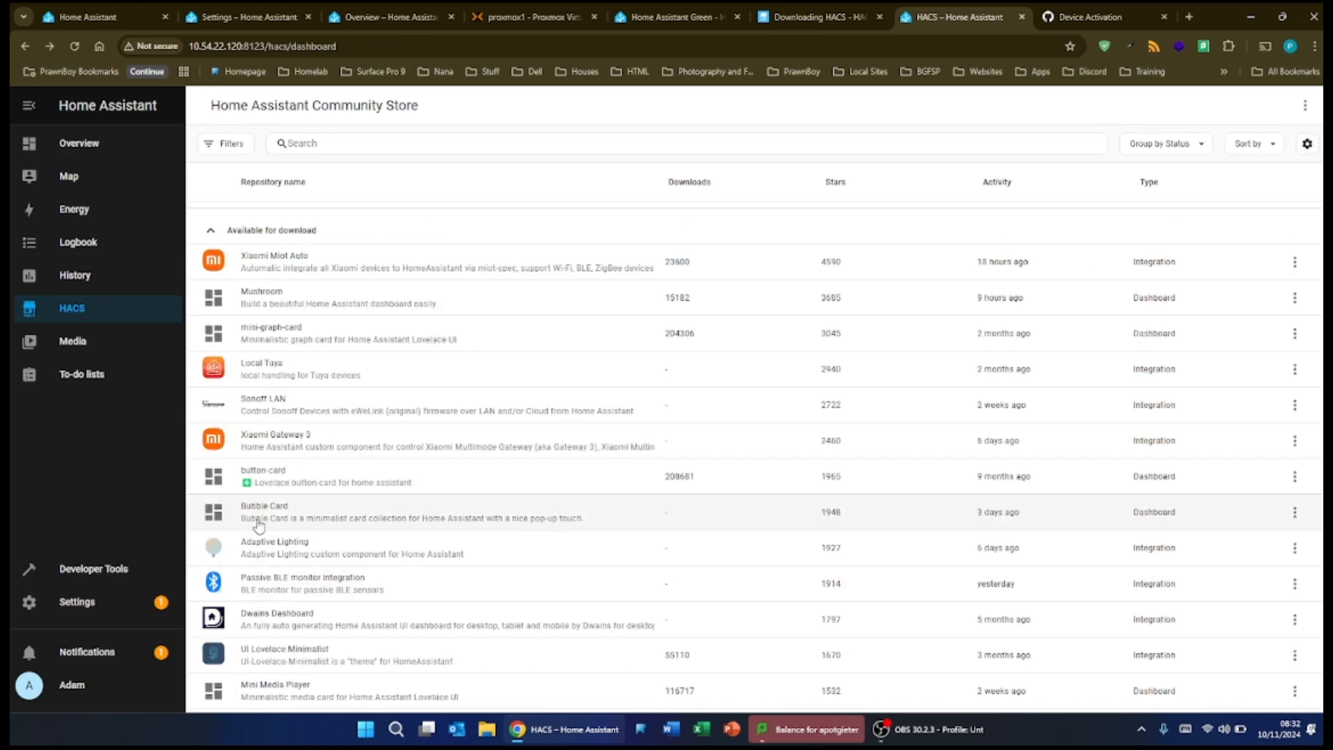
- Download Mini Media Player v1.16.9, reload the browser, and return to the store list
scroll(262, 583, down, 1)
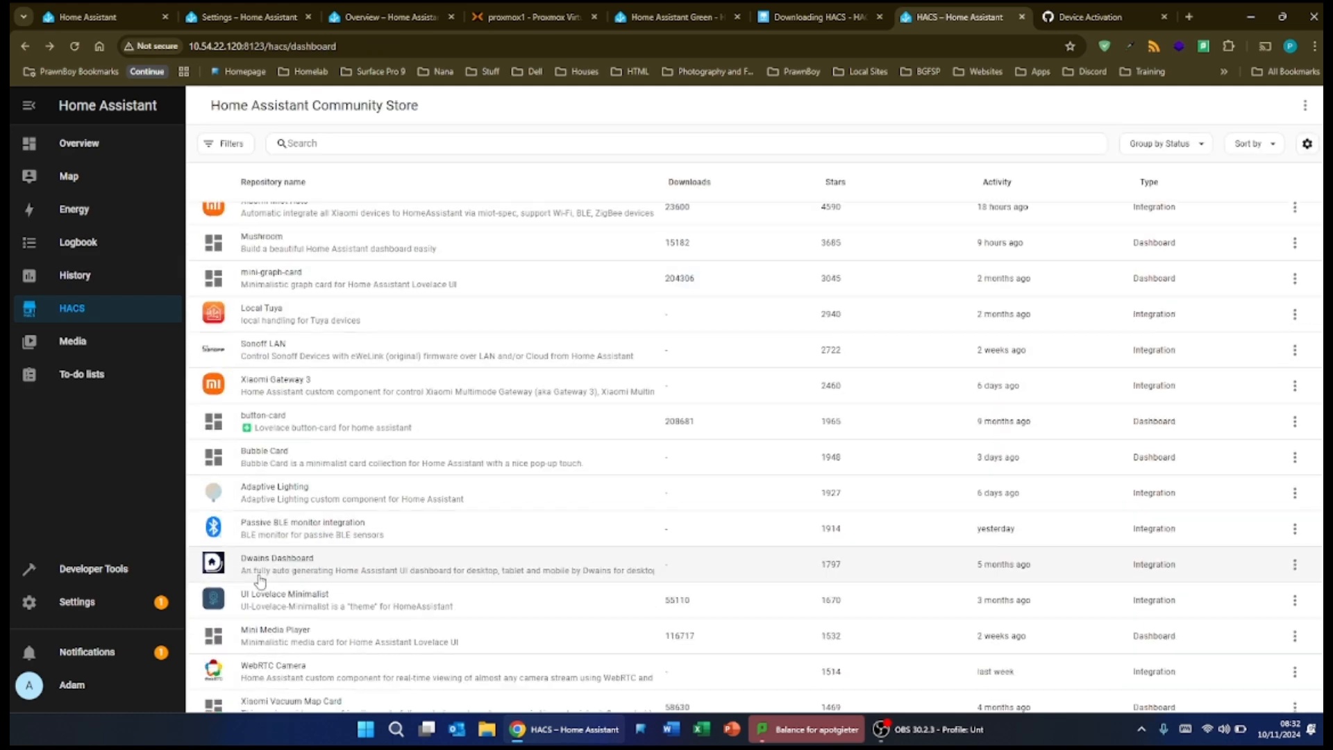
scroll(260, 575, down, 1)
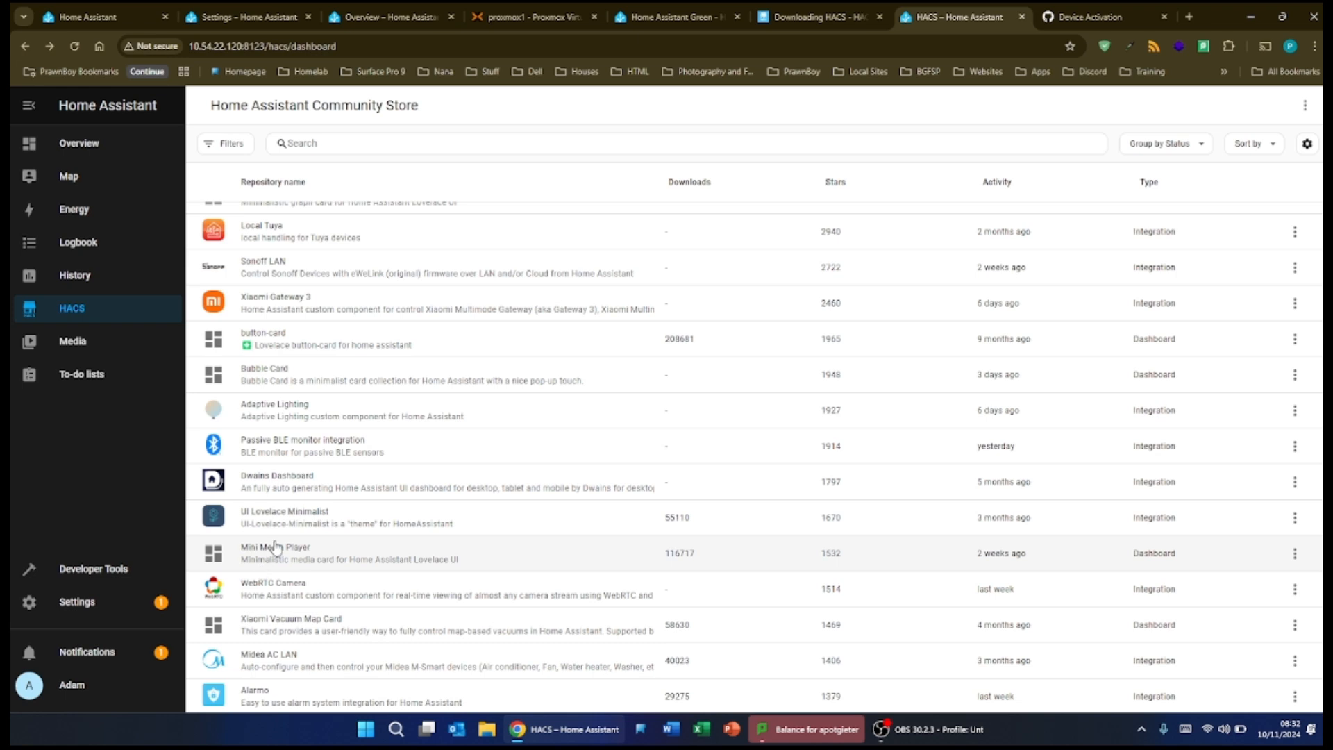
click(277, 550)
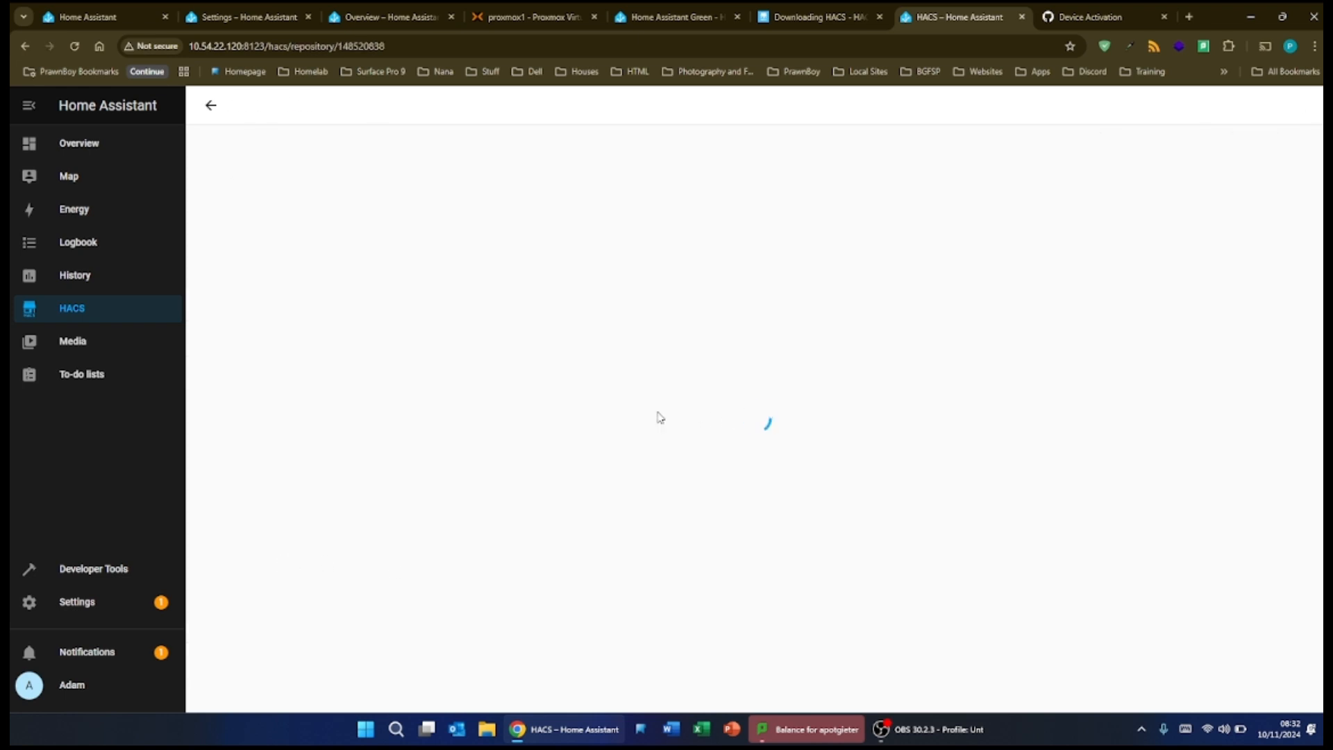
click(1268, 684)
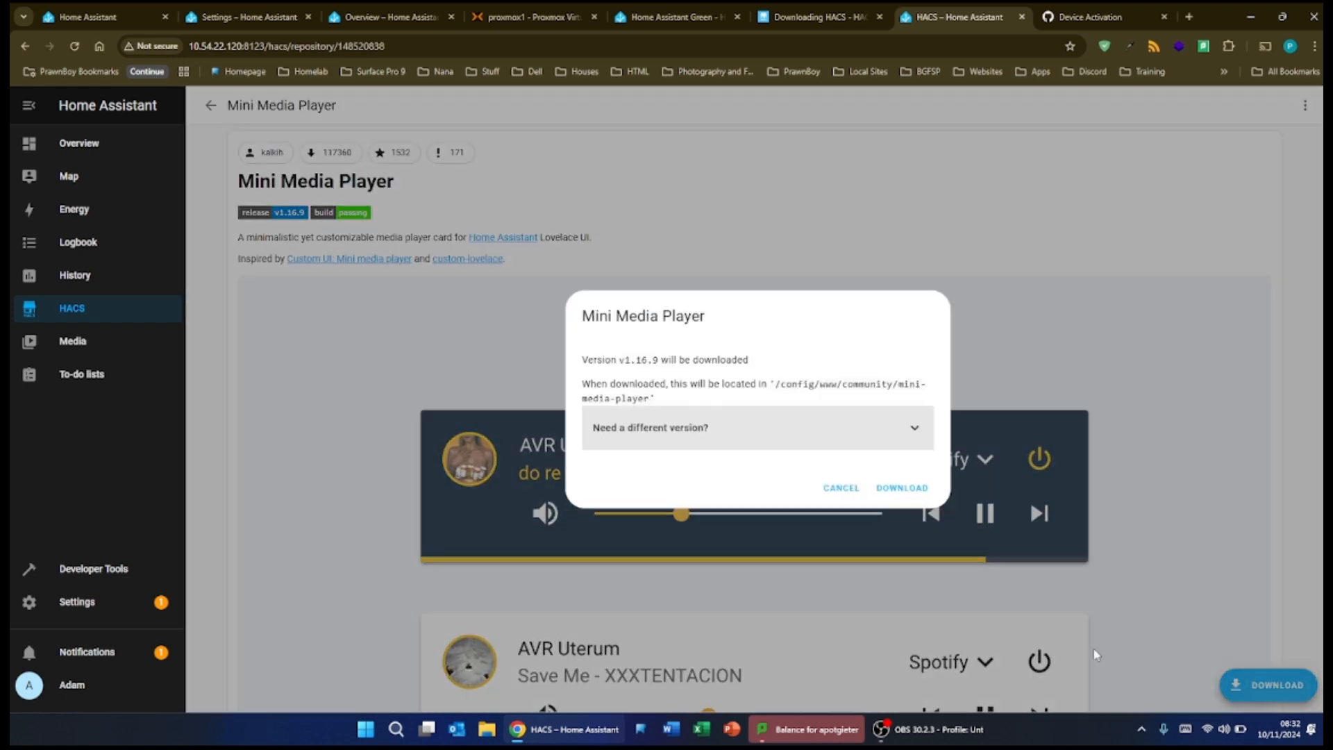
click(909, 490)
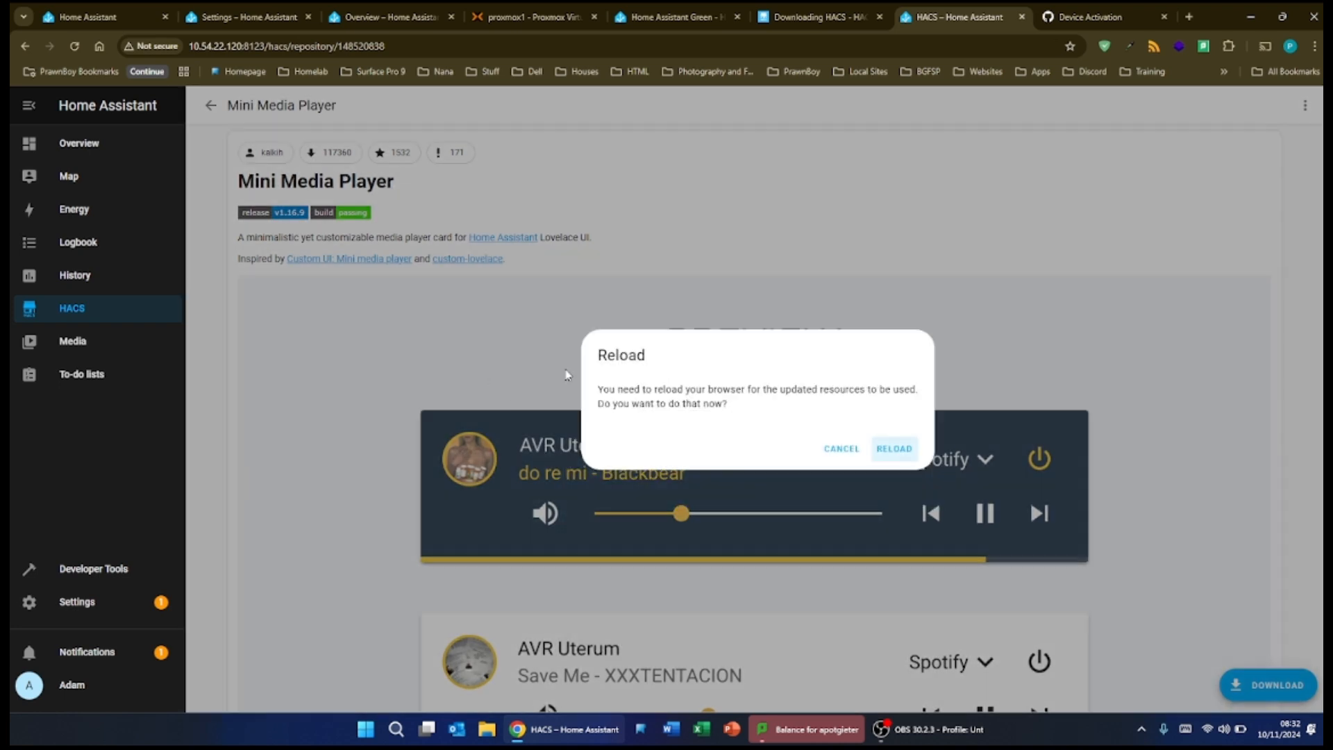
click(866, 451)
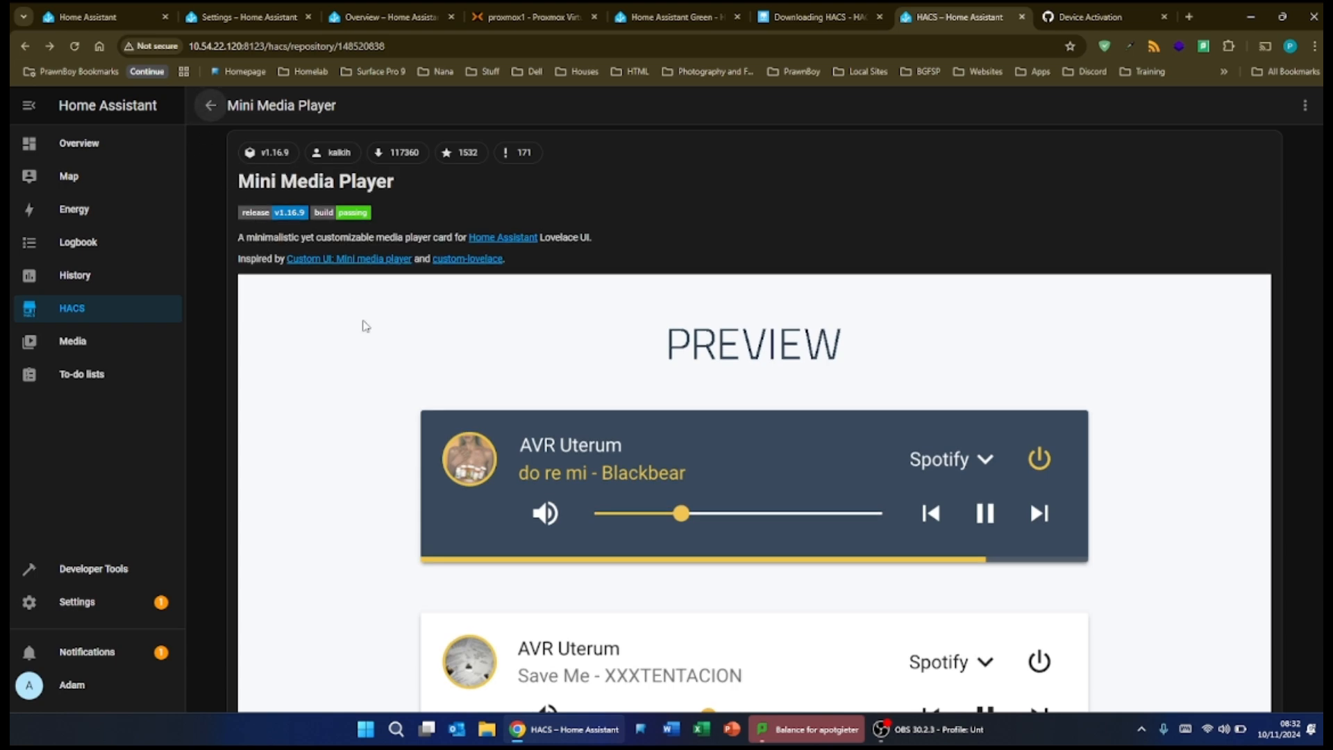
click(197, 112)
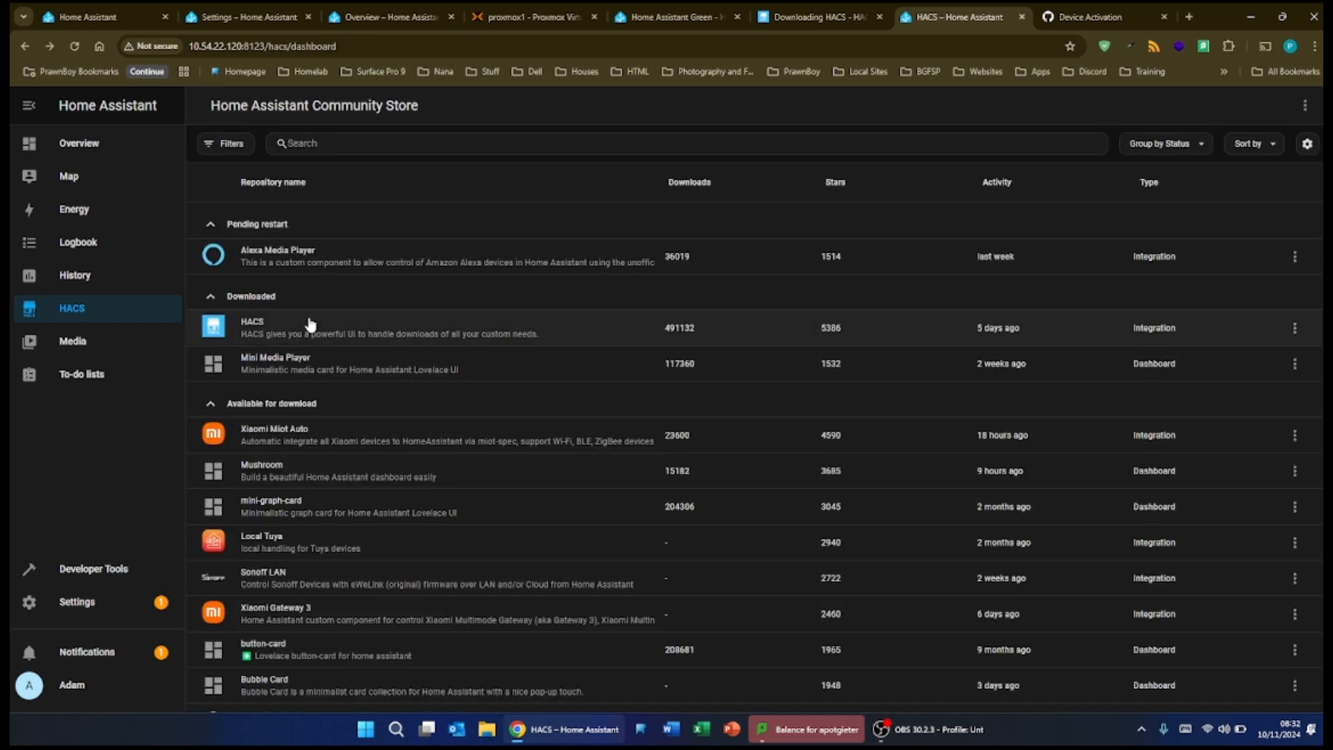
scroll(272, 442, down, 1)
scroll(272, 442, down, 4)
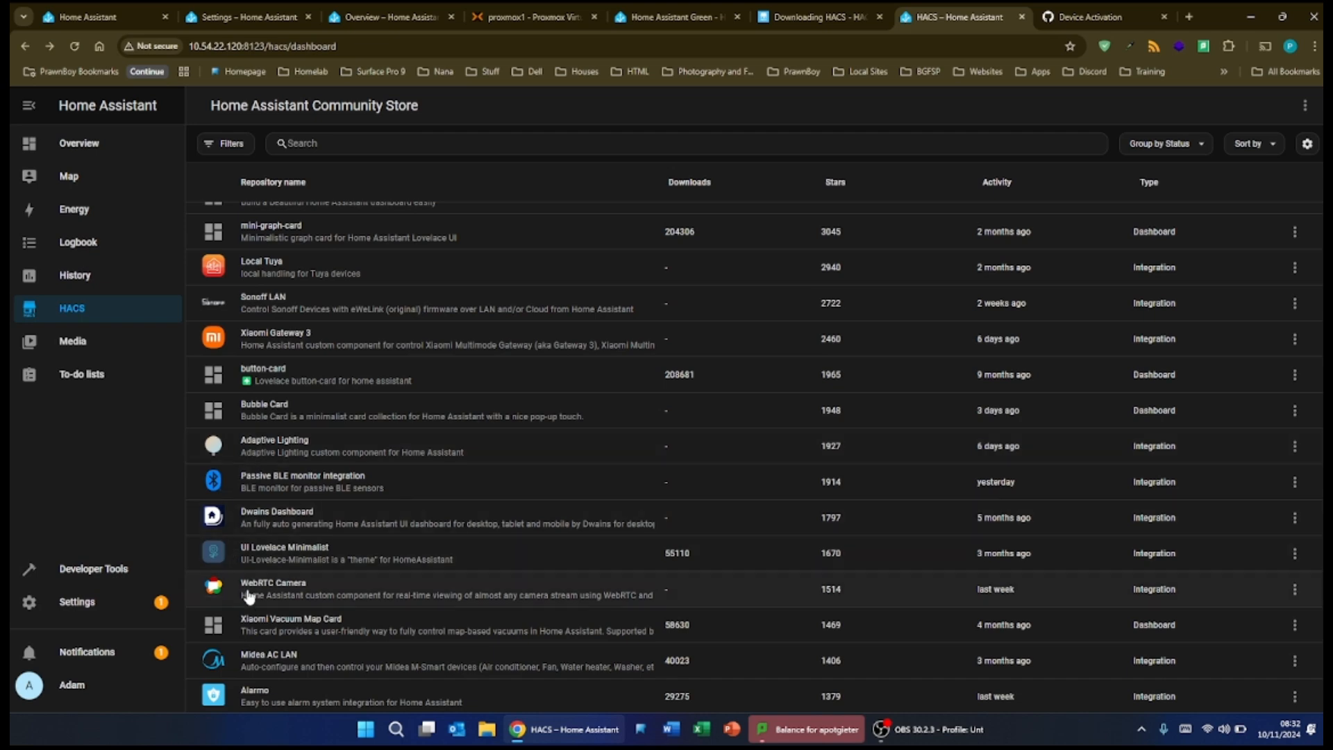
scroll(245, 625, down, 2)
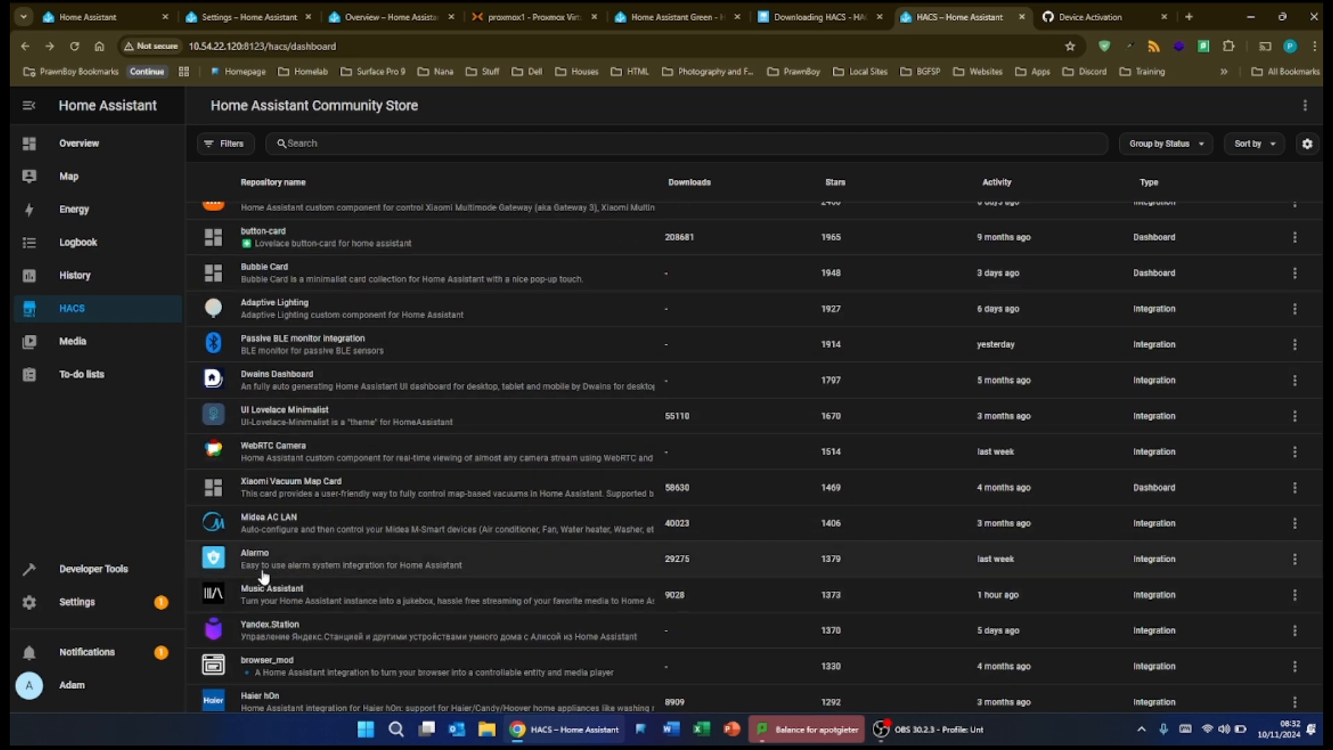
scroll(262, 547, down, 1)
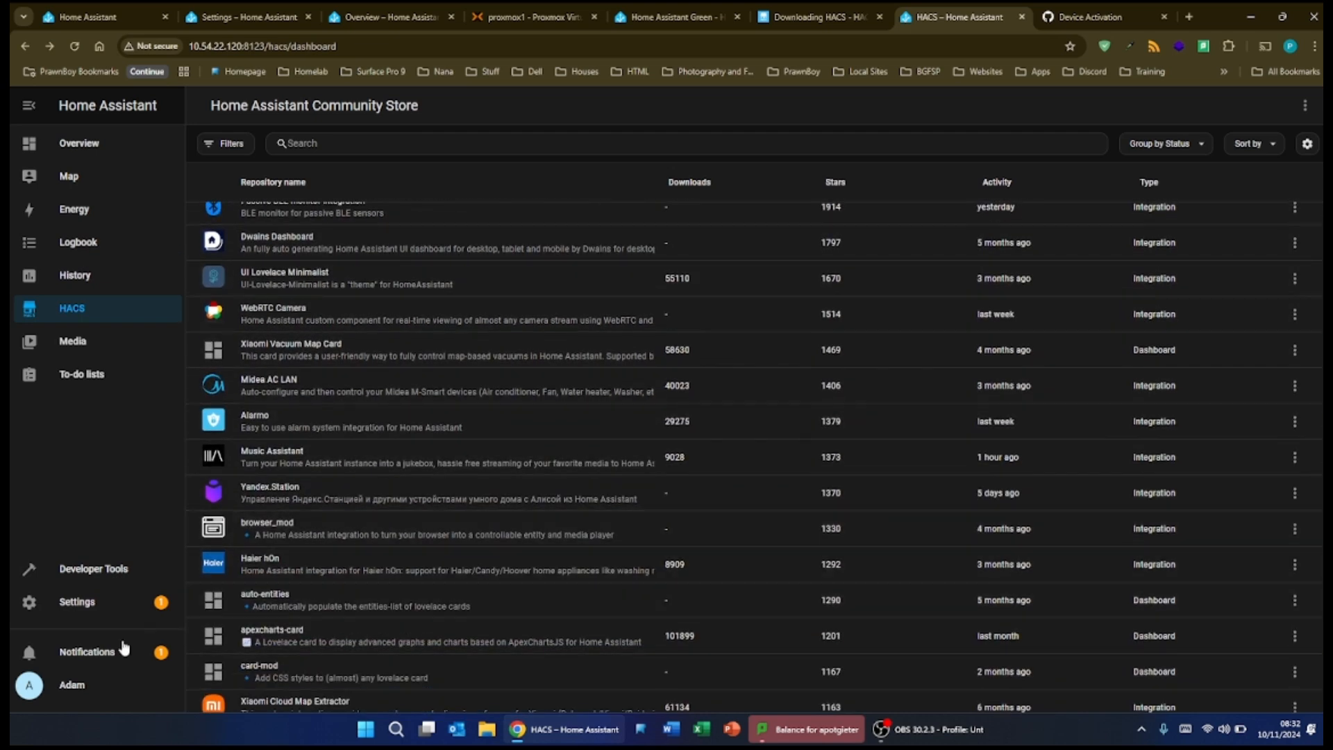
- Restart Home Assistant through the restart-required repair and monitor VM 101 in Proxmox
click(103, 608)
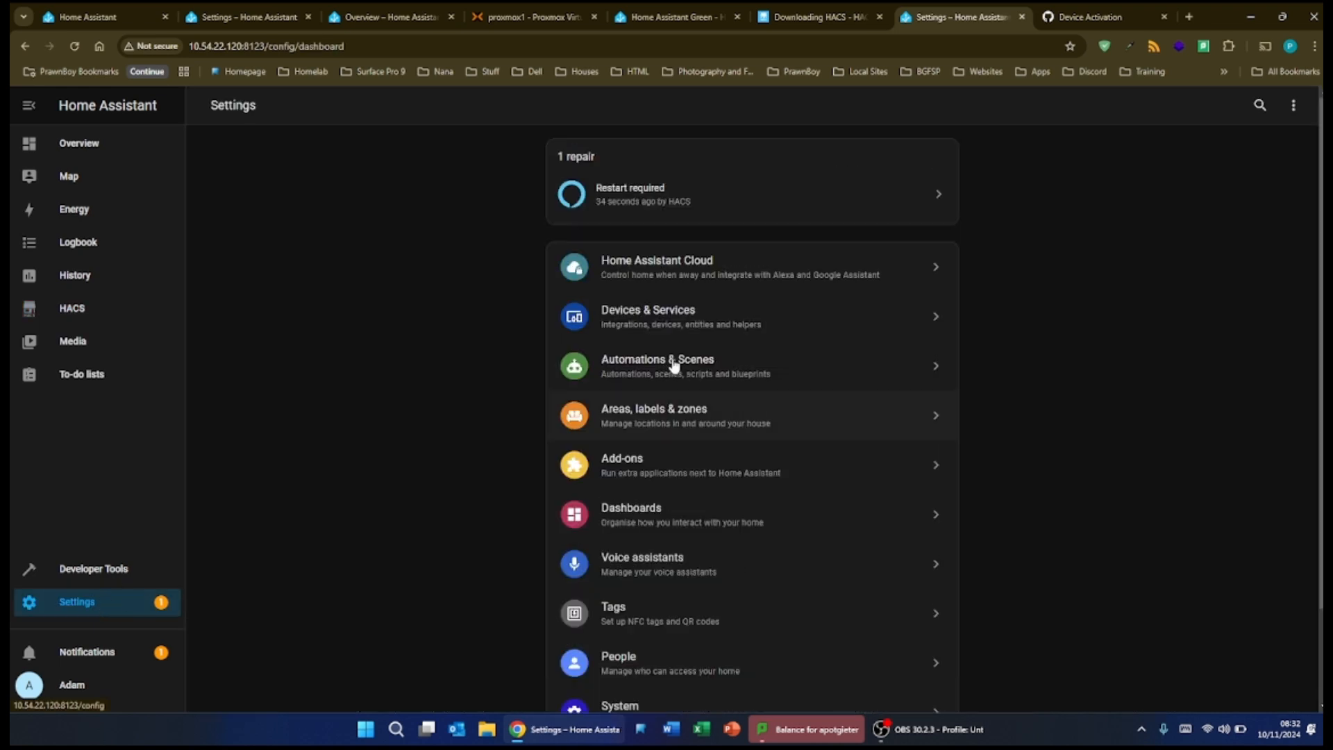
click(688, 194)
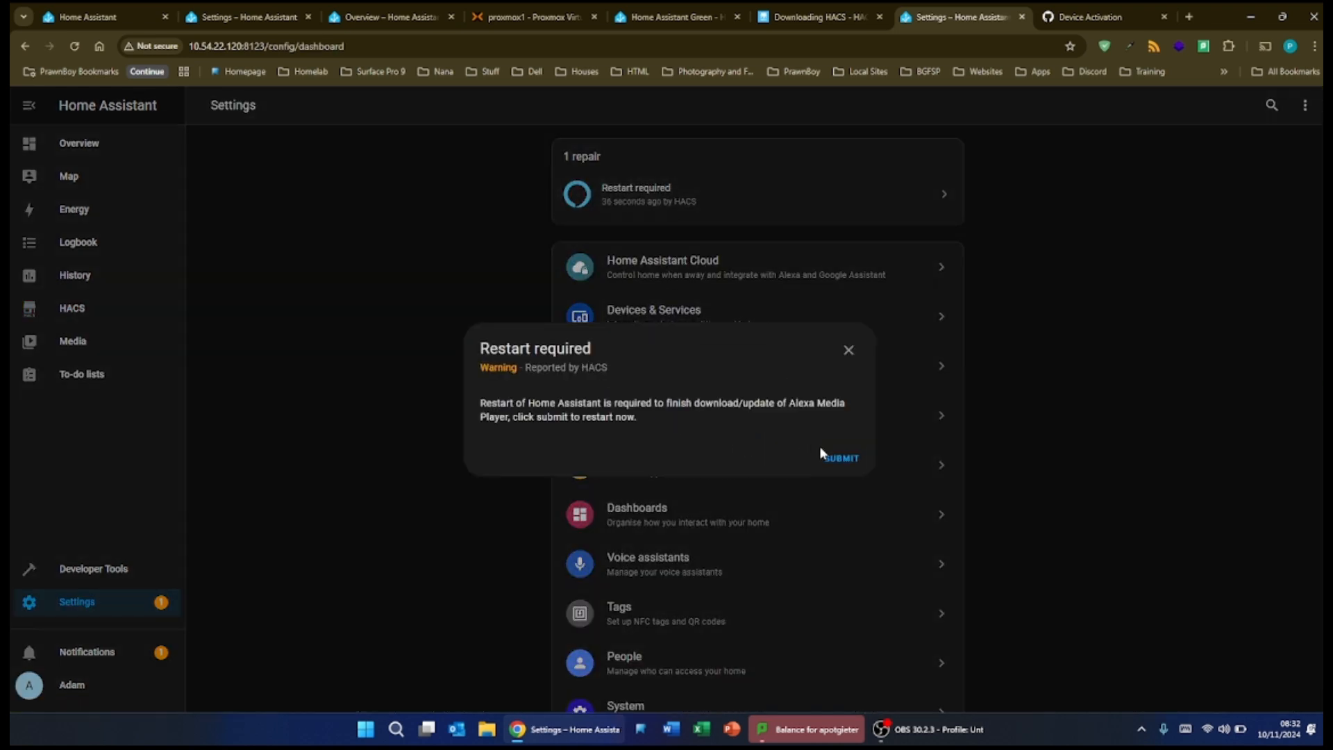
click(858, 472)
click(770, 438)
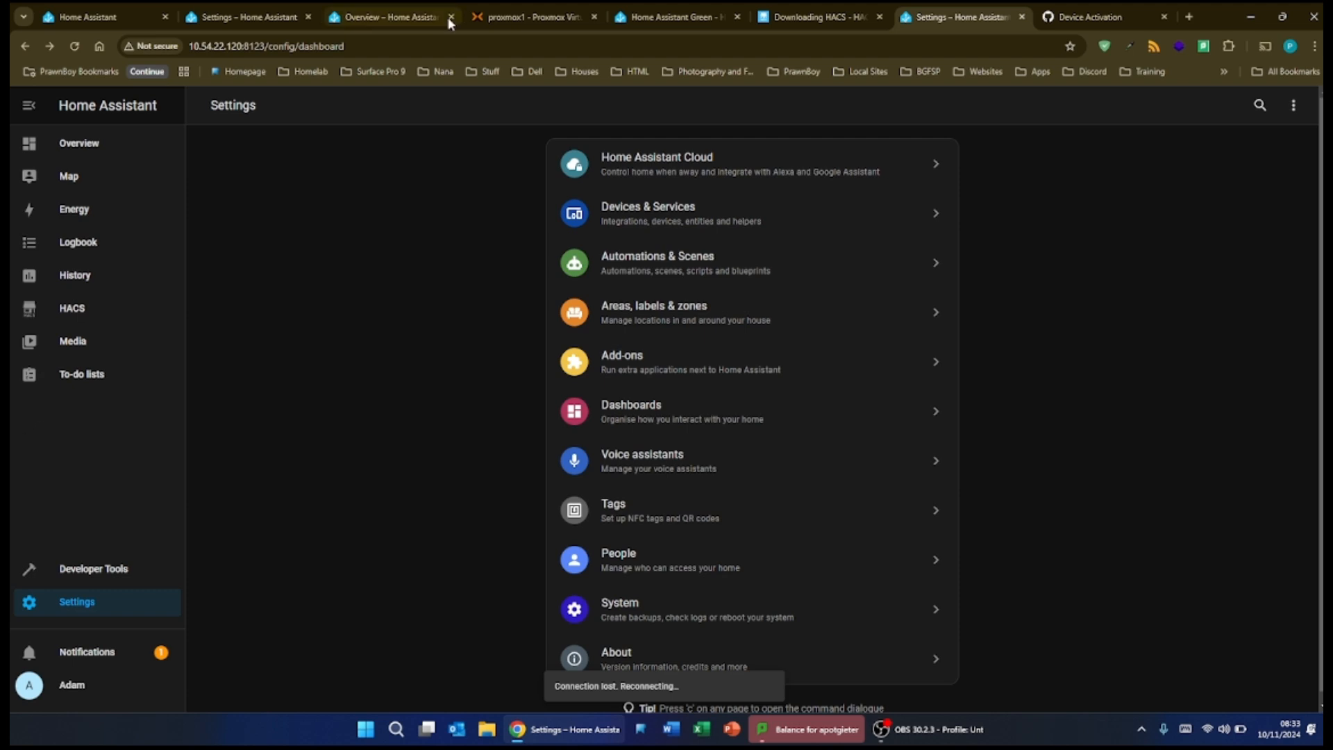
click(507, 17)
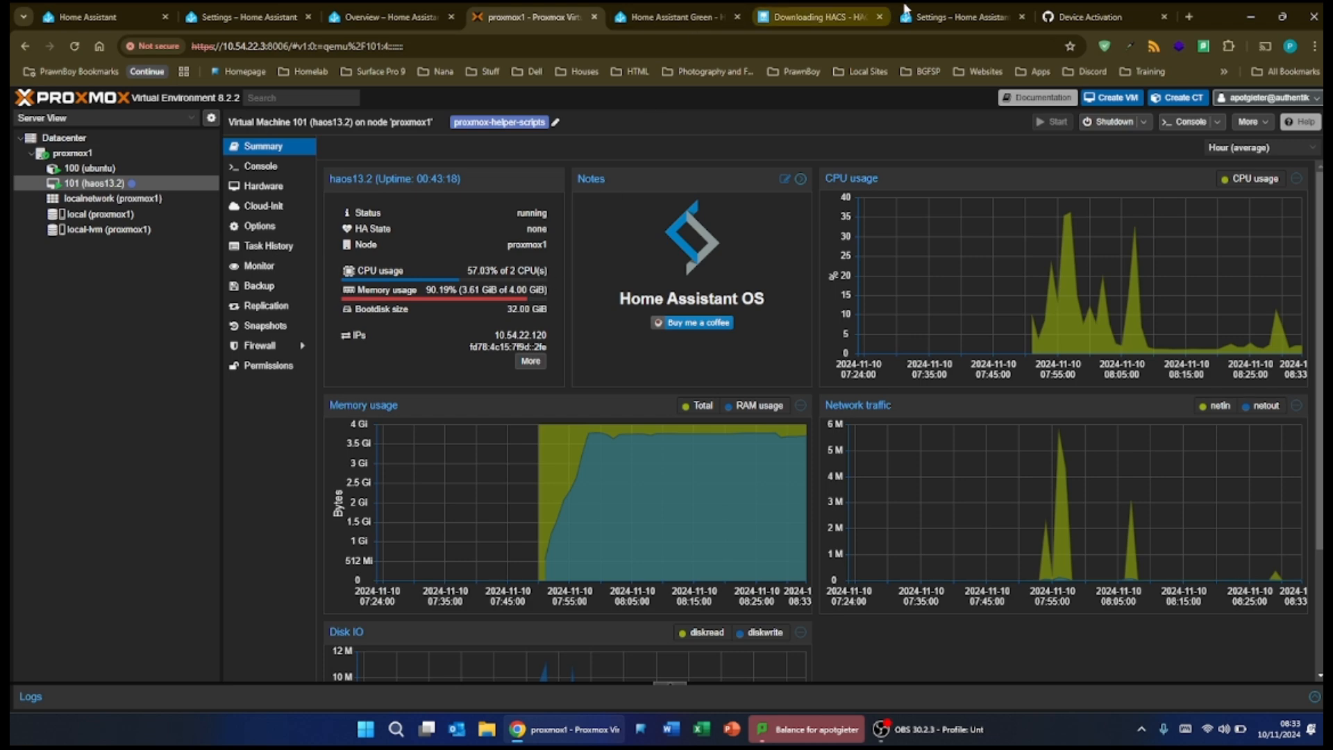
click(958, 16)
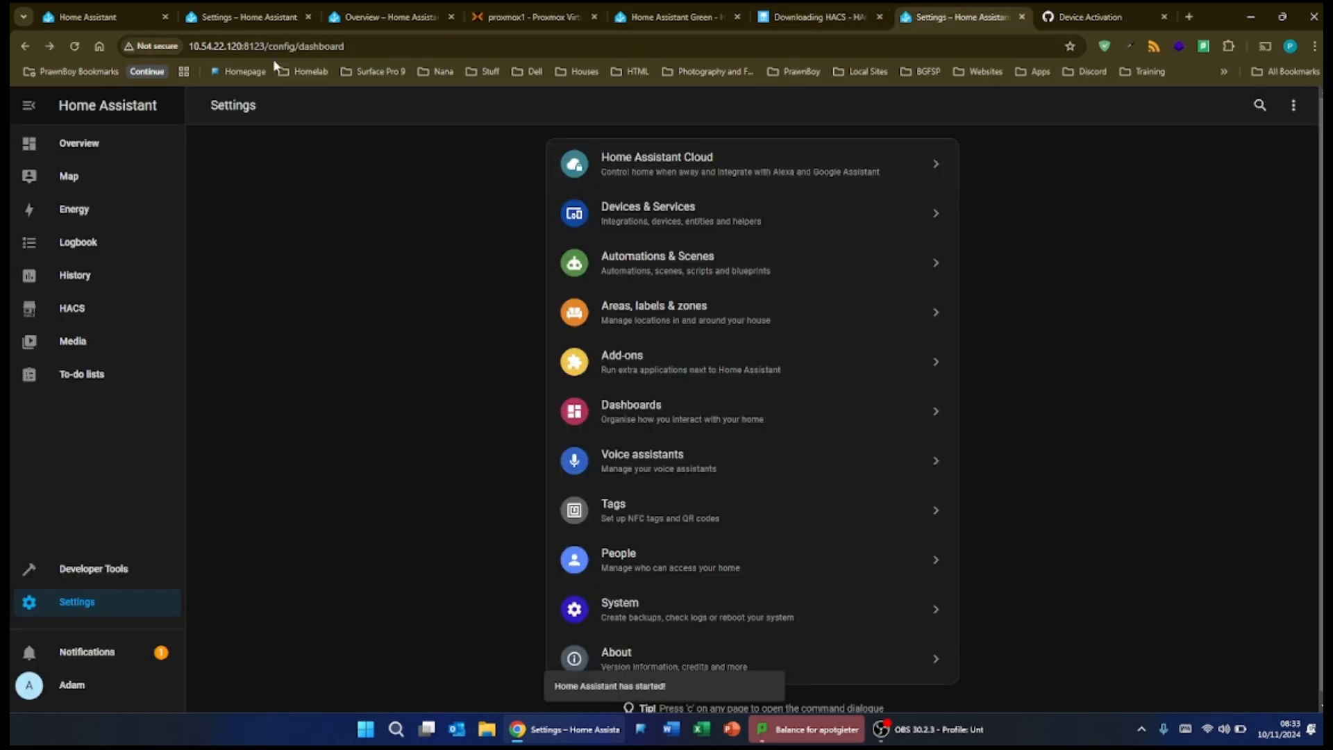
- Begin Alexa Media Player setup from an 'alex' integration search and move the tab to a new window
click(740, 223)
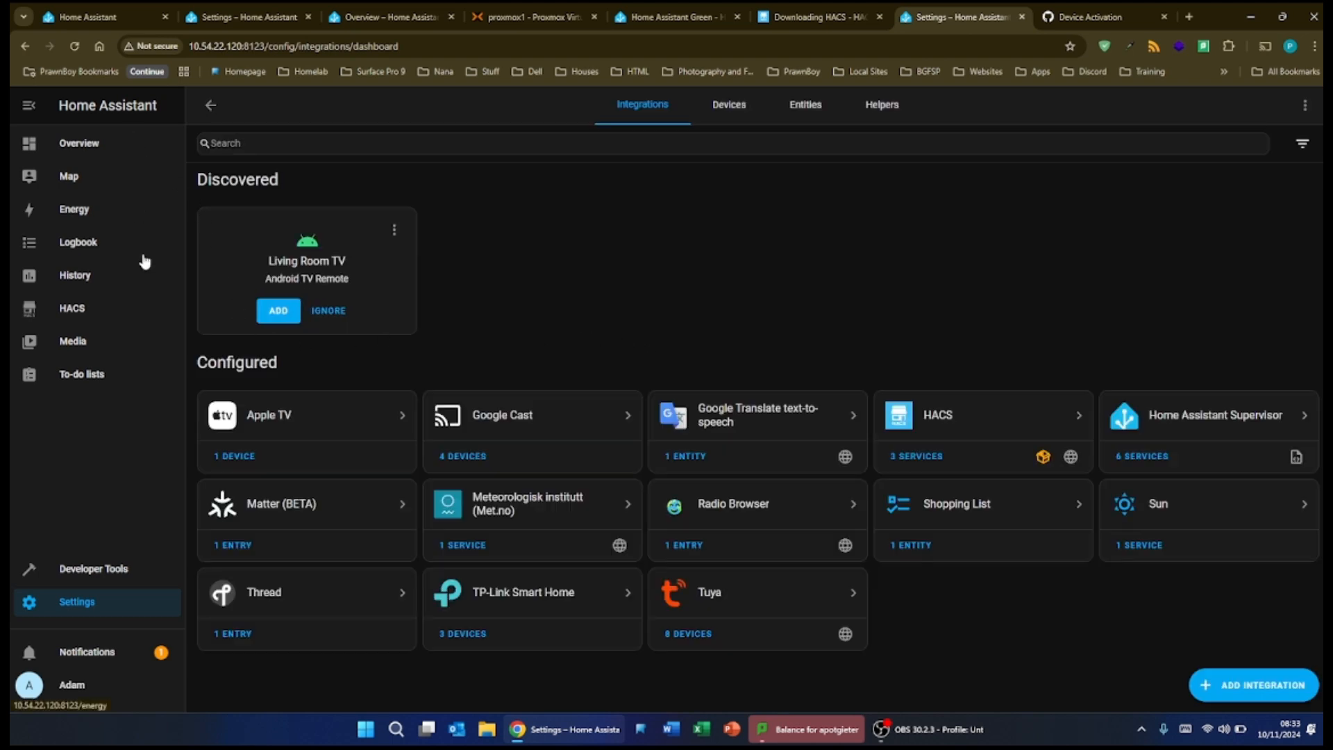
click(141, 603)
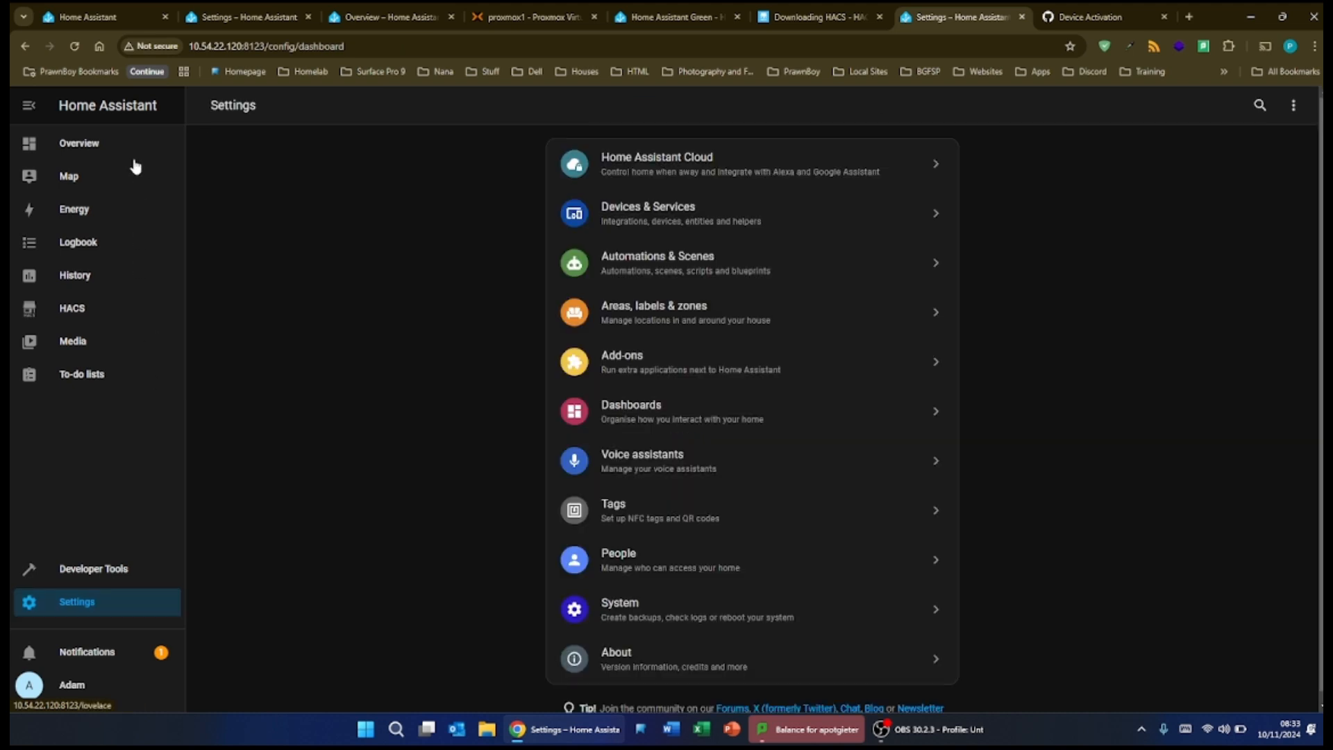
click(723, 250)
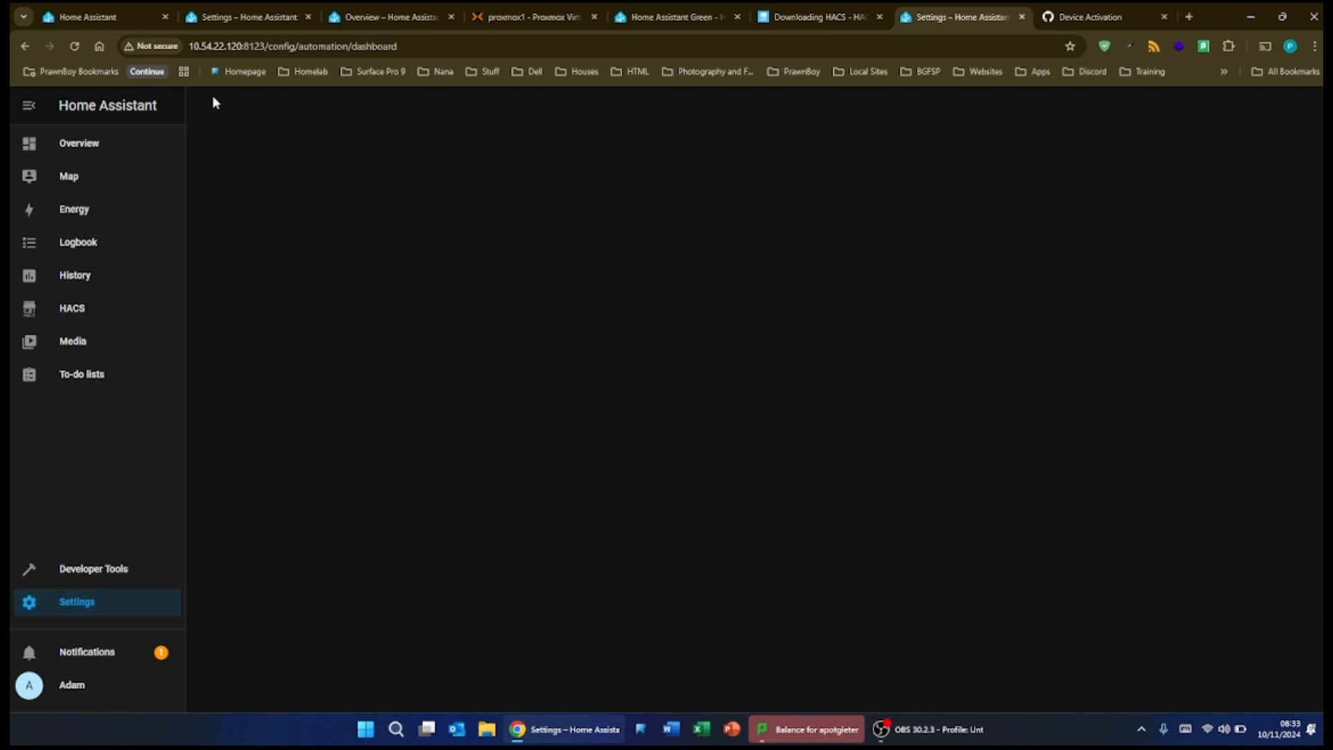
click(211, 101)
click(750, 226)
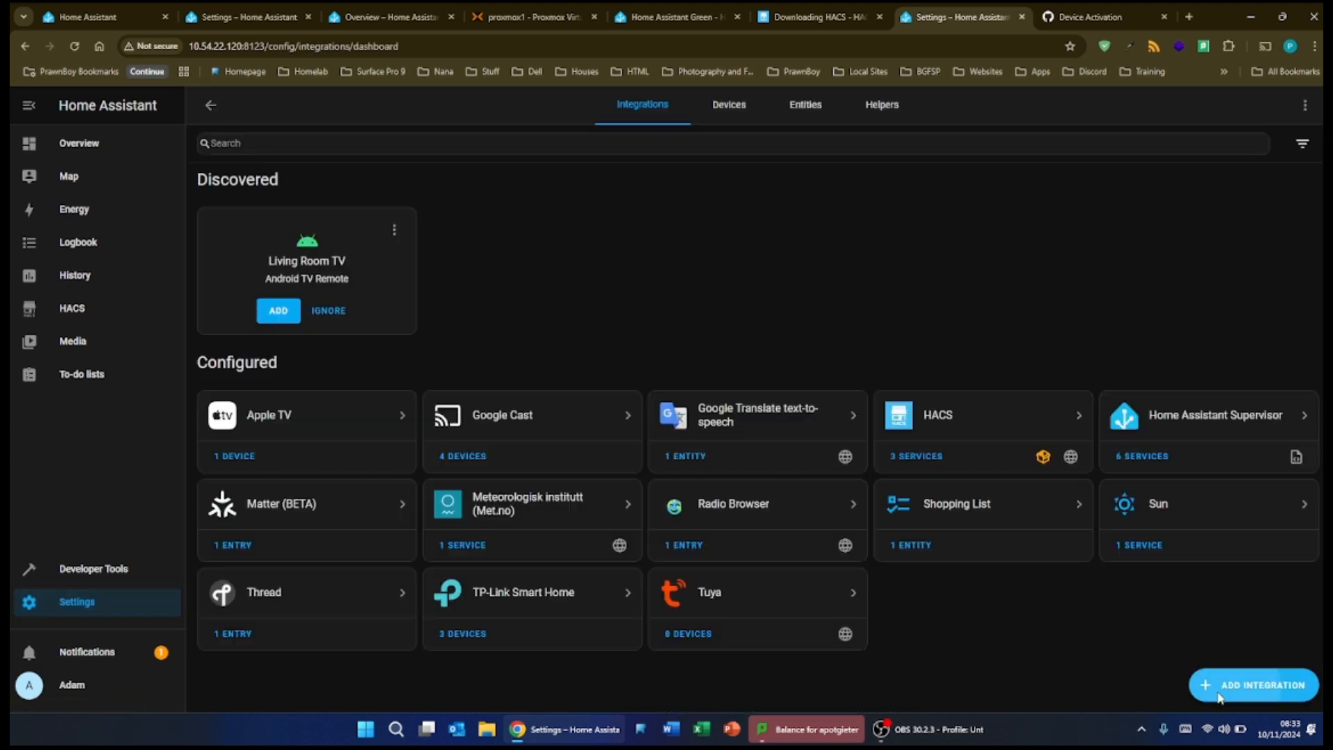
click(1254, 685)
text(ale)
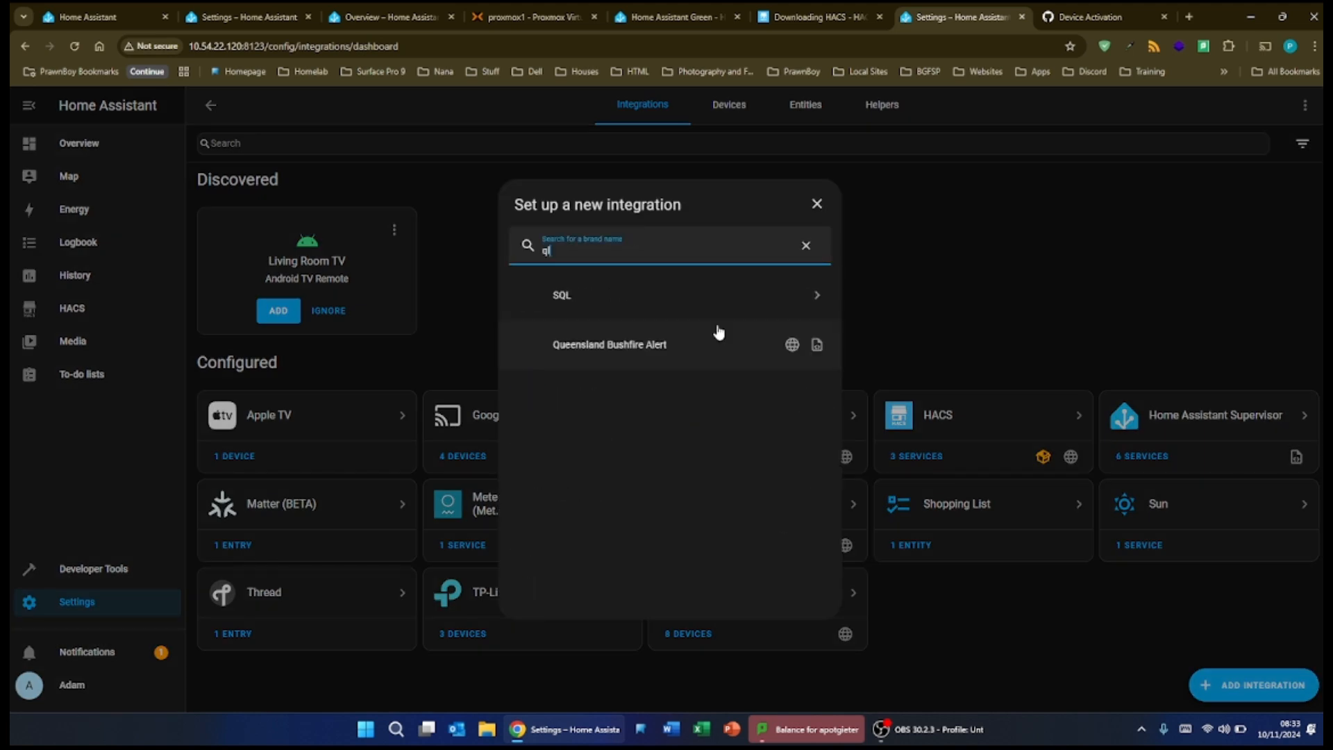
text(x)
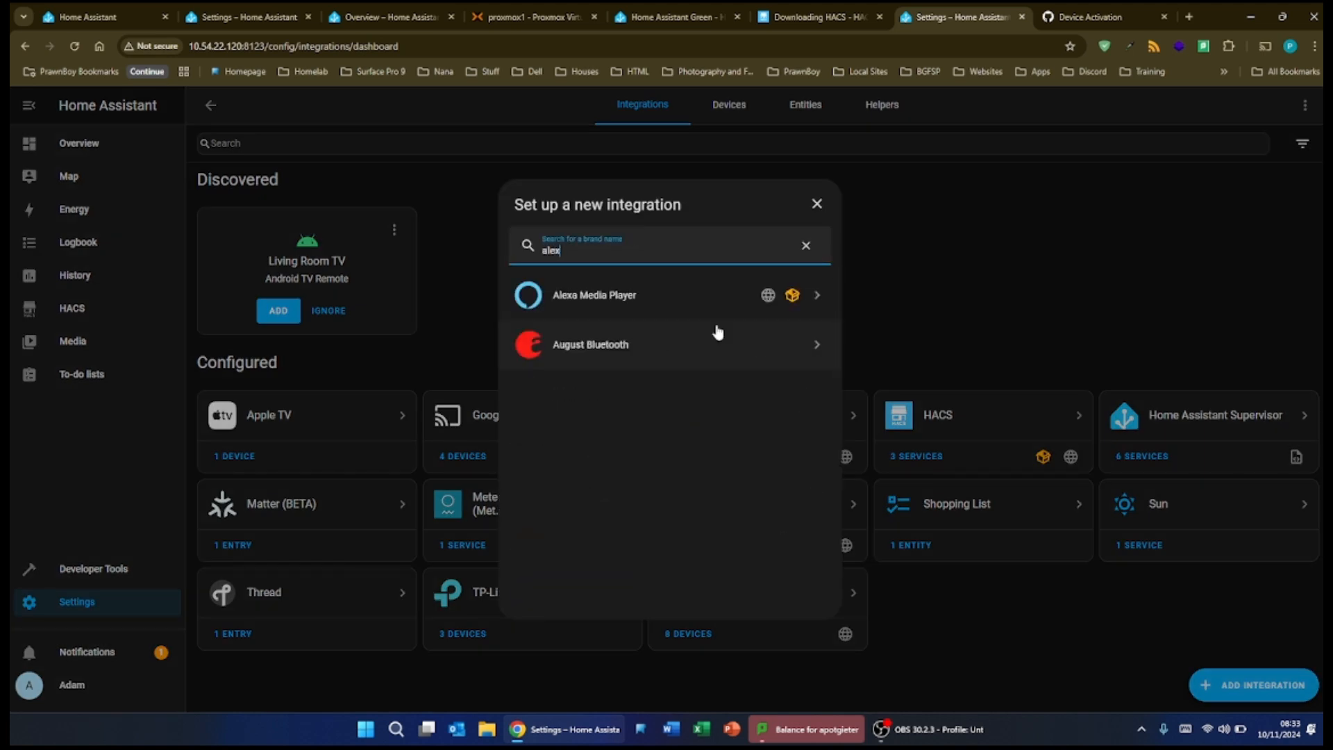
click(670, 292)
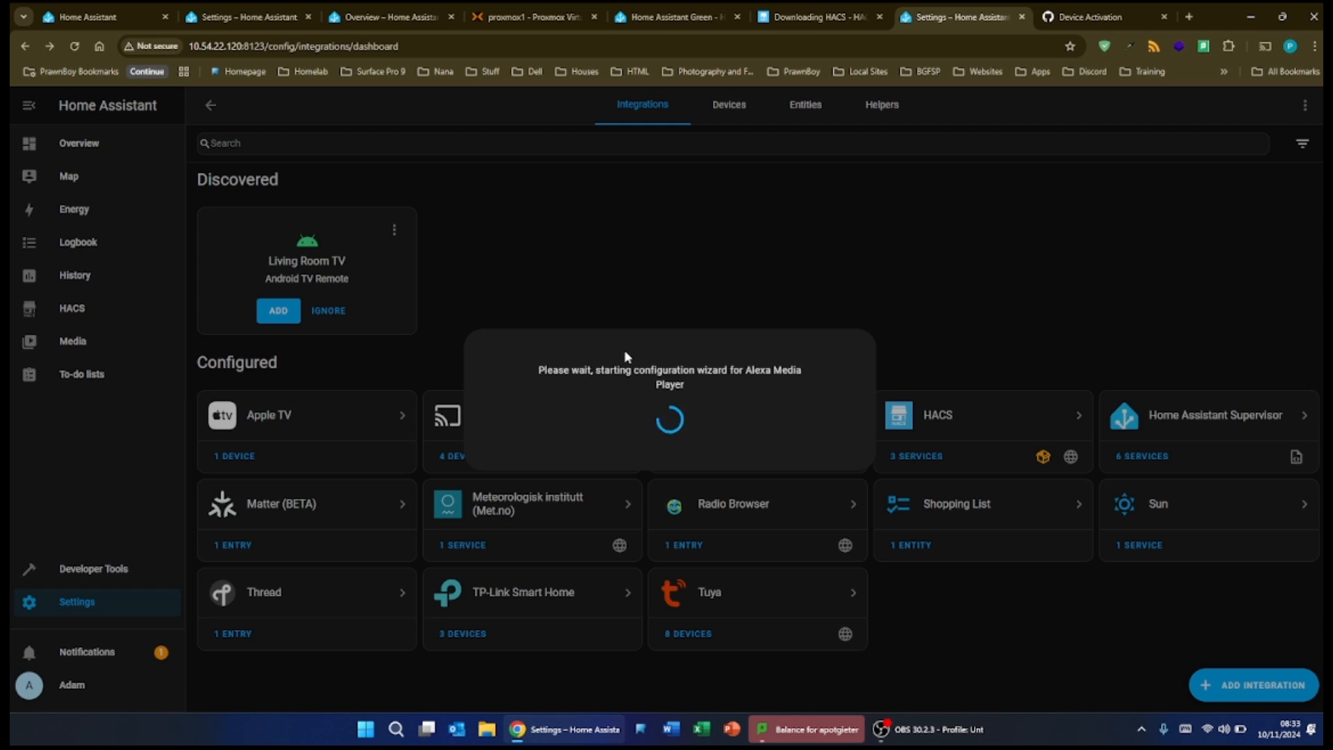
drag(987, 27, 962, 747)
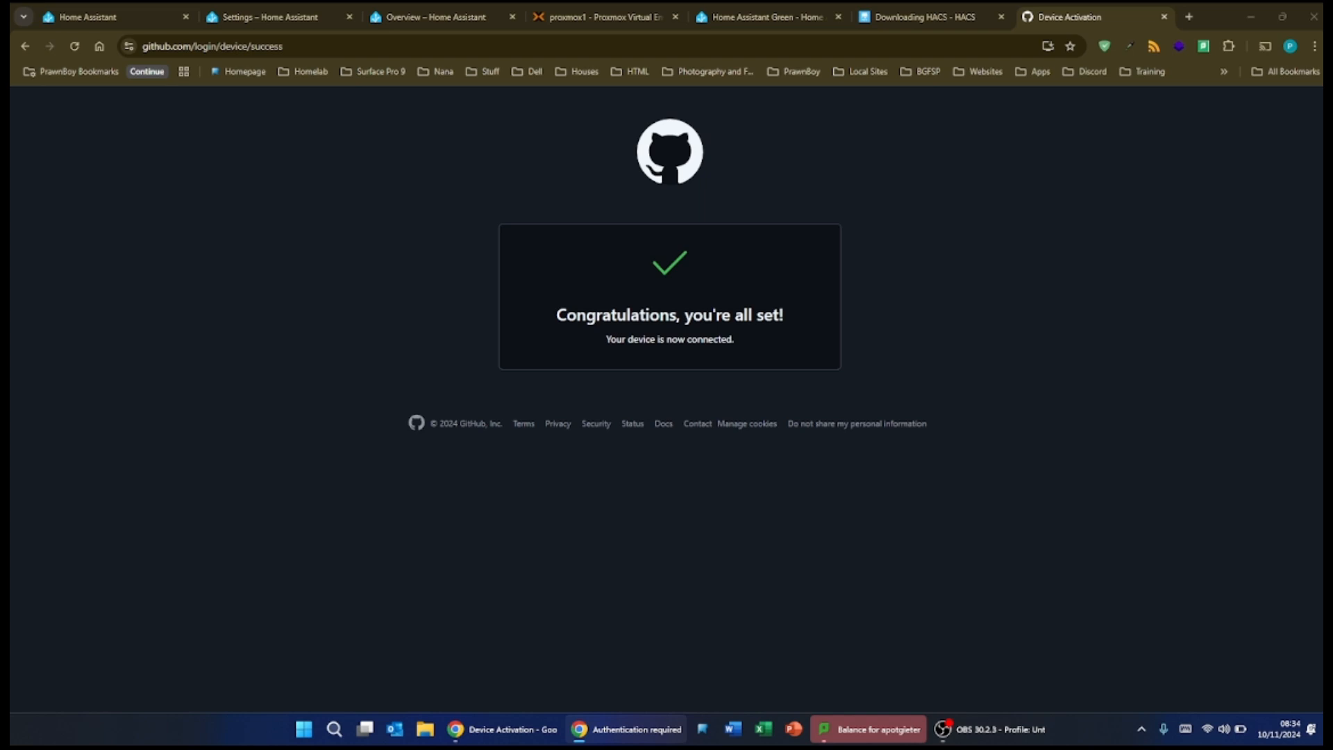
- Submit the Alexa sign-in form in a separate window, reload the 500 error page, then close it
drag(600, 660, 419, 203)
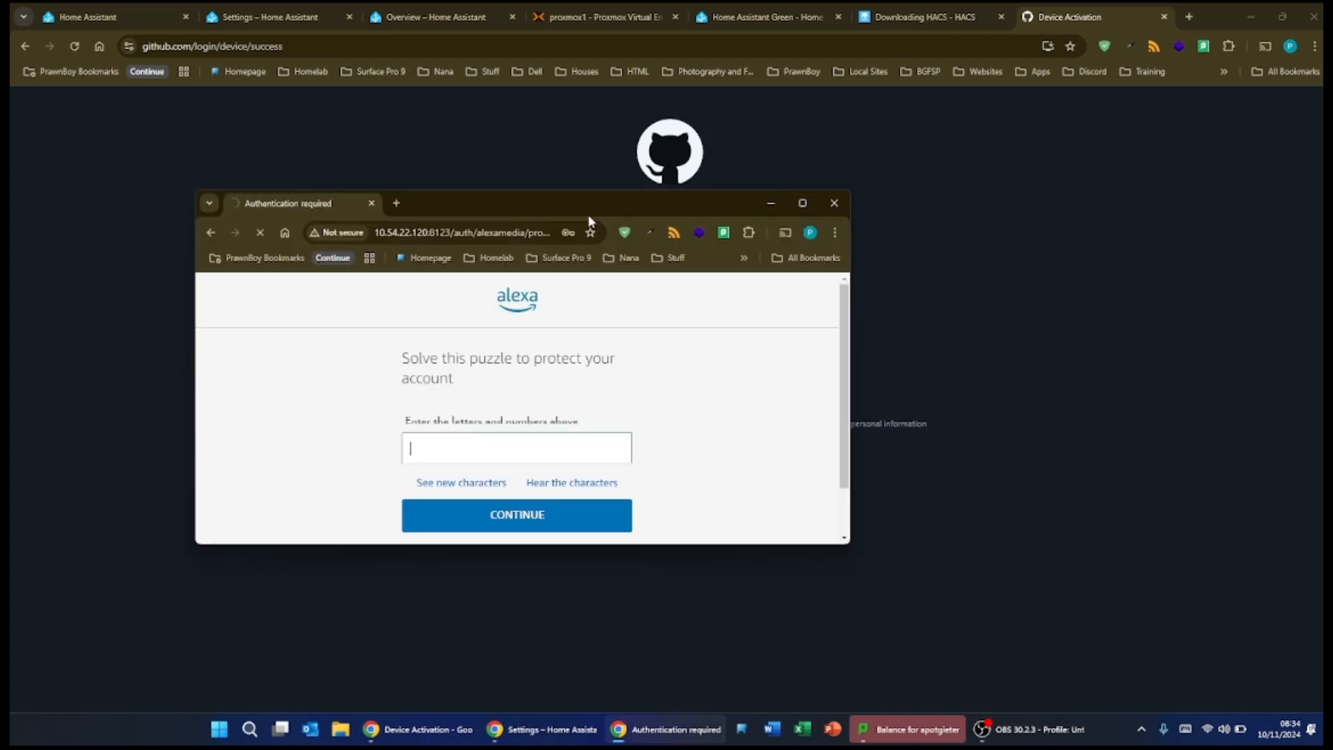
double_click(589, 212)
click(632, 328)
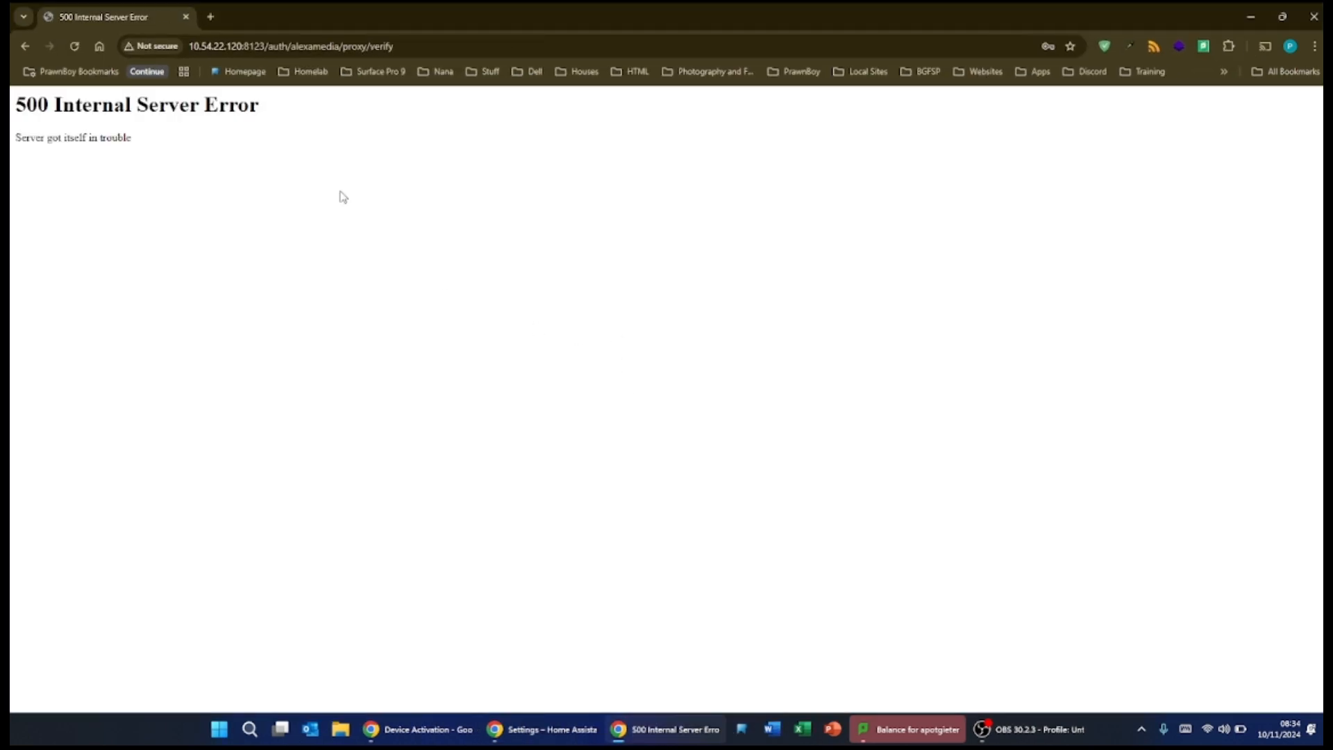
click(438, 47)
key(Return)
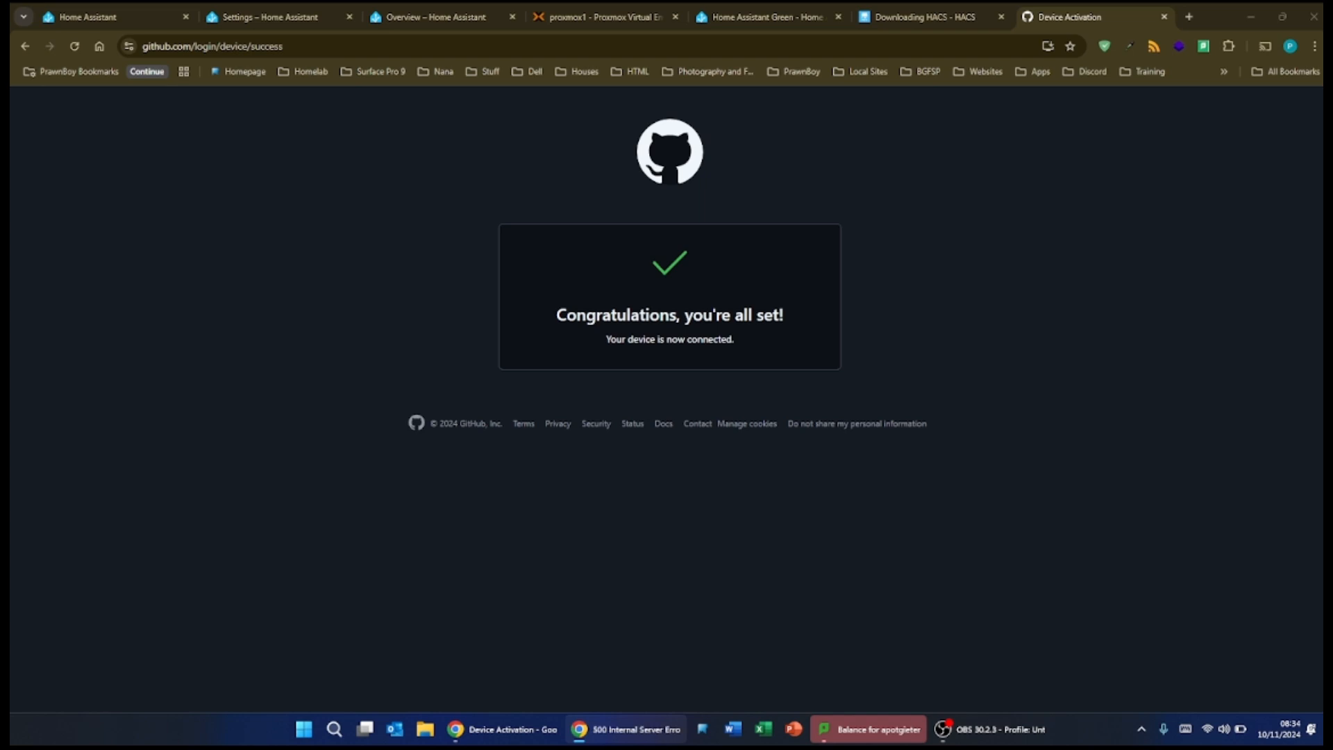
drag(495, 5, 539, 20)
key(ctrl+w)
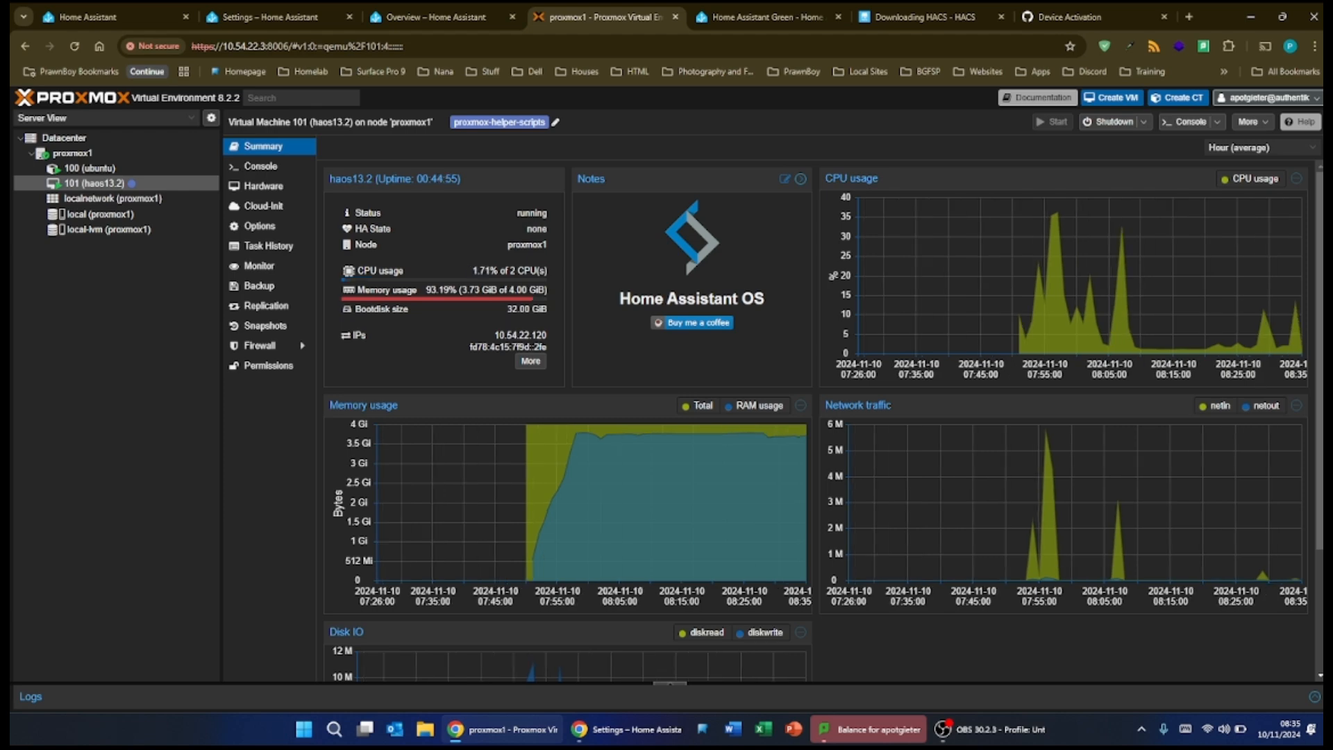
- Dismiss the Open website prompt and check Isabelle's LEDs on the Overview dashboard
click(611, 729)
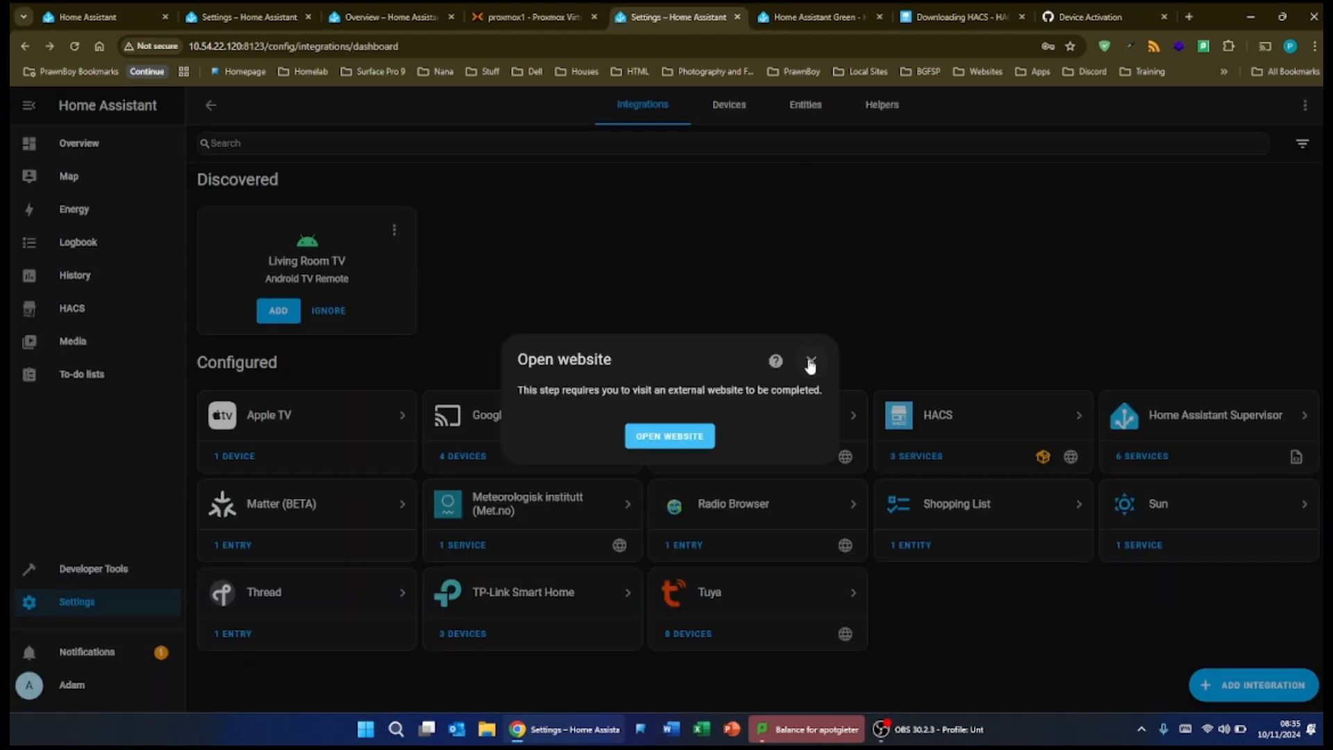
click(808, 362)
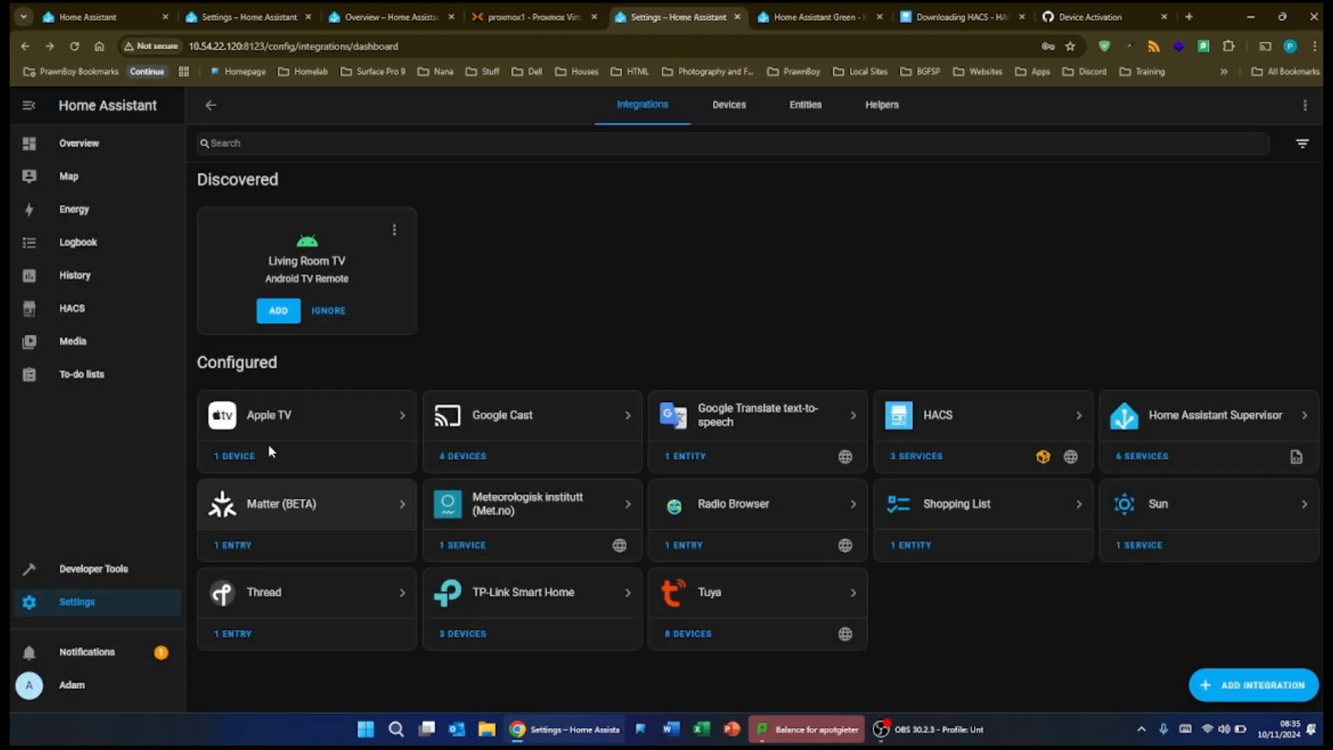
click(126, 151)
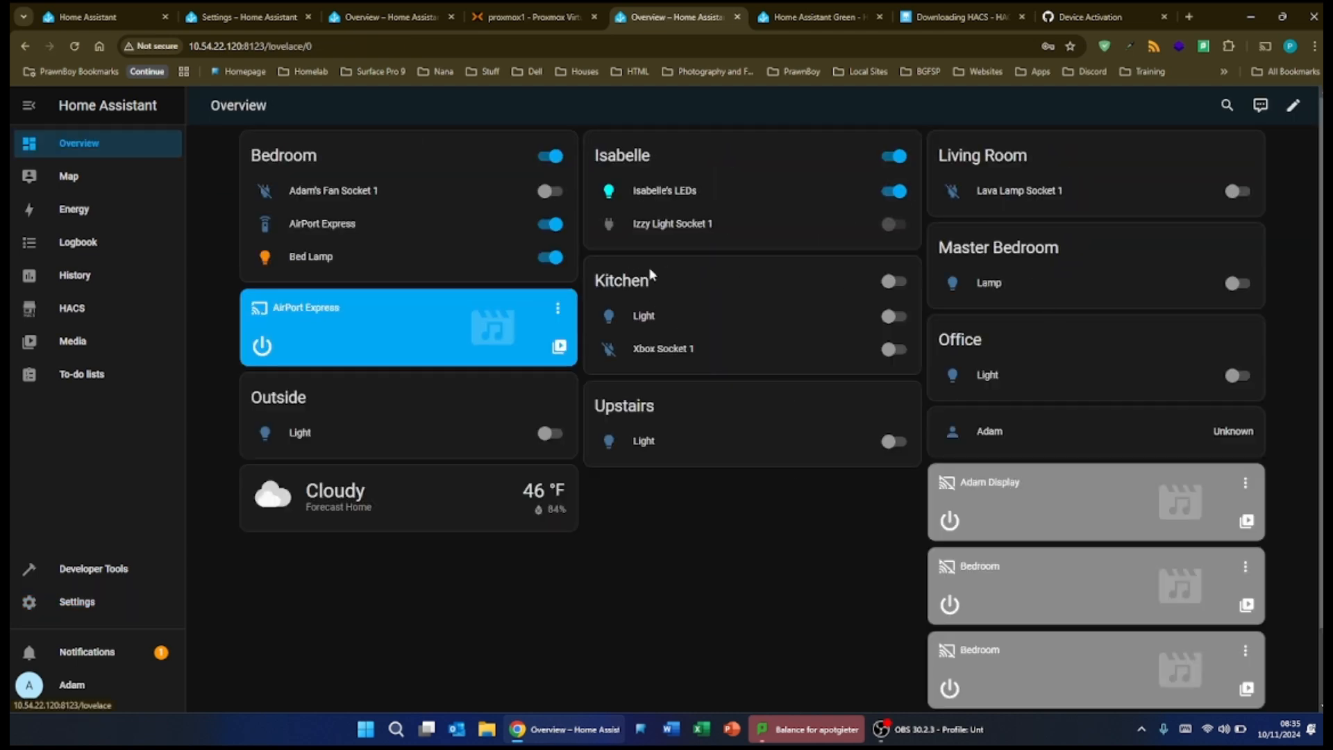
click(639, 198)
click(894, 332)
- Glance at Assist and the dashboard edit options, then go to Settings
click(1260, 105)
click(1293, 107)
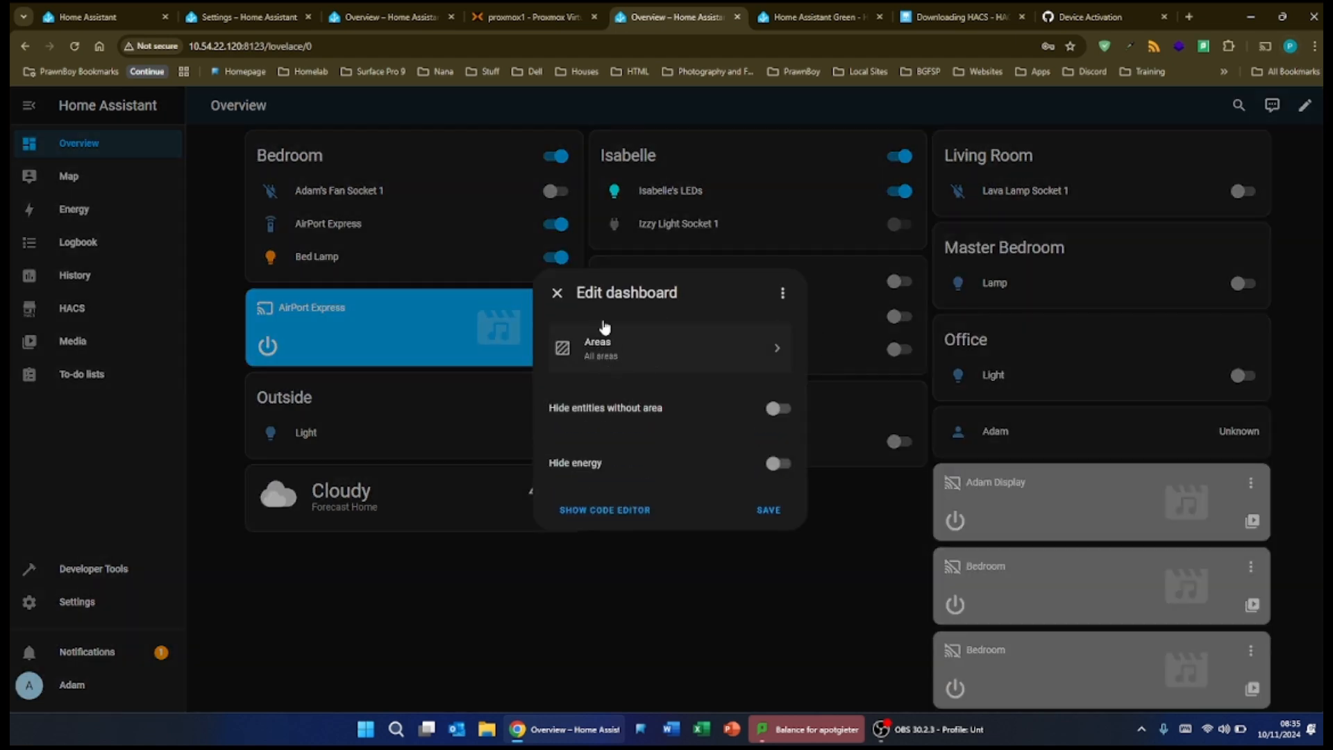
click(557, 292)
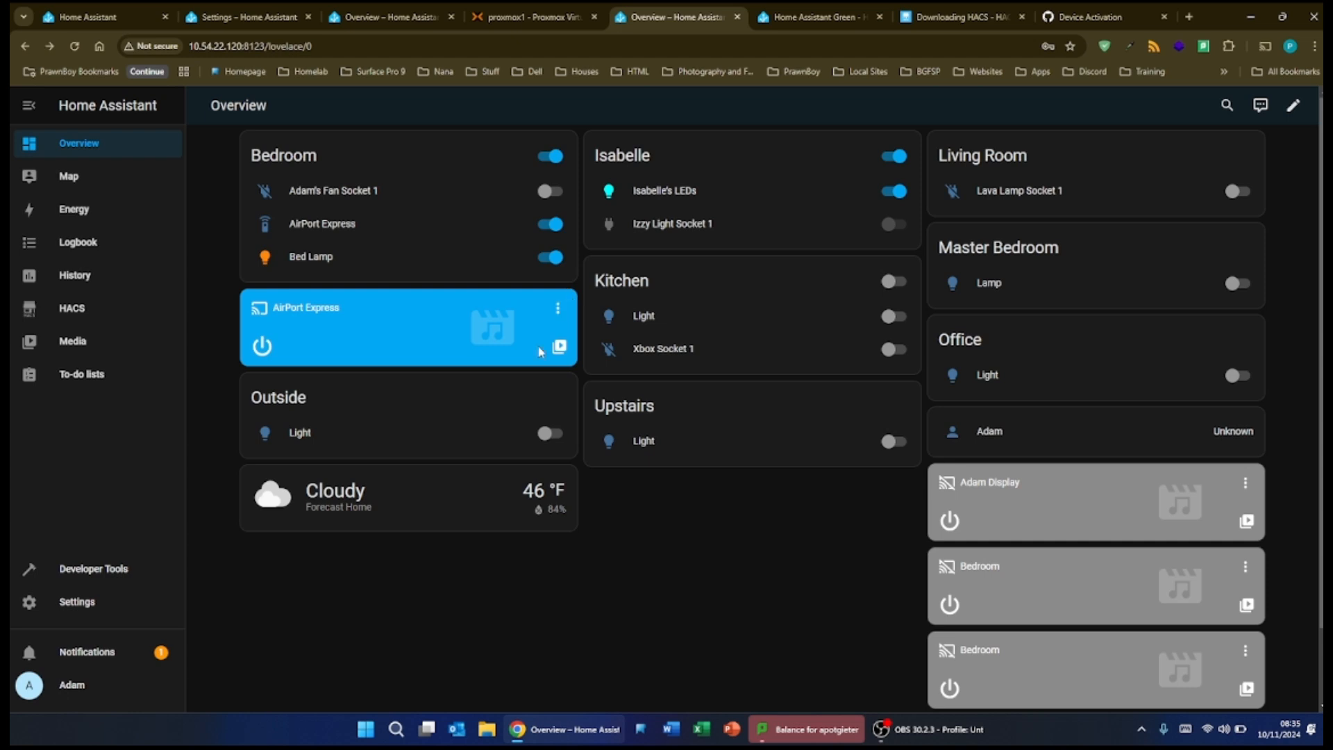
click(139, 603)
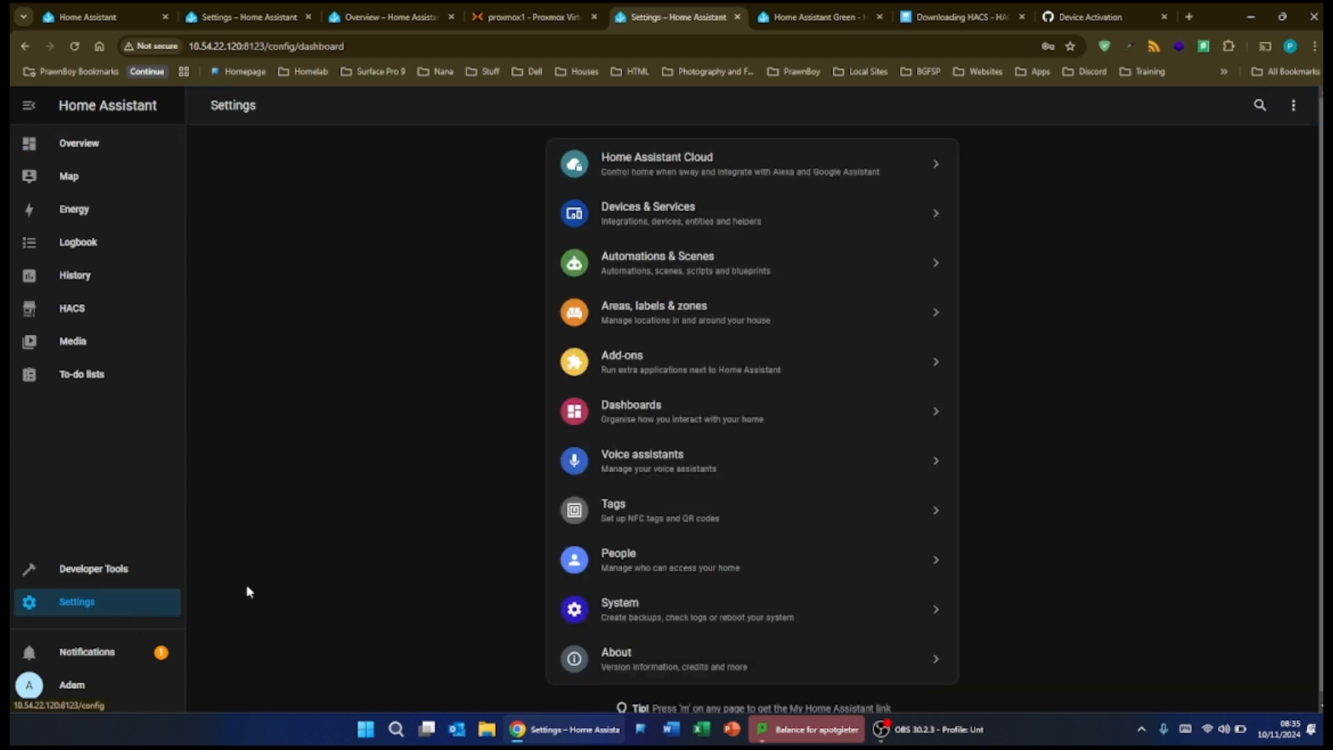
- Create a from-scratch dashboard 'Overview - DiY' with icon mdi:account-group and open it
click(611, 412)
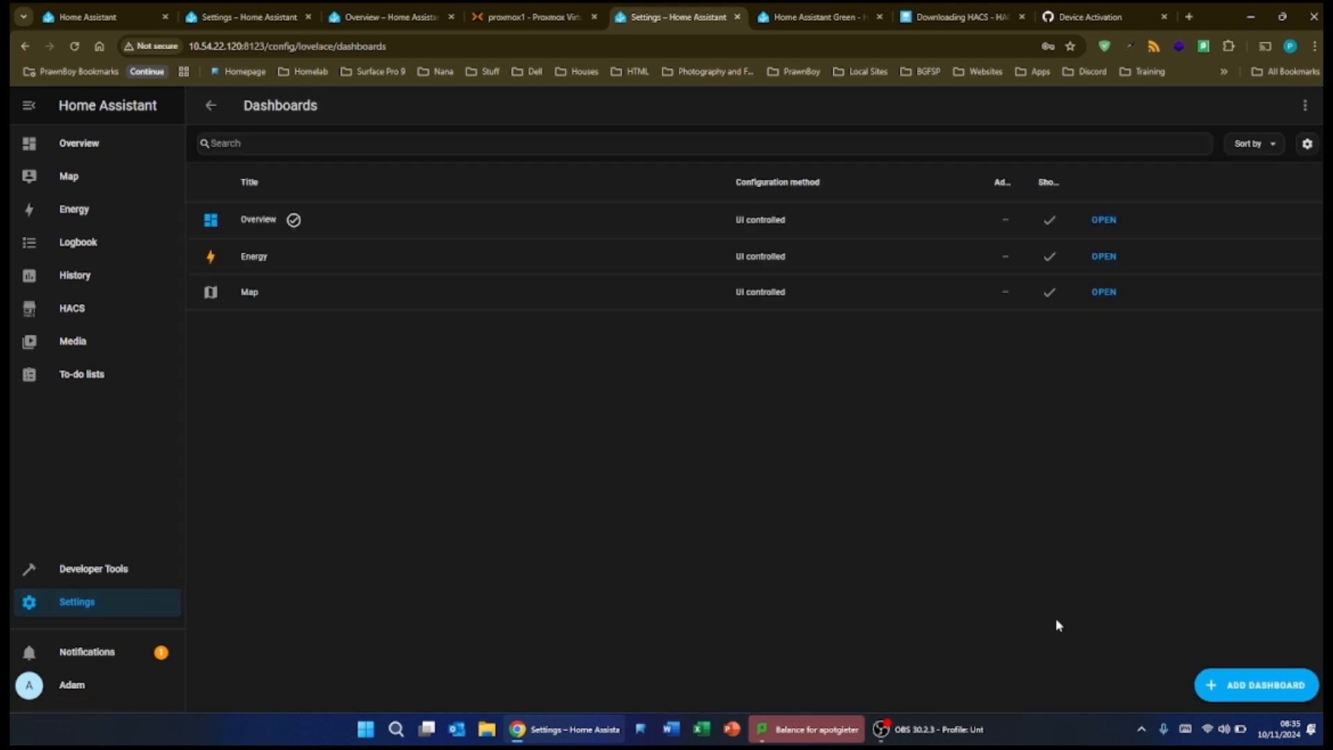
click(1229, 687)
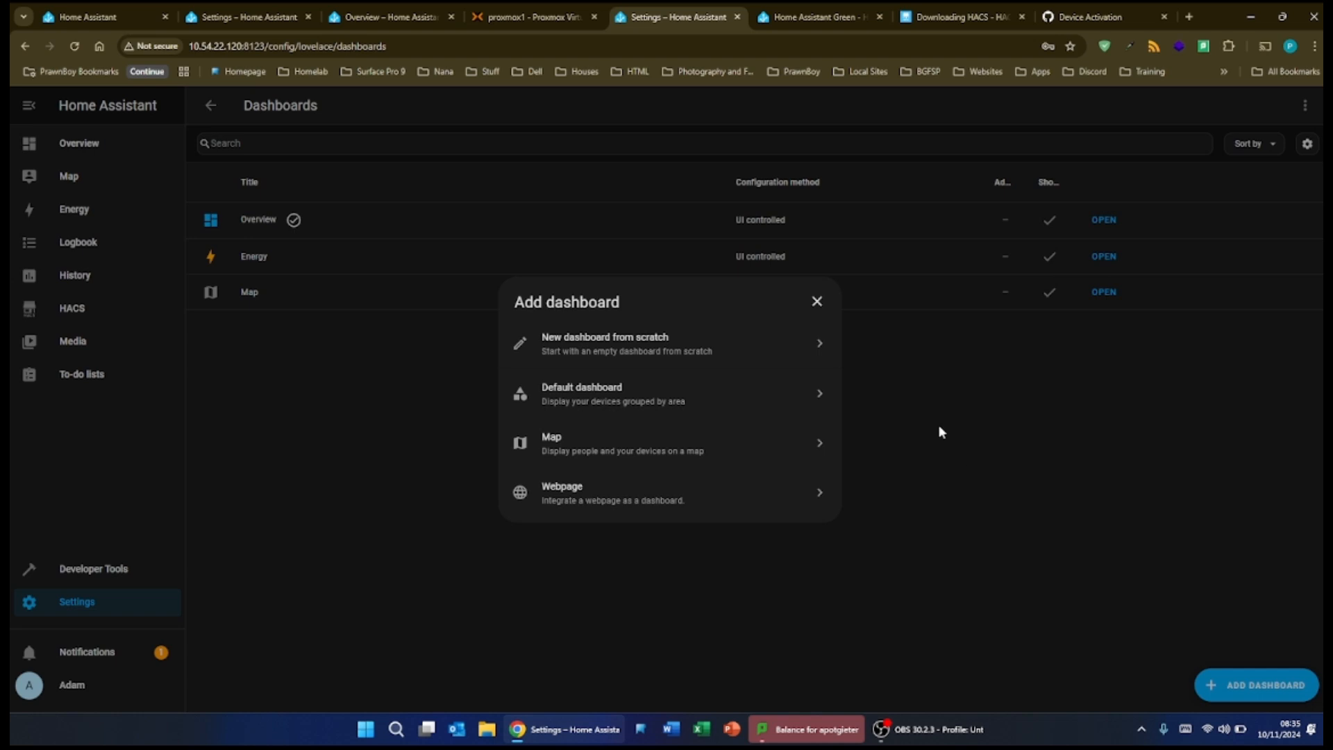
click(610, 358)
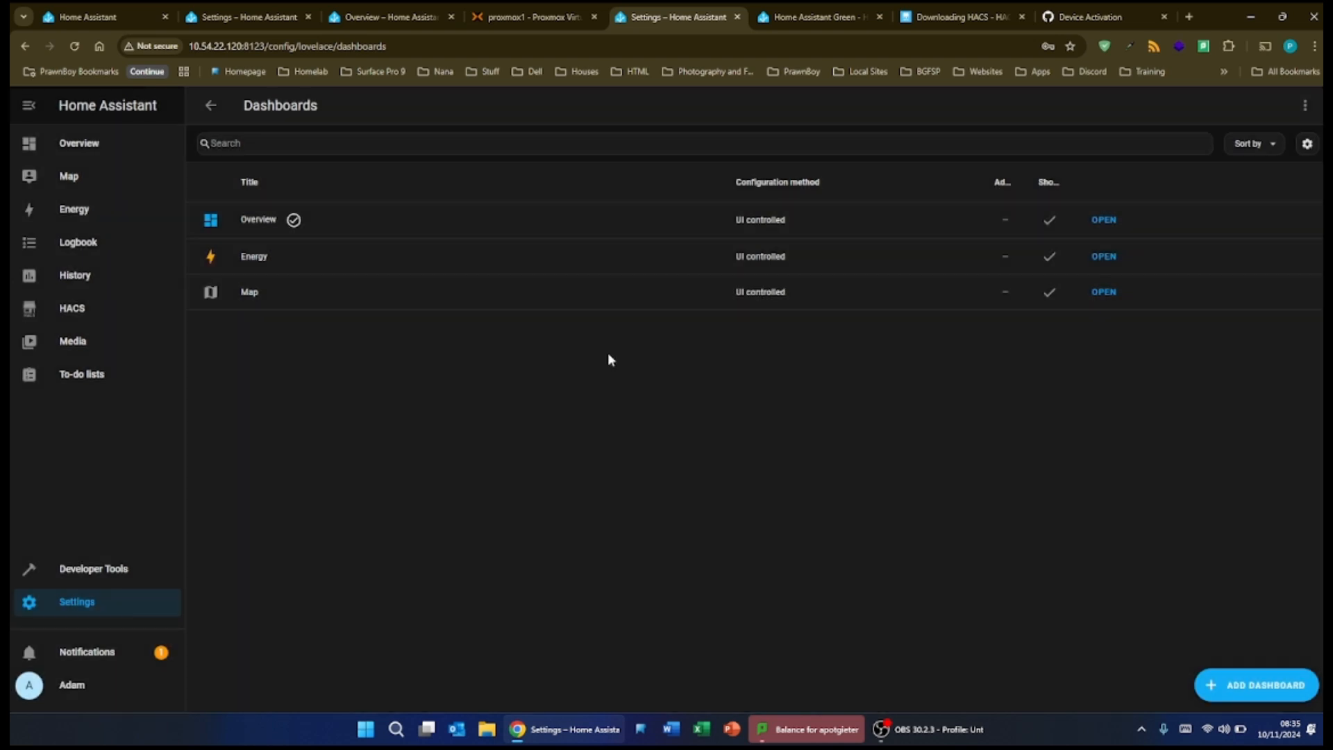
click(615, 325)
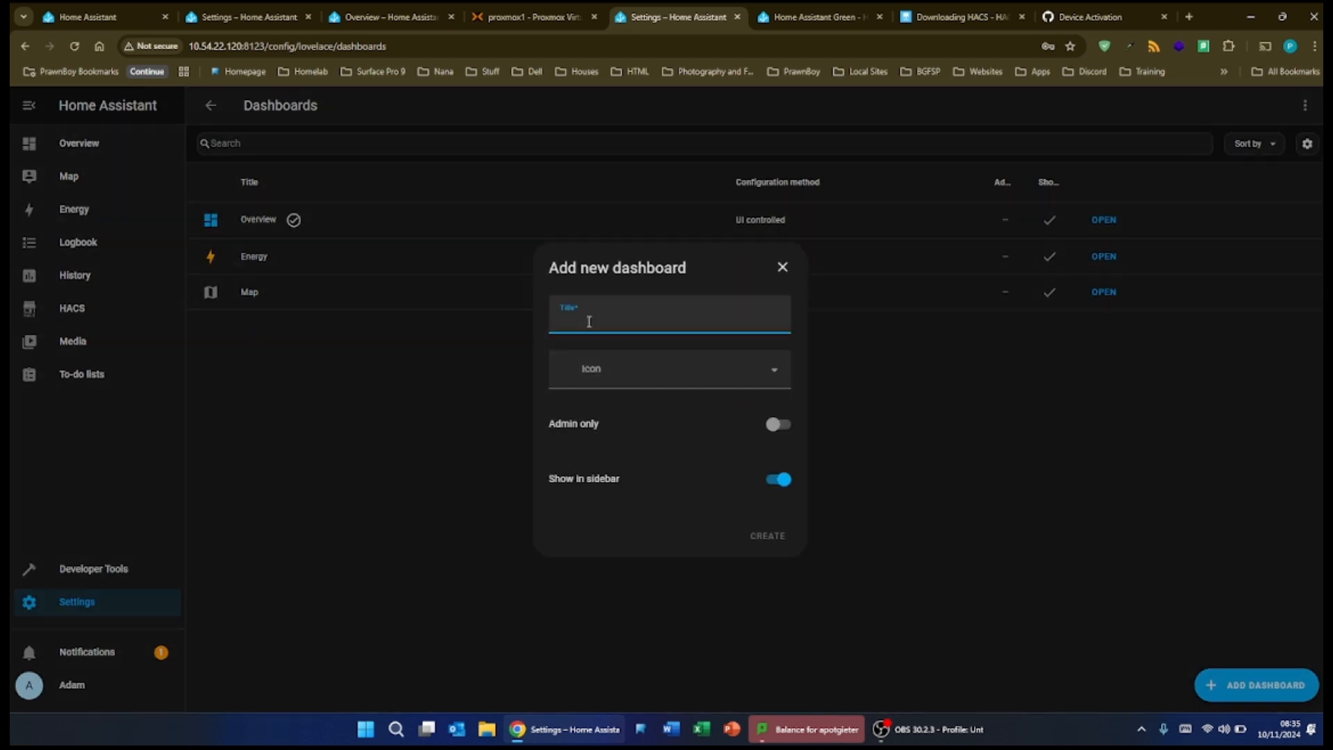
text(o)
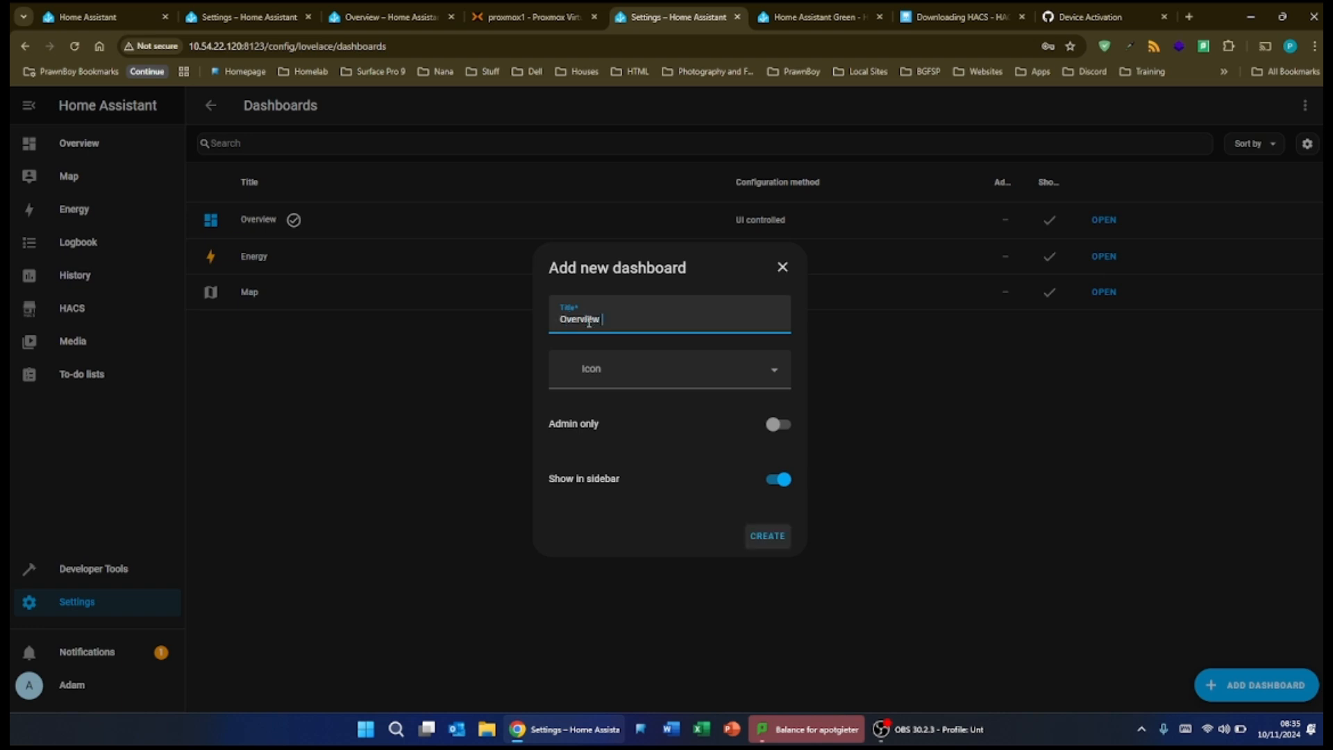
key(Tab)
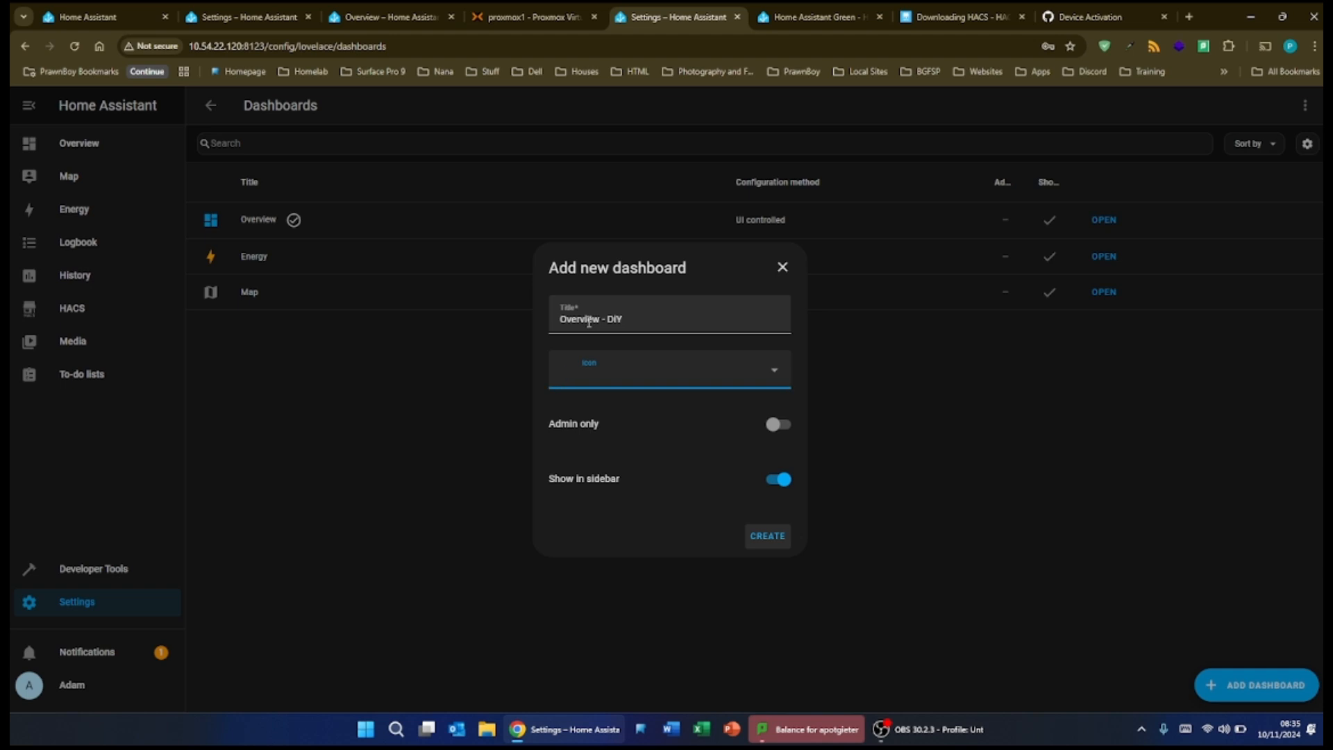
text(account)
click(610, 437)
click(766, 536)
click(91, 209)
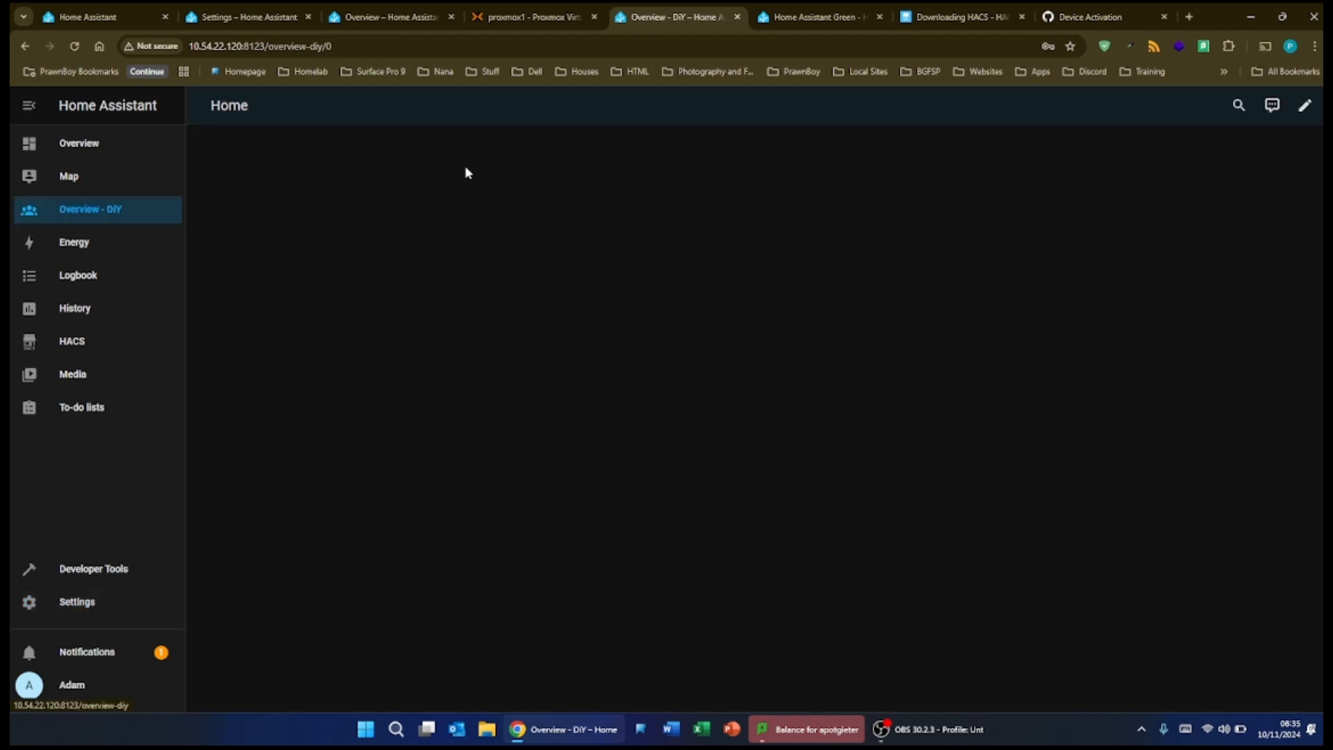
- Add a new dashboard section headed 'Bedroom' with the mdi:bed icon
click(1305, 106)
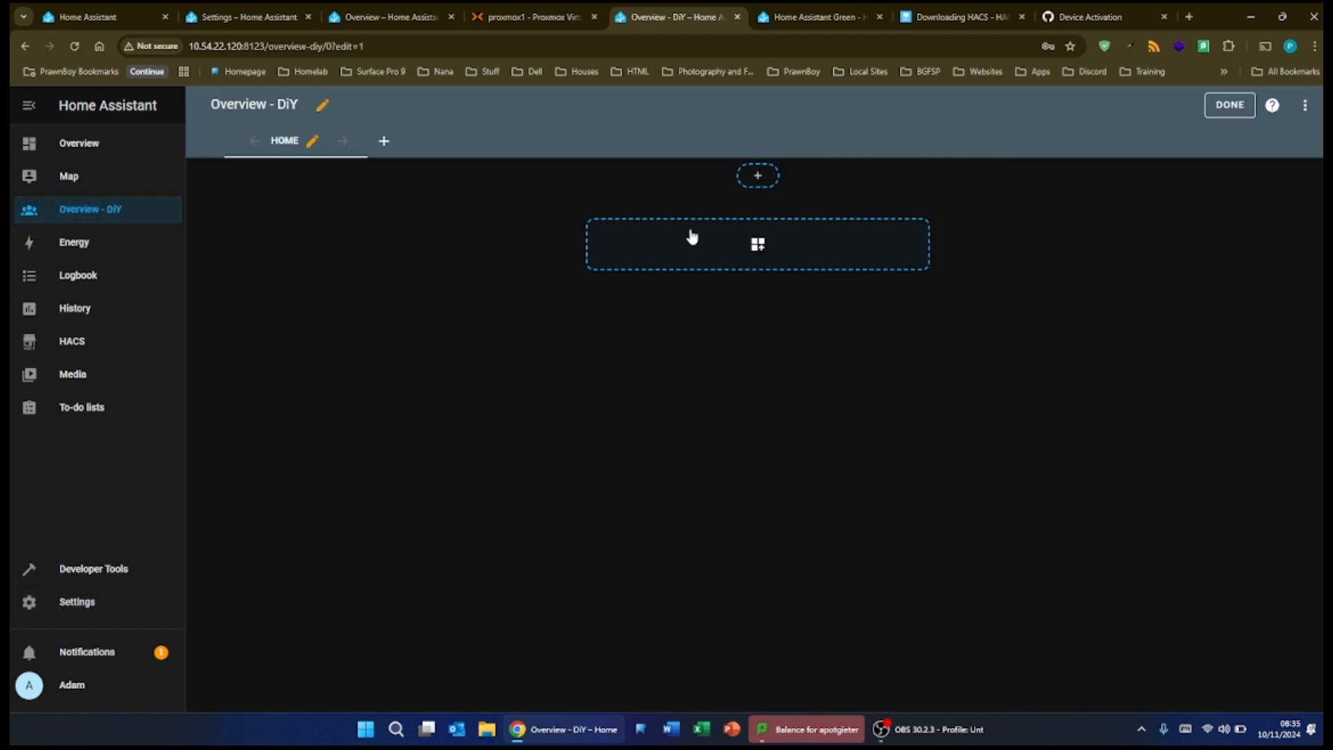
click(750, 260)
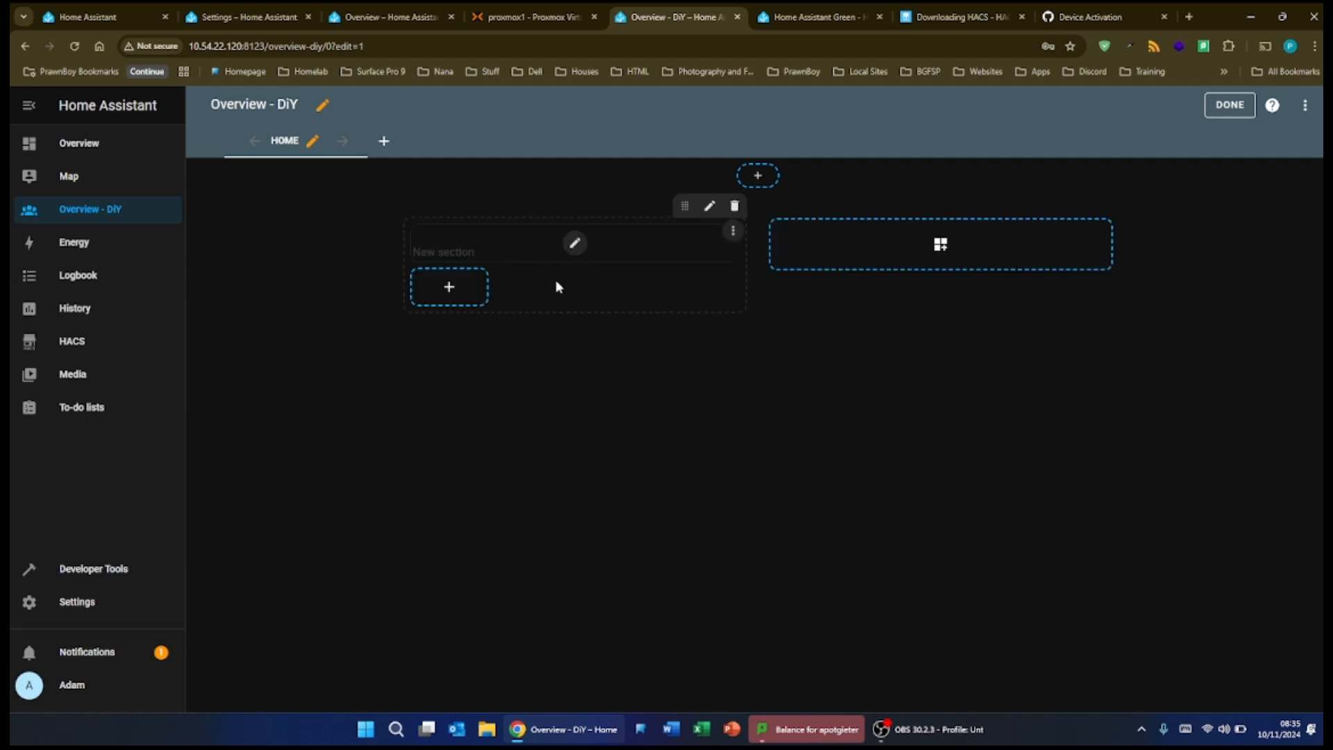
click(476, 243)
drag(443, 342, 287, 360)
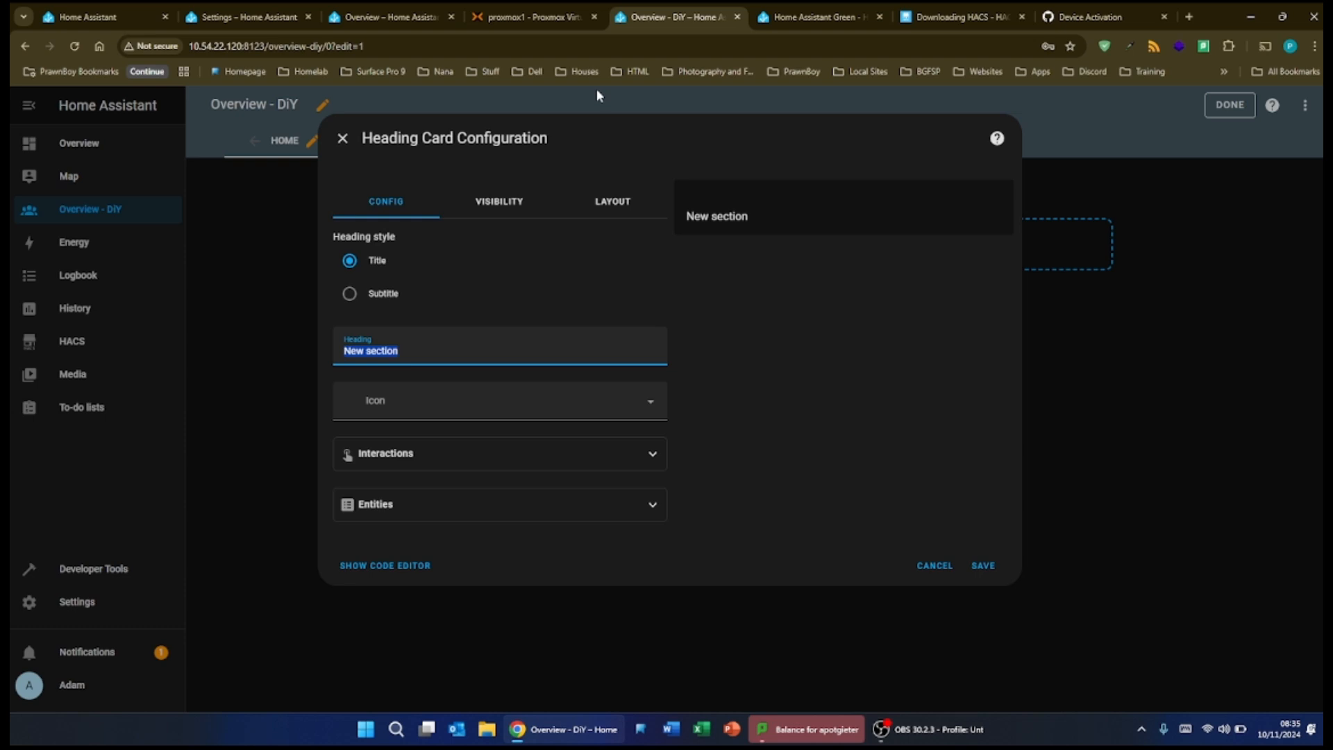
text(Bedroom)
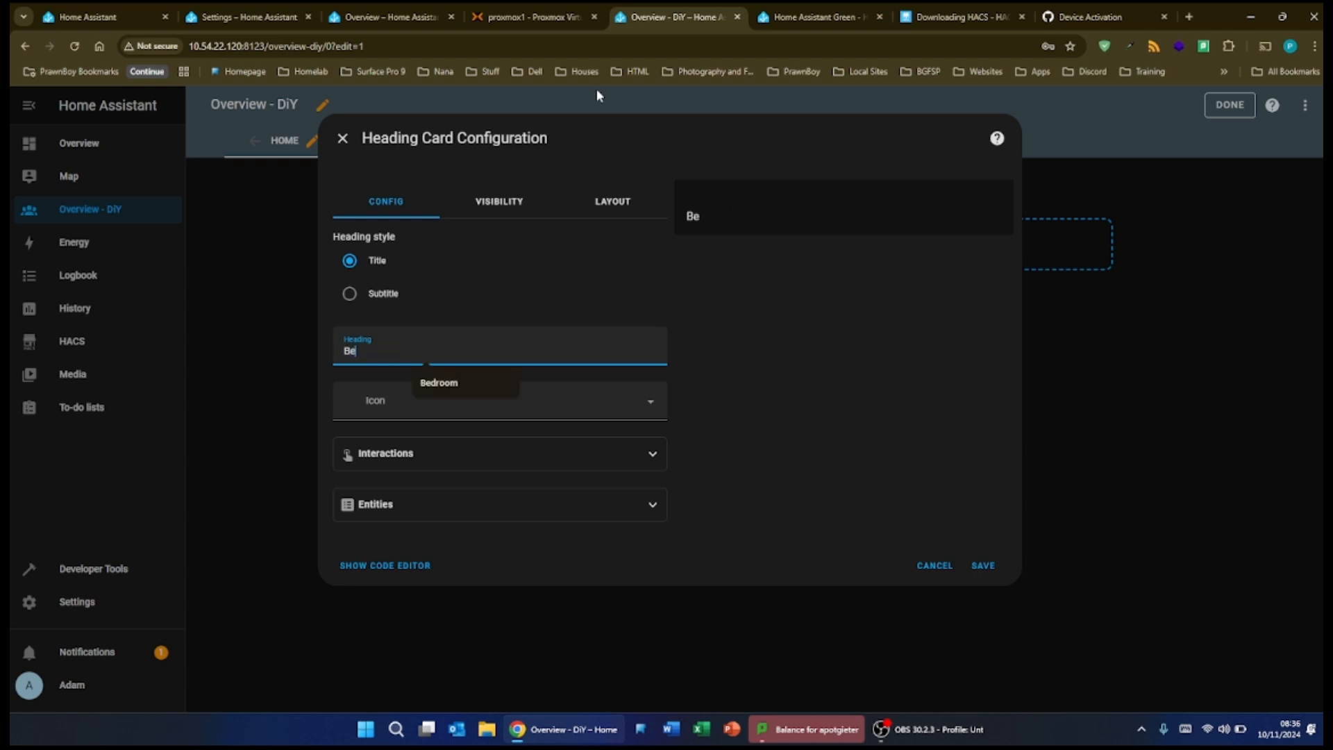
key(Tab)
text(bed)
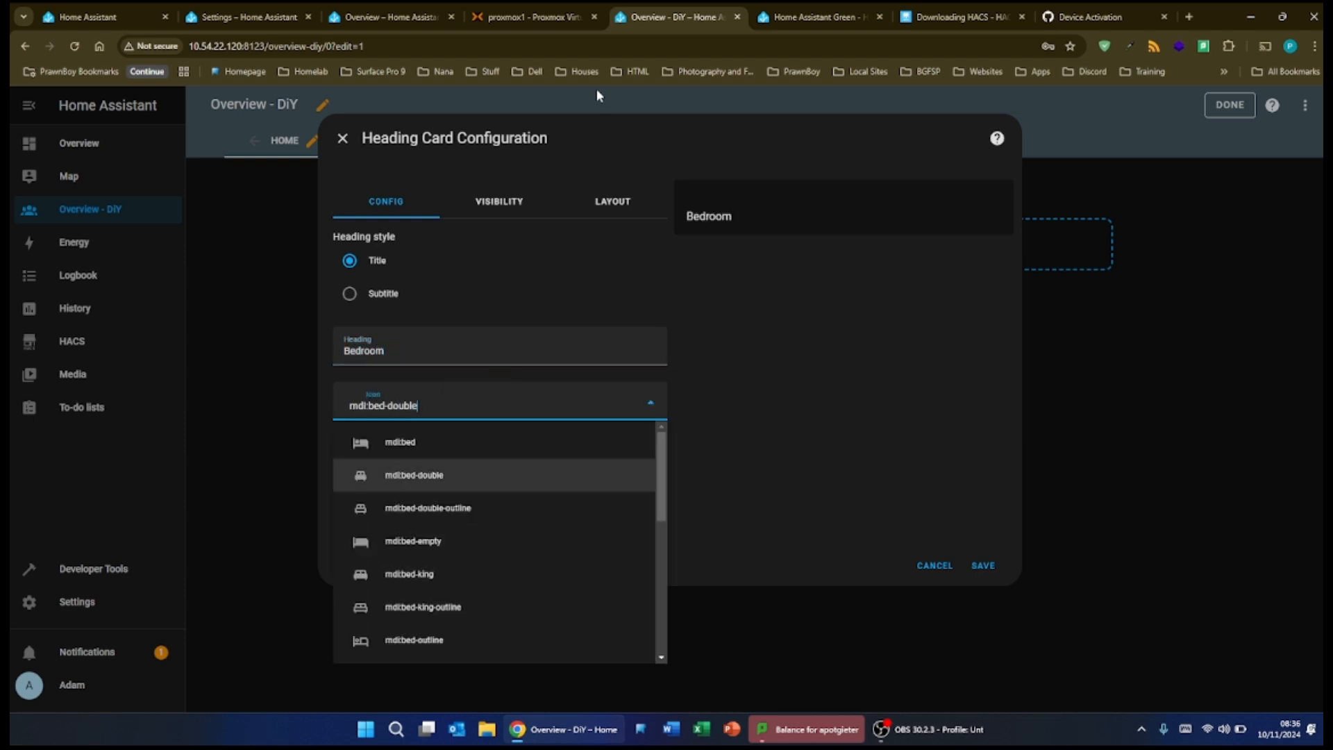
key(Down)
key(Down)
key(Return)
key(BackSpace)
key(BackSpace)
key(BackSpace)
key(BackSpace)
key(BackSpace)
key(BackSpace)
key(BackSpace)
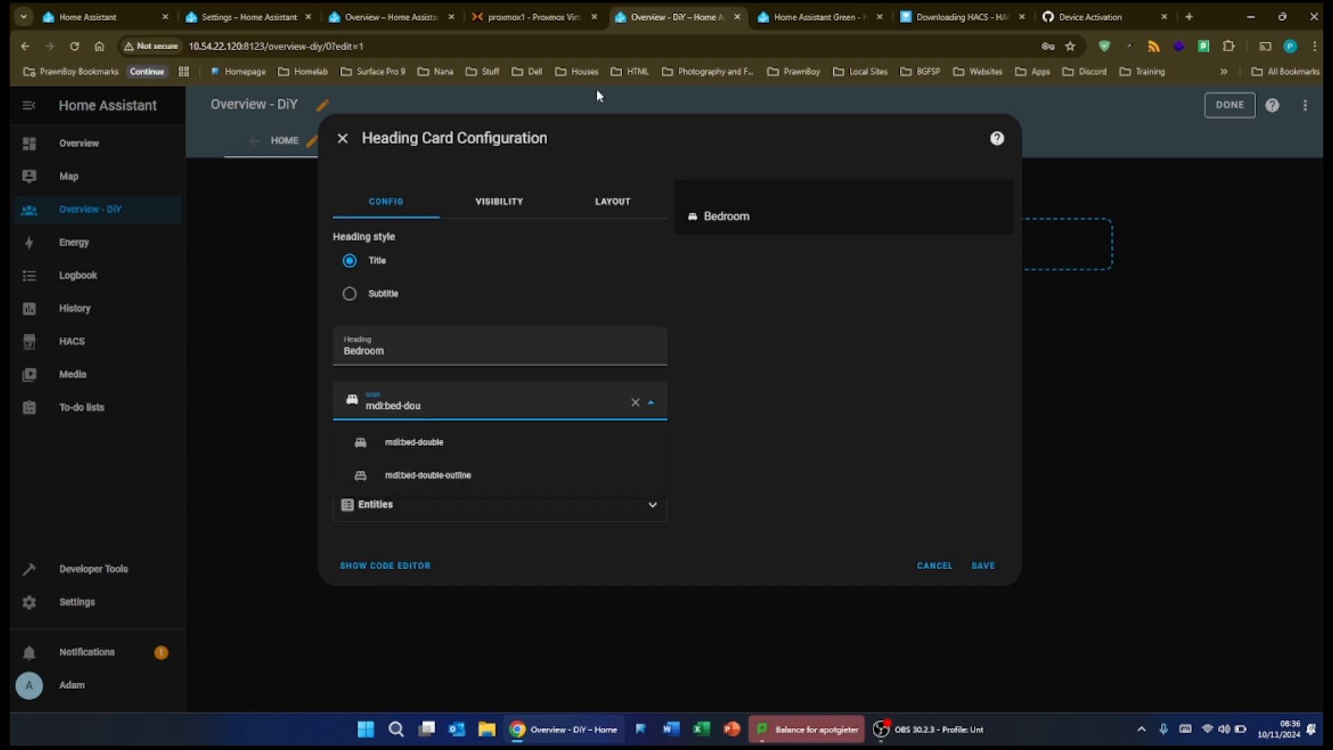
key(Down)
key(Return)
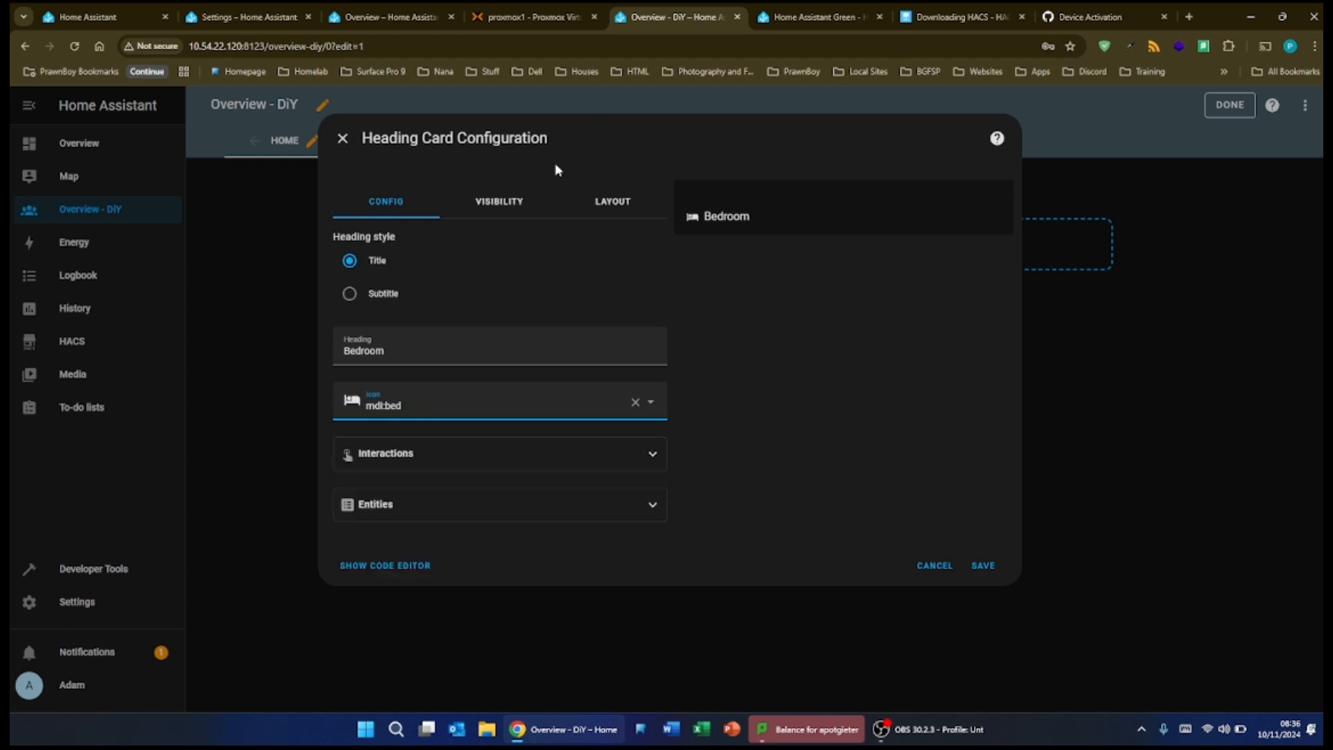
- Add Adam Display to the heading's entities and inspect its Off state in the preview
click(502, 503)
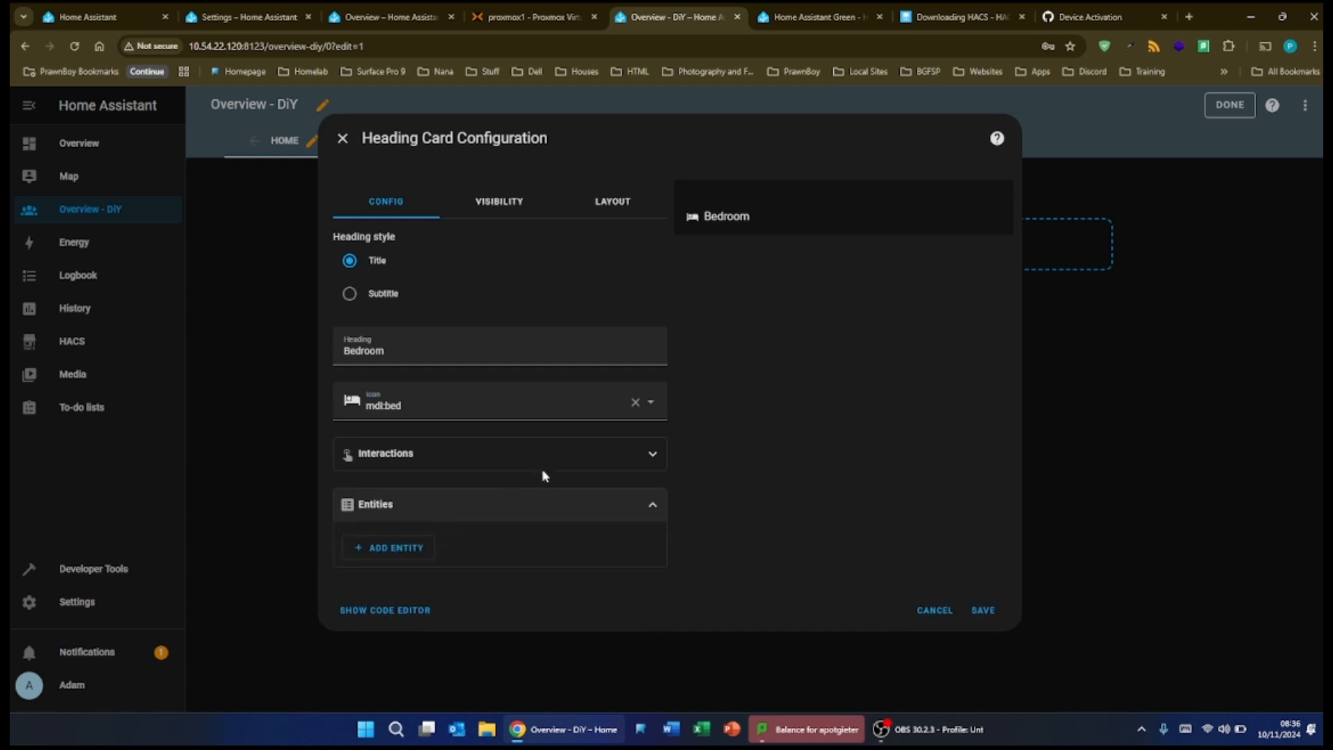
click(405, 546)
click(464, 539)
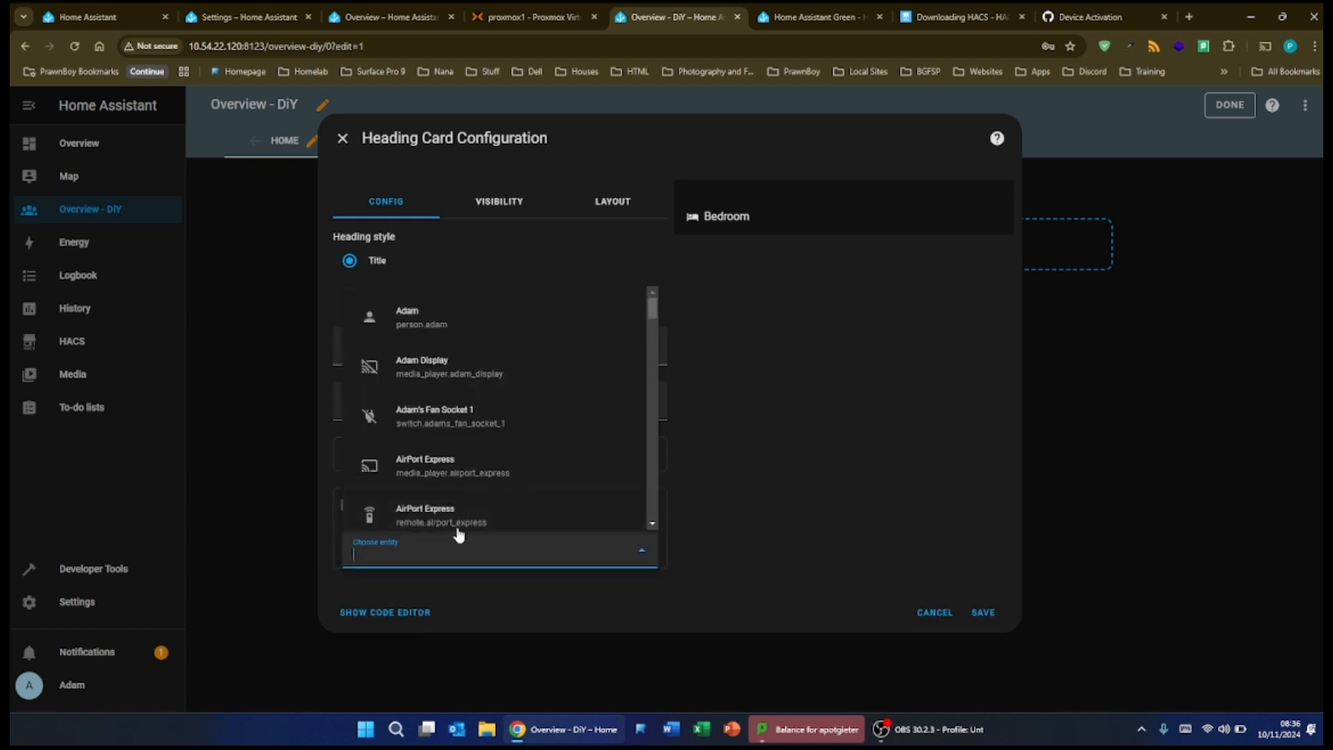
click(468, 373)
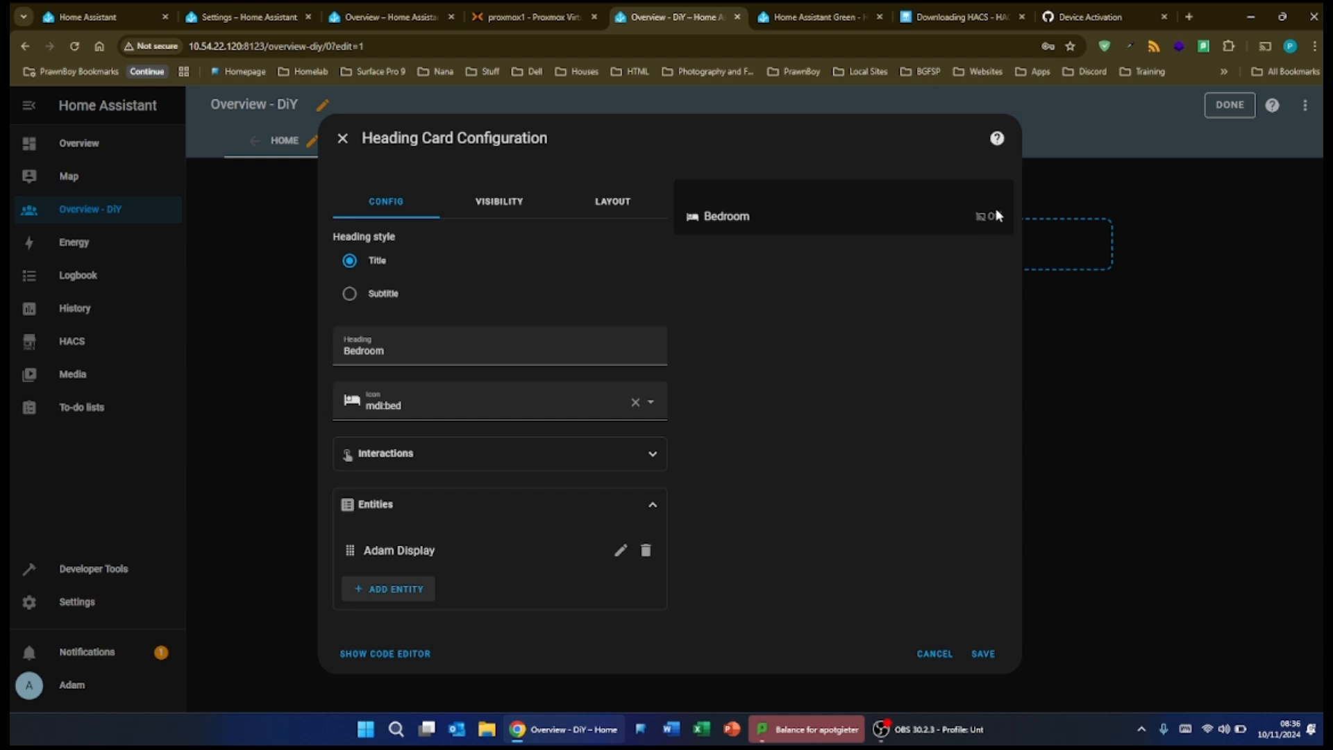
key(ctrl+plus)
key(ctrl+plus)
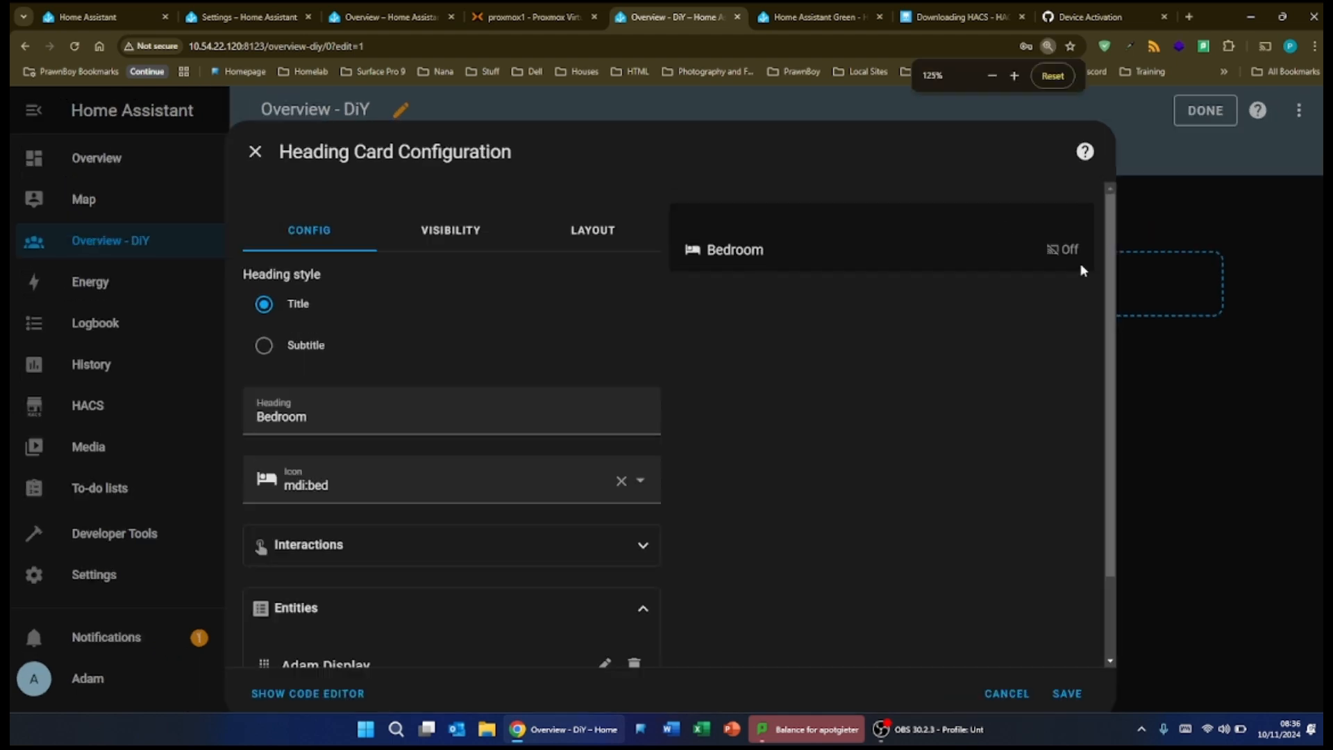
scroll(1213, 409, down, 3)
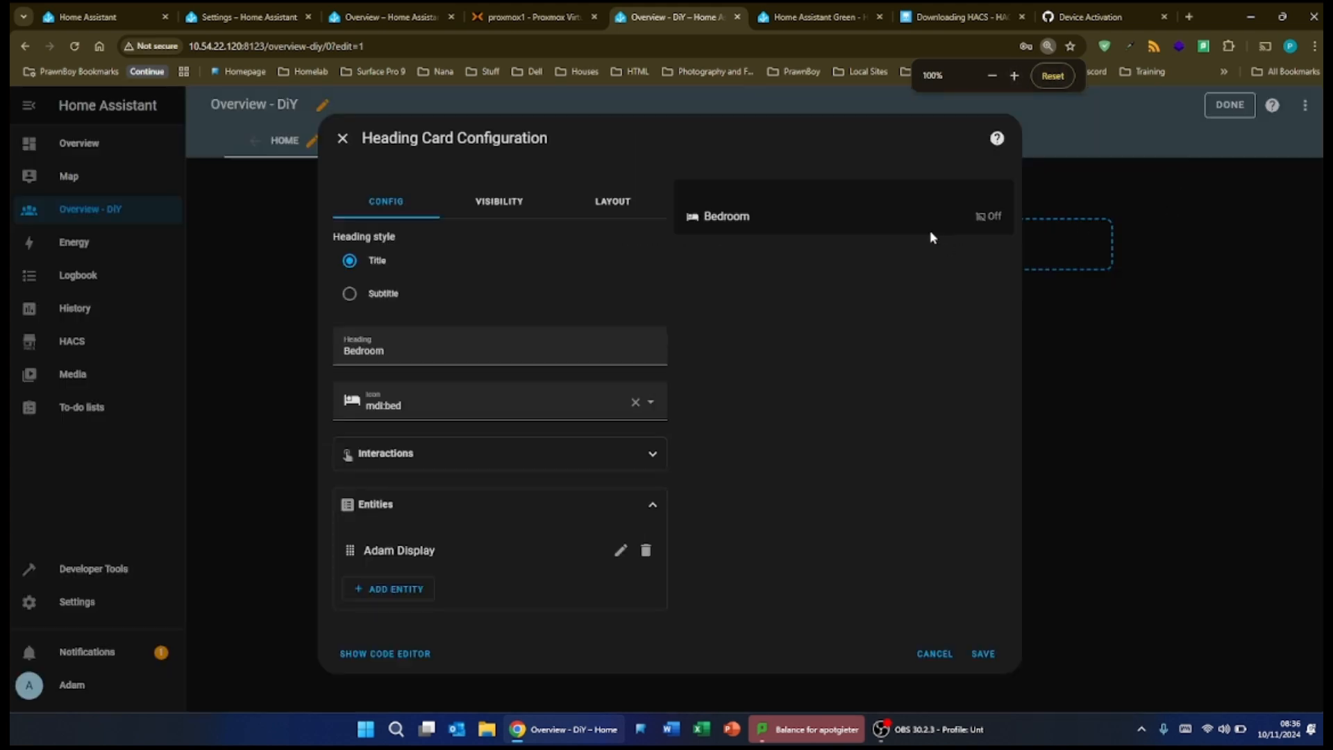
drag(988, 214, 1015, 211)
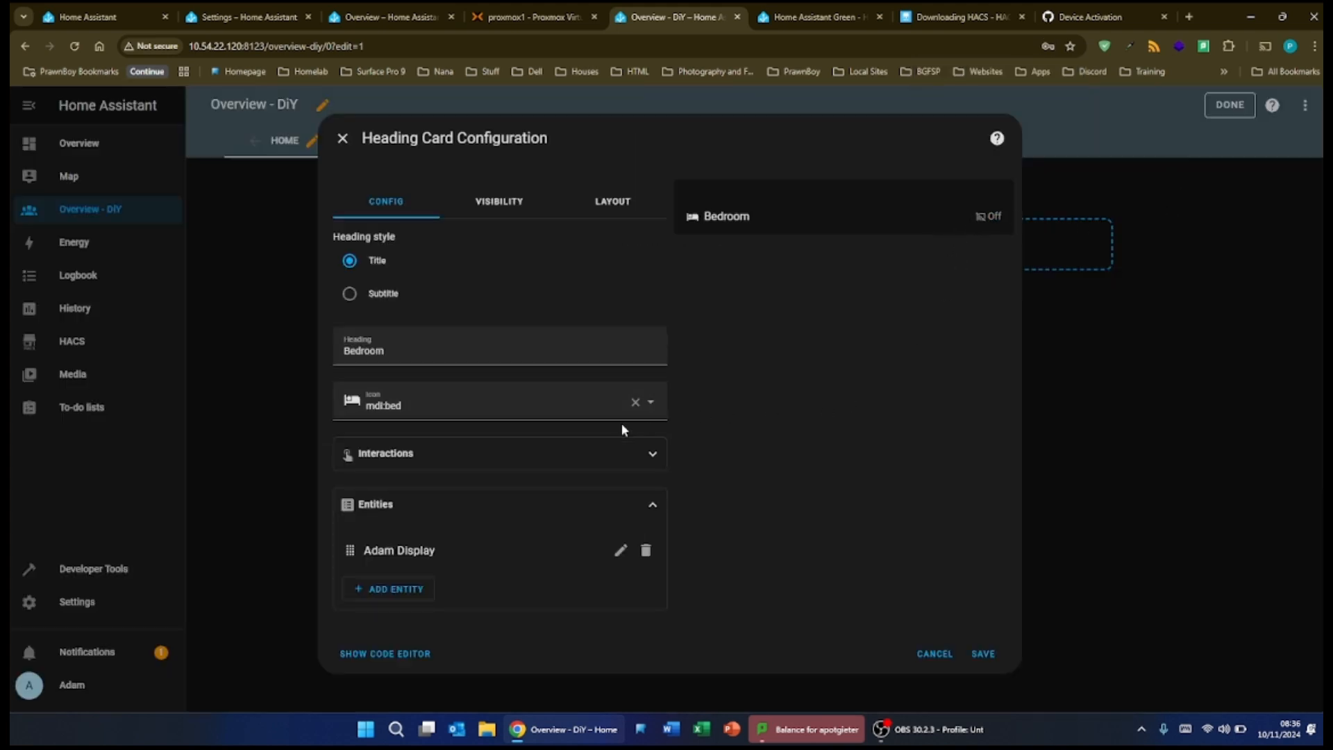
- Add Bed Lamp as a heading entity and begin filtering for another entity
click(395, 589)
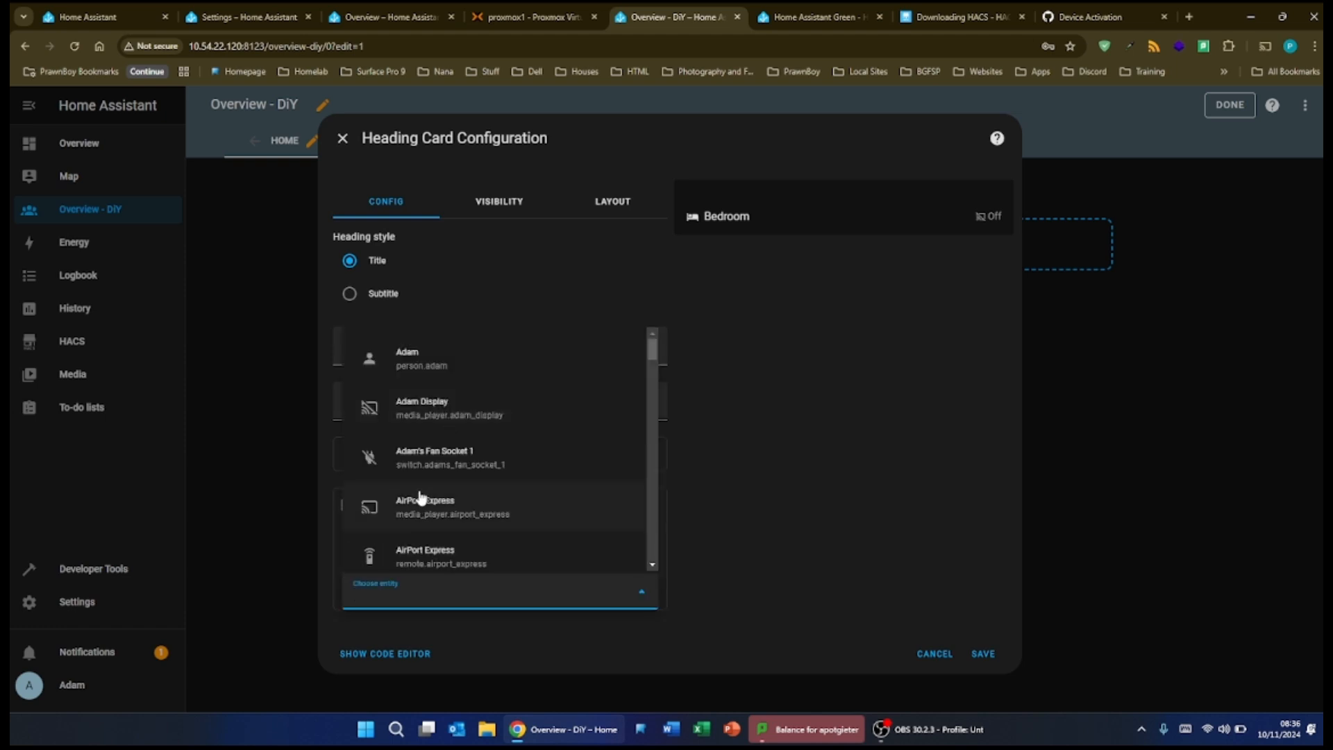
text(bed)
key(Down)
key(Return)
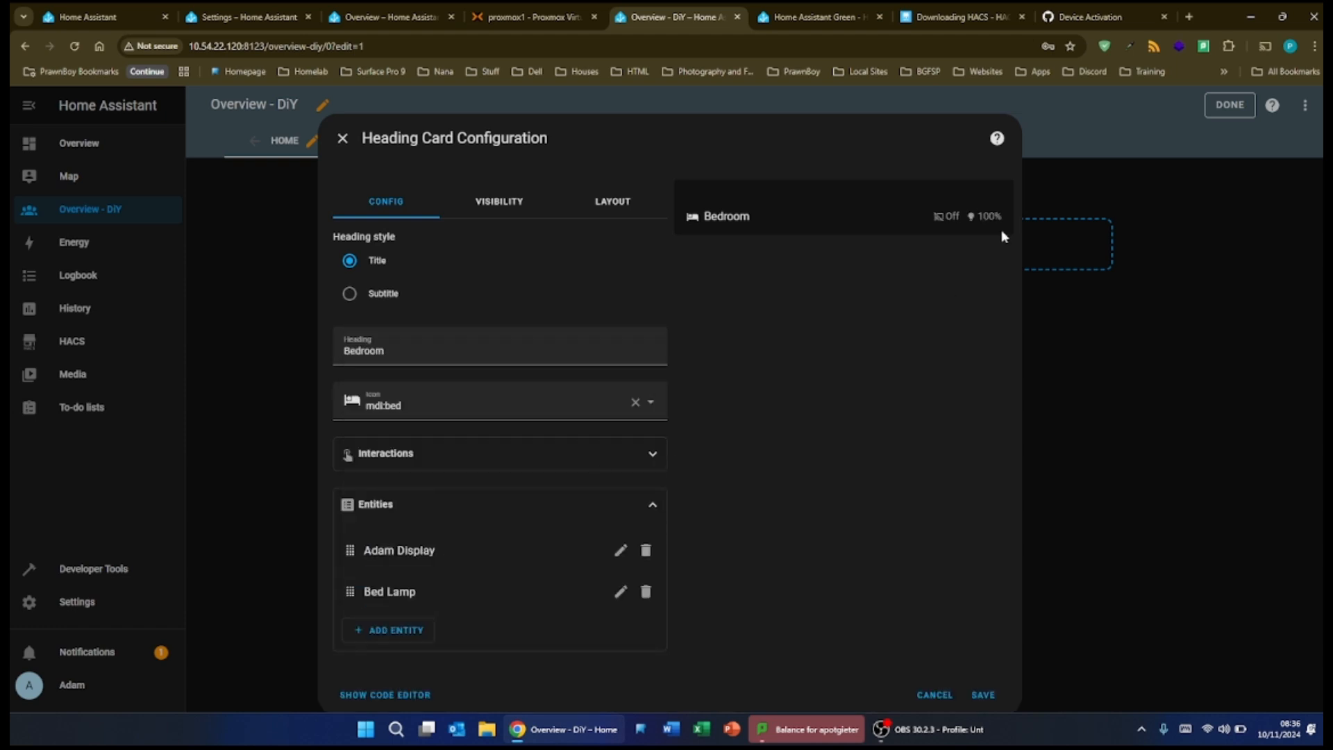
click(413, 635)
text(a)
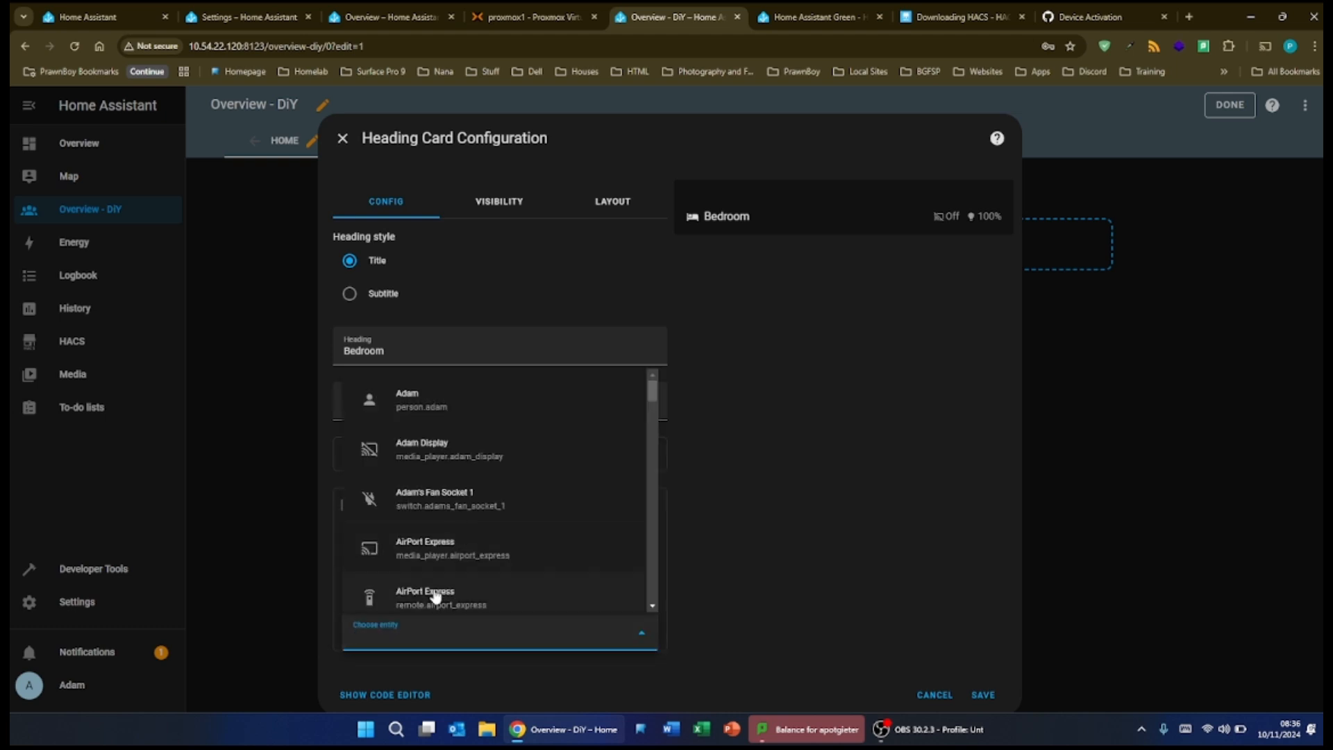
text(da)
key(ctrl+a)
- Save the Bedroom heading card and start a Mini Media Player card for media_player.adam_display
click(984, 695)
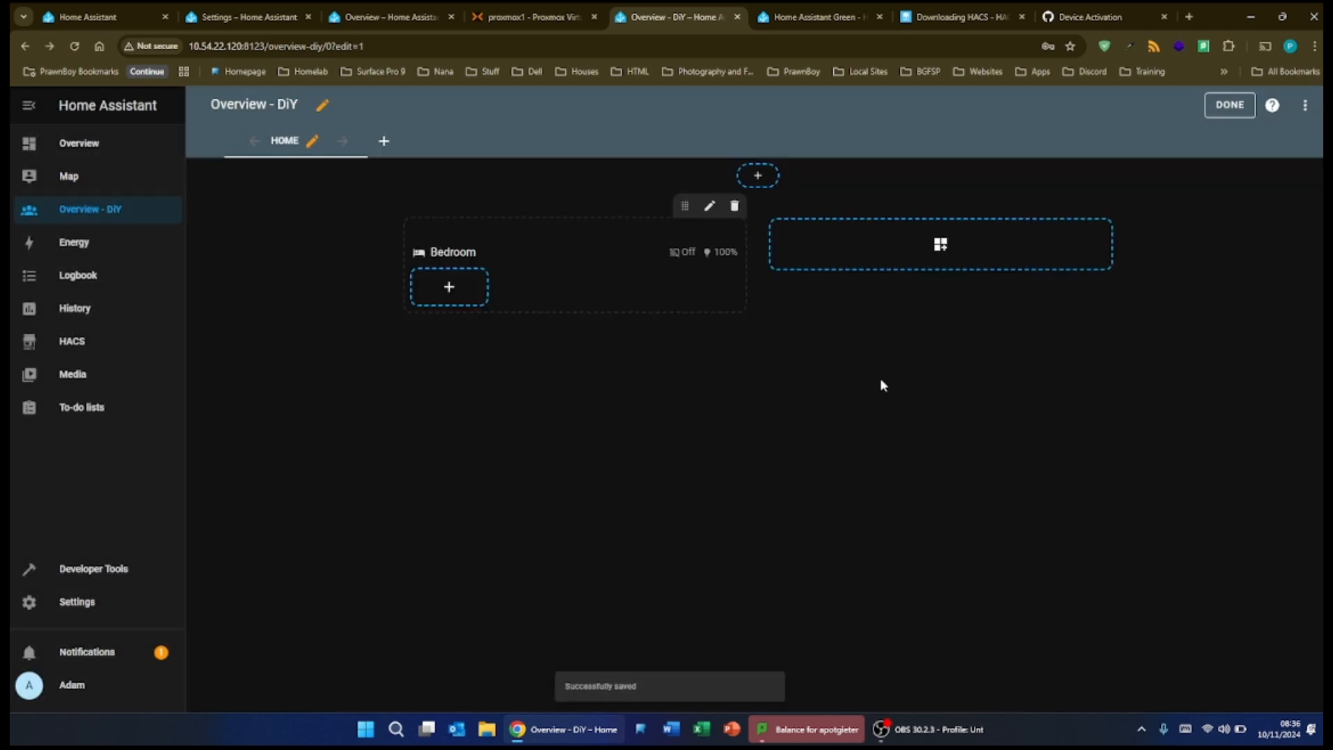
click(1229, 104)
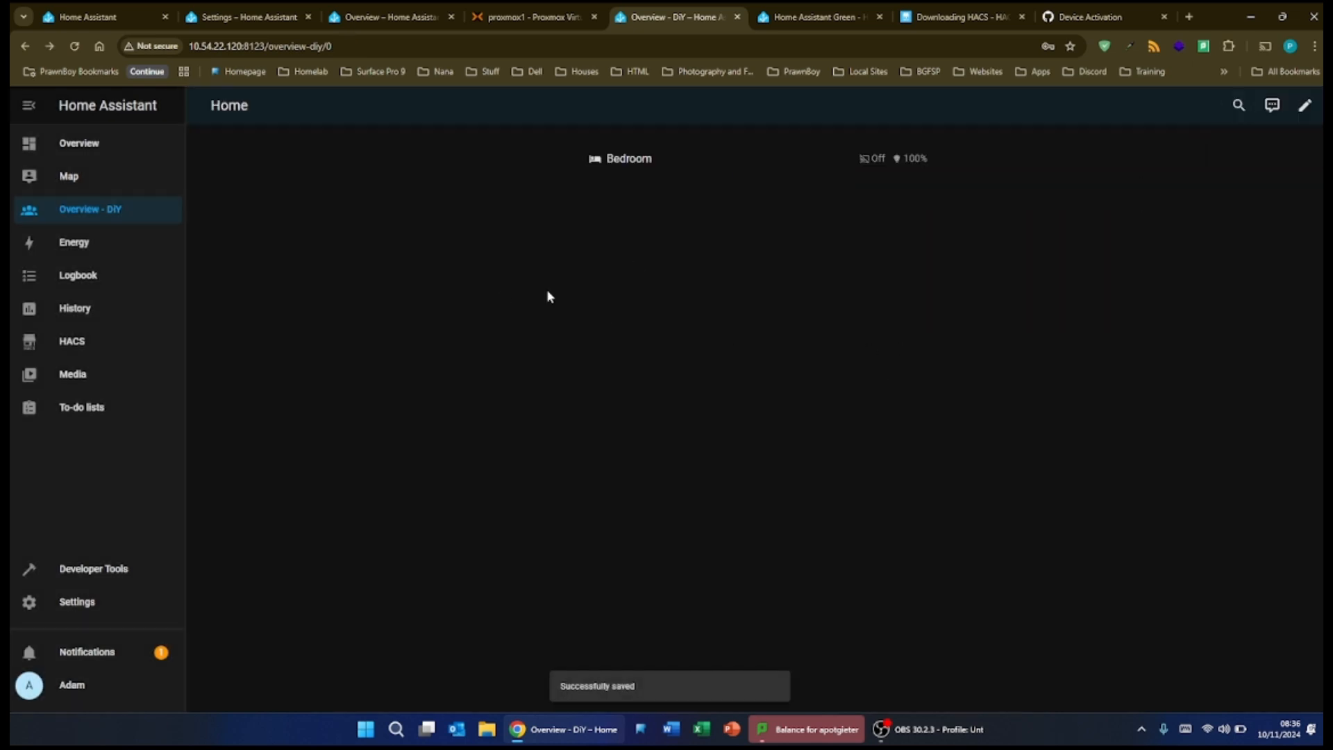
click(1305, 105)
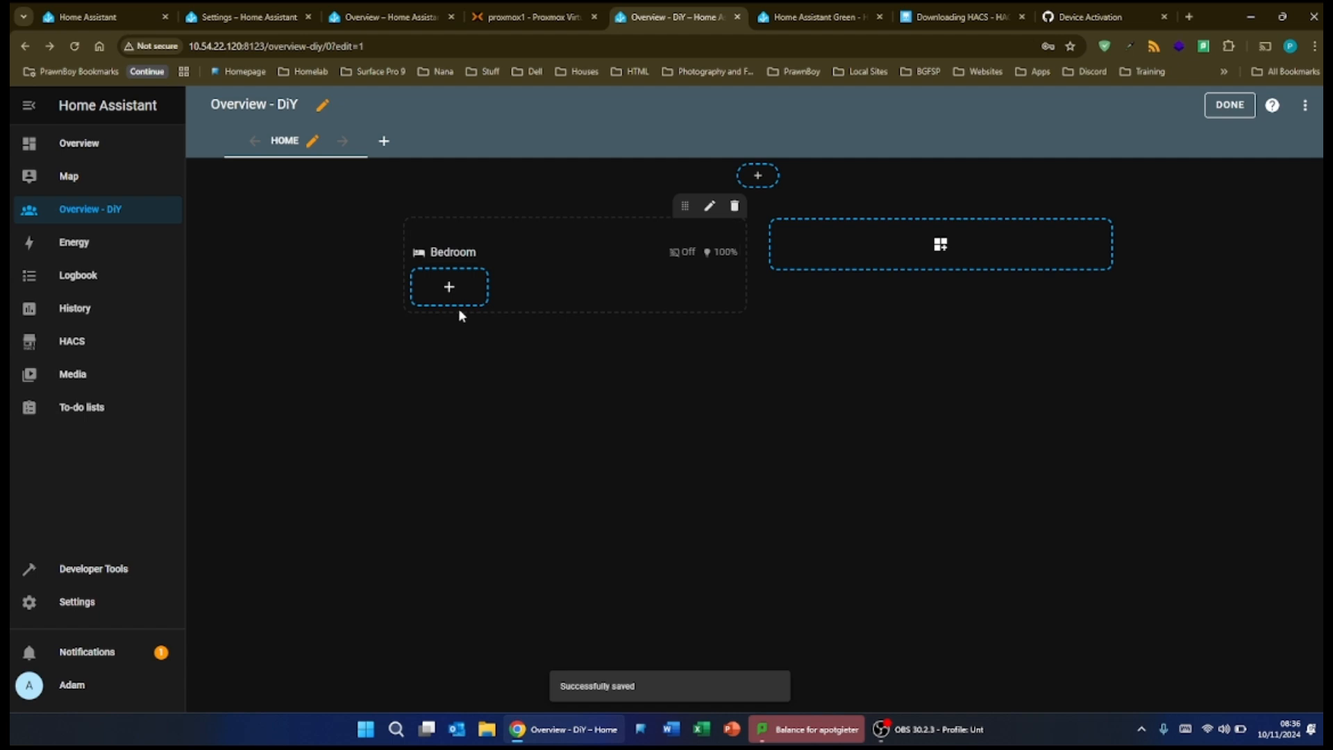
click(455, 298)
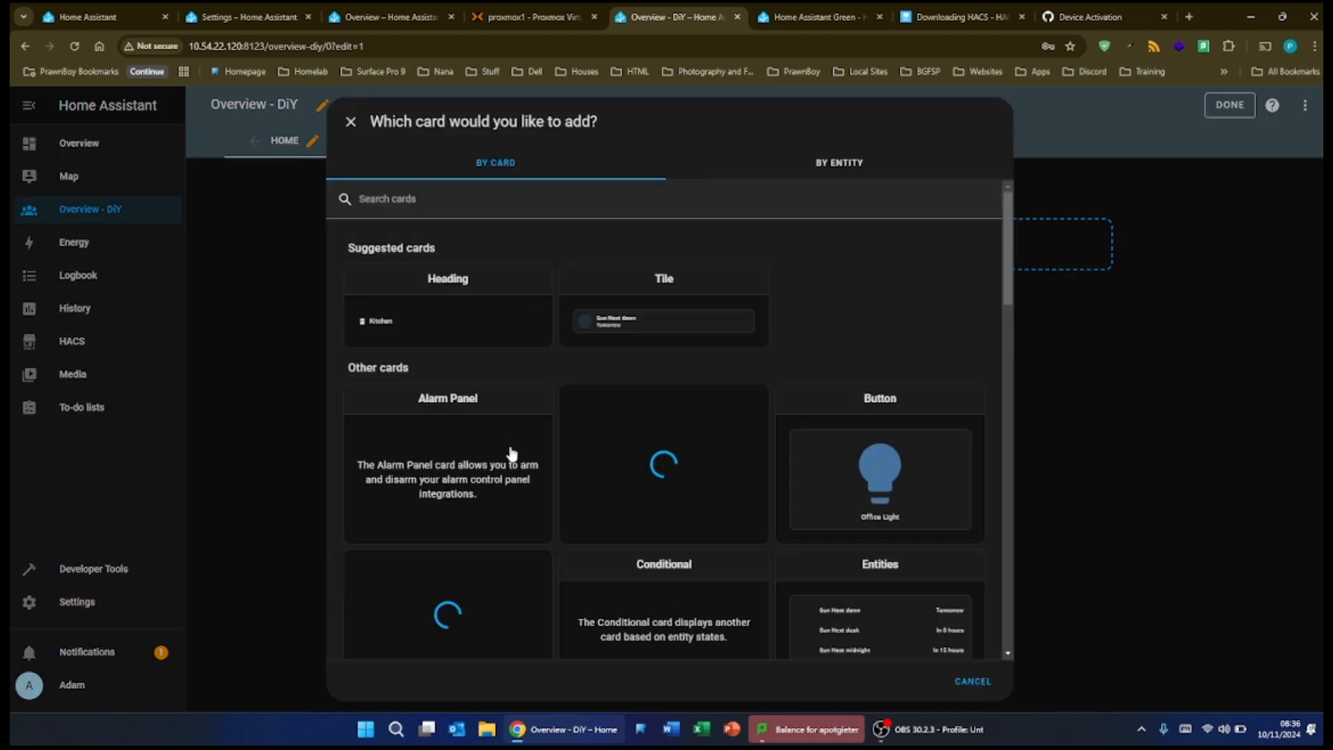
click(476, 199)
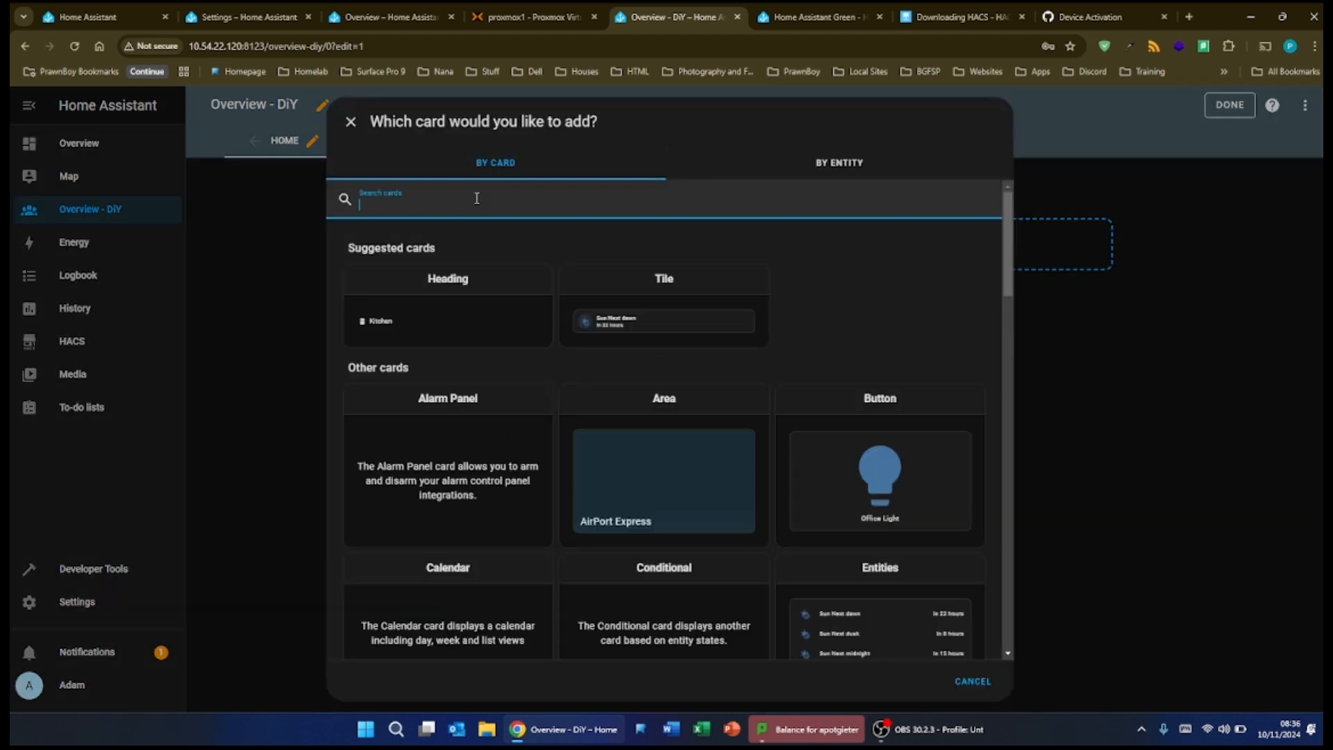
text(media)
click(640, 274)
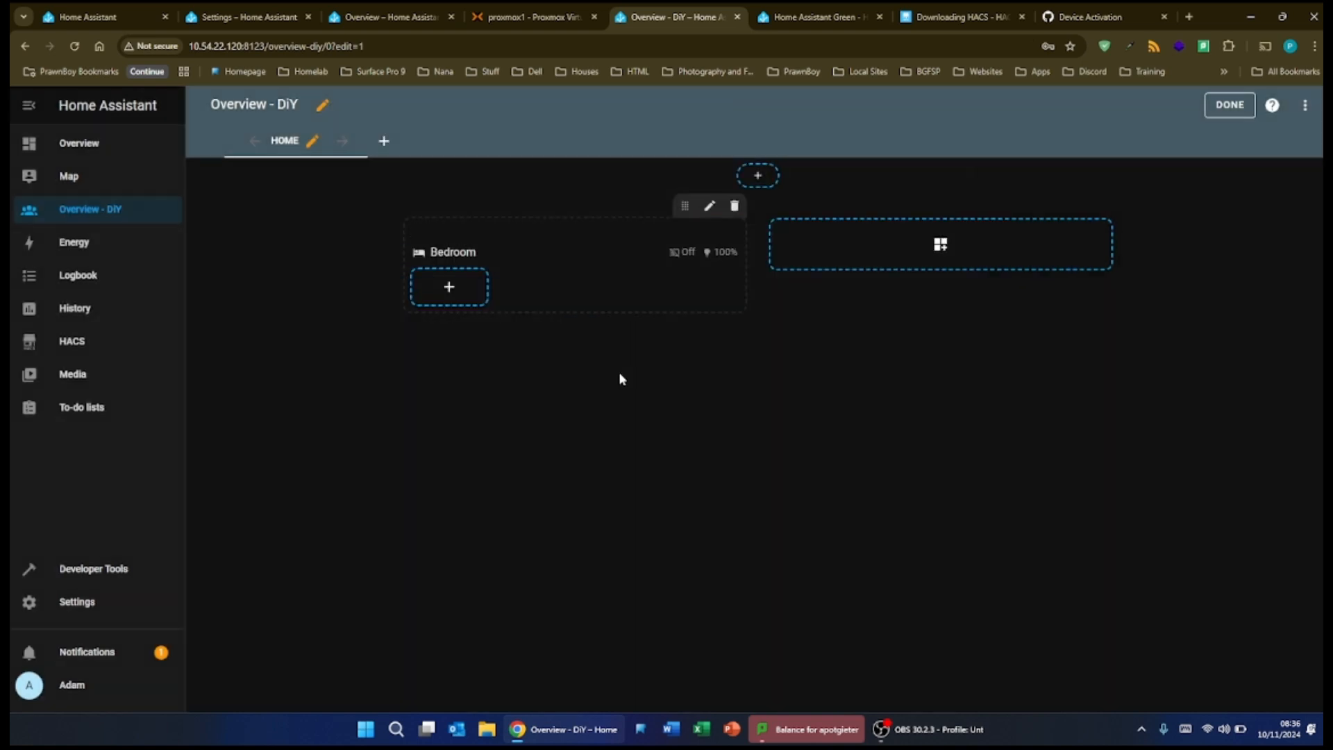
click(387, 268)
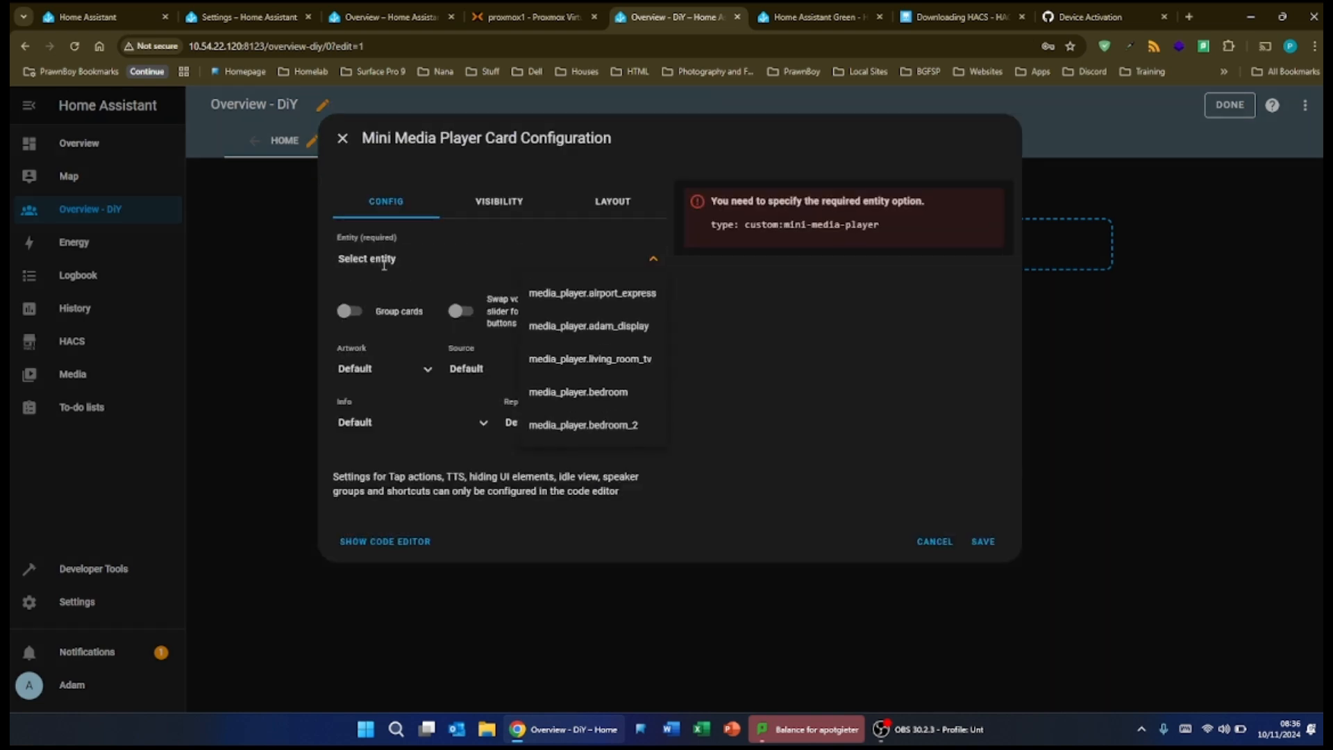
click(591, 323)
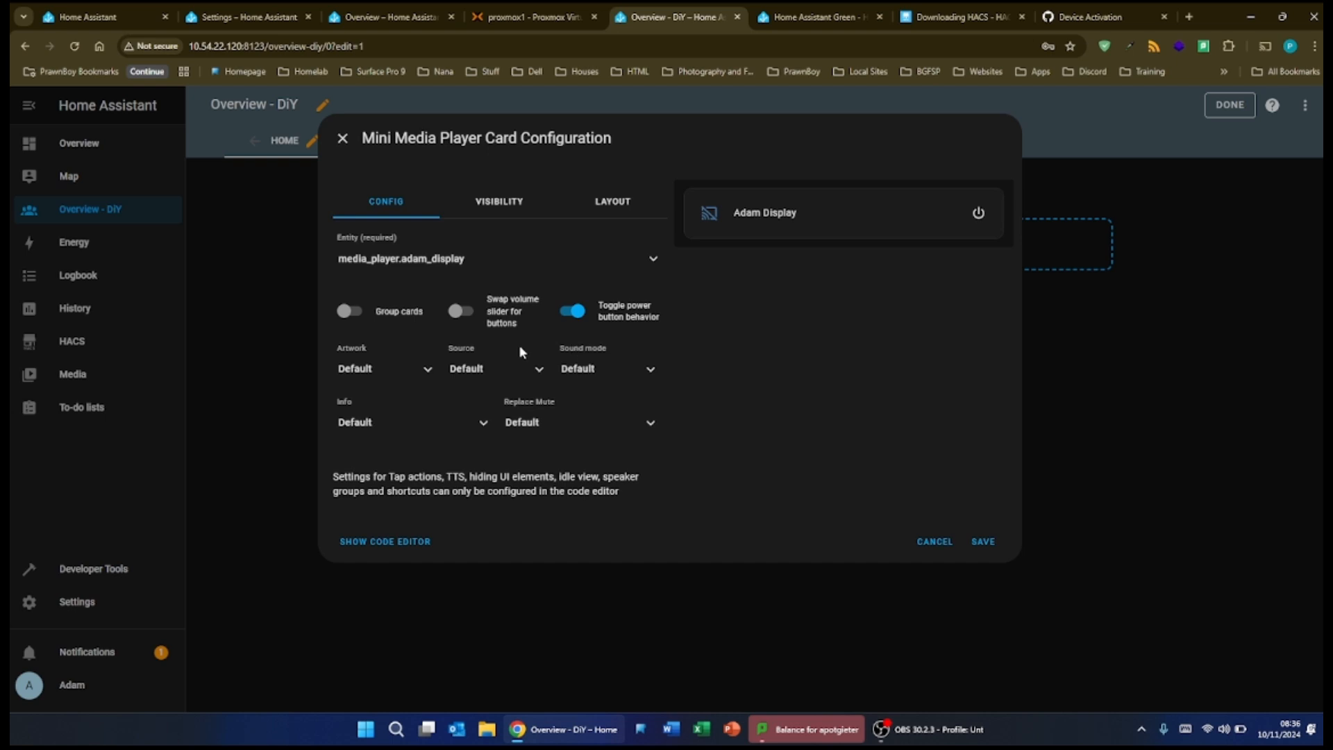
- Review the card's group, artwork, source, sound mode, info and replace-mute options, keeping defaults
click(348, 321)
click(347, 322)
click(429, 370)
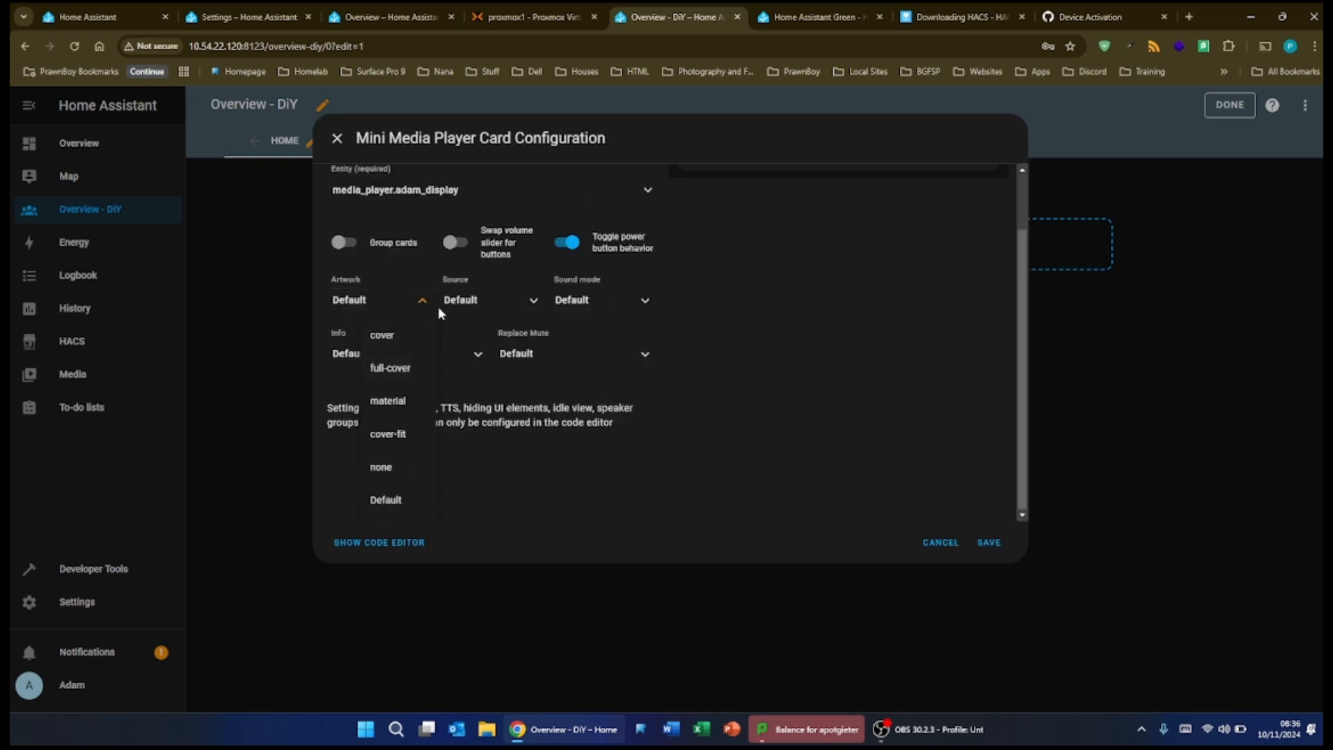
click(483, 300)
click(609, 370)
click(608, 369)
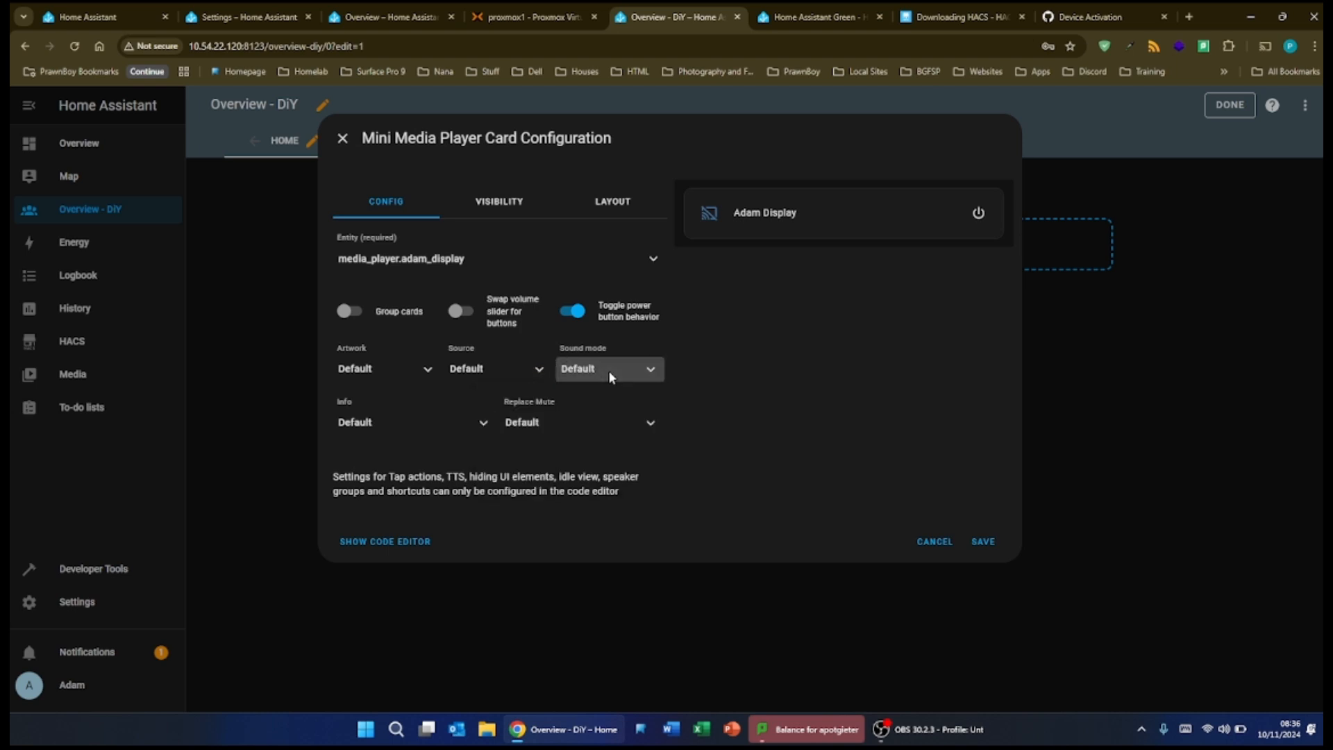
click(461, 420)
click(528, 413)
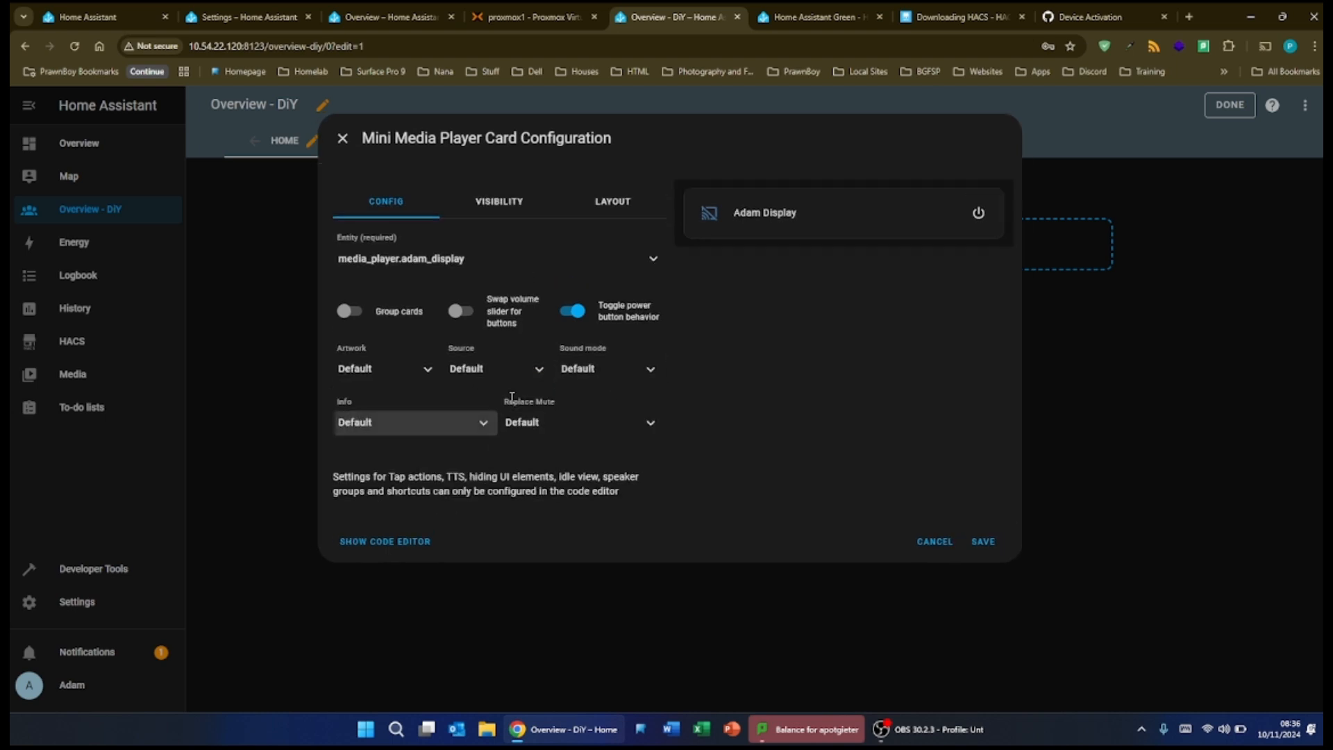
click(528, 413)
click(530, 419)
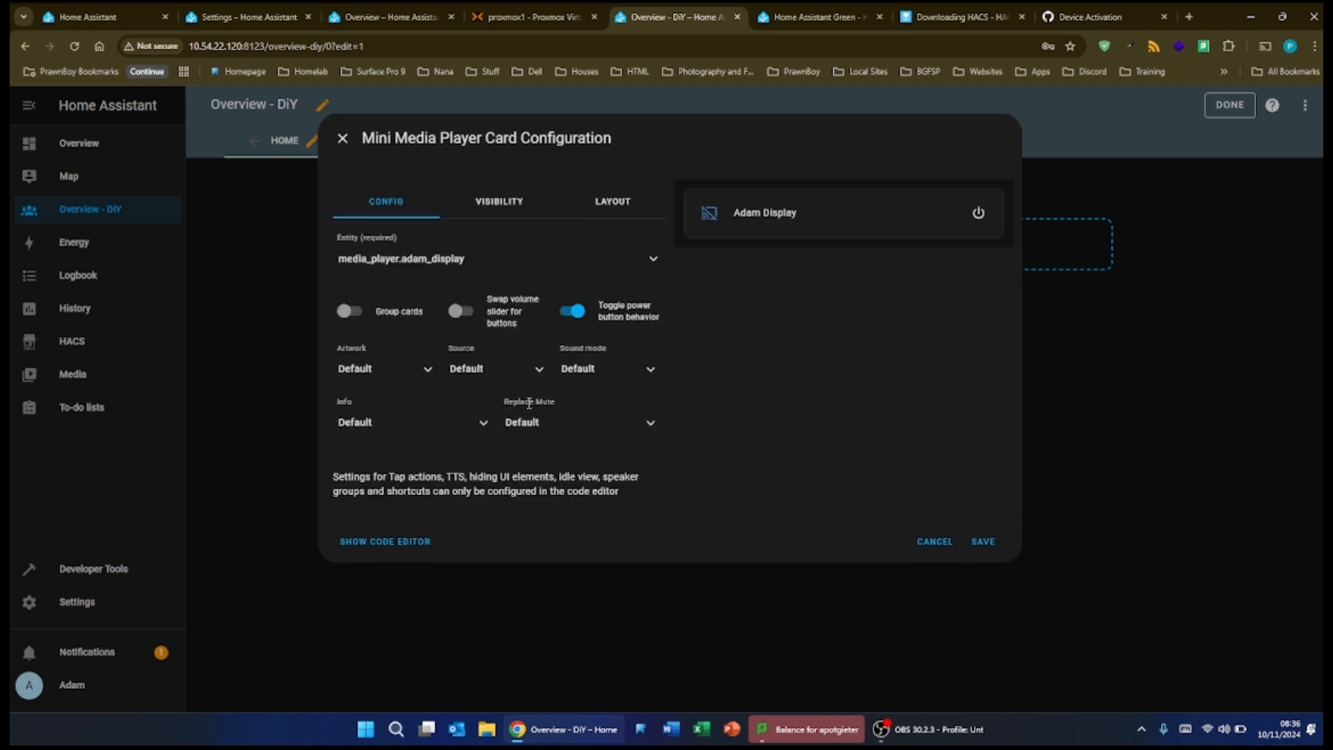
click(480, 207)
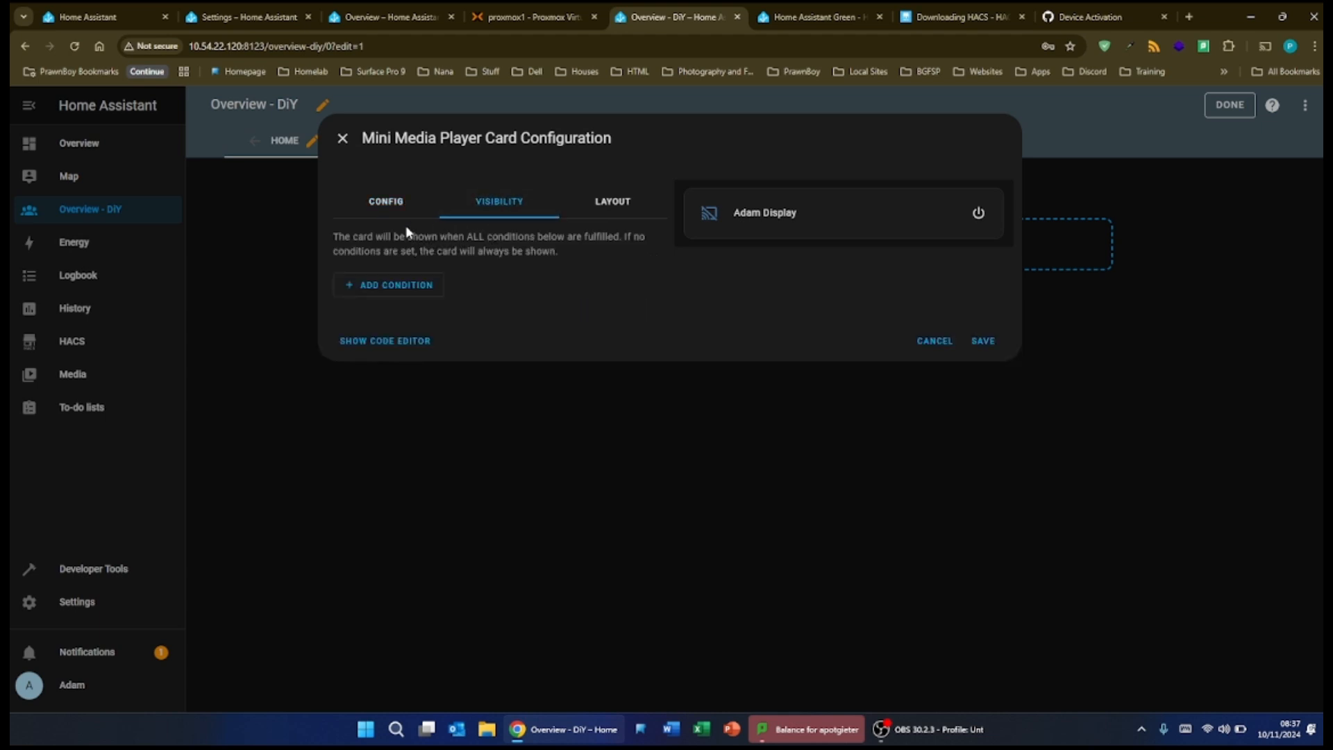
- Size the media card to the full section width at one row high
click(655, 198)
drag(585, 280, 518, 285)
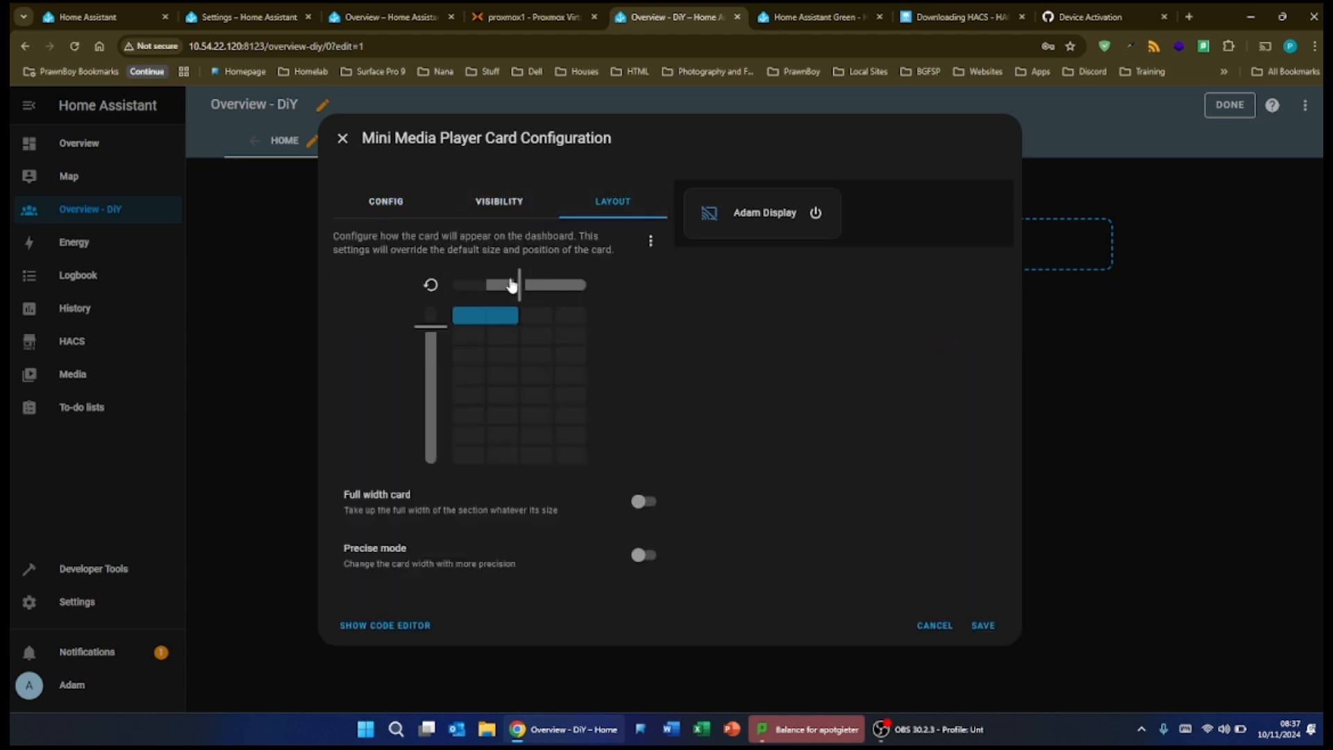
mouse_move(428, 336)
mouse_down()
mouse_move(408, 438)
mouse_move(437, 331)
mouse_up()
drag(523, 281, 591, 290)
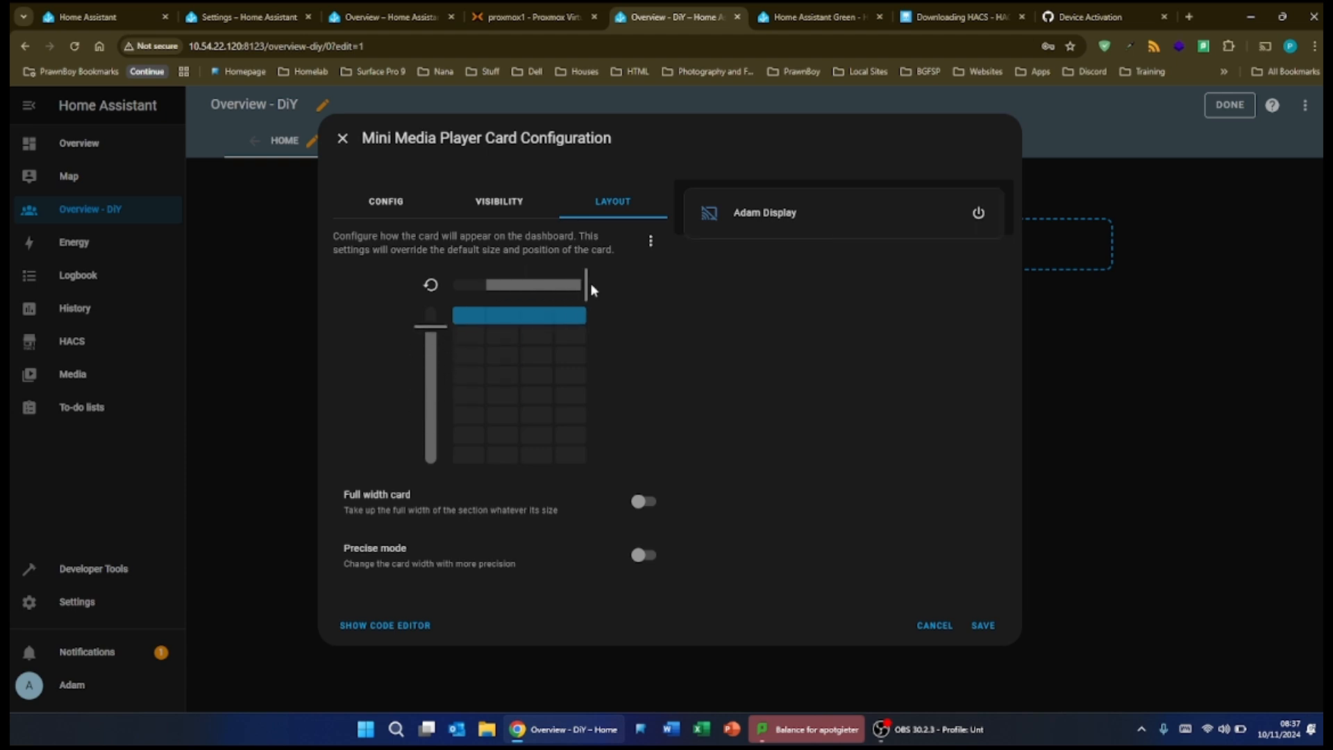
click(438, 346)
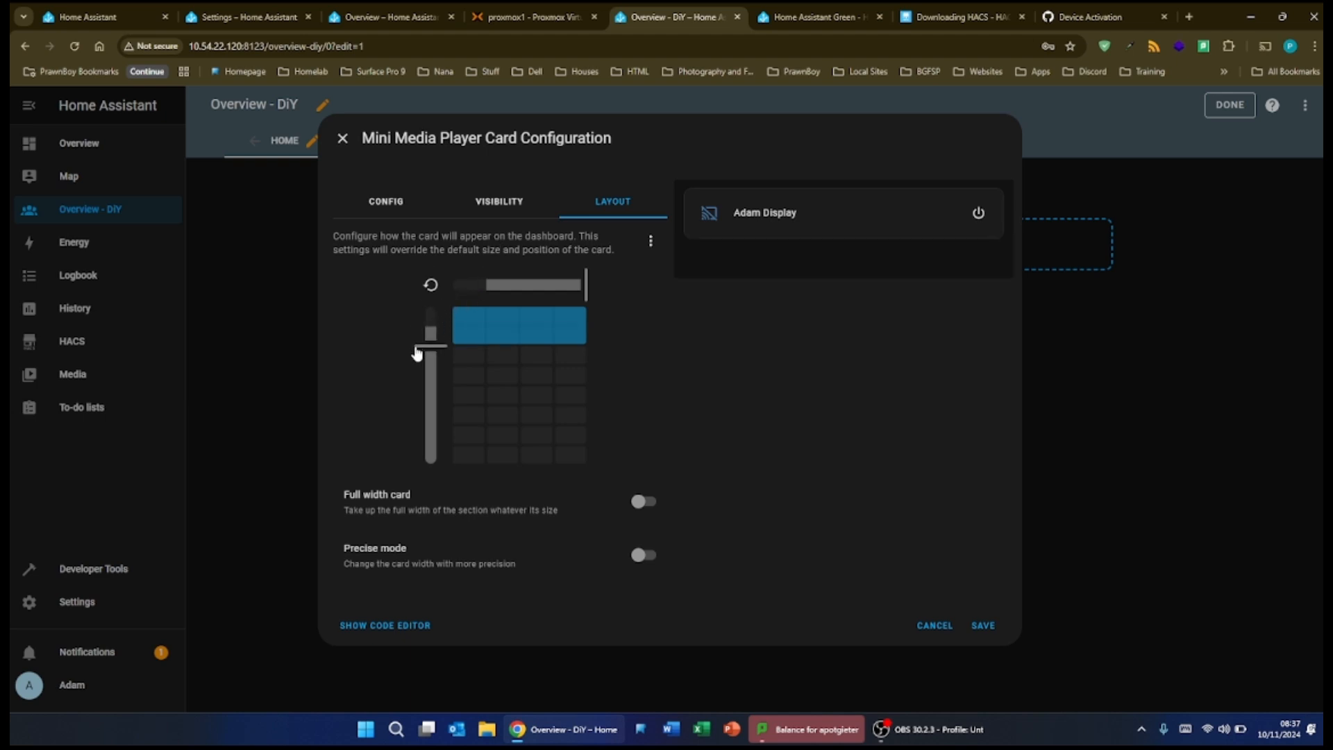
drag(417, 346, 421, 330)
- Toggle precise width mode off again and discard the card configuration
click(644, 554)
click(645, 555)
click(932, 624)
- Add and save a Mini Media Player card for media_player.adam_display in Bedroom
click(464, 303)
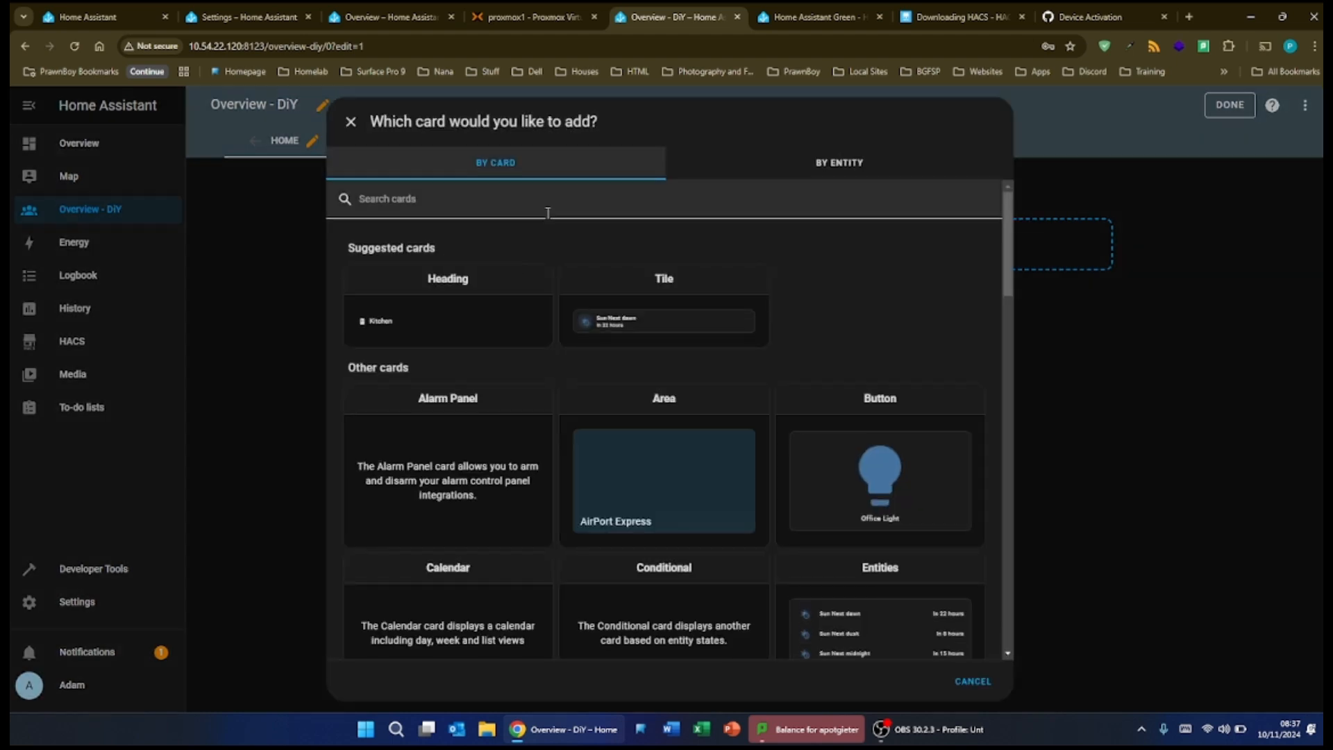
click(548, 213)
text(media)
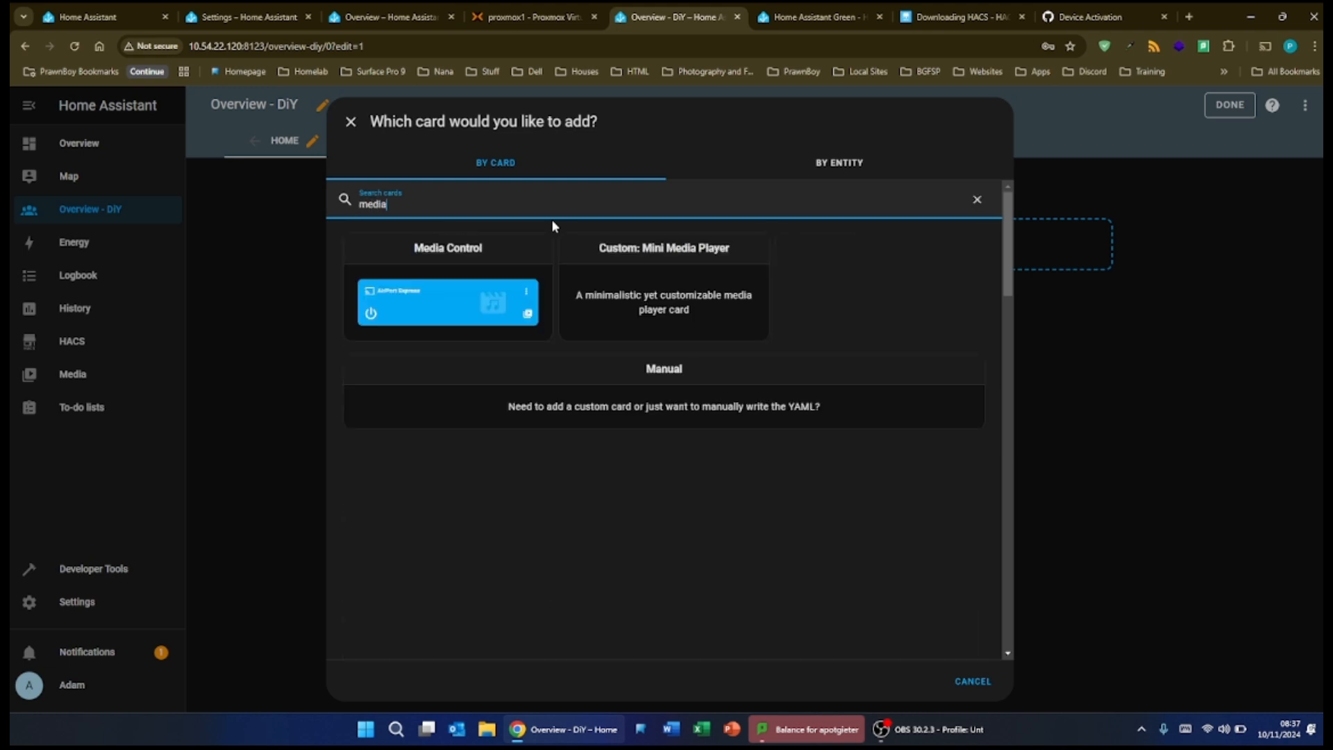
click(657, 309)
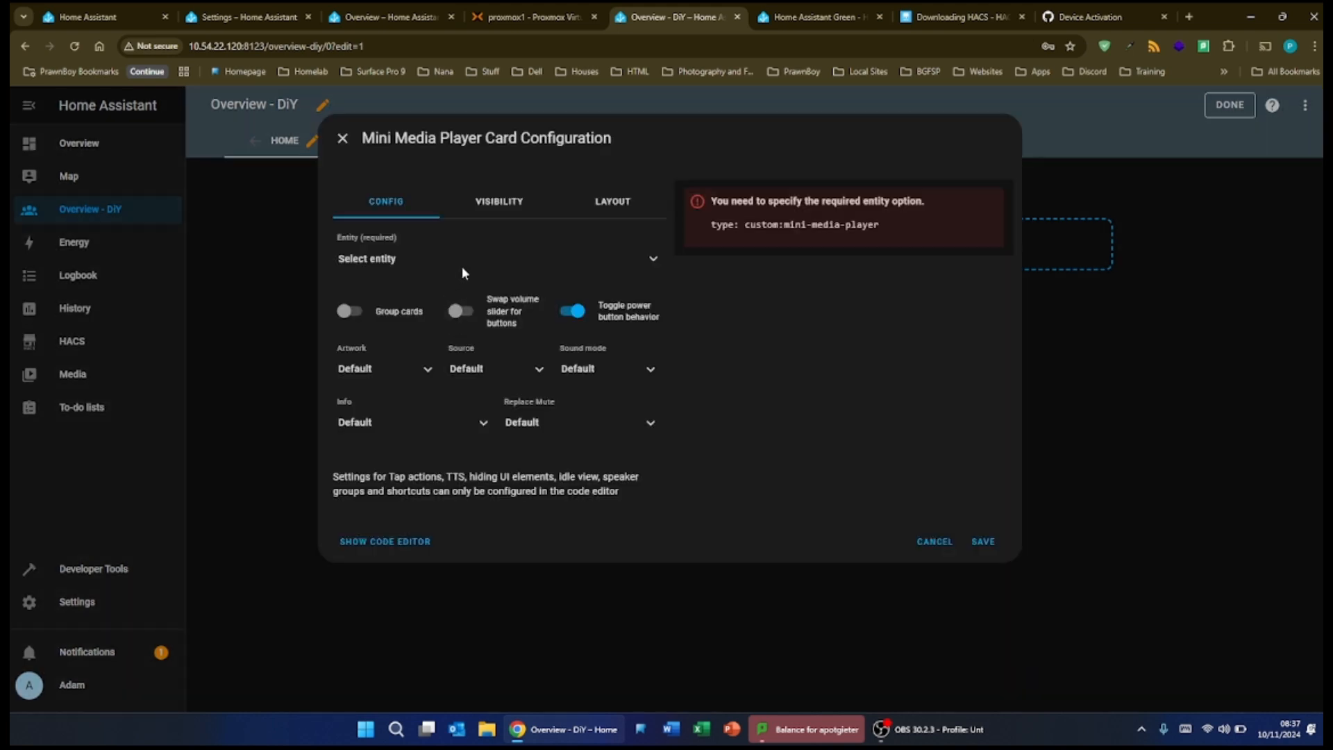
click(458, 273)
click(587, 324)
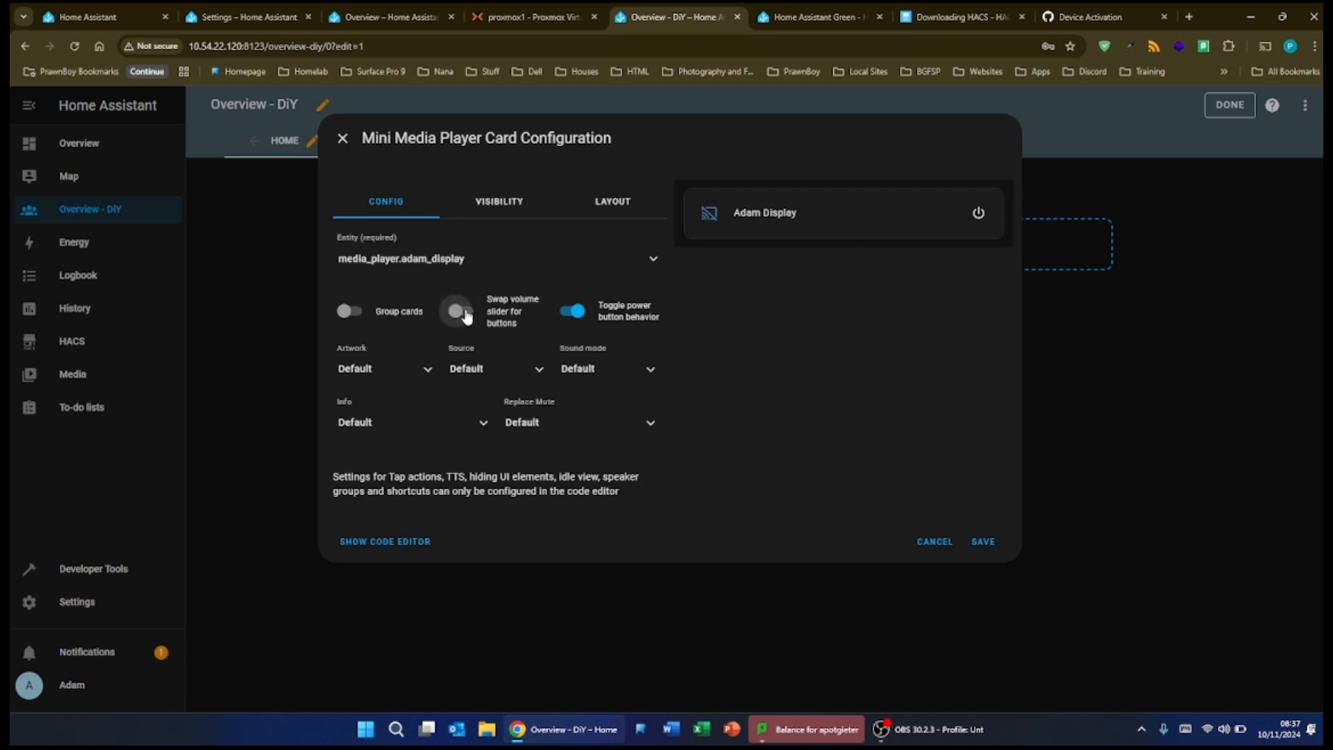
click(993, 544)
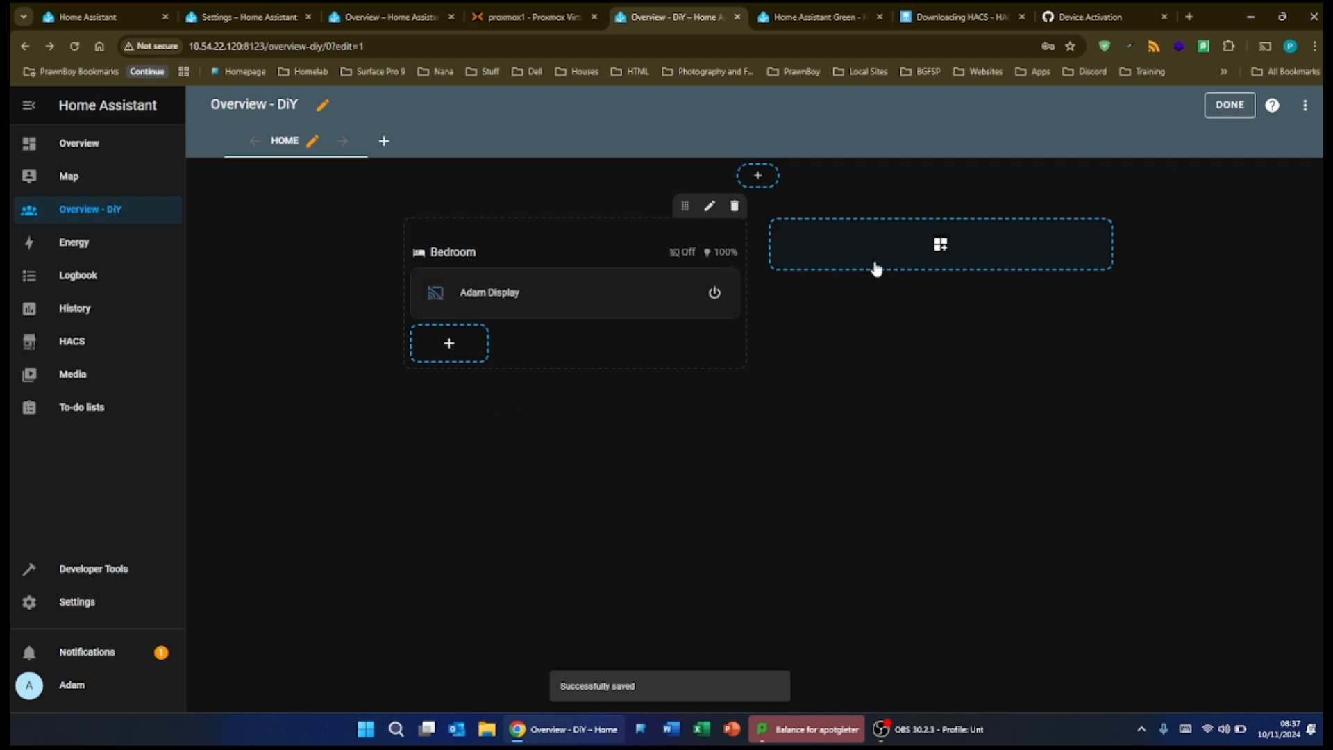
- Power Adam Display on, drop its volume to about 55, switch it off, then resume editing
click(1225, 118)
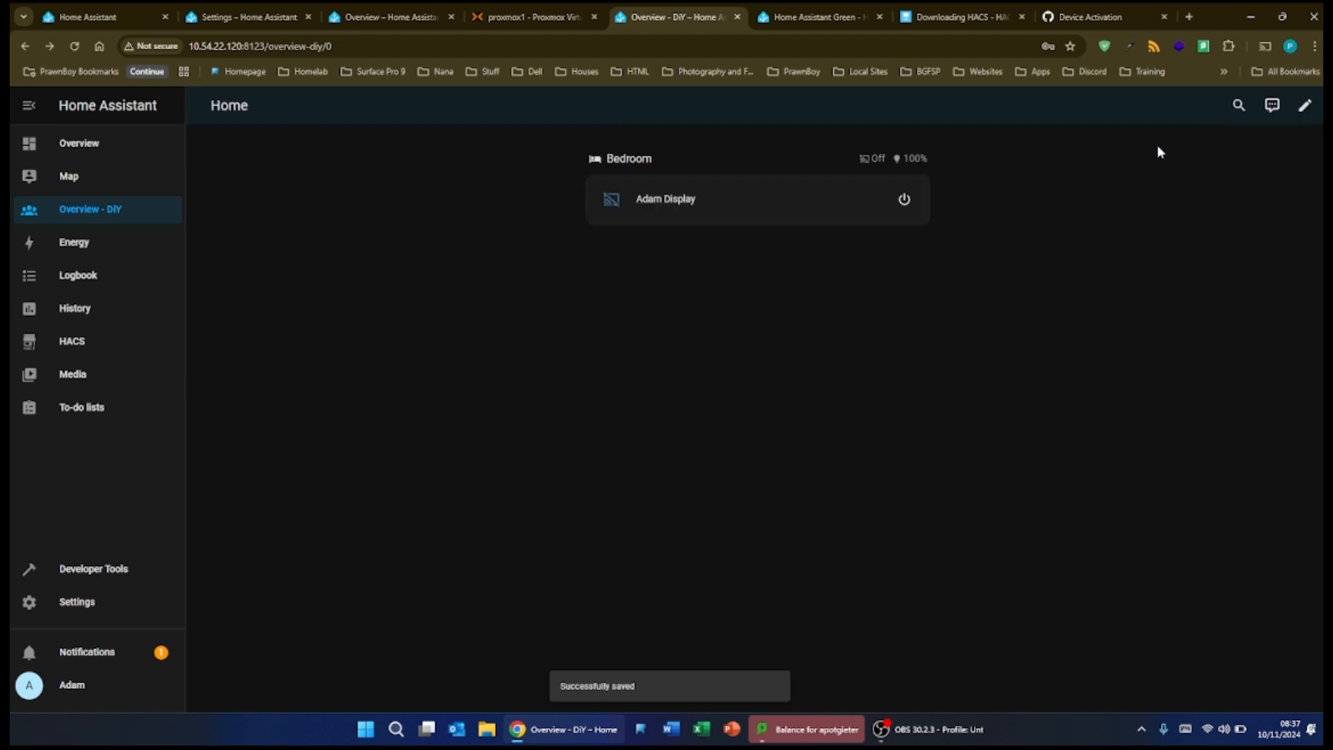
click(899, 202)
click(838, 227)
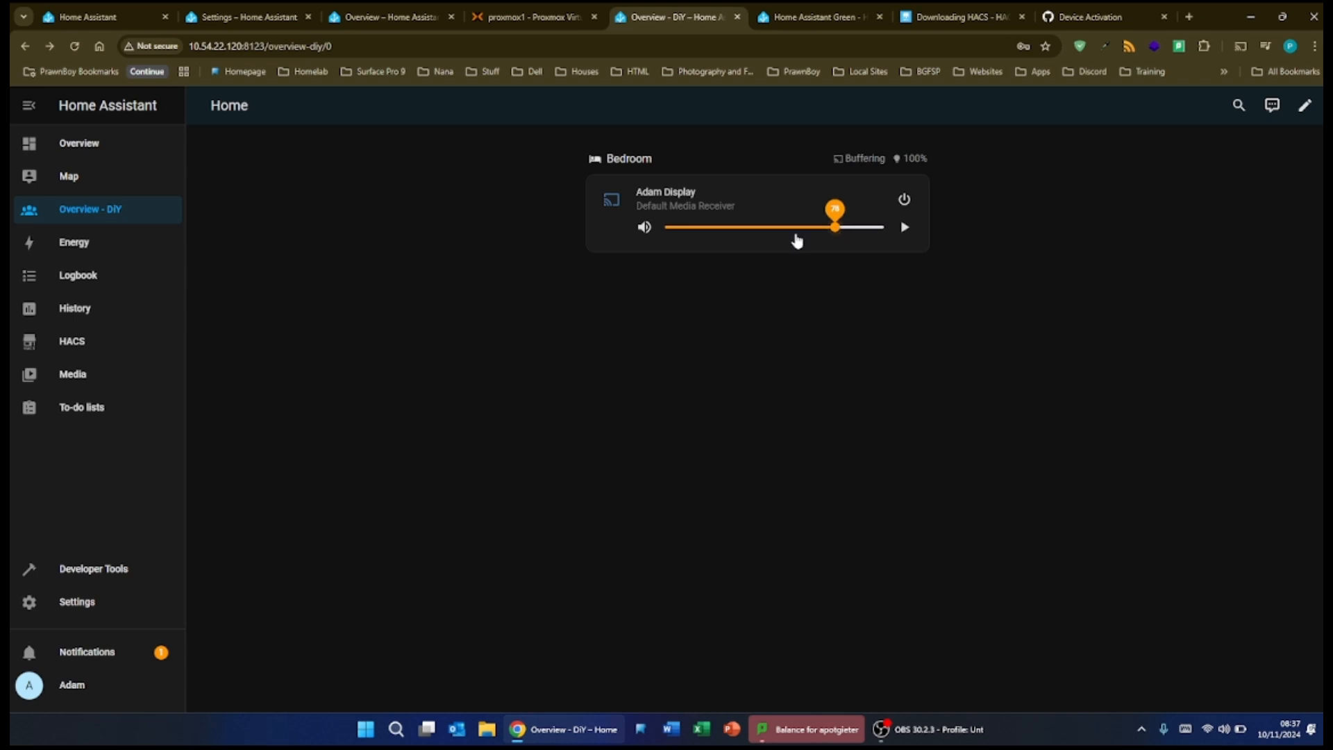
click(792, 229)
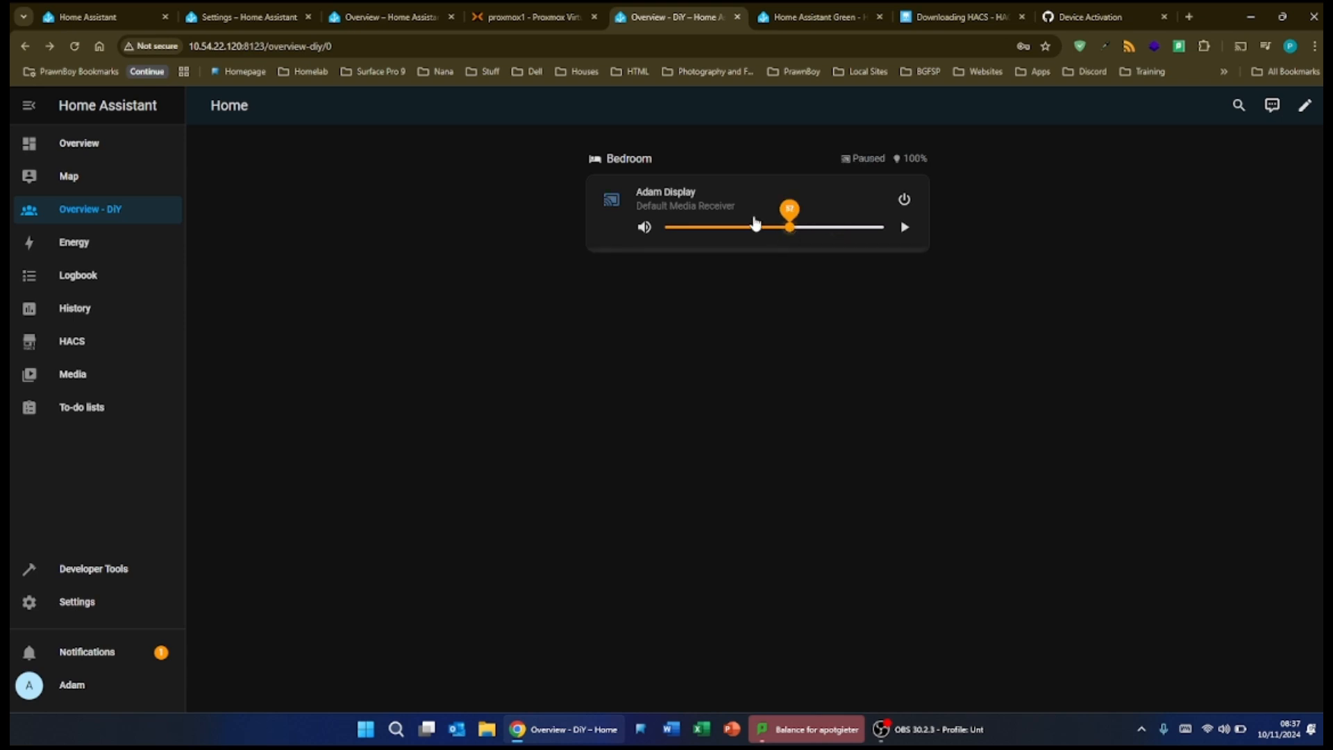
click(750, 221)
click(732, 282)
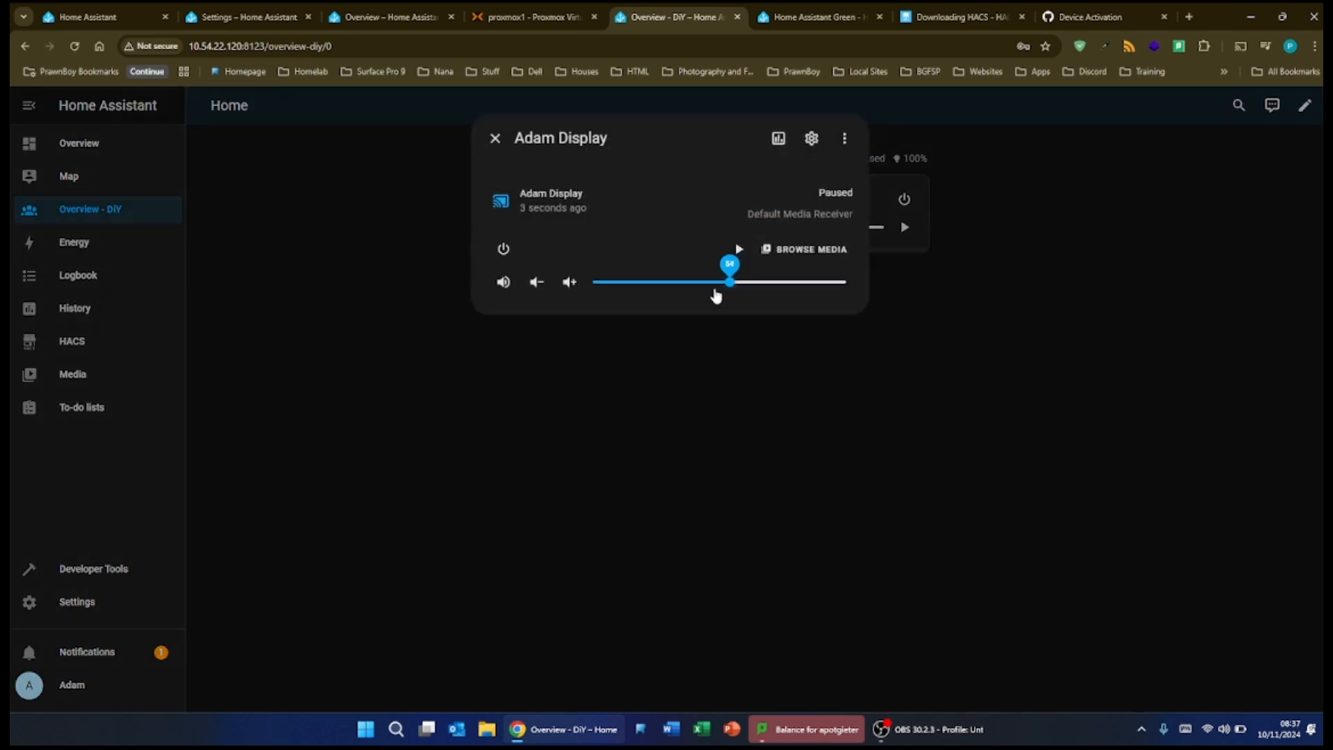
click(923, 264)
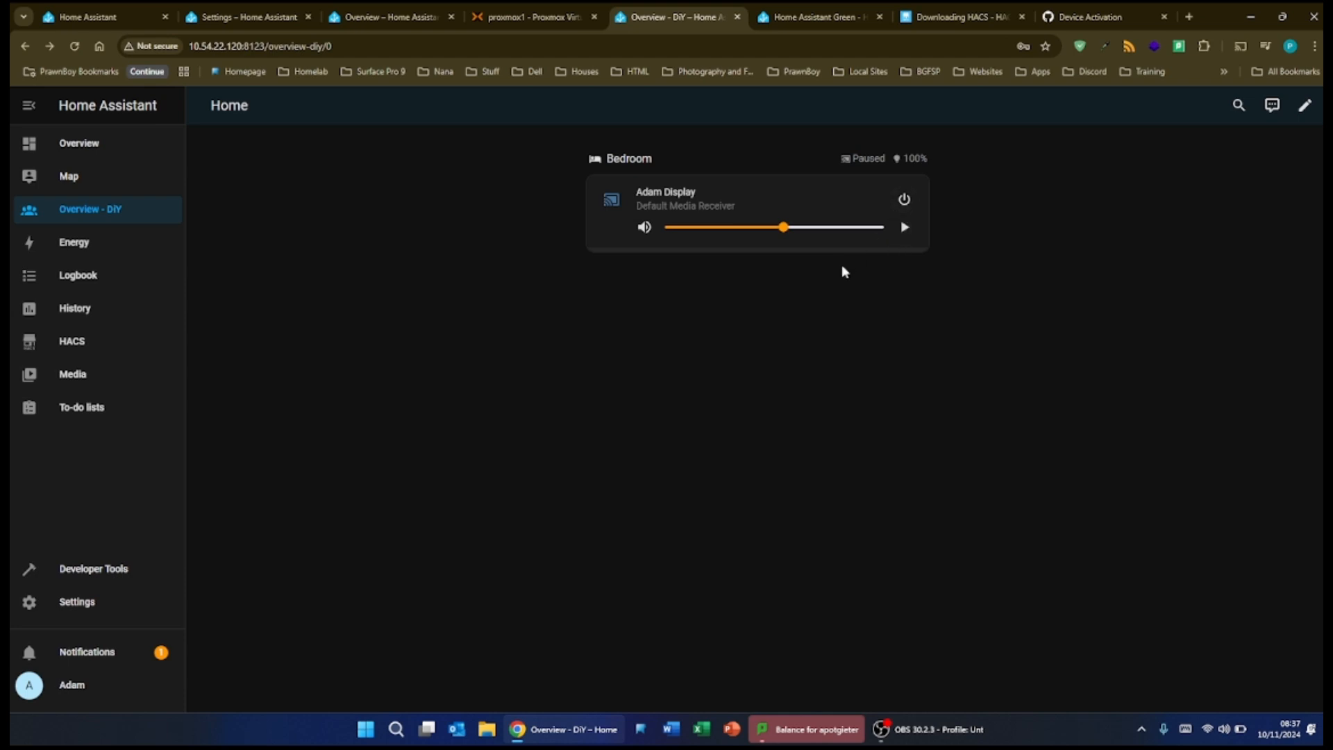
click(903, 200)
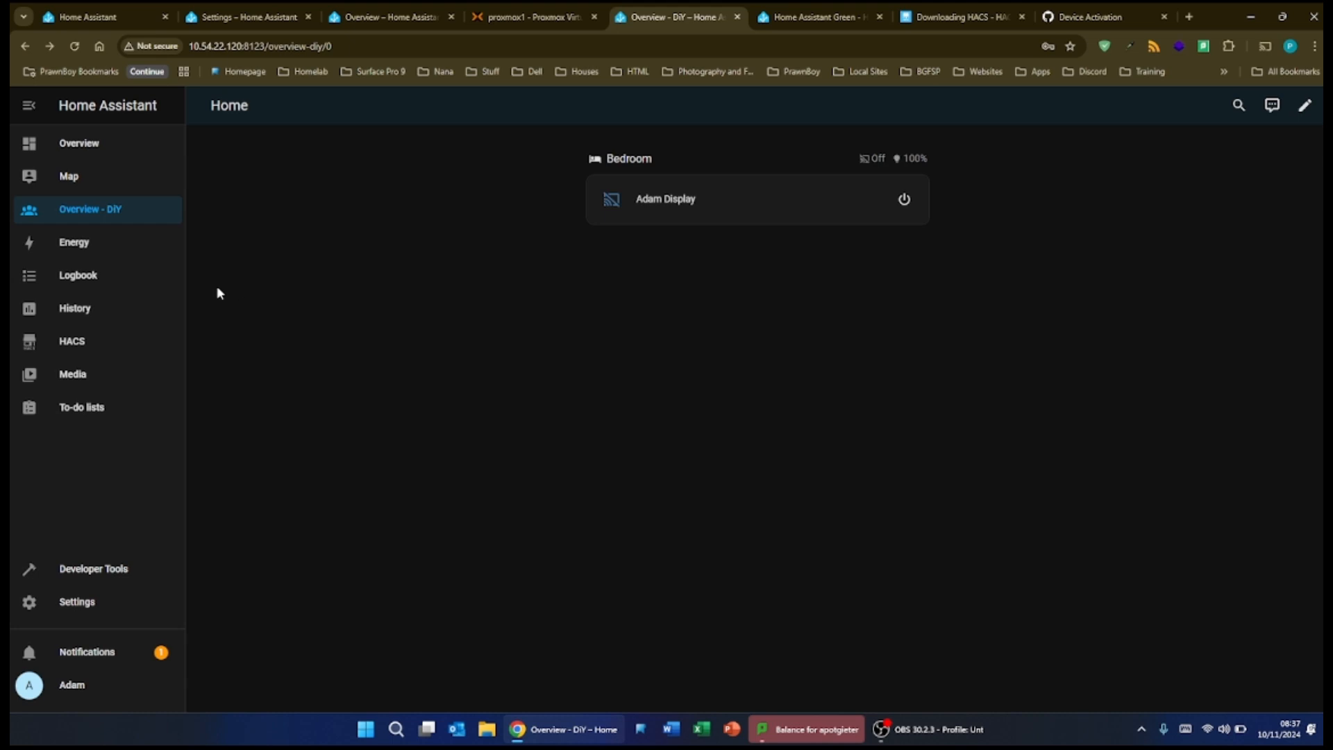
click(1305, 105)
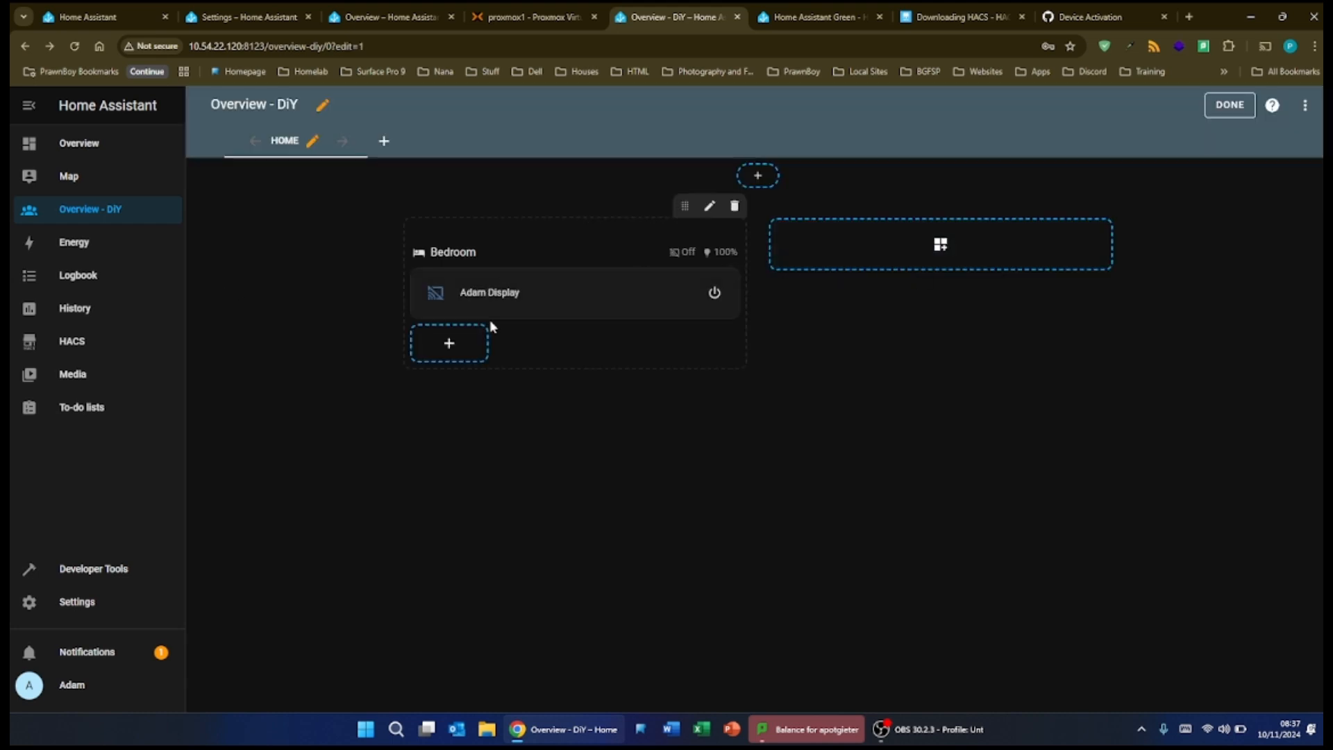
- Remove the Sun Next dawn tile card from the Bedroom section
click(426, 361)
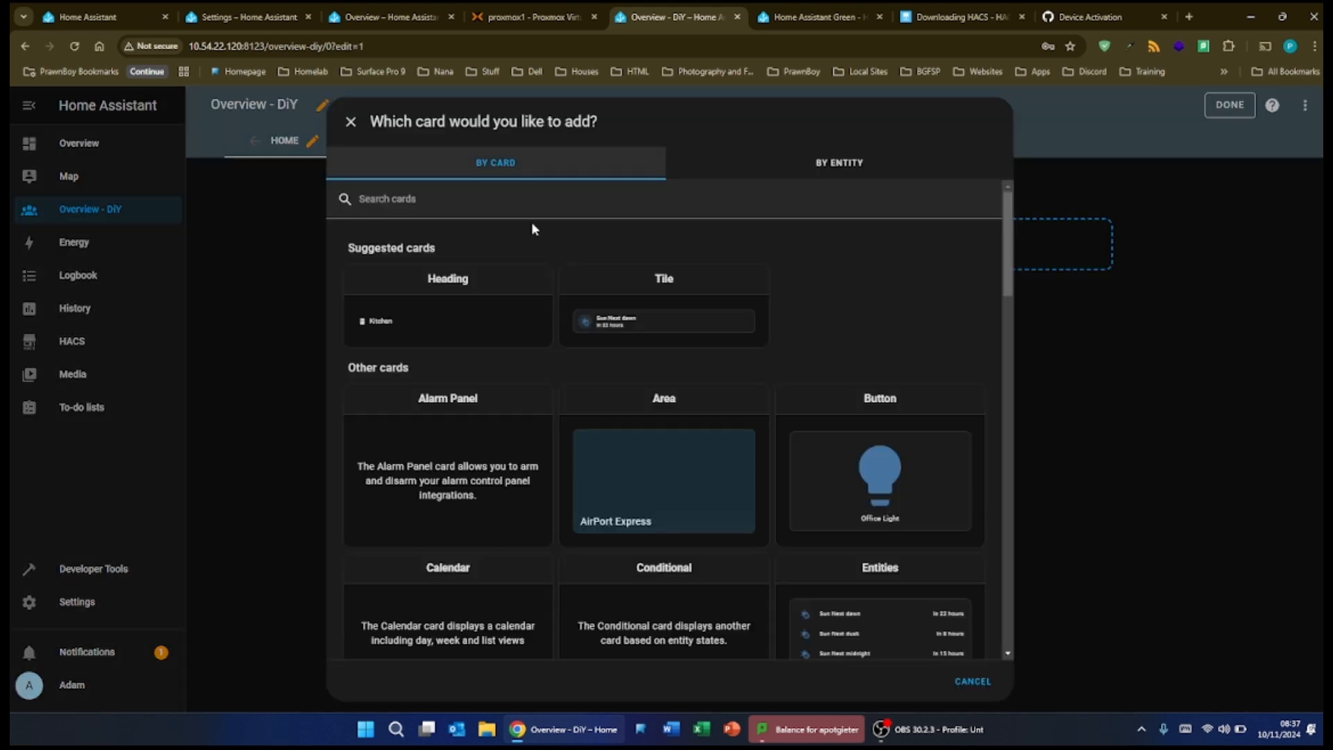
click(657, 333)
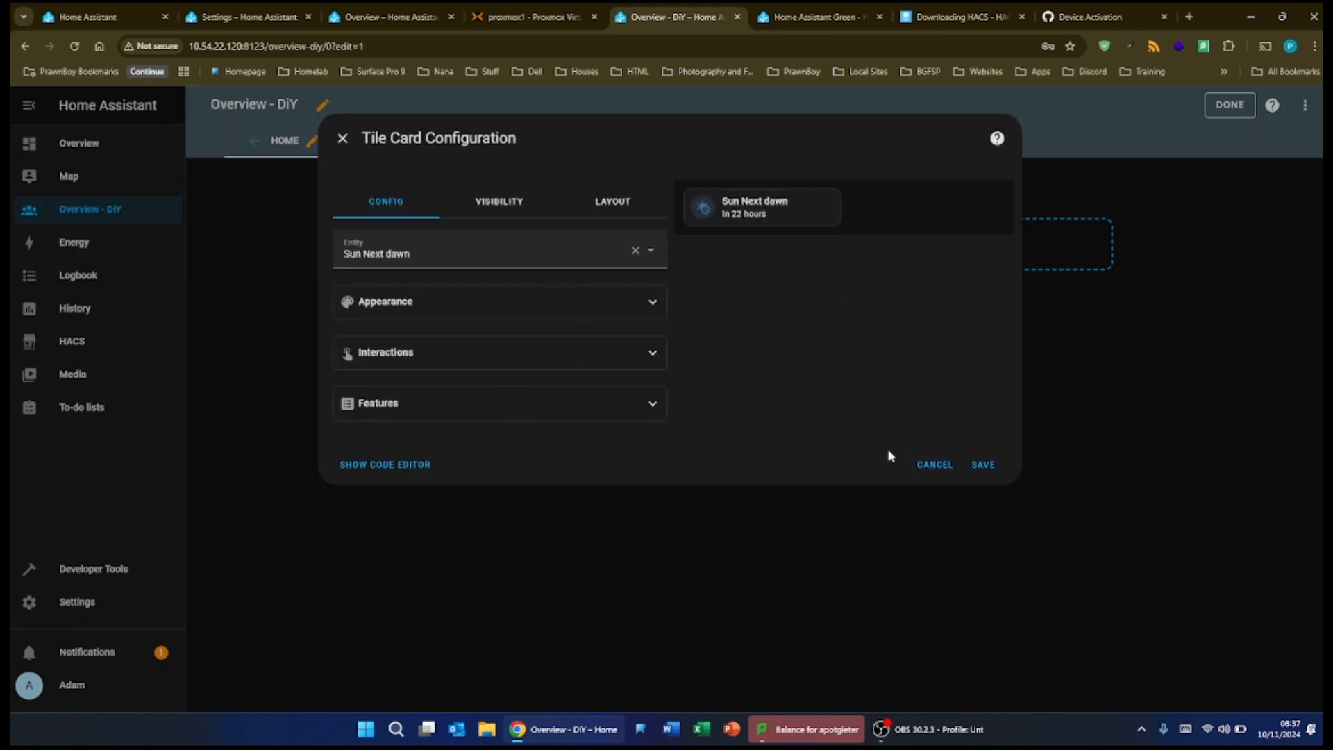
click(976, 464)
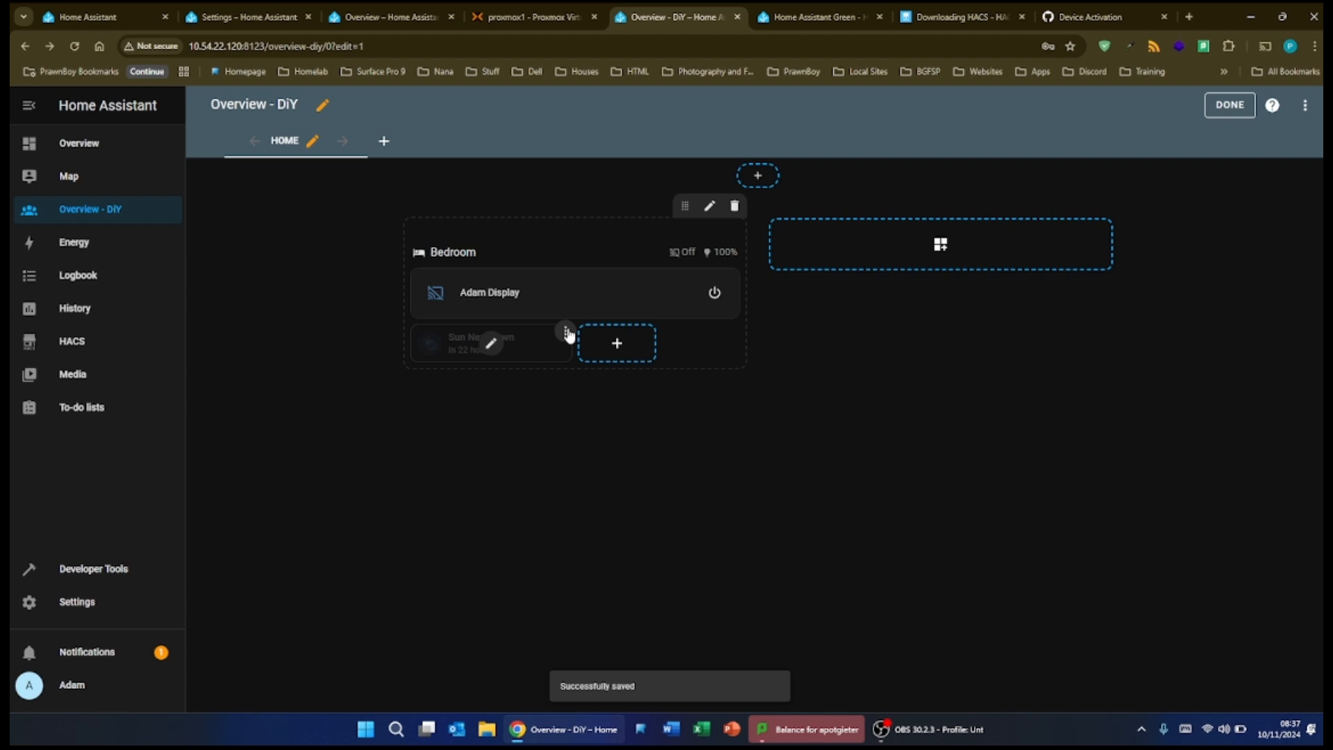
click(568, 332)
click(543, 494)
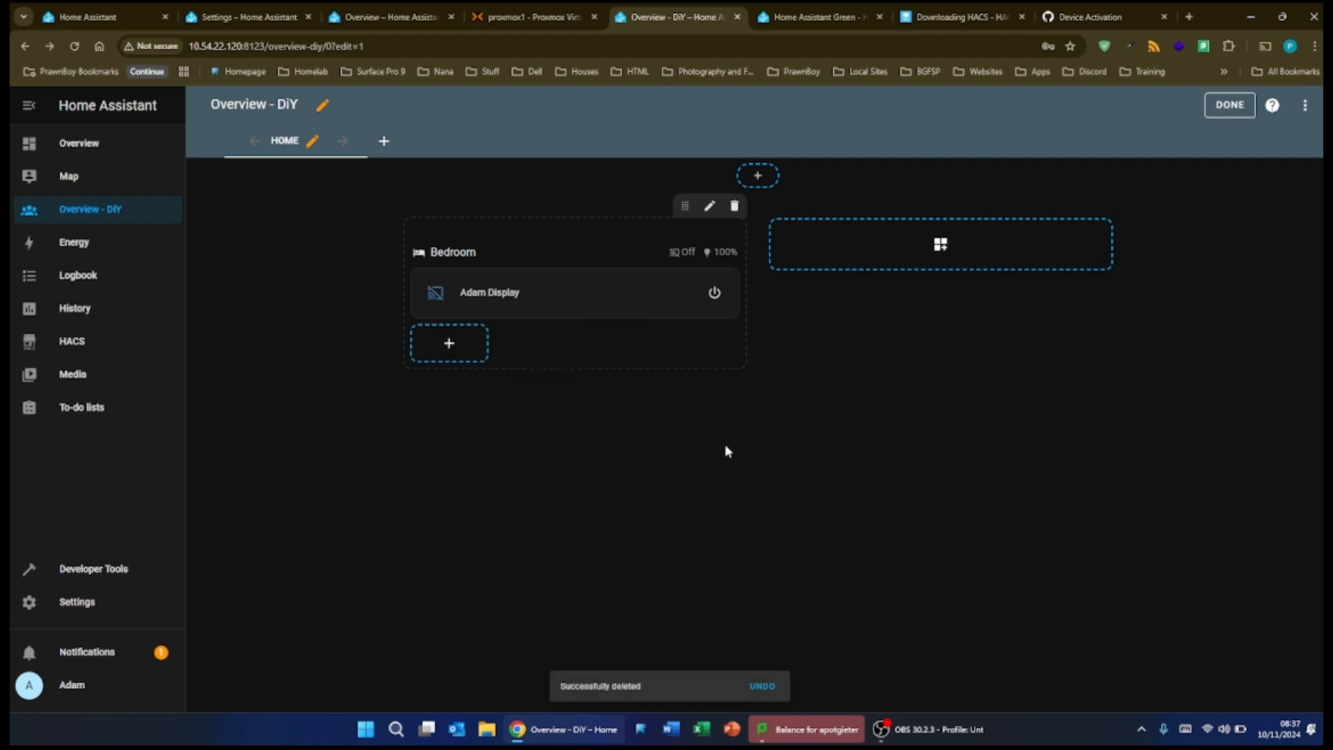
- Add a Light card for Bed Lamp to Bedroom, save it, and finish editing
click(465, 353)
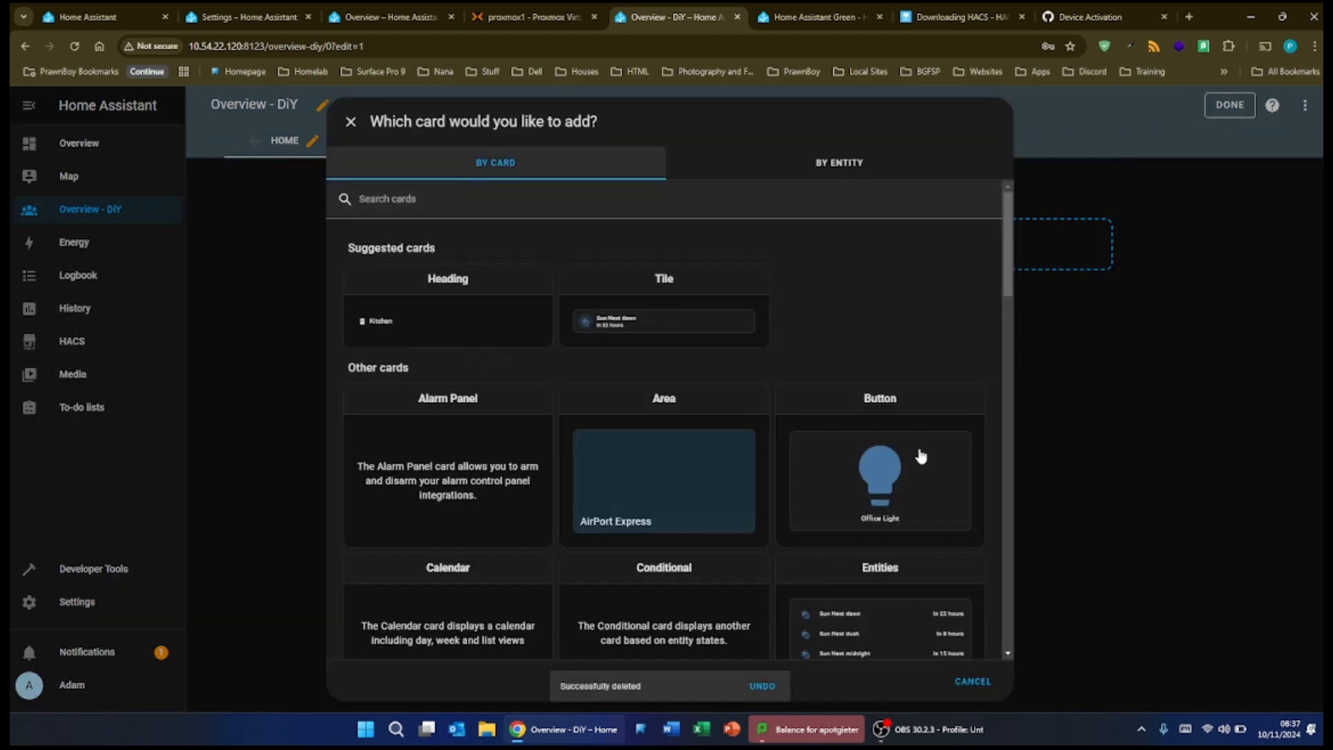
scroll(863, 441, down, 4)
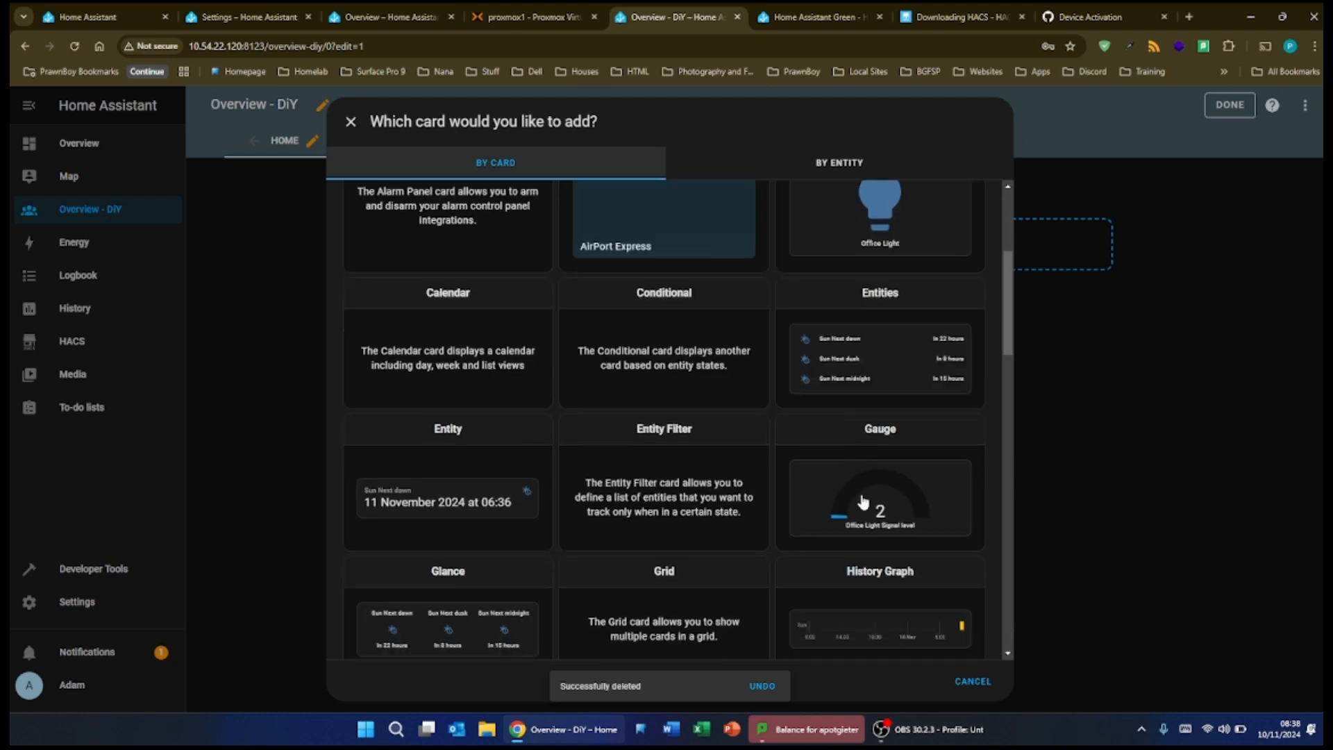
scroll(863, 502, down, 3)
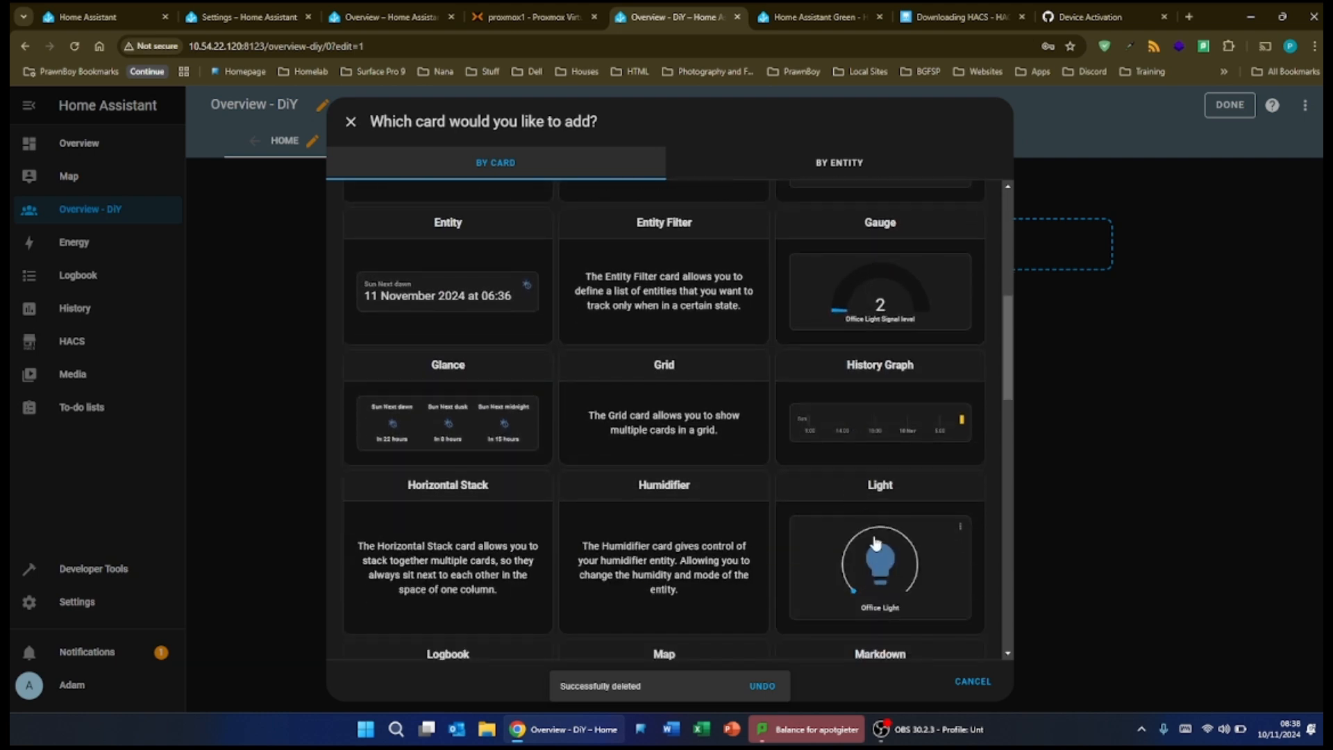
click(872, 533)
click(447, 254)
text(Bed Lamp)
key(Down)
key(Return)
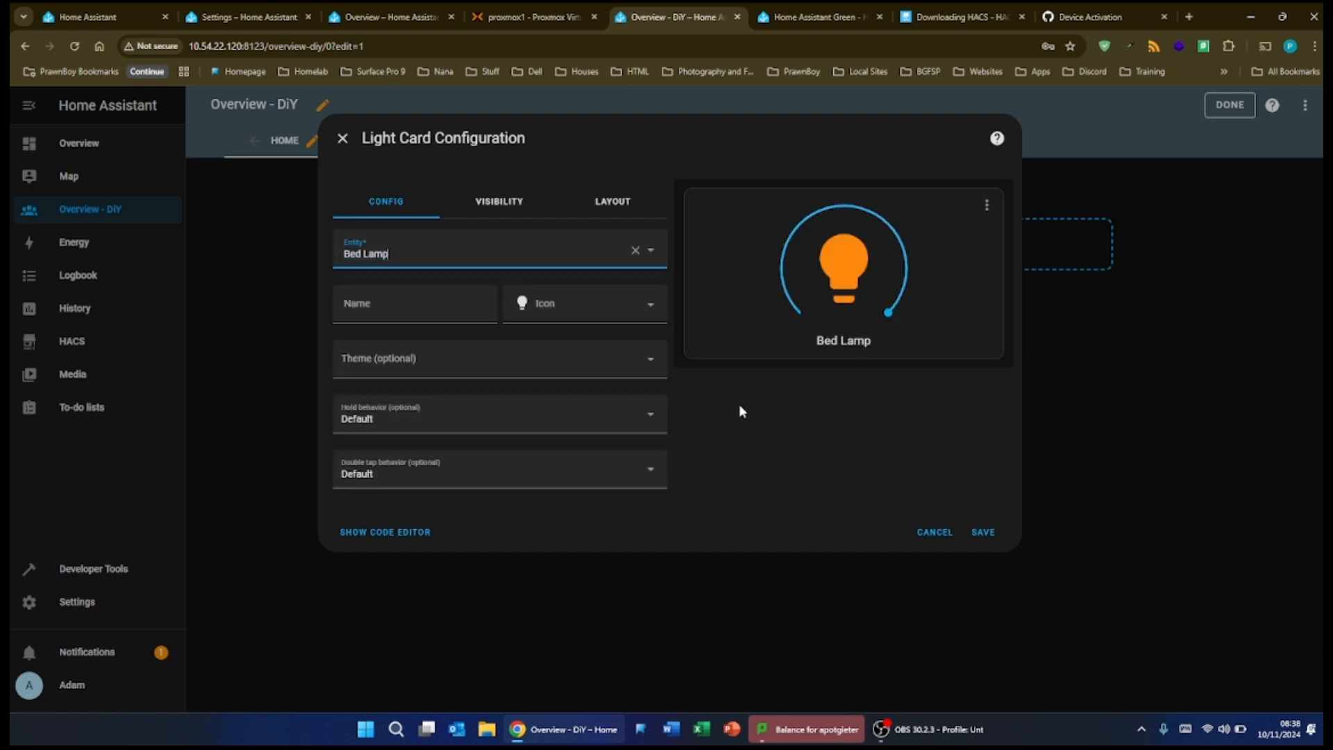
click(993, 538)
click(1230, 105)
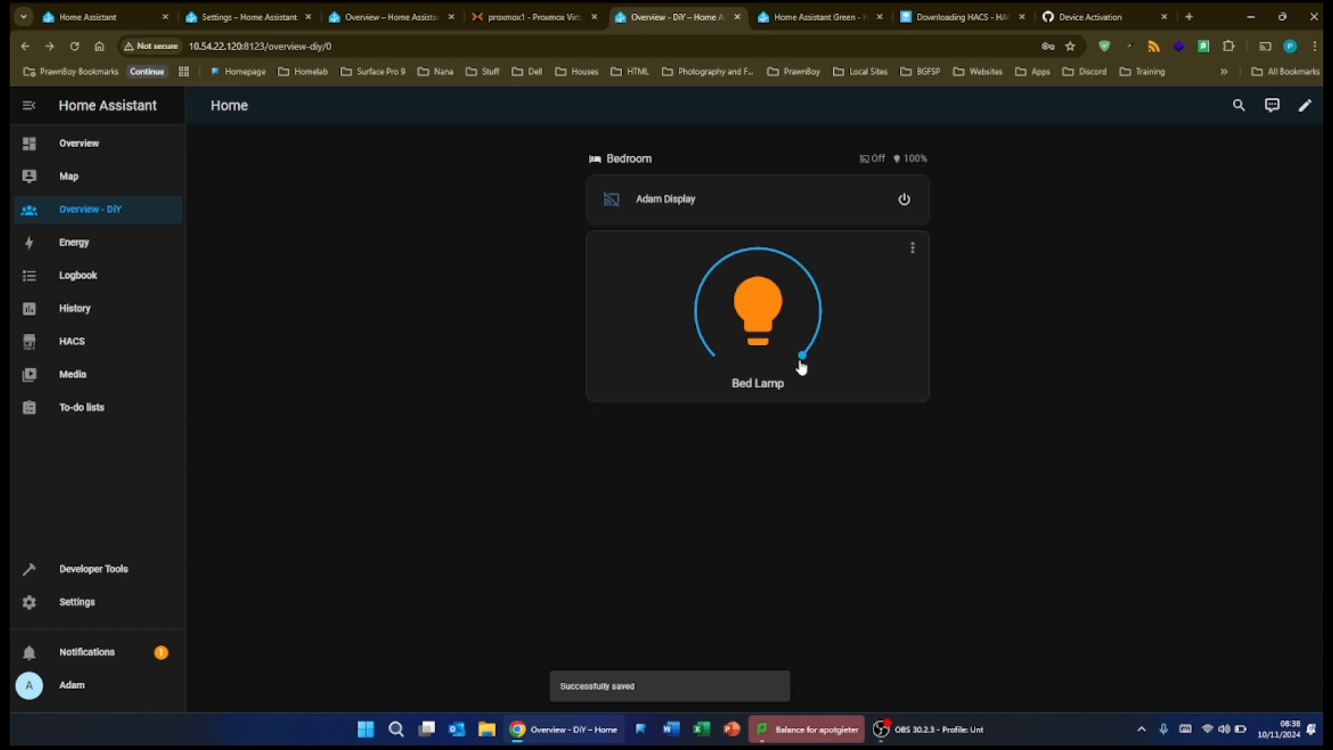
click(909, 248)
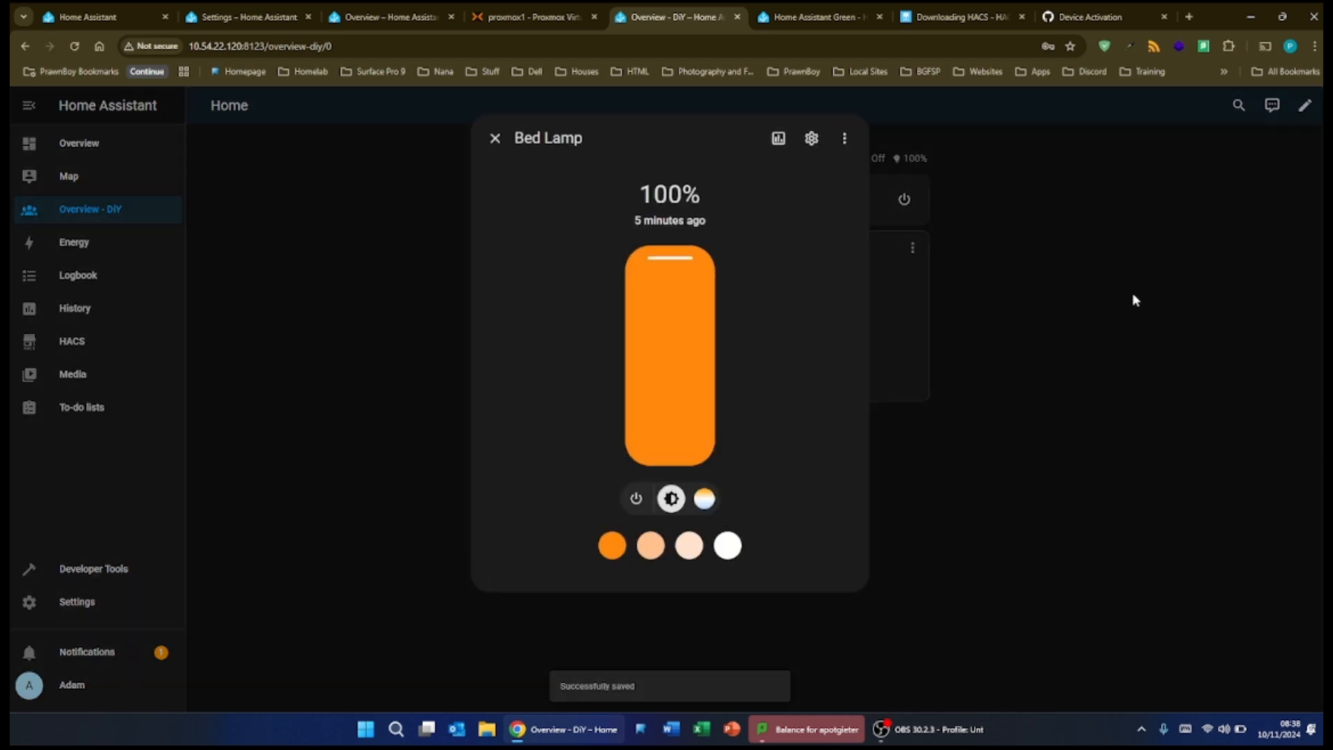
click(1132, 295)
mouse_move(800, 358)
mouse_down()
mouse_move(811, 271)
mouse_move(738, 256)
mouse_move(847, 369)
mouse_move(804, 351)
mouse_up()
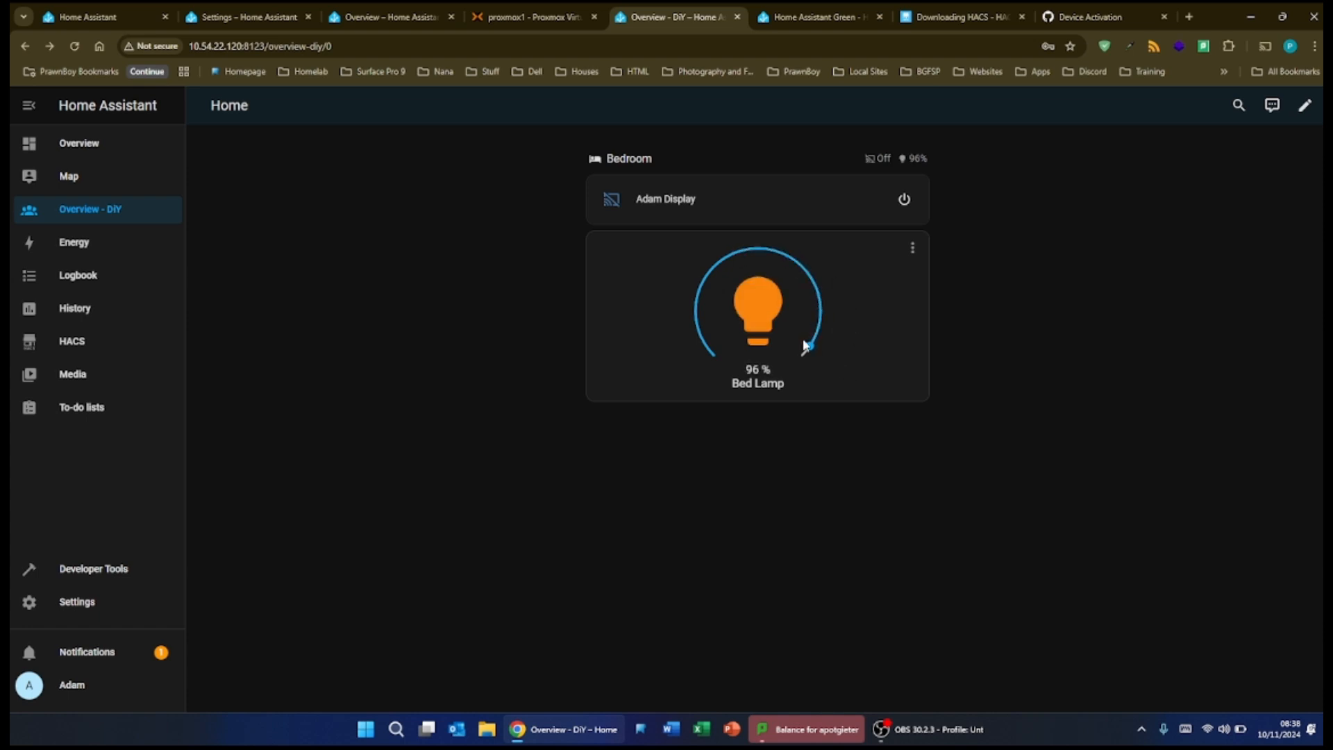
drag(815, 286, 705, 345)
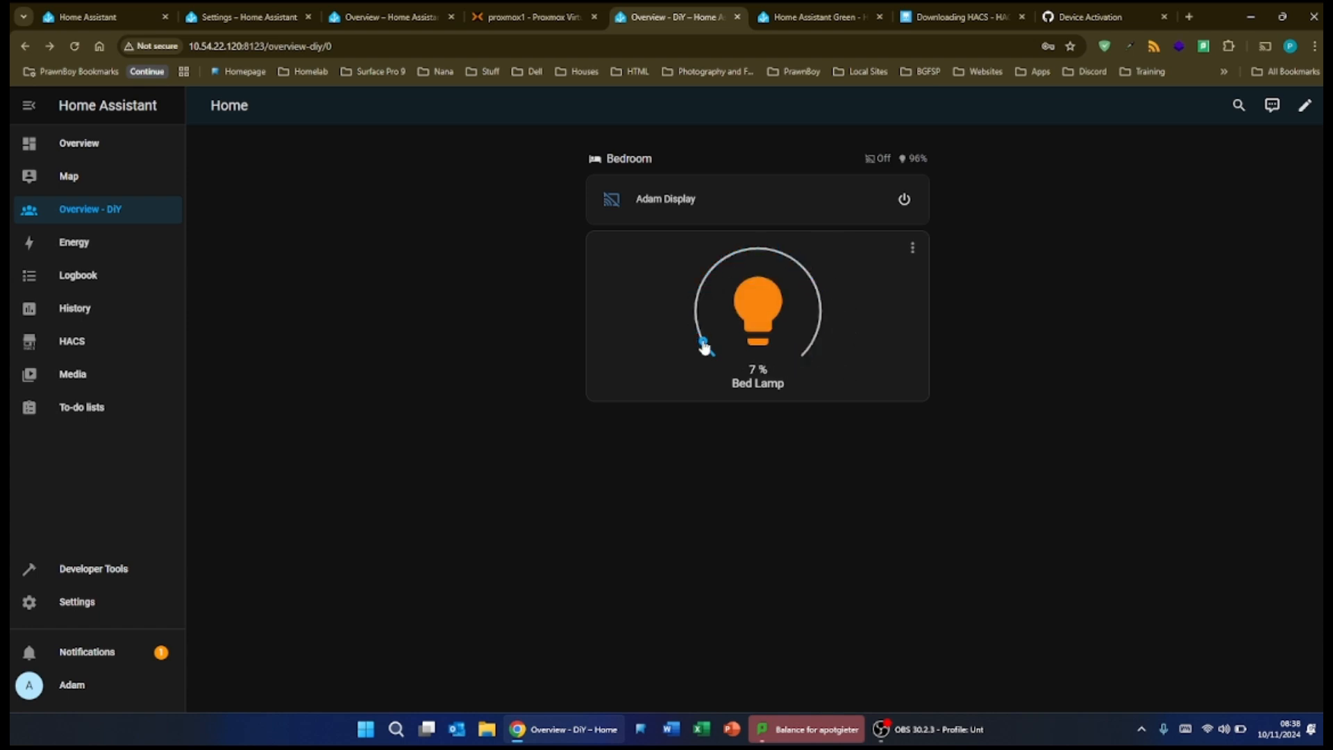
drag(843, 258, 809, 388)
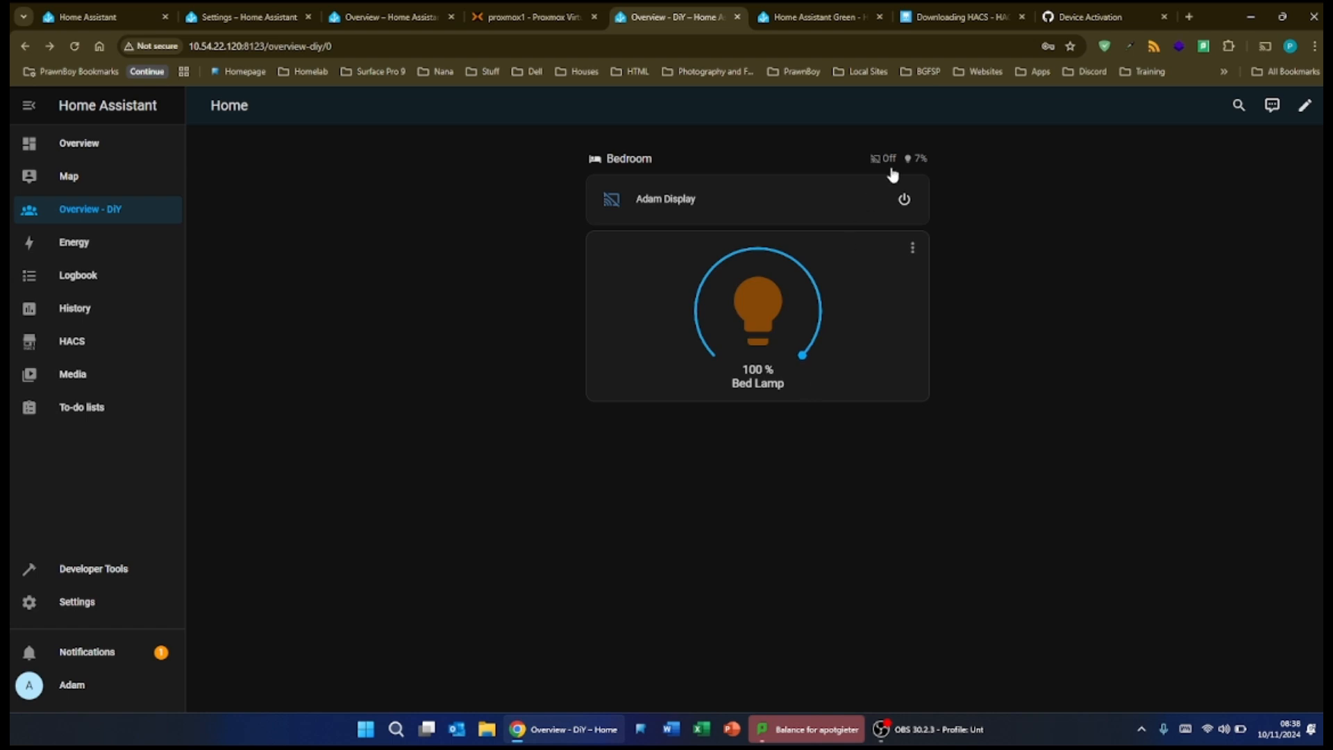
click(759, 302)
click(760, 302)
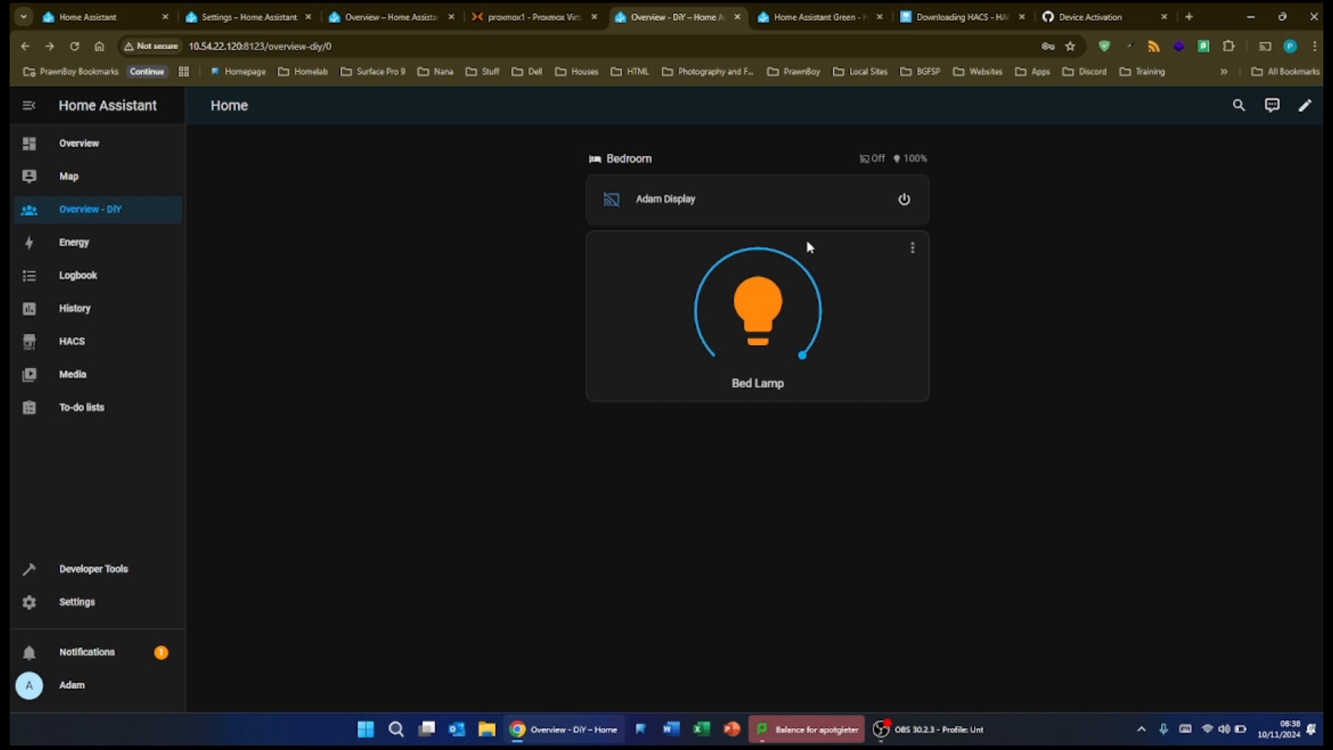
- Load the Homepage start page at 10.54.22.1:5050 and launch Home Assistant from Home Stuff
key(ctrl+t)
text(10.54.22.1)
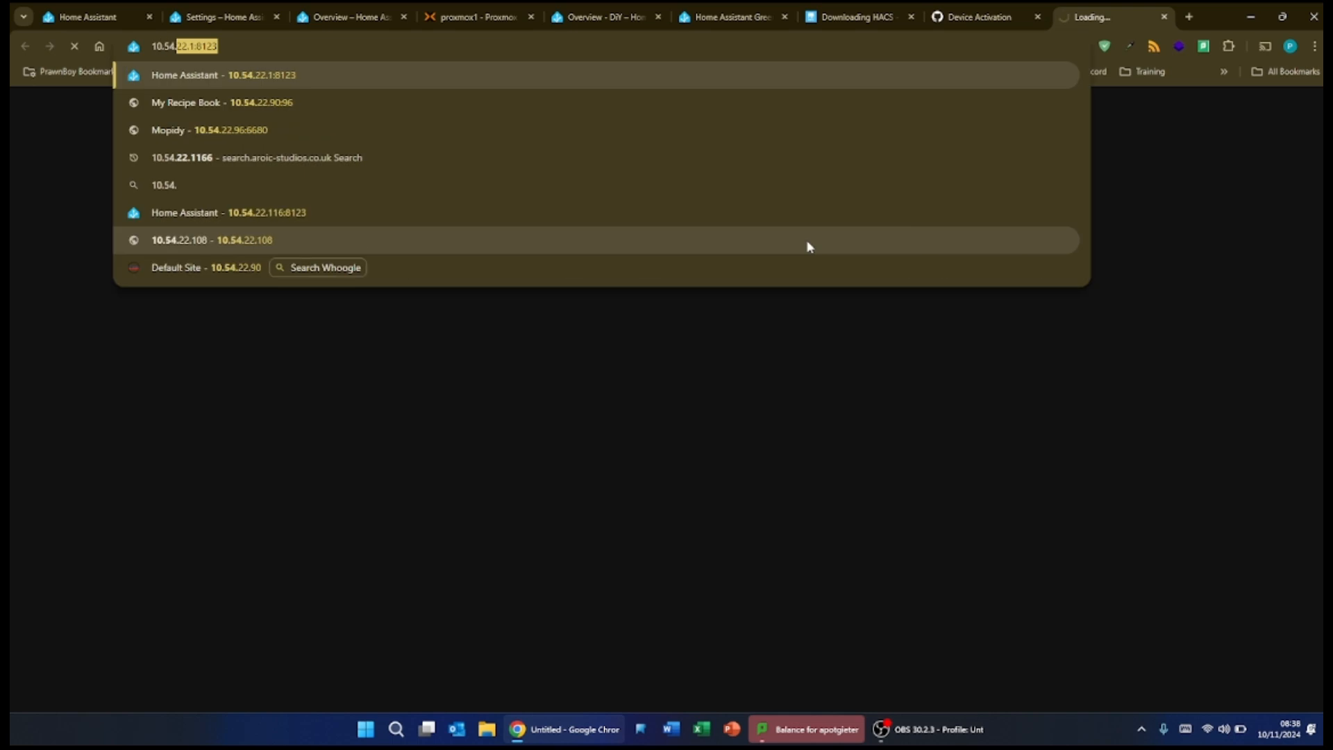
text(:5050)
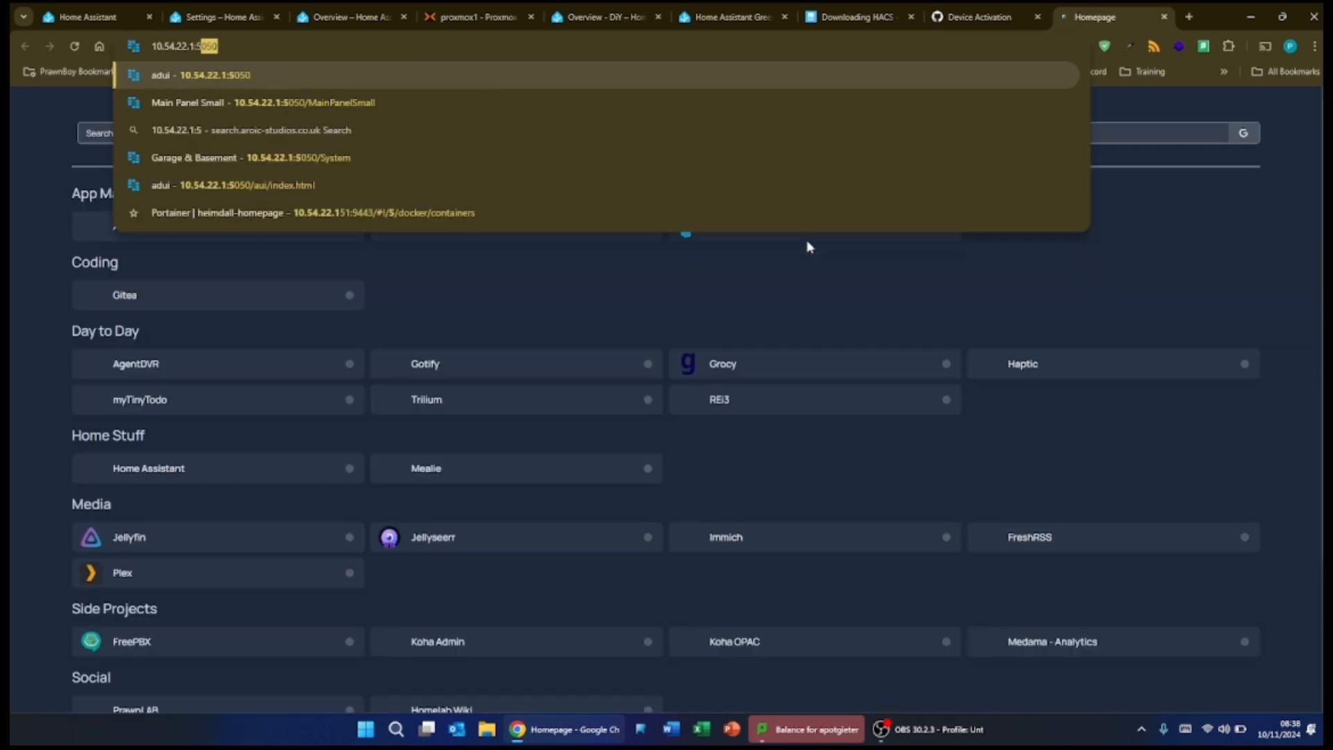
key(Return)
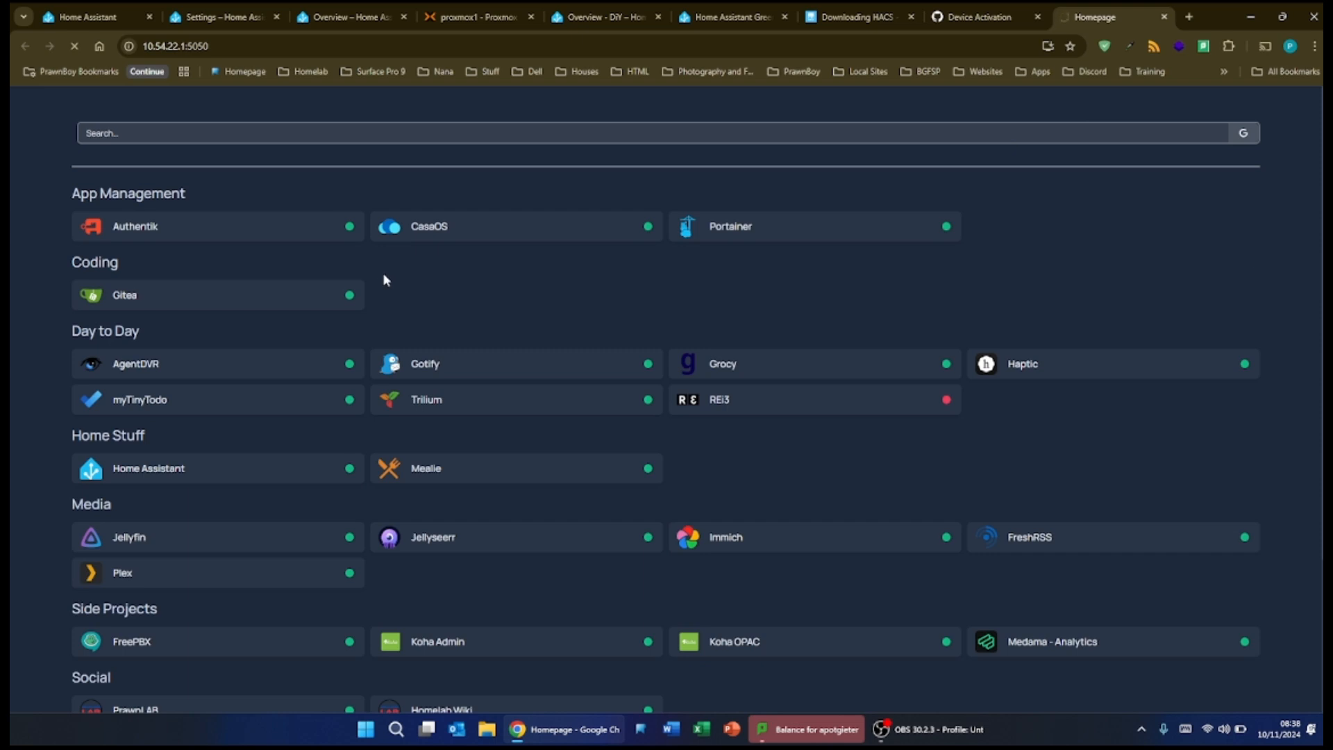
click(222, 47)
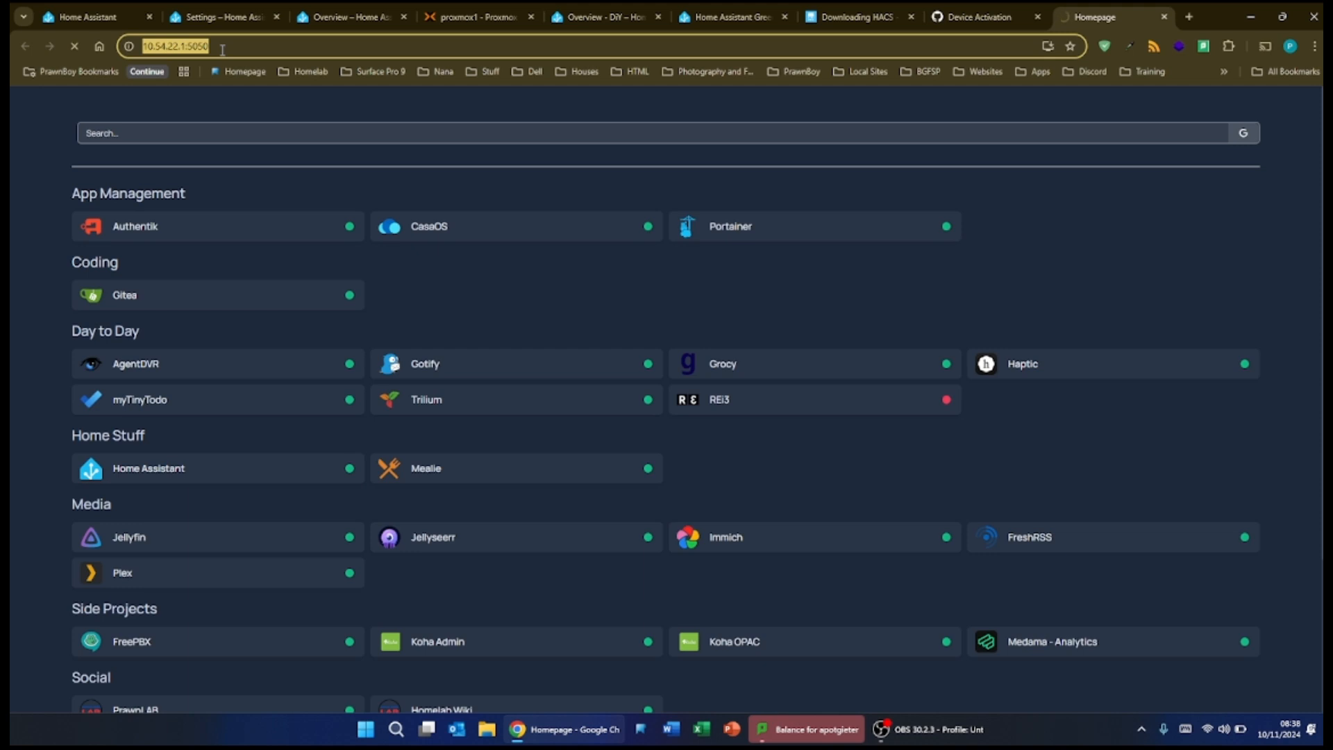
click(221, 17)
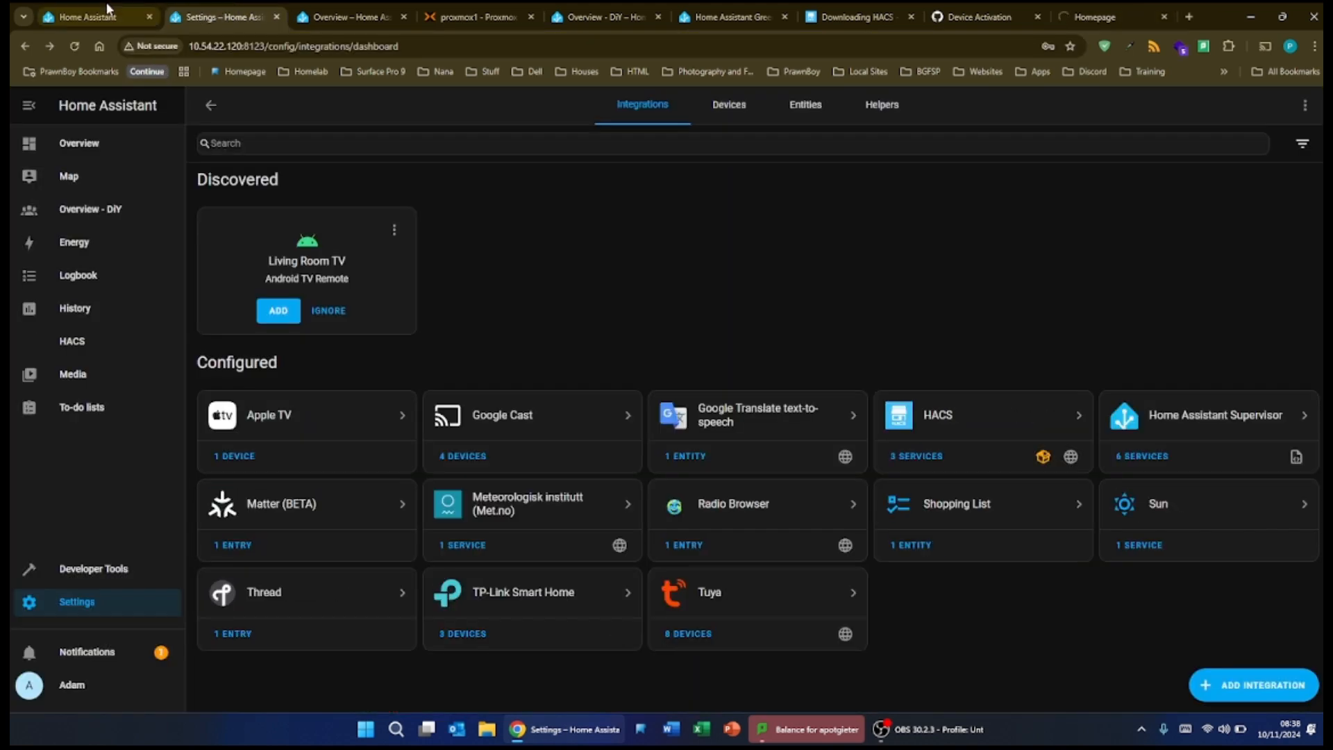
click(108, 10)
click(1074, 12)
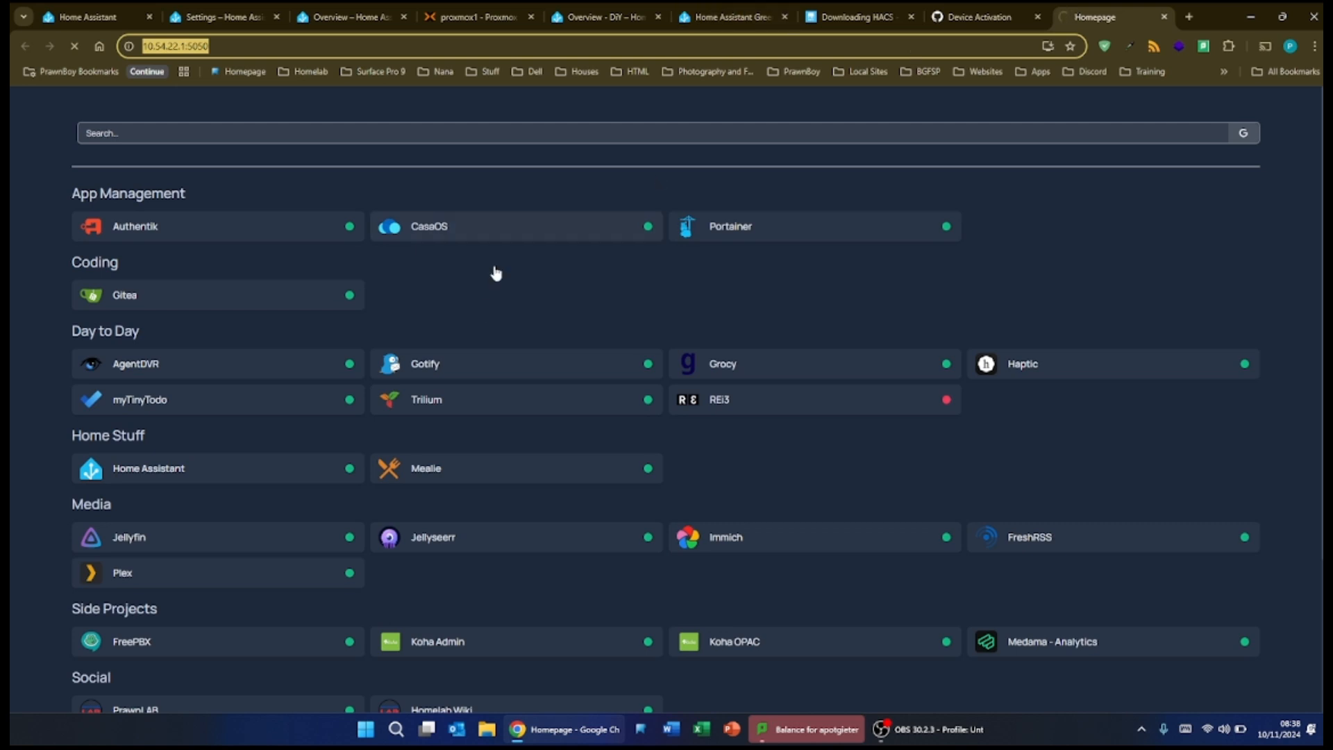
click(212, 480)
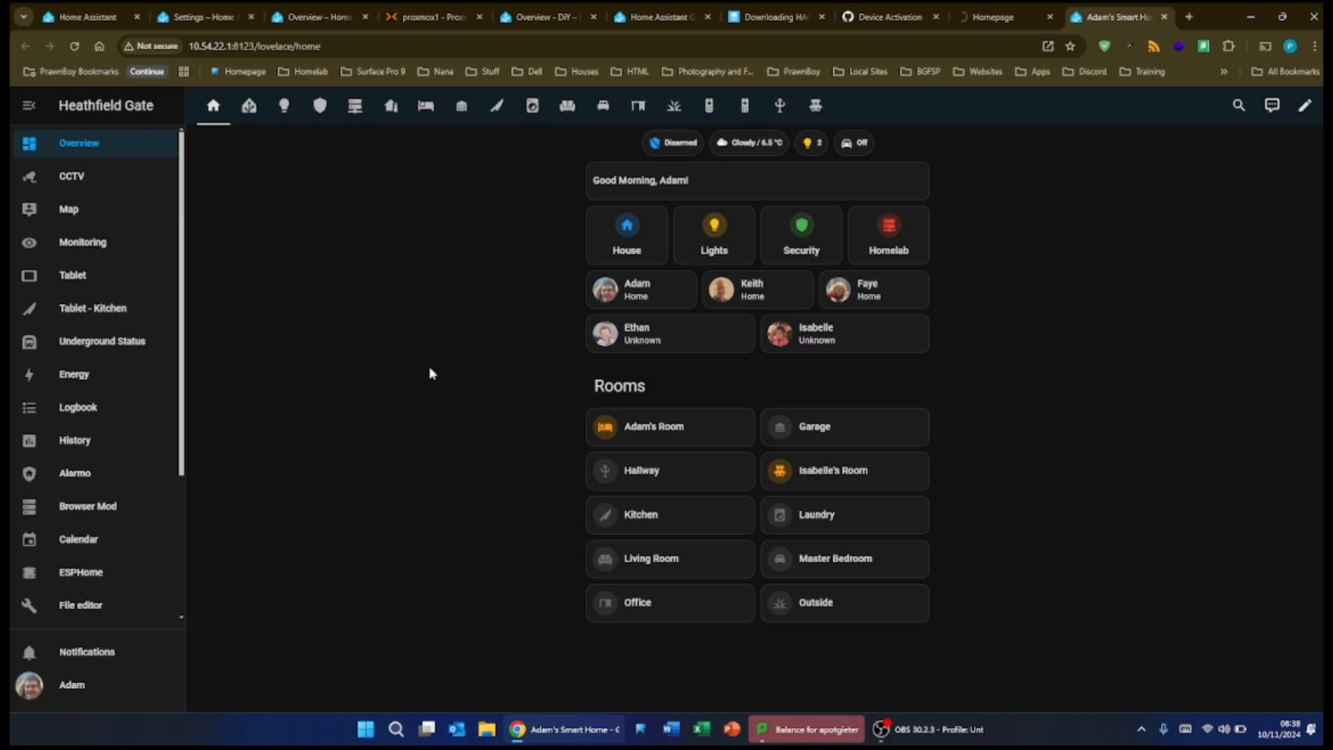
- Launch the AppDaemon add-on's web UI from Settings > Add-ons
scroll(89, 470, down, 3)
click(80, 601)
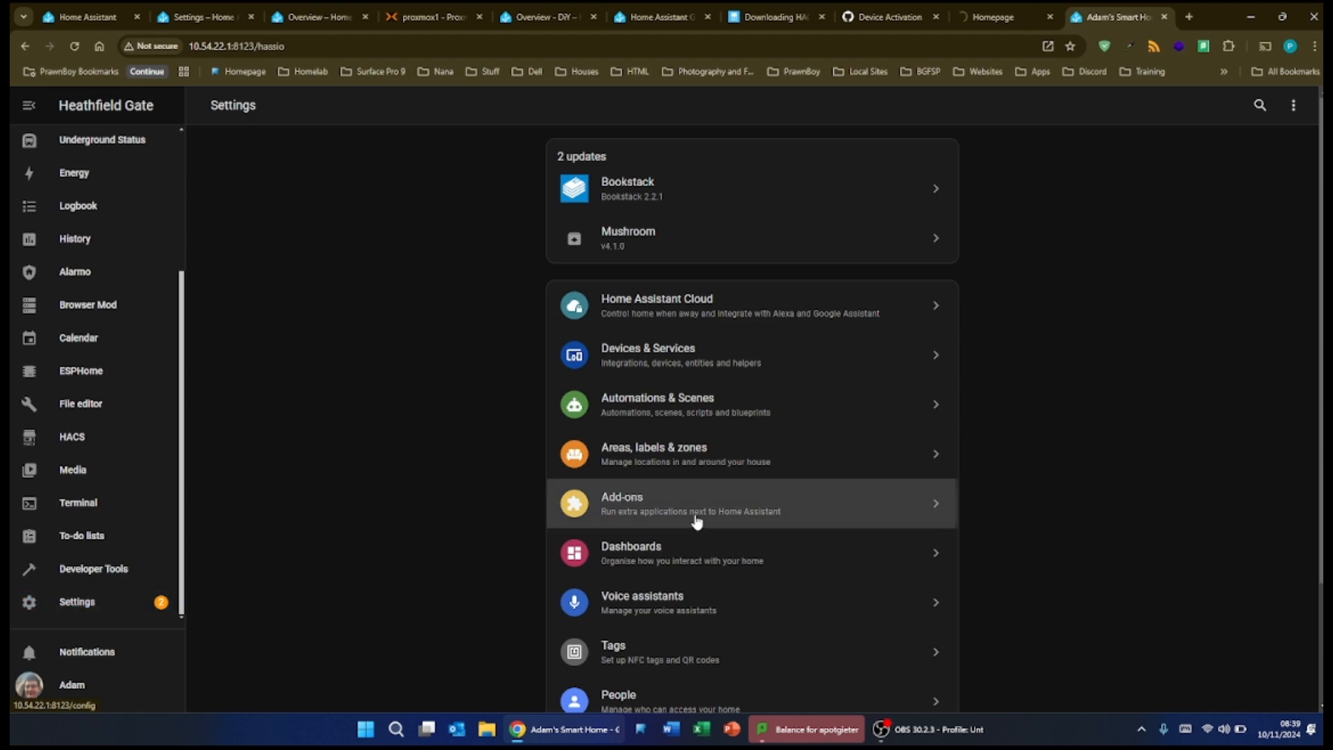
click(694, 515)
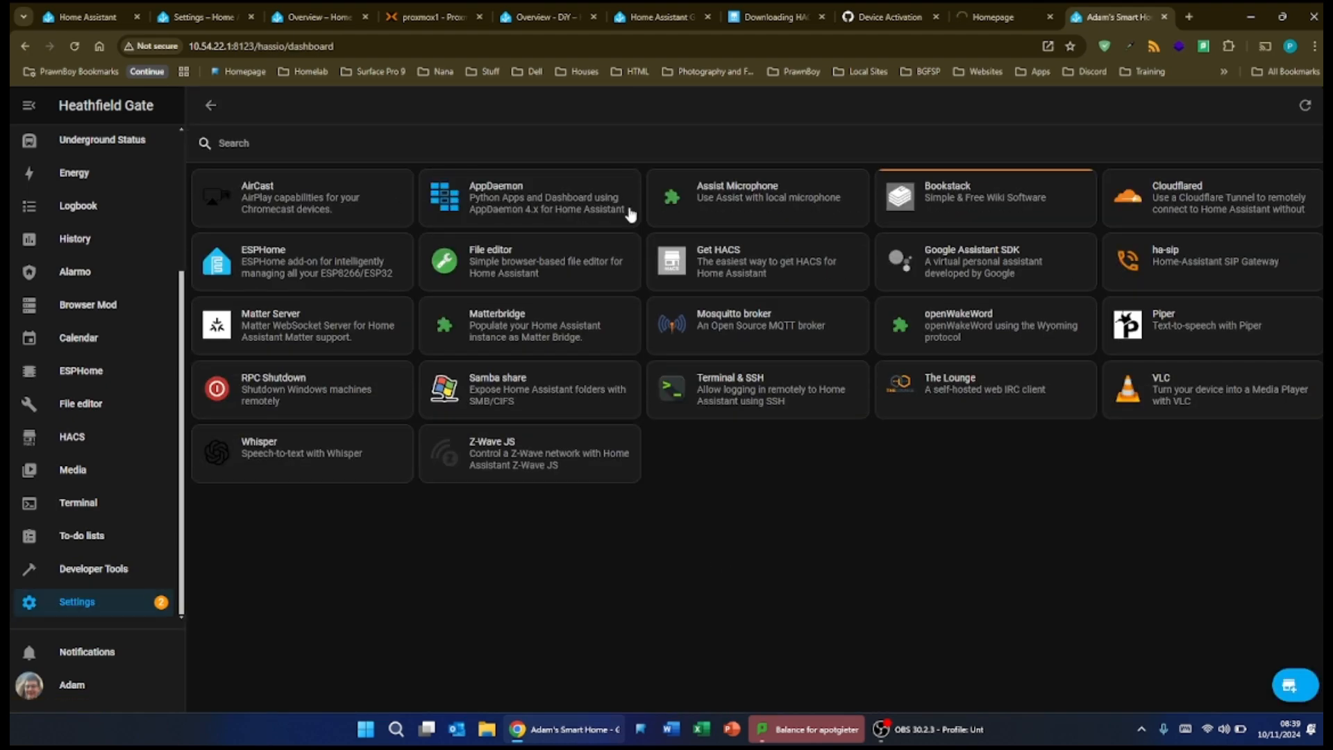
click(580, 217)
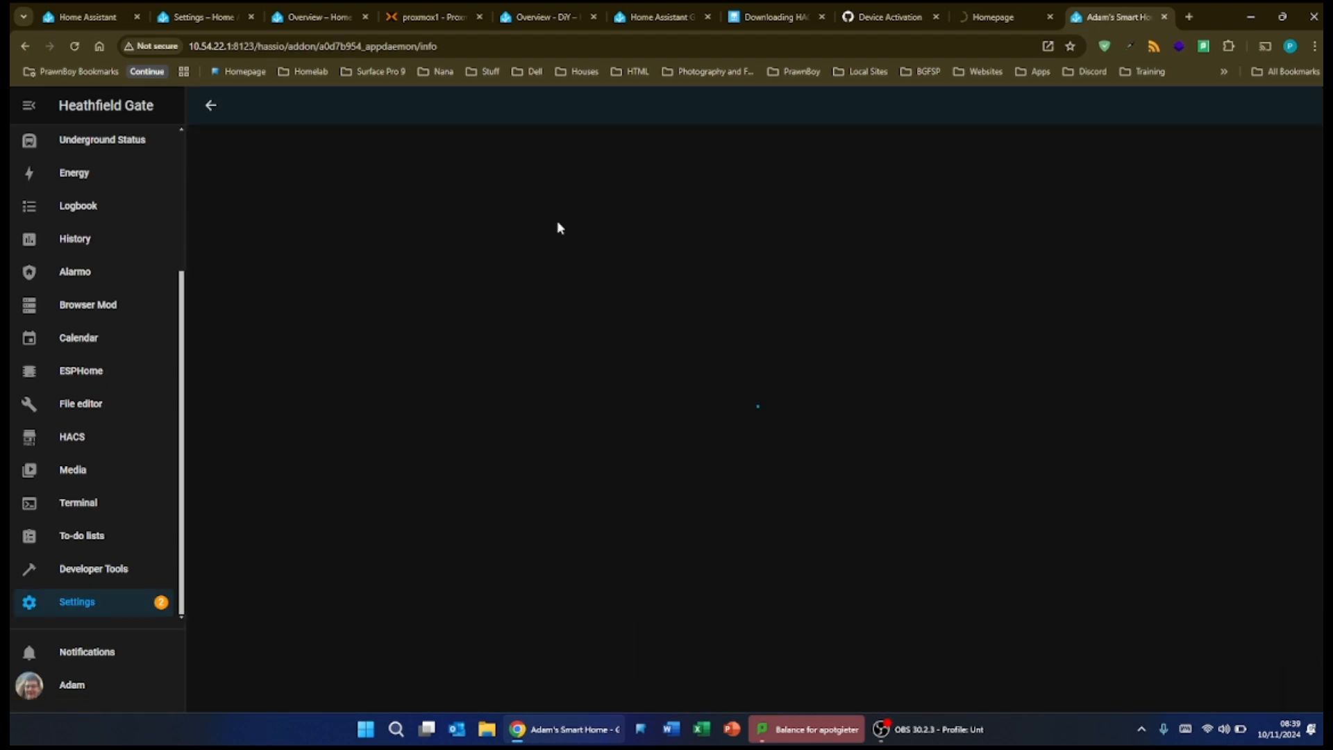
click(1008, 462)
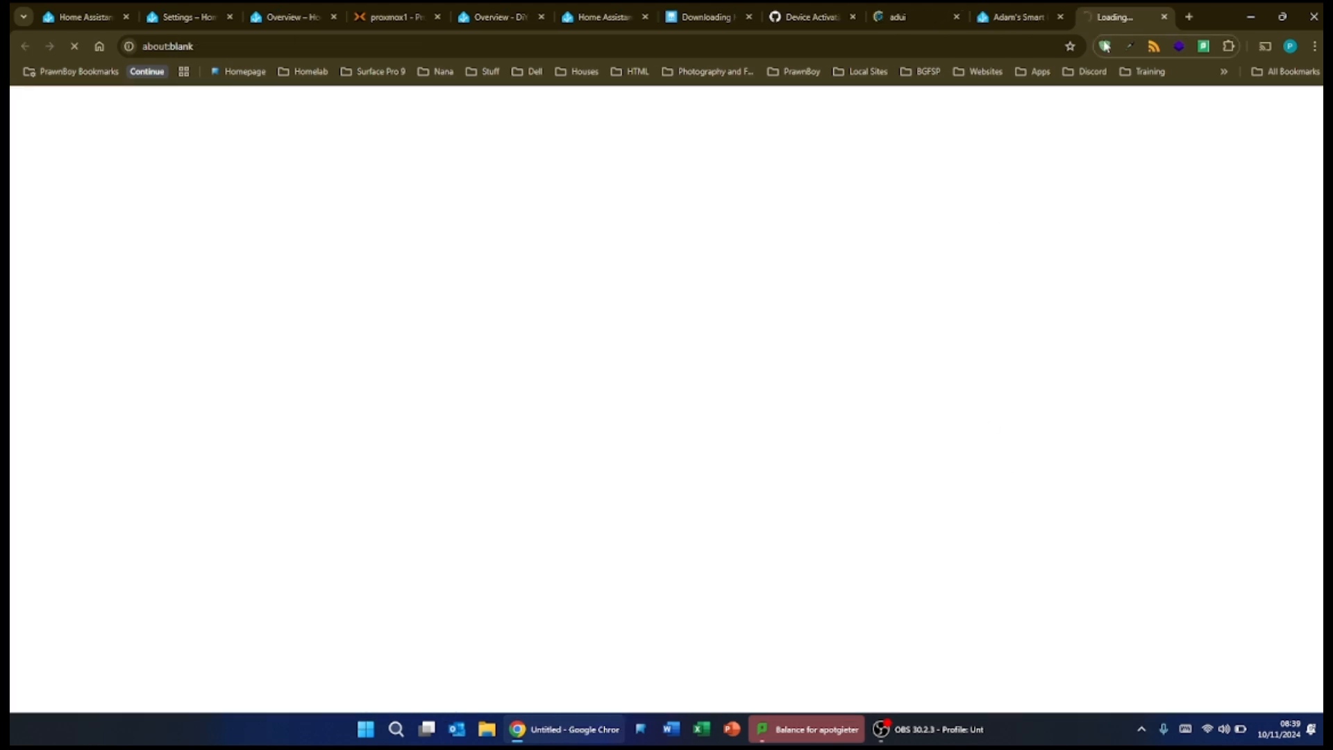
- Close the stray tabs, view the BedroomPanel AppDaemon dashboard, then return to the Overview - DiY tab
middle_click(1095, 10)
middle_click(1087, 9)
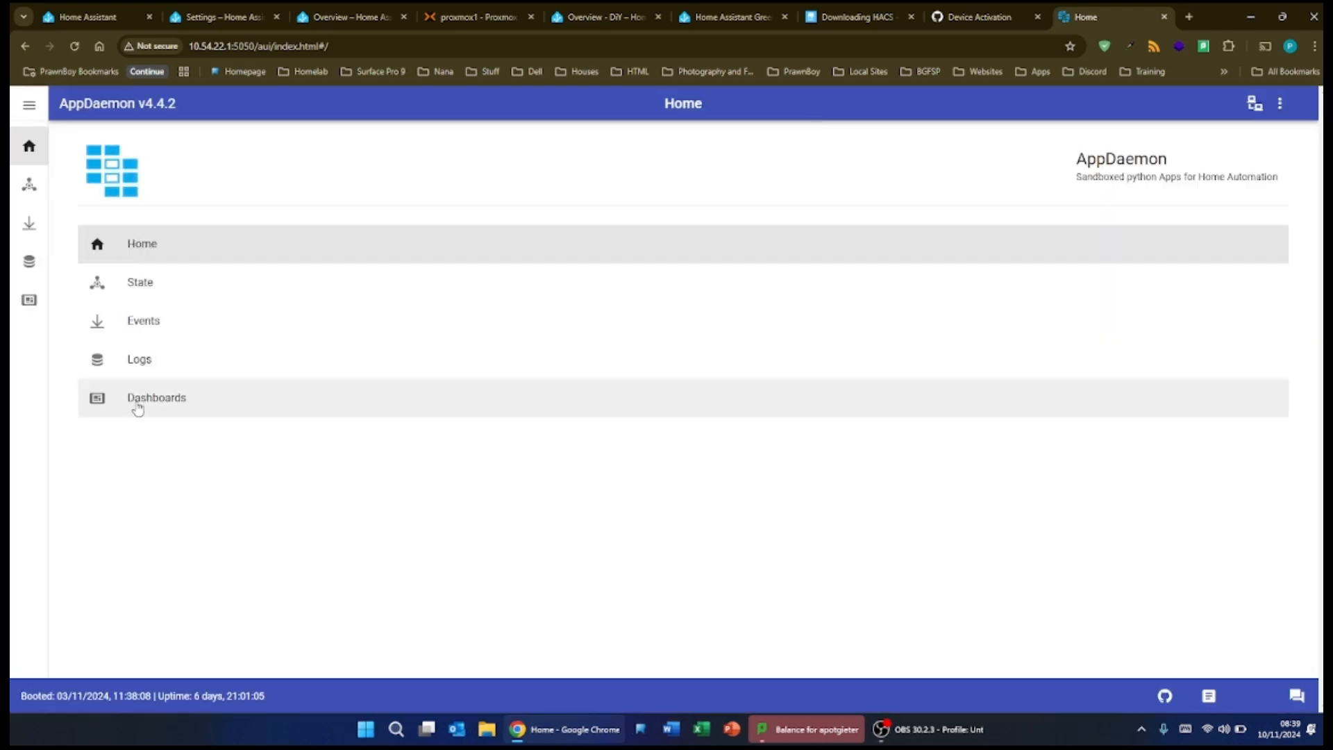
click(138, 403)
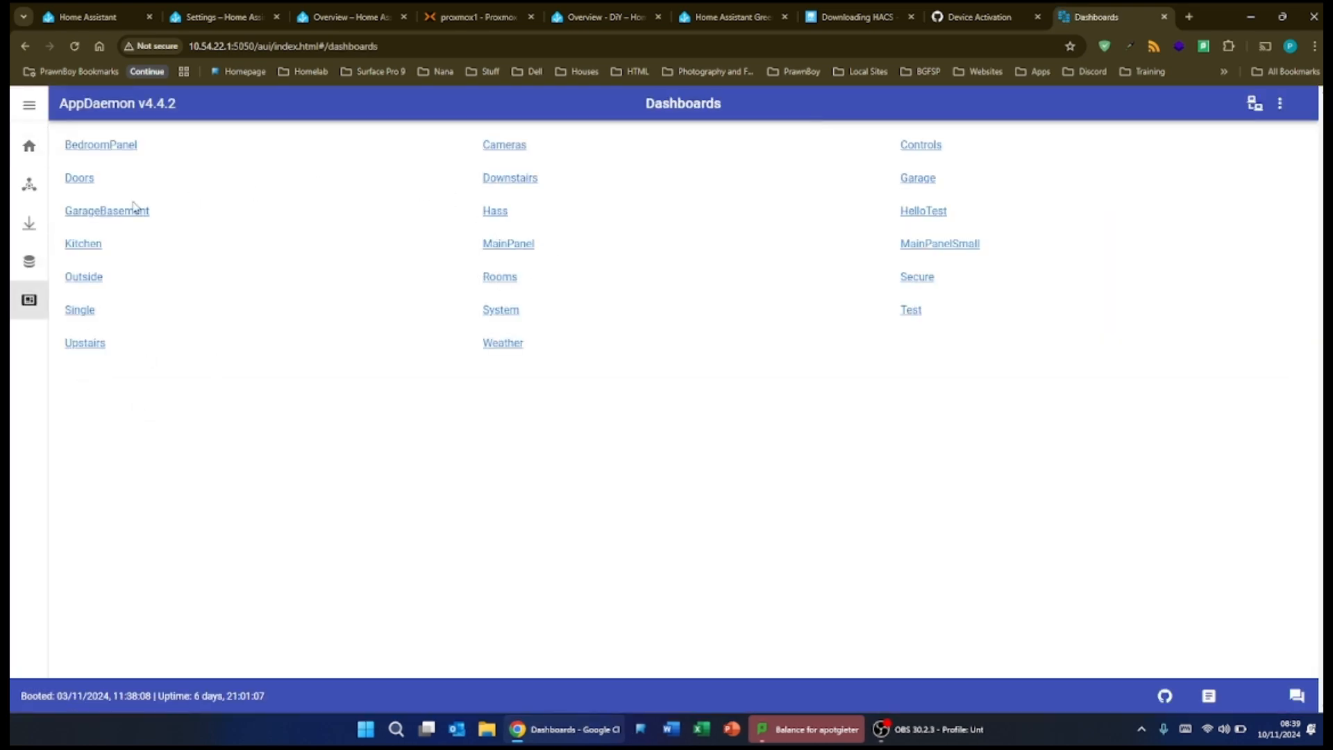
click(116, 149)
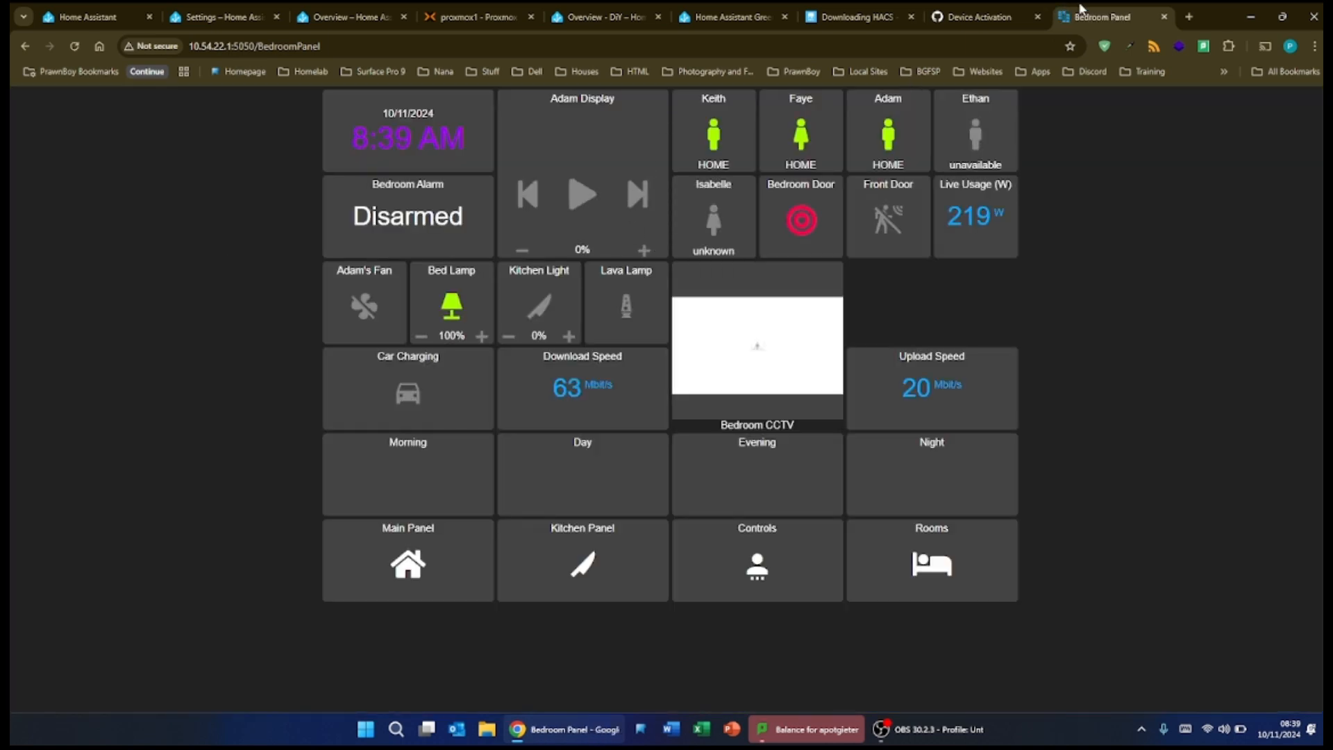
click(1164, 17)
click(724, 10)
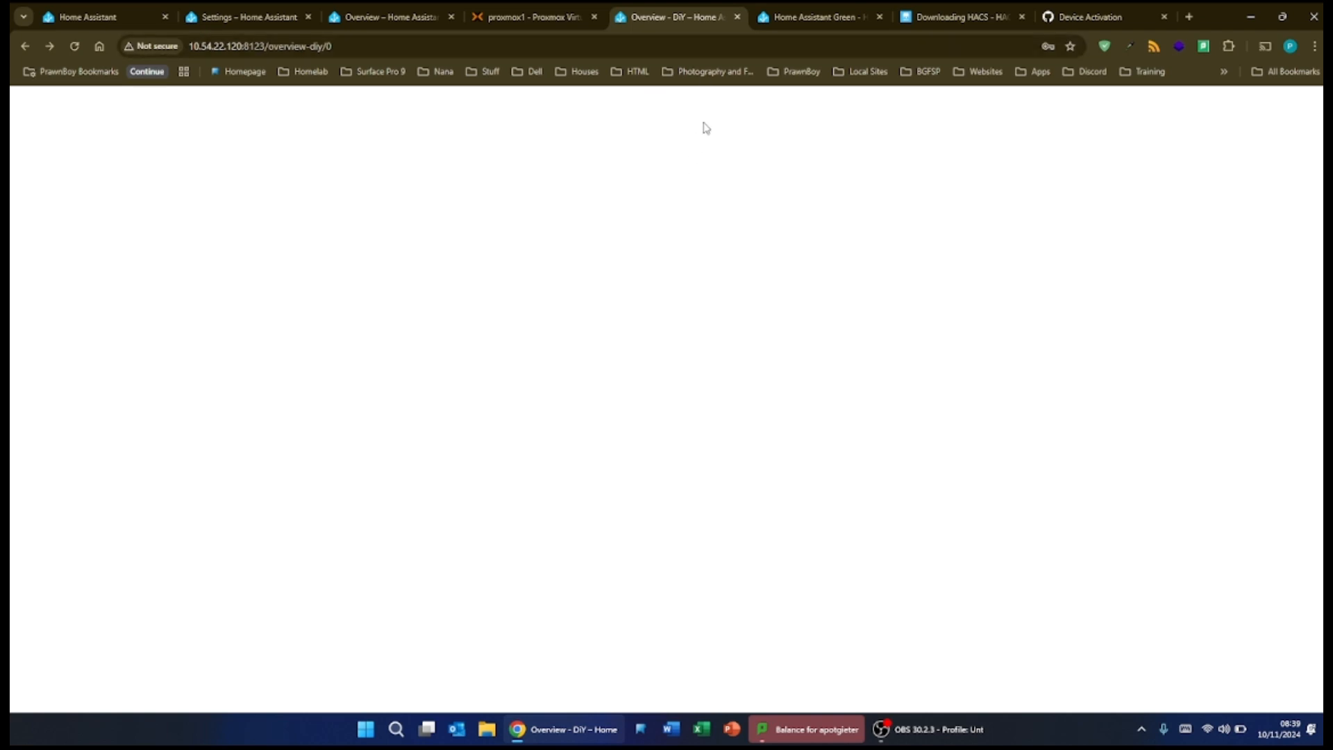
- Try reloading Home Assistant, then load 10.54.22.120 in a new browser window
click(672, 43)
key(Return)
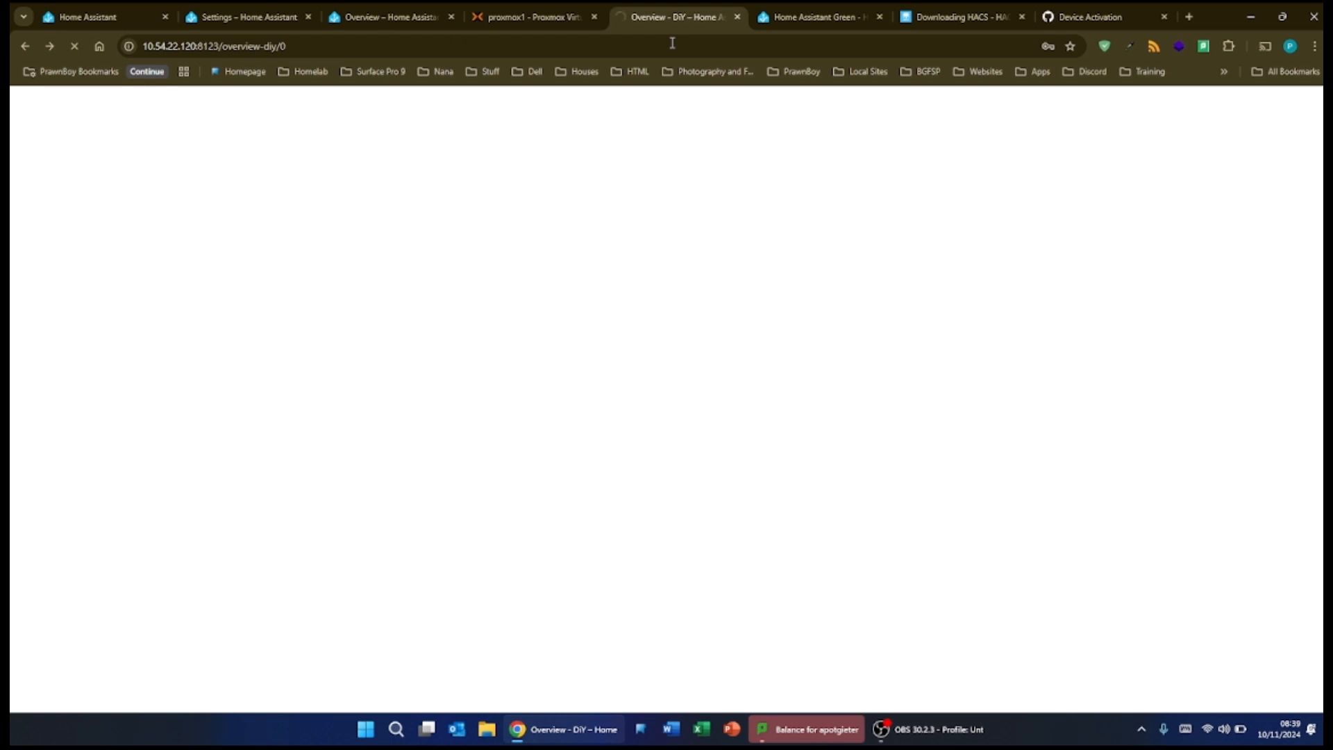
click(480, 14)
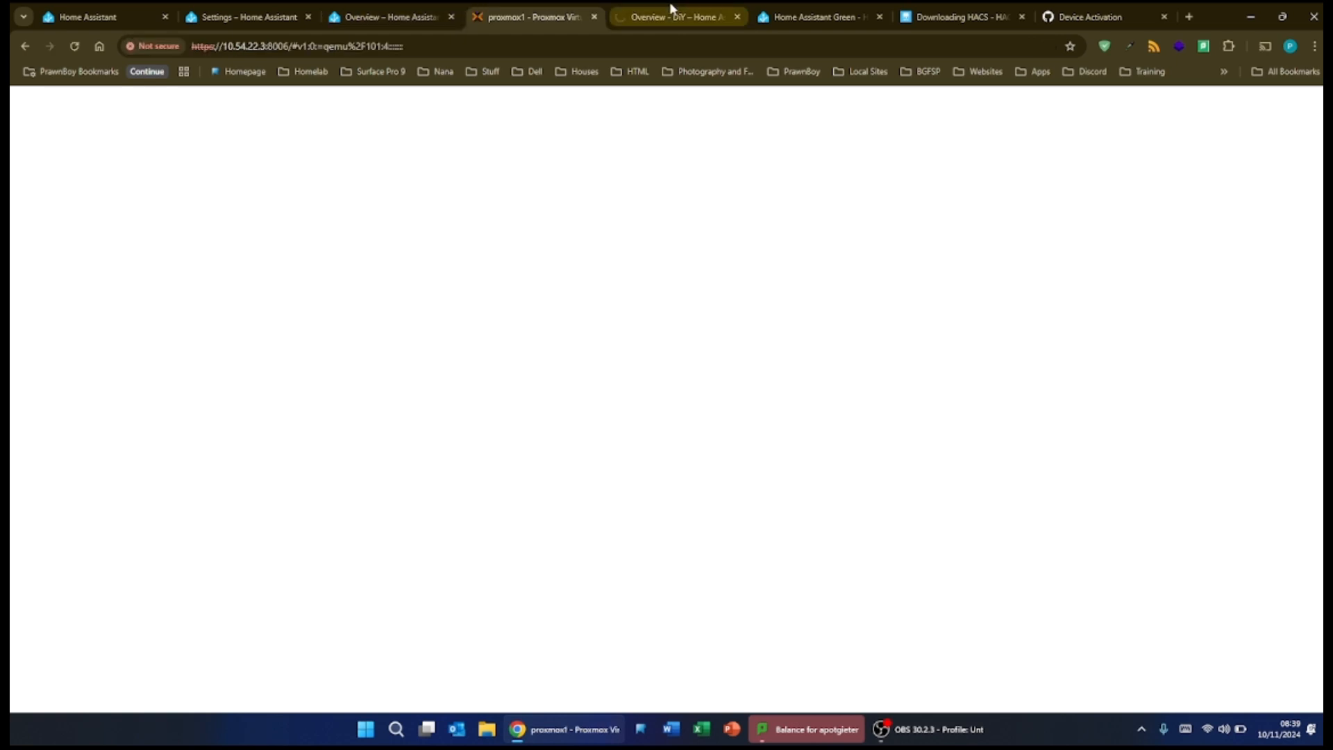
click(1251, 16)
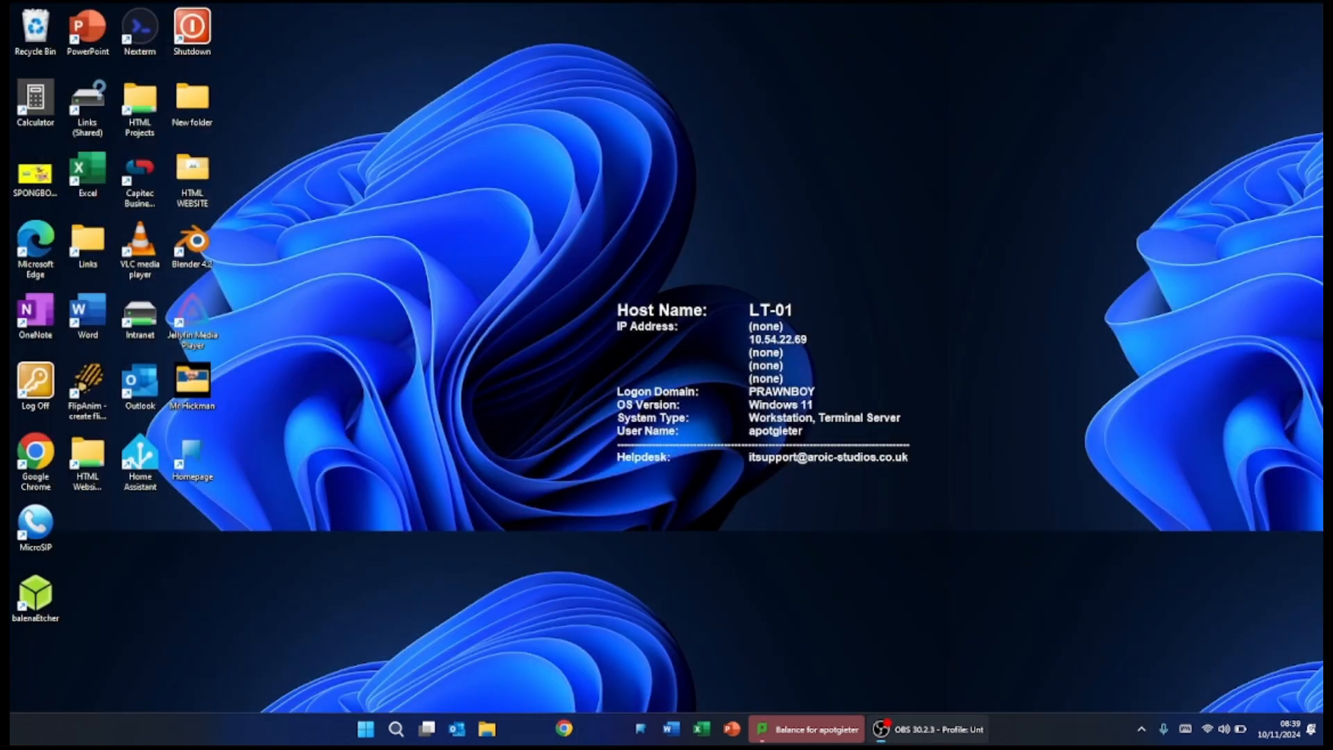
click(574, 729)
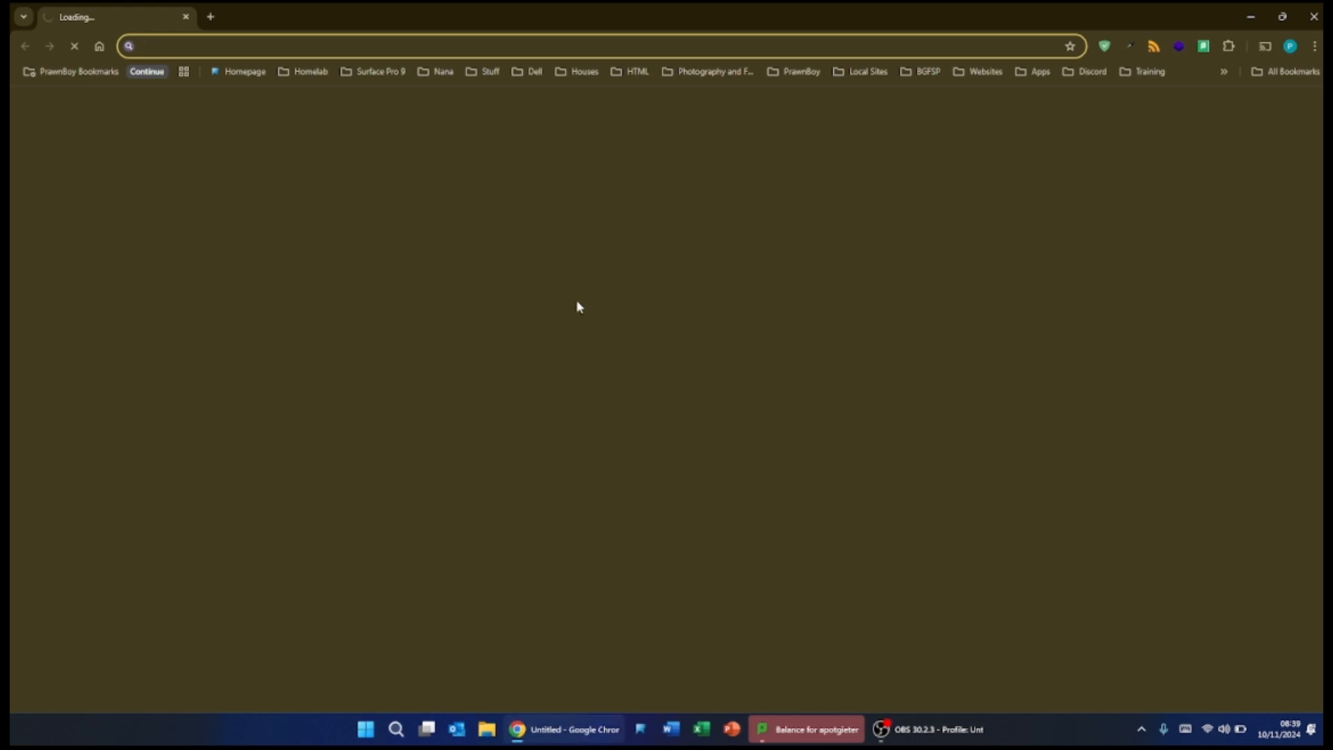
text(10.54.22.120:8123)
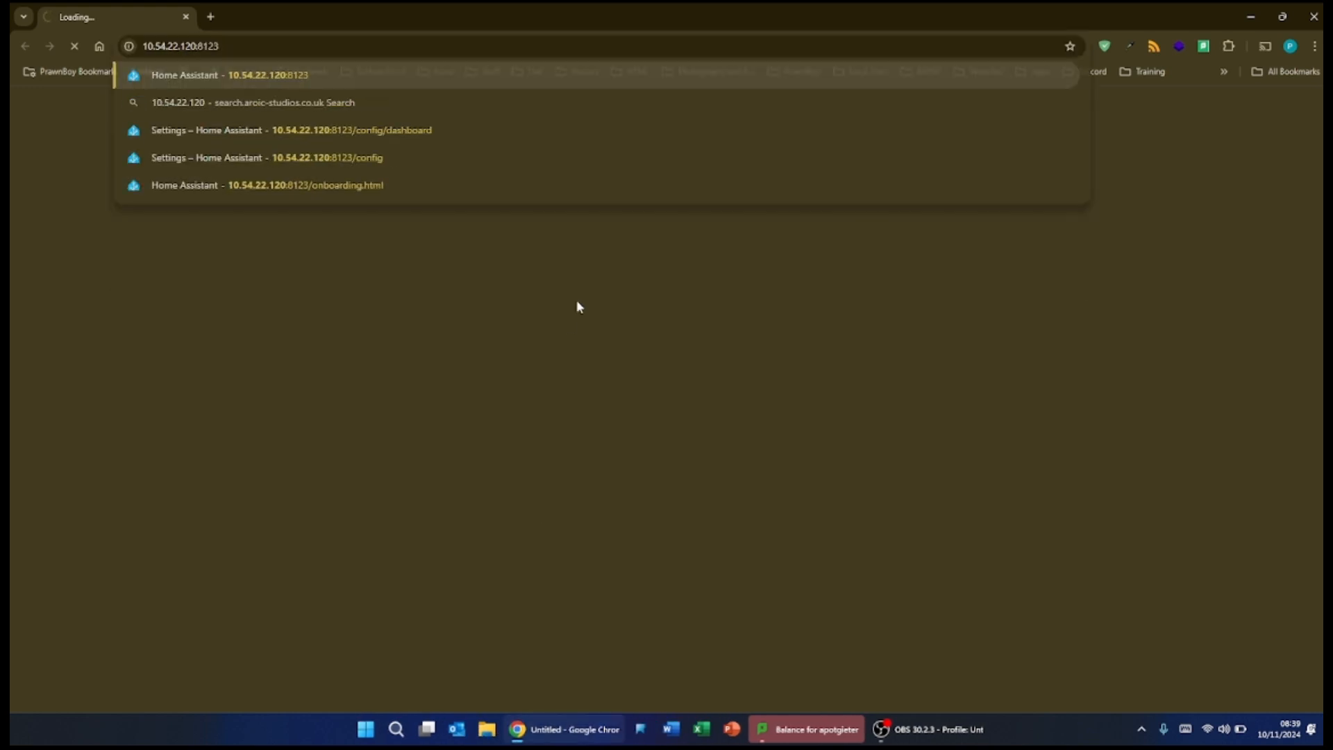
key(Return)
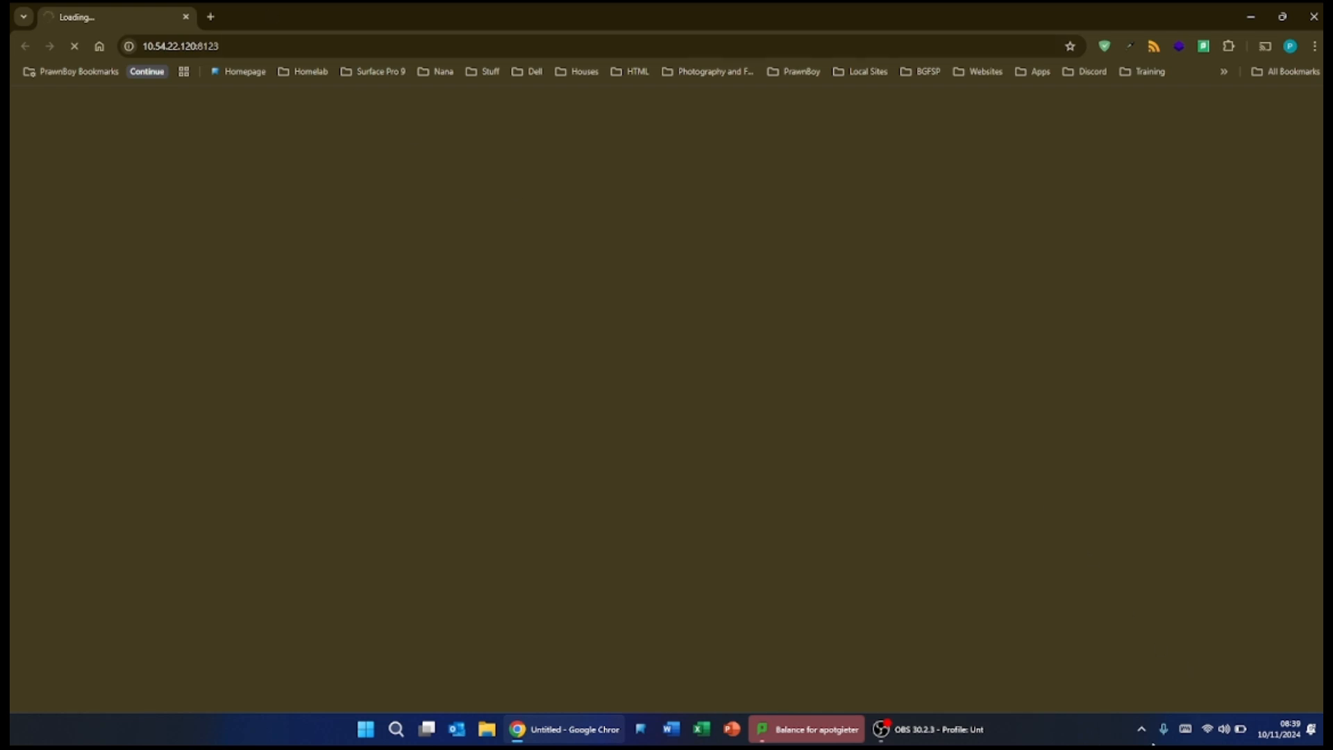
- Turn Wi-Fi off and back on, check the network list, and open the Overview - DiY dashboard
click(1218, 722)
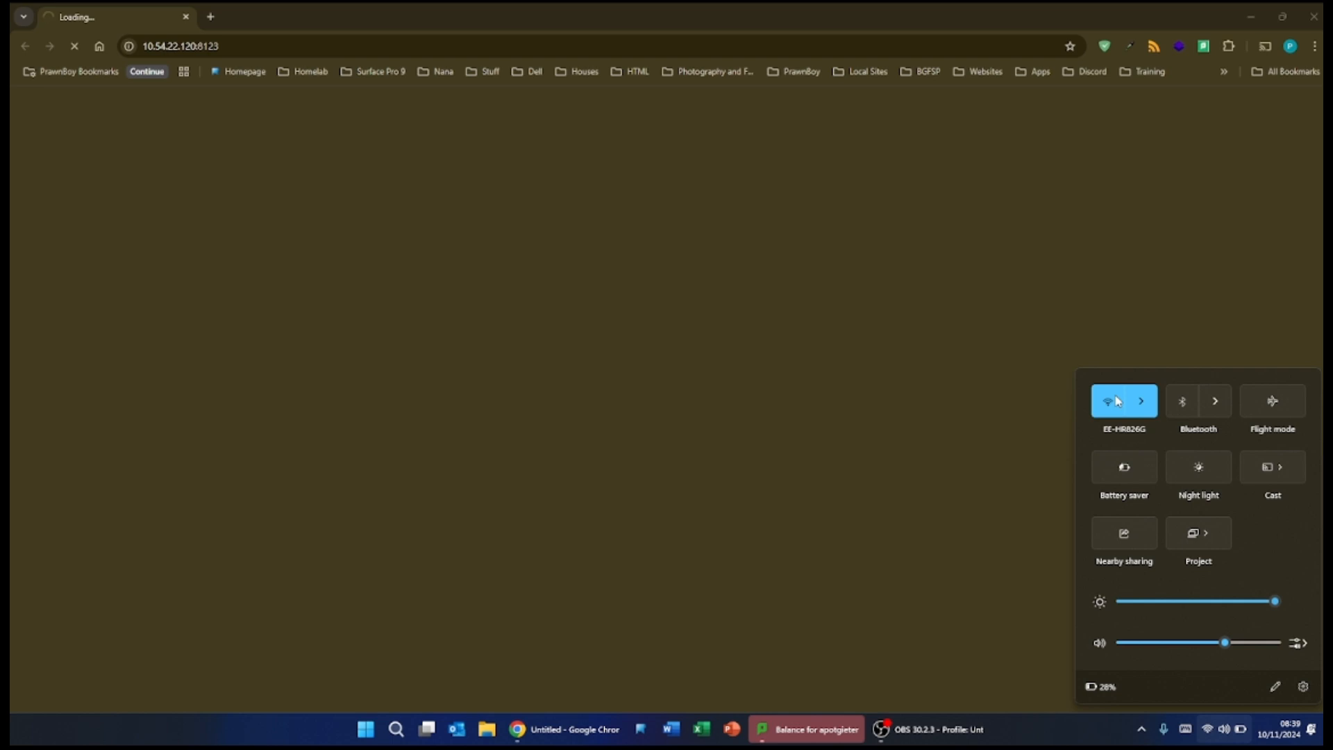
click(1112, 401)
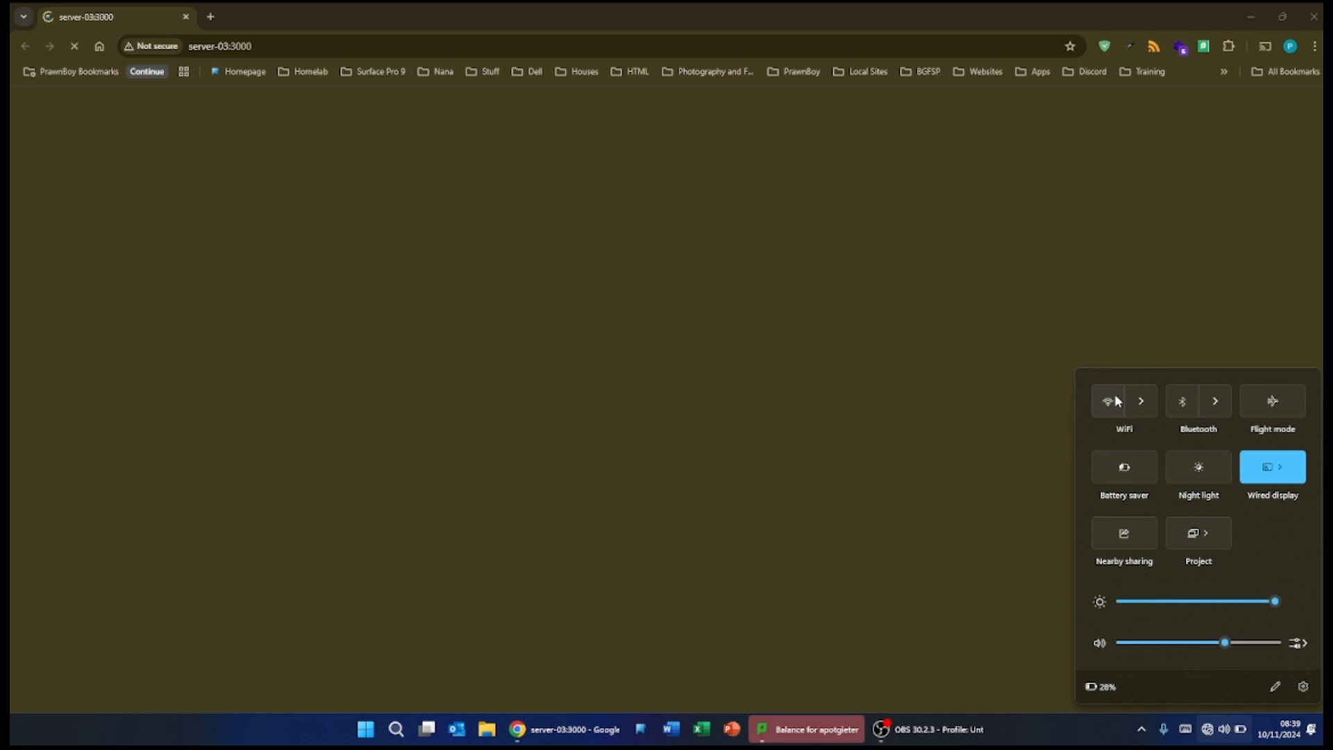
click(1116, 401)
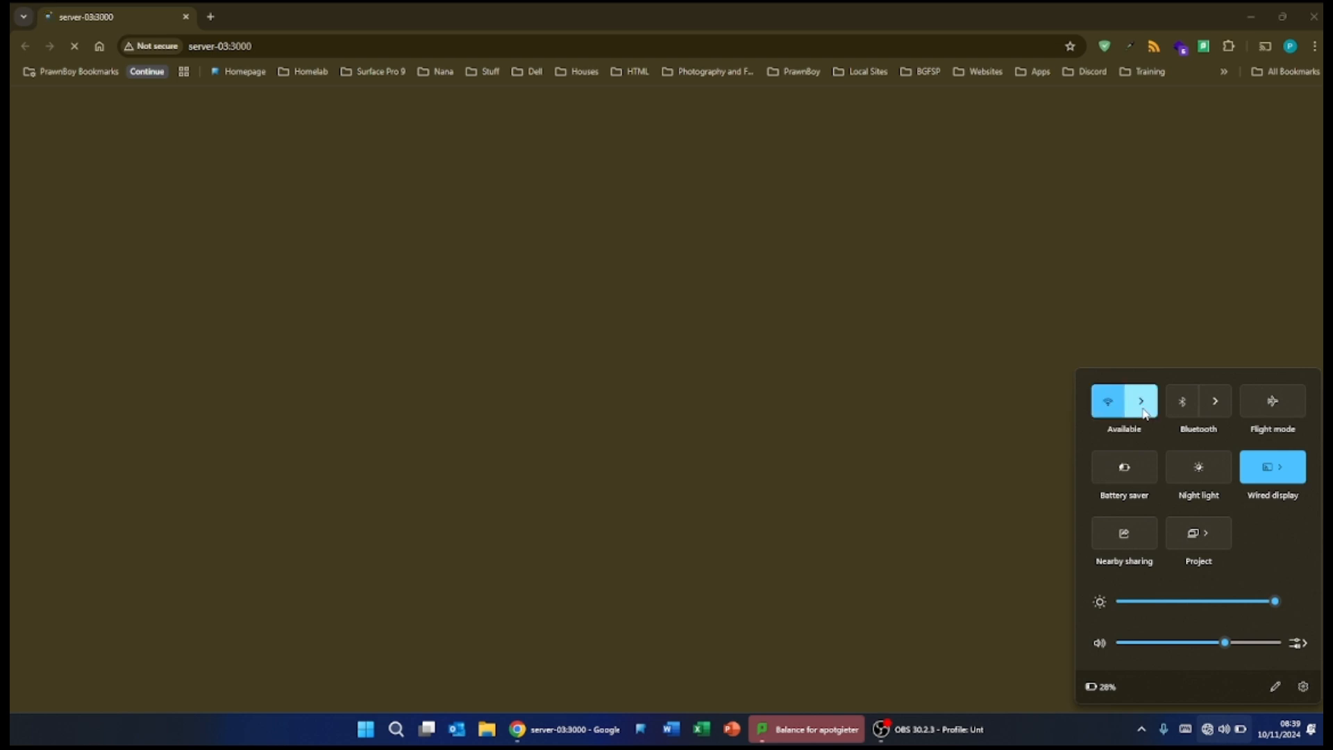
click(1142, 403)
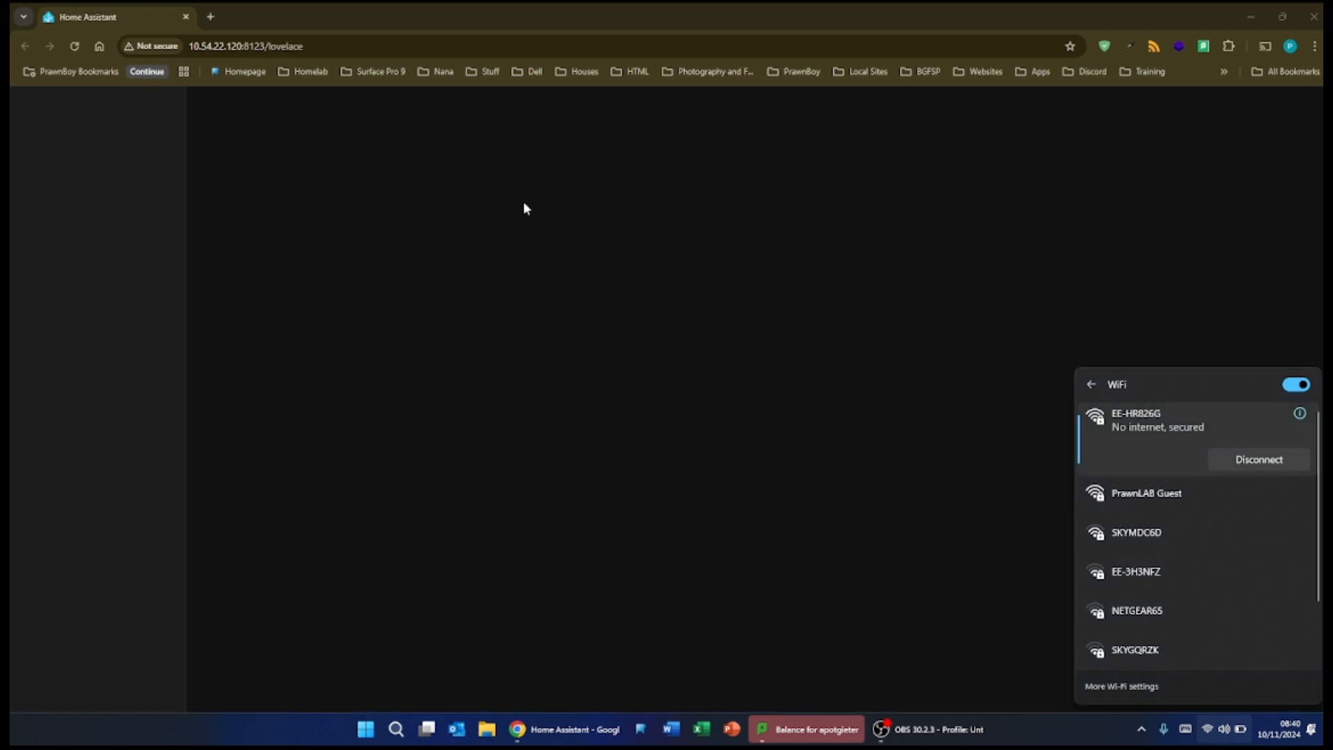
click(516, 201)
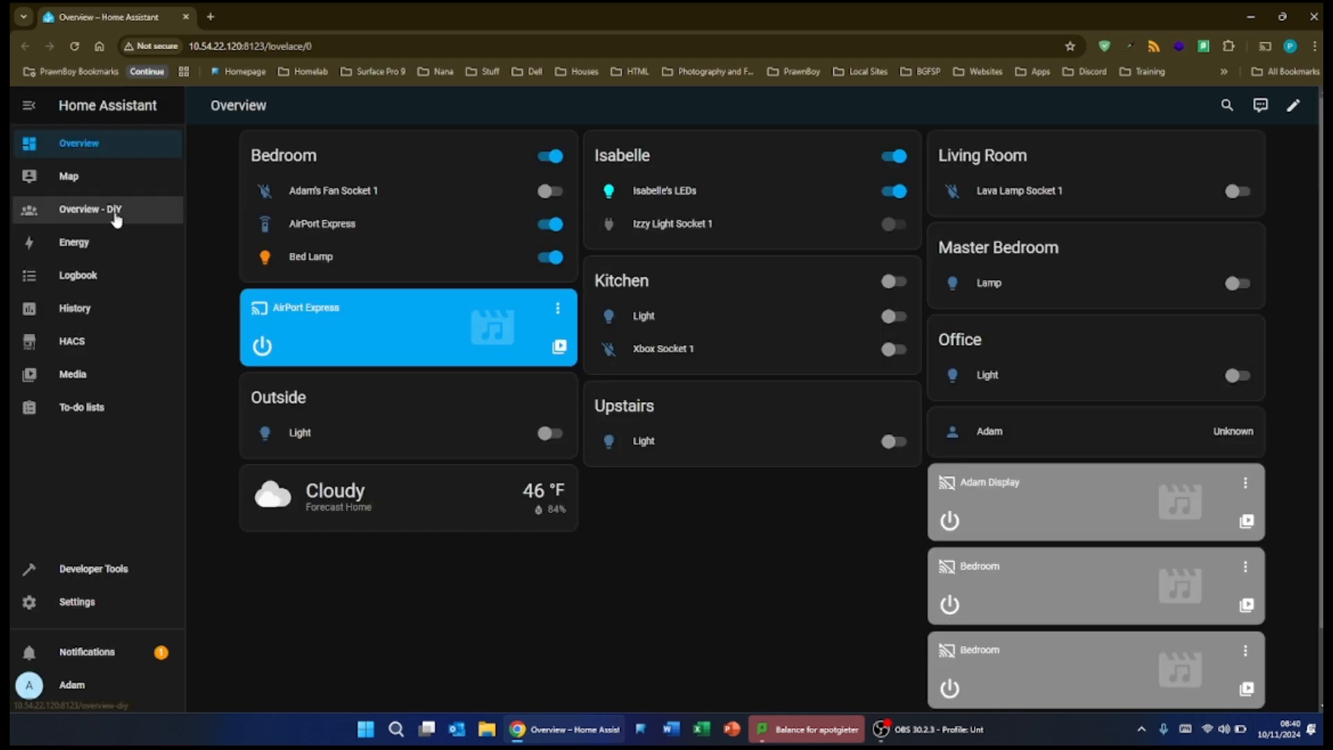
click(111, 210)
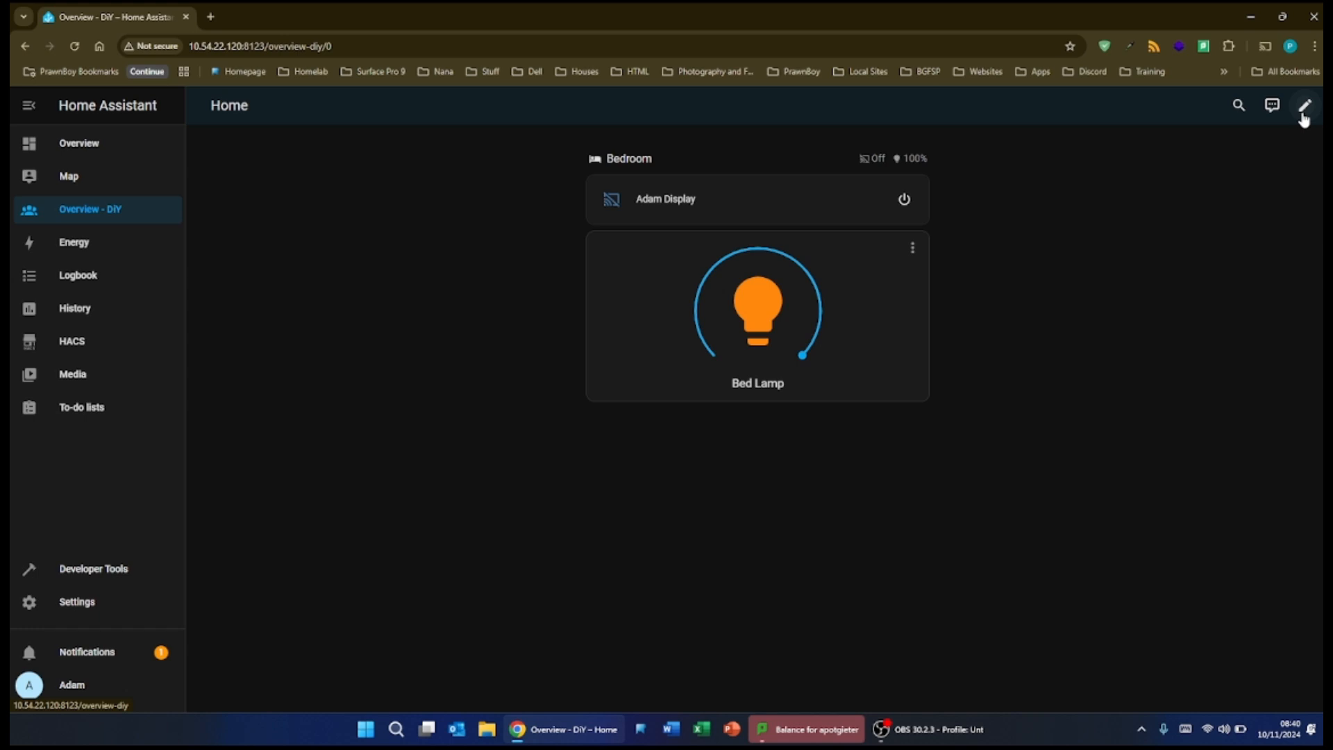
- Add a heading card titled 'Office' to the dashboard, and open Task Manager to handle the firewall prompt
click(1305, 105)
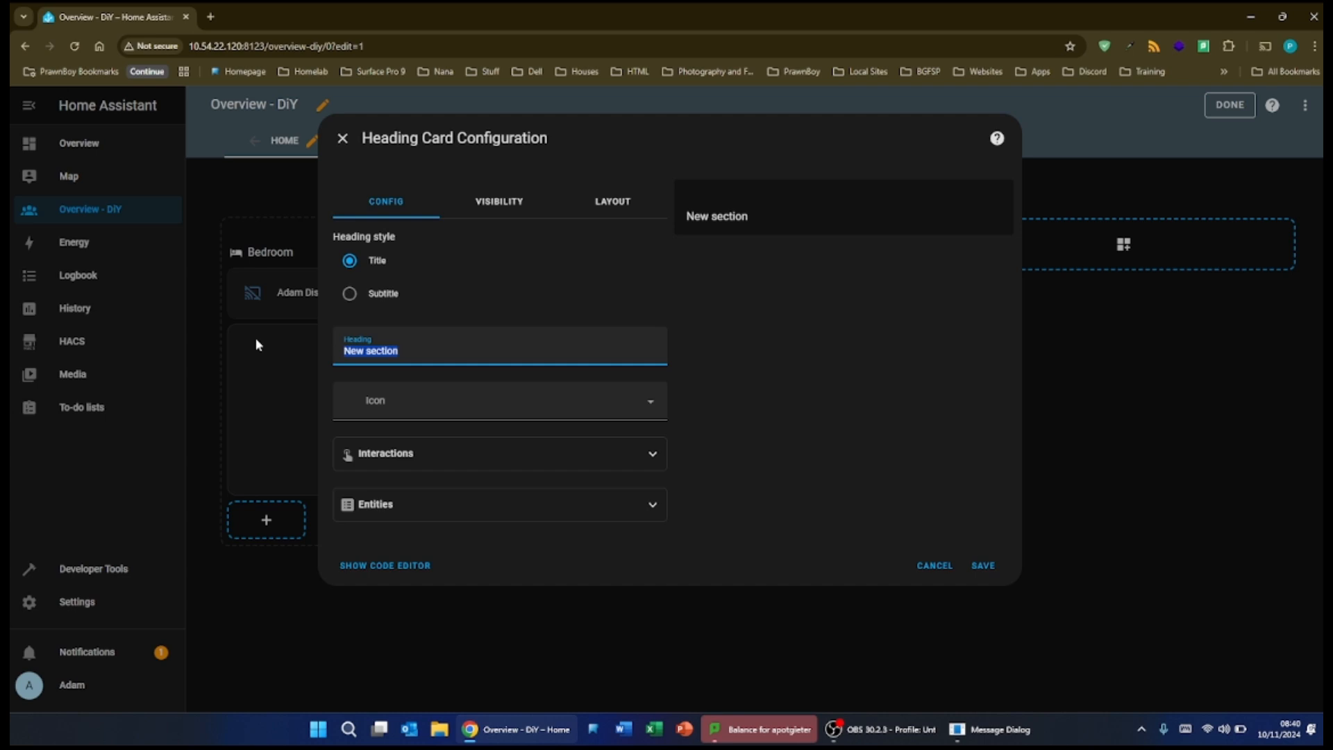
text(Office)
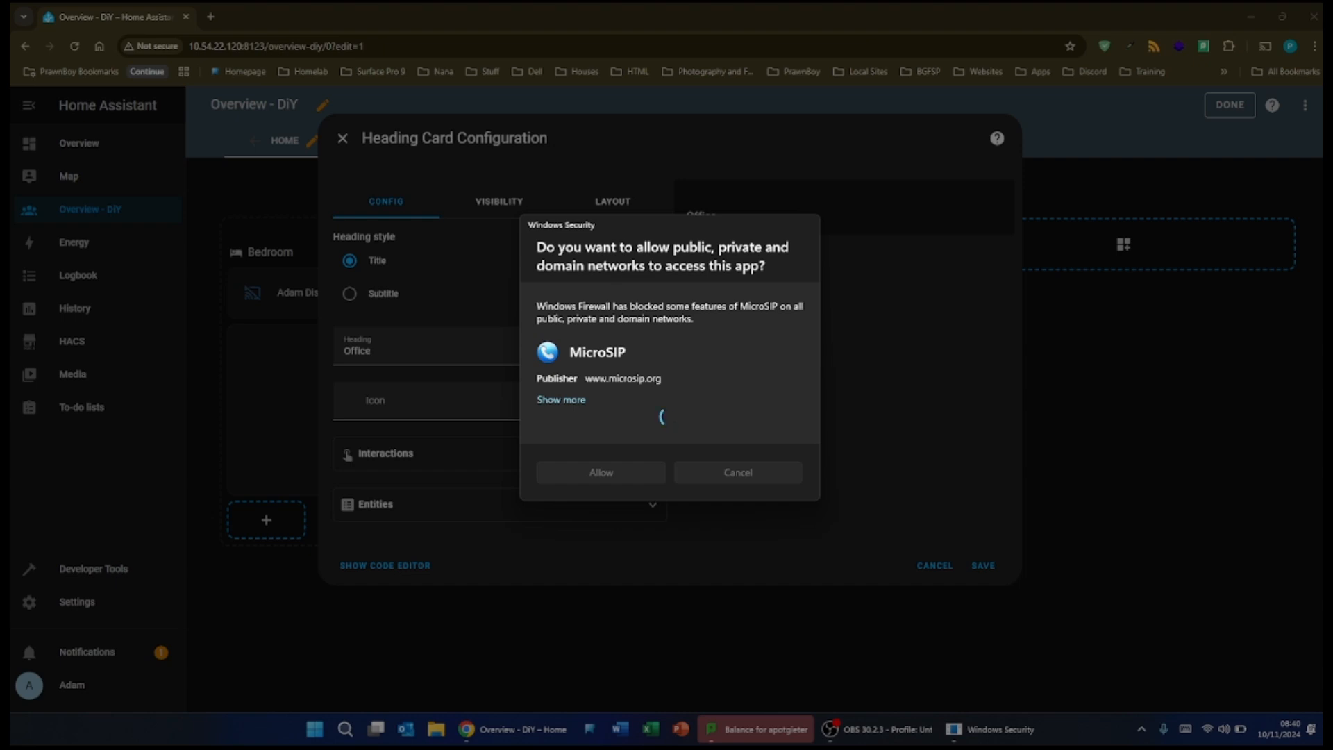
click(554, 626)
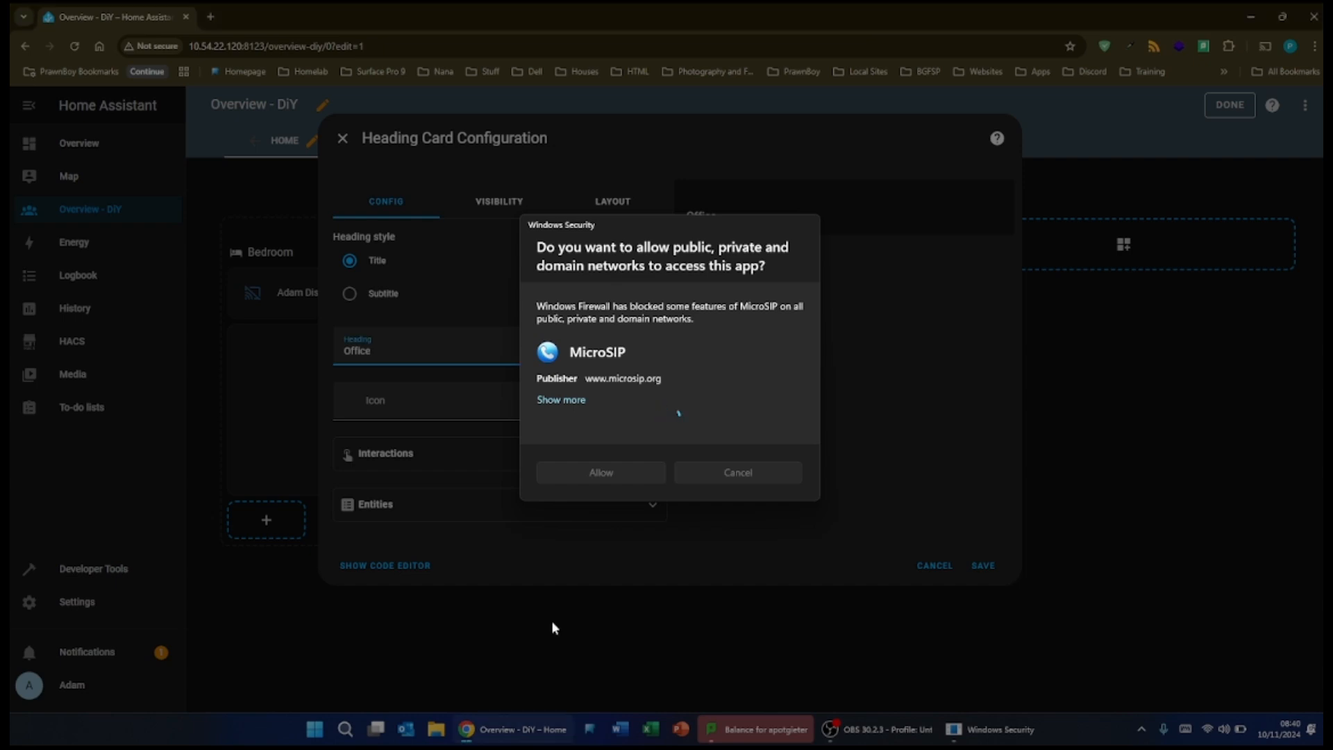
click(604, 325)
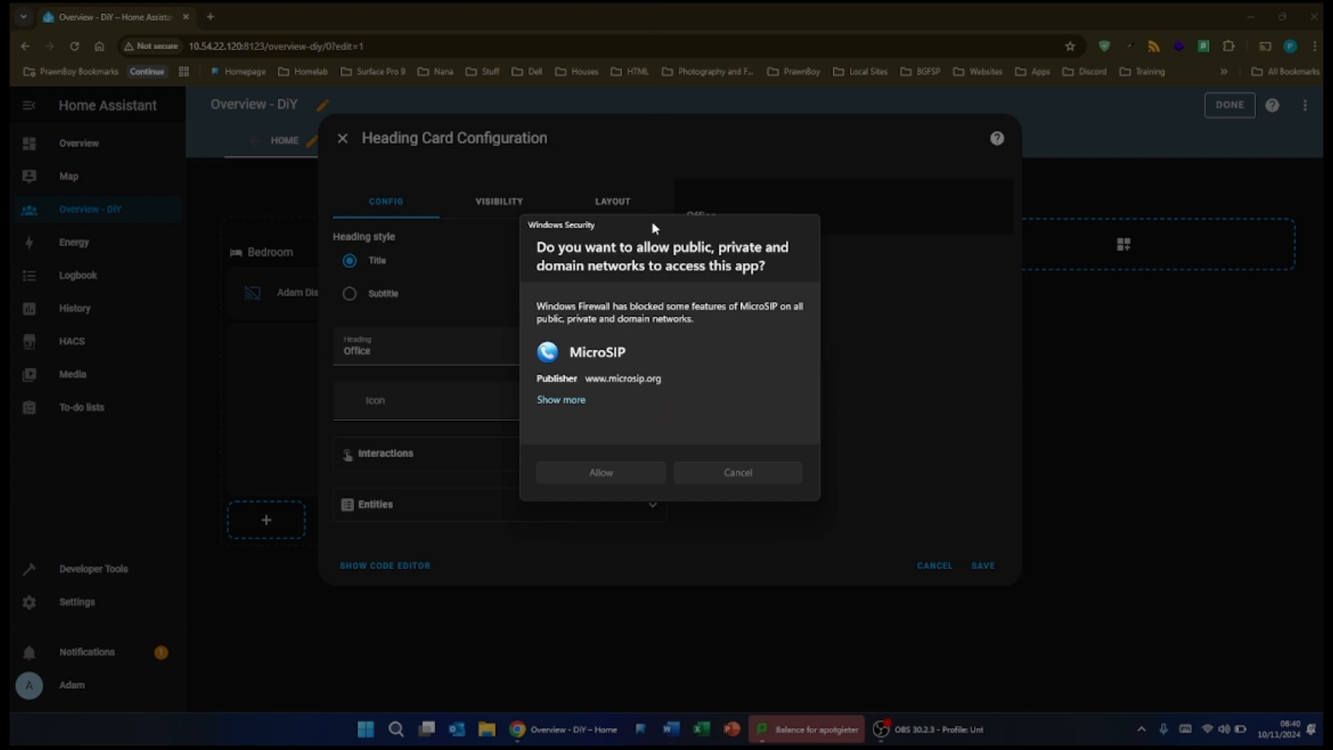
key(ctrl+shift+Escape)
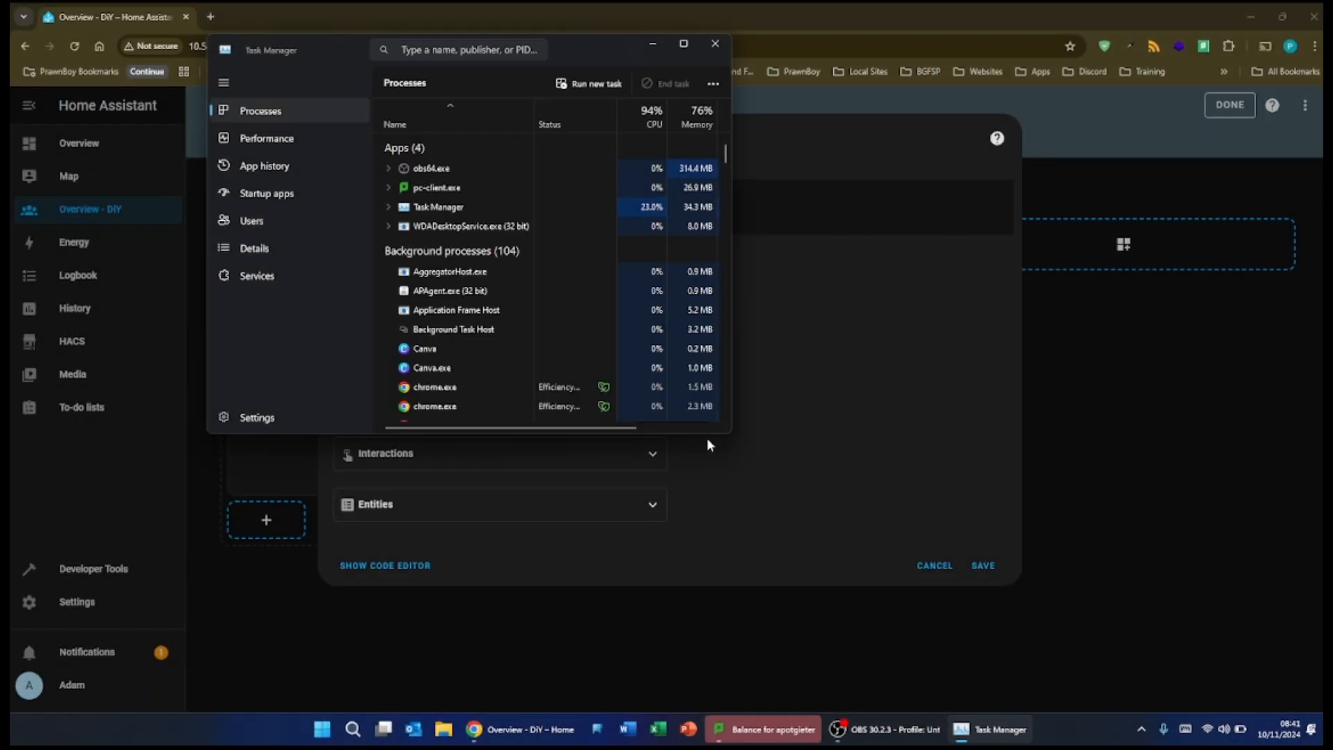
- Give the Office heading the mdi:desk icon
click(810, 295)
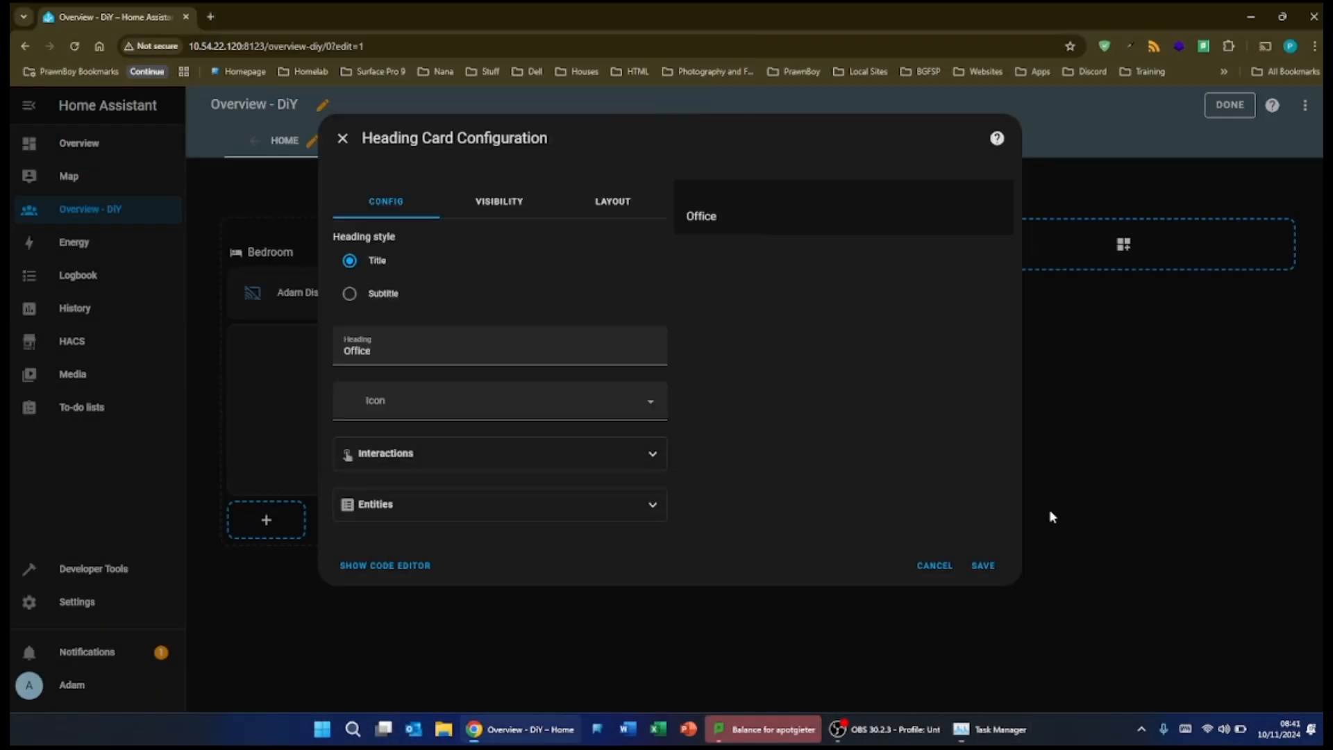
click(524, 396)
text(desk)
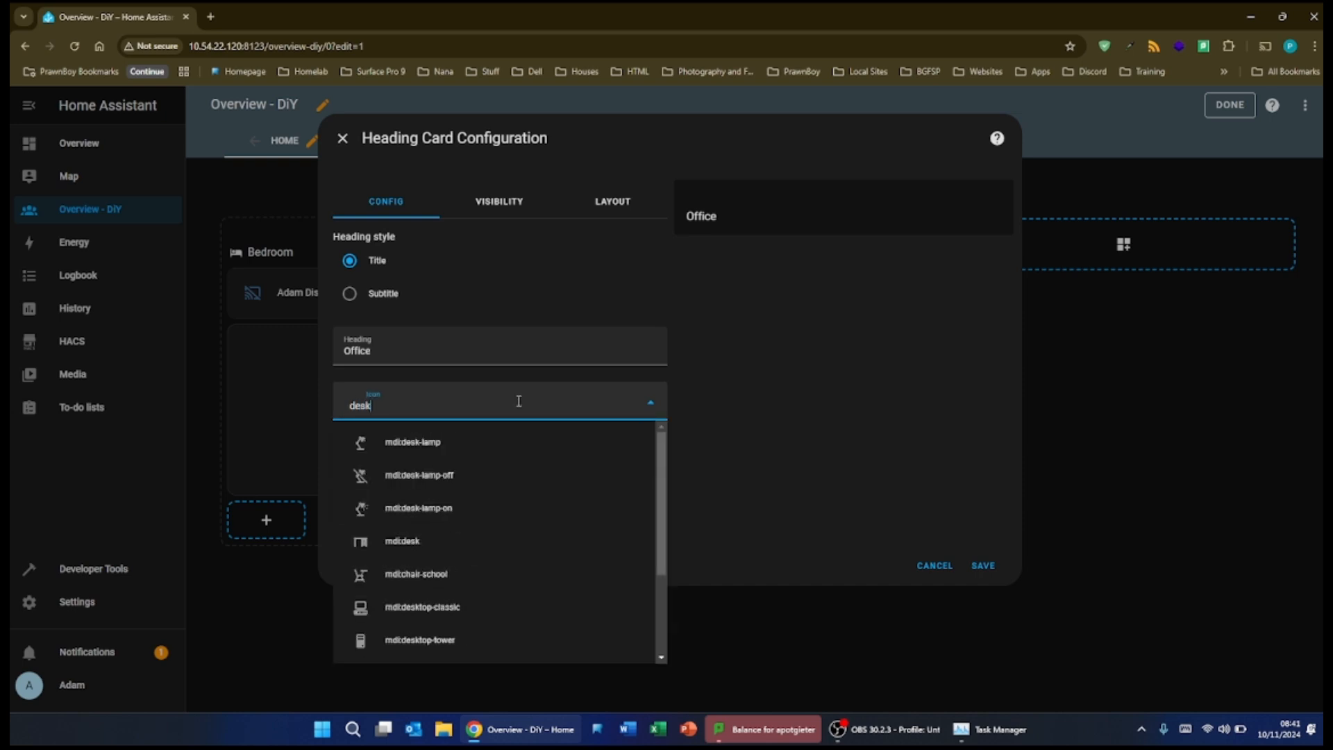
click(456, 539)
click(511, 462)
click(494, 464)
- Add an entity badge named 'Office Light' to the heading and save the section
click(467, 510)
click(393, 547)
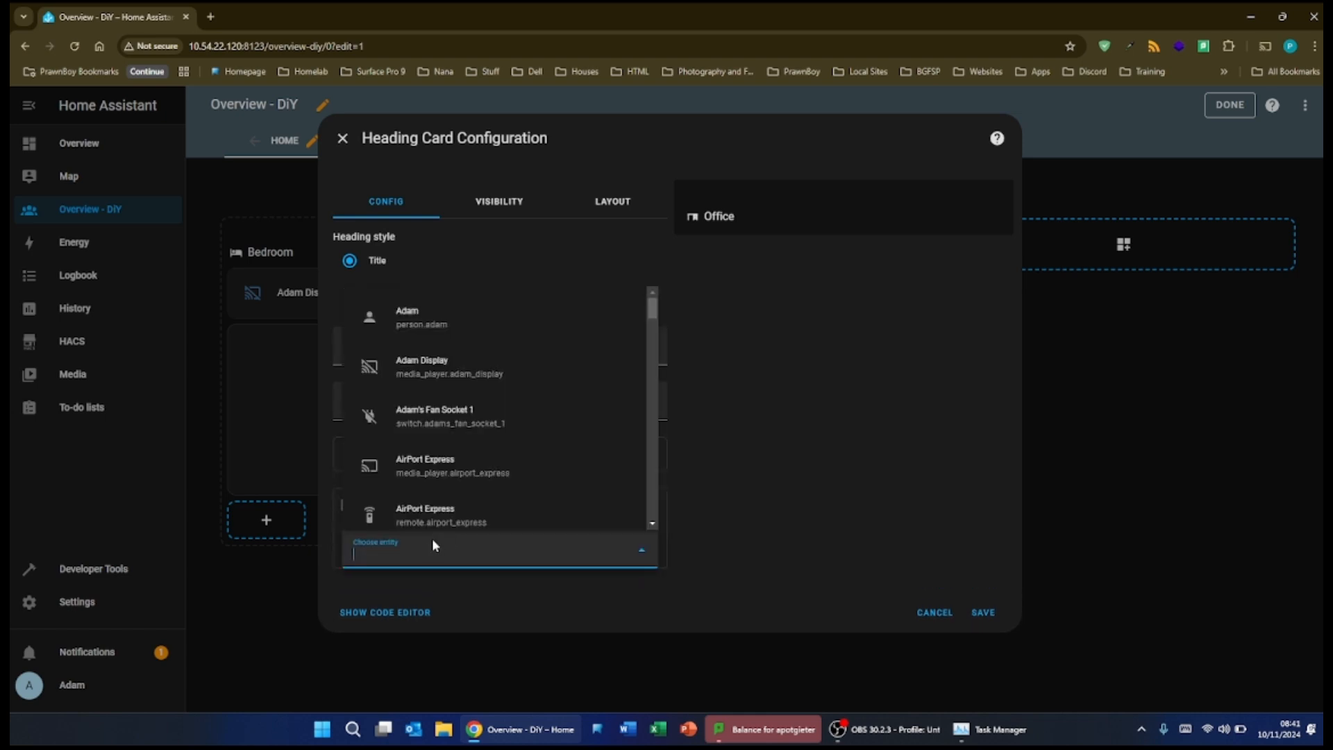
text(office)
scroll(441, 366, down, 1)
scroll(447, 363, up, 1)
click(446, 363)
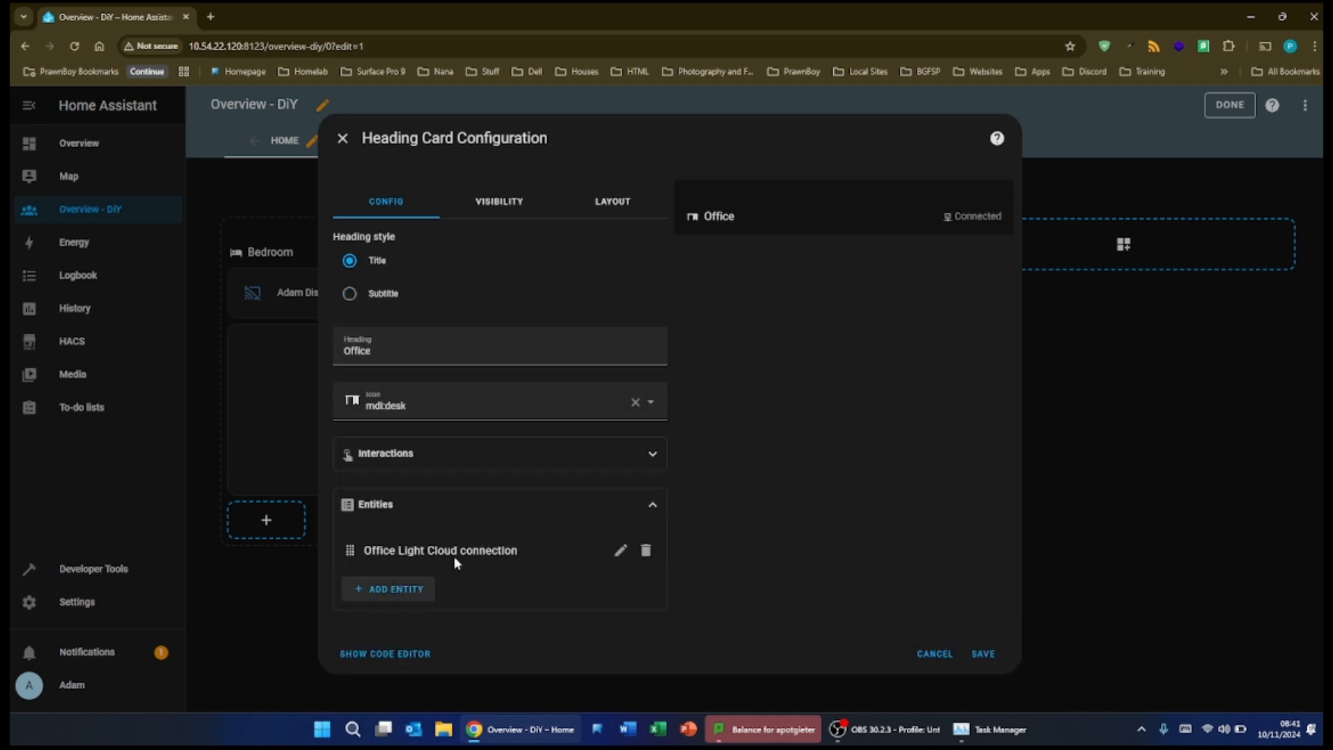
click(620, 550)
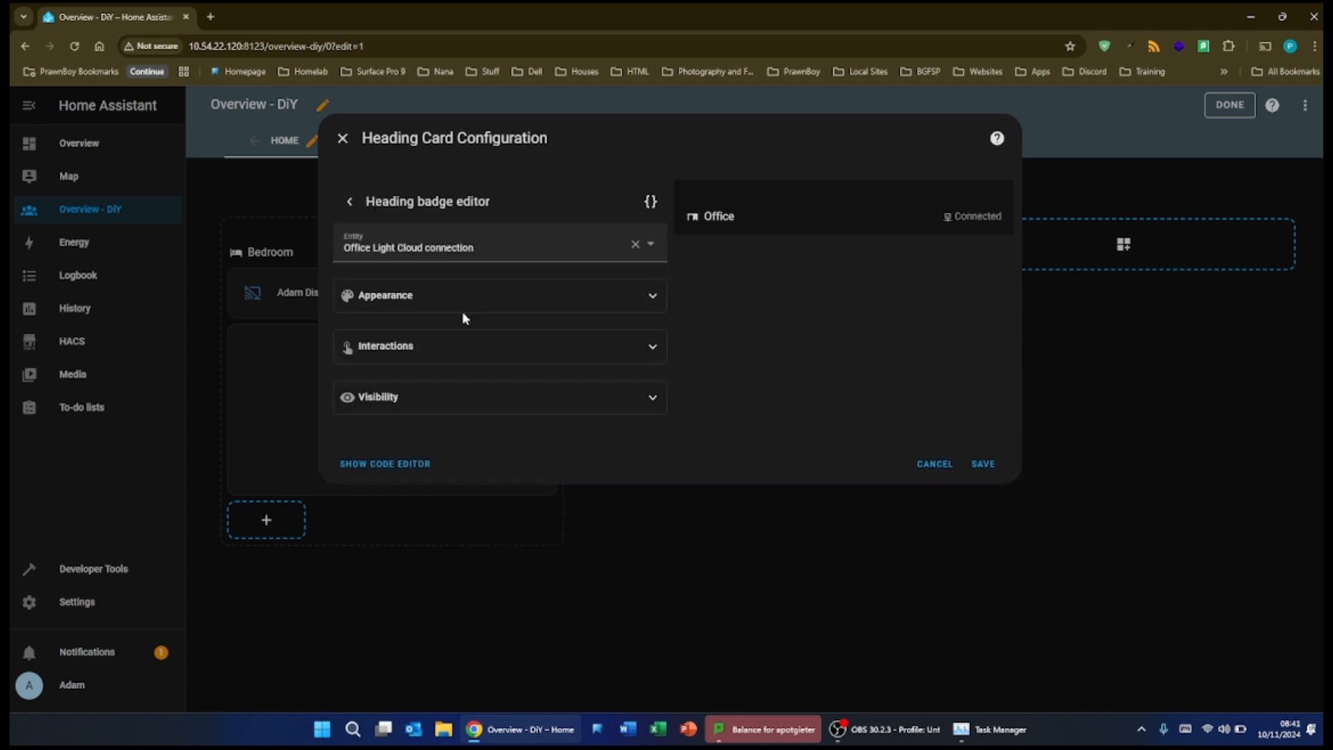
drag(516, 252, 399, 265)
key(BackSpace)
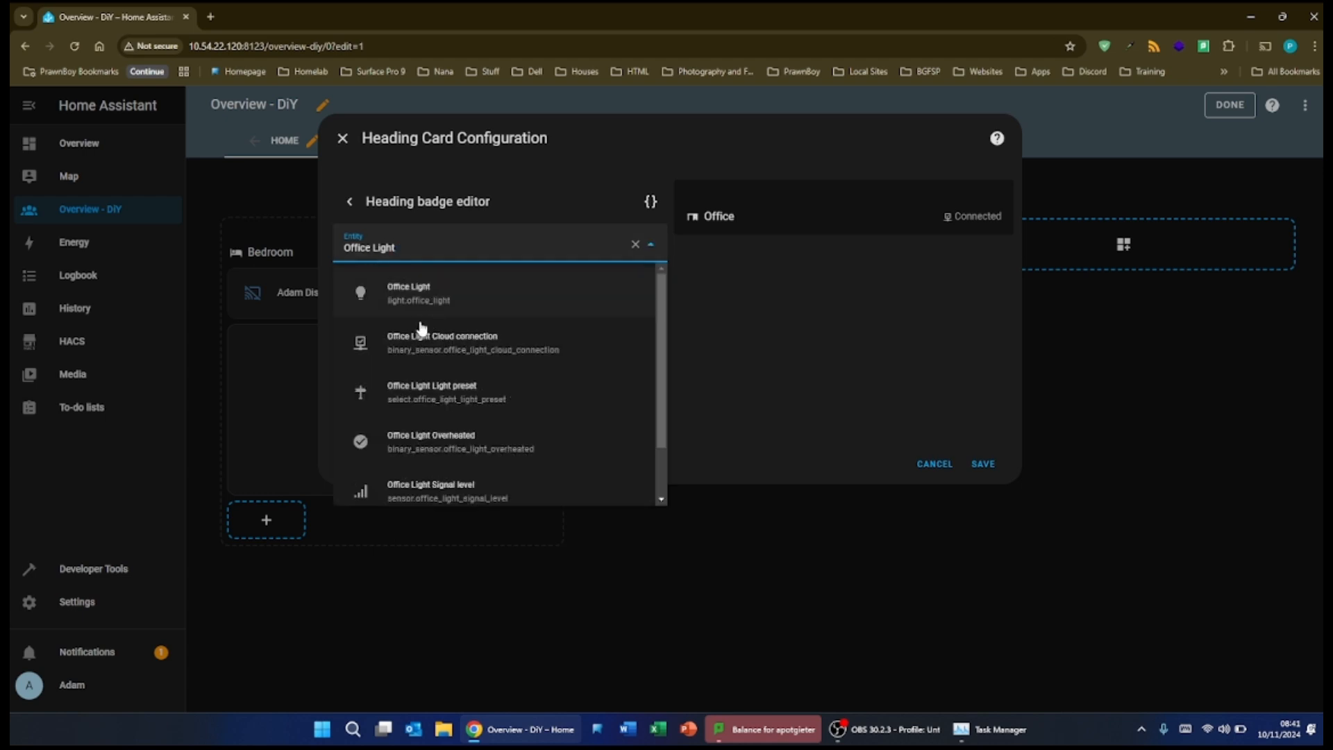
click(421, 329)
key(ctrl+a)
text(Office Light)
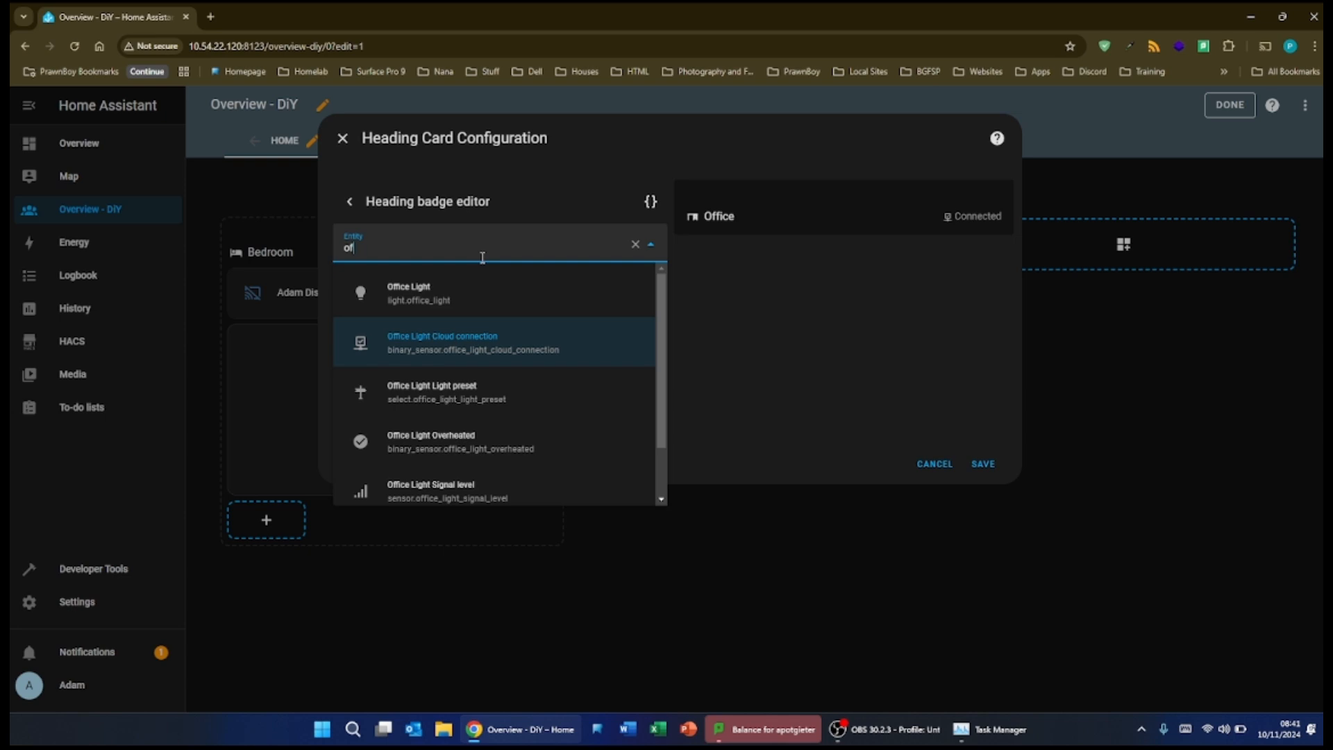
click(986, 458)
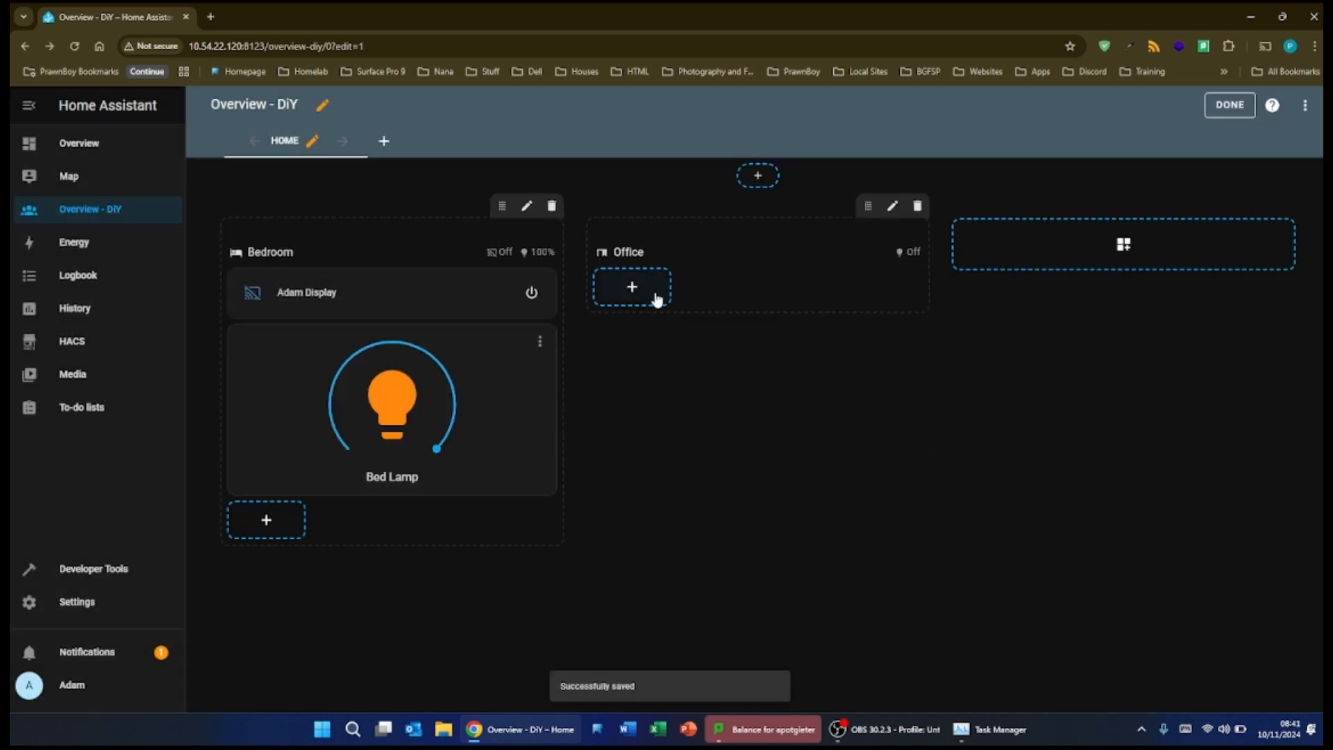
- Paste a copy of the Bed Lamp card into Office with entity Office Light, save, and finish editing
click(549, 339)
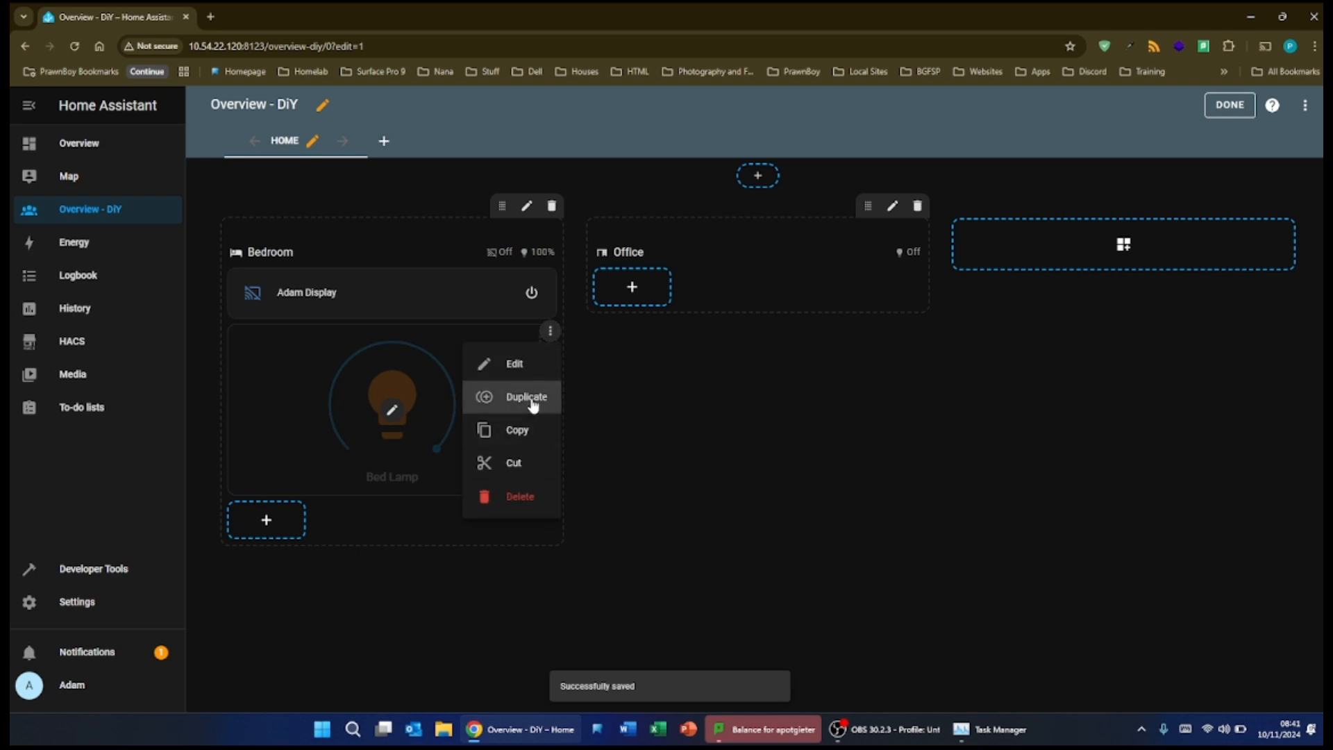
click(533, 397)
click(931, 533)
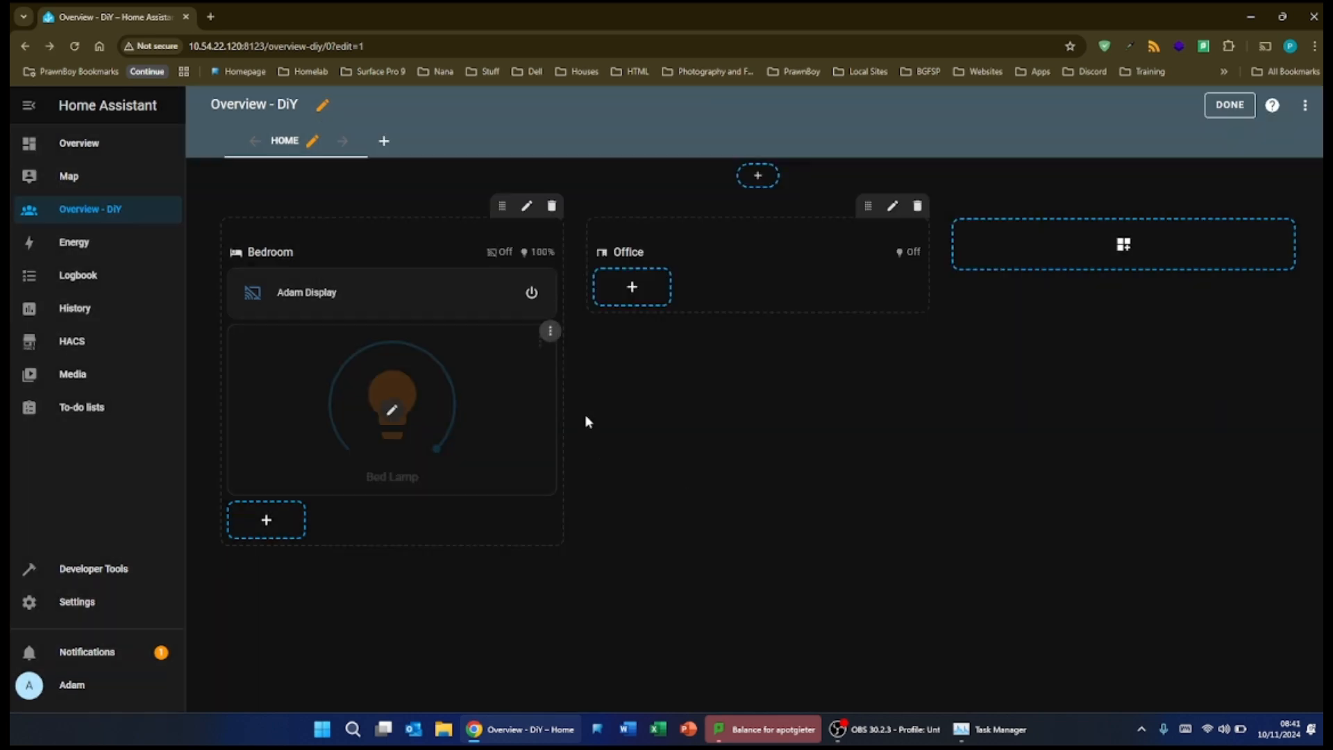
click(548, 339)
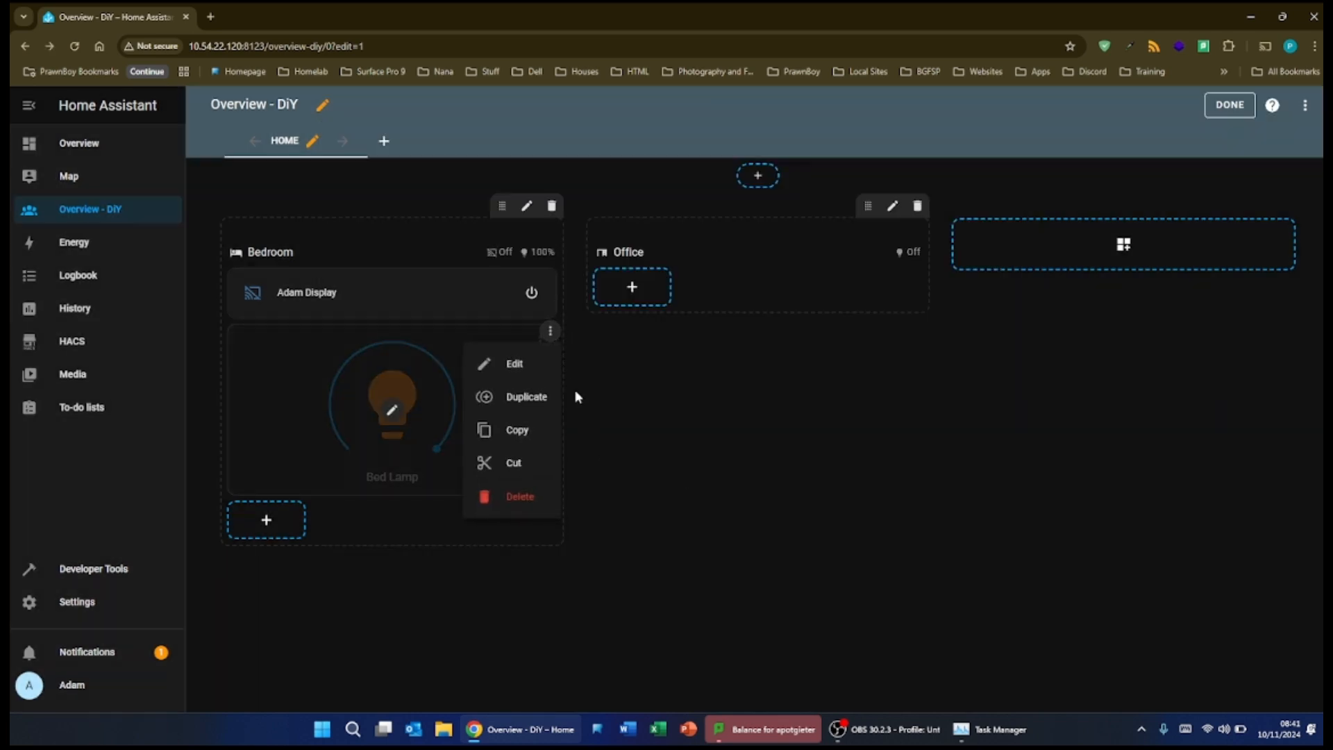
click(522, 430)
click(632, 287)
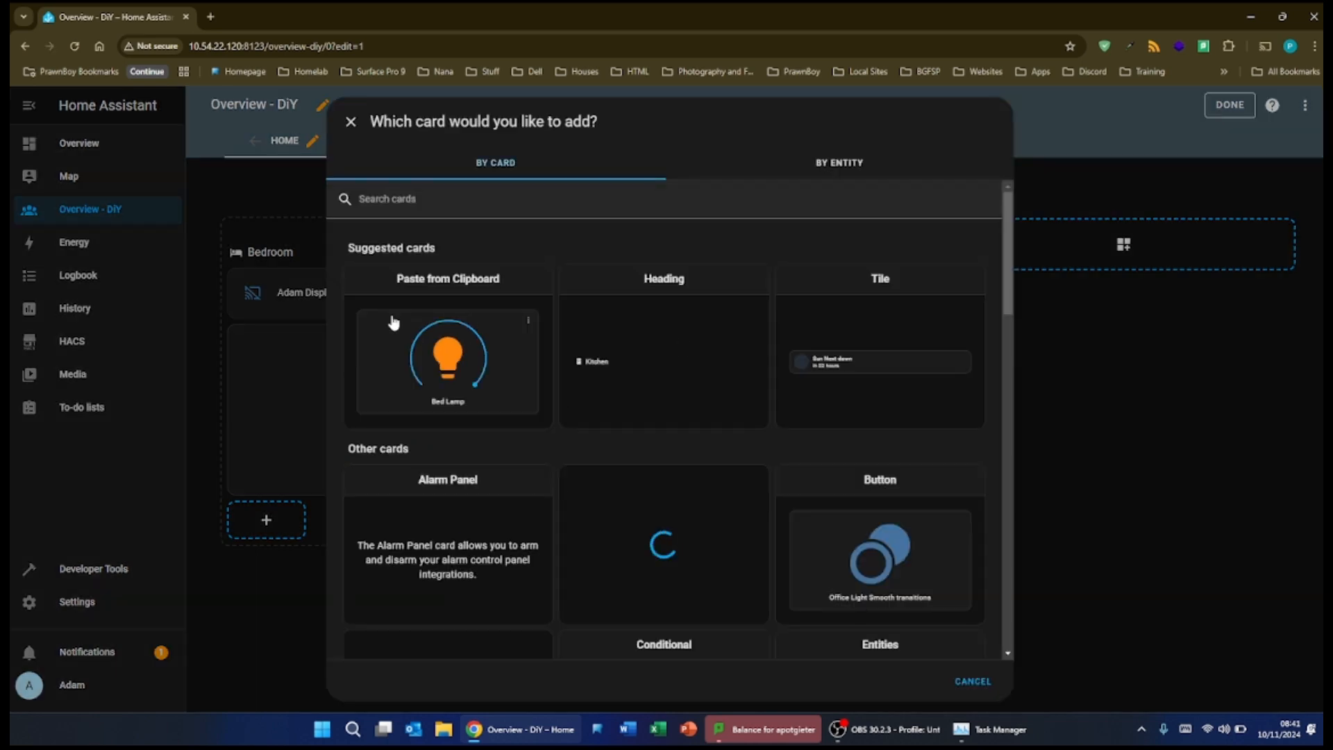
click(386, 385)
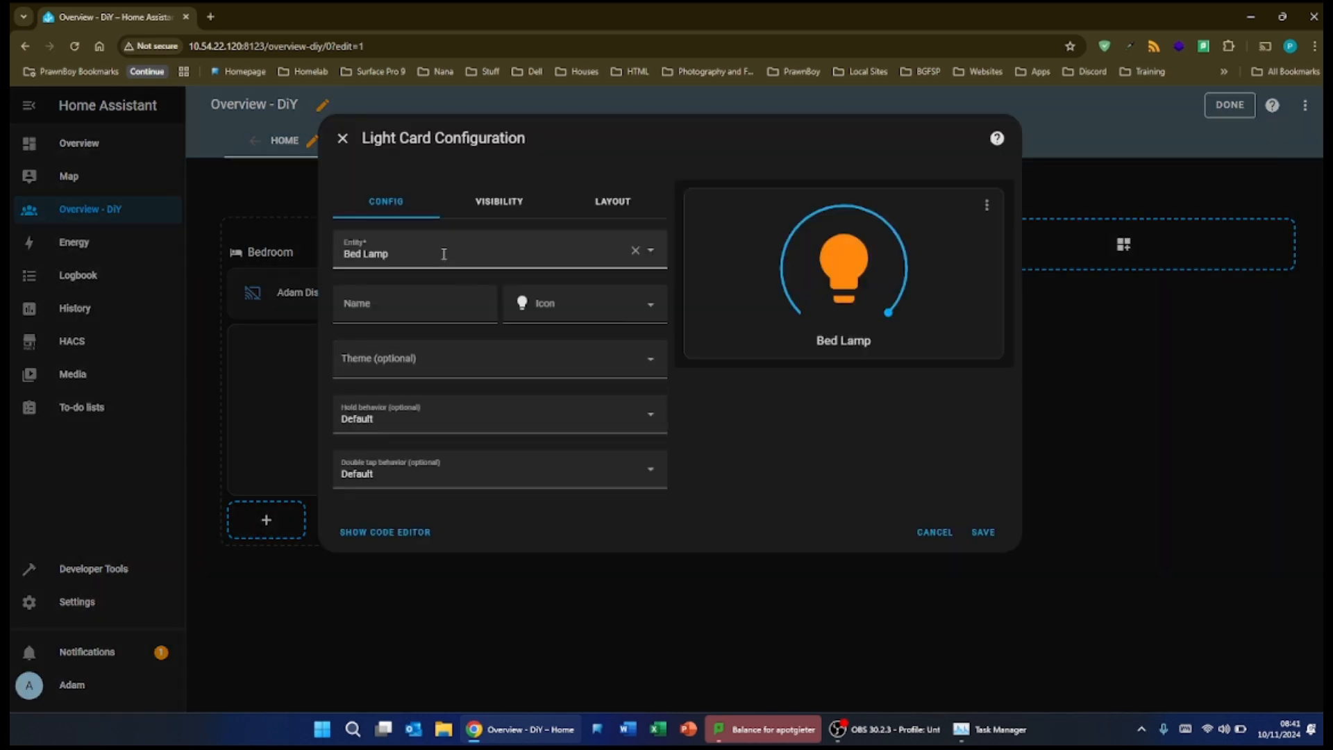
text(office)
key(Down)
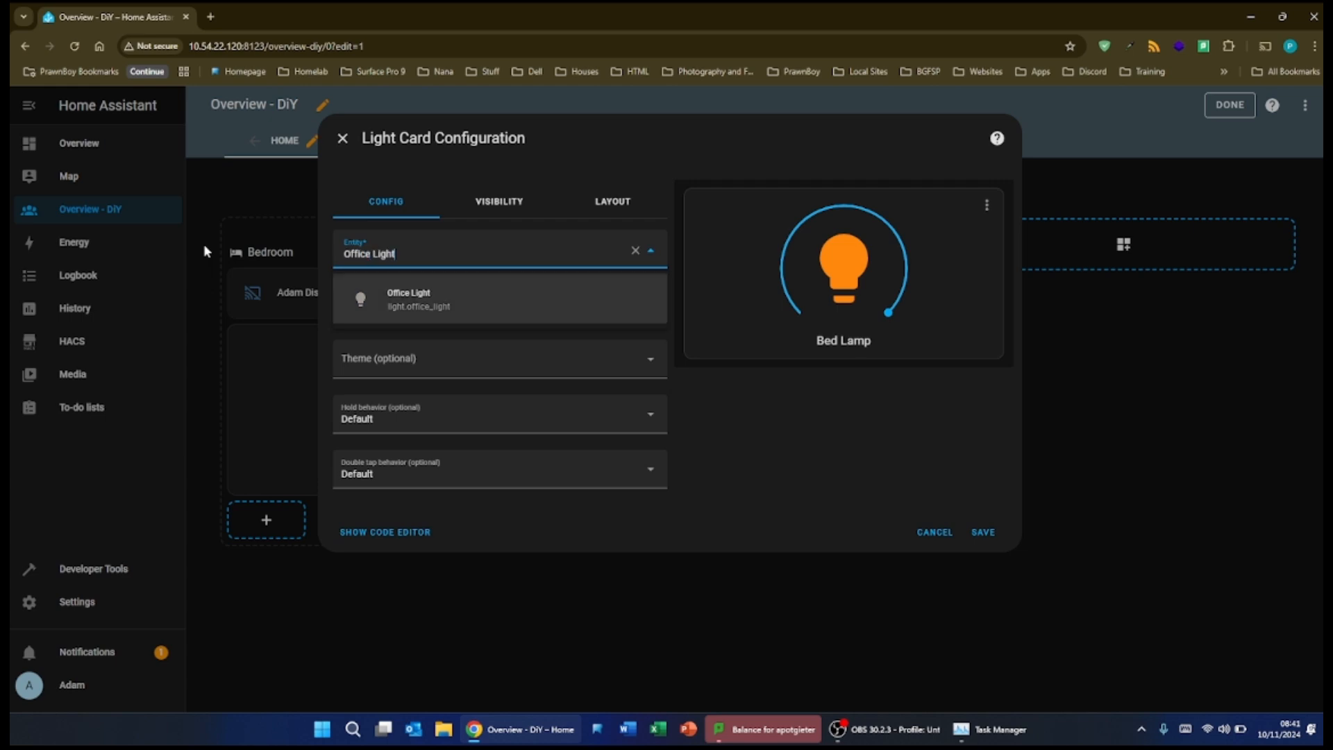
key(Return)
click(982, 532)
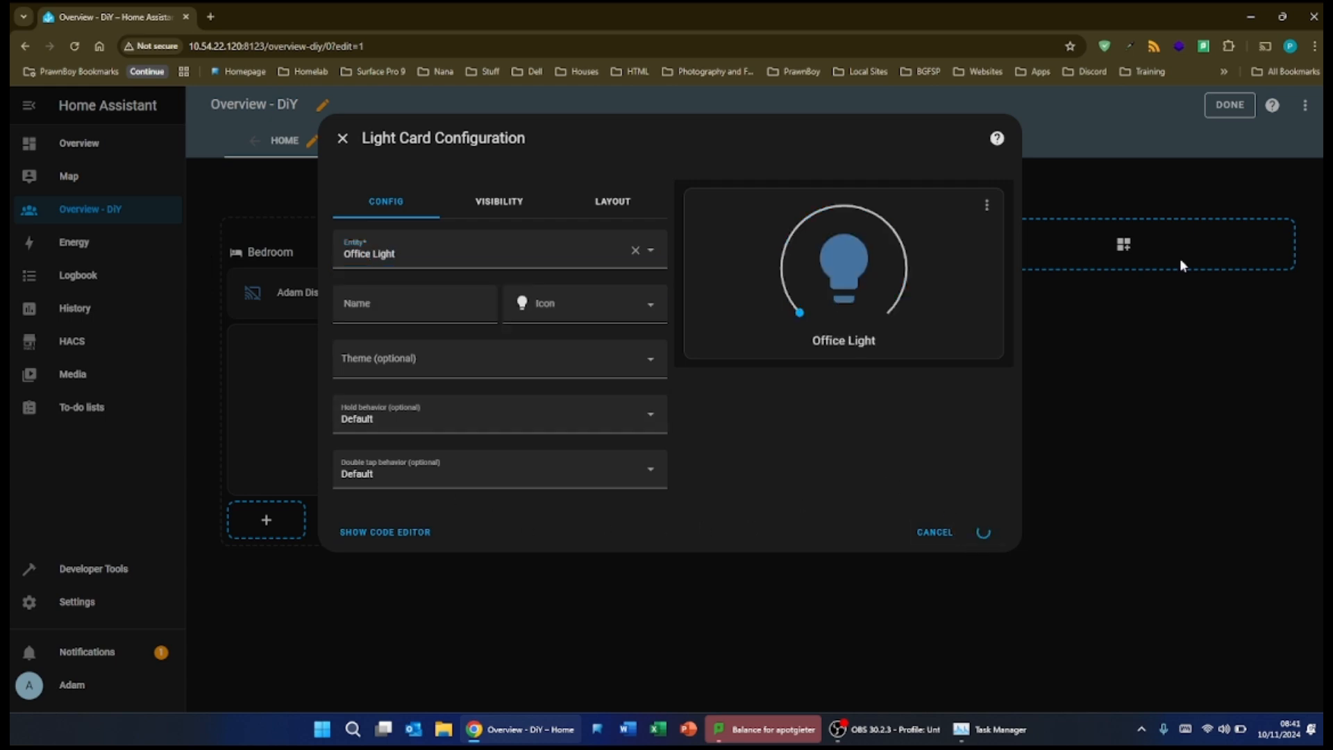
click(1228, 106)
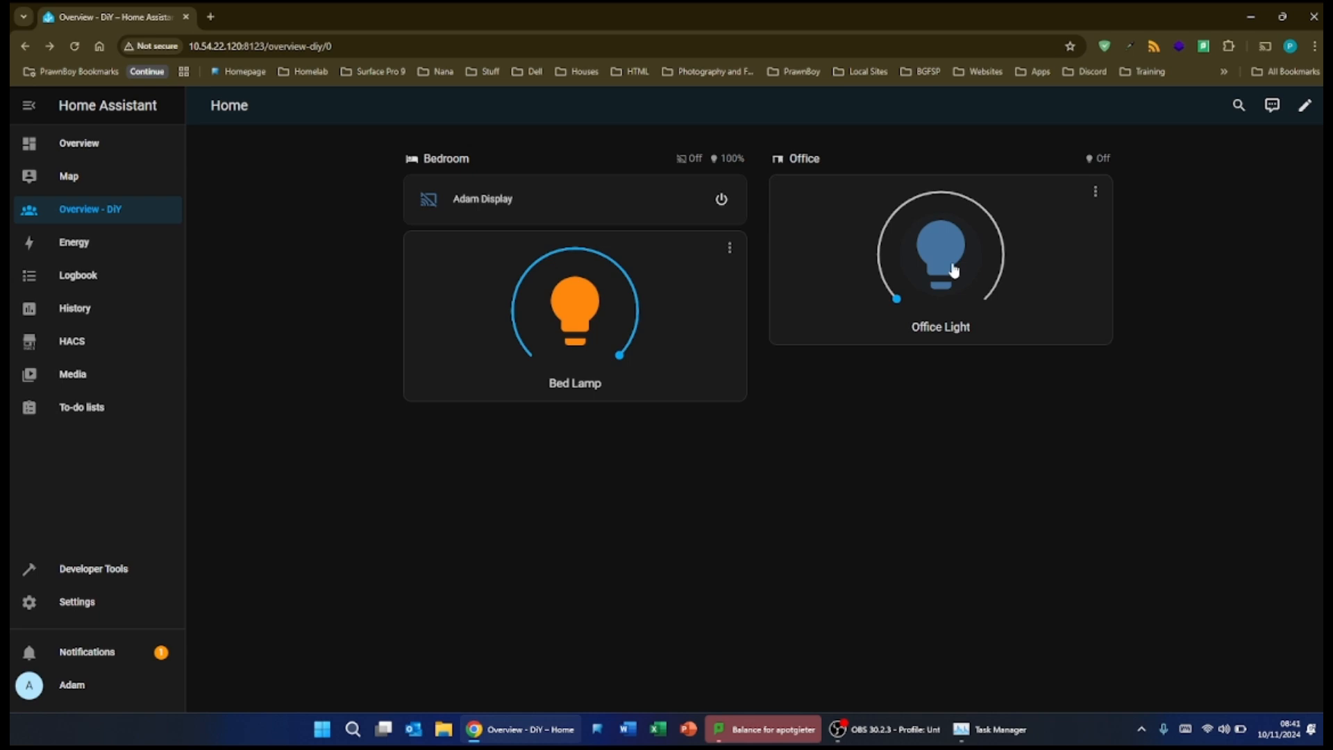
- Open the default Overview dashboard, scroll through the rooms, and briefly check the person's status details
click(148, 154)
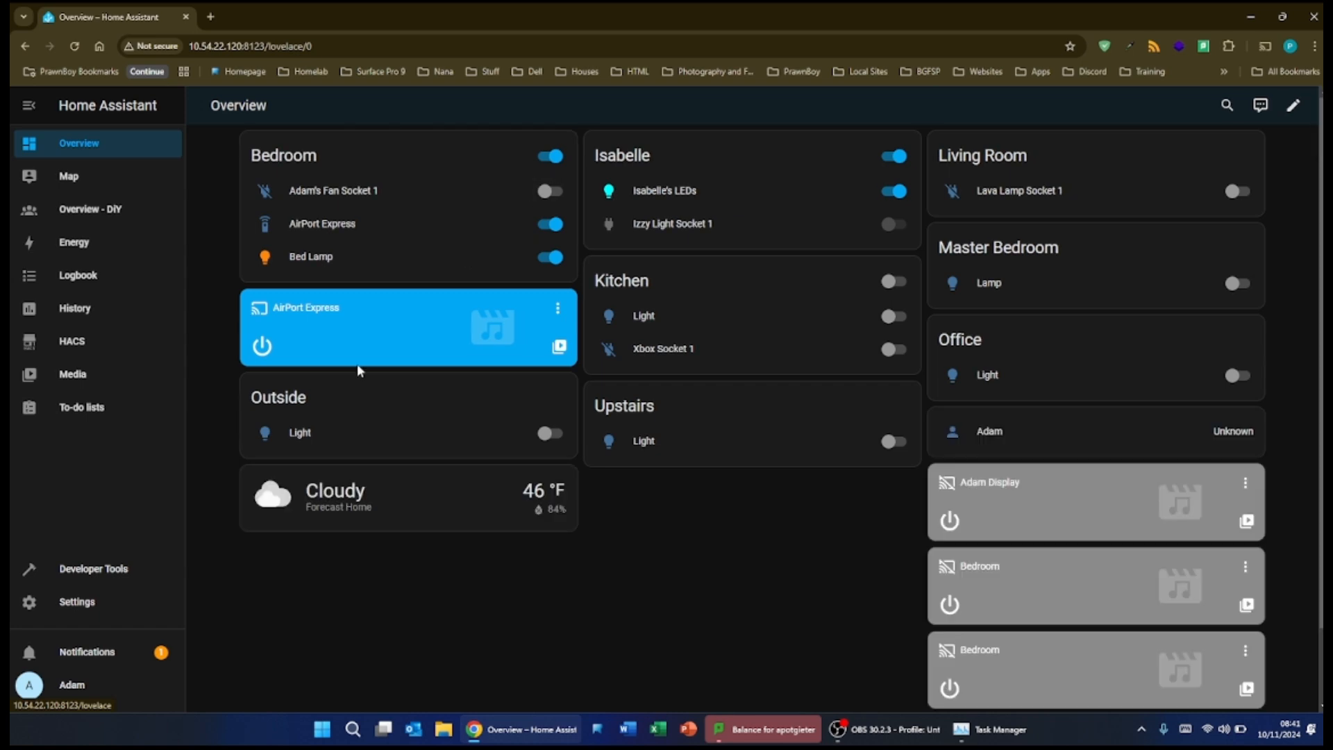
scroll(1217, 358, down, 1)
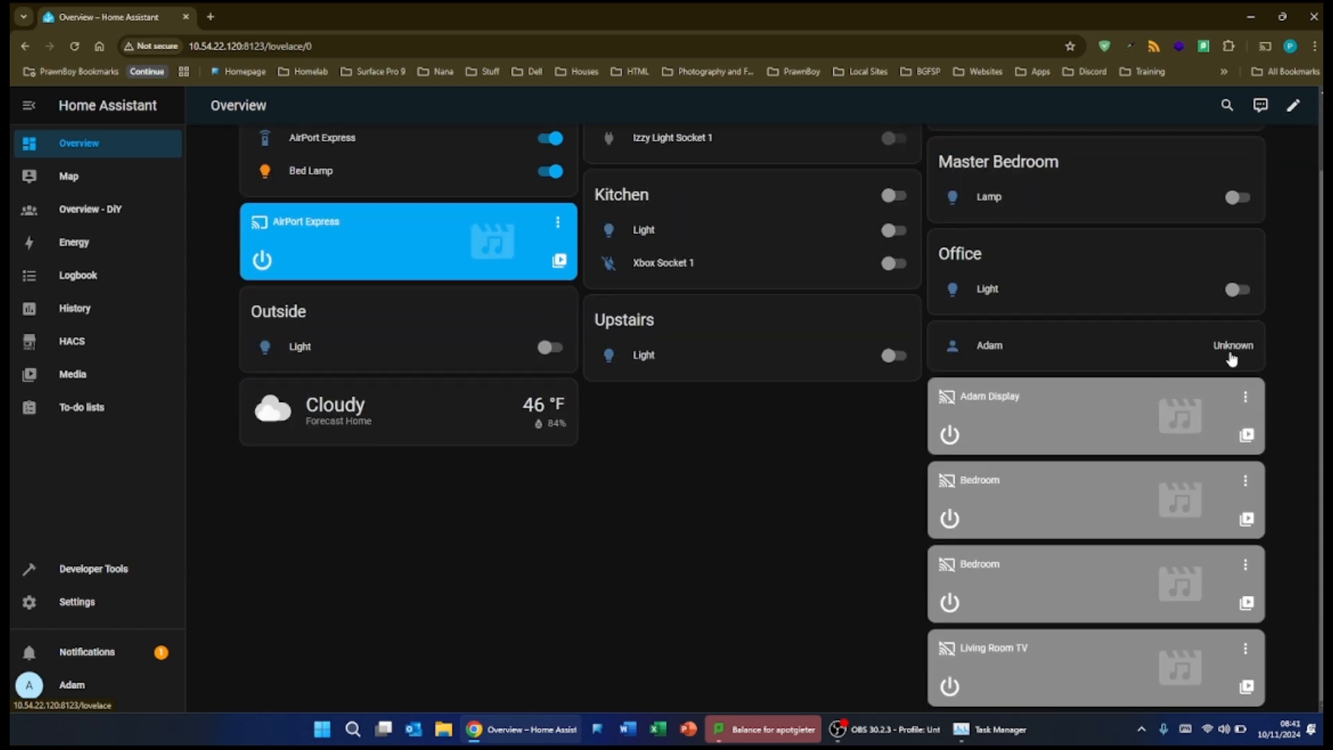
click(1219, 358)
click(1090, 269)
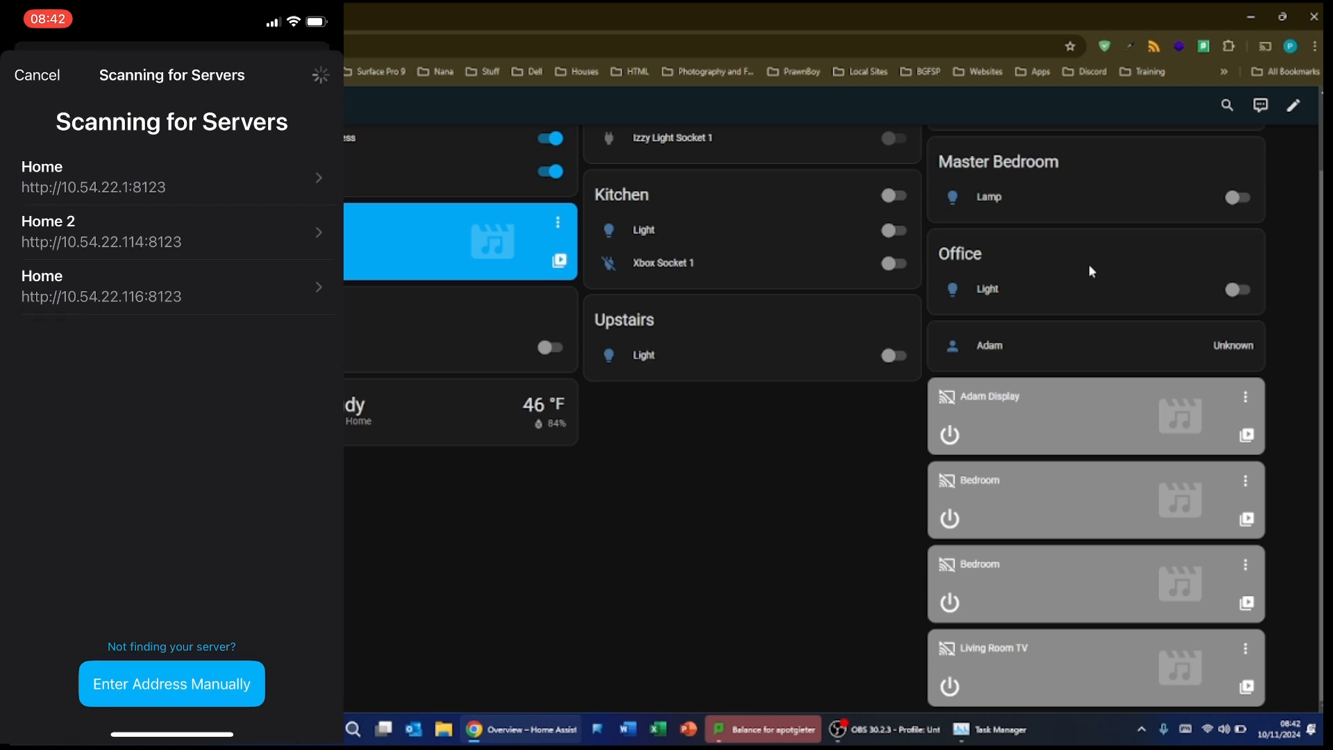
click(172, 684)
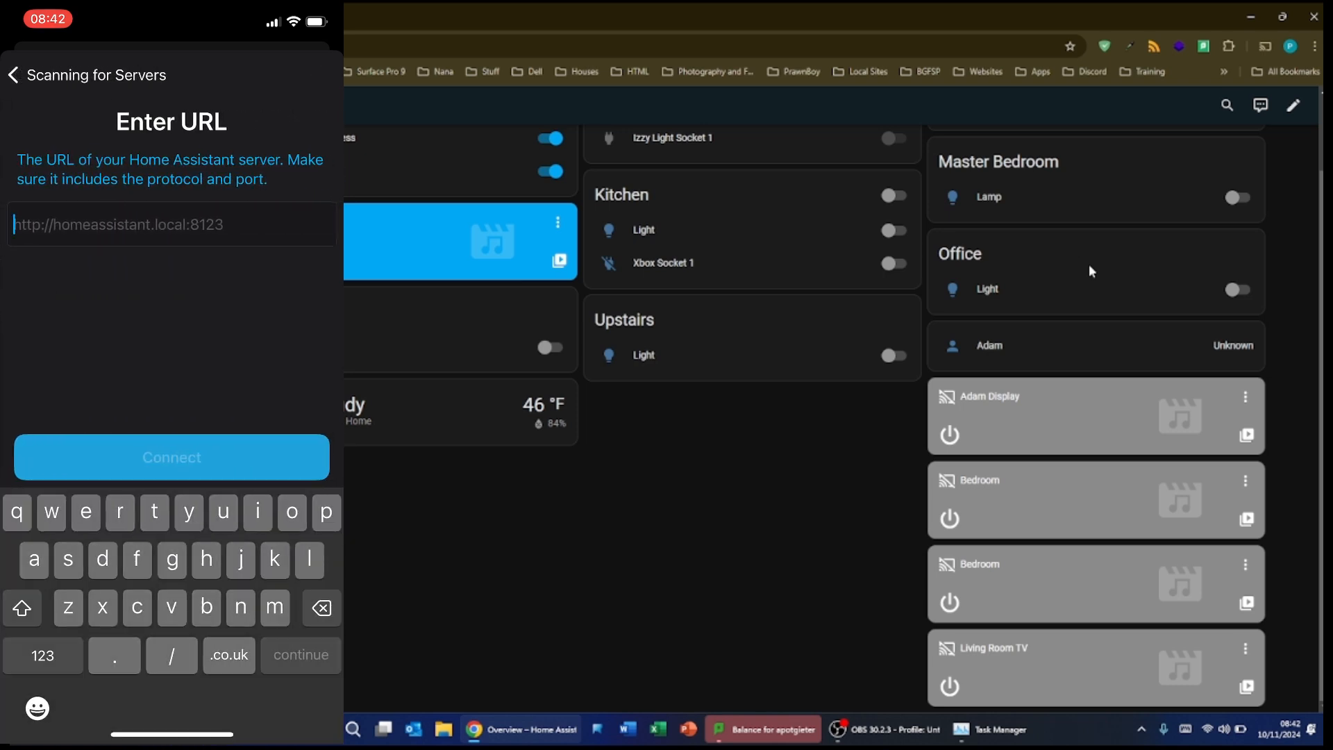
text(http)
click(43, 656)
text(://)
click(37, 708)
click(31, 712)
click(43, 655)
text(10.54.22.120:8123)
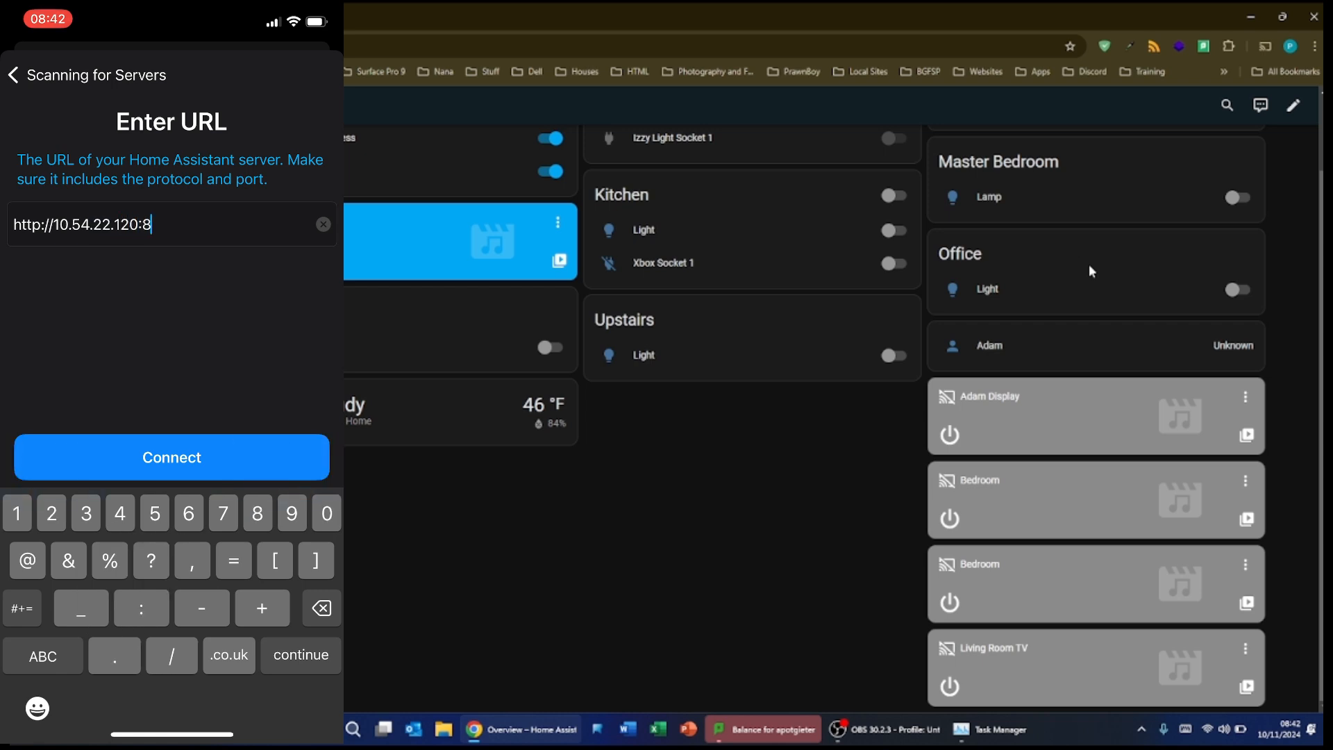
click(323, 224)
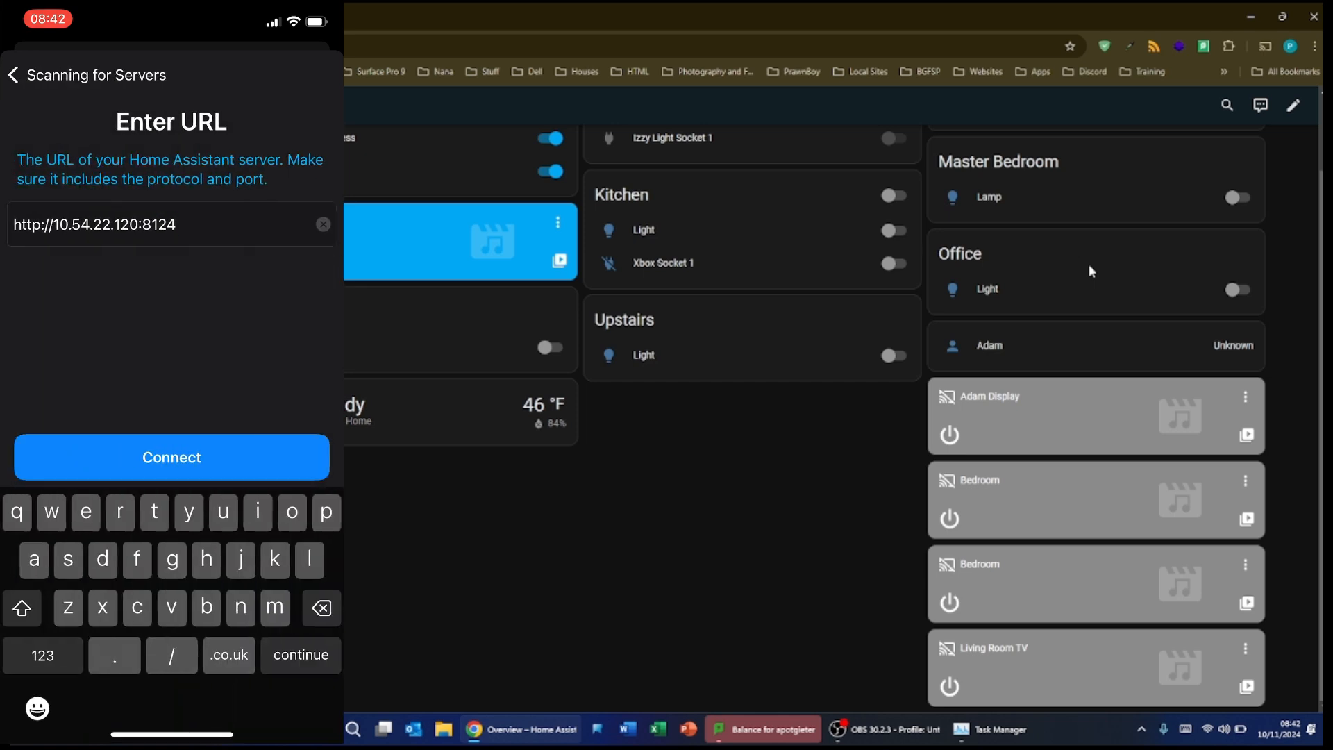
key(BackSpace)
text(3)
key(Return)
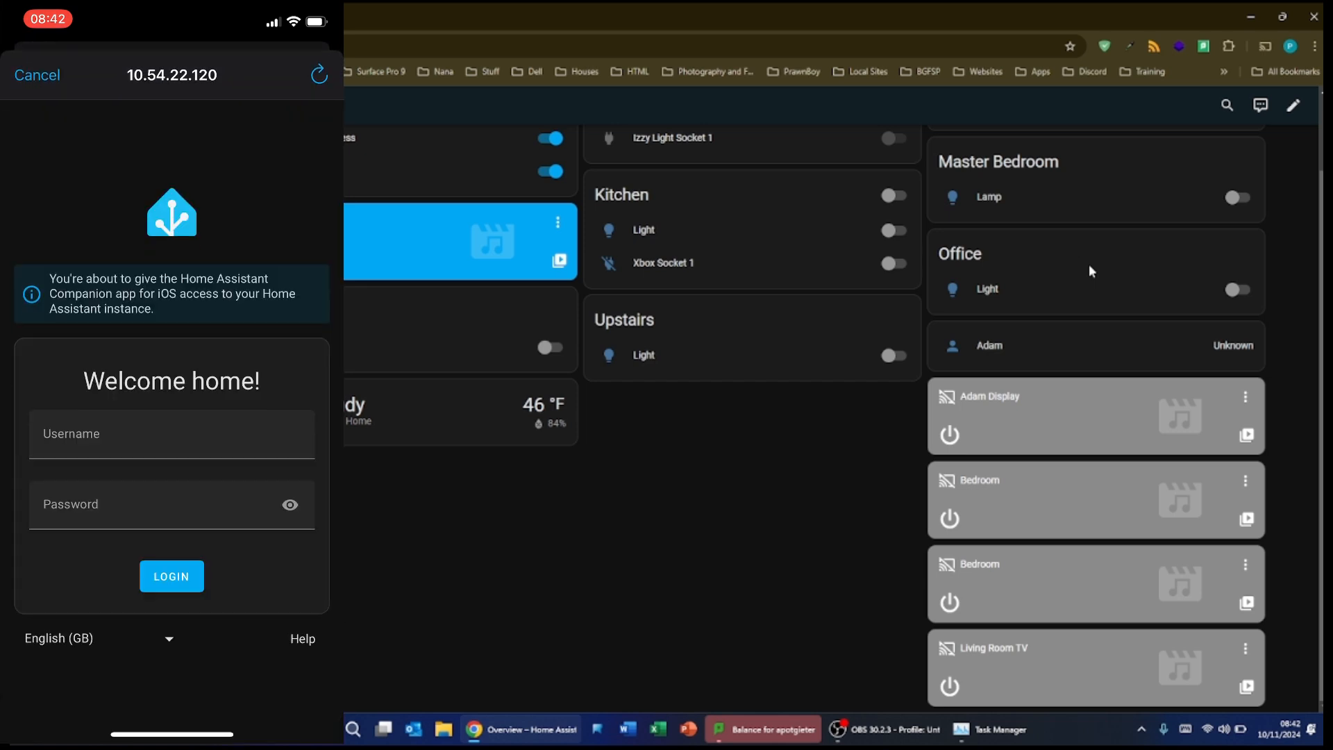
- Log in with the account username and password, then reload the browser dashboard
click(172, 434)
text(a)
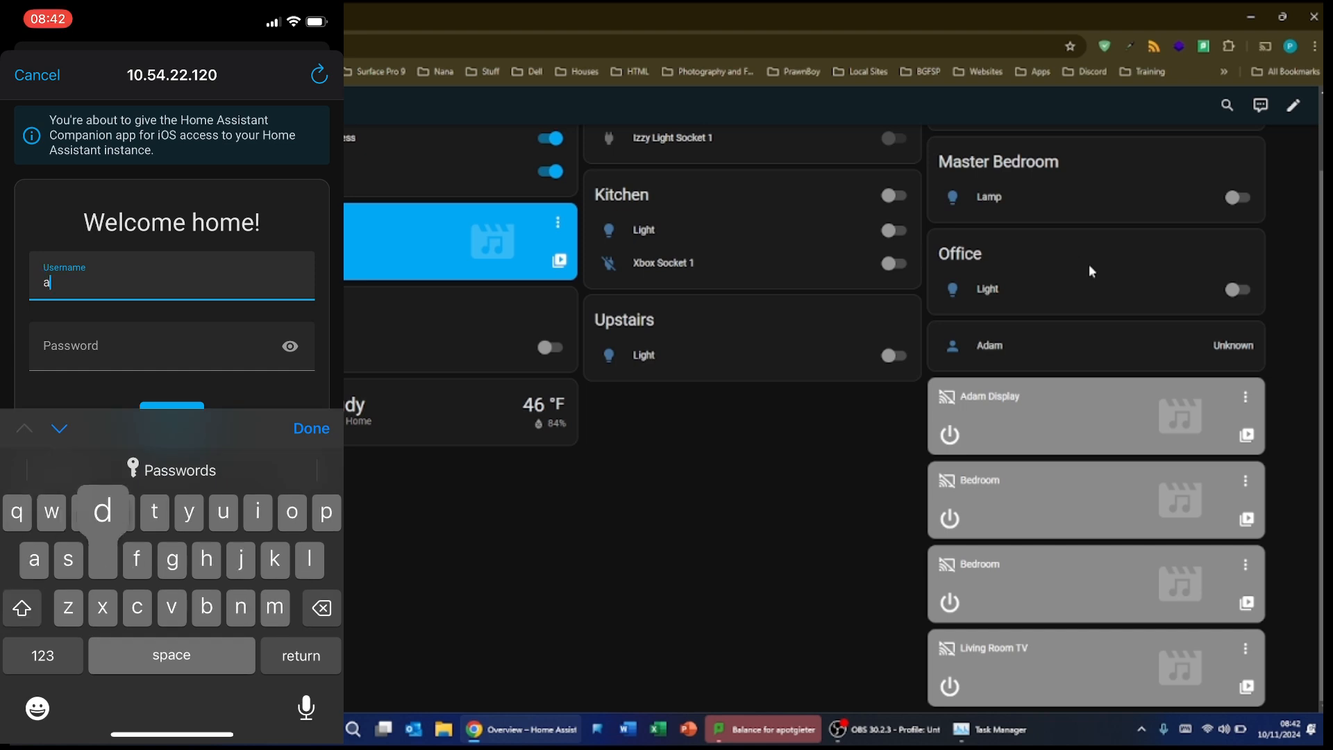
text(dam)
key(Return)
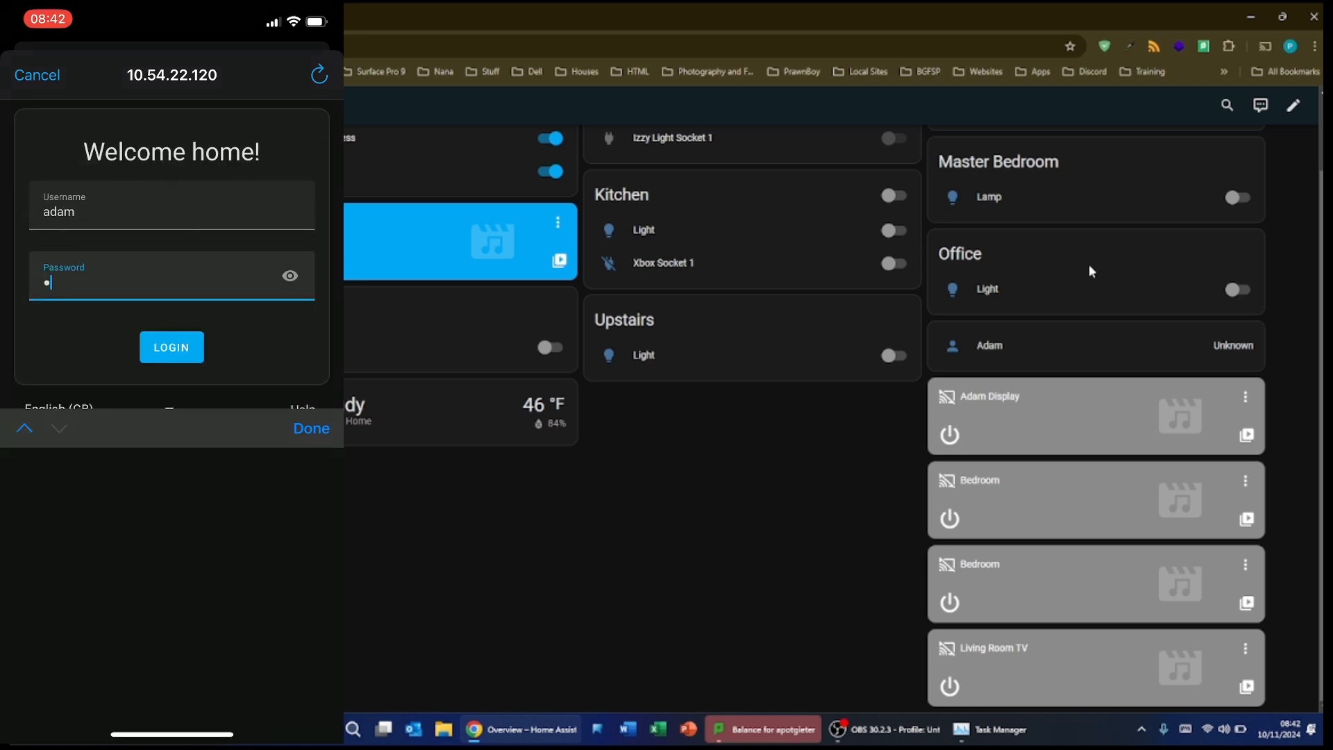
text(•••••••••••)
key(BackSpace)
text(•)
key(Return)
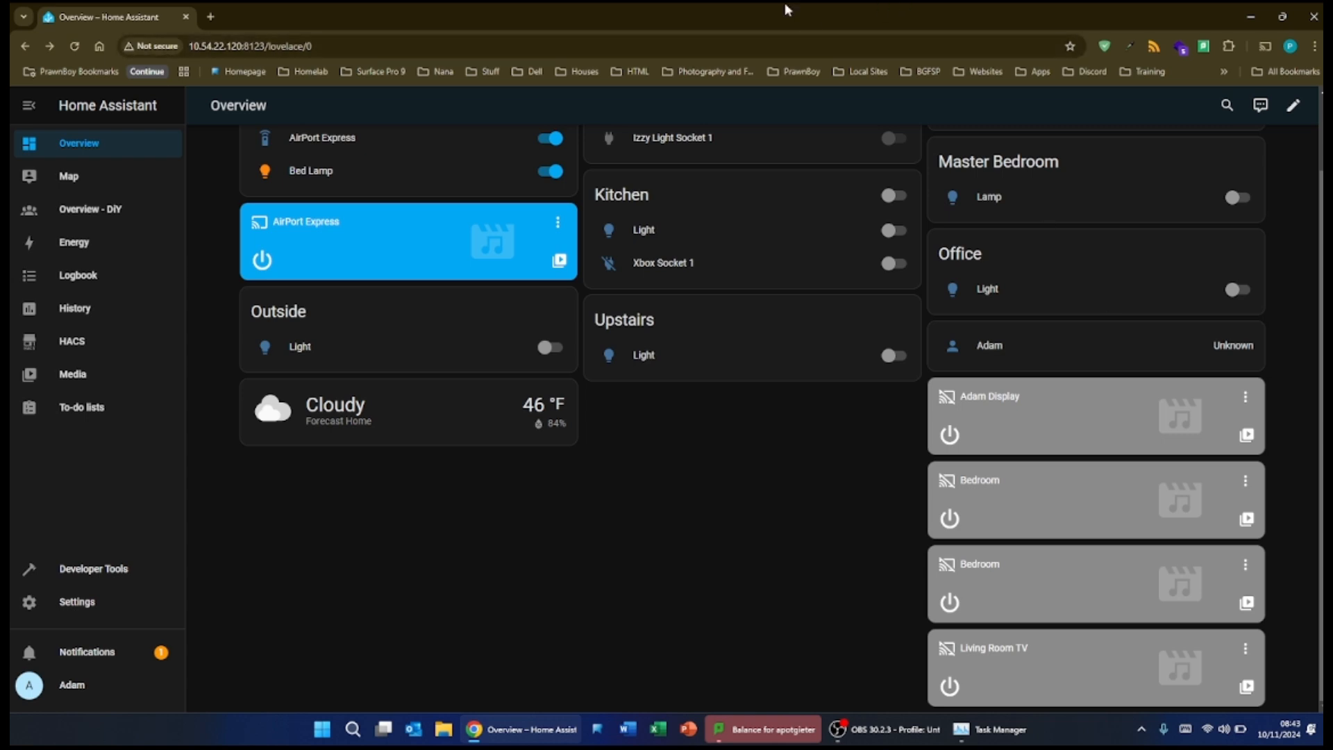
click(77, 46)
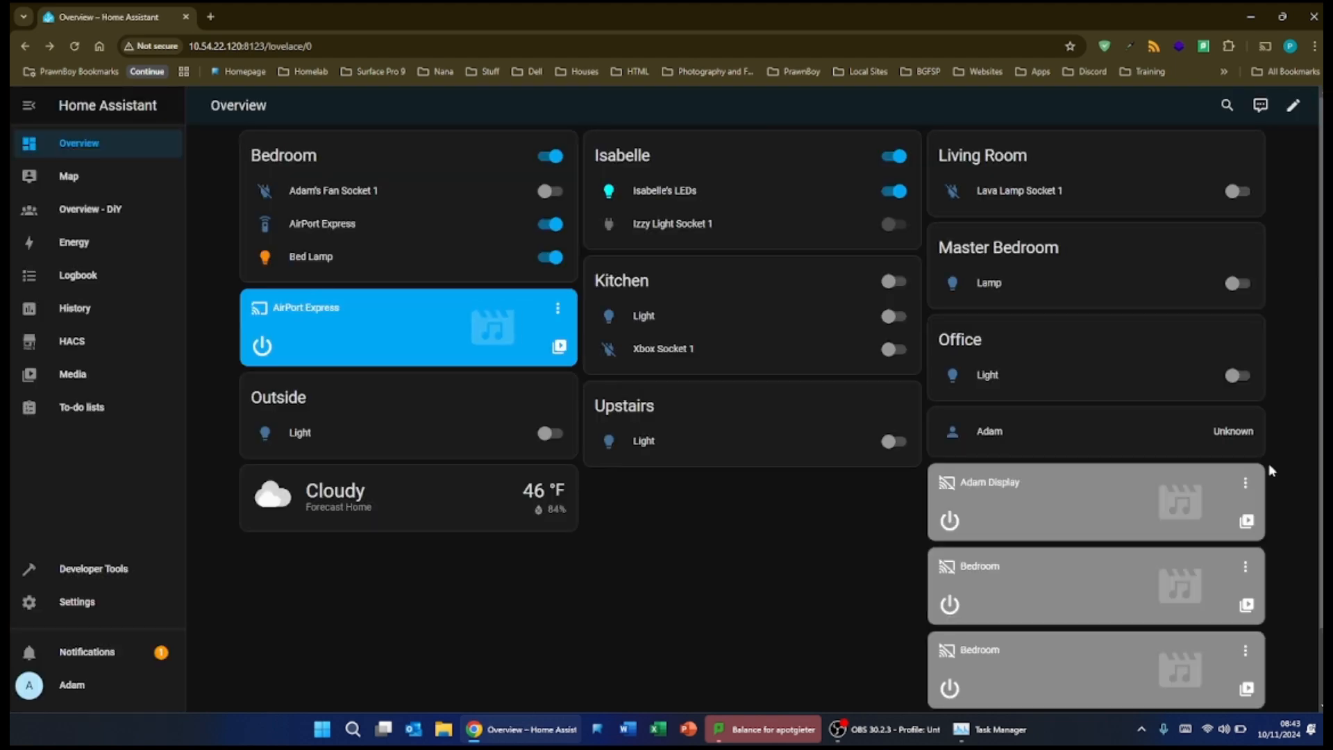
- Go to Settings > Devices & Services and open the Mobile App integration
click(1165, 428)
click(657, 444)
click(166, 600)
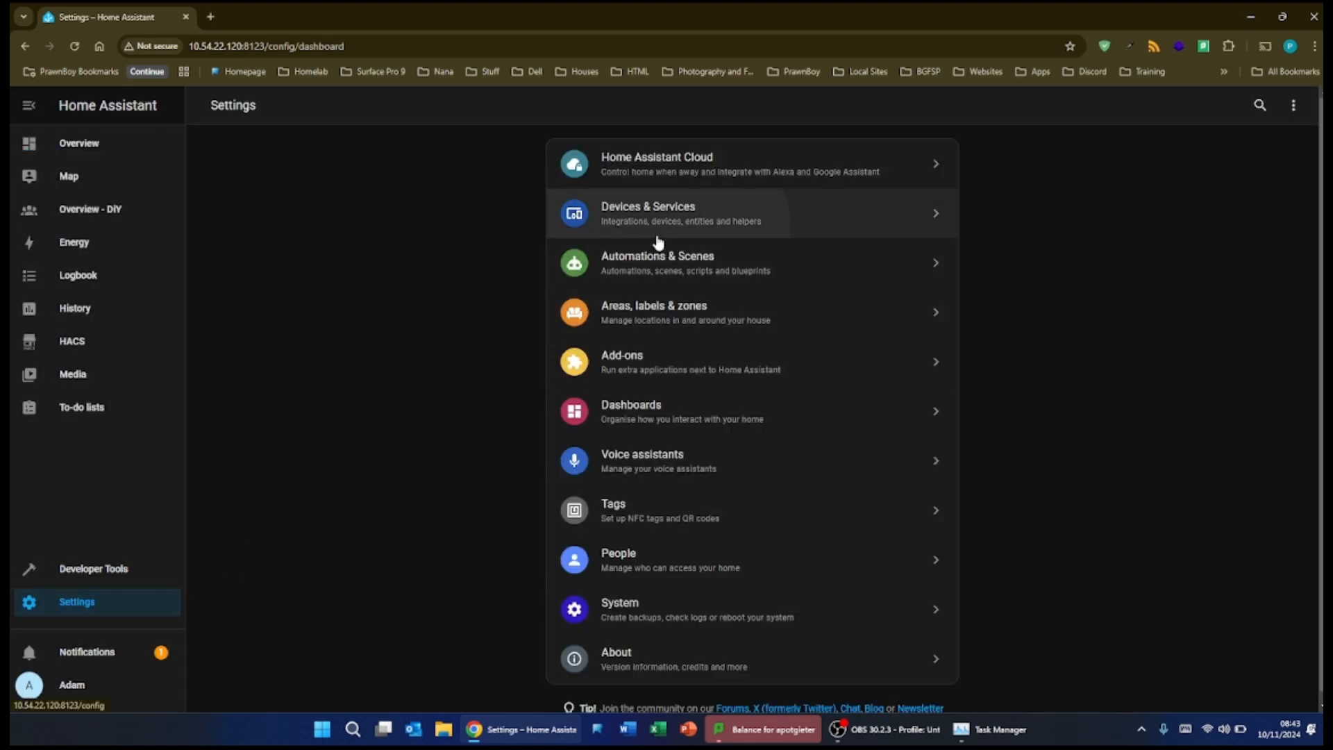
click(657, 235)
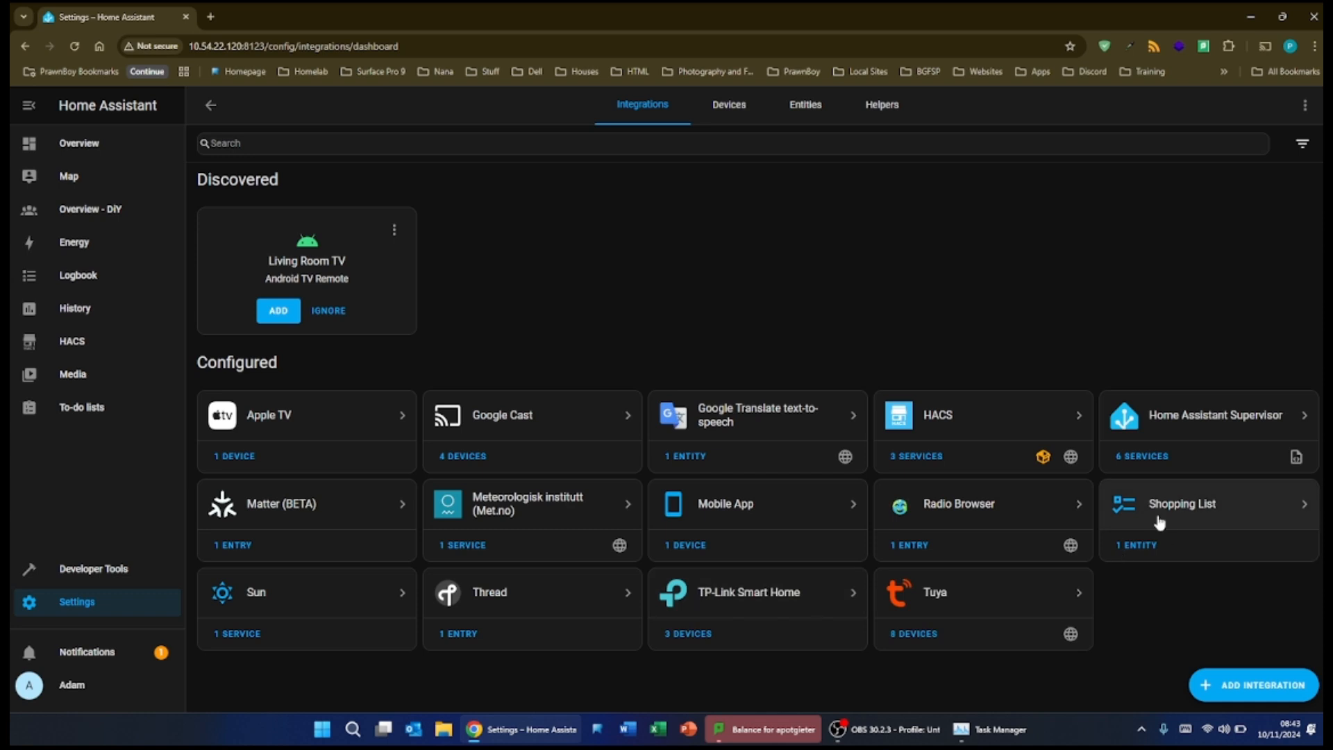
click(707, 521)
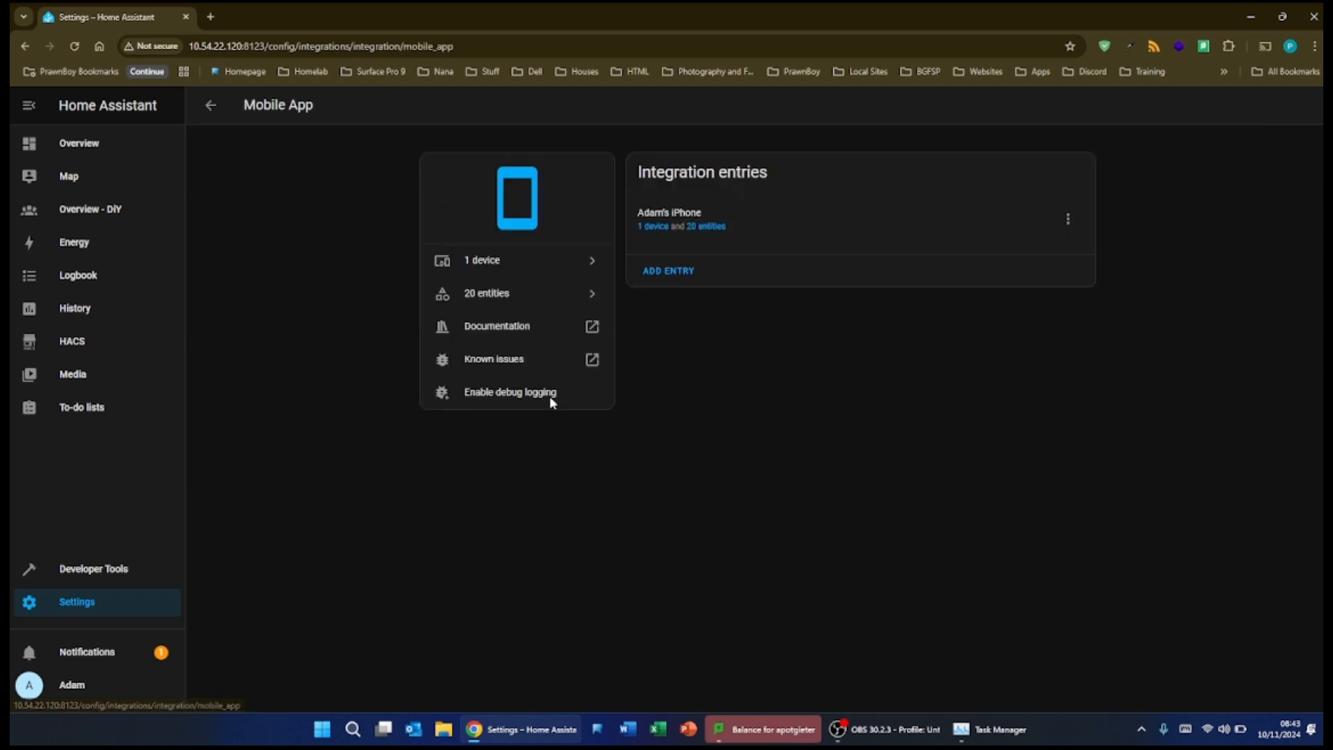
- Review the iPhone's device page, sensors and version history, then return to the Mobile App integration
click(652, 227)
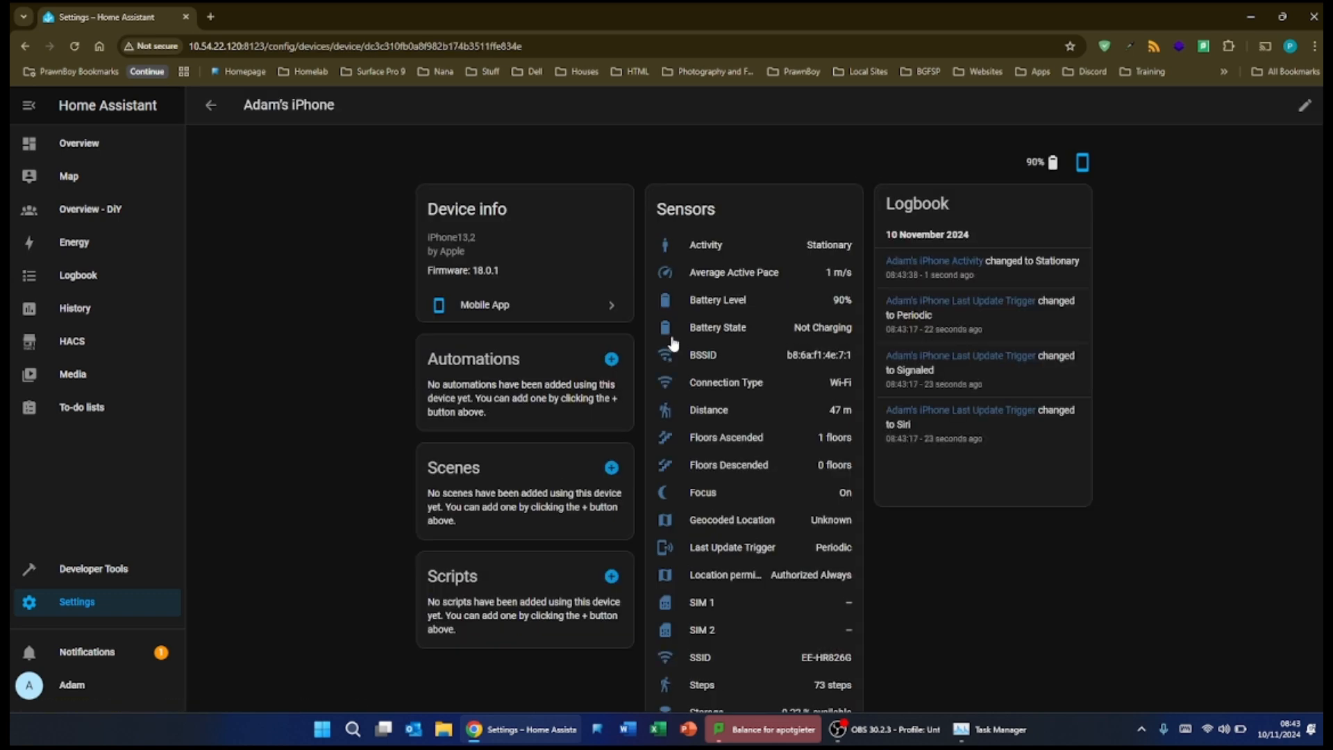
scroll(683, 339, down, 4)
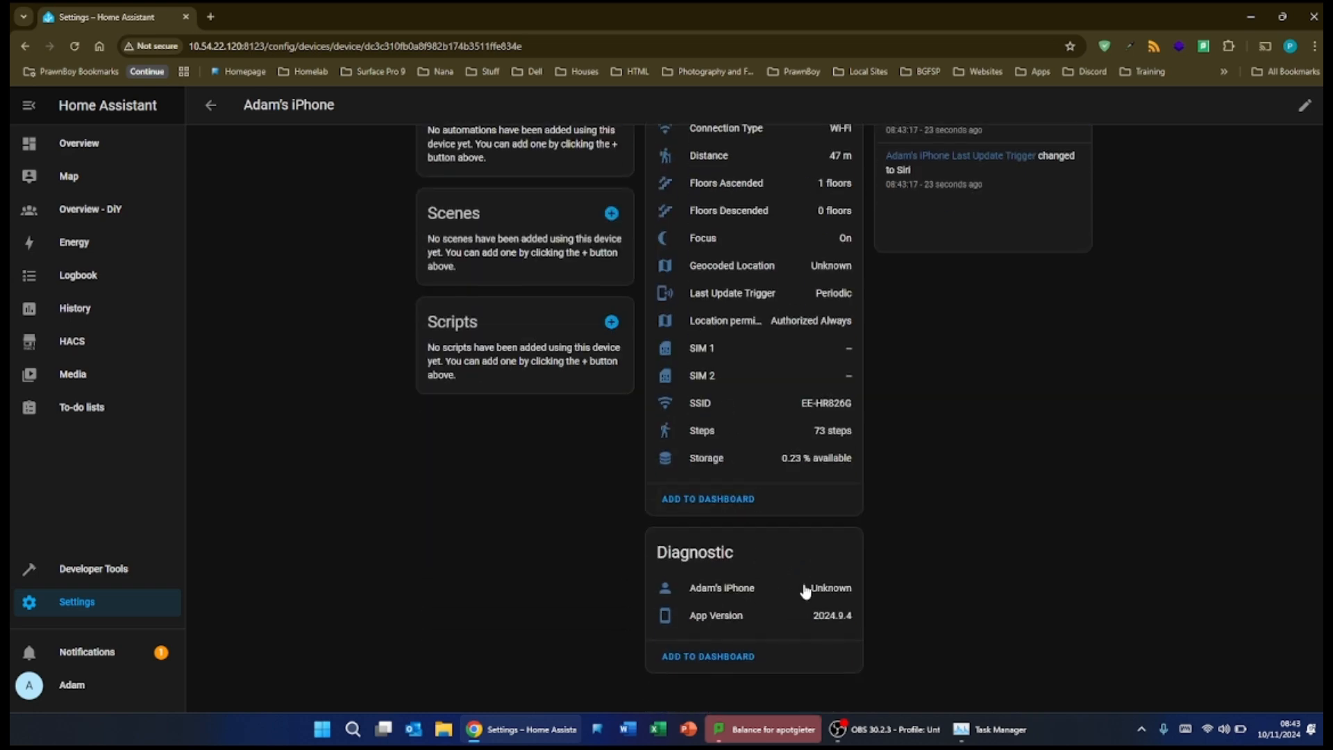
click(837, 615)
click(716, 588)
click(759, 560)
scroll(815, 388, up, 1)
scroll(795, 399, up, 2)
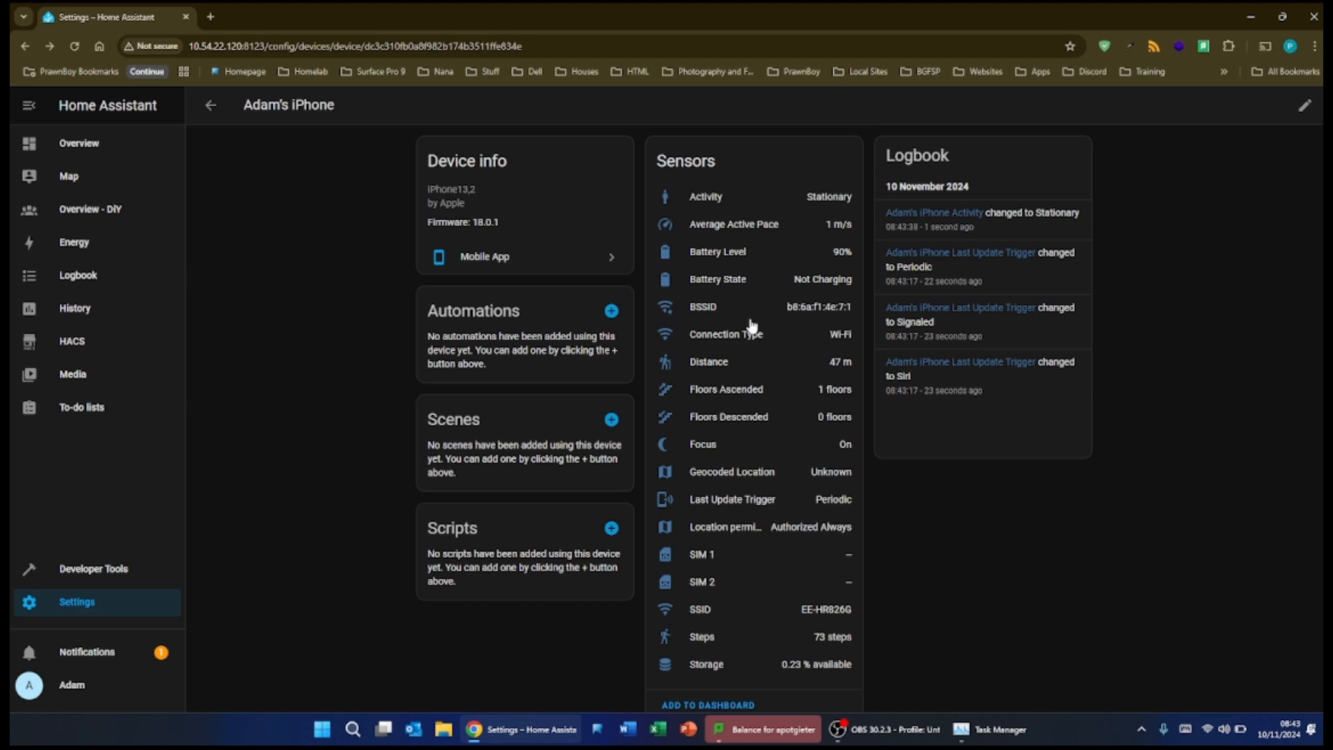
scroll(284, 198, up, 1)
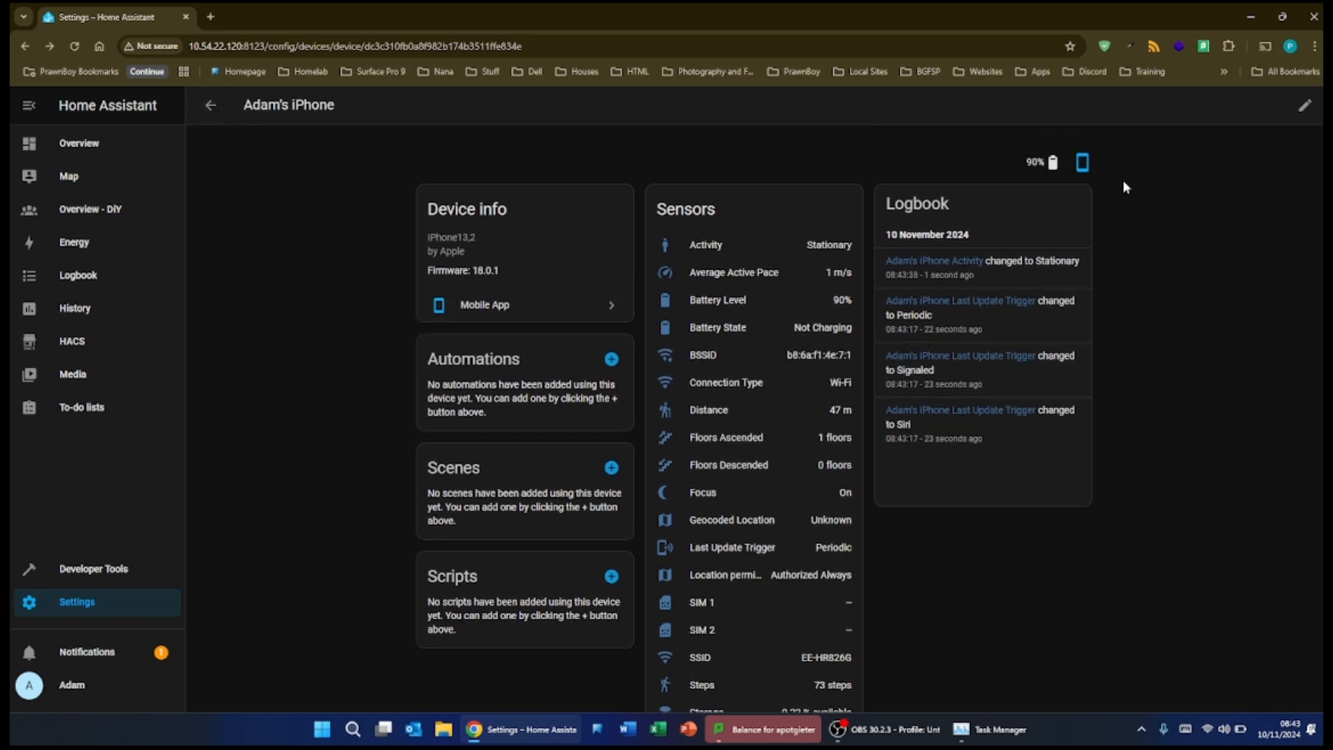
click(202, 103)
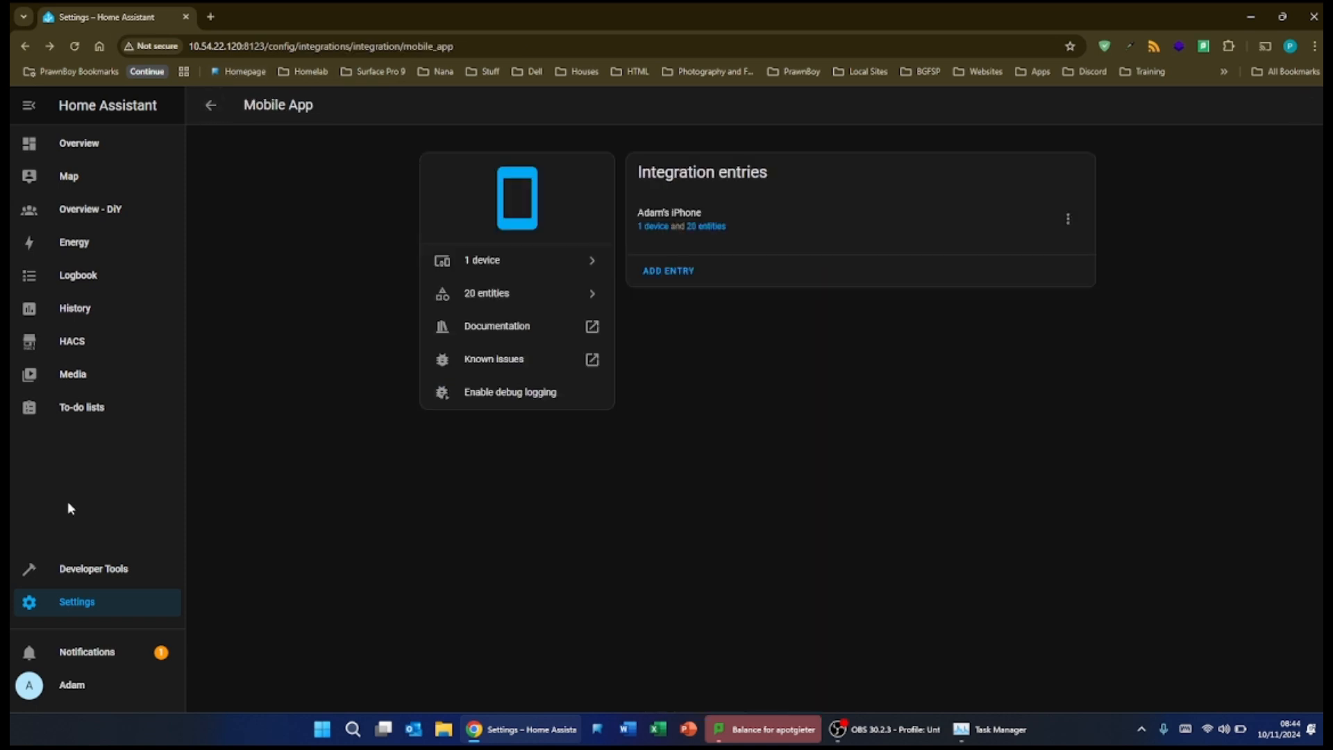
- In Developer Tools Actions, load the phone's mobile_app notify action and enable its title
click(101, 594)
click(111, 570)
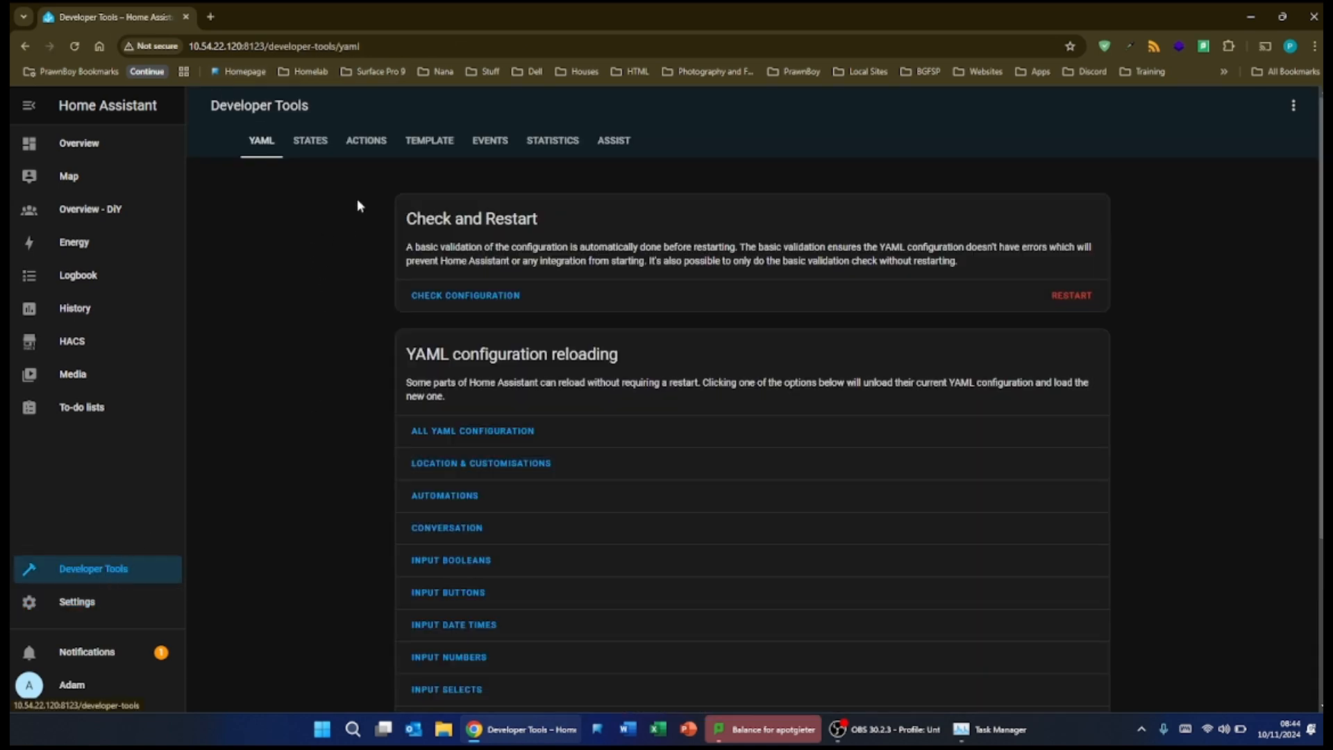
click(373, 151)
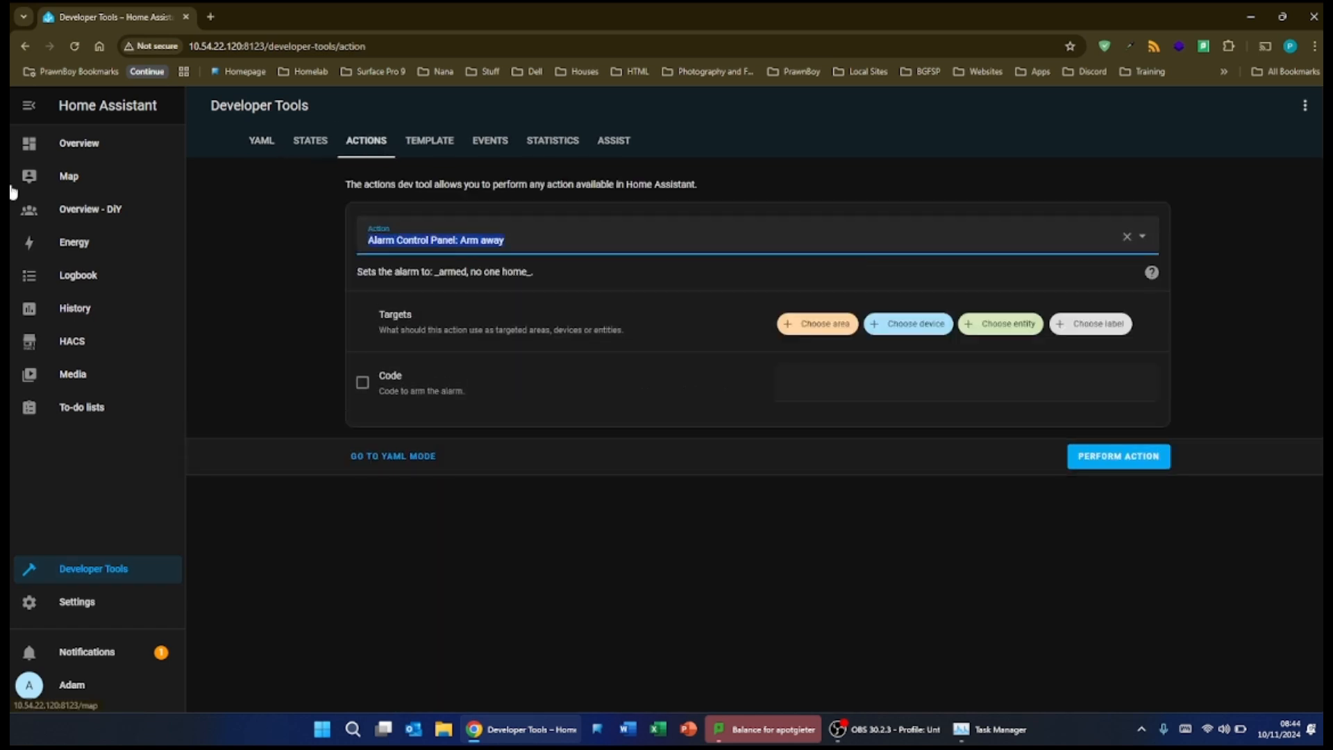
text(notif)
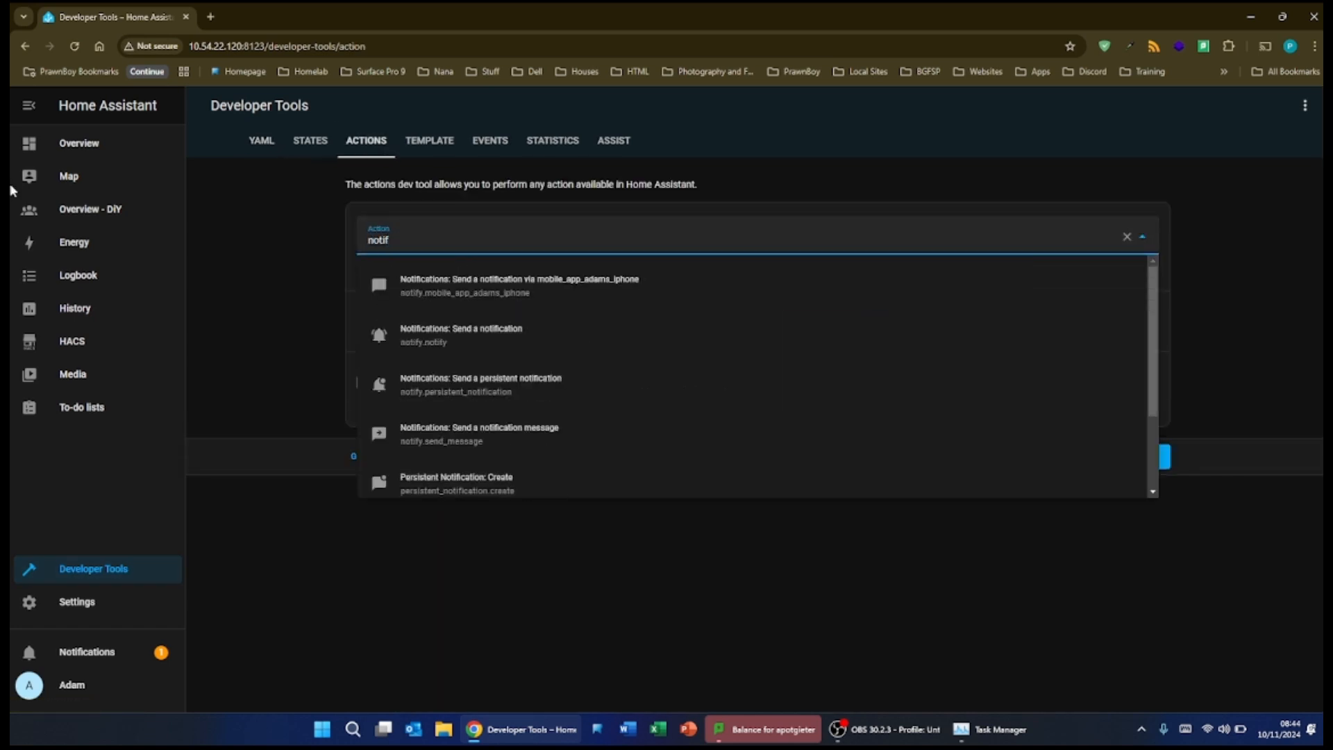
key(Down)
key(Return)
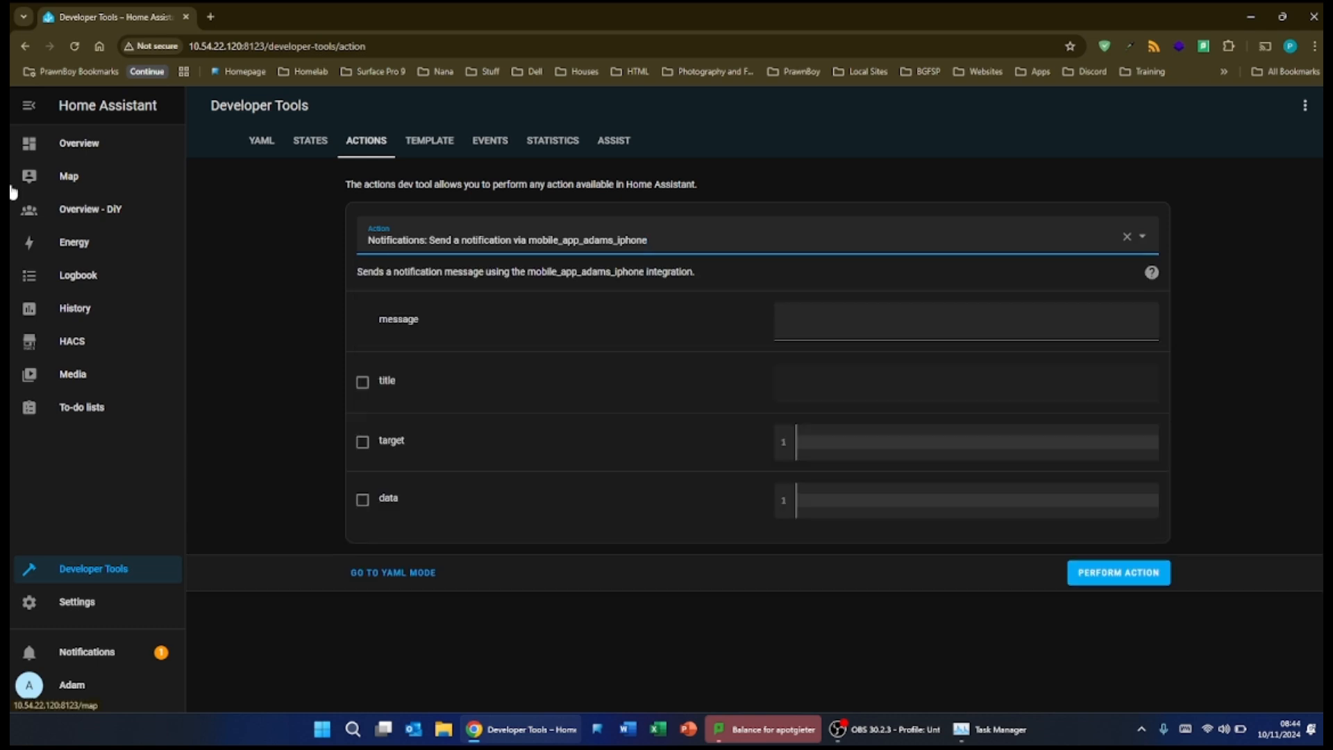
click(362, 381)
click(786, 376)
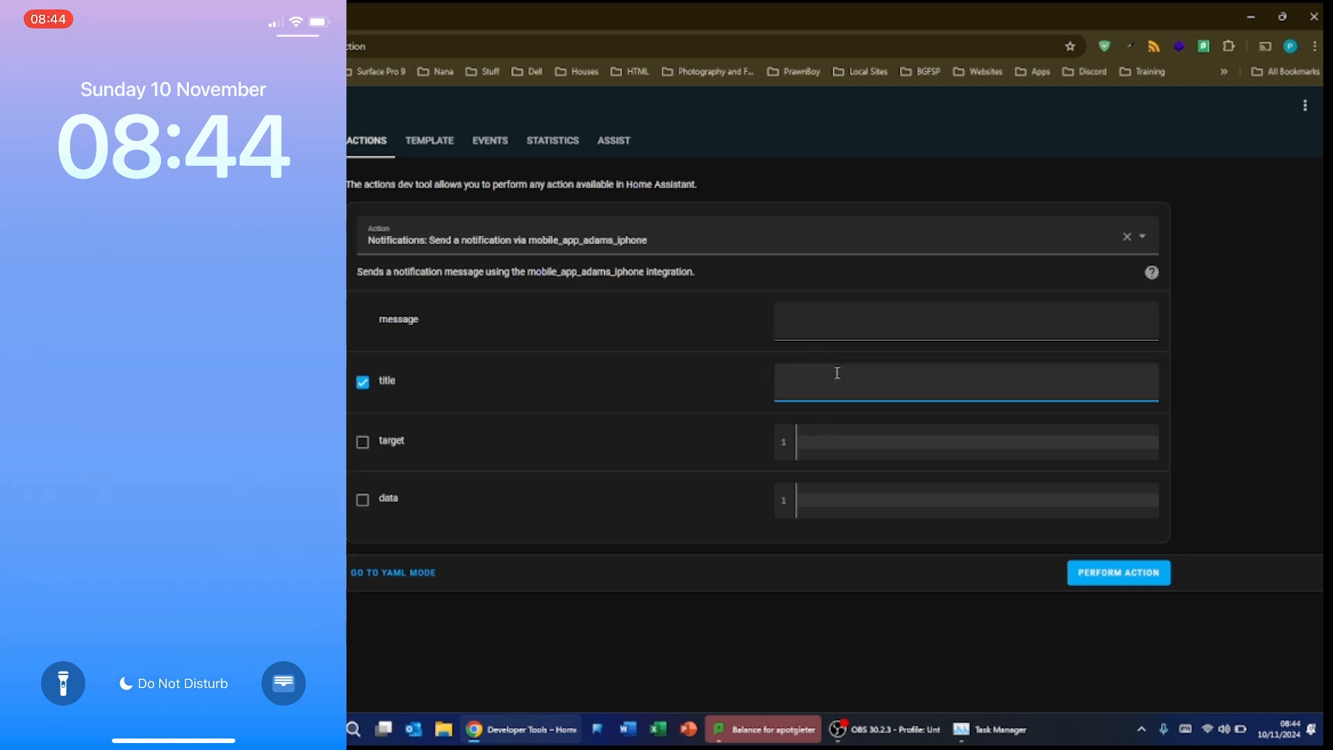
- Send the phone a notification titled 'Testing' with the message 'Hello'
text(esting)
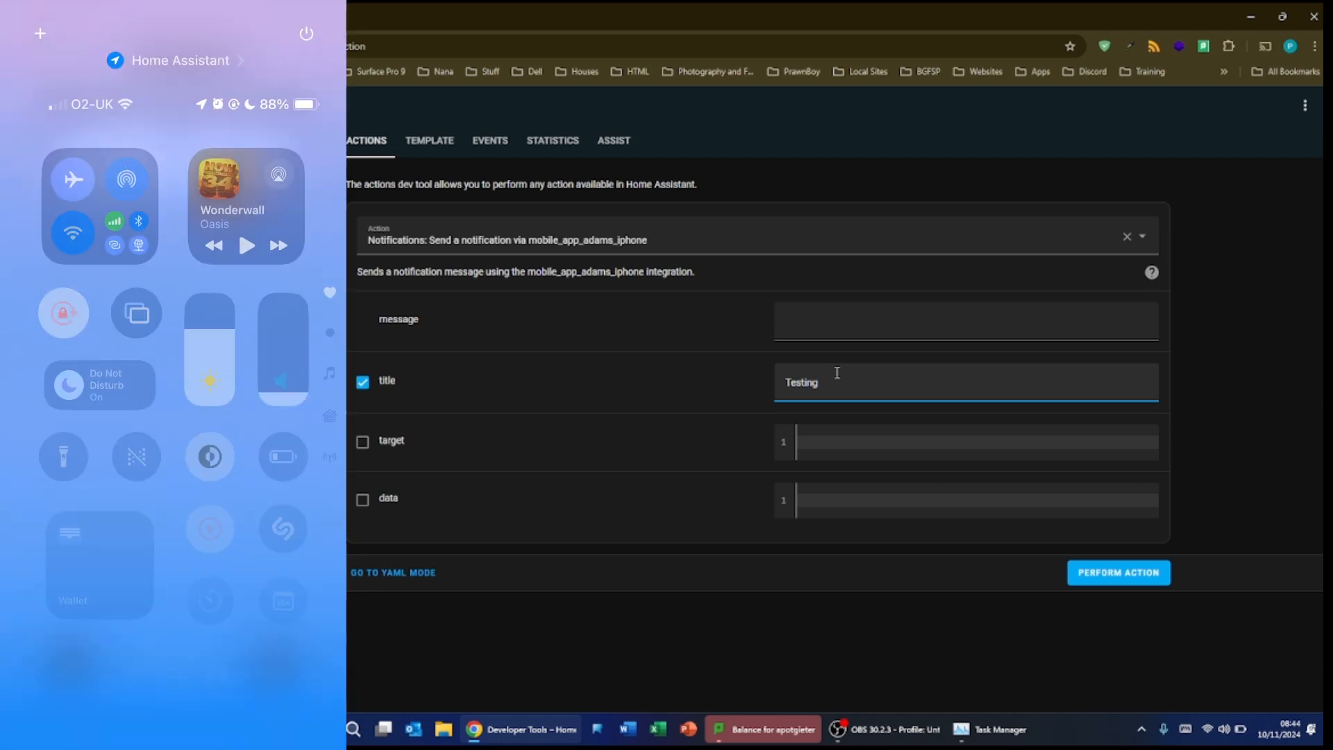
click(898, 330)
text(Hello)
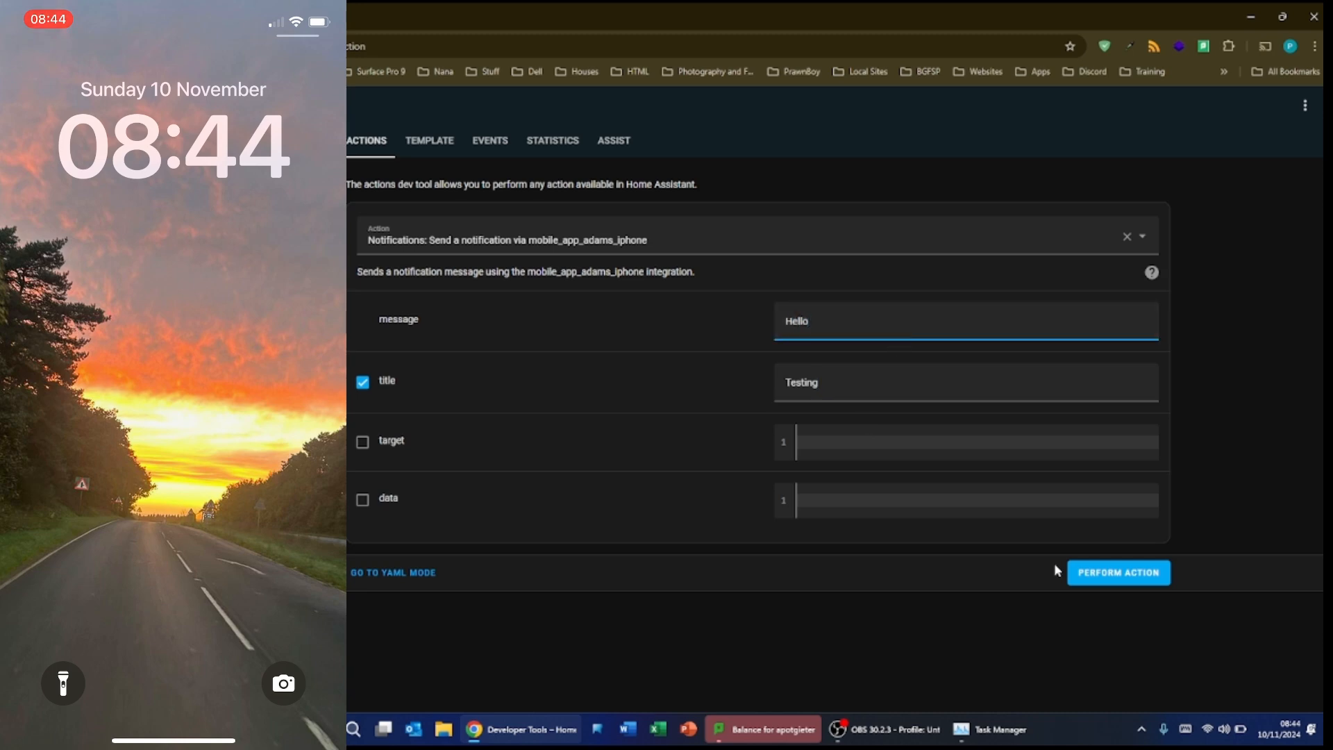
click(1105, 568)
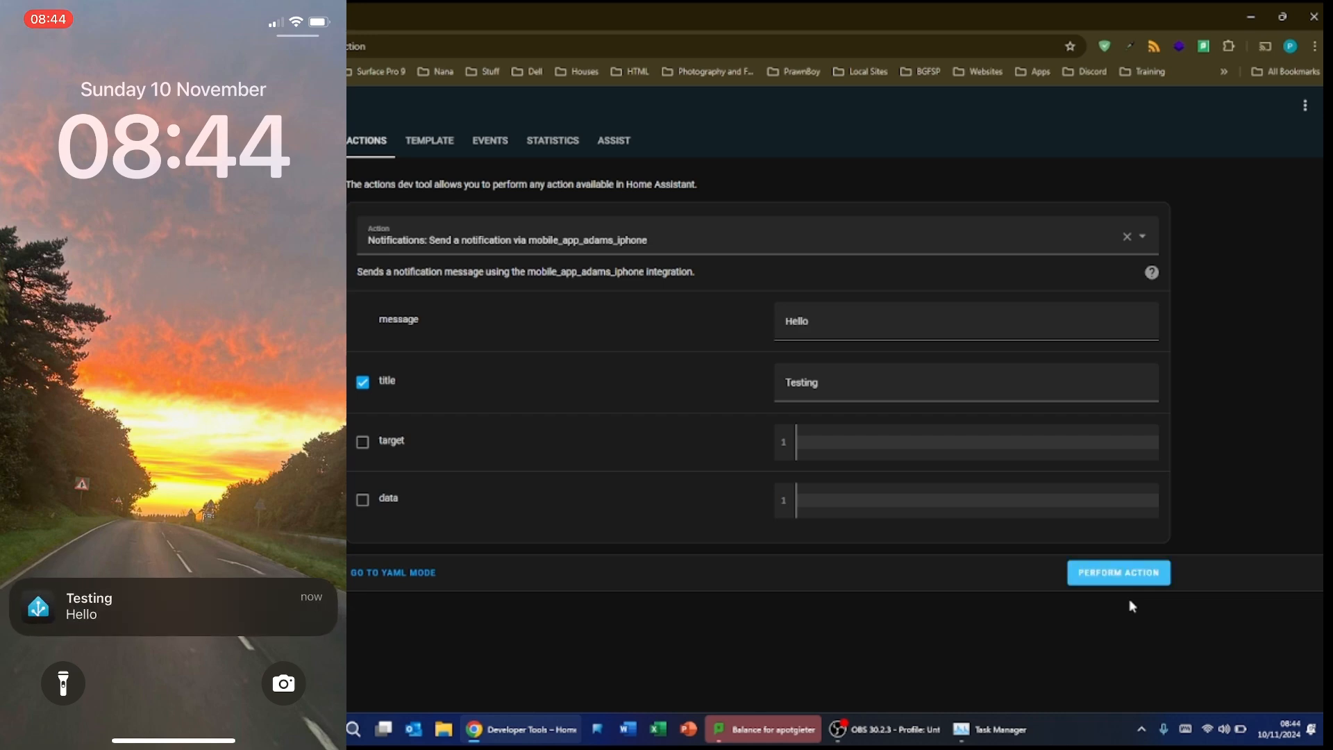
- Turn off the title and resend the 'Hello' notification without one
click(915, 372)
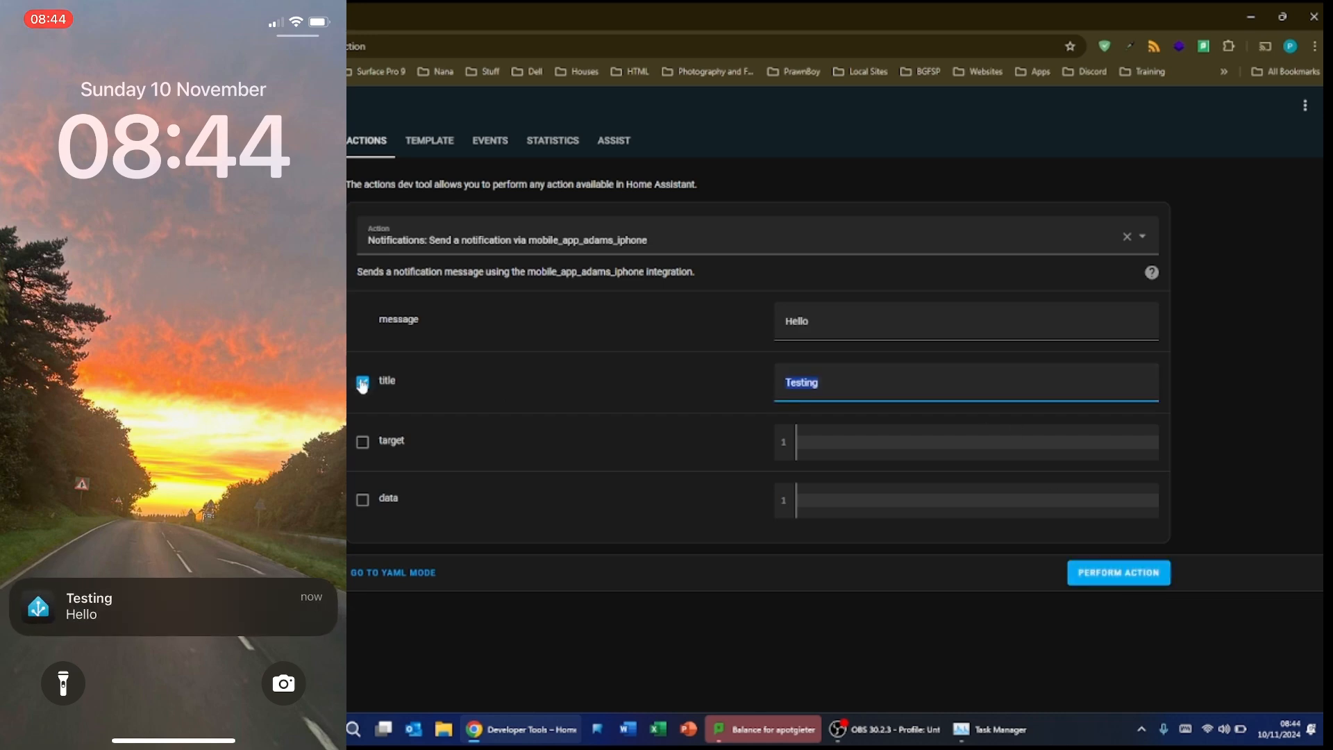
click(362, 382)
click(1098, 583)
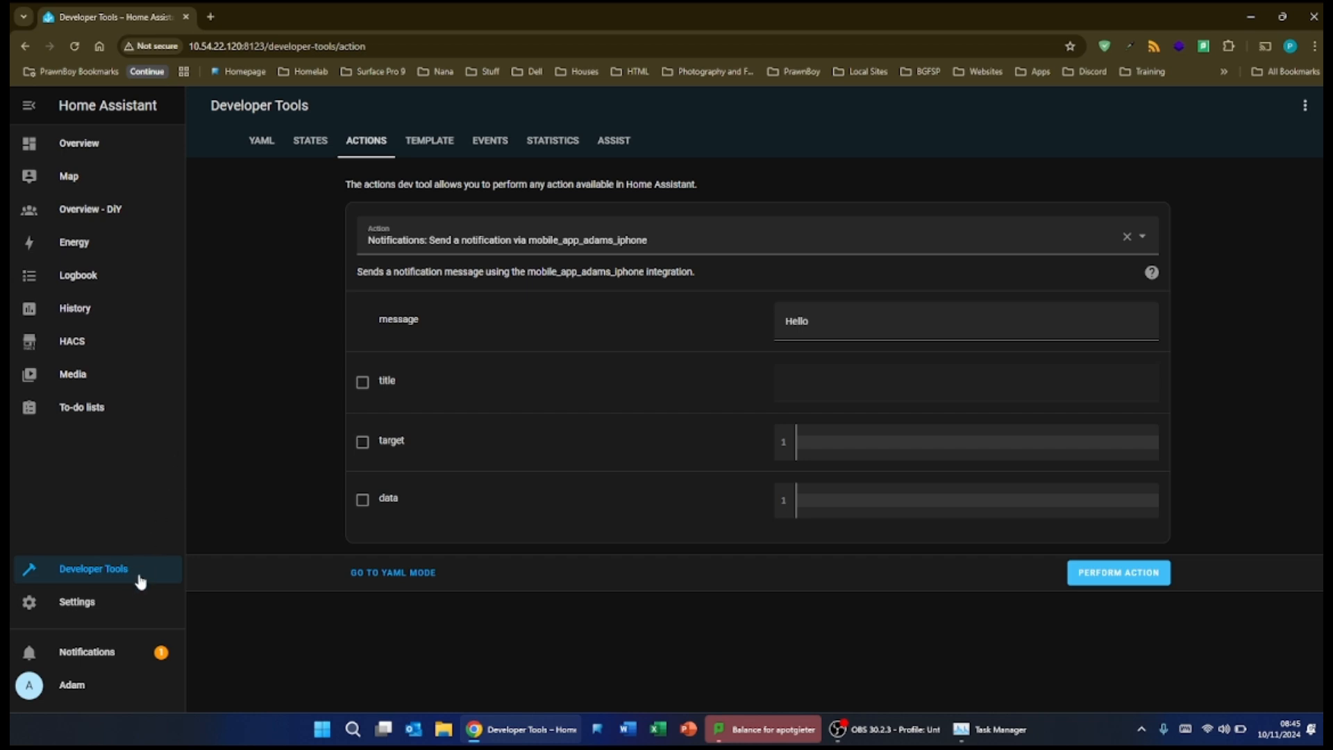
- Inspect the Home zone on the Zones map, then open and cancel a new zone form
click(126, 598)
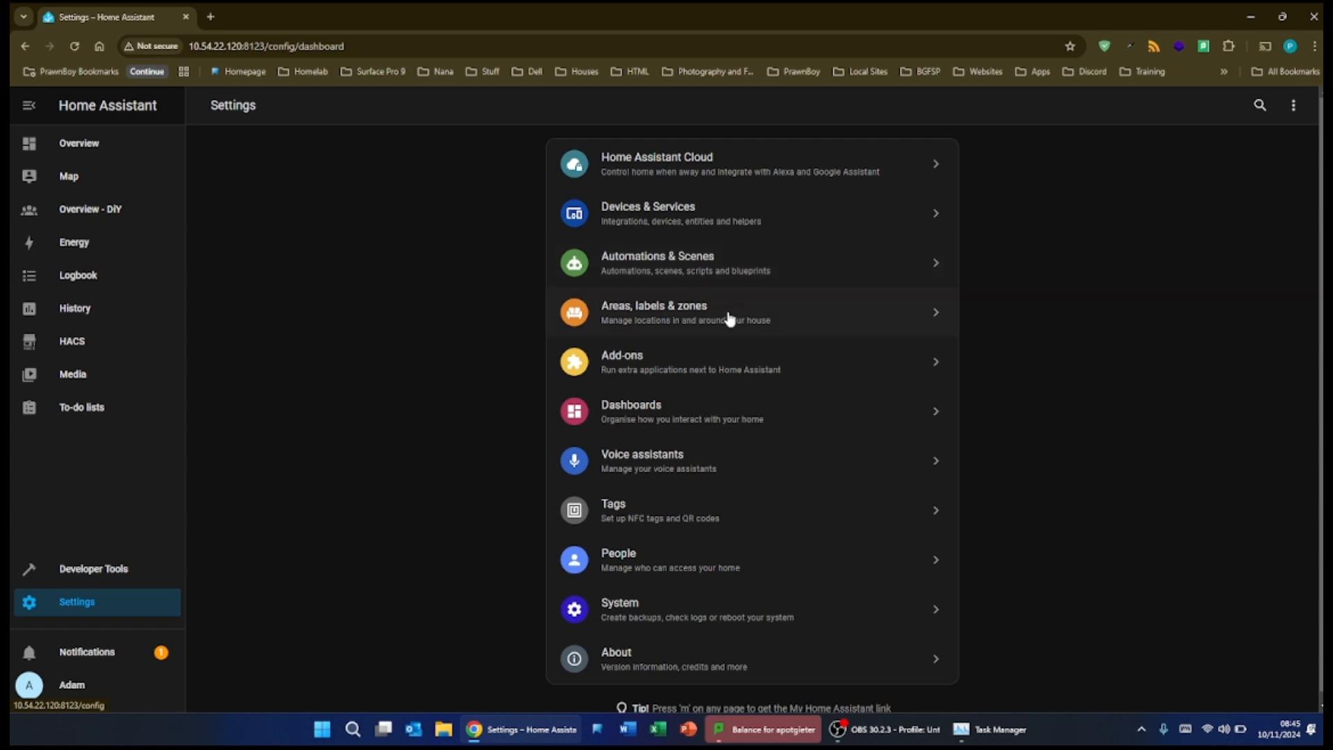
click(684, 314)
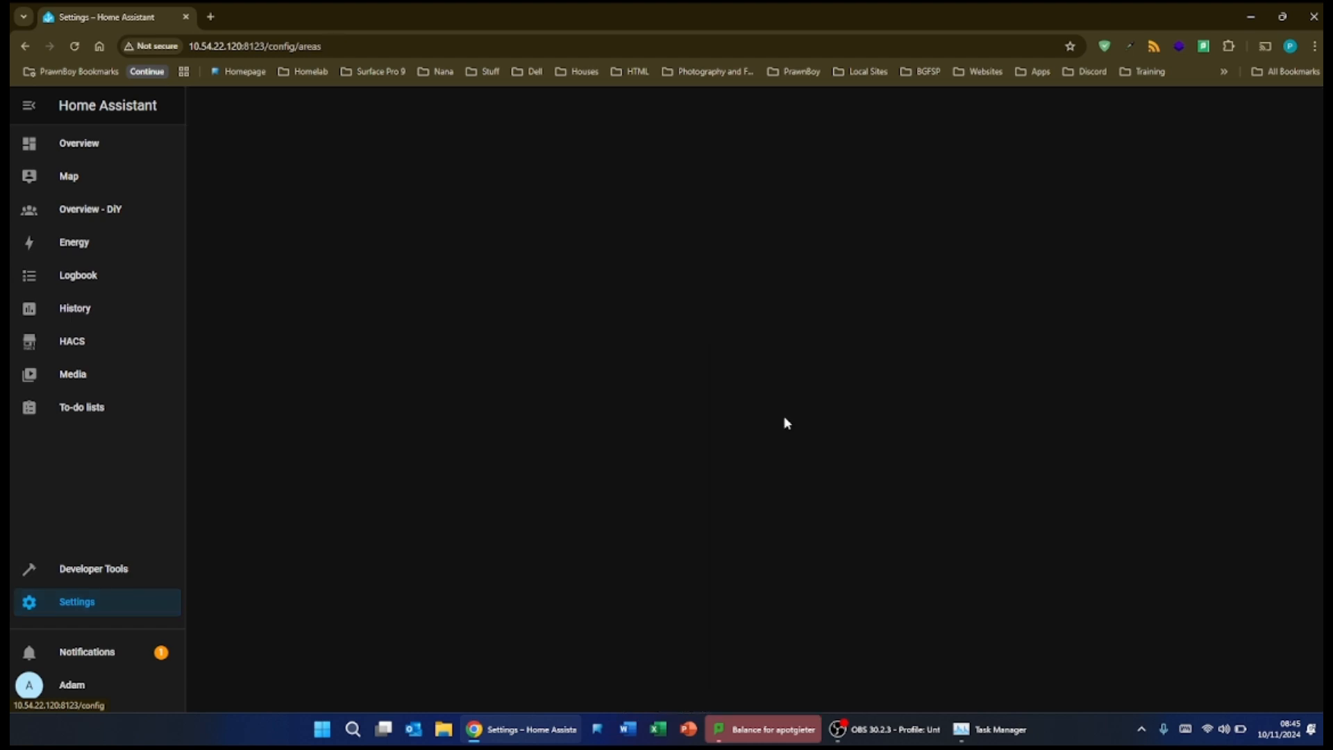
click(829, 108)
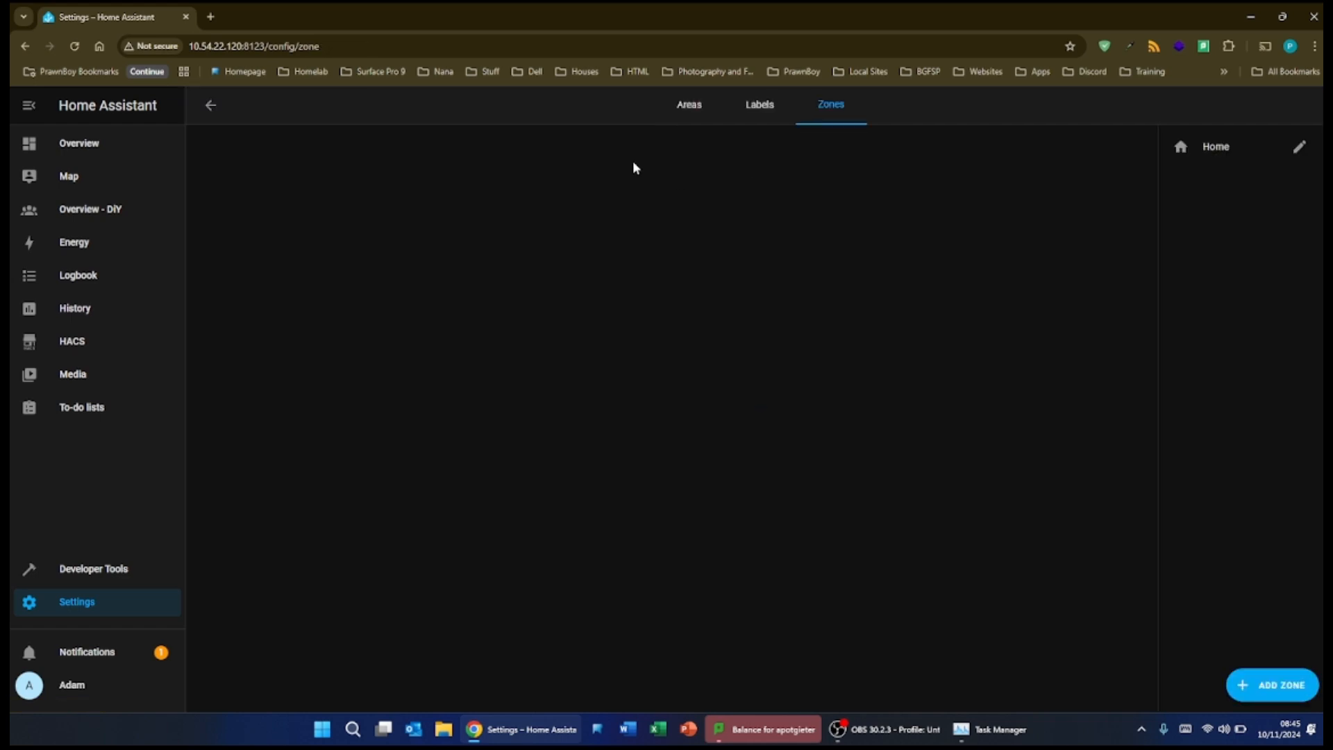
scroll(799, 406, down, 3)
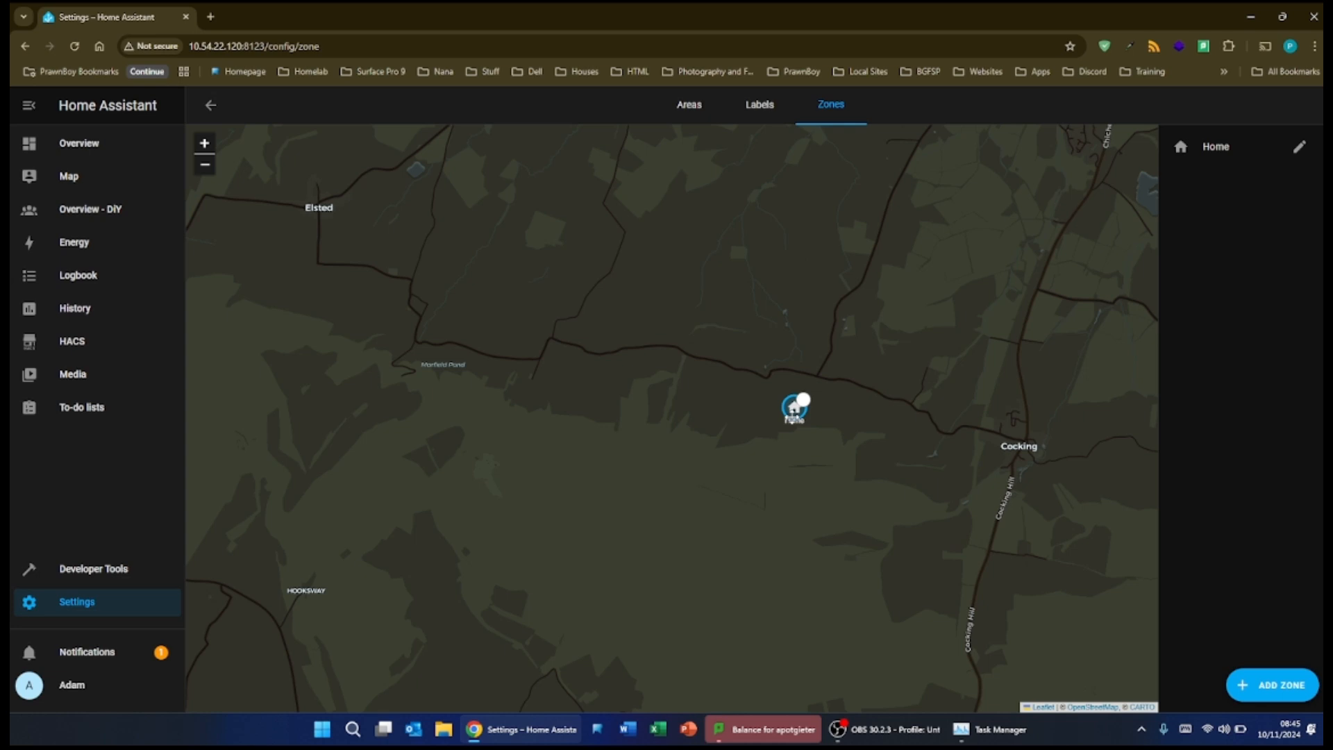
scroll(795, 411, up, 3)
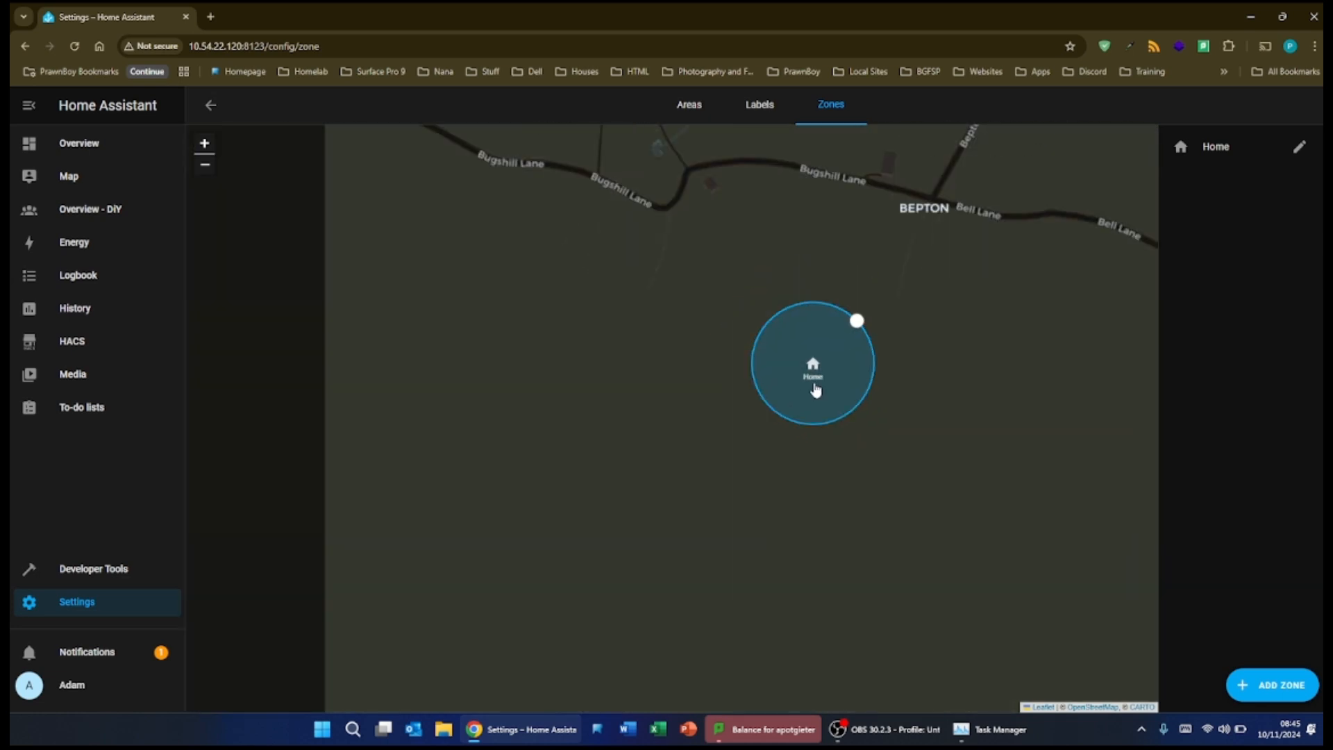
scroll(815, 389, down, 1)
drag(893, 296, 899, 307)
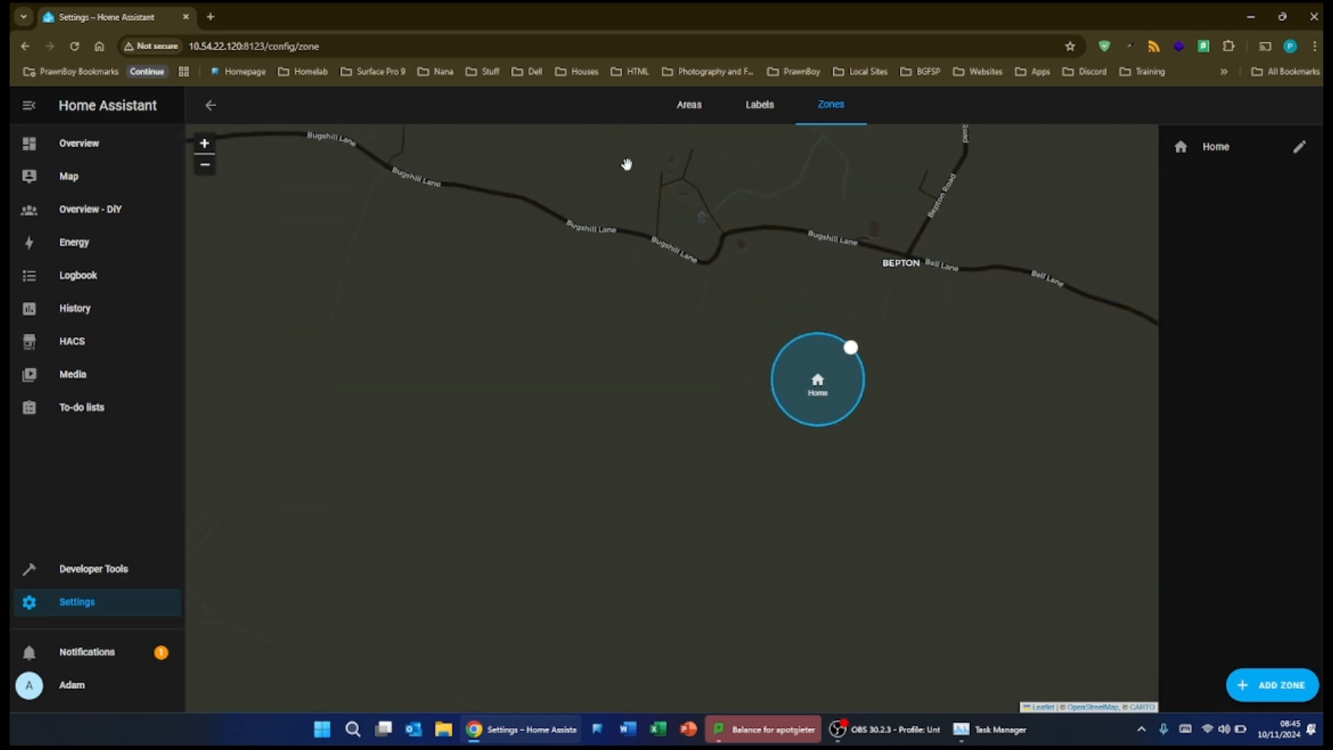
click(1307, 695)
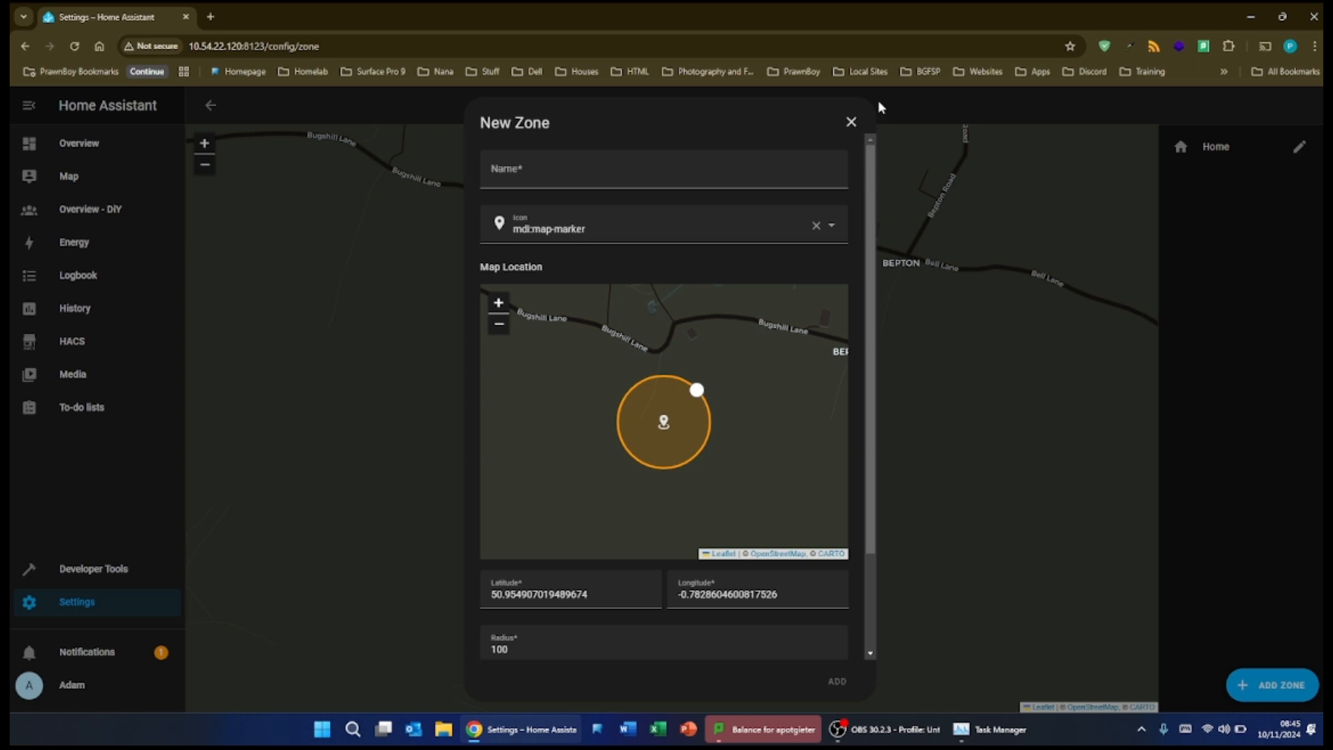
click(852, 122)
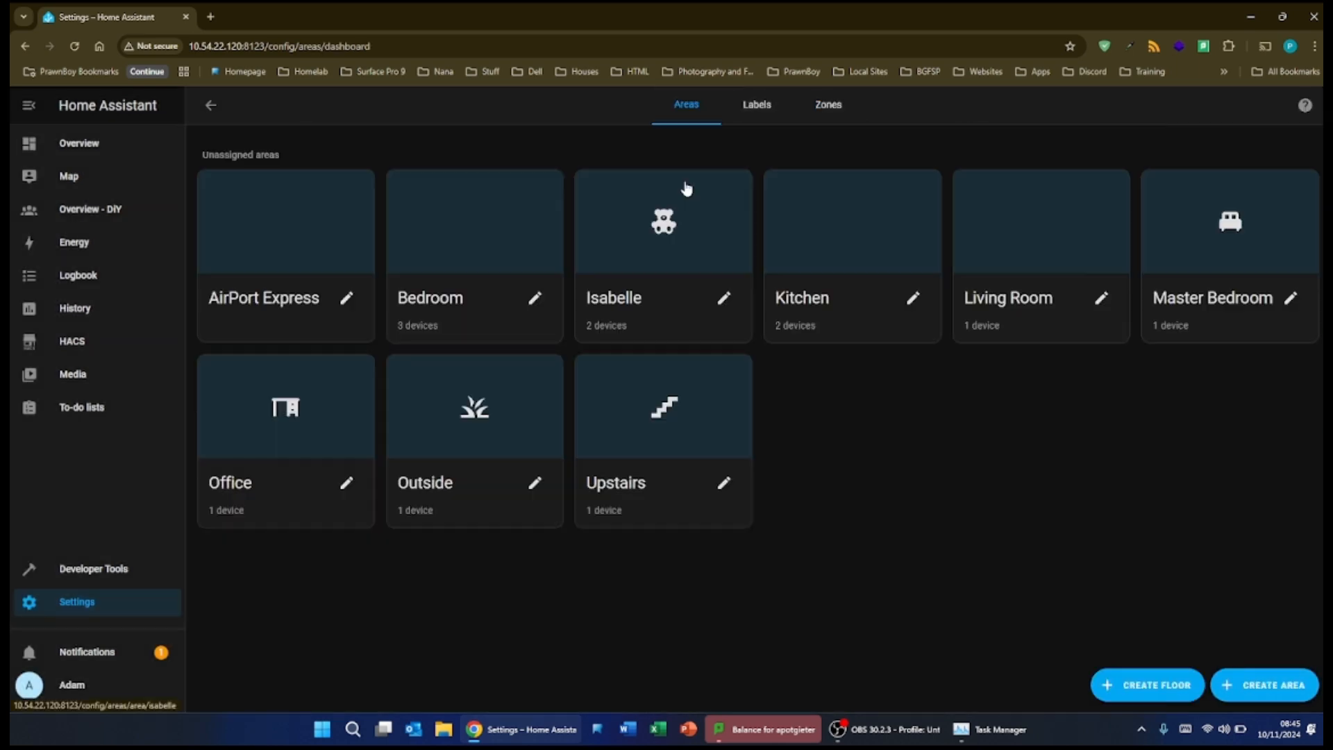
- Delete the AirPort Express area
click(346, 298)
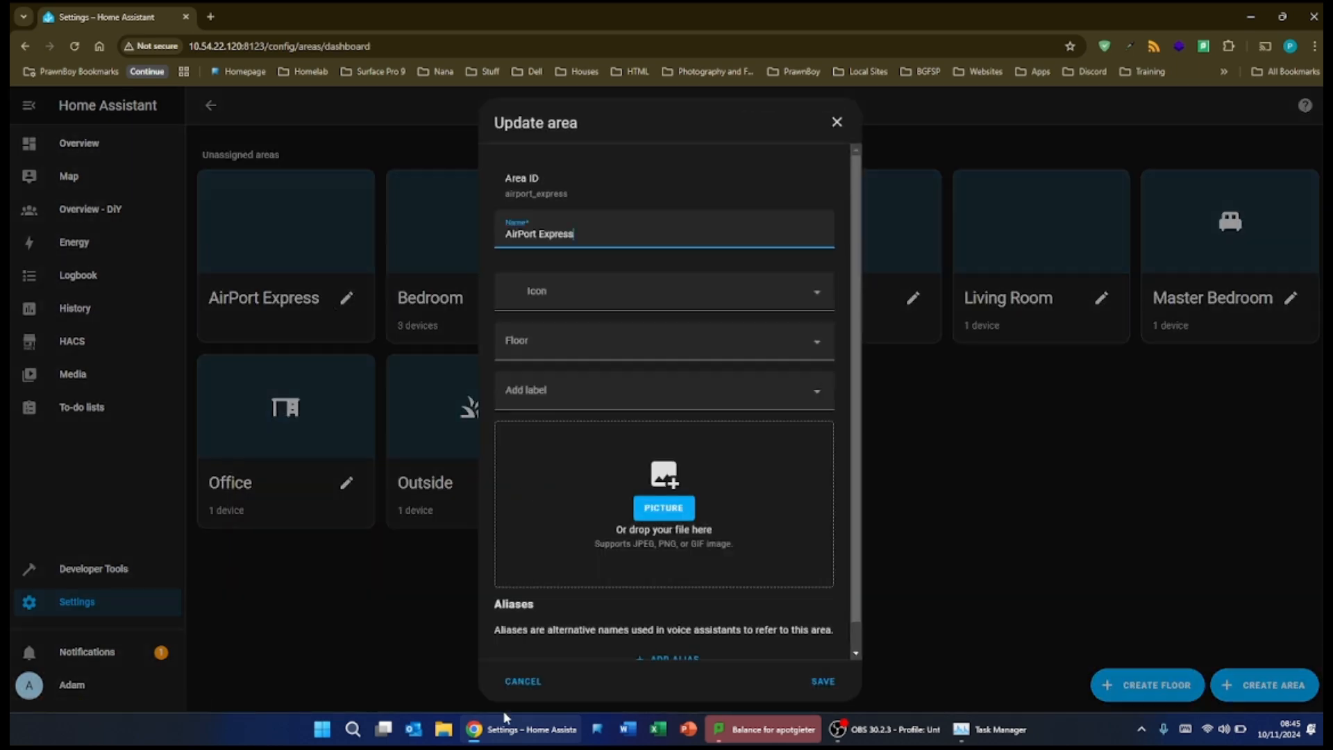
scroll(615, 625, down, 1)
scroll(708, 451, up, 1)
click(826, 127)
click(369, 231)
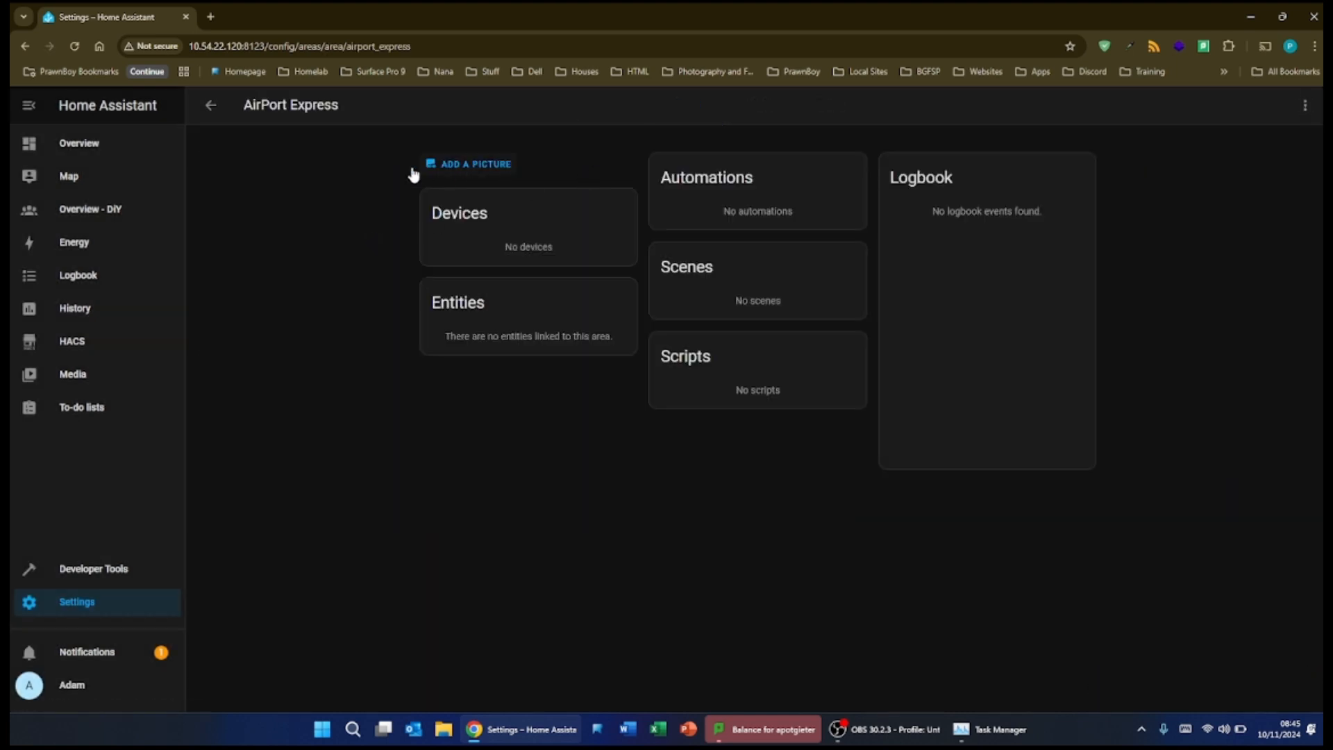
click(1305, 105)
click(1274, 178)
click(837, 442)
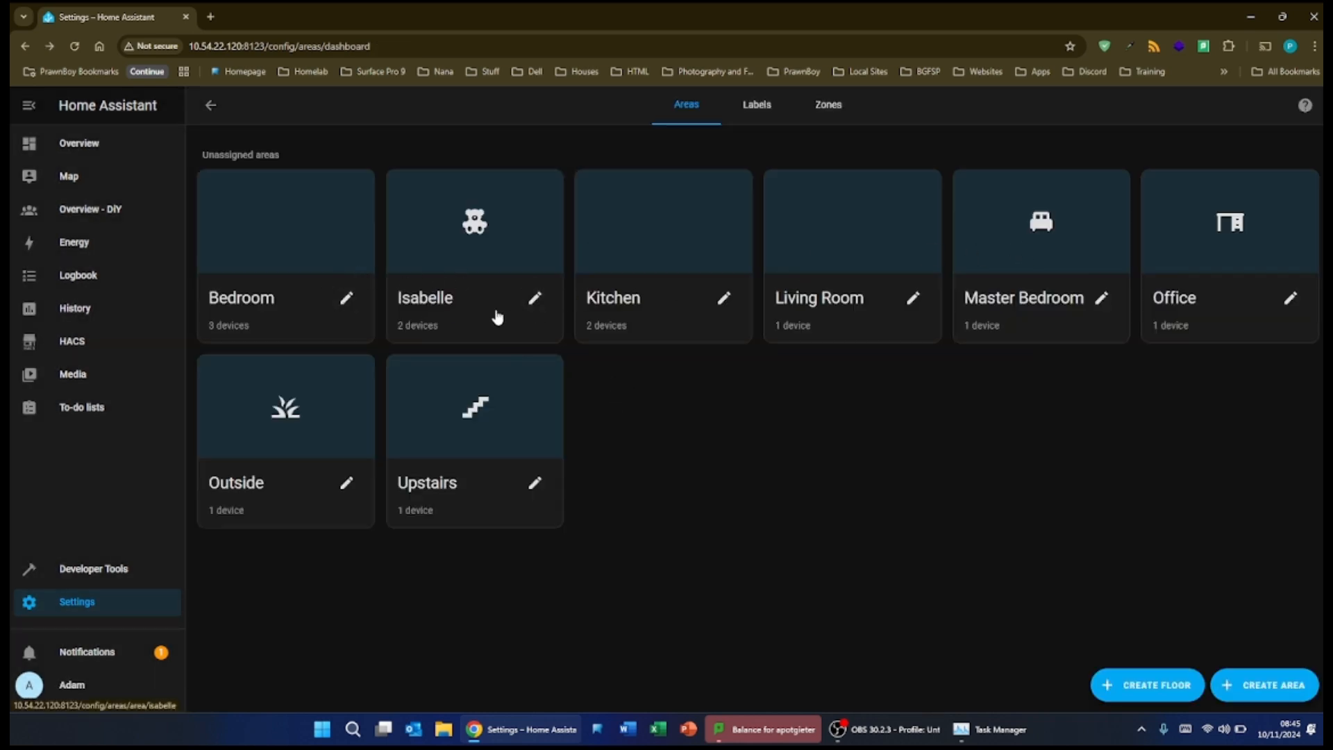
- Give the Bedroom area the bed icon
click(347, 298)
click(592, 290)
text(bed)
click(615, 333)
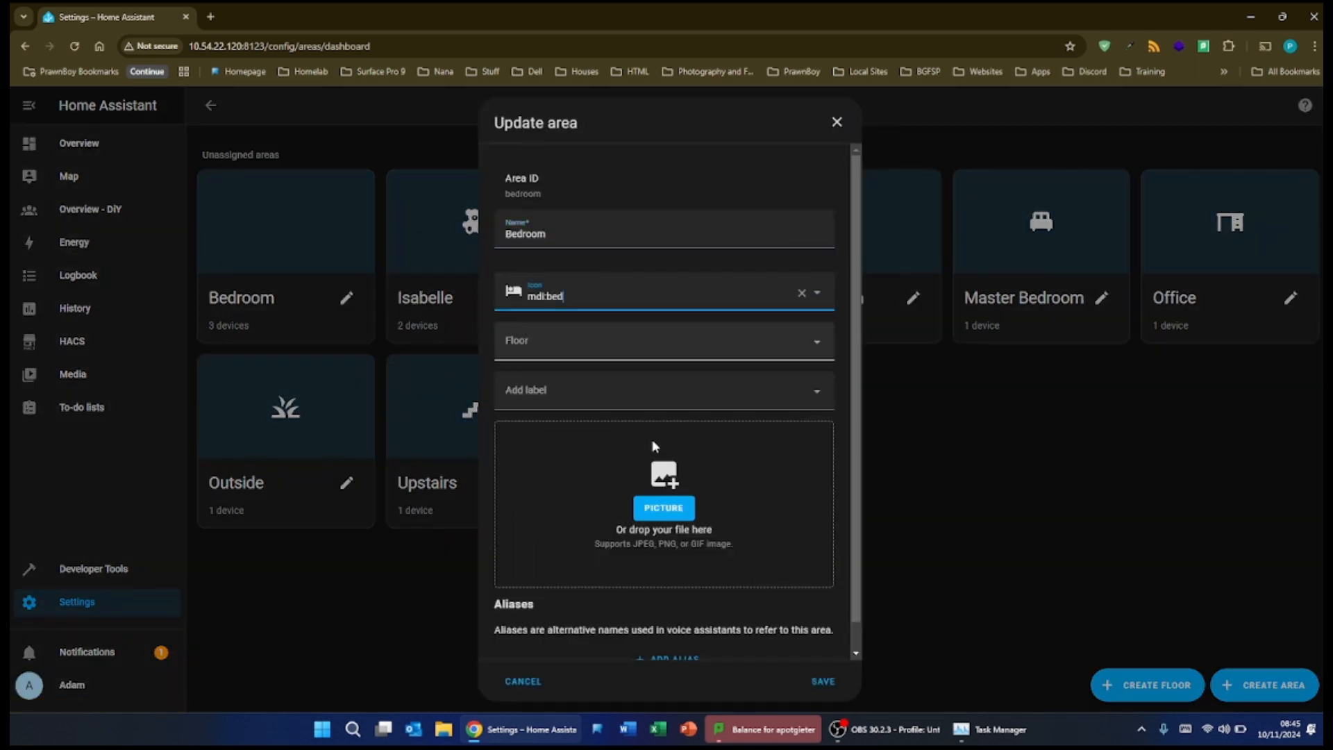
click(827, 682)
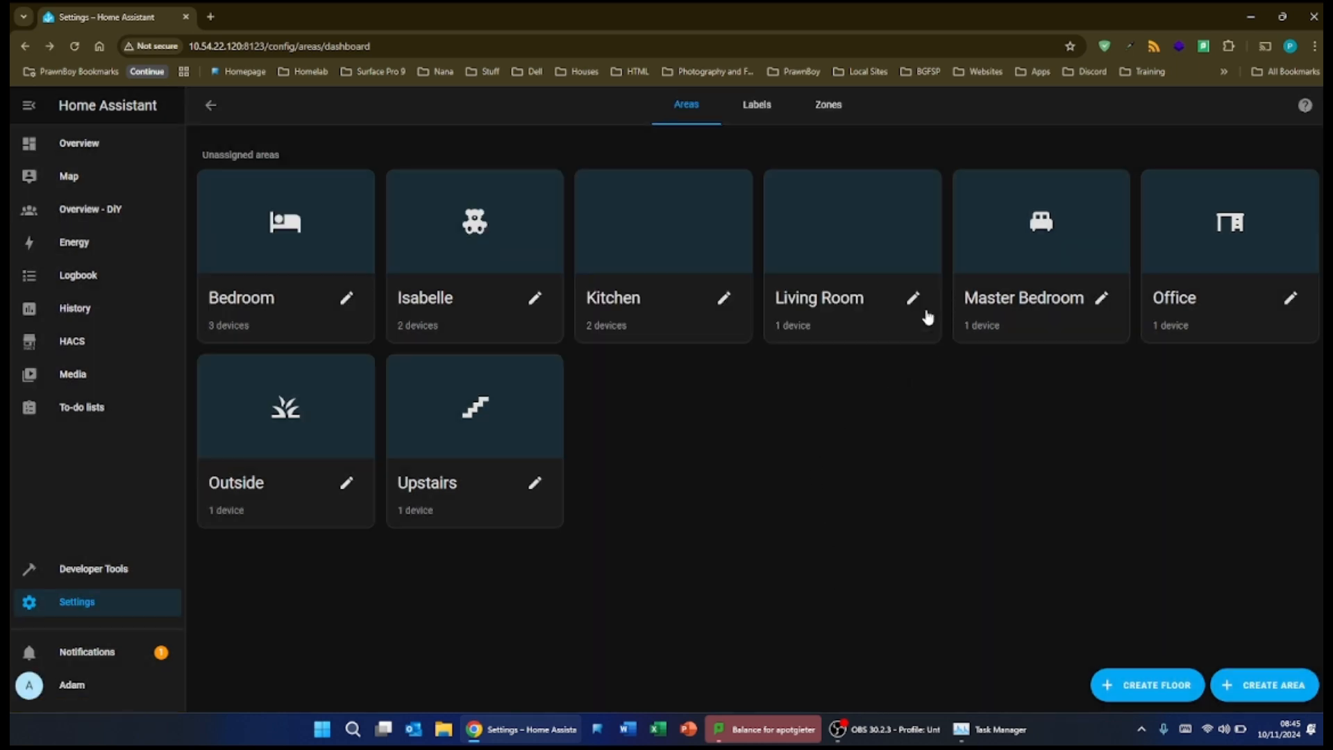
- Give the Kitchen area the knife icon
click(723, 298)
click(613, 300)
text(knife)
click(590, 330)
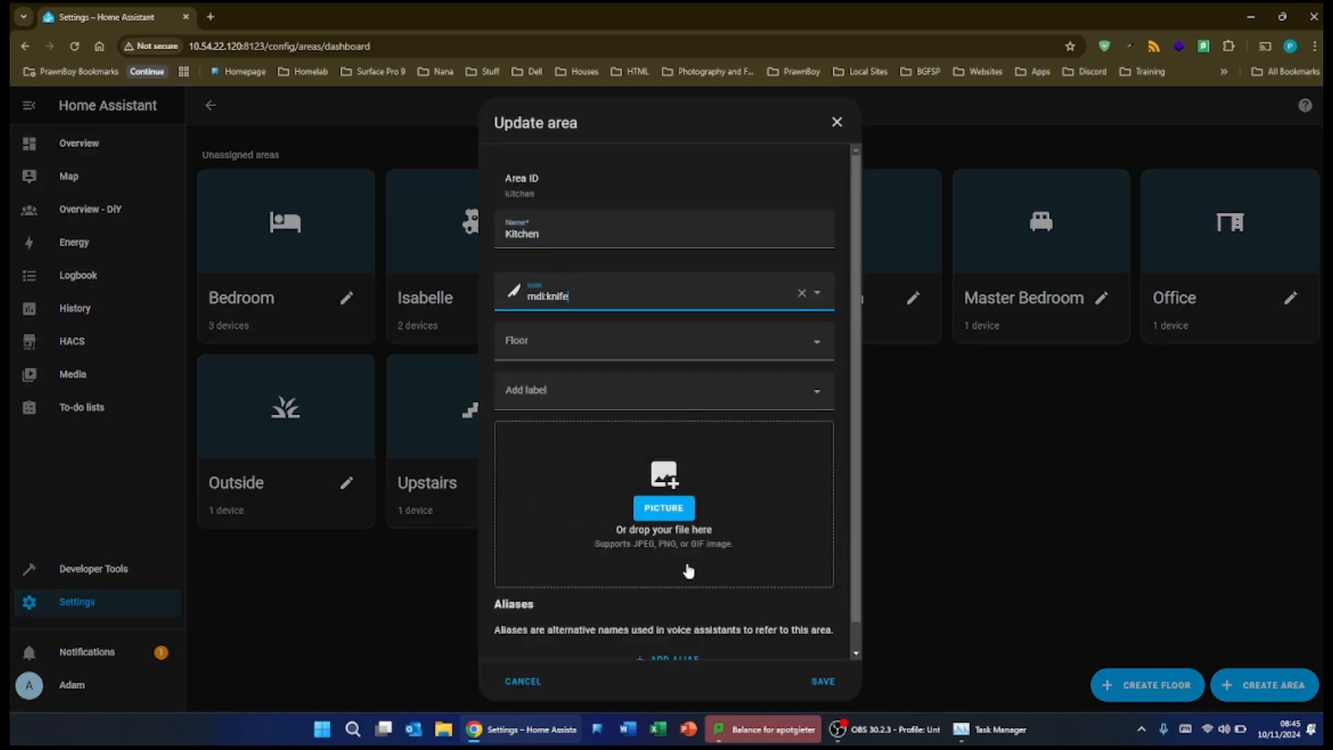
click(827, 682)
- Give the Living Room area the sofa icon
click(913, 298)
click(653, 288)
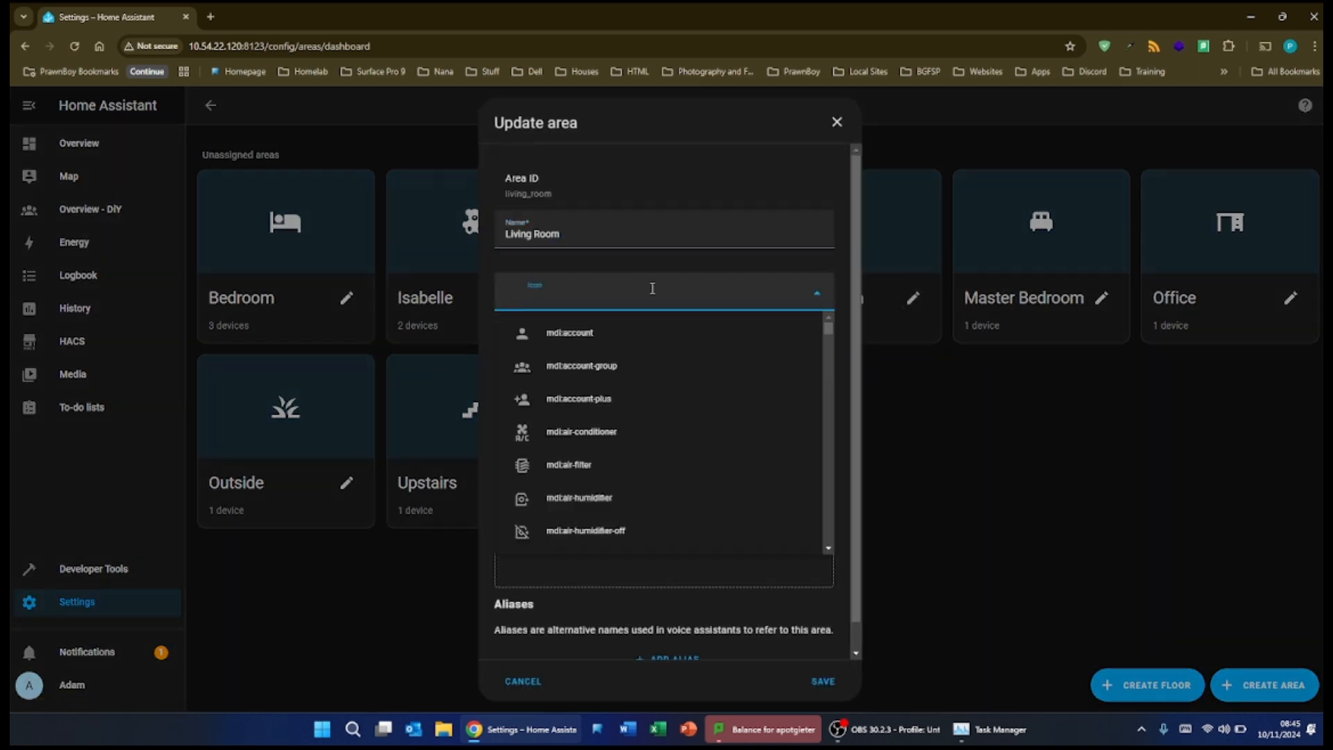
text(c)
key(BackSpace)
text(sofa)
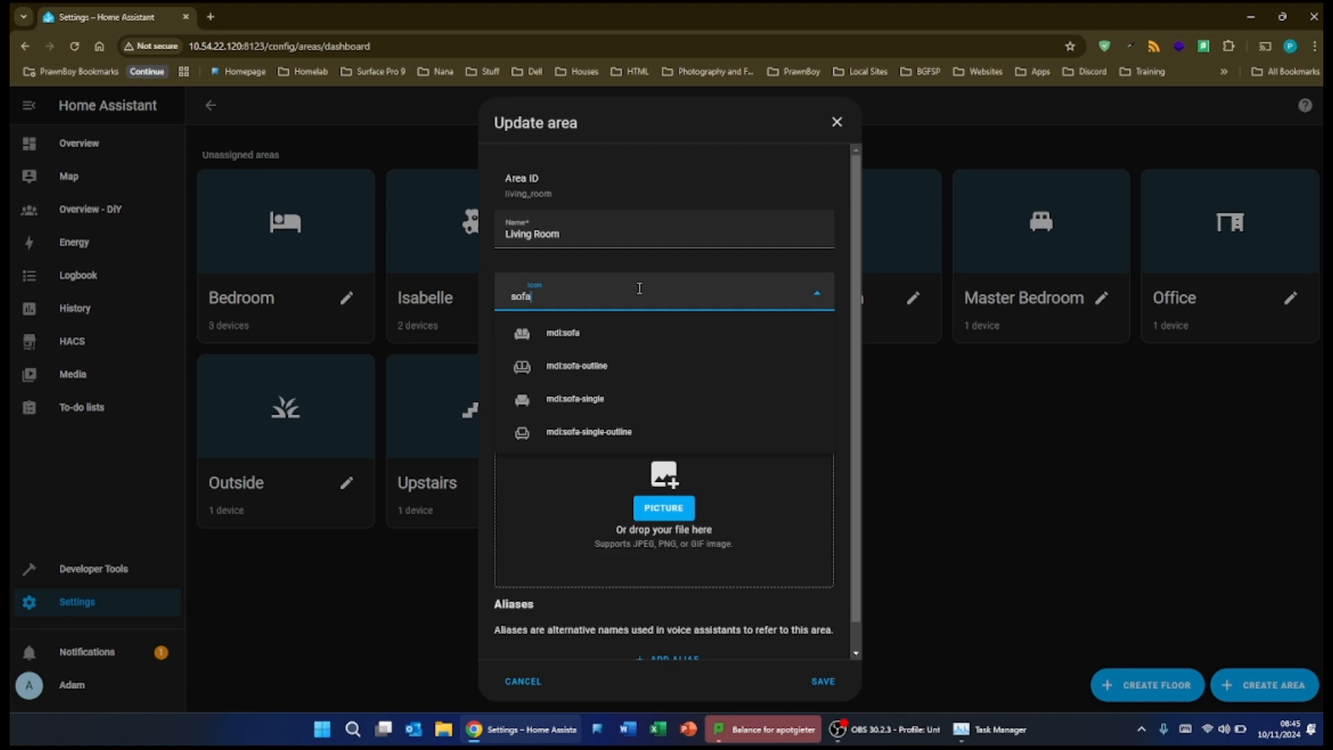
click(616, 333)
click(823, 681)
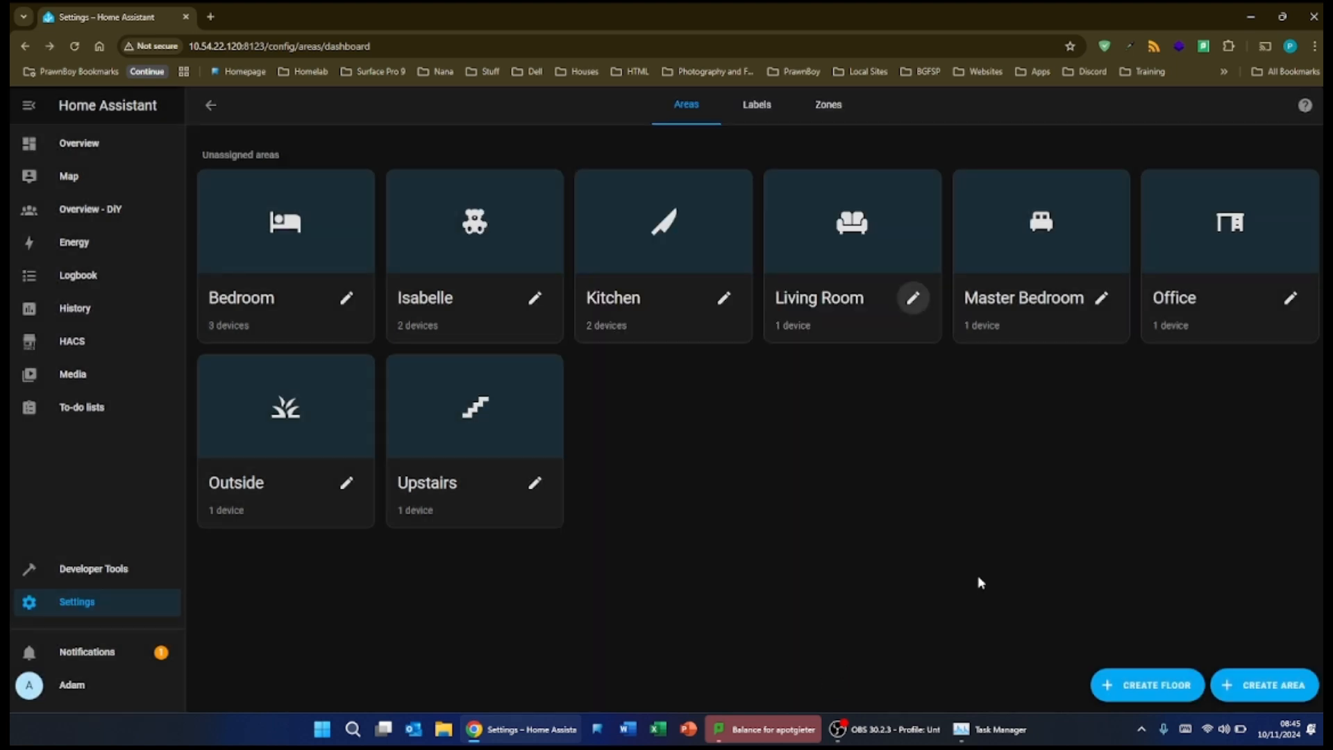
- Create Ground Floor at level 0 with Bedroom, Living Room and Office
click(1151, 688)
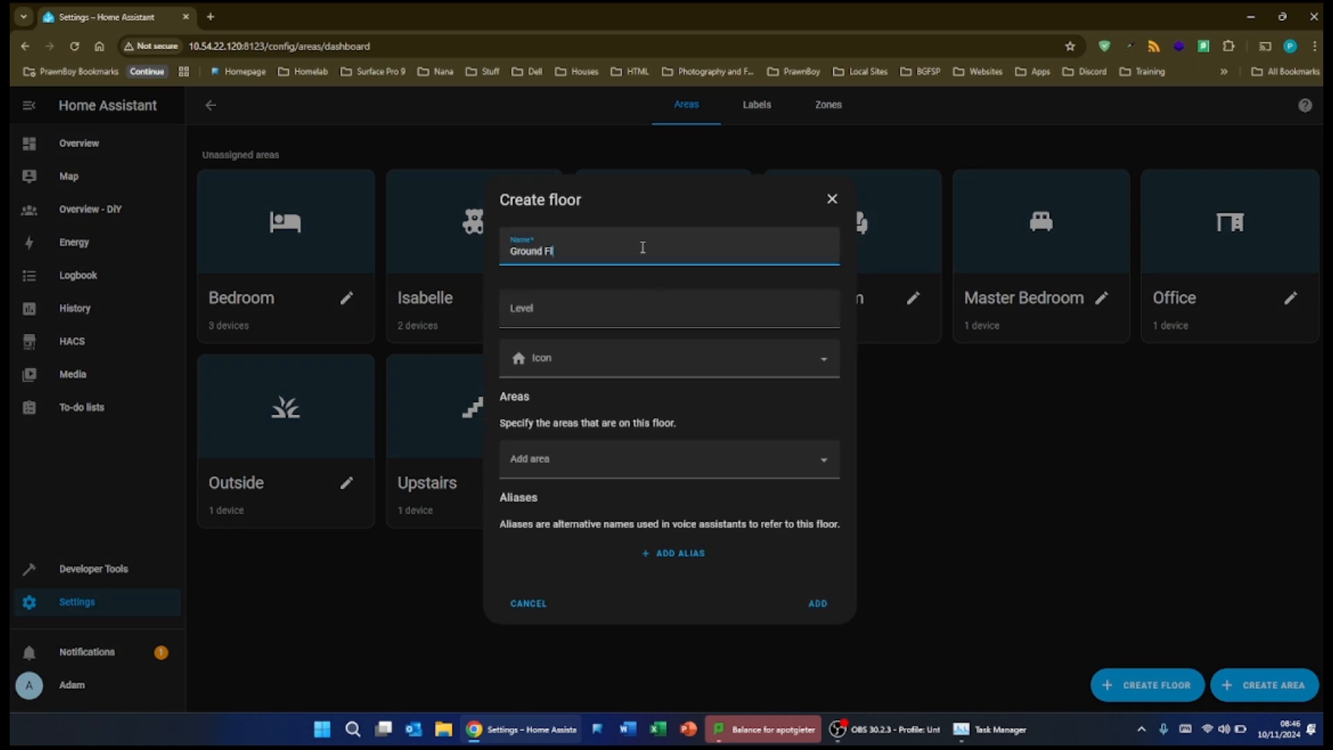
key(Tab)
text(0)
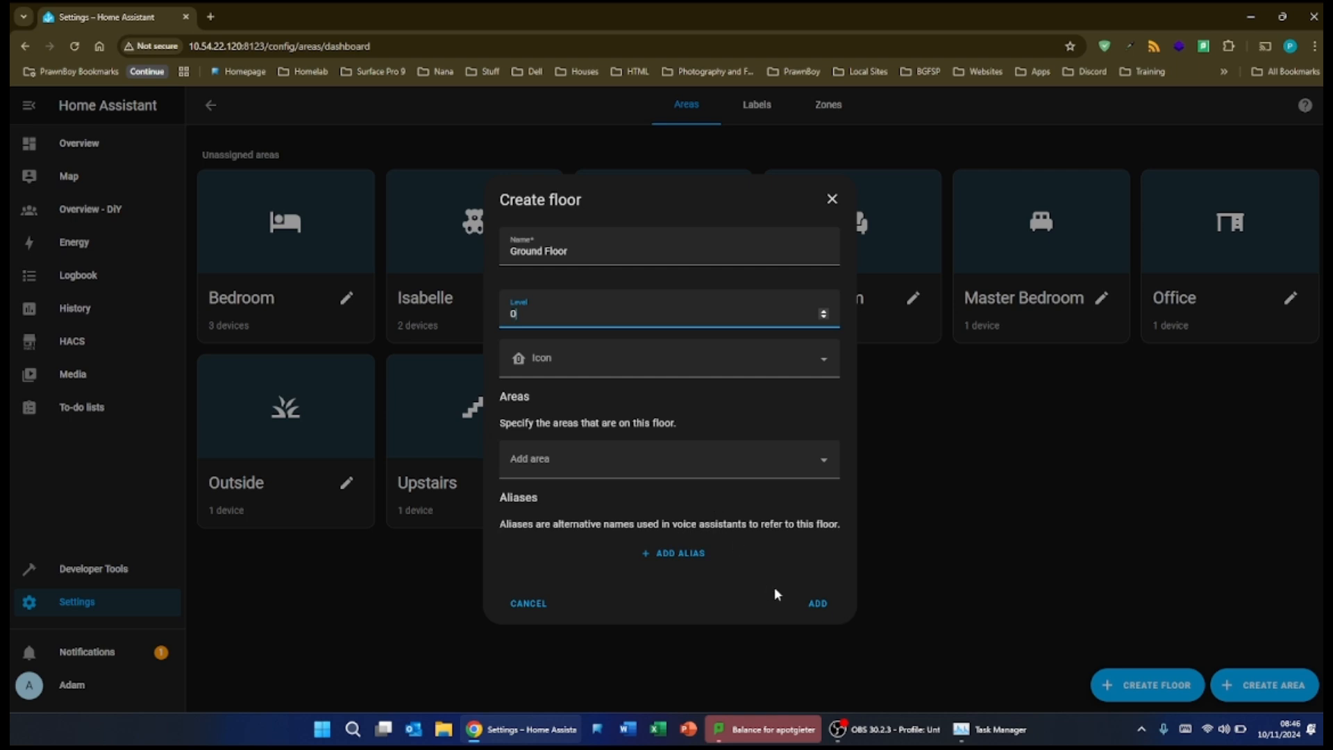
click(759, 464)
text(Bedroom)
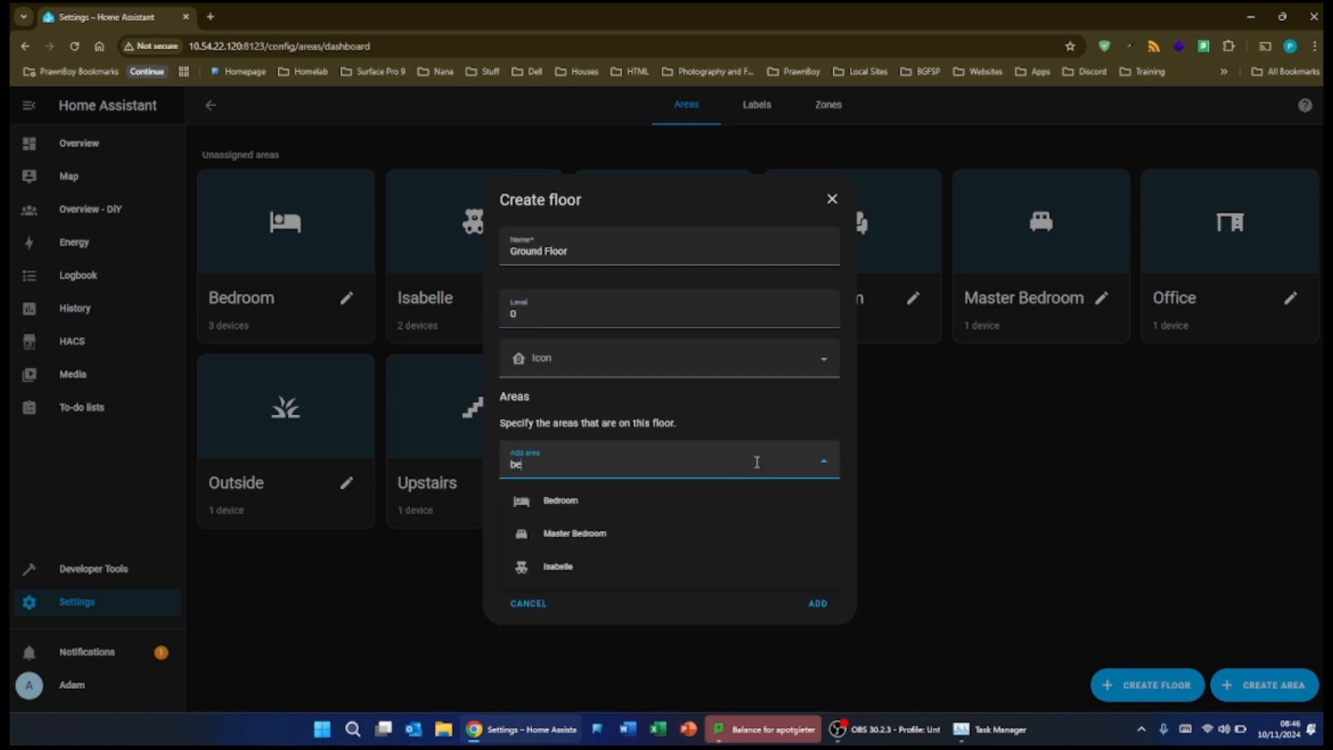
key(Return)
text(living)
key(Return)
text(off)
key(Return)
click(814, 615)
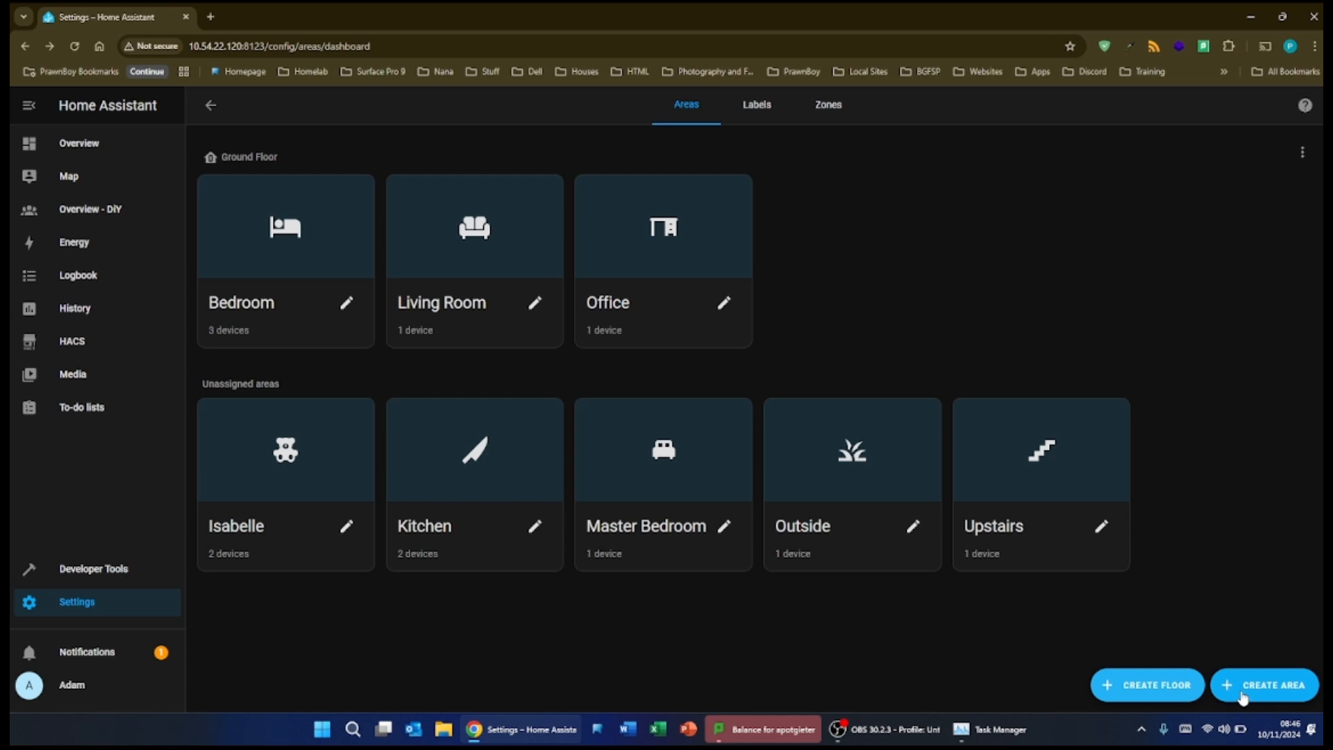
- Create First Floor at level 1 with Kitchen and Outside
click(1157, 686)
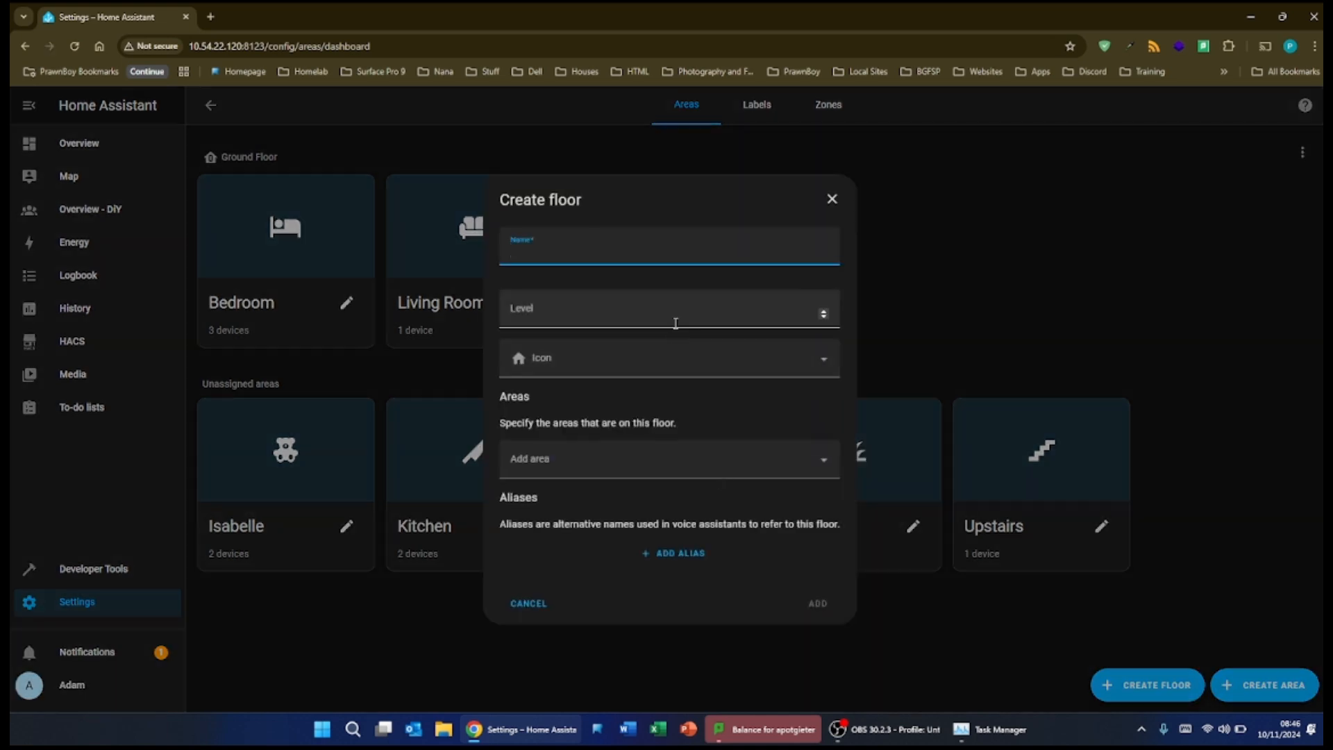
click(675, 323)
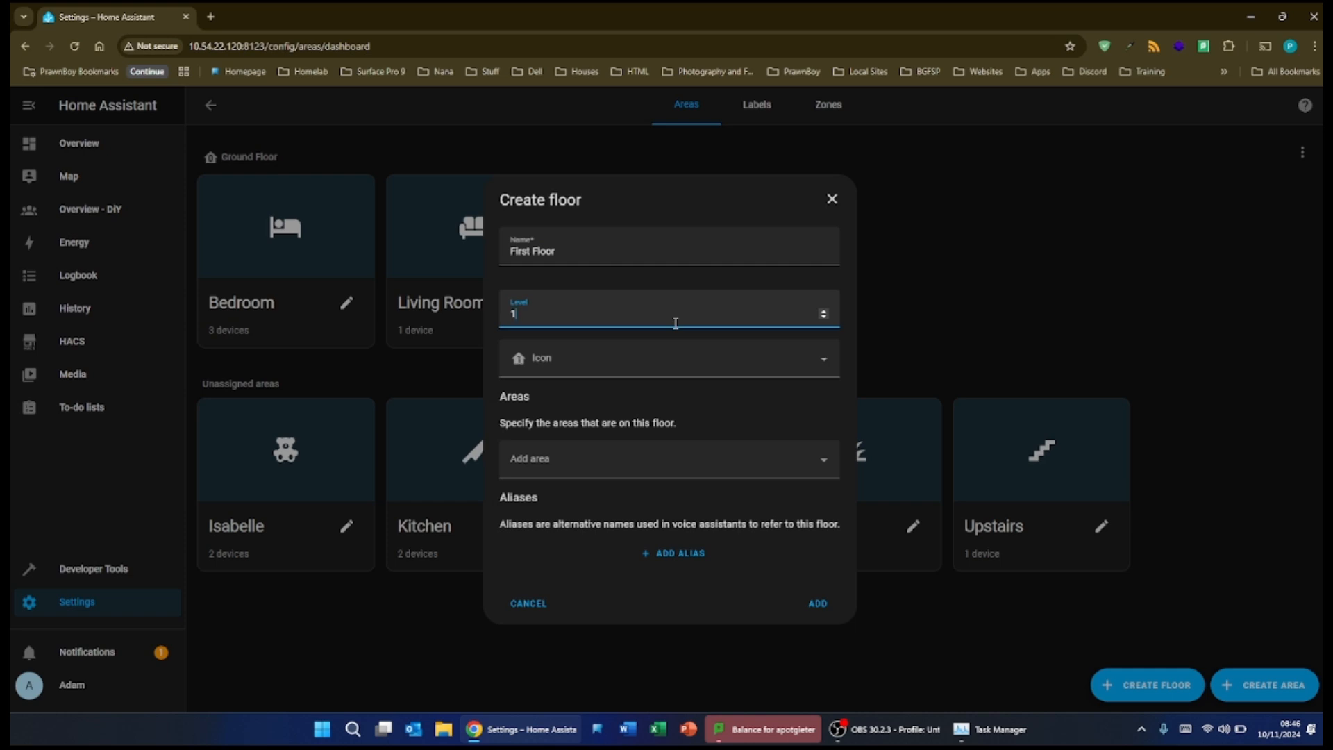
click(680, 458)
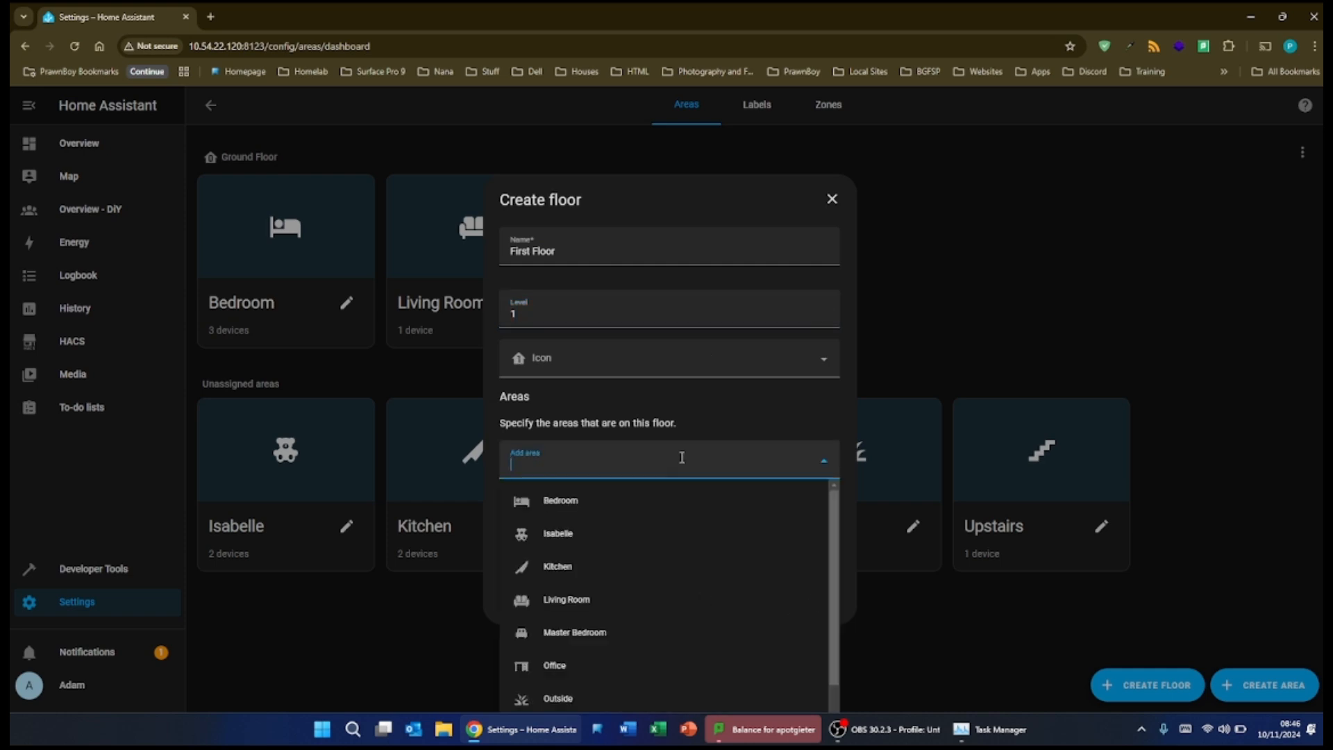
text(kitc)
click(605, 498)
text(out)
click(603, 496)
click(812, 616)
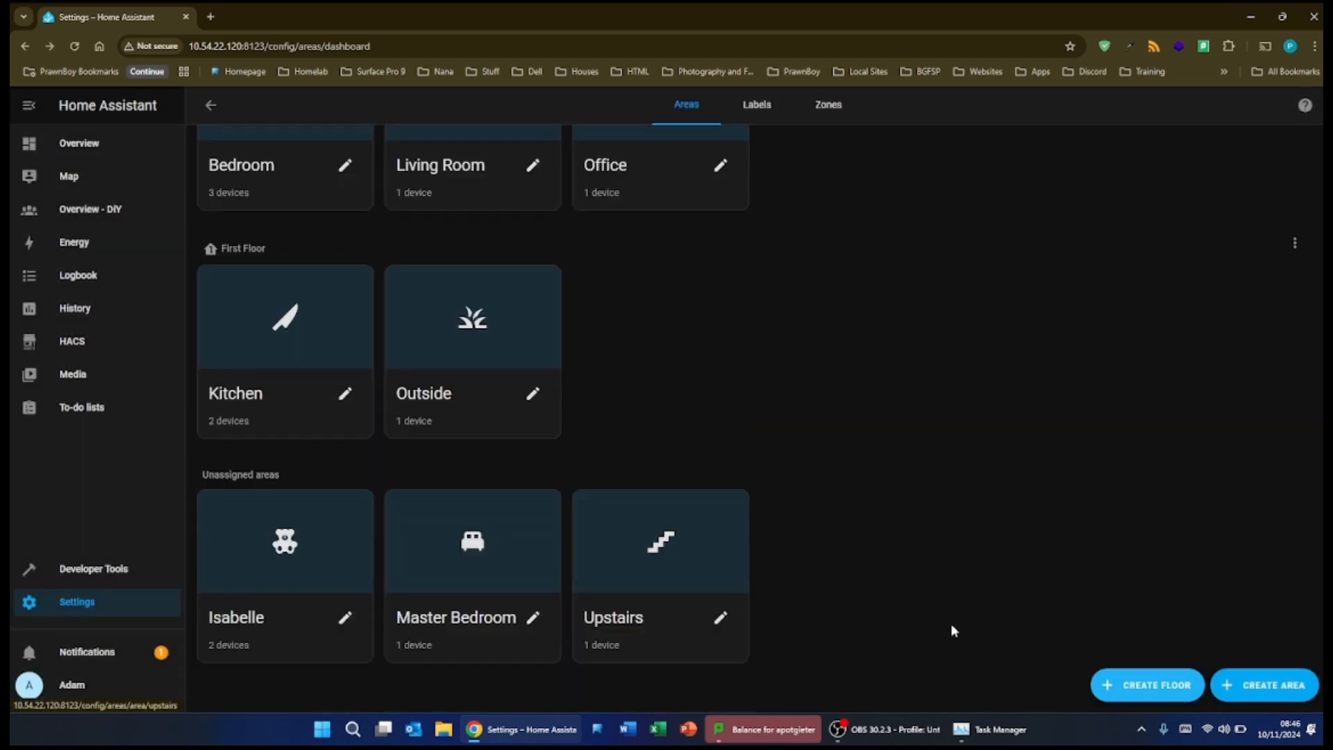
- Create Second Floor at level 2 with a person-named area, Master Bedroom and Upstairs, then go to Overview
click(1123, 685)
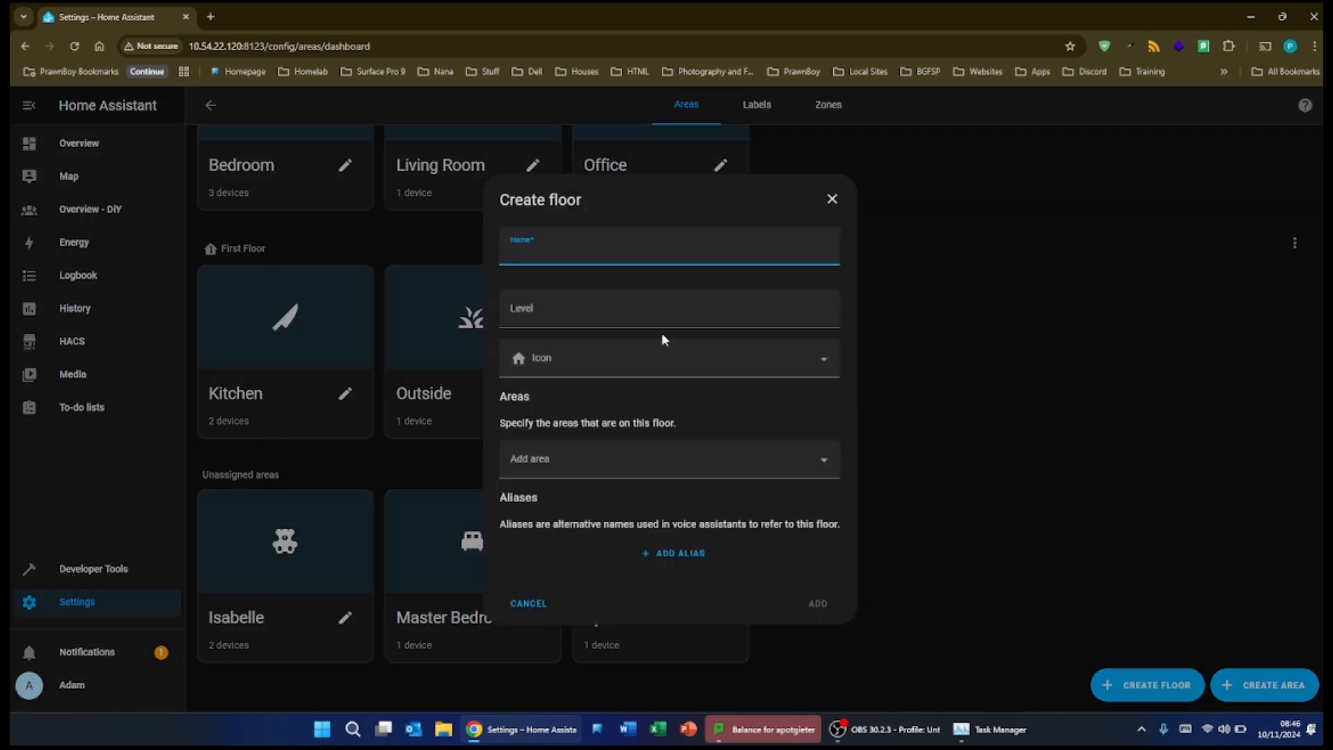
text(Second Floor)
key(Tab)
text(2)
click(629, 465)
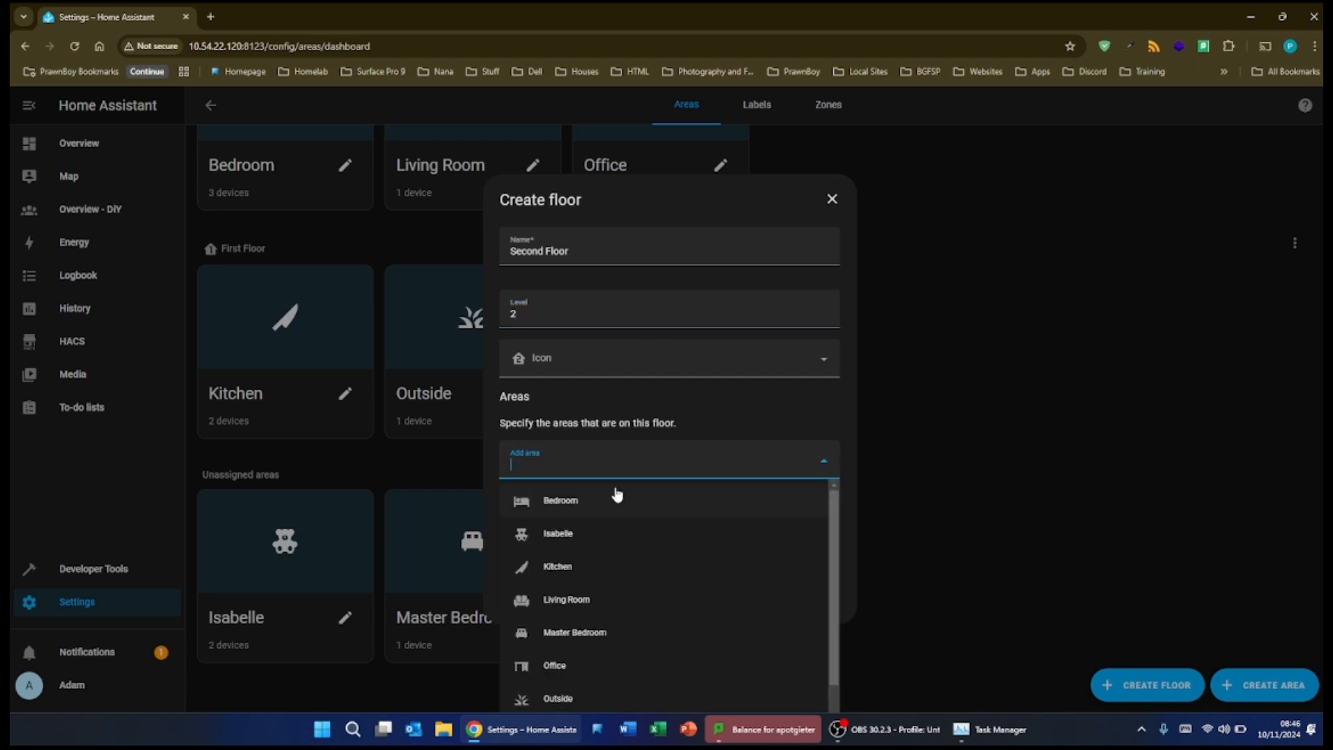
text(isa)
click(617, 497)
text(master)
key(Return)
text(upstairs)
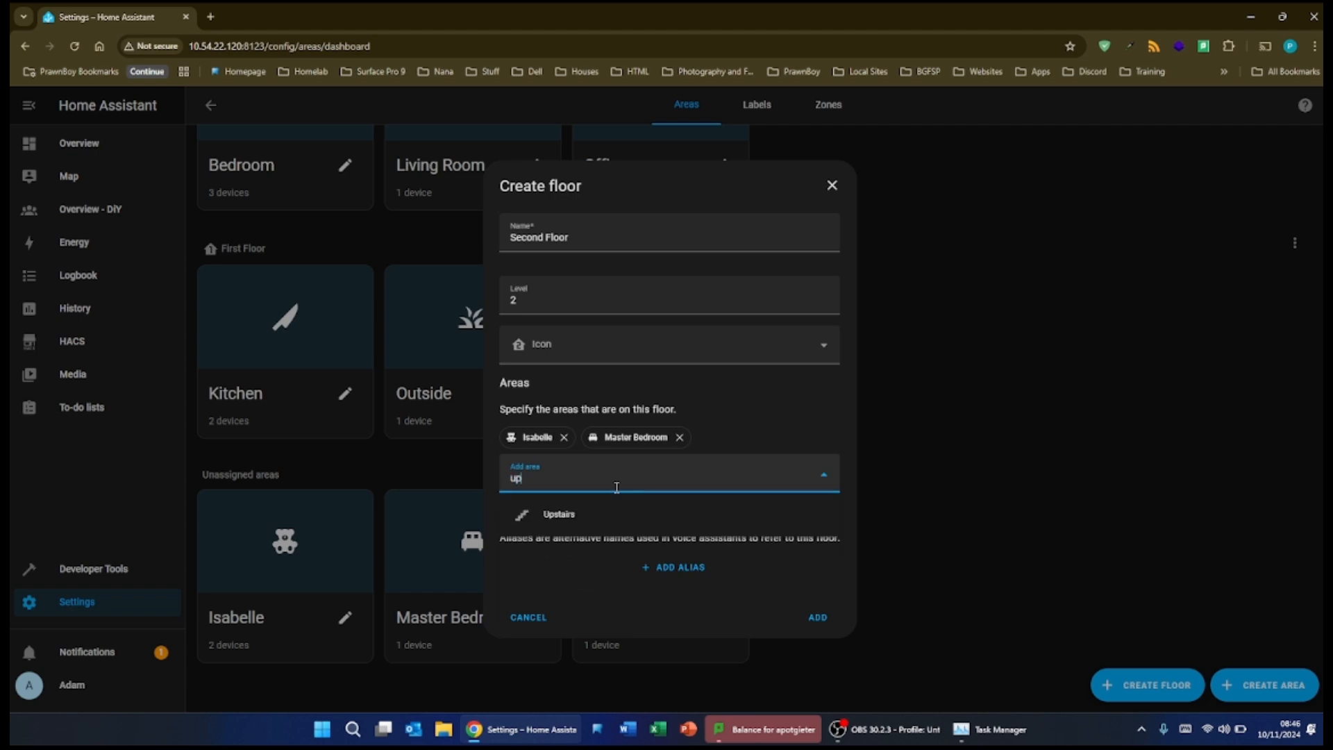
key(Return)
click(798, 624)
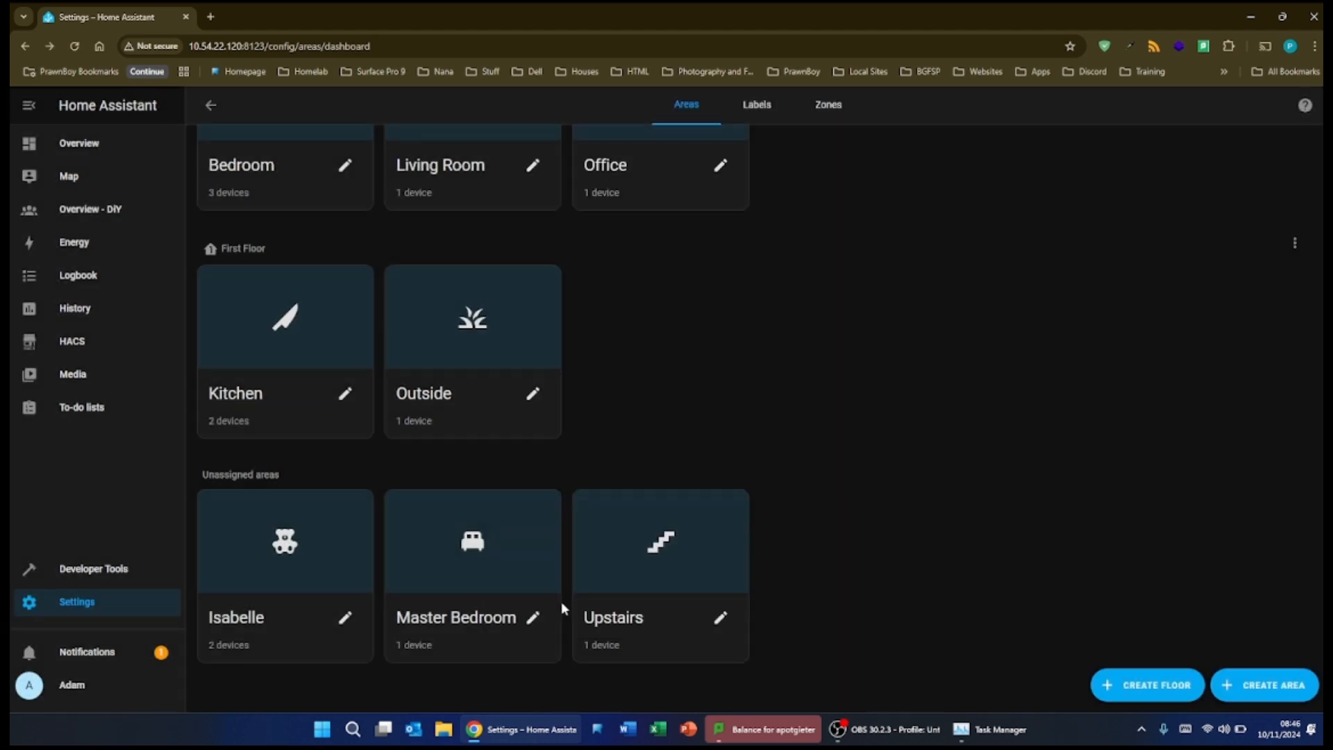
scroll(228, 285, up, 2)
scroll(231, 238, up, 1)
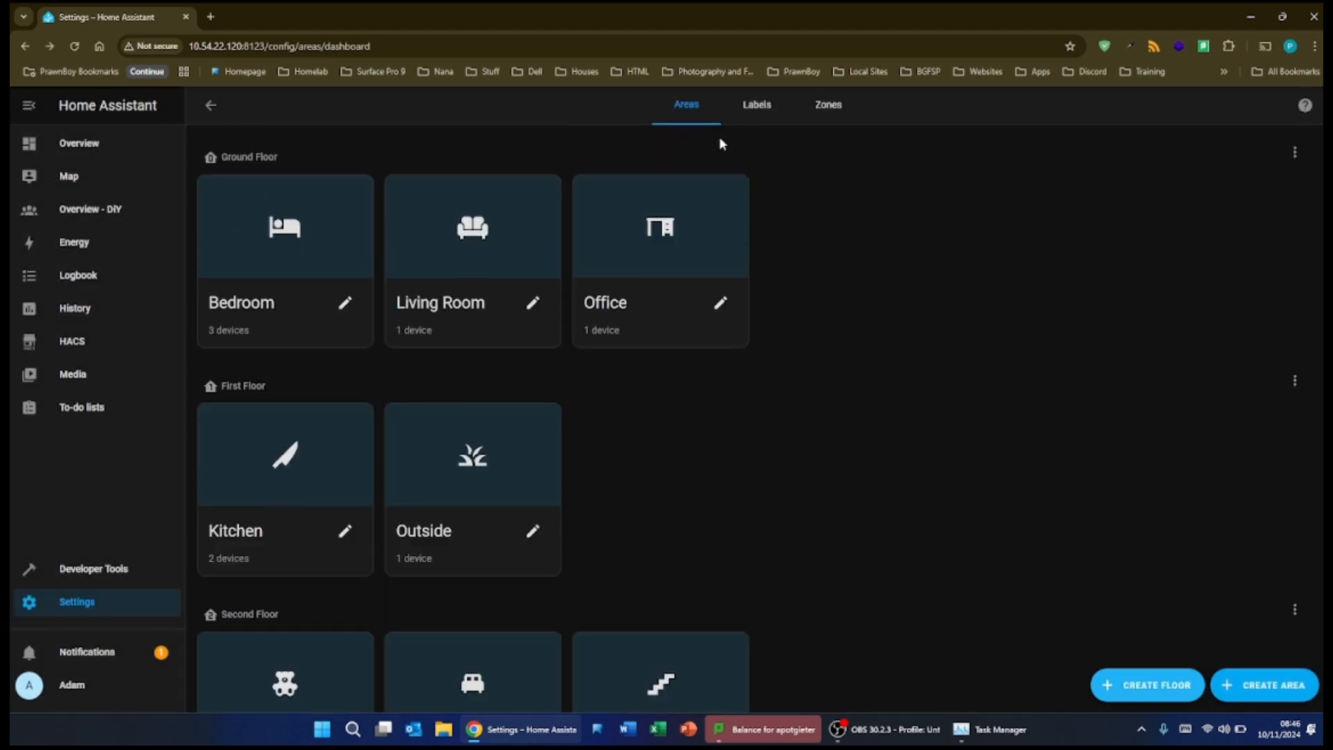
click(107, 152)
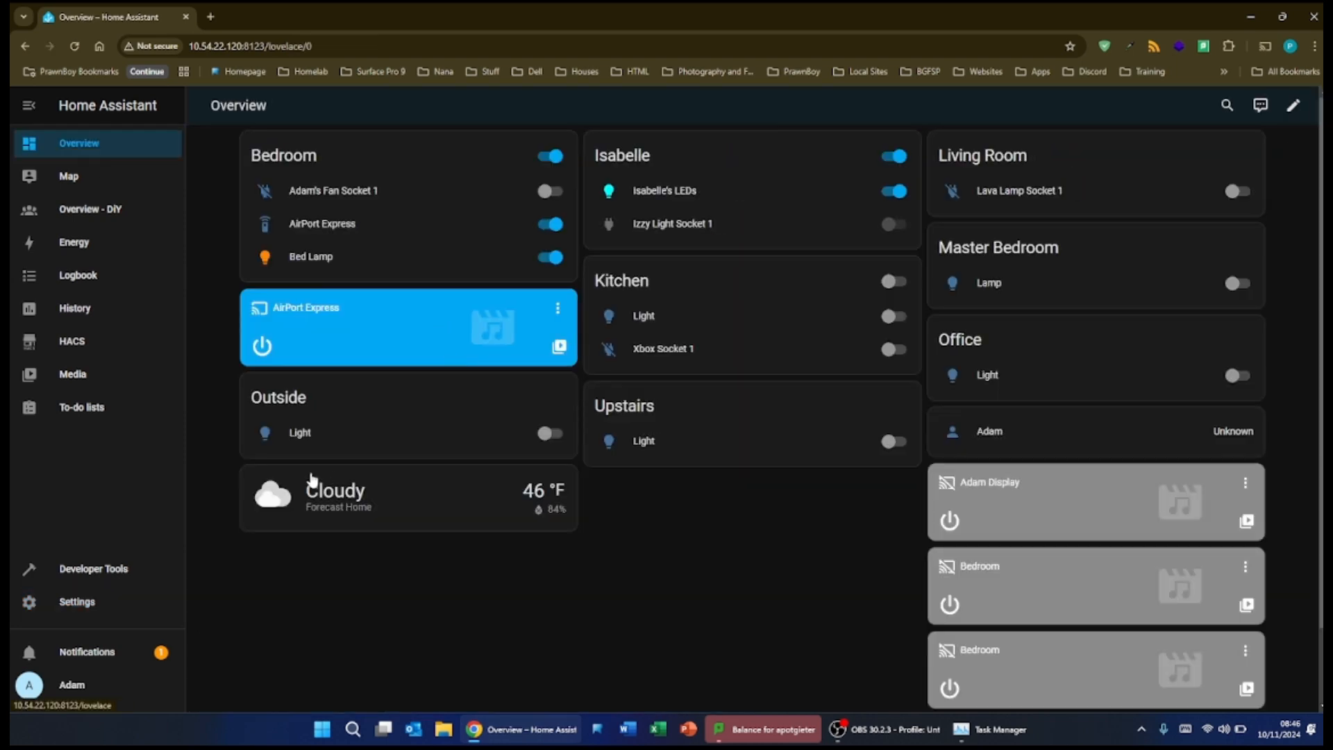
- Start a new automation from scratch in Automations & Scenes
scroll(606, 439, down, 2)
scroll(606, 439, up, 2)
click(131, 601)
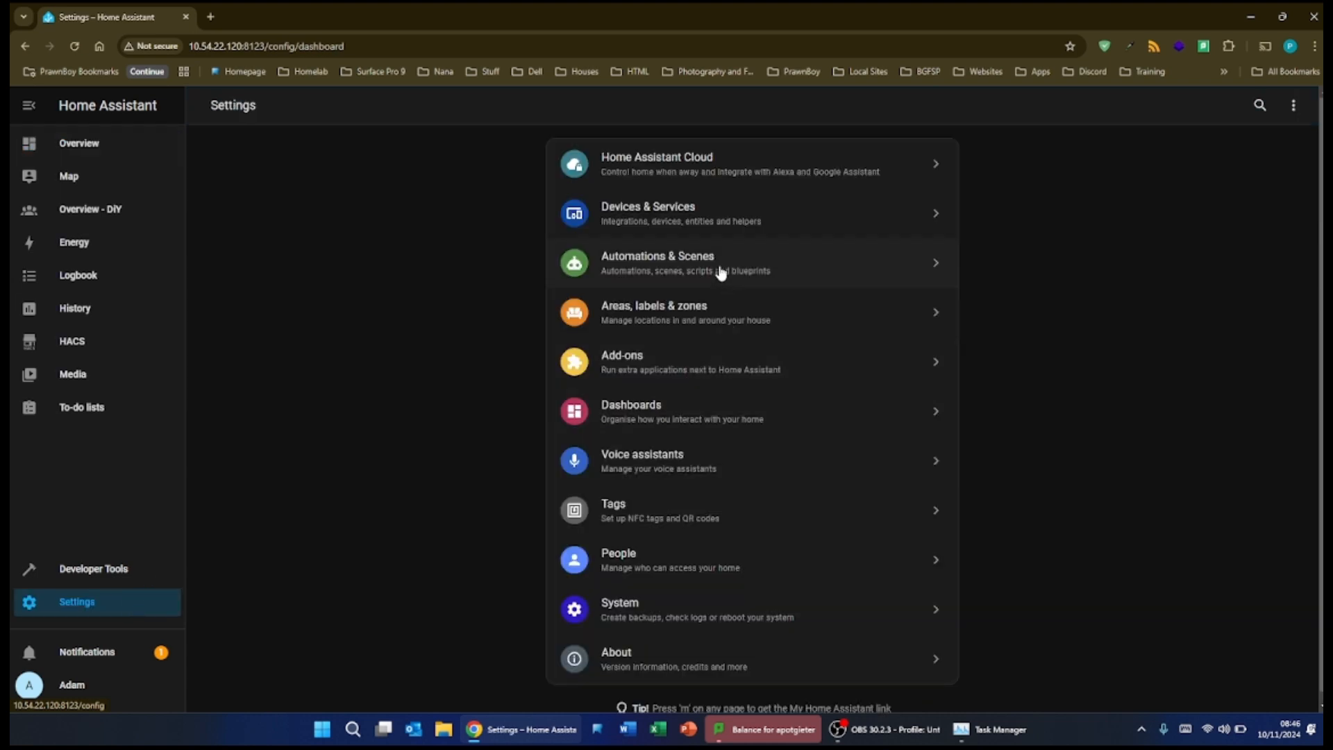
click(629, 264)
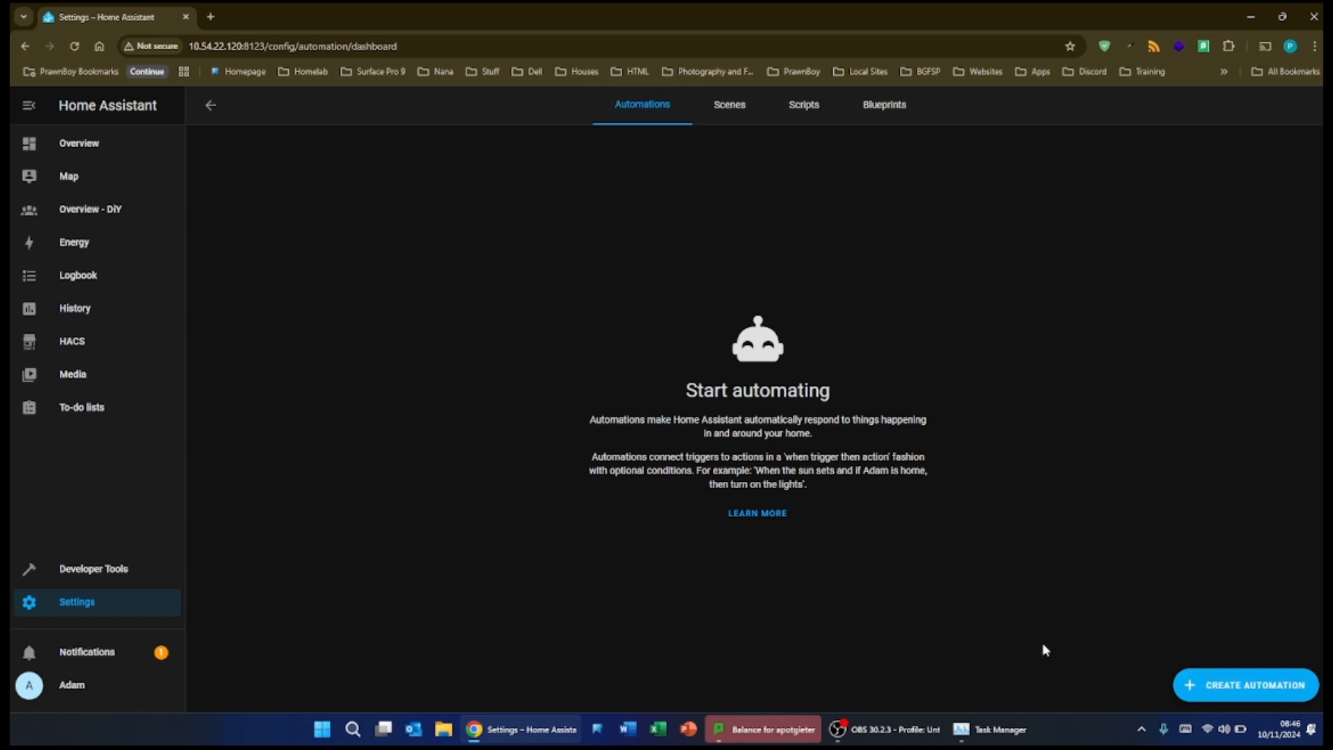
click(1248, 693)
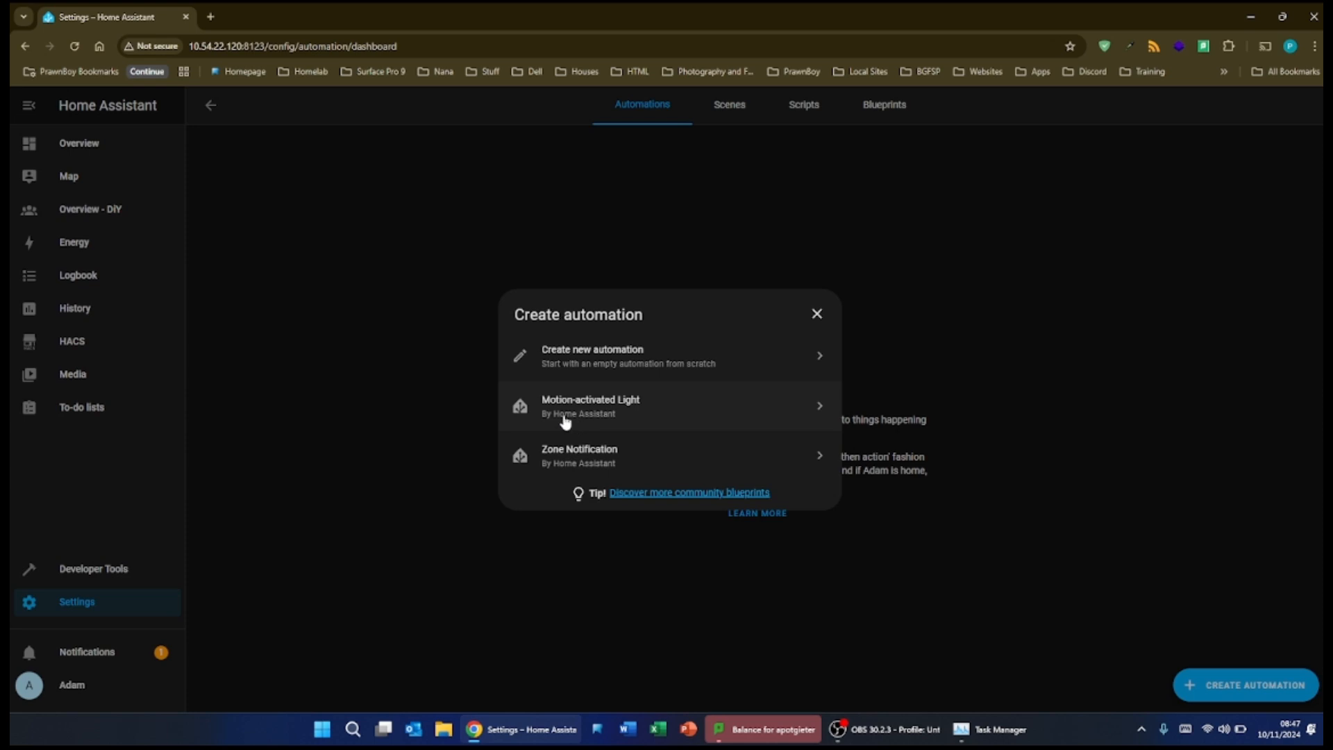
click(593, 352)
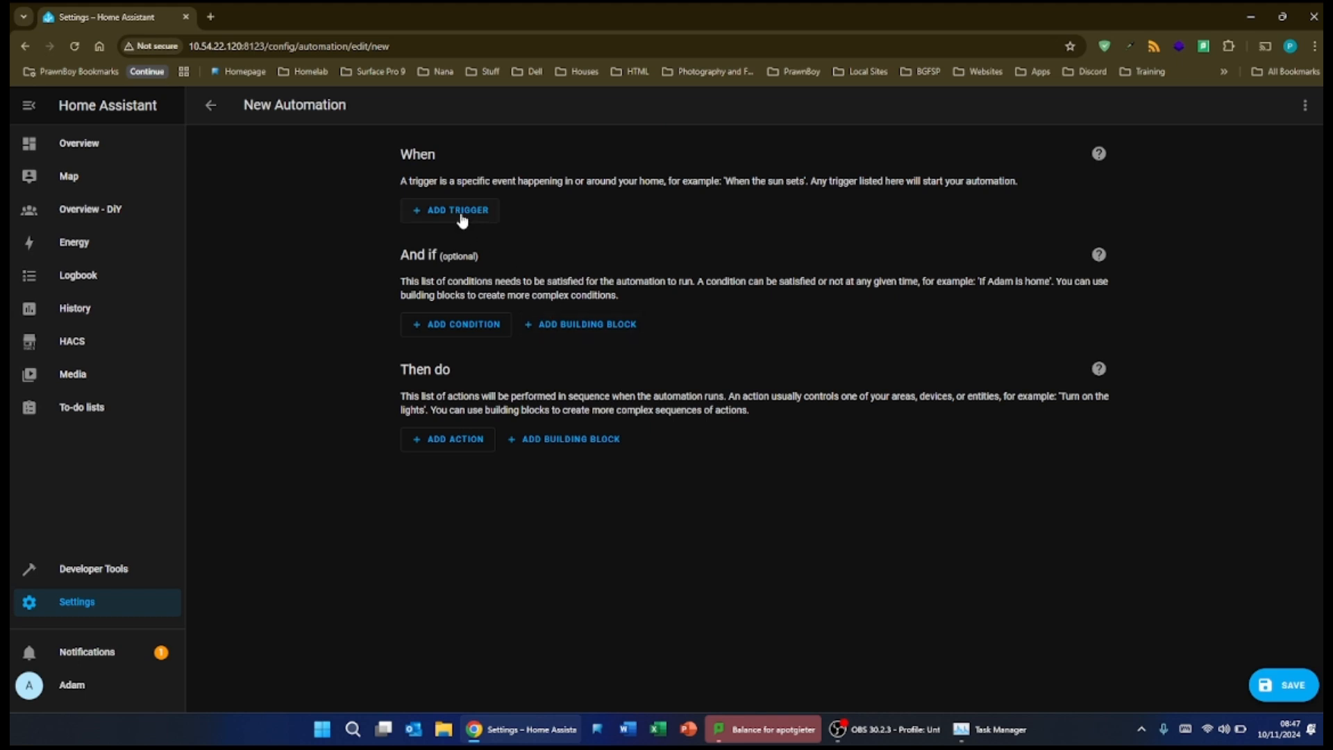
- Highlight the When, And if and Then do sections, then open the trigger picker
drag(405, 167, 455, 173)
drag(398, 258, 455, 257)
click(463, 254)
drag(391, 387, 488, 387)
click(491, 387)
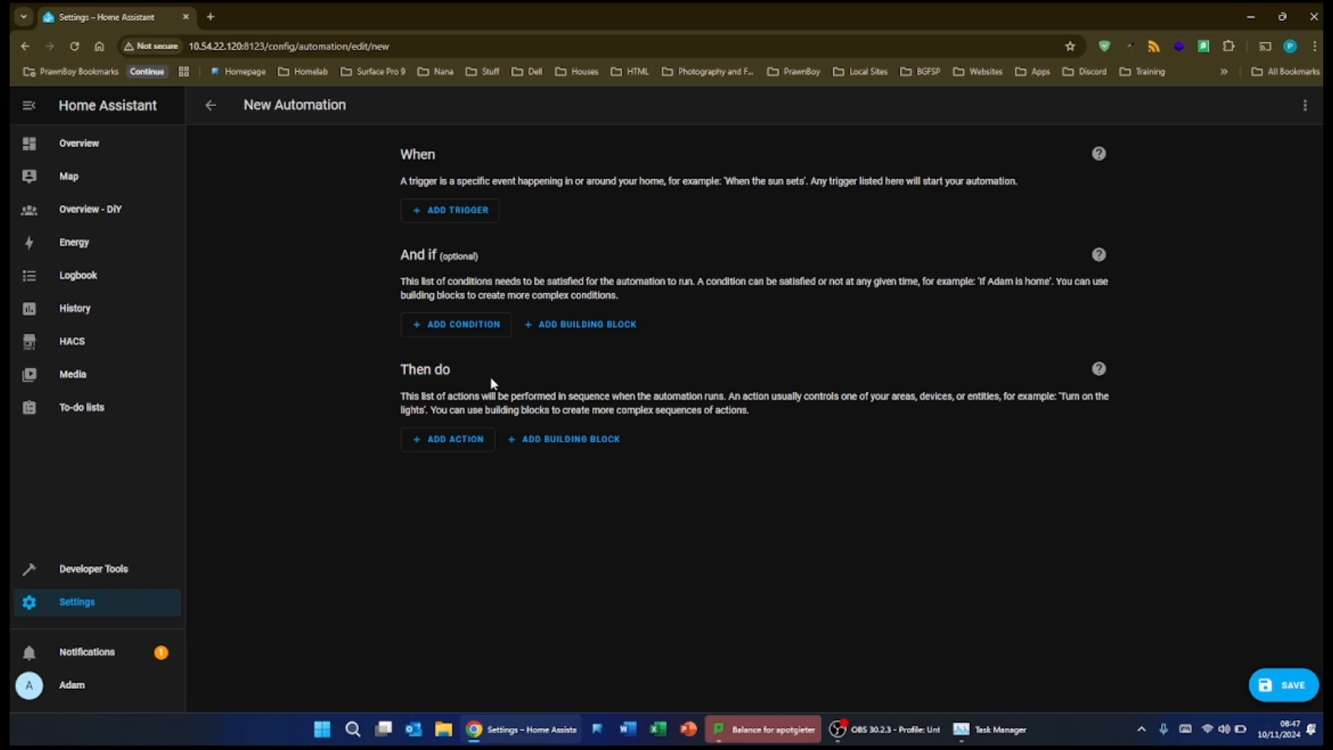
click(414, 221)
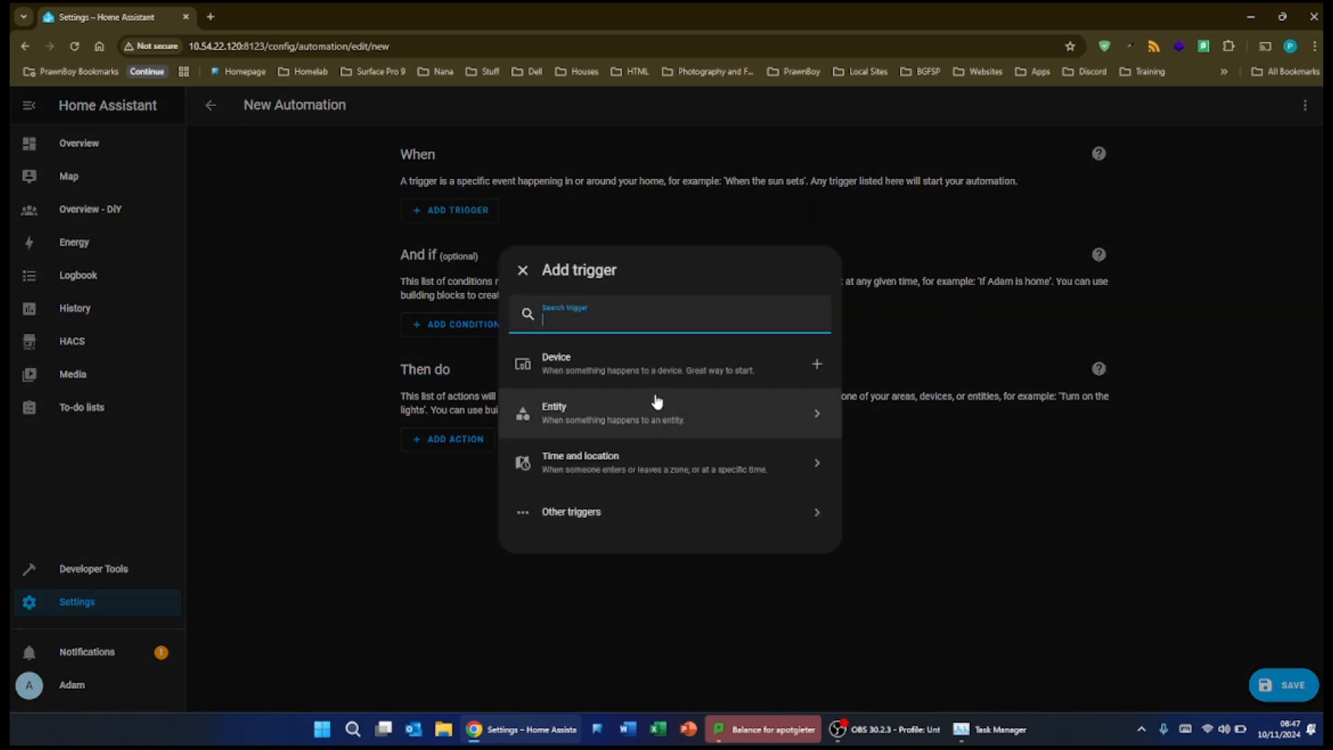
- Add a device trigger that fires when Bed Lamp turns off
click(668, 356)
click(499, 251)
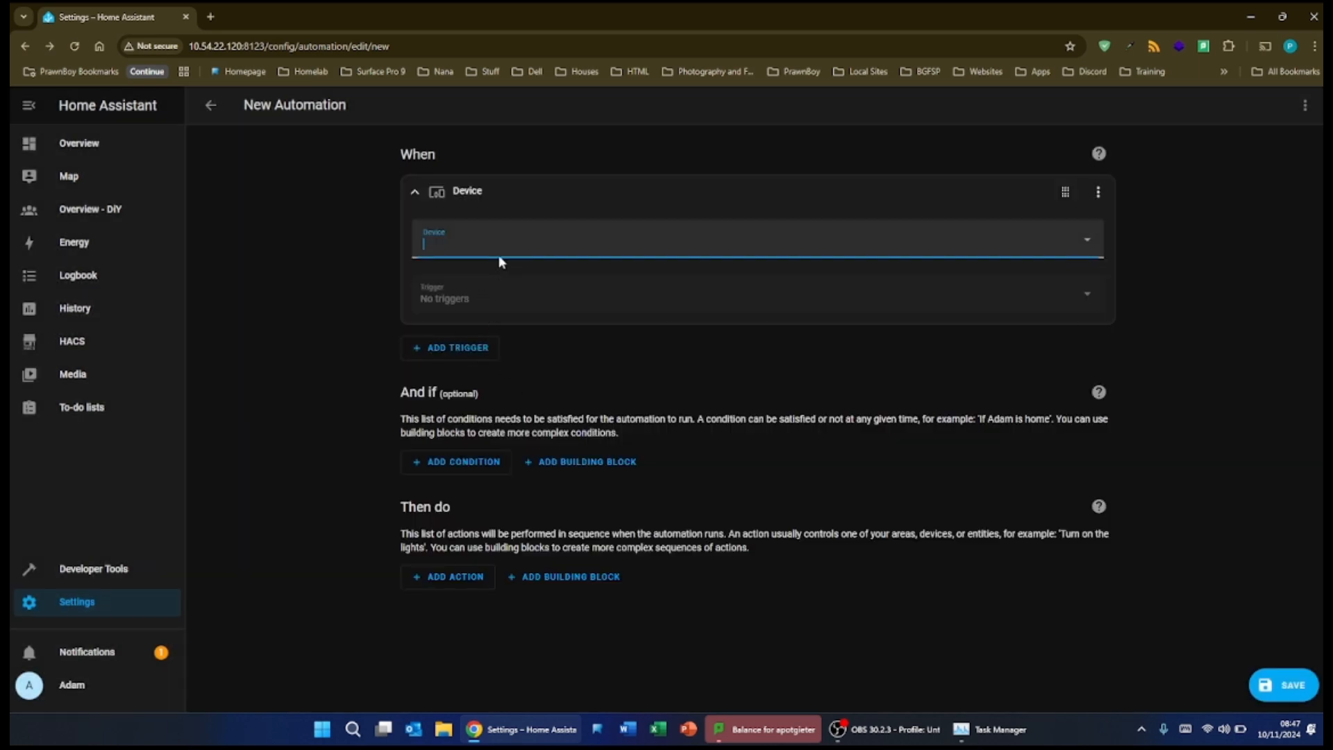
text(bed)
click(512, 286)
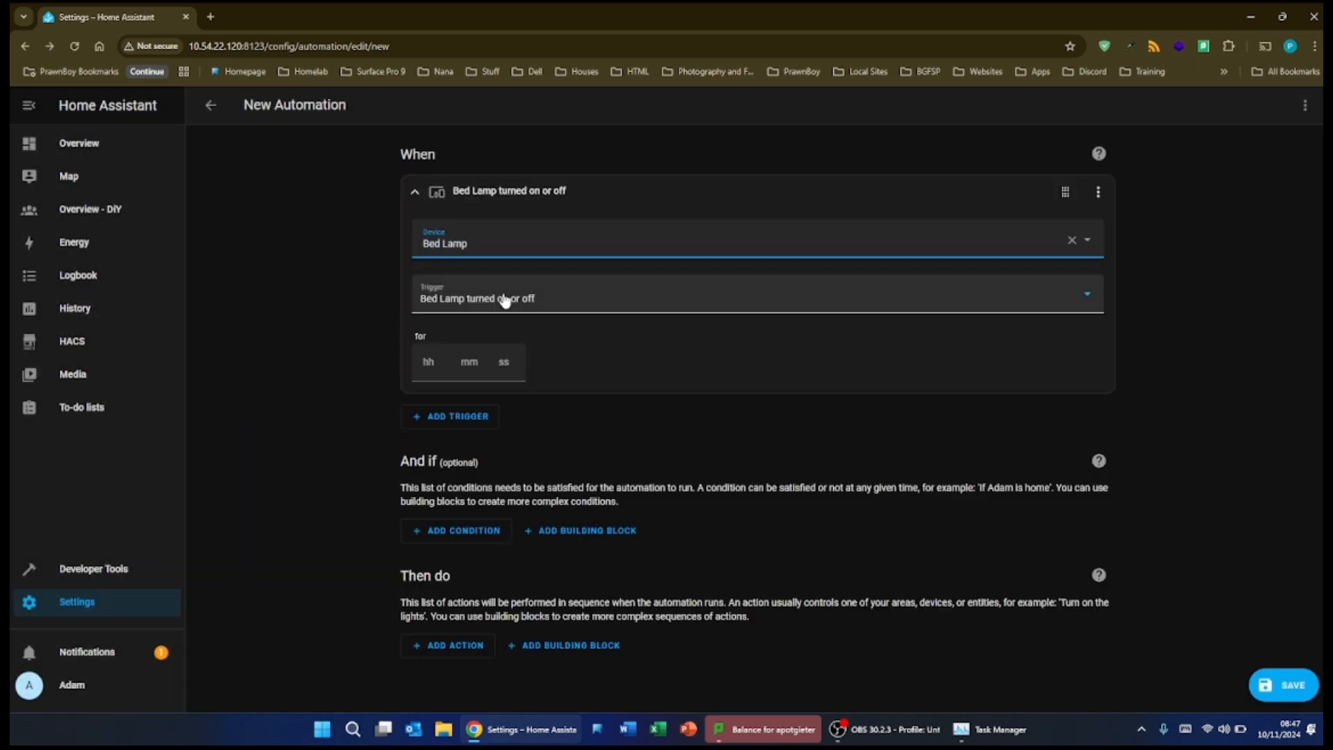
click(502, 299)
click(484, 395)
click(518, 294)
click(485, 369)
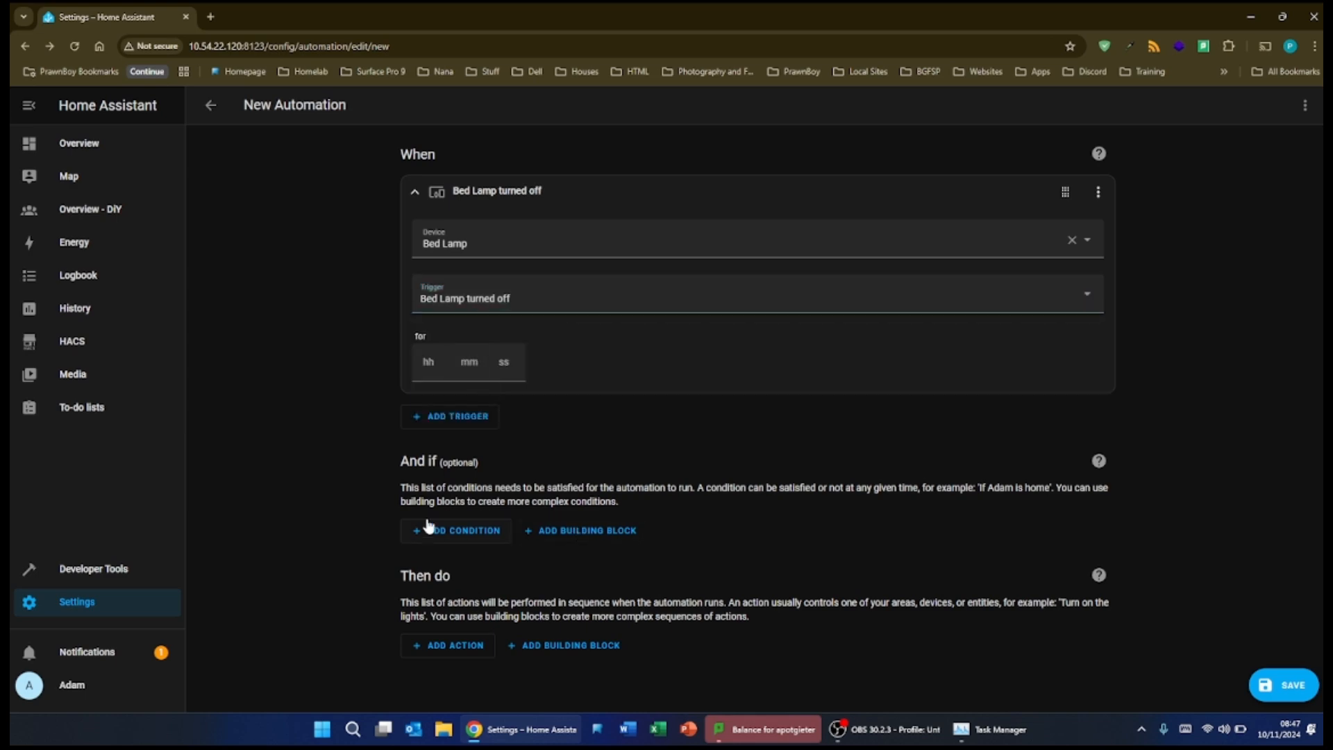
- Add a time condition running from 8:30 to 9:00
click(430, 527)
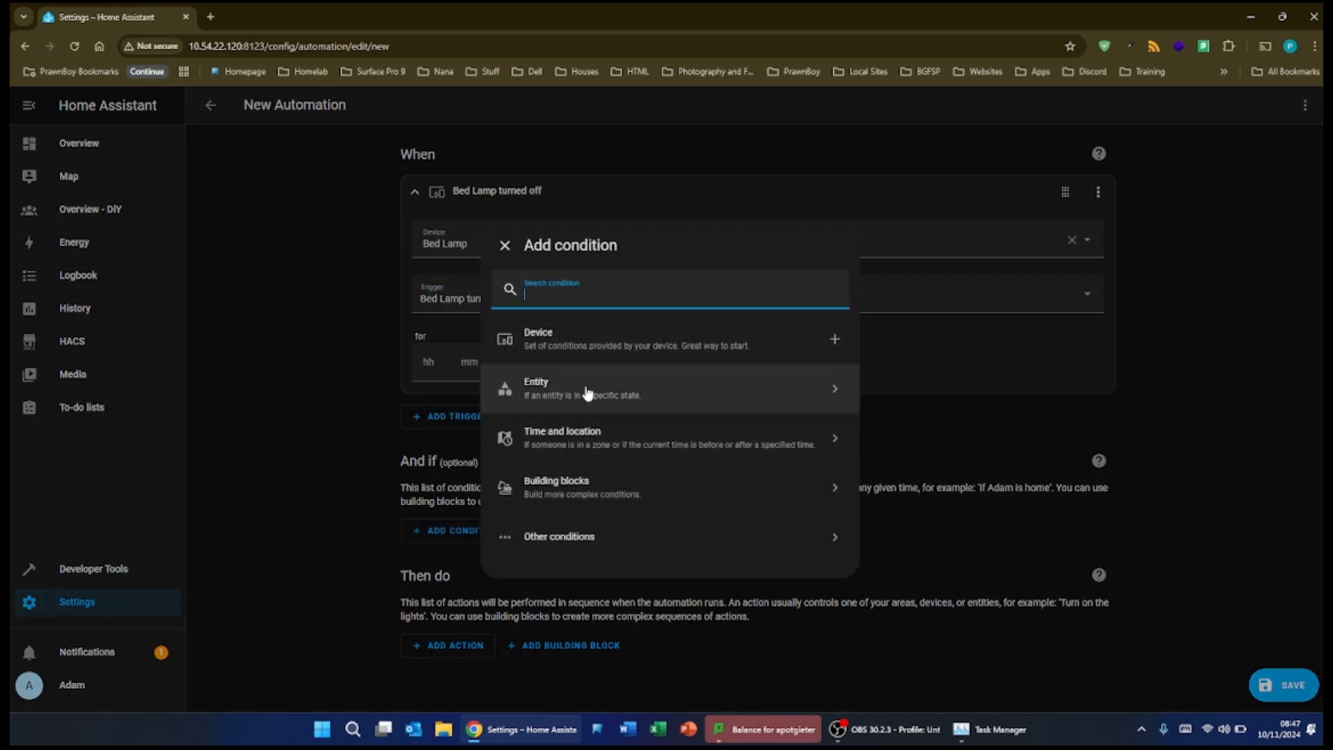
click(574, 444)
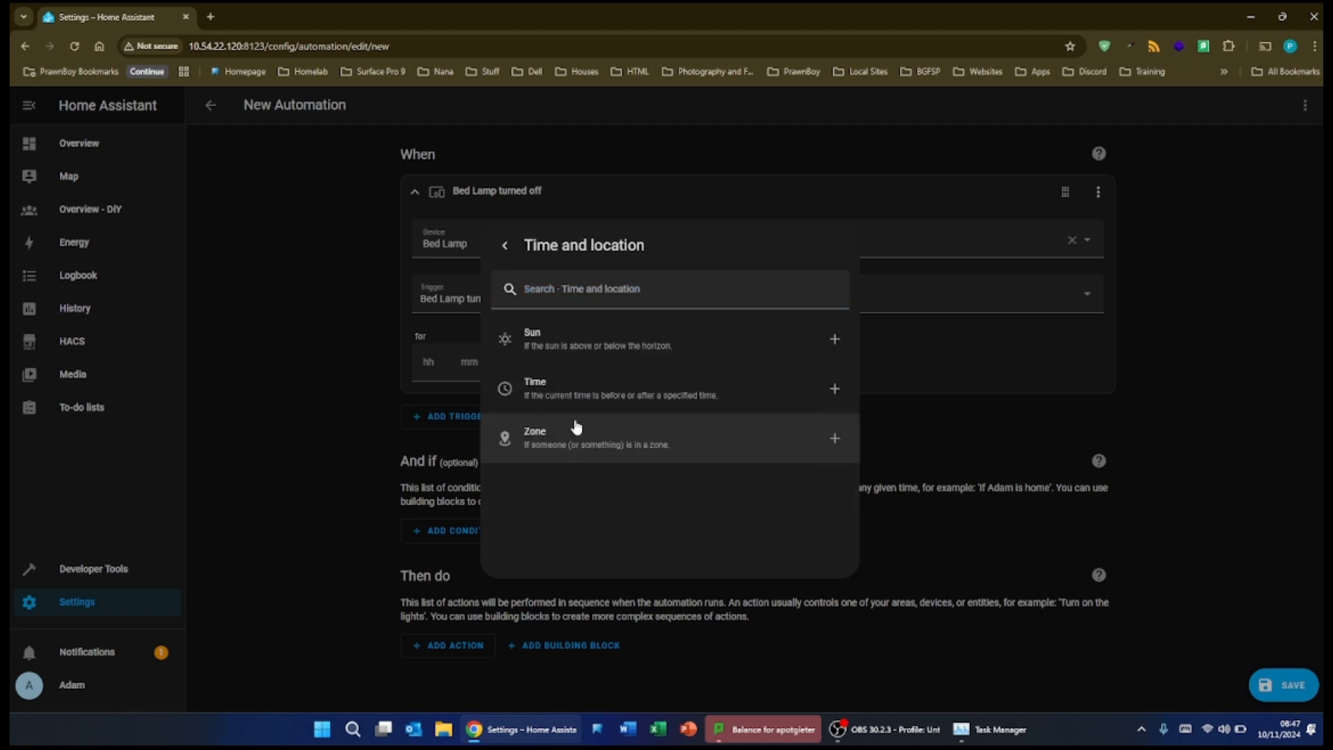
click(561, 385)
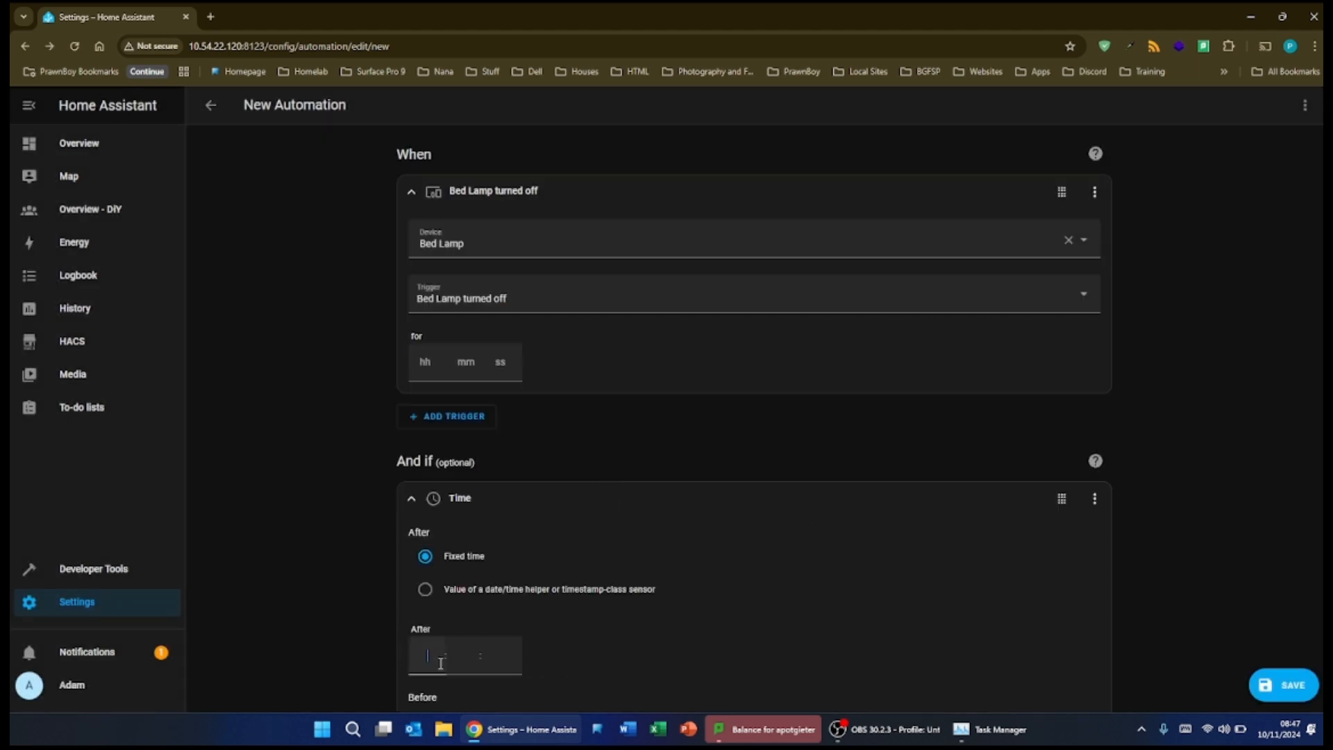
key(Tab)
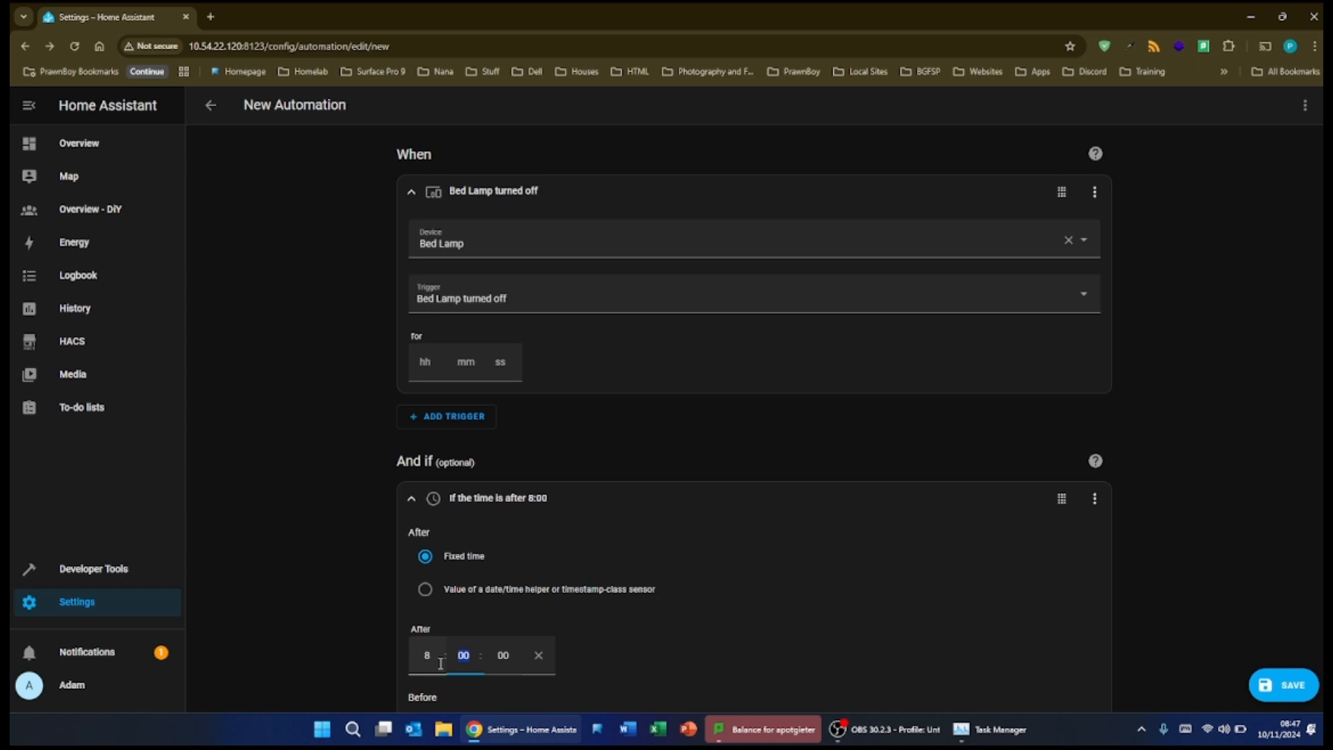
scroll(440, 664, down, 5)
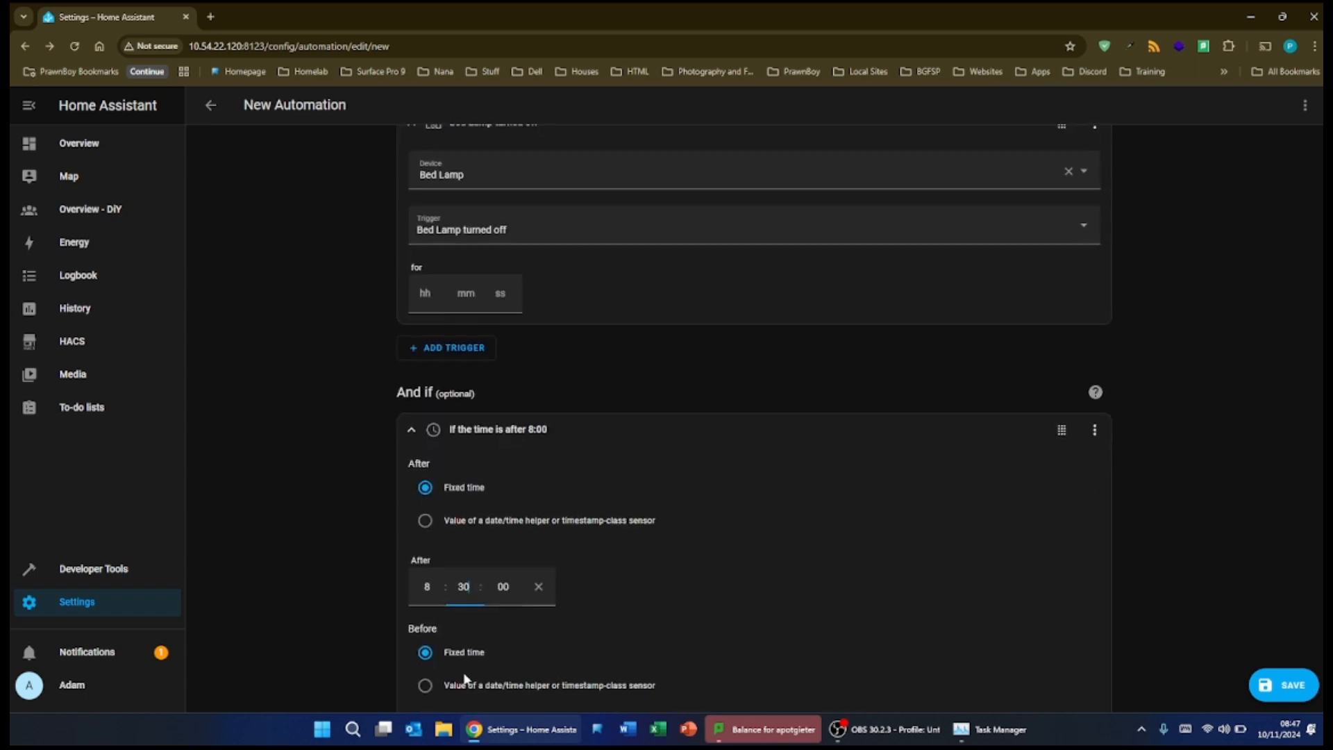
click(434, 481)
text(9)
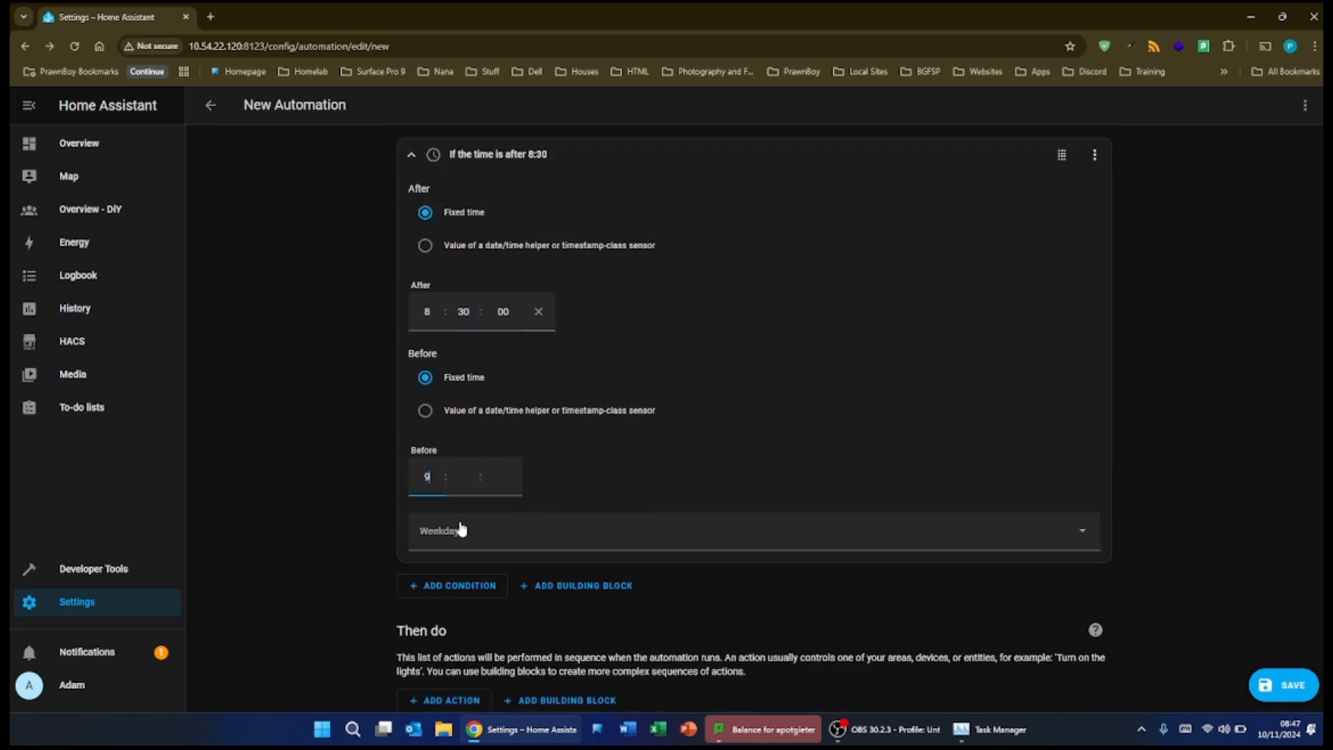
- Tick all seven weekdays, Monday through Sunday, in the time condition
click(470, 530)
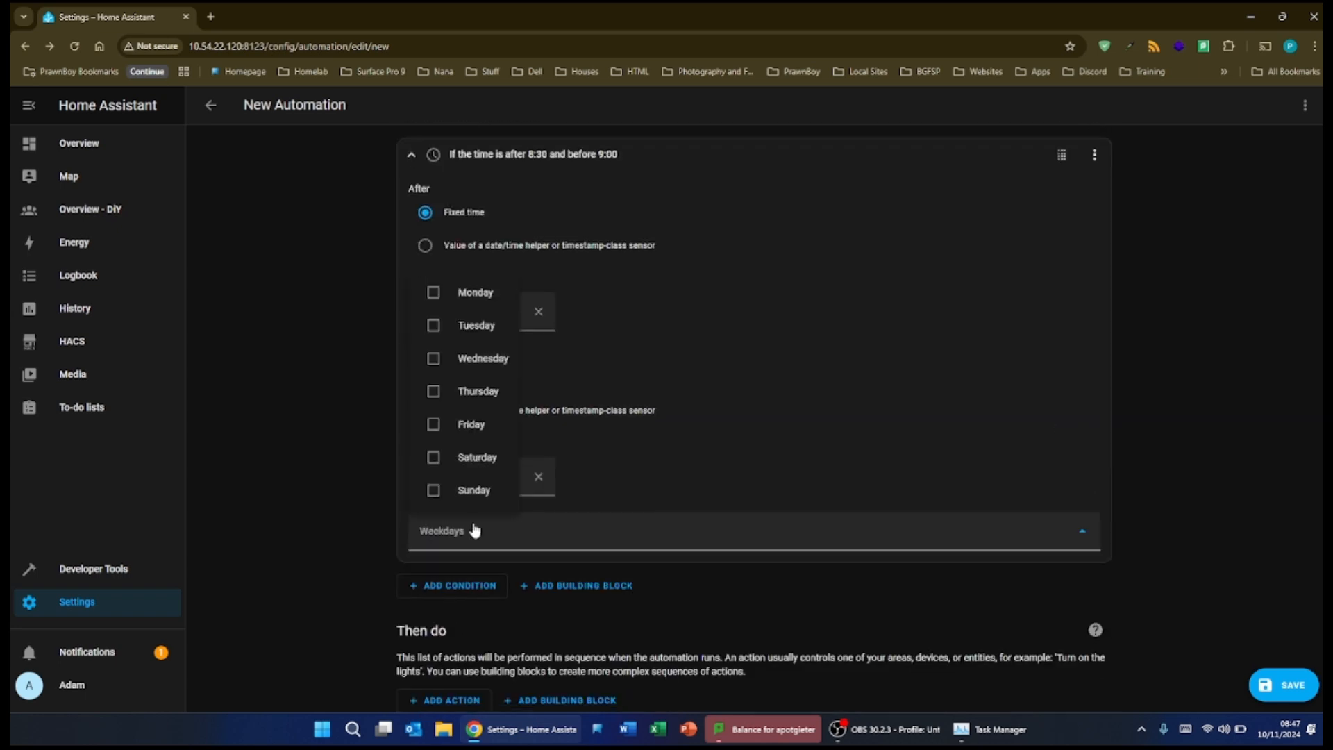
click(443, 486)
click(448, 456)
click(461, 424)
click(482, 393)
click(472, 358)
click(476, 325)
click(476, 292)
click(794, 351)
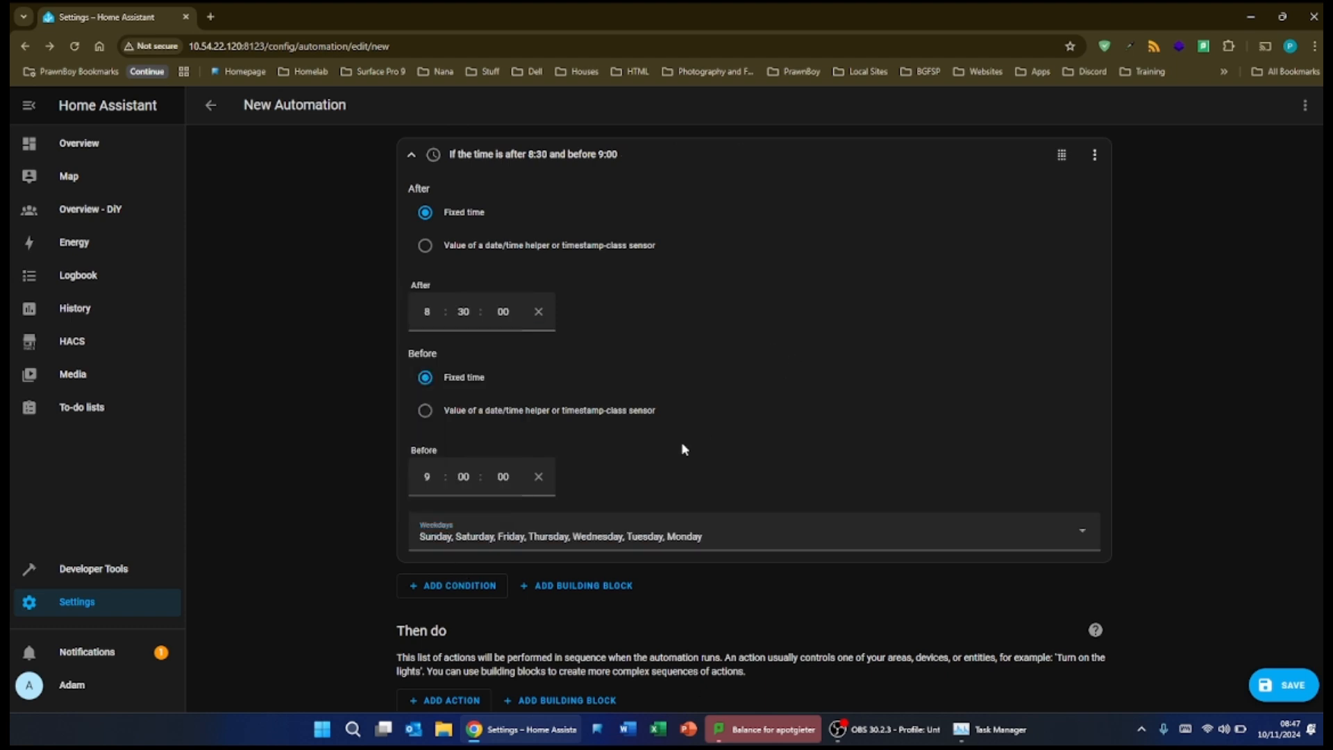
scroll(681, 449, down, 1)
- Add a device action that turns on the fan's Fan Socket 1
click(439, 685)
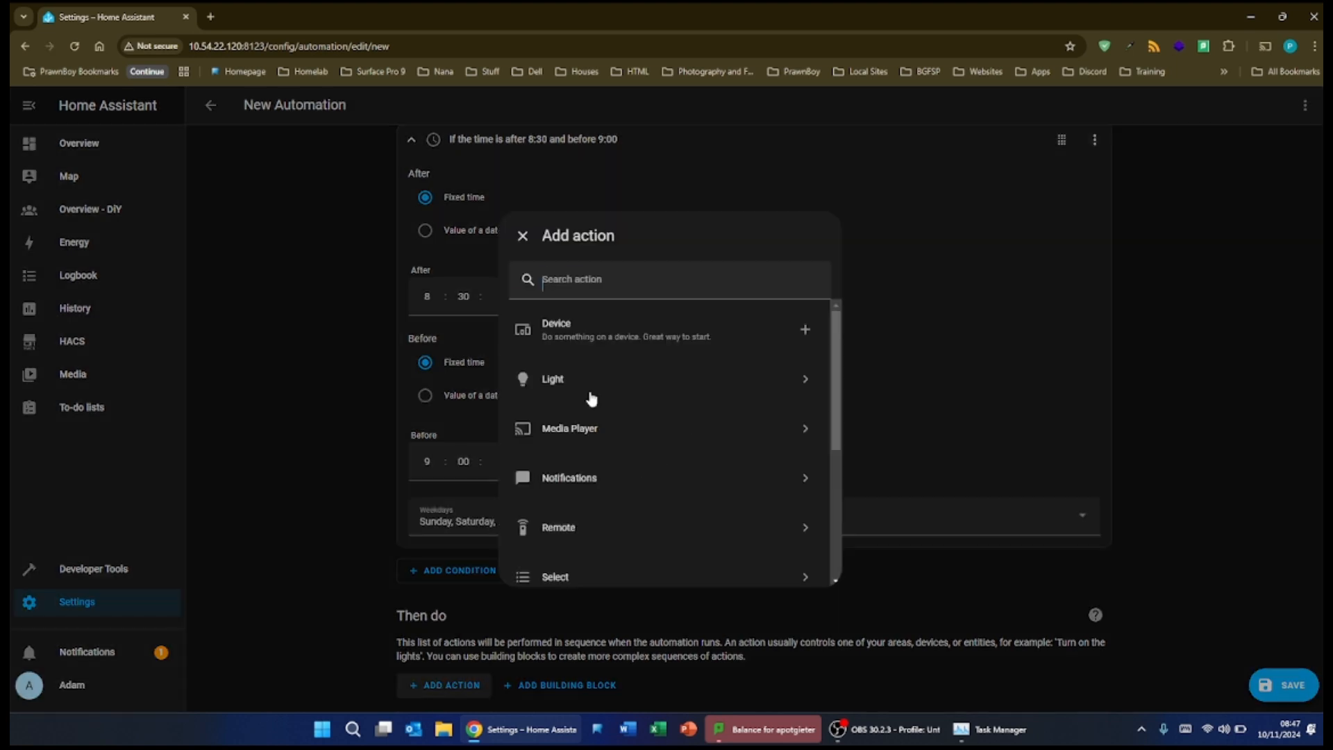
click(559, 328)
click(509, 565)
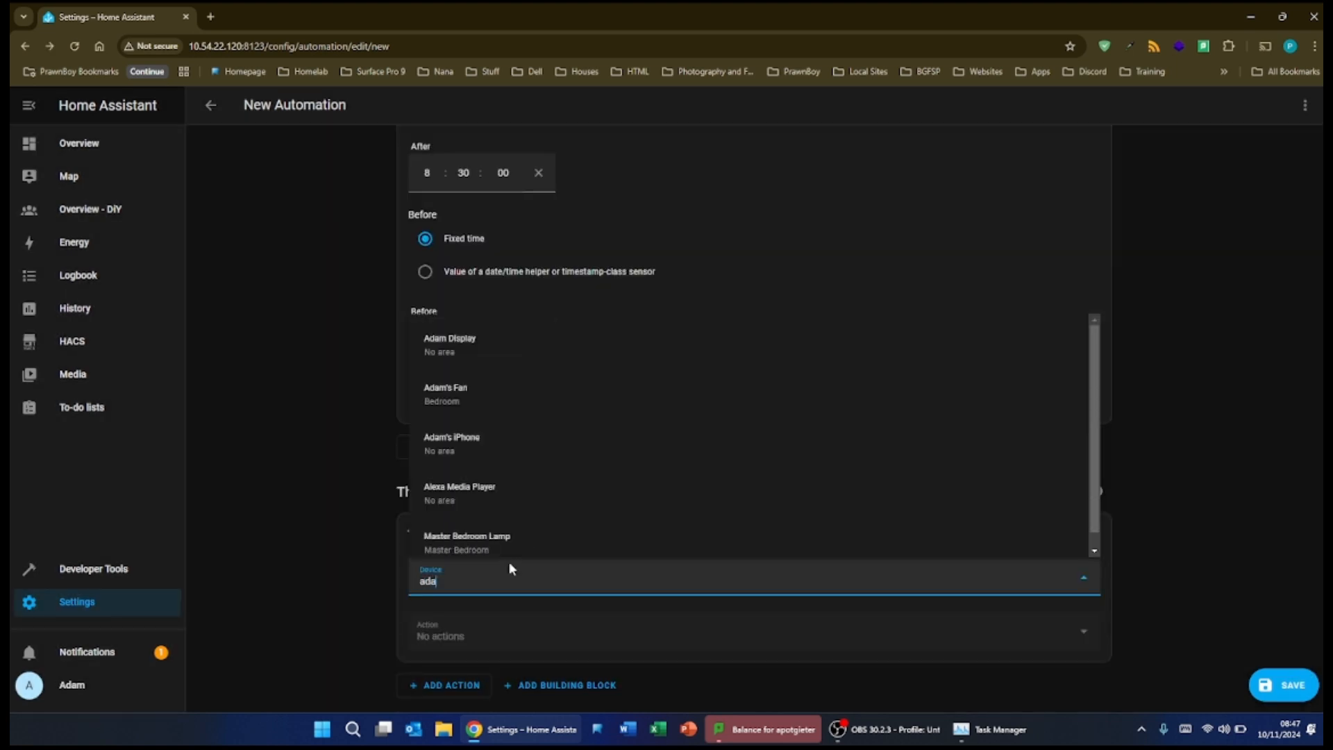
click(529, 405)
click(511, 632)
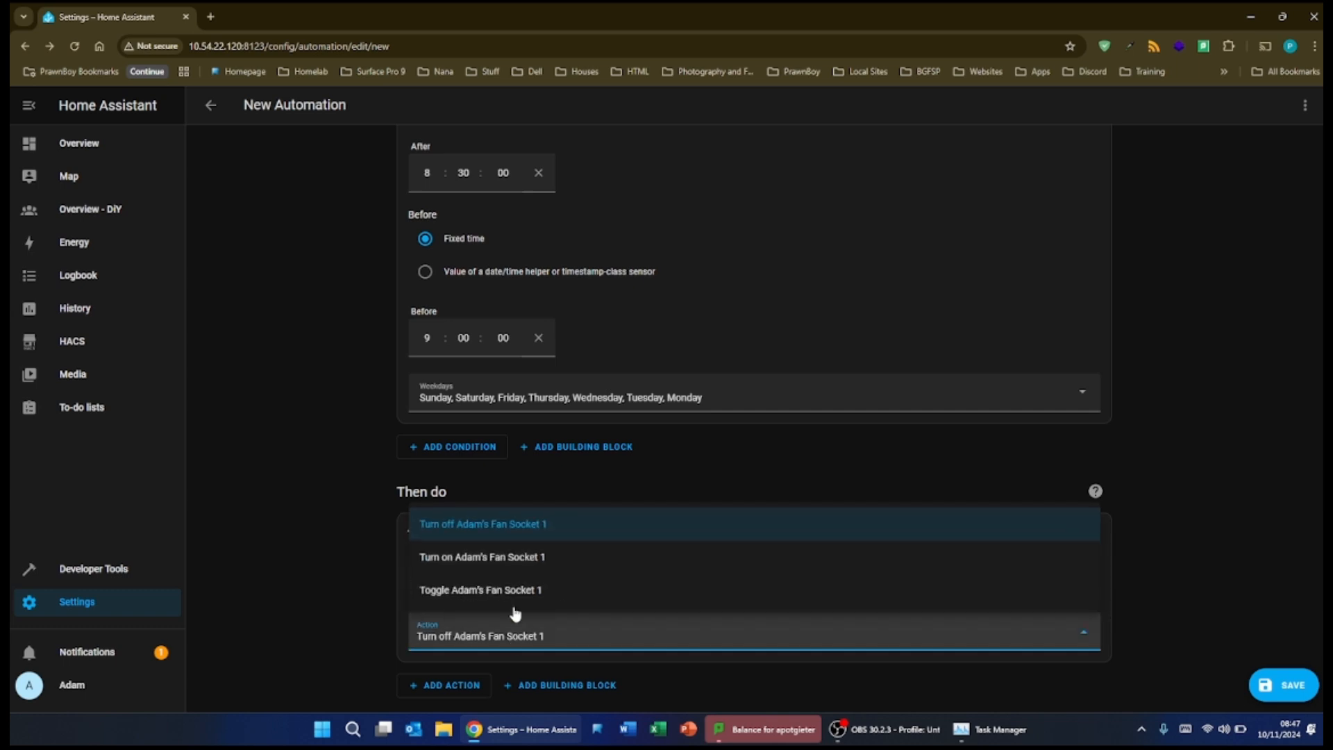
click(541, 553)
- Save the automation as 'bed lamp off - fan on' and return to Overview
click(1272, 679)
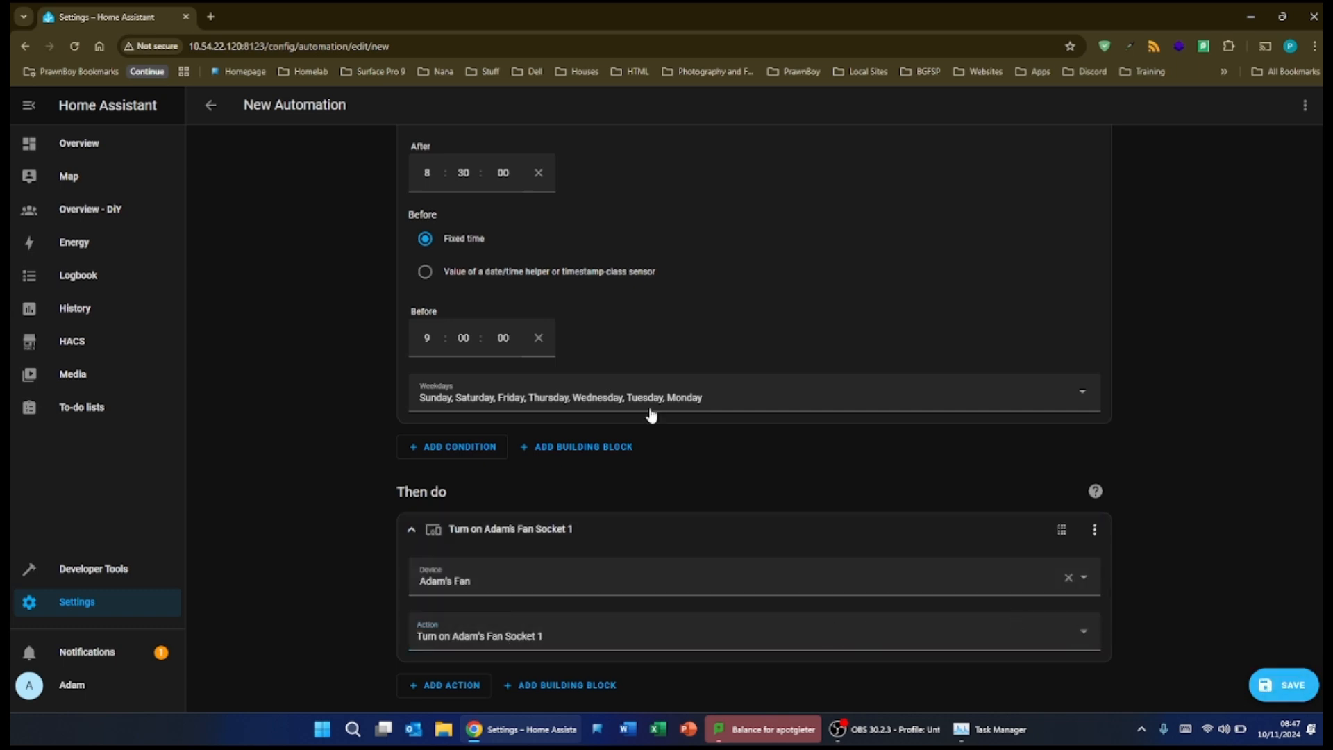
text(bed lamp off)
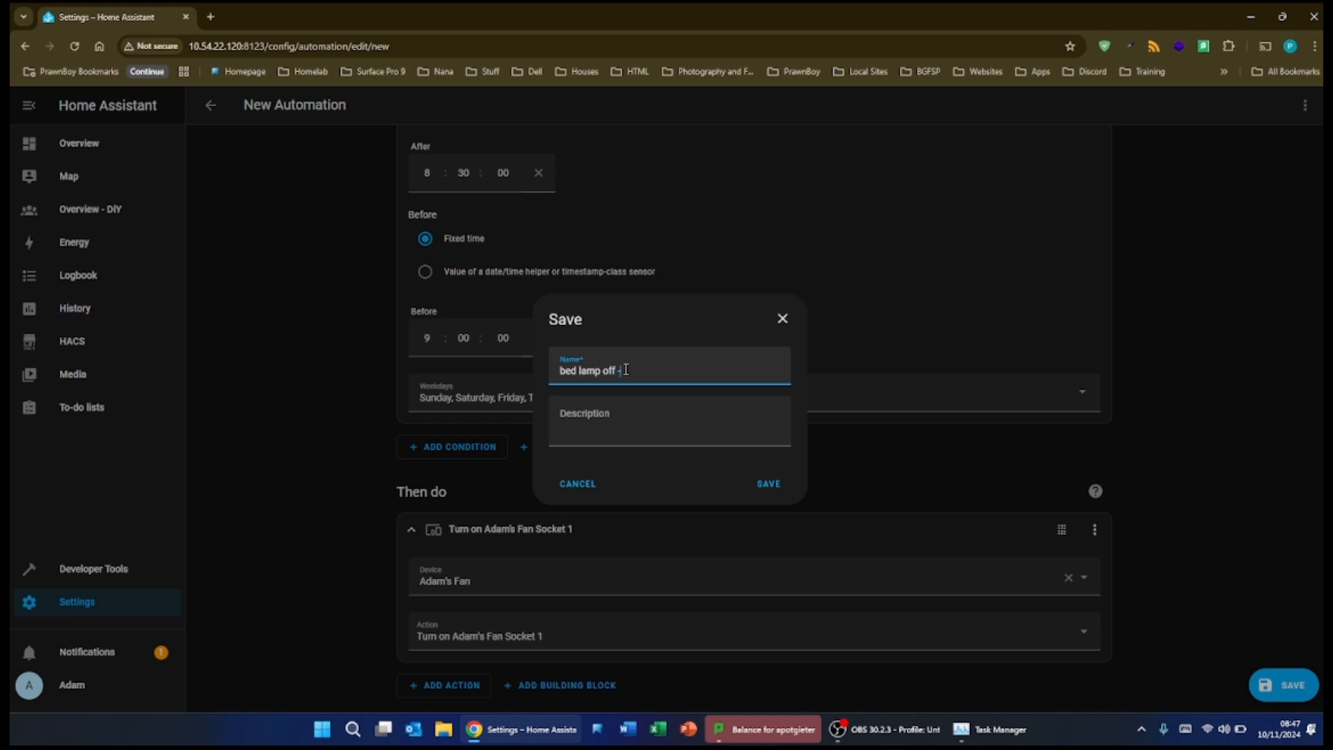
text( - fan on)
key(Return)
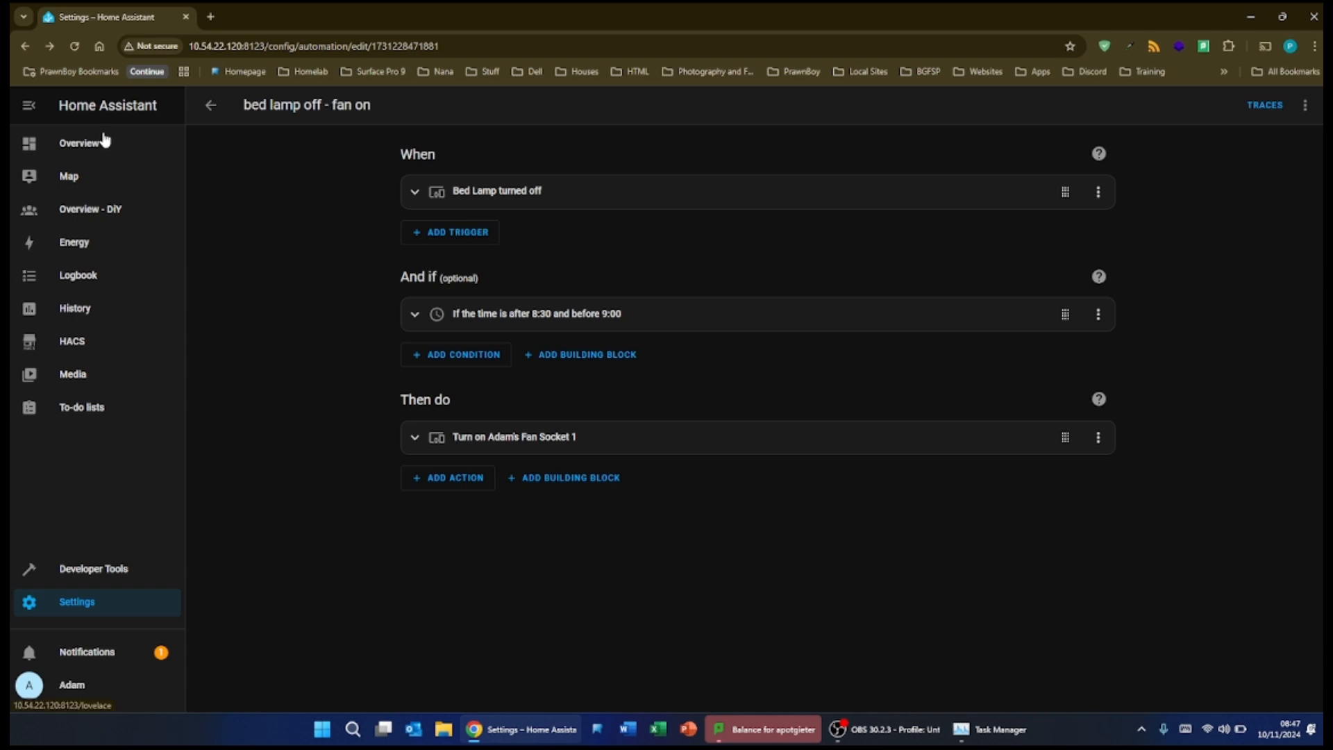
click(104, 141)
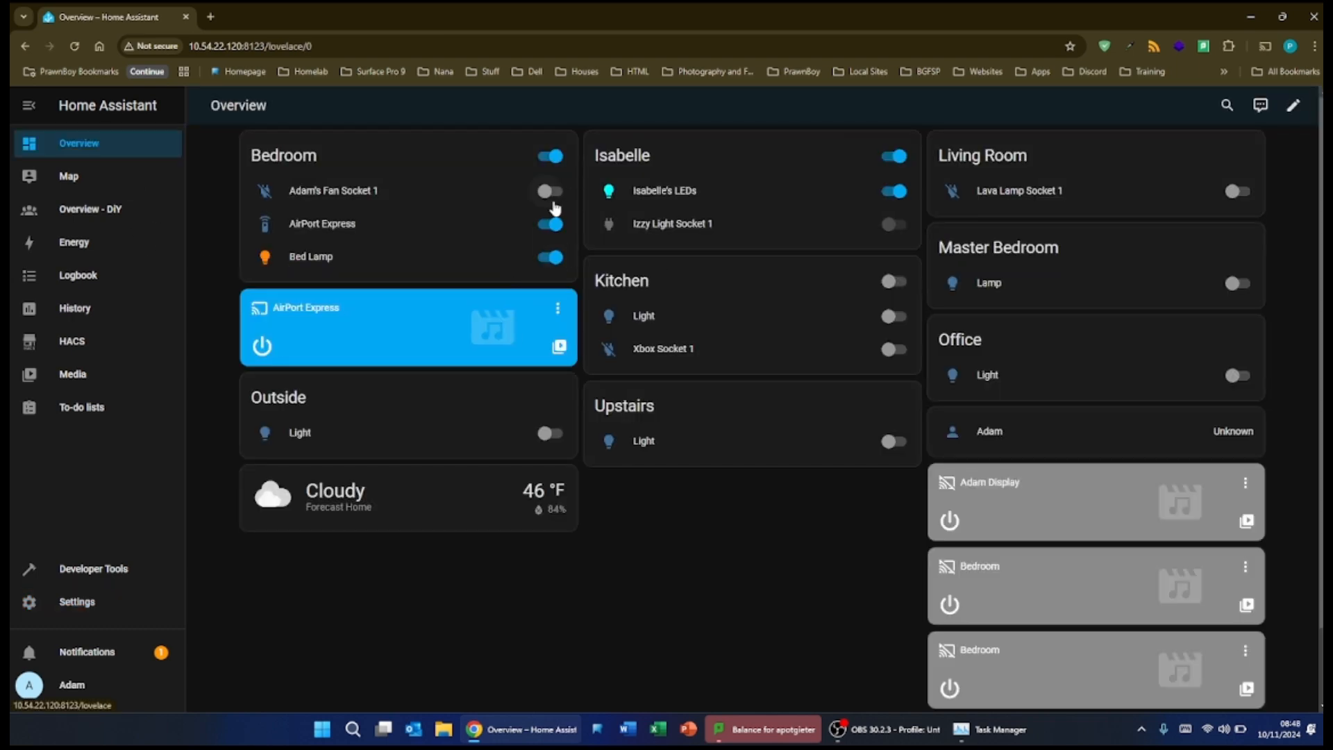
- Switch Bed Lamp off to test, turn the fan socket back off, then open the automations list
click(544, 261)
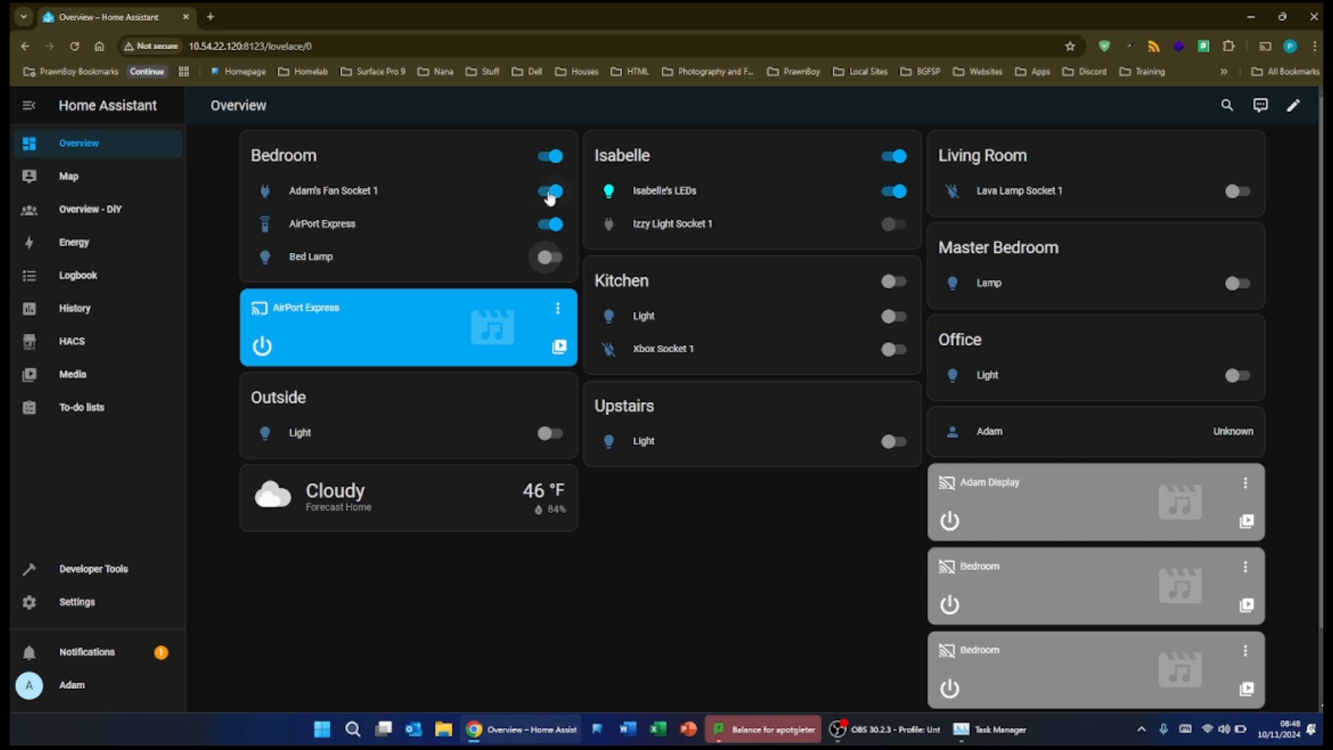
click(550, 194)
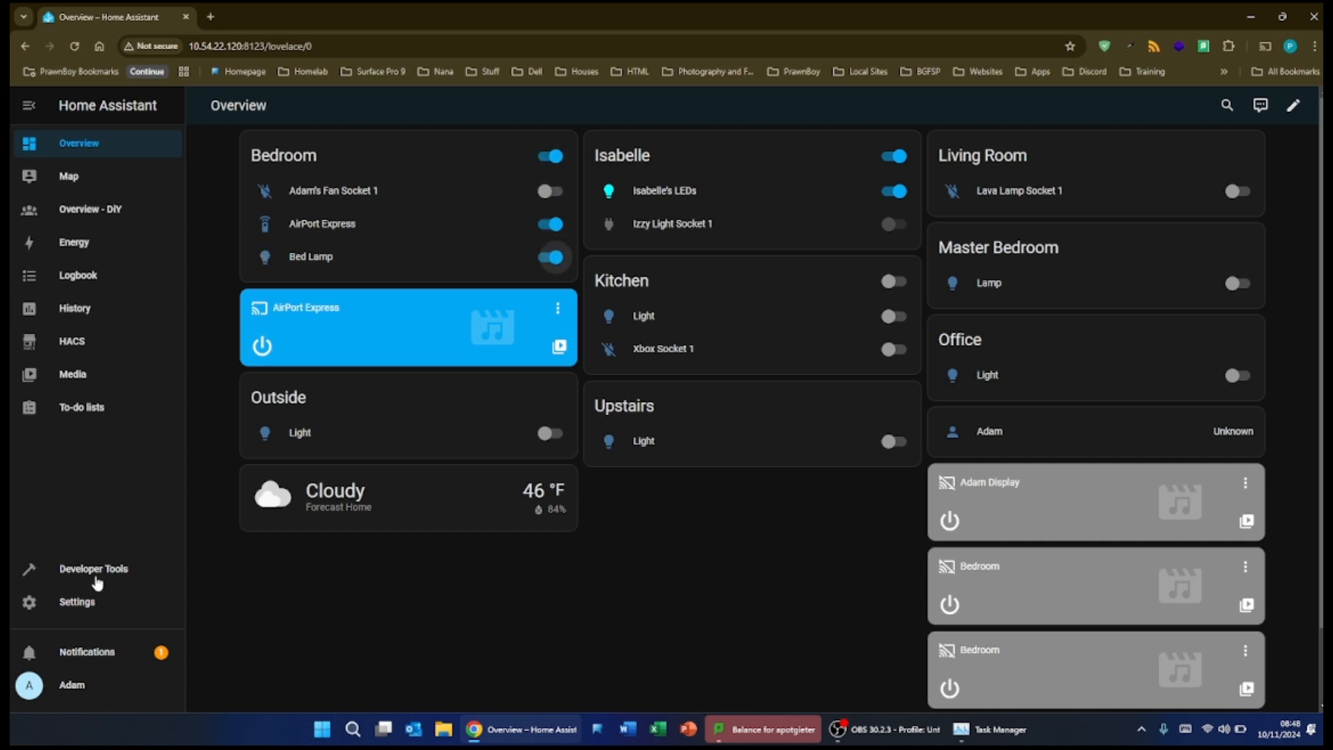
click(98, 612)
click(796, 282)
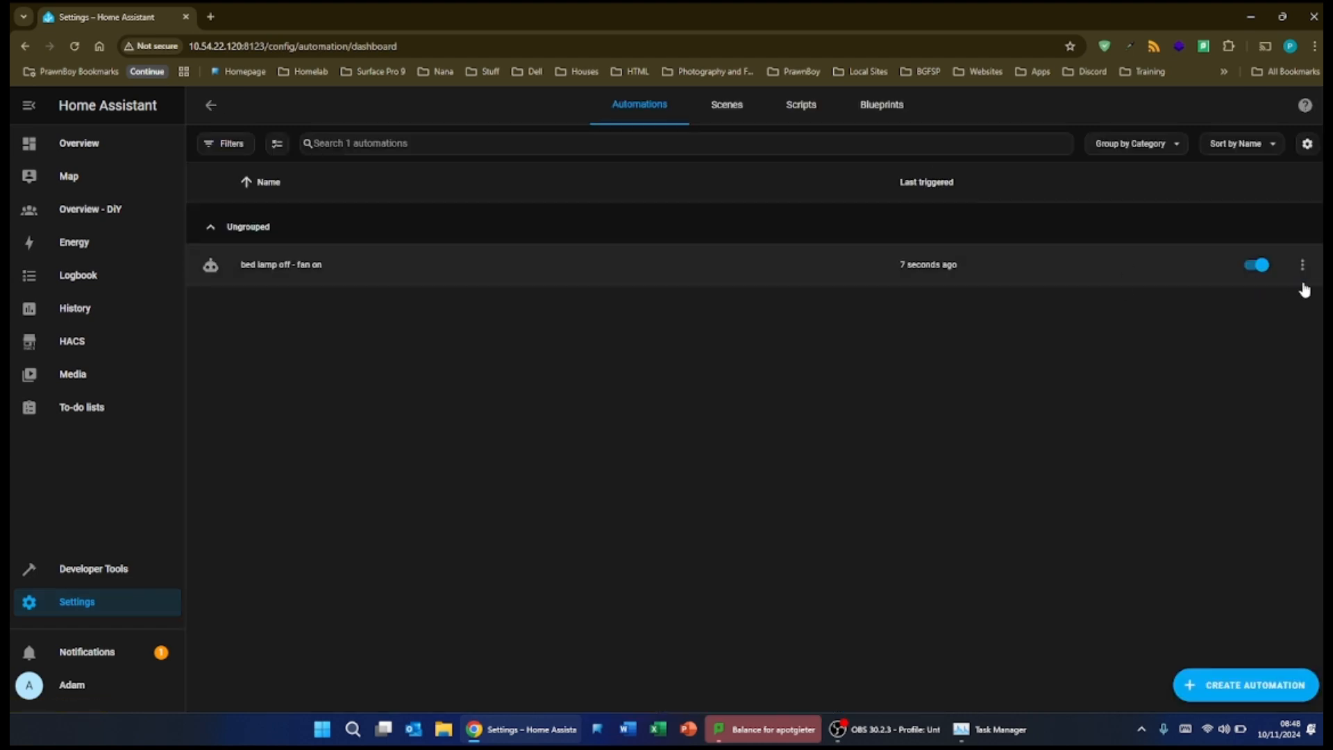
- Duplicate the automation, triggering on Bed Lamp turned on and turning Fan Socket 1 off
click(1302, 266)
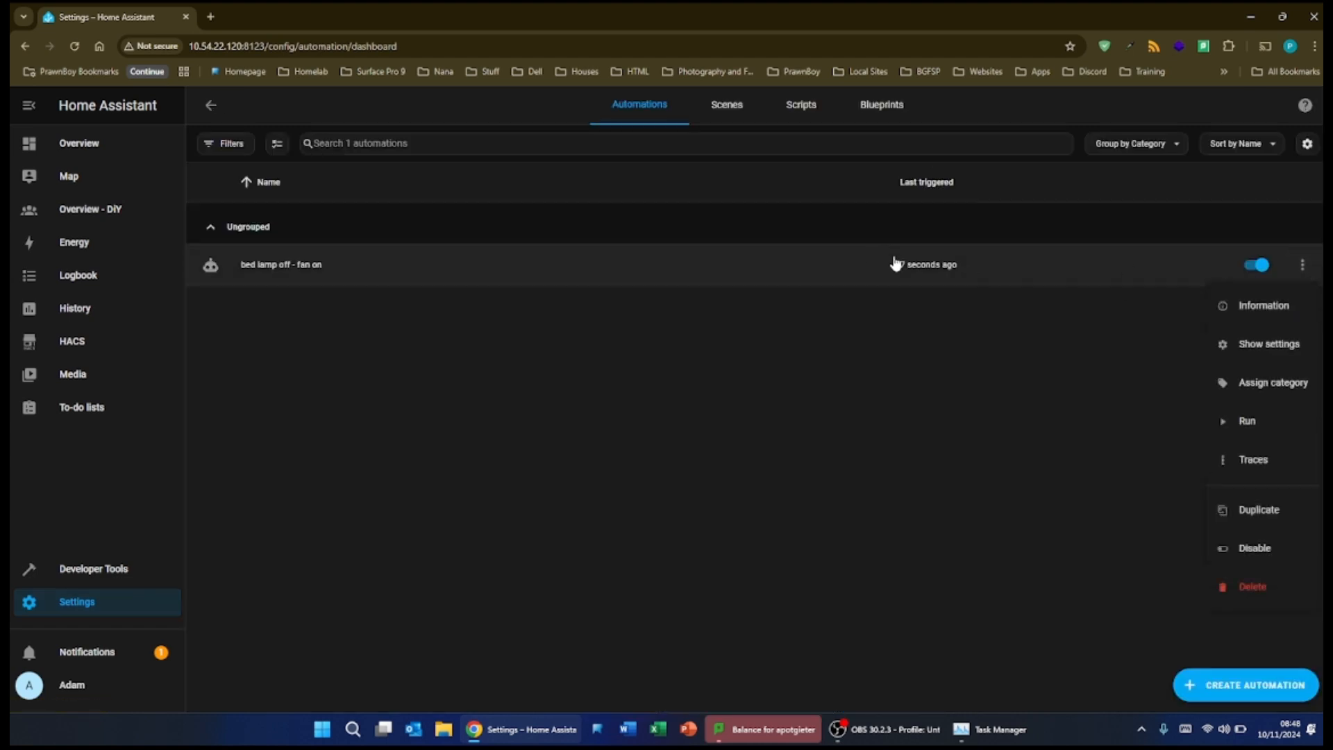
click(1249, 526)
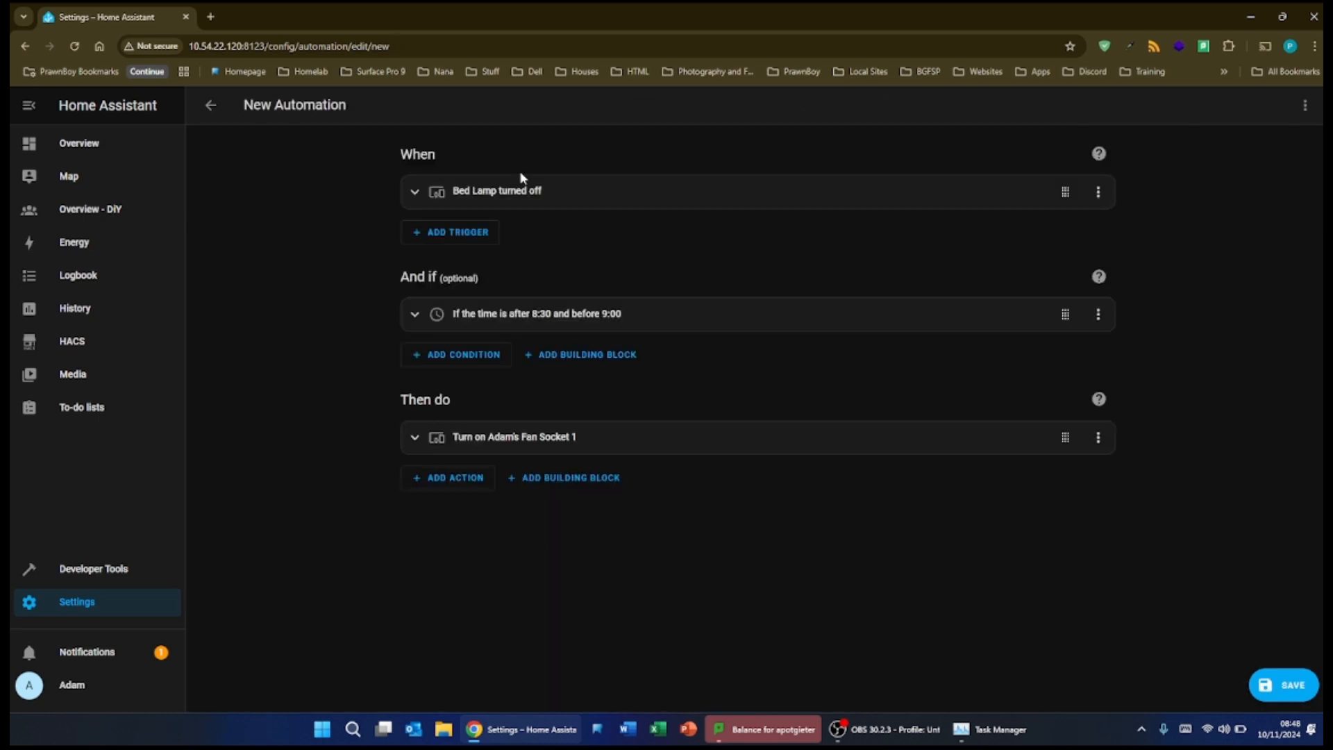
click(542, 191)
click(587, 290)
click(494, 393)
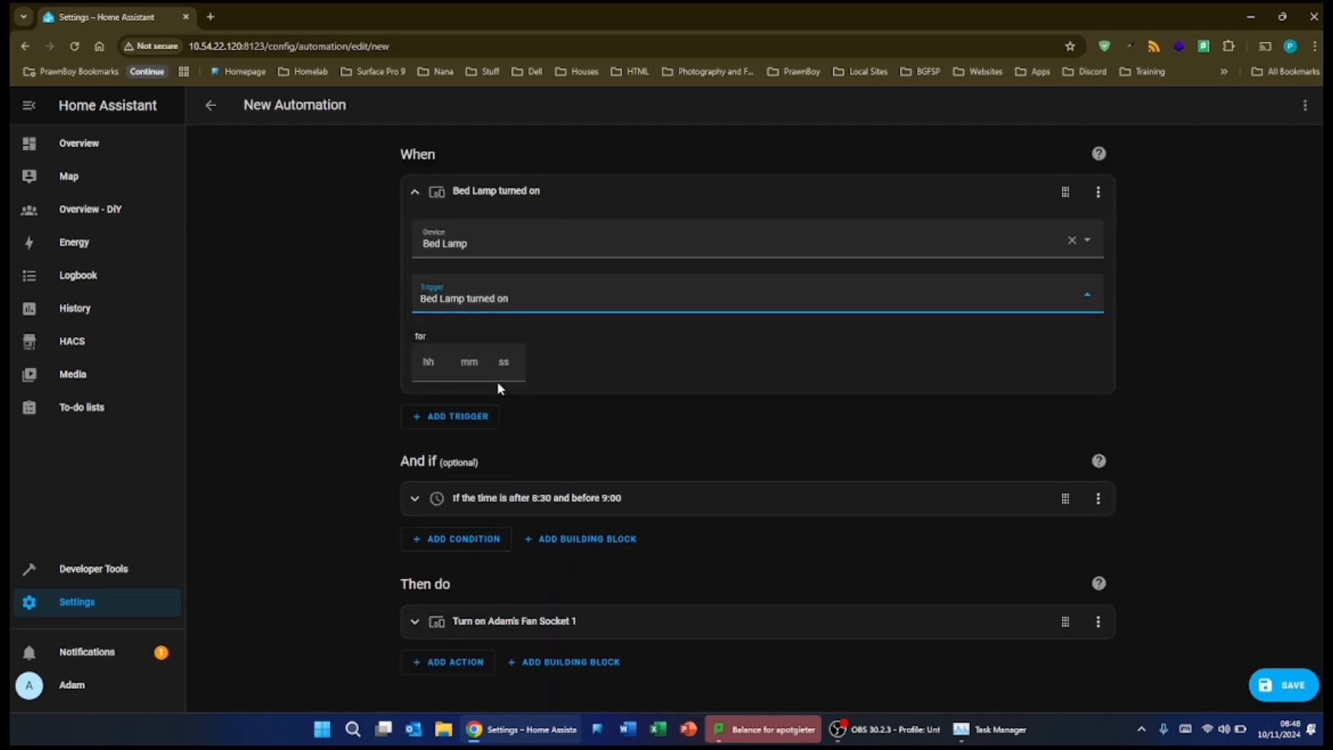
click(549, 620)
scroll(548, 618, down, 1)
click(528, 633)
click(497, 531)
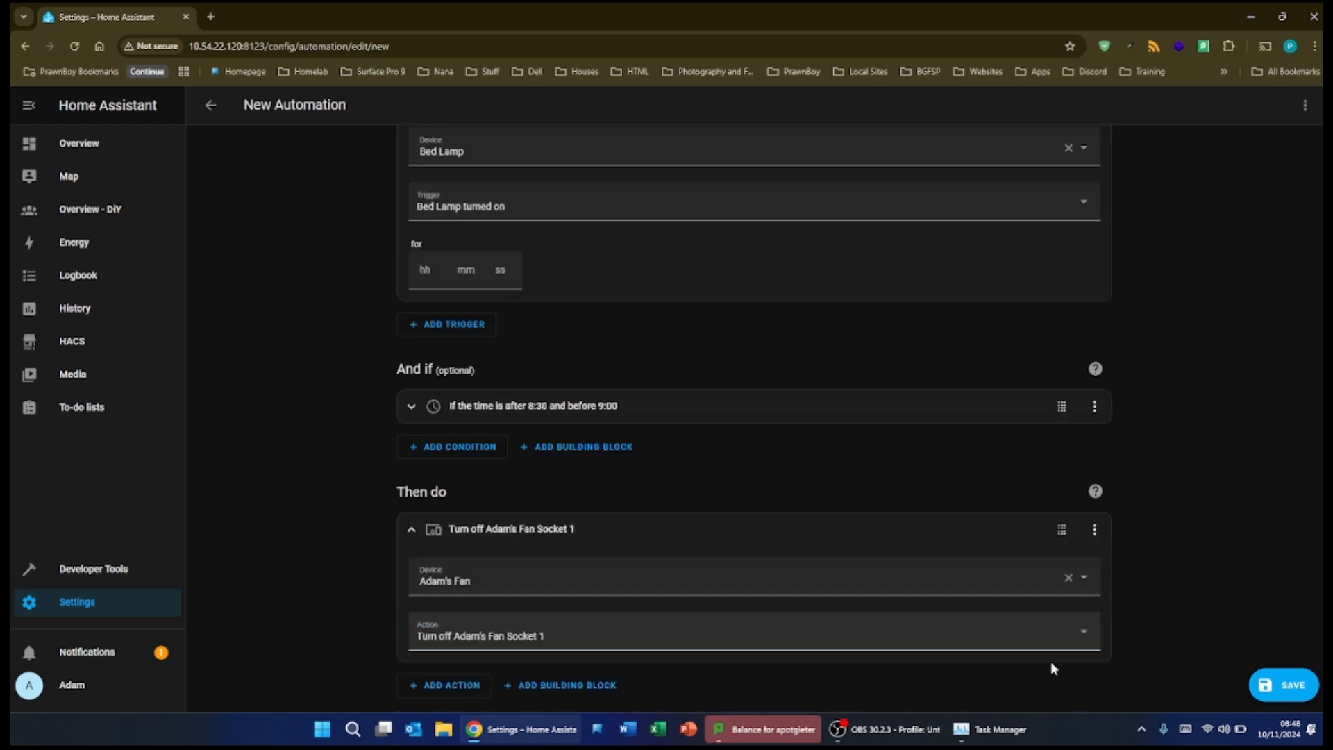
- Save the copy as 'bed lamp on - fan off' and return to the automations list
click(1284, 684)
click(565, 370)
key(ctrl+a)
text(be)
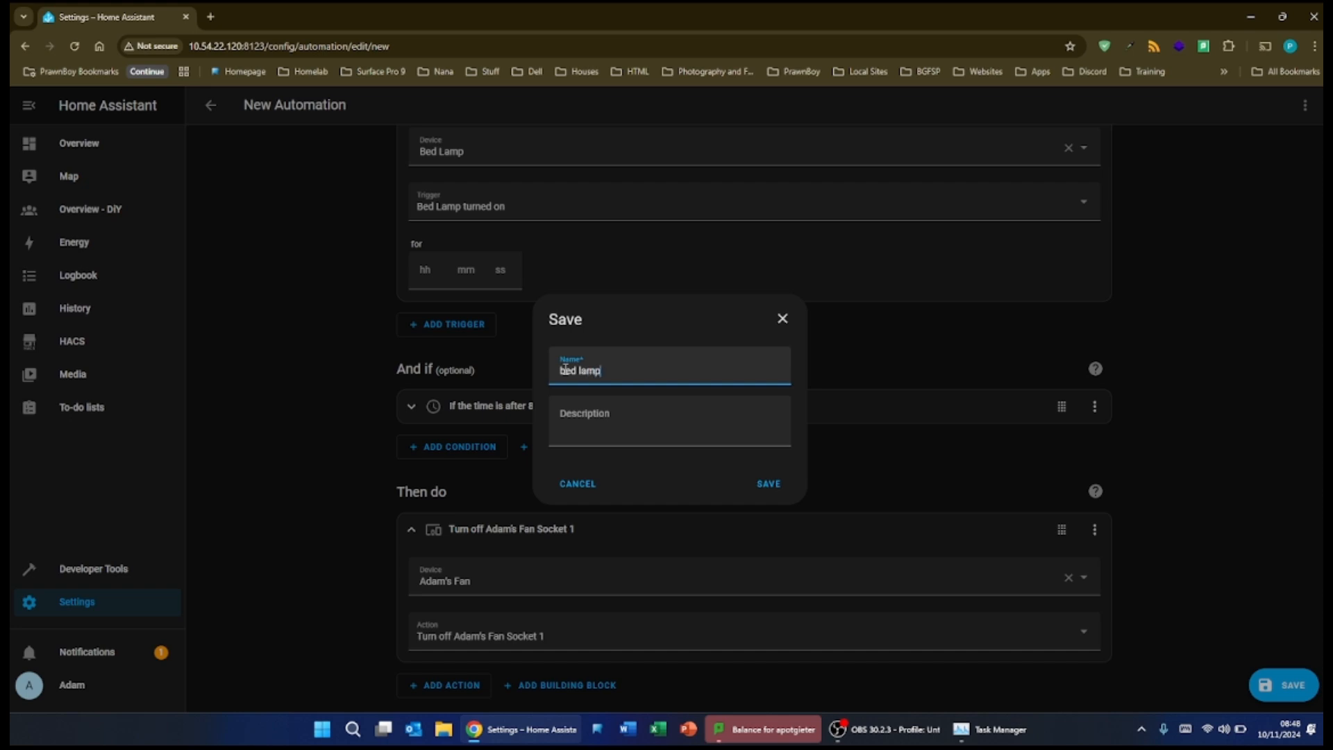
text(d lamp on - fan off)
key(Return)
click(208, 106)
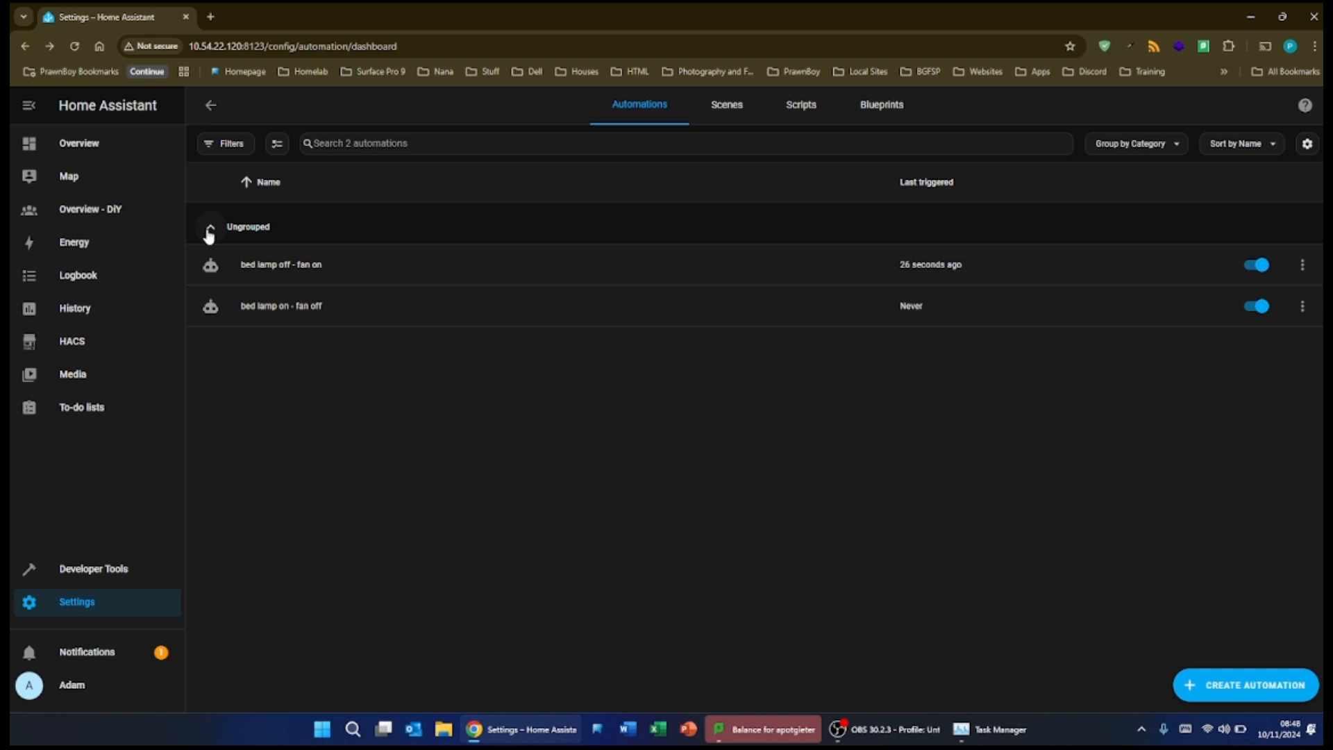
- Toggle Bed Lamp on from Overview to test, then open the new-devices notification
click(104, 143)
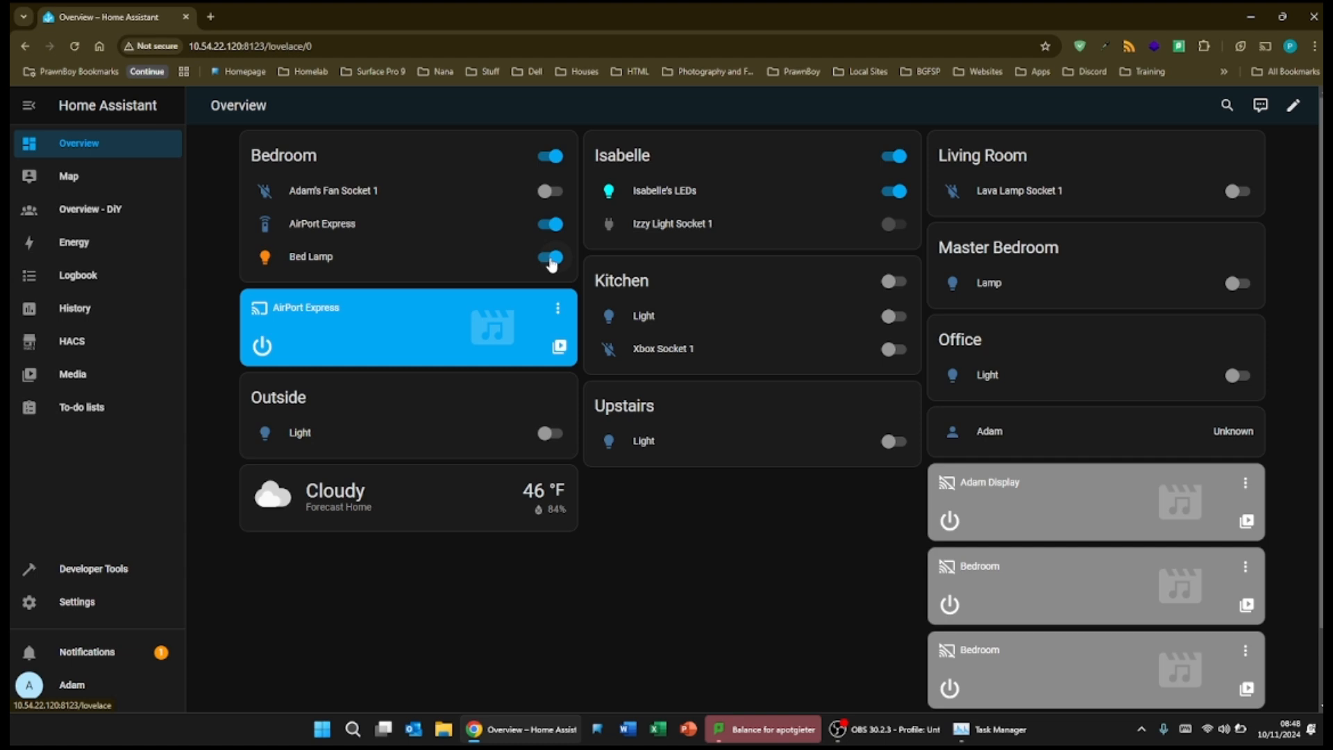
click(552, 258)
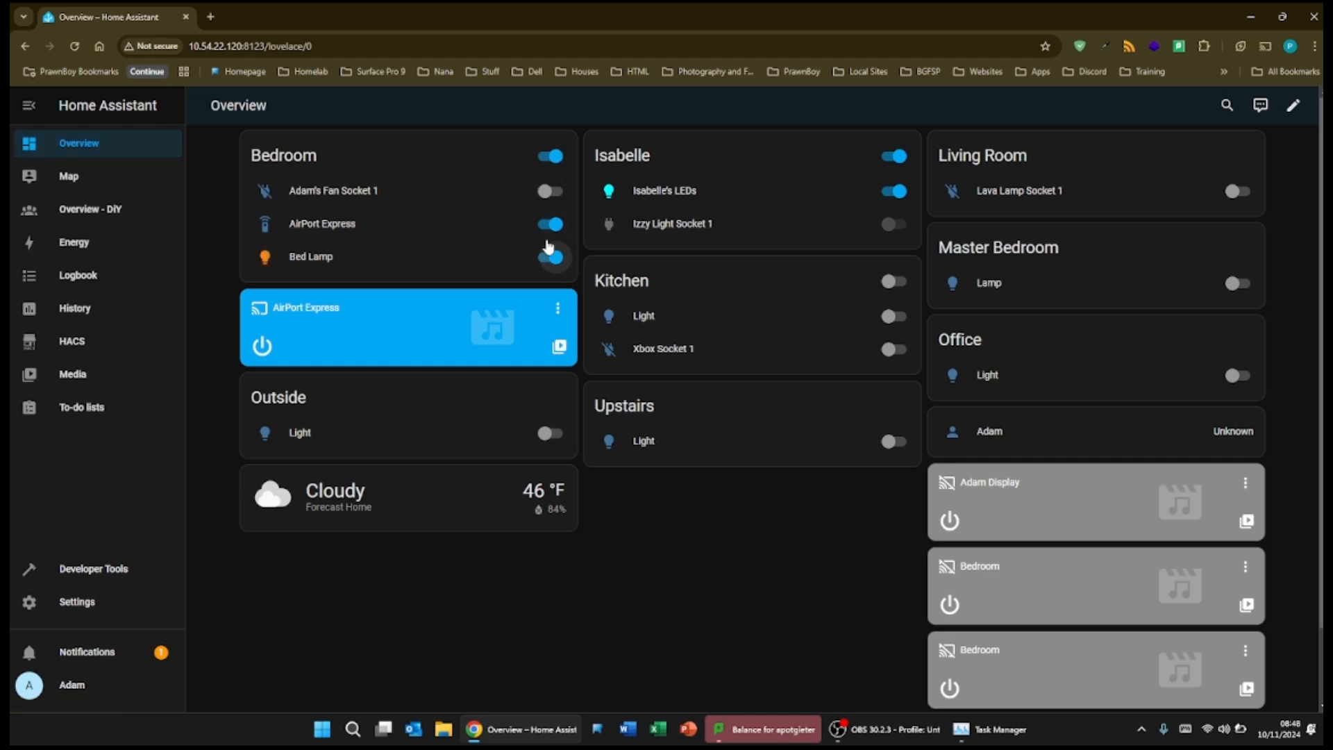
click(96, 651)
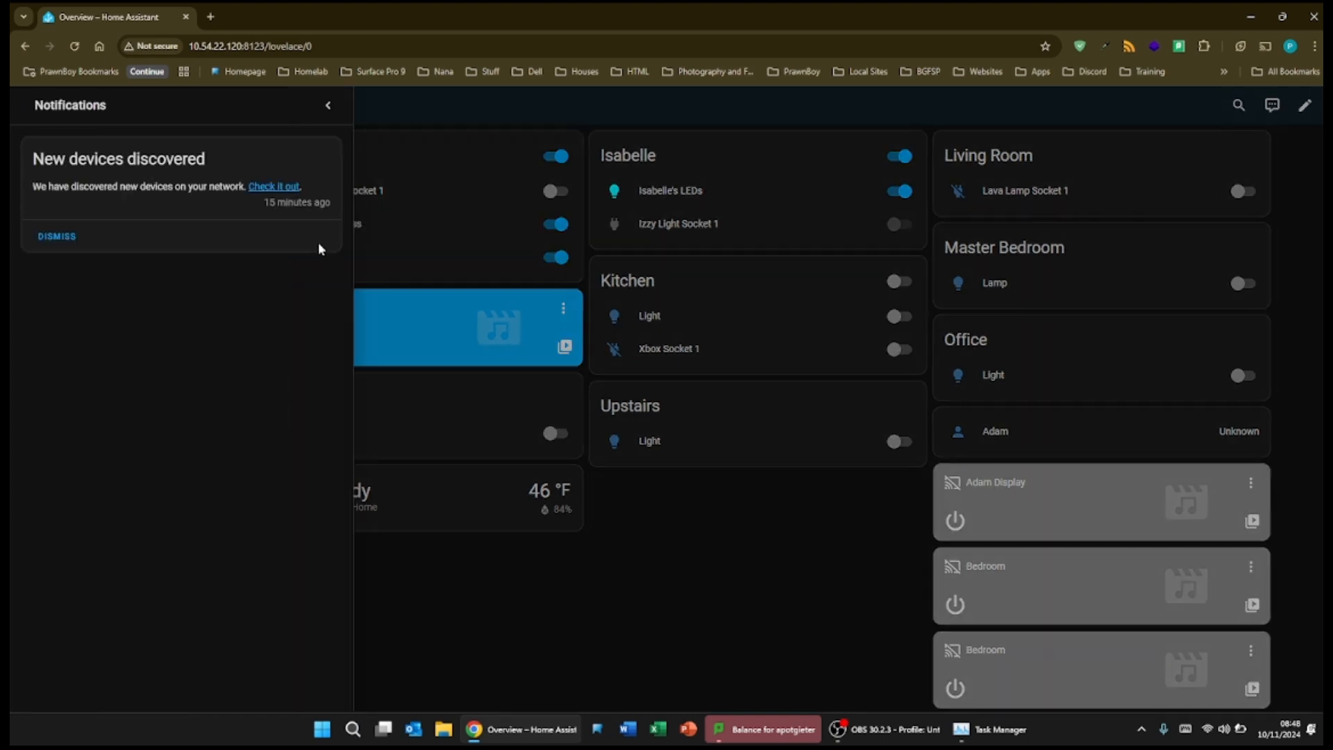
- Review the discovered Living Room TV on Integrations, then return to Settings
click(274, 186)
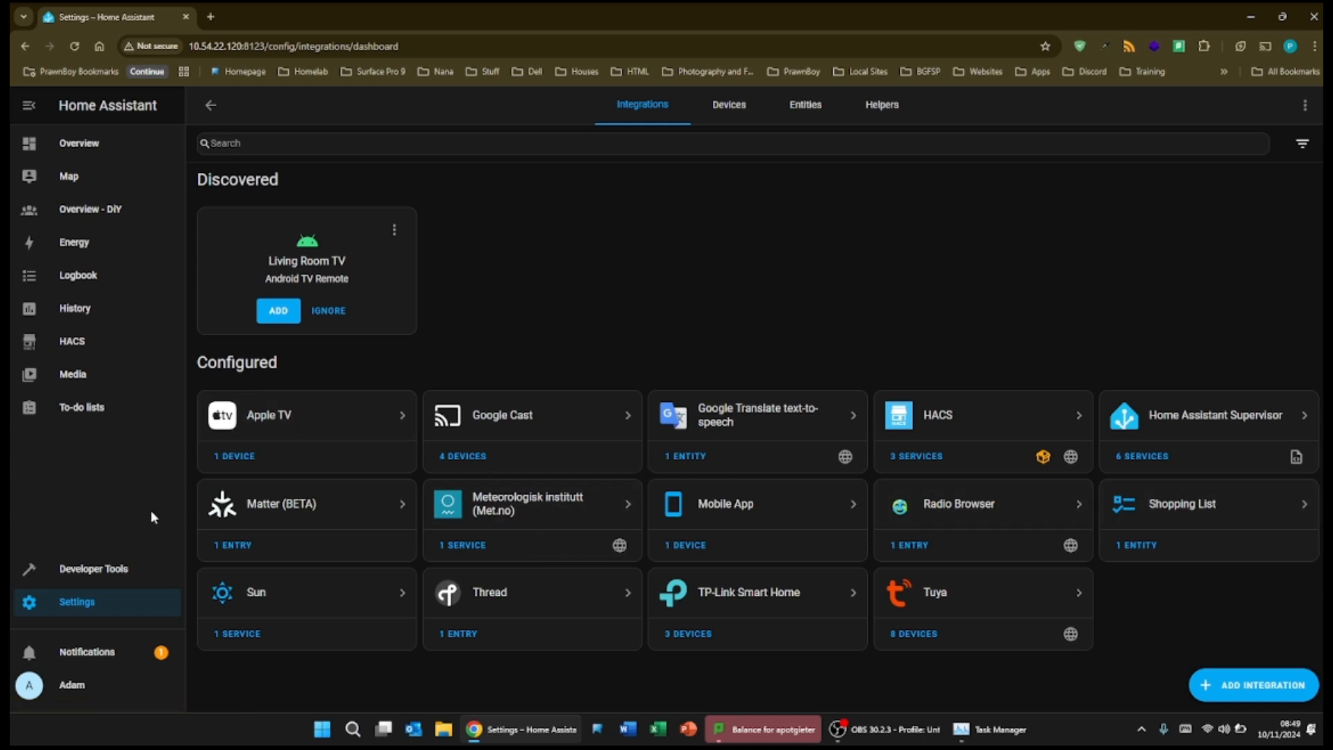
click(67, 603)
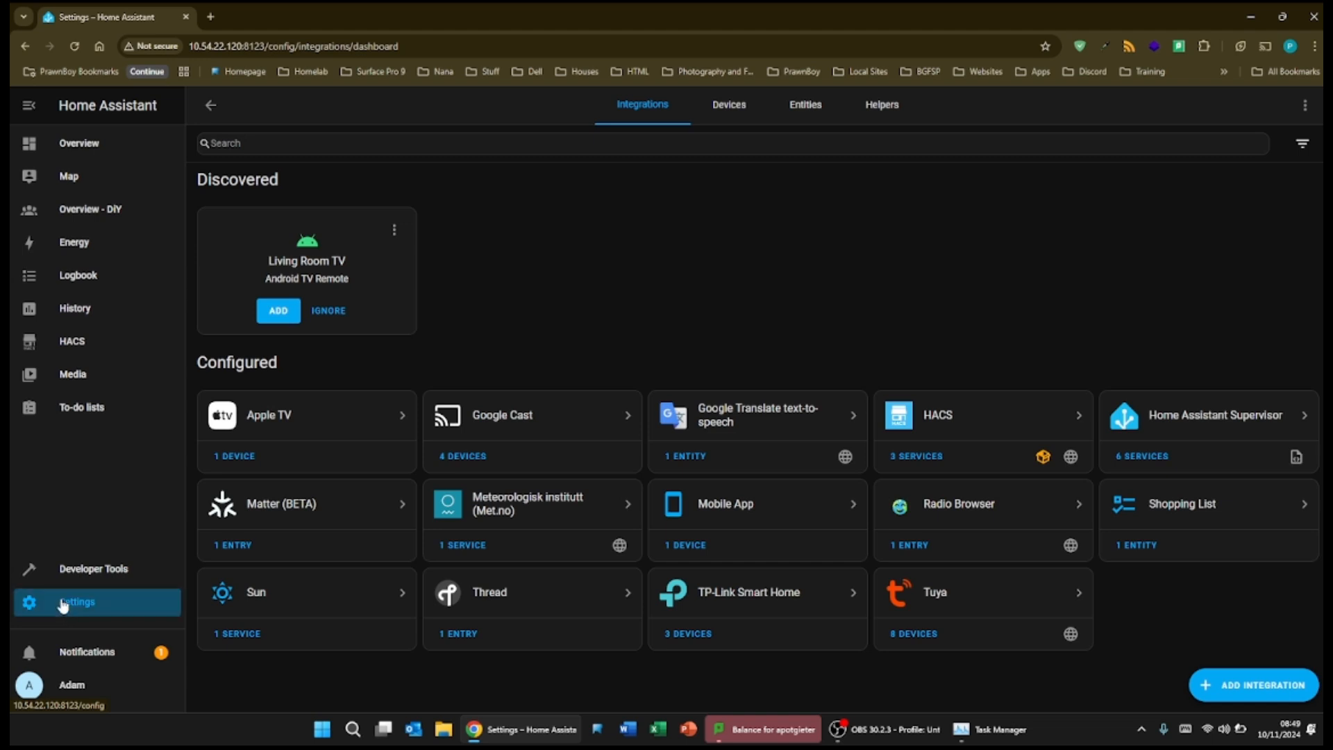
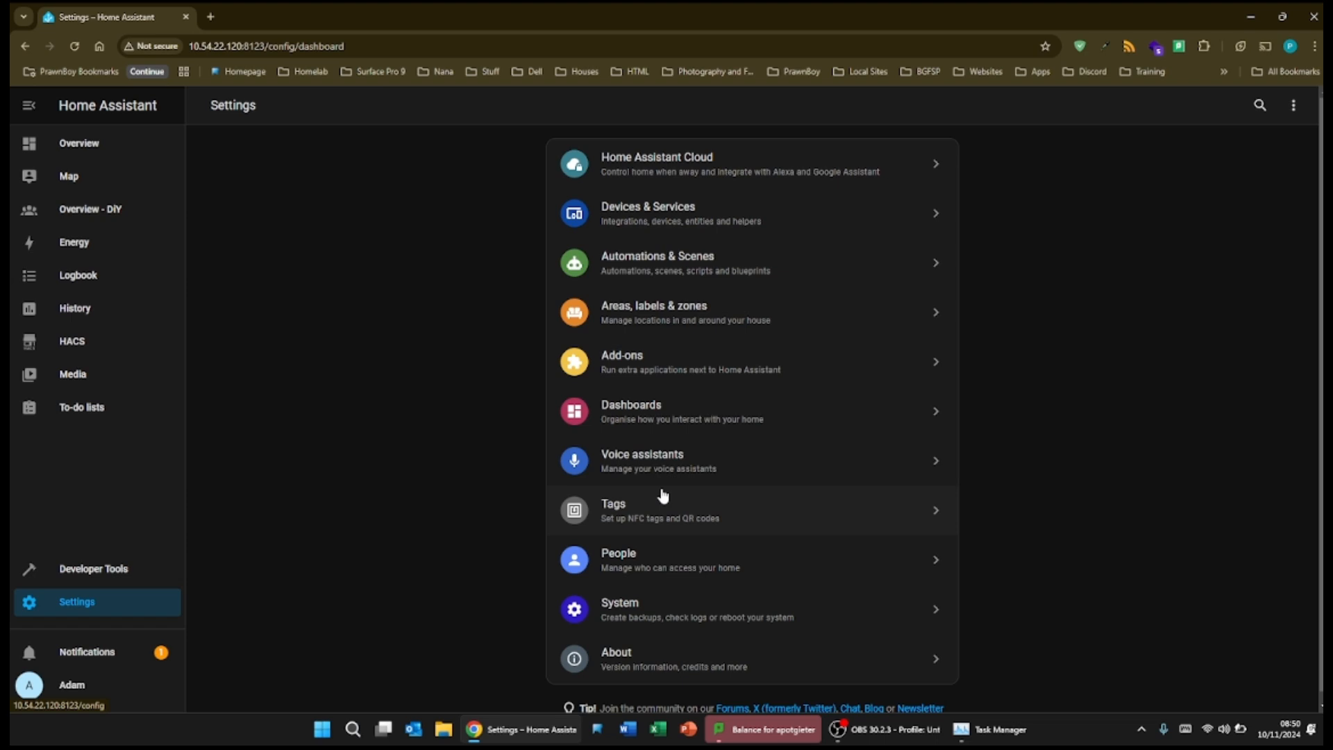
- Start a new automation from the Tags page, triggered by scanning Tag 1
click(663, 495)
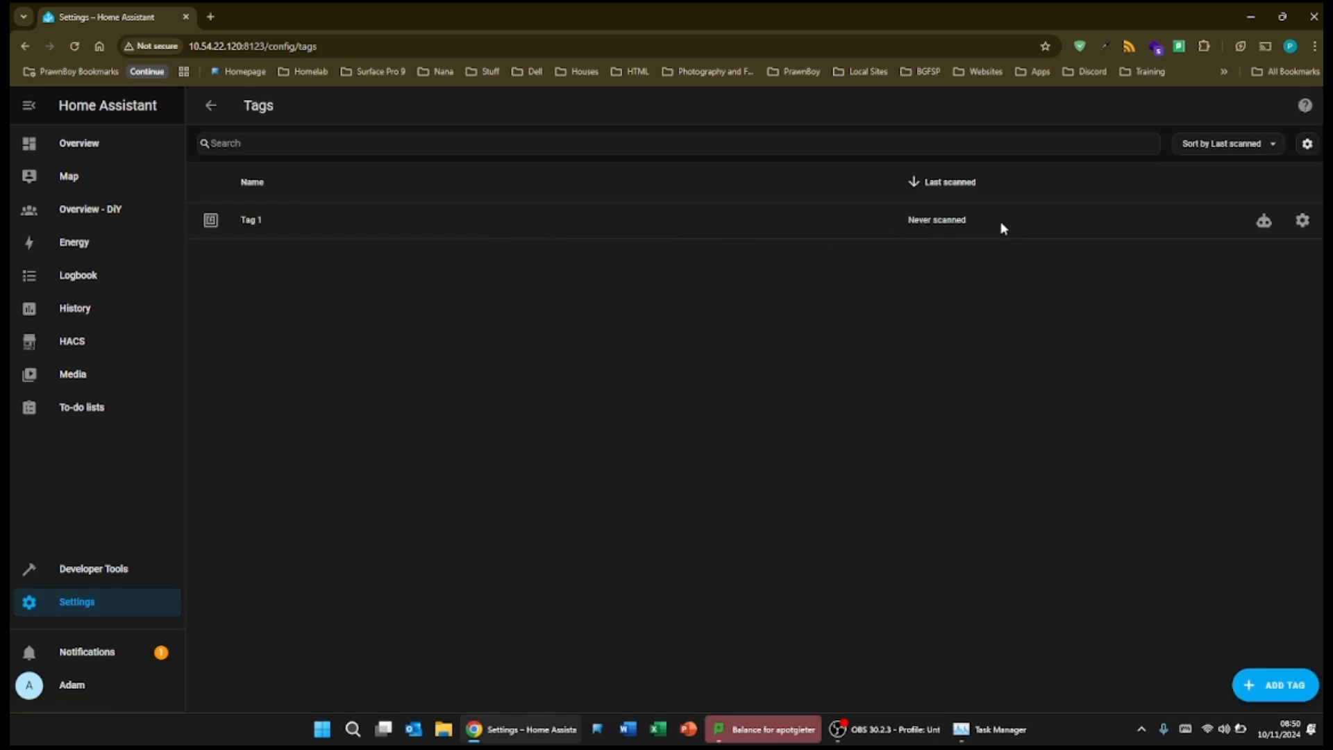
click(1264, 220)
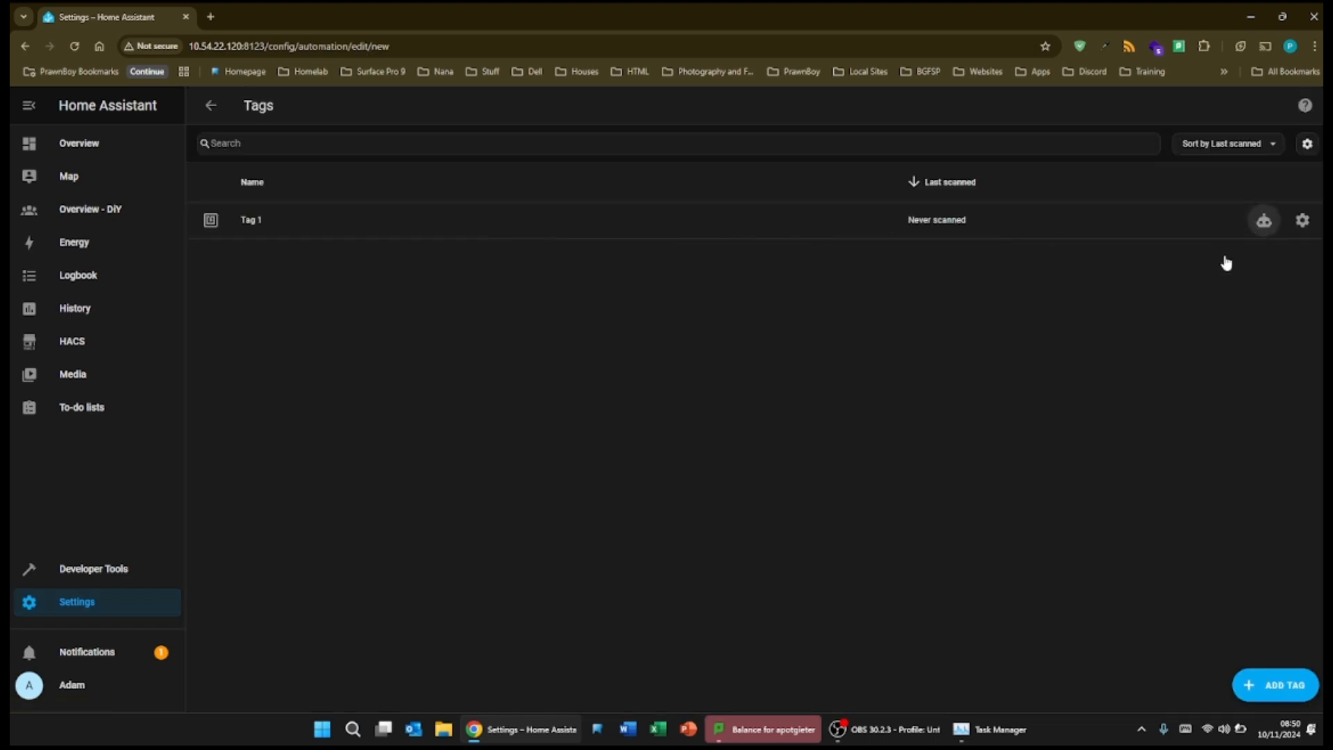
click(561, 202)
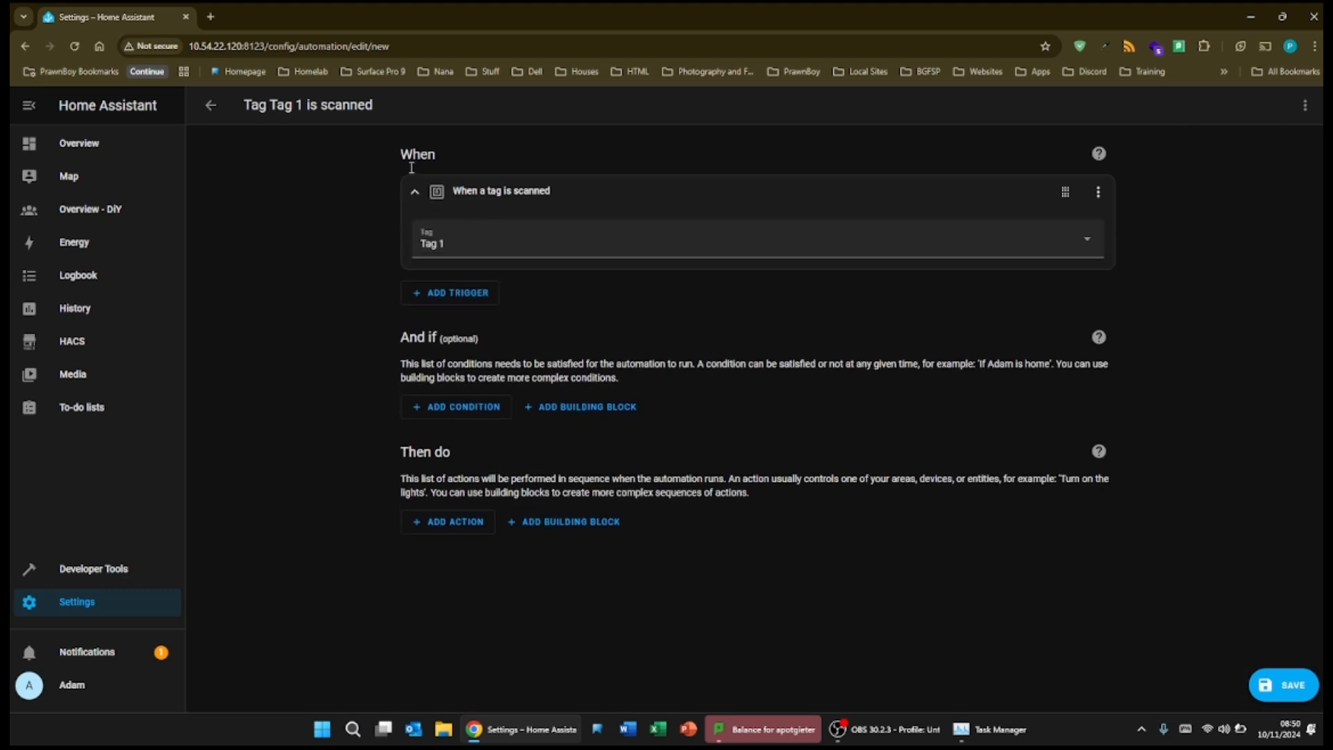
click(479, 243)
click(505, 290)
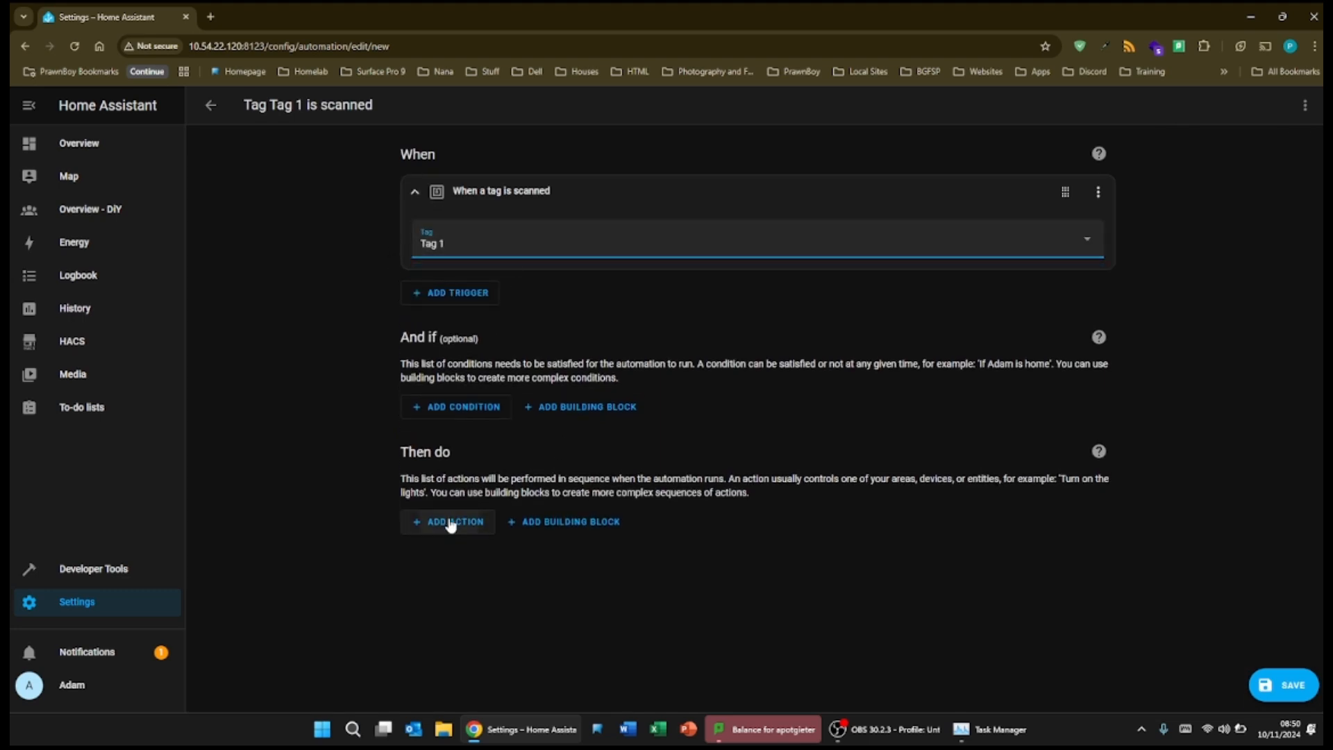
- Add a light toggle action targeting the Bed Lamp
click(448, 521)
click(586, 379)
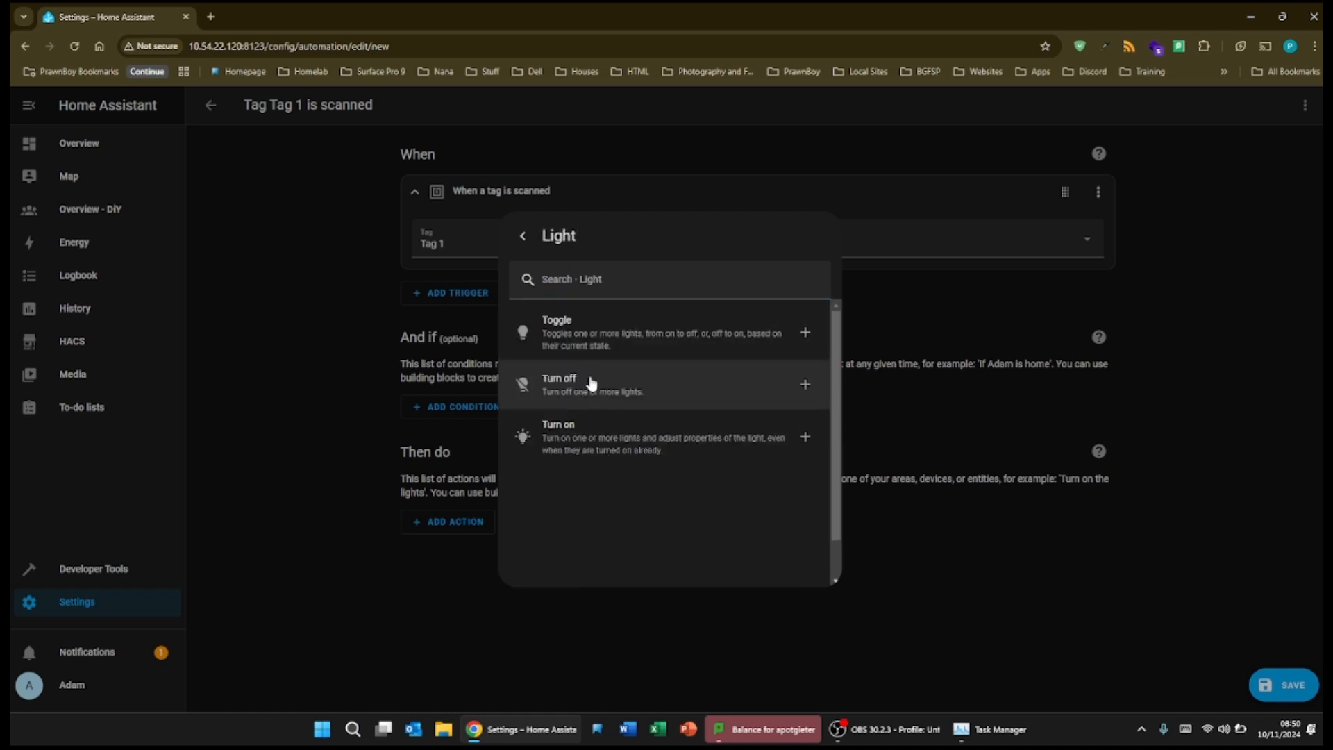
click(586, 347)
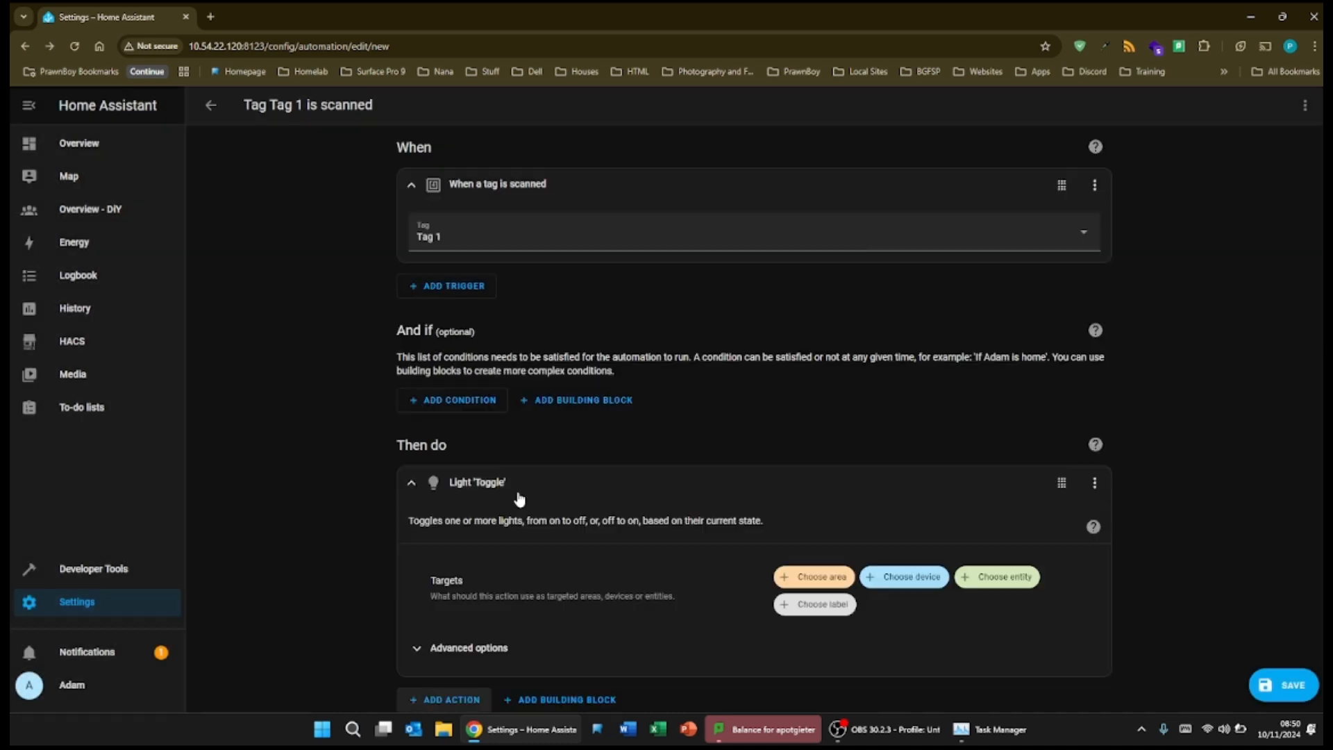
click(981, 582)
click(874, 365)
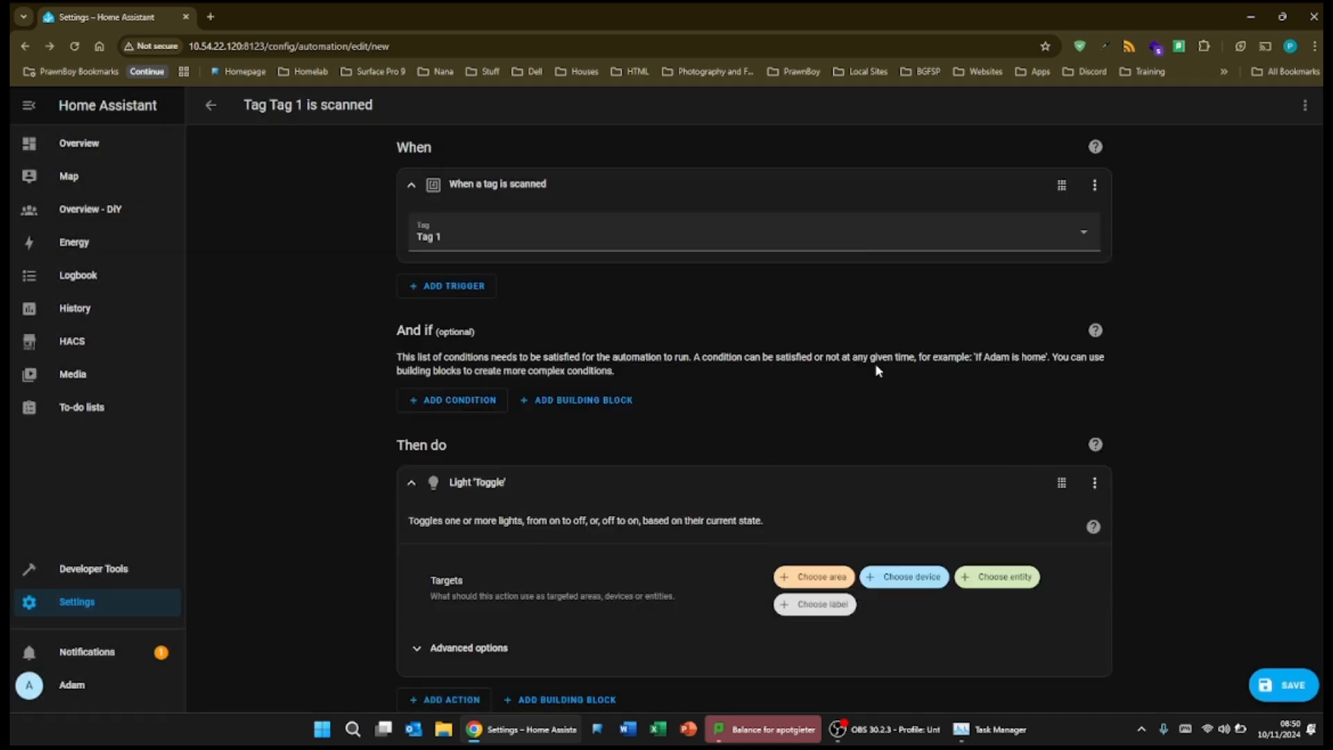
- Save the automation as 'tag 1 scanned - bed lamp toggle'
click(1256, 682)
drag(690, 370, 544, 382)
text(ta)
key(ctrl+a)
text(tag 1 sc)
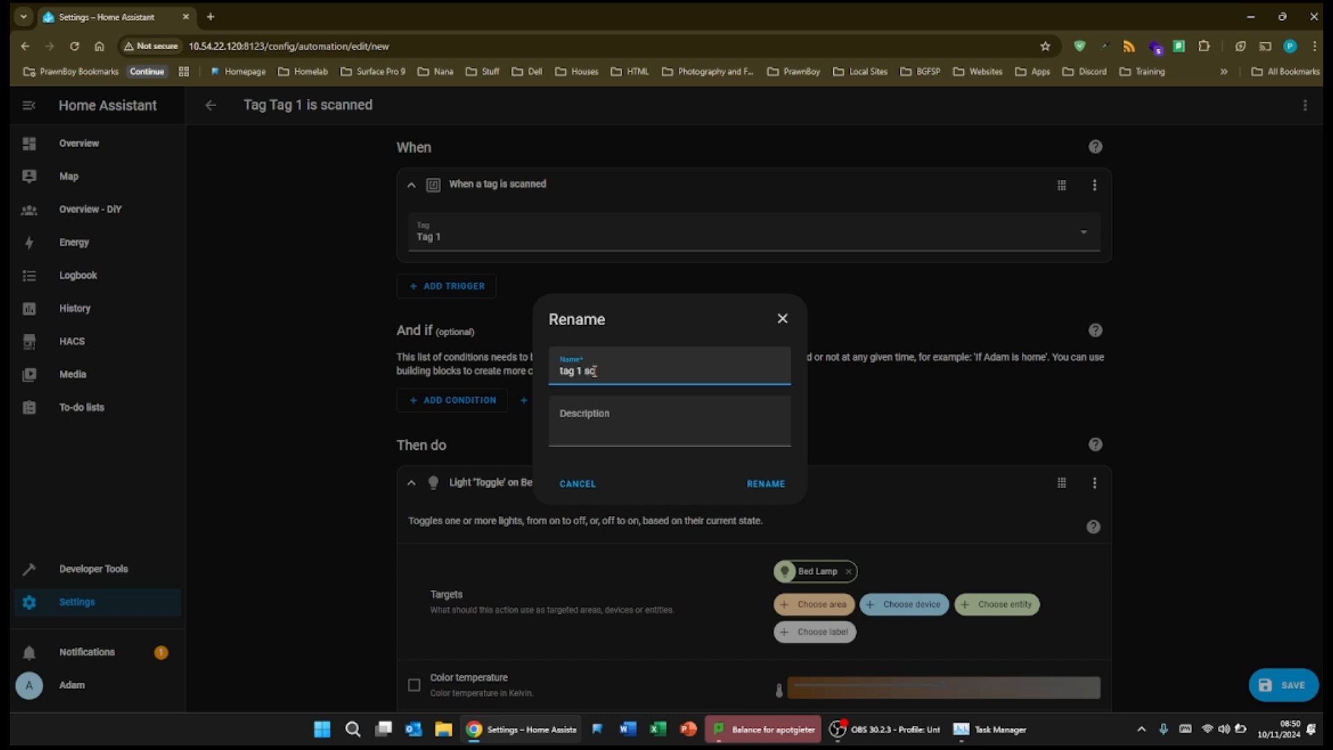
text(anned - bed lamp toggle)
key(Return)
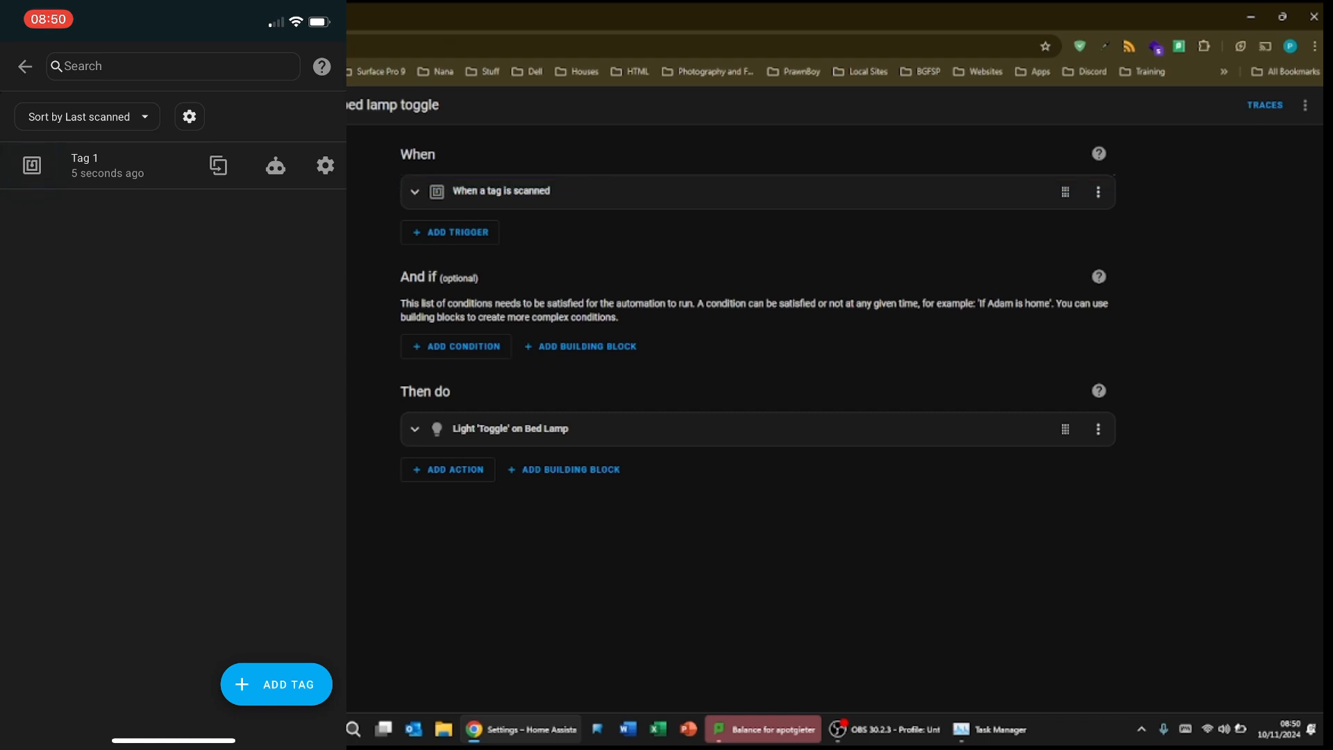
- Check the automations list for the tag automation's last trigger, then go back to Settings
click(83, 625)
click(688, 275)
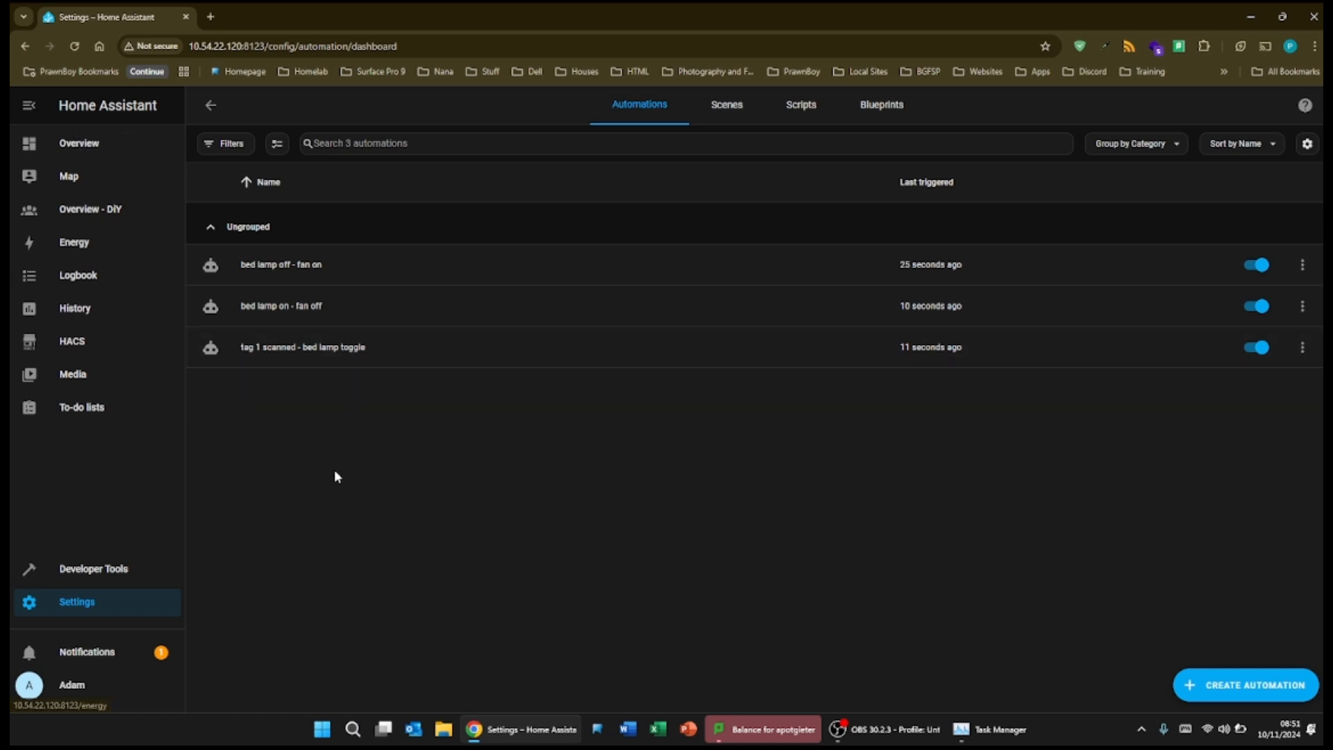
click(125, 608)
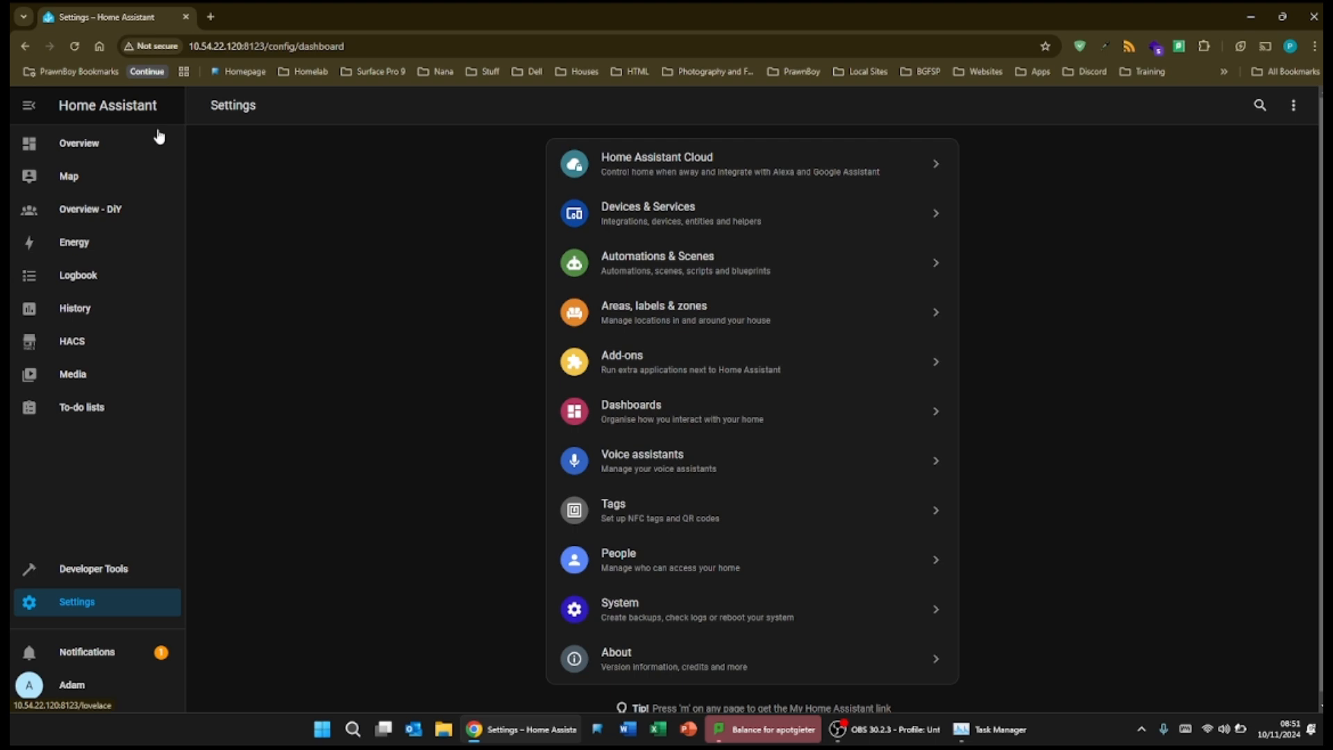
- In a new tab, load the second server's Settings at 10.54.22.1:8123/config/dashboard
click(211, 16)
text(10.54.221)
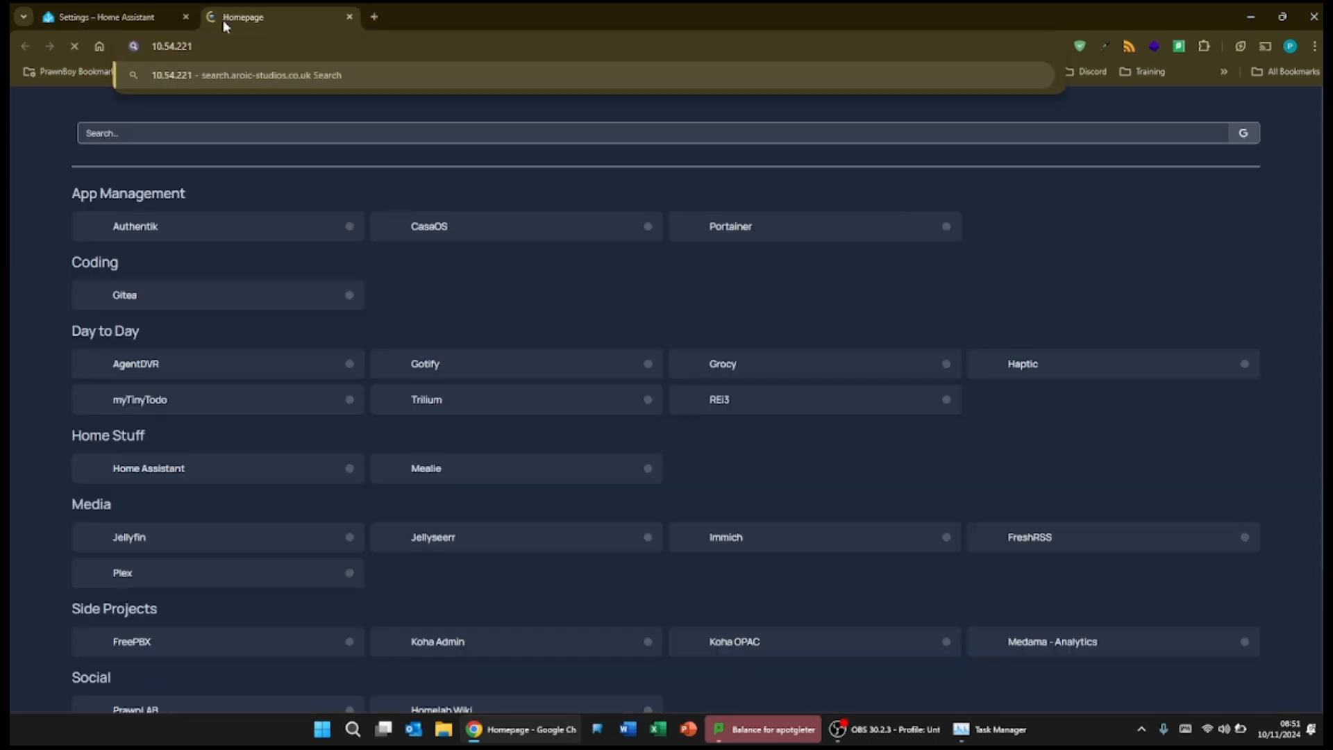
key(BackSpace)
click(118, 17)
drag(344, 46, 268, 46)
click(250, 17)
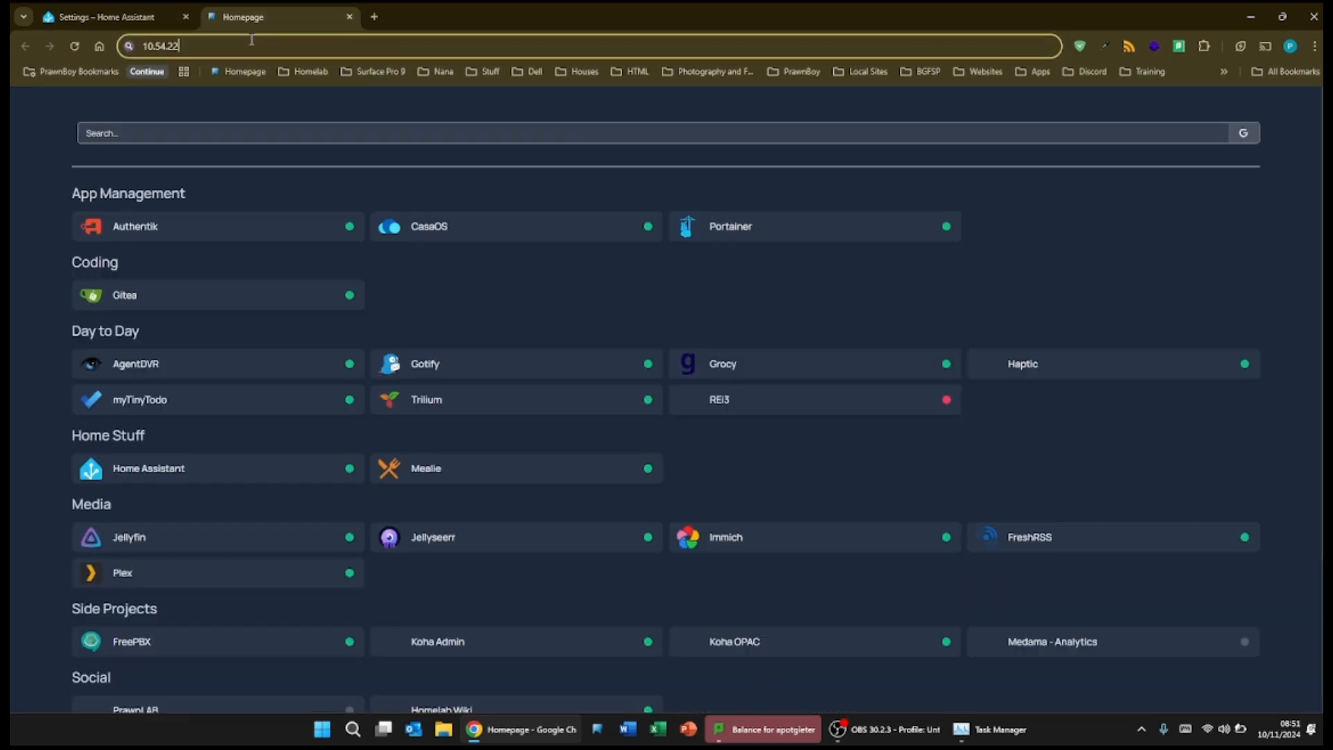
text(.1:921)
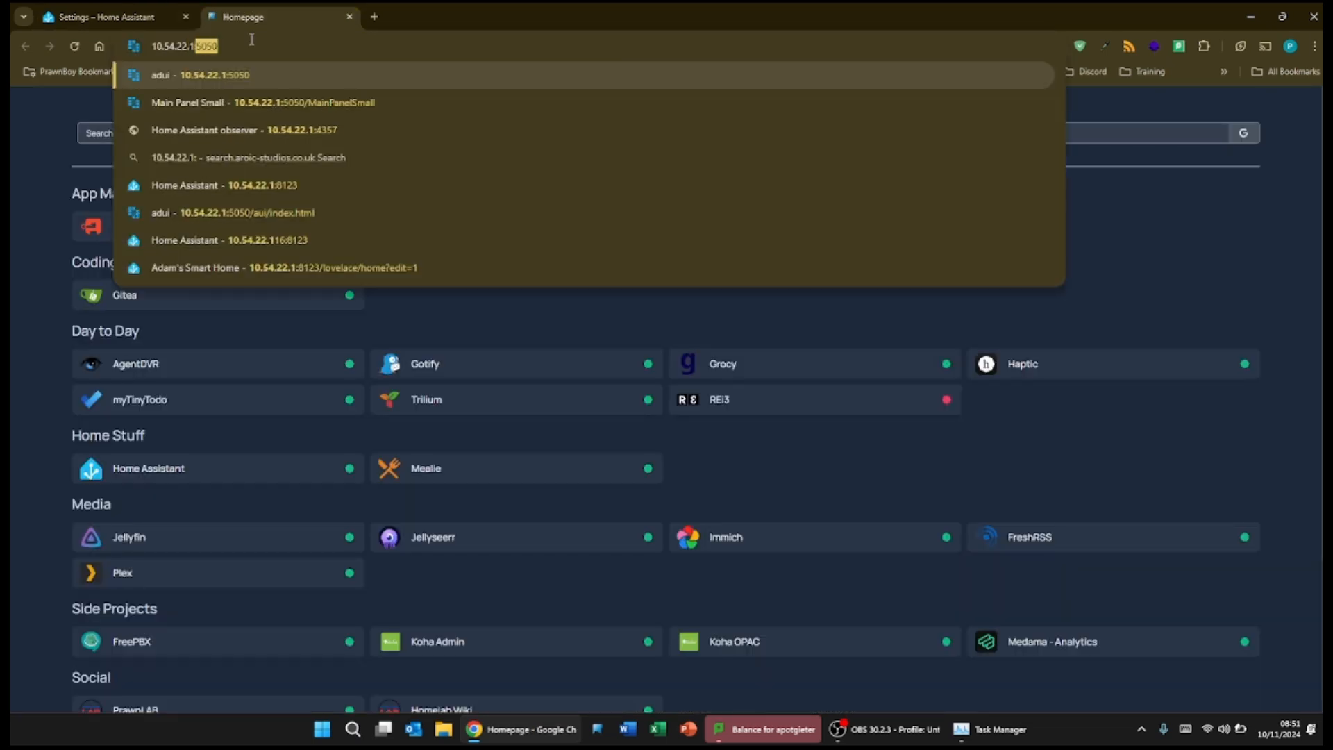
key(BackSpace)
key(BackSpace)
key(BackSpace)
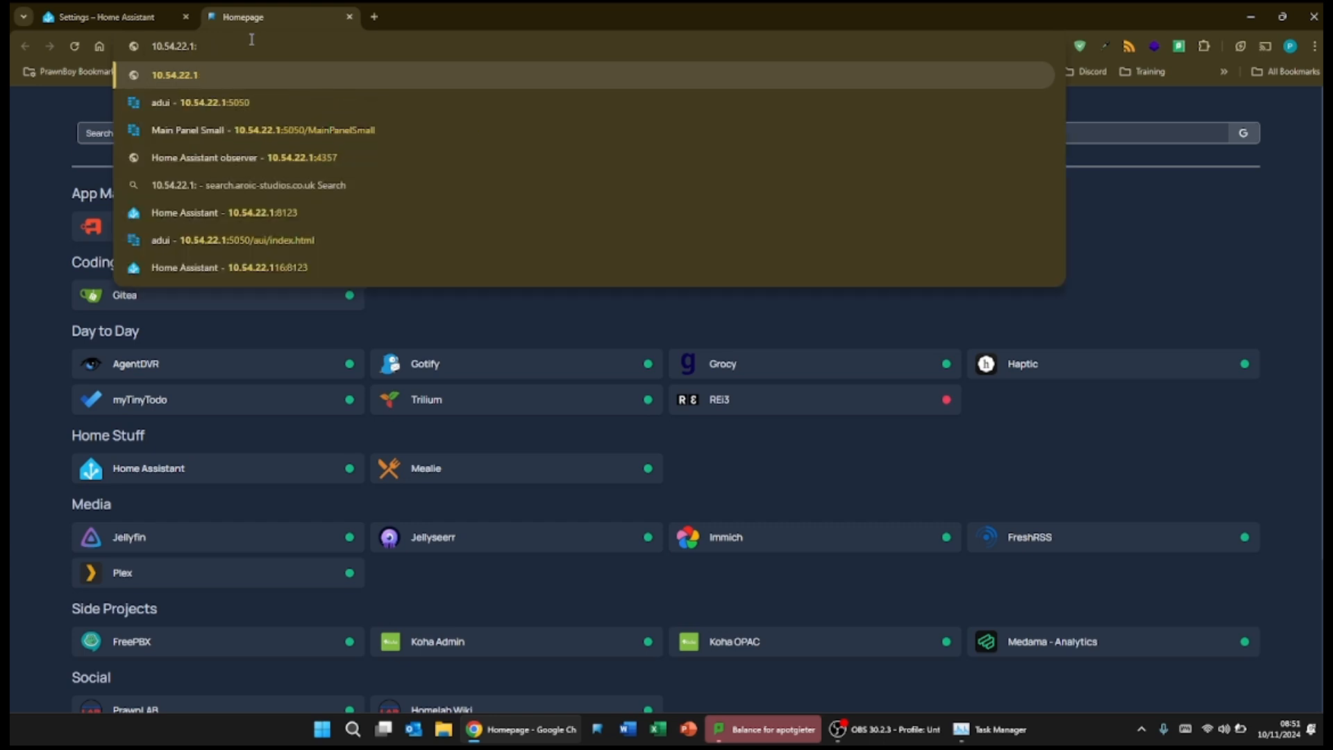
text(8123/config/dashboard)
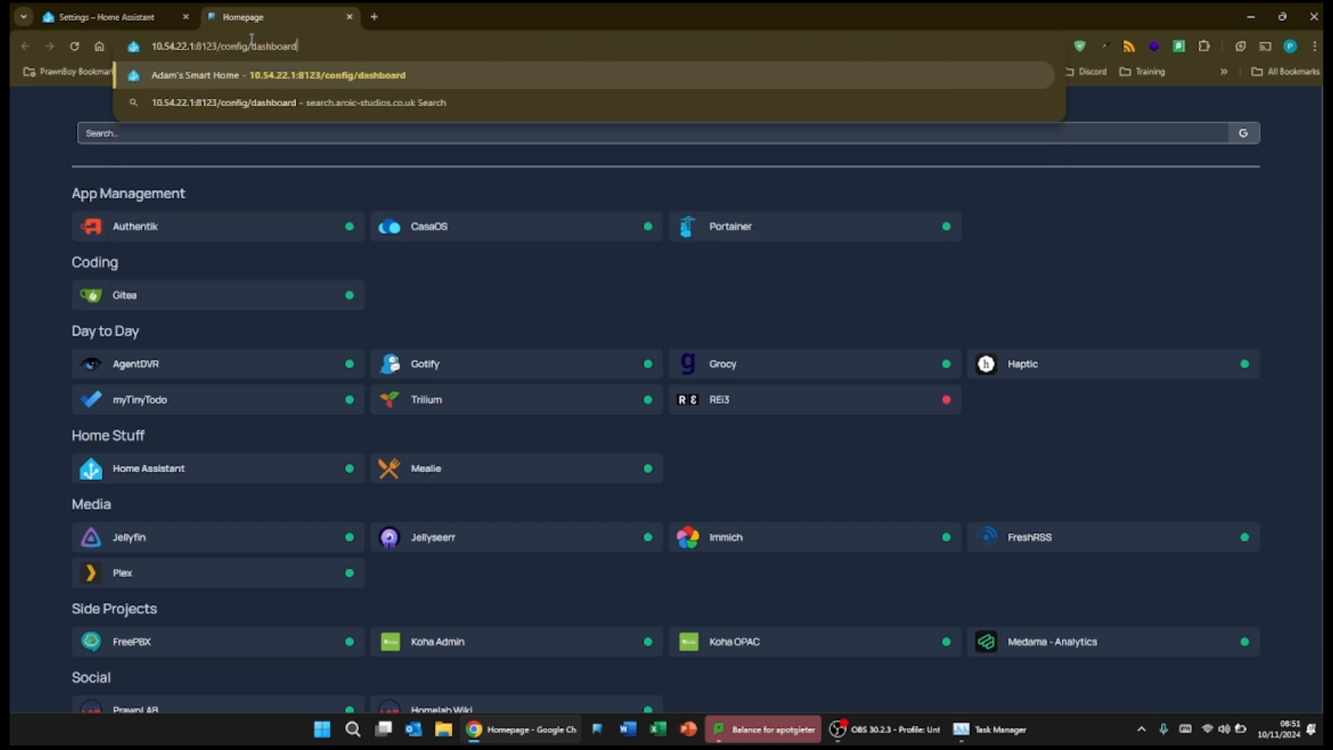
key(Return)
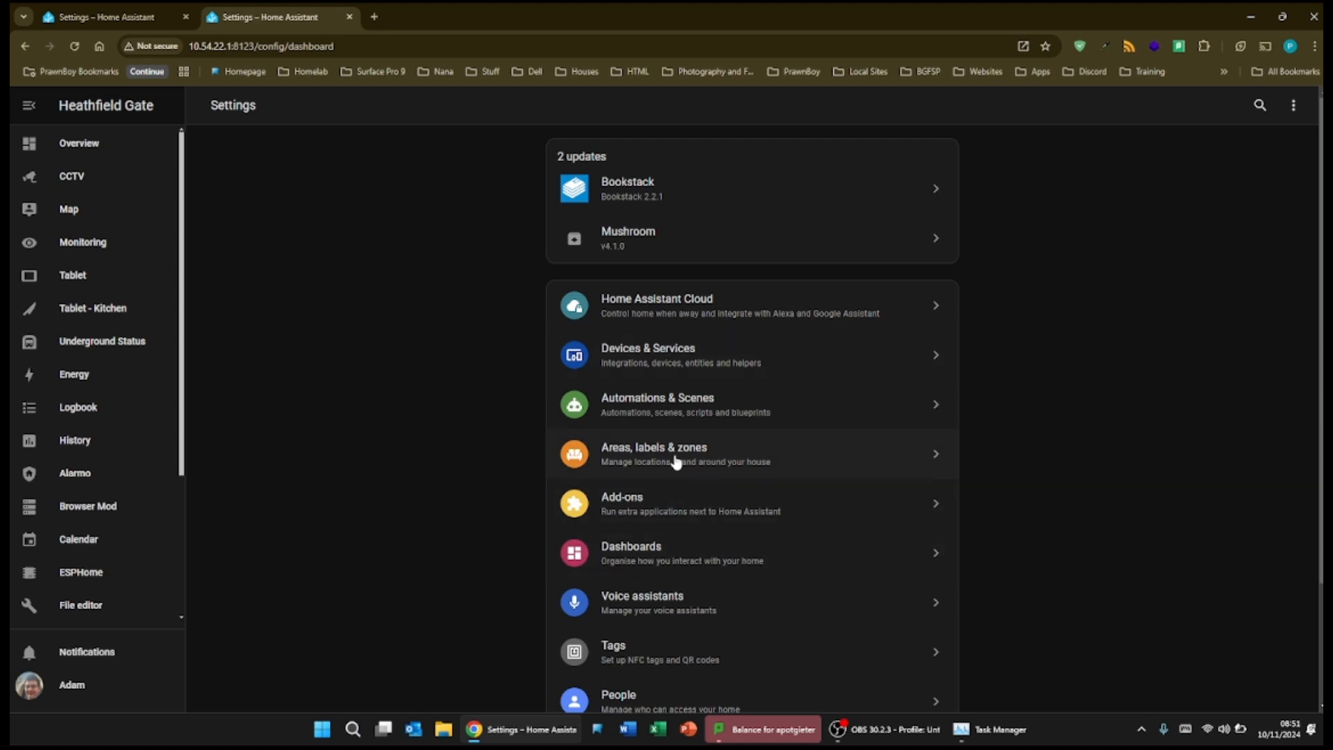
- Open the second server's Automations & Scenes list and scroll through its automations
click(670, 410)
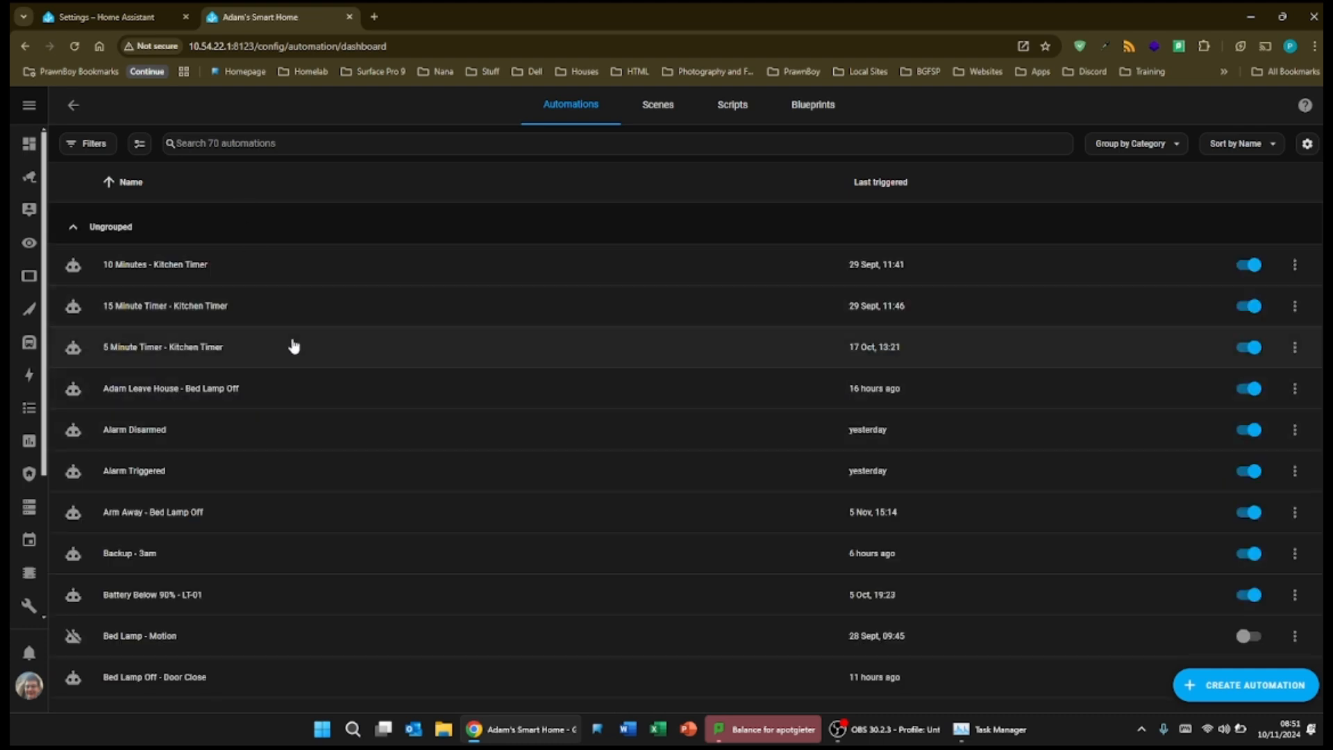
scroll(292, 340, down, 4)
scroll(274, 331, up, 2)
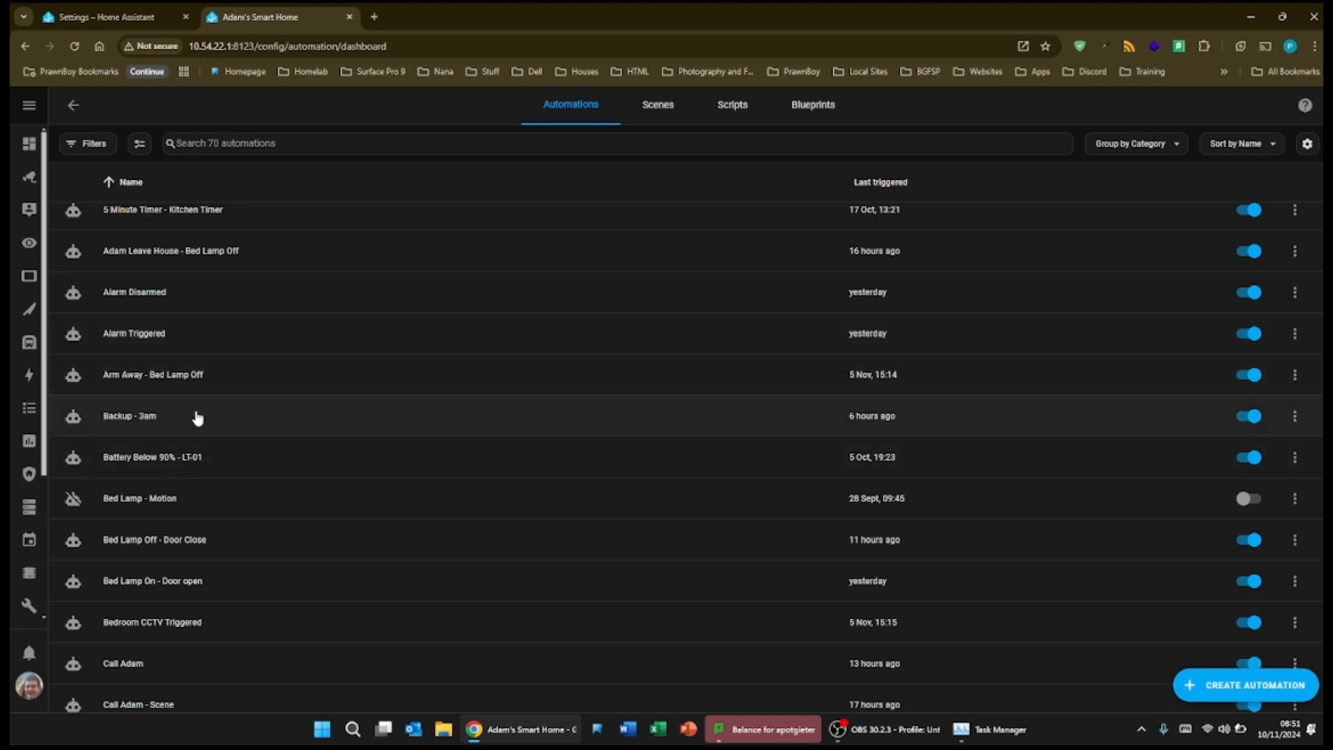
click(439, 730)
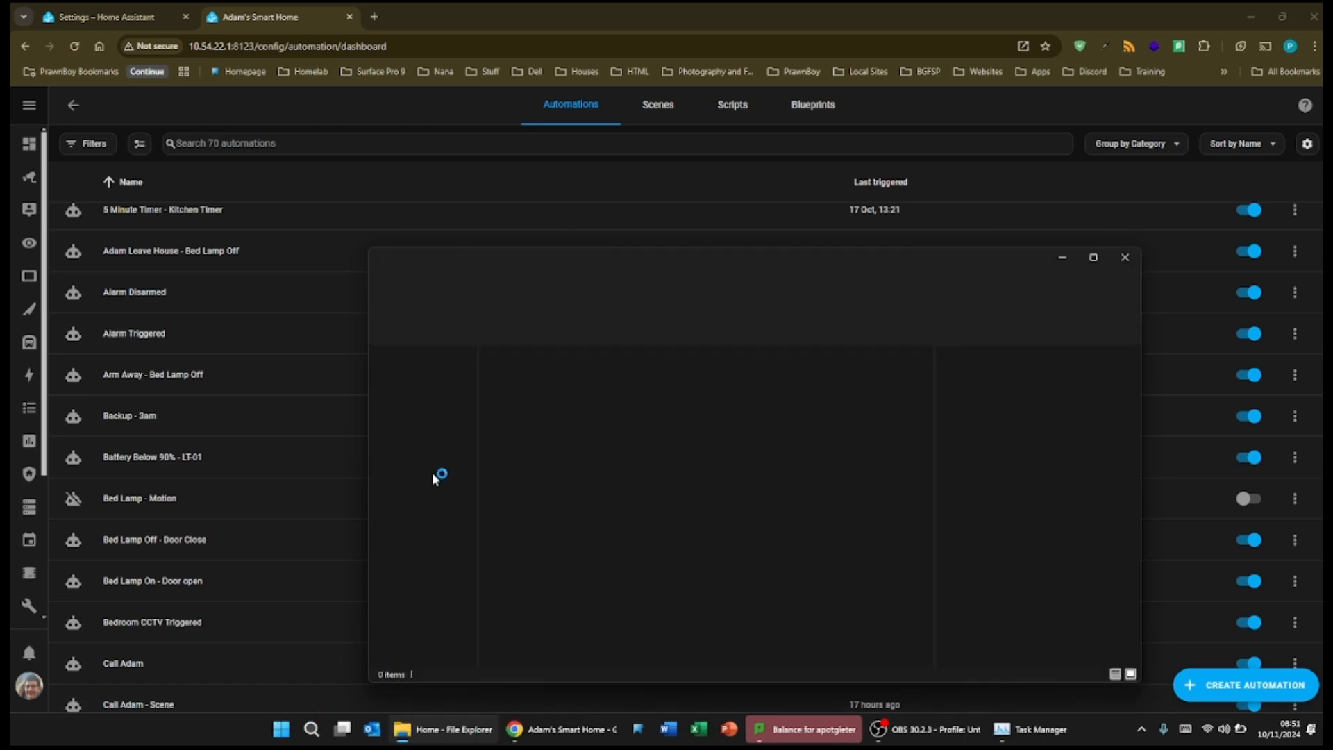
- Browse This PC to Public Files (Z:) > HAOS > Backups and scroll the 48 backup archives
scroll(444, 555, down, 2)
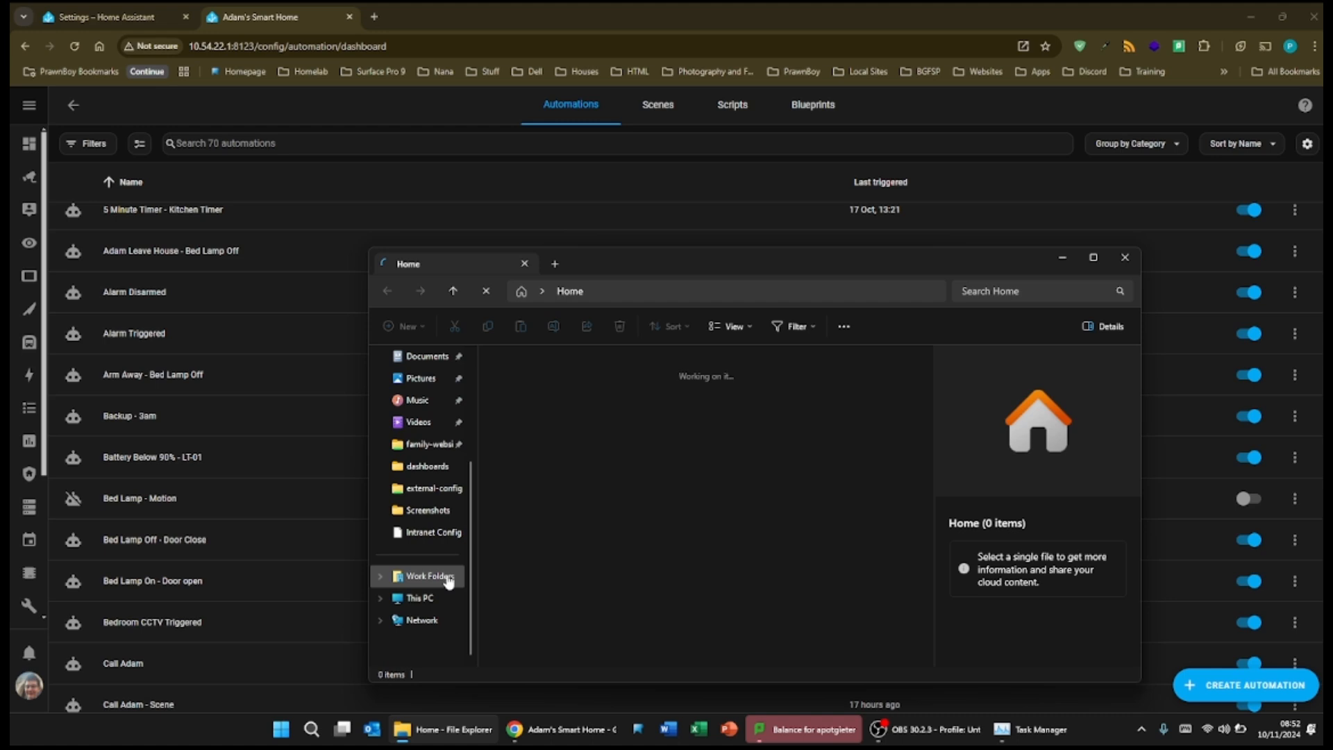
click(431, 598)
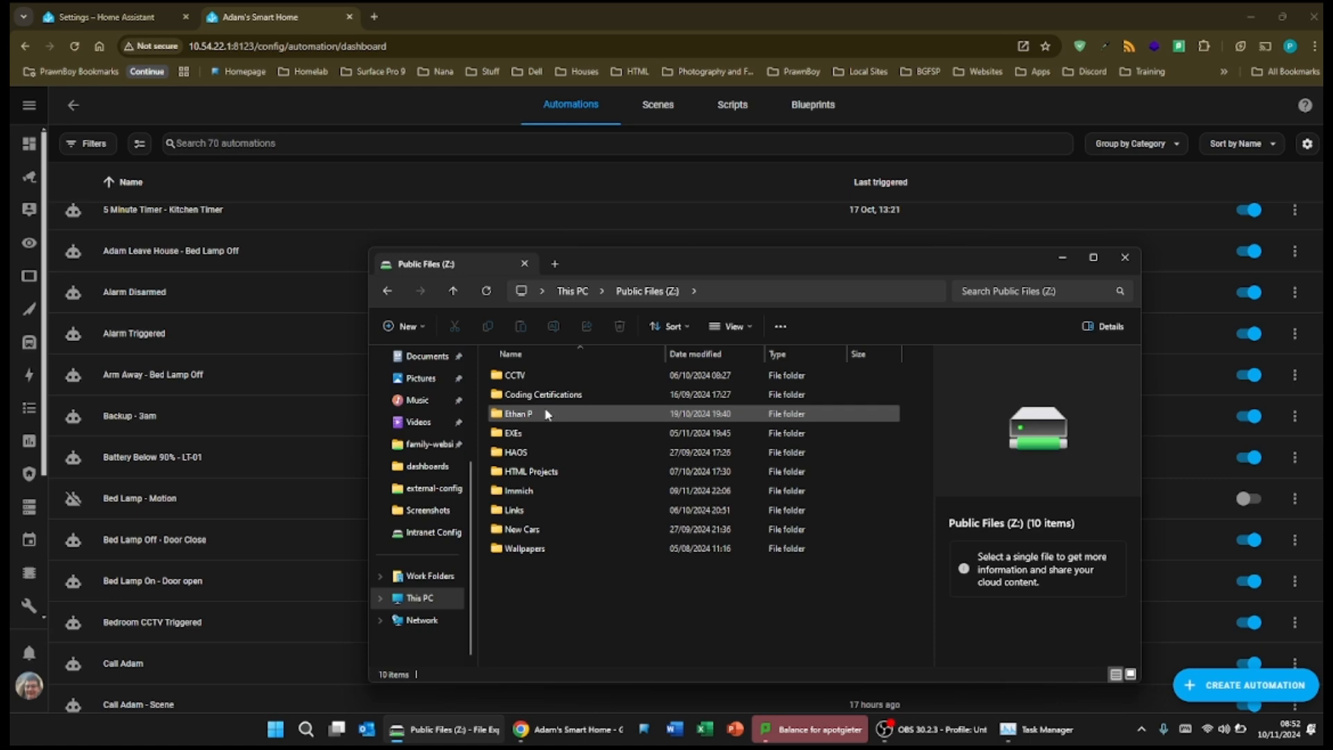
click(517, 452)
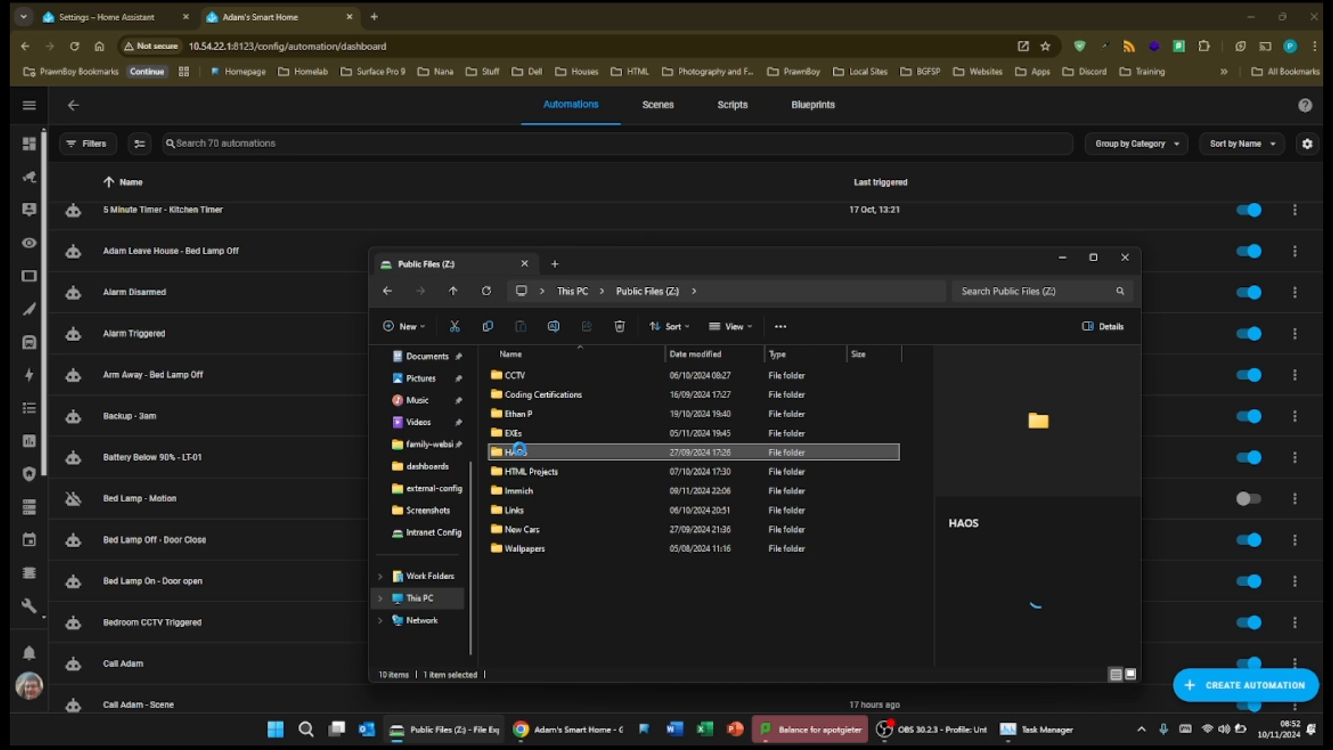
double_click(519, 451)
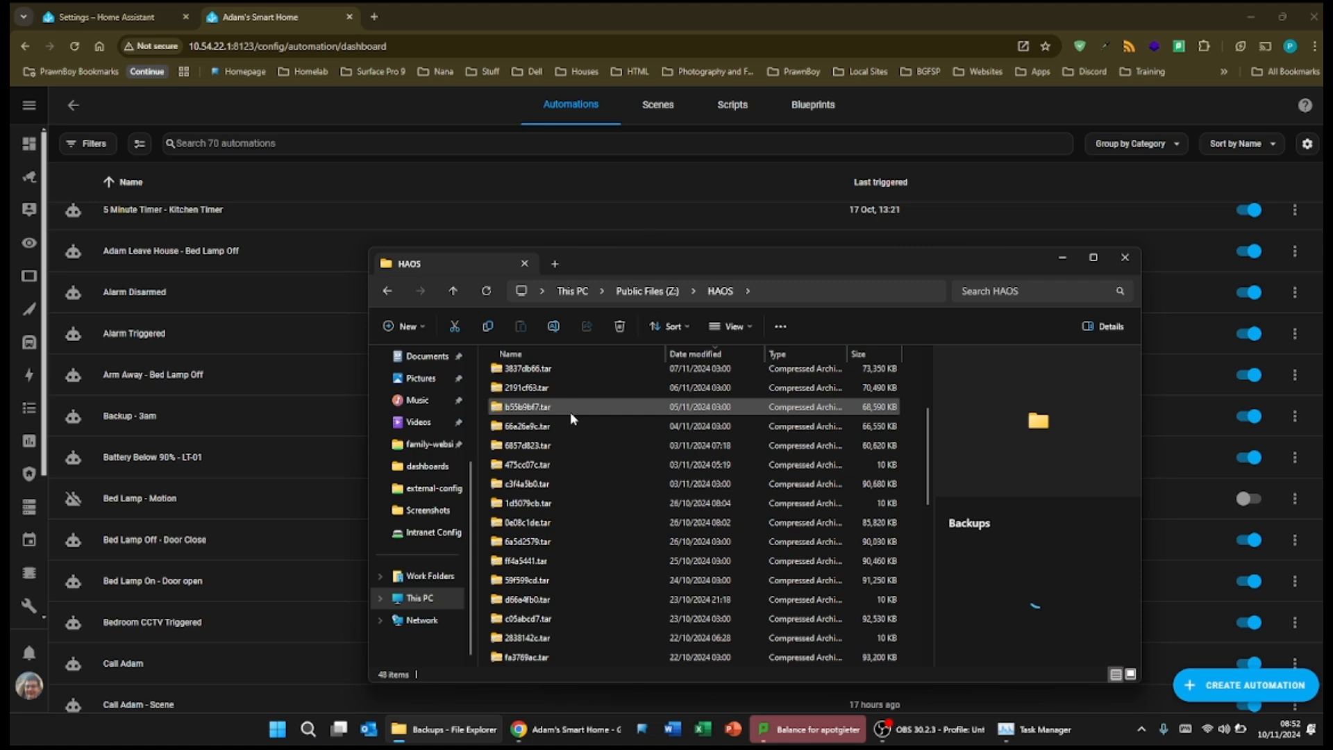
scroll(589, 547, down, 1)
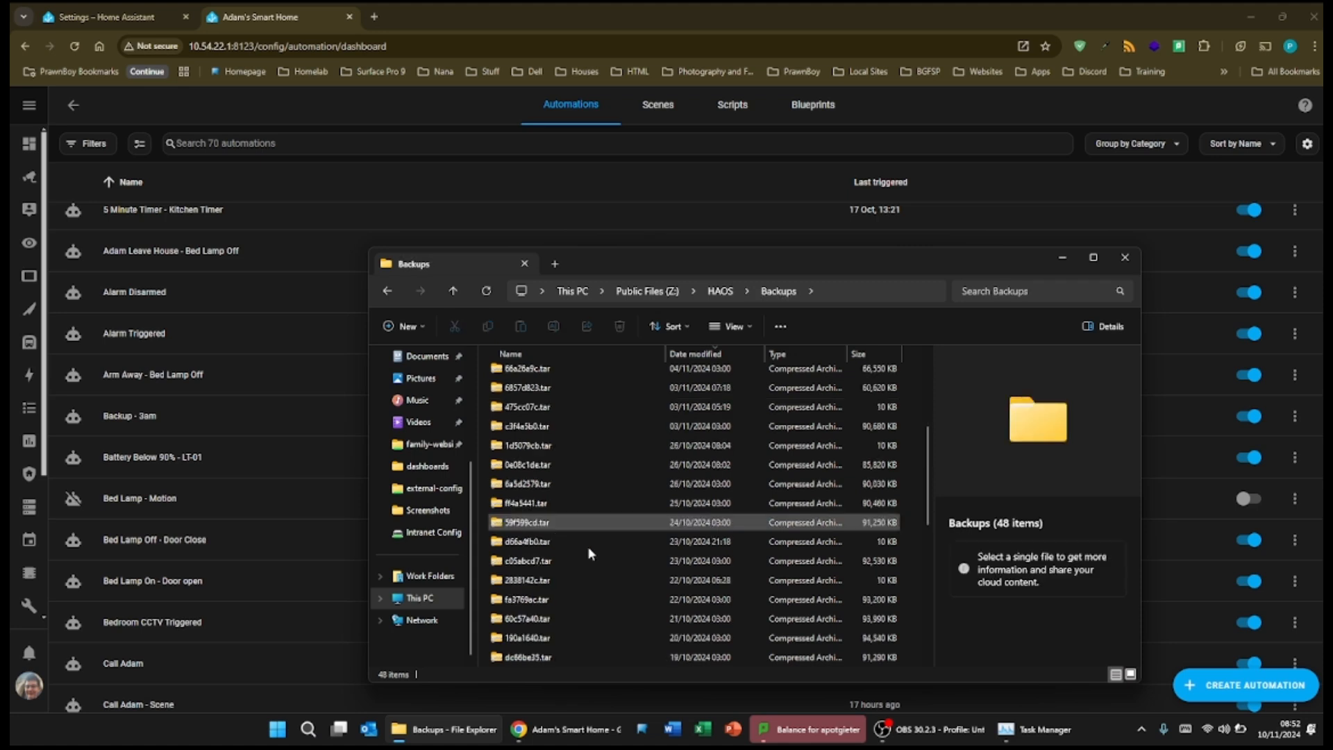
scroll(589, 547, up, 2)
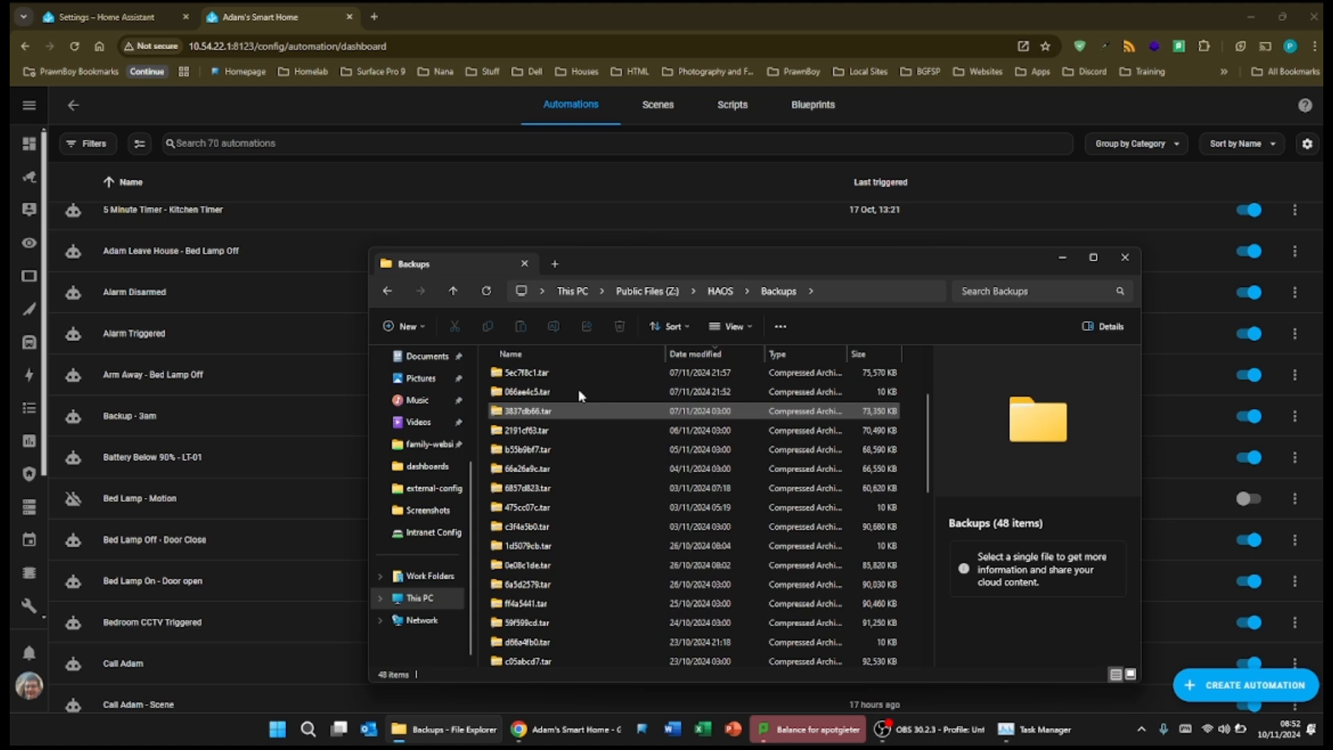
scroll(581, 396, up, 2)
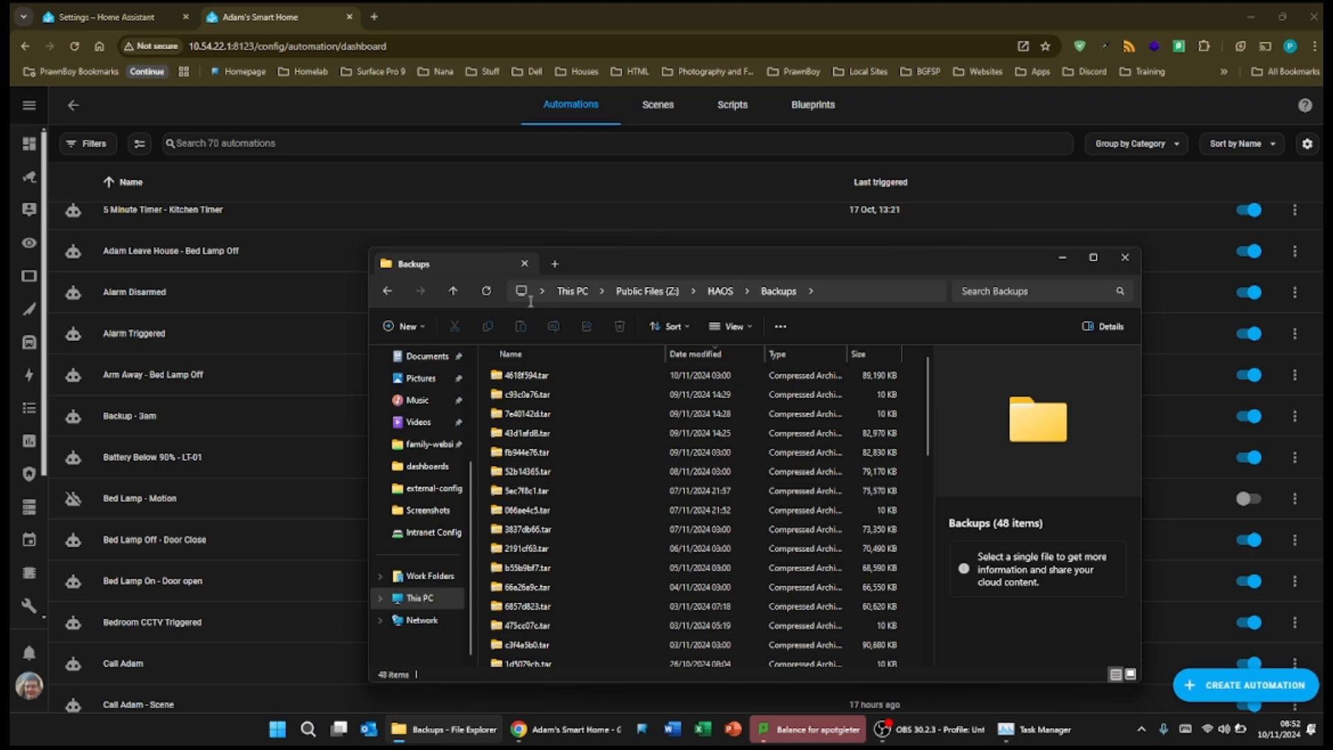
- Sort the automations by Last triggered, most recent first
click(345, 98)
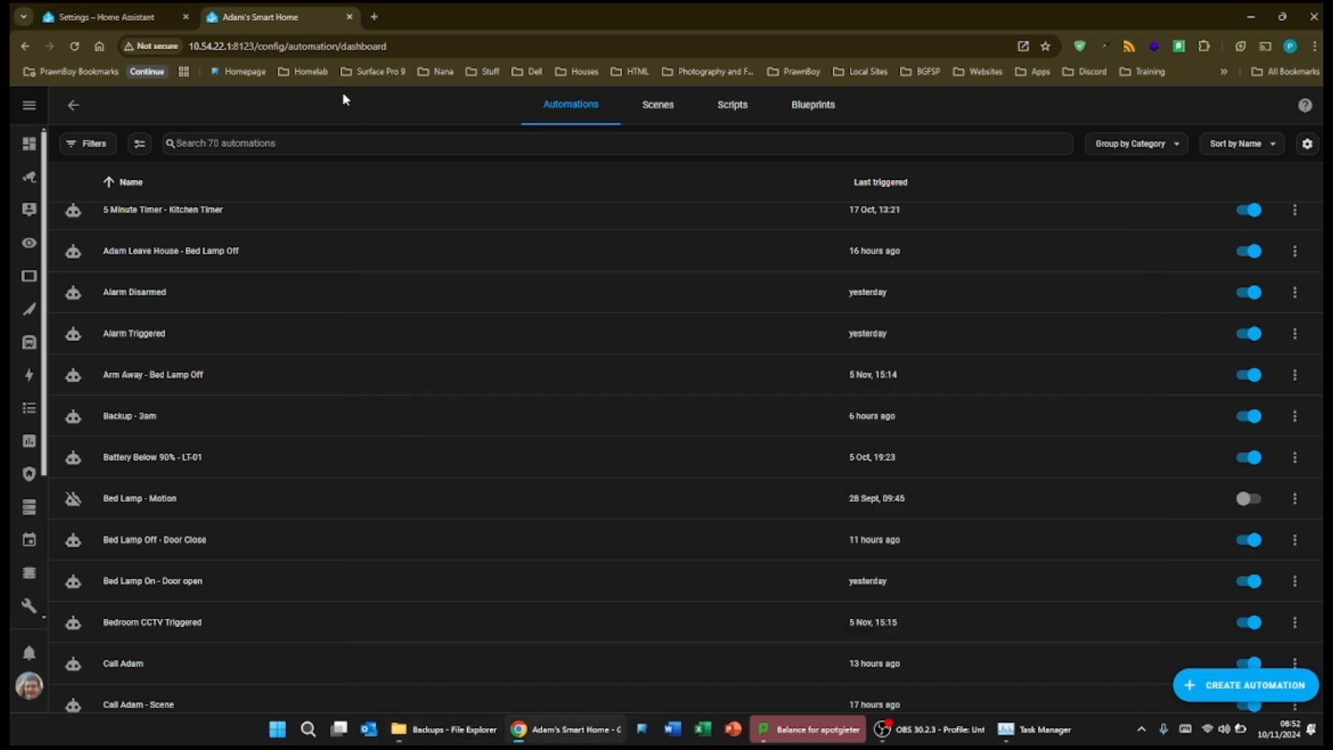
scroll(223, 408, down, 2)
scroll(224, 409, down, 13)
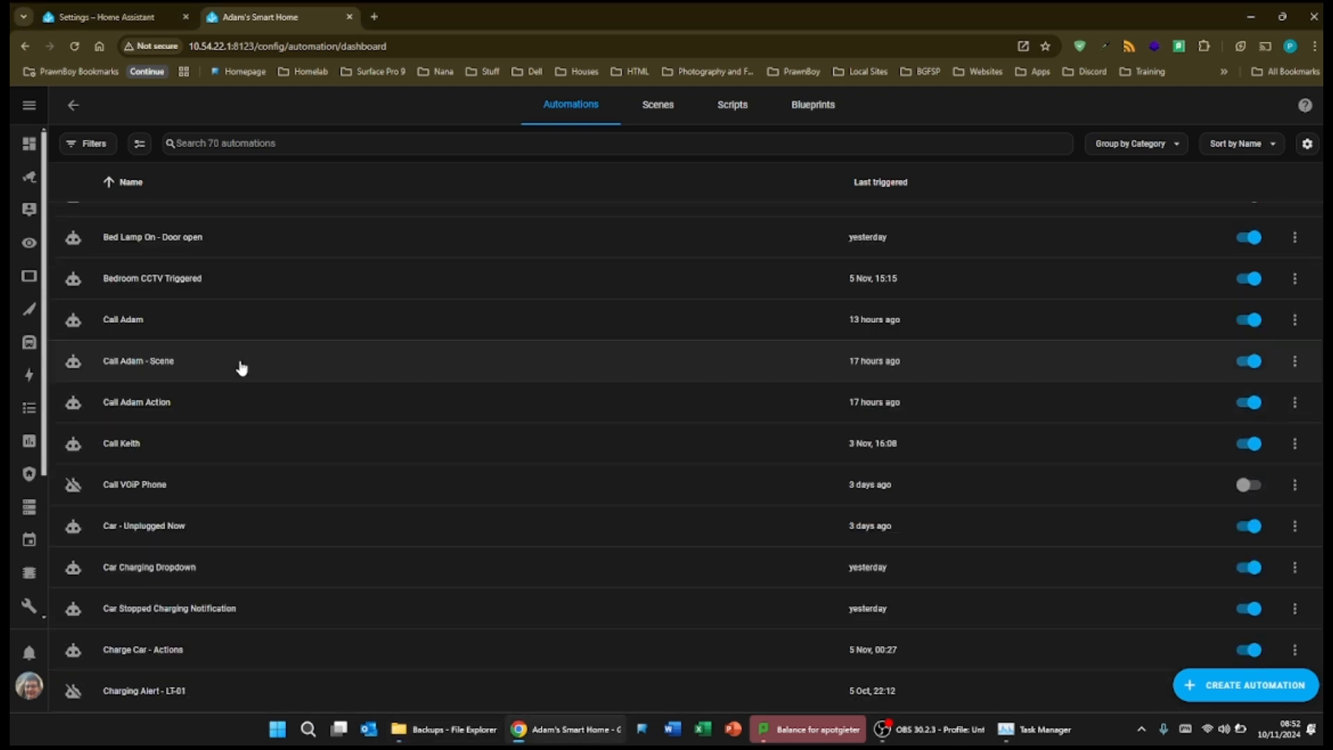
scroll(227, 446, down, 12)
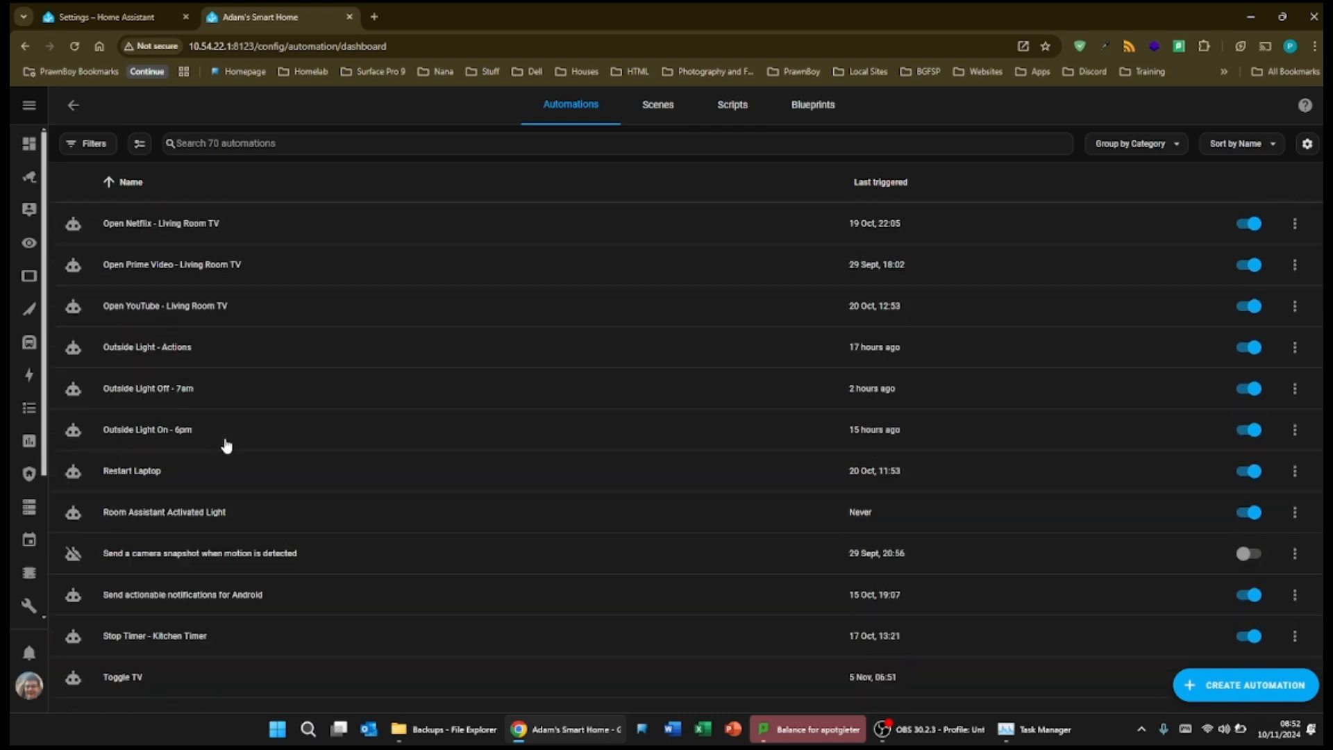
scroll(225, 402, up, 7)
scroll(224, 402, up, 8)
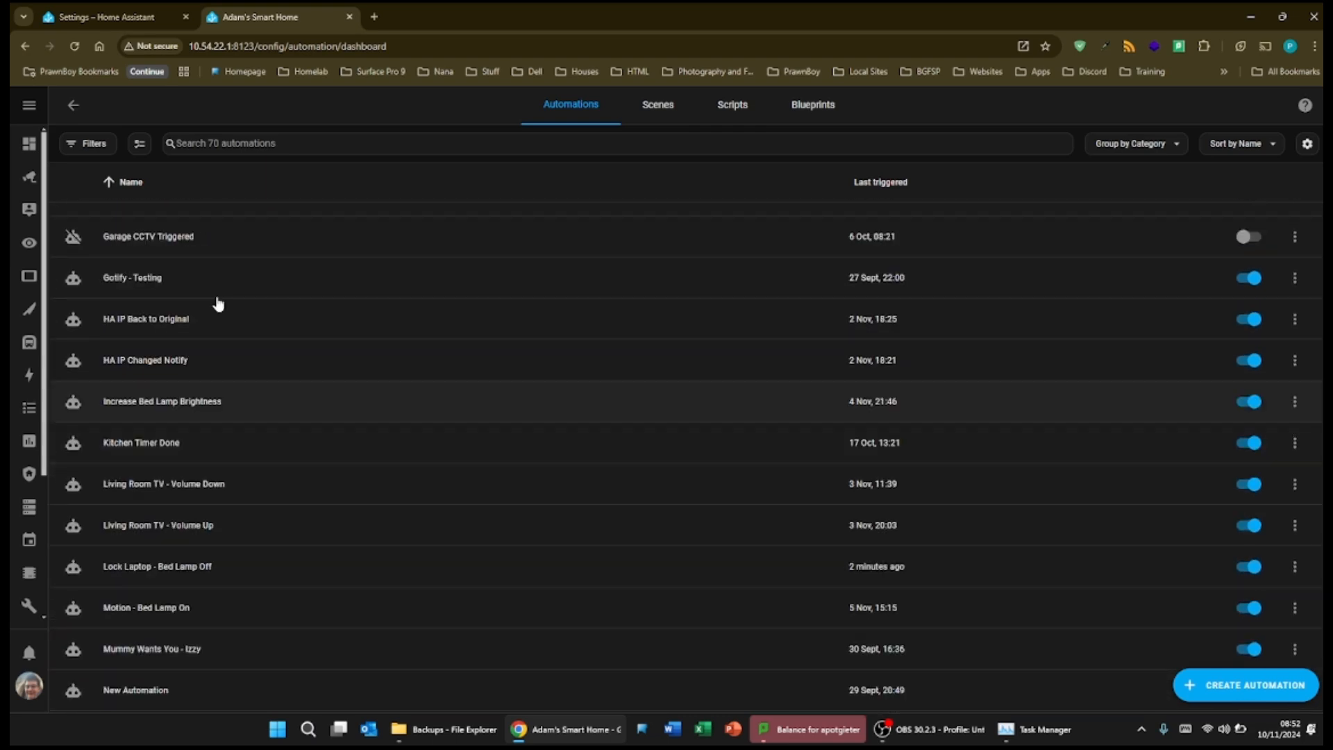
click(864, 183)
scroll(738, 351, up, 10)
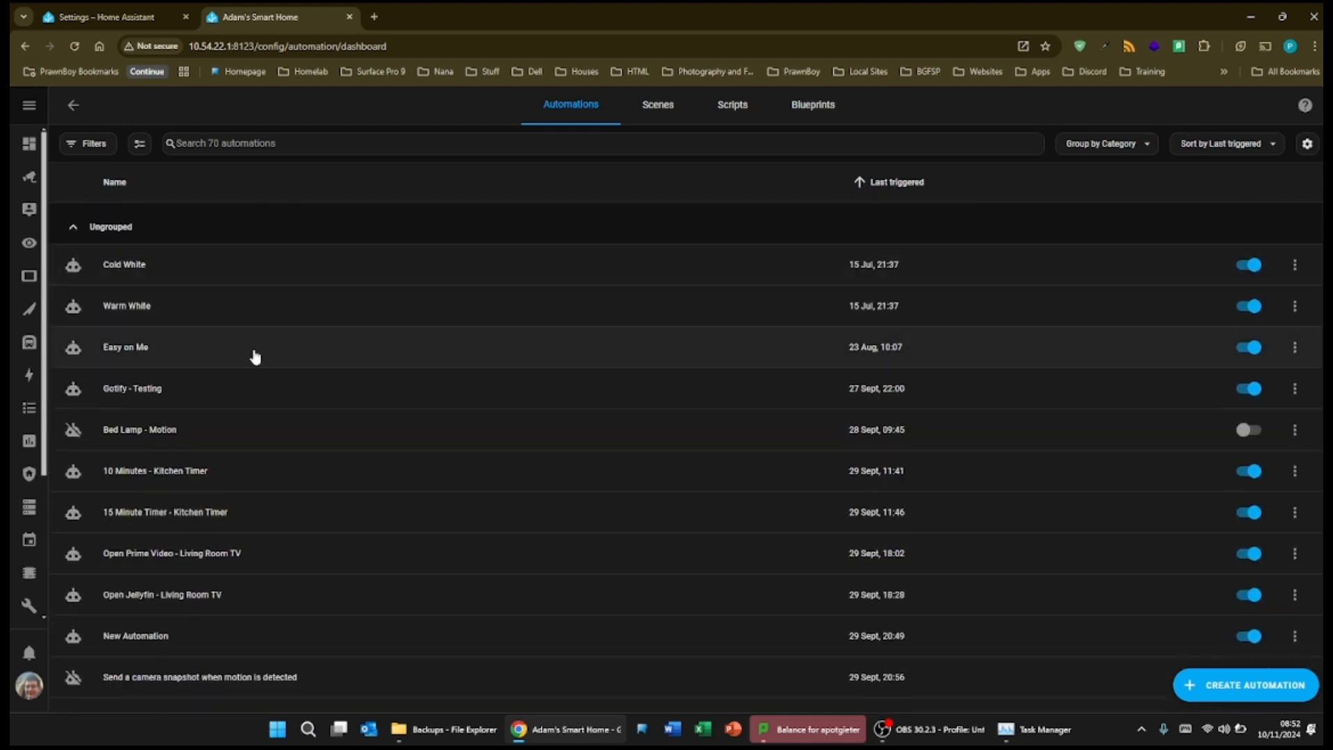
click(904, 189)
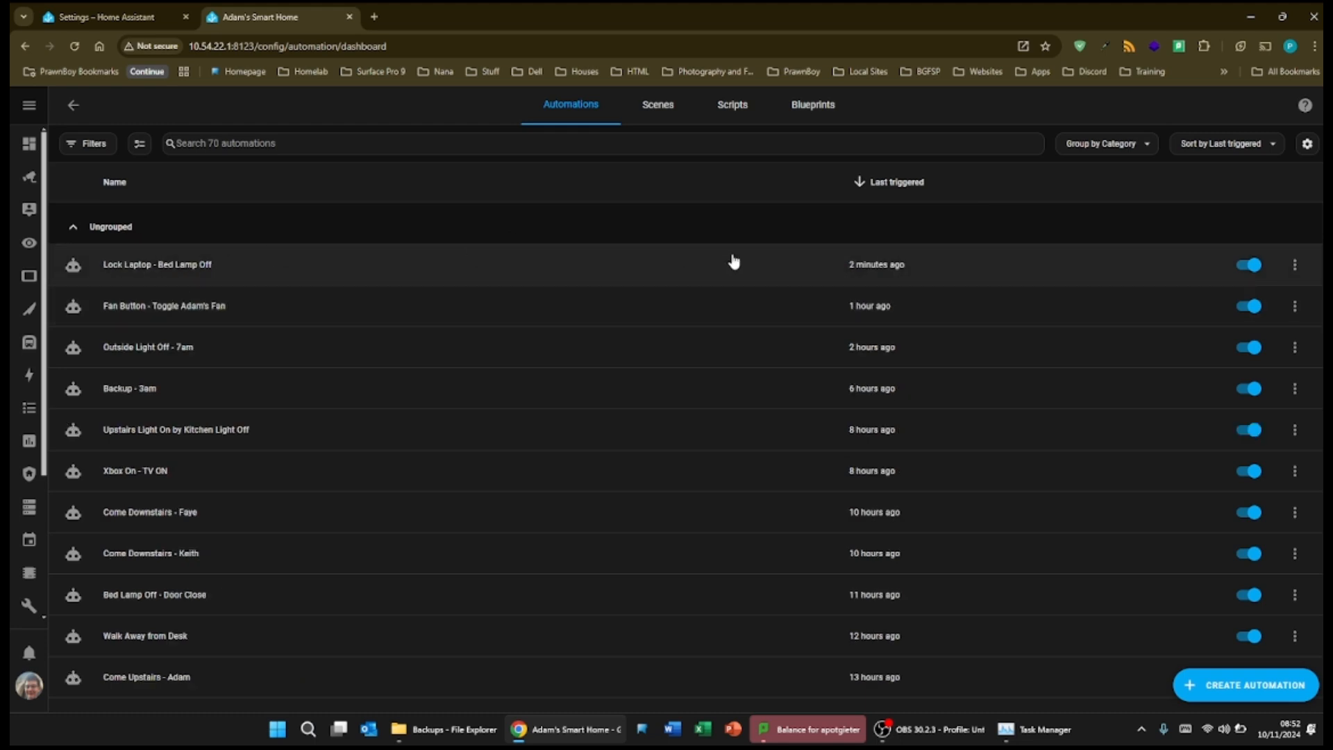
- Inspect the Lock Laptop - Bed Lamp Off automation, then switch to the other instance's Settings tab
click(951, 275)
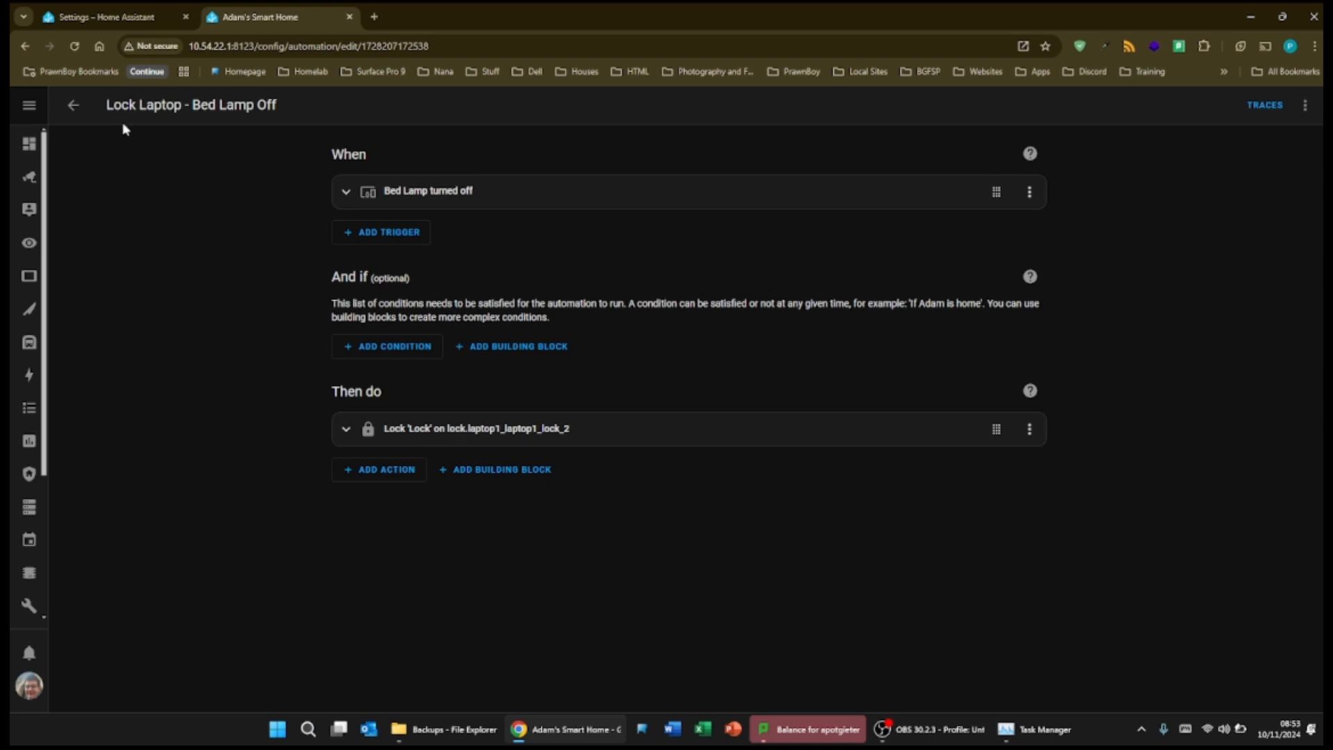
click(73, 105)
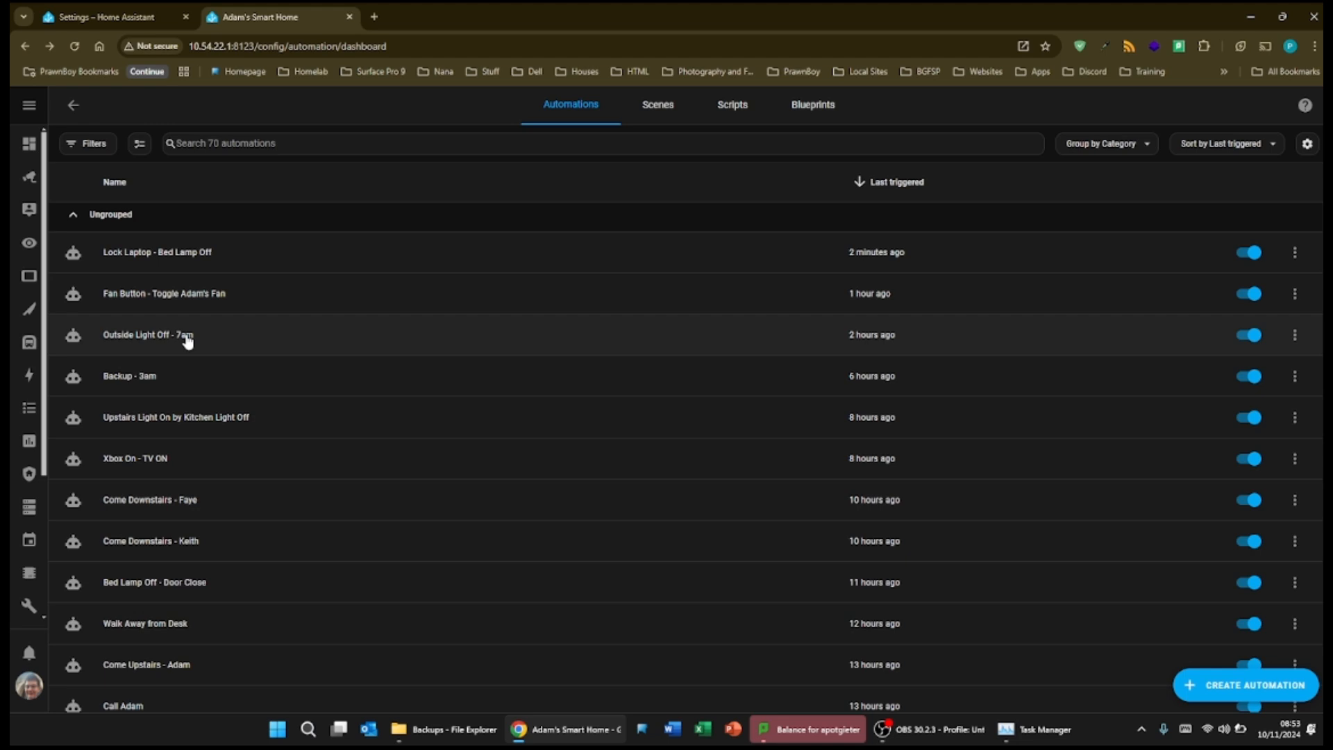
scroll(187, 341, down, 3)
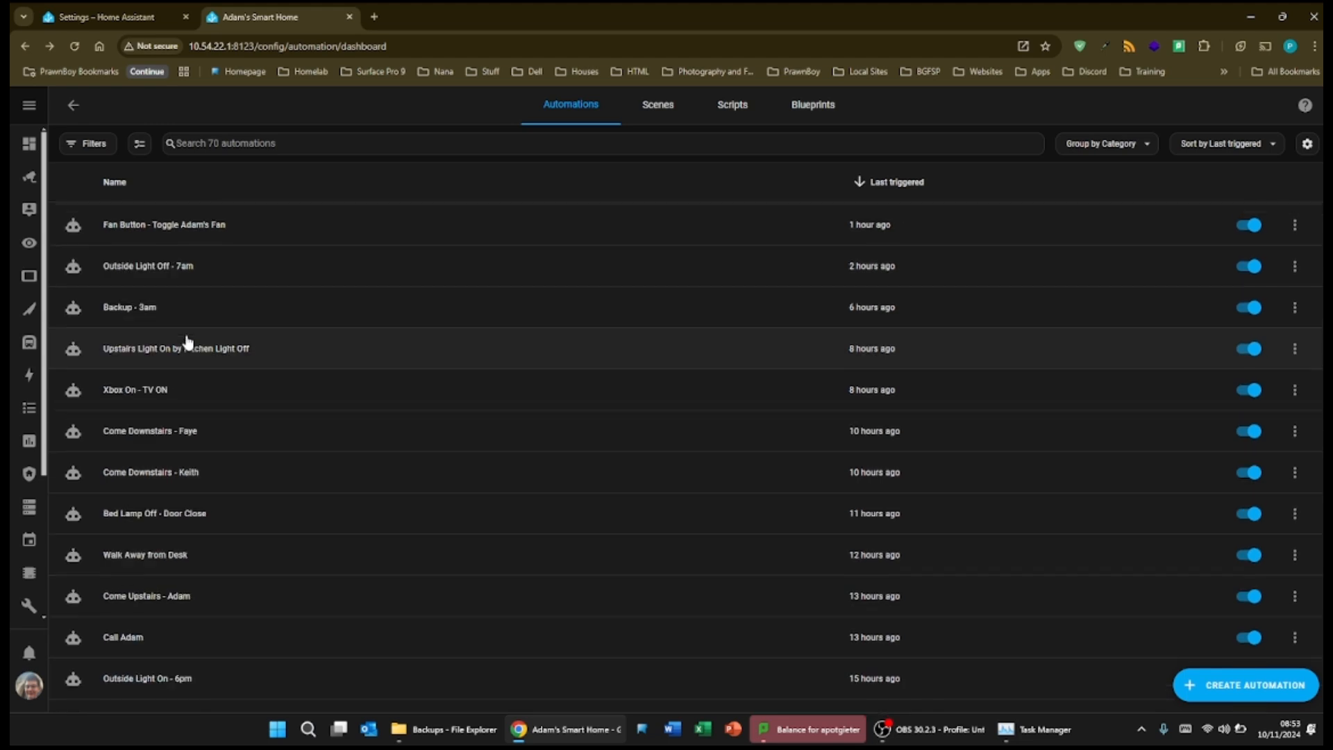
scroll(169, 389, down, 5)
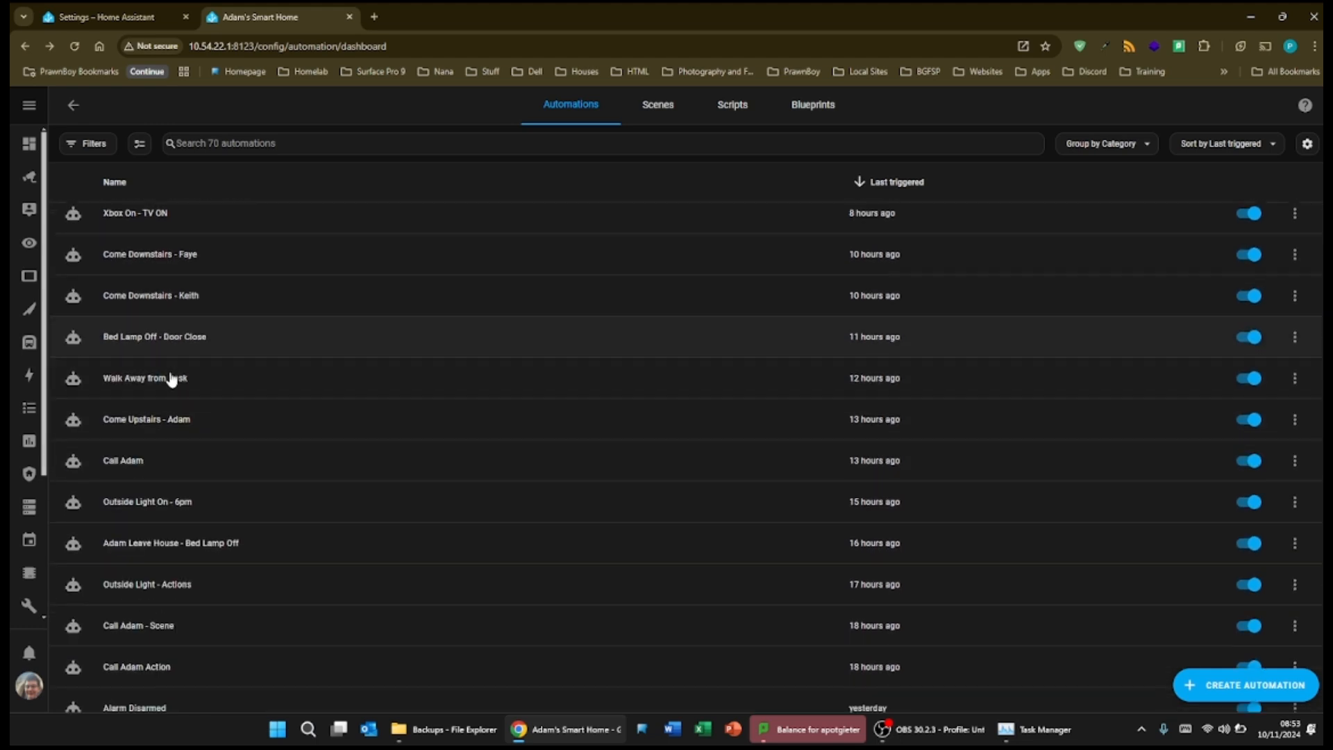
click(86, 17)
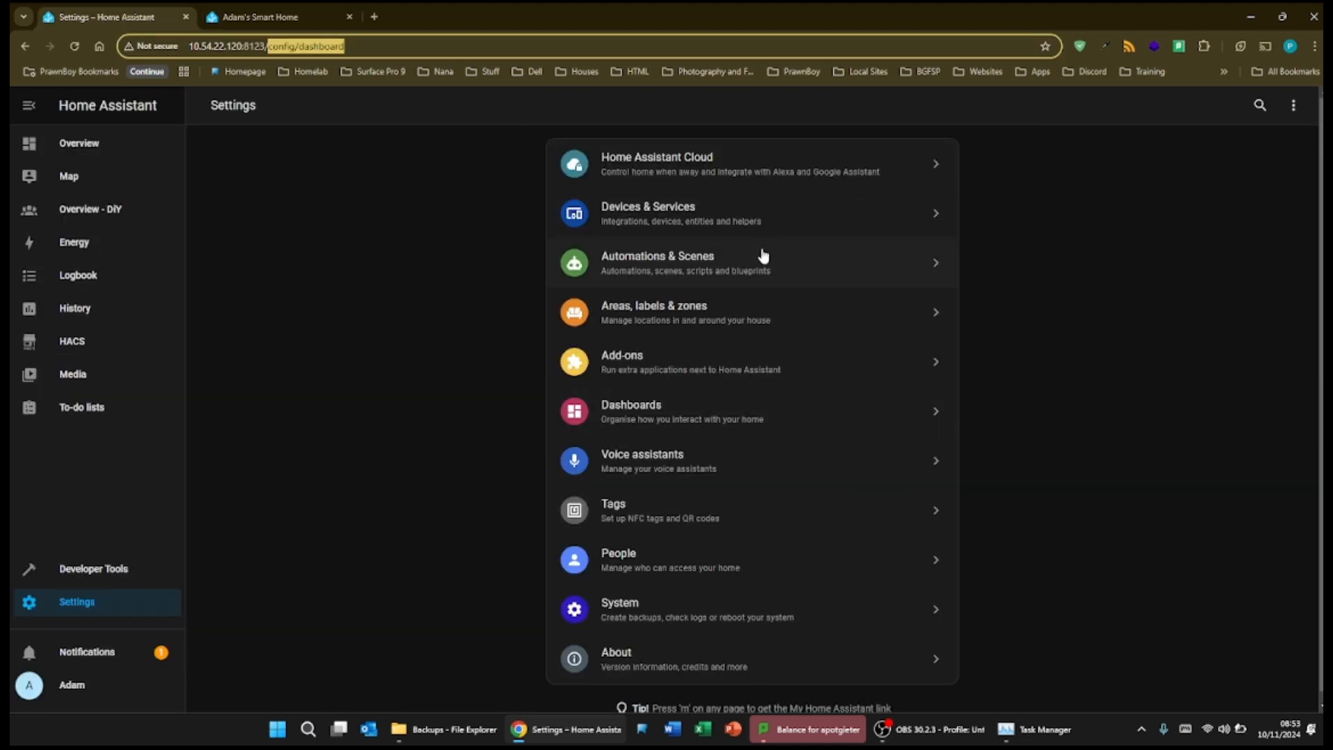
click(709, 288)
click(1250, 701)
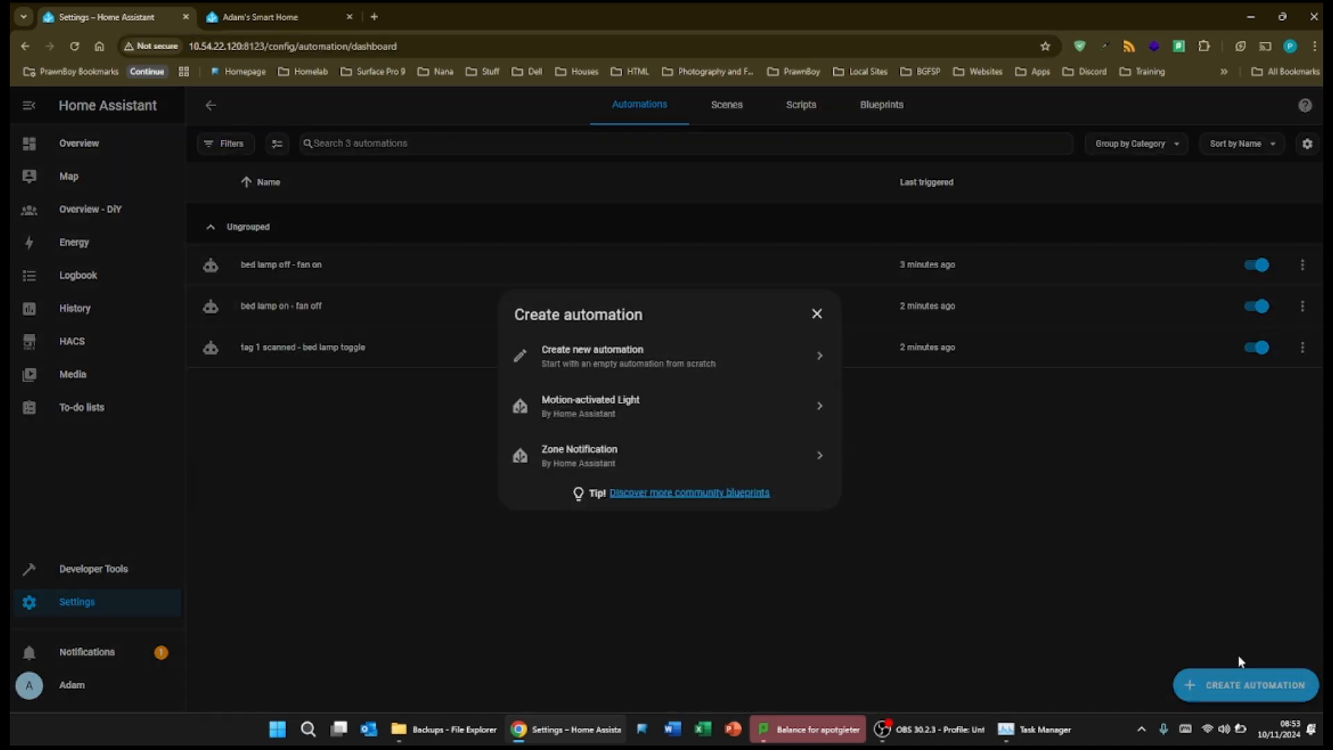
click(738, 370)
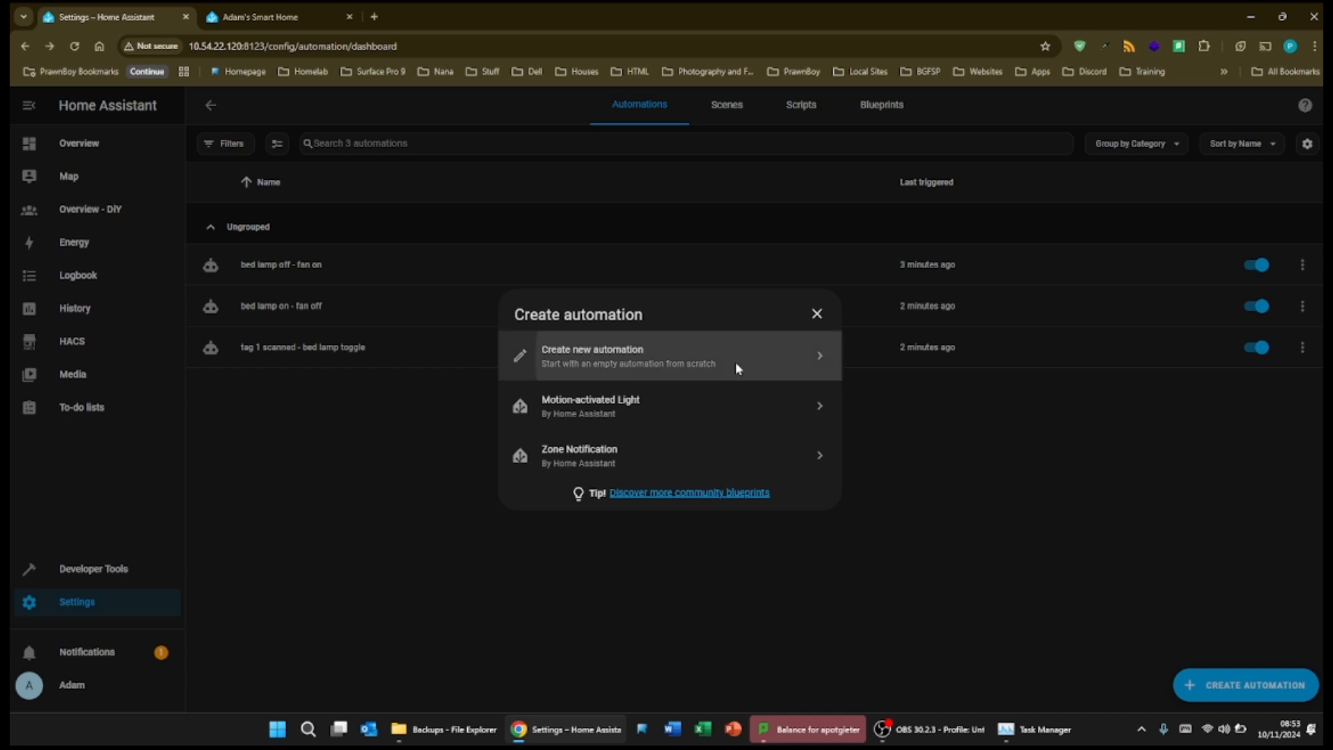
click(494, 208)
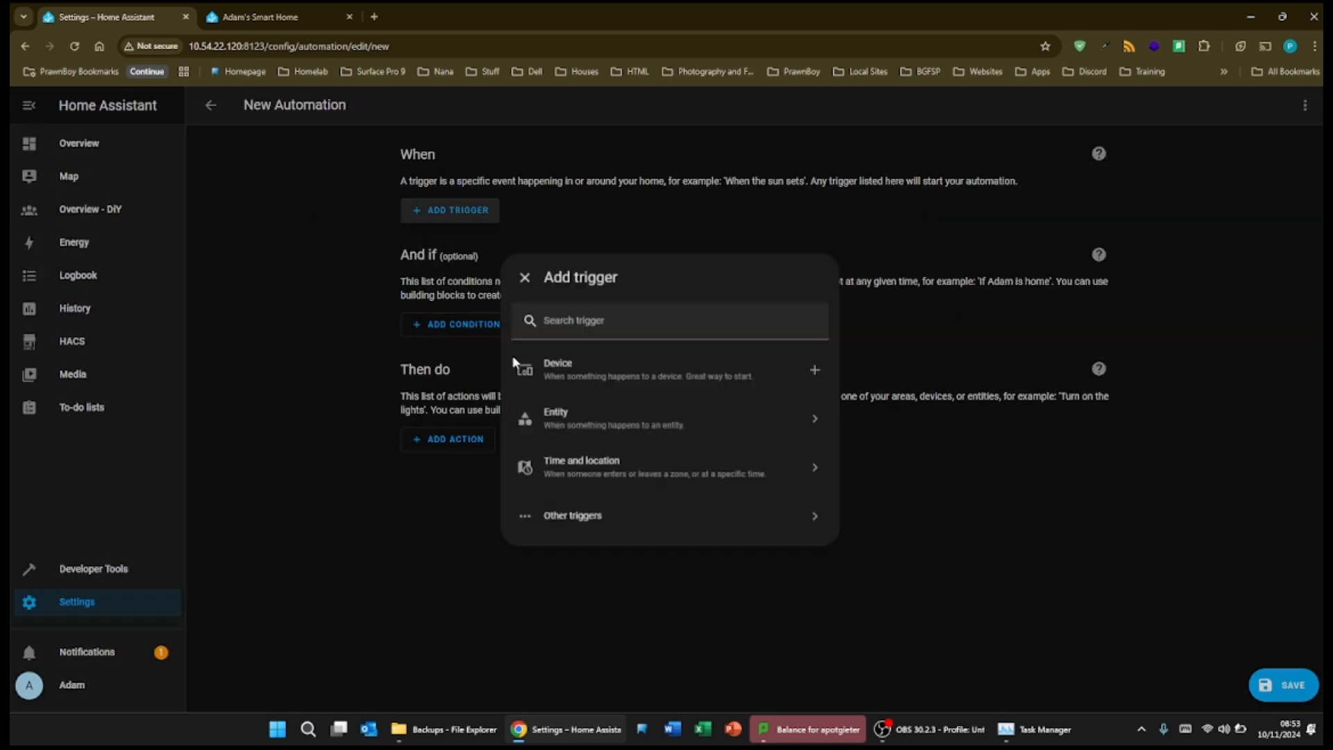
click(580, 503)
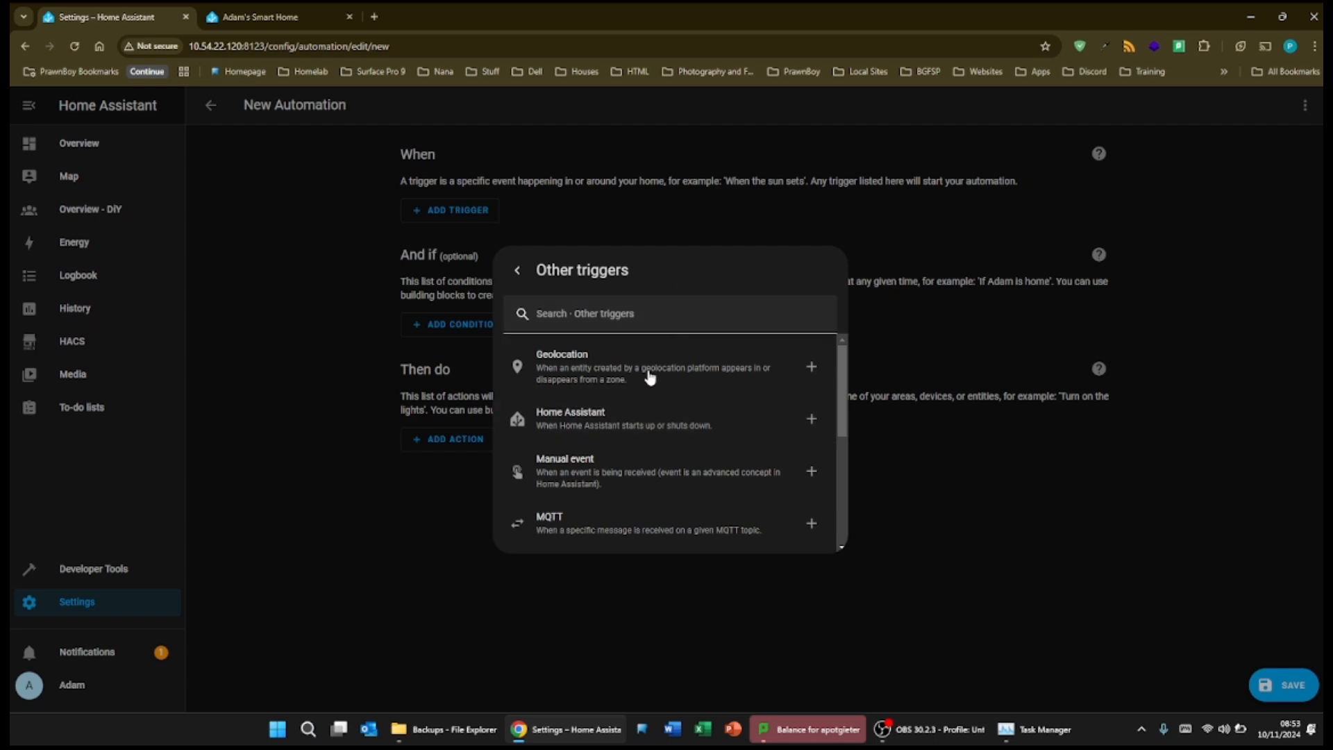
click(518, 269)
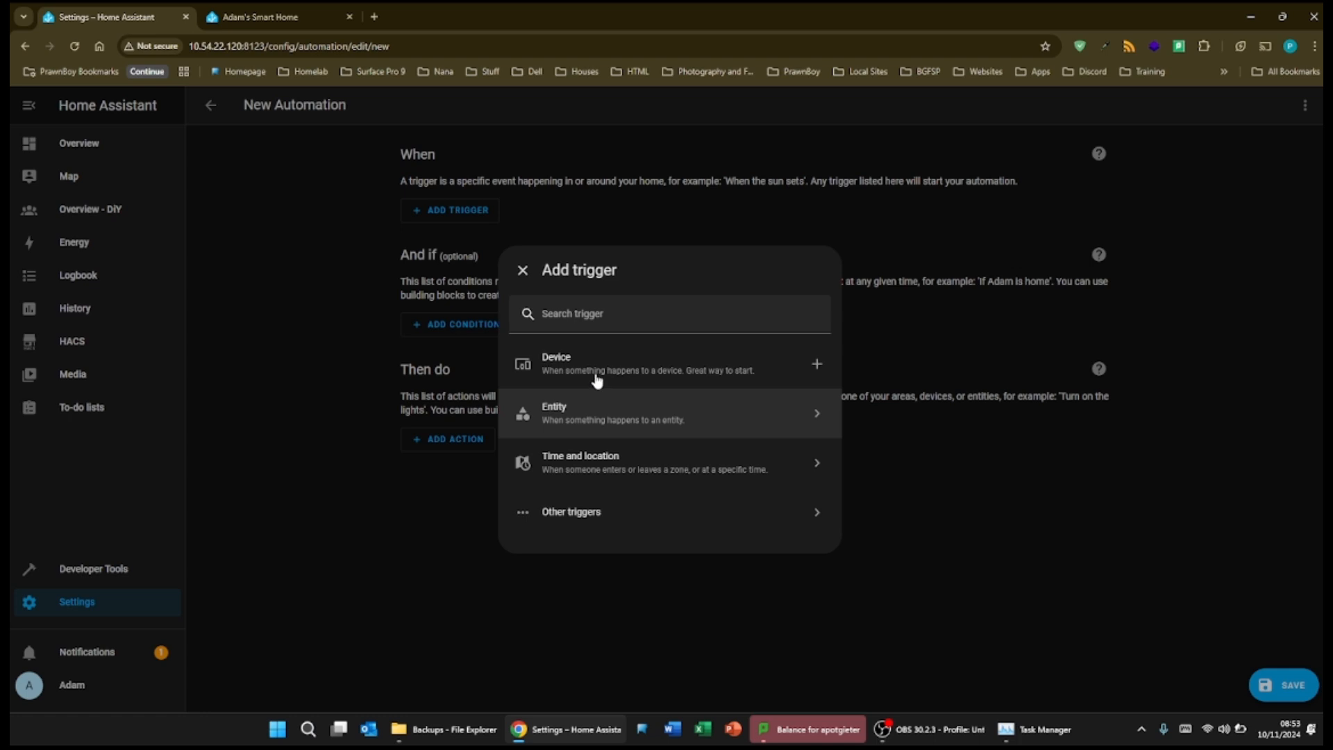
click(525, 281)
- Browse the entities list, briefly viewing the Alexa Media Player update entity
click(156, 594)
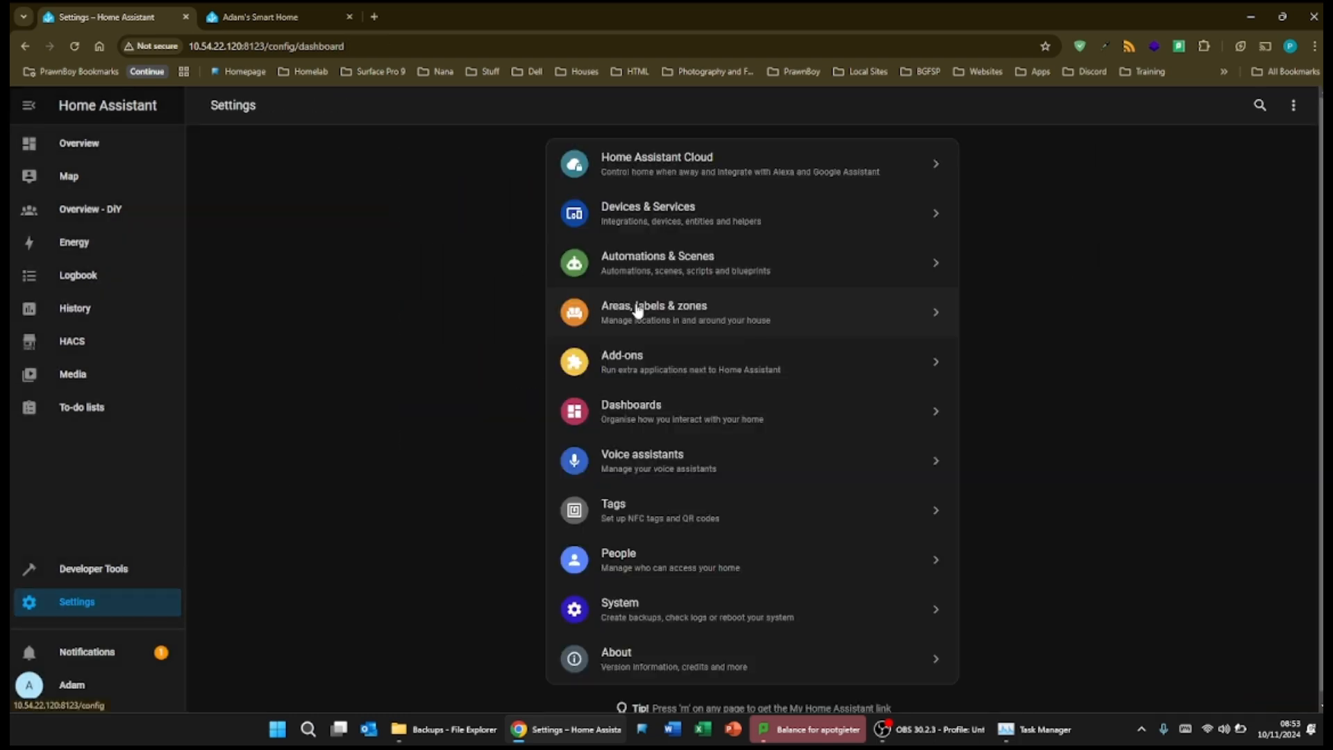
click(698, 230)
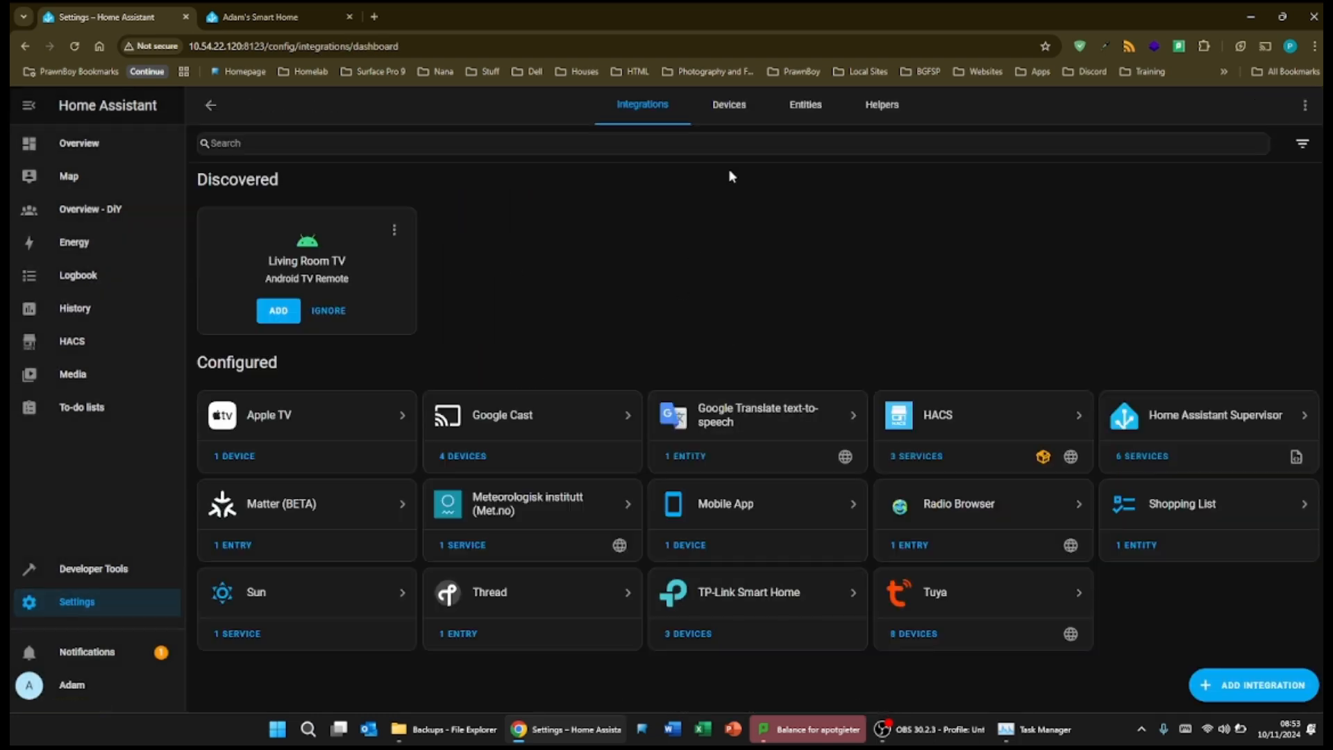
click(792, 108)
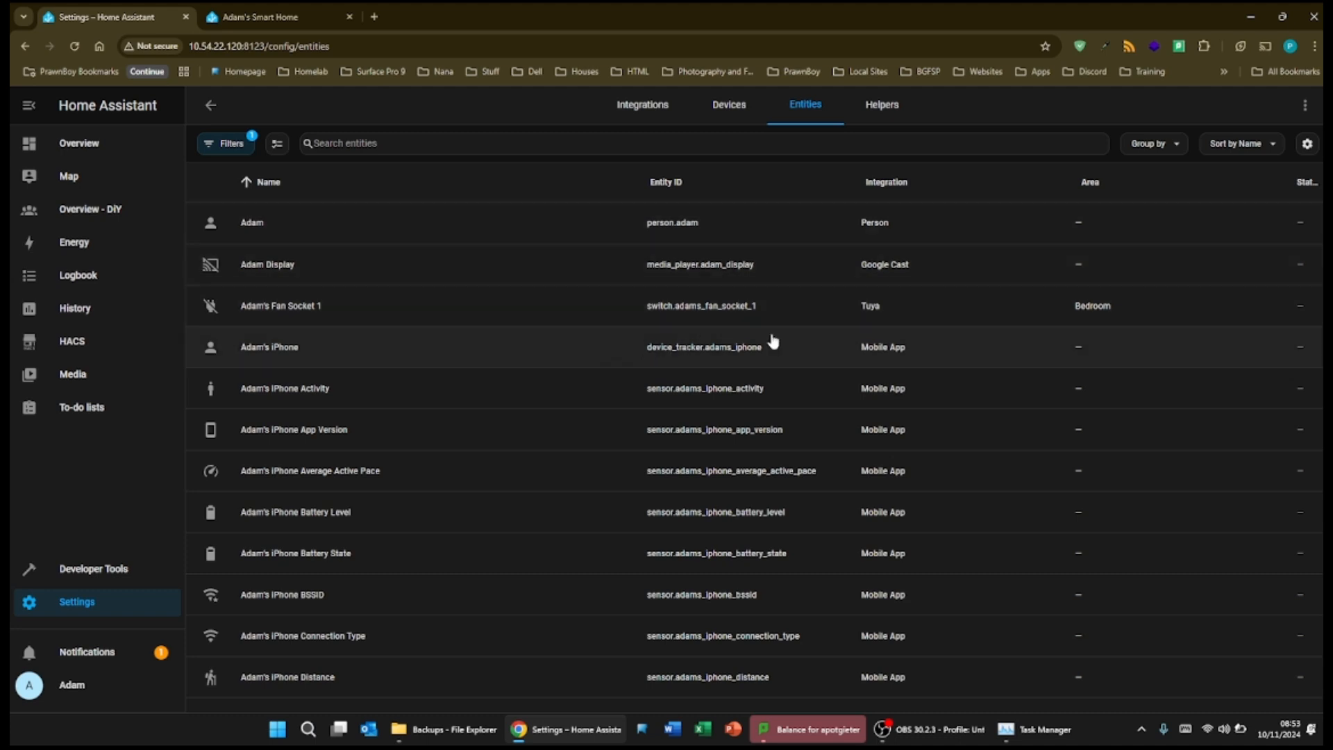
scroll(472, 415, down, 1)
scroll(467, 411, down, 10)
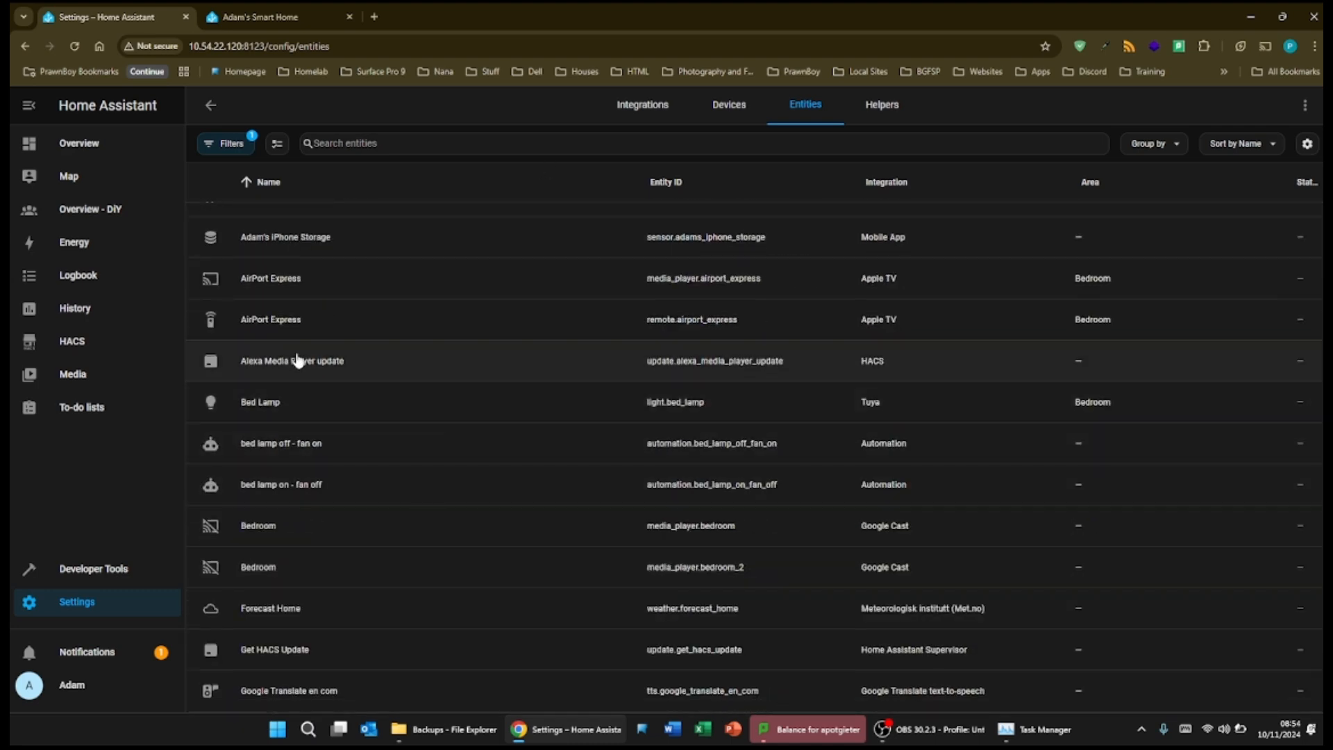
scroll(372, 402, down, 2)
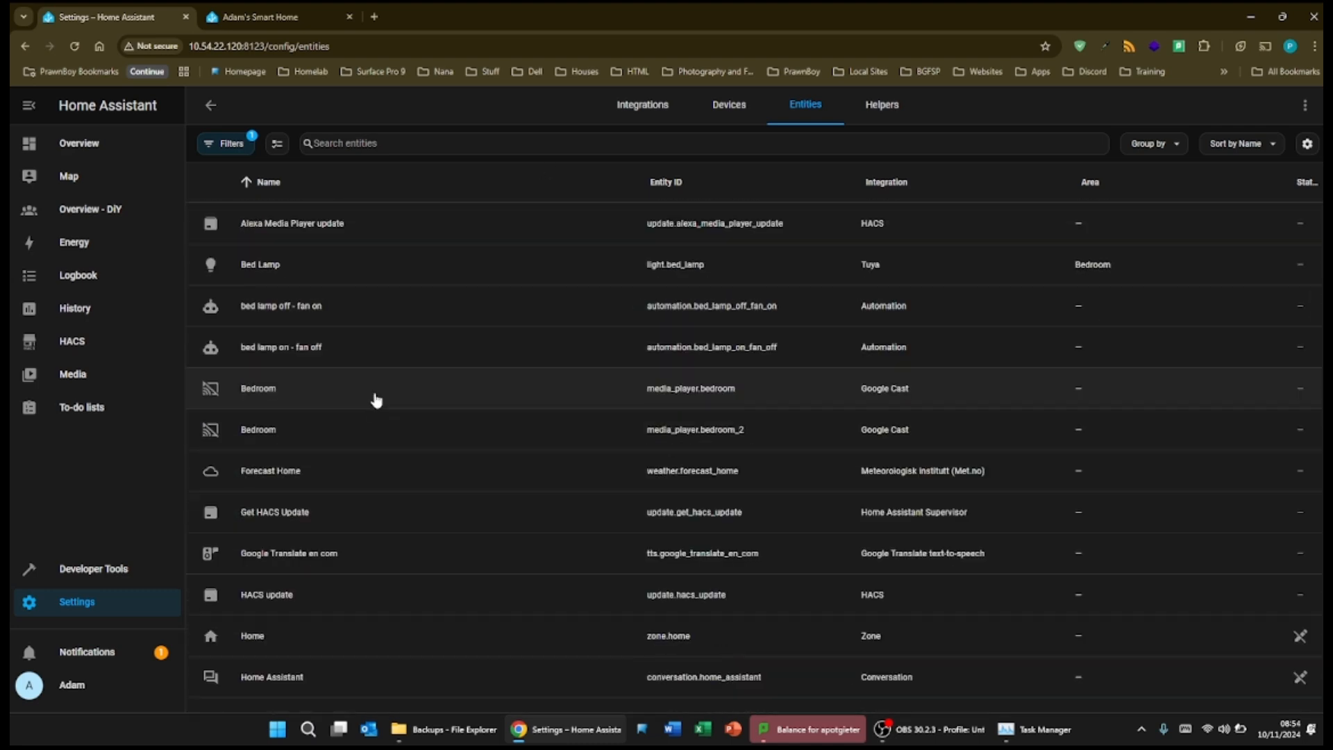
click(474, 240)
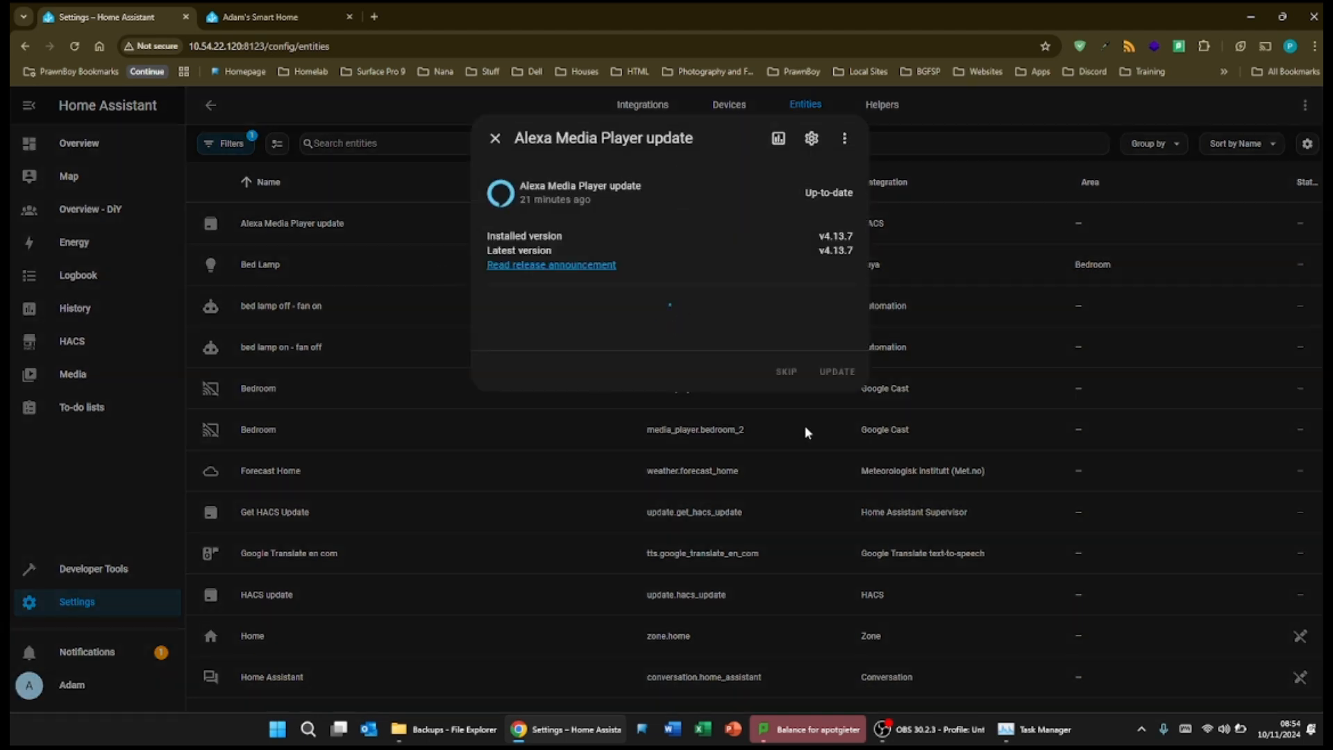
click(882, 421)
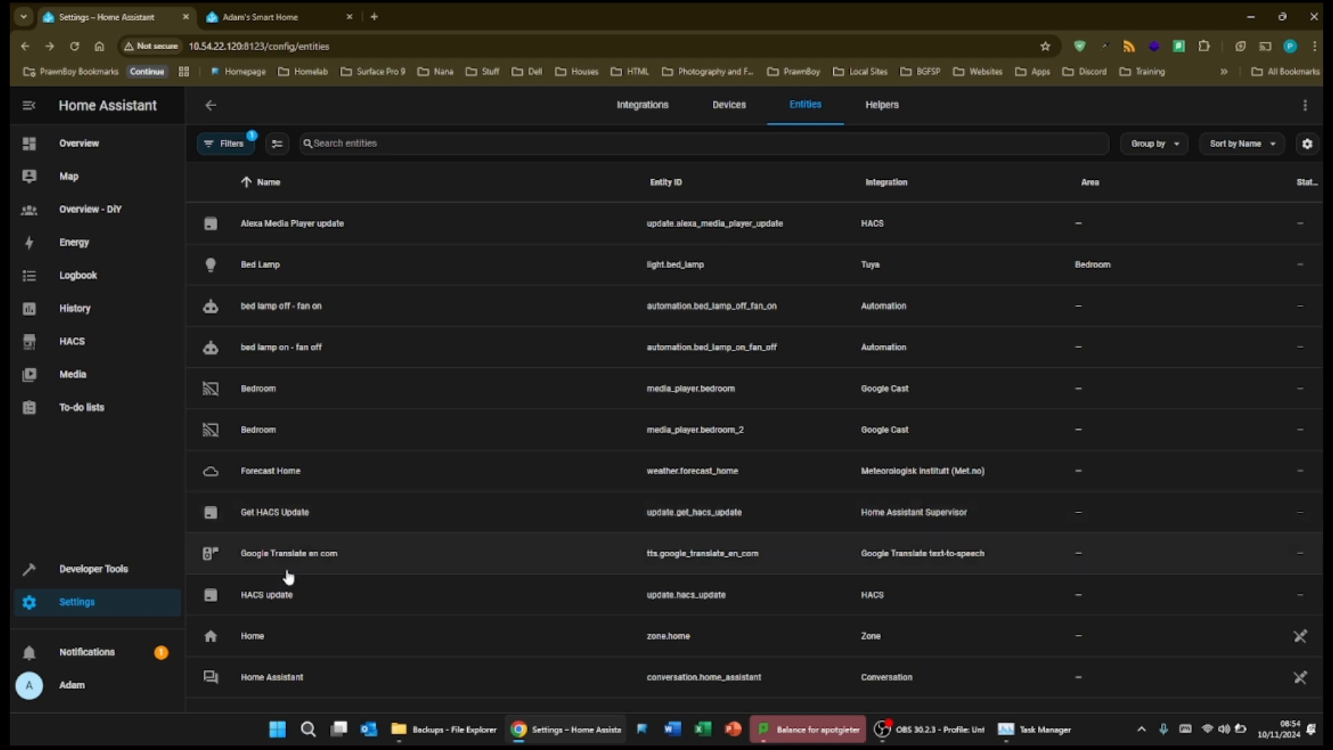
- Copy the HACS update entity ID, then go to the automations list
click(283, 601)
click(810, 137)
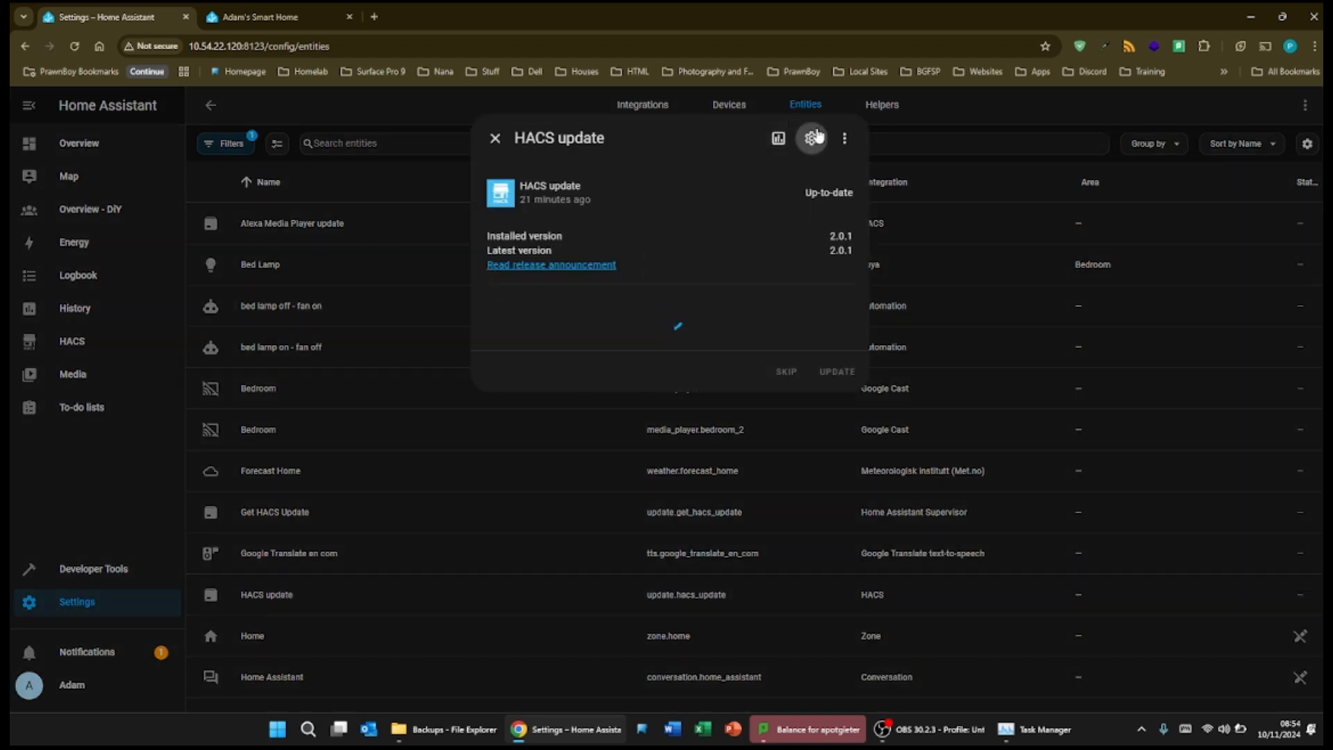
click(835, 282)
click(461, 303)
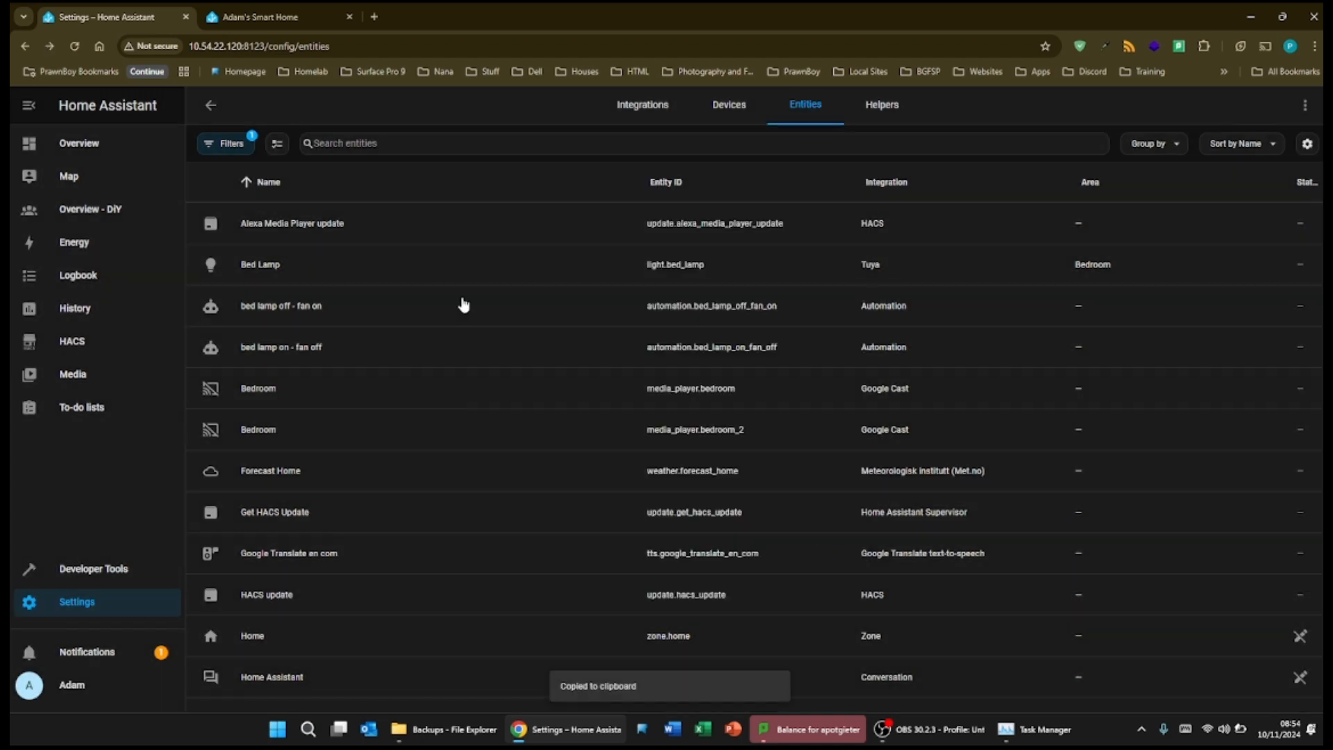
click(126, 598)
click(708, 268)
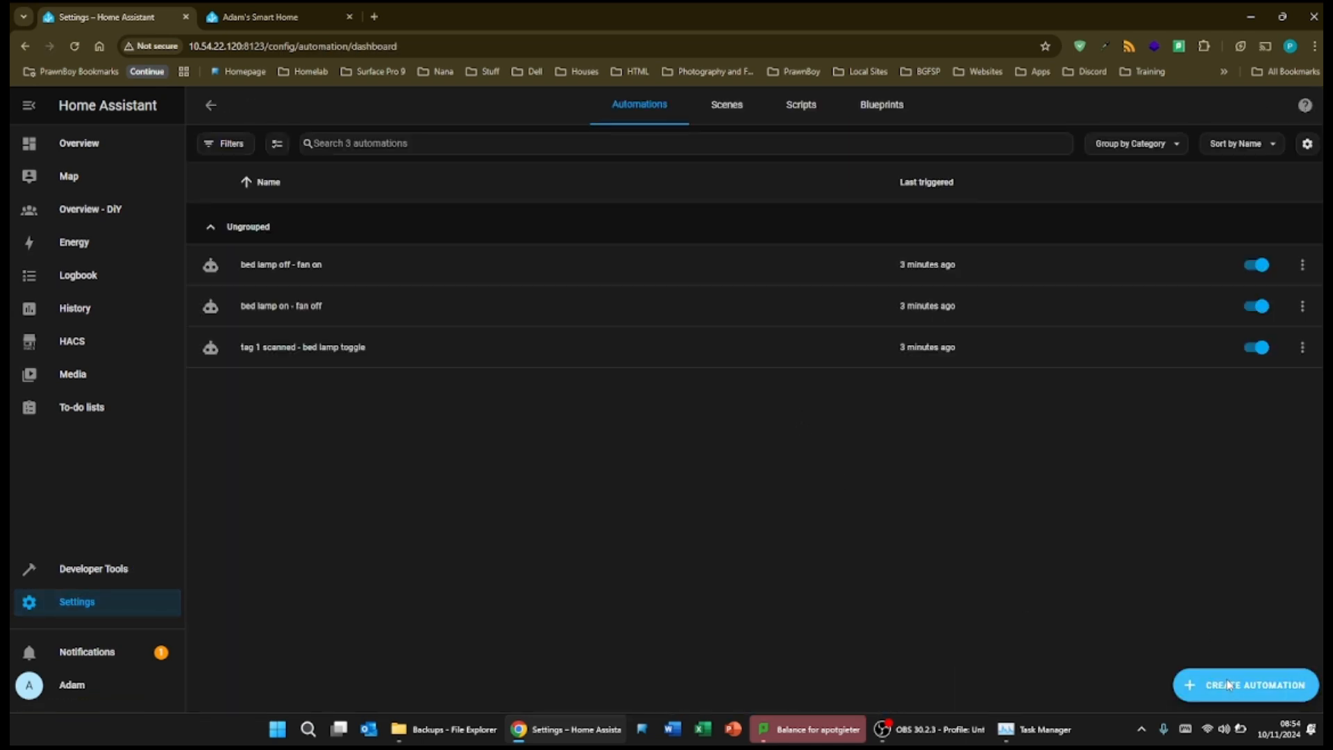
- Create a new blank automation with an entity state-change trigger
click(1227, 684)
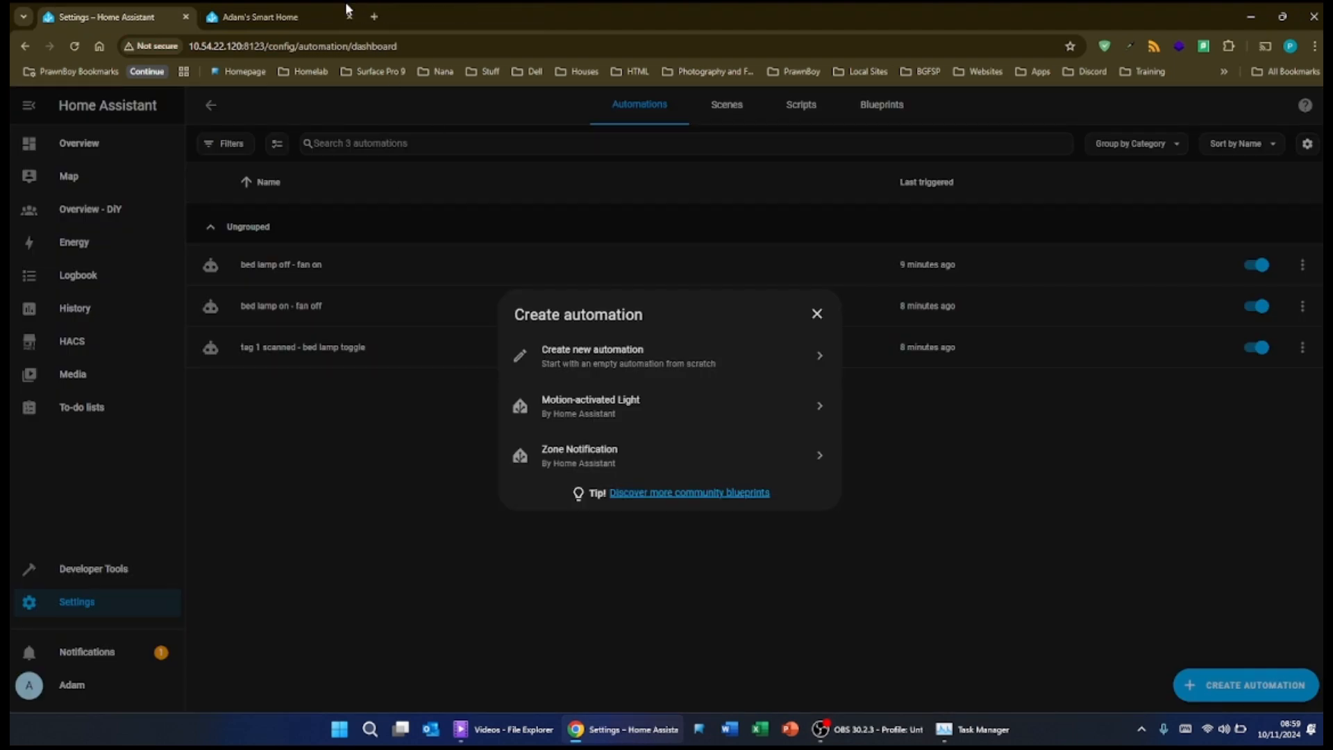
mouse_move(263, 9)
click(566, 351)
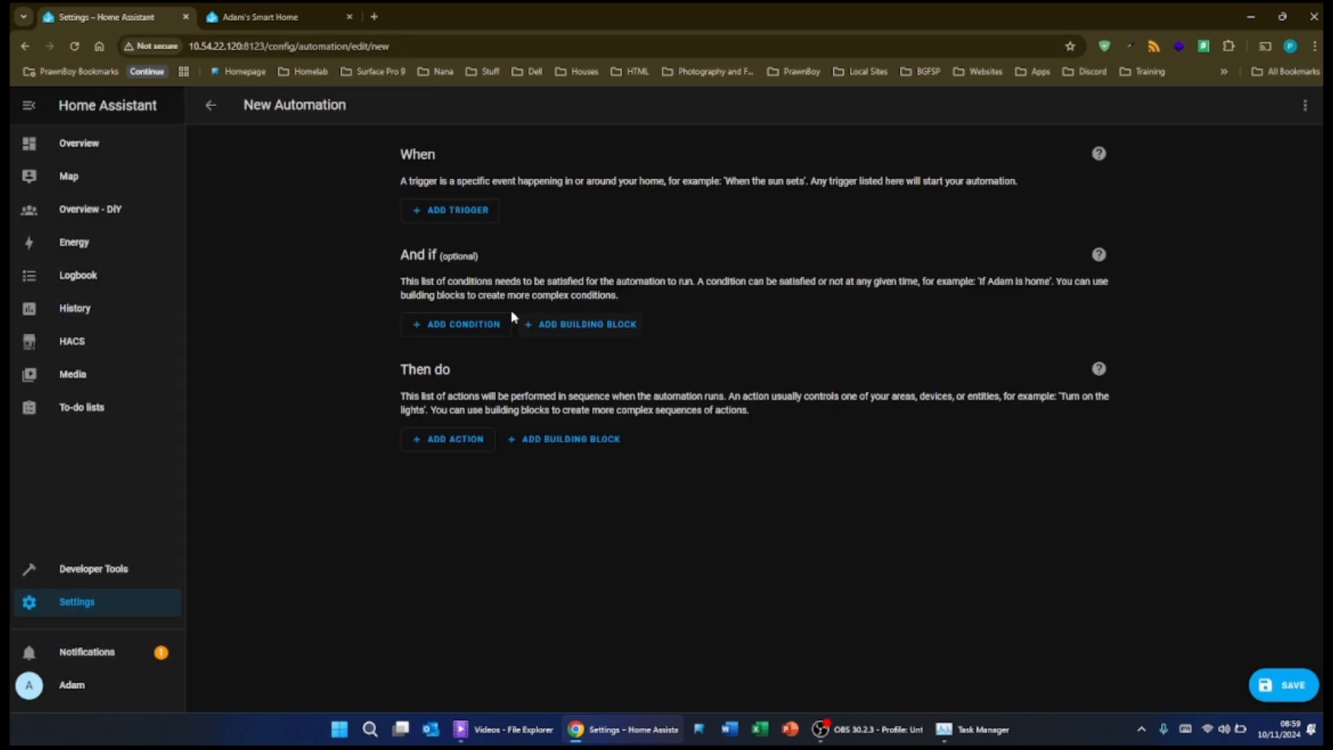
click(445, 211)
click(580, 413)
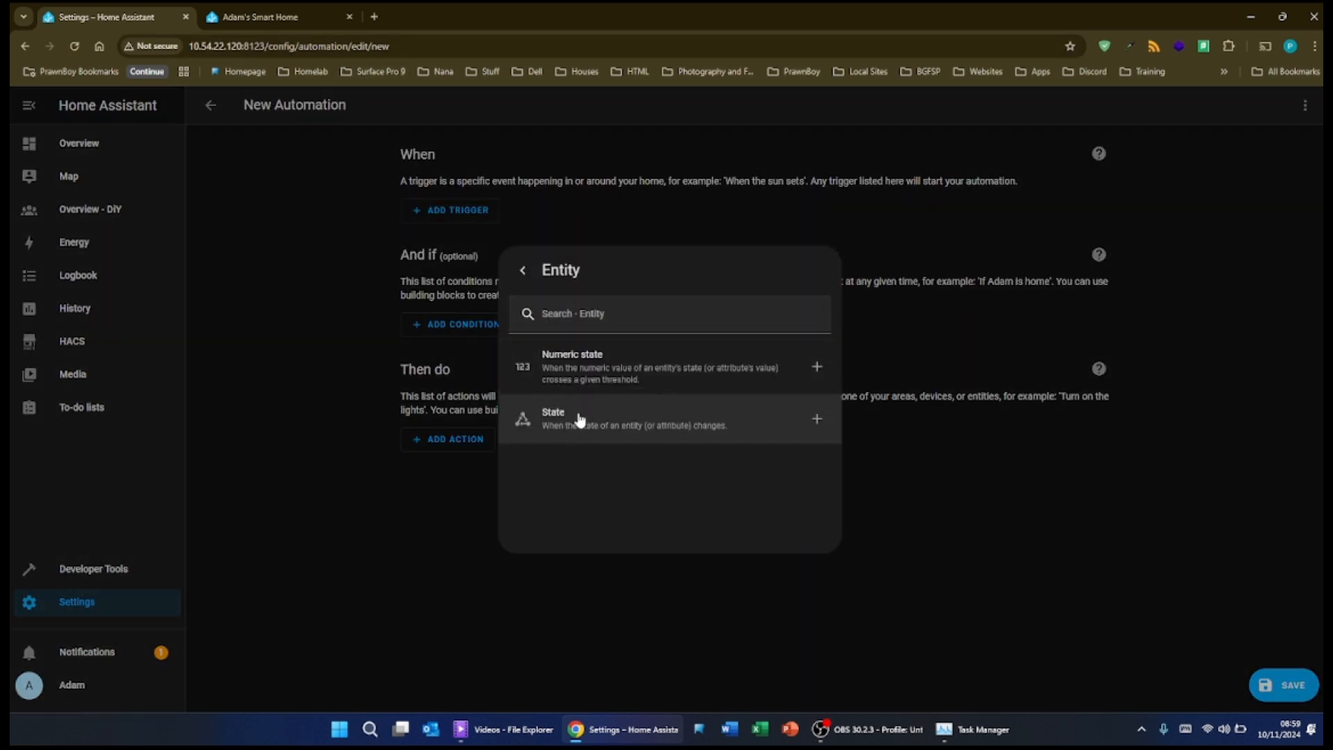
click(579, 416)
- Set the trigger entity to update.hacs_update with To 'Update available'
click(465, 251)
text(update.hacs_update)
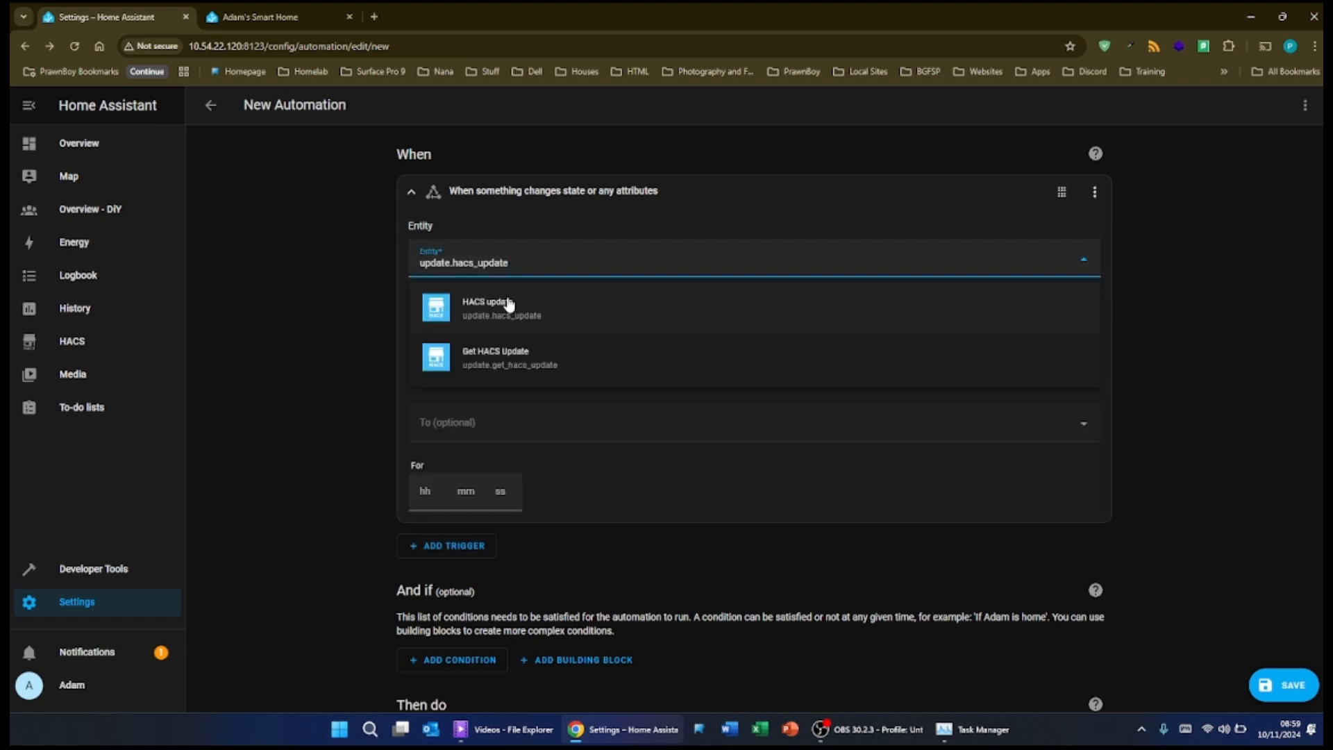
click(506, 303)
click(494, 479)
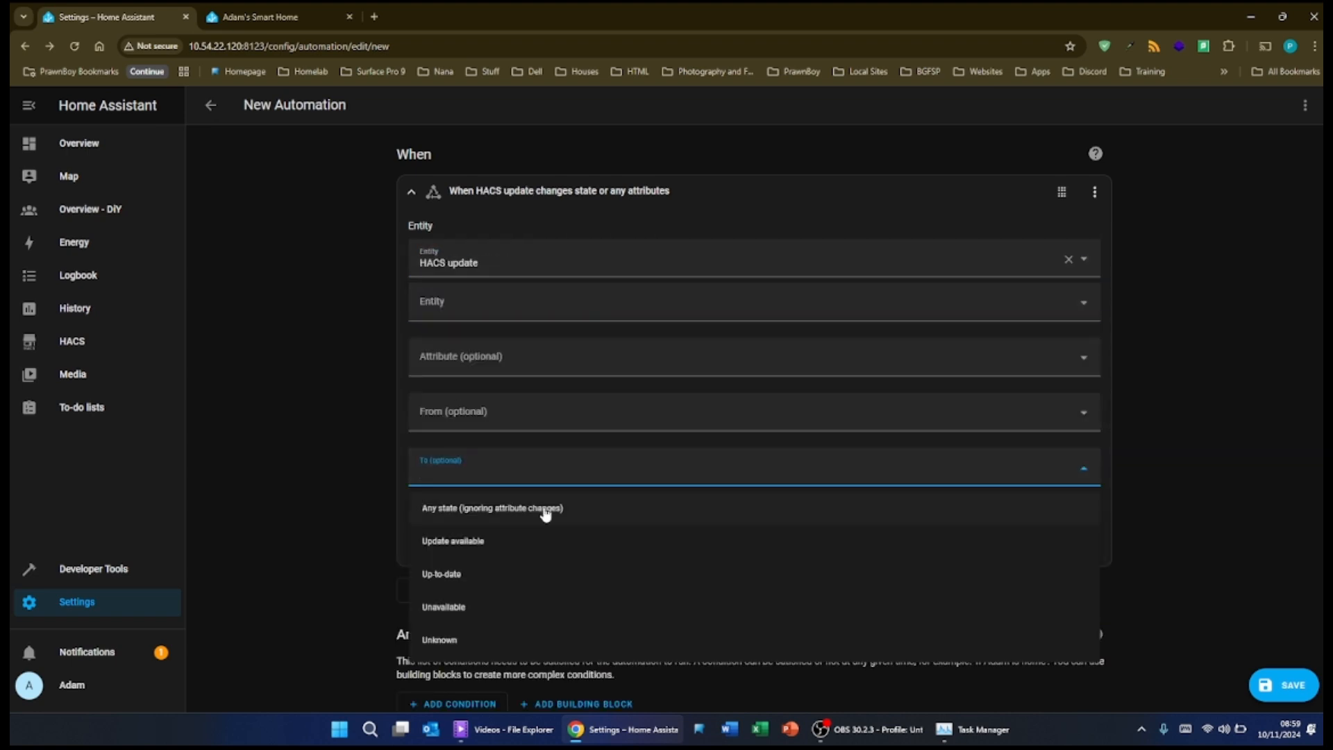
click(474, 411)
click(473, 466)
click(477, 540)
scroll(498, 499, down, 2)
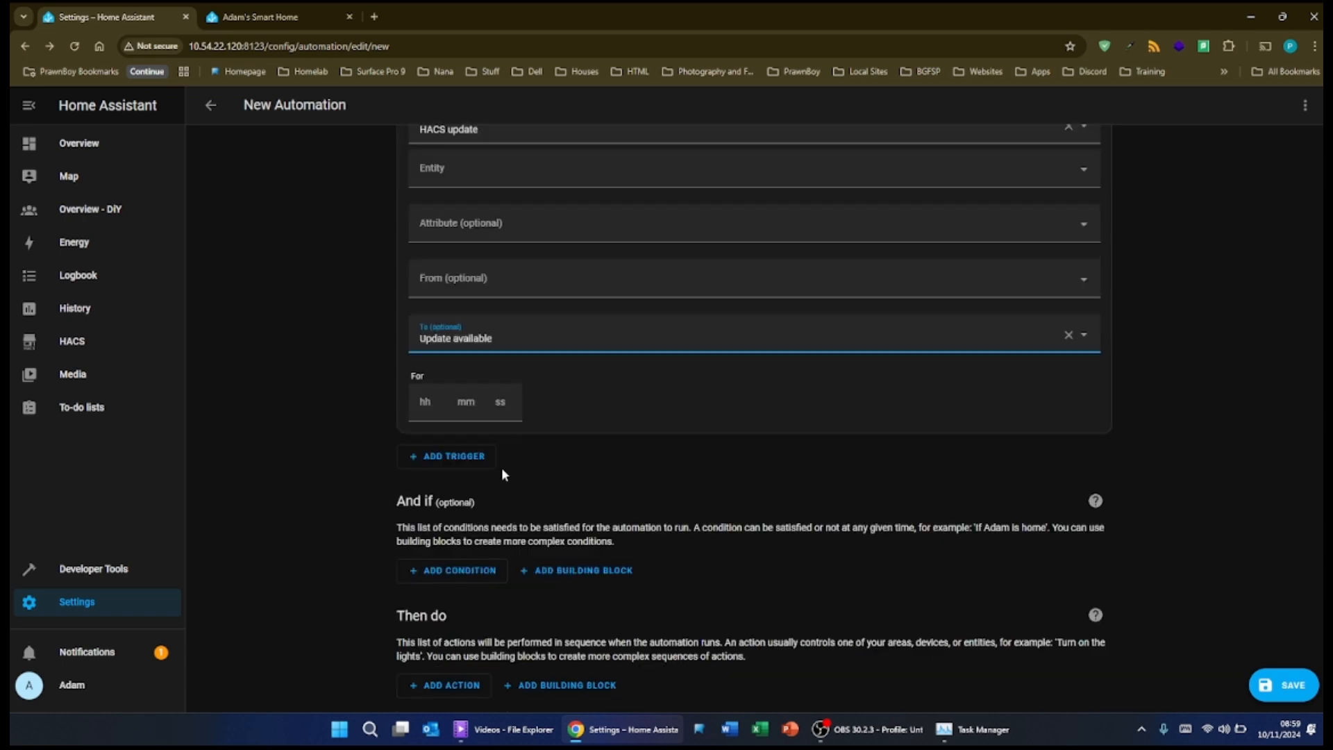
- Add a Persistent Notification: Create action with message 'HACS Needs to be Updated'
click(458, 686)
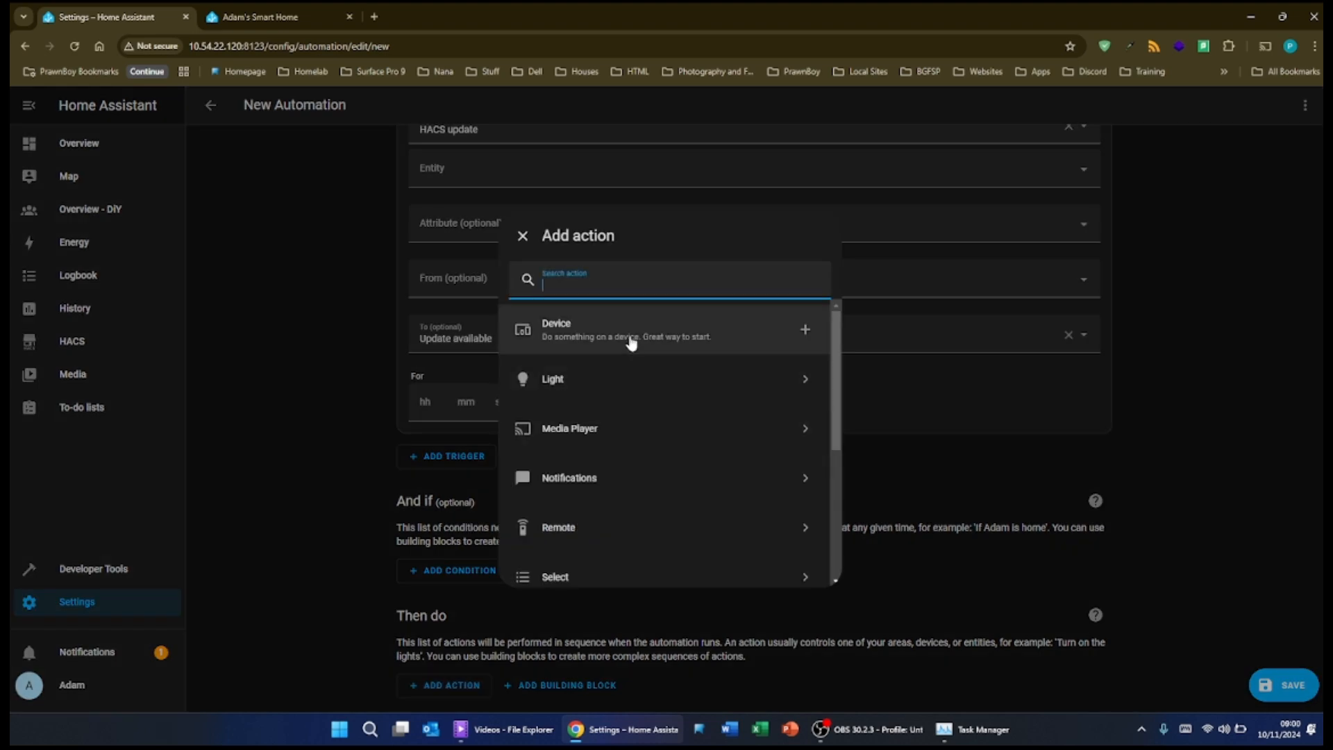
text(notf)
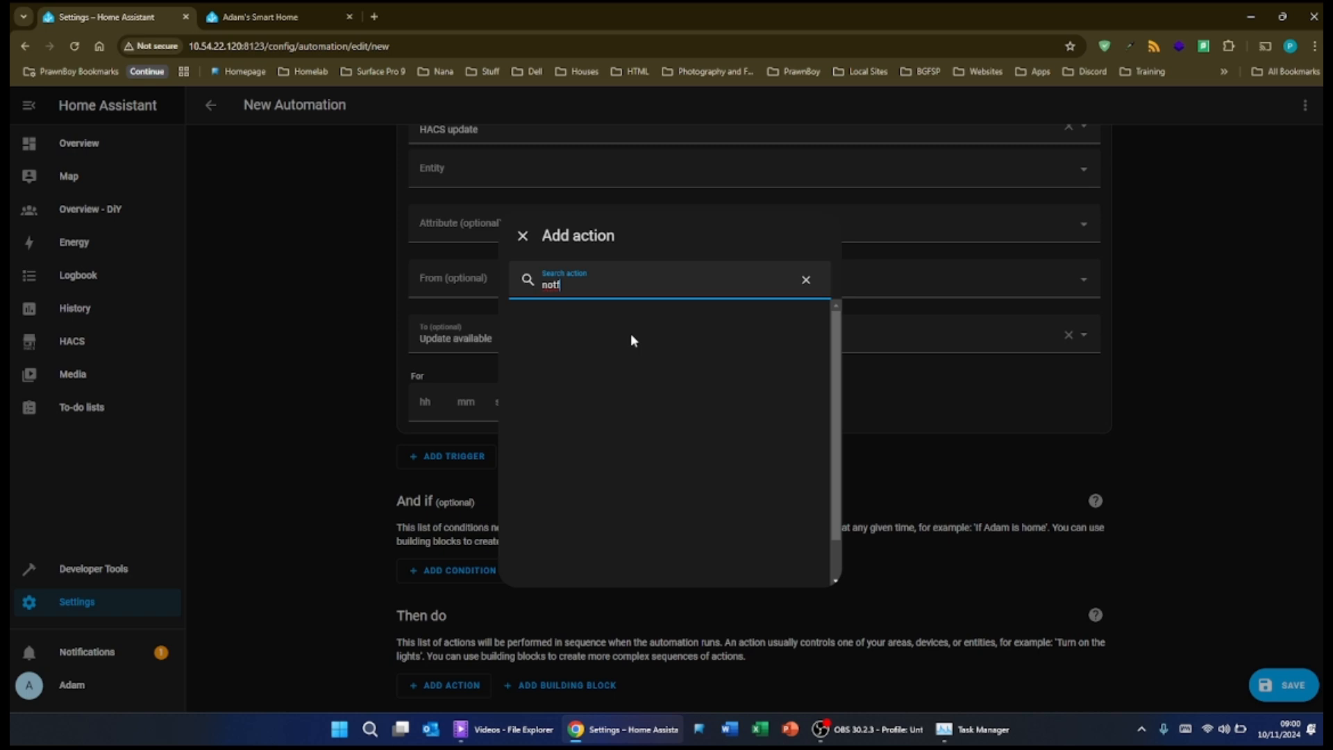
key(BackSpace)
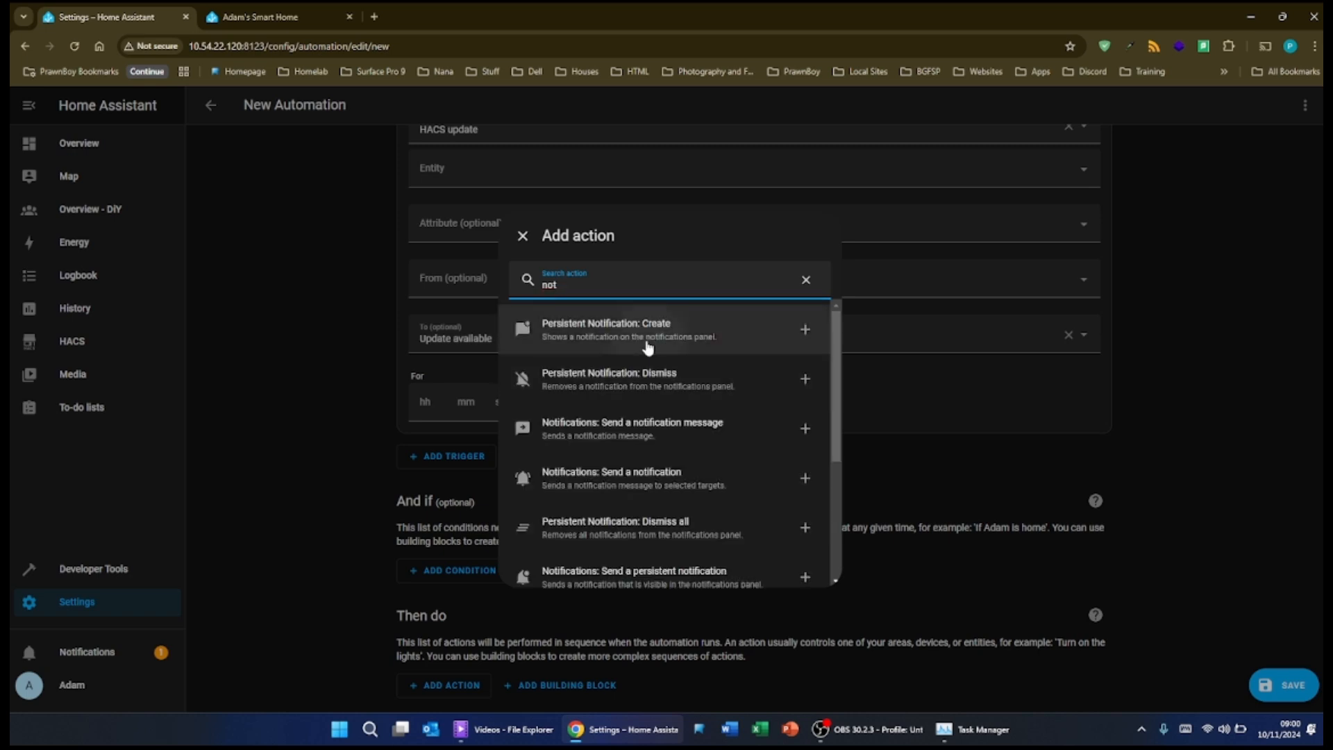
click(647, 346)
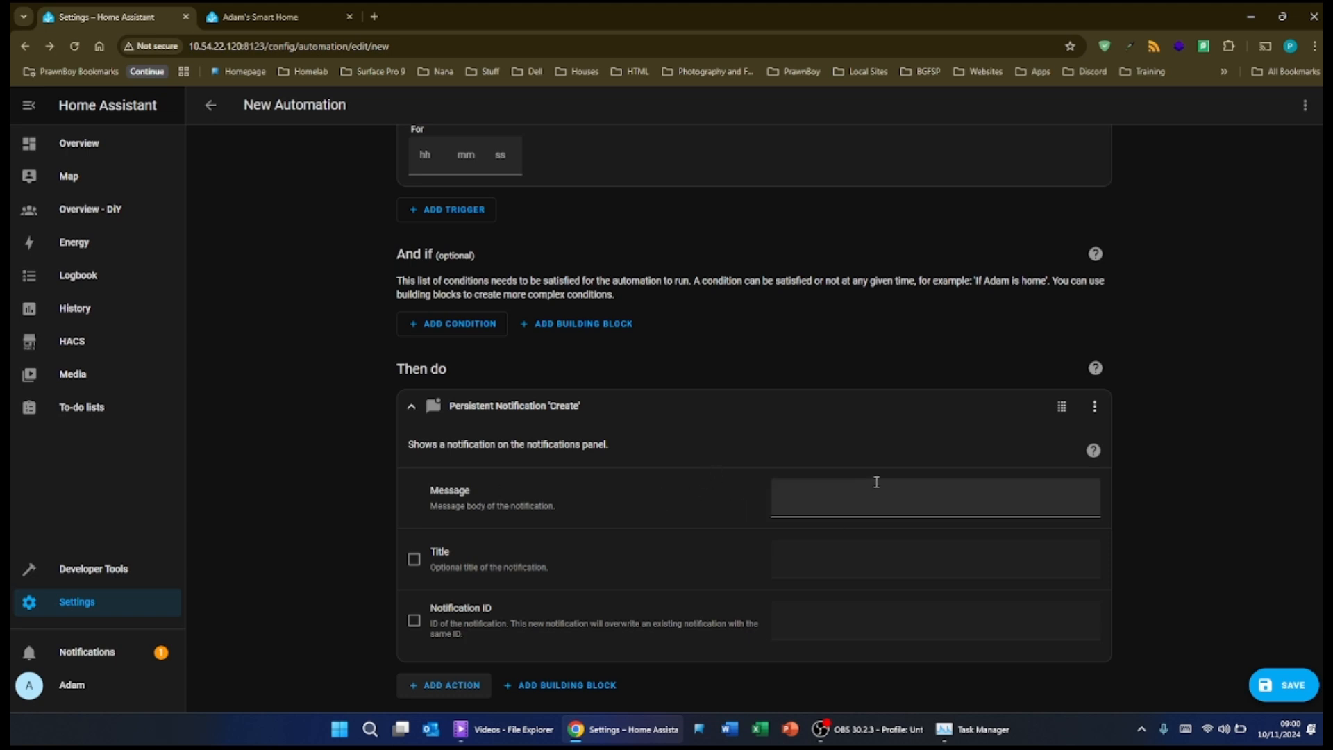
click(875, 483)
text(Hac)
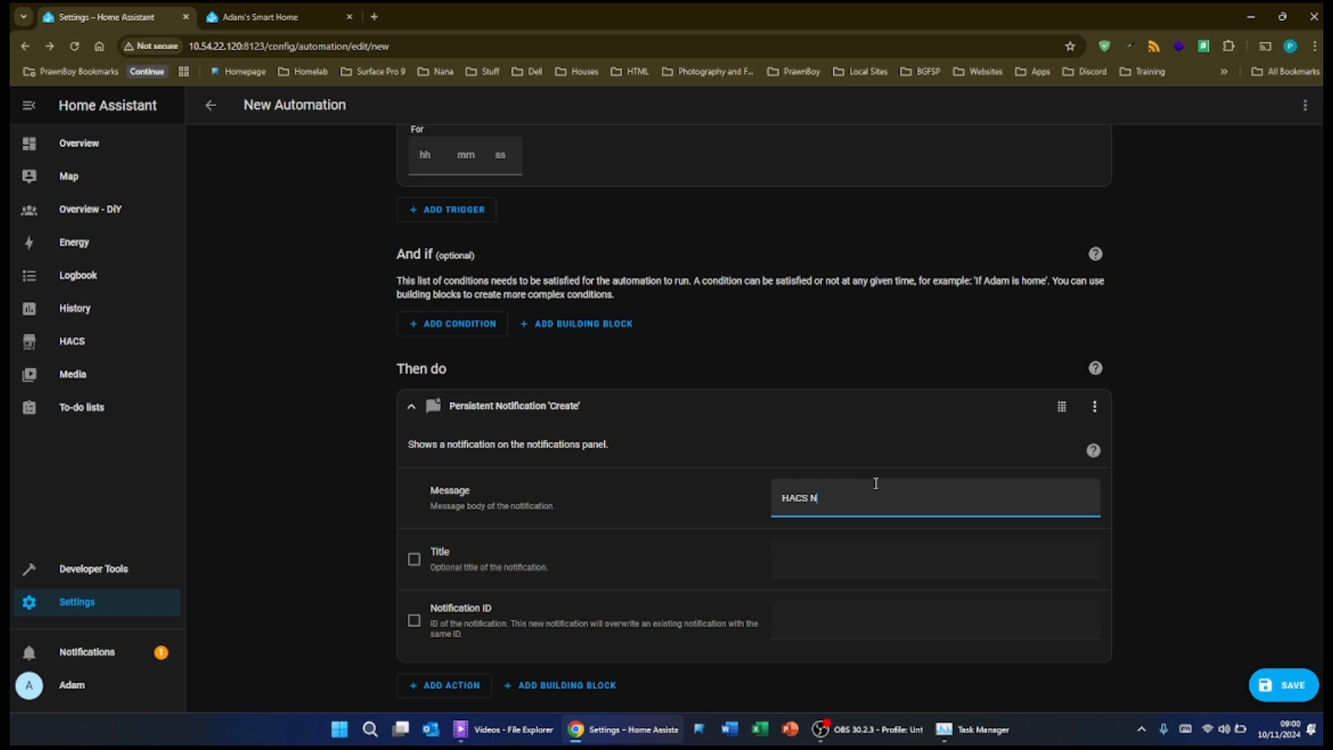
text(S Needs to be Updated)
- Save the automation under a name describing the HACS update notification
click(1284, 685)
triple_click(646, 374)
text(h)
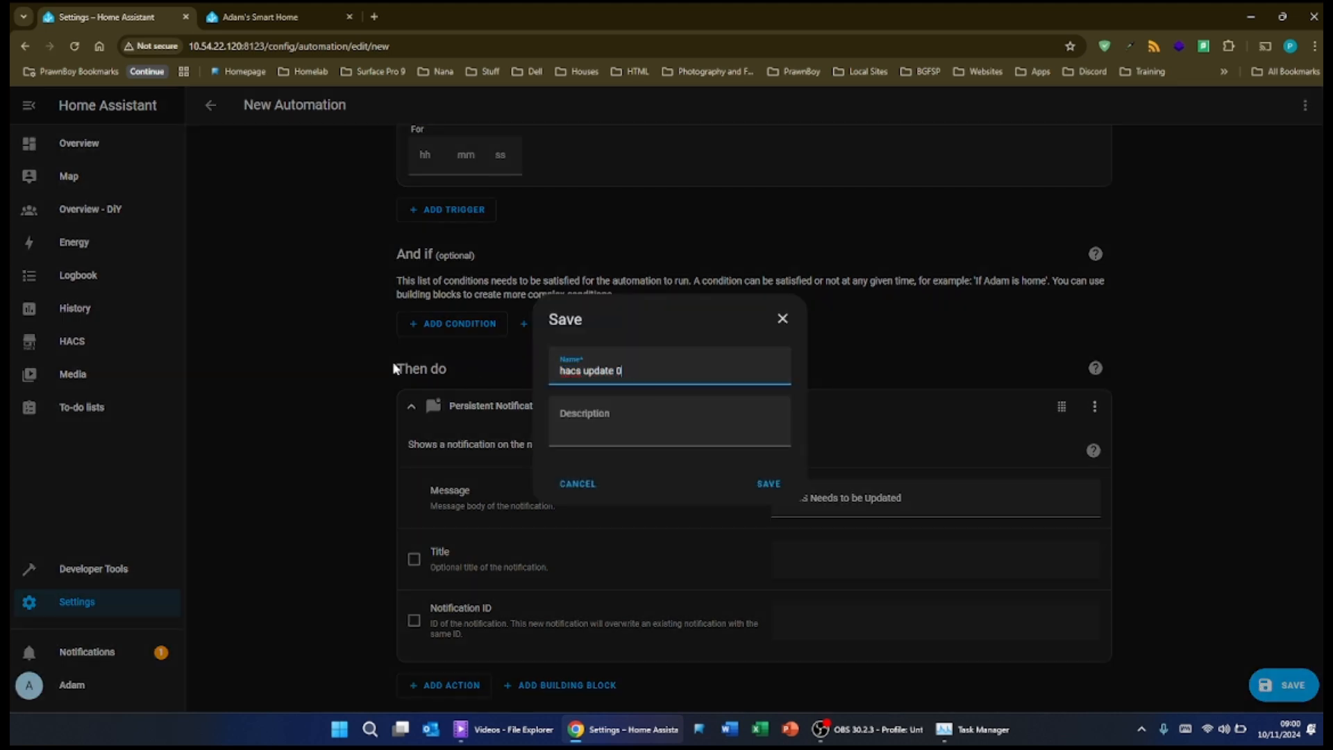
text(acs update - send notification o adamadm)
key(Return)
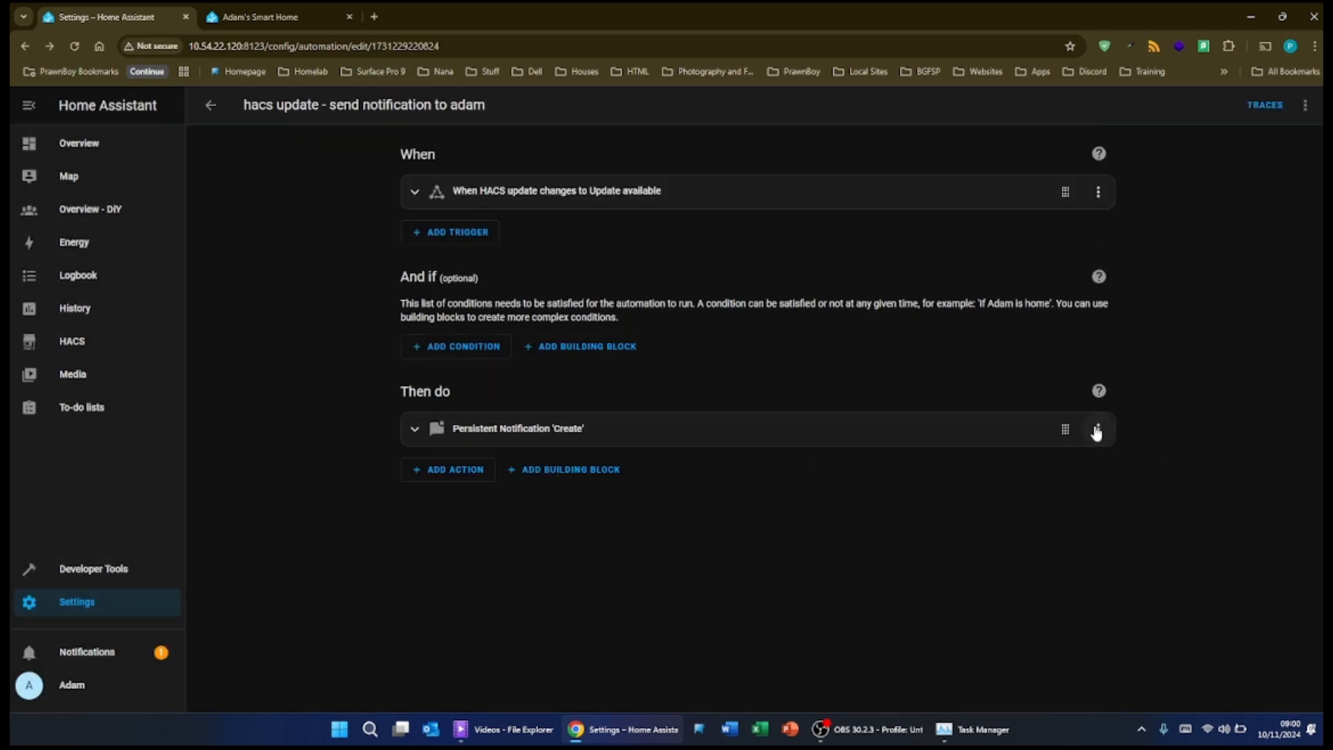
- Test-run the Create notification action
click(1097, 429)
click(1156, 136)
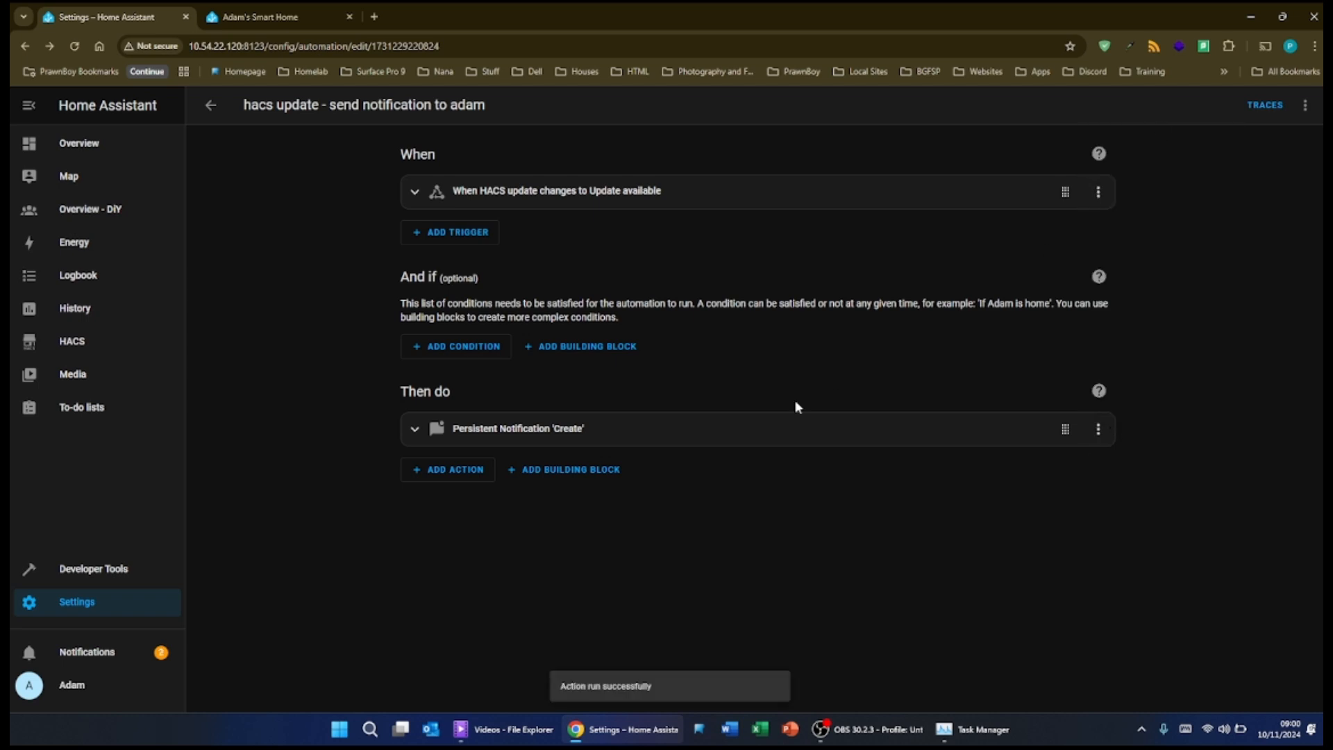
click(730, 436)
scroll(452, 598, down, 1)
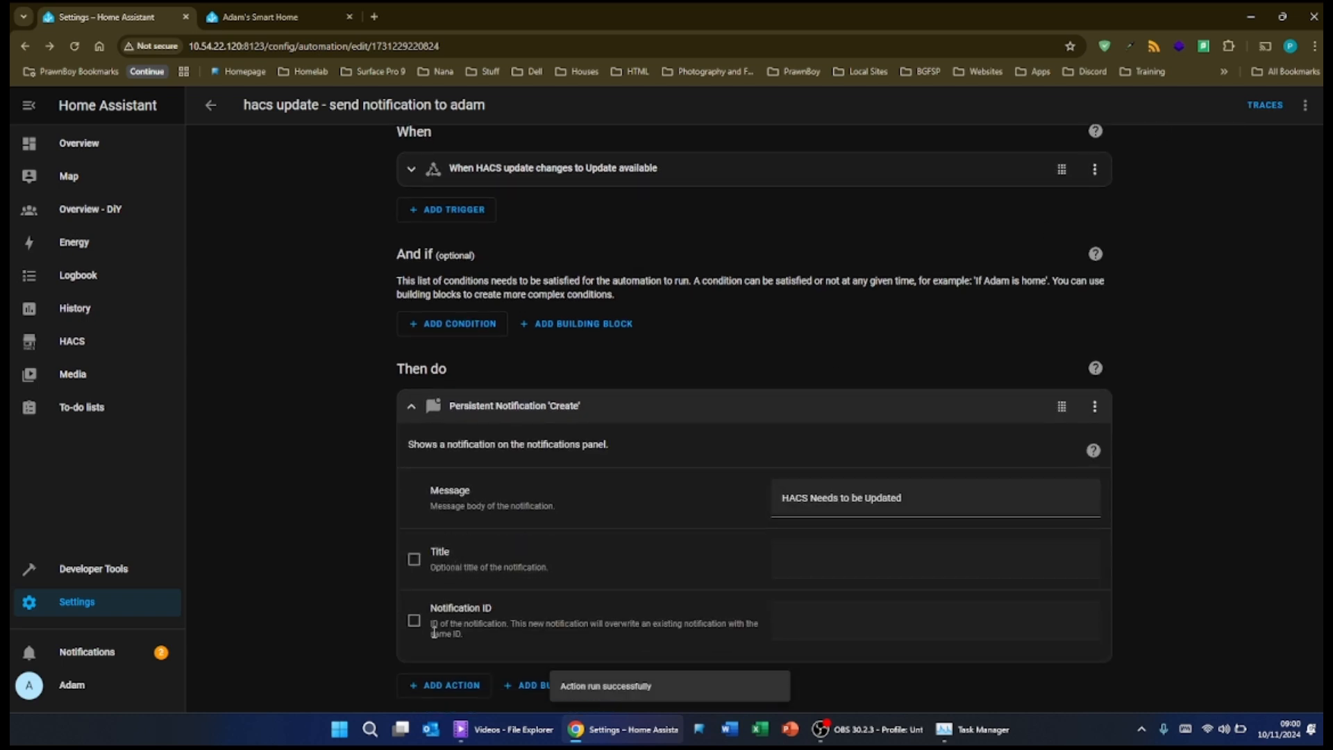
- Add a second persistent notification action with the phone's mobile app target and message '111'
click(428, 689)
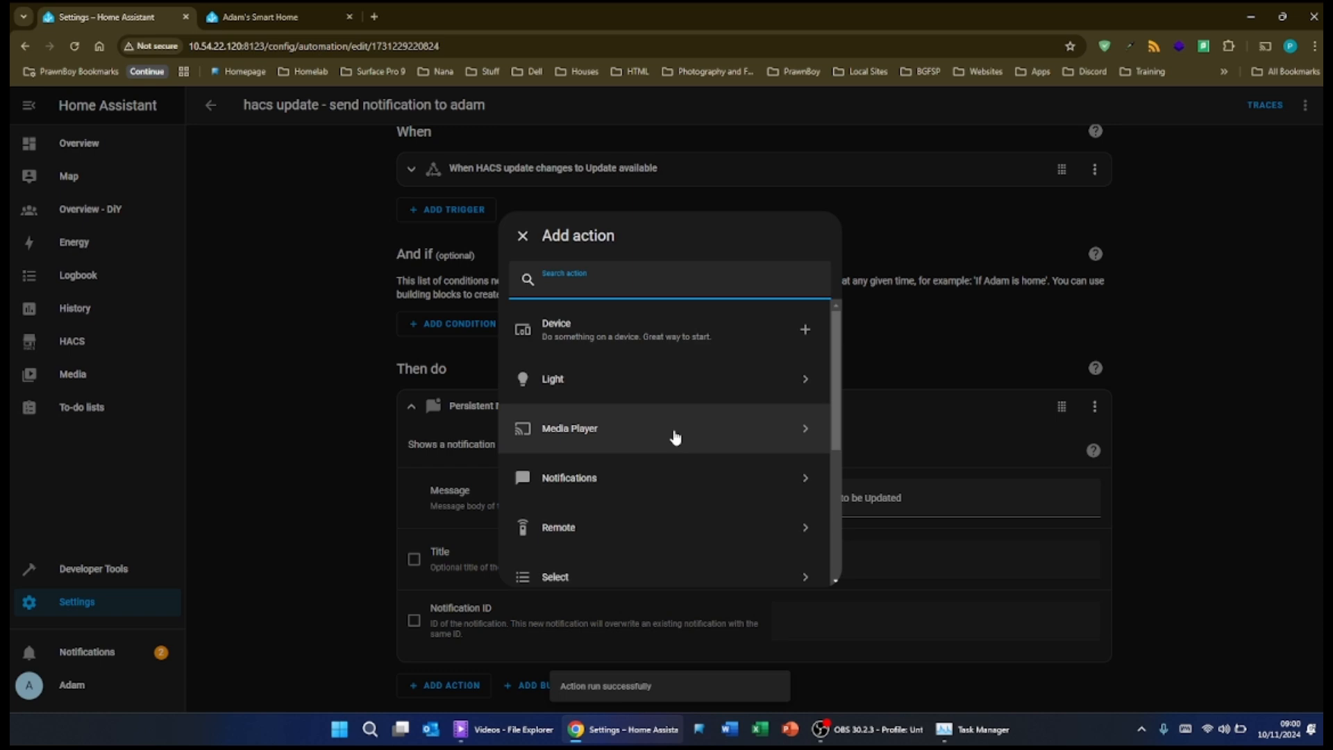
text(notif)
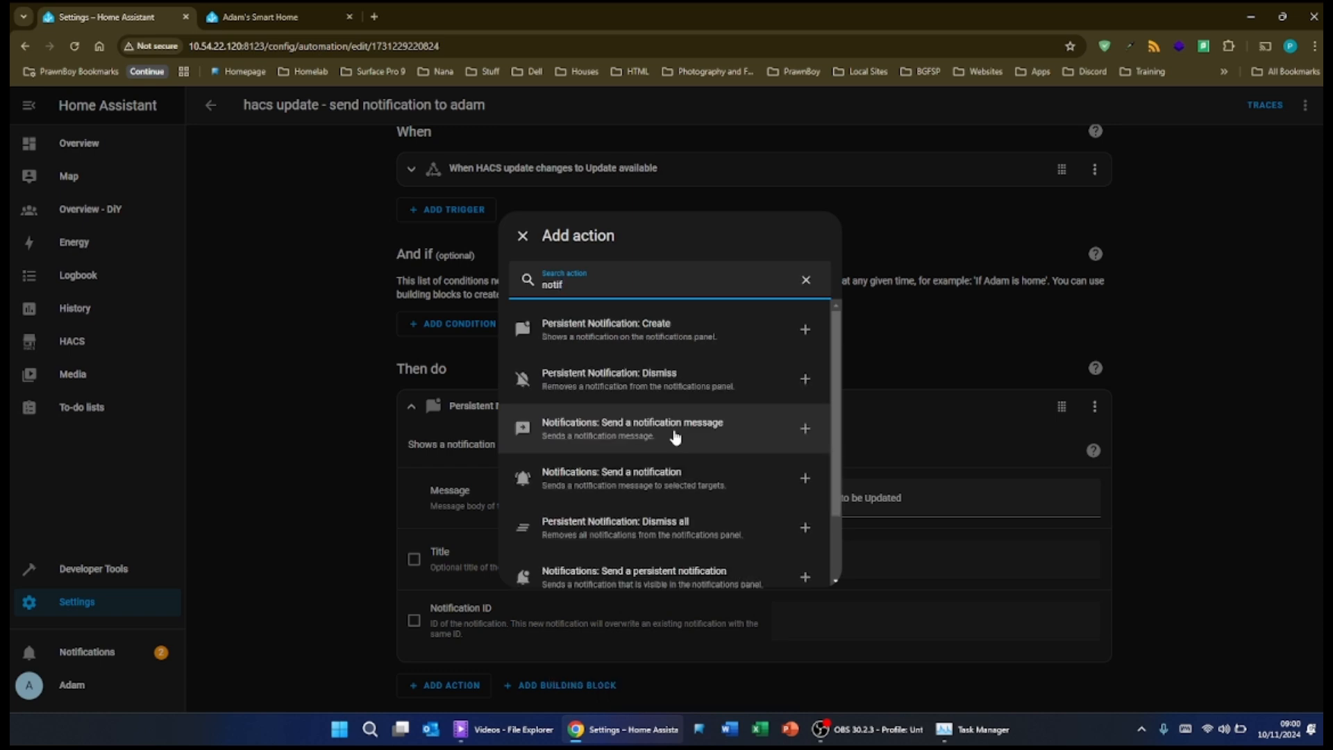
scroll(712, 440, down, 1)
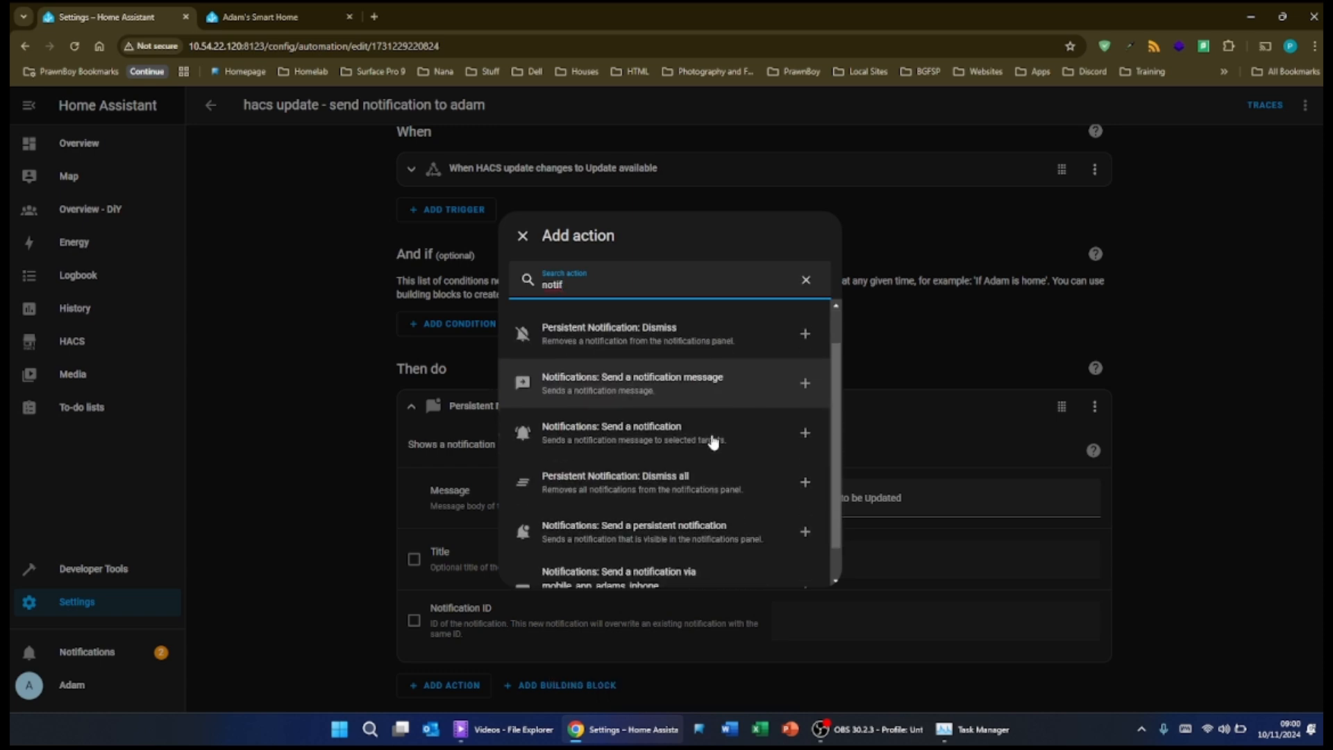
click(672, 514)
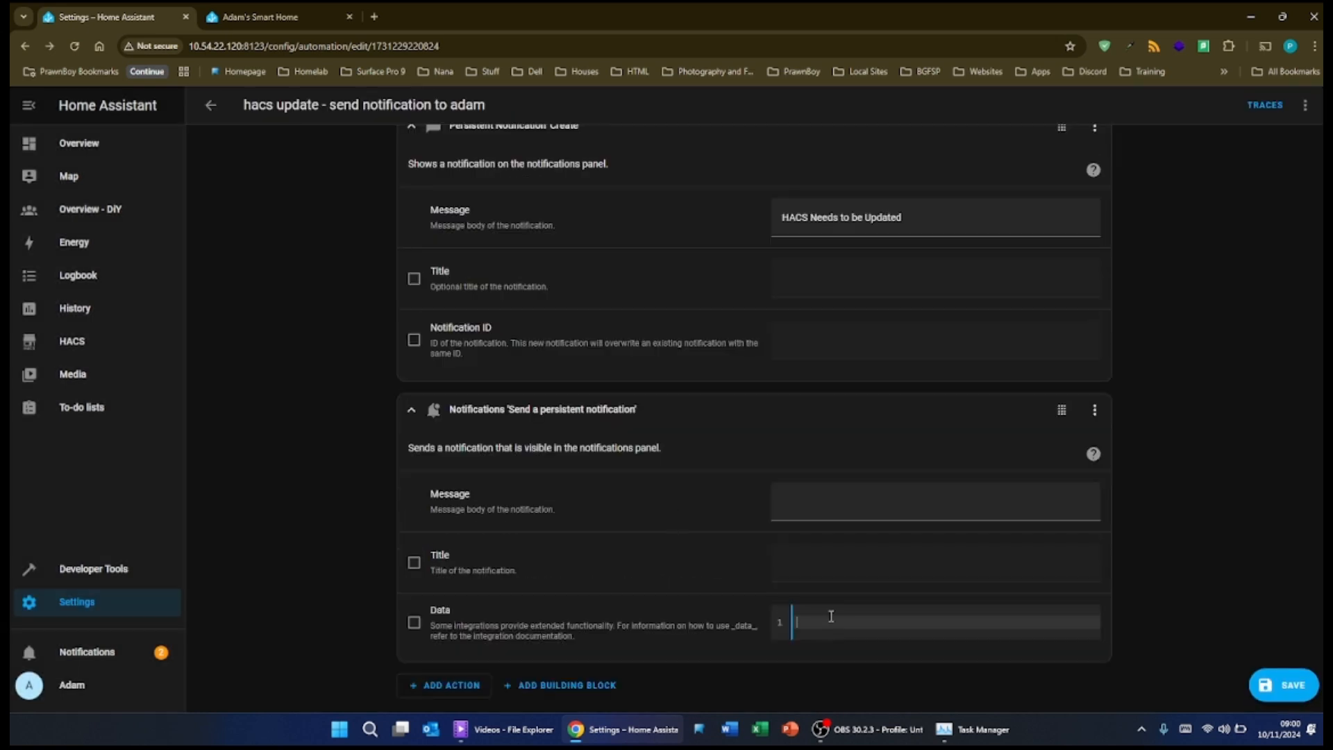
text(mobile_ap)
text(p_adams_iphone)
click(906, 505)
text(111)
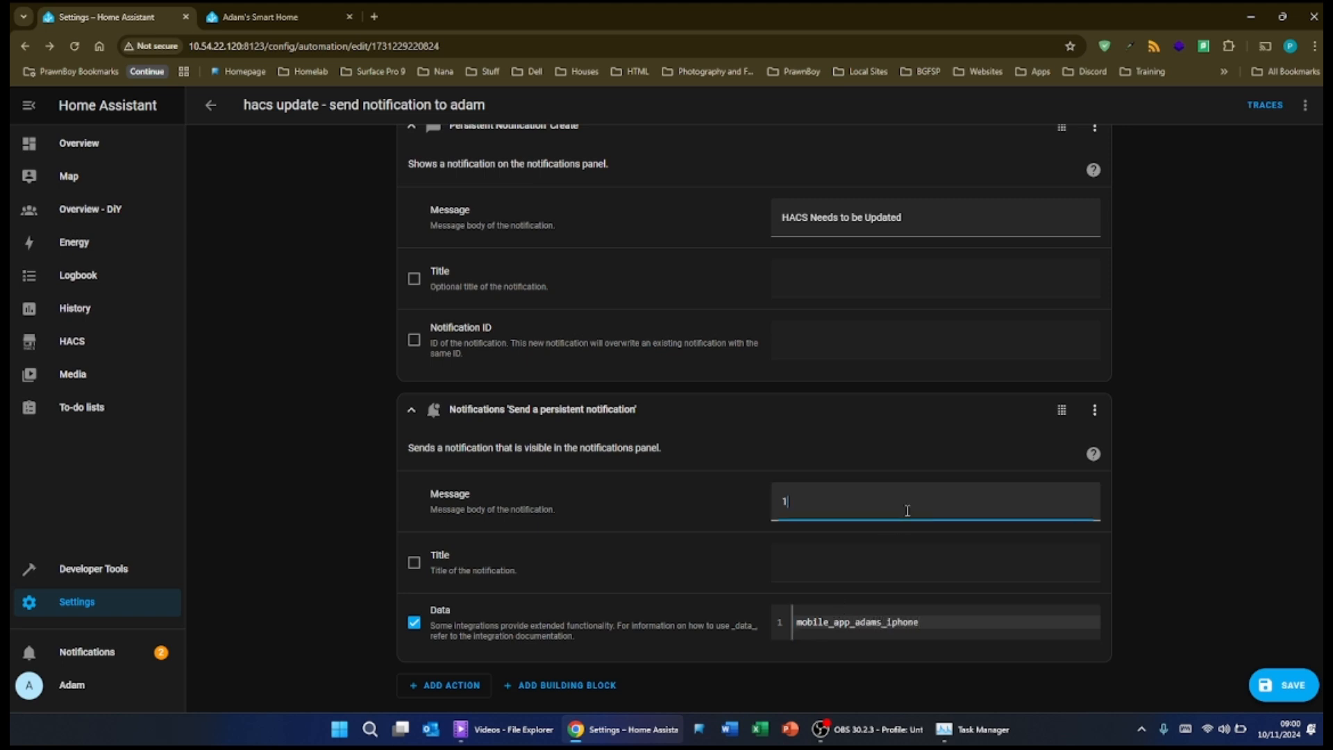
- Run the second notification action, dismiss its data-format error, and delete it
click(1095, 410)
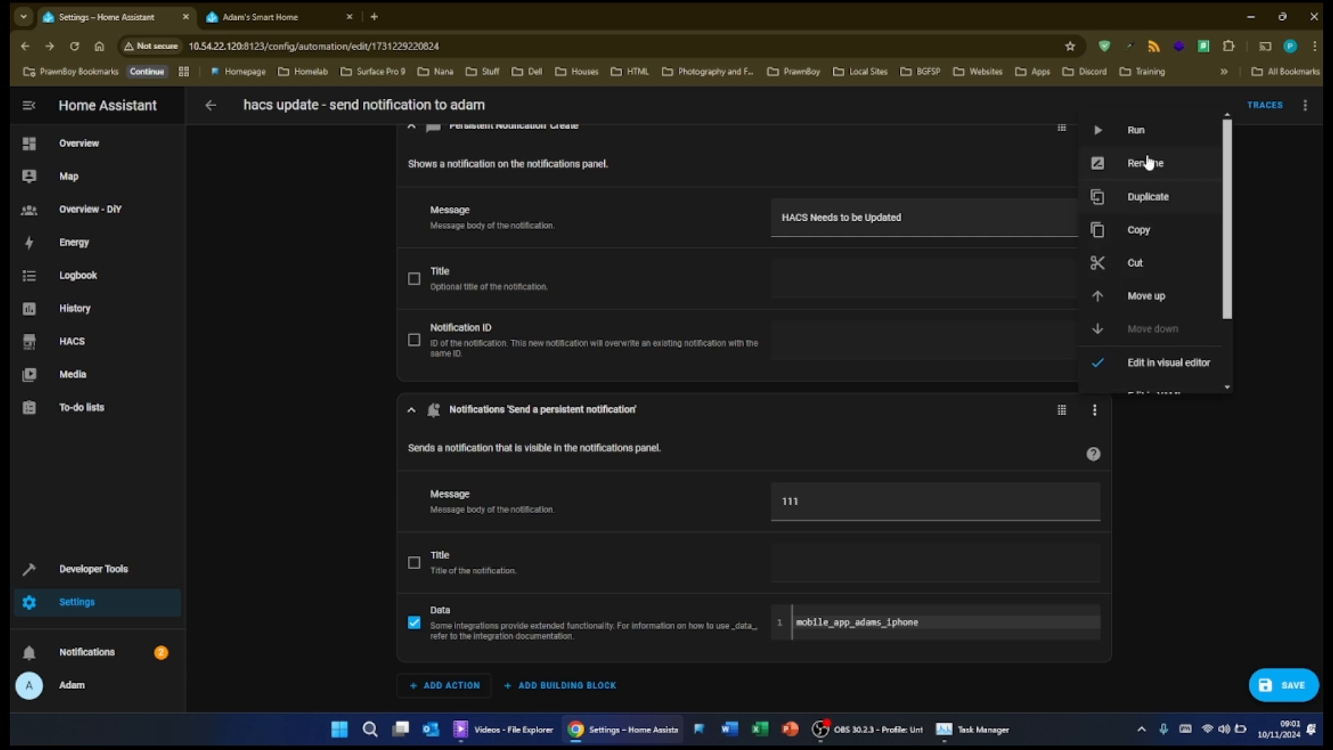
click(1153, 125)
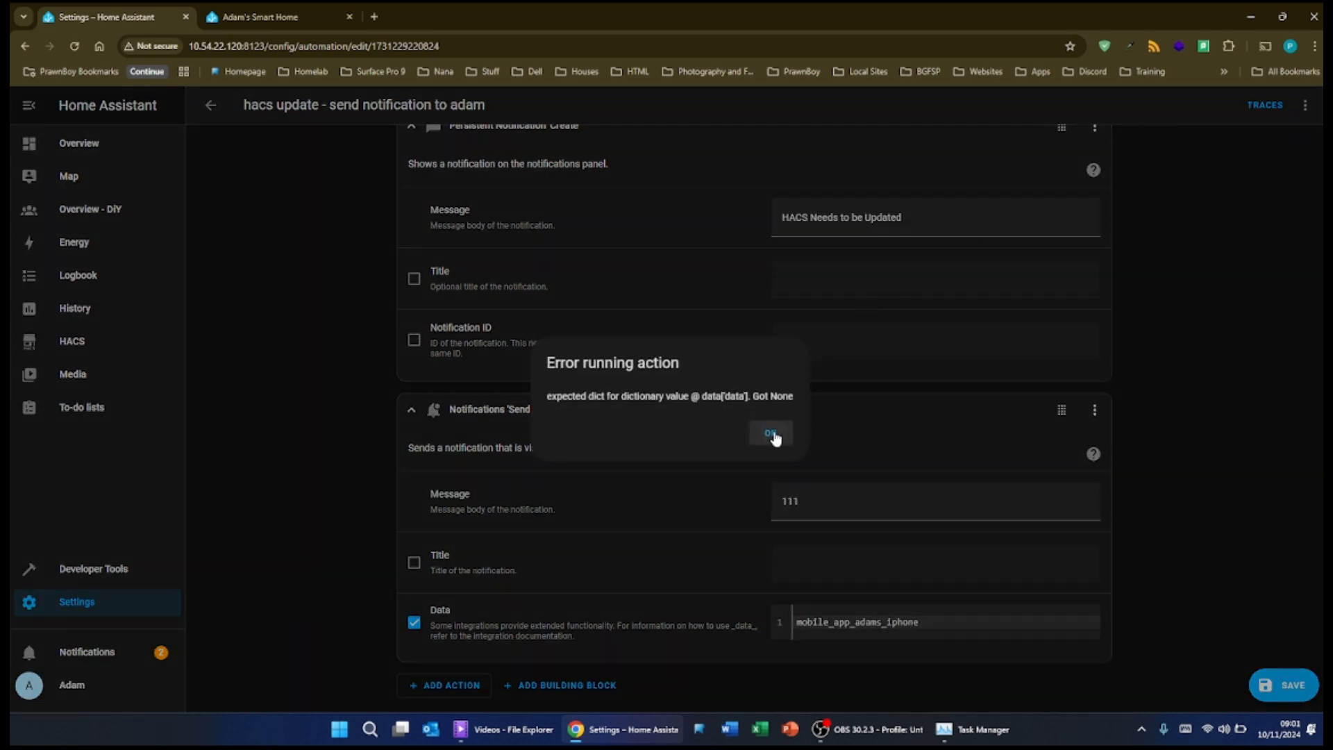
click(772, 432)
click(1095, 411)
scroll(1109, 361, down, 1)
click(1138, 368)
click(743, 426)
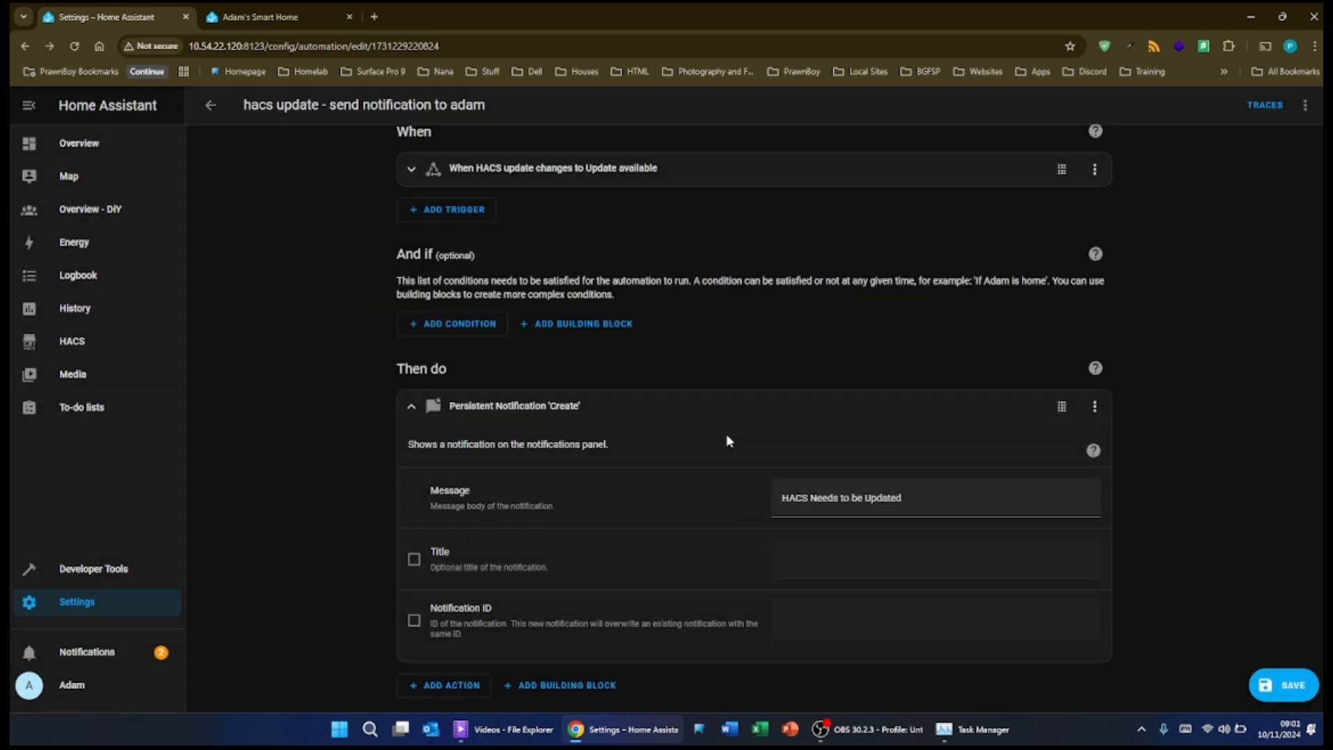
- Delete the automation's original Persistent Notification action
click(1100, 415)
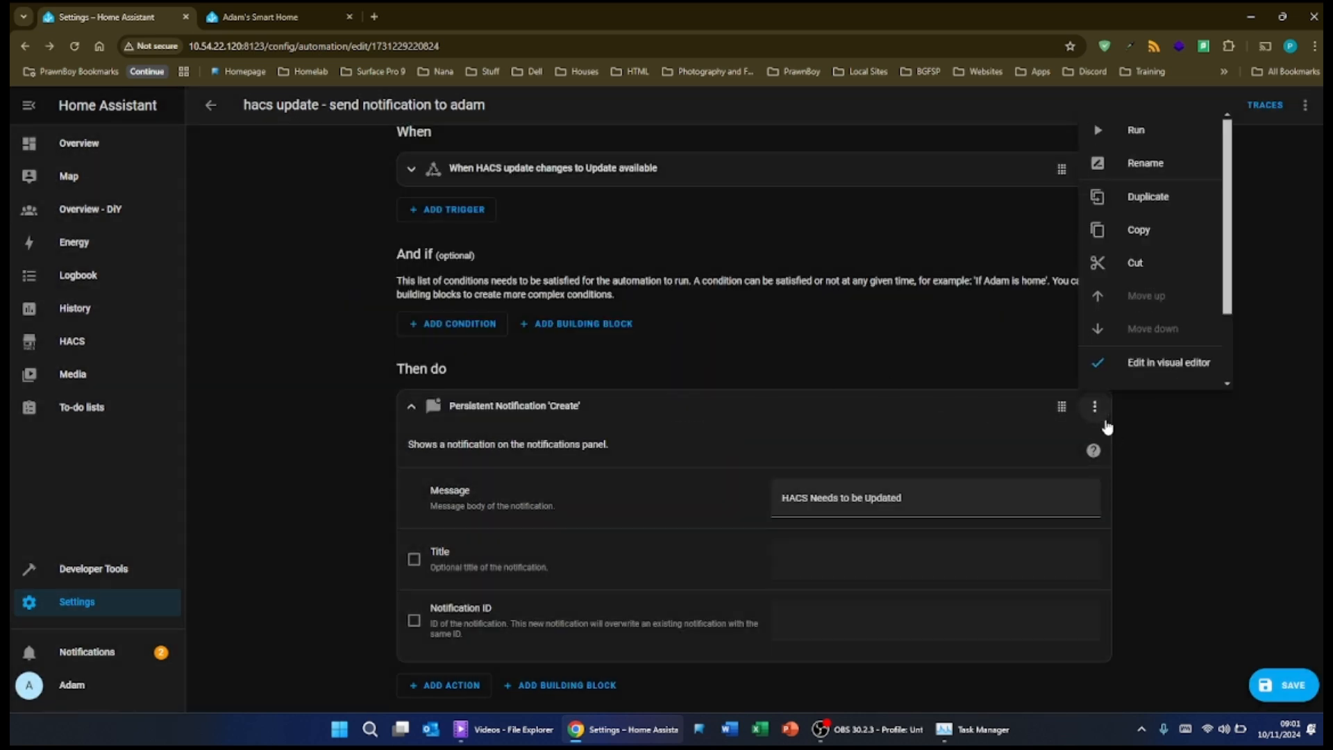
scroll(1137, 382, down, 1)
click(1137, 378)
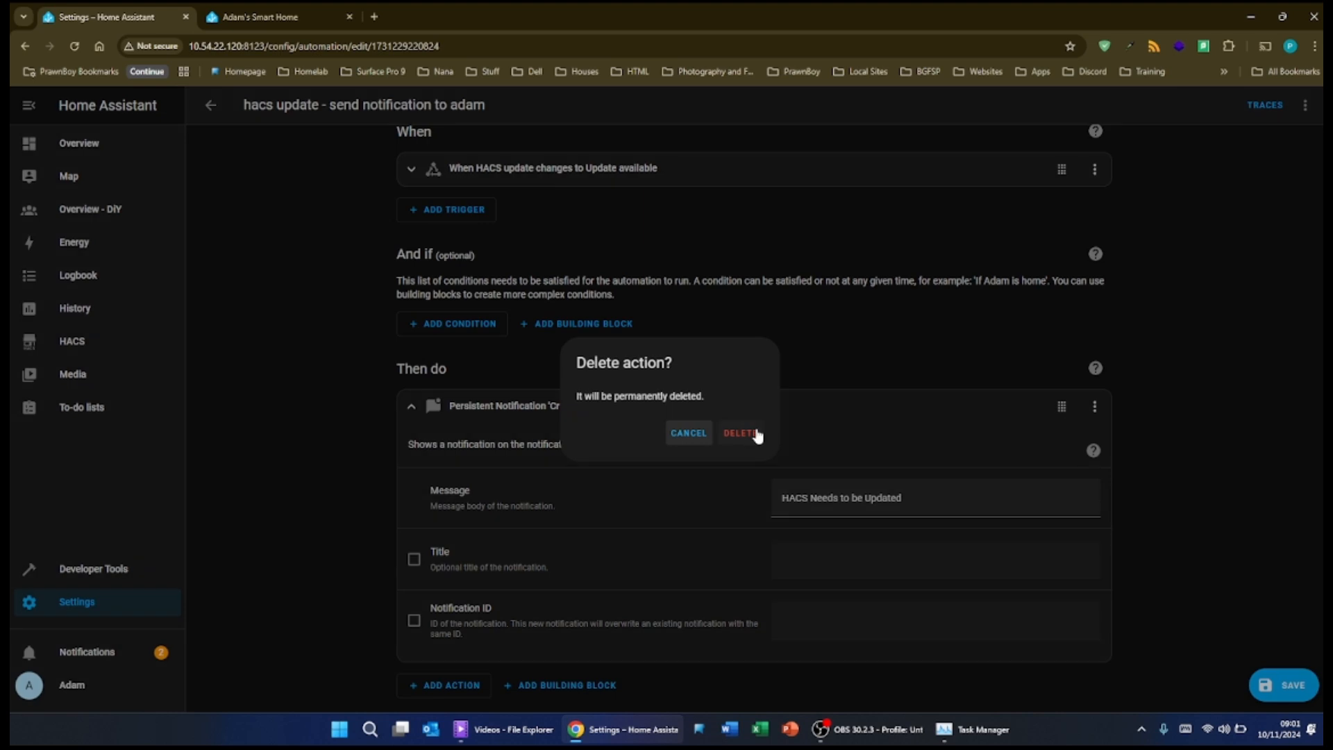
click(753, 435)
- Add a 'Send a notification via the mobile app' action to the automation
click(467, 461)
scroll(586, 428, down, 2)
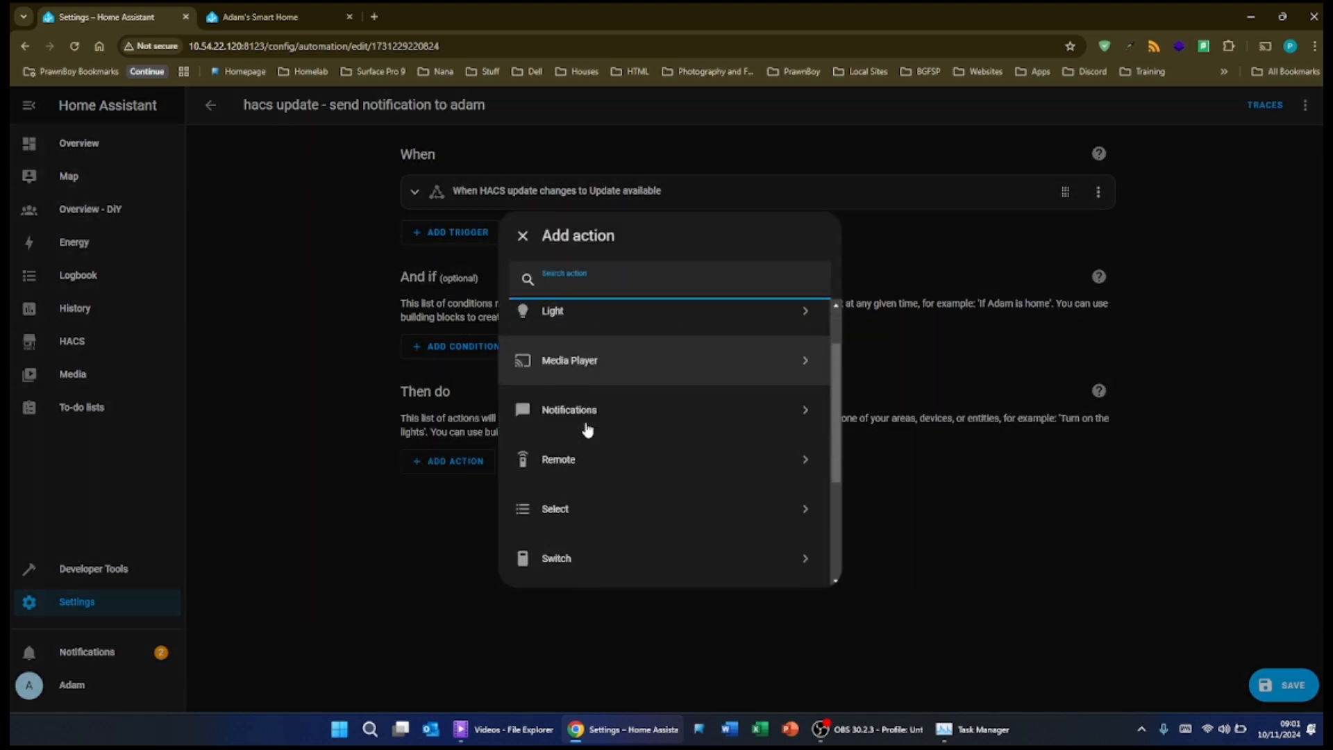
click(577, 357)
click(523, 235)
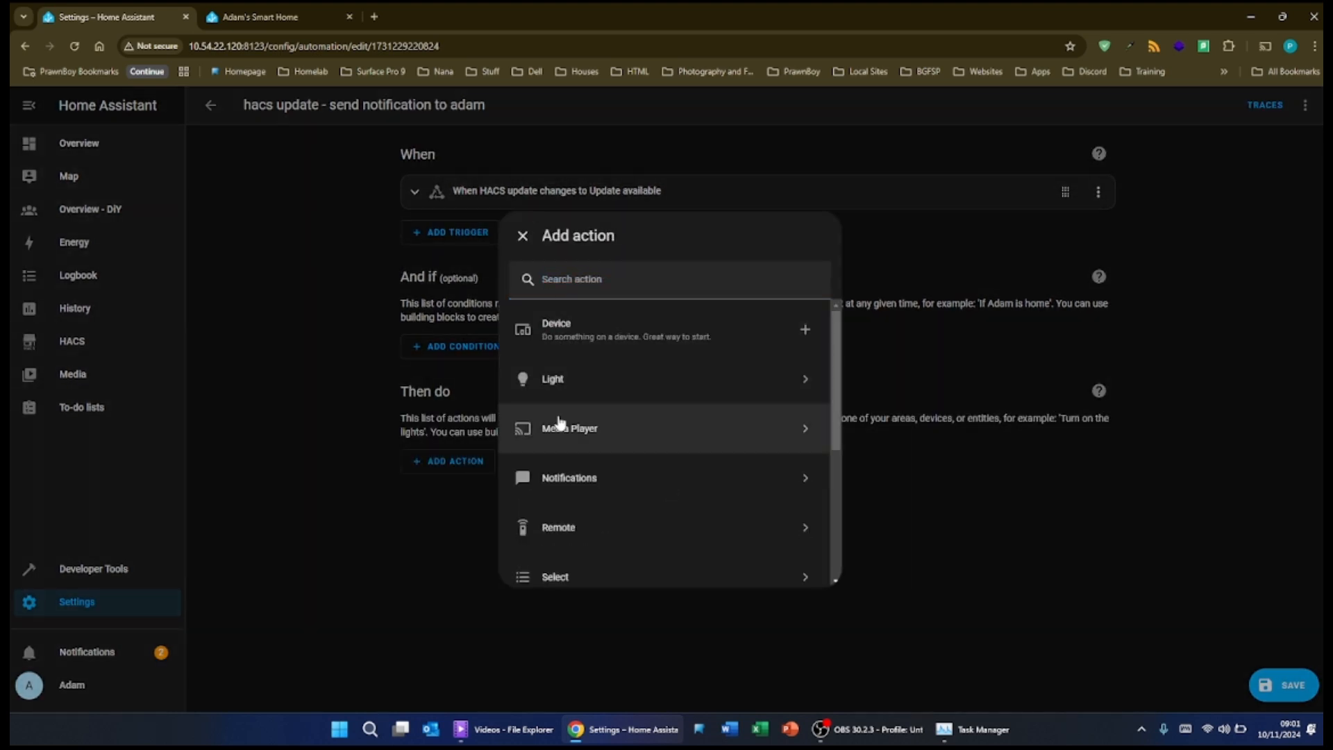
click(538, 479)
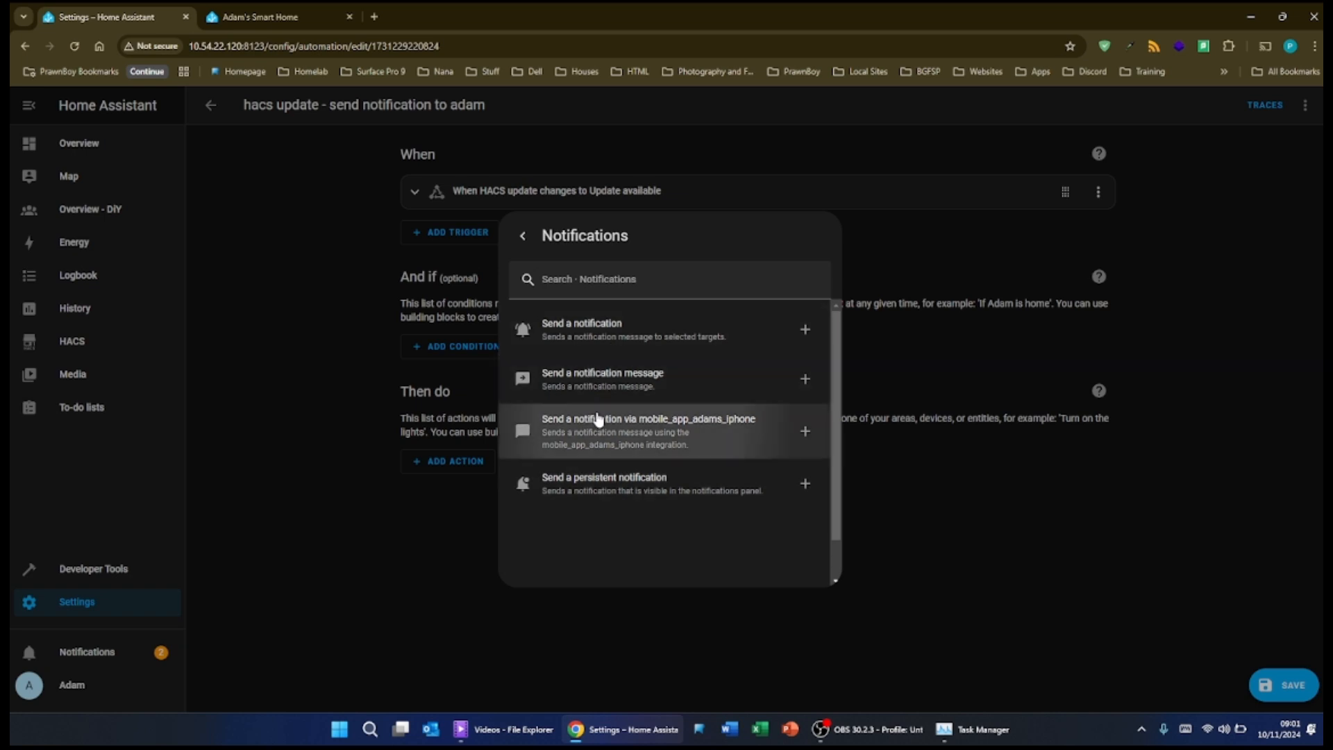
click(596, 424)
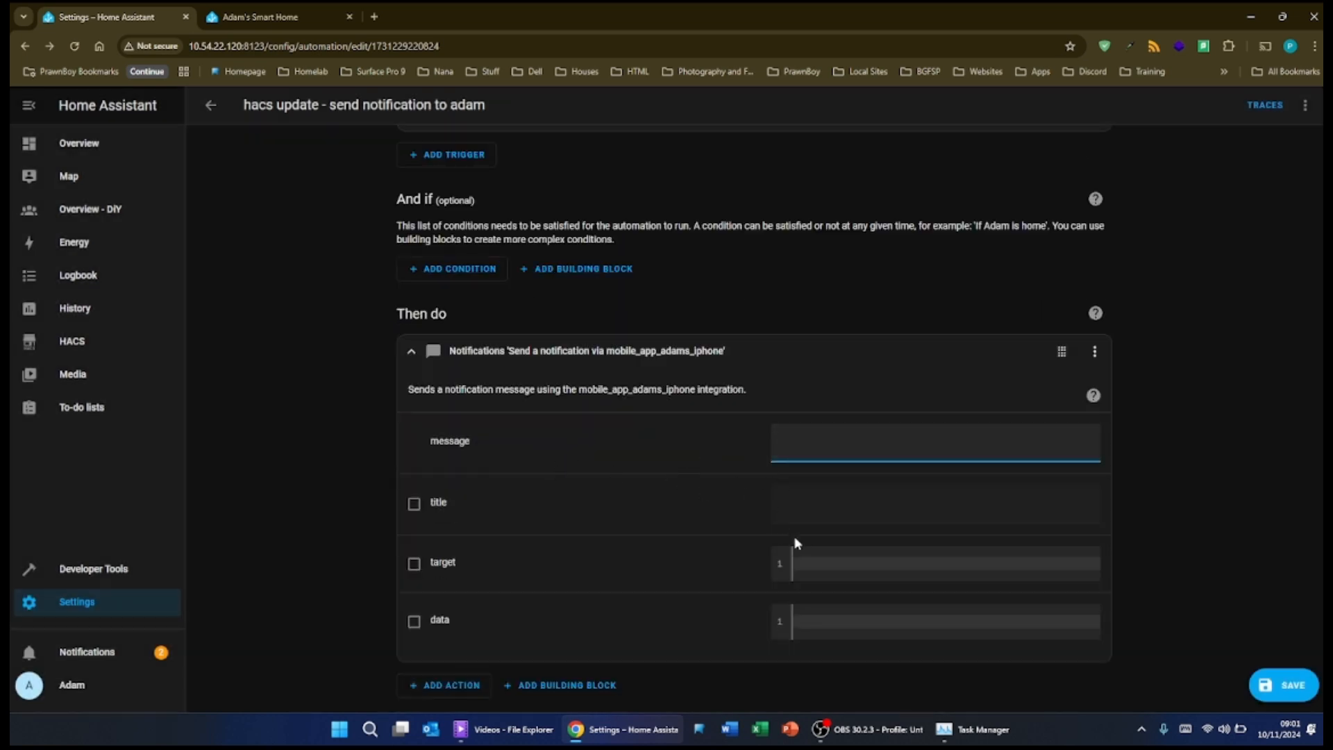
- Set the message to 'HACS Needs to be updated', save, and test-run the phone notification
click(415, 507)
click(841, 512)
click(822, 446)
text(HAC)
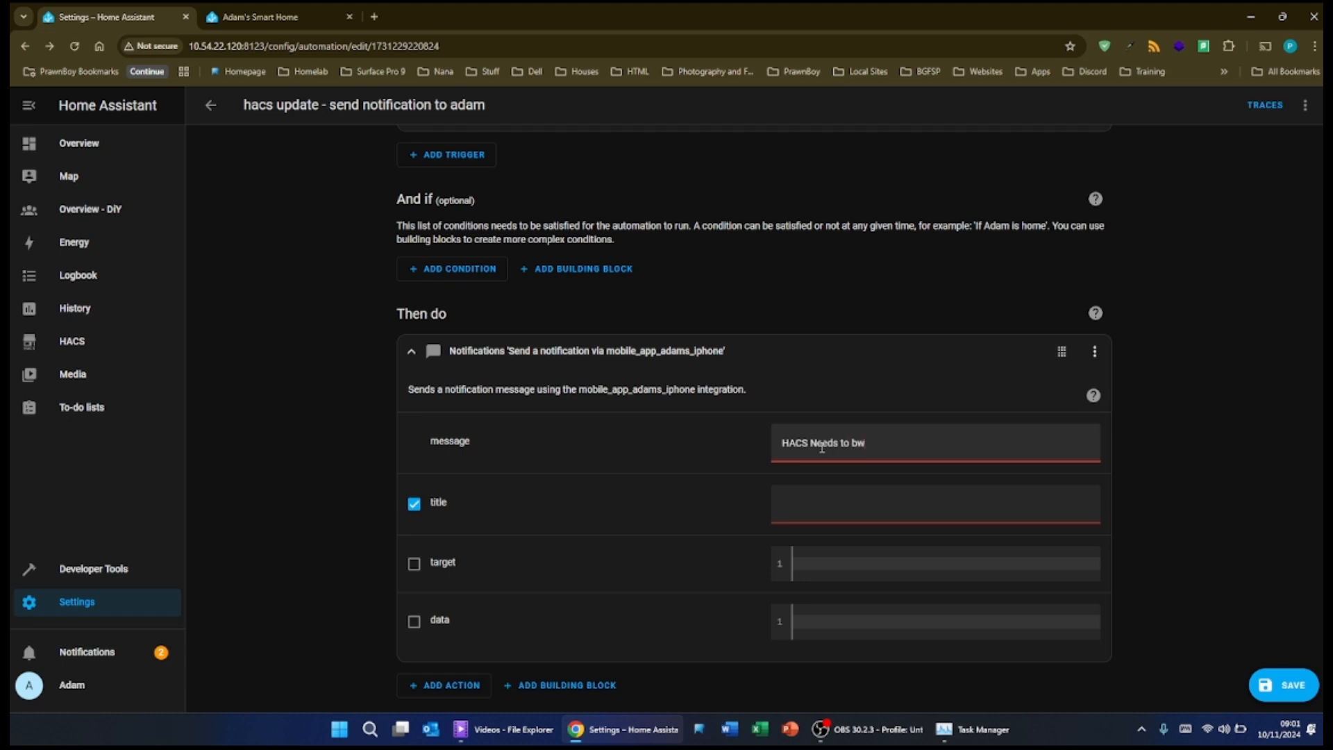
text(S Needs to be updated)
click(414, 504)
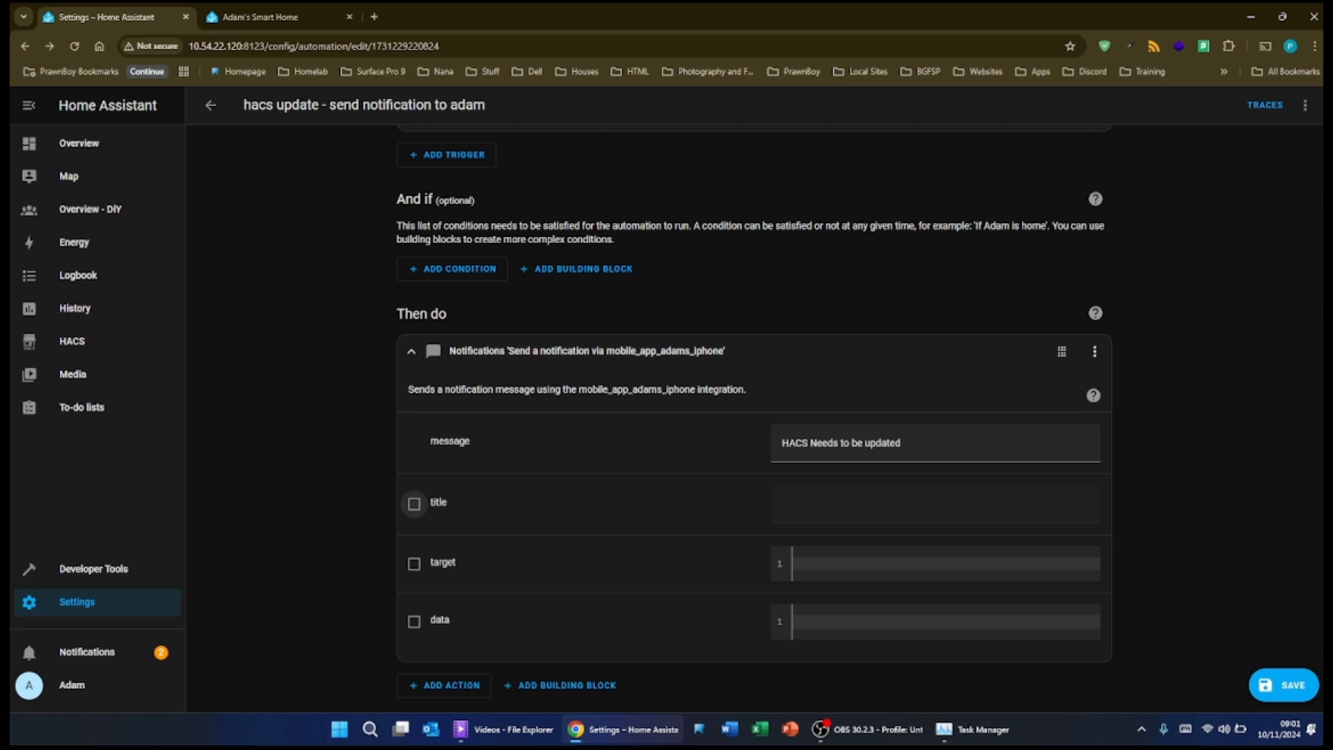
click(1293, 685)
click(1101, 368)
click(1131, 400)
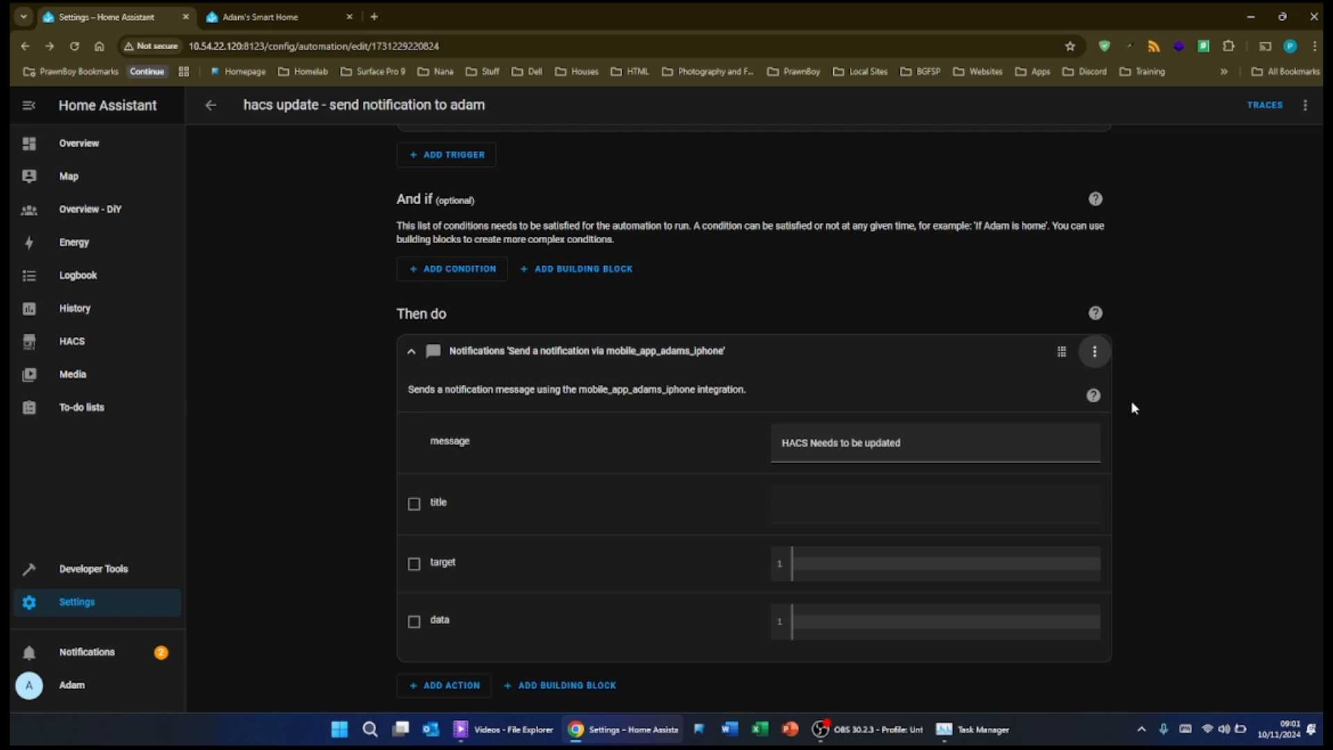
- Try starting a motion-light blueprint automation, but find no motion sensors available
click(130, 599)
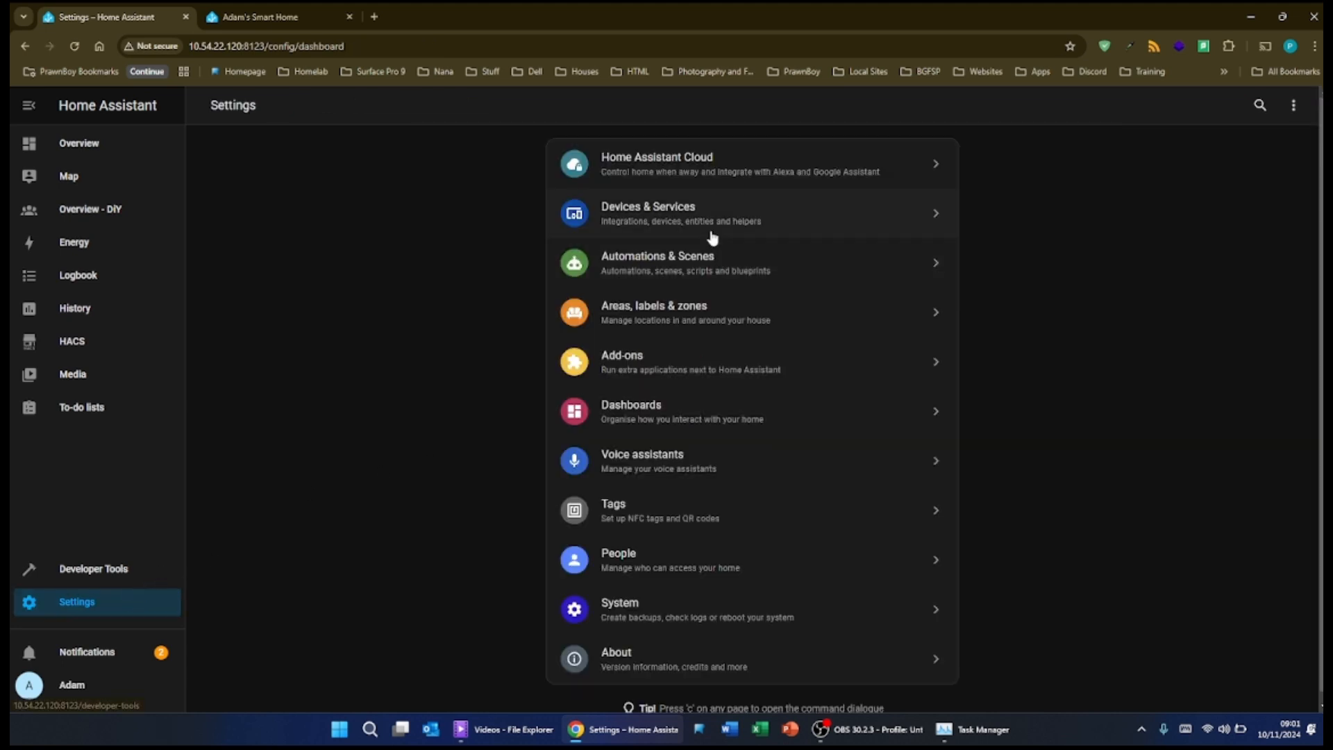
click(672, 259)
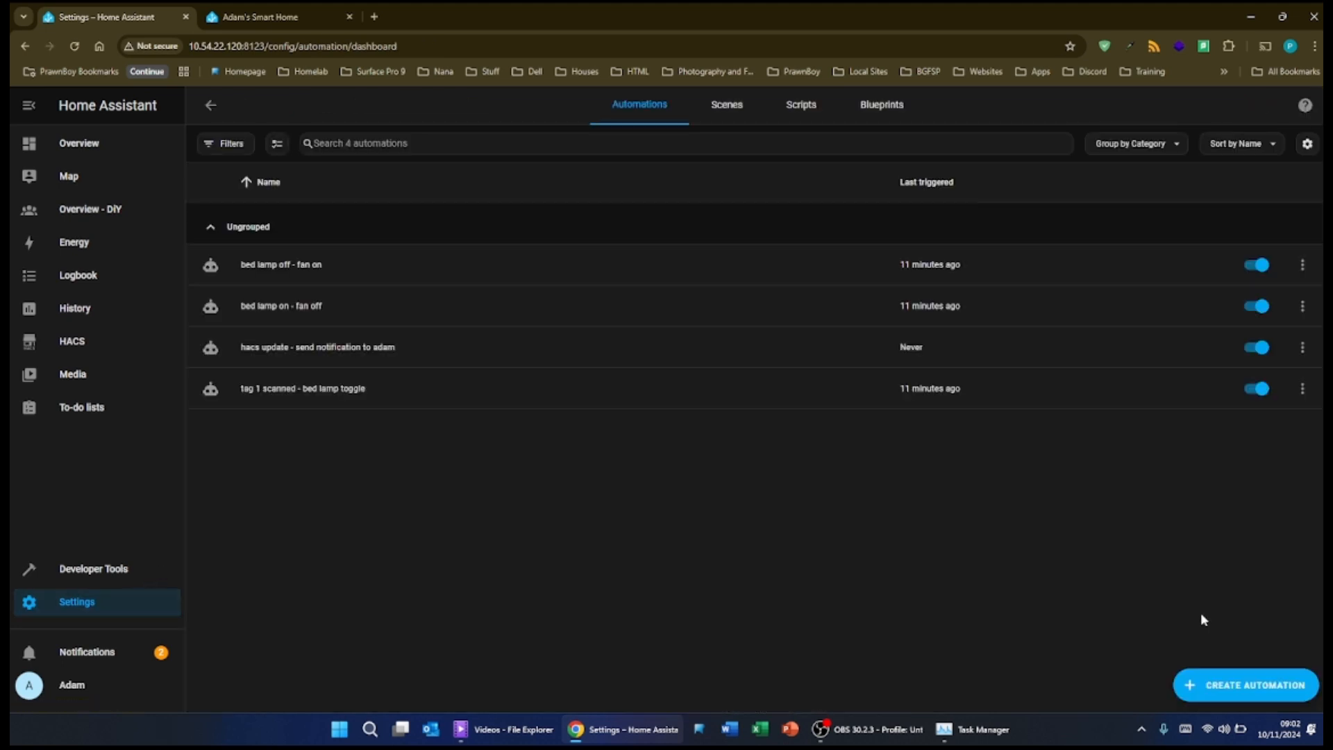
click(1216, 686)
click(574, 400)
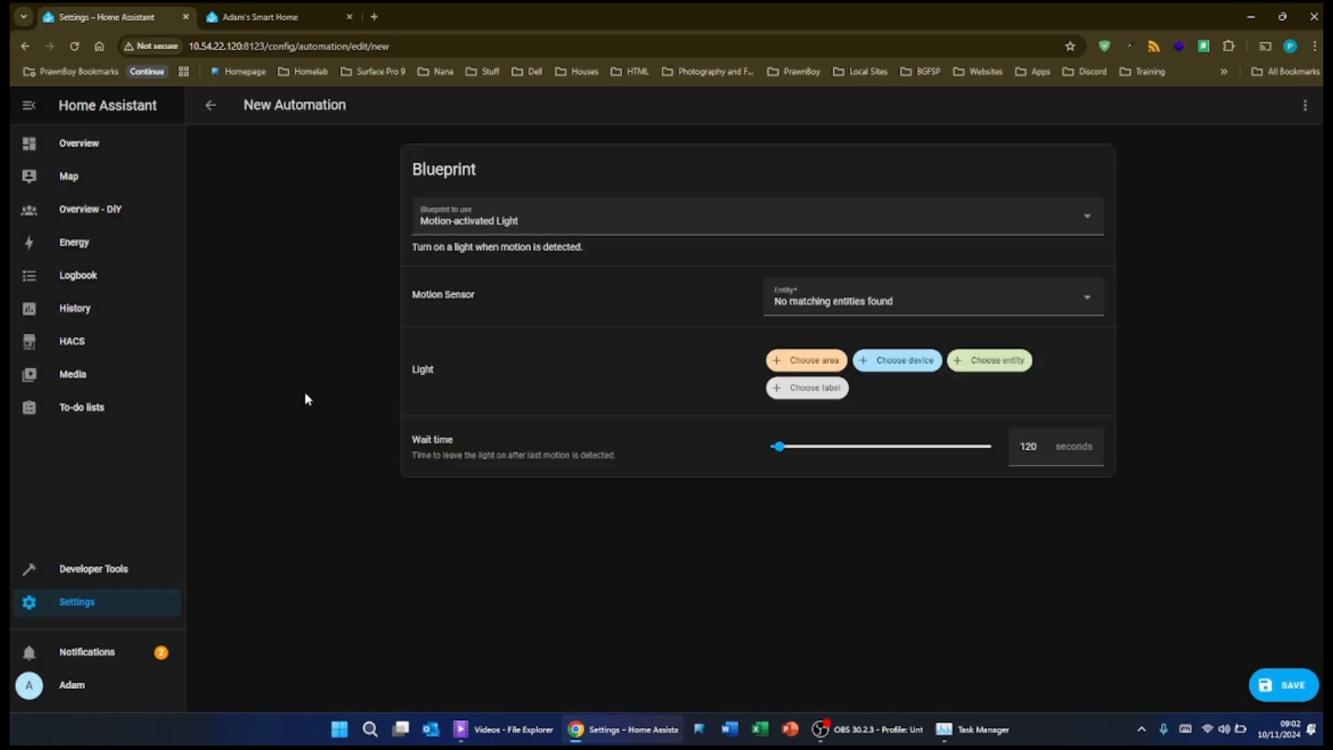
click(857, 313)
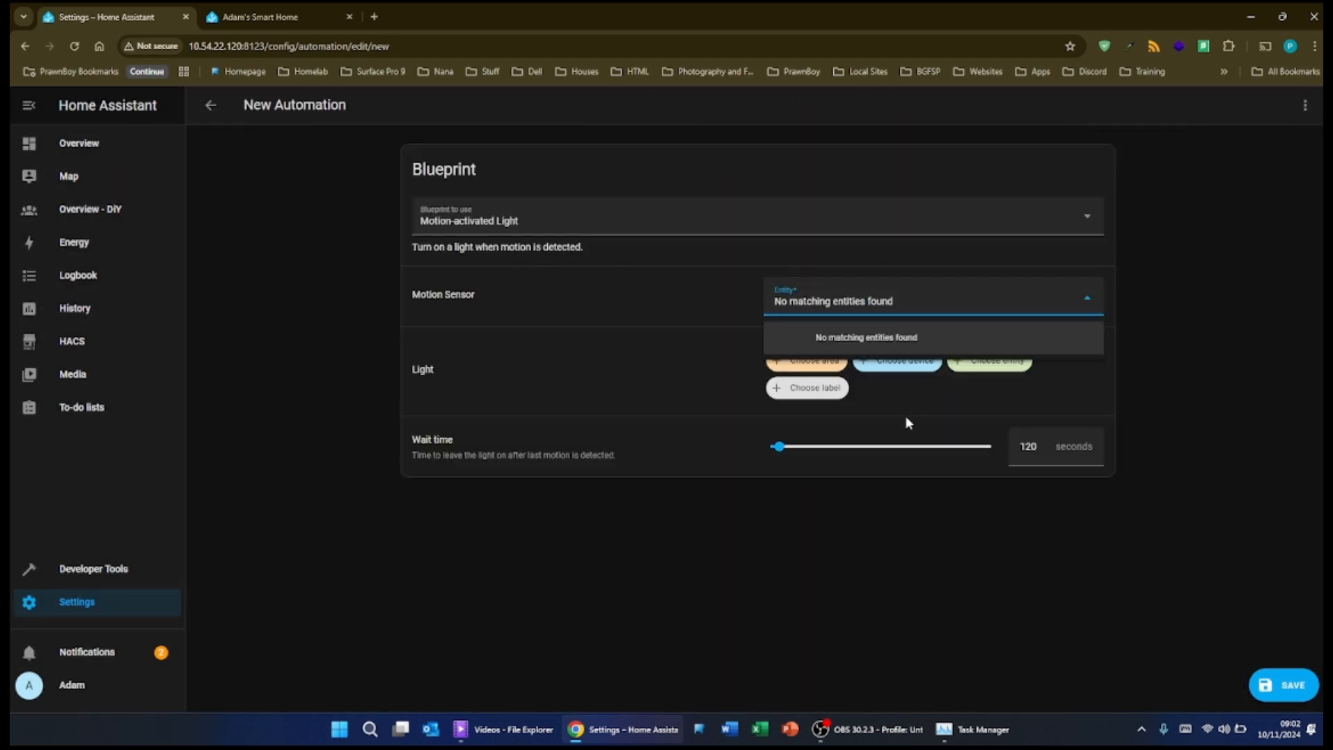
key(Escape)
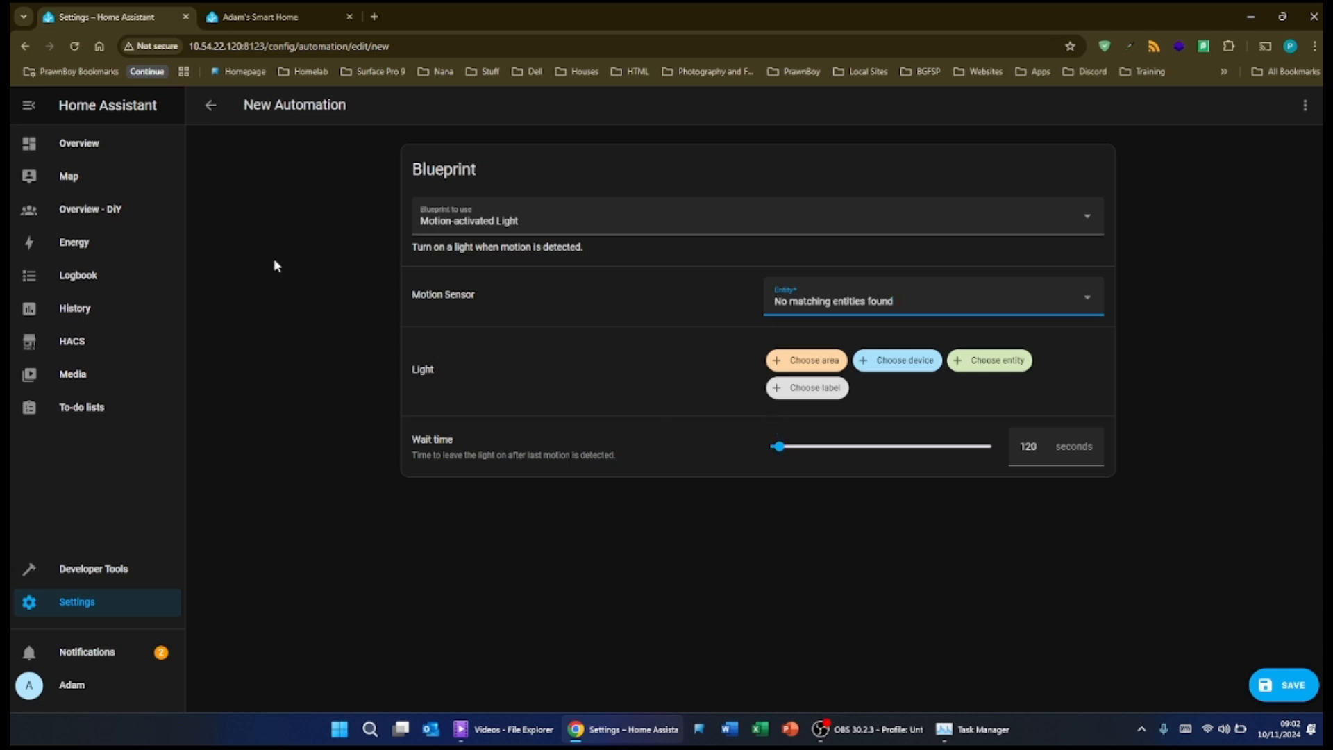
- Go to Devices & Services and start adding an integration, searching 'ag4'
click(238, 72)
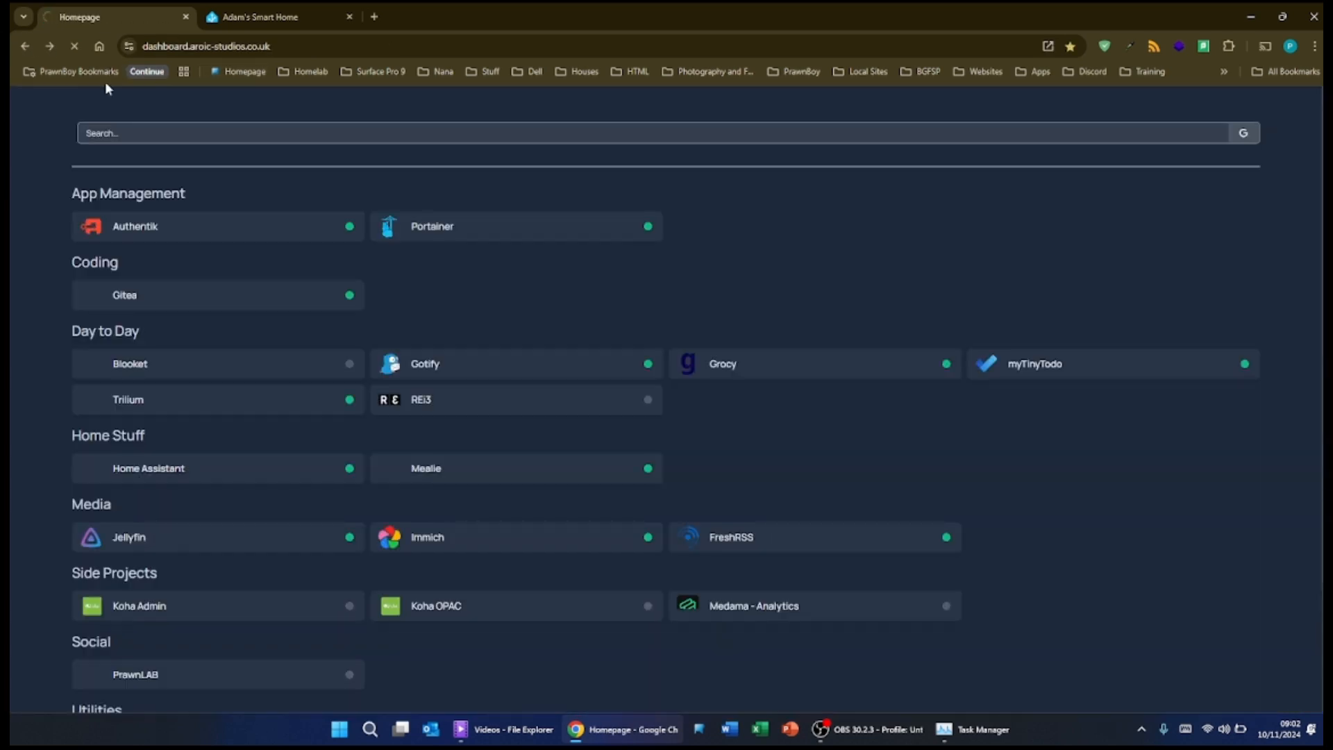
click(19, 47)
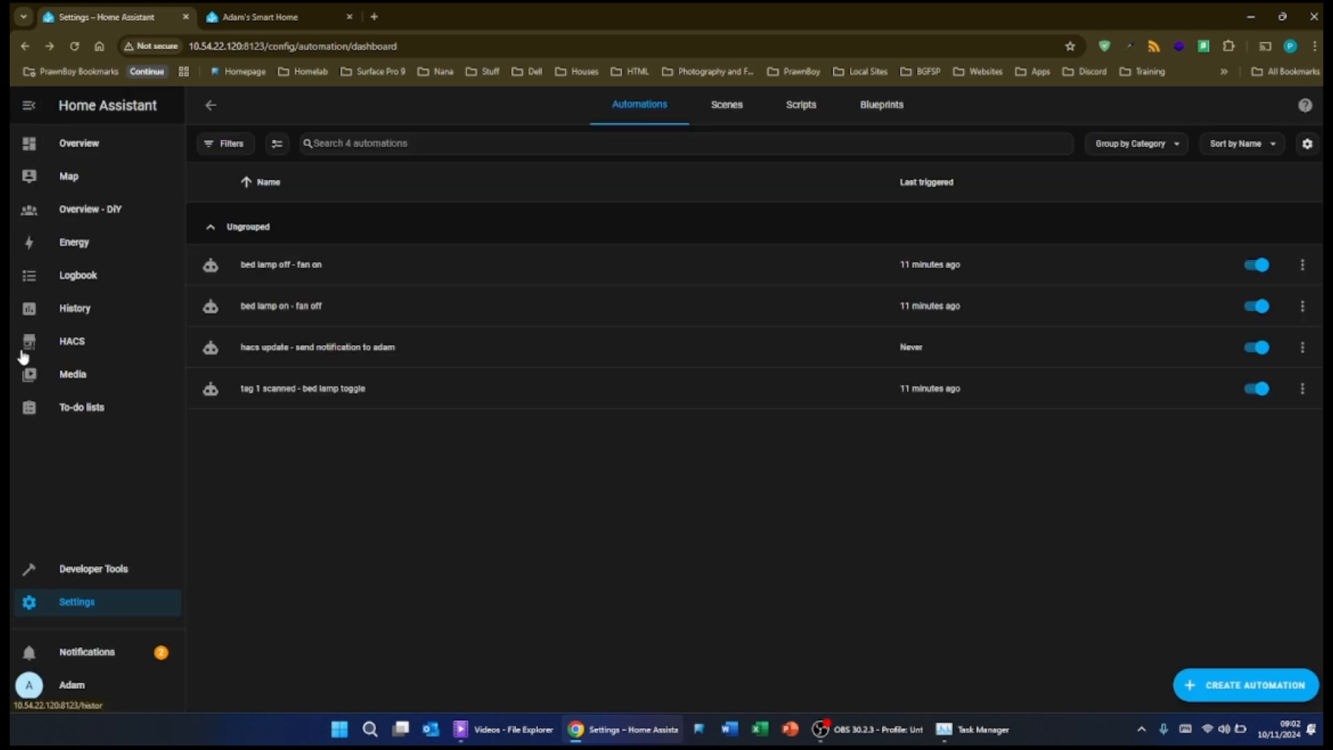
click(67, 607)
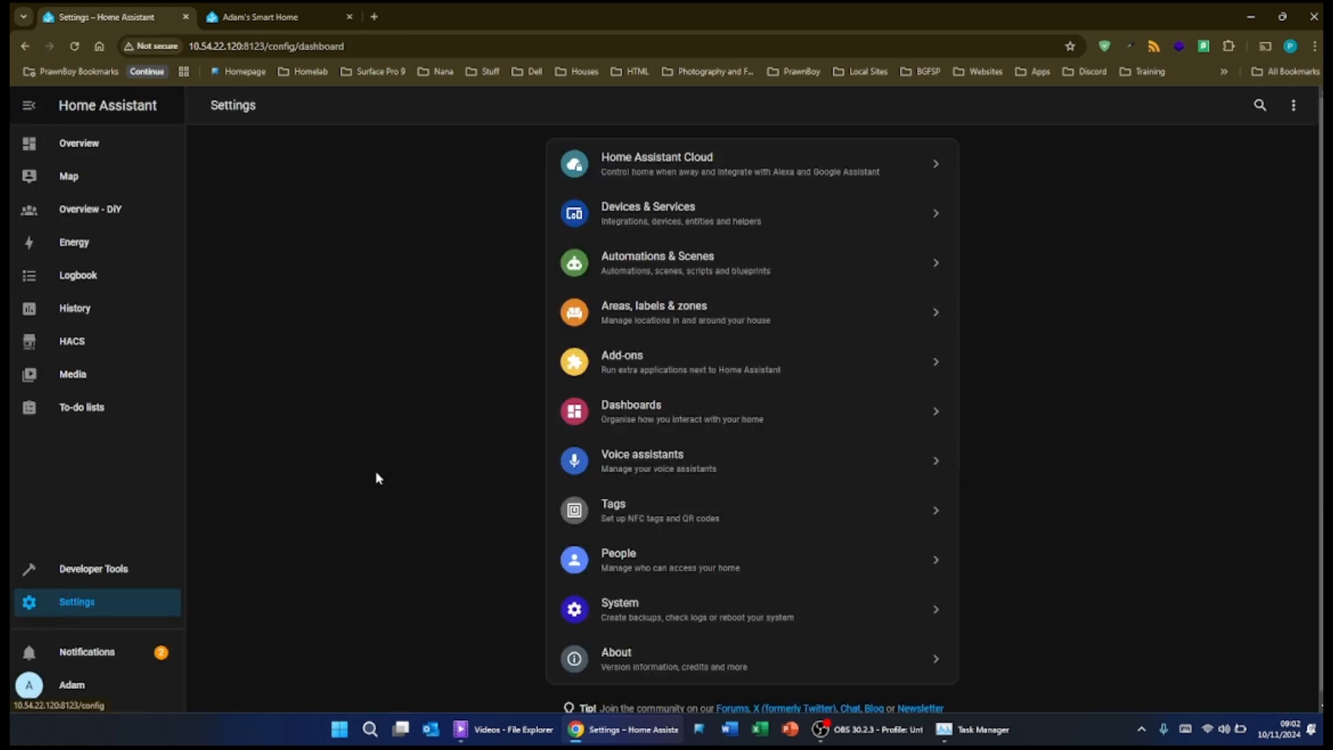
click(633, 220)
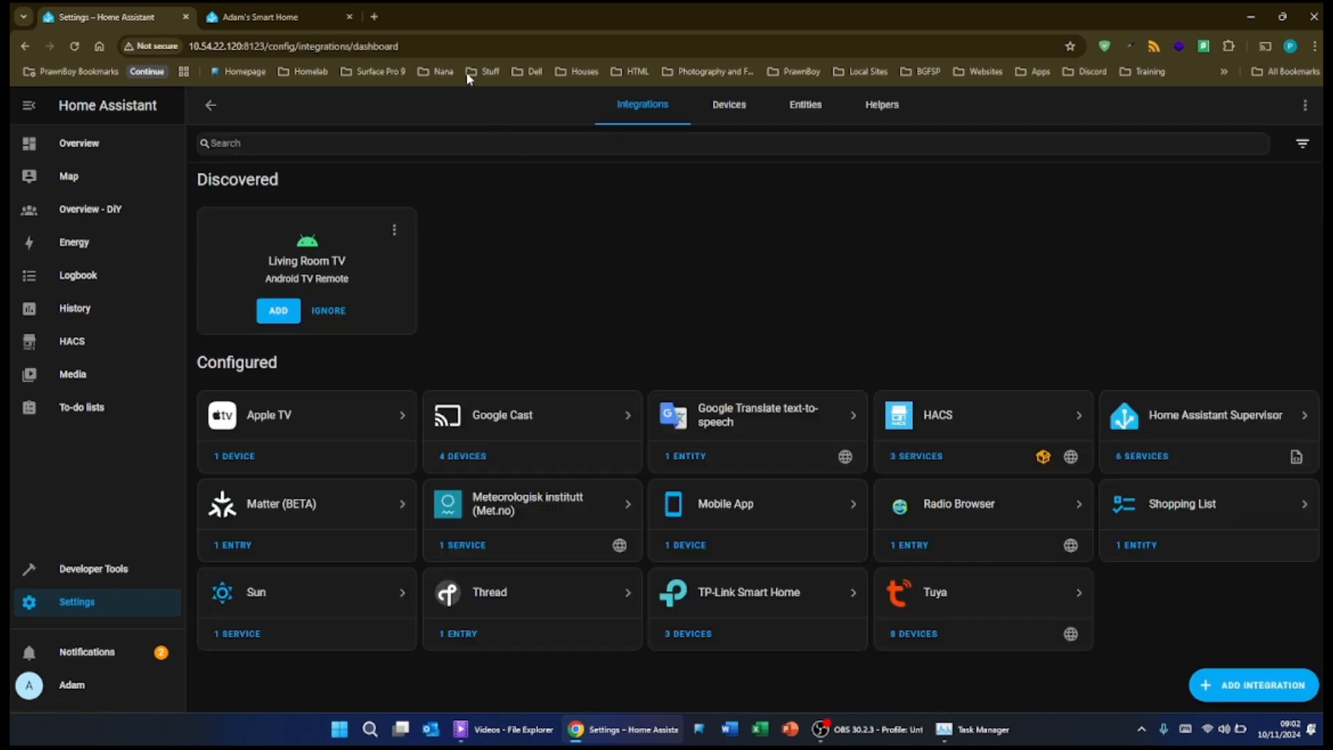
click(1264, 685)
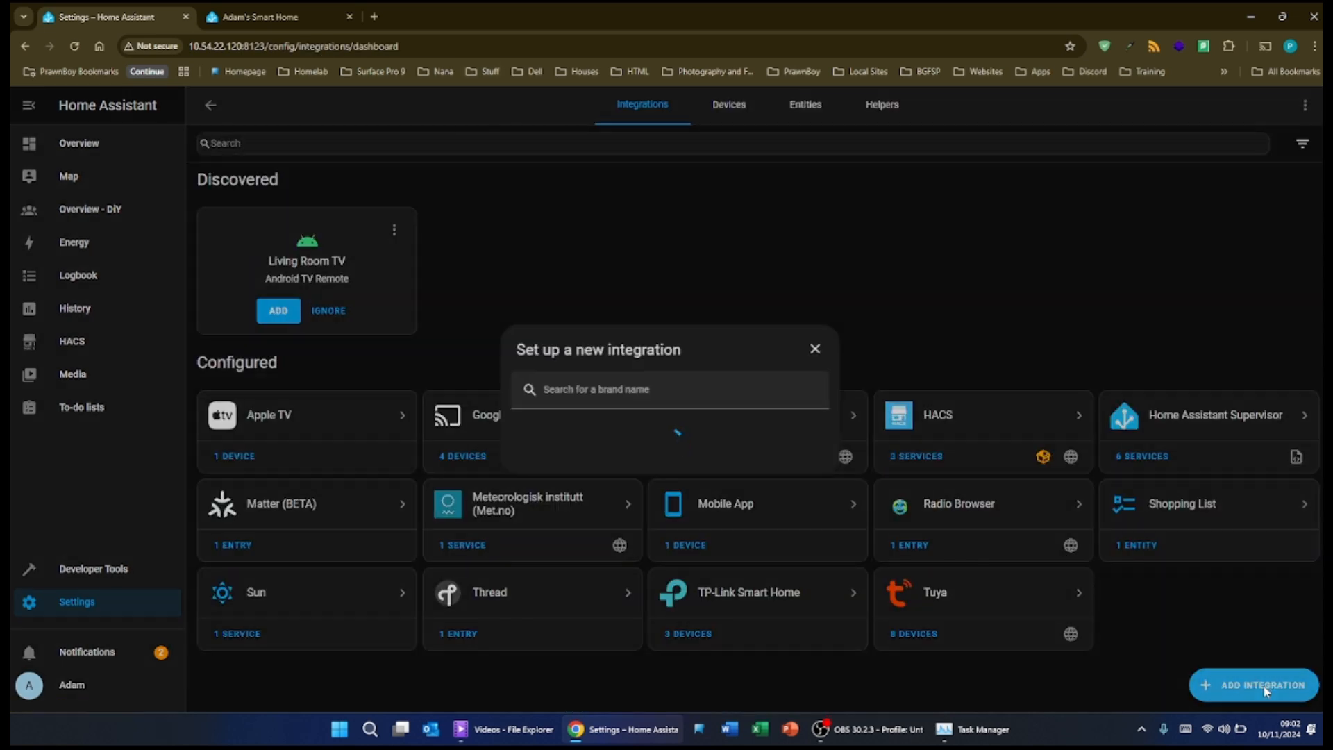
text(ag4)
key(ctrl+t)
text(10.54)
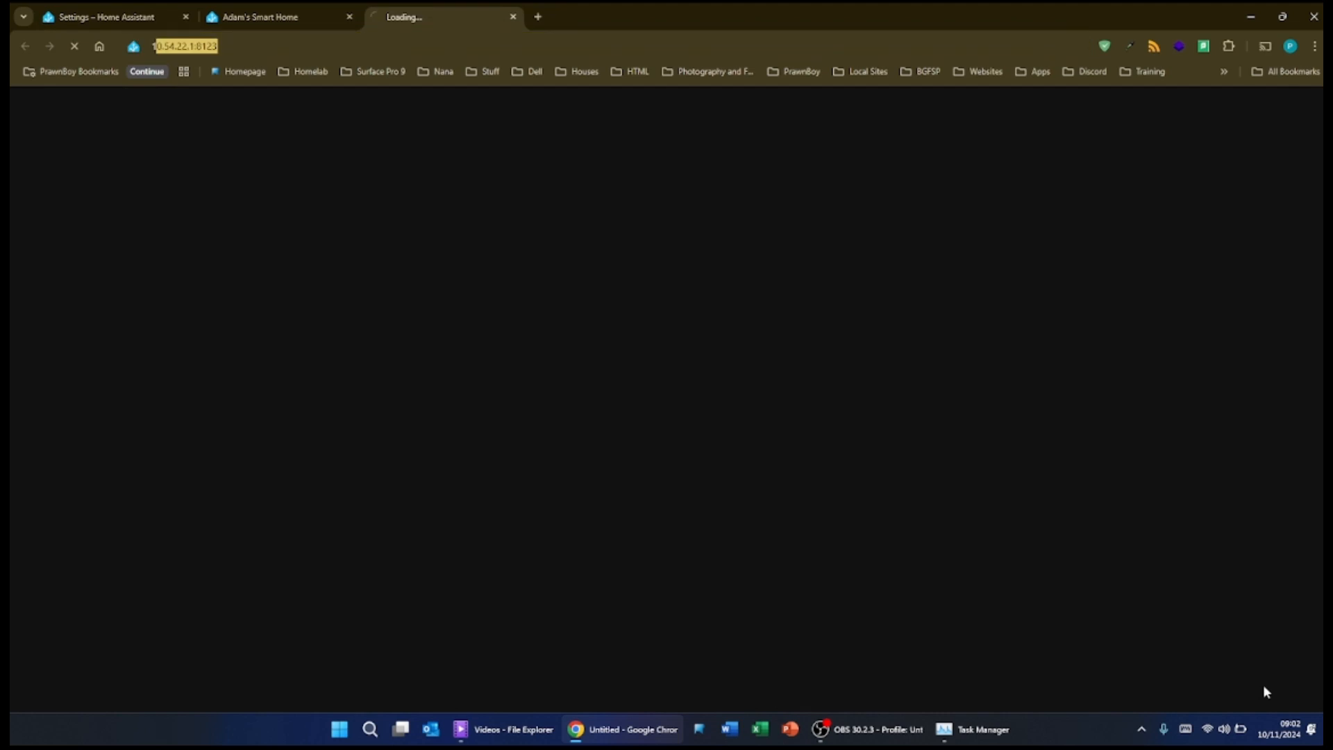
text(.22)
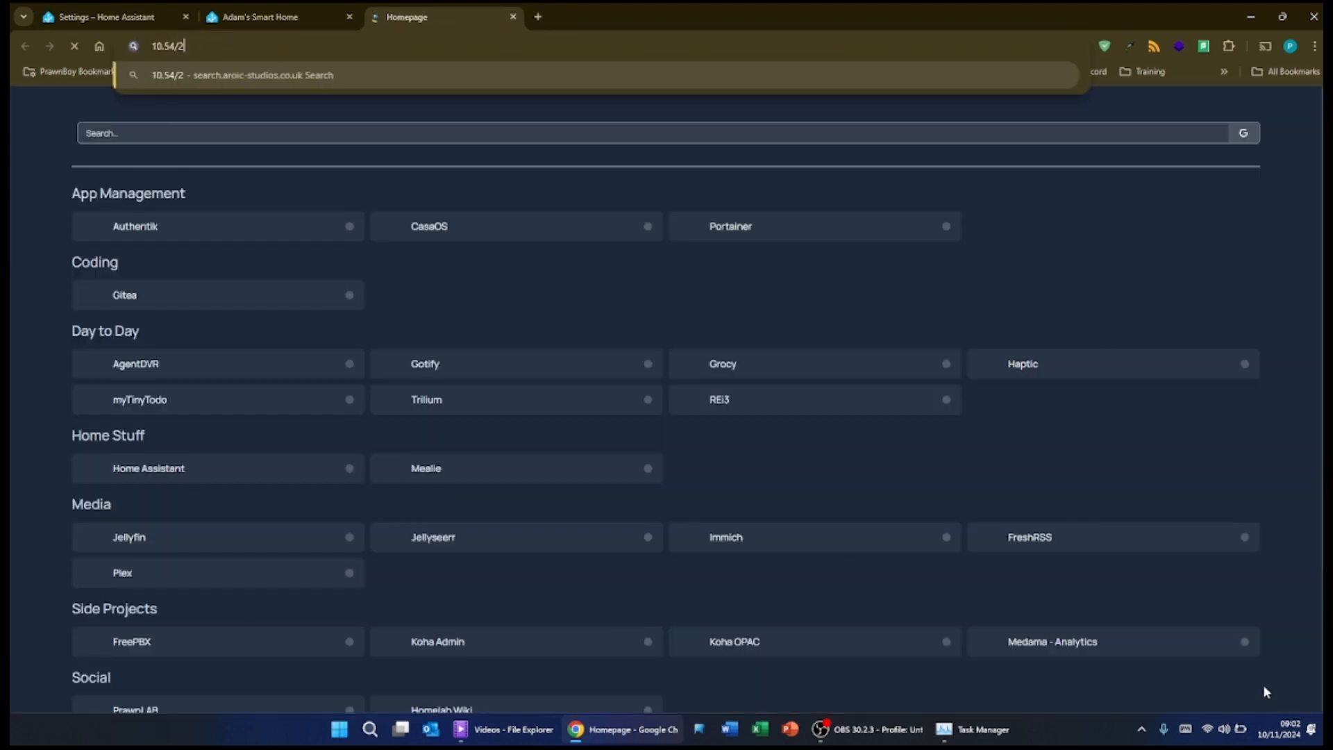
text(.88)
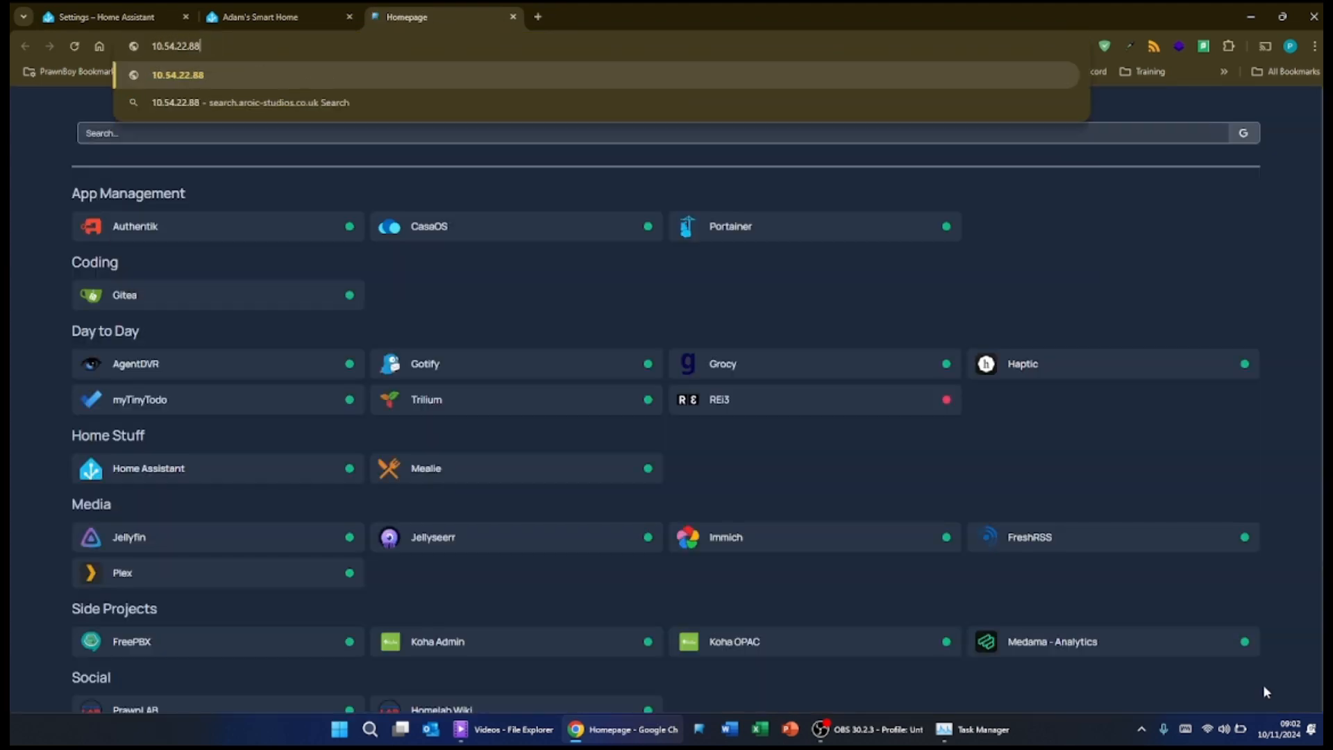
key(Return)
key(ctrl+w)
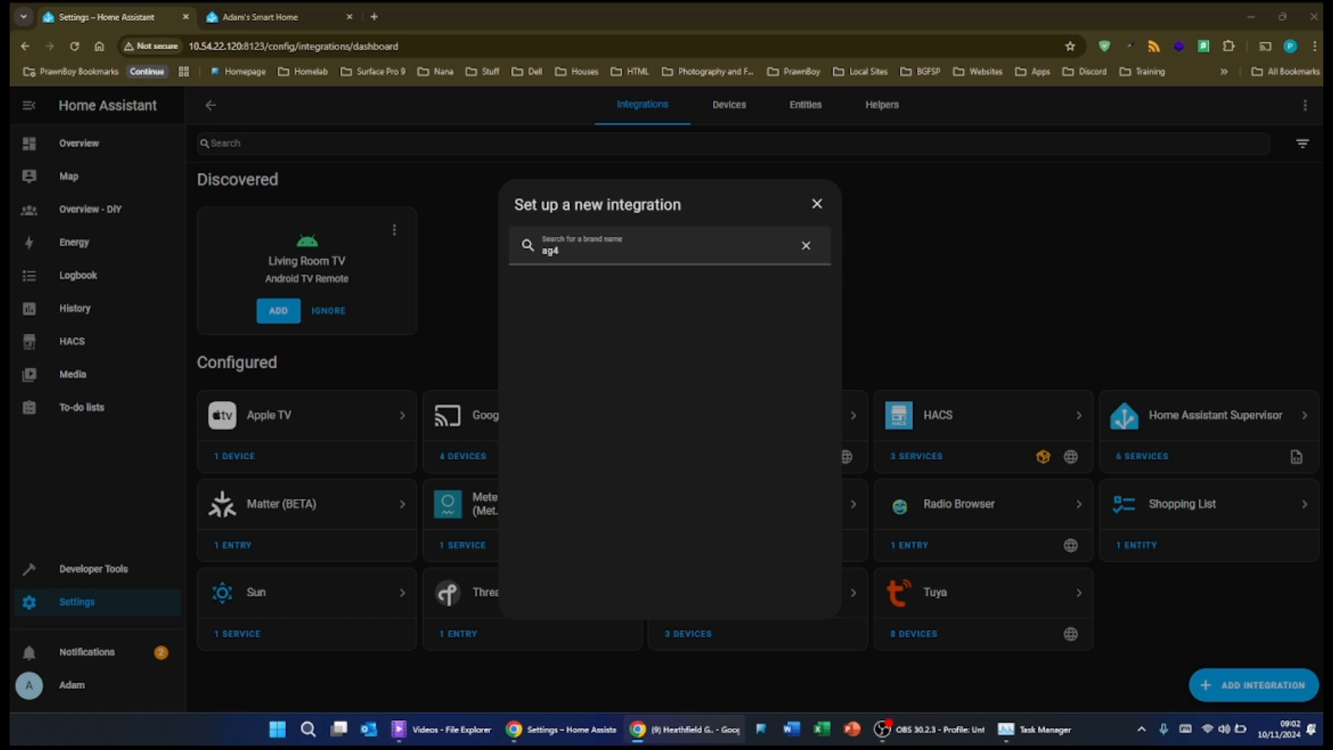
- Add the Agent DVR integration with host 10.54.22.87
key(BackSpace)
text(eny)
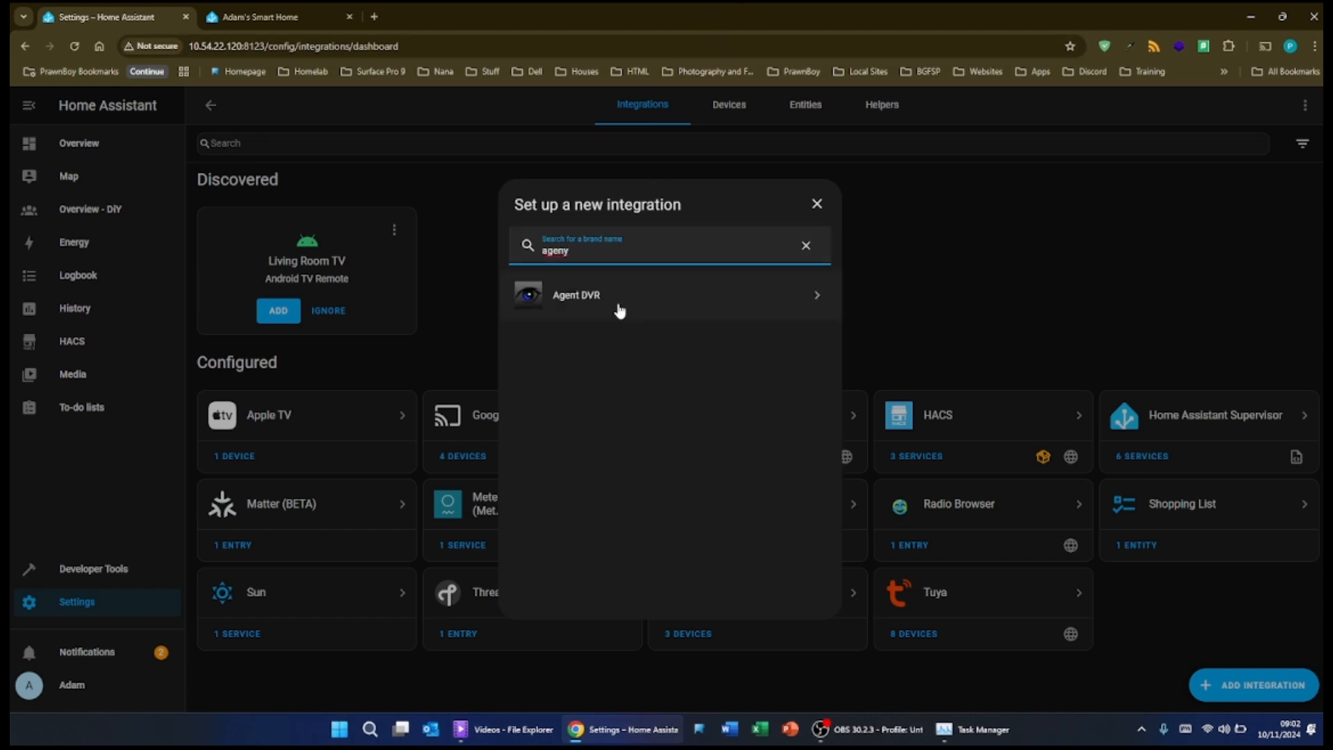
click(615, 305)
click(622, 378)
text(1)
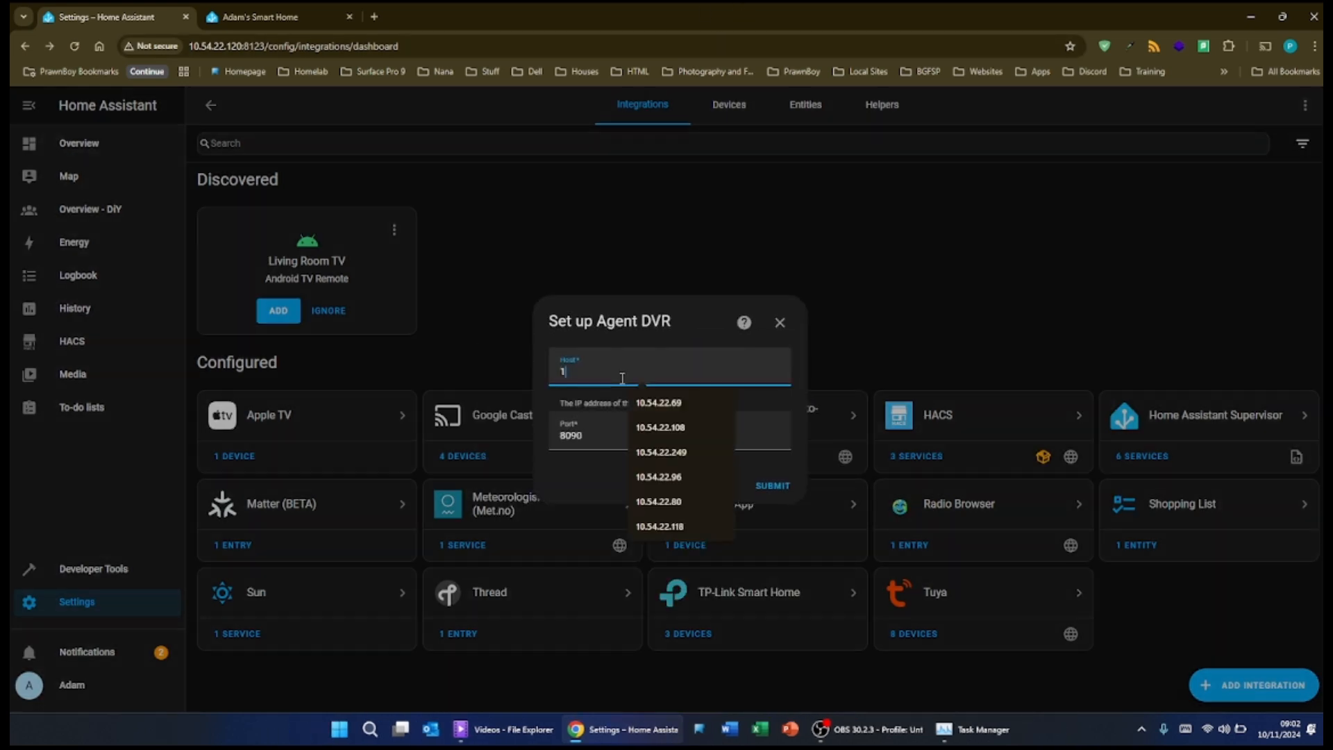
text(0.54.22.87)
key(Return)
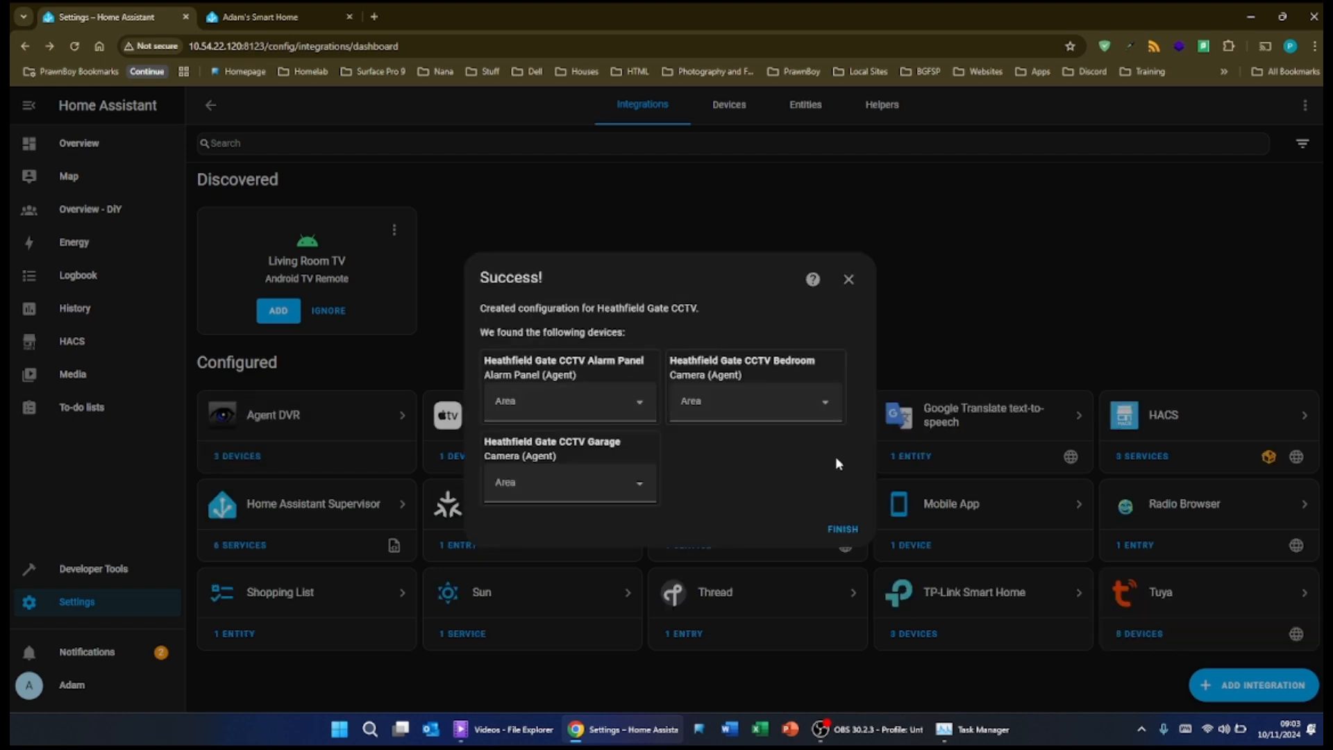
- Assign the bedroom camera to the Bedroom area
click(756, 409)
click(744, 445)
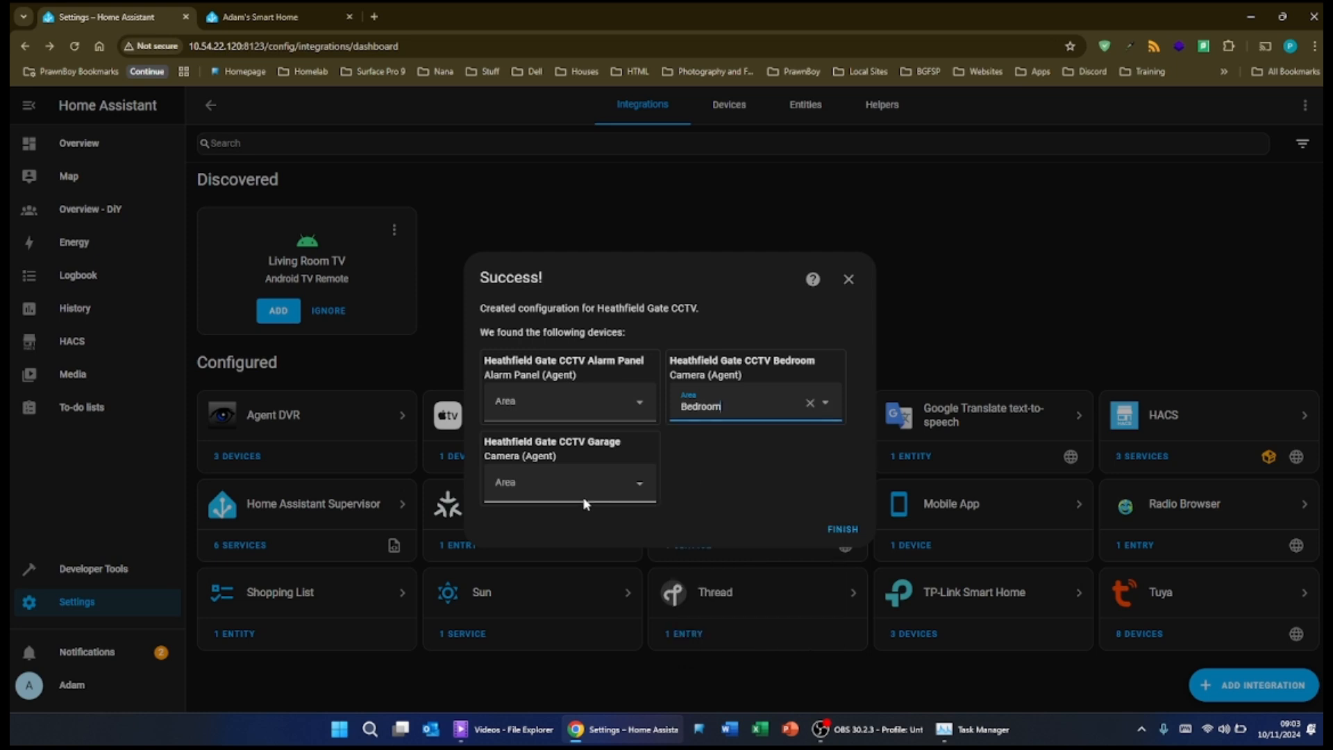
click(586, 490)
scroll(583, 604, down, 1)
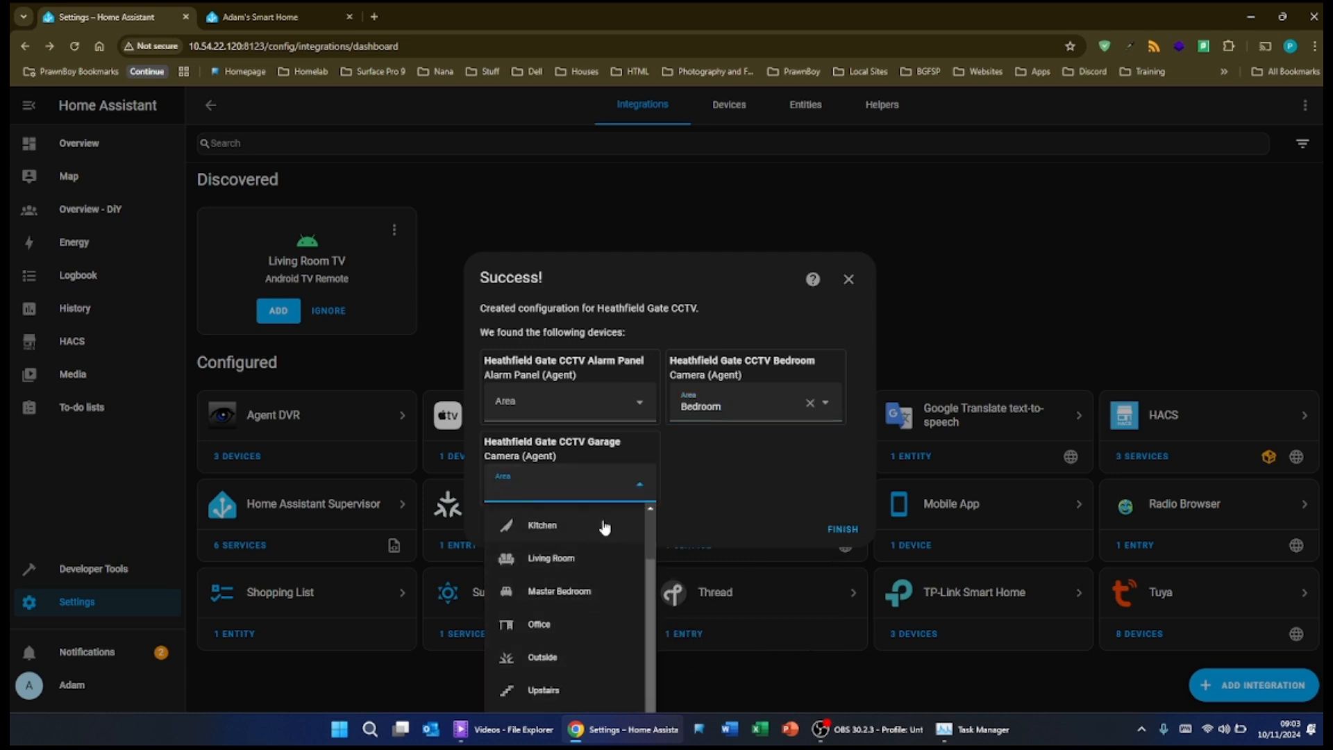
- Create a Garage area with the mdi:garage icon on First Floor for the garage camera
text(new)
click(596, 539)
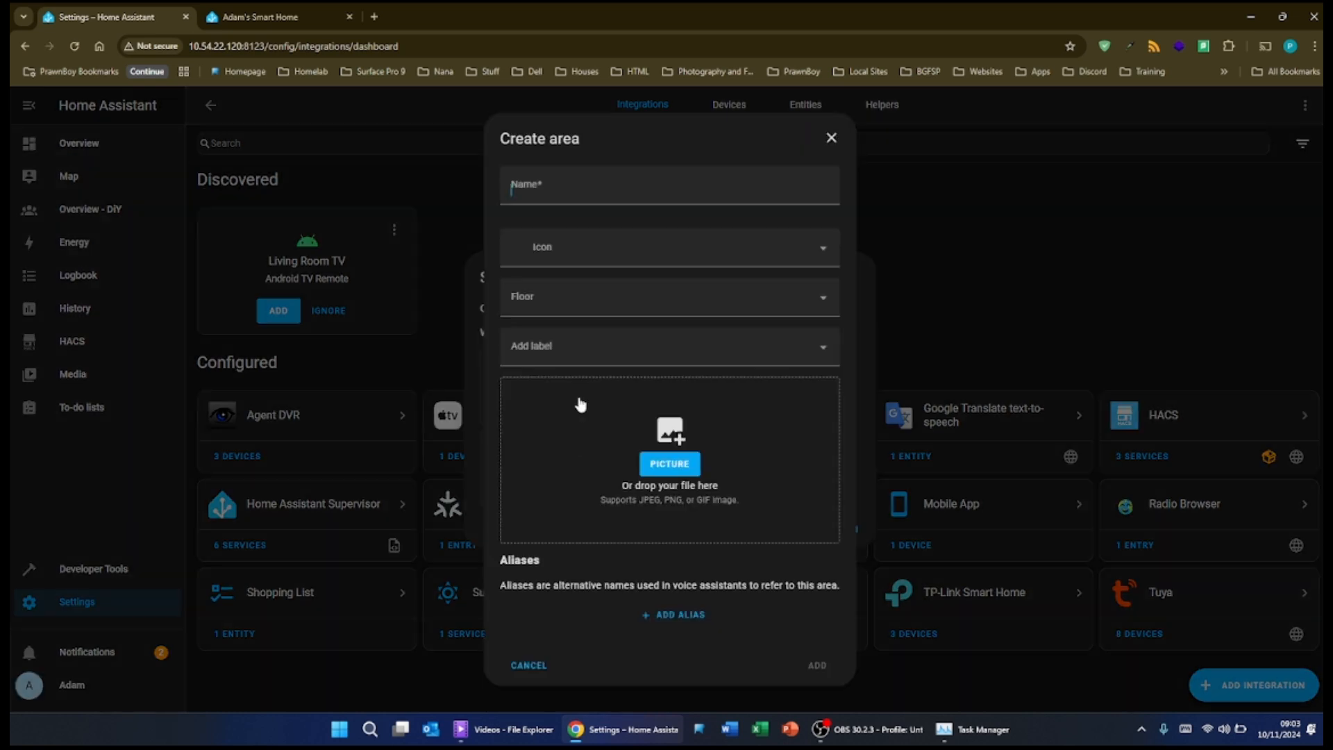
text(Garage)
key(Tab)
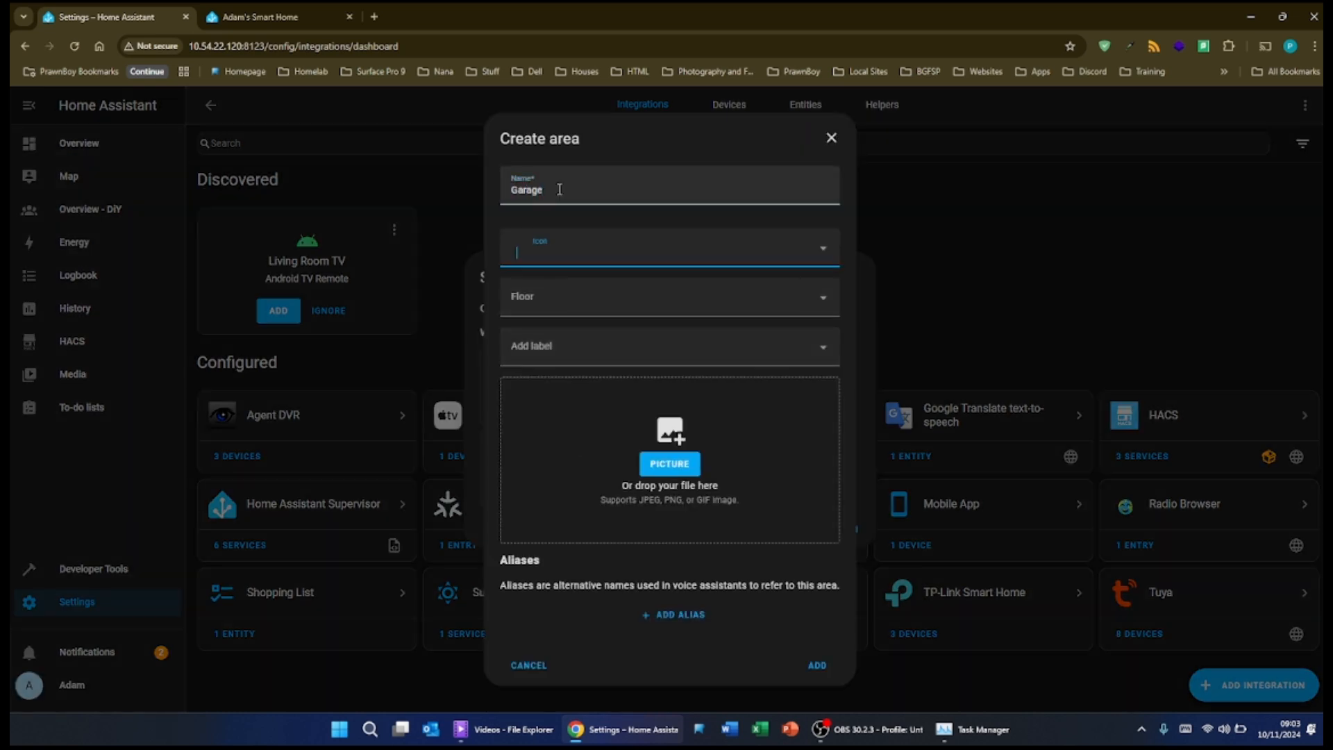
text(garage)
key(Return)
key(Tab)
text(f)
key(Down)
key(Down)
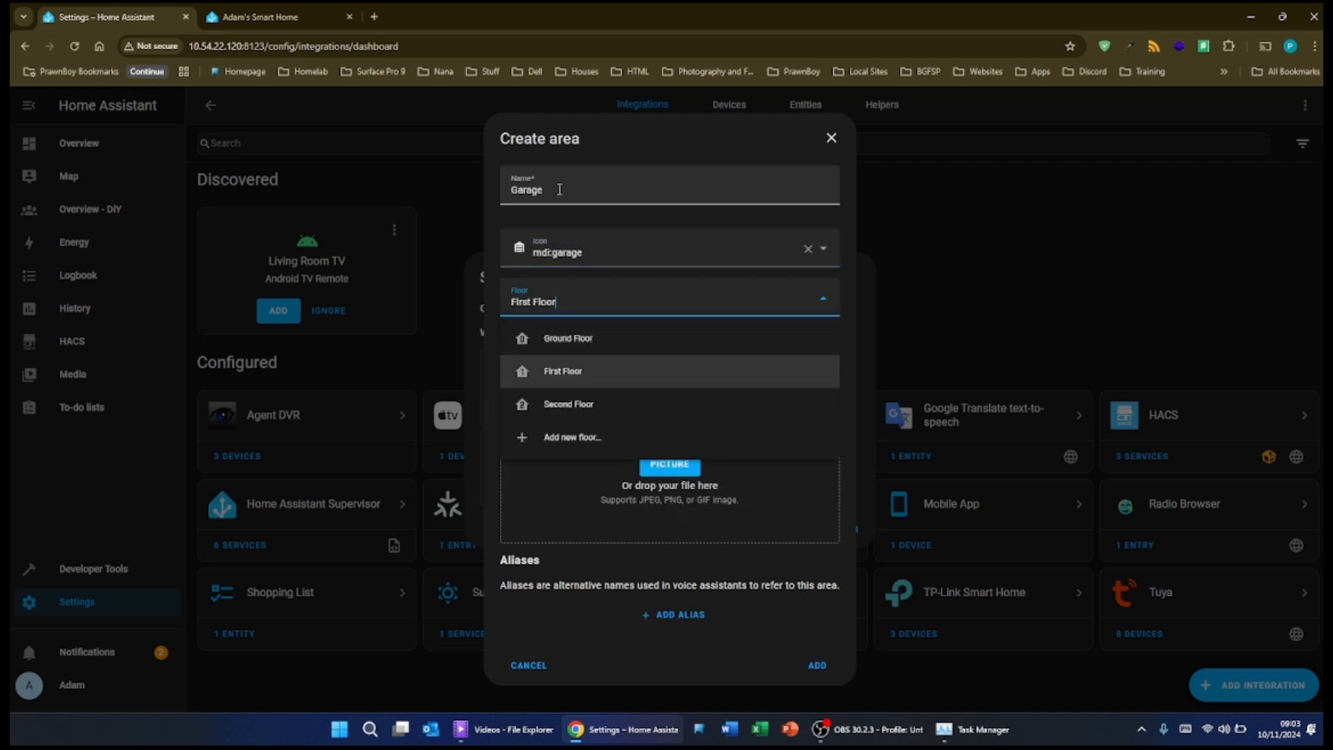
key(Return)
click(812, 664)
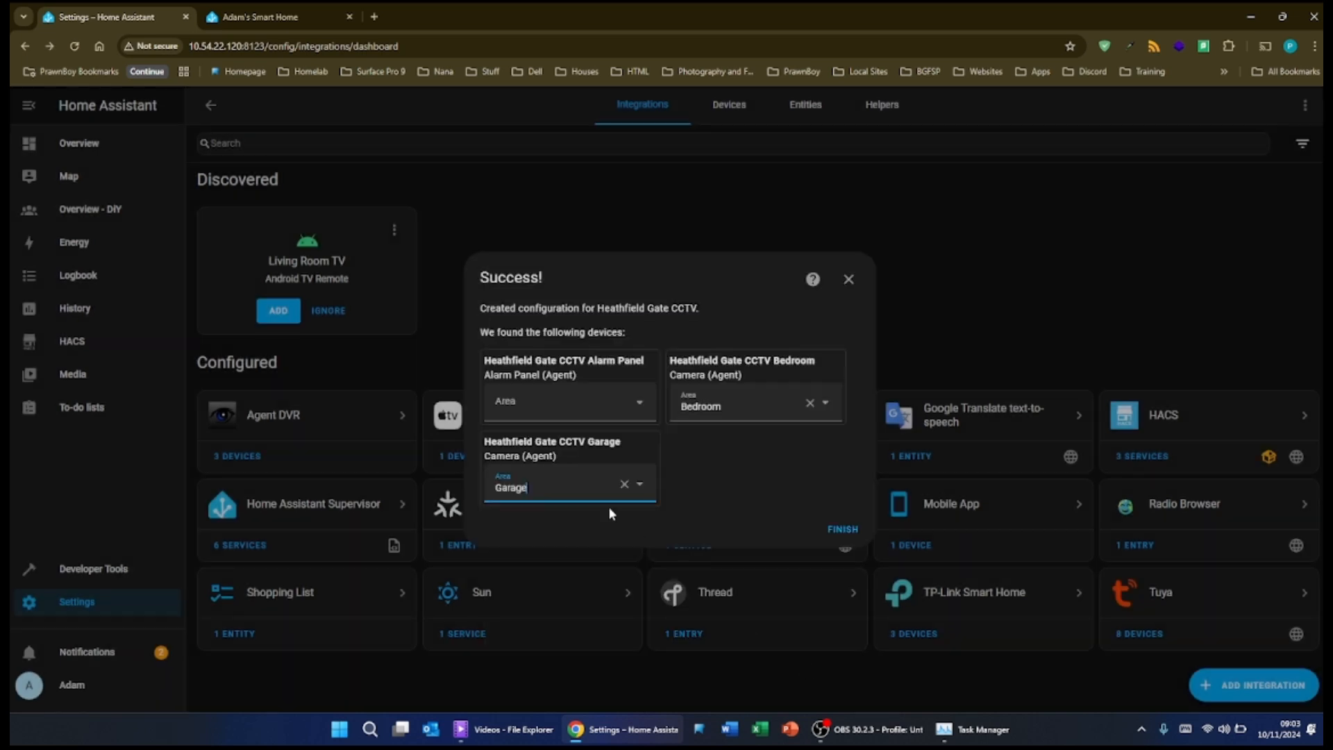
- Create a new Misc area with no icon for the alarm panel
click(581, 403)
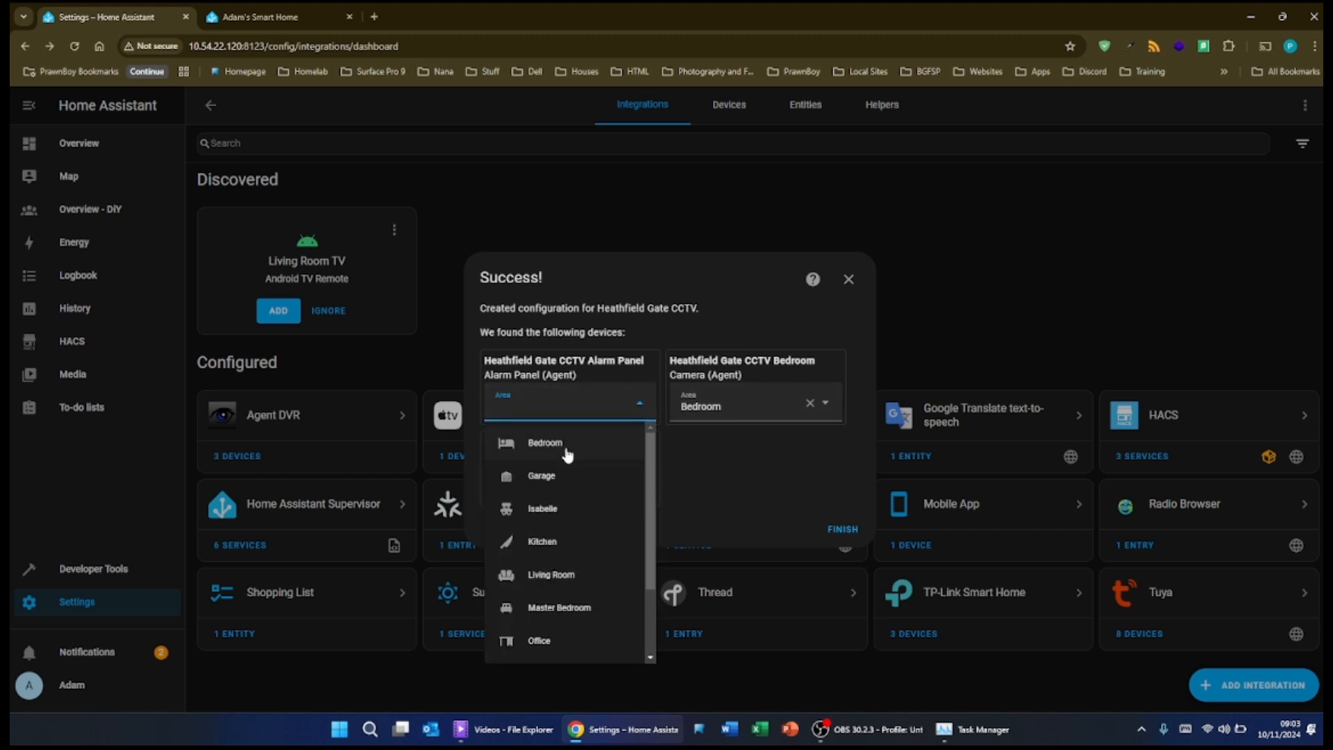
scroll(566, 486, down, 2)
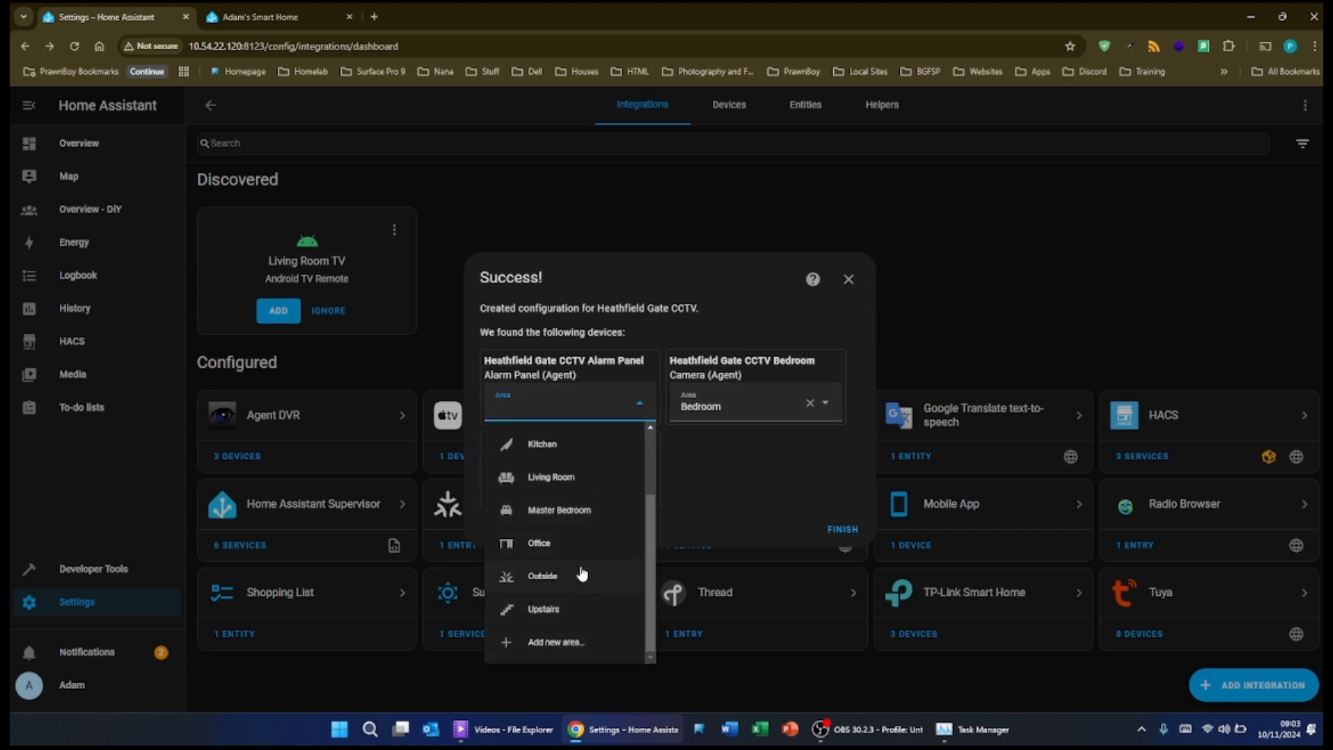
scroll(580, 577, up, 2)
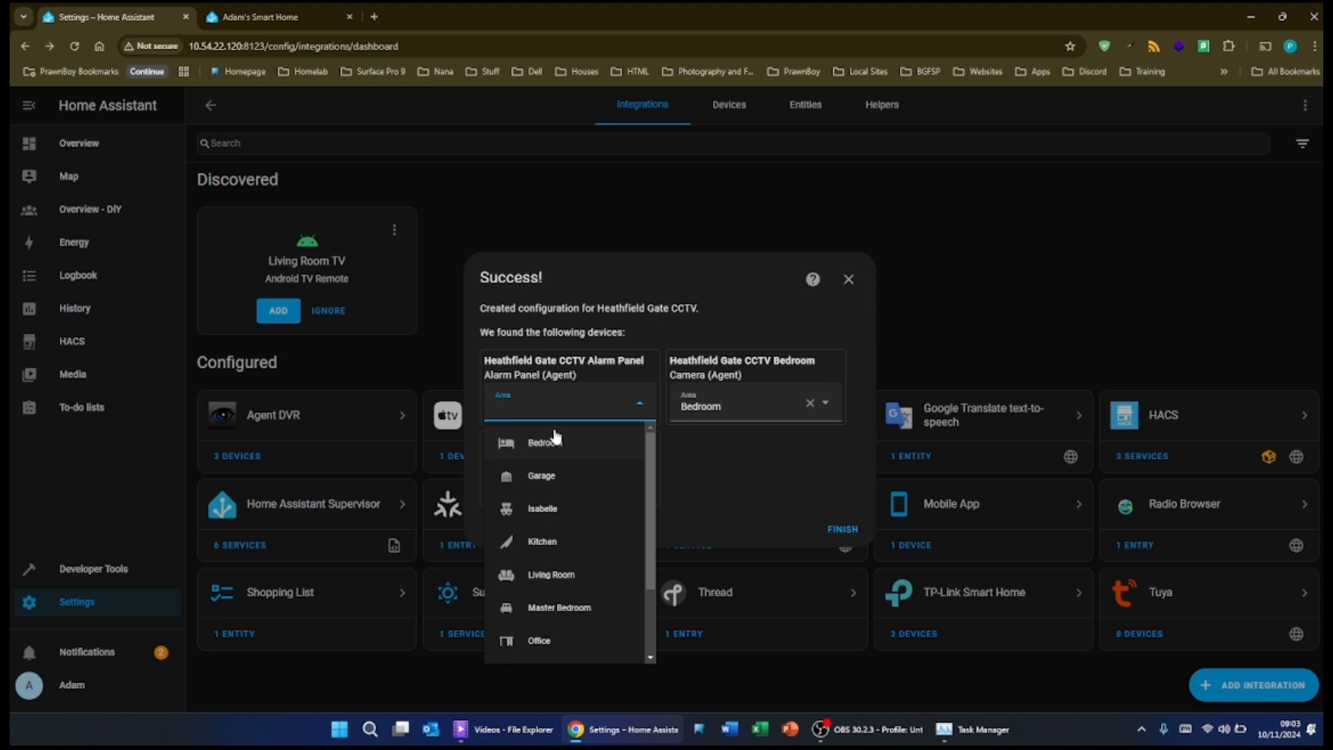
scroll(552, 436, down, 2)
click(544, 634)
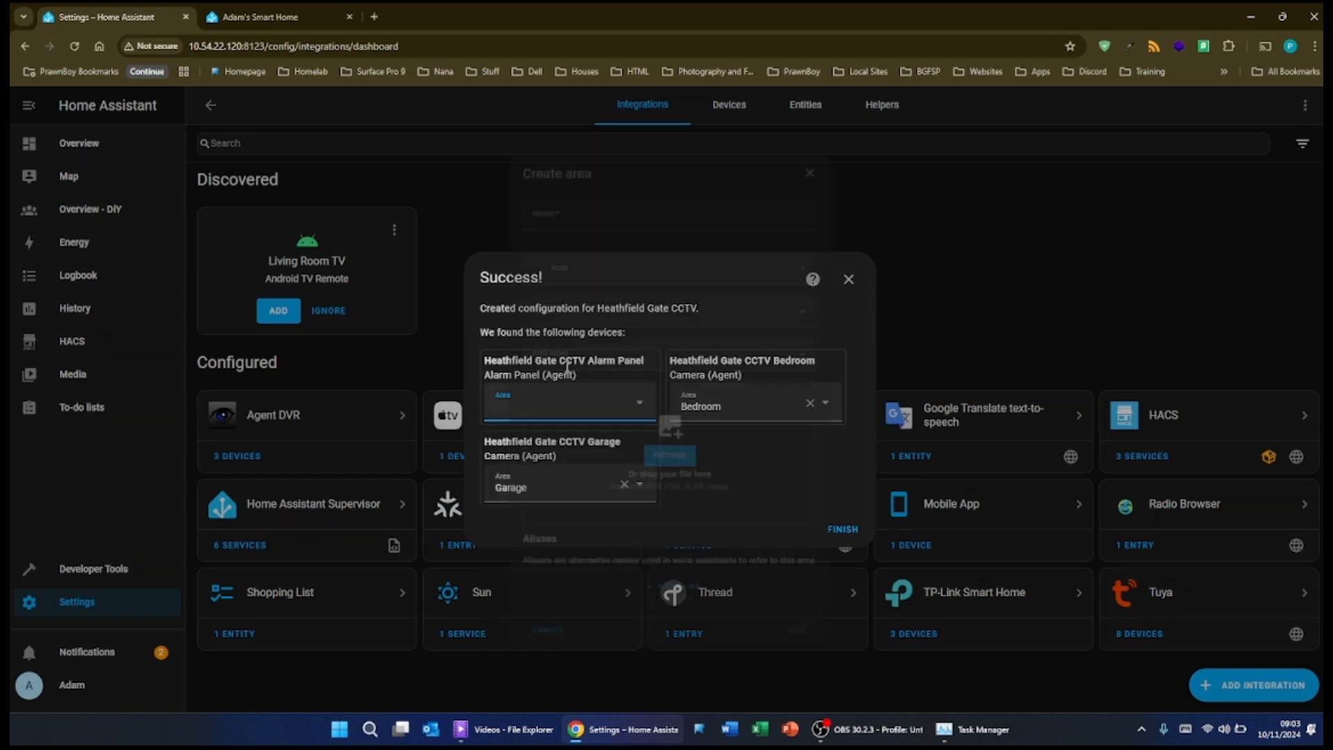
text(Alarm P)
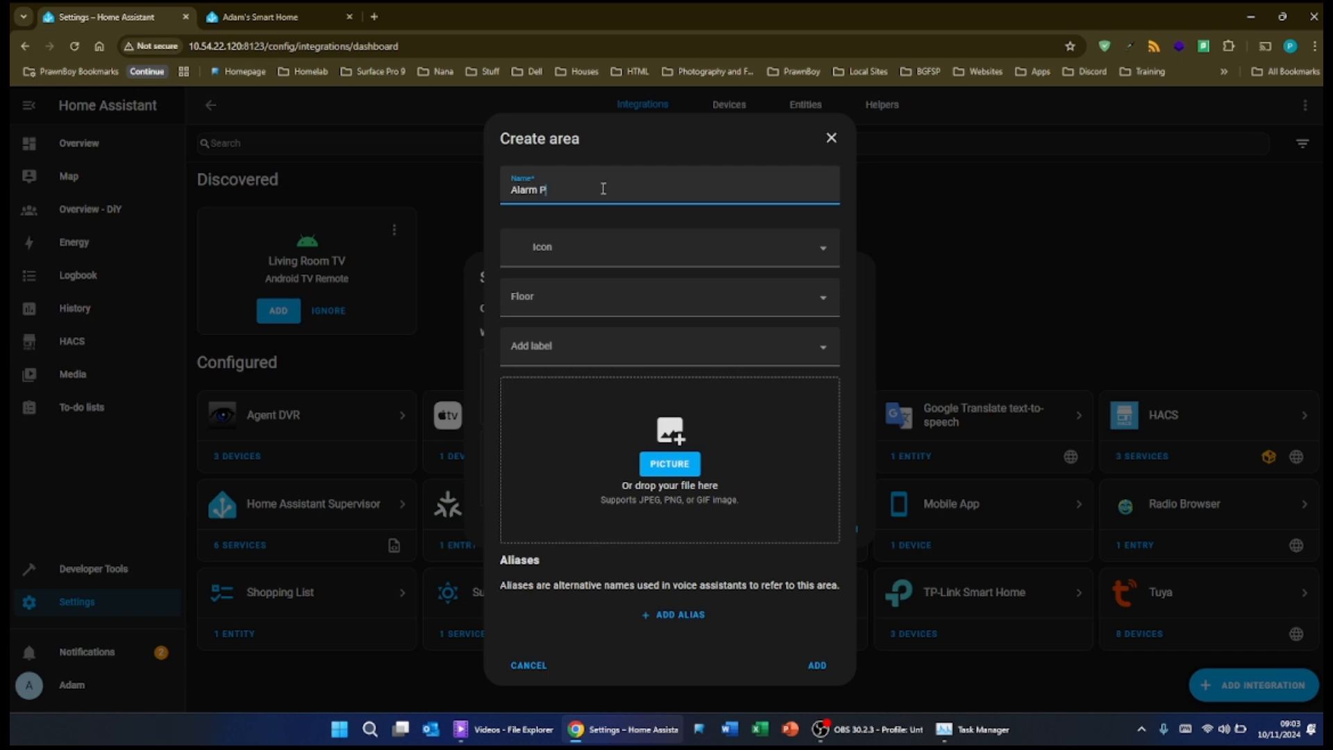
key(ctrl+a)
text(Misc)
click(608, 253)
text(isc)
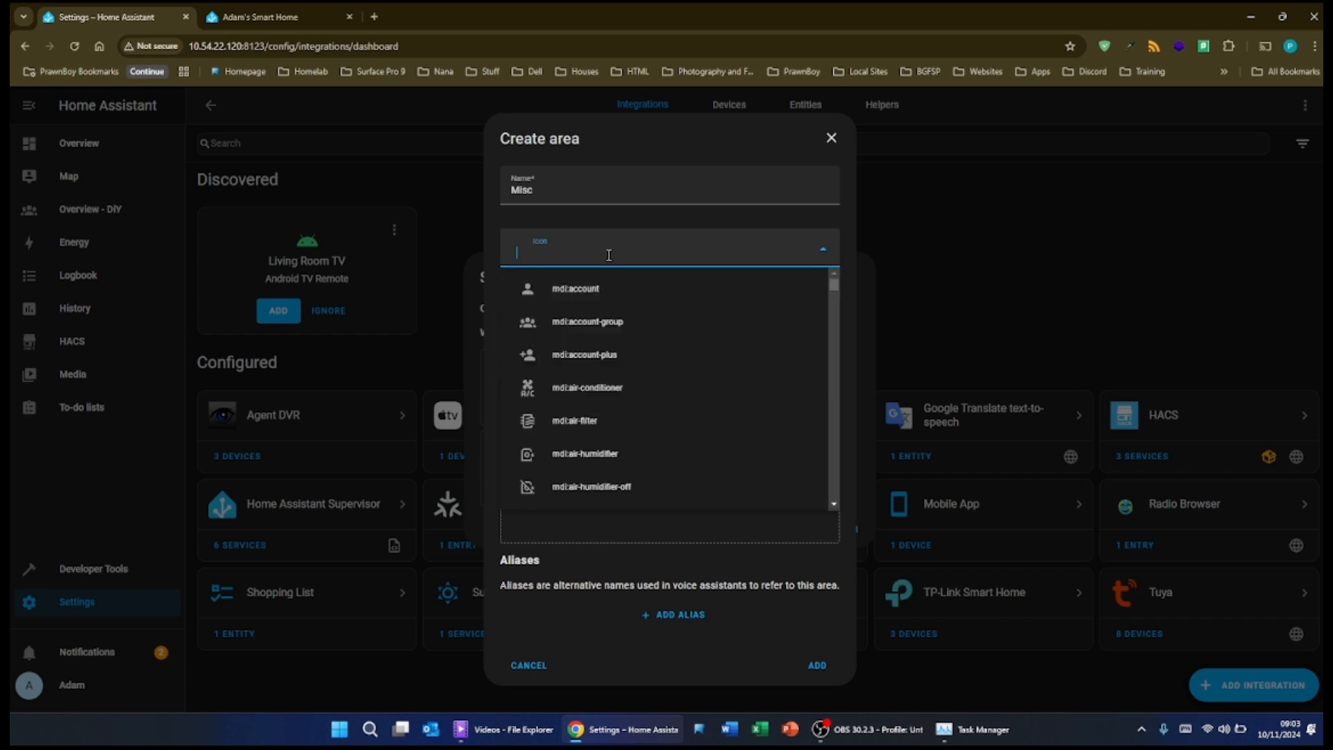
key(BackSpace)
key(BackSpace)
key(BackSpace)
text(misc)
key(ctrl+a)
key(BackSpace)
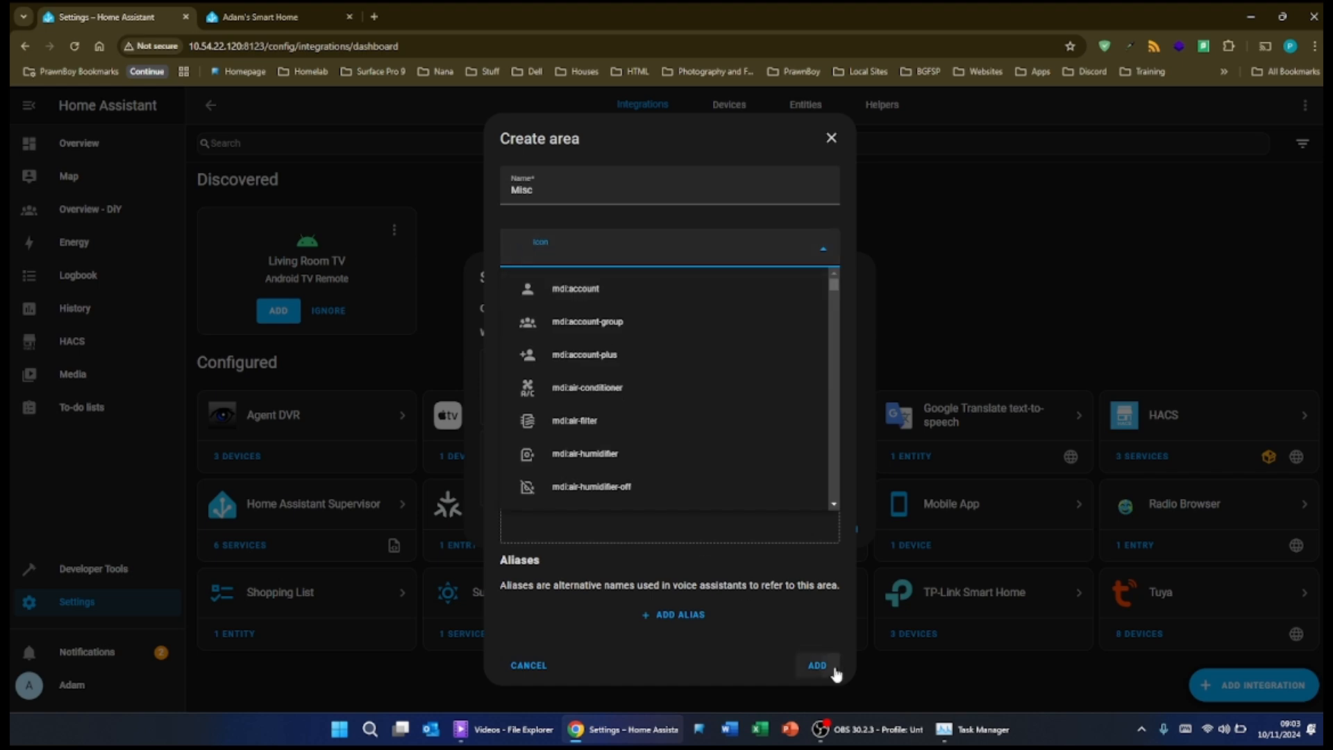
click(835, 670)
- Finish the Agent DVR setup and view the Bedroom and Garage camera feeds
click(849, 531)
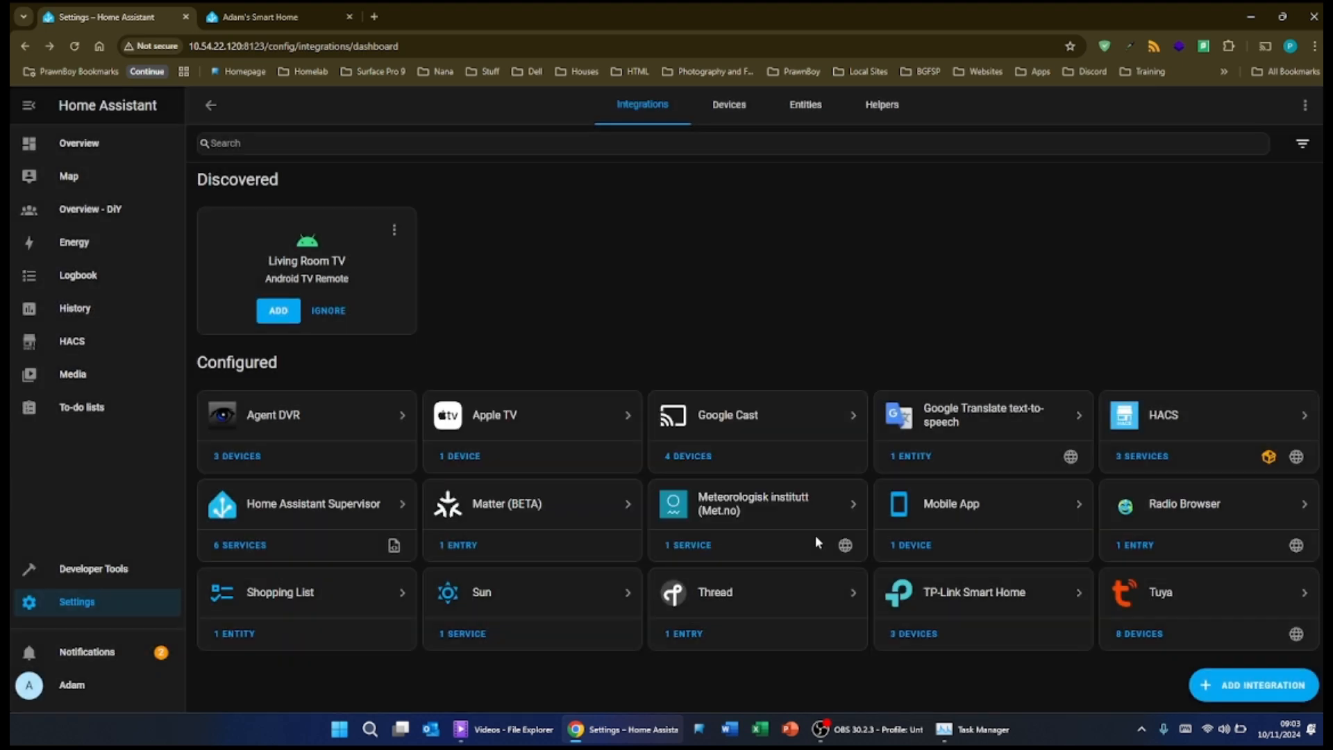
click(323, 439)
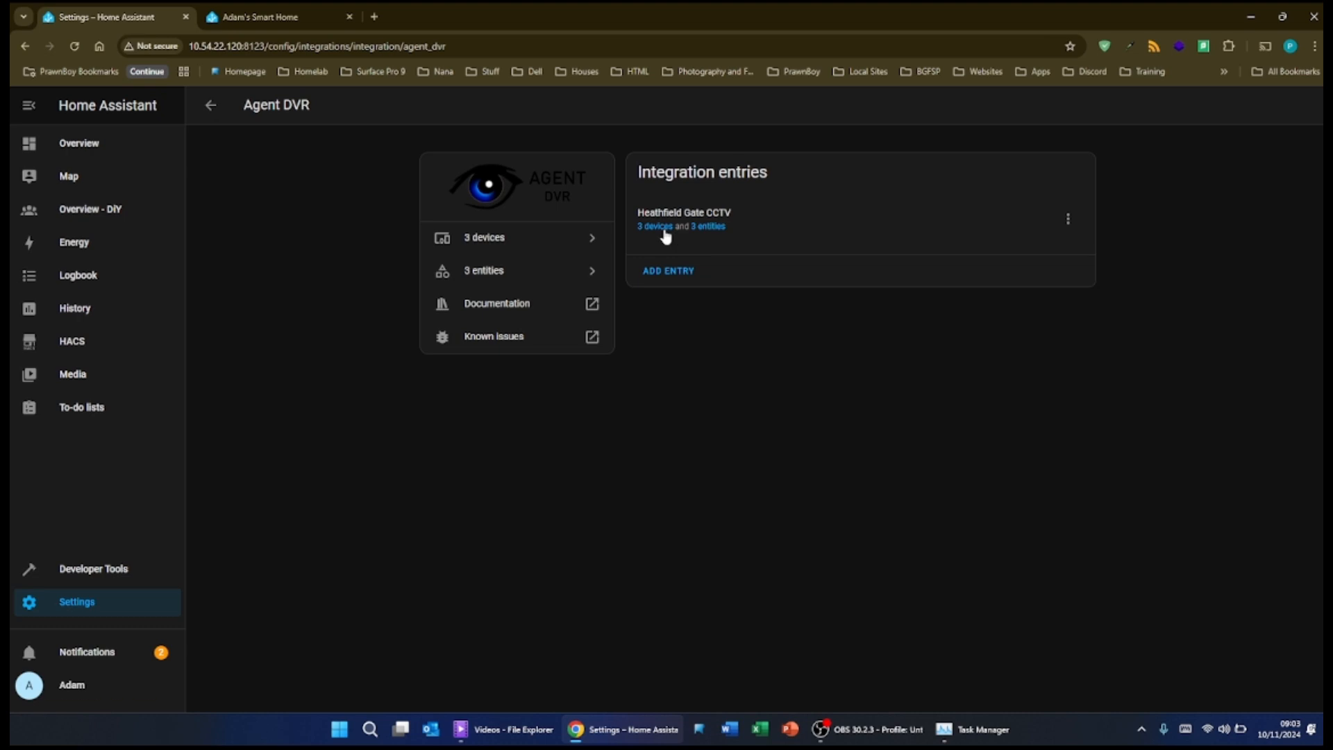
click(656, 227)
click(408, 274)
click(694, 251)
click(302, 219)
click(210, 104)
click(323, 308)
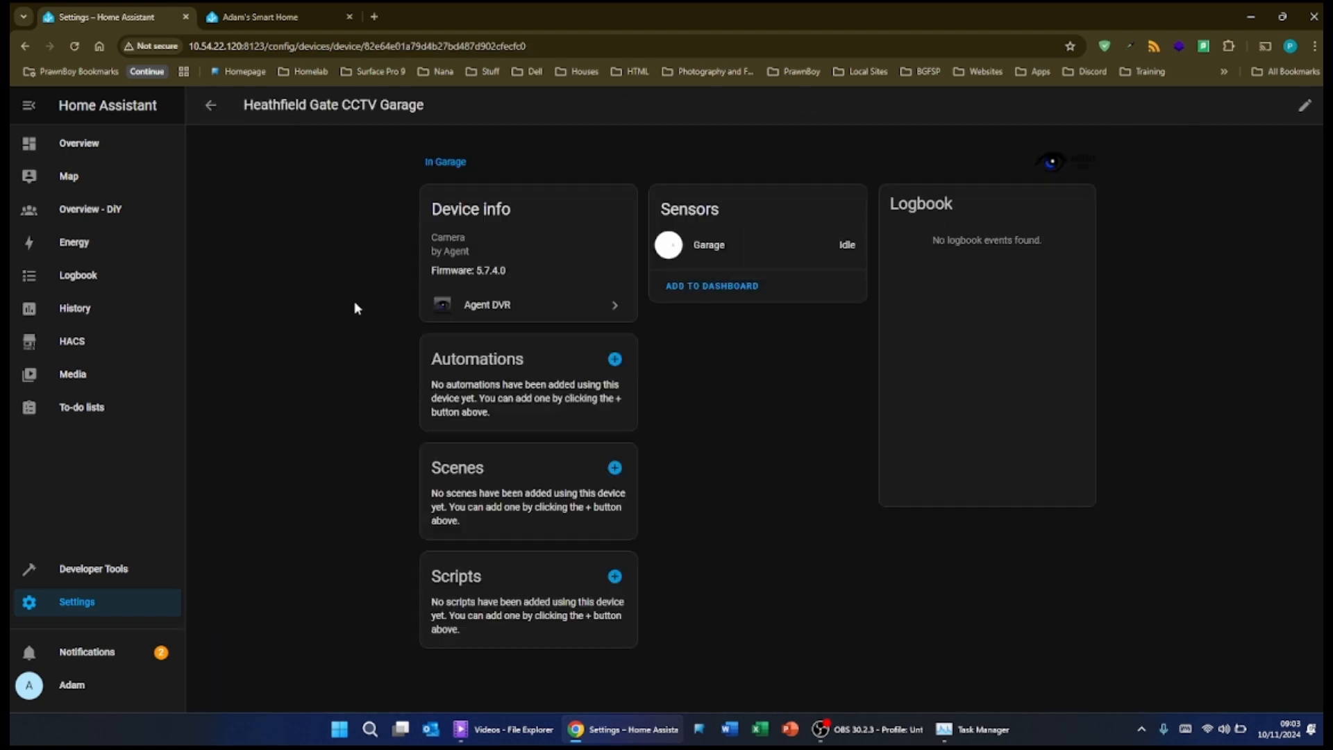
click(699, 246)
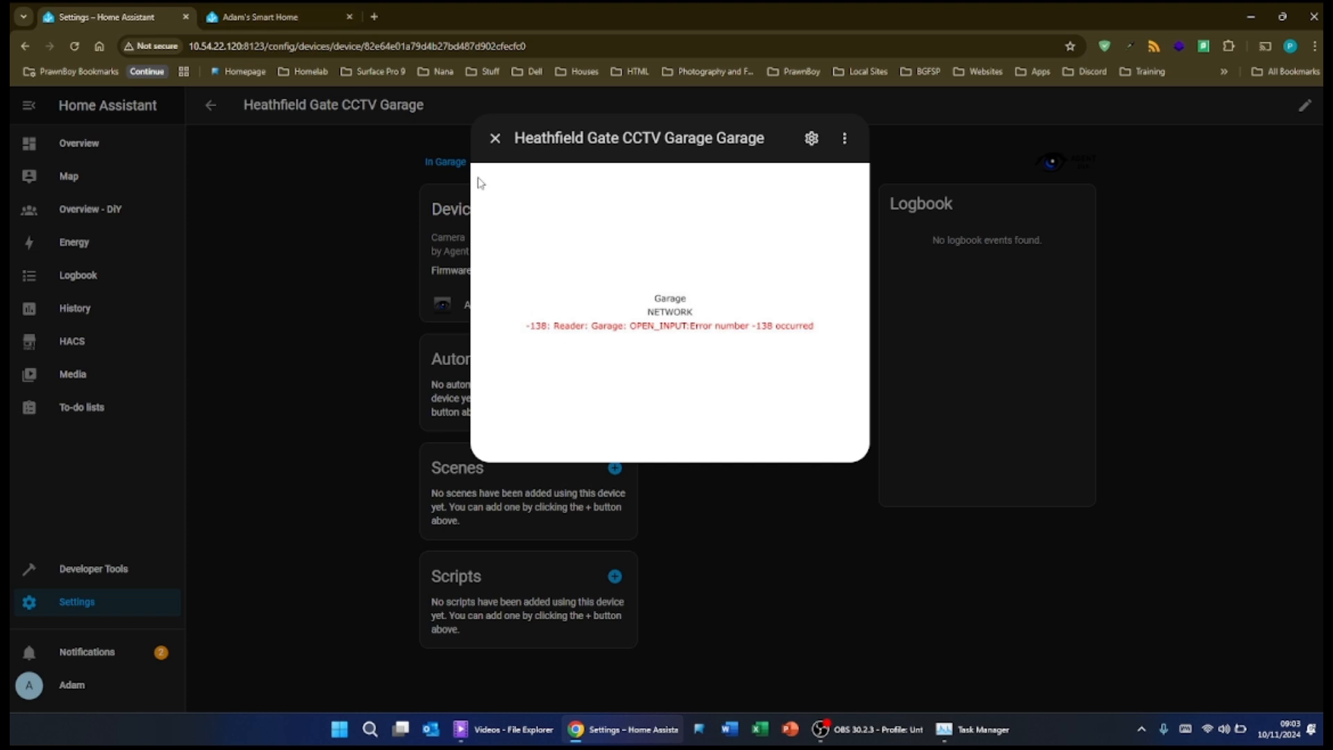
click(494, 139)
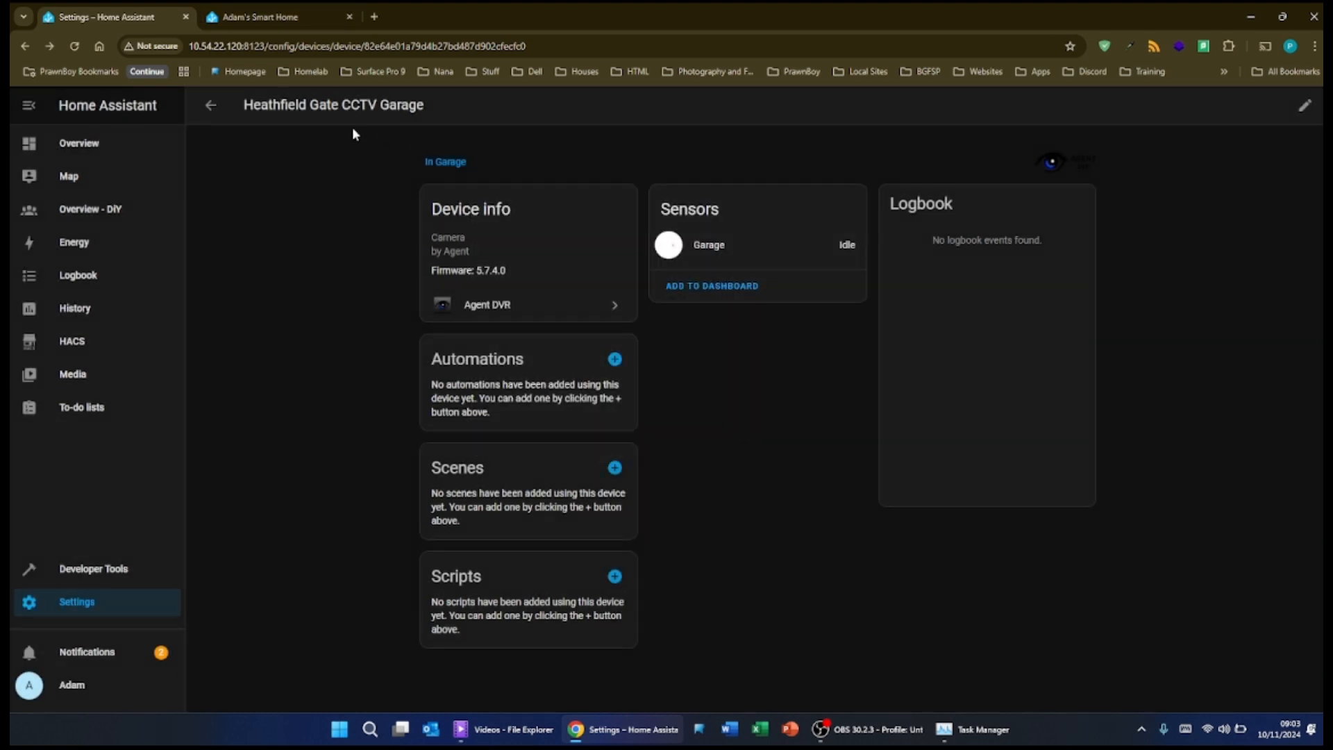
- Check the Heathfield Gate CCTV Alarm Panel's arming controls, then return to Settings
click(472, 297)
click(650, 226)
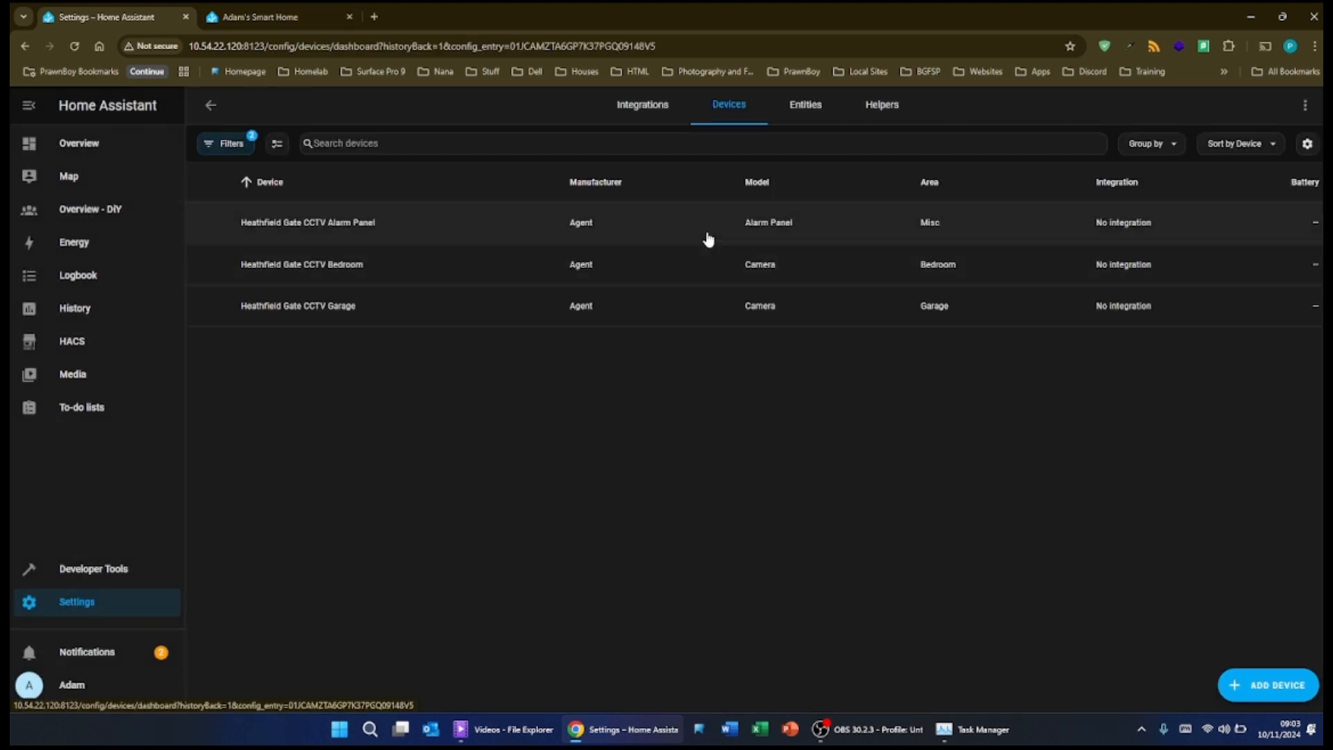
click(590, 240)
click(764, 249)
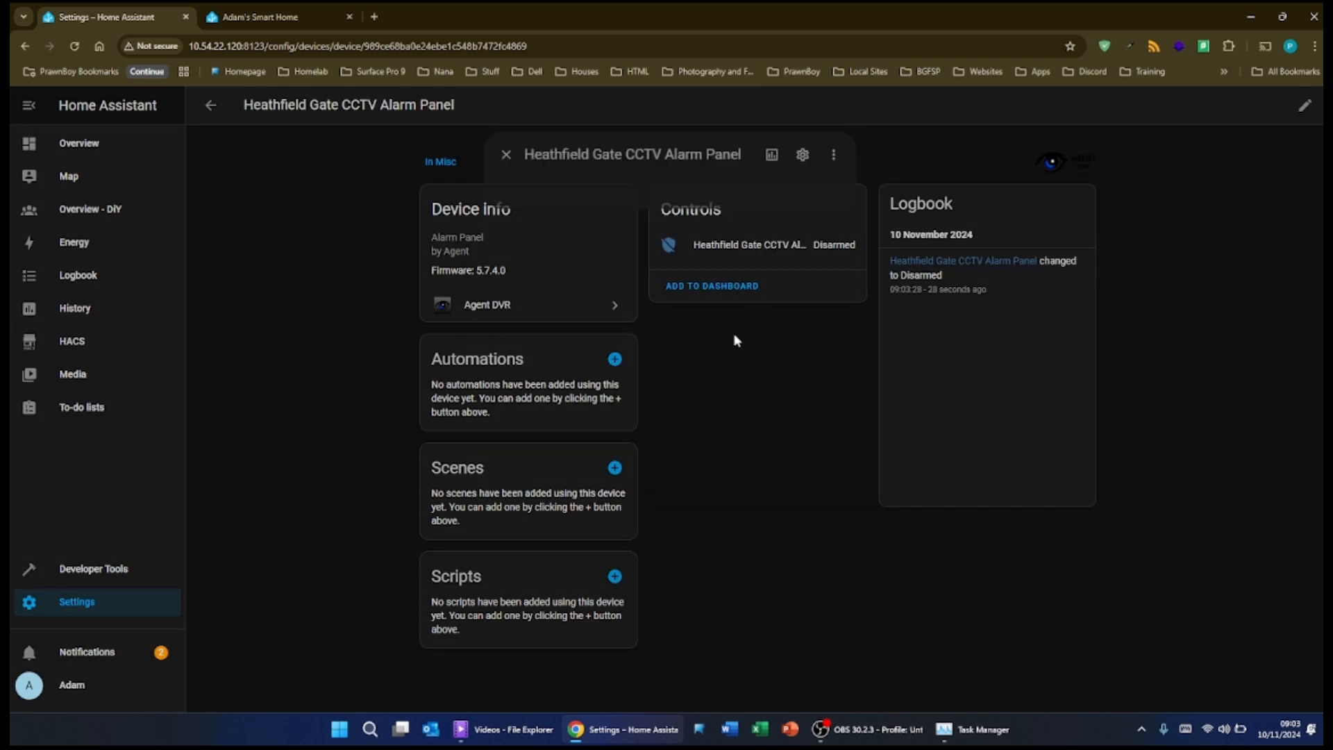
click(952, 313)
click(128, 602)
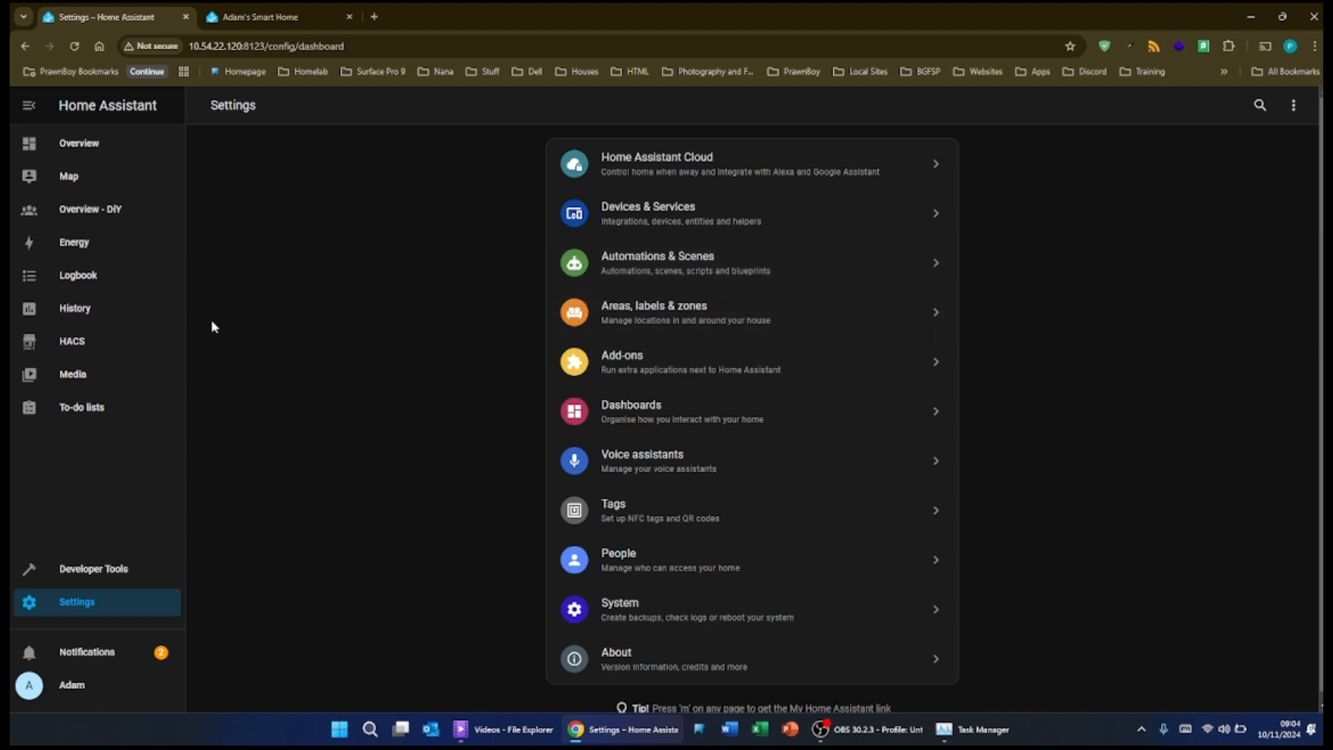
- Search HACS for 'alarmo' and download the Alarmo repository
click(153, 344)
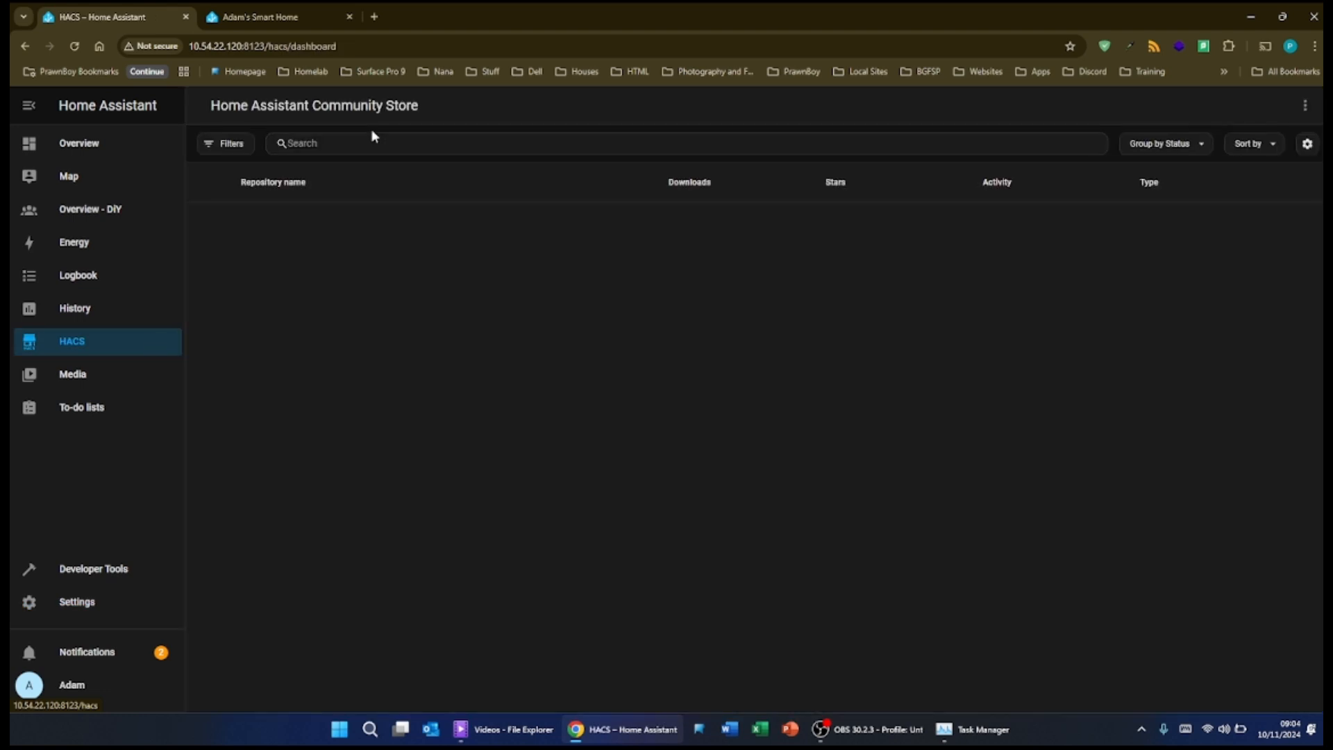
click(396, 142)
text(alarmo)
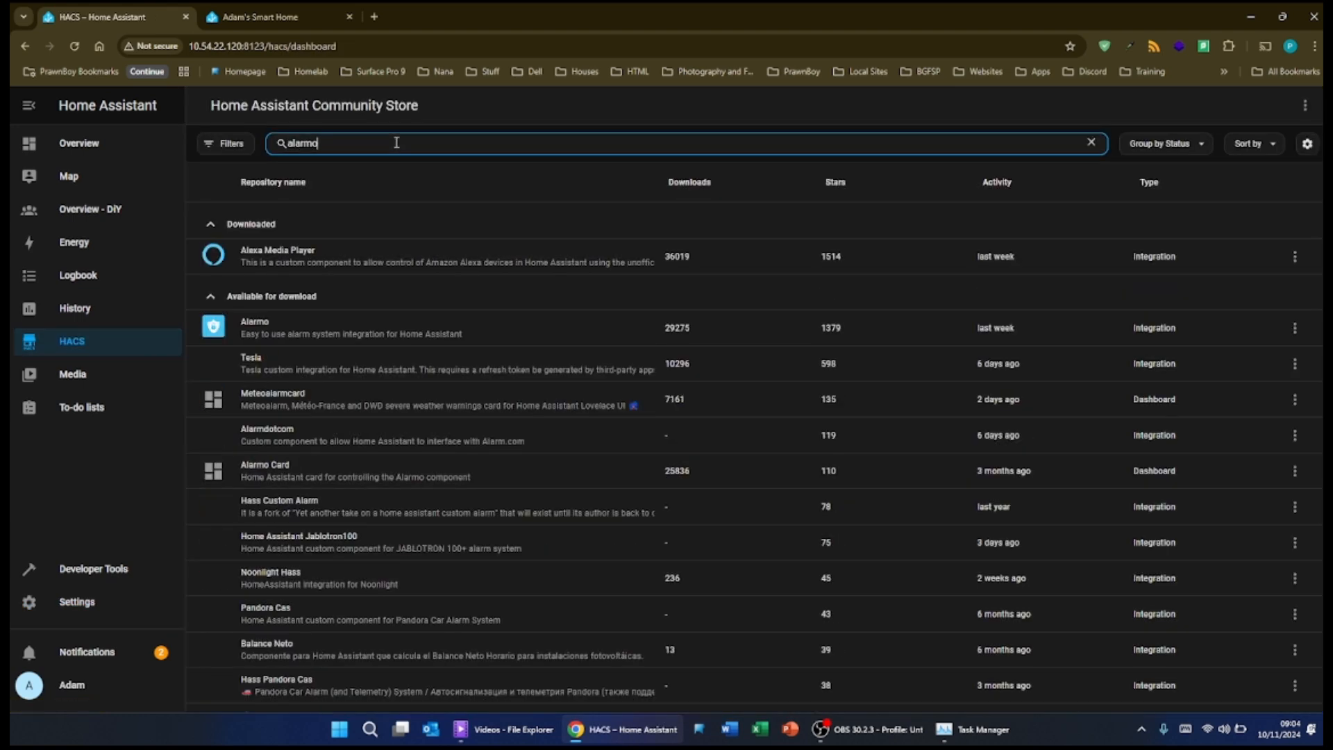
click(316, 261)
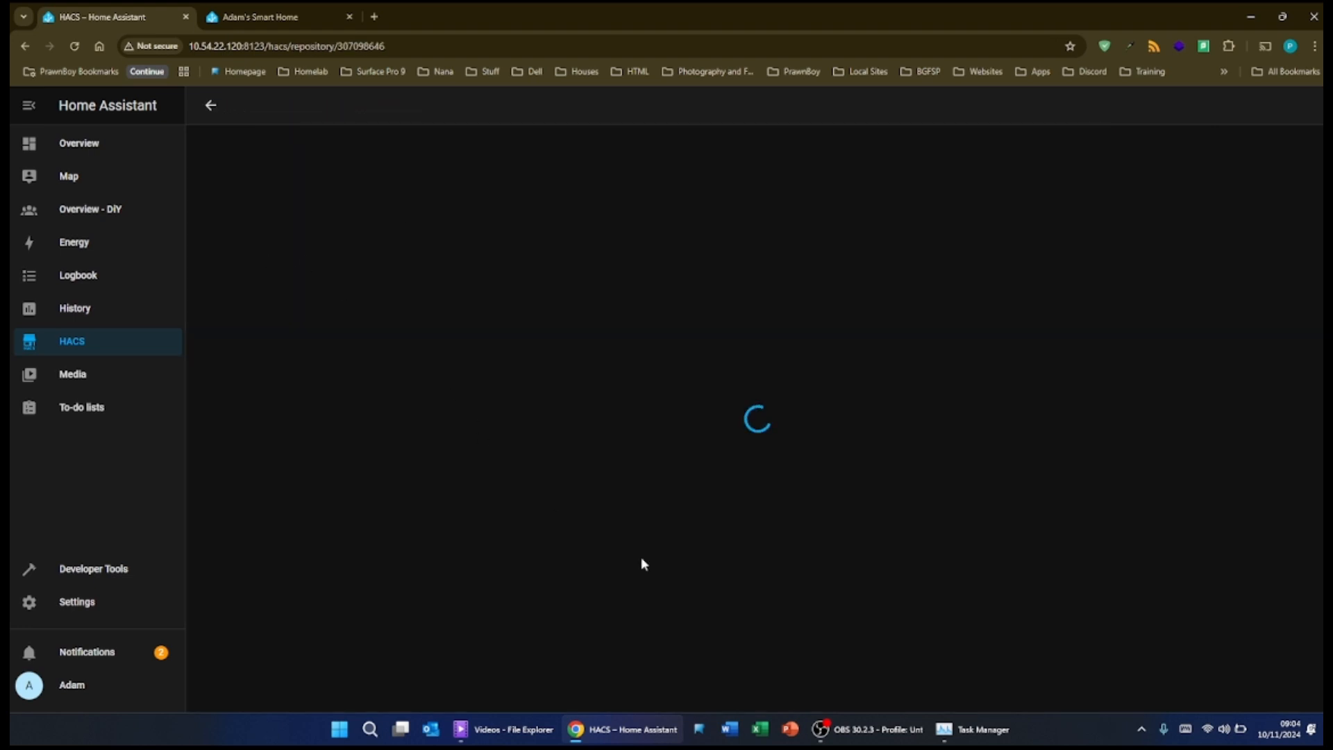
click(1292, 698)
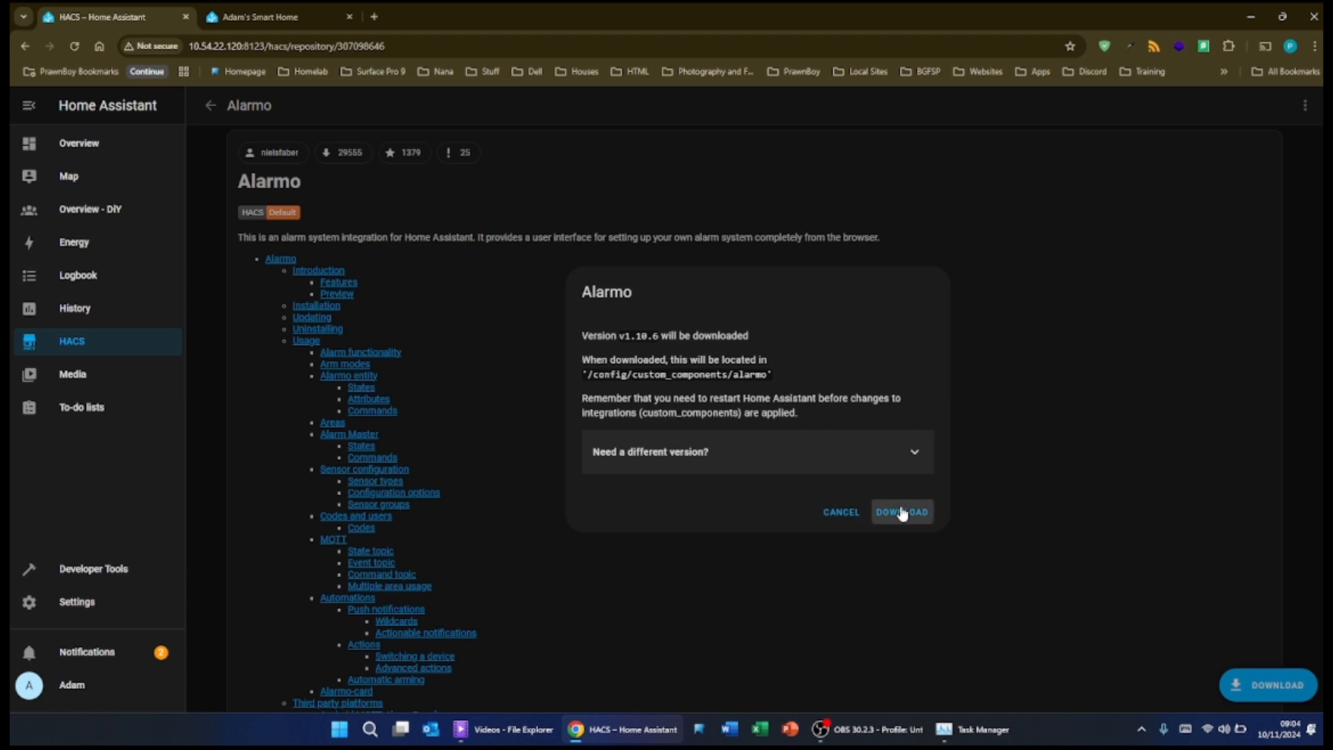
click(902, 514)
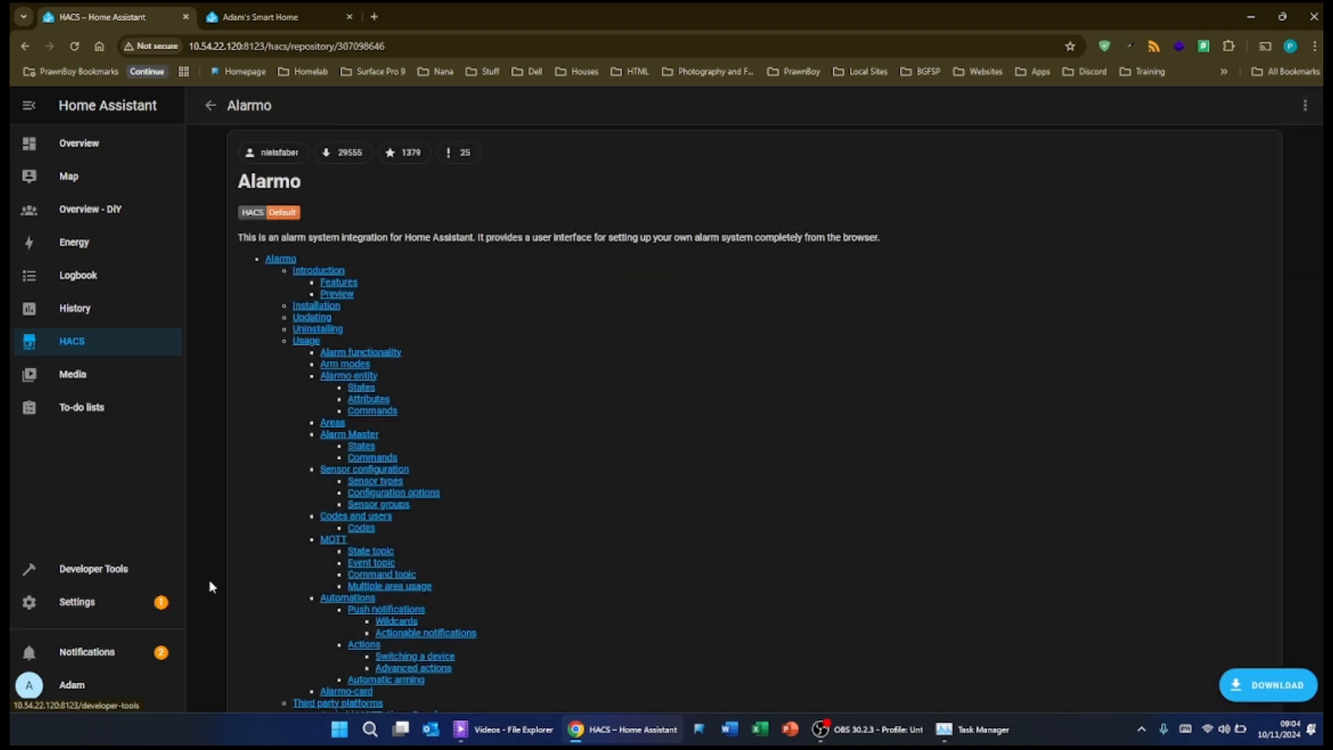
click(139, 580)
click(160, 600)
- Start adding the Ring integration and submit the two-factor verification code
click(720, 323)
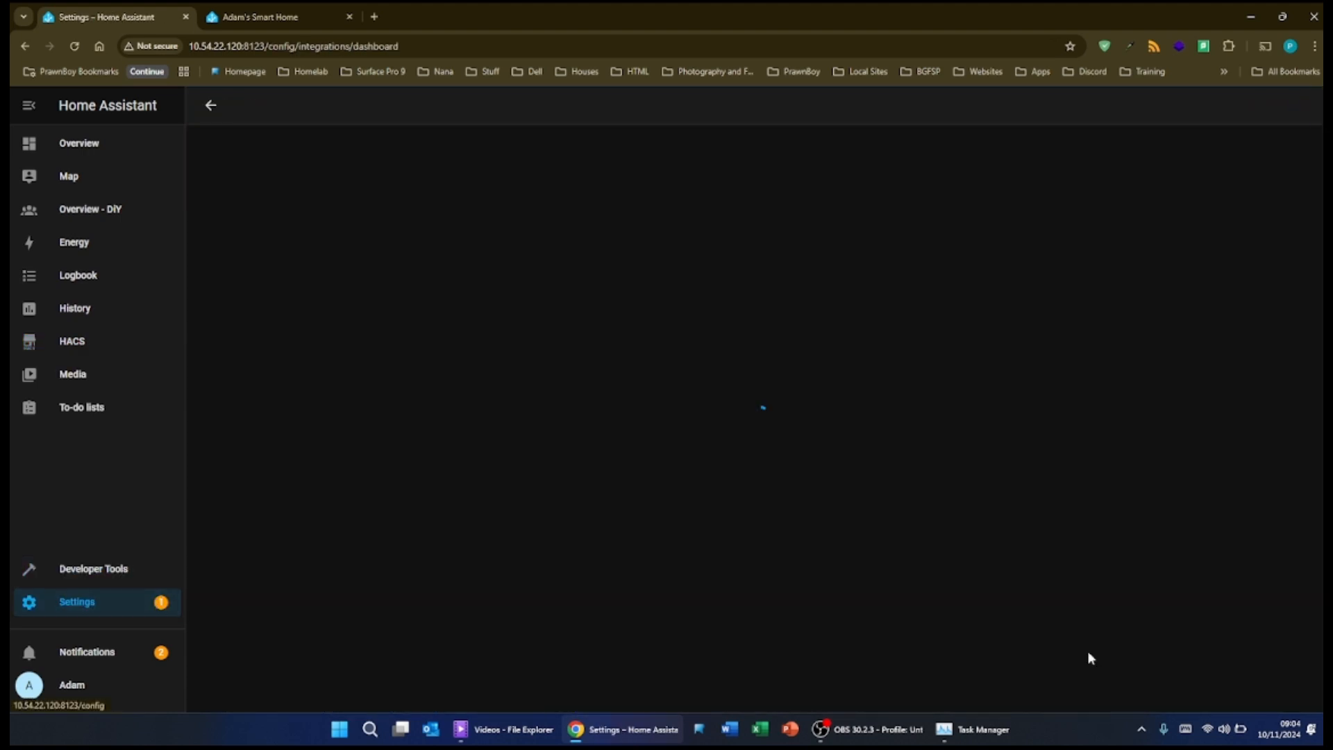
click(1254, 685)
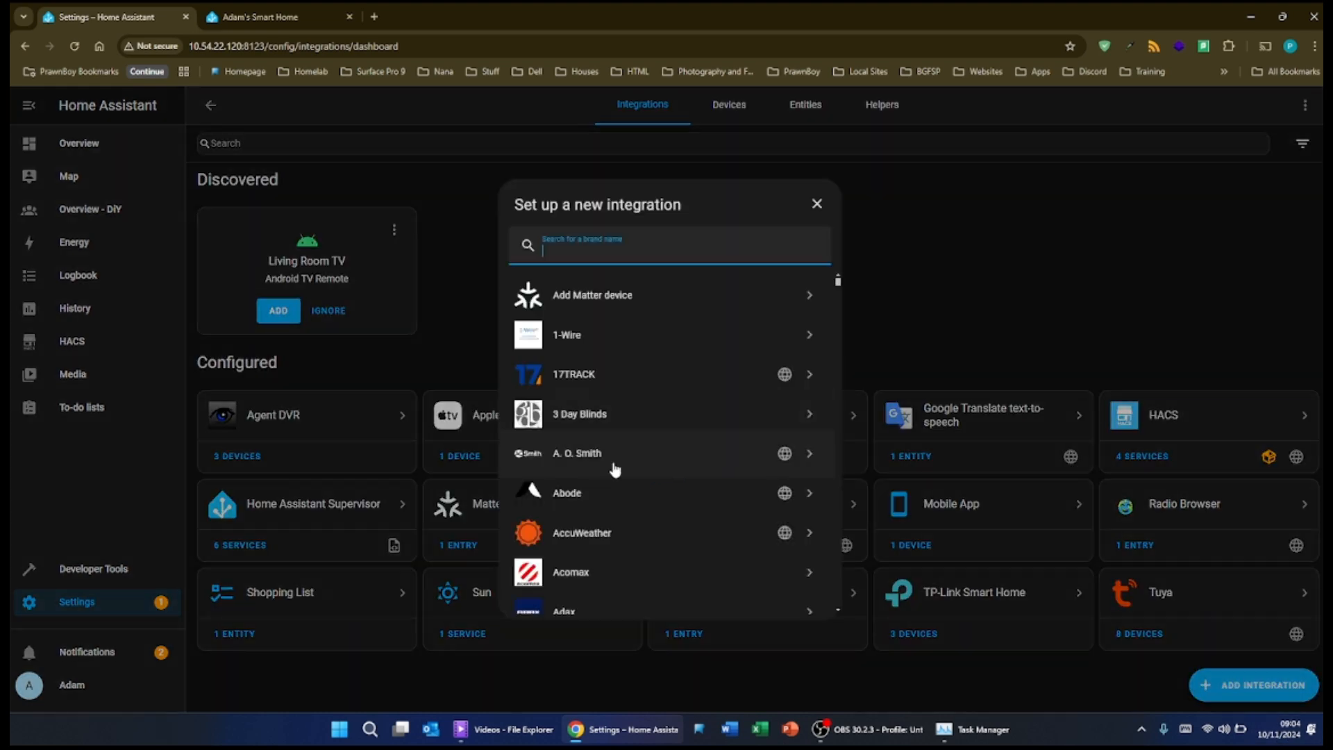
text(ring)
click(586, 317)
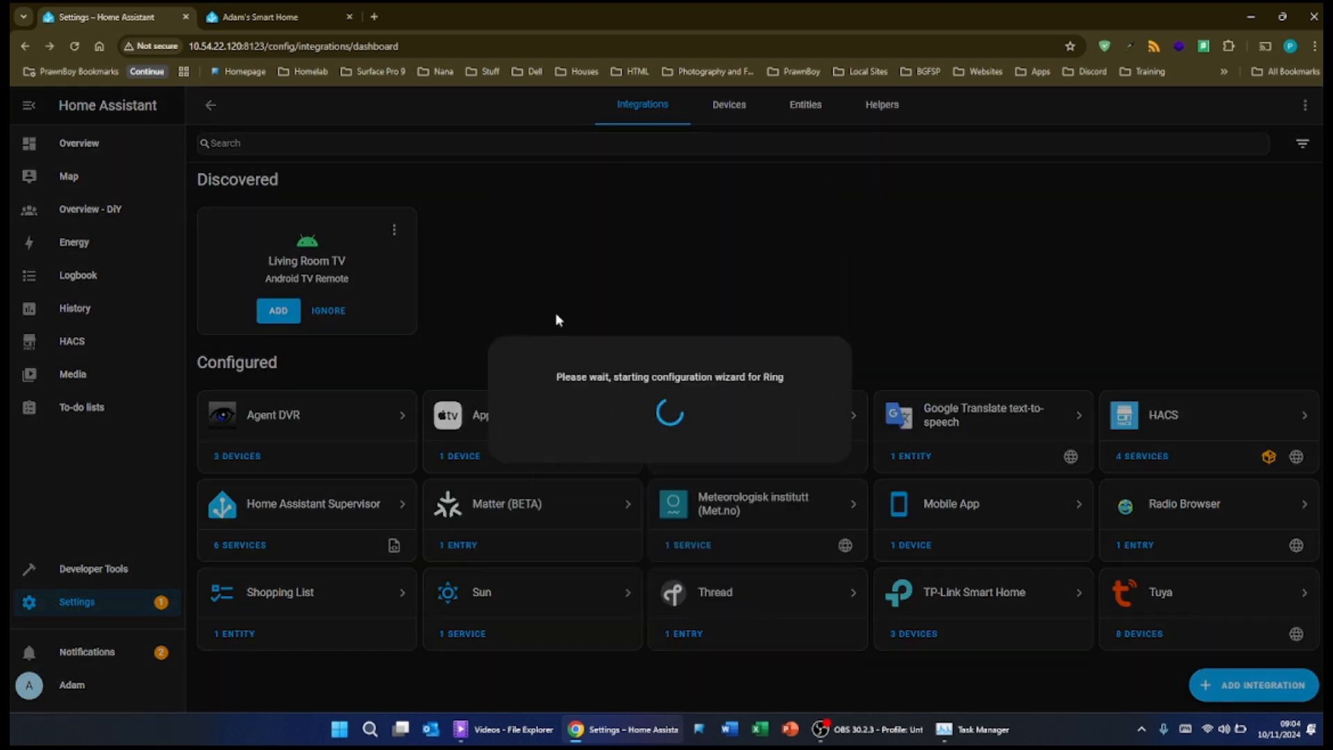
drag(99, 26, 253, 749)
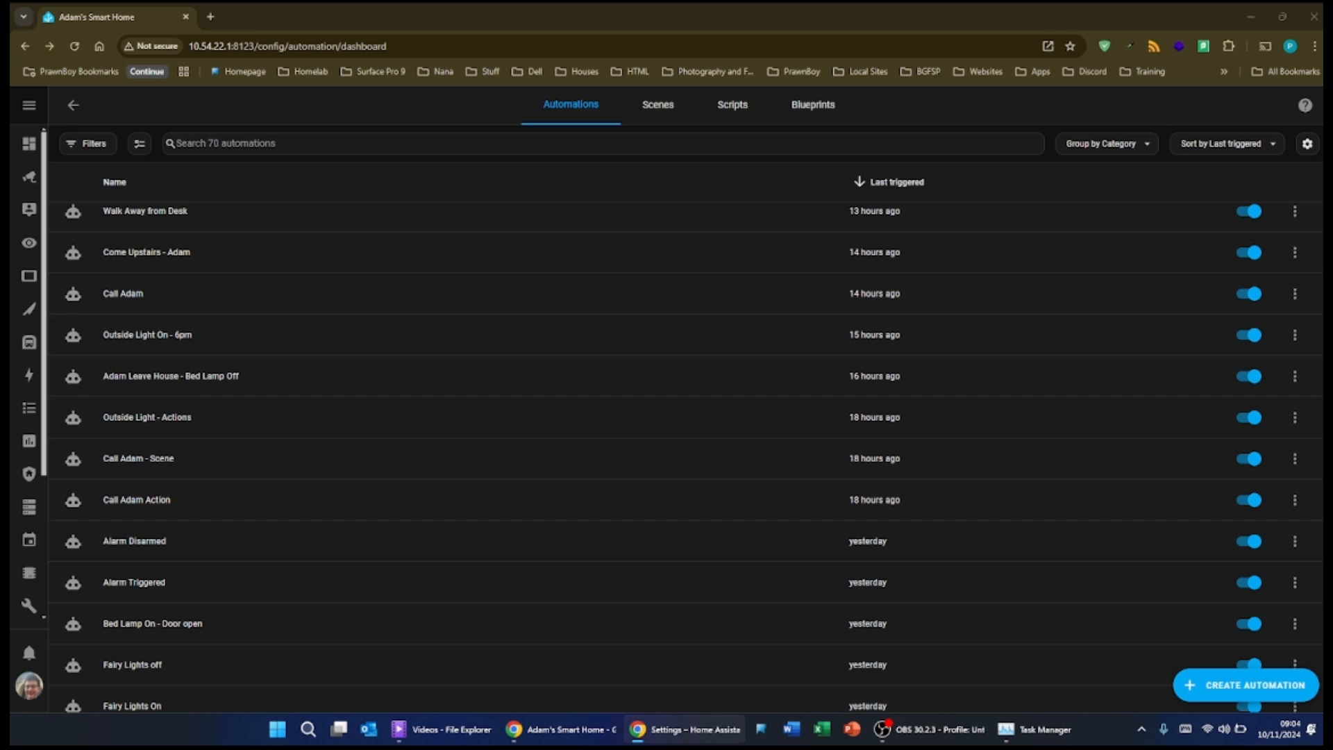
drag(301, 749, 295, 235)
double_click(465, 230)
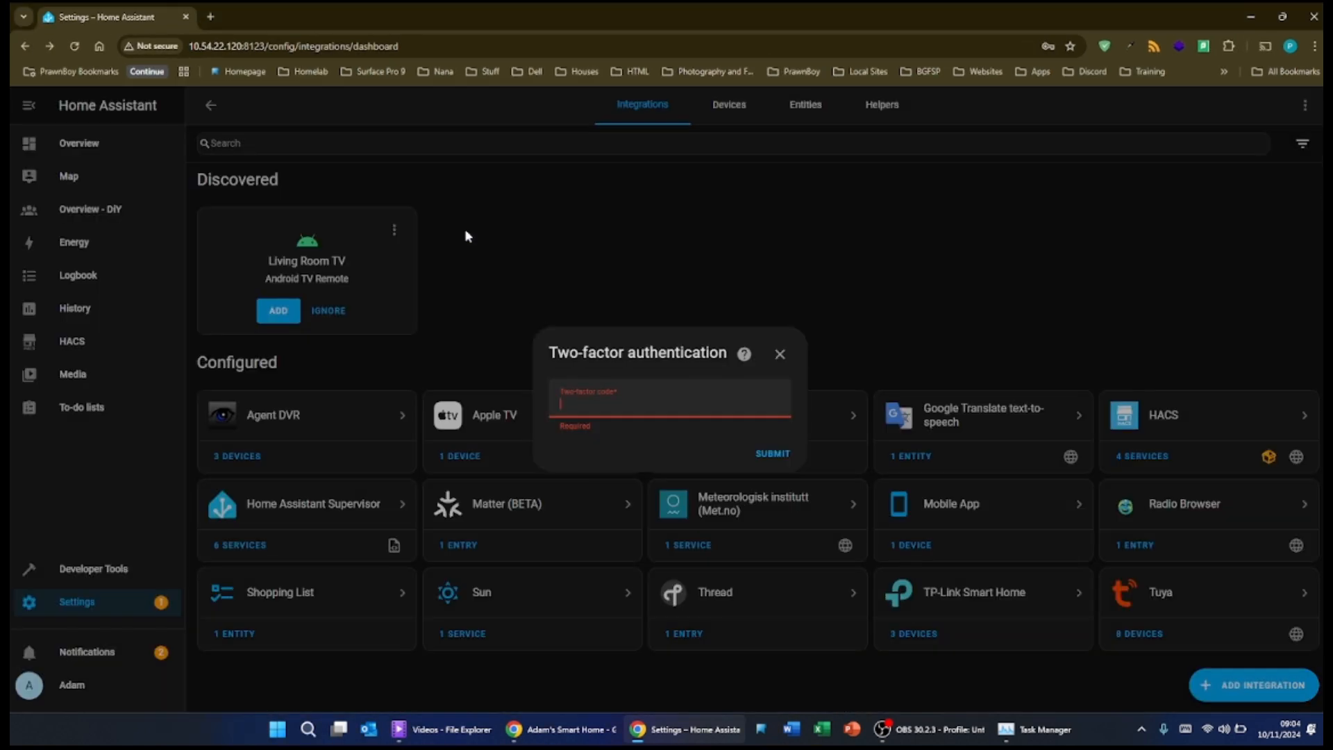
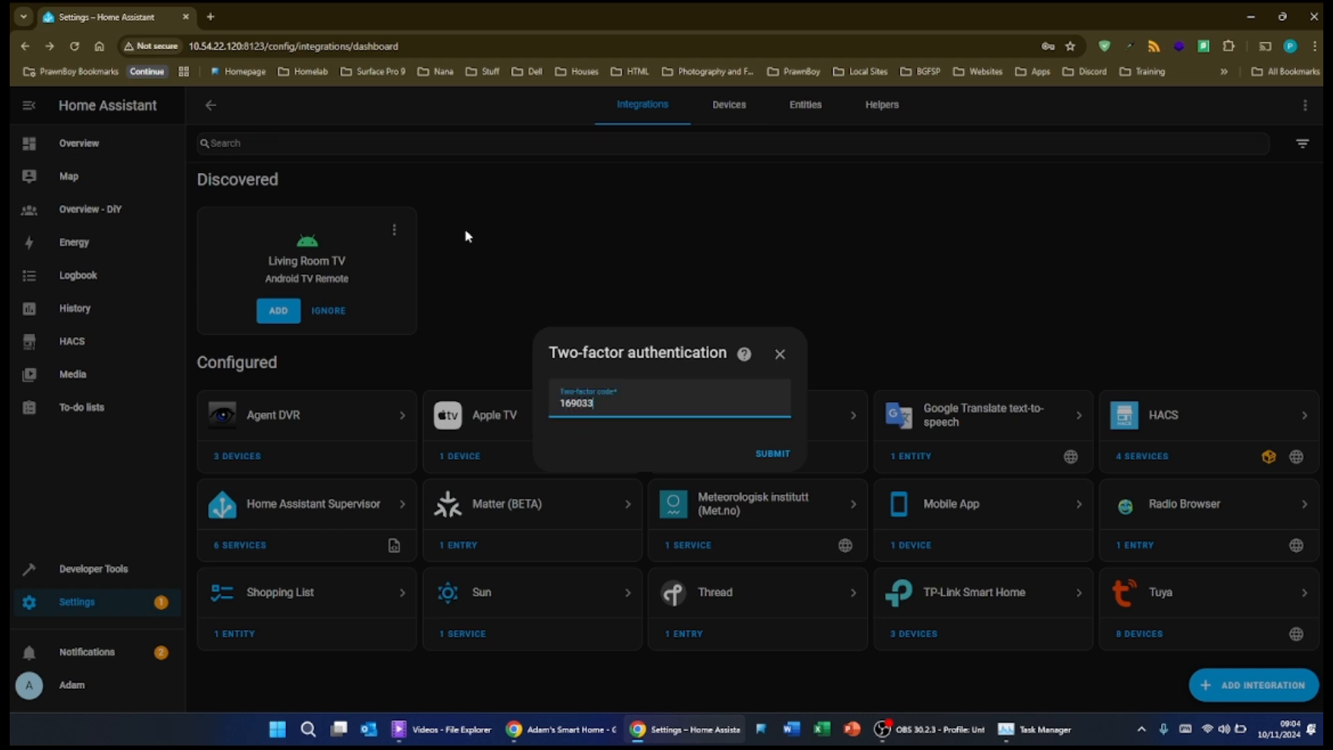
key(Return)
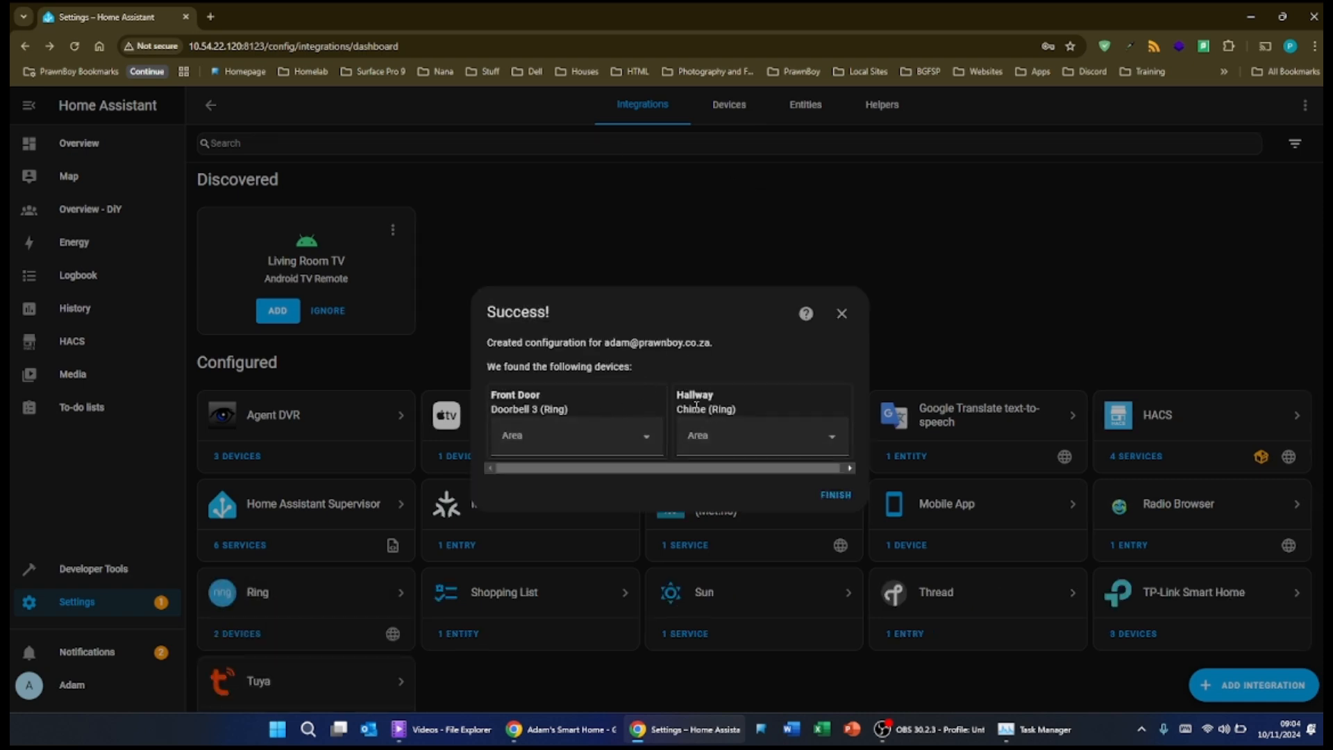
- Put the Front Door doorbell in Outside and the Hallway chime in Upstairs, then finish
drag(704, 392, 734, 402)
drag(491, 395, 571, 401)
click(585, 411)
click(564, 437)
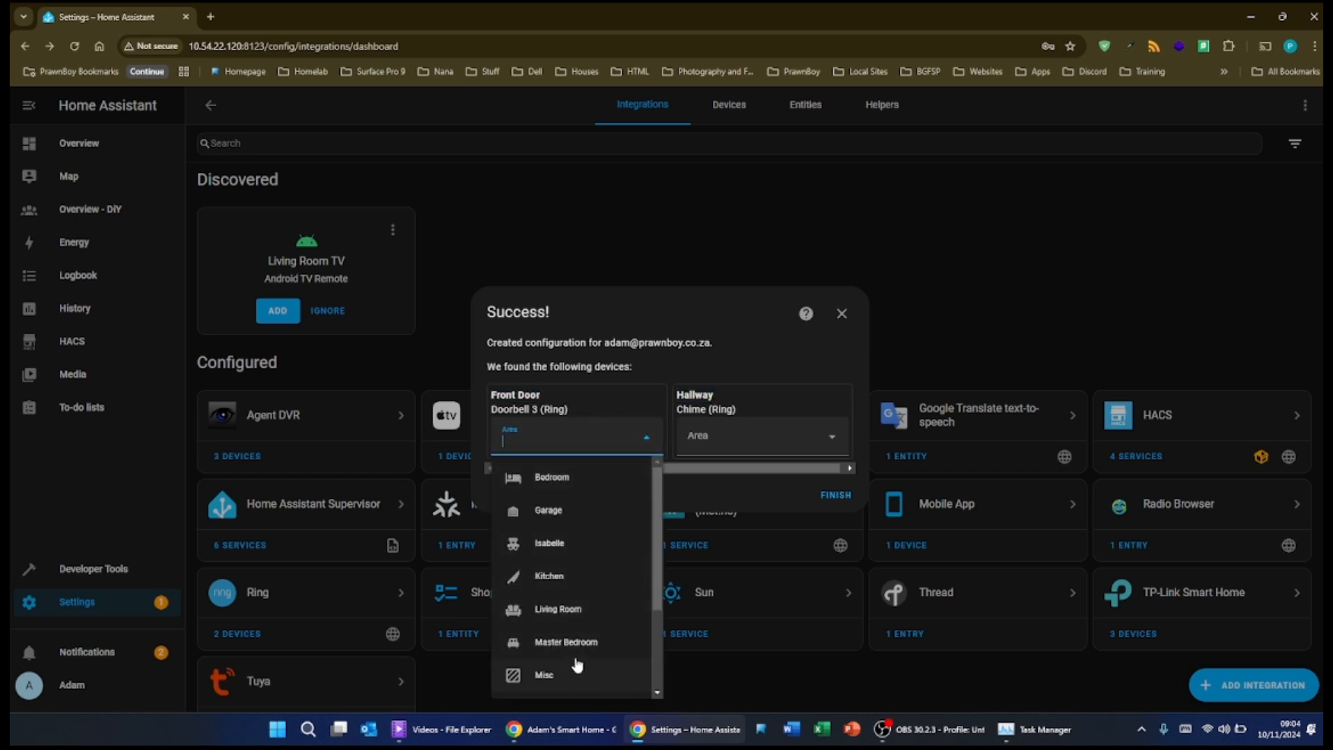
scroll(560, 514, down, 2)
click(568, 612)
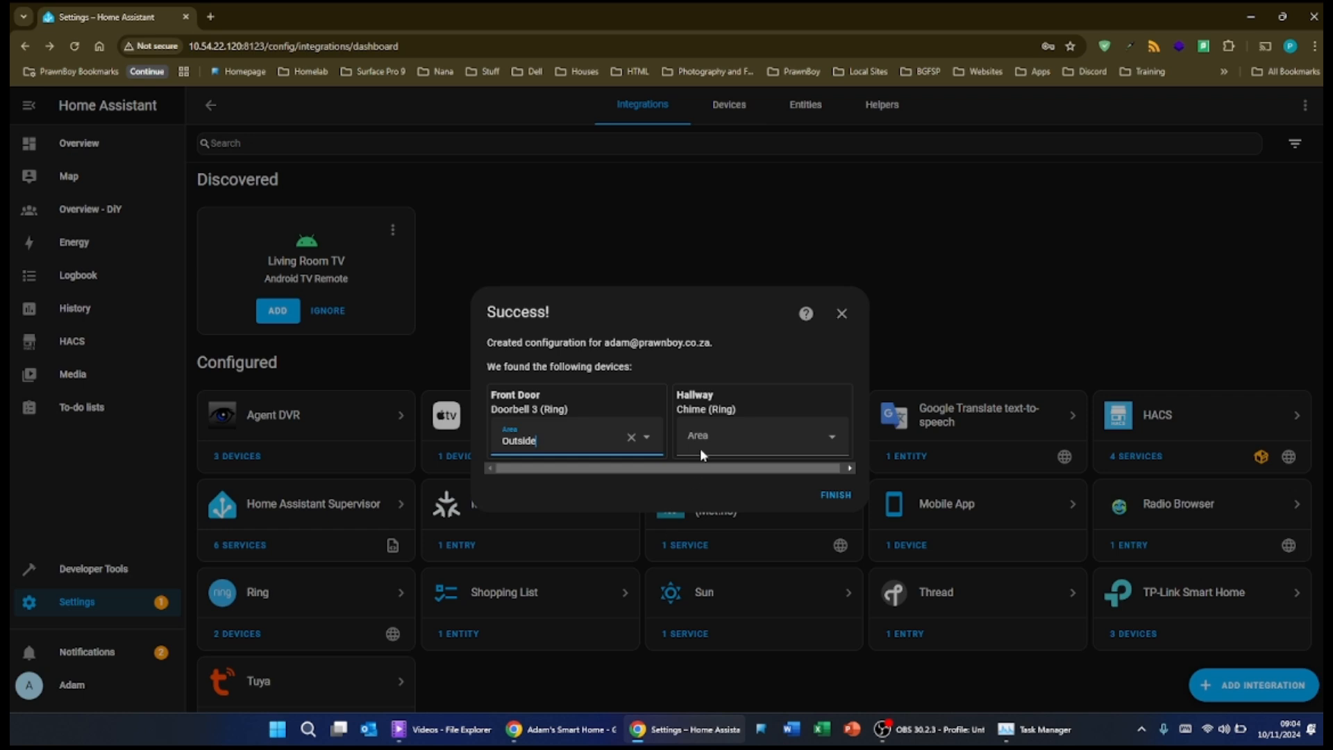
click(701, 436)
click(724, 652)
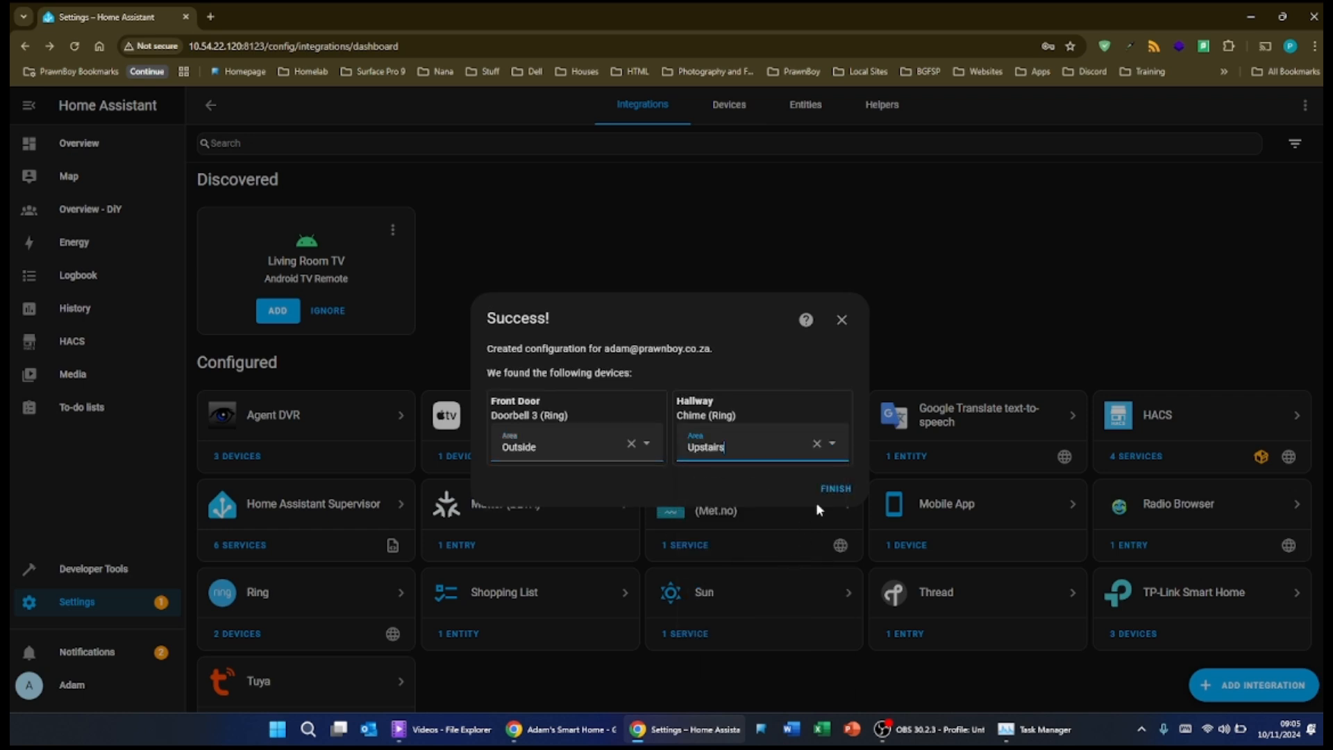
click(832, 496)
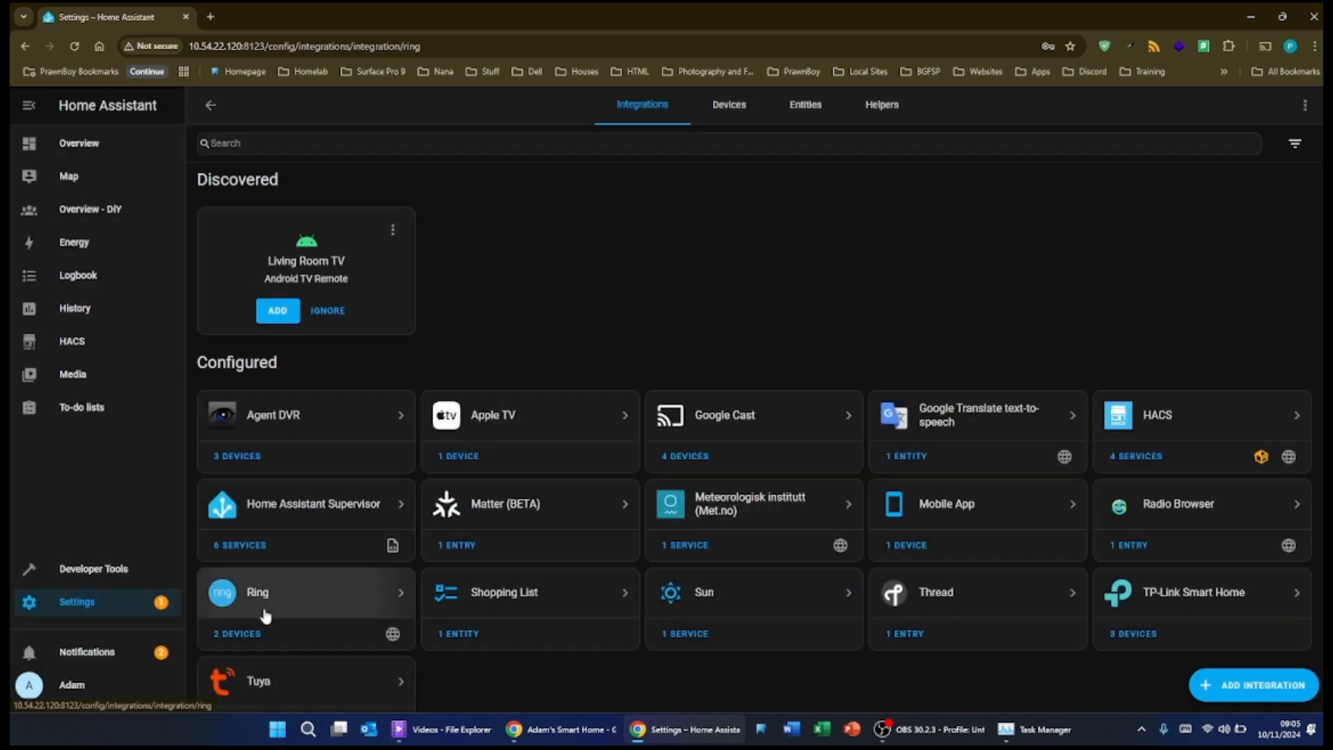
- Open the Ring Front Door doorbell's device page and review its entities
click(326, 595)
click(656, 227)
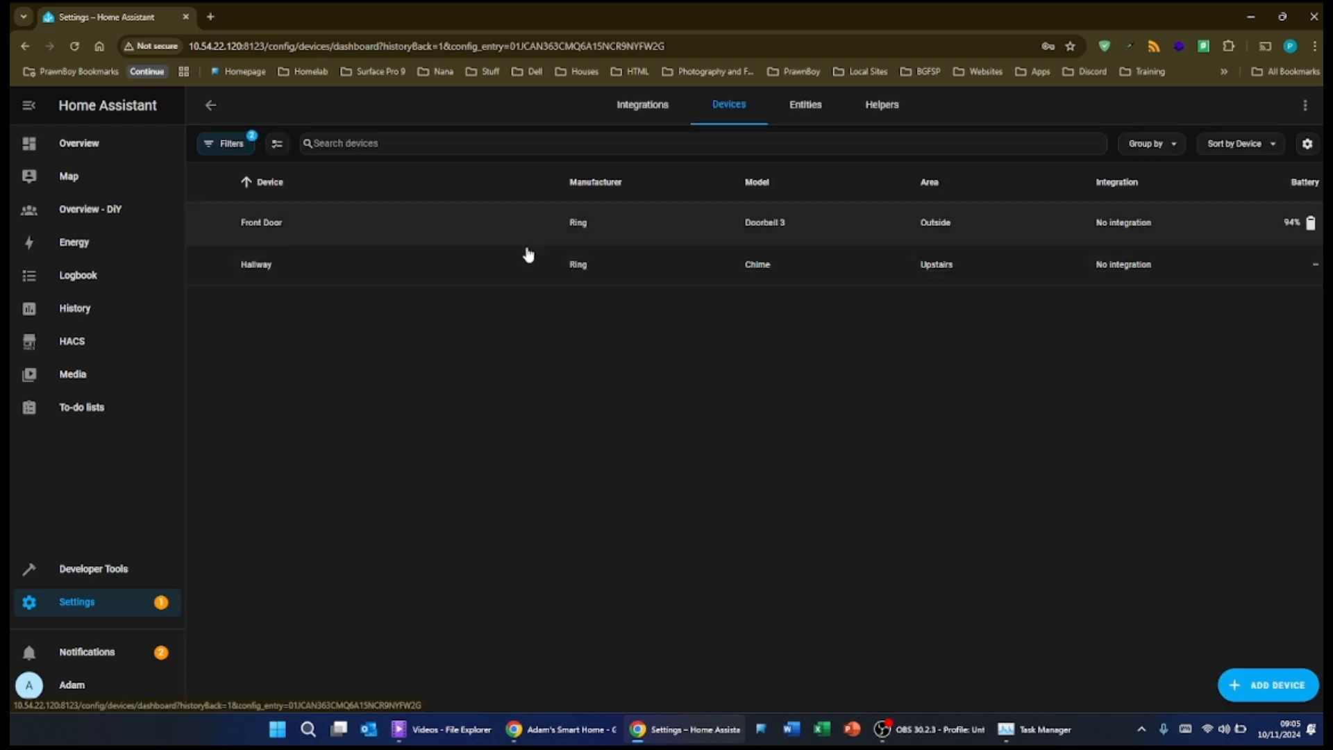
click(509, 236)
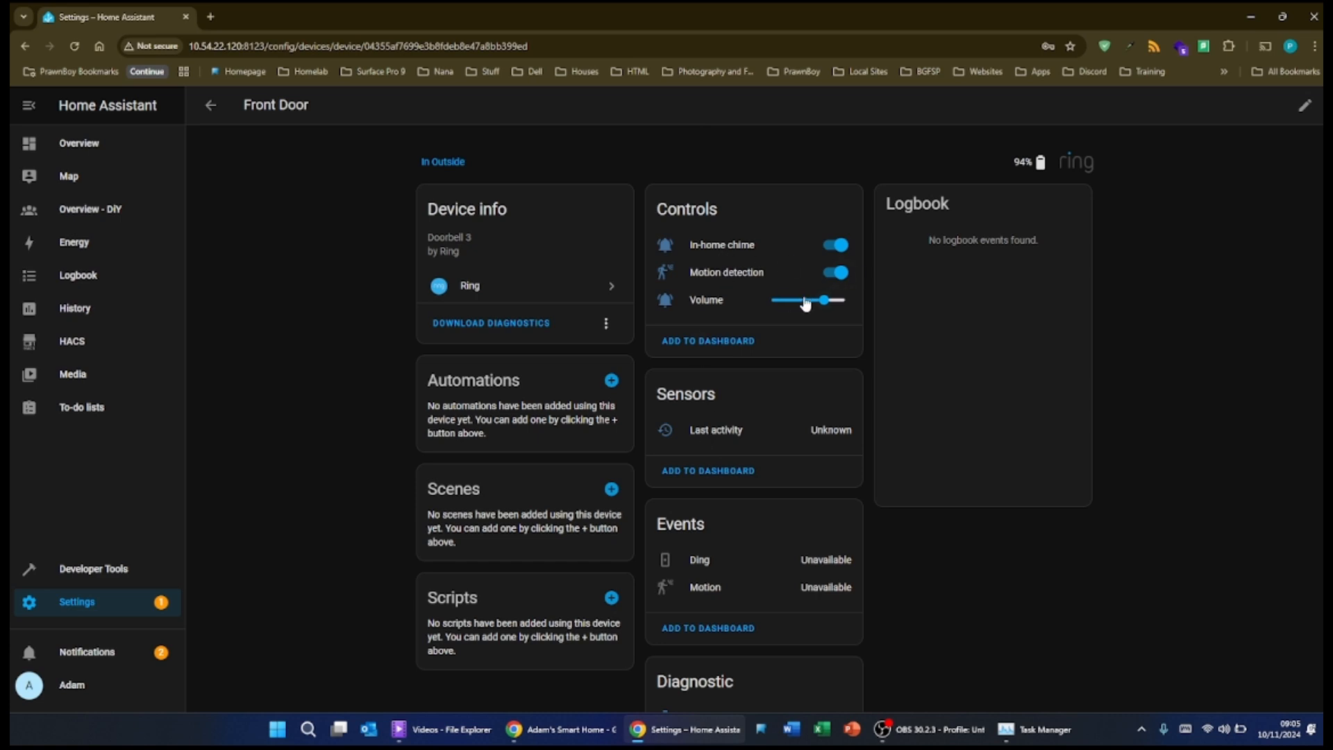
scroll(773, 349, down, 2)
scroll(723, 431, up, 2)
scroll(736, 534, down, 1)
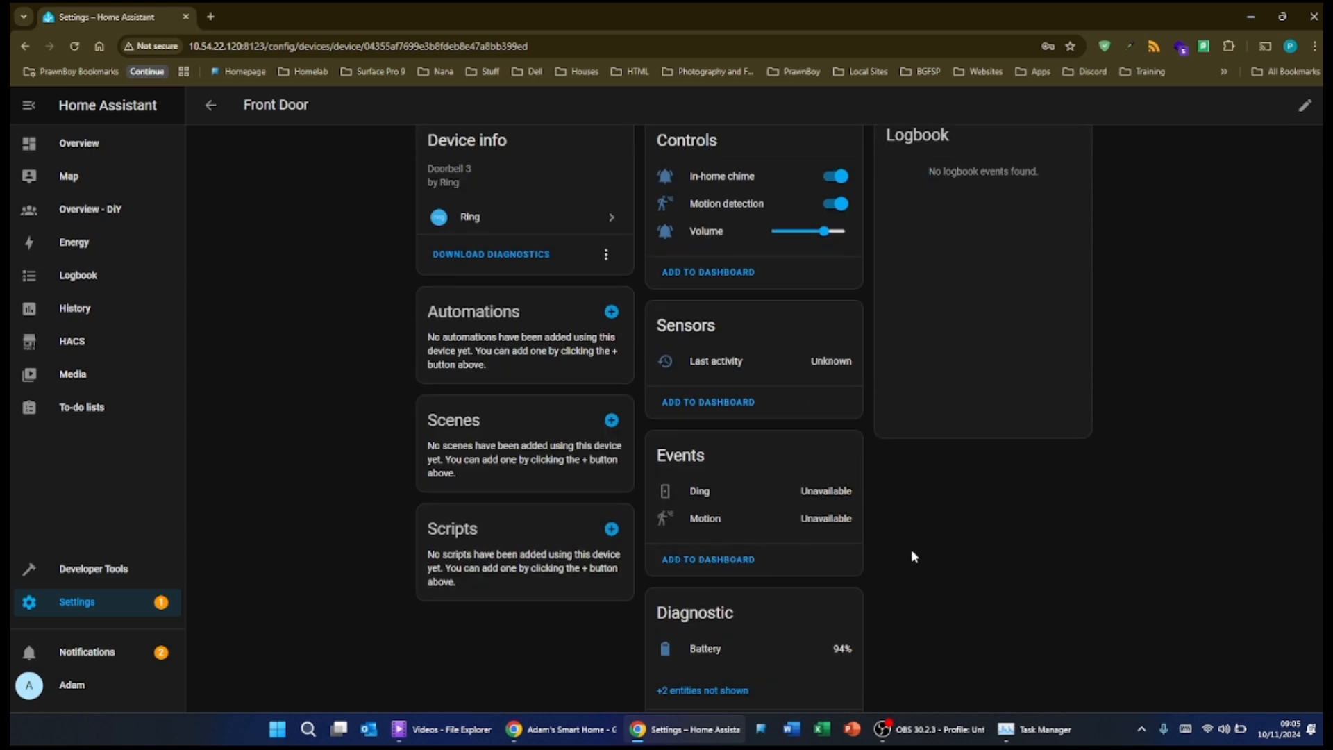
drag(797, 491, 811, 532)
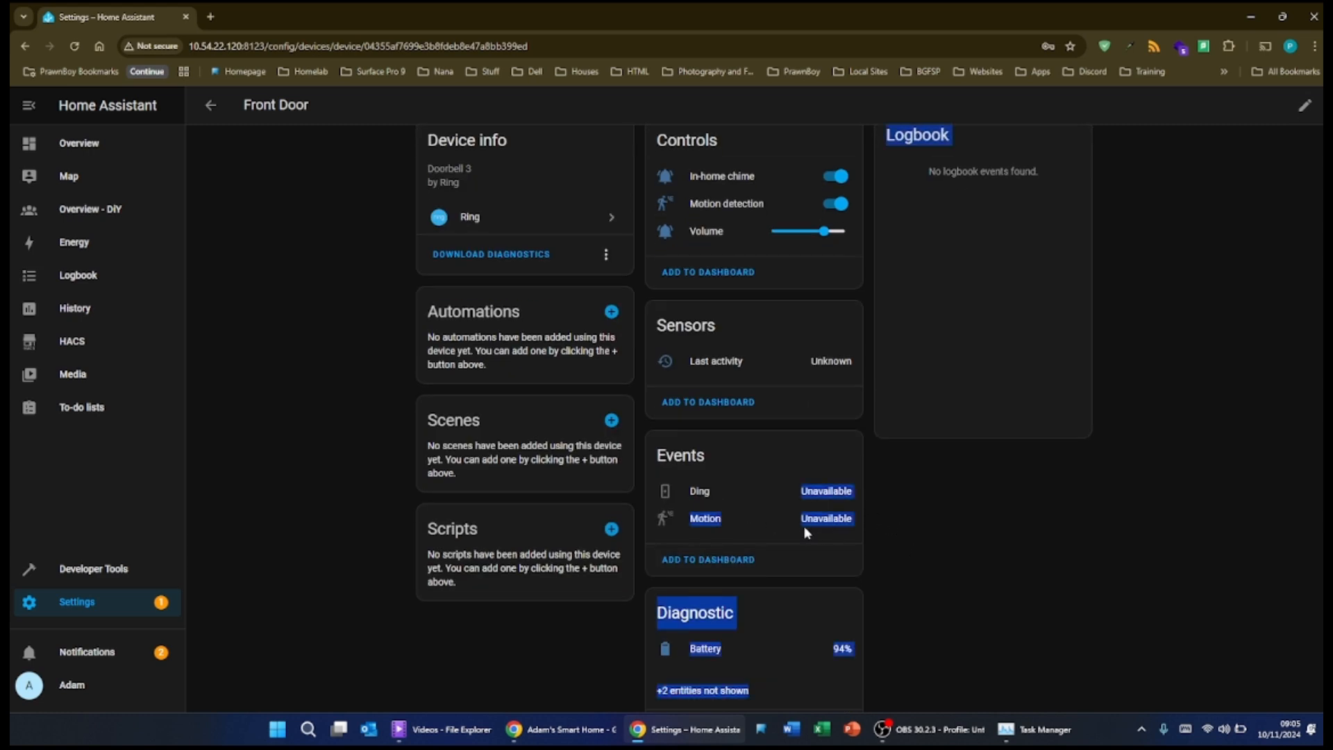
click(877, 528)
- Inspect the Hallway chime's siren controls and Wi-Fi signal diagnostics
click(210, 105)
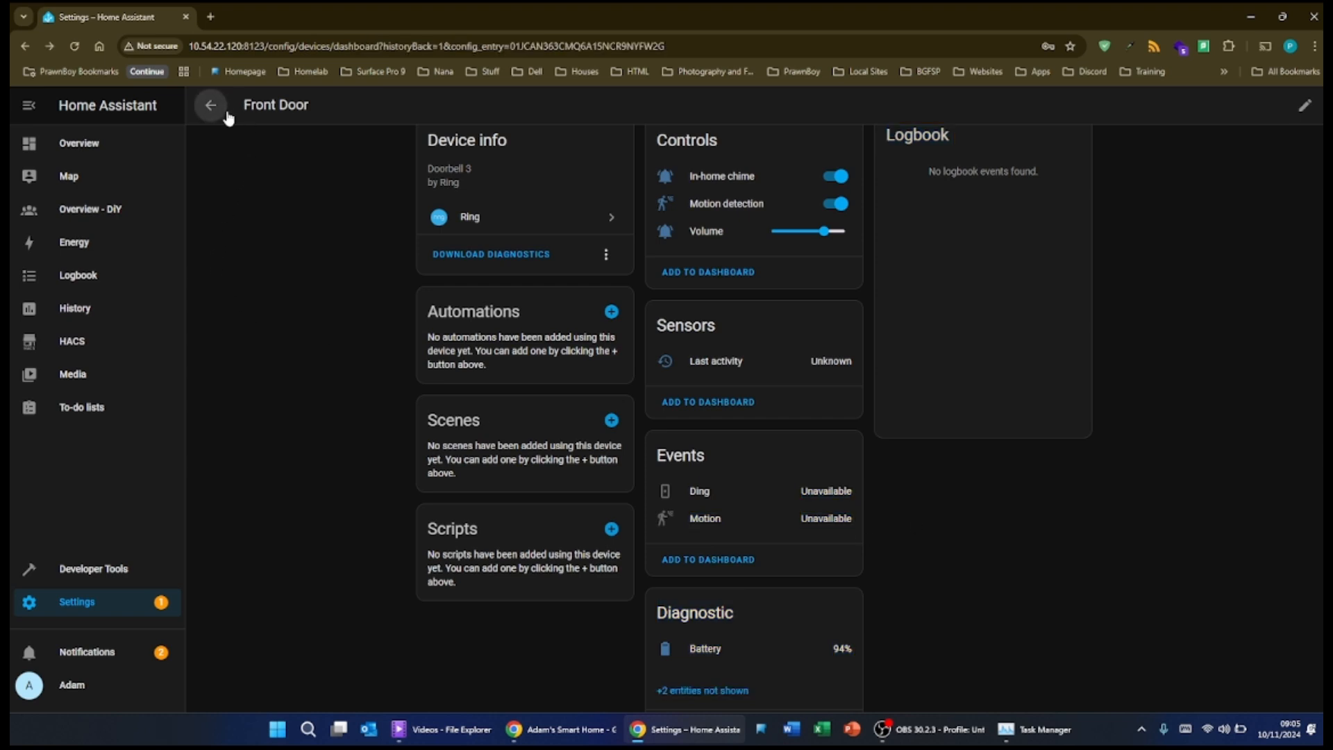
click(601, 265)
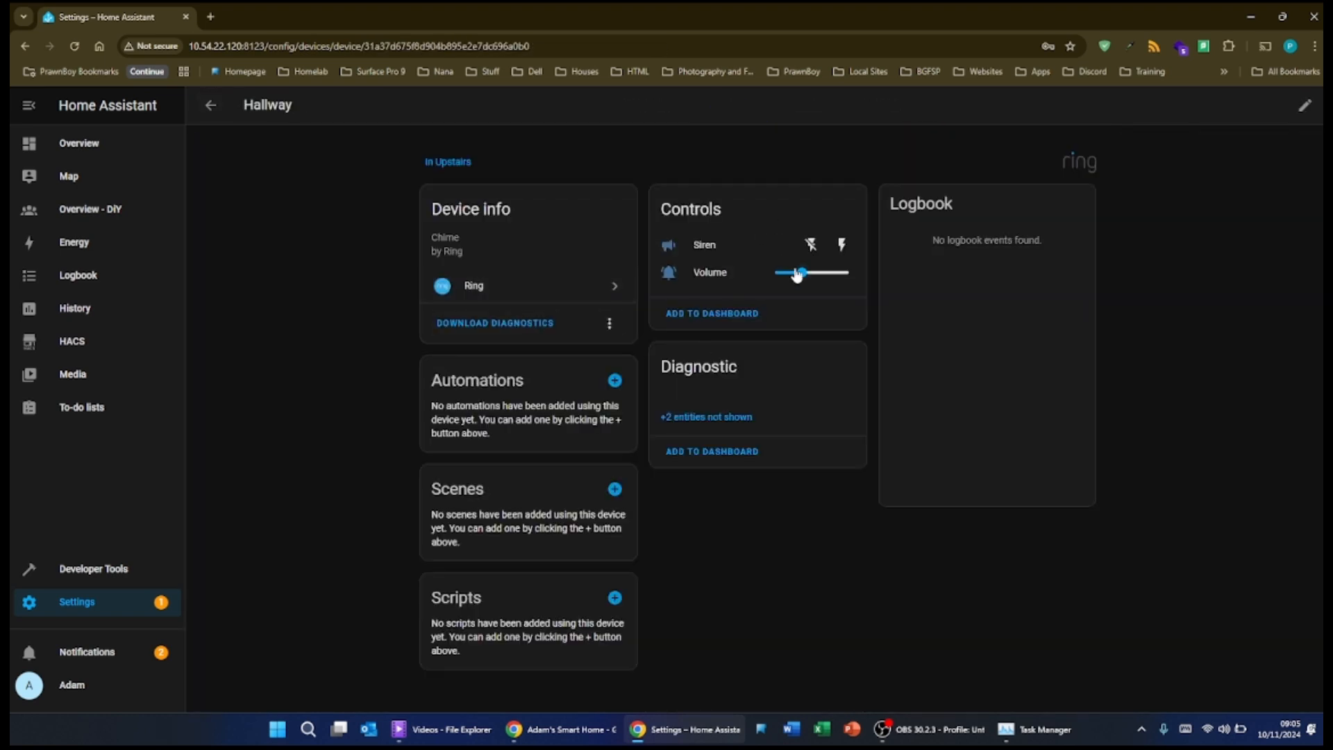
click(670, 248)
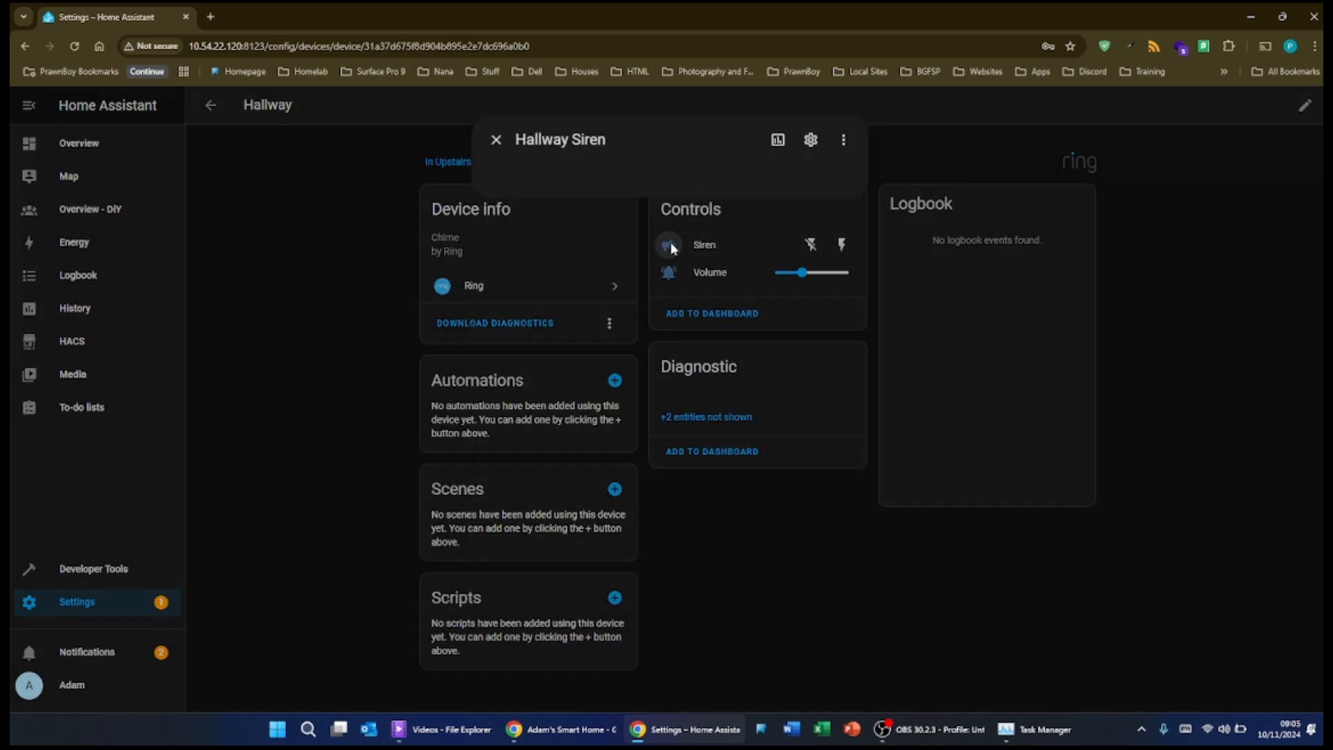
click(955, 276)
click(698, 419)
click(729, 425)
click(990, 425)
click(211, 105)
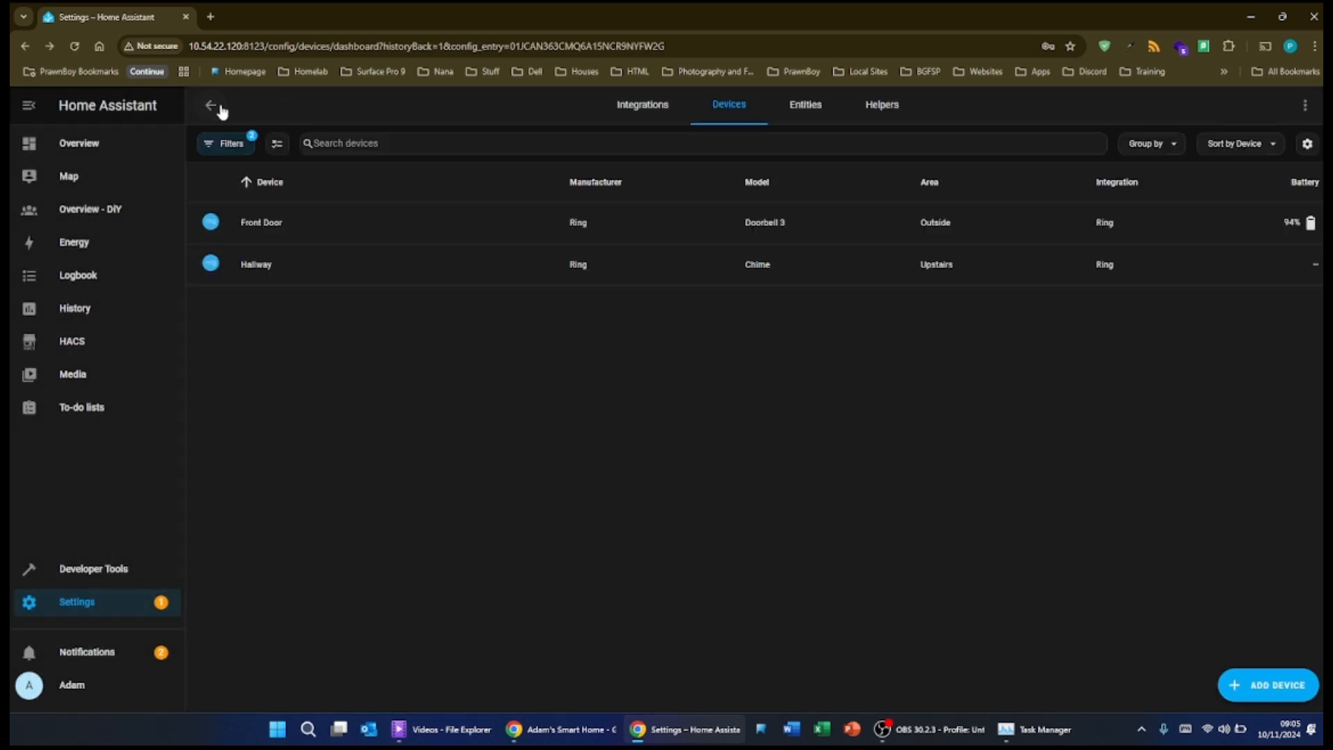
- Copy the Front Door Motion entity ID, event.front_door_motion
click(294, 221)
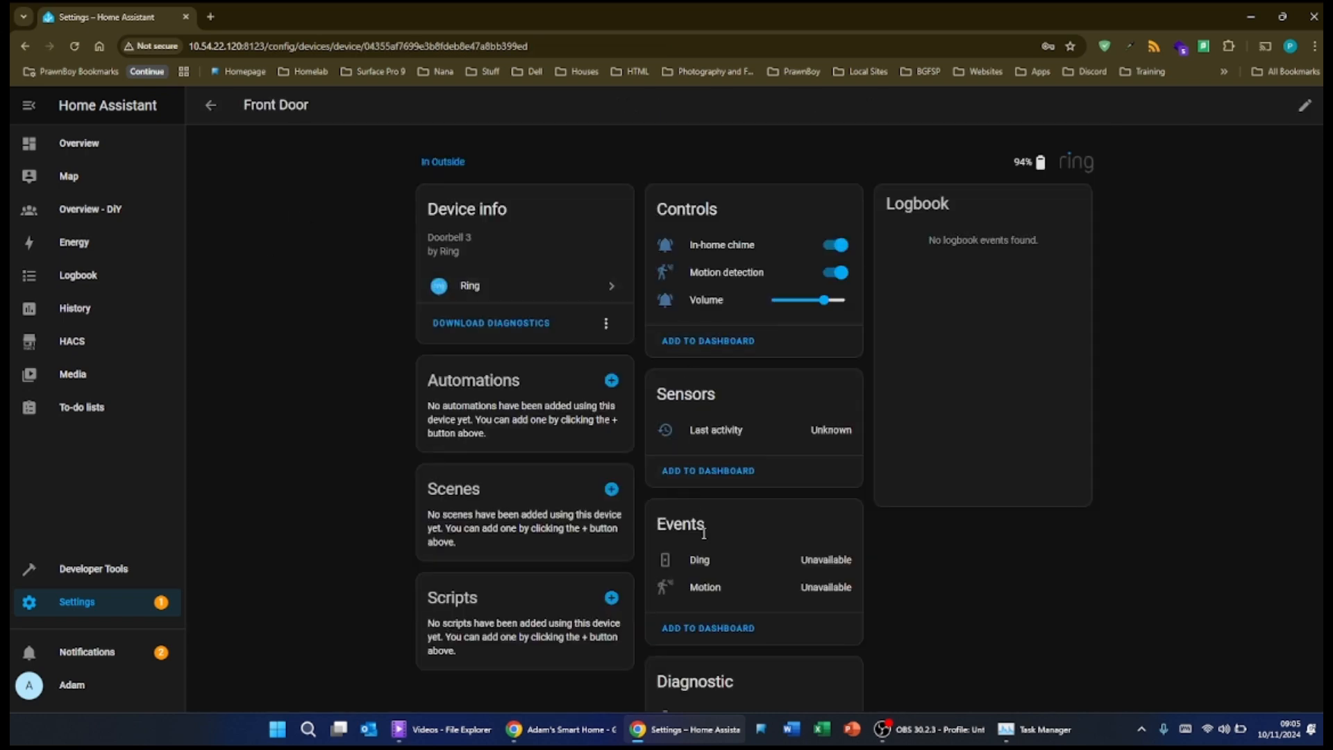
click(735, 591)
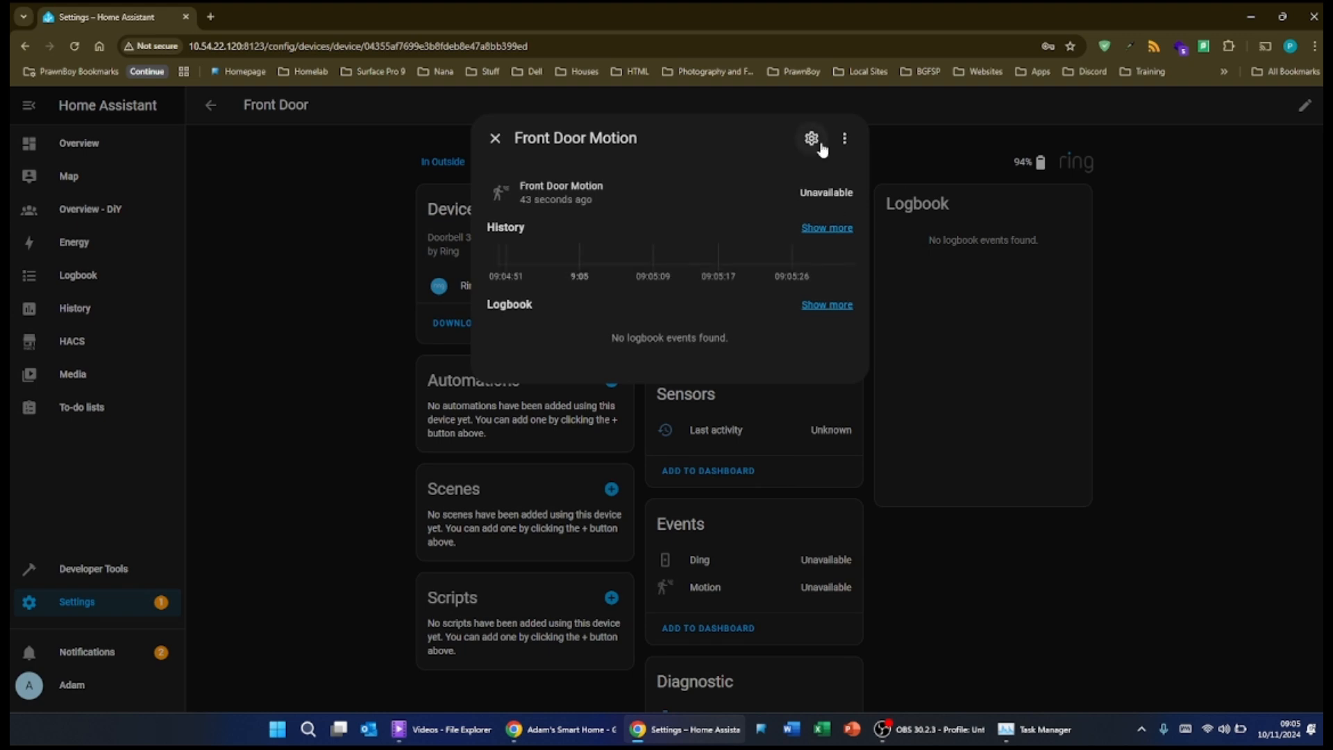
click(810, 137)
click(835, 281)
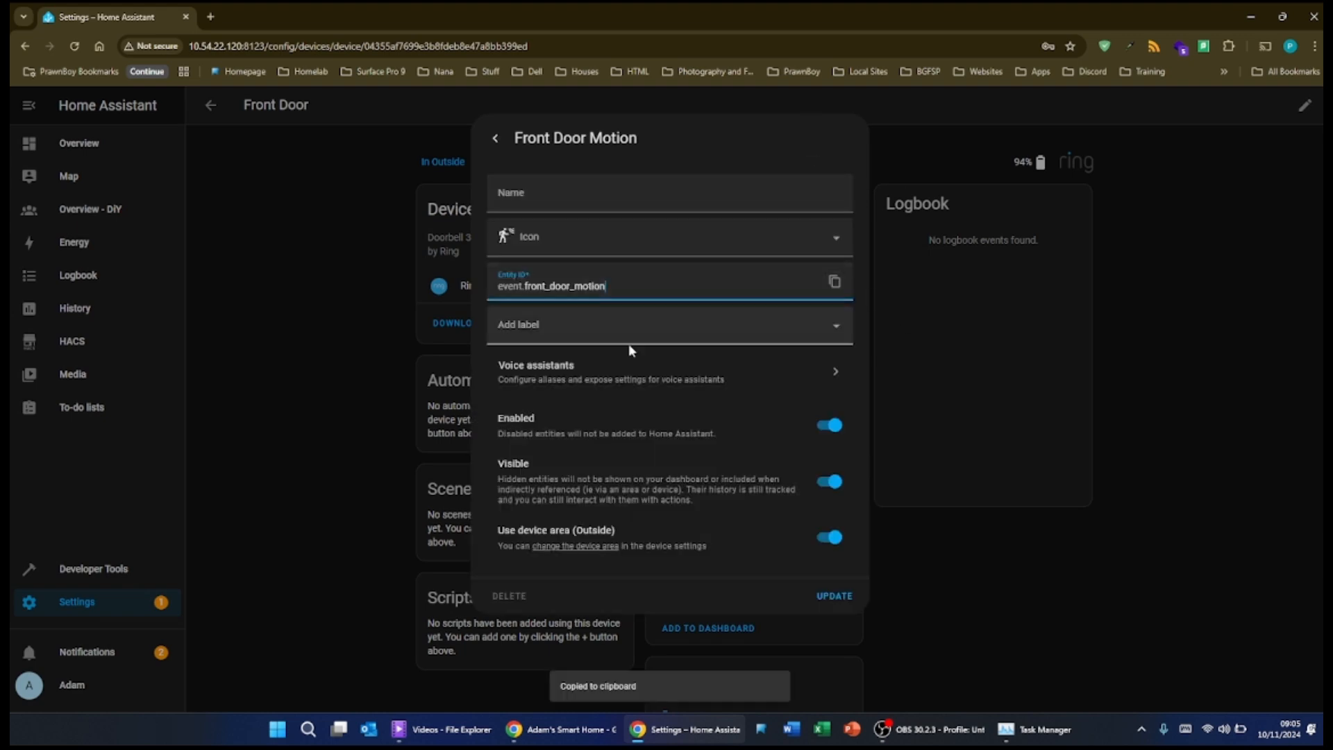
click(318, 443)
- Create a new automation from scratch under Automations & Scenes
click(77, 601)
click(689, 359)
click(1247, 685)
click(652, 361)
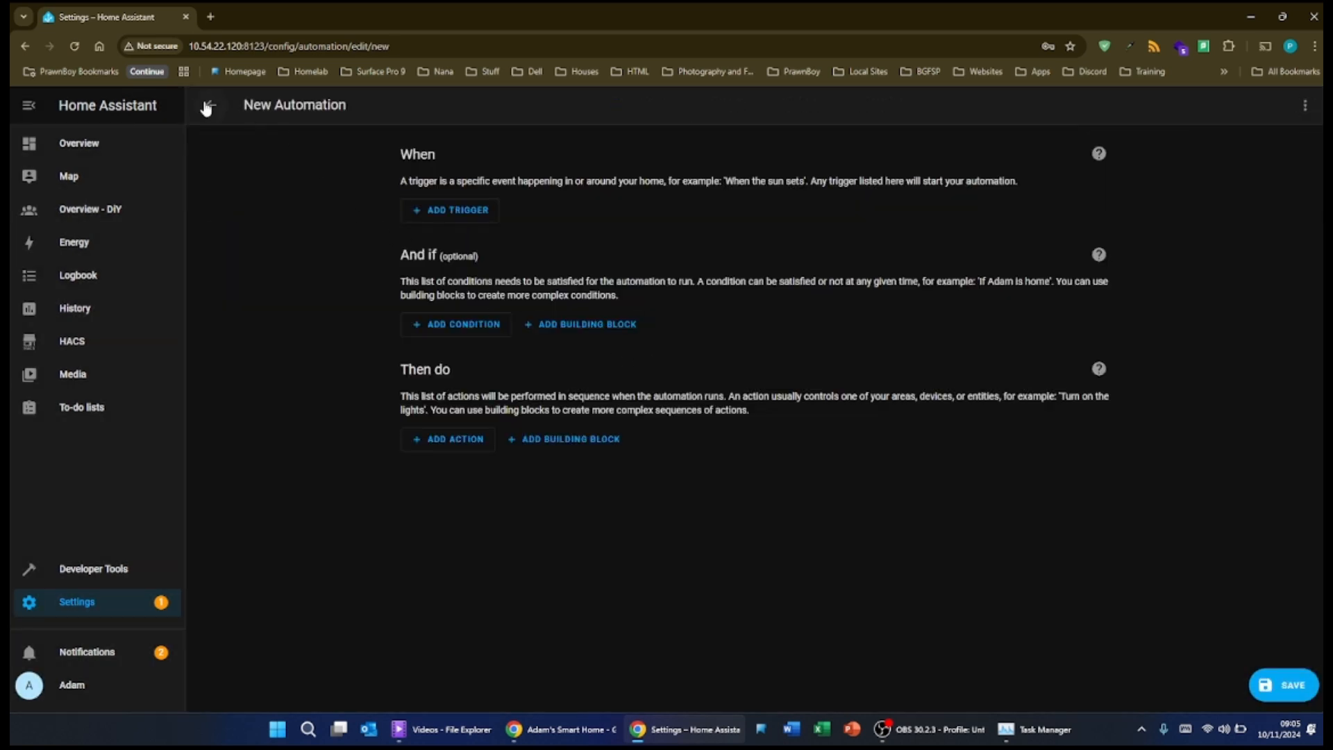
- Discard the unsaved automation, then try and discard a Motion-activated Light blueprint draft
click(208, 105)
click(753, 437)
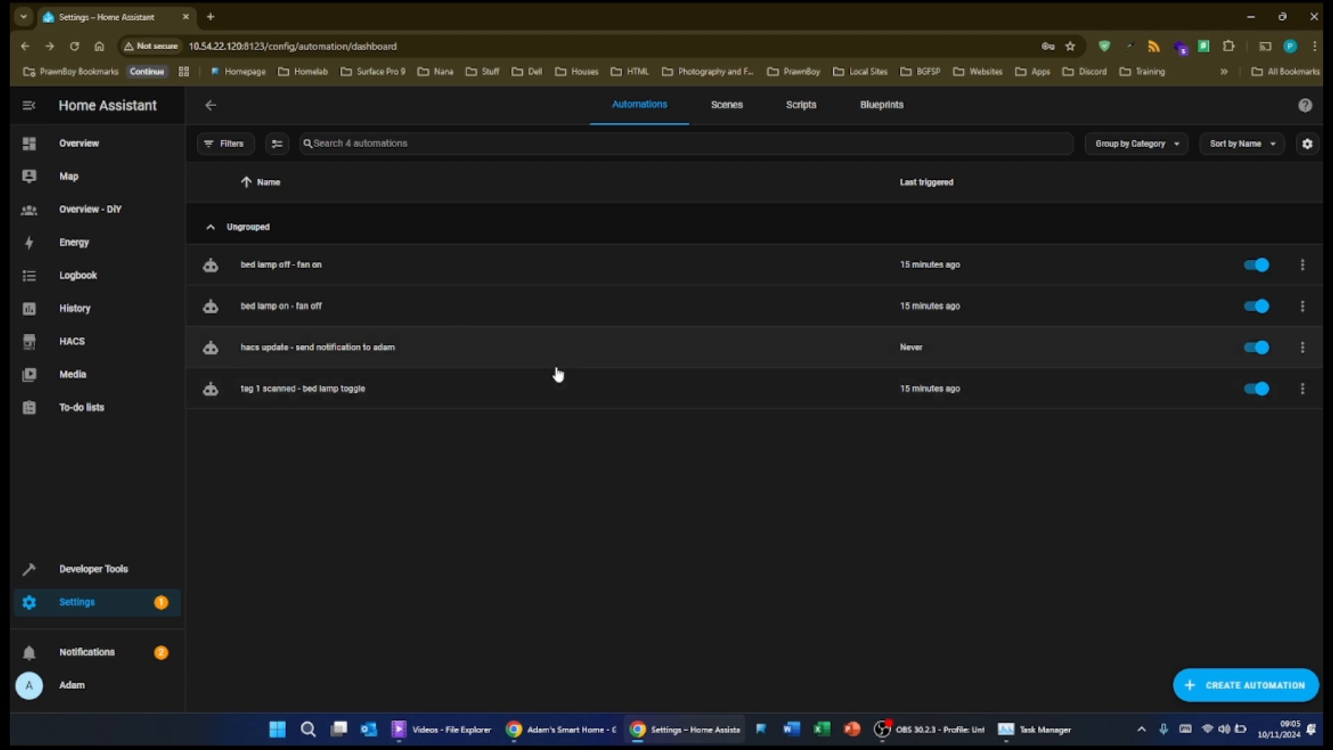
click(1249, 684)
click(625, 411)
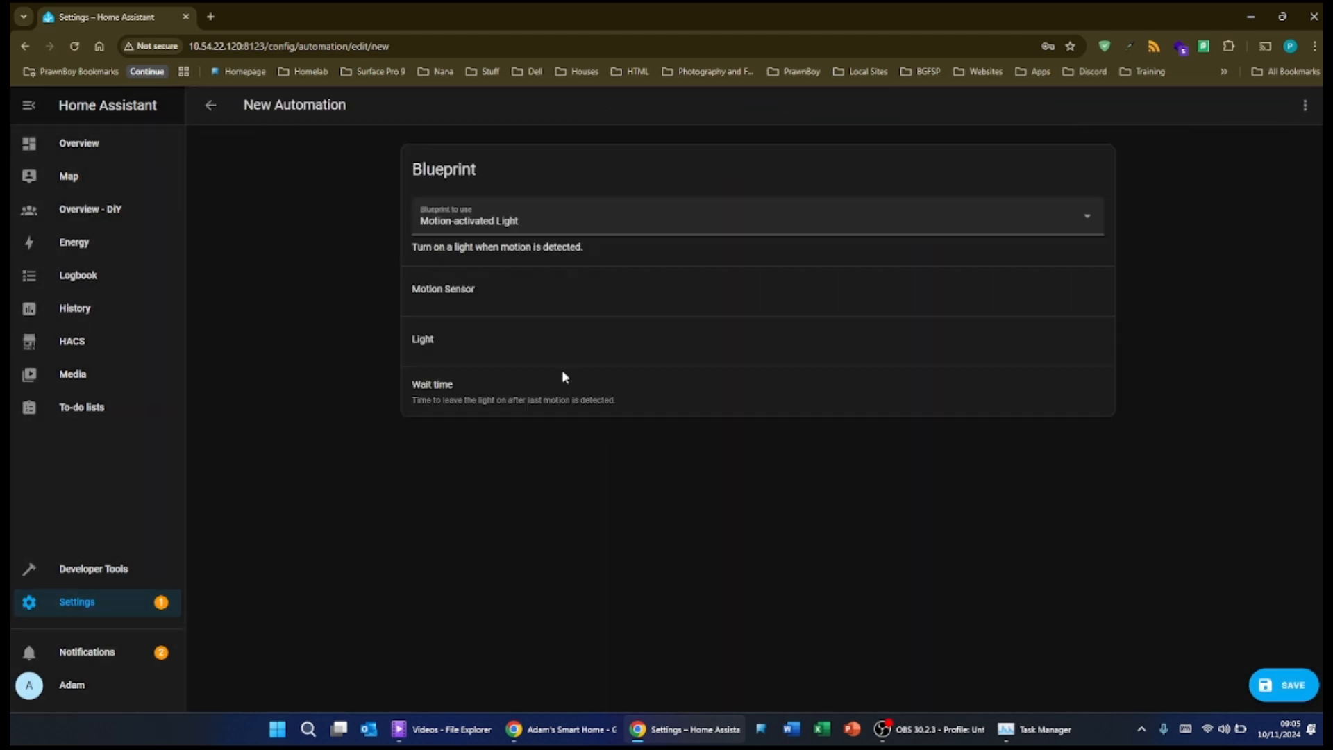
click(798, 296)
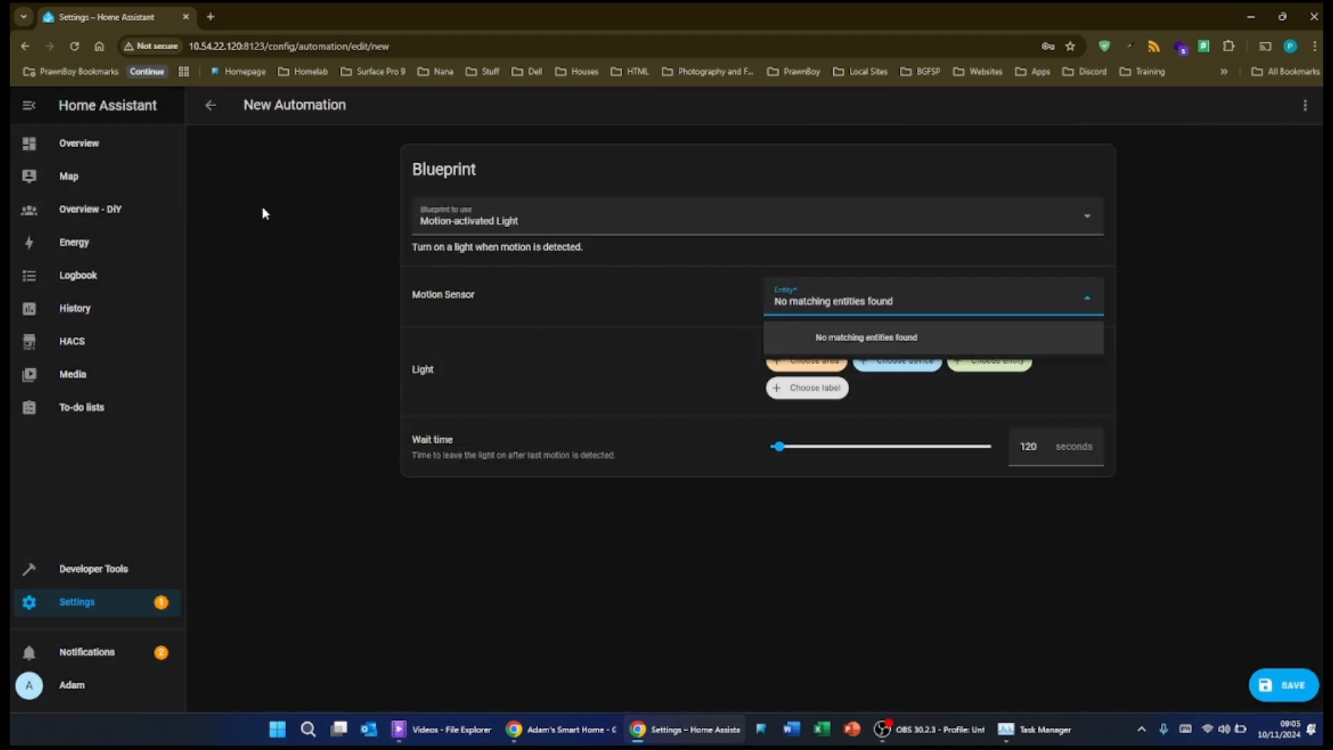
click(212, 107)
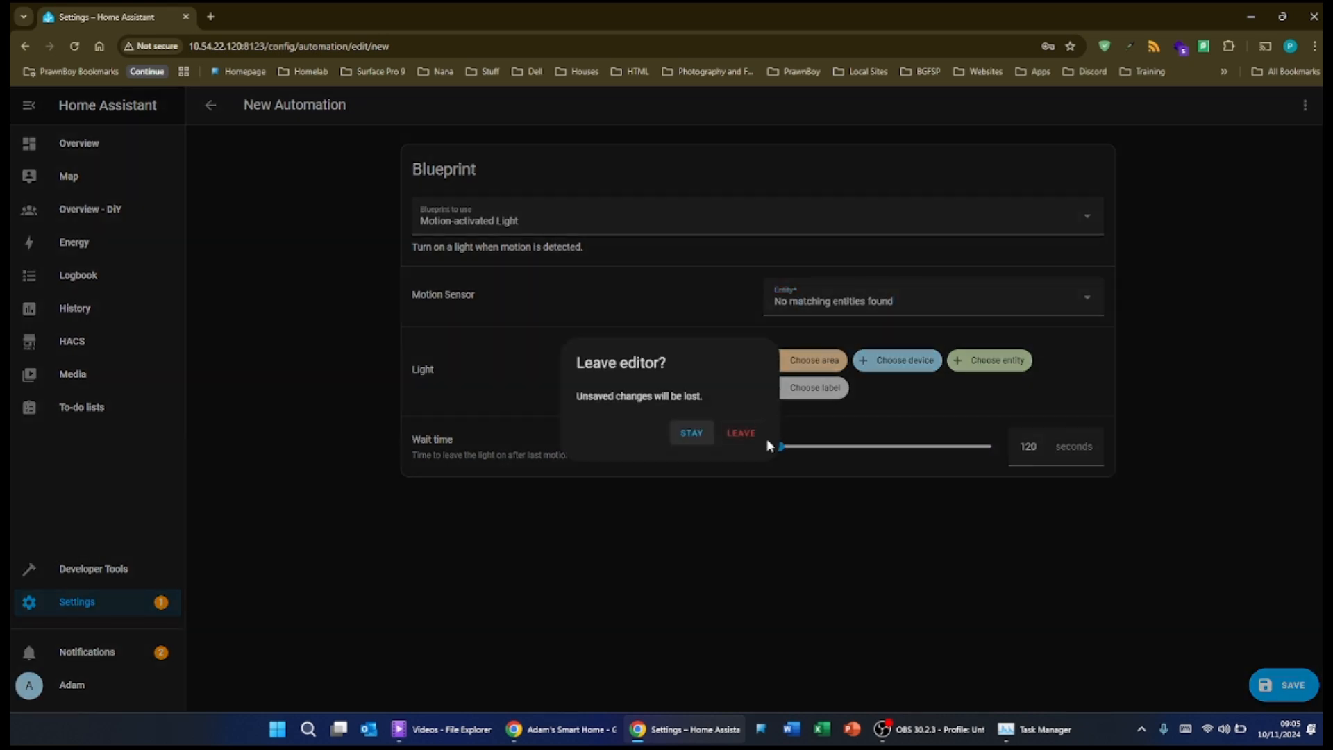
click(756, 442)
- Start a new automation from scratch with a State trigger
click(1255, 677)
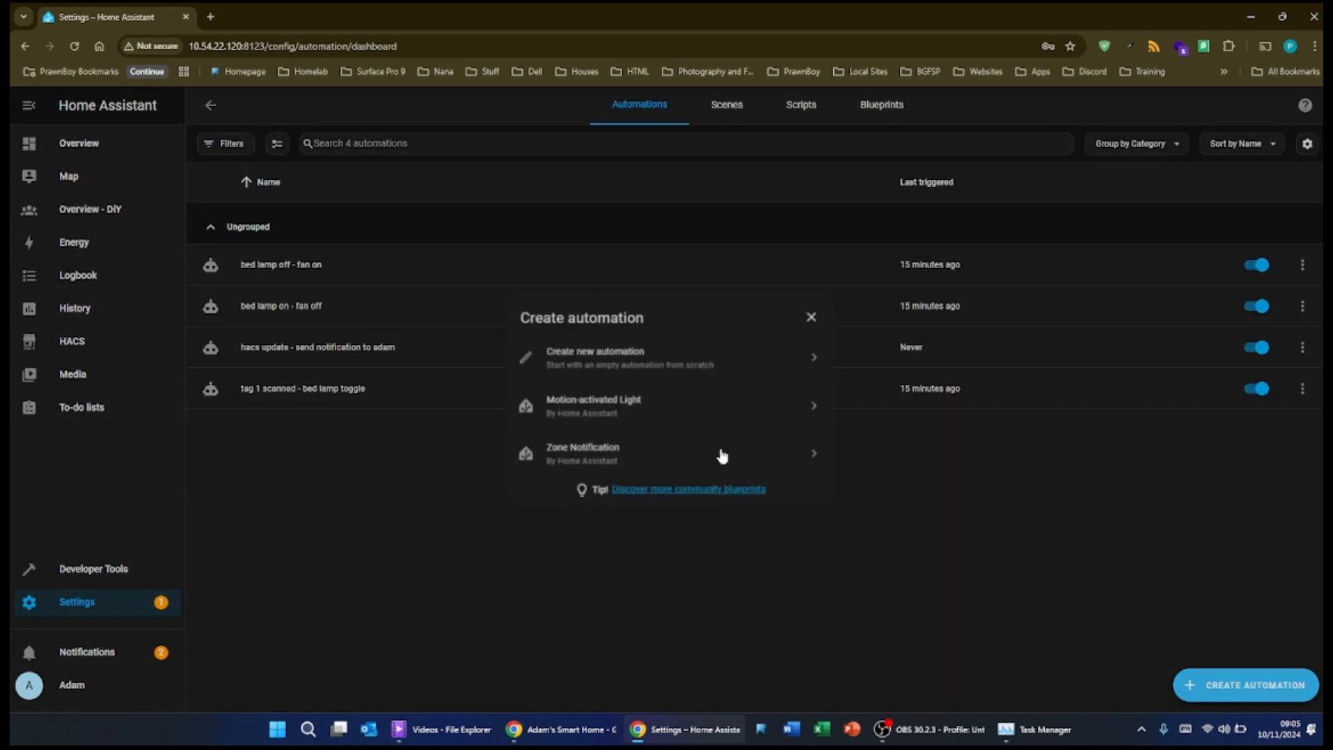
click(729, 364)
click(427, 220)
click(556, 411)
click(588, 413)
- Set the trigger entity to Front Door Motion watching its Attribution attribute, then go to Settings
click(498, 267)
key(ctrl+v)
click(504, 312)
click(480, 460)
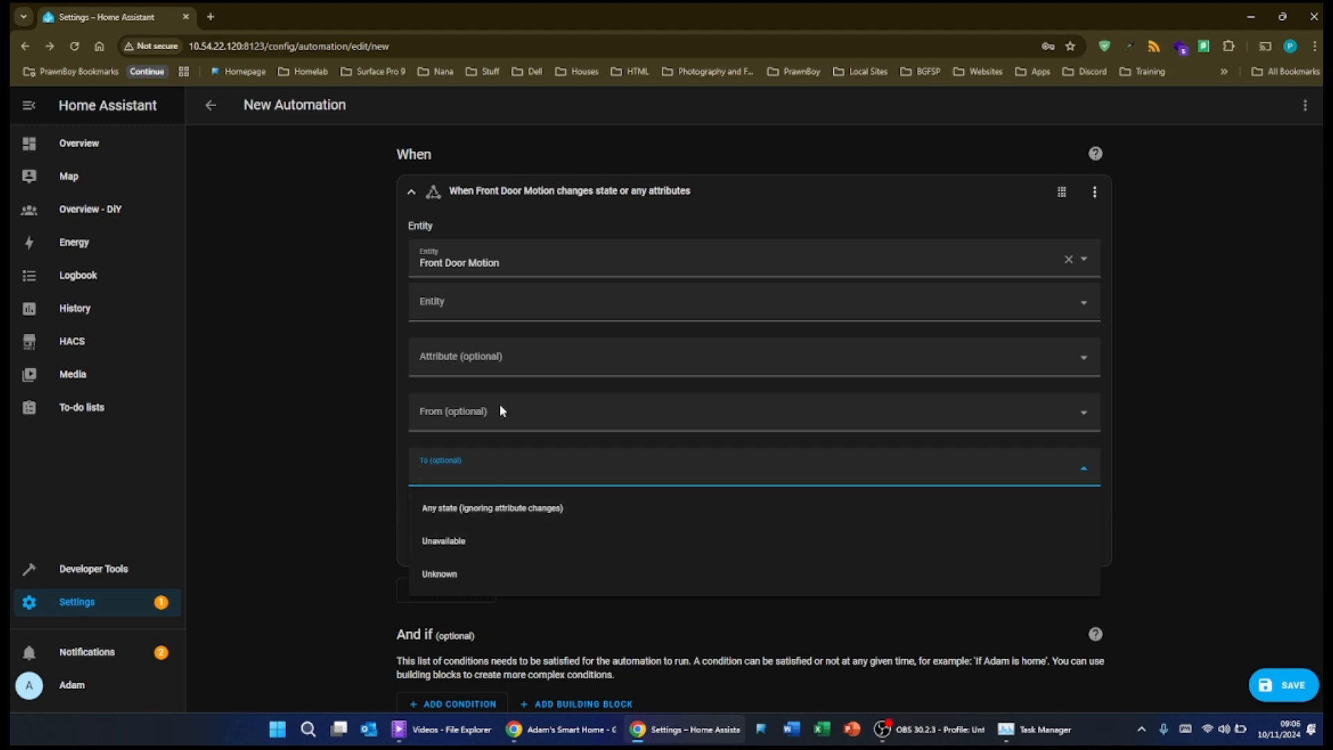
key(Escape)
click(438, 348)
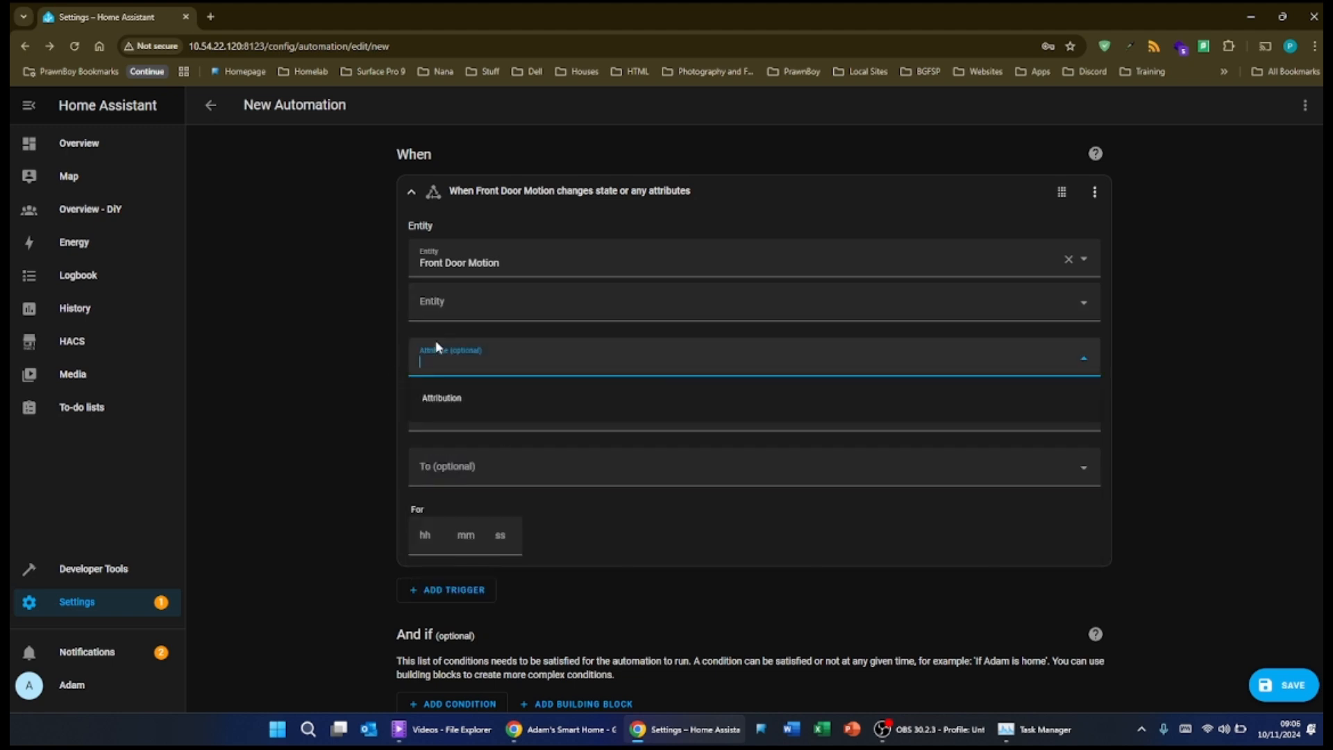
click(438, 416)
click(451, 458)
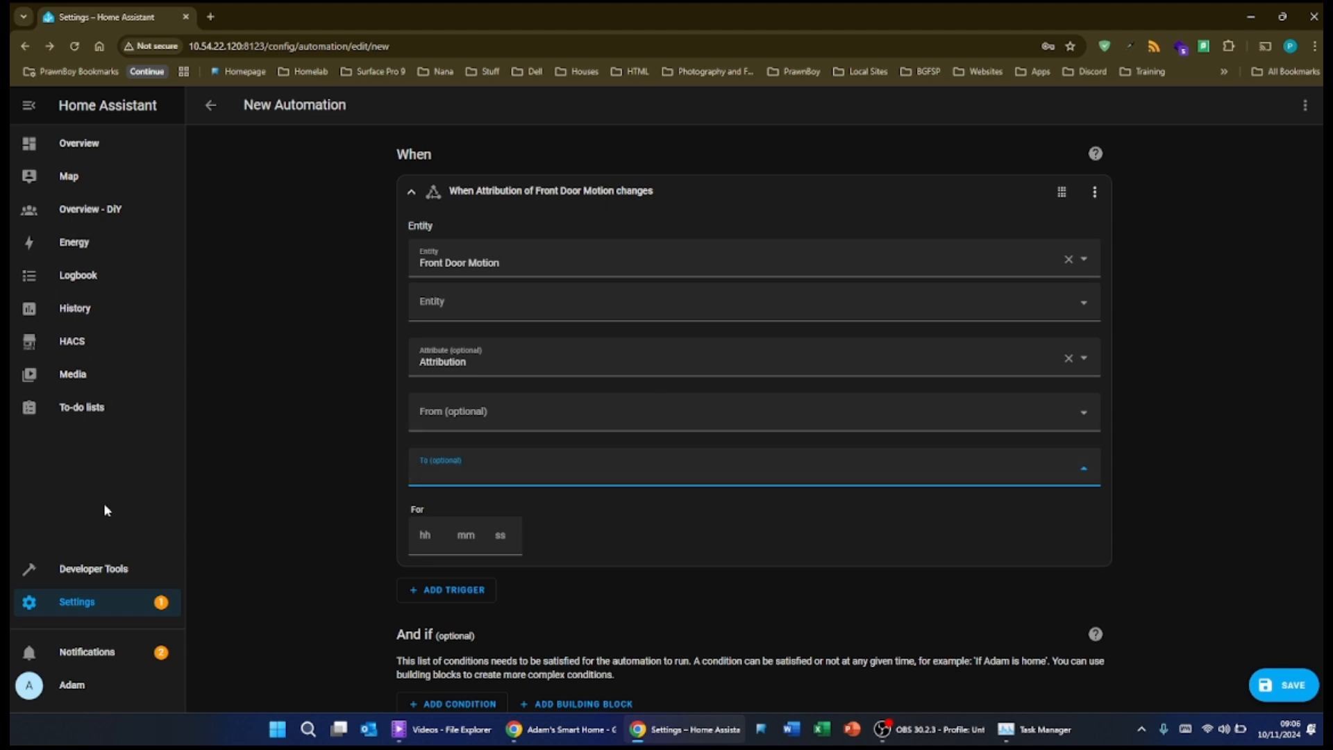
click(154, 609)
- Open the Ring Front Door device page and glance at the Front Door Motion details
click(539, 308)
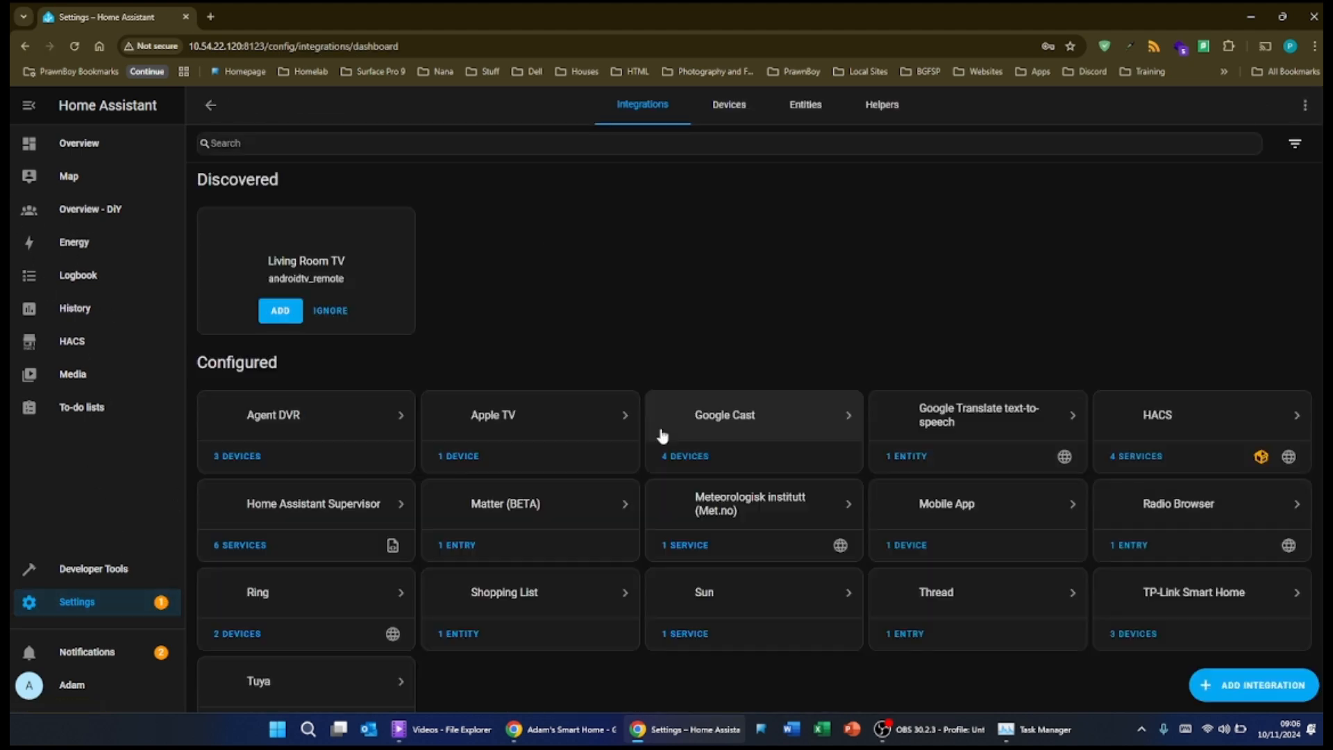
click(254, 638)
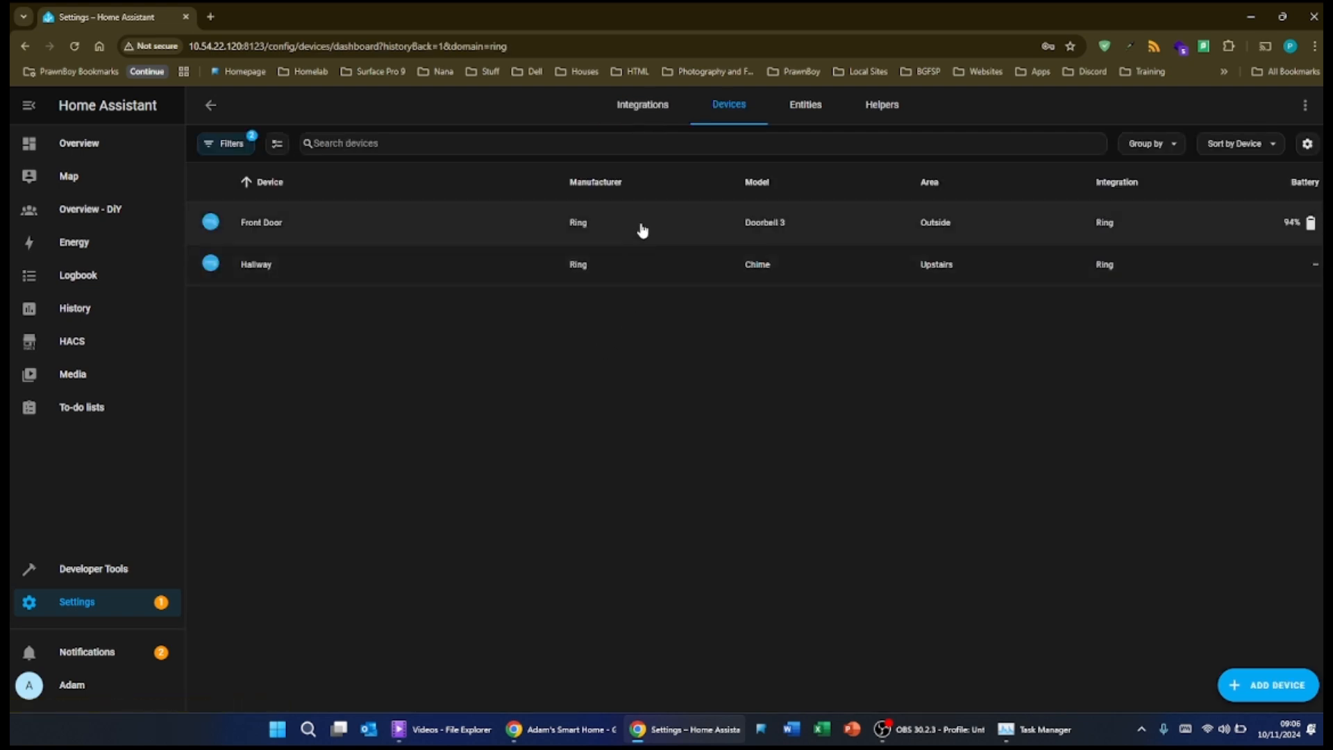
click(641, 229)
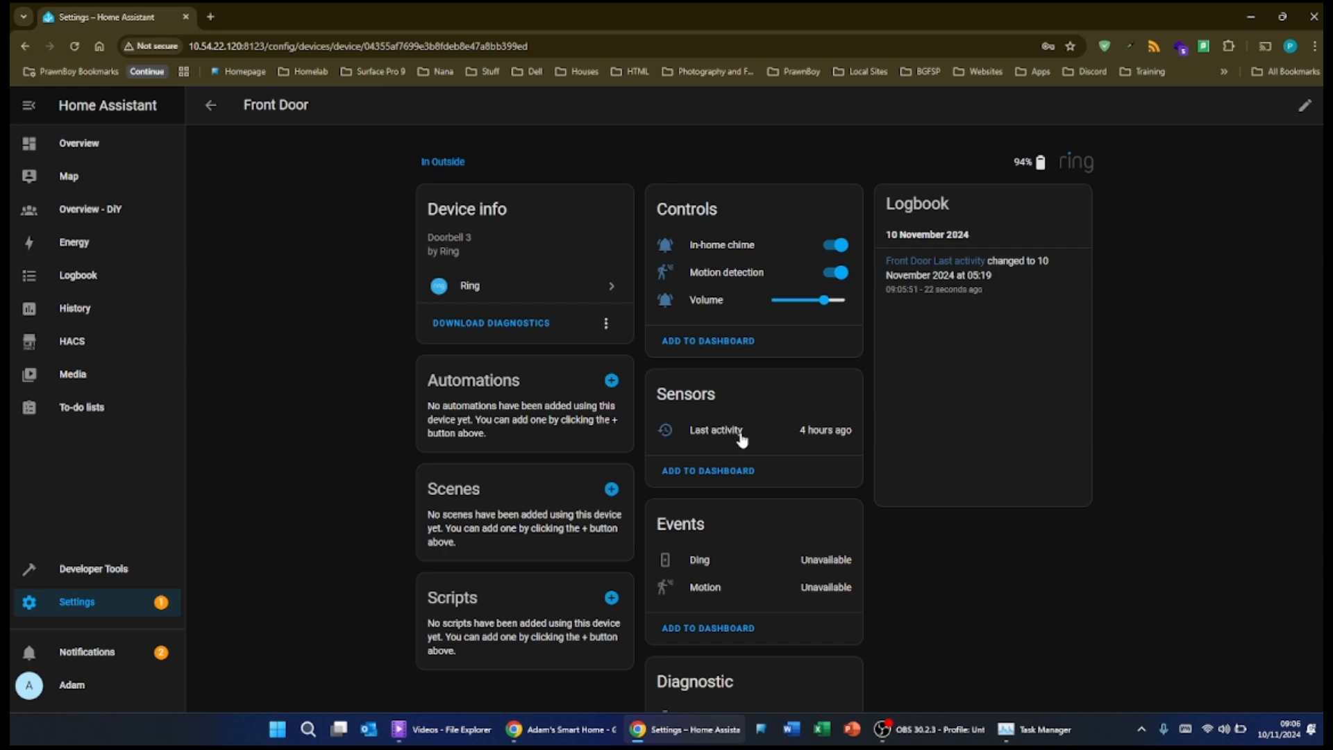
scroll(718, 426, down, 2)
scroll(699, 422, up, 2)
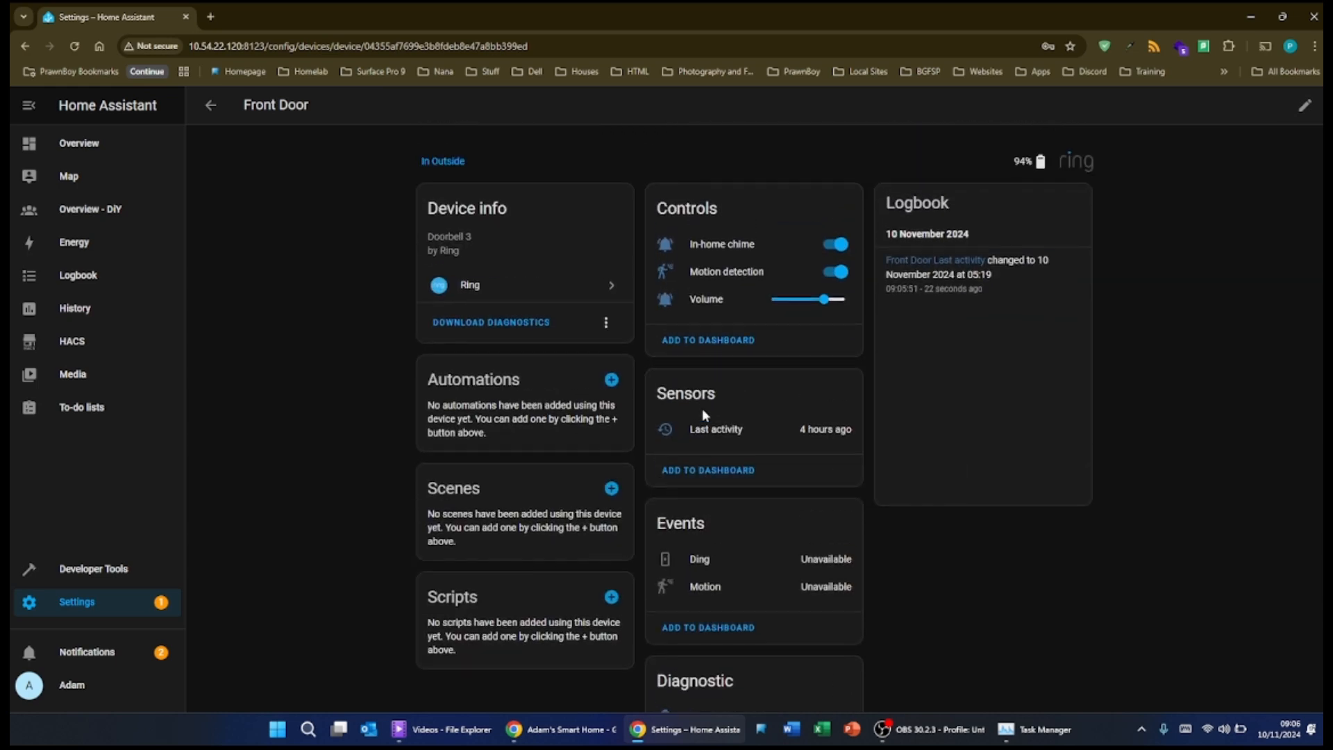
scroll(742, 288, down, 1)
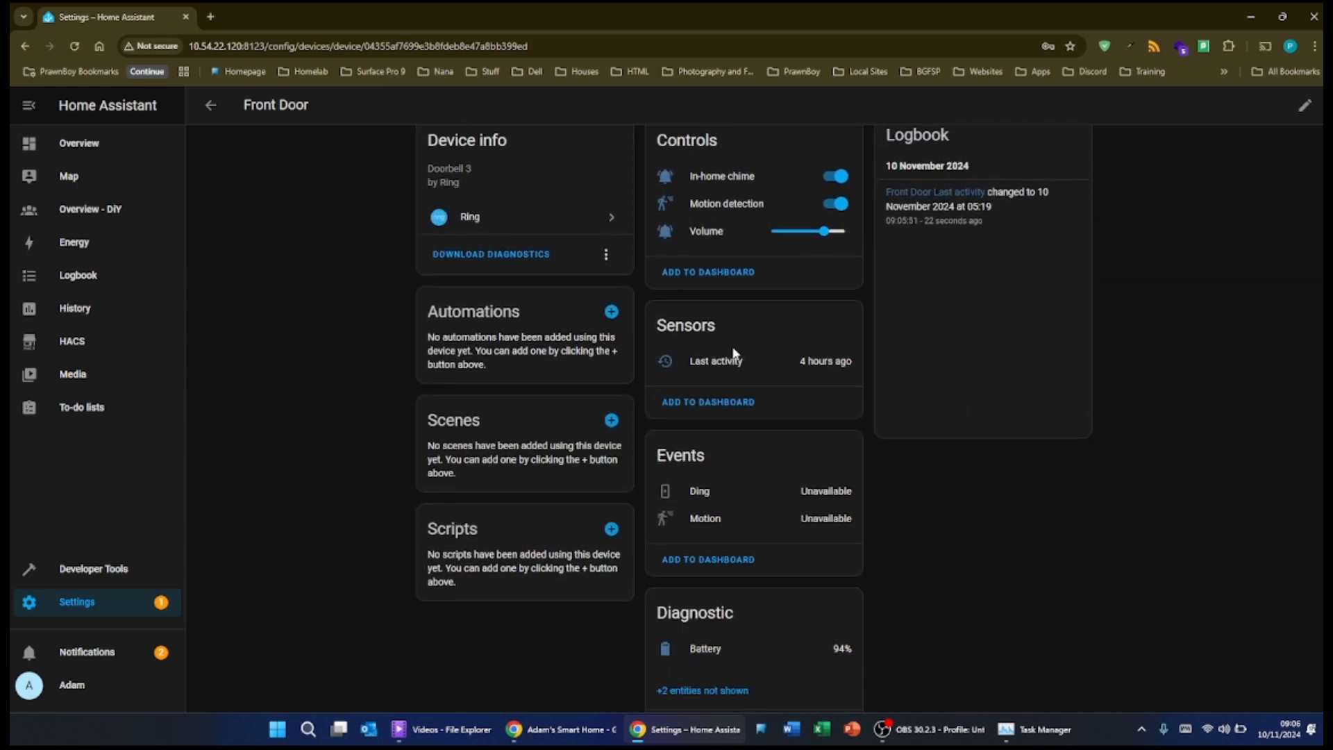
click(704, 518)
click(856, 464)
- Copy the device page address and load it on the other Home Assistant server in a new tab
click(211, 16)
click(146, 18)
click(530, 47)
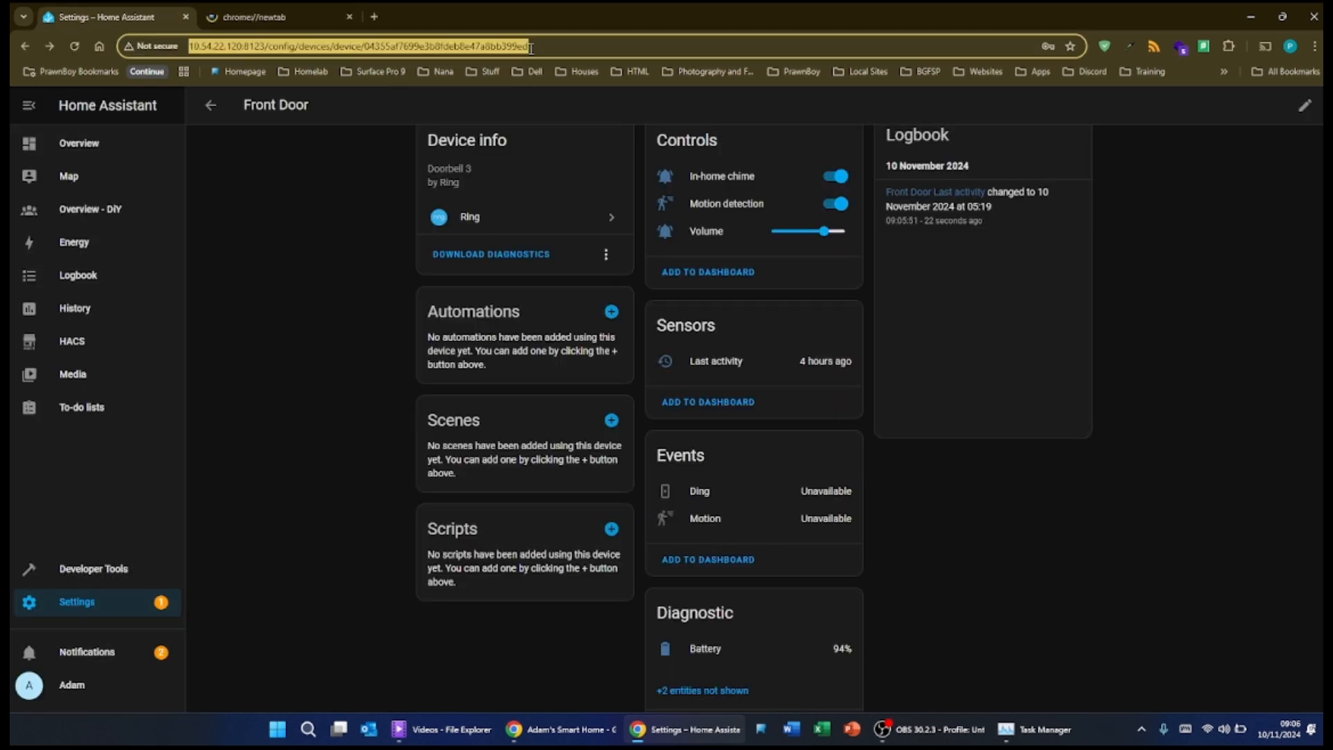
key(ctrl+t)
text(10.5422)
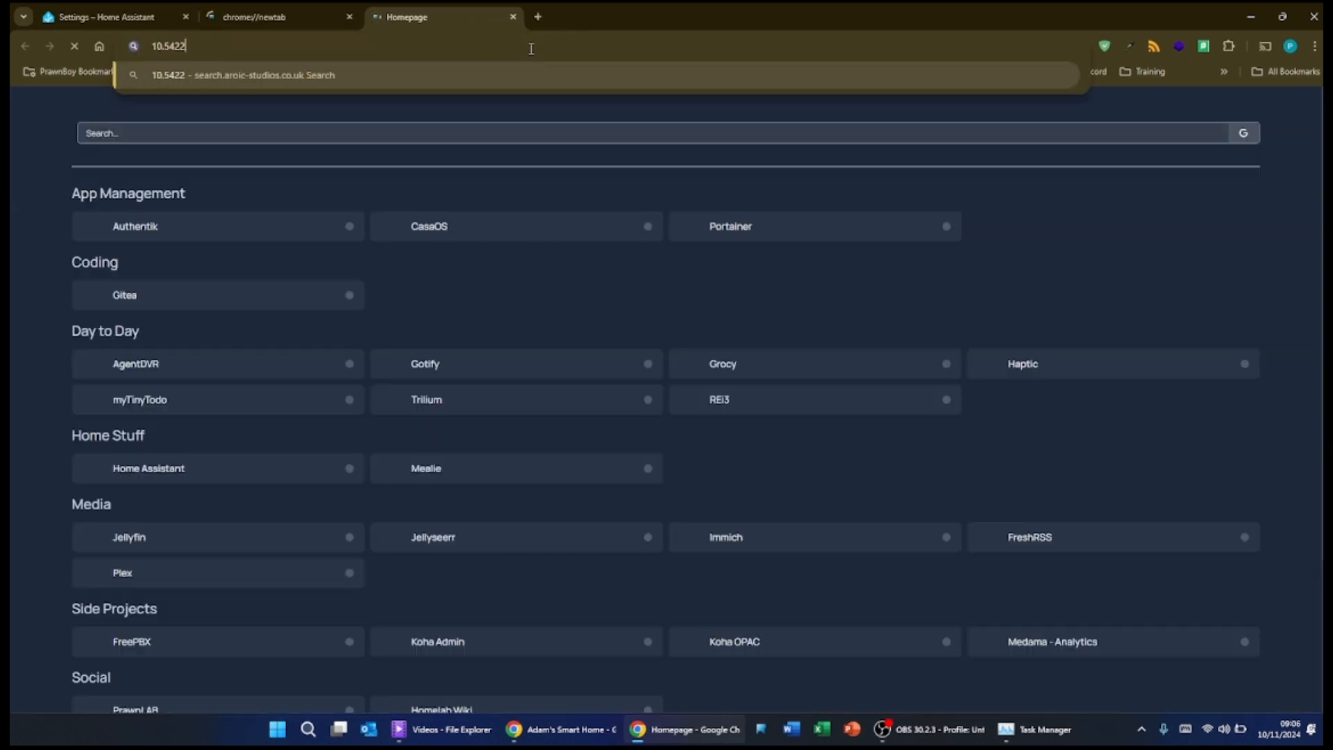
key(ctrl+a)
key(ctrl+v)
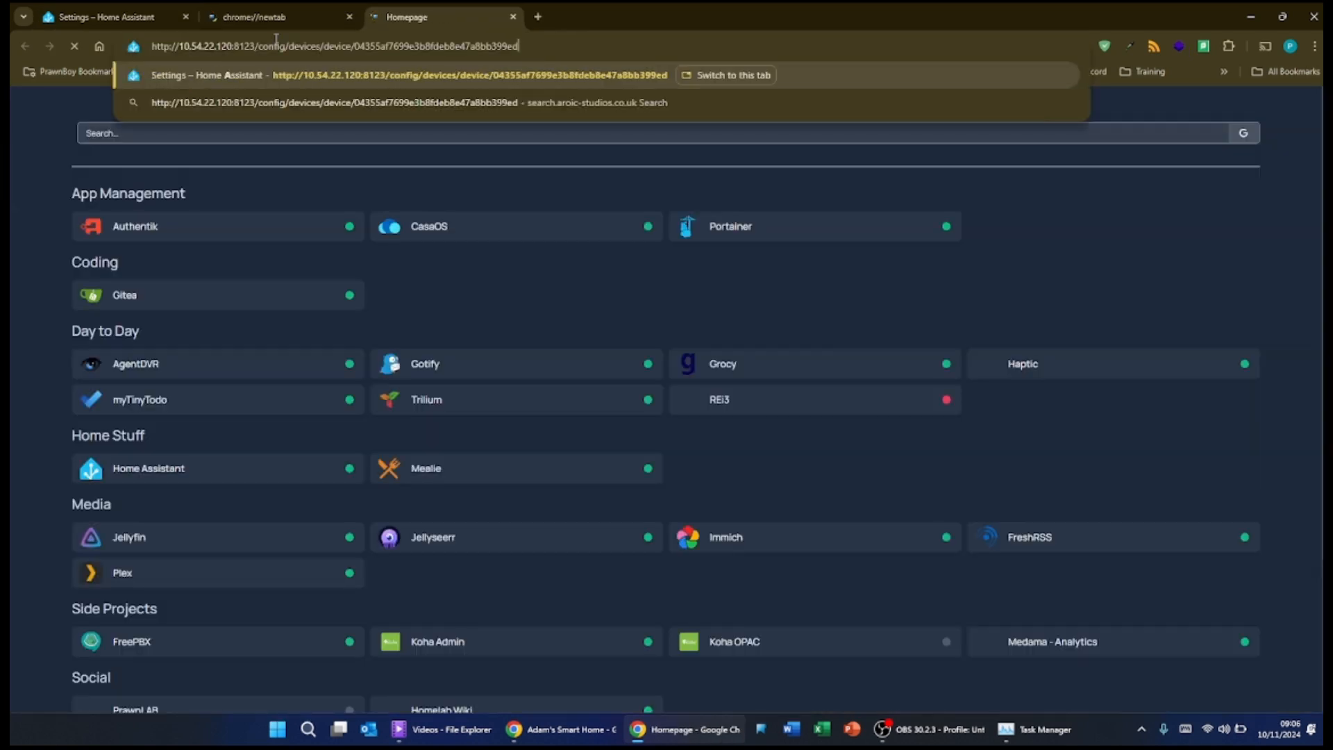
click(234, 45)
key(BackSpace)
key(BackSpace)
key(Return)
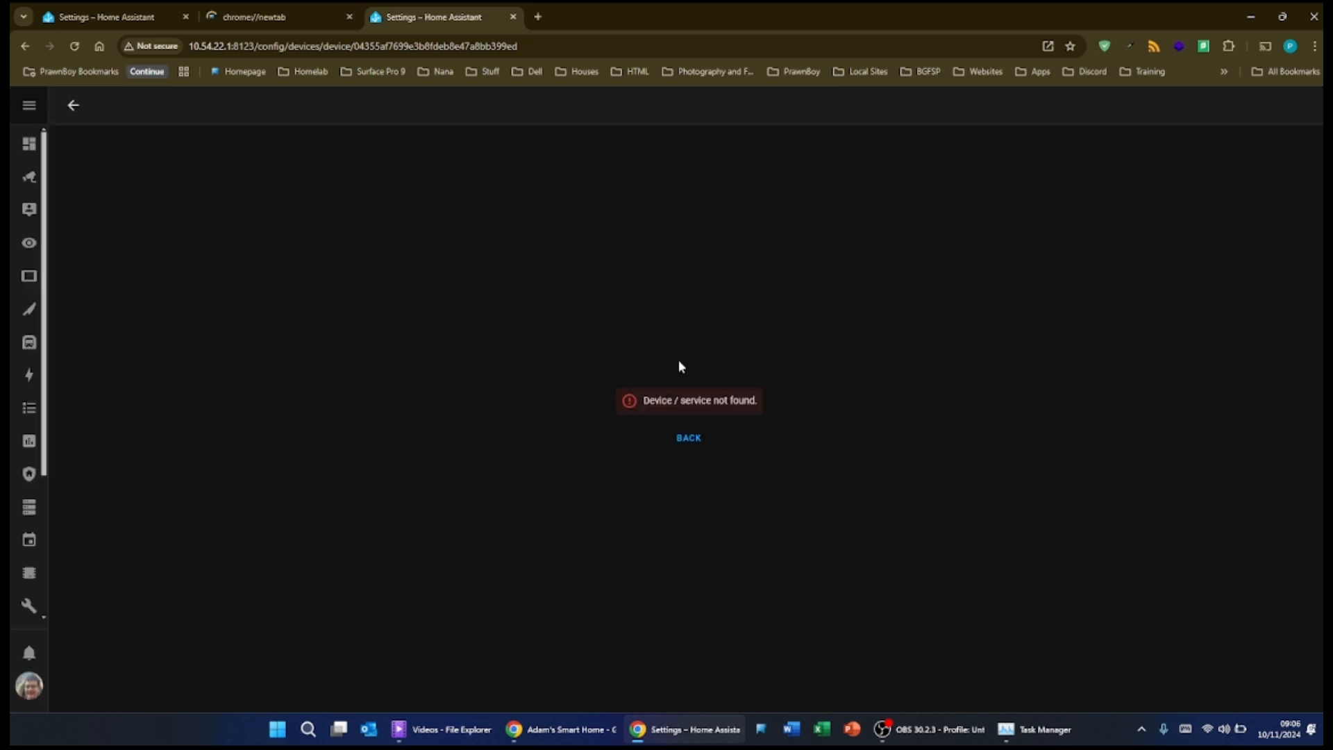
- On the second Home Assistant, navigate Devices & Services to the Ring Front Door device page
scroll(28, 569, down, 3)
click(29, 602)
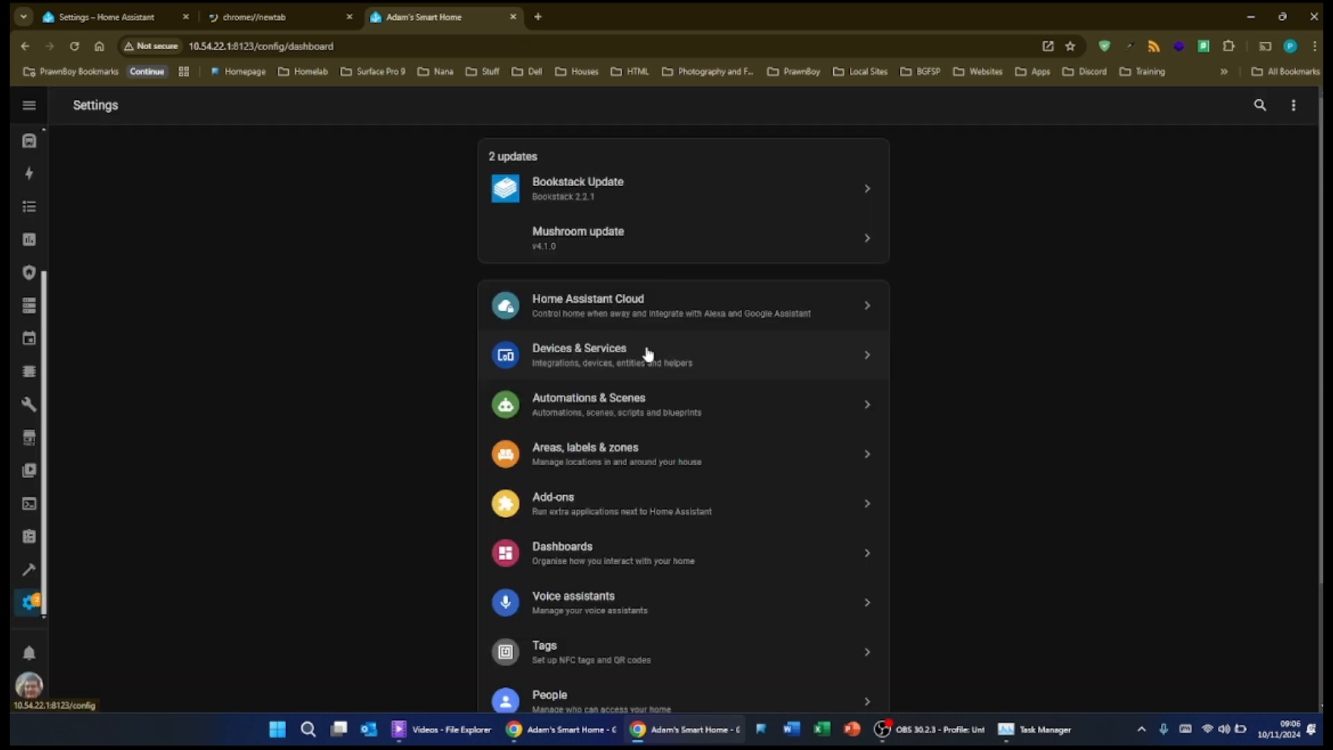
click(668, 352)
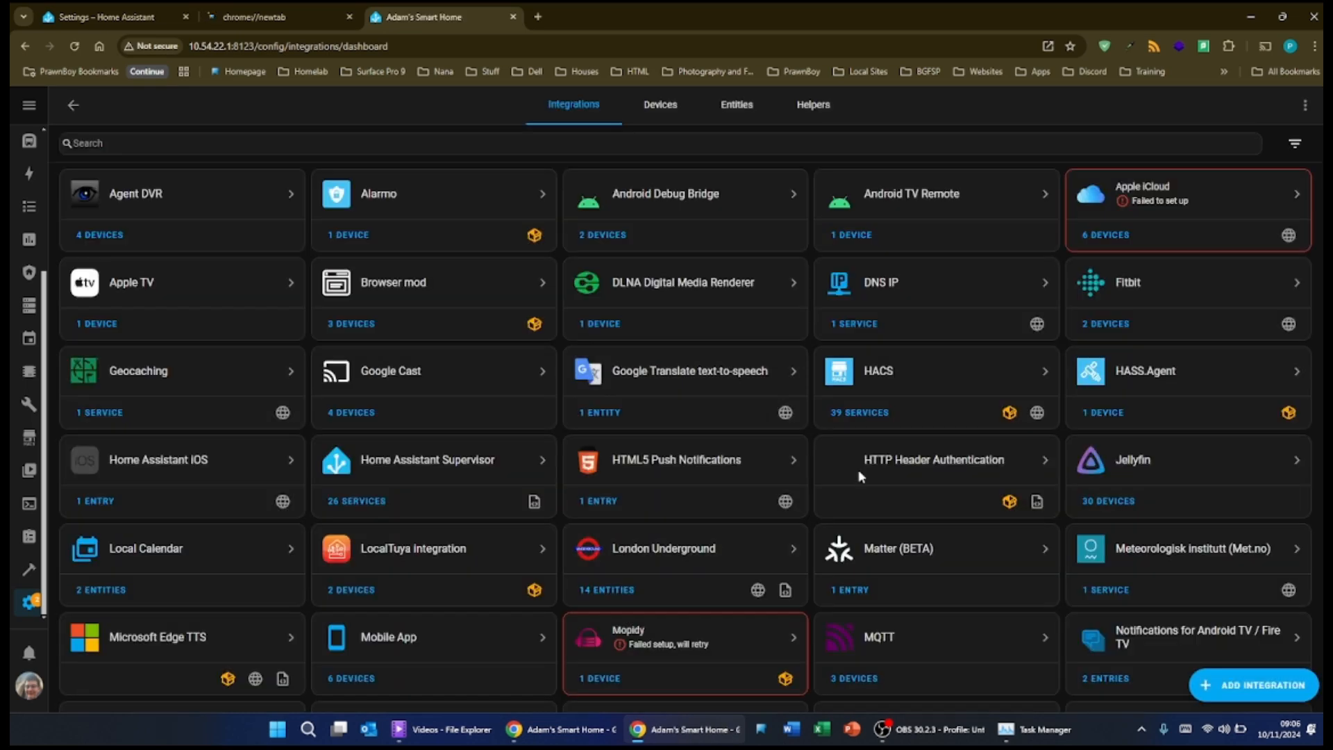
scroll(417, 569, down, 1)
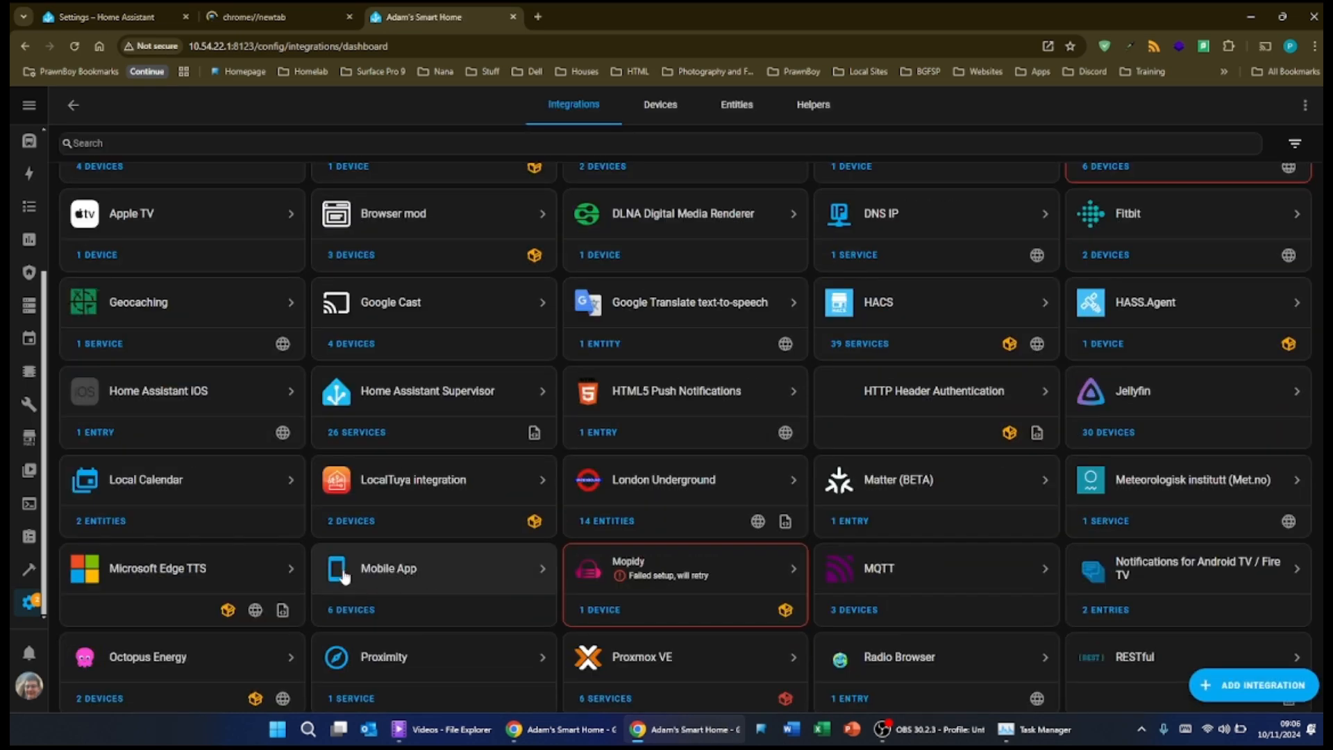
scroll(344, 576, down, 4)
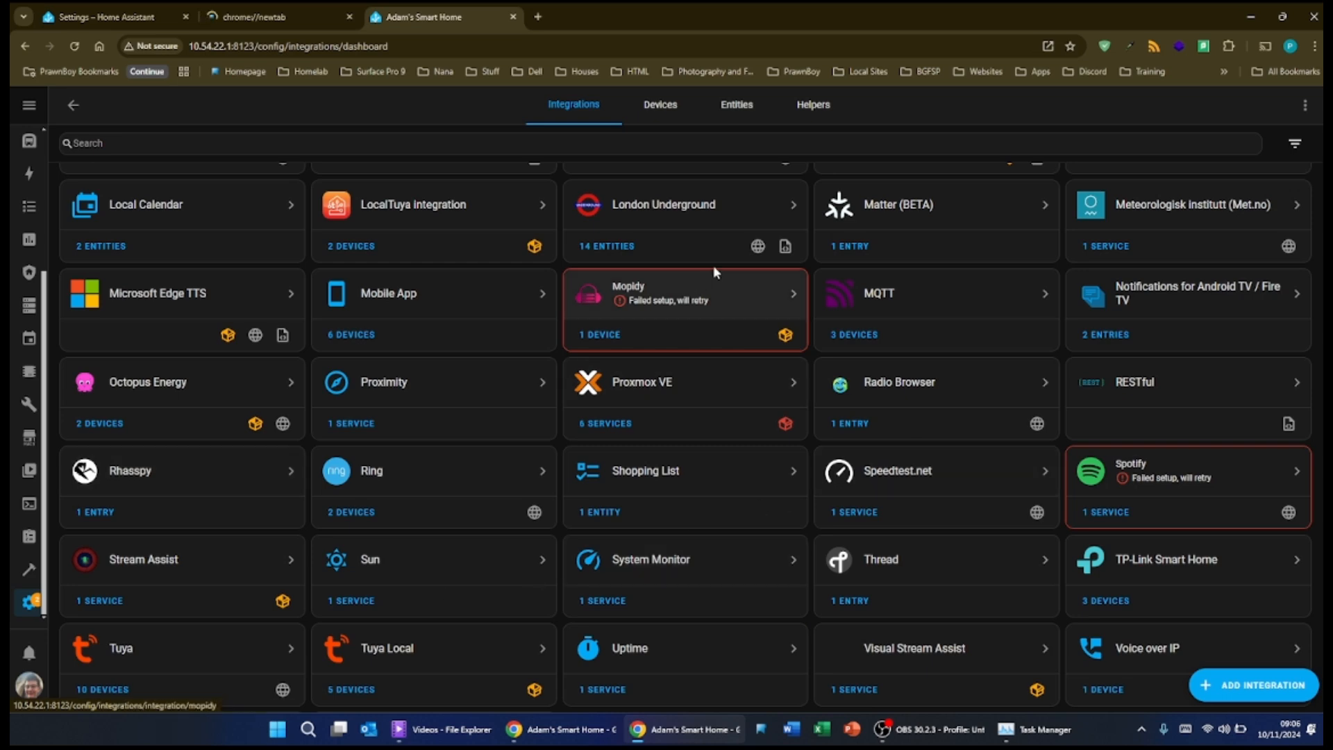
scroll(556, 361, down, 2)
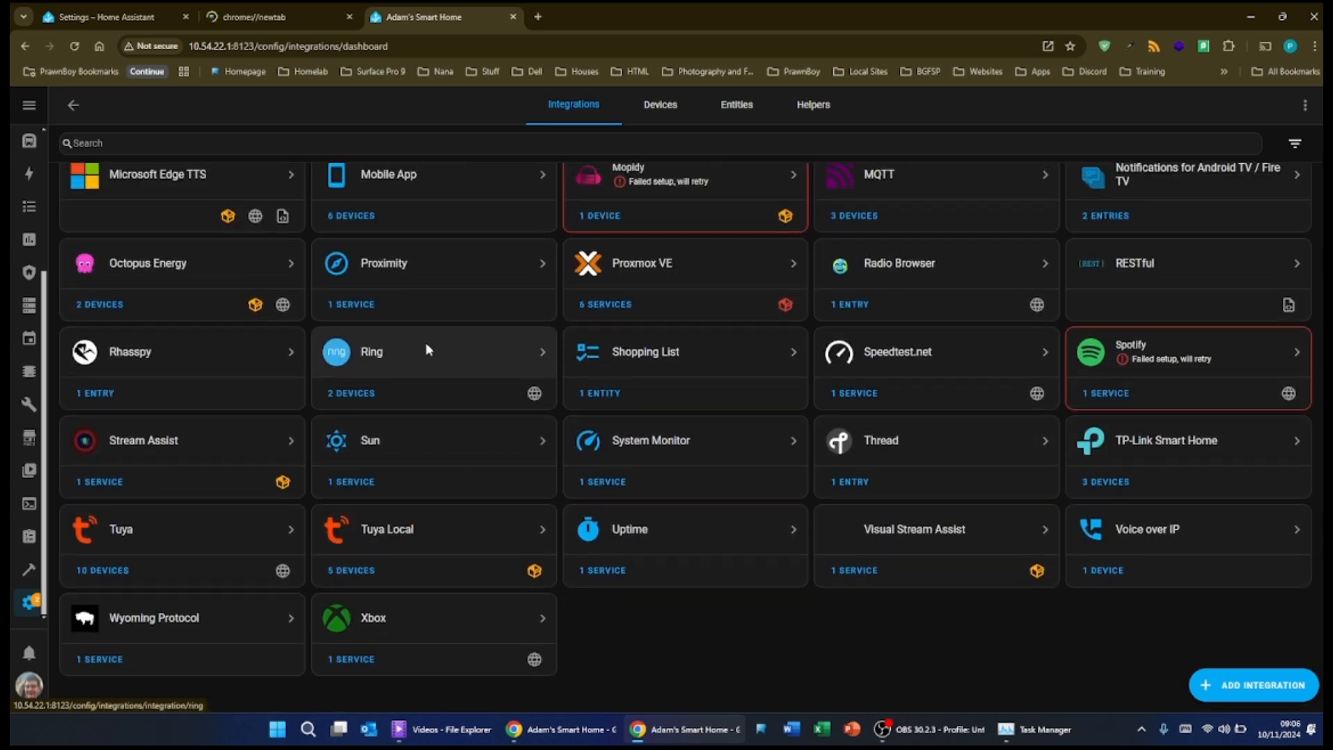
scroll(427, 343, up, 2)
click(368, 513)
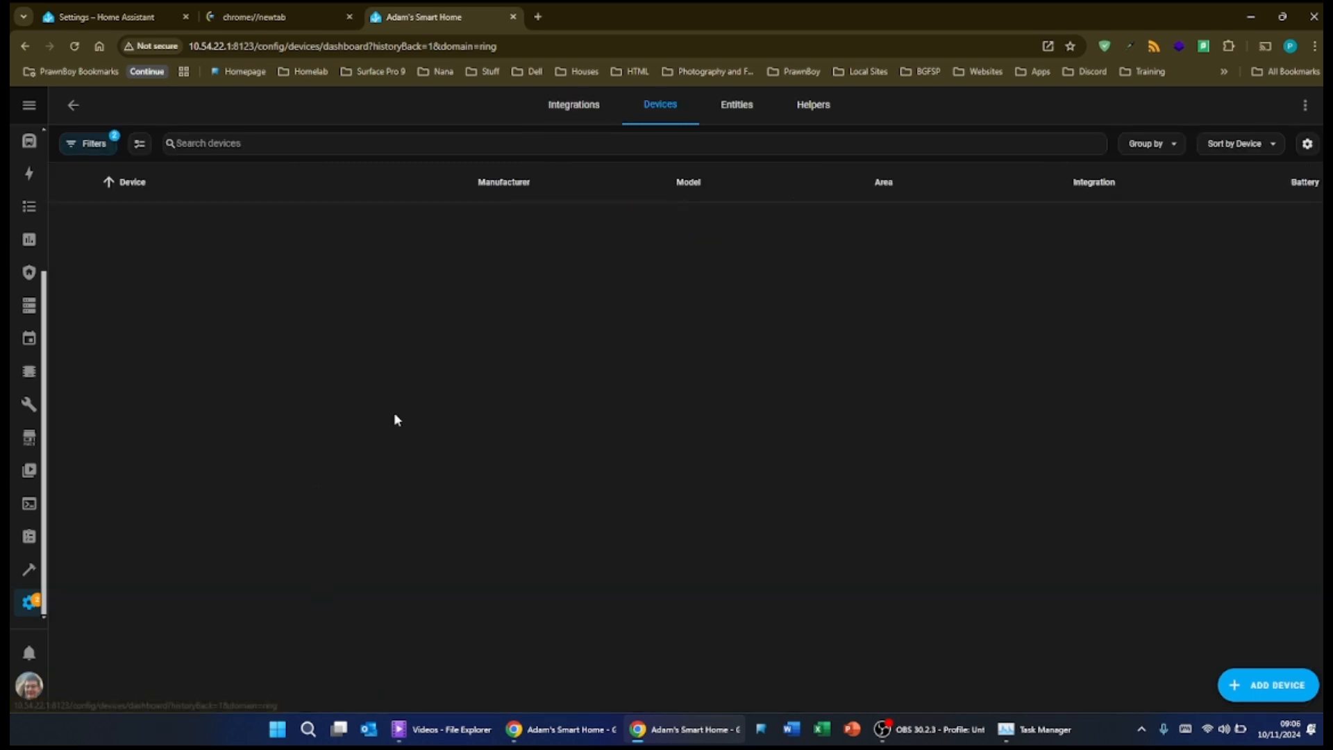
click(494, 219)
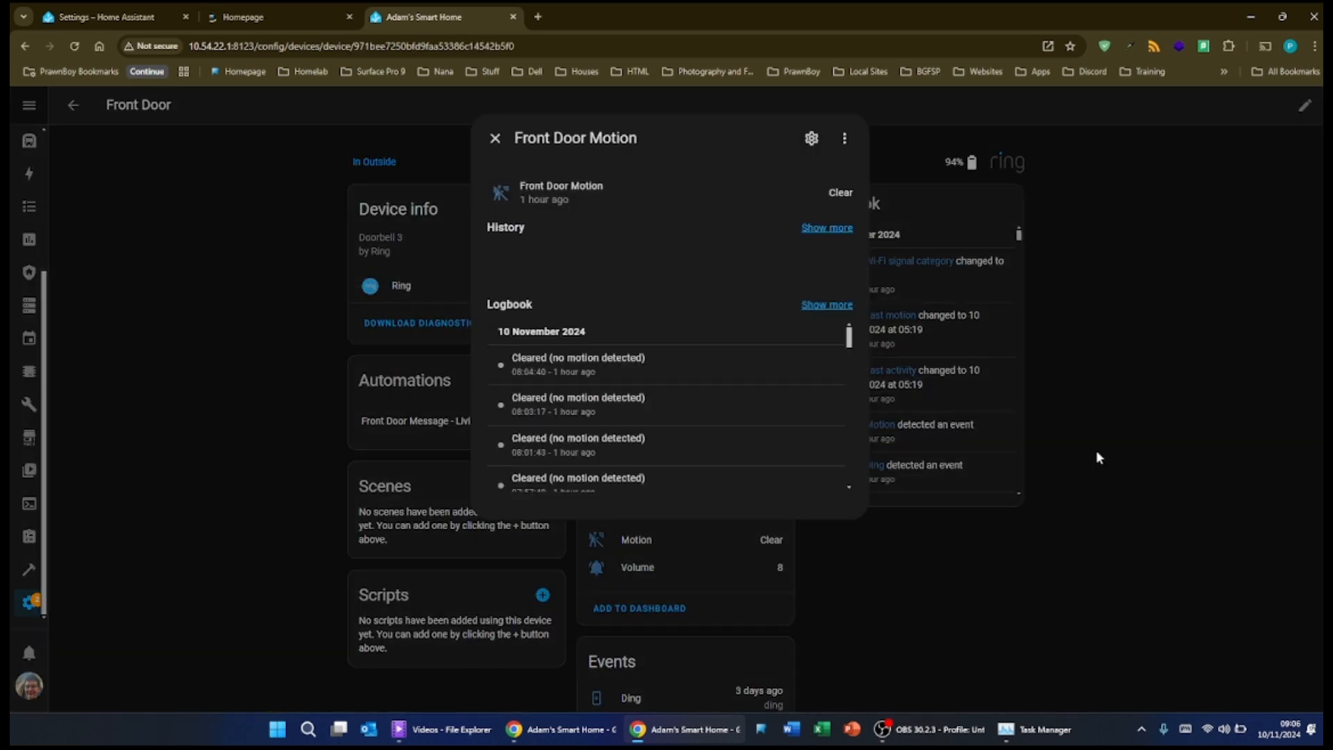
- Open the Front Door Motion sensor's entity settings, then return to the Settings – Home Assistant tab
click(1136, 483)
click(630, 543)
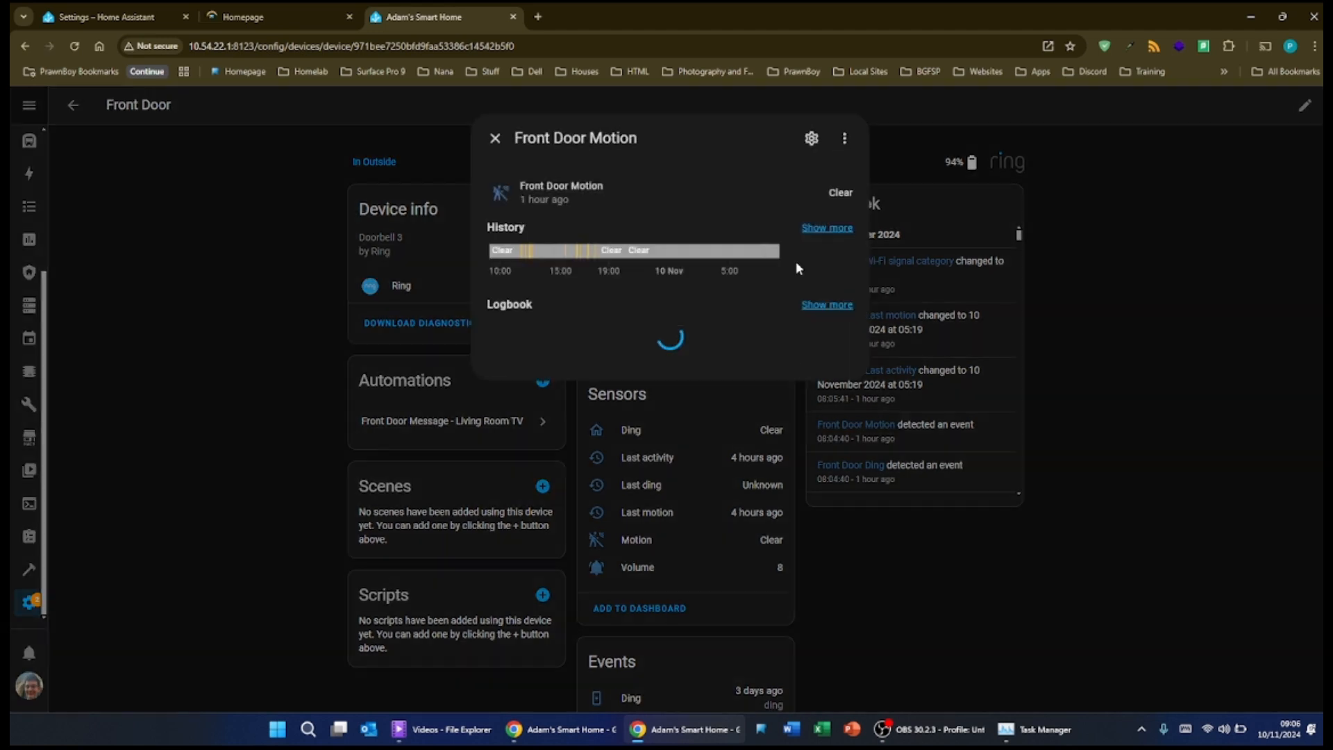
click(806, 139)
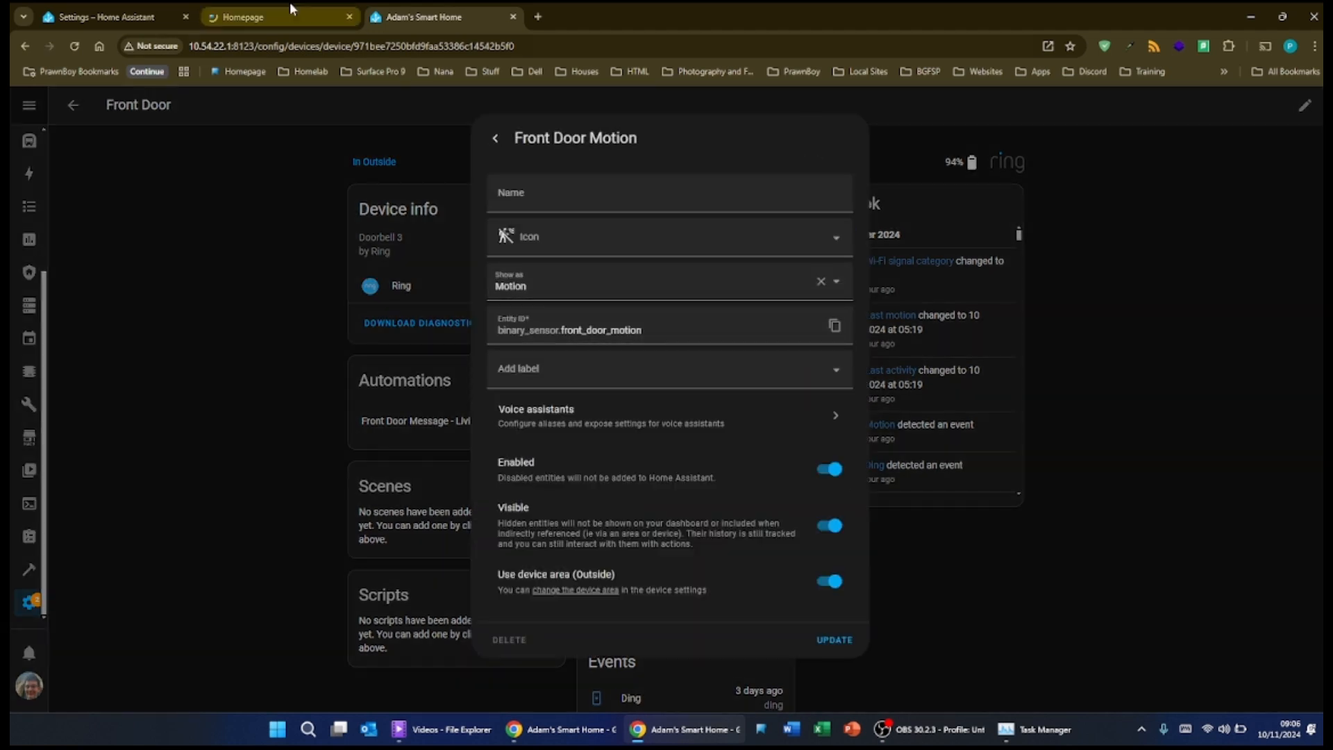
click(291, 13)
click(129, 10)
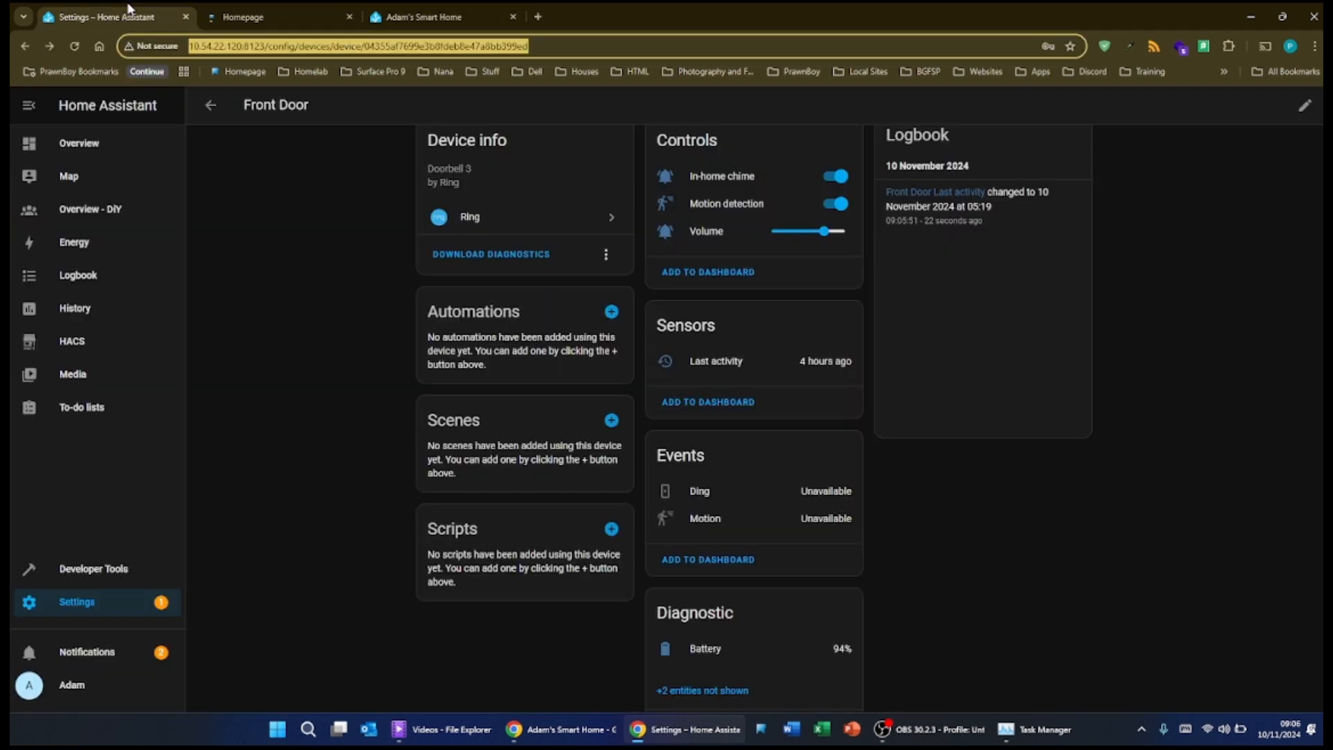
- Start adding the Jellyfin integration from Devices & Services
click(122, 604)
click(657, 327)
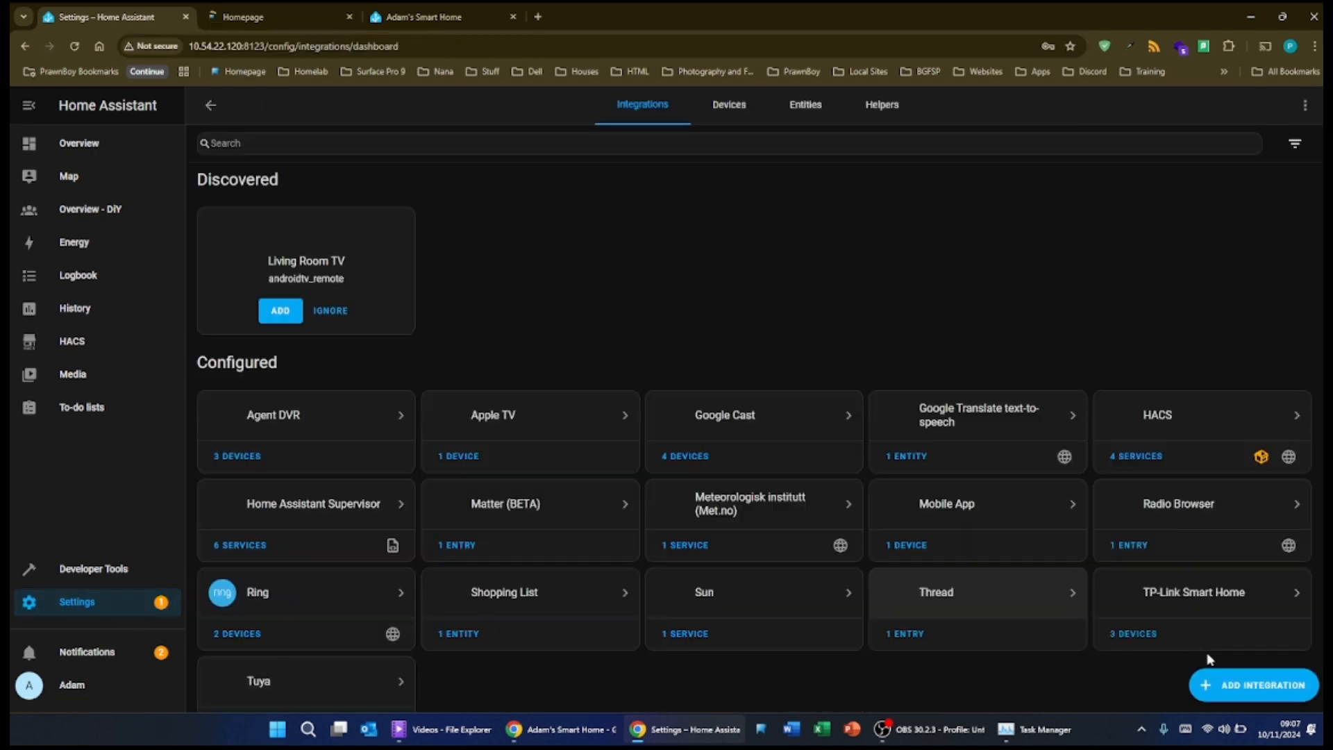
click(1225, 685)
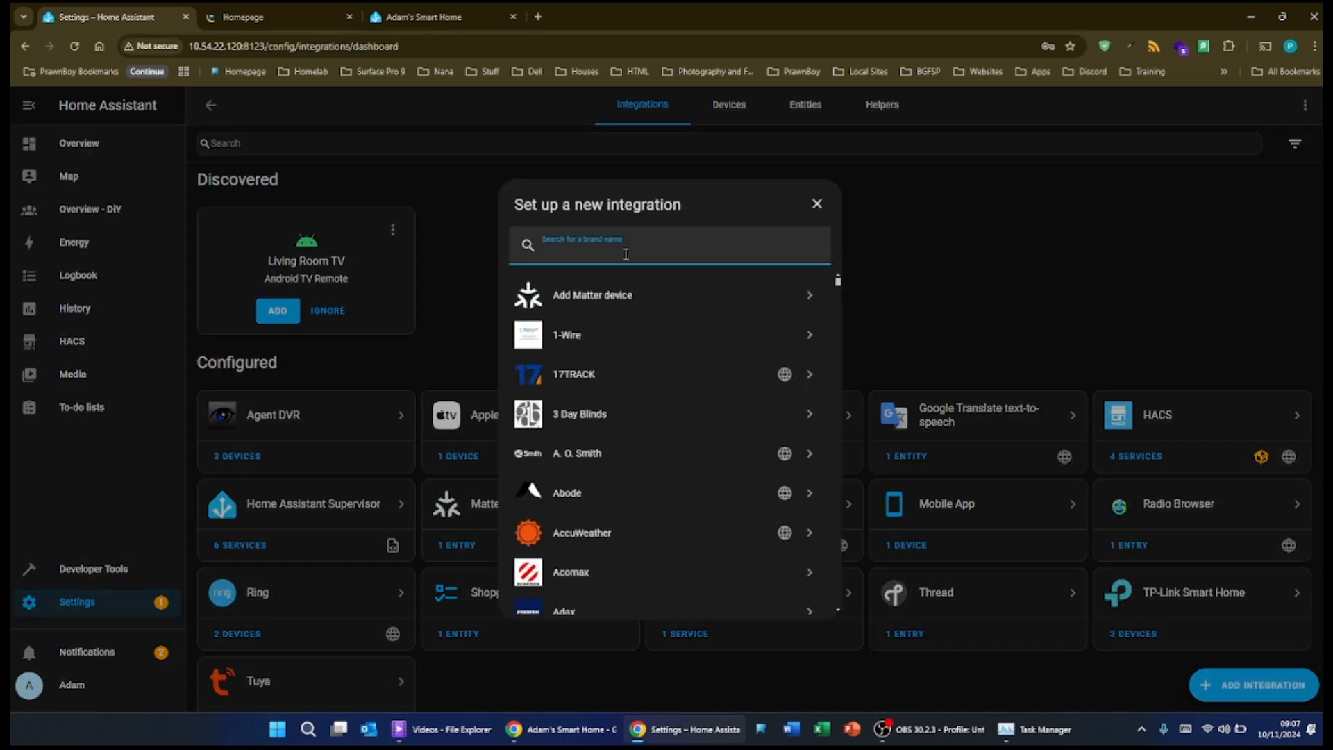
text(jelly)
click(619, 310)
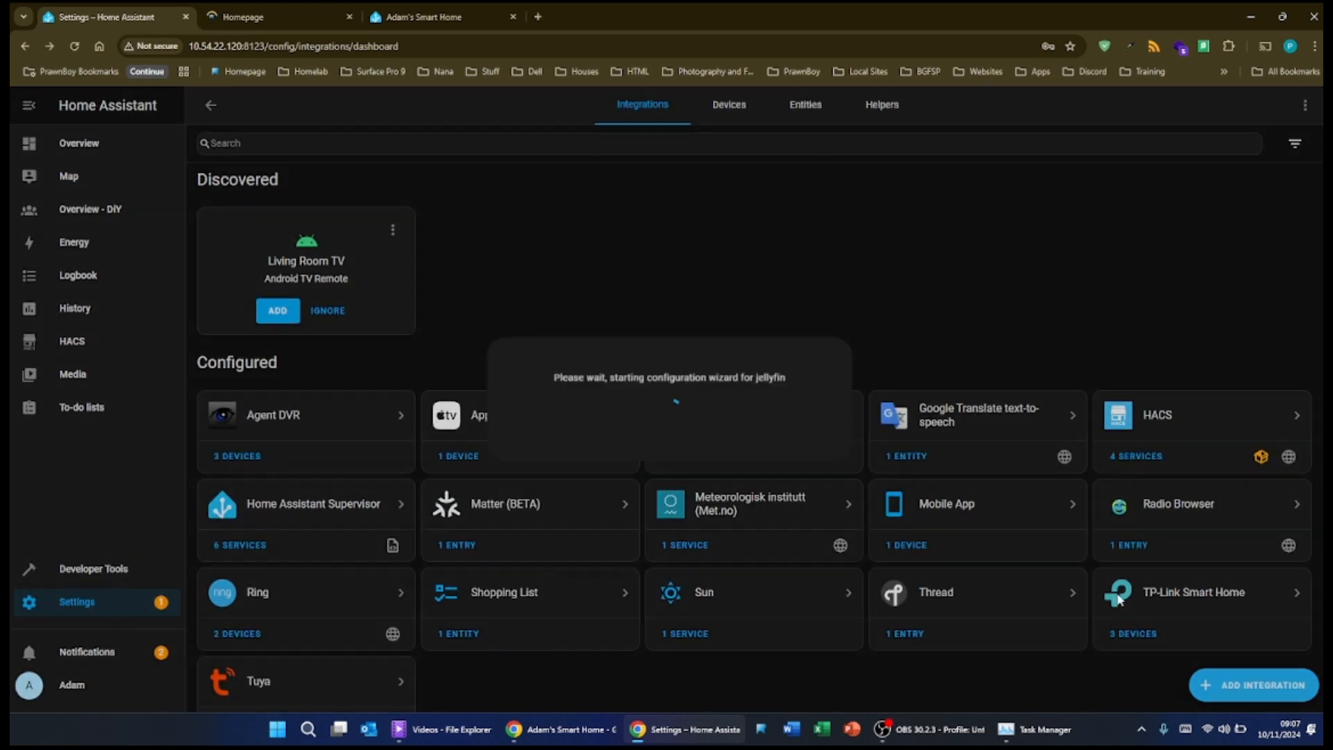
click(597, 349)
text(http://10.5)
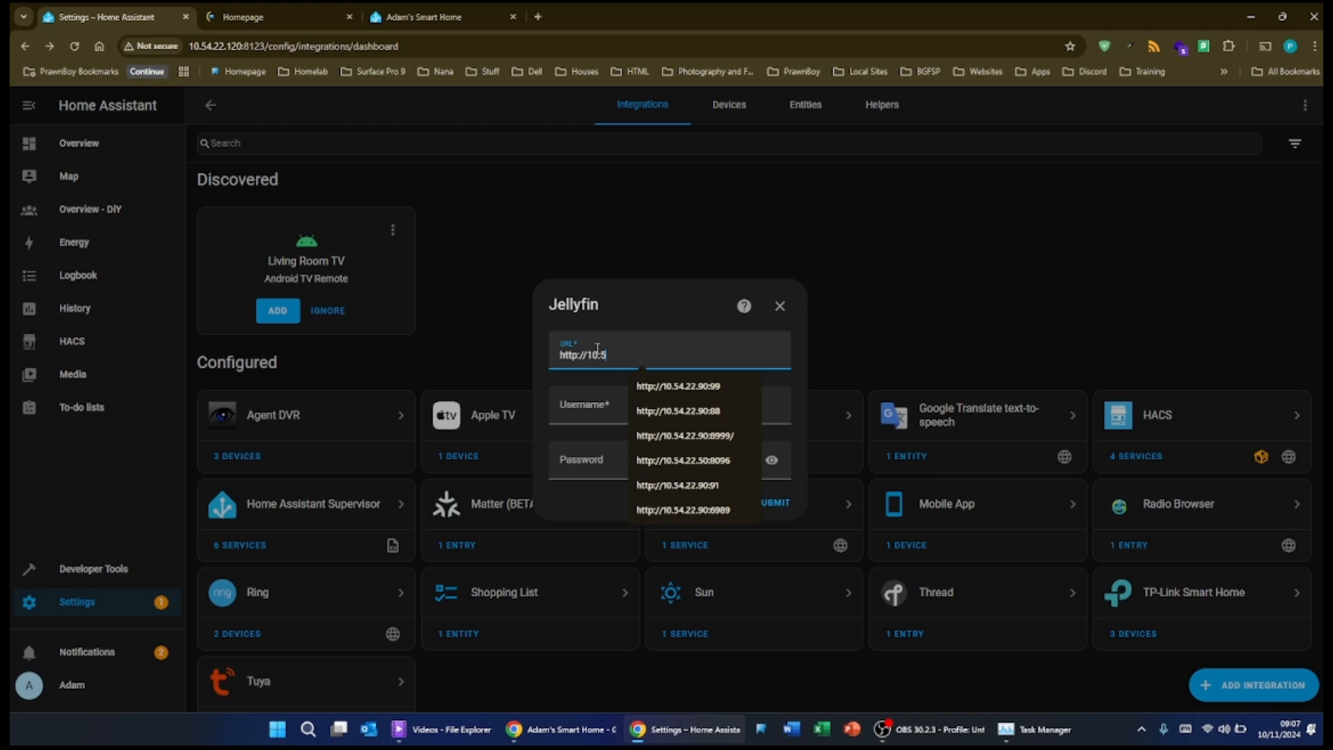
text(4.22.50)
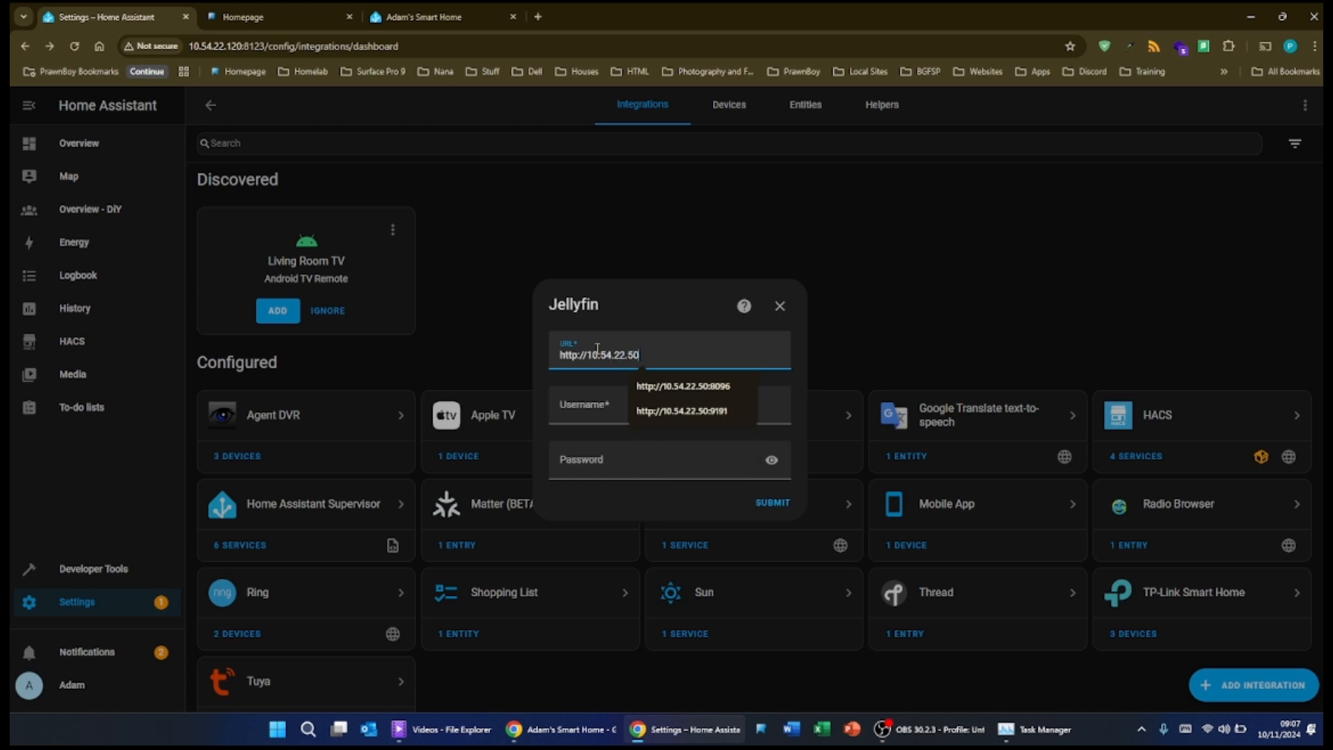
key(Down)
key(Down)
key(Up)
key(Return)
key(Tab)
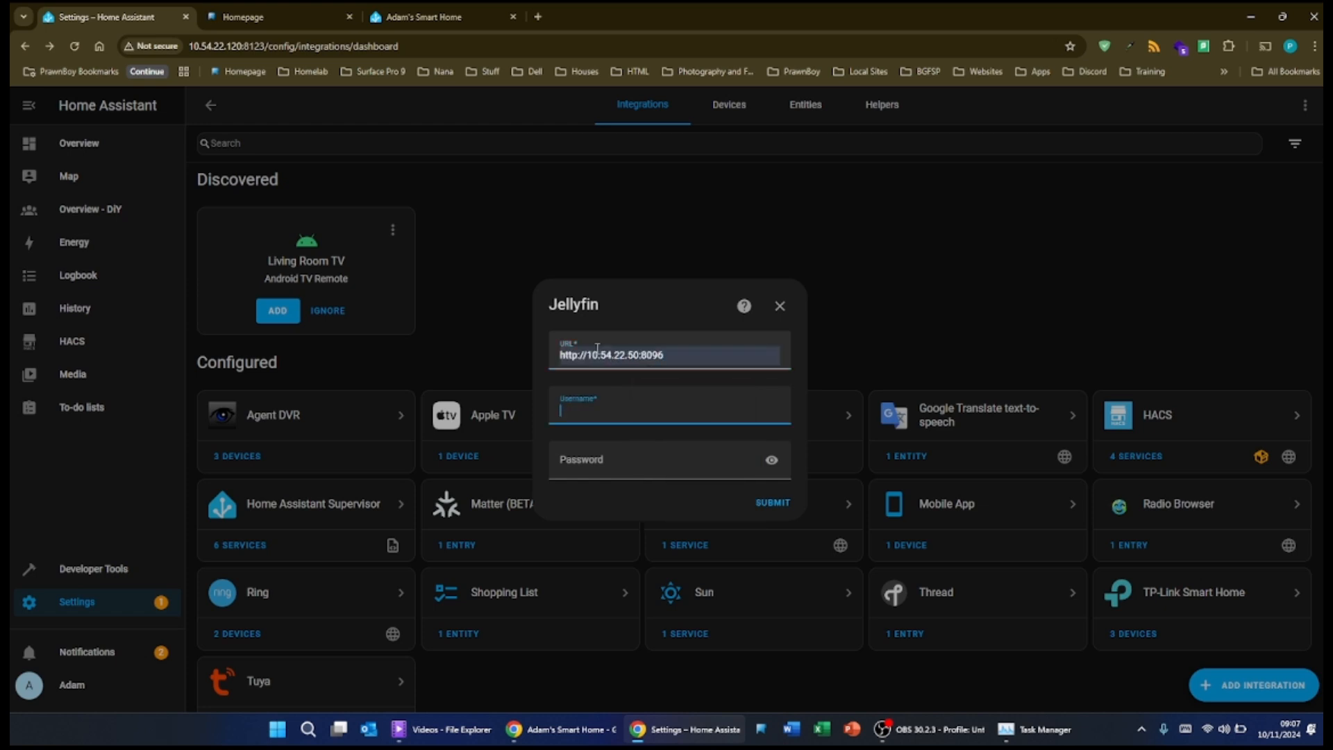
text(apot)
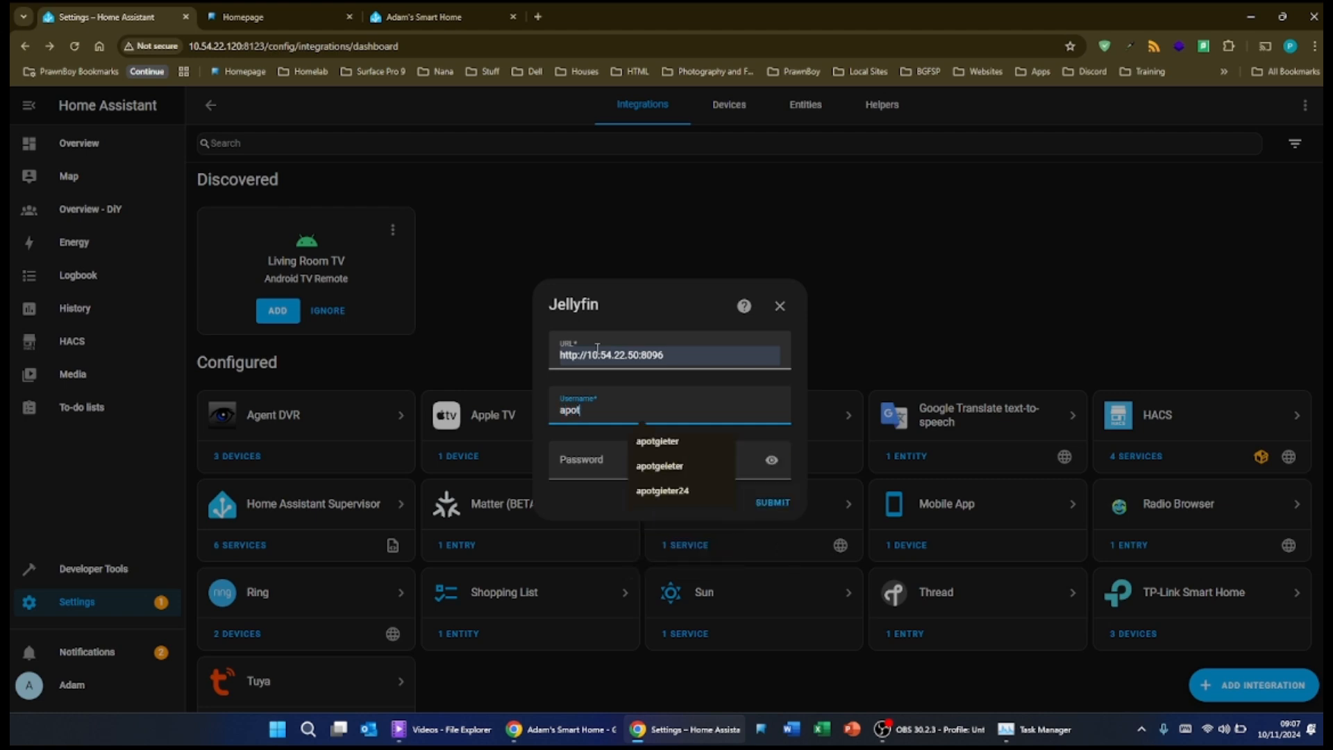
text(sysadmin)
key(Tab)
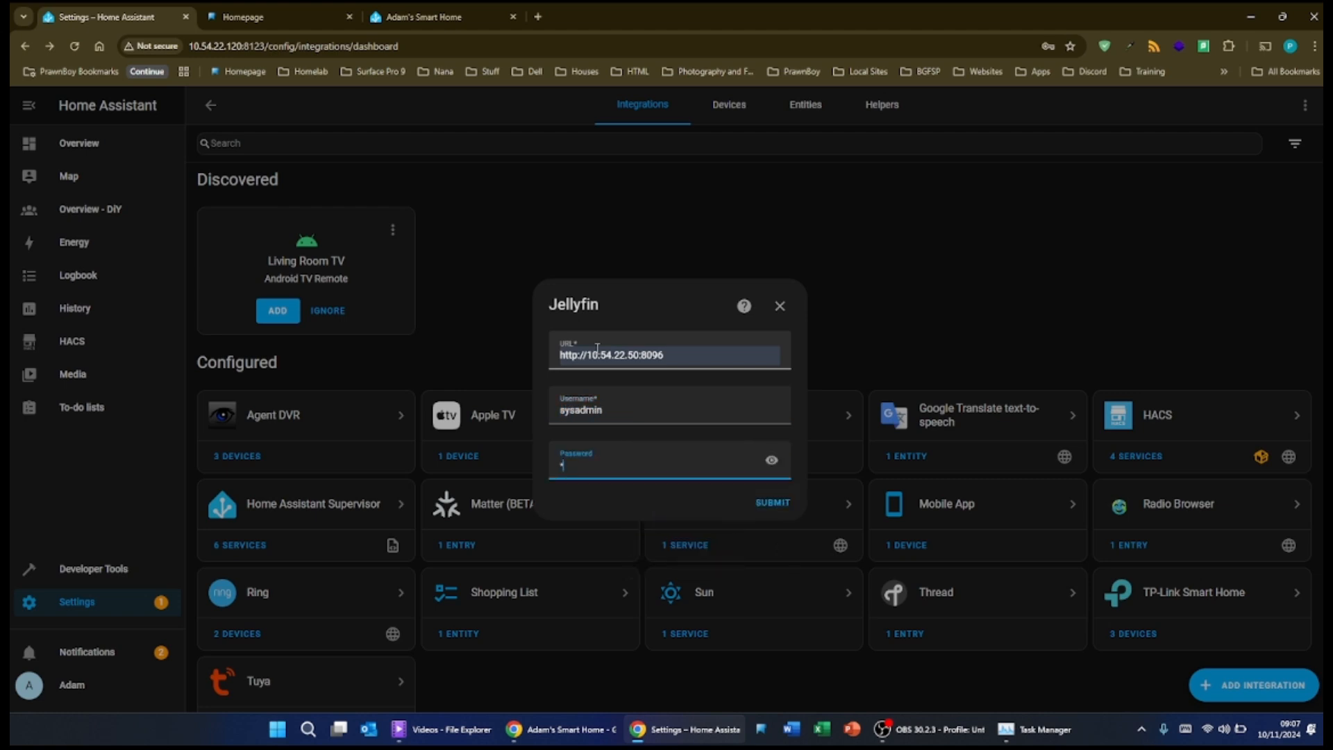
key(Return)
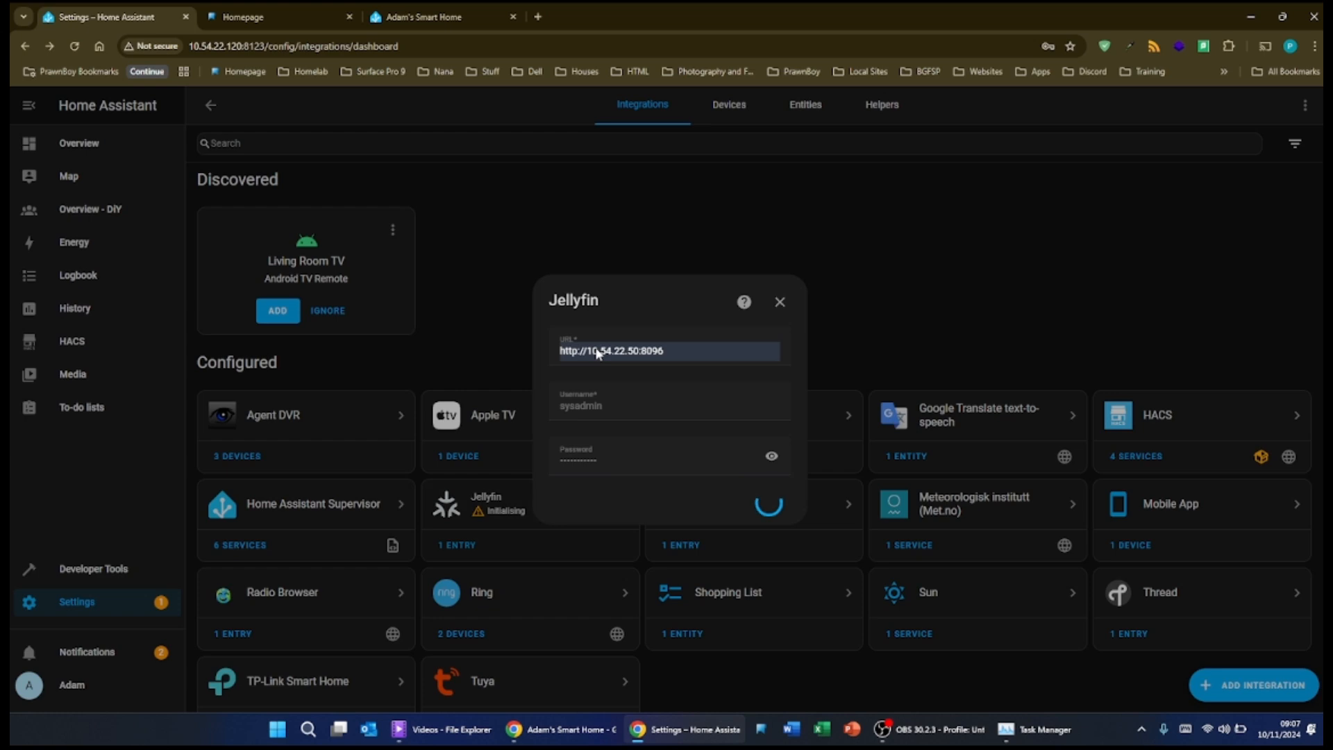
- Assign iPhone to the Misc area and SERVER-01 to Bedroom, then finish setup
click(535, 438)
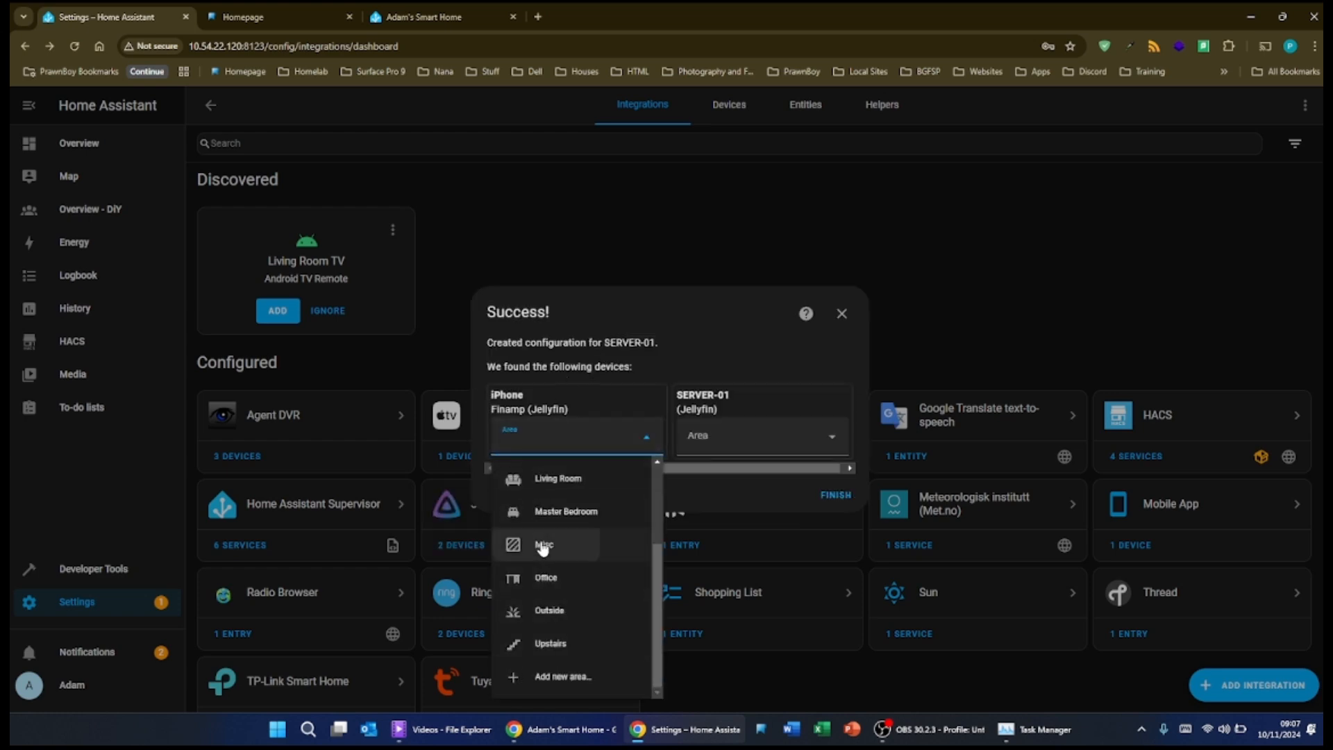
click(545, 546)
click(775, 443)
click(743, 482)
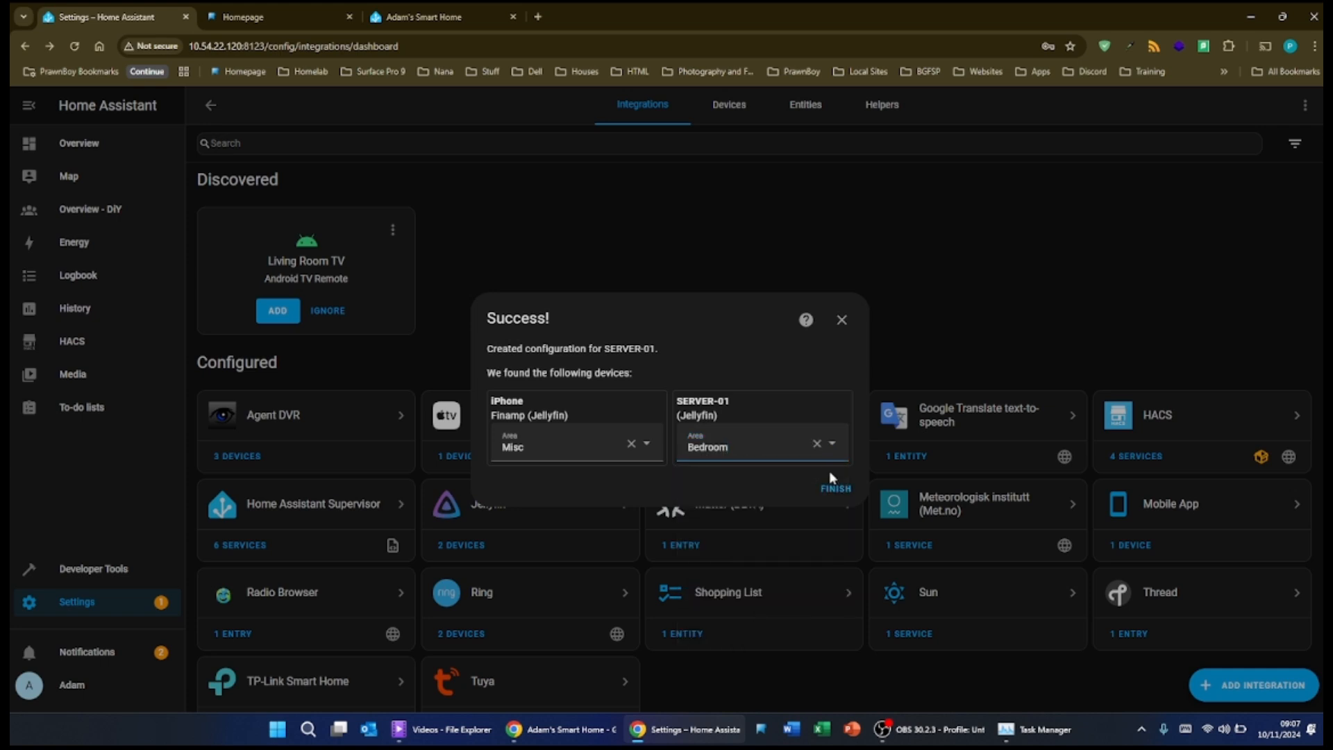
click(833, 486)
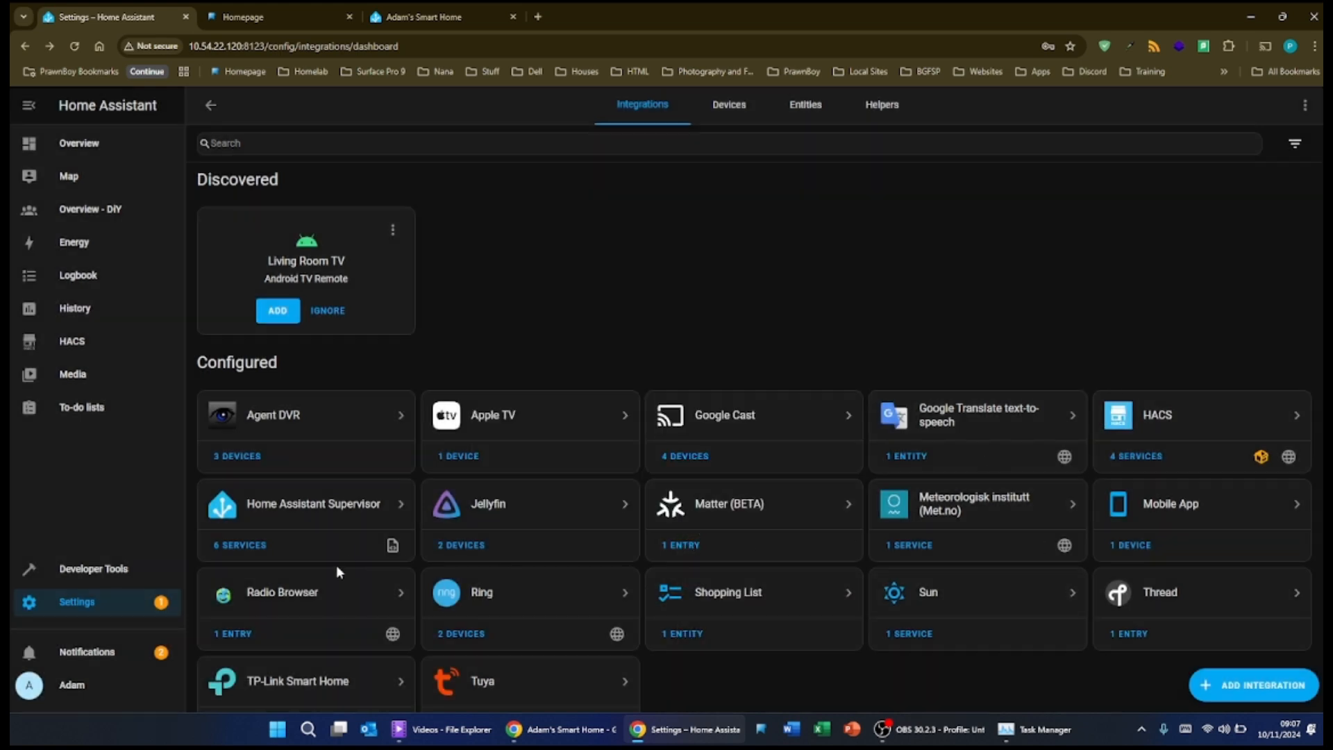
- Check the SERVER-01 Active clients sensor, then open the Overview - DiY dashboard
click(453, 546)
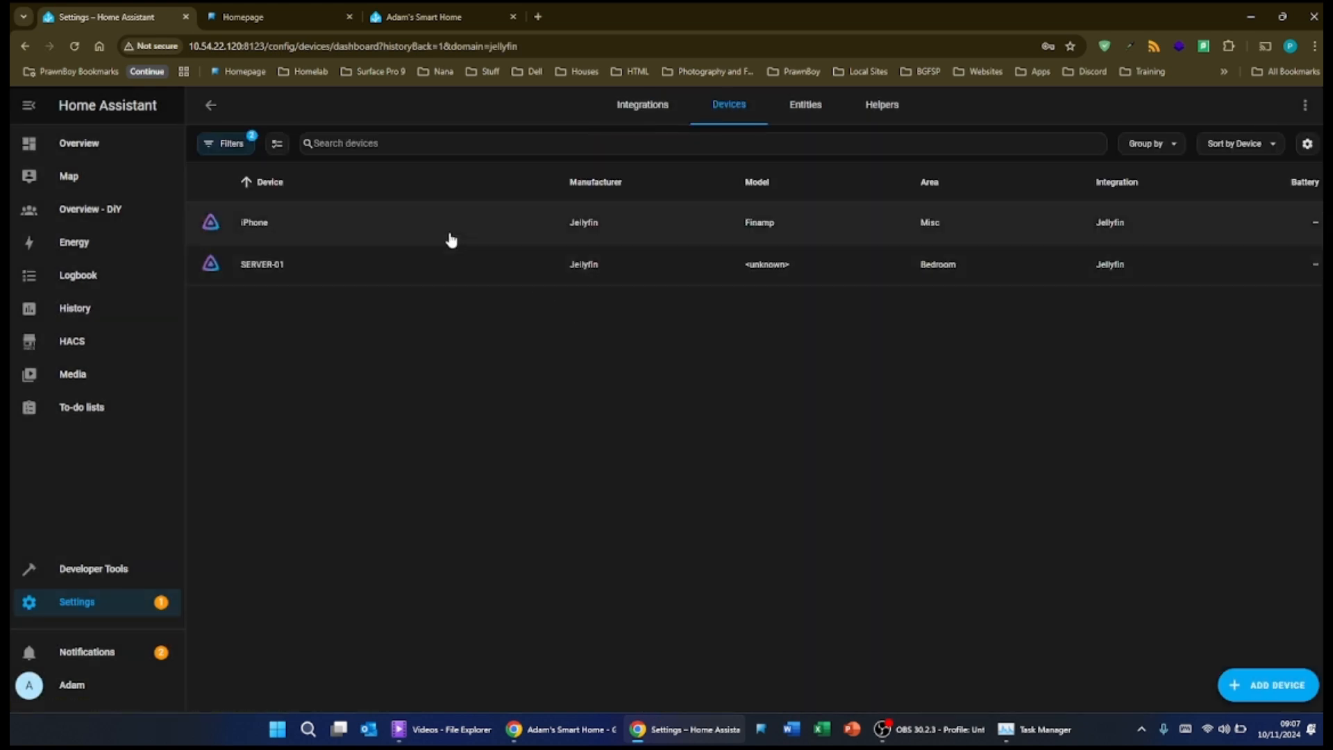
click(420, 258)
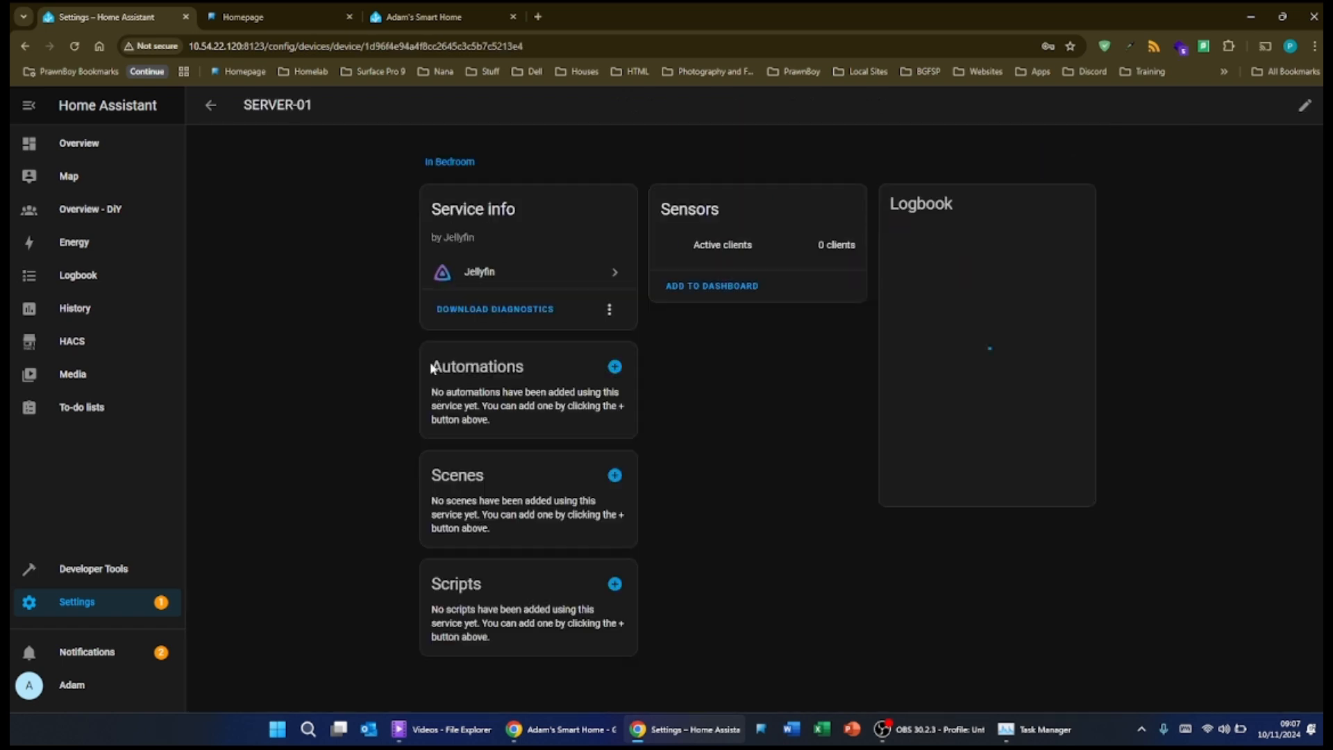
click(723, 250)
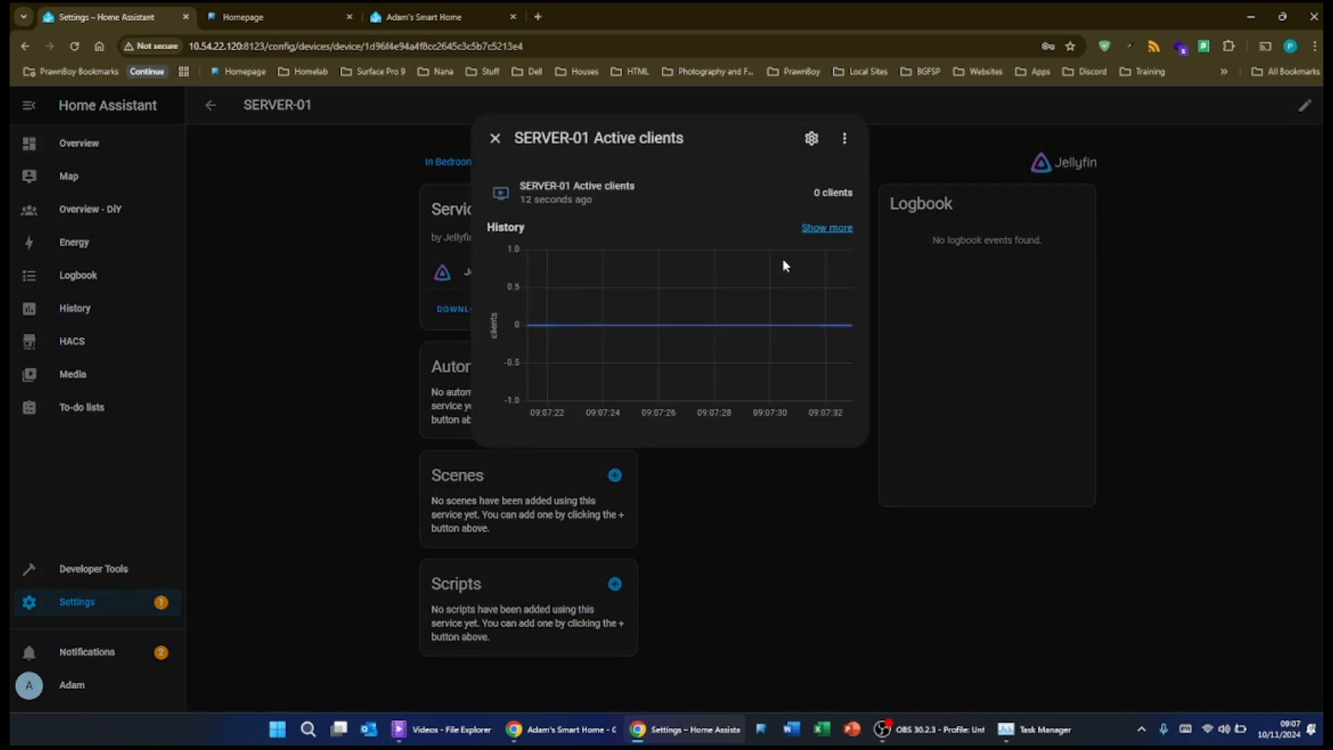
click(348, 286)
click(137, 215)
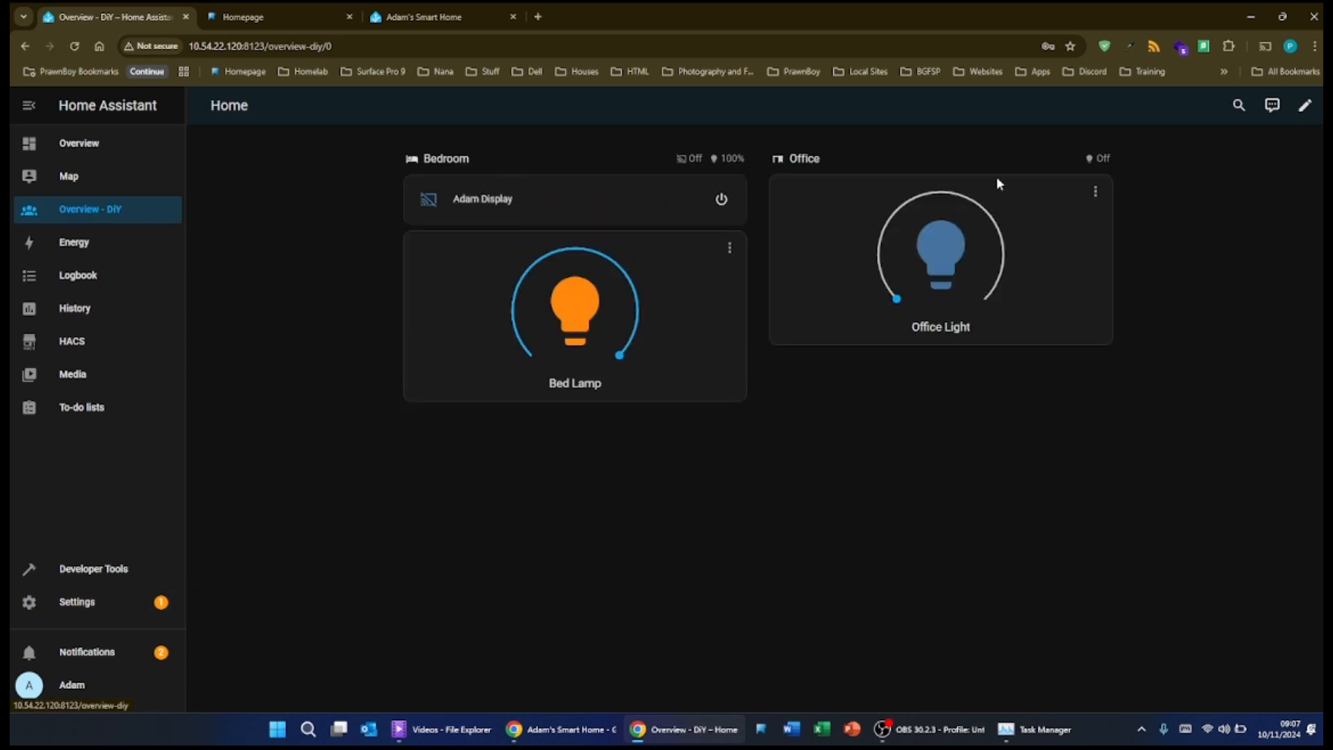
- Add a new dashboard section and rename its heading to 'Media'
click(1312, 104)
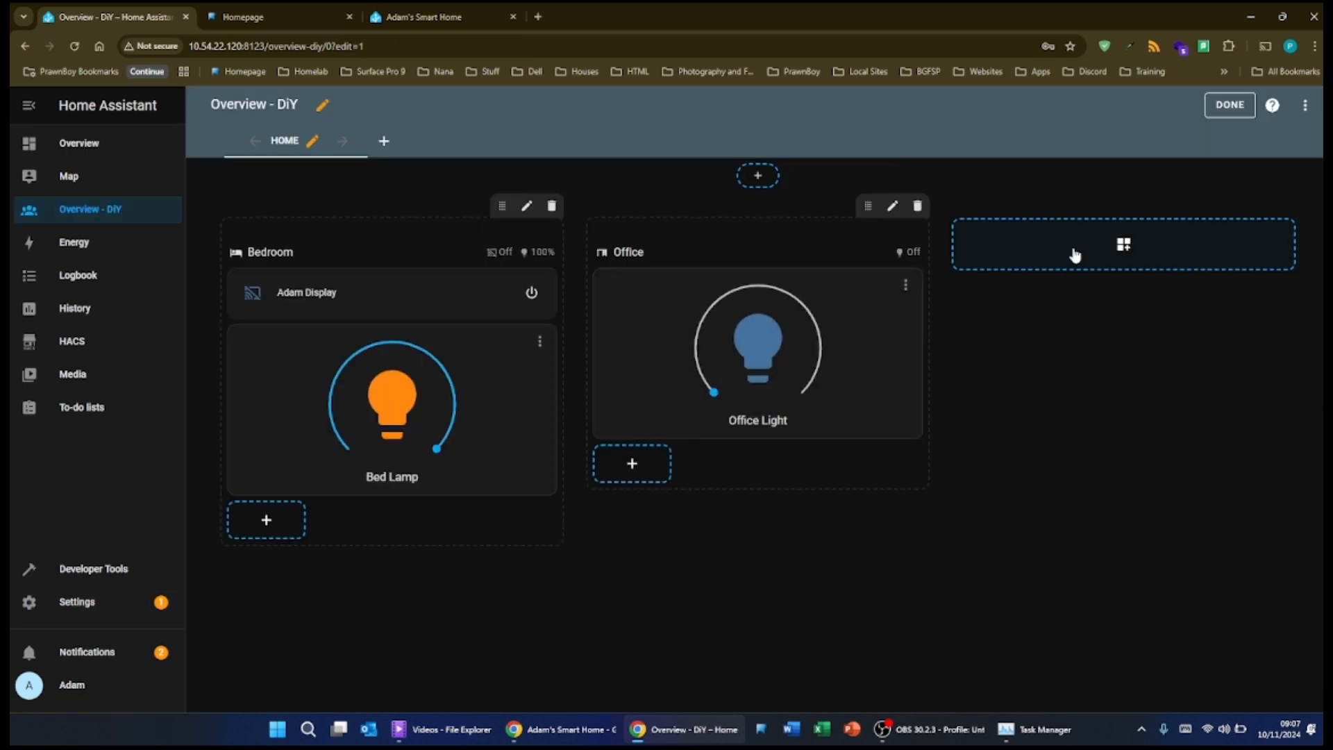
click(1011, 274)
click(905, 250)
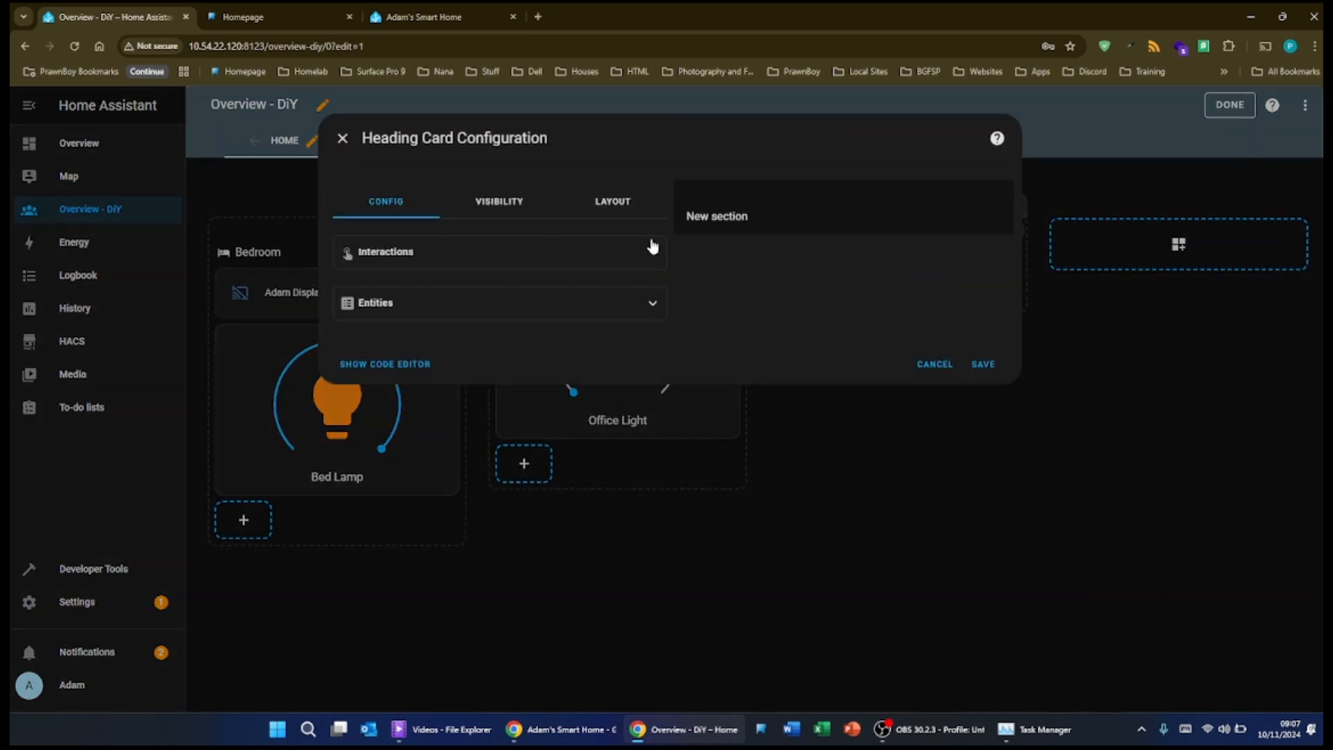
drag(477, 348, 297, 358)
text(media)
key(ctrl+a)
text(Medai)
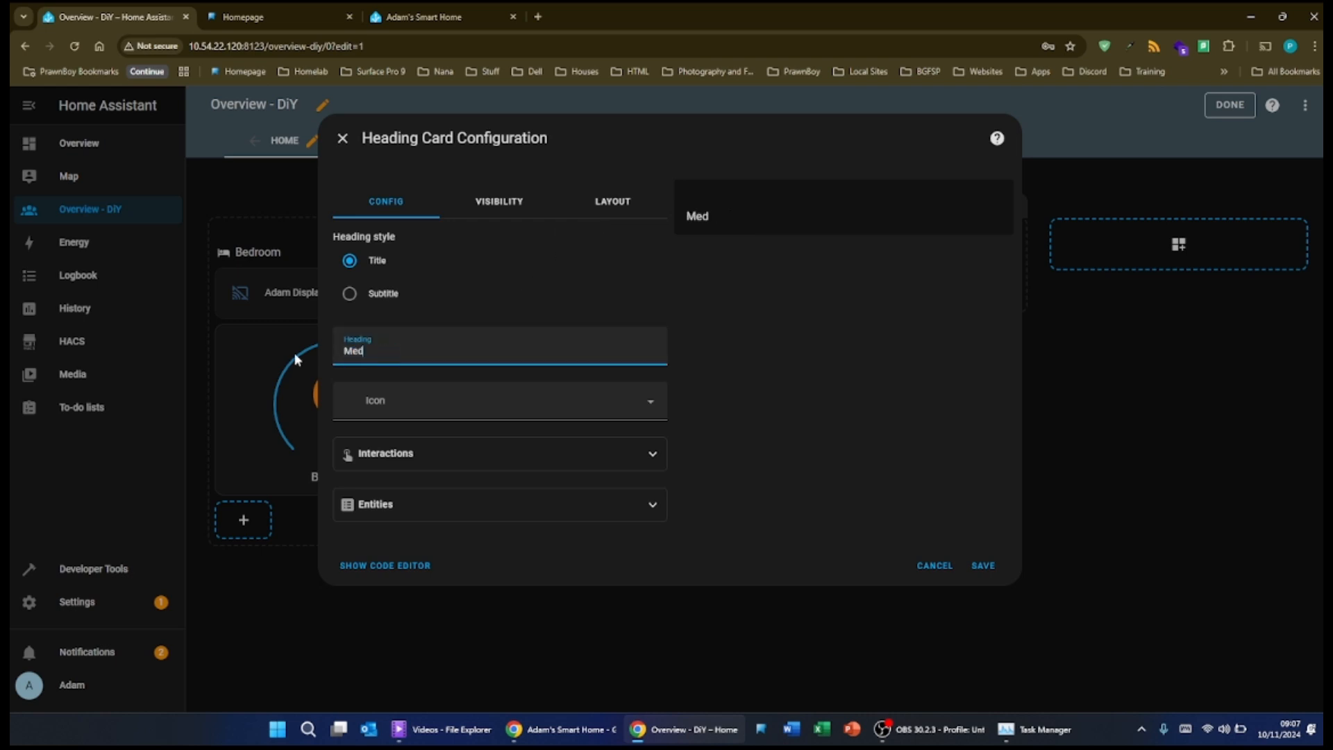
key(BackSpace)
key(BackSpace)
text(ia)
- Give the heading the mdi:television icon and the SERVER-01 Active clients entity, then save
click(393, 396)
click(428, 390)
text(tv)
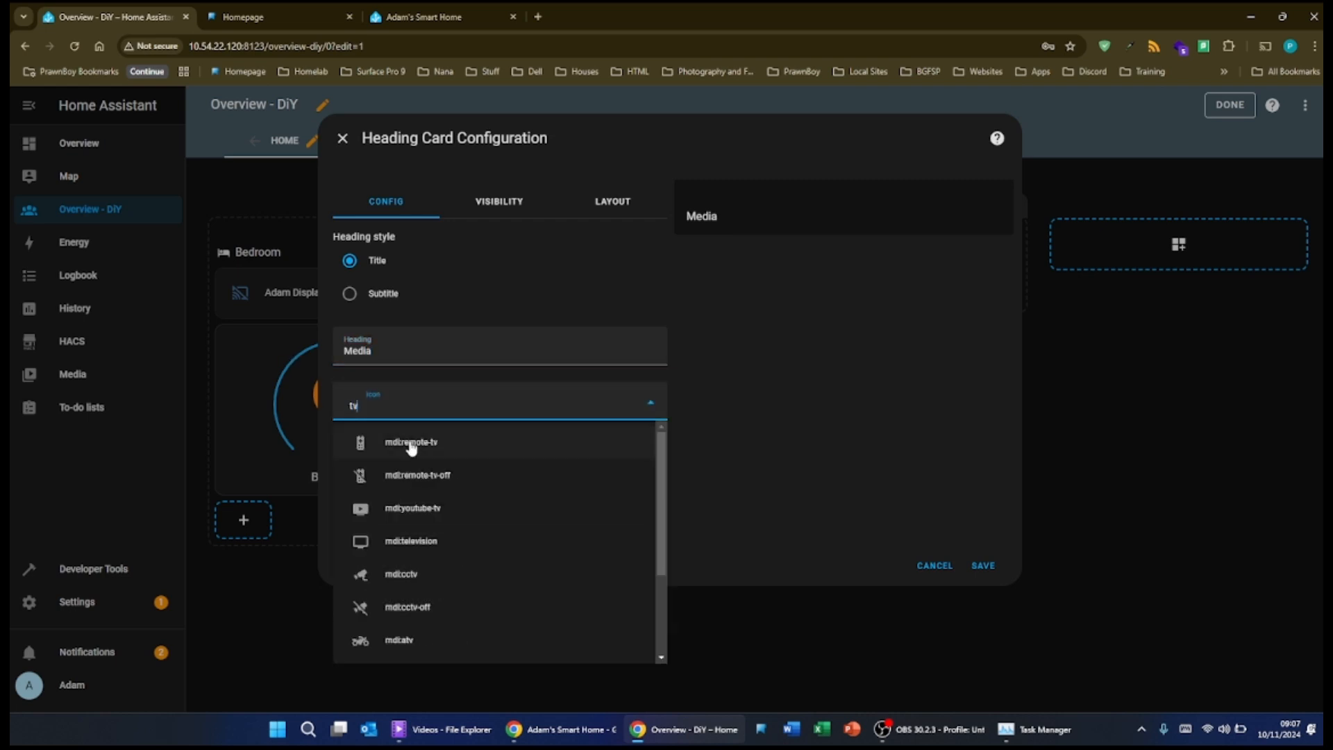
click(424, 541)
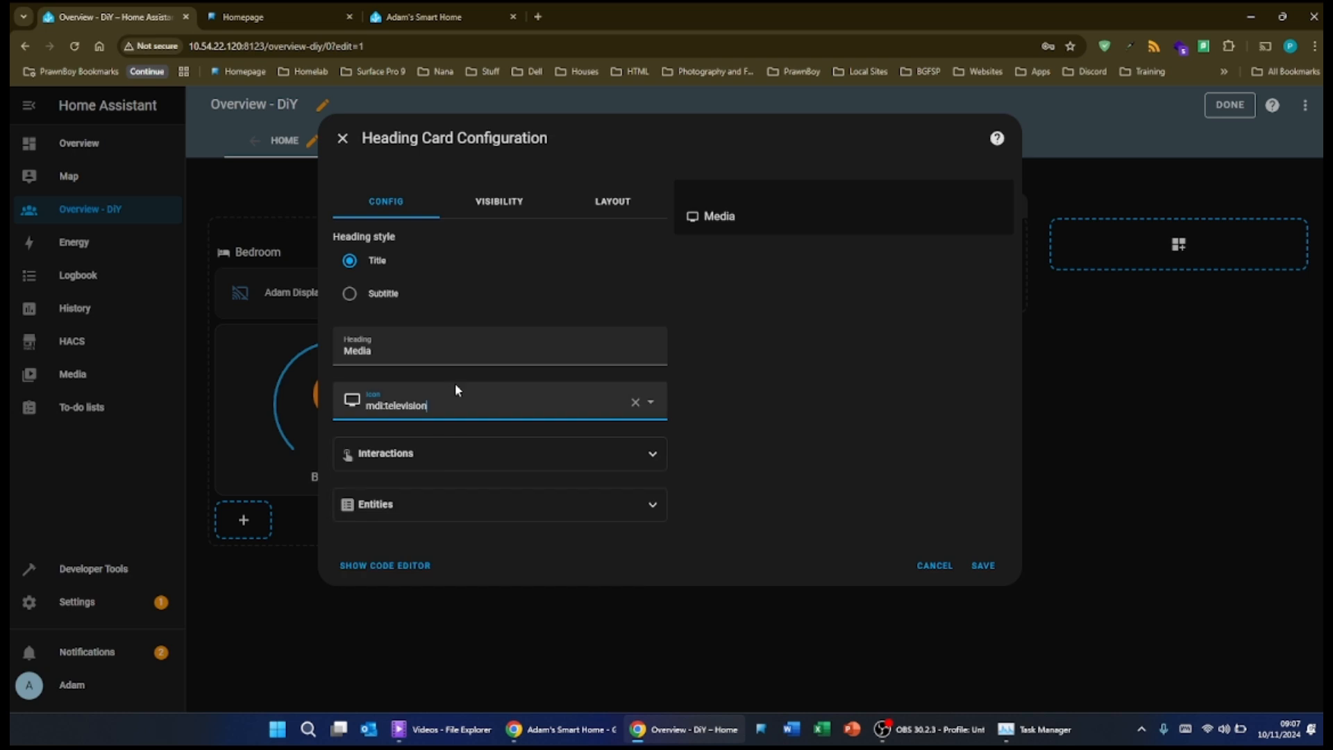
click(423, 503)
click(425, 547)
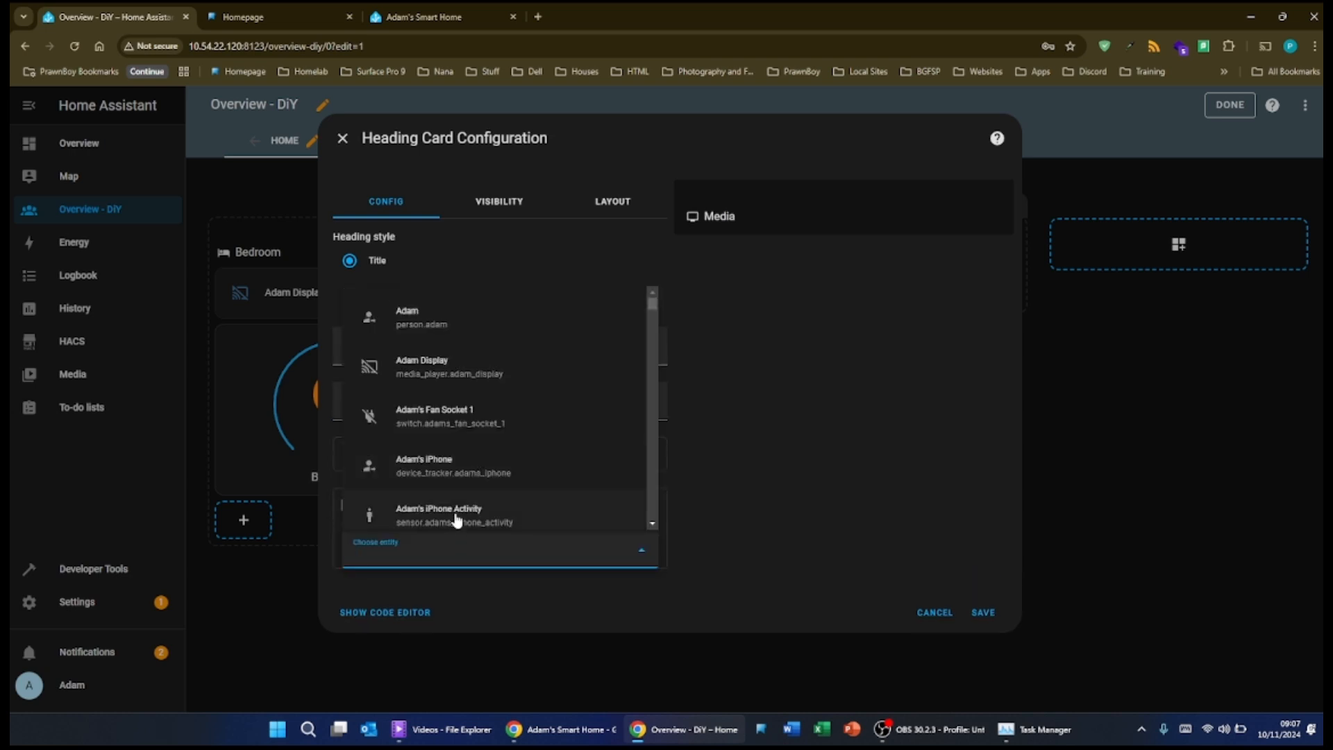
text(jellyf)
key(ctrl+a)
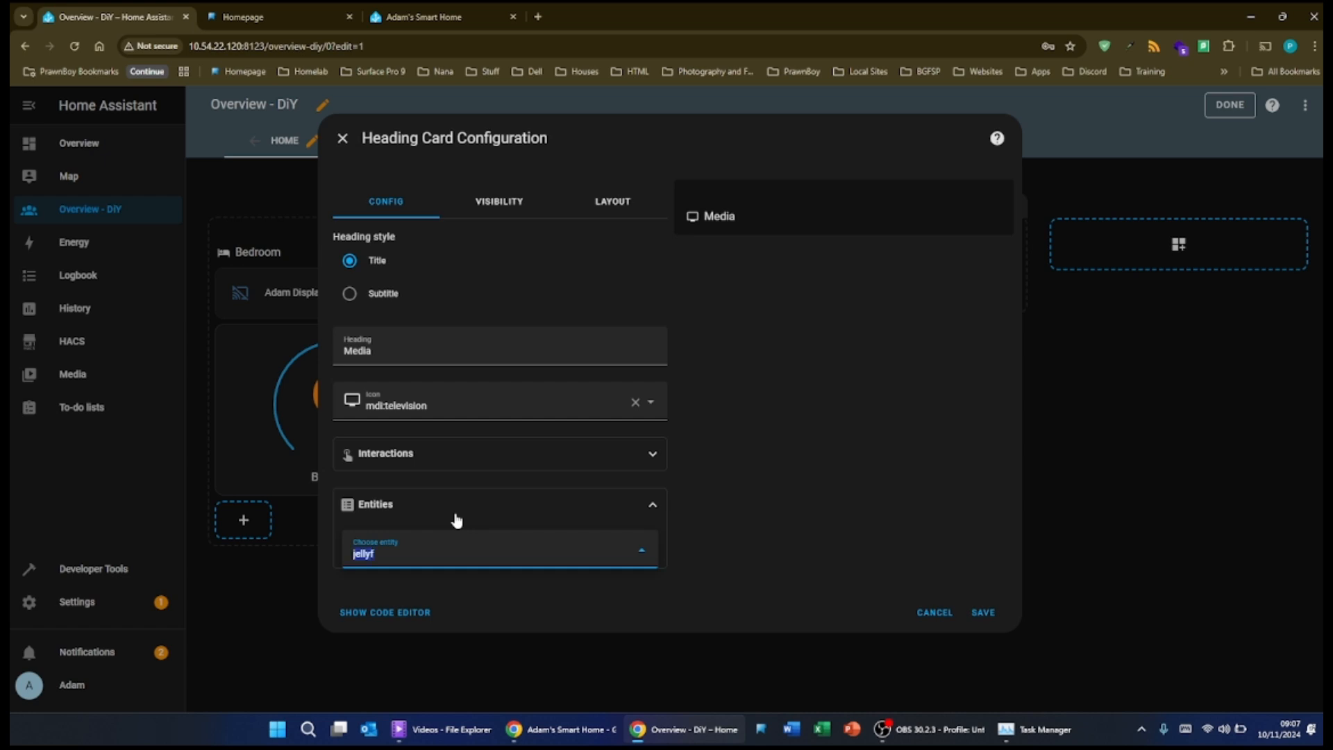
text(active)
click(484, 416)
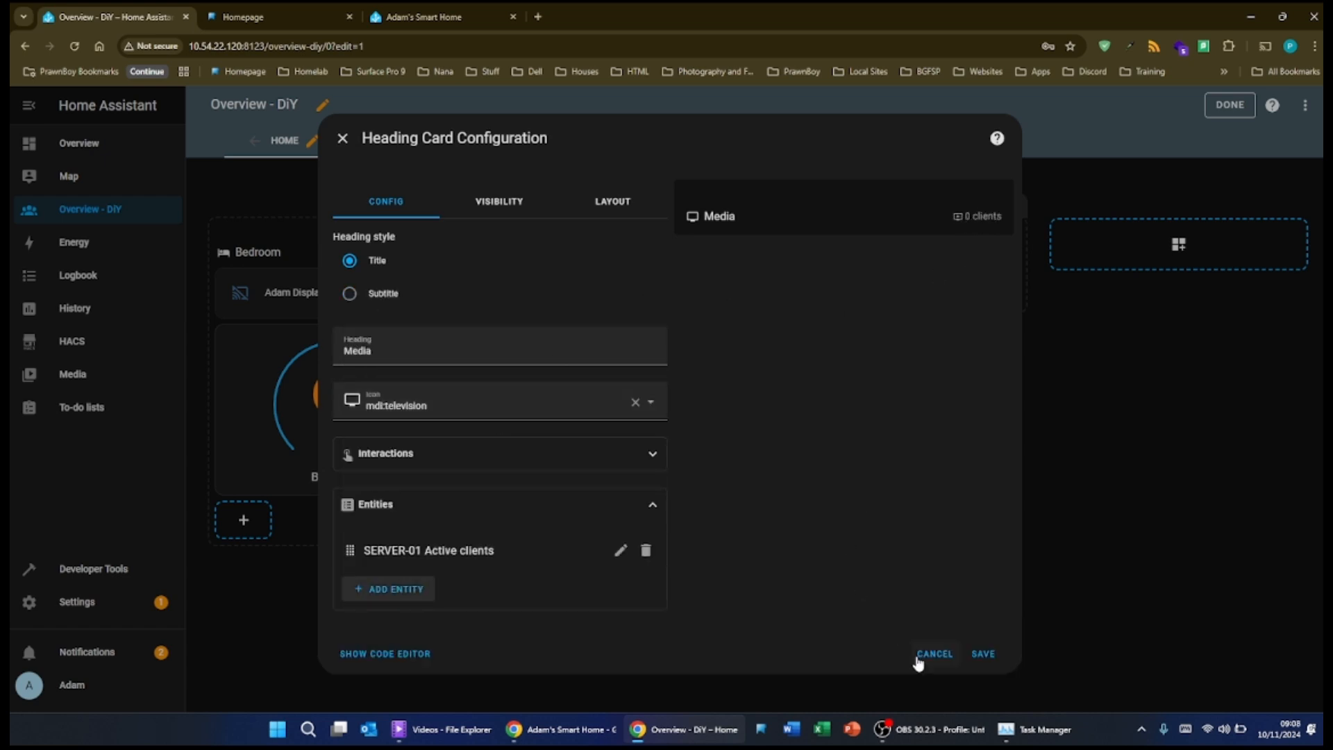
click(981, 657)
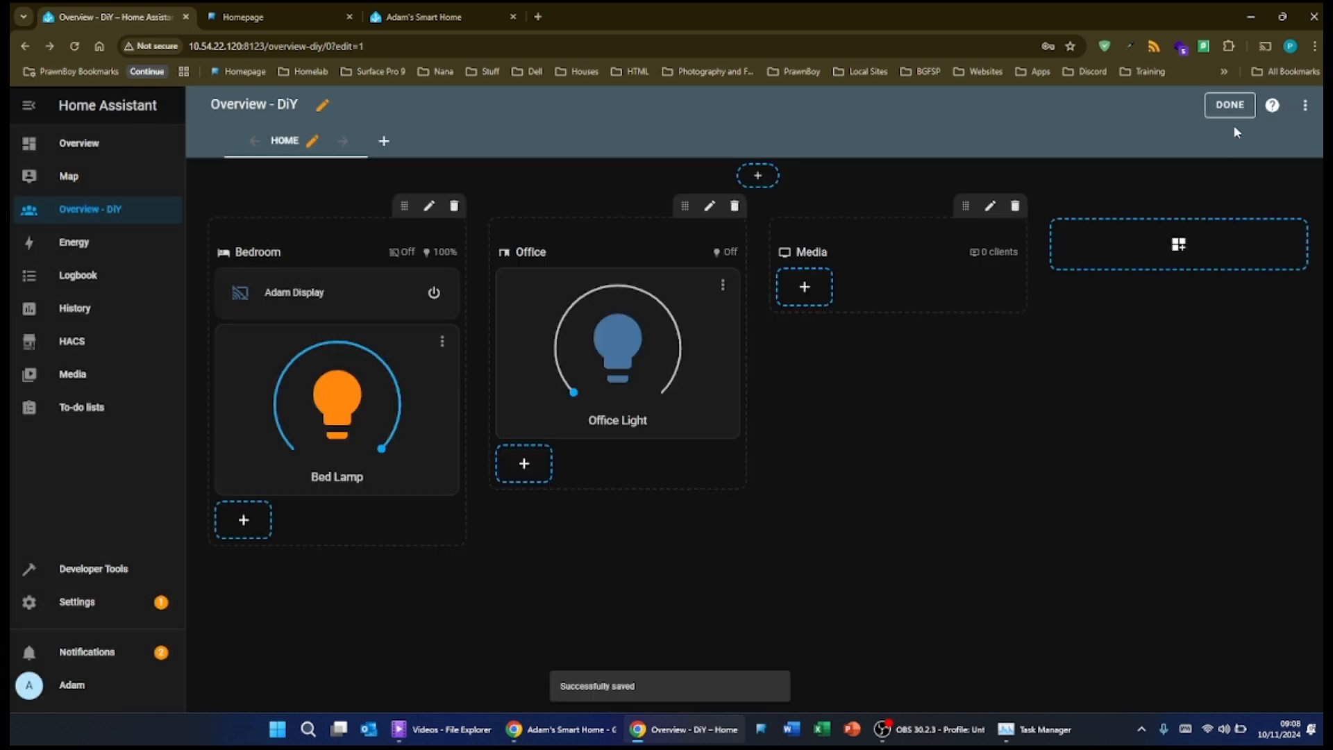
- Add a Custom: Mini Media Player card for media_player.living_room_tv to the Media section and save
click(1230, 105)
click(1303, 105)
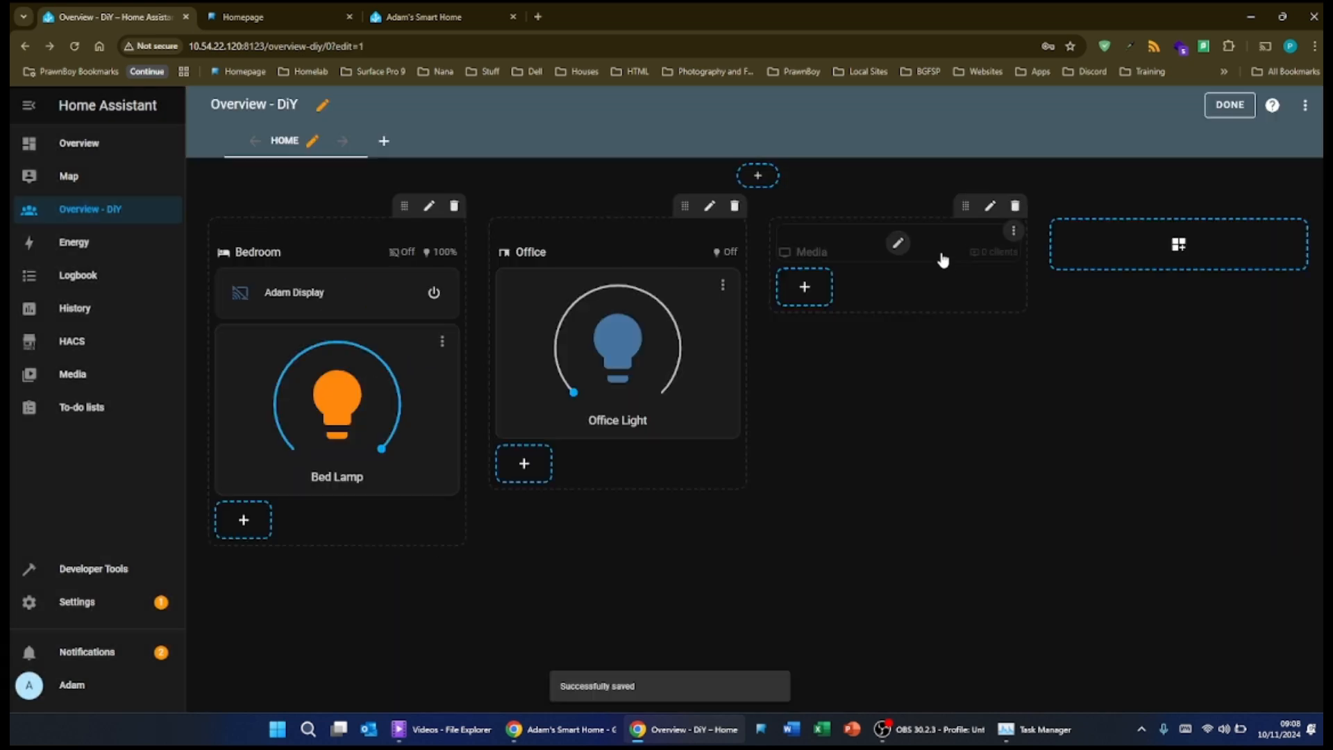
click(824, 286)
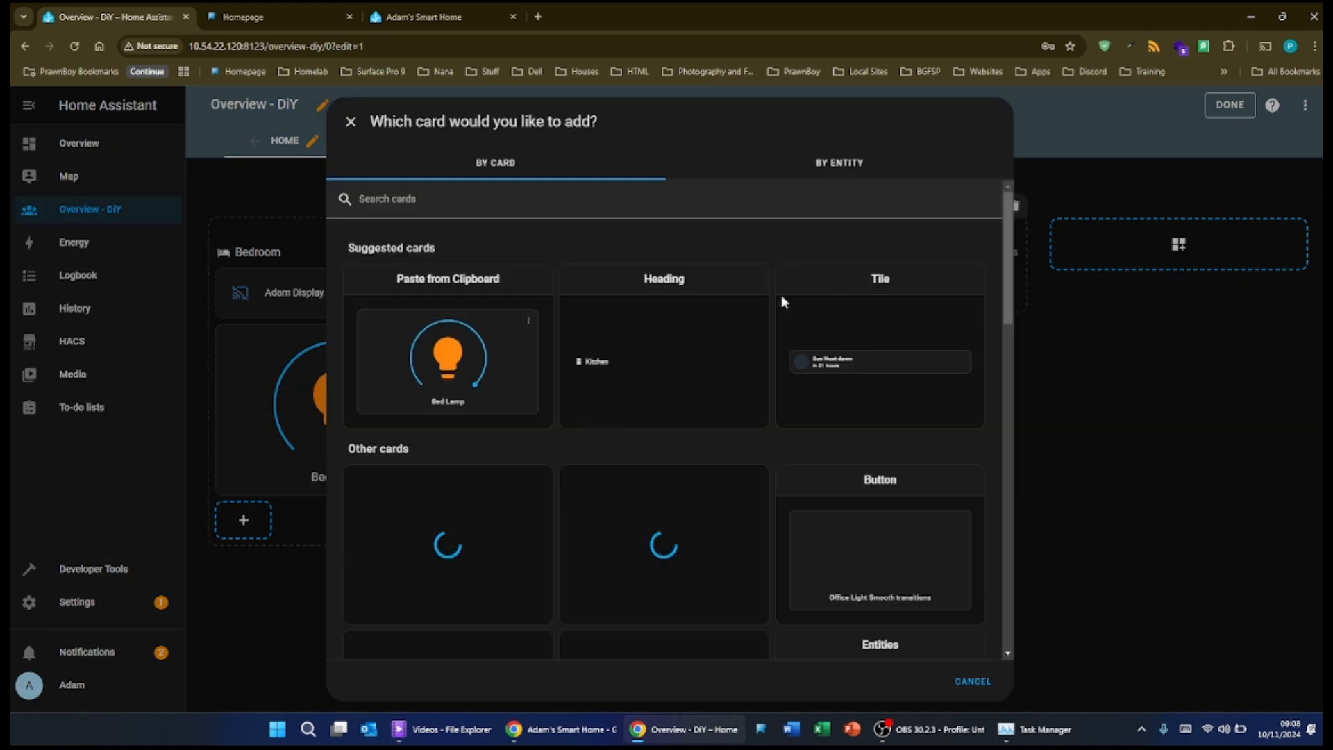
click(587, 202)
text(med)
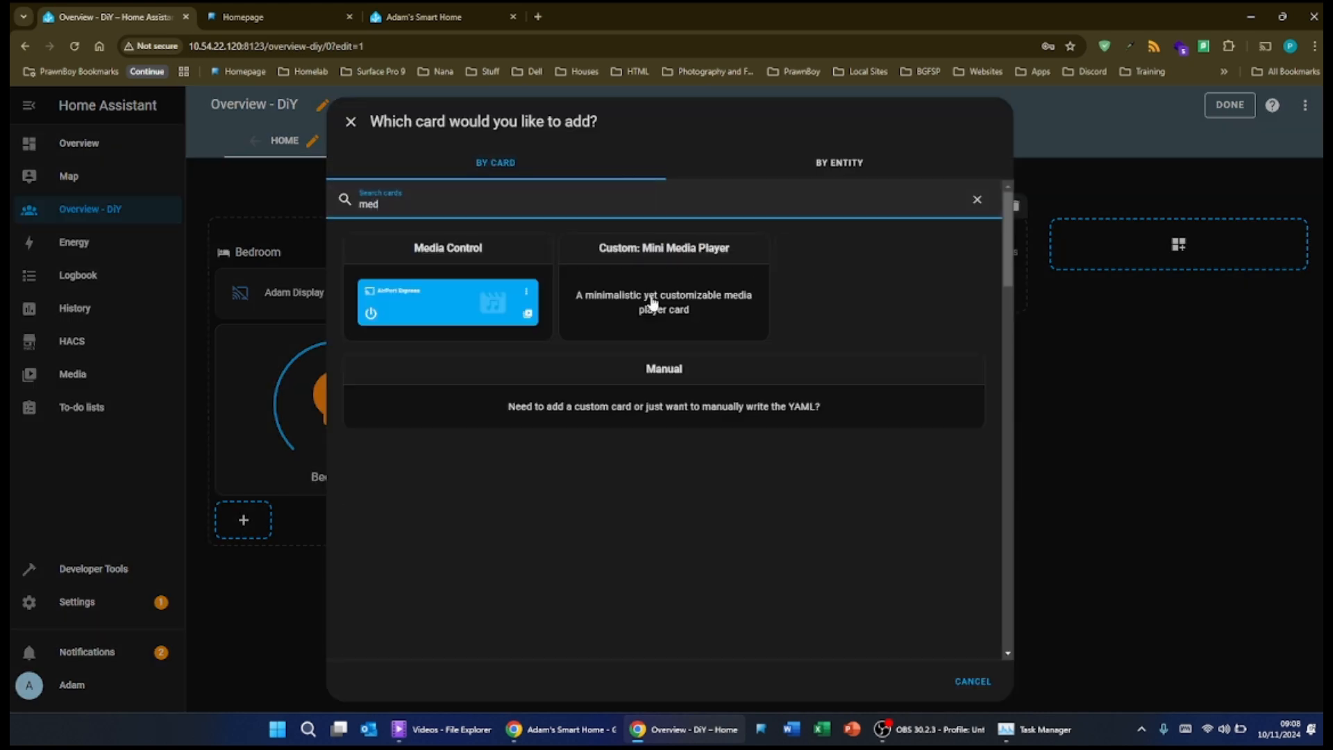
click(653, 302)
click(444, 258)
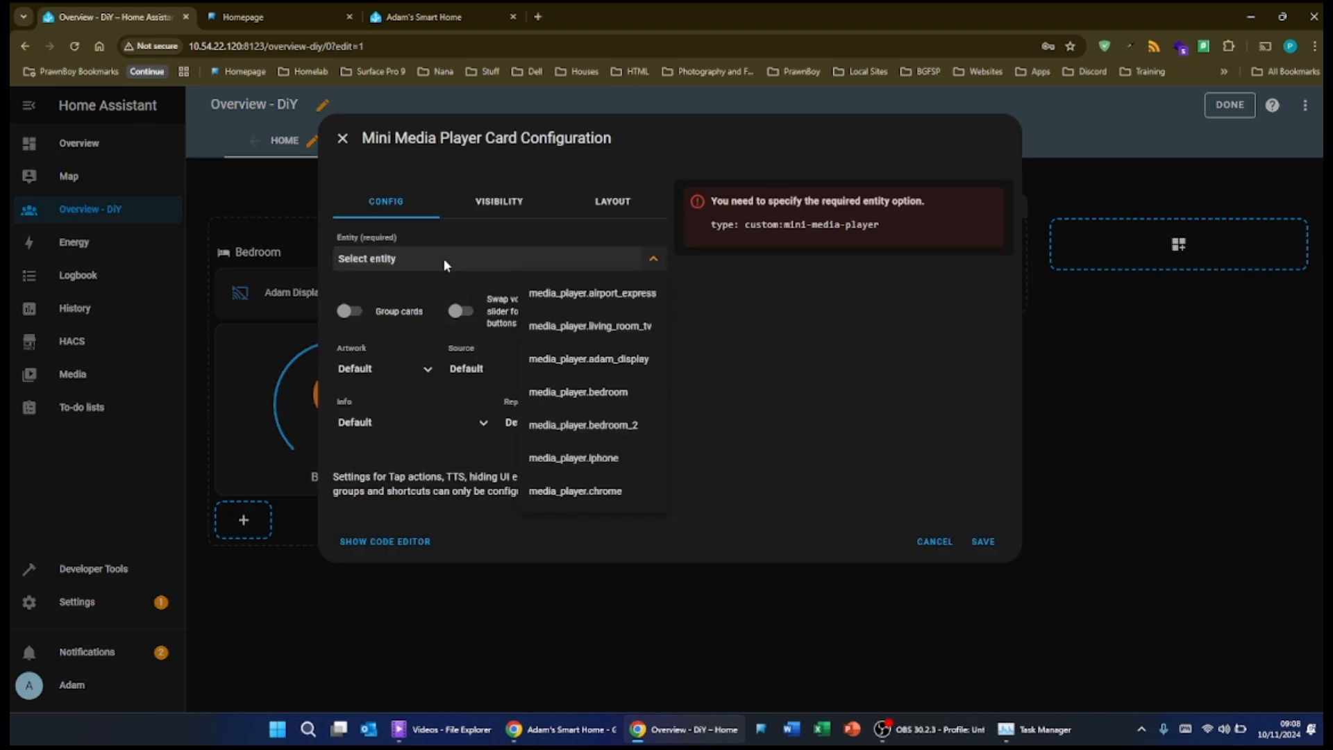
click(611, 328)
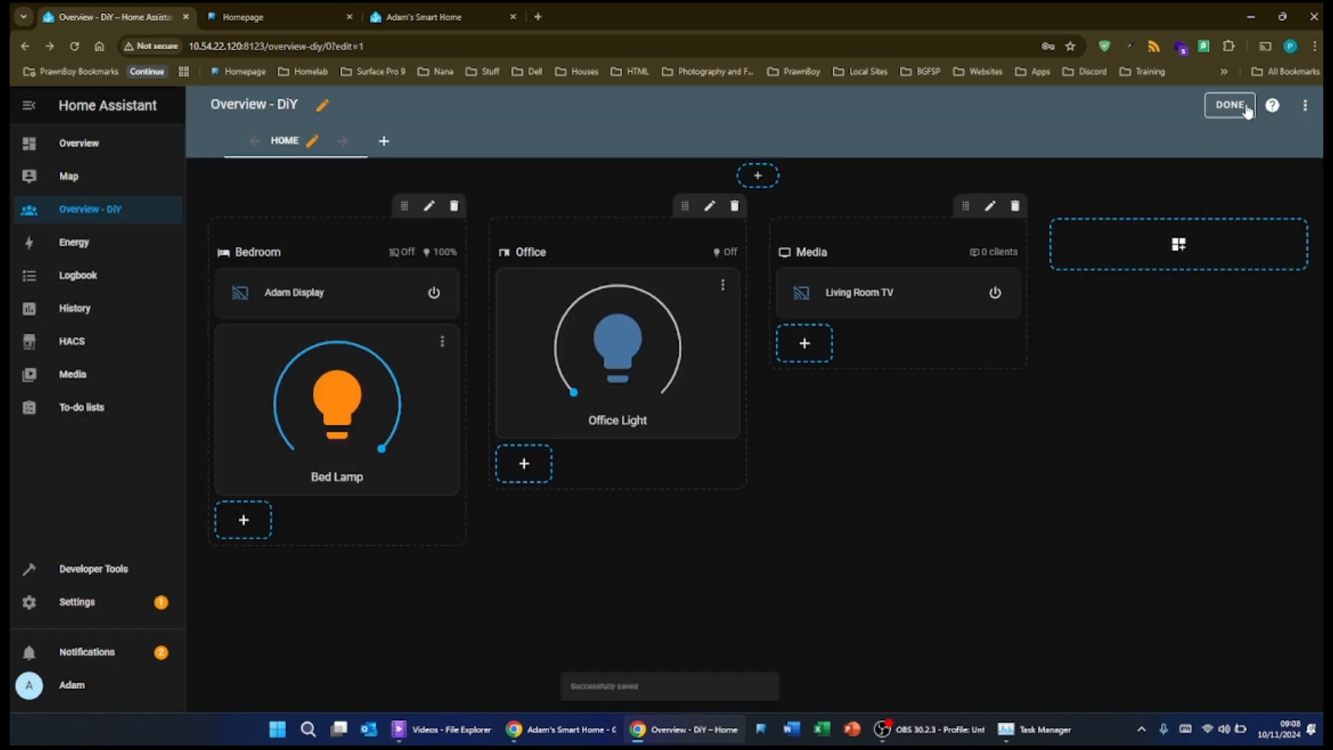
click(1230, 105)
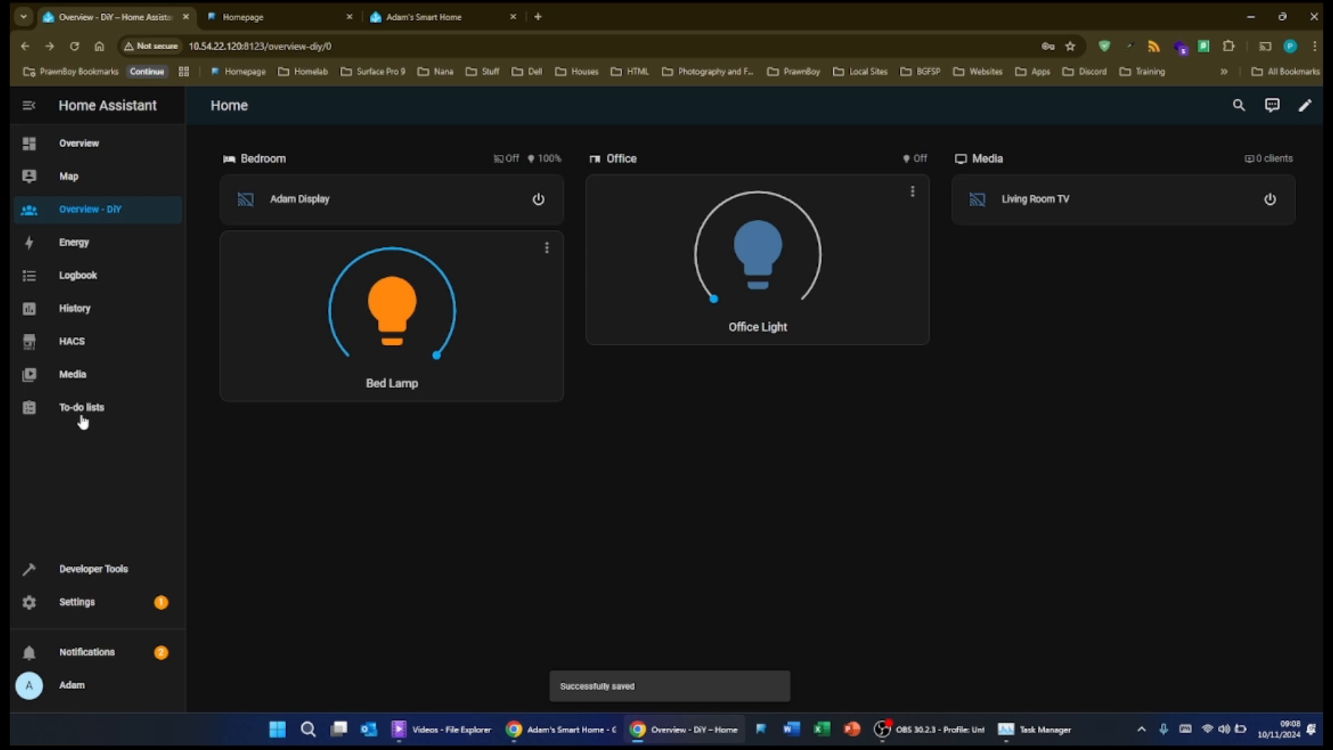
click(451, 14)
- Open HACS and review the Custom repositories list
click(220, 319)
click(29, 438)
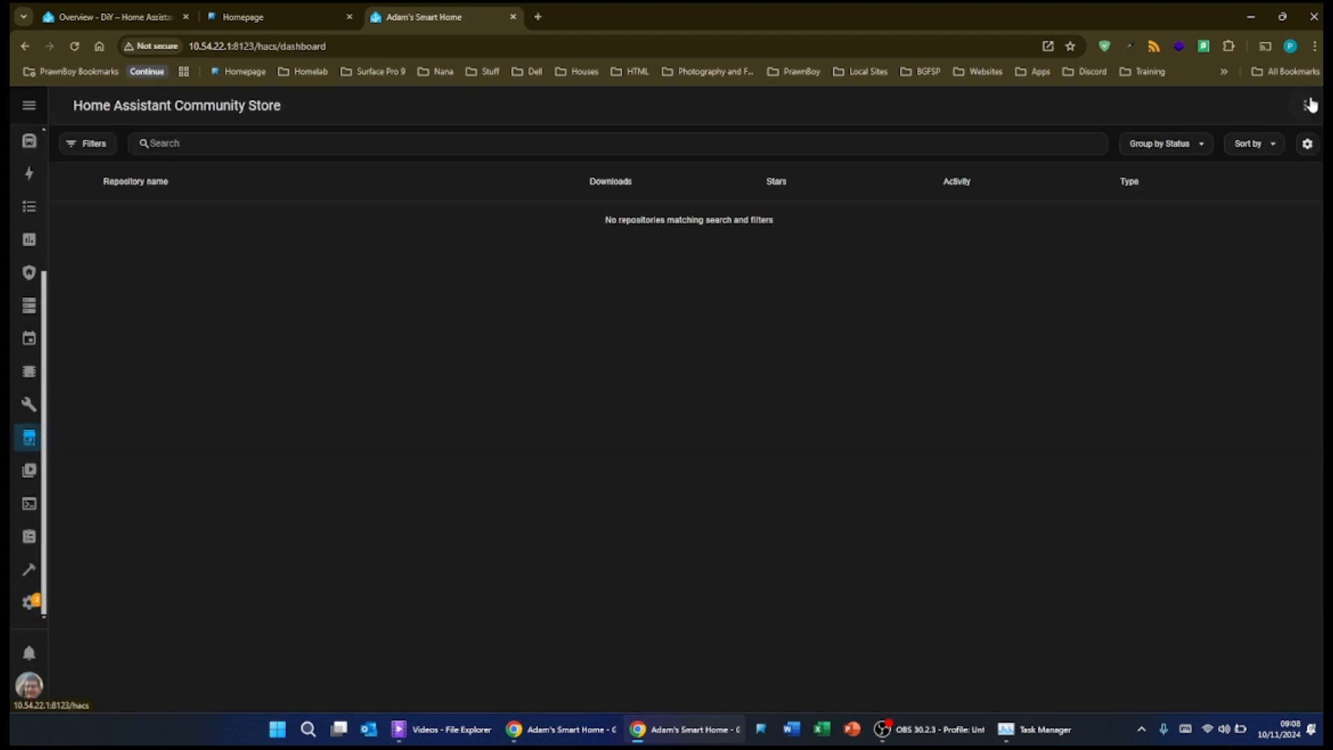
click(1305, 105)
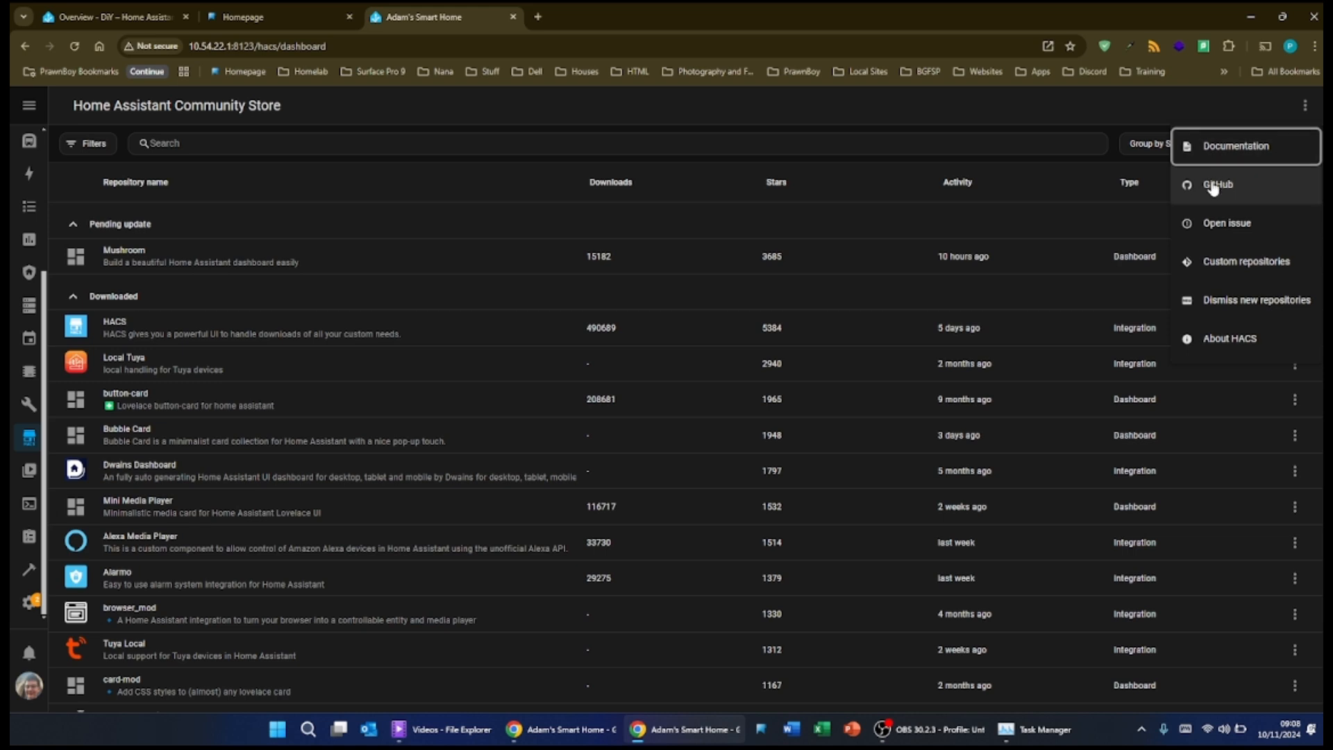
click(1195, 261)
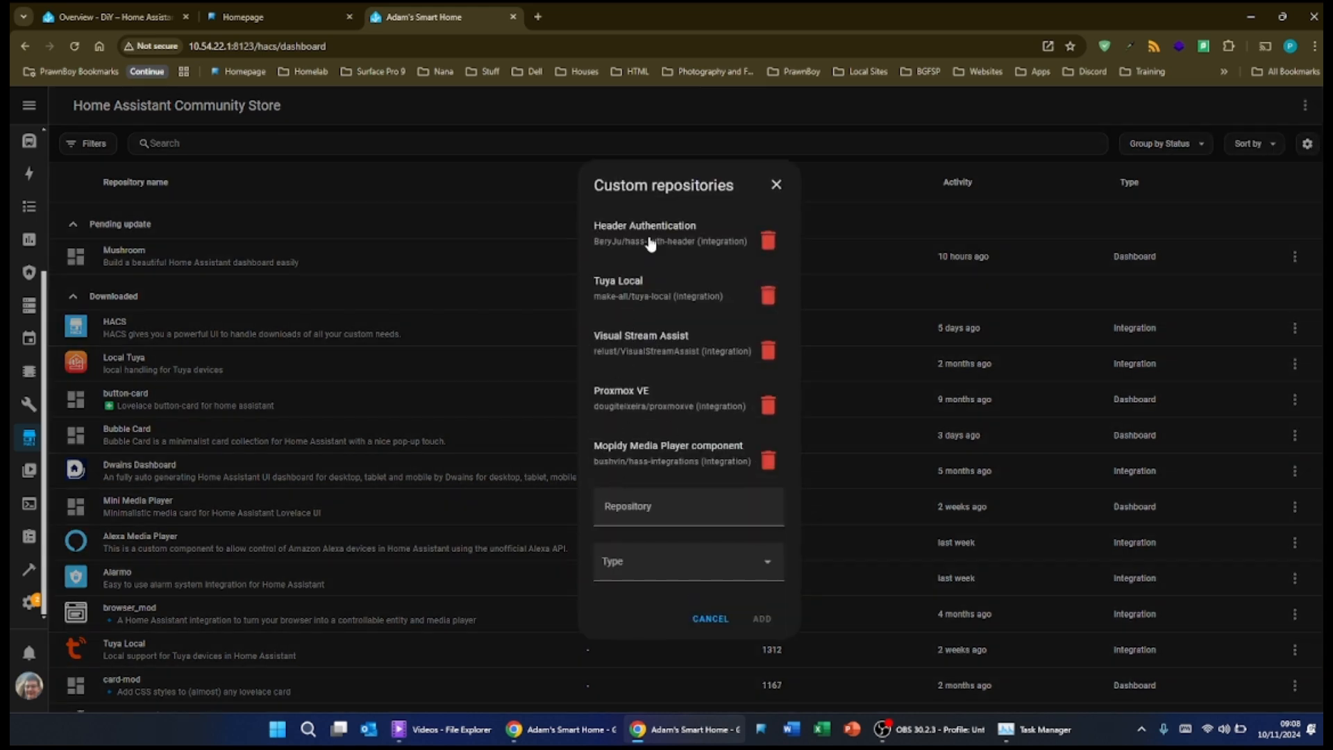
click(777, 184)
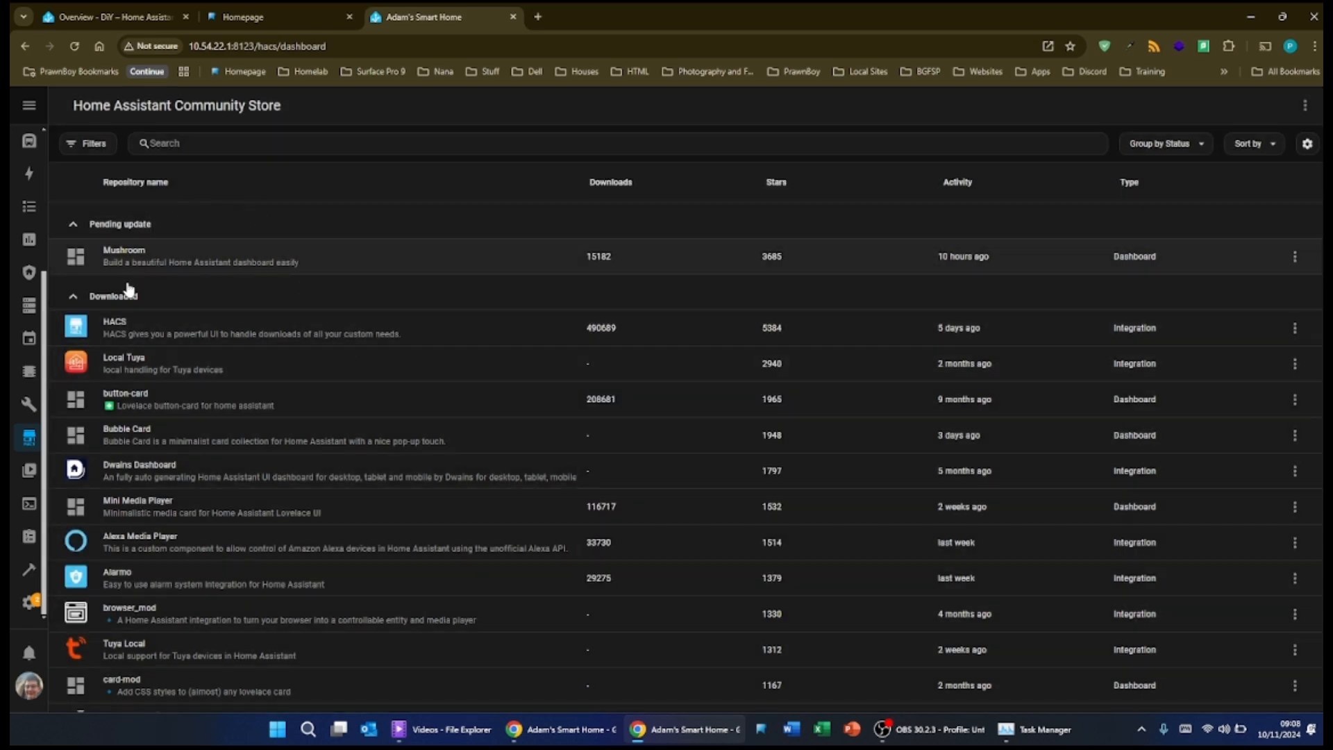
- Open the TV Remote Card repository, copy its address path, and return to the DiY tab
scroll(169, 342, down, 3)
scroll(169, 349, down, 5)
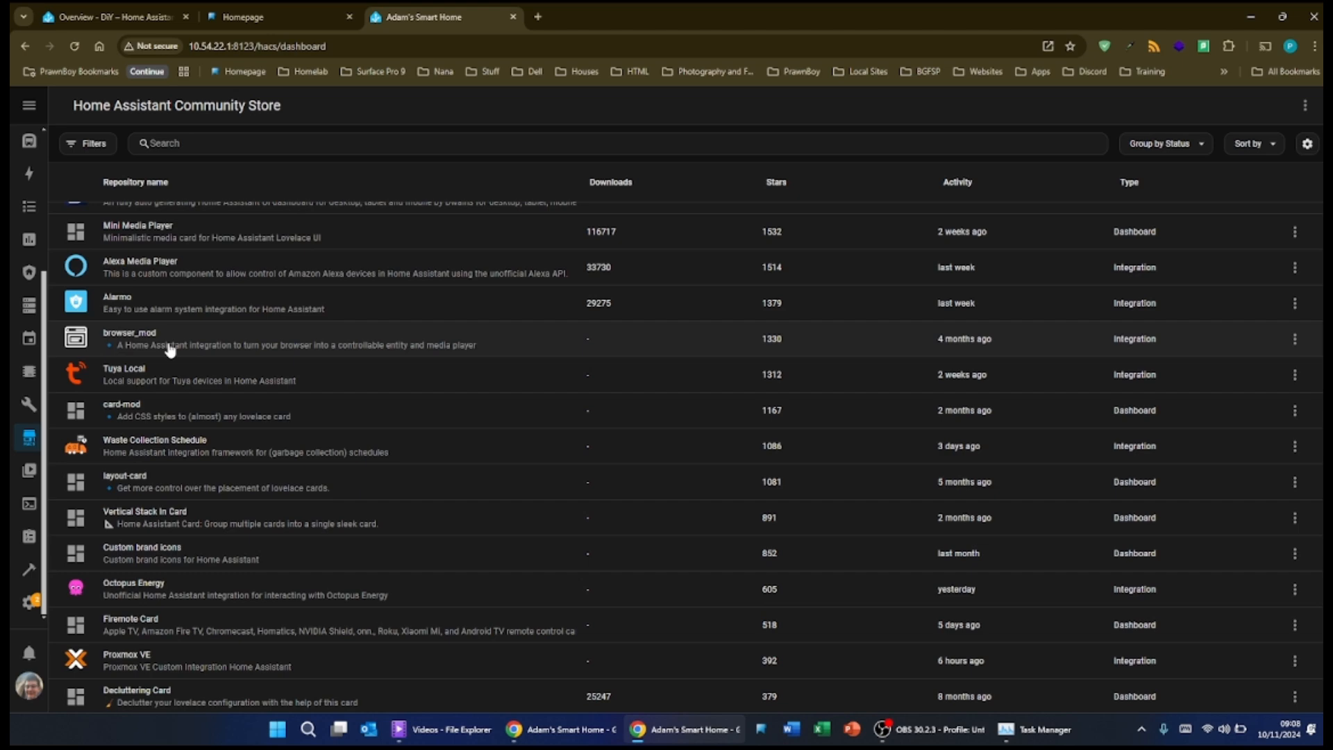
scroll(169, 347, down, 3)
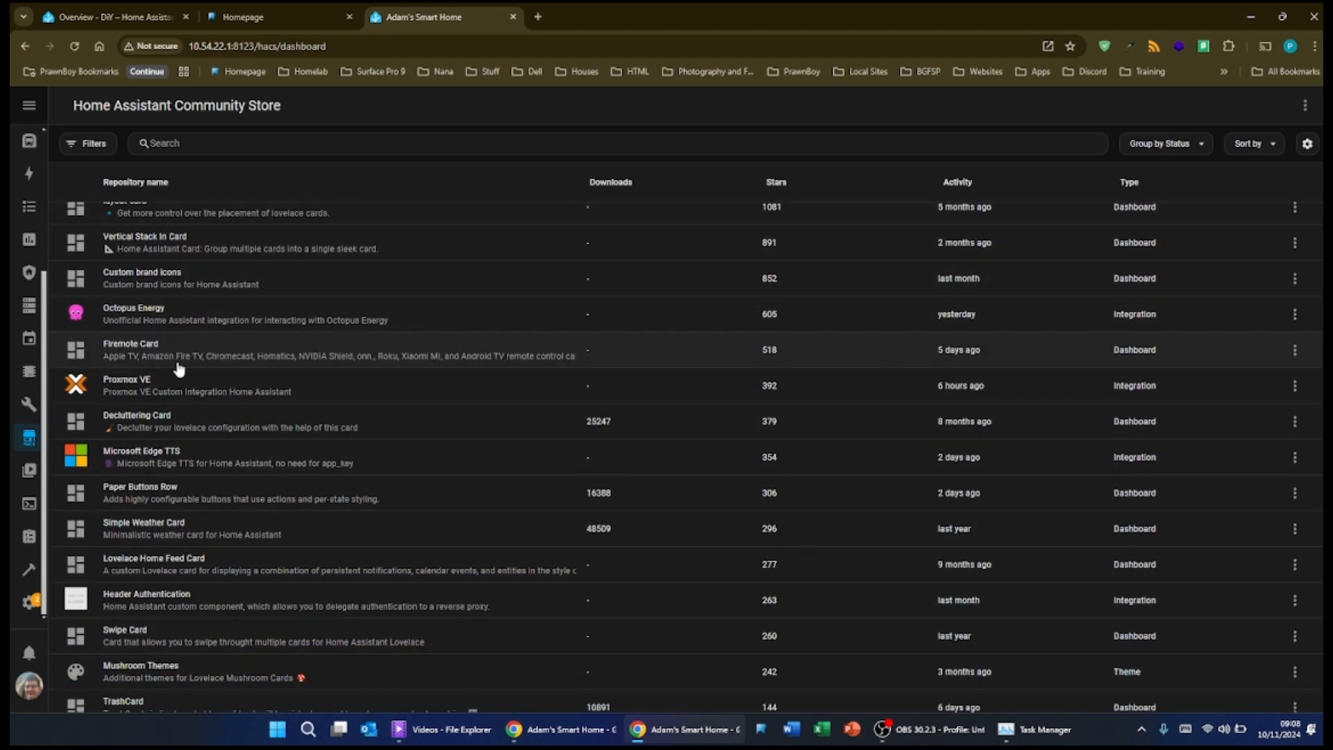
scroll(180, 368, down, 1)
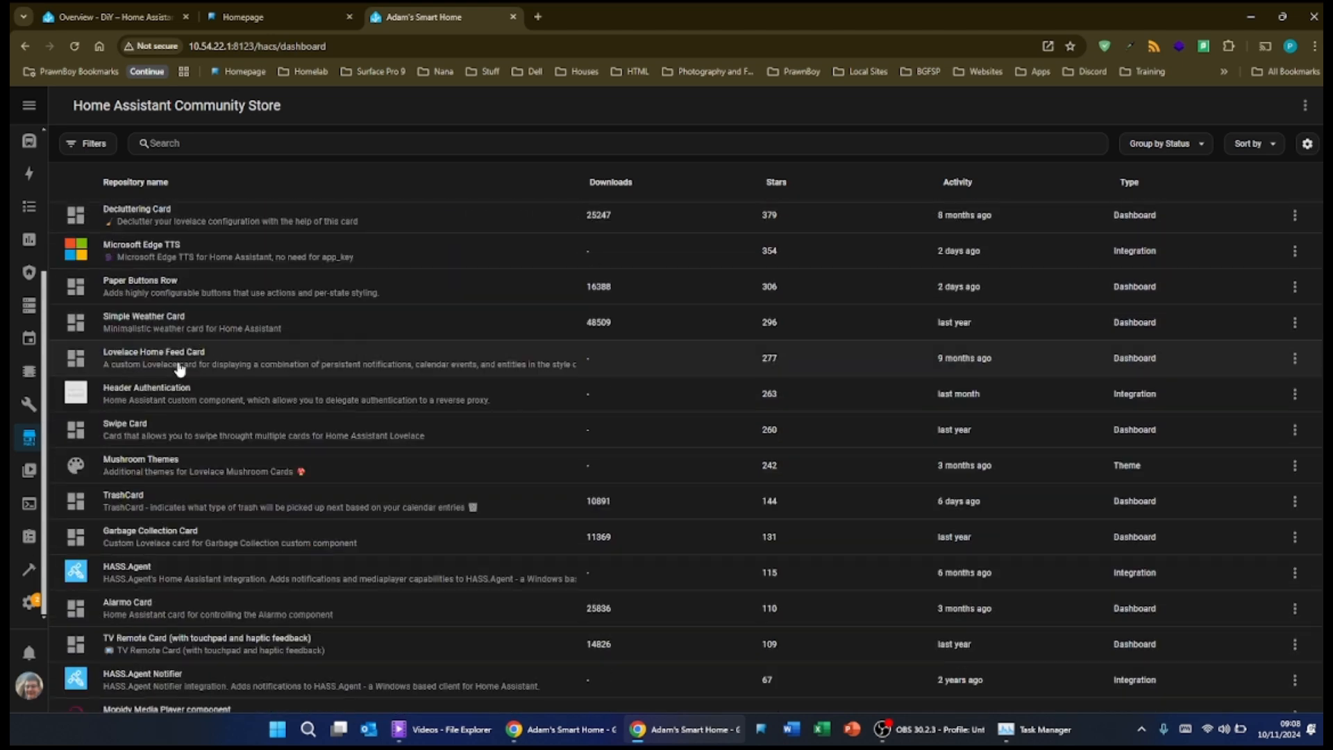
click(193, 647)
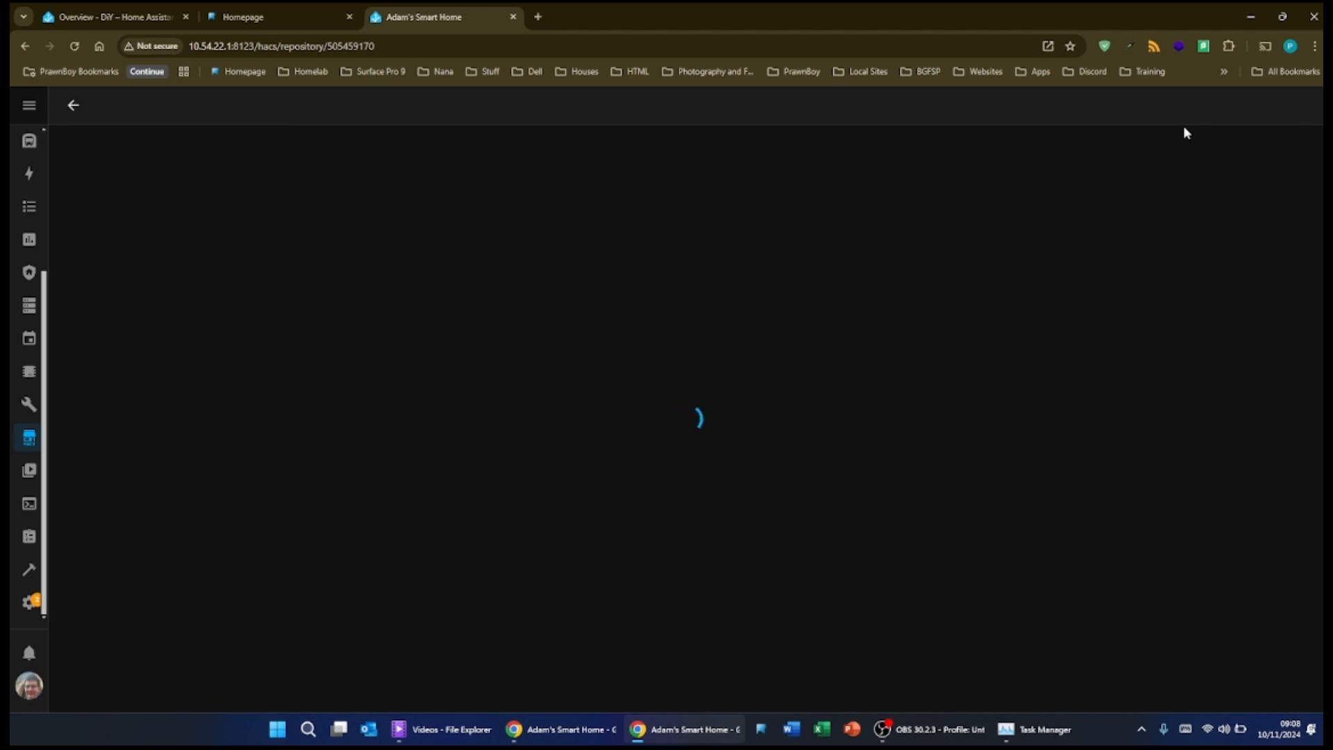
drag(416, 41, 249, 39)
key(ctrl+c)
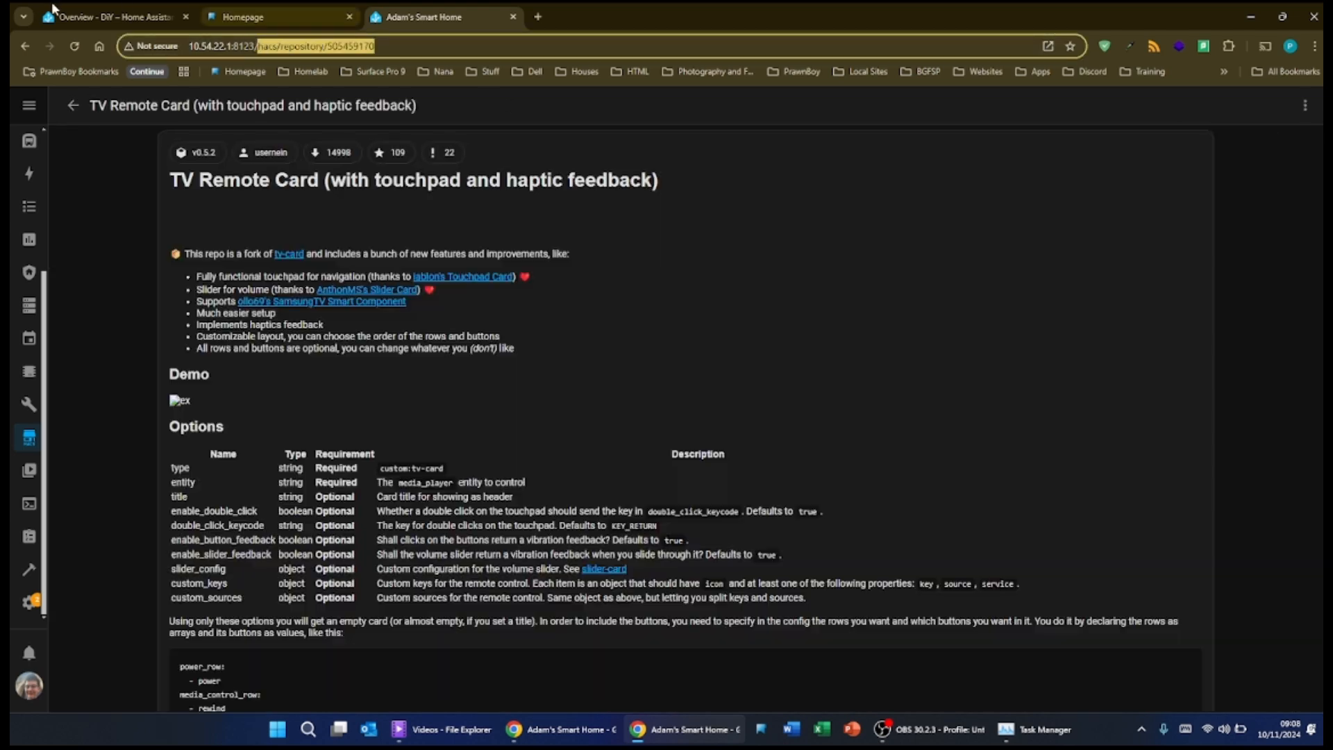
click(178, 26)
click(354, 64)
drag(342, 48, 280, 51)
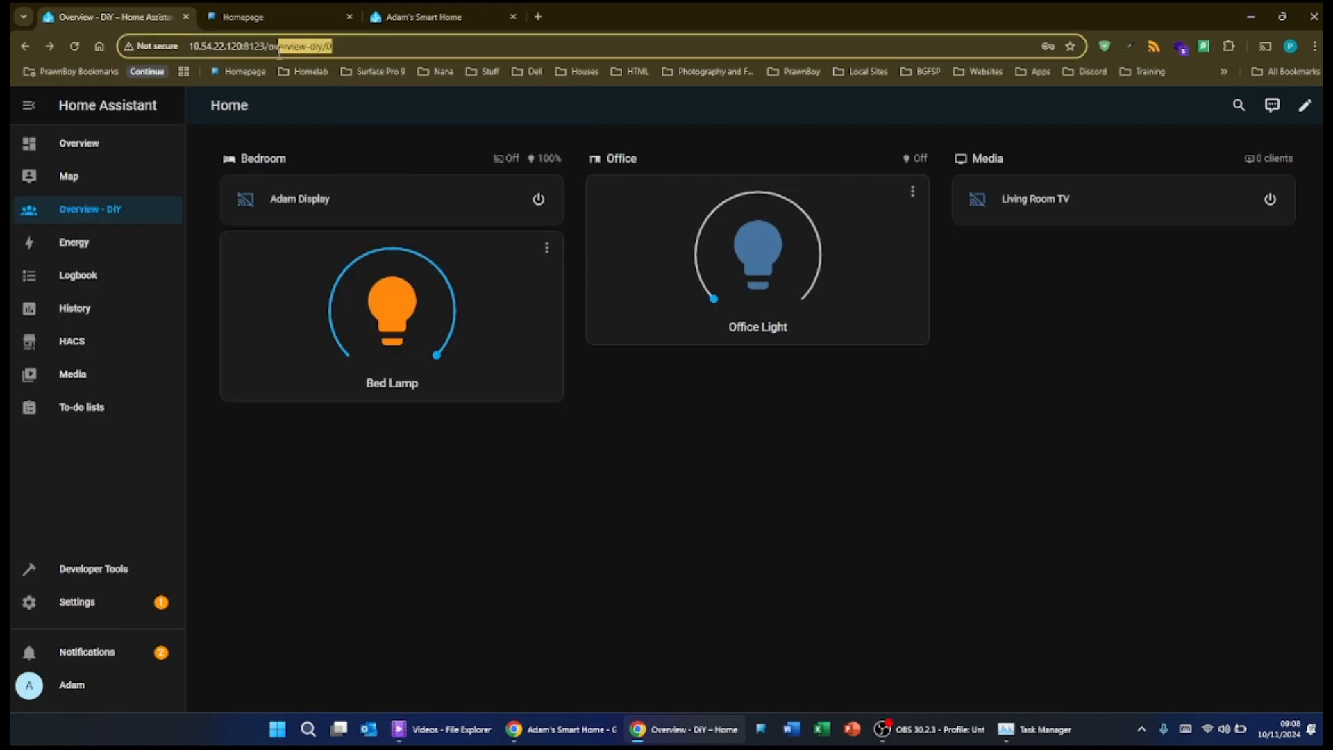
- Load the TV Remote Card page, download v0.5.2, and reload Home Assistant
key(ctrl+v)
key(Return)
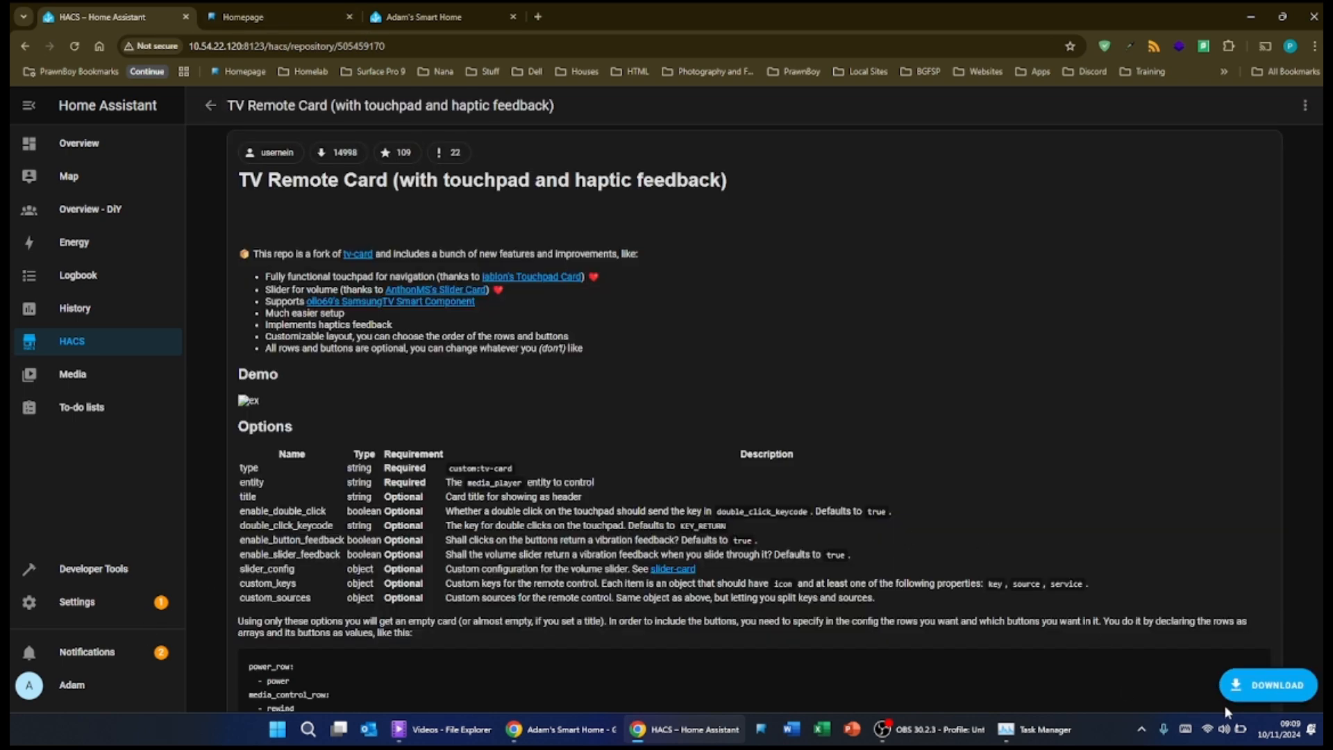
click(1250, 686)
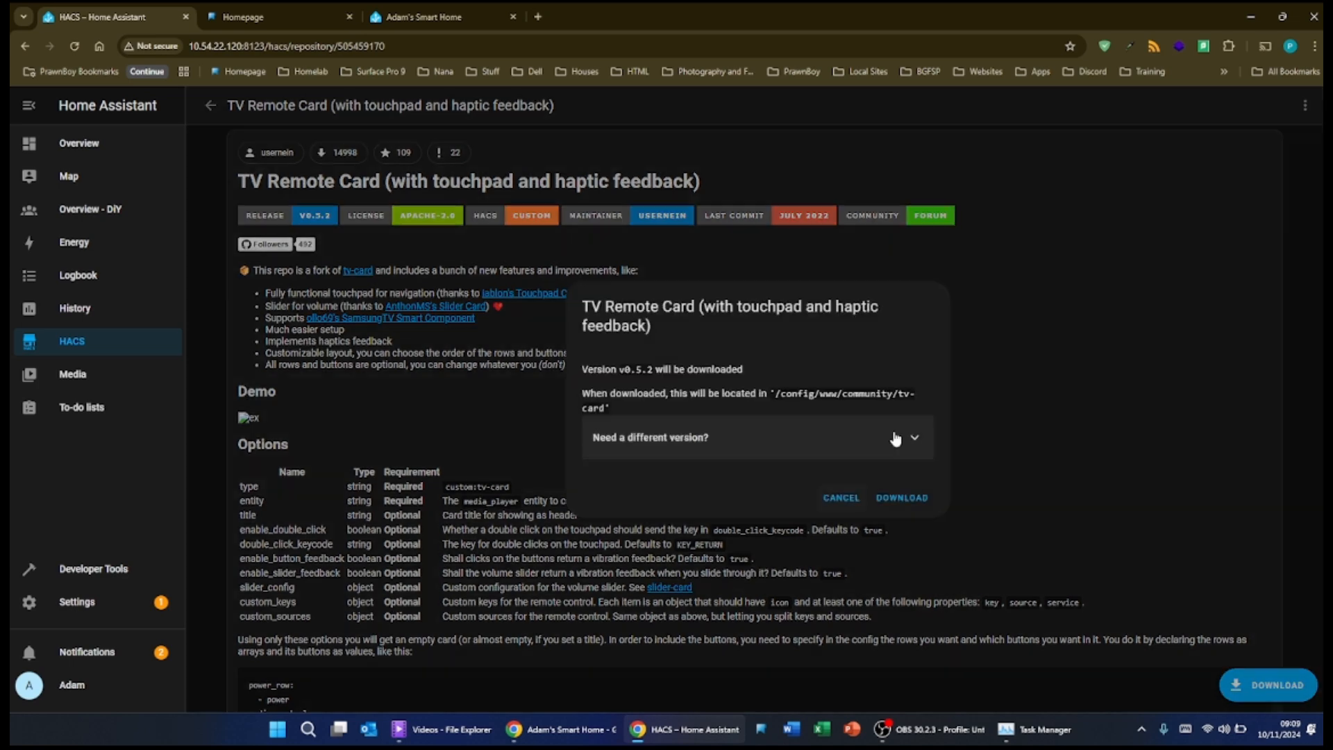
click(903, 497)
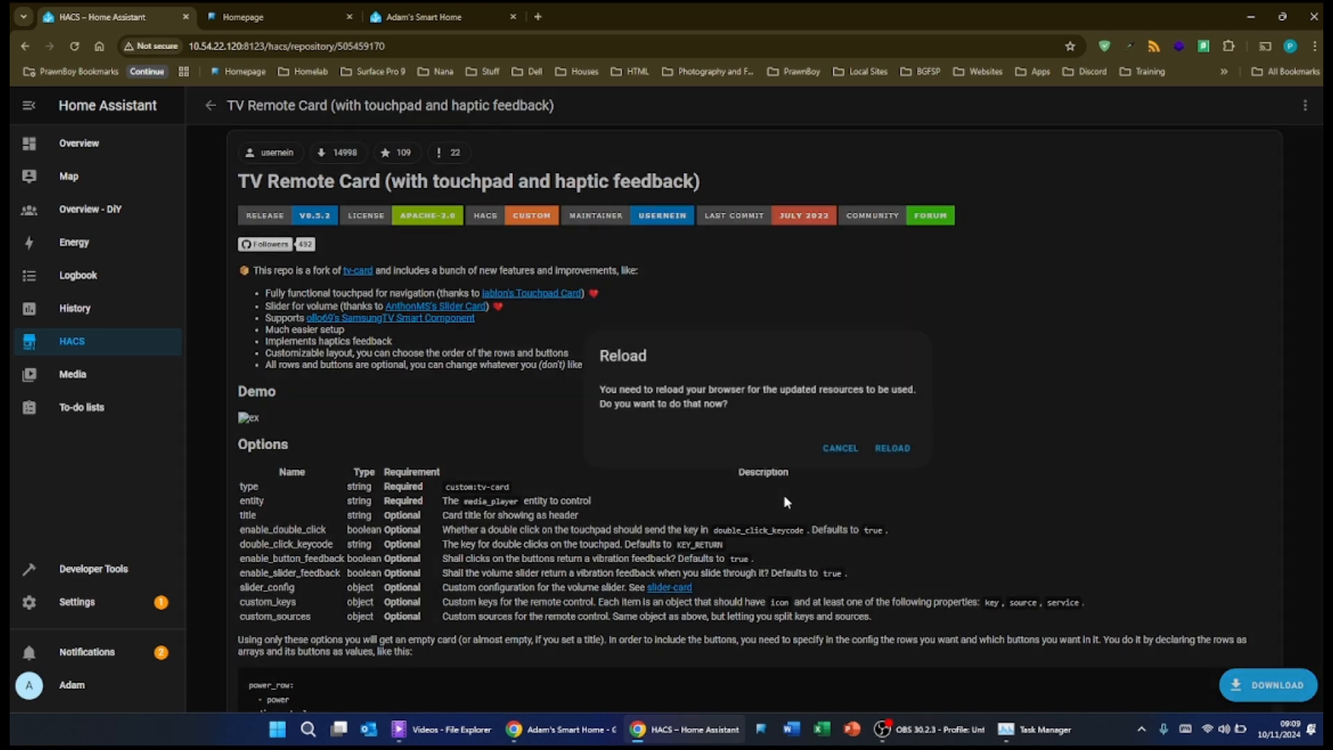
click(894, 449)
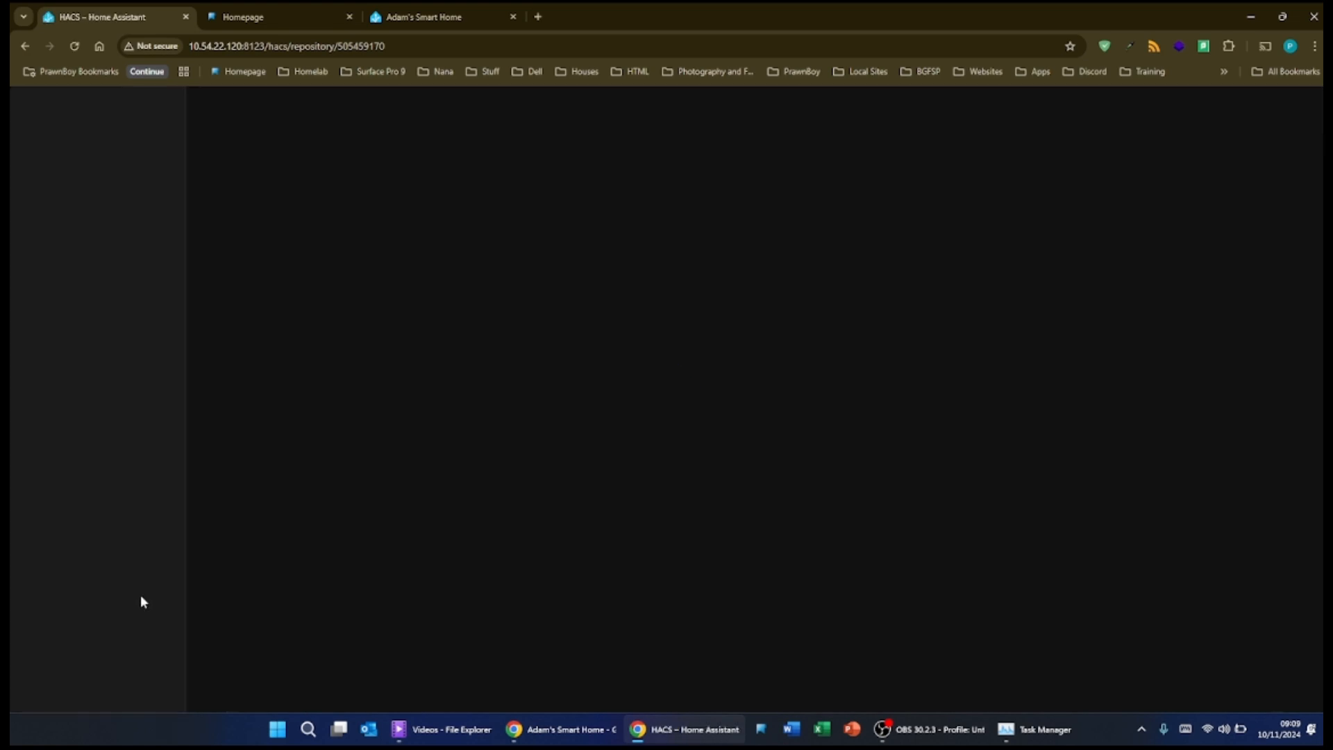
- Add the discovered Living Room TV in Devices & Services and submit to reach the PIN prompt
click(141, 602)
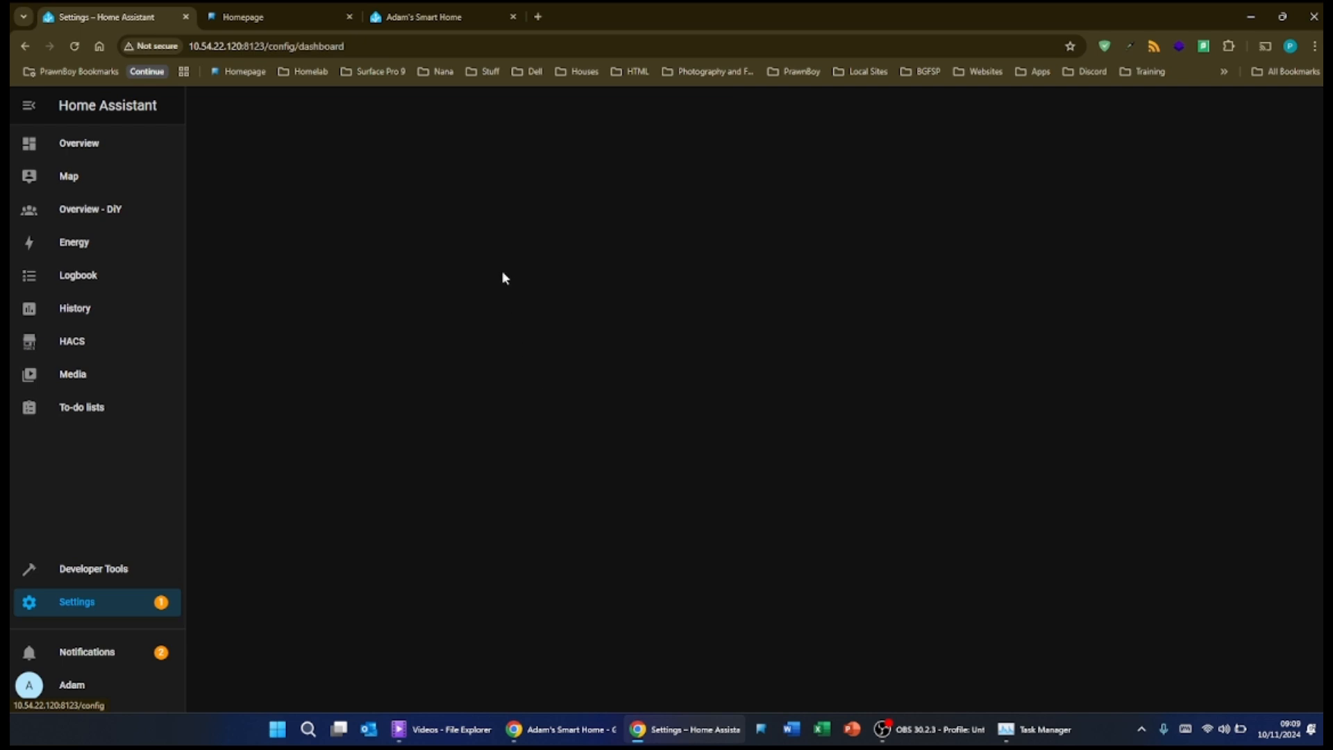
click(625, 321)
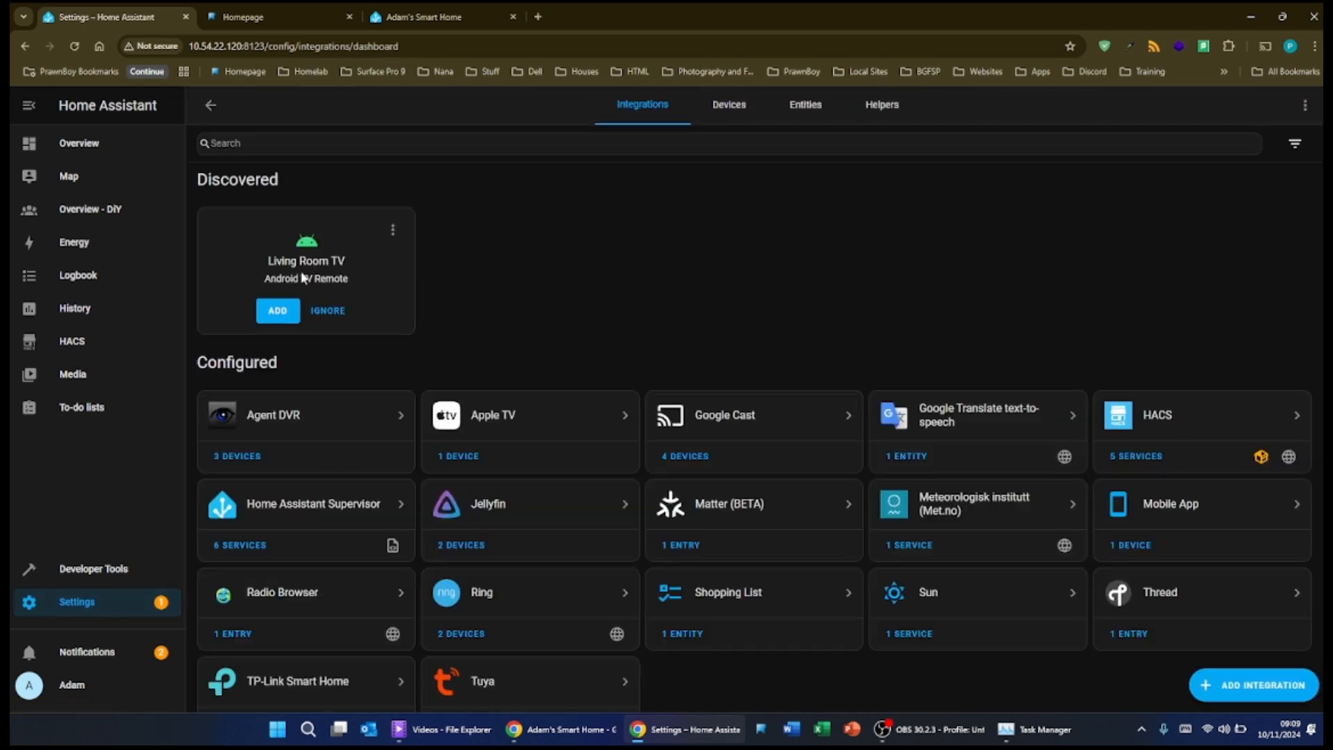
click(278, 311)
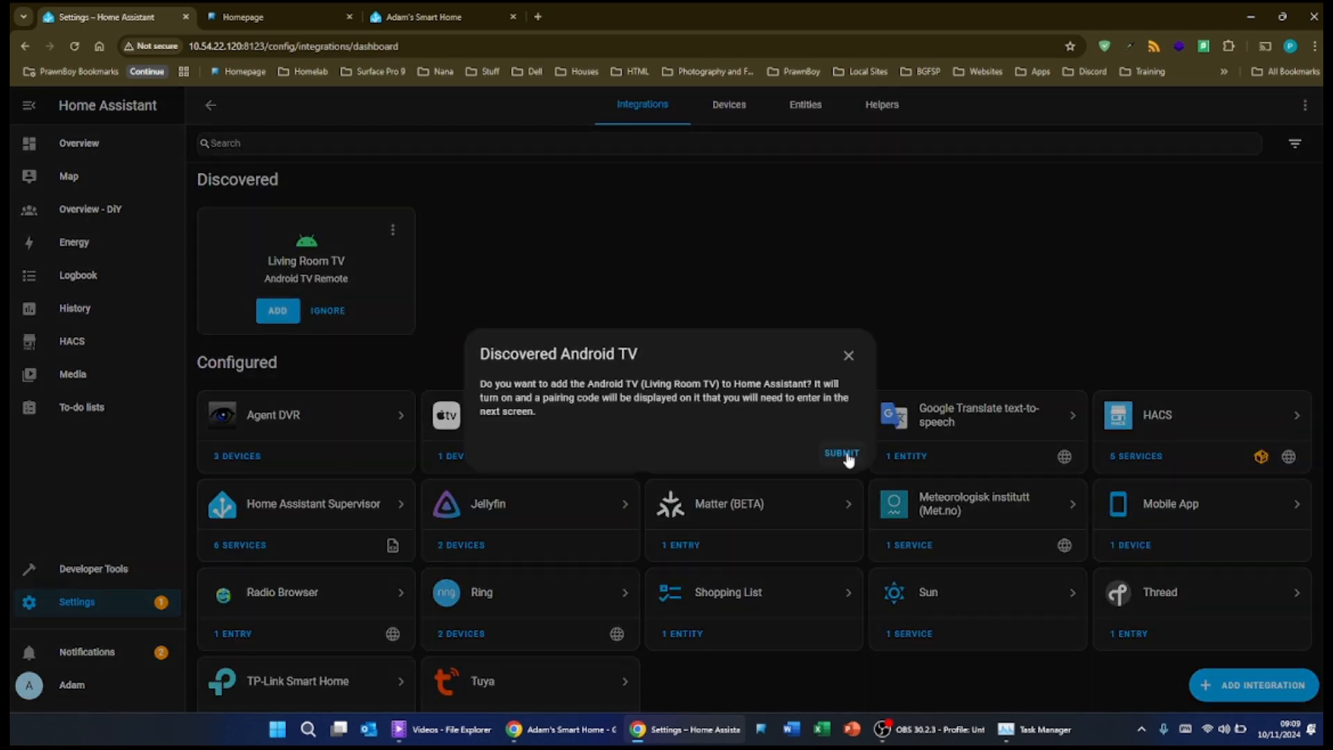
click(851, 455)
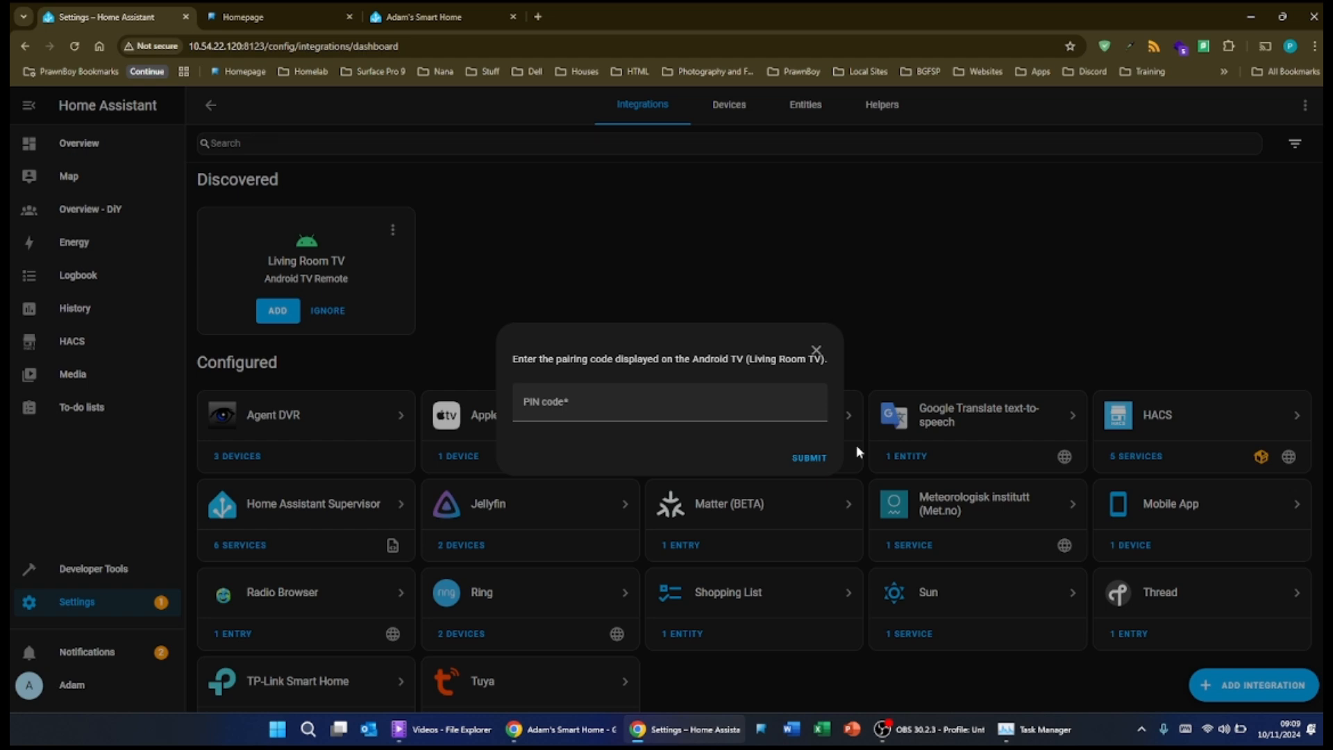
- Pair the Living Room TV using the PIN shown on the TV, and assign it to the Living Room area
click(598, 420)
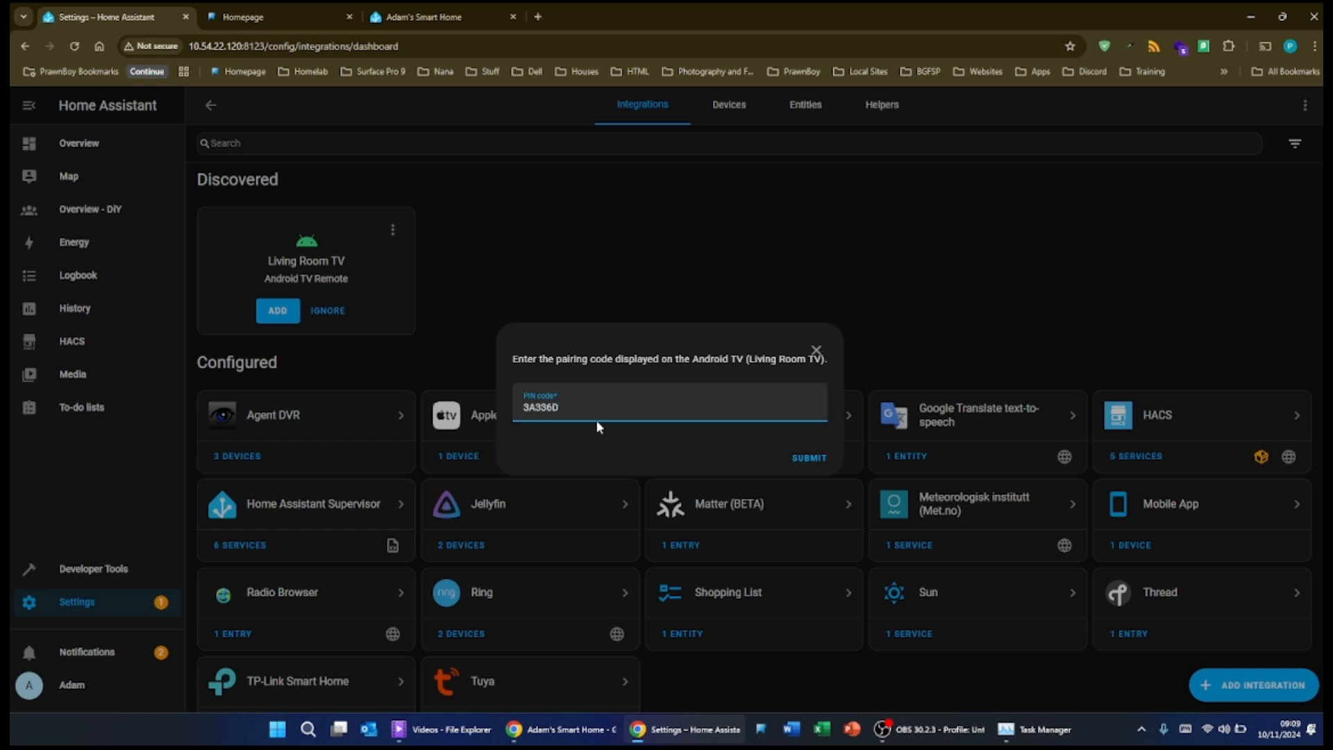
key(Return)
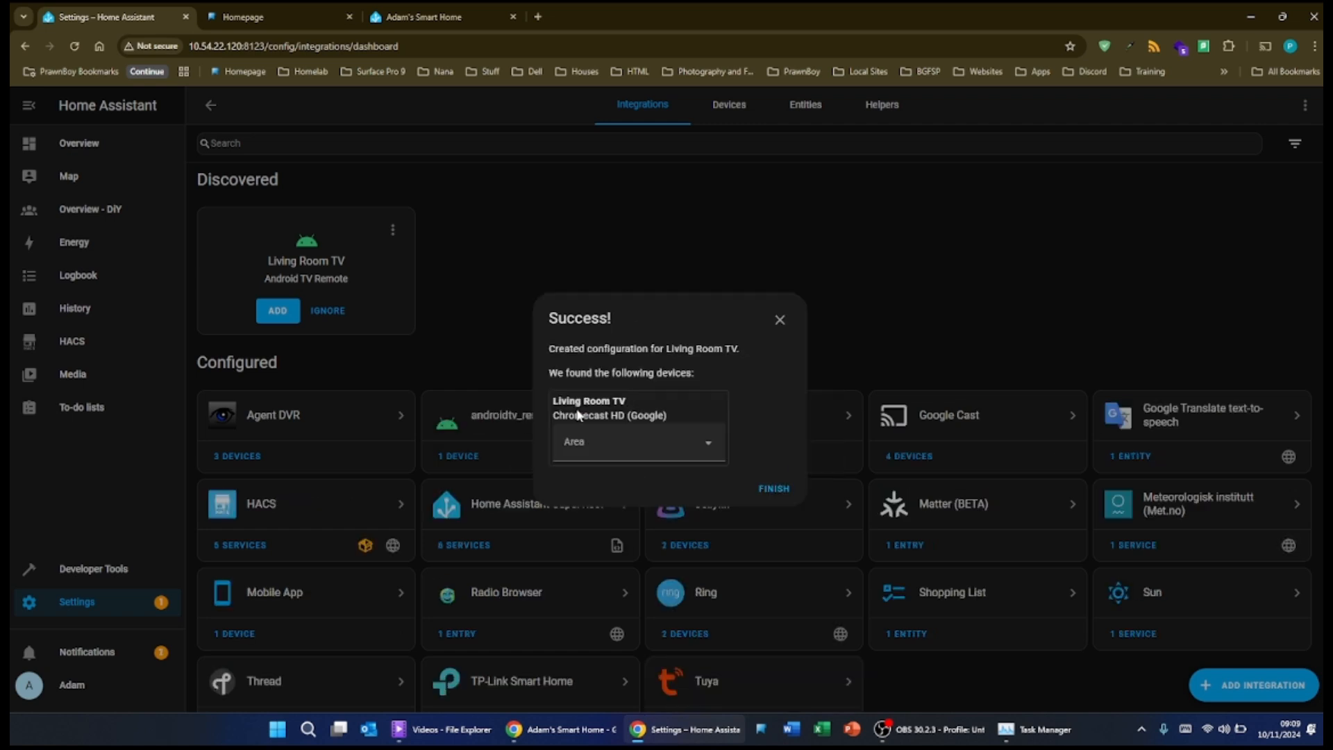
click(689, 448)
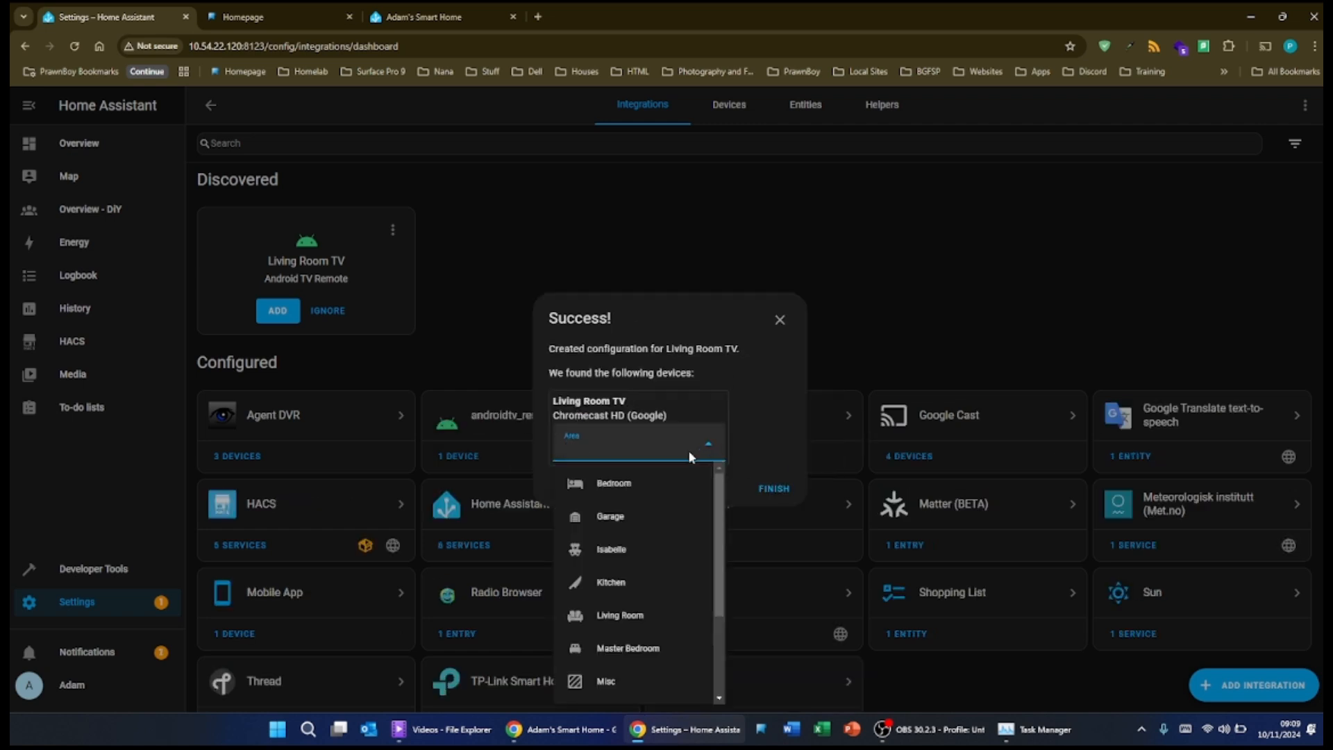
click(634, 618)
click(767, 492)
- Check the Living Room TV device page under Android TV Remote, then go back to the integration
click(475, 220)
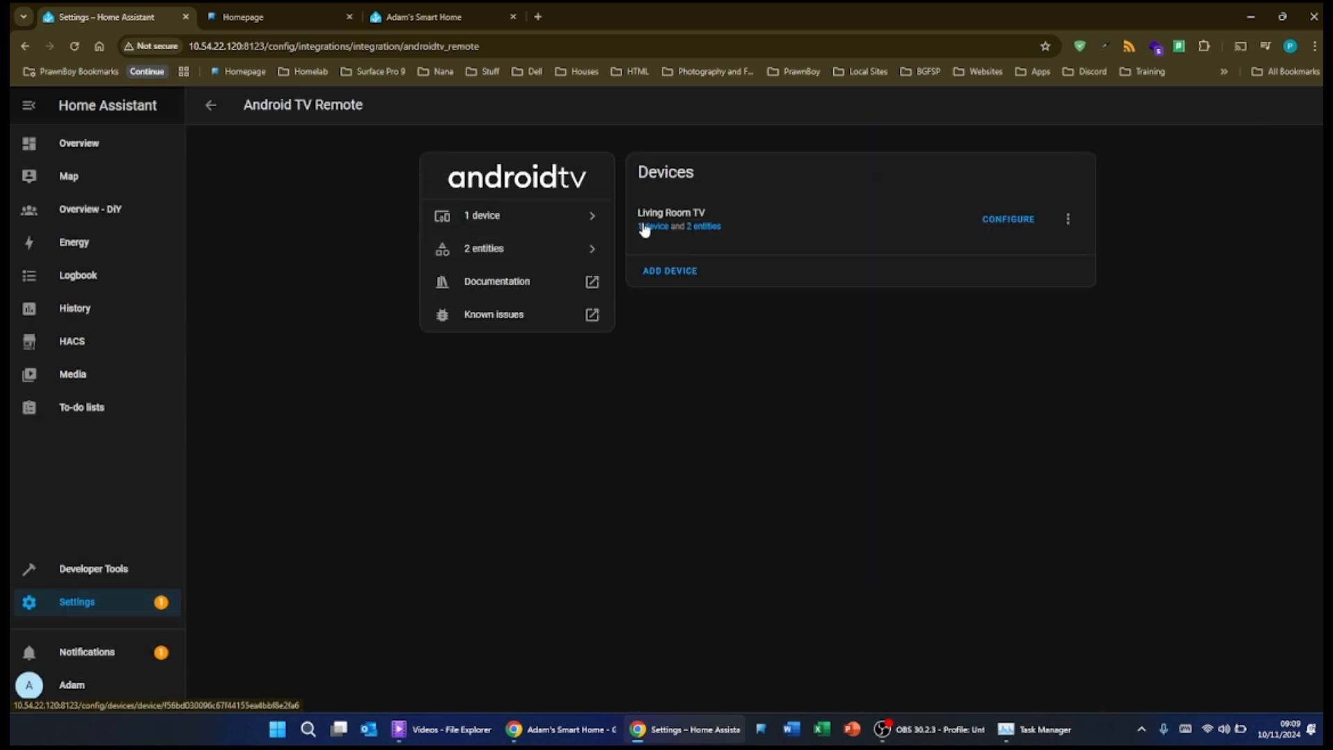
click(642, 221)
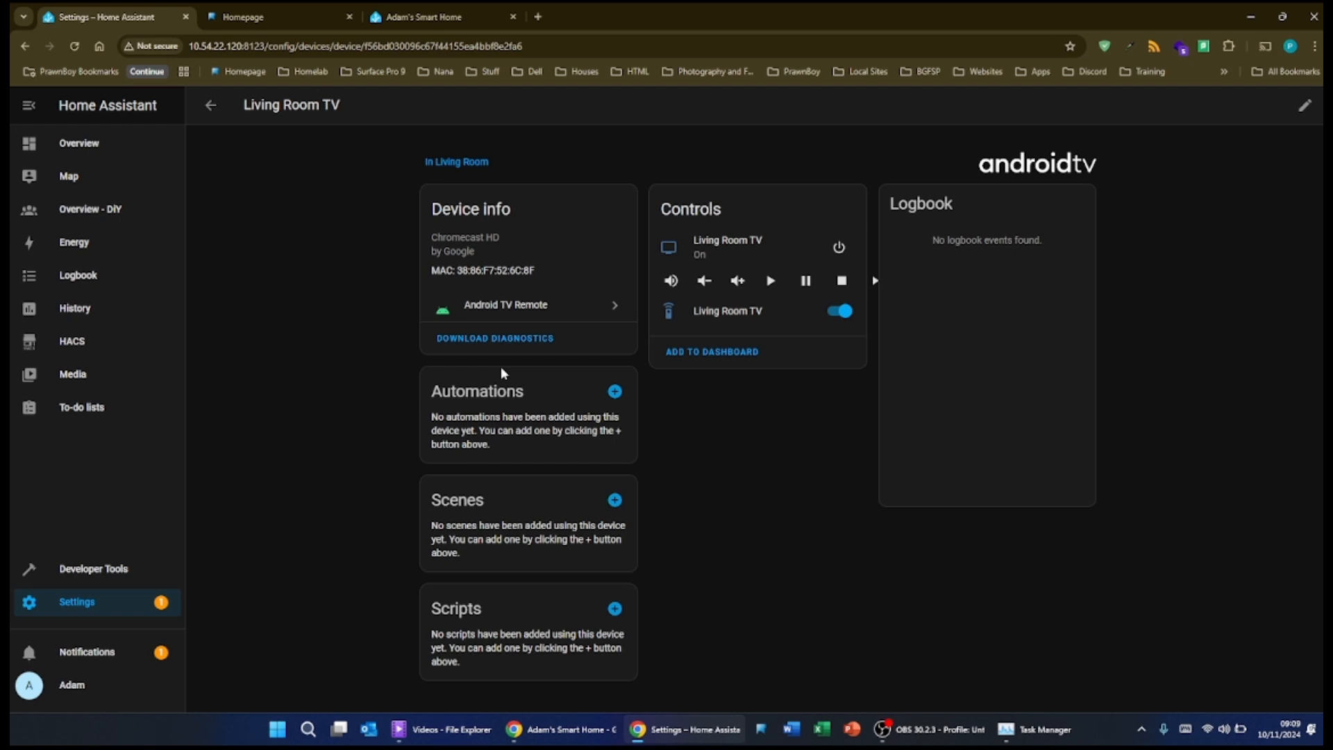
click(210, 105)
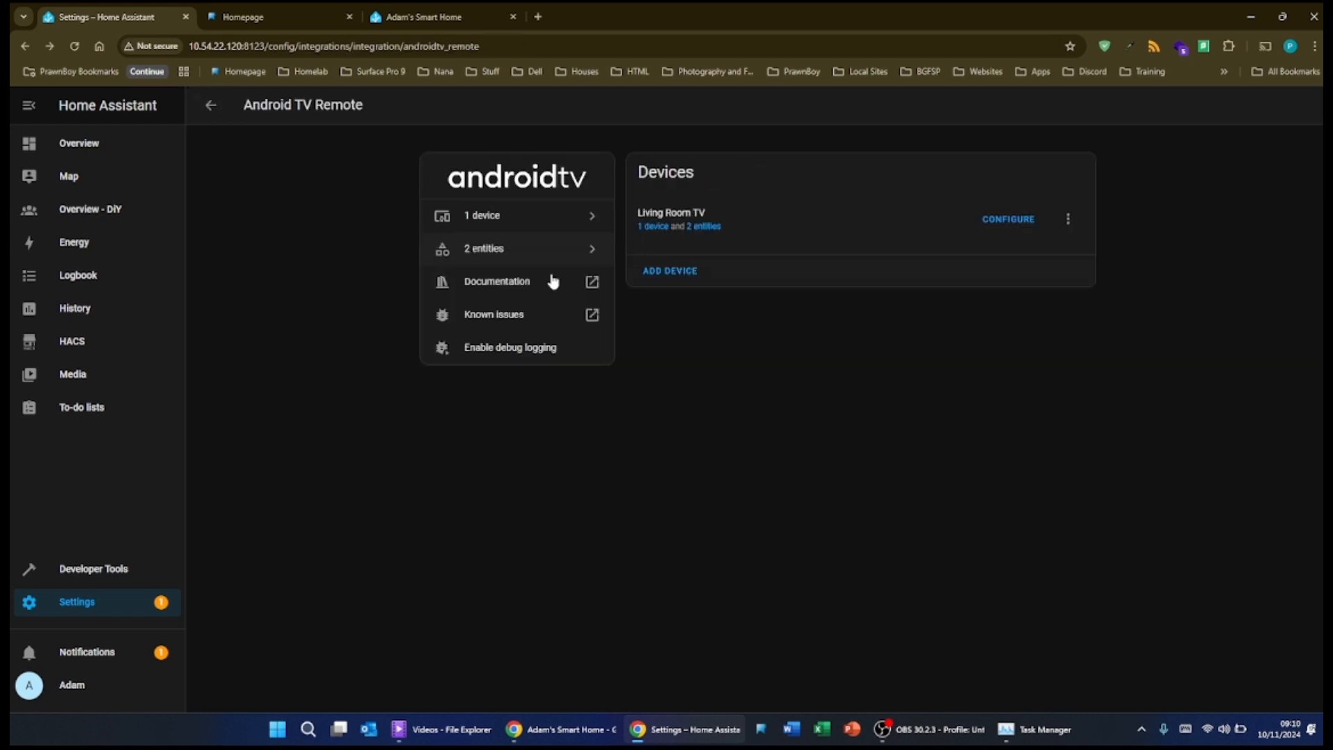
- Add an Android Debug Bridge integration for host 10.54.22.249
click(223, 108)
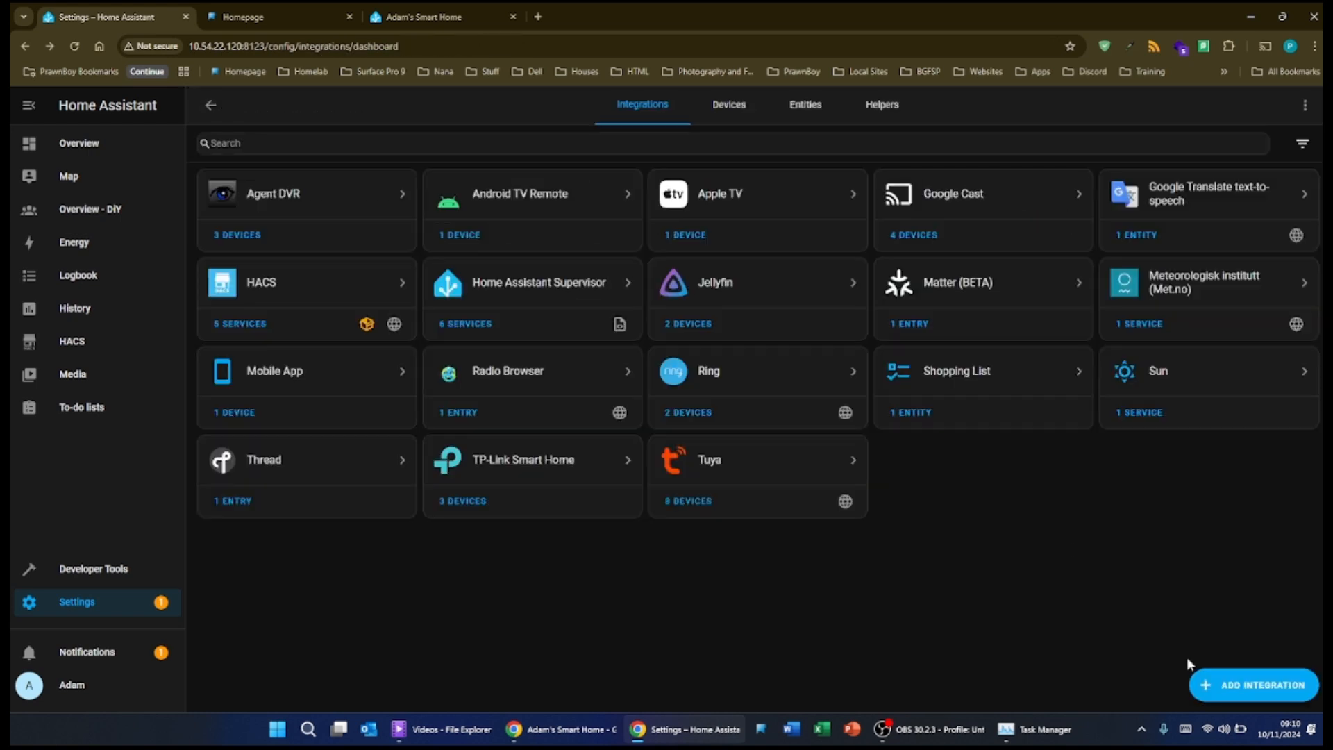
click(1245, 696)
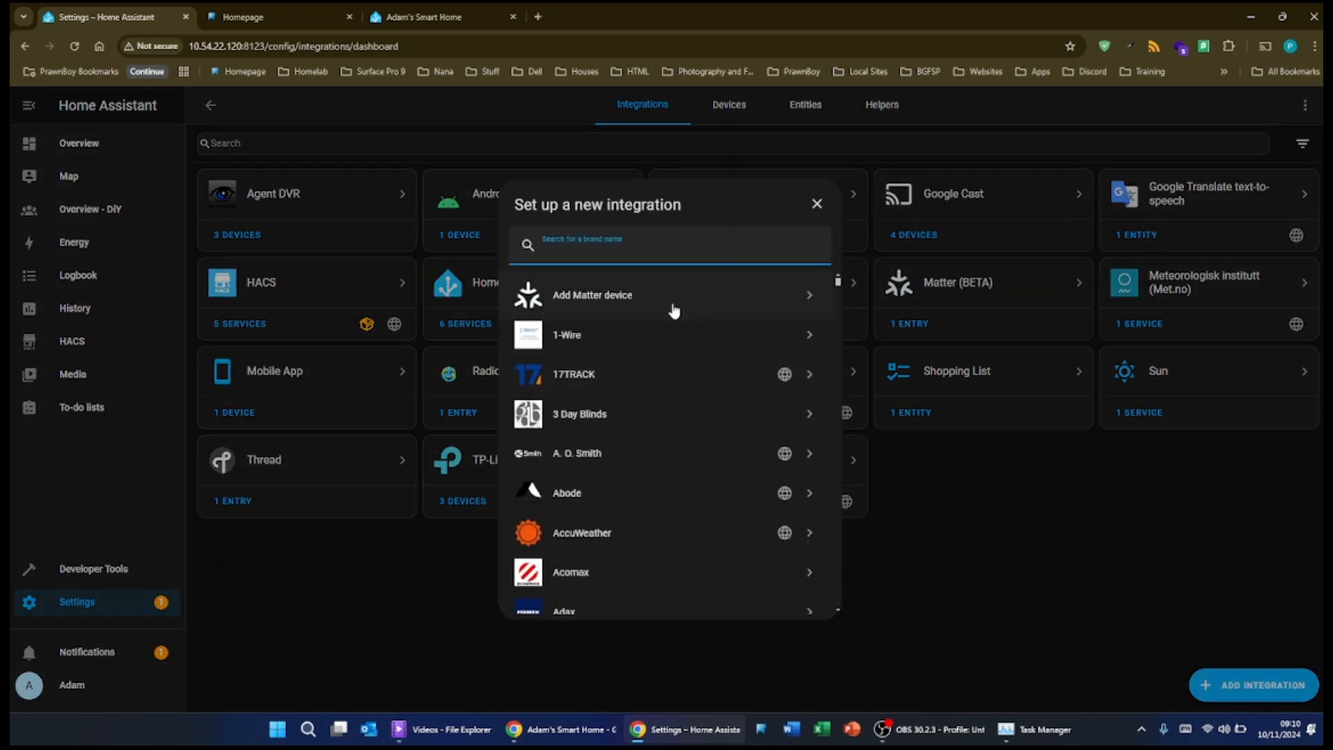
text(debug)
click(649, 349)
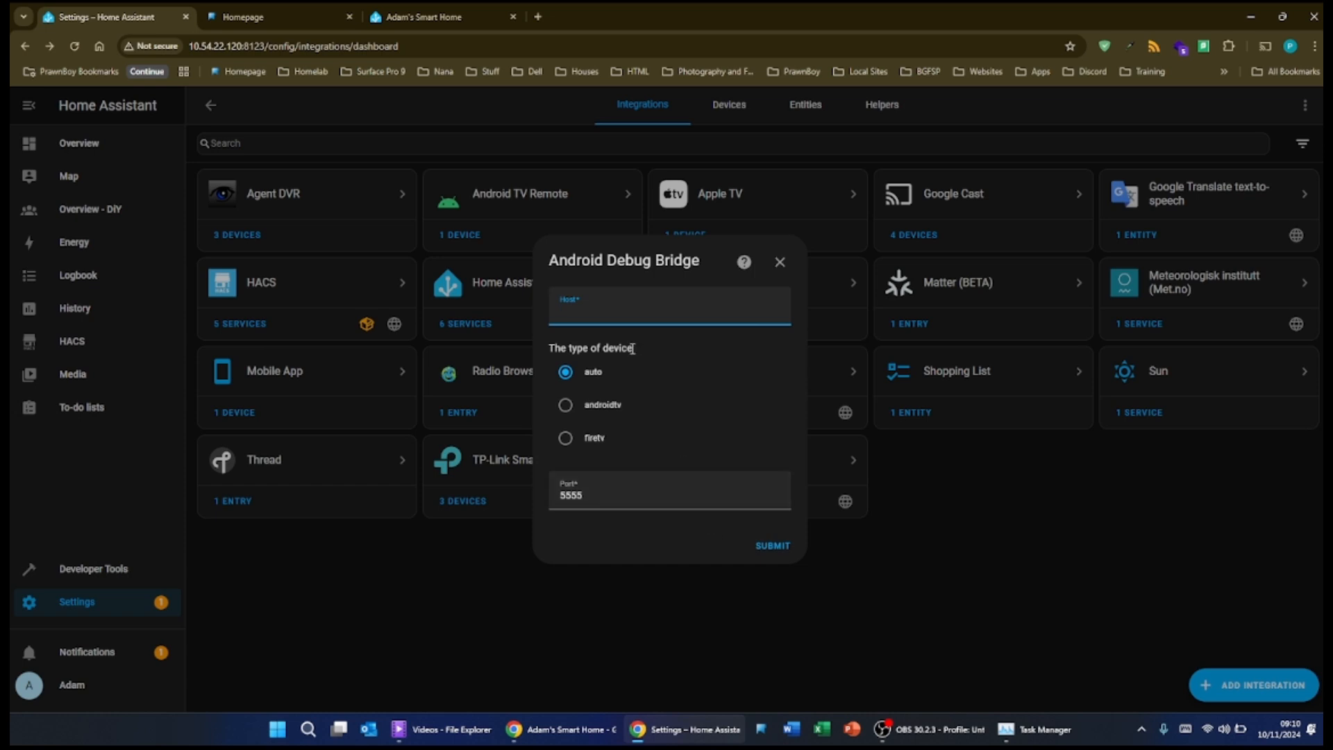
text(10.54.22.249)
key(Return)
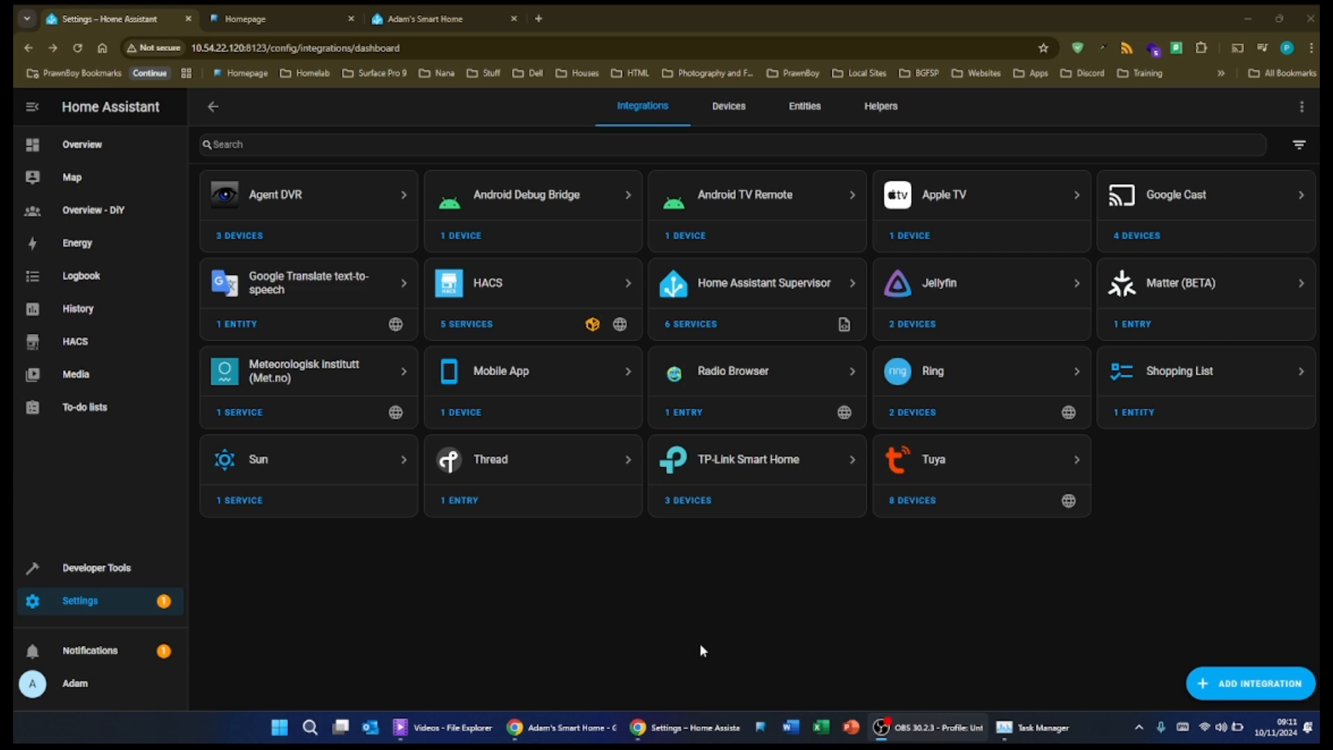
click(652, 494)
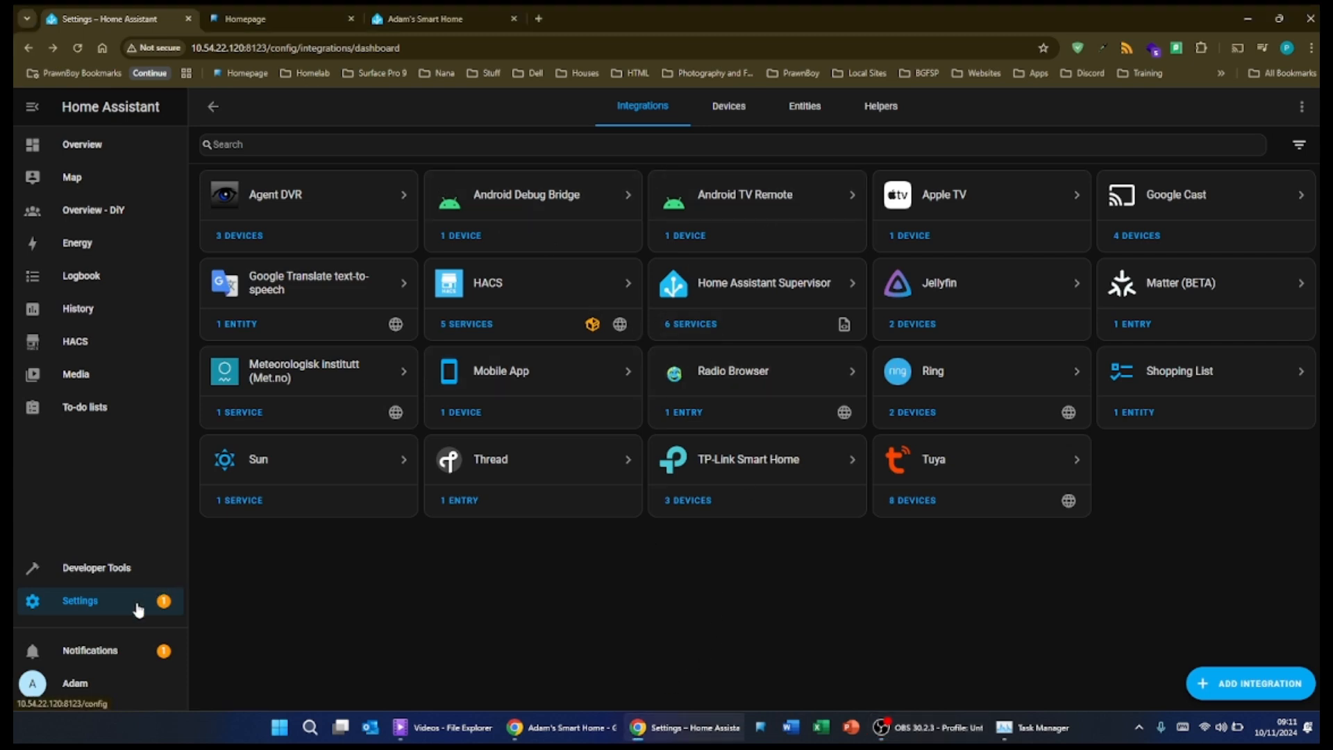
- Edit the Overview - DIY dashboard and delete the Living Room TV card from Media
click(104, 211)
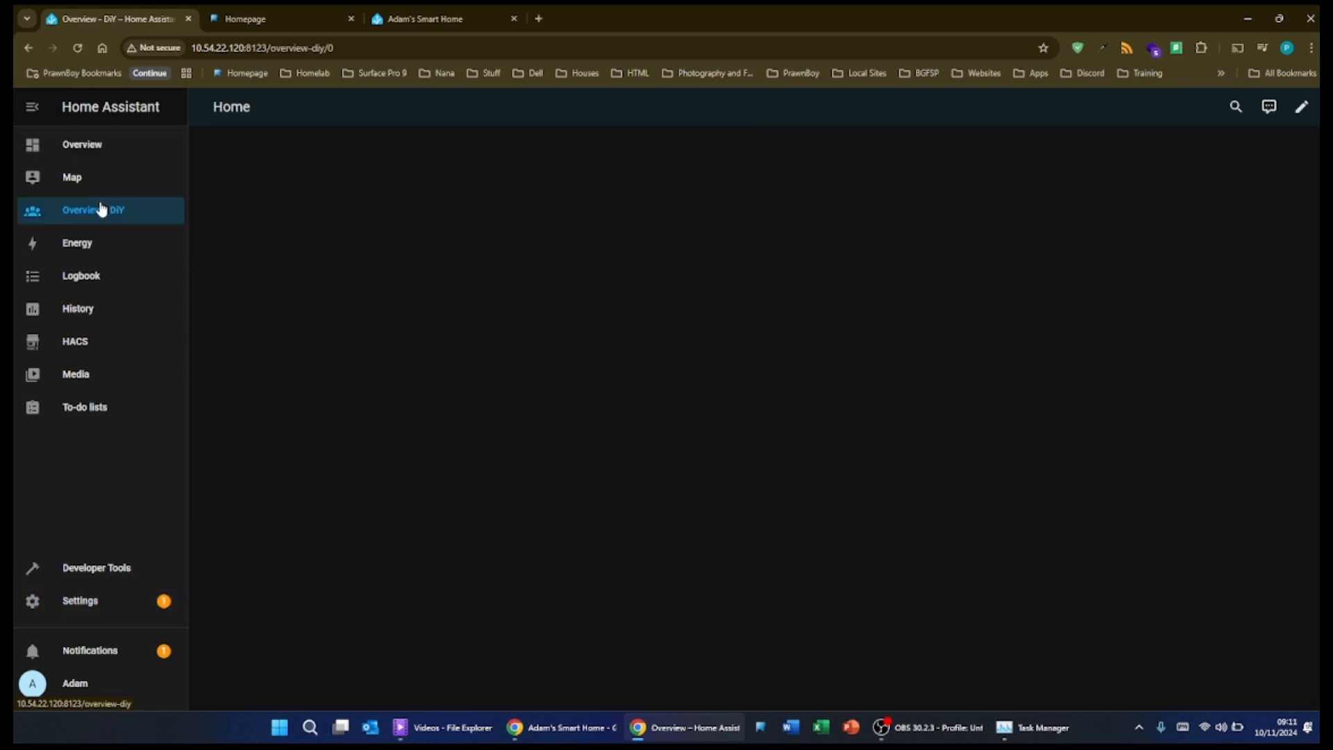
click(1302, 106)
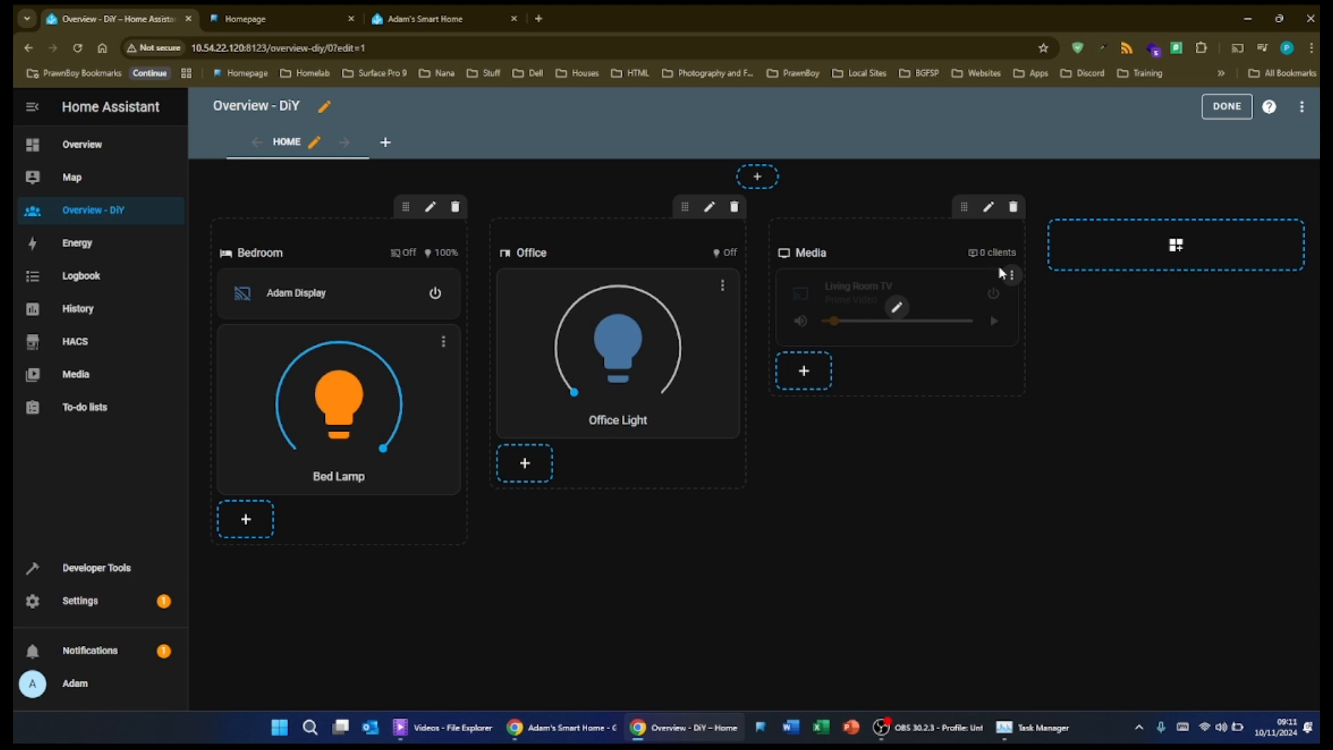
click(1227, 106)
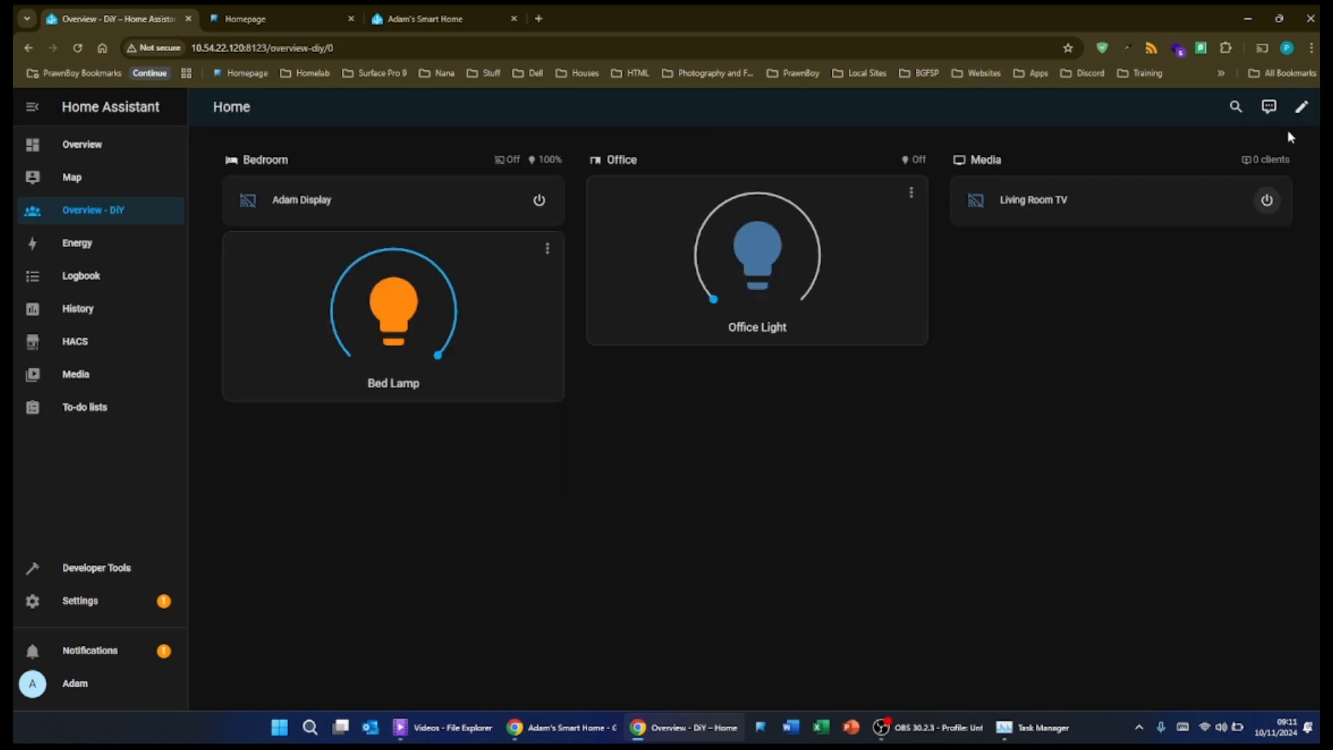
click(1305, 106)
click(1012, 275)
click(926, 454)
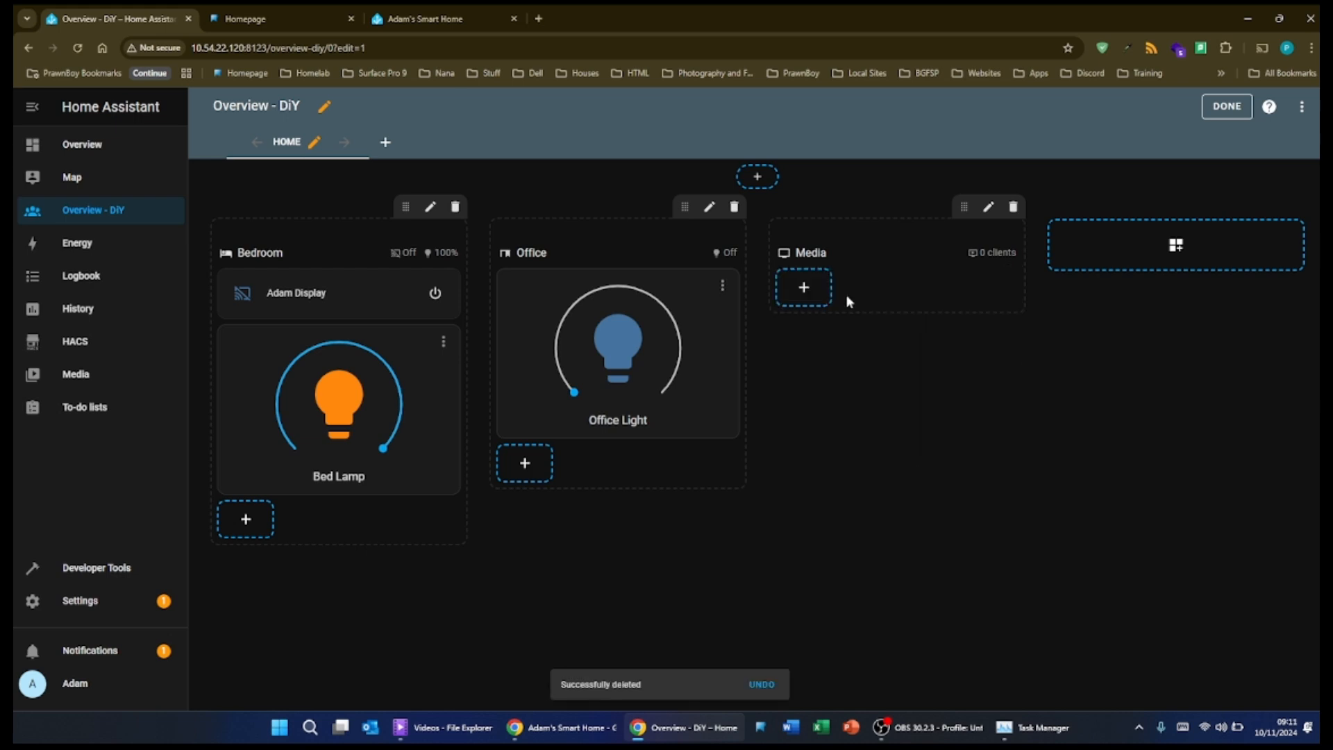
- Search the card picker for 'remot', cancel adding a card, and go to HACS
click(807, 290)
text(remot)
key(ctrl+a)
key(BackSpace)
scroll(666, 470, down, 15)
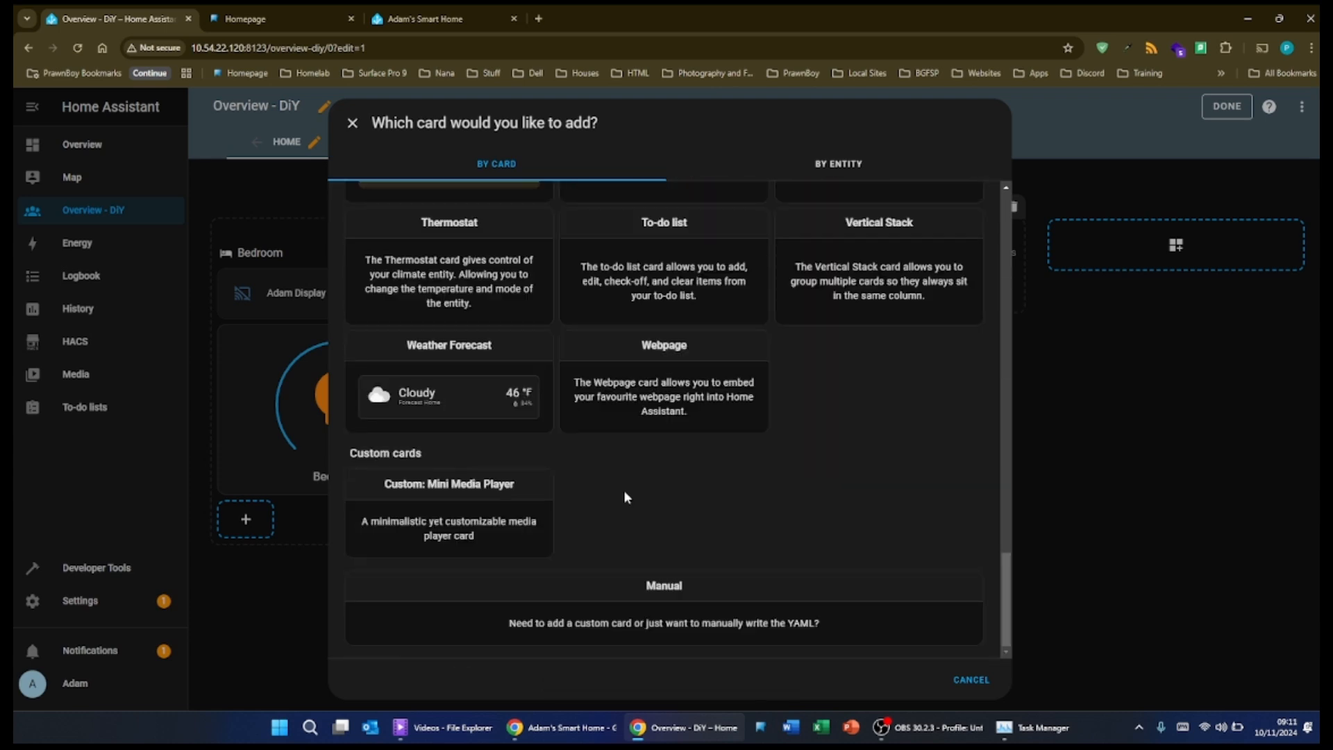
scroll(683, 515, up, 1)
scroll(682, 515, up, 2)
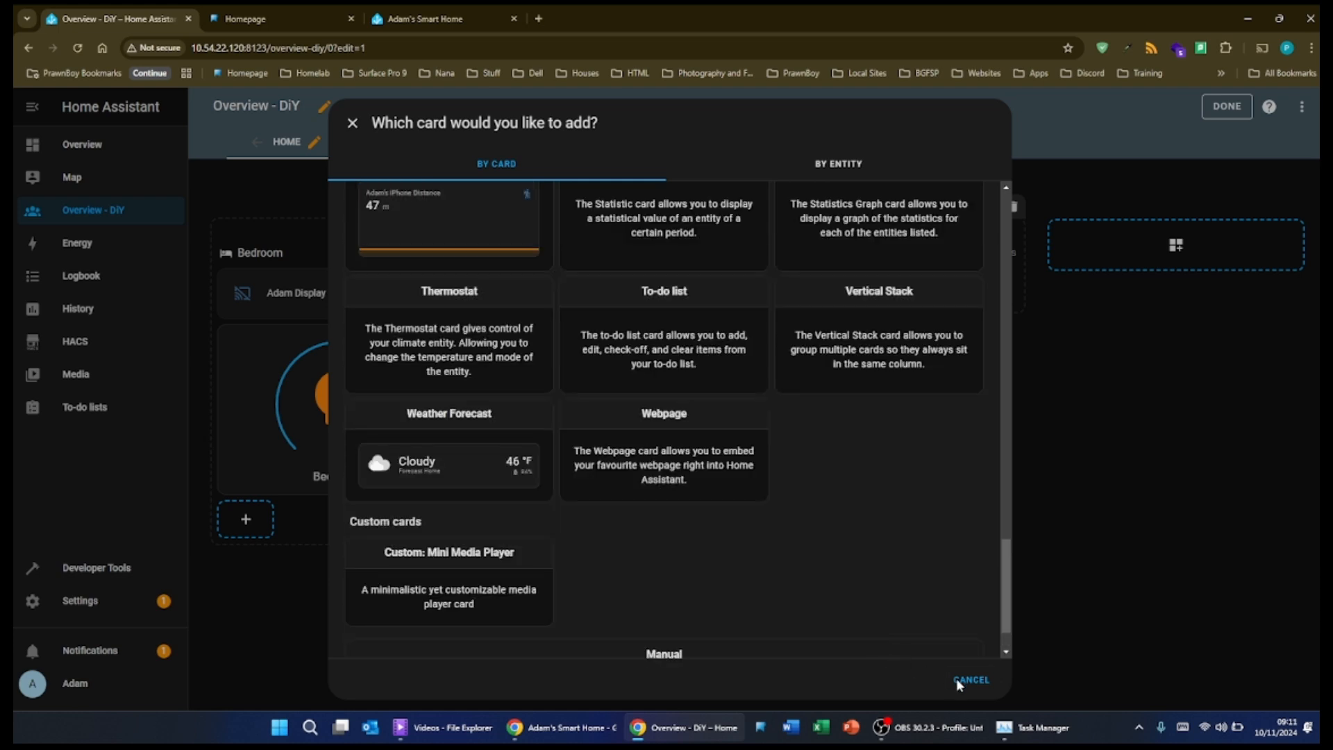
click(970, 679)
click(87, 346)
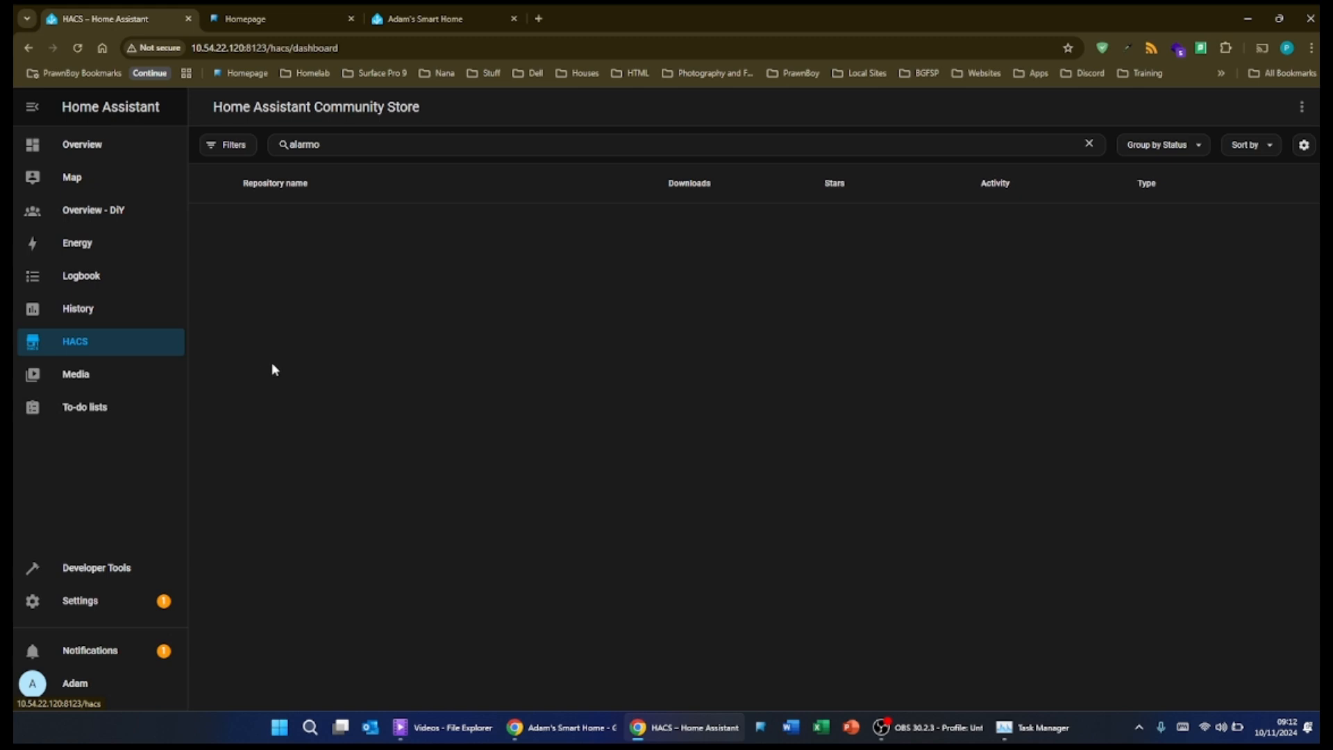
- Clear the 'alarmo' search, review the TV Remote Card README, and reload the page
click(342, 144)
key(ctrl+a)
key(BackSpace)
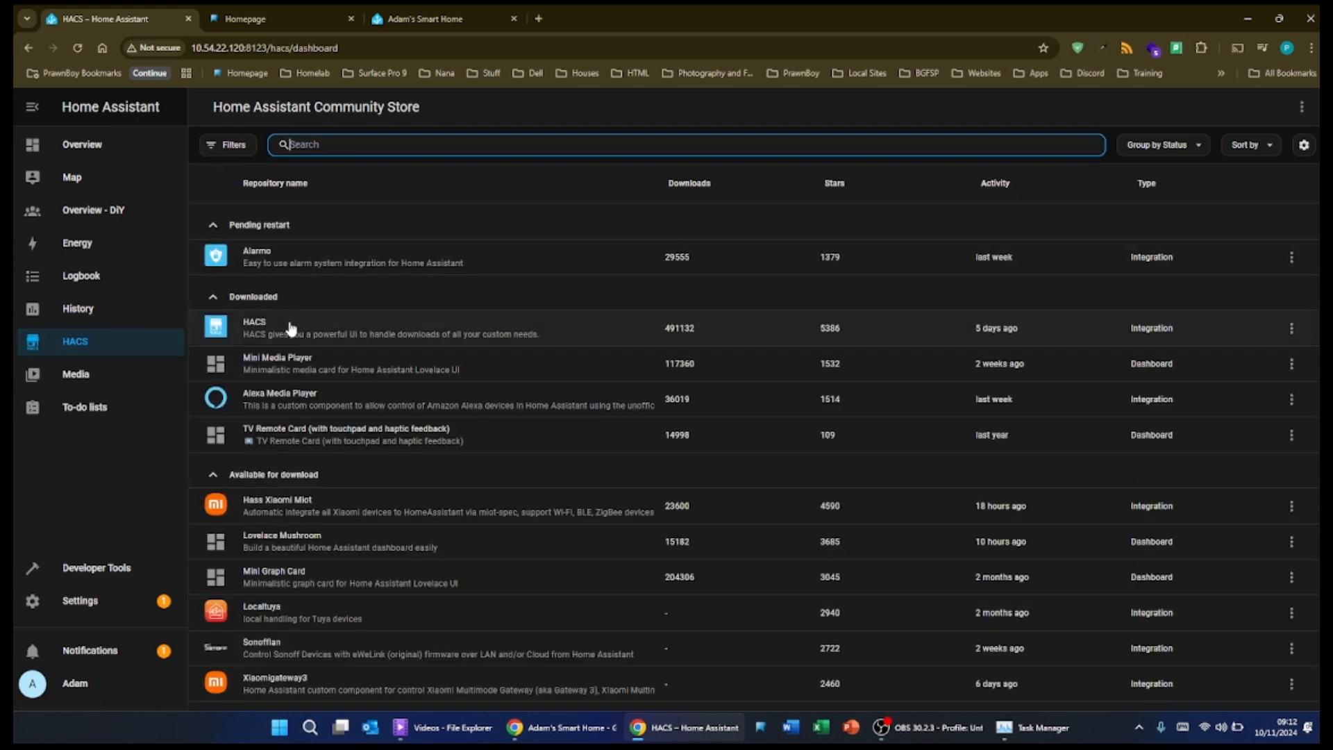
click(309, 434)
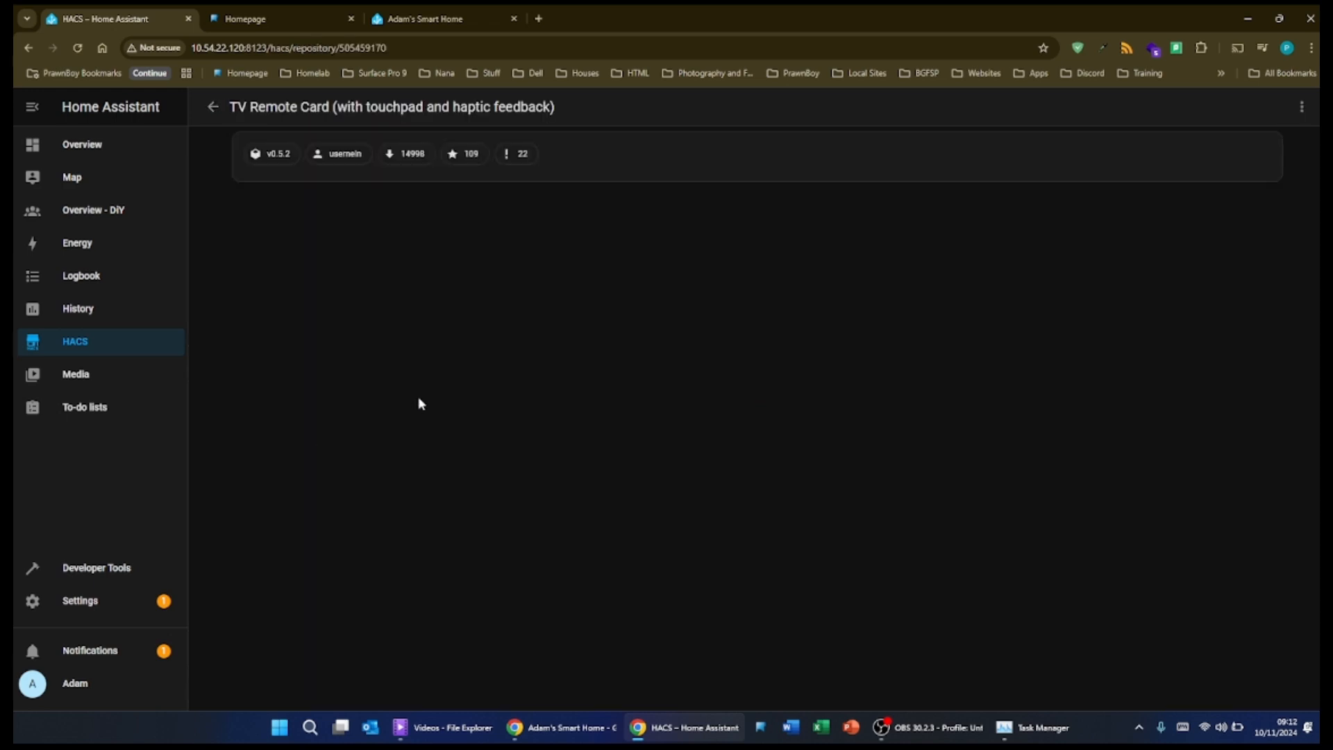
scroll(442, 375, down, 4)
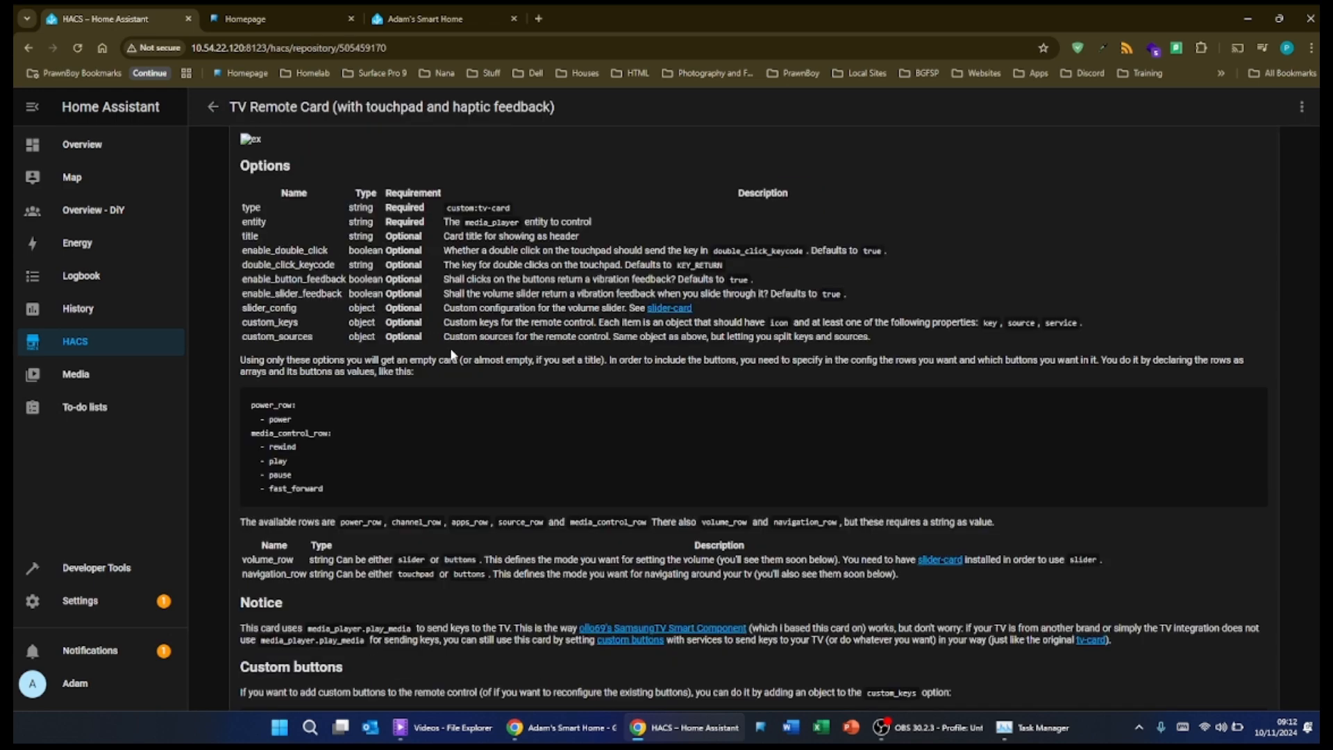
scroll(444, 352, up, 4)
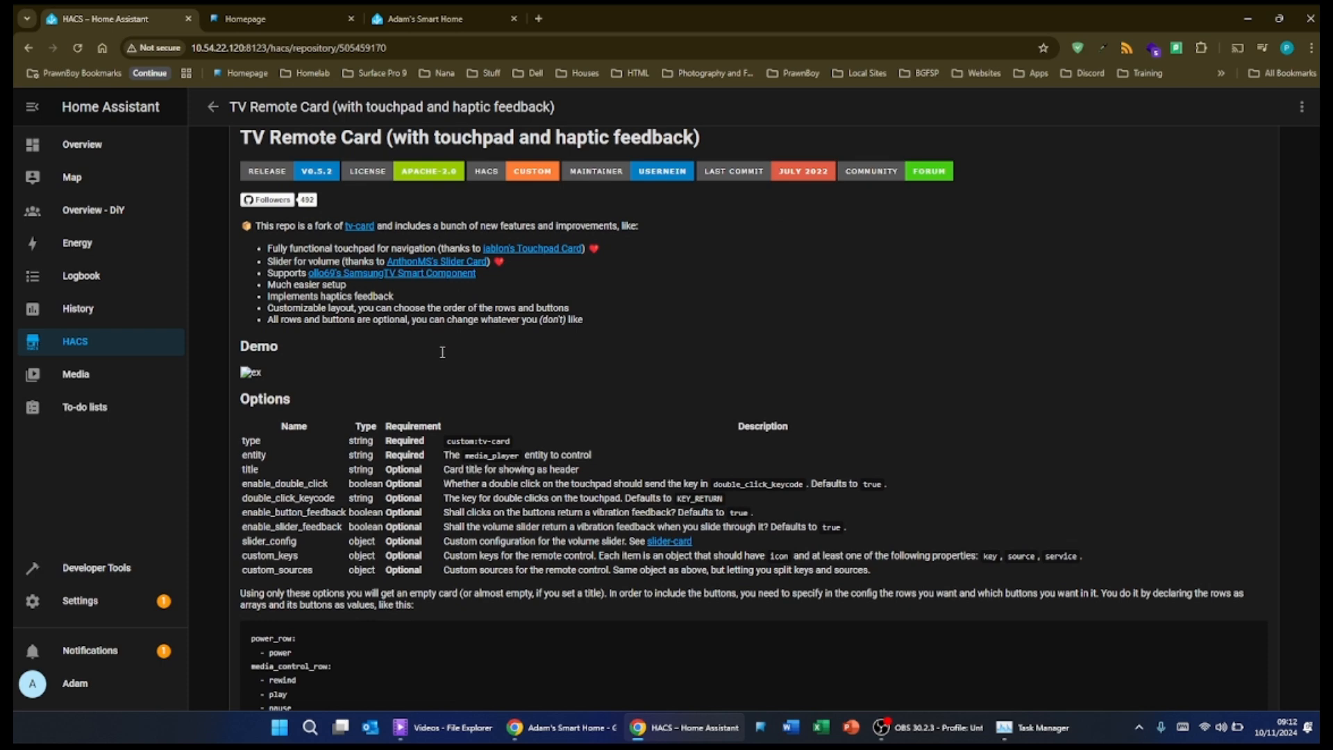
key(F5)
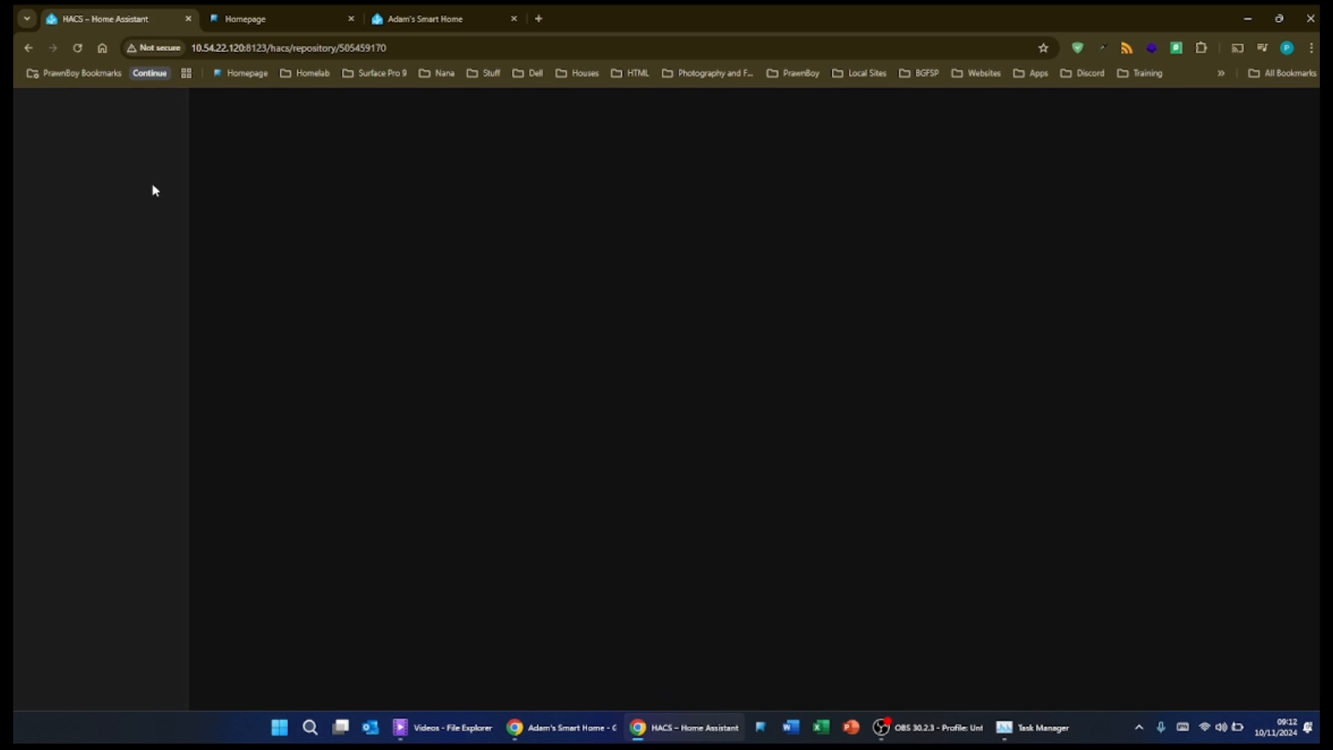
- Edit the Overview - DIY dashboard, search the card picker for 'fire', then cancel
click(125, 208)
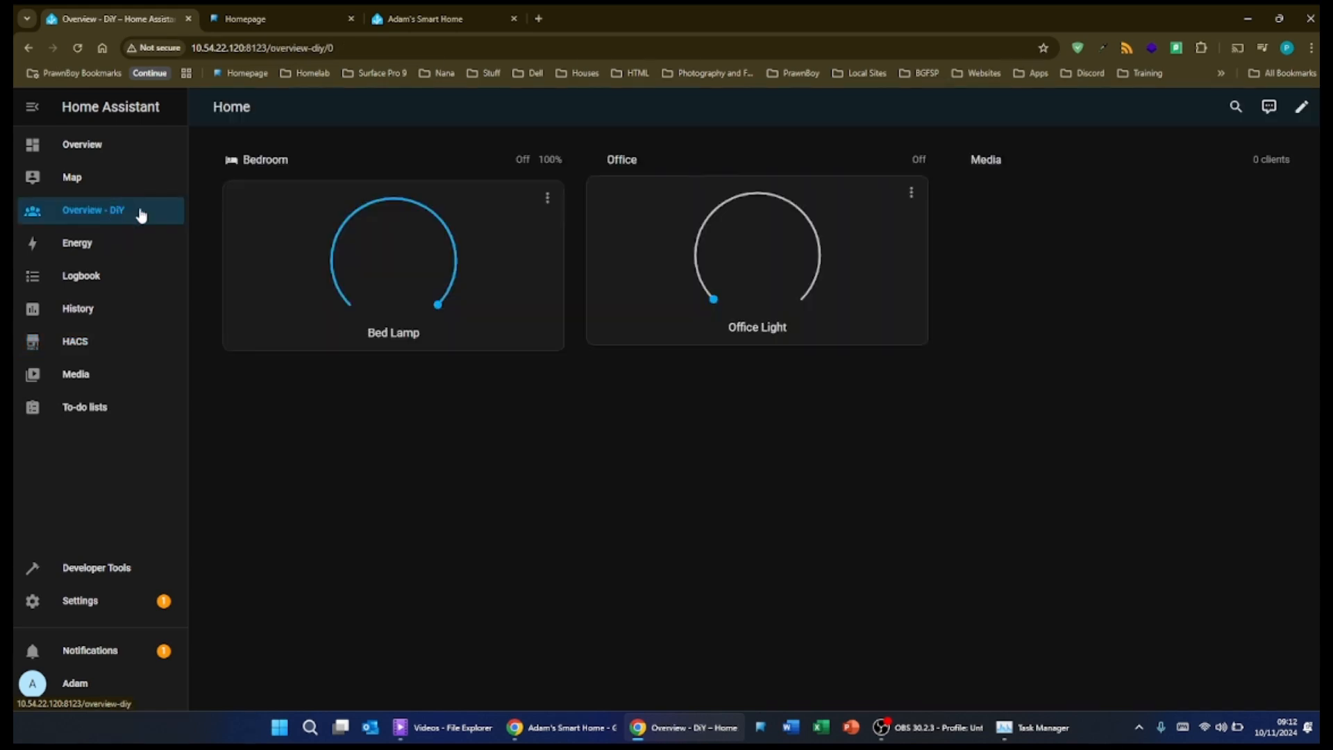
click(1298, 109)
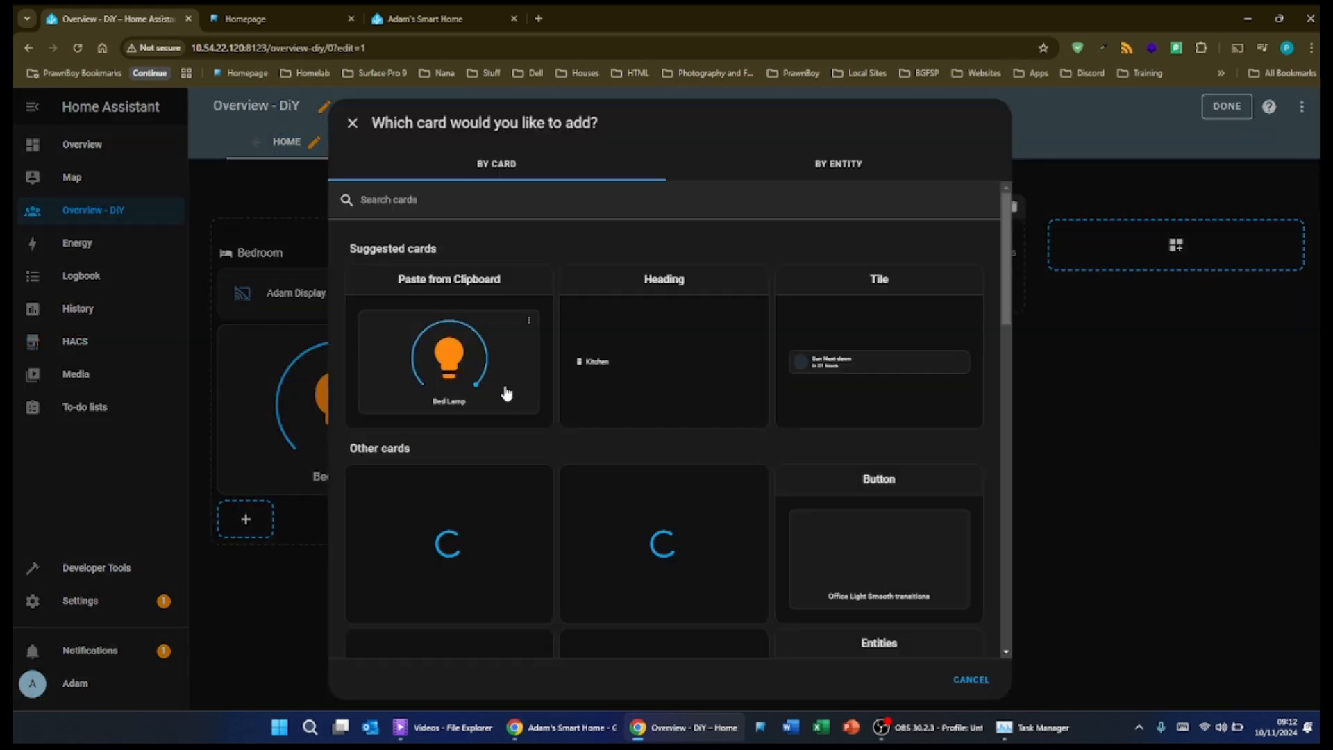
scroll(509, 393, down, 10)
scroll(507, 393, down, 3)
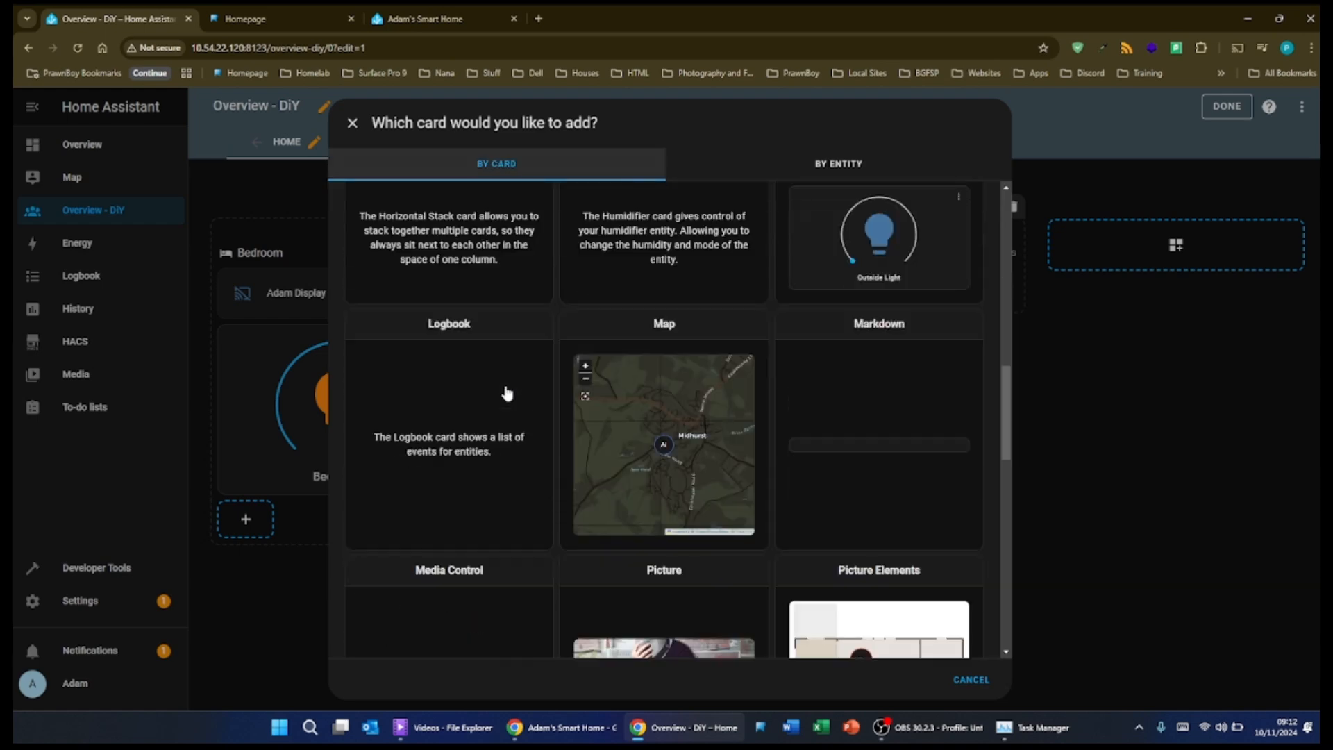
scroll(507, 393, down, 15)
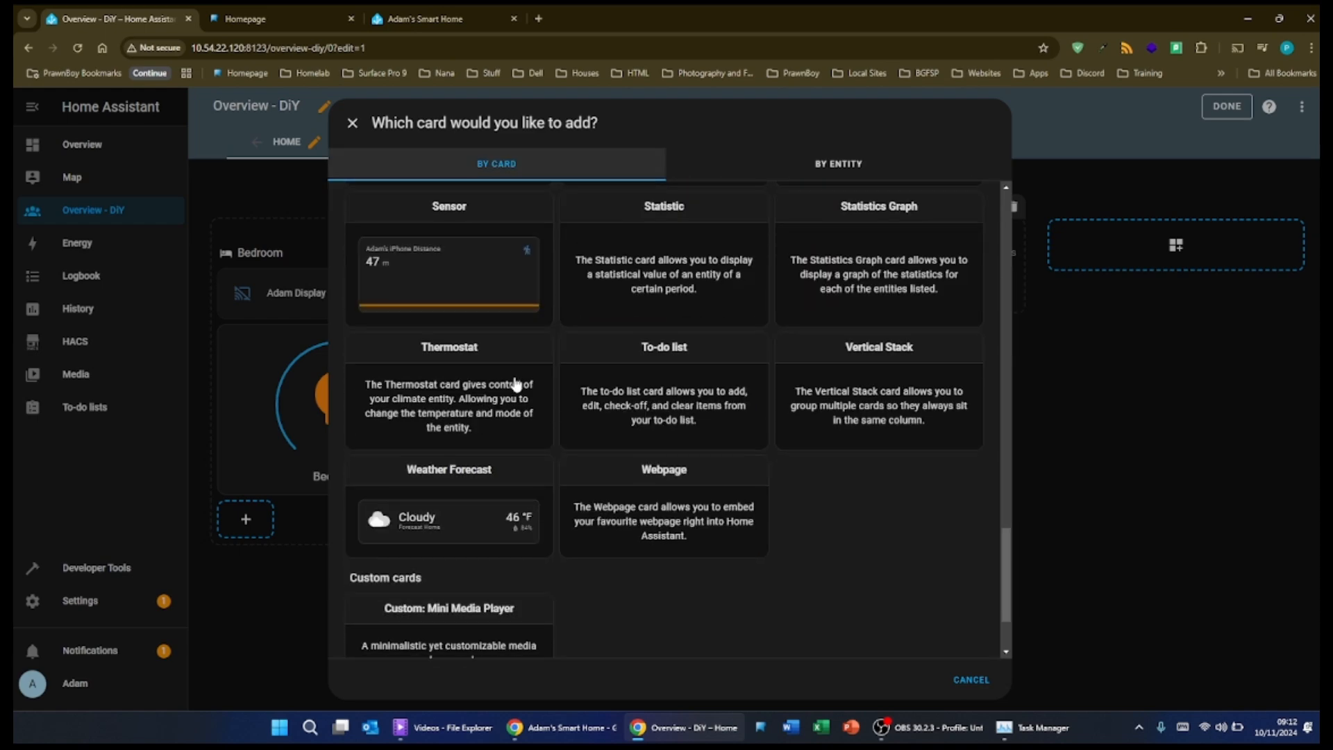
scroll(516, 385, up, 12)
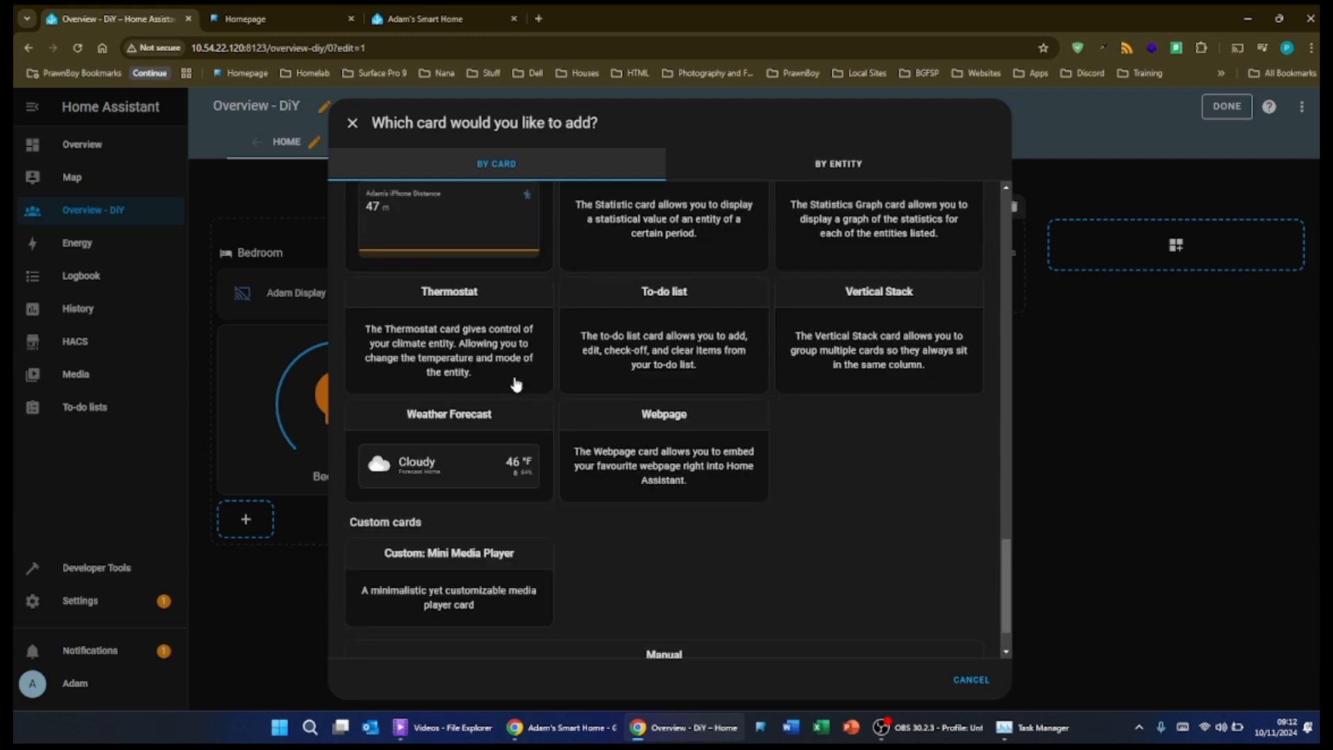
scroll(521, 383, up, 10)
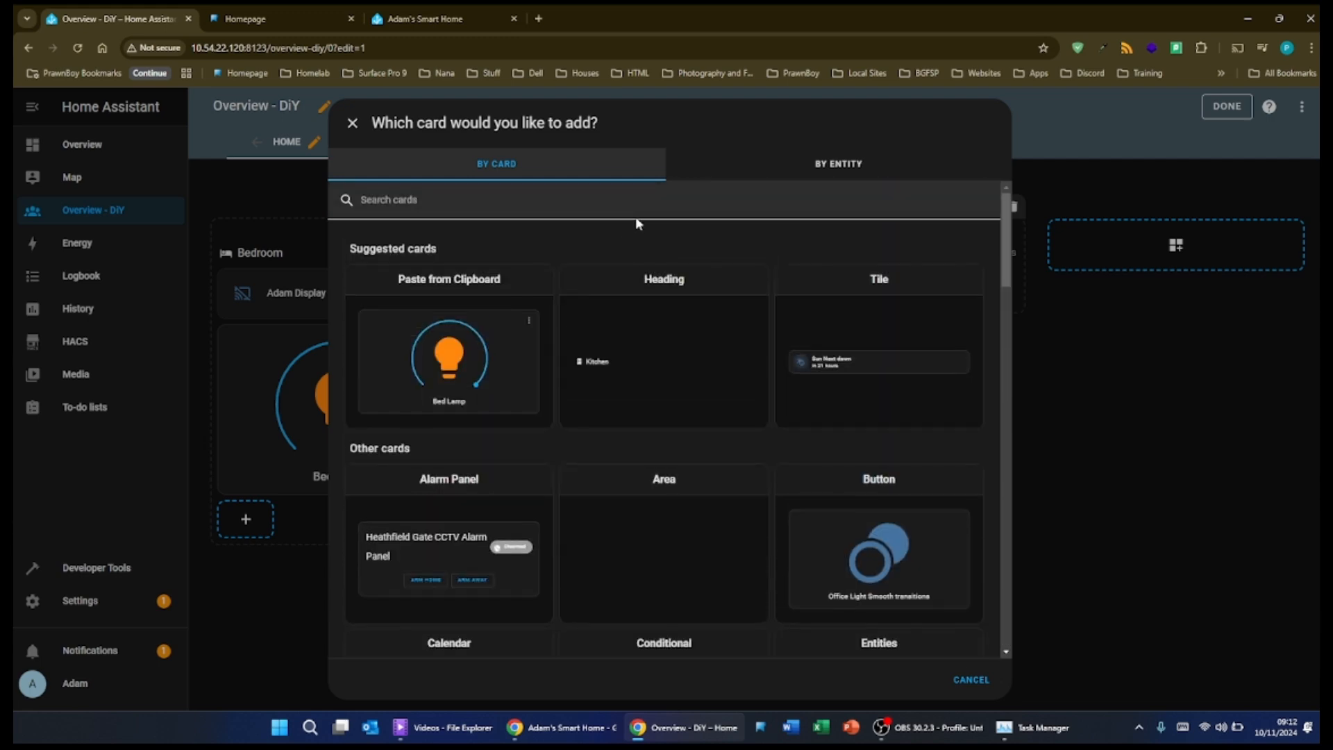
click(635, 215)
text(fire)
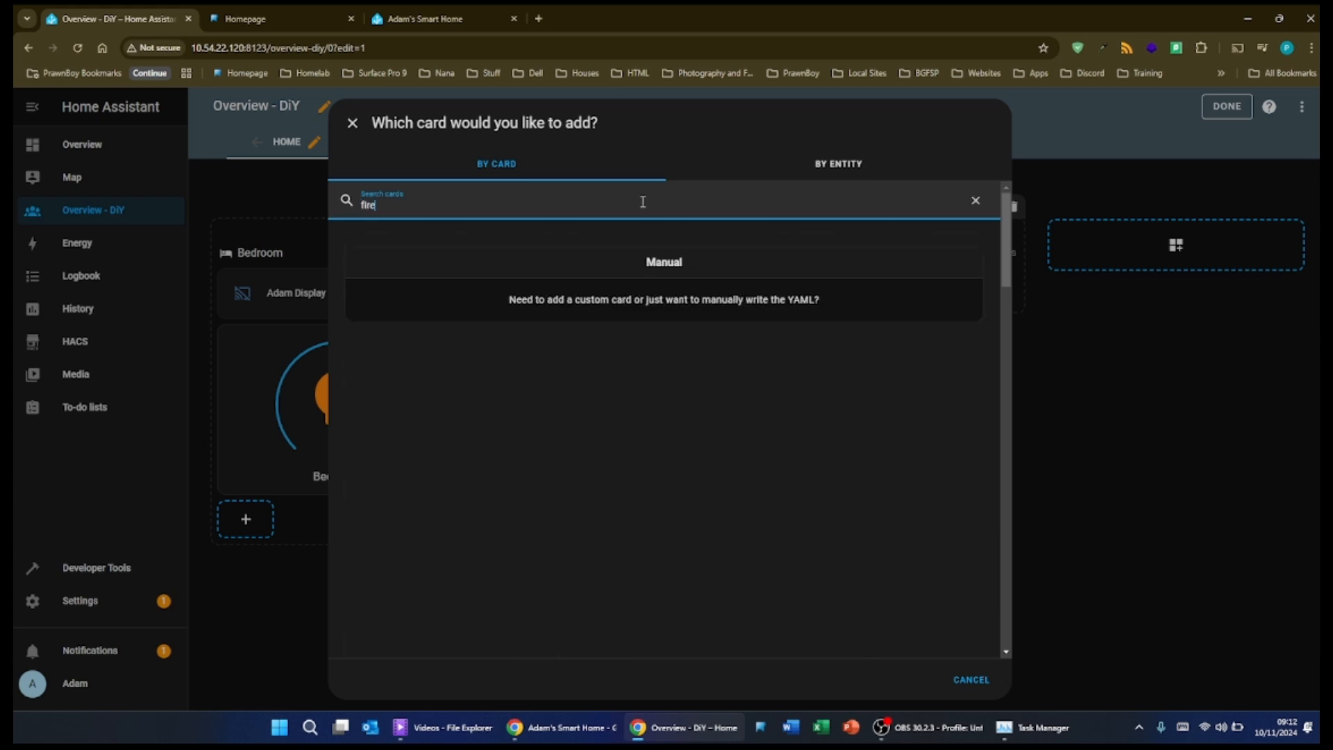
click(971, 680)
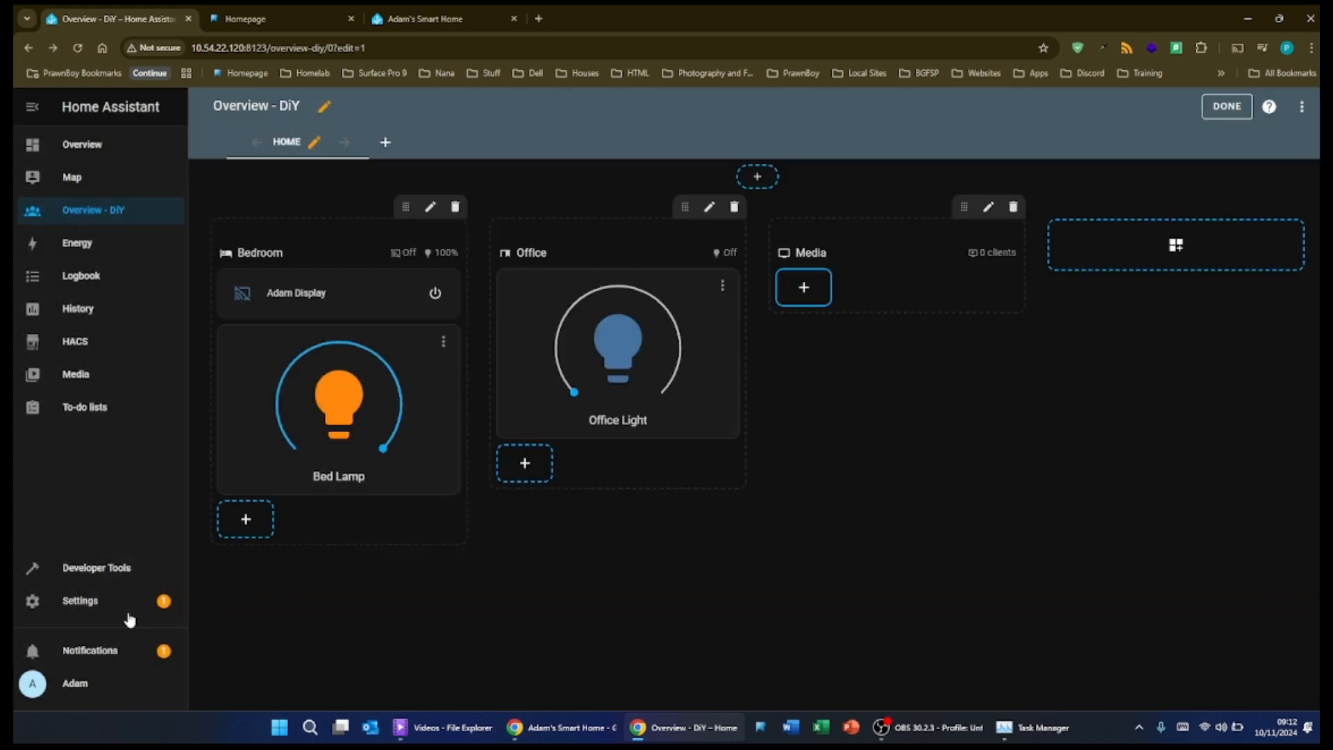
- Submit the restart-required repair to complete the Alarmo update, then switch to Homepage
click(79, 601)
click(738, 198)
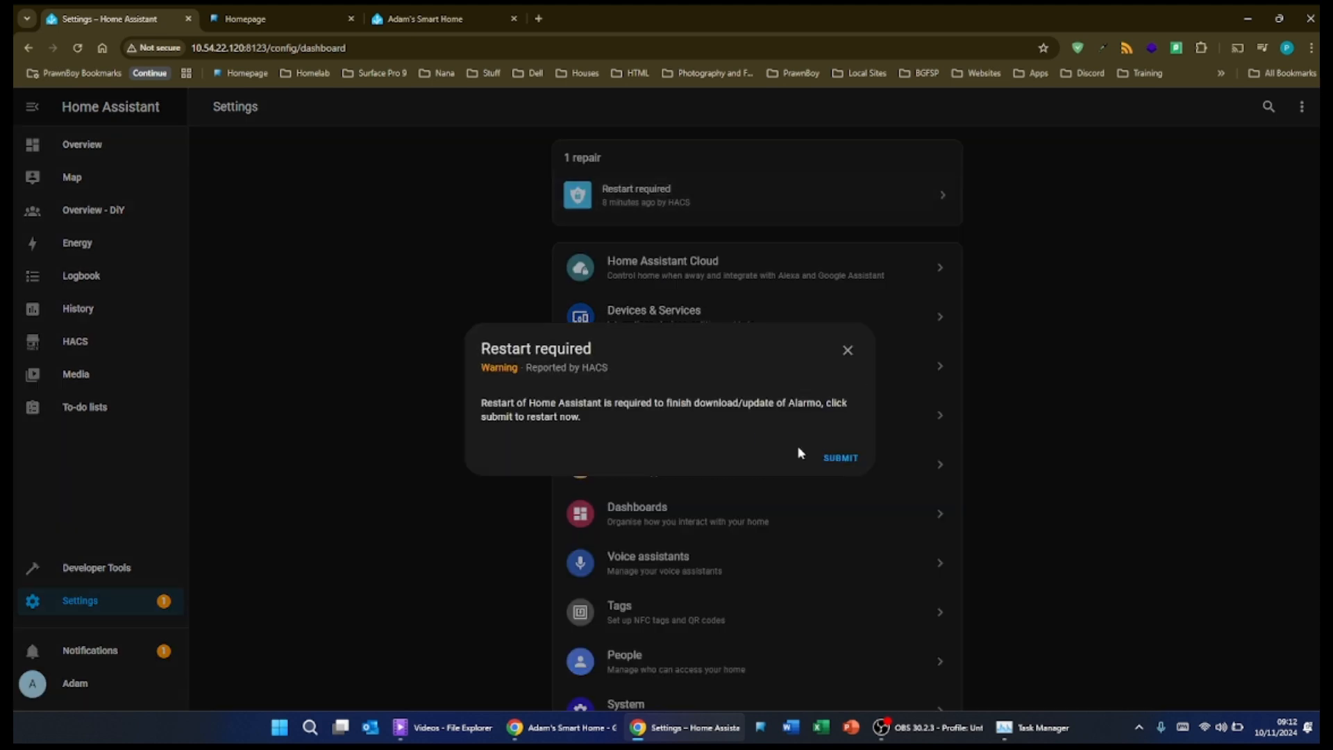
click(853, 466)
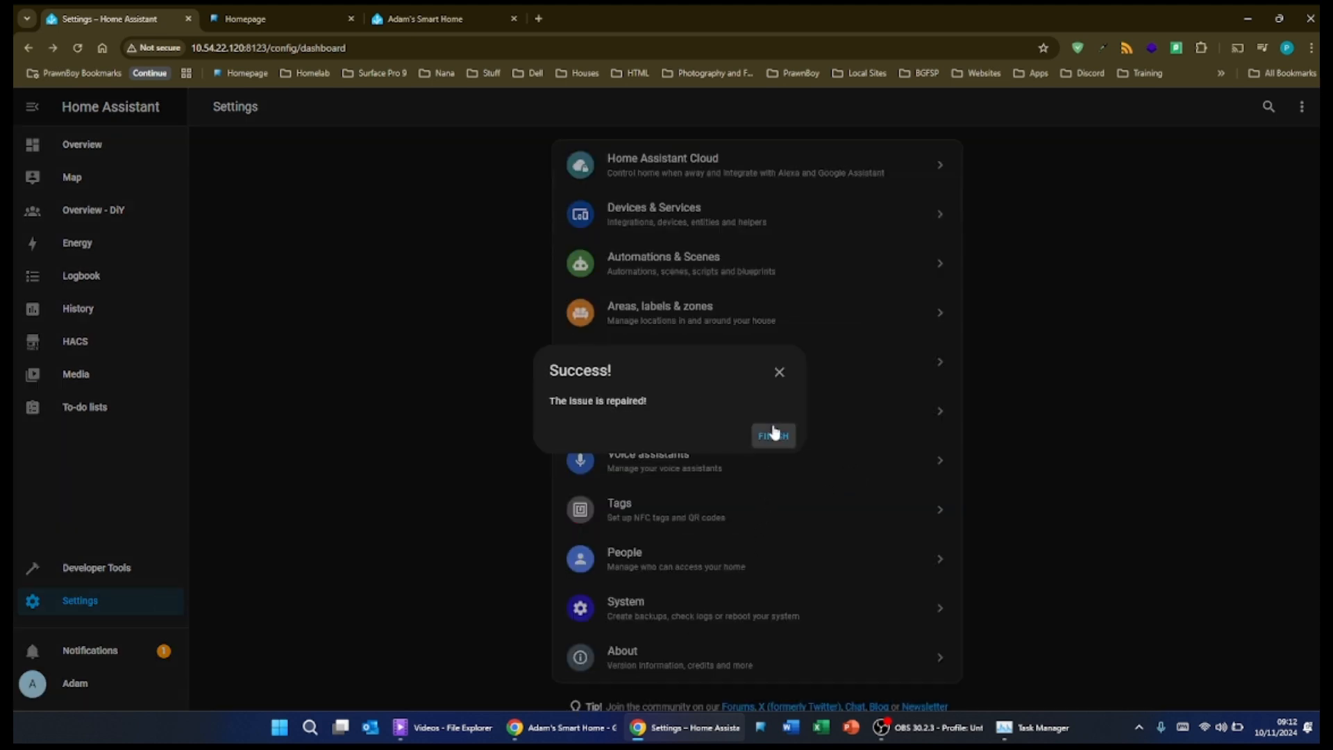
click(772, 435)
click(342, 11)
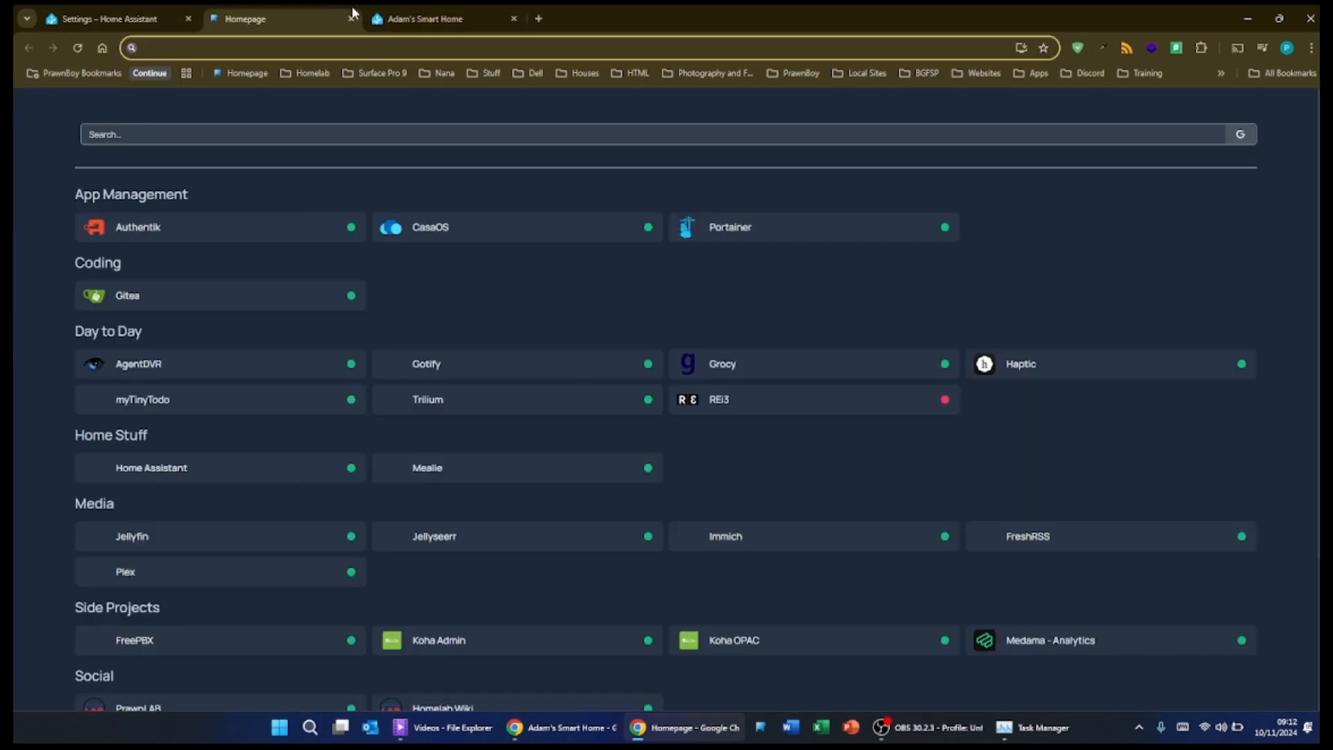
- Navigate to the Proxmox VE server at 10.54.22.3:8006
text(10.54.22)
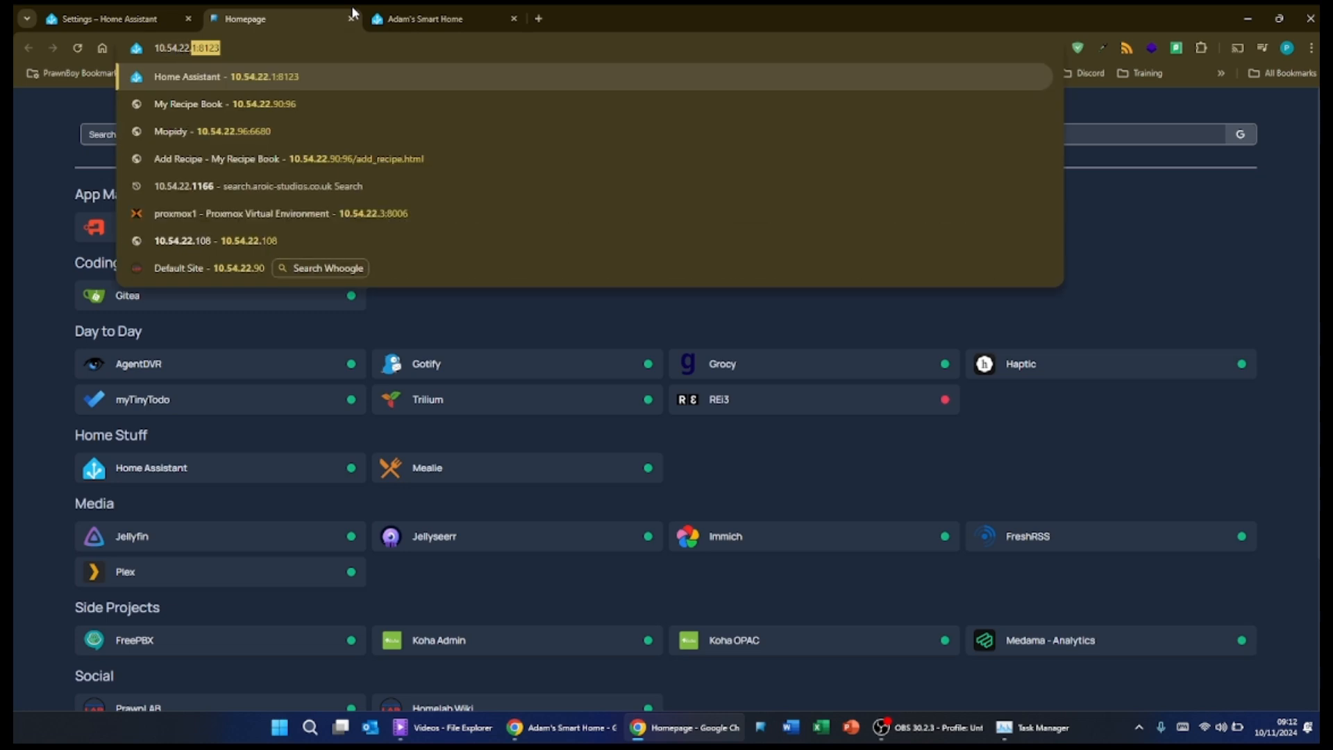
text(.3:8006)
key(Return)
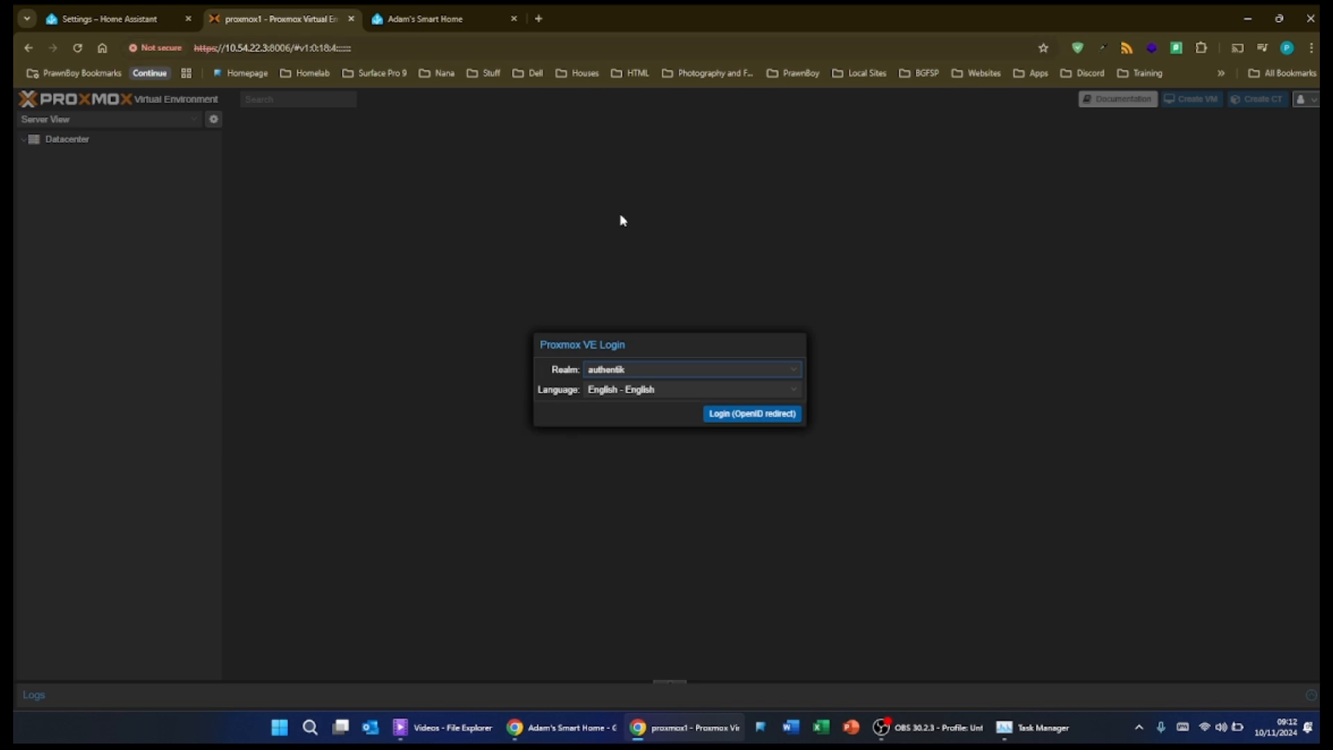
- Sign in to Proxmox VE via authentik with the account username and password, then return to Home Assistant
click(728, 419)
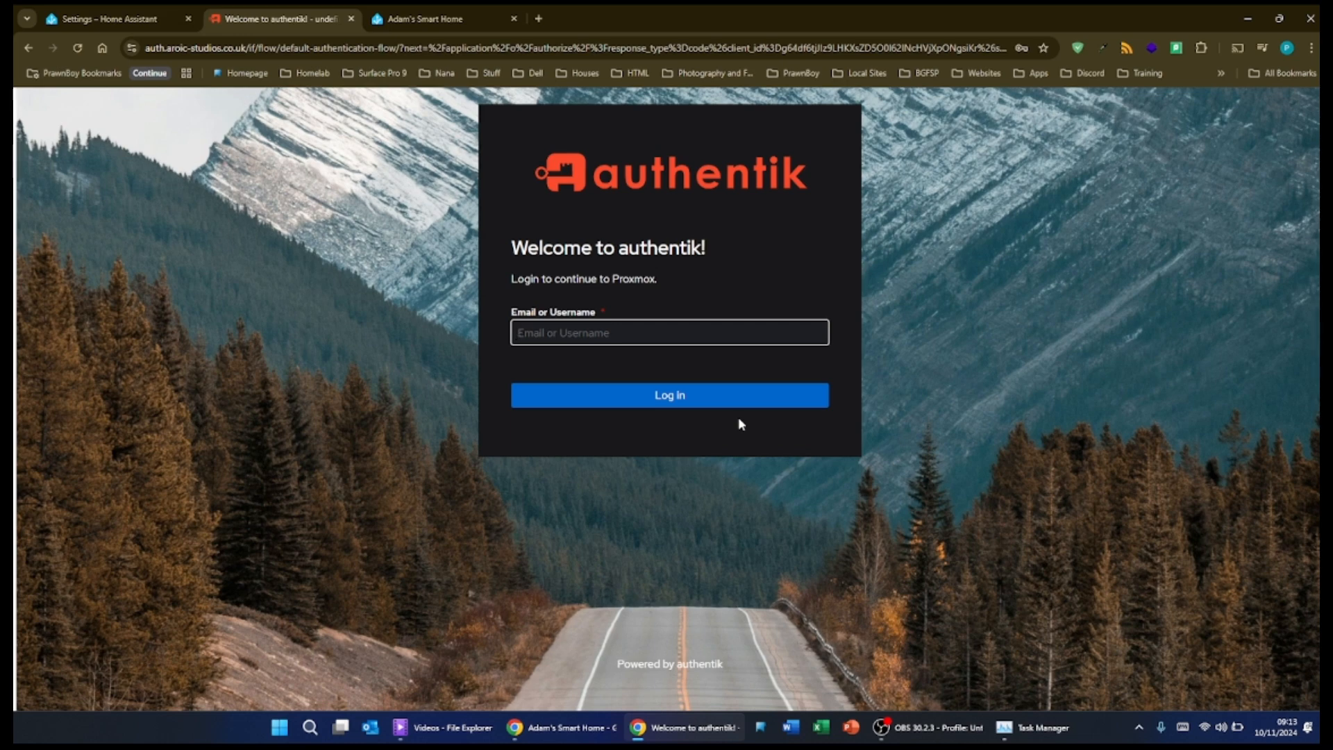
key(Return)
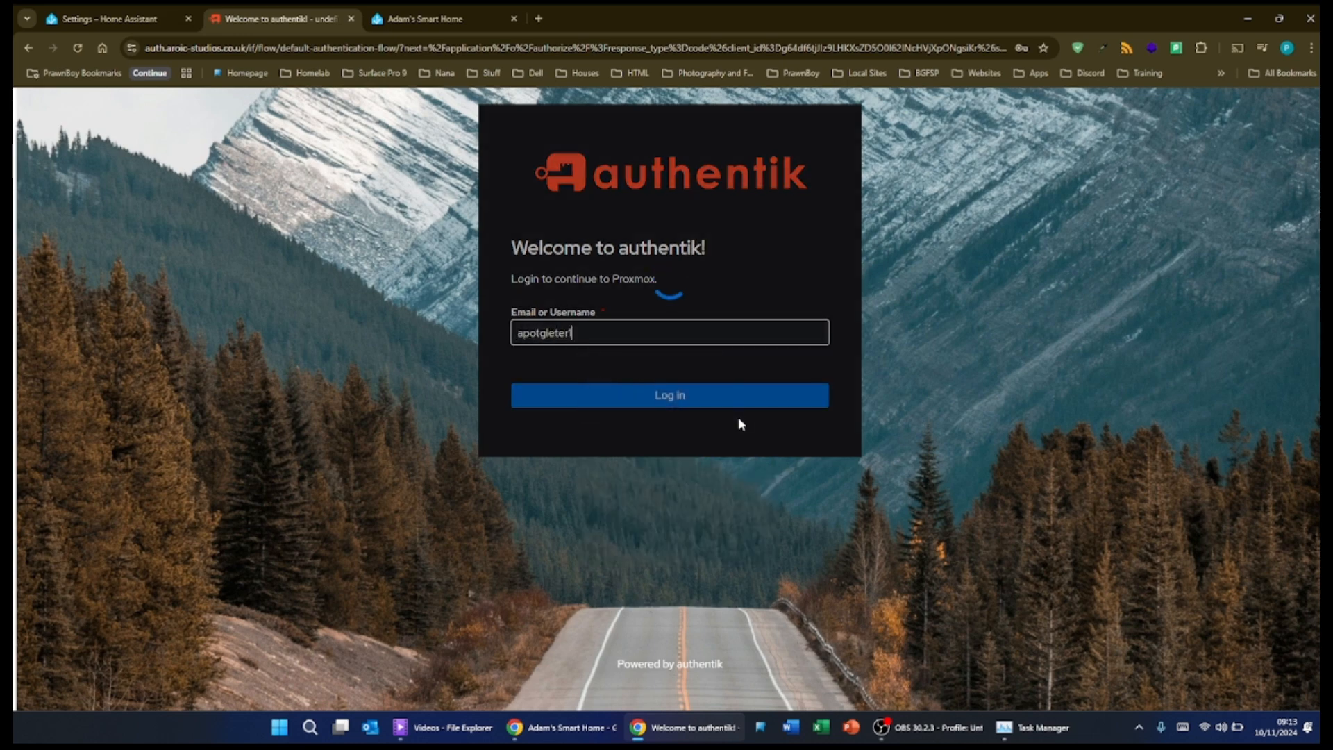
text(••••••••••••)
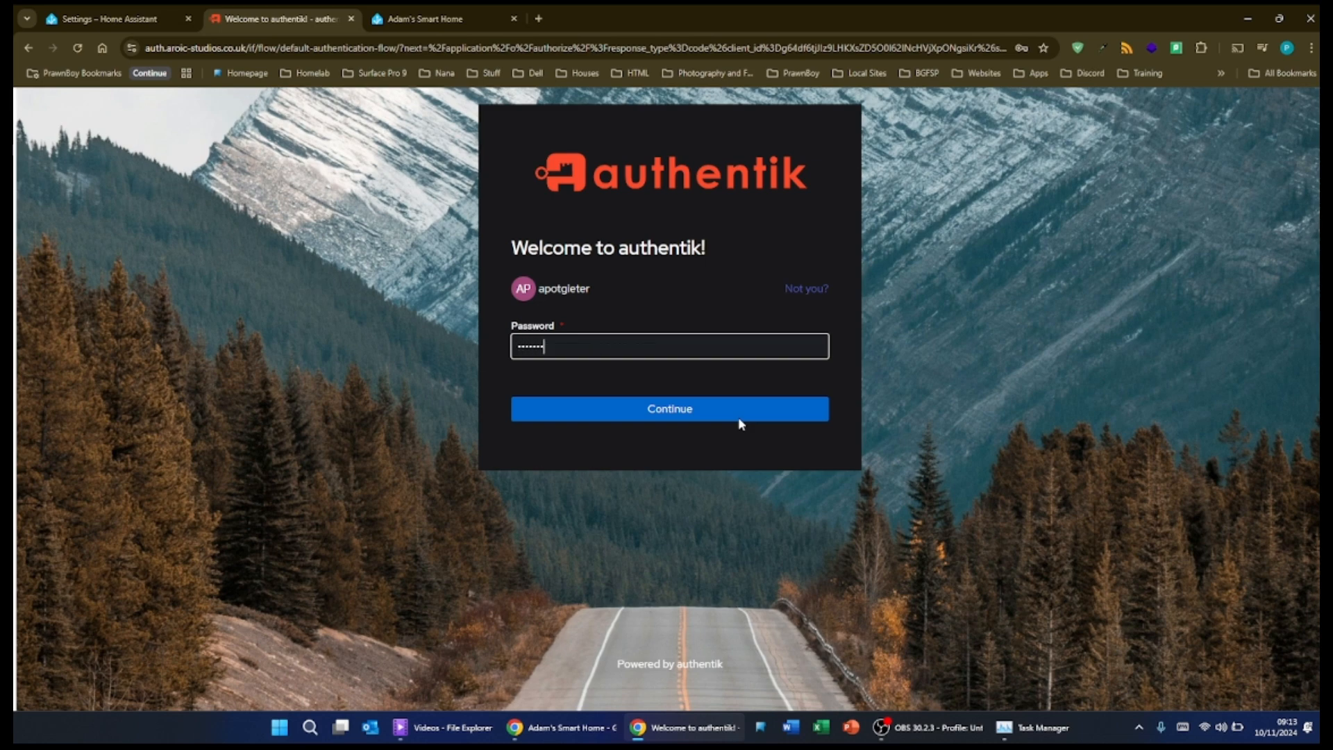
key(Return)
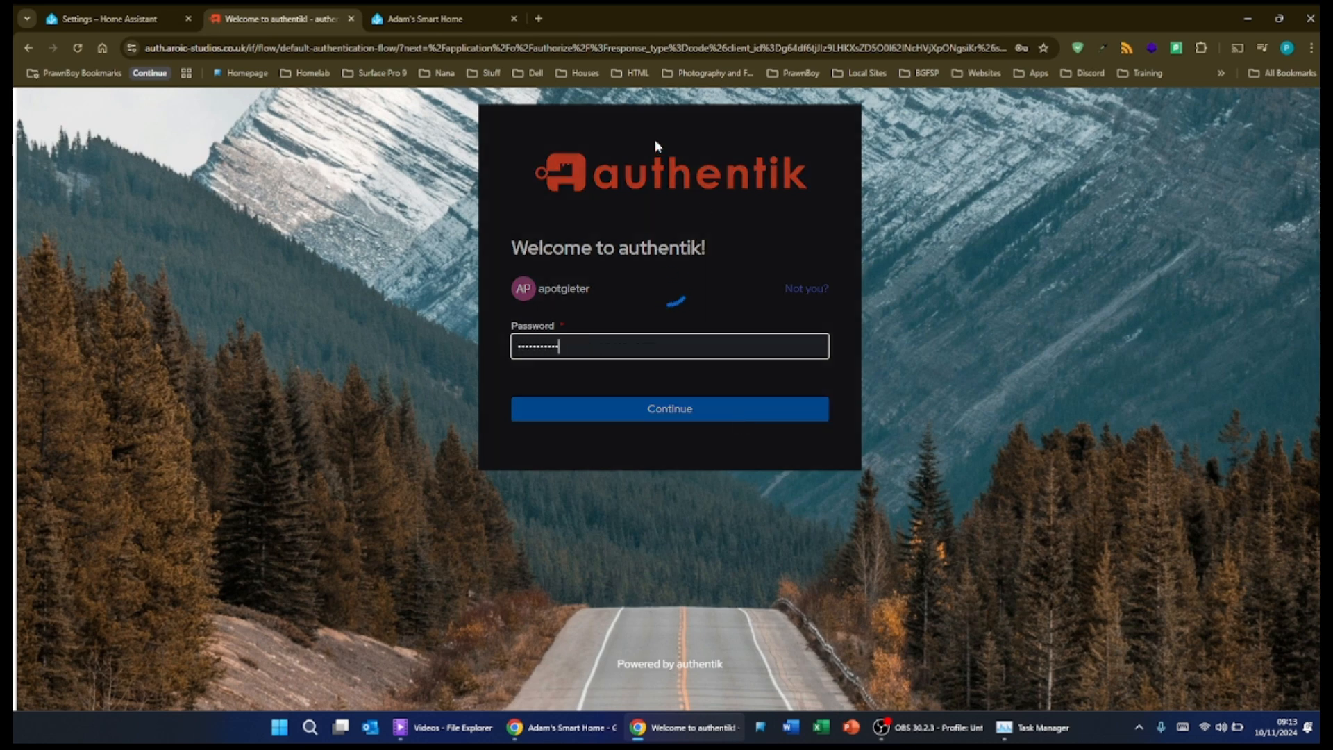
click(186, 9)
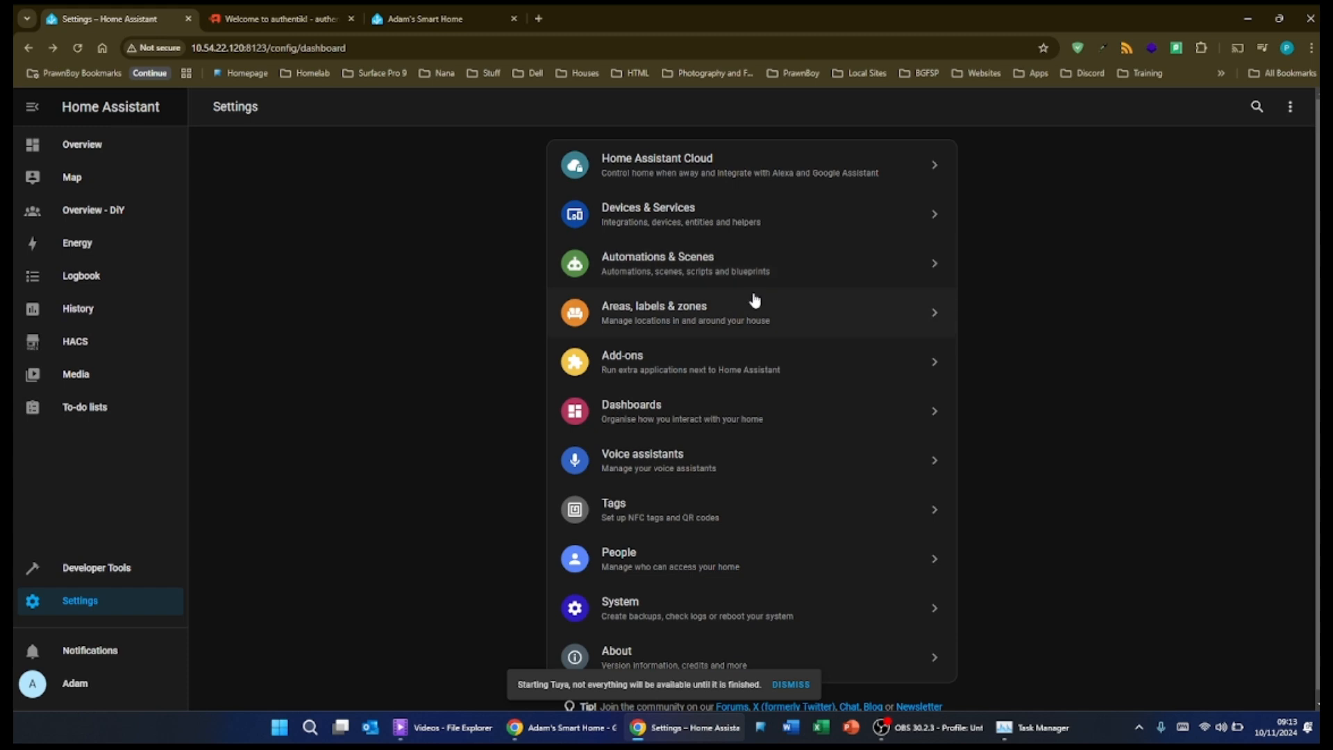
- Try adding a card to the Overview - DiY Media section, cancel, and go to HACS
click(97, 209)
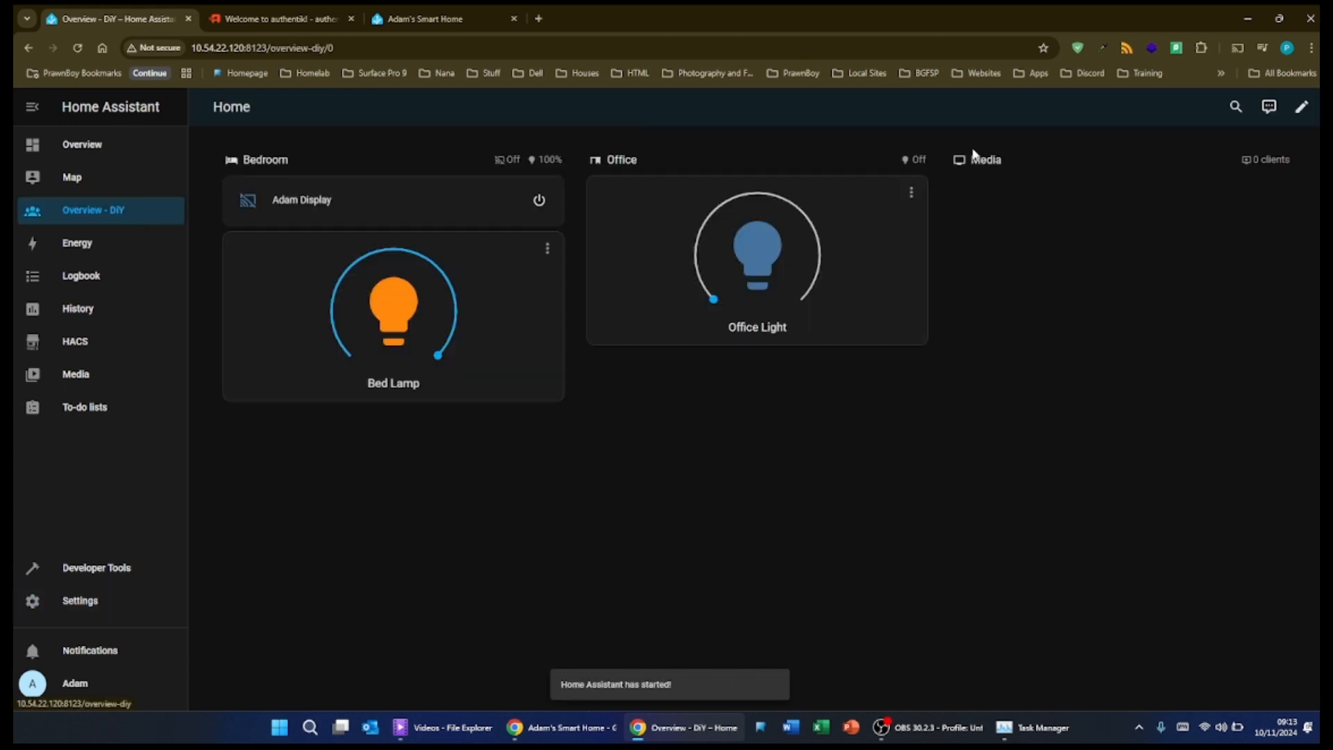
click(1302, 107)
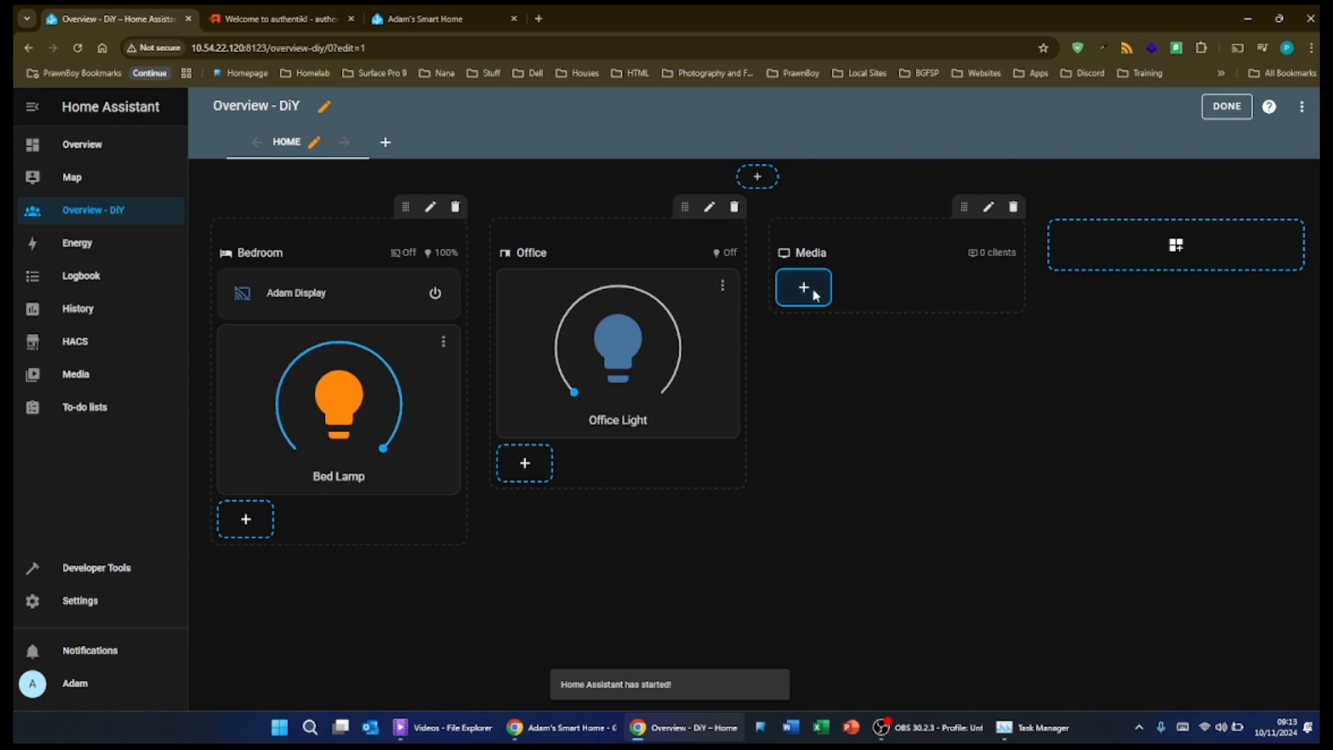
click(813, 289)
scroll(681, 542, down, 15)
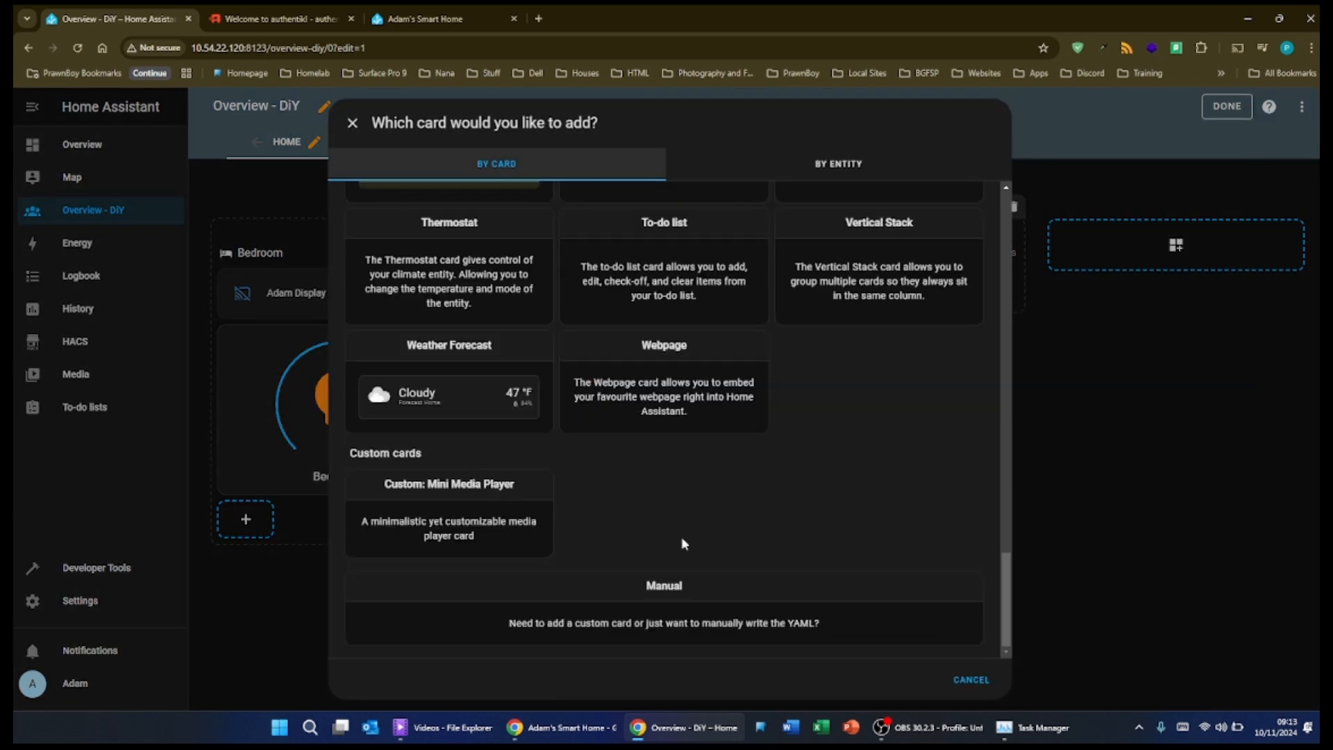
click(970, 681)
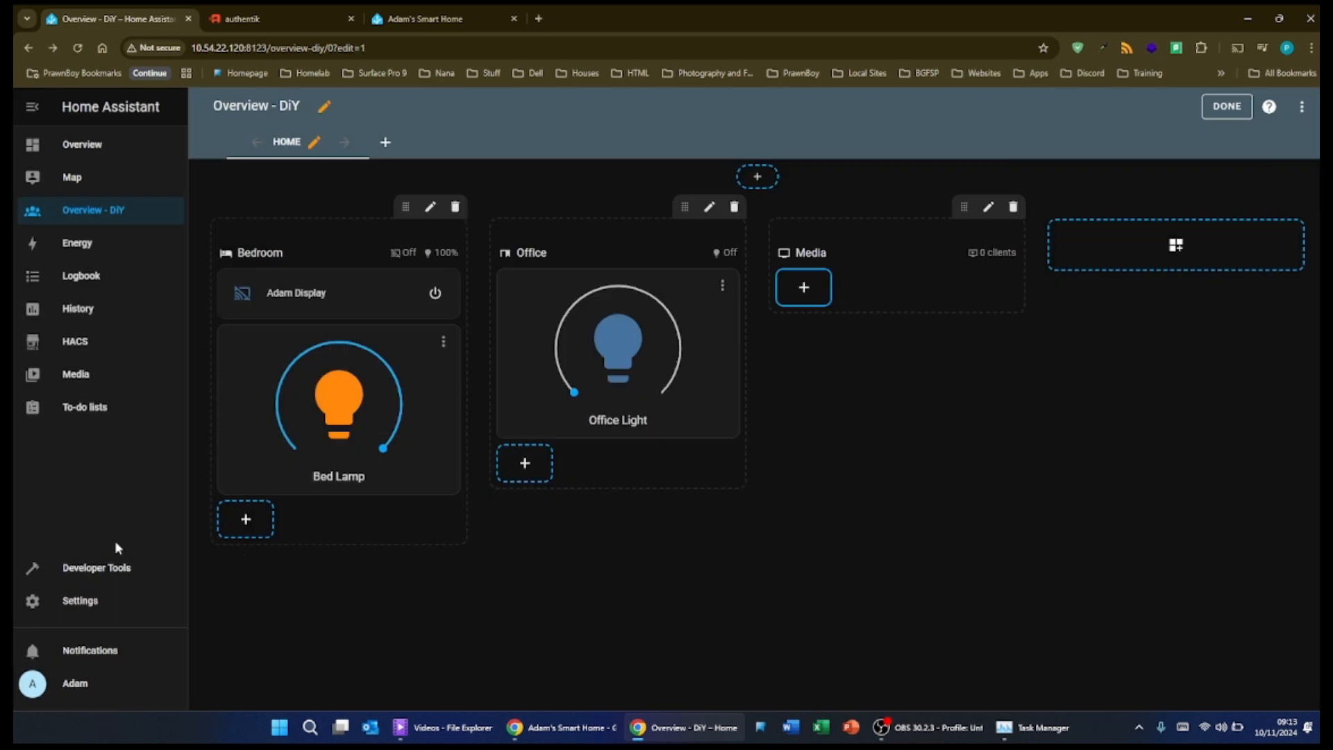
click(67, 341)
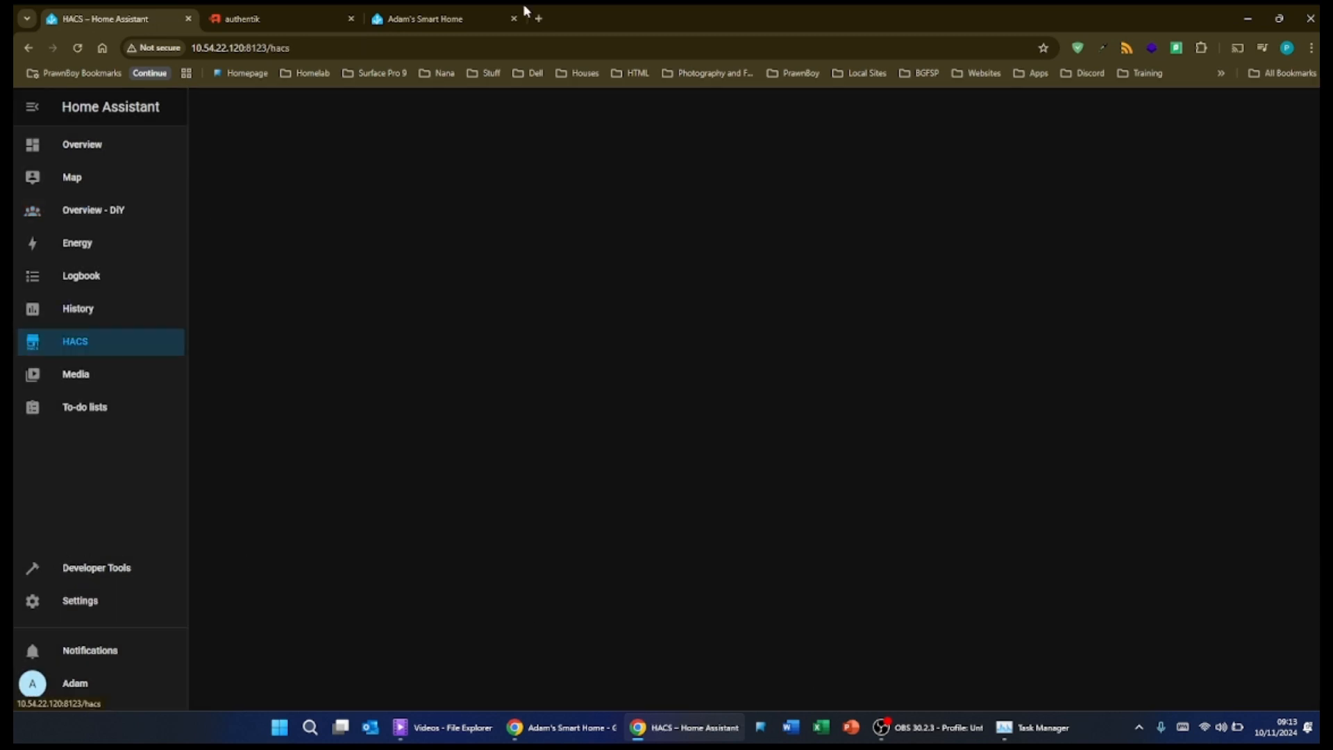
- Search new integrations for 'remot' and 'fire', close the search, and return to HACS
click(170, 595)
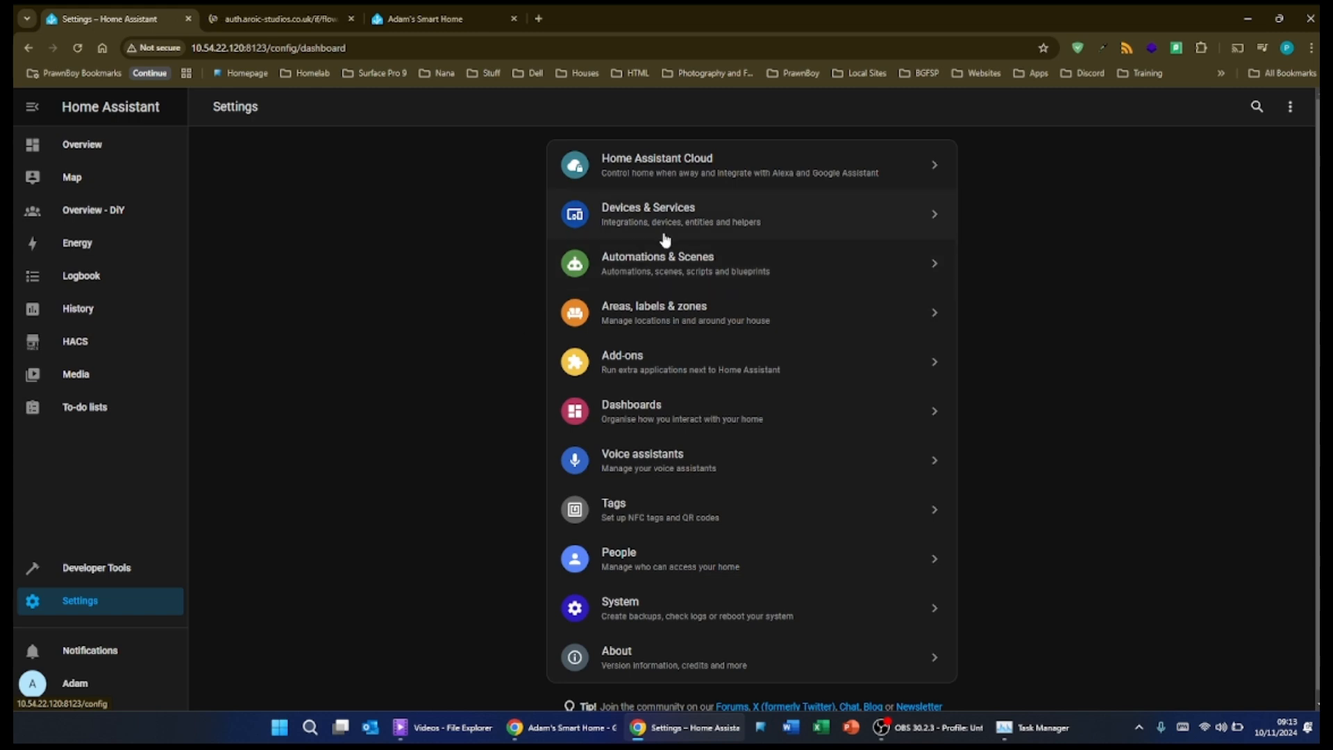
click(659, 226)
click(1228, 684)
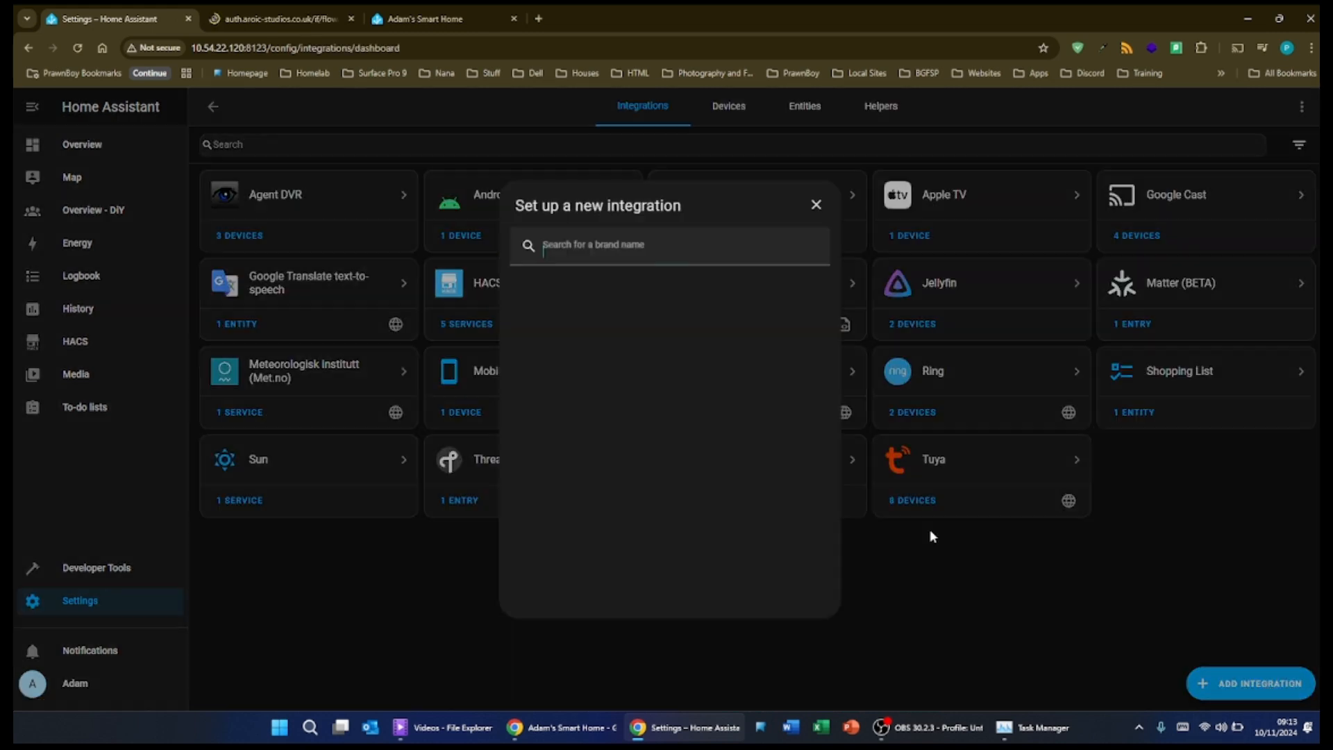
text(remot)
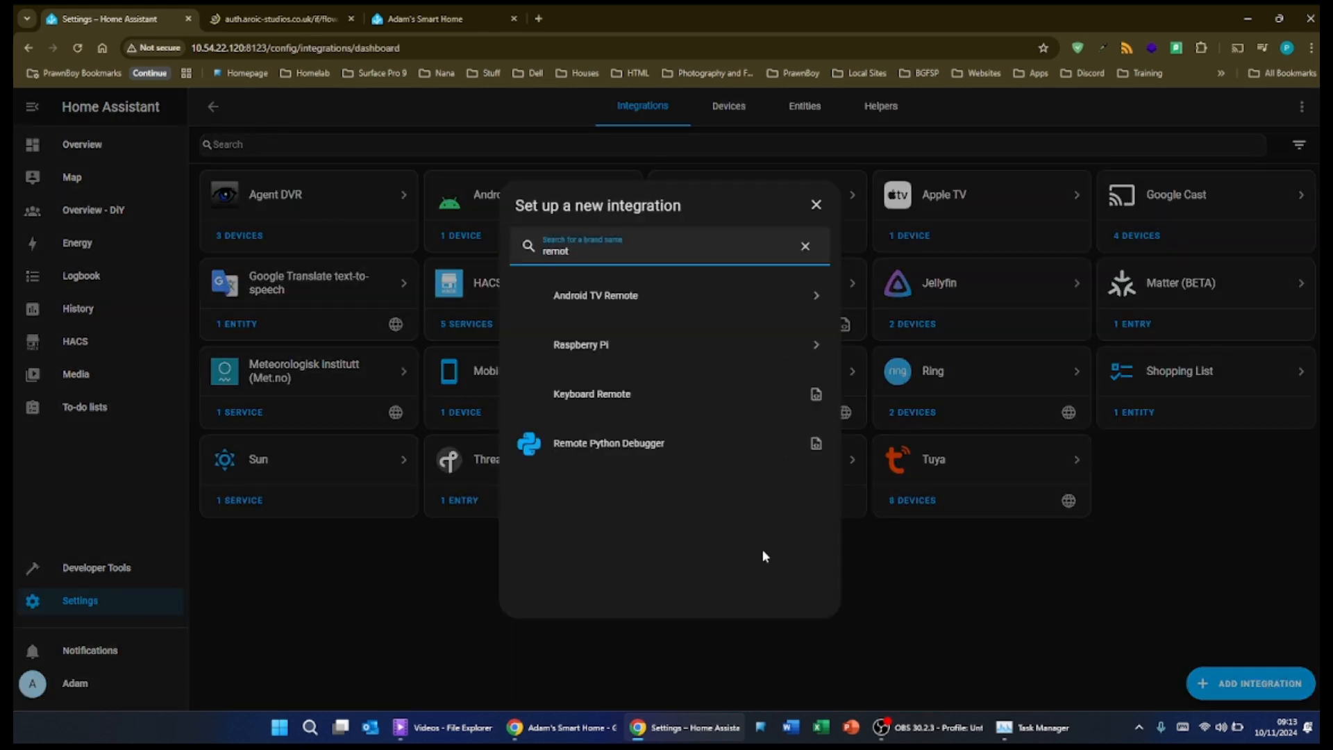
key(ctrl+a)
text(fire)
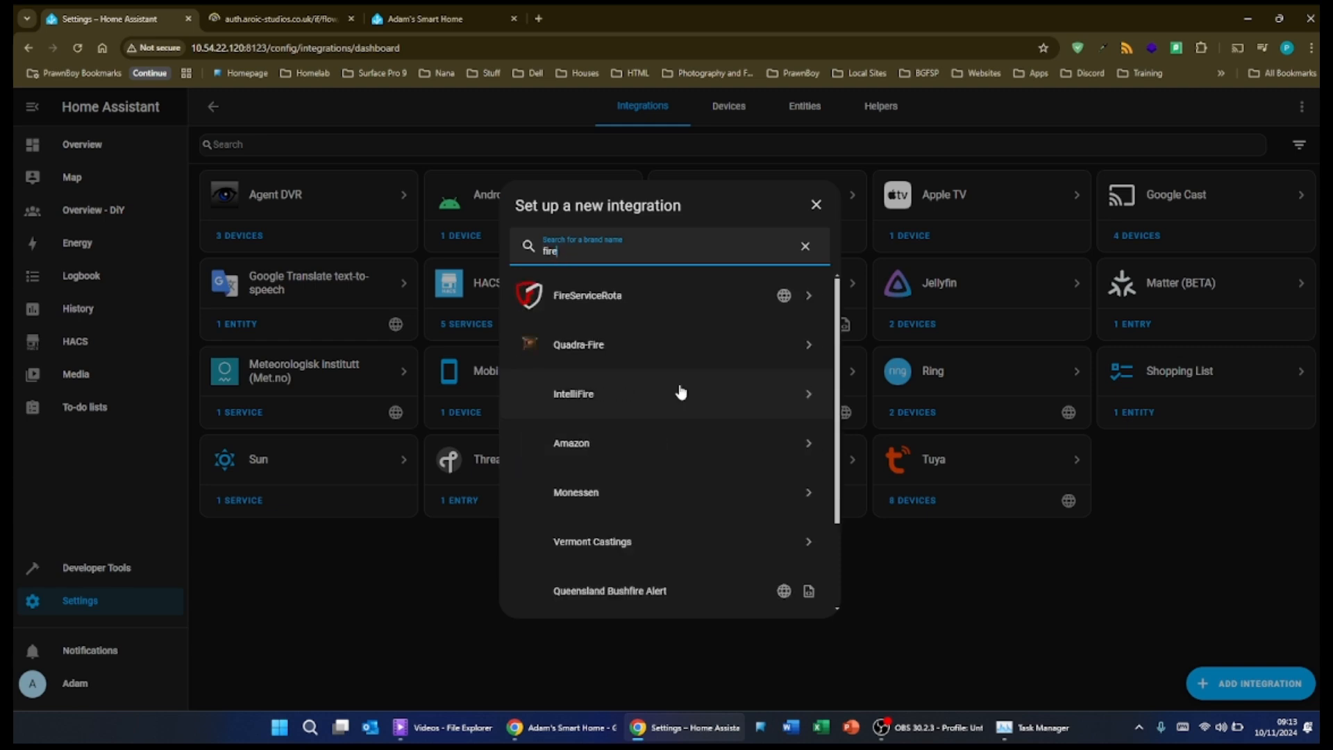
scroll(680, 393, down, 3)
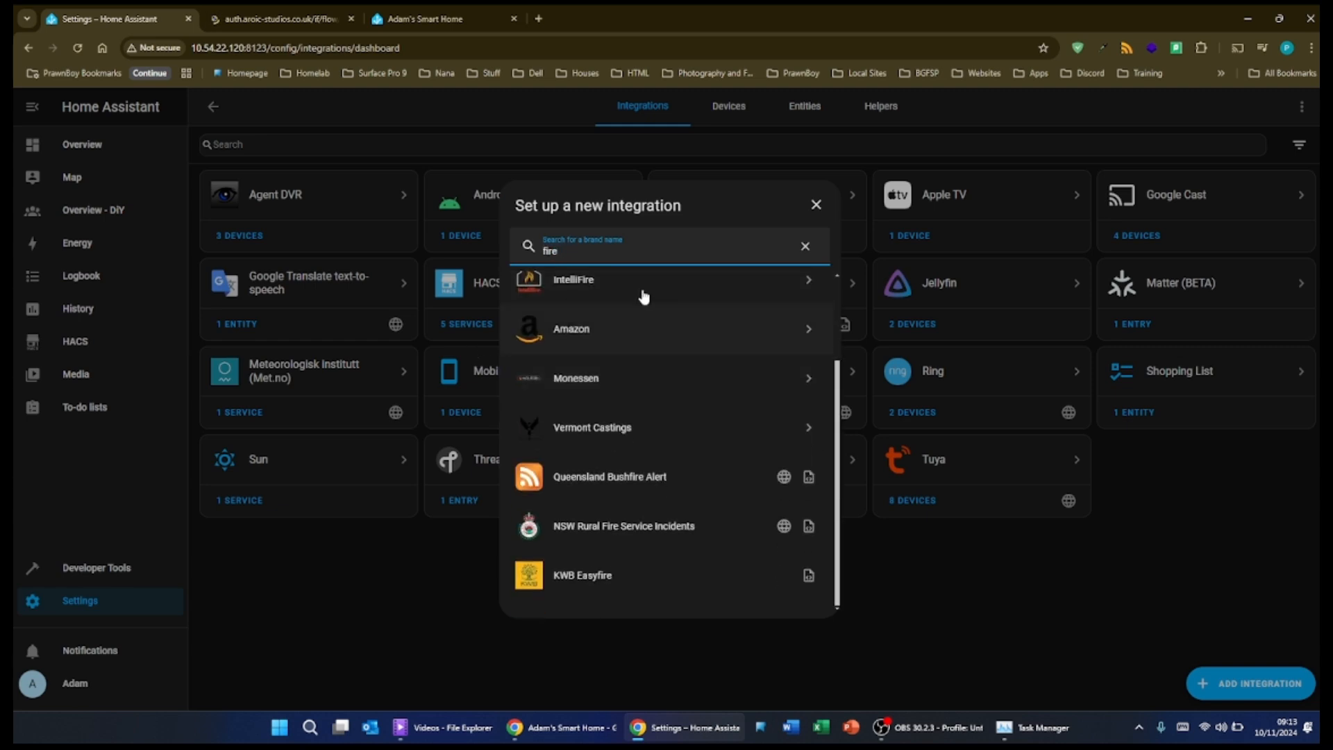
click(817, 205)
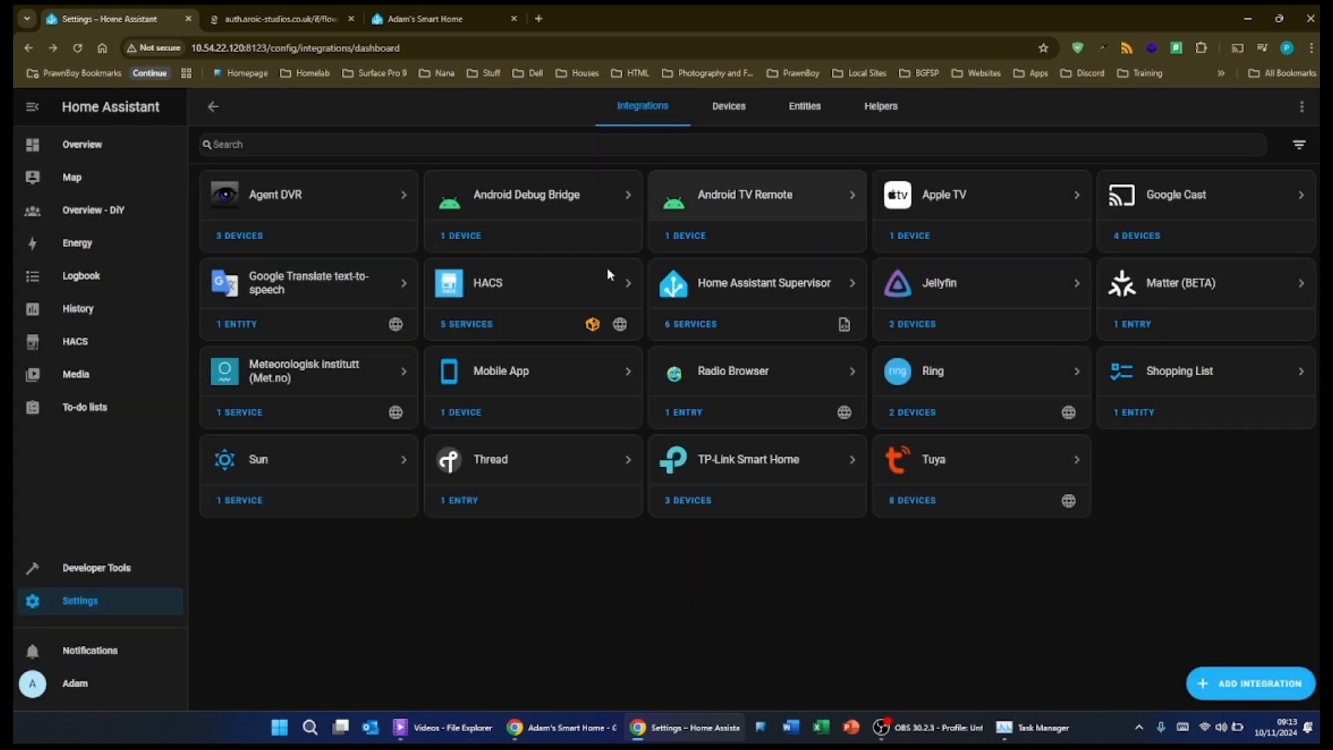
click(75, 341)
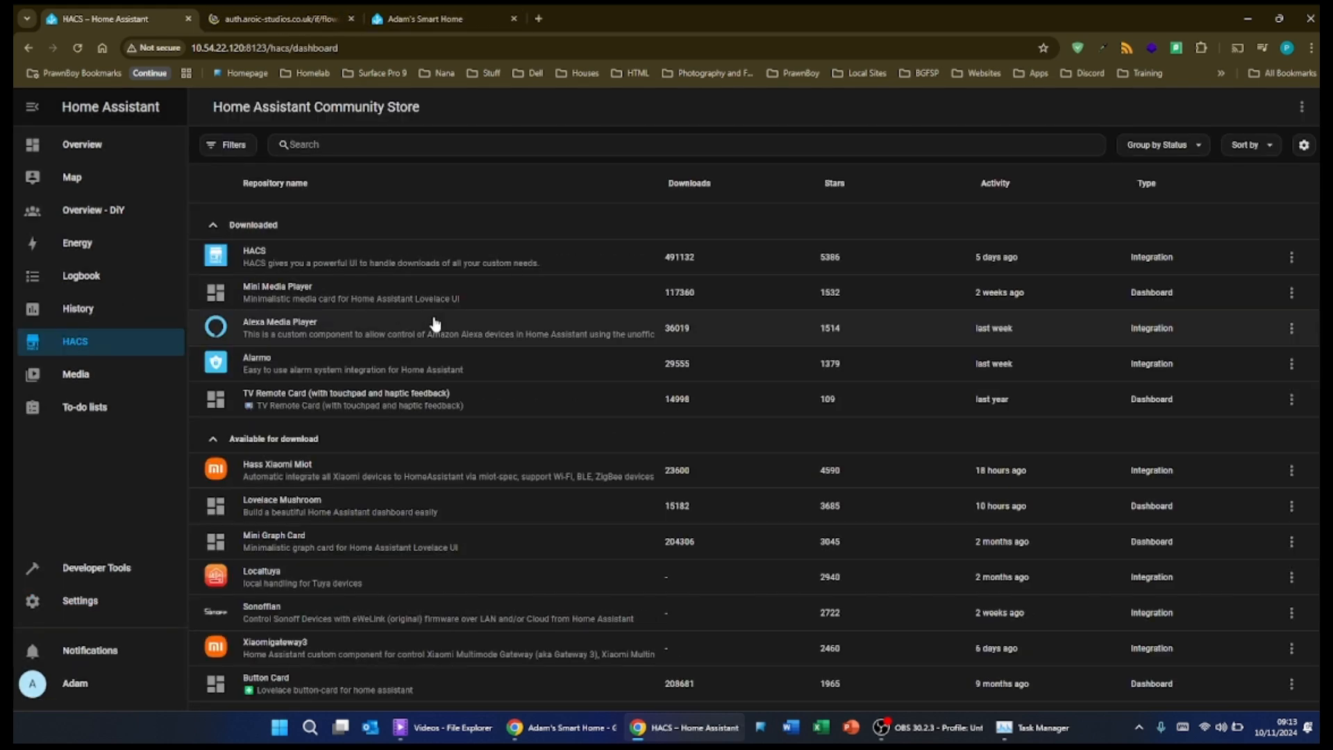
- Review the TV Remote Card details, then return to the HACS repository list in the other tab
click(356, 395)
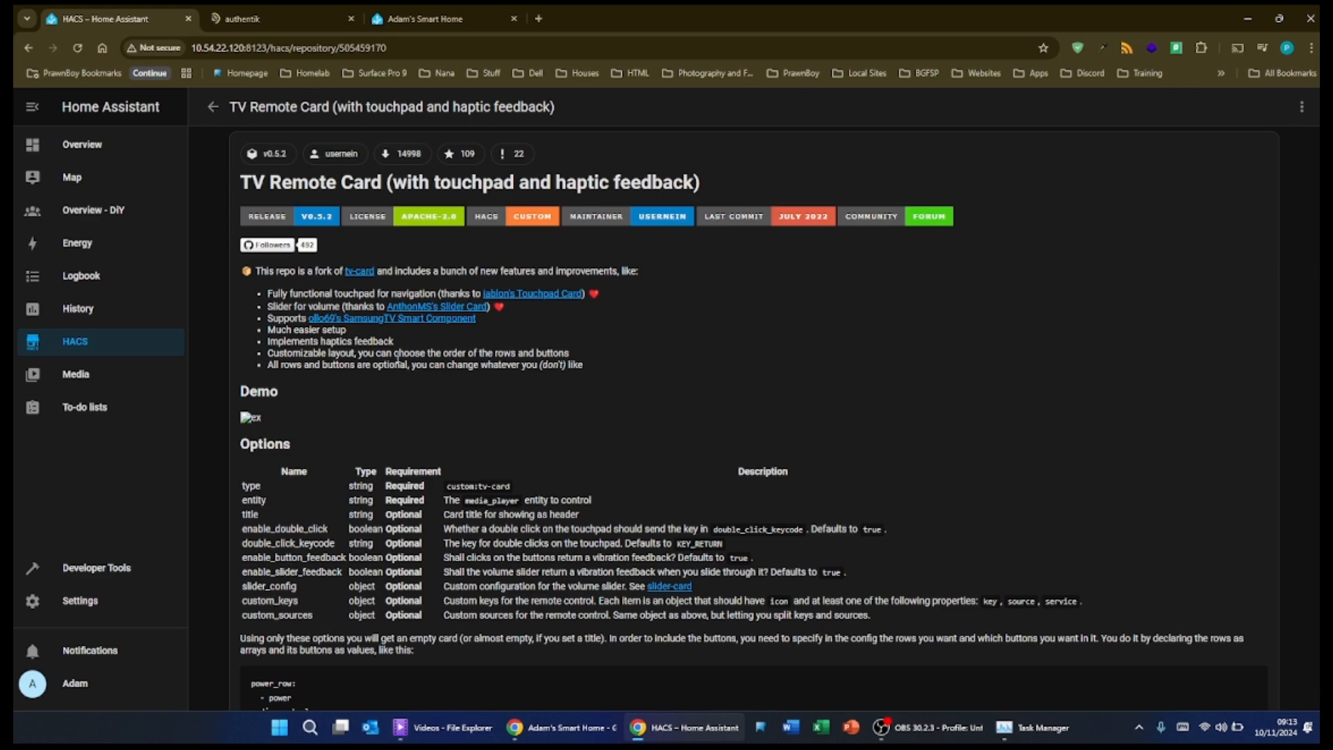
scroll(398, 360, down, 7)
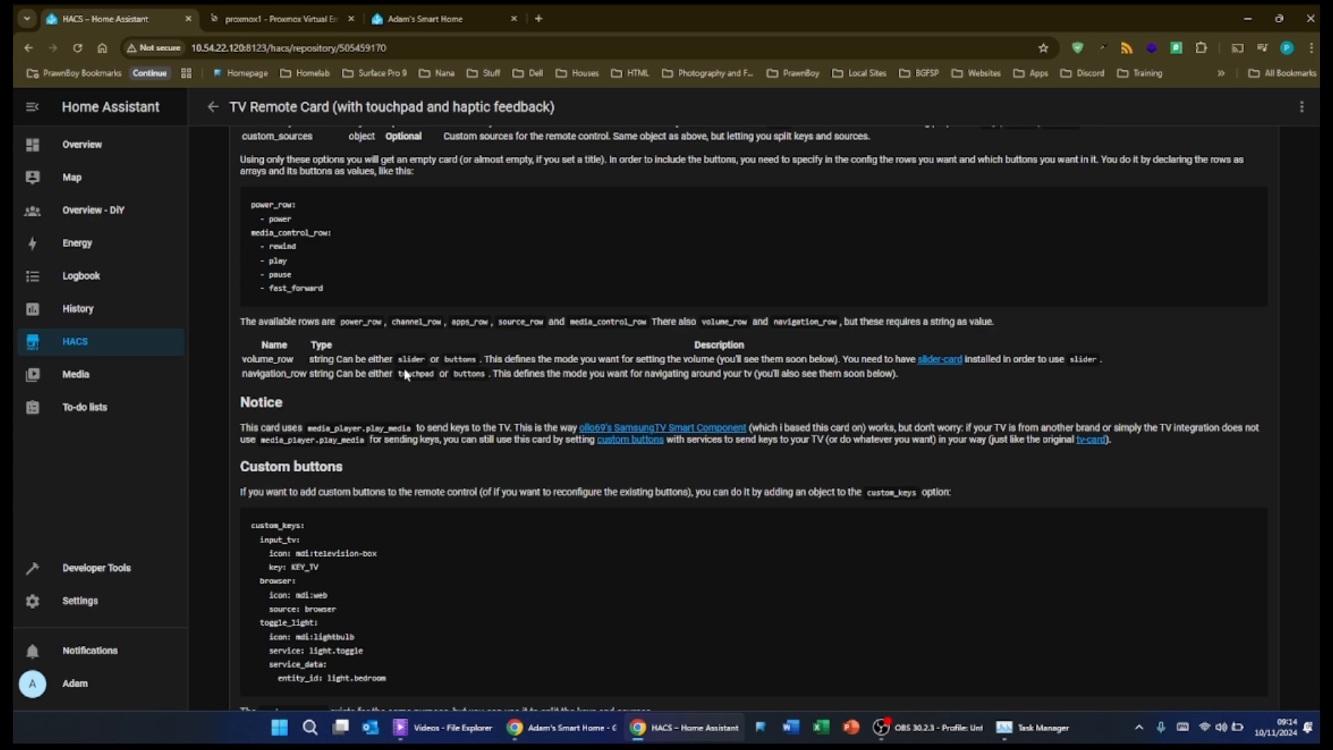
click(423, 19)
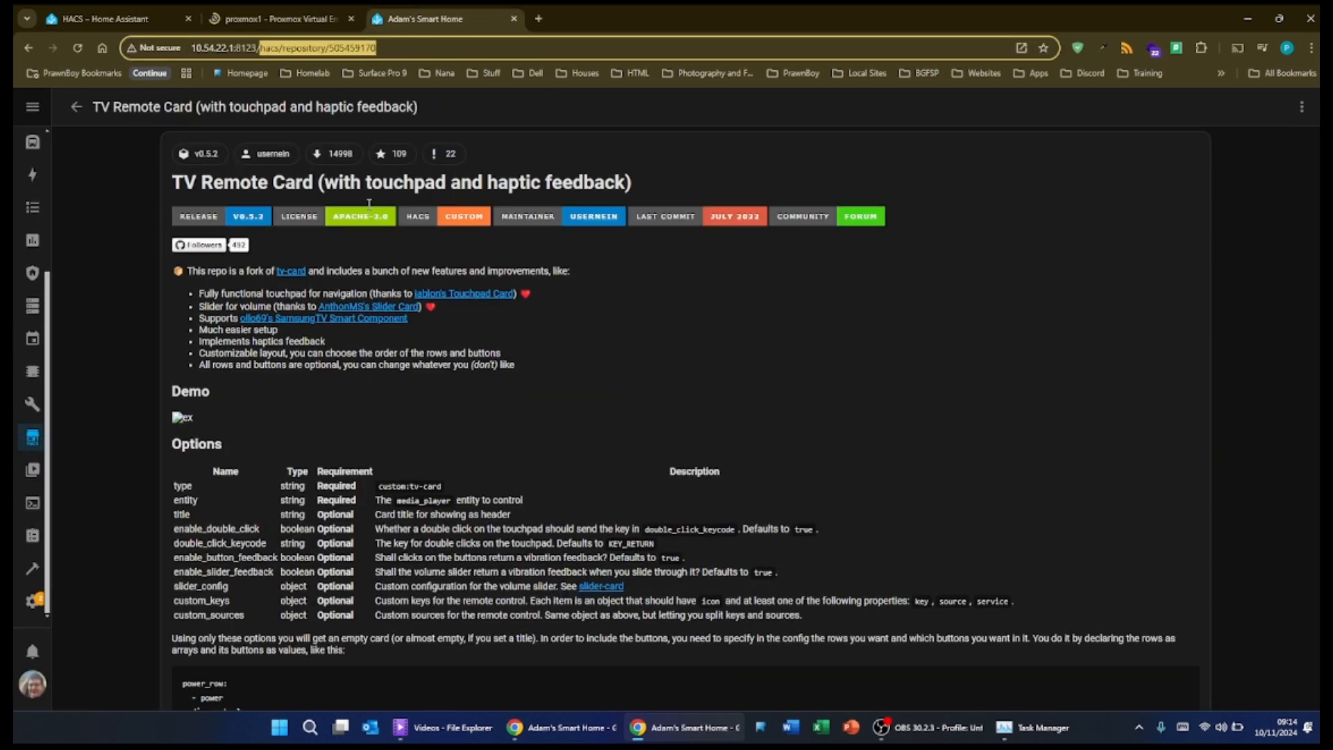
click(77, 107)
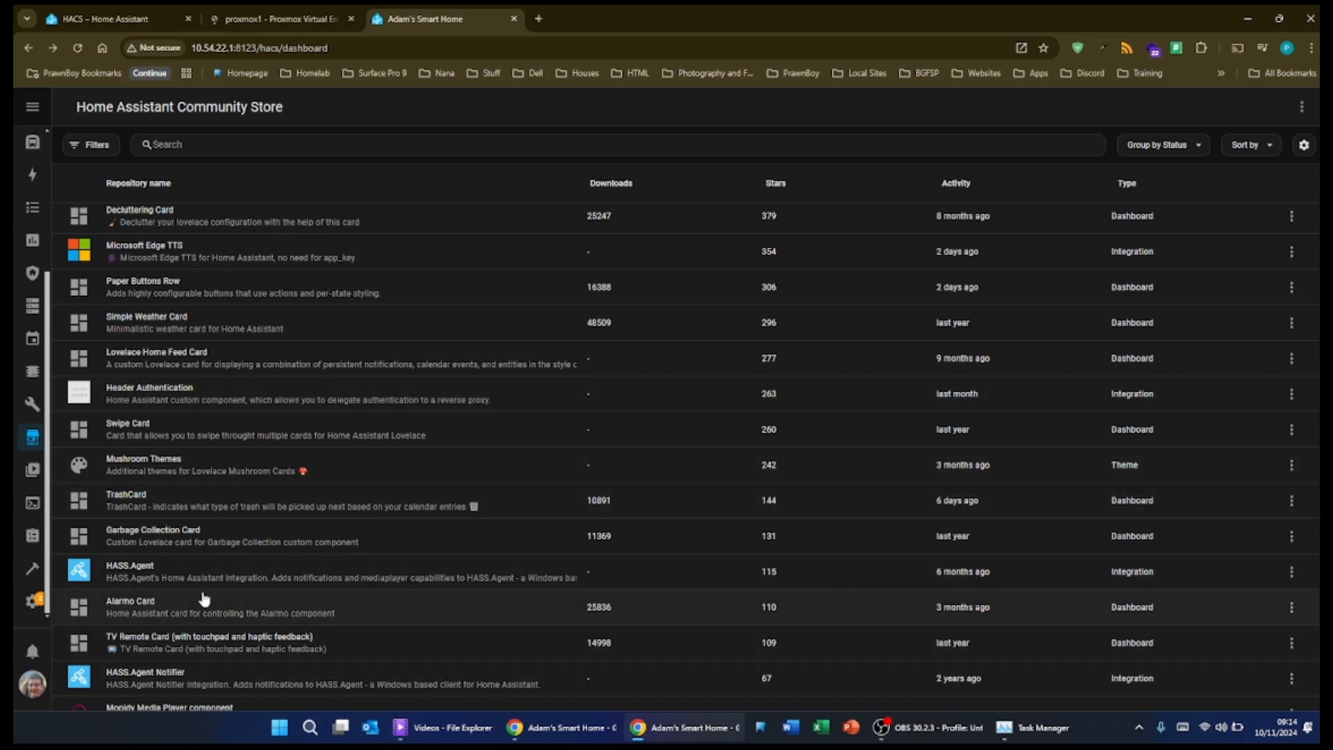
- Scroll the repository list and open the Firemote Card repository page
scroll(208, 590, down, 2)
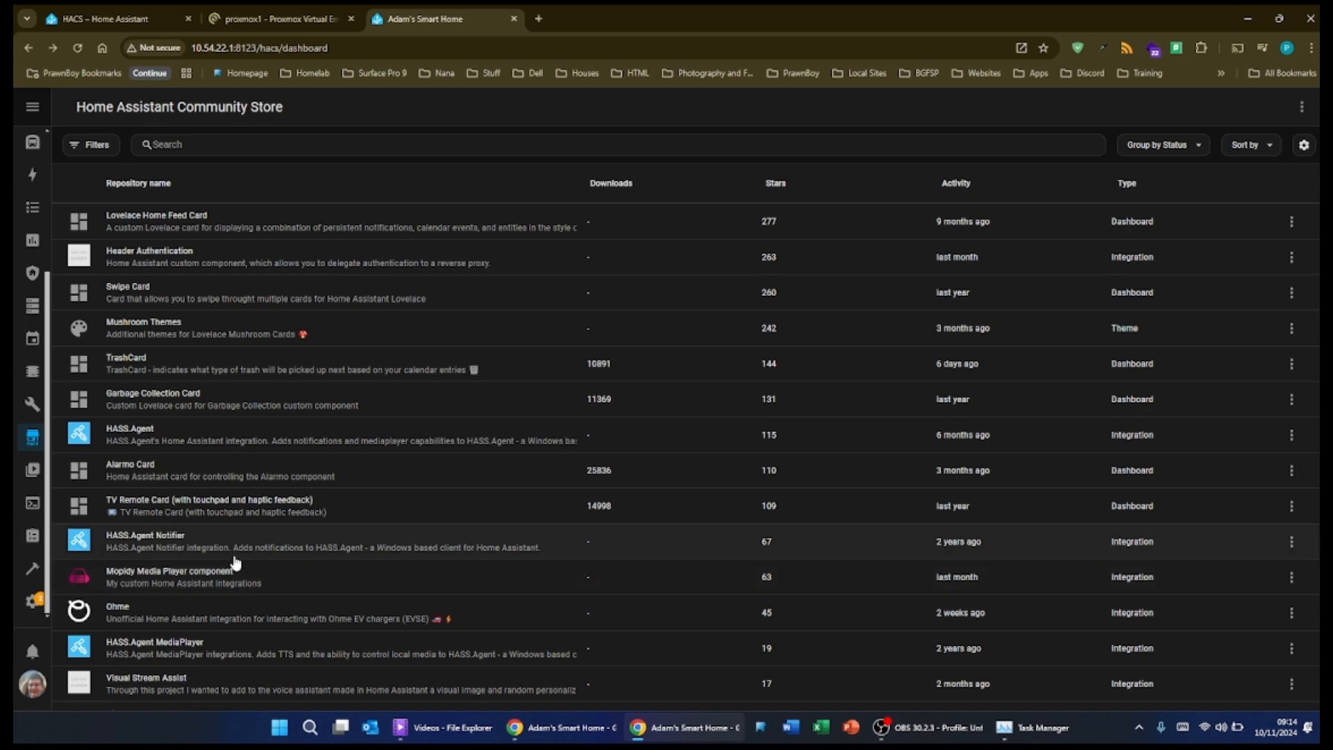
scroll(236, 563, down, 1)
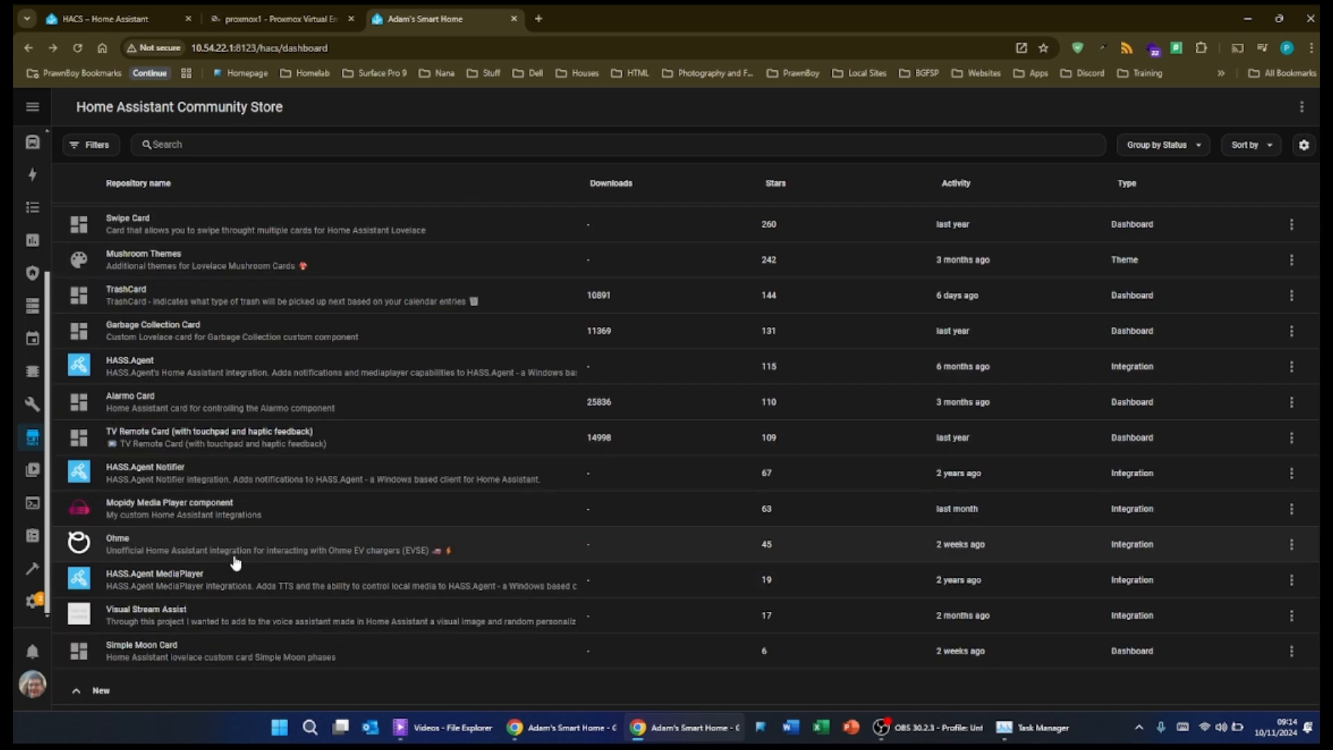
scroll(236, 563, up, 1)
scroll(238, 555, up, 1)
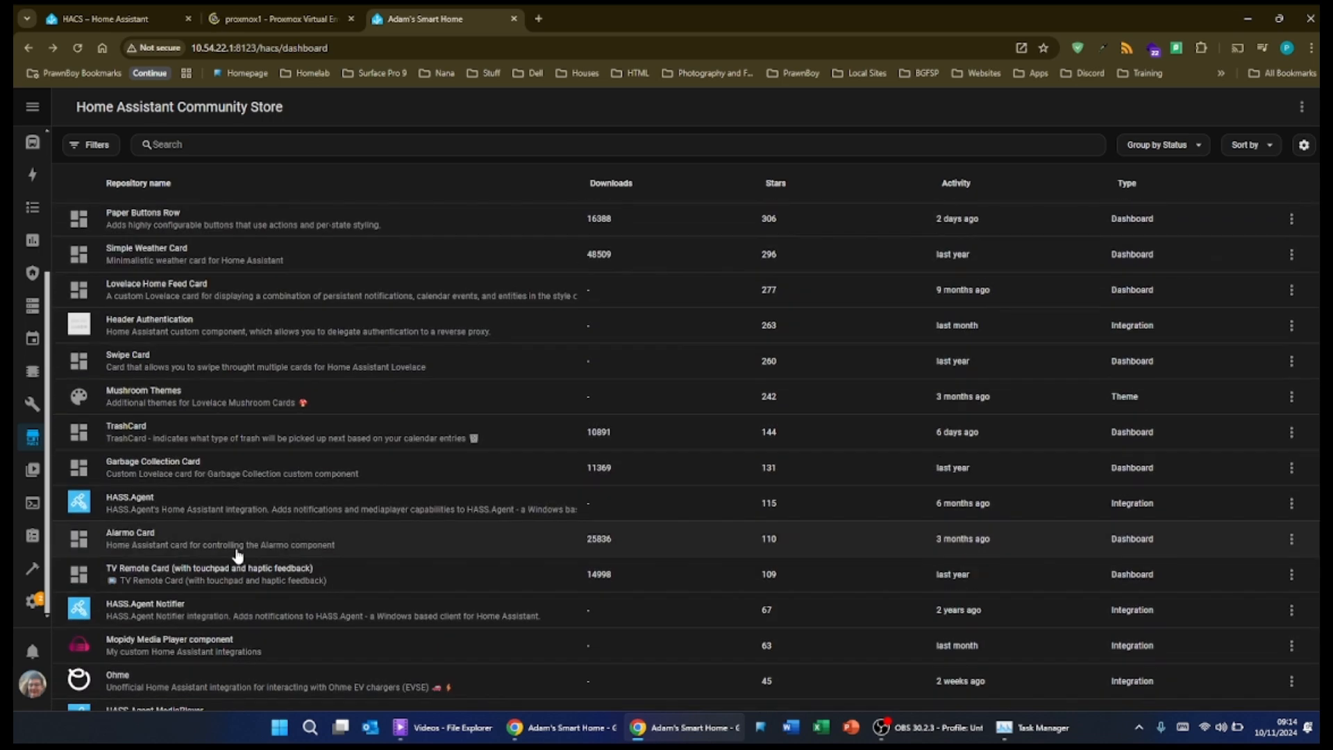
scroll(237, 556, up, 4)
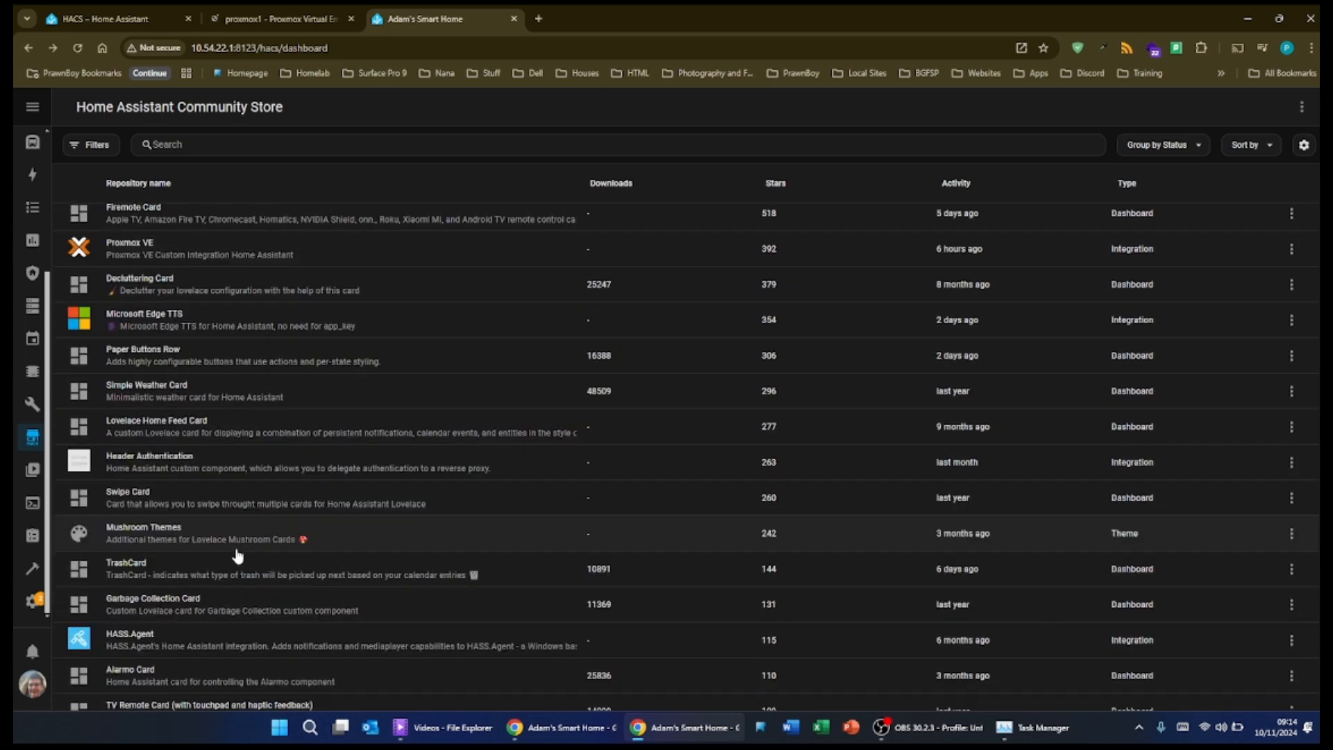
scroll(238, 555, up, 2)
right_click(239, 555)
click(201, 519)
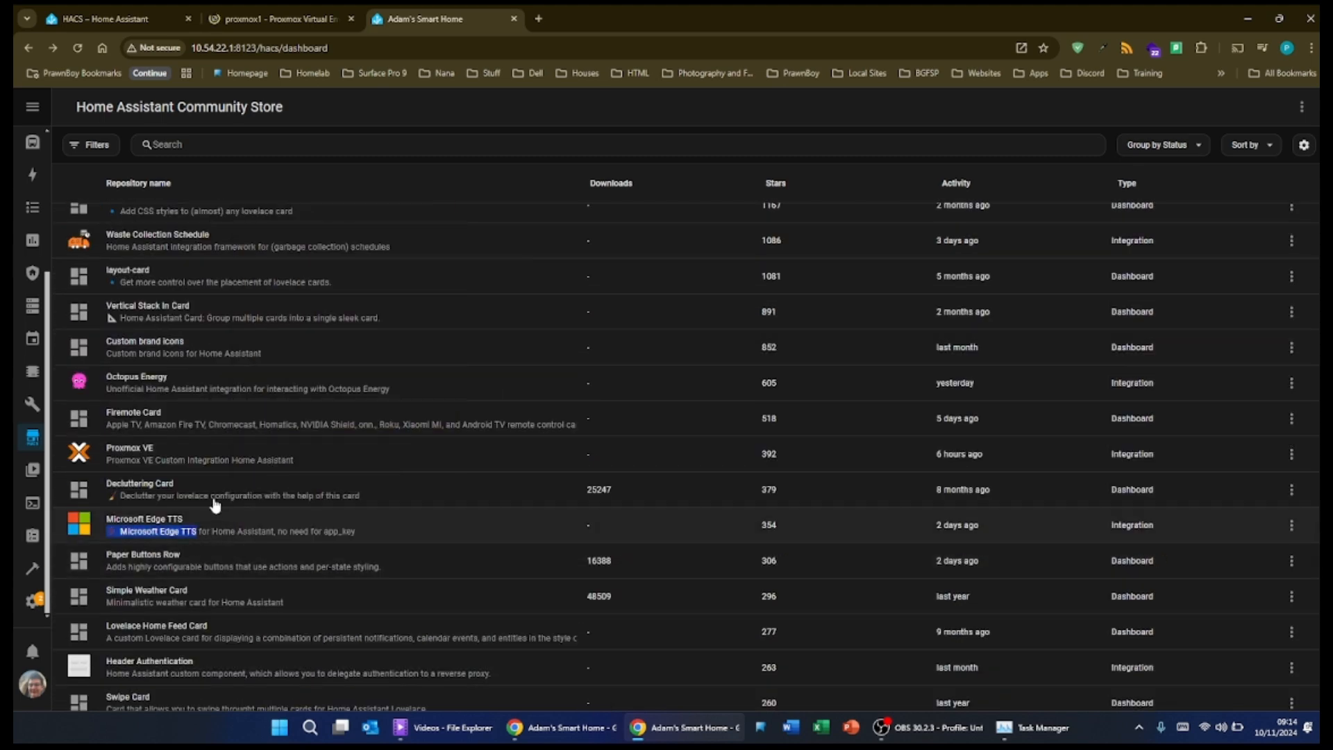
drag(200, 520, 234, 428)
click(169, 428)
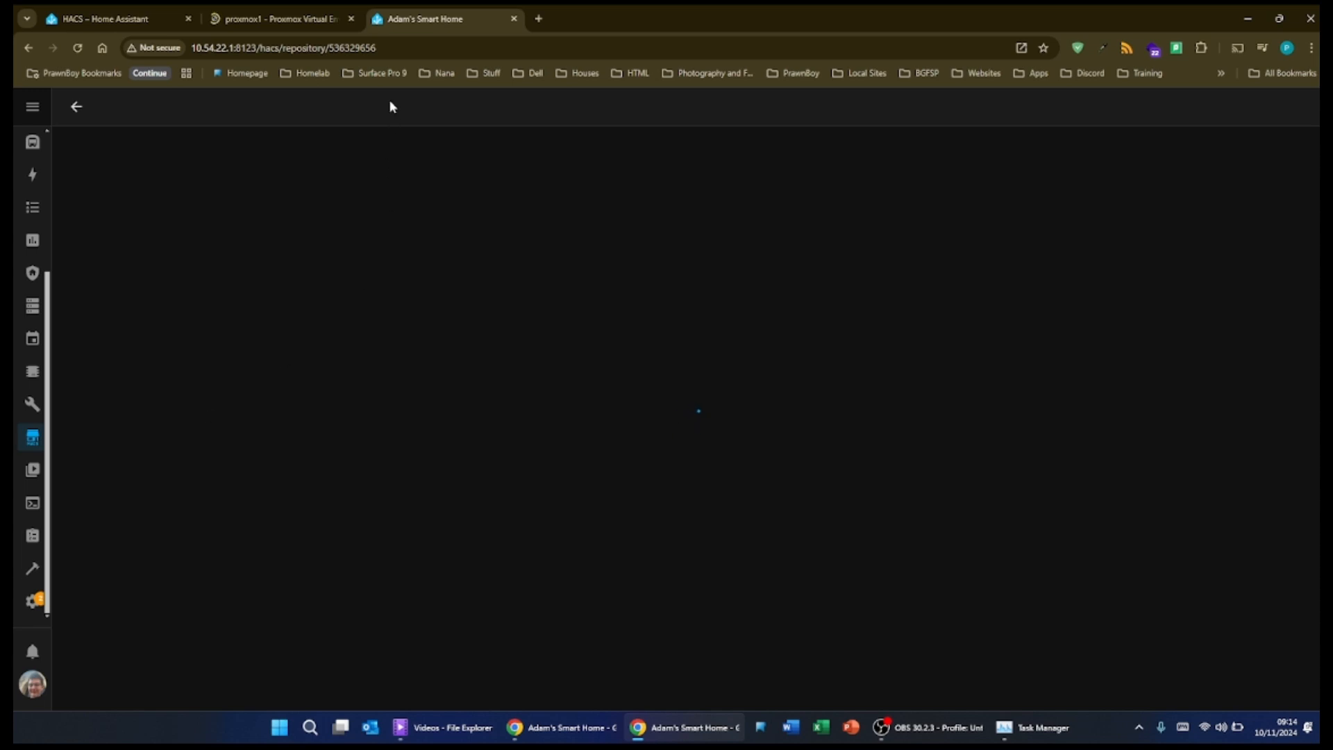
- Load the Firemote repository path in the HACS tab and close the extra Smart Home tab
drag(377, 47, 259, 64)
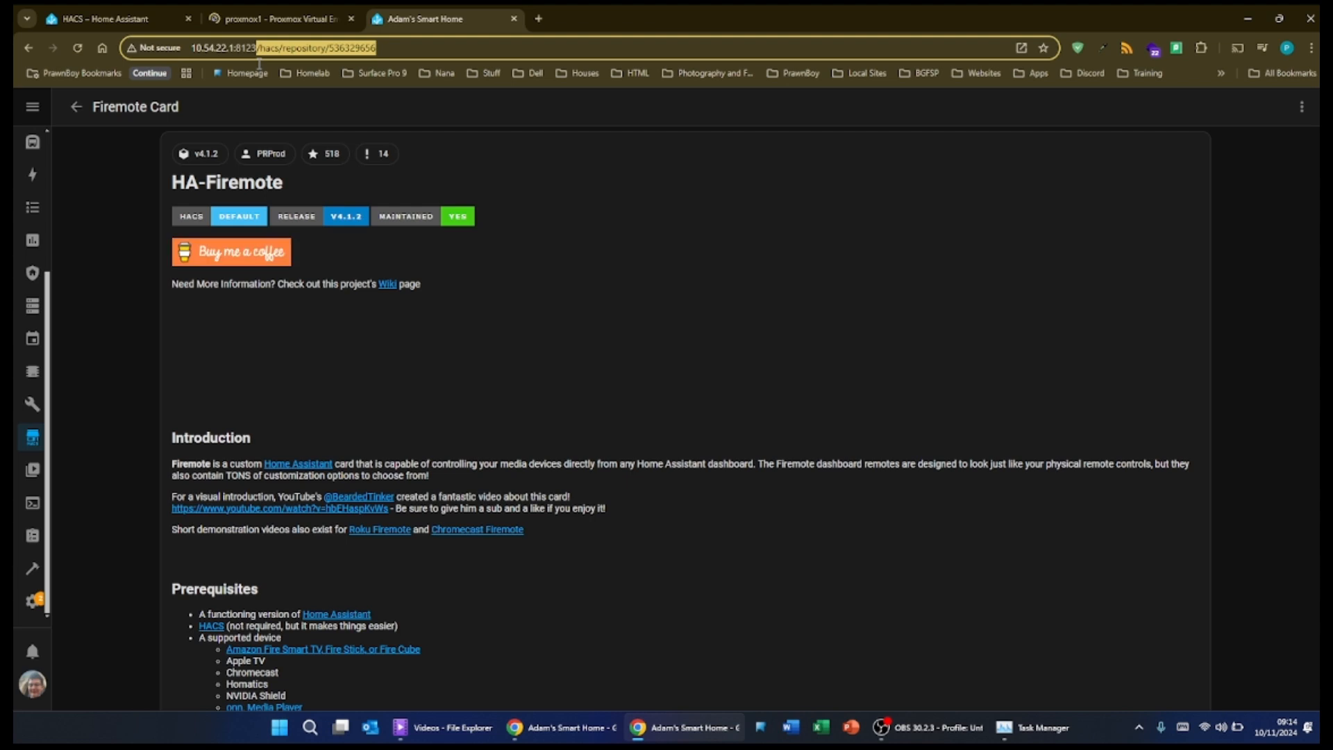
drag(259, 64, 262, 64)
key(ctrl+c)
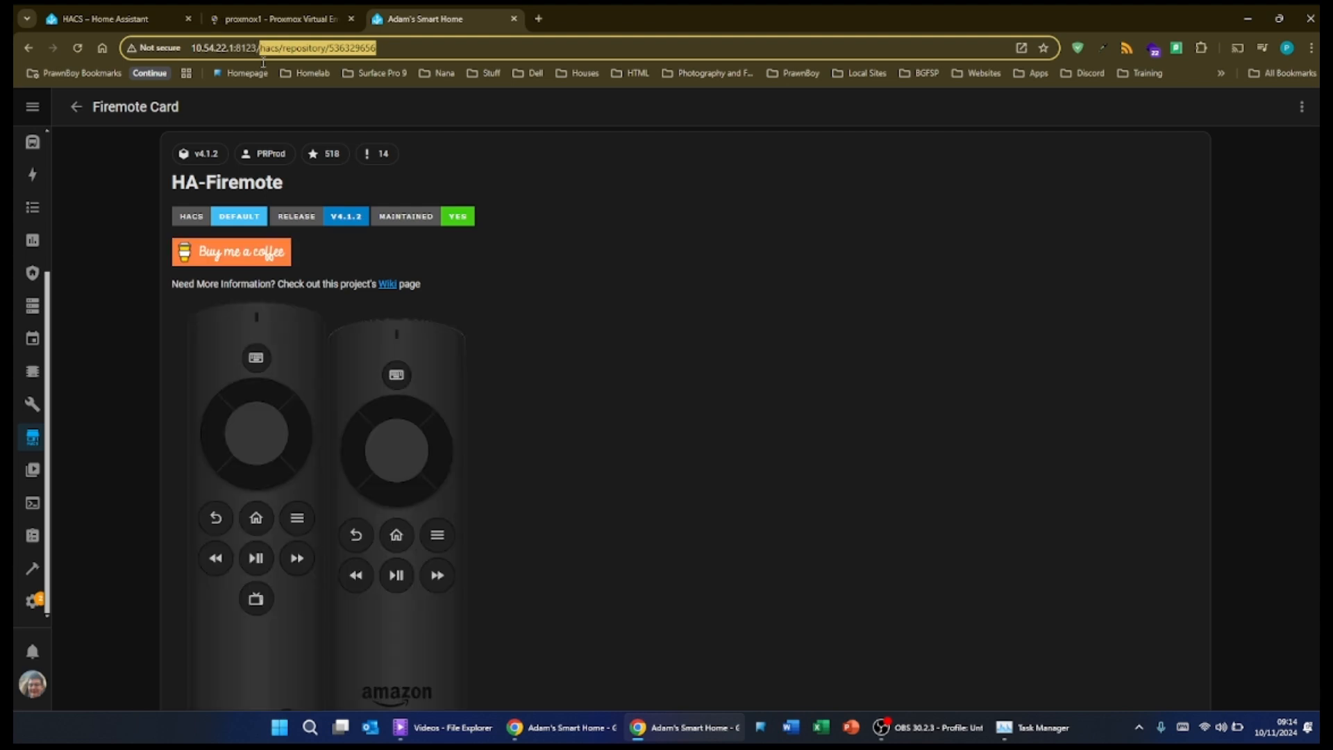
click(148, 15)
drag(399, 43, 286, 56)
key(ctrl+v)
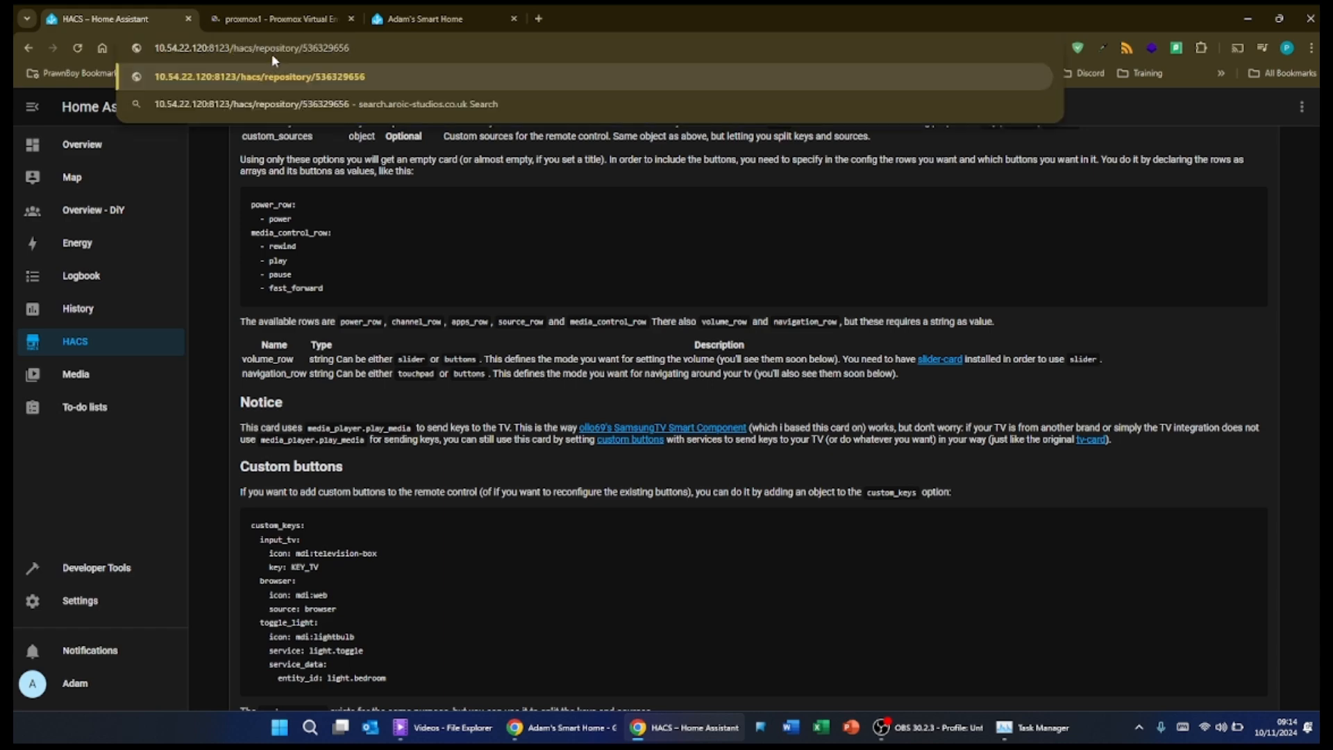
key(Return)
click(306, 19)
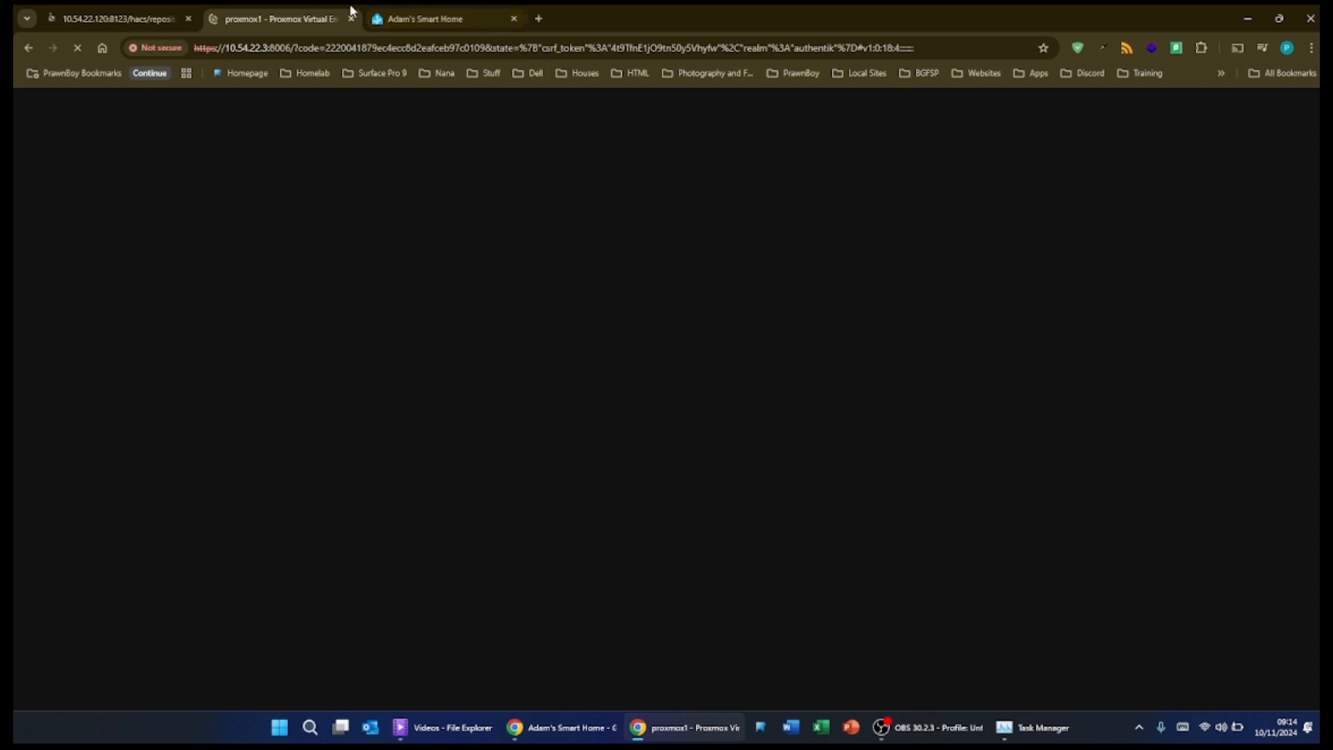
click(140, 12)
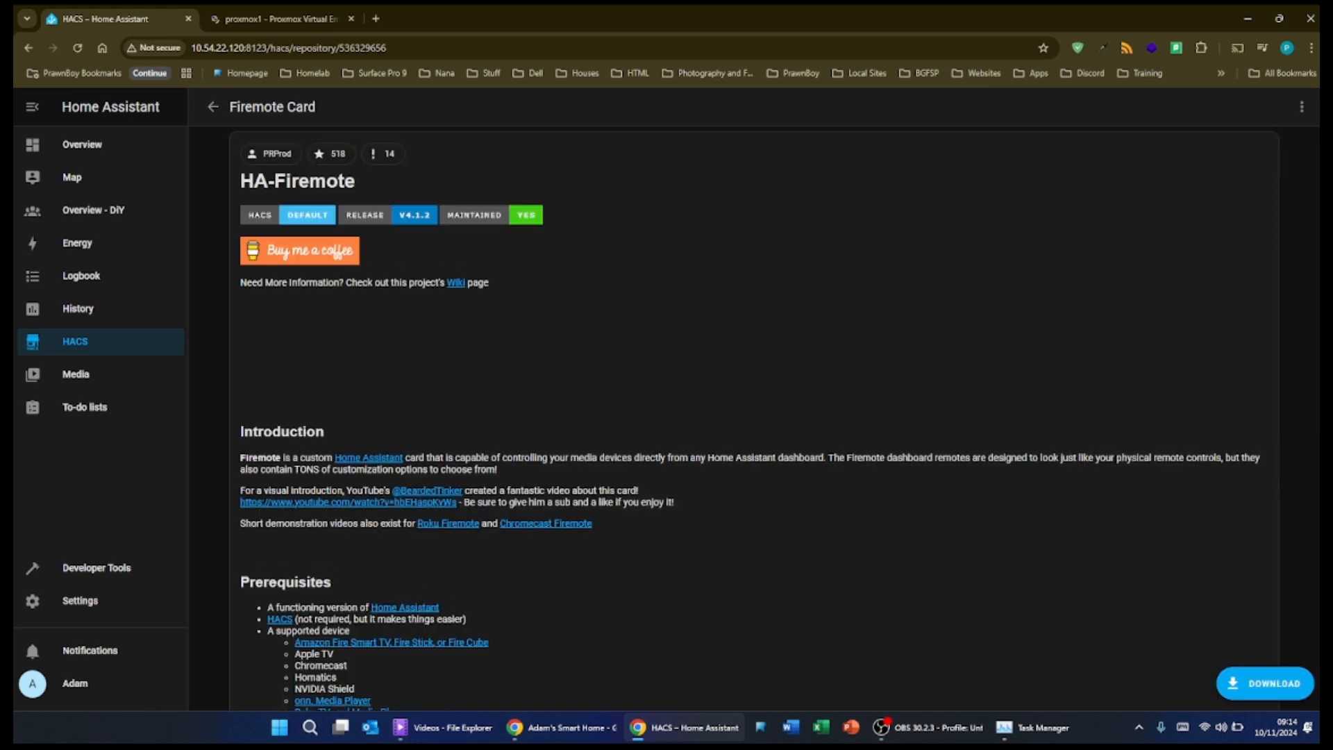
- Download Firemote Card v4.1.2, reload, and open the Overview - DiY dashboard
click(1265, 697)
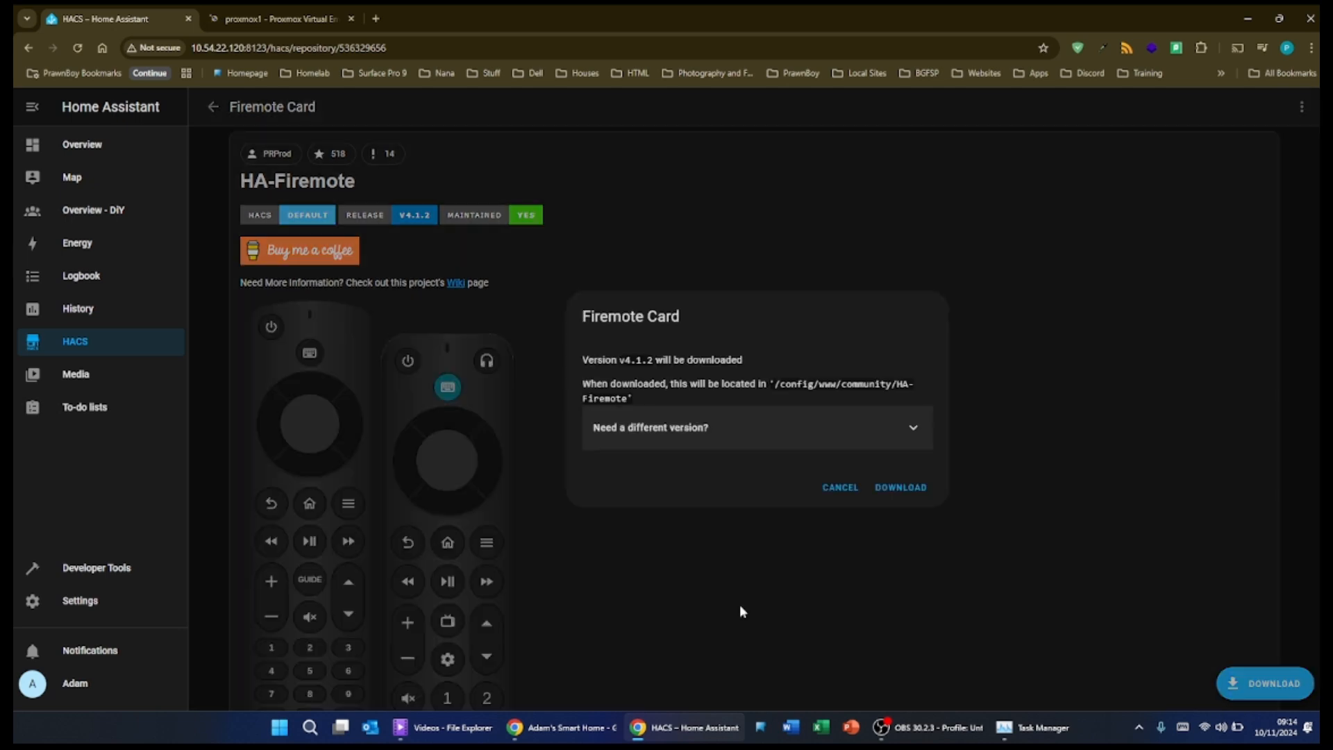
click(878, 488)
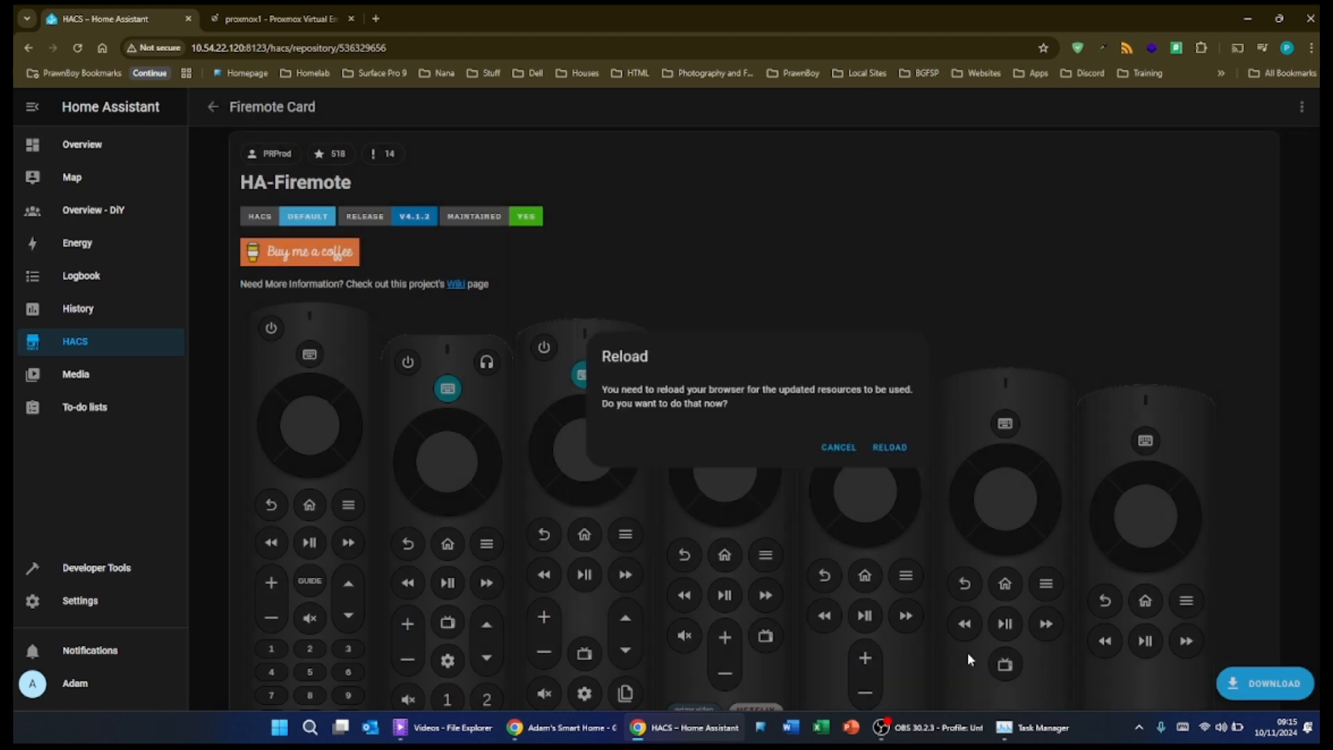
click(889, 447)
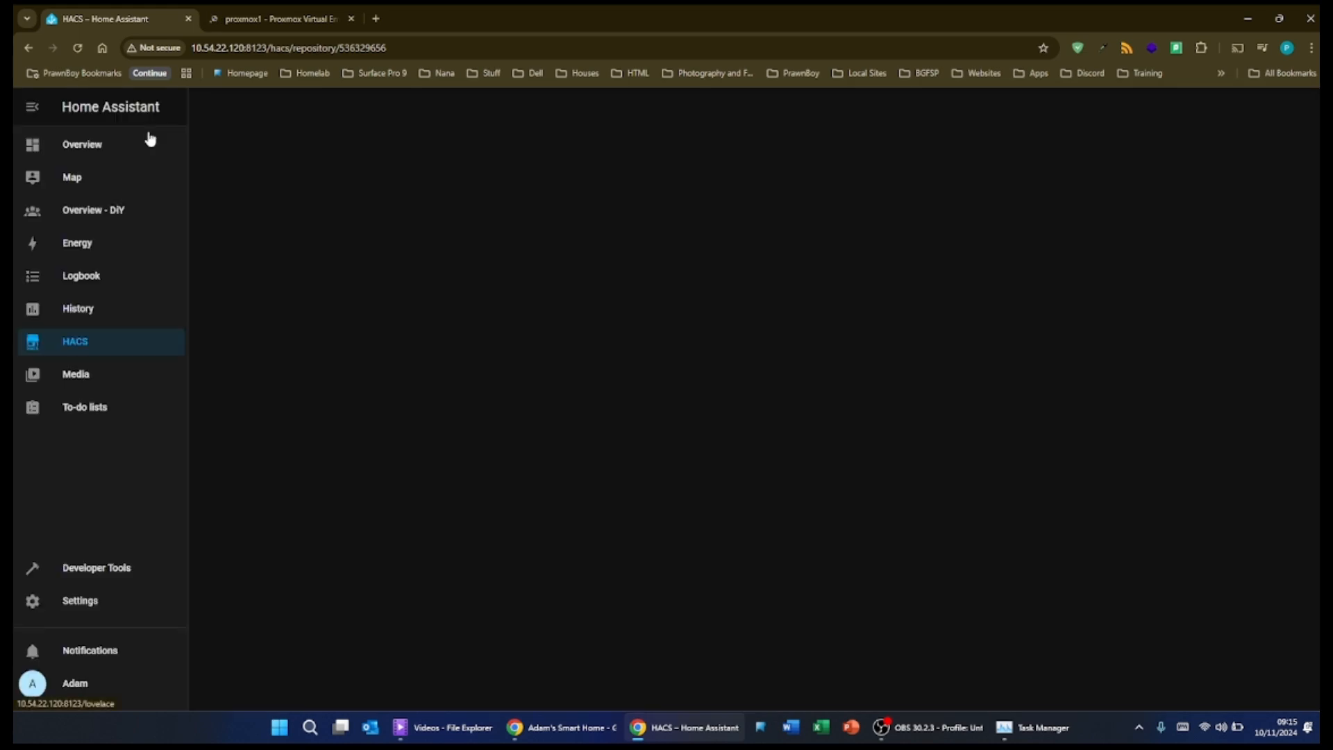
click(102, 217)
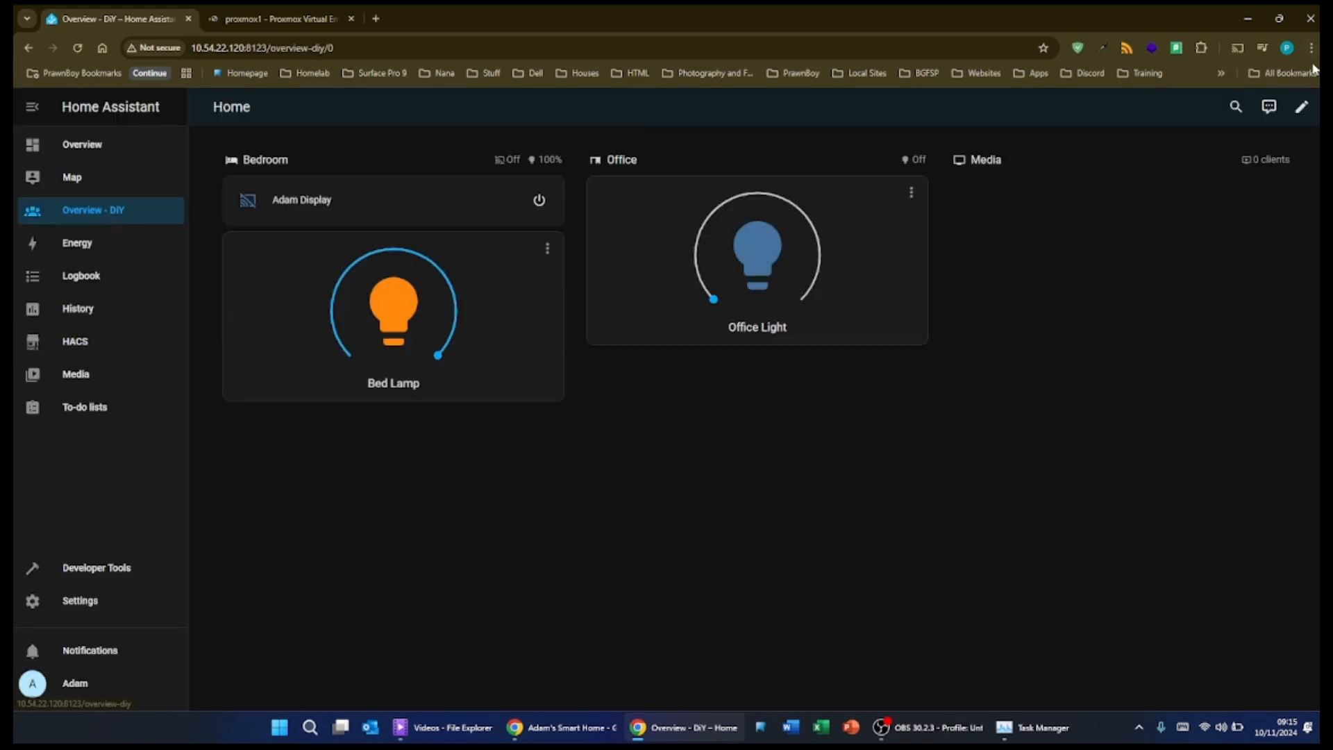
- Enter dashboard edit mode and add a Custom: Firemote Card under Media
click(1301, 106)
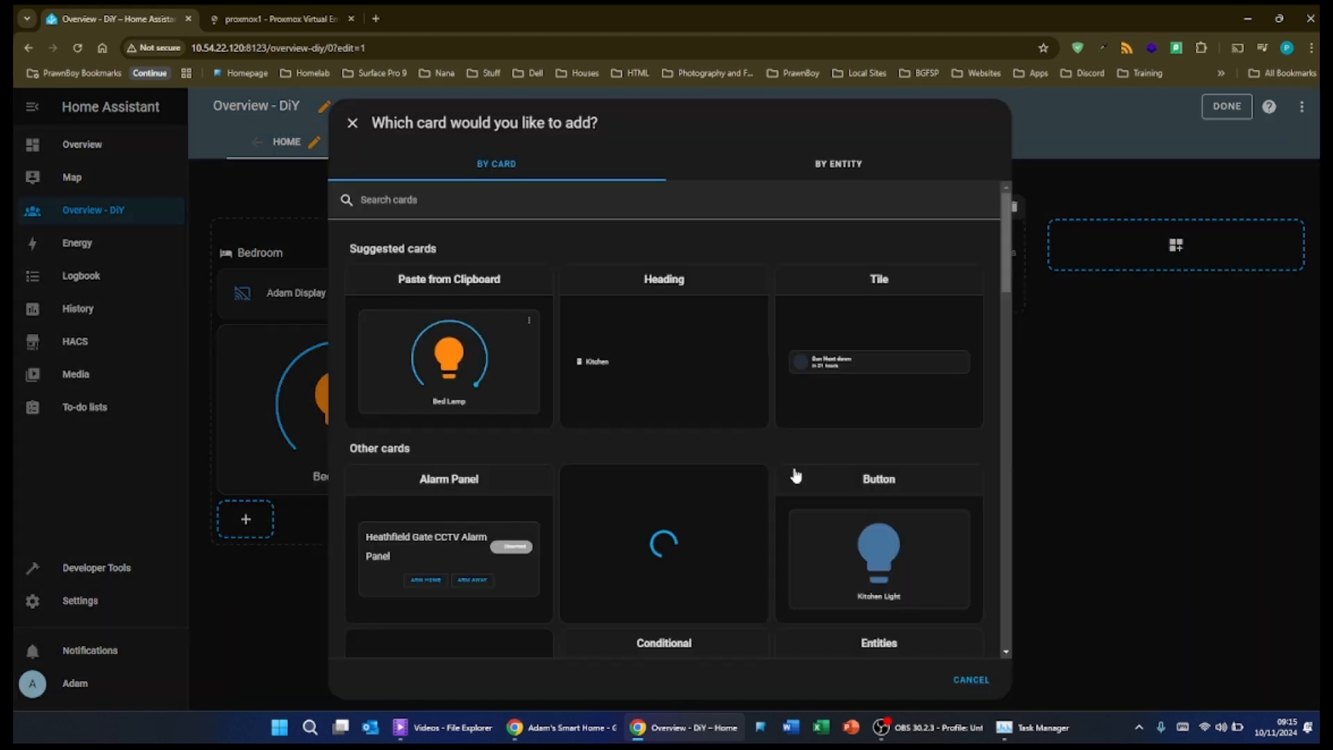
scroll(795, 473, down, 1)
scroll(797, 475, down, 5)
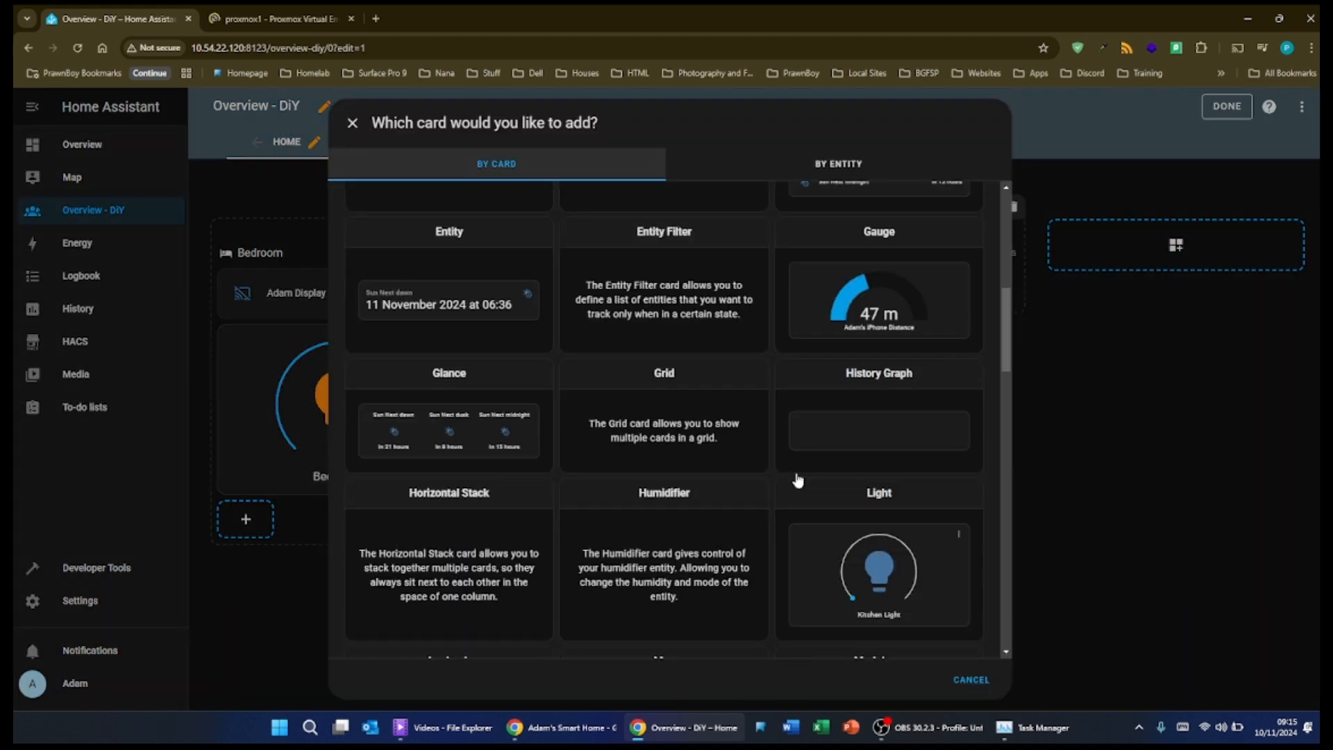
scroll(794, 479, down, 8)
scroll(790, 498, down, 10)
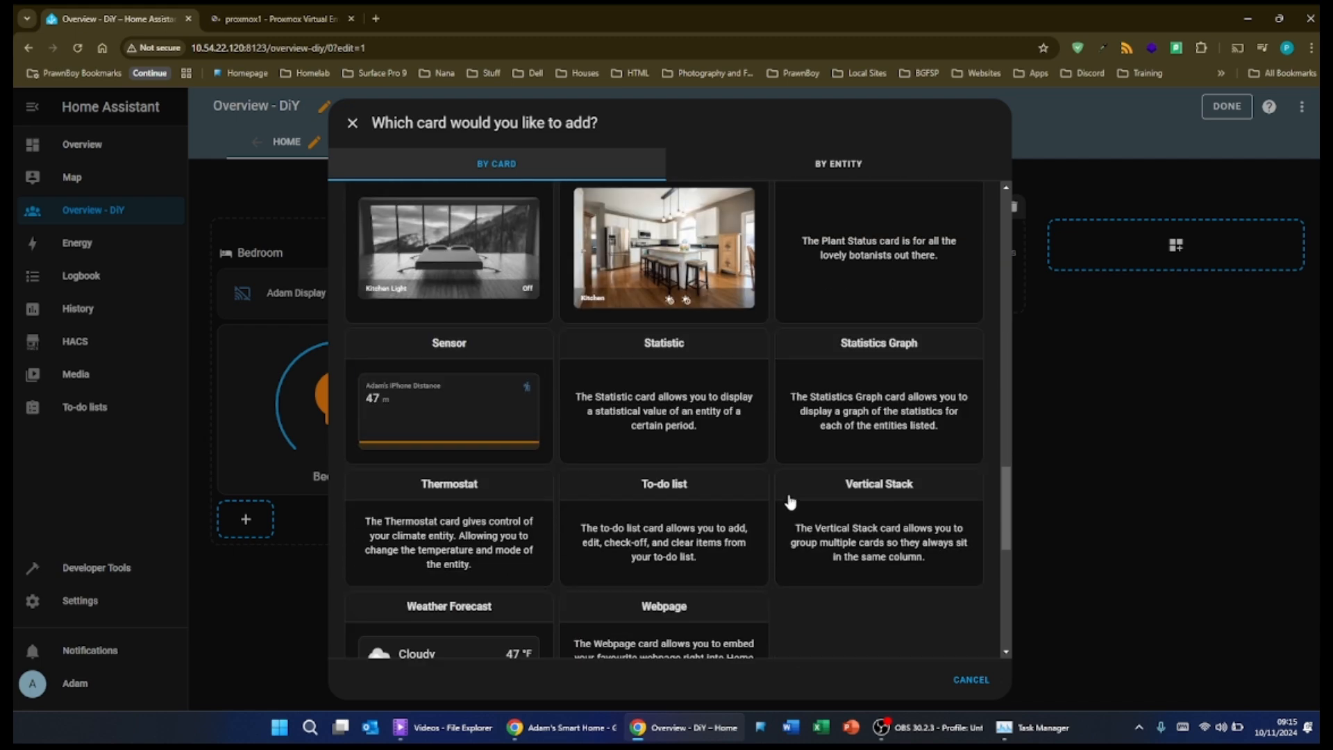
scroll(504, 654, down, 4)
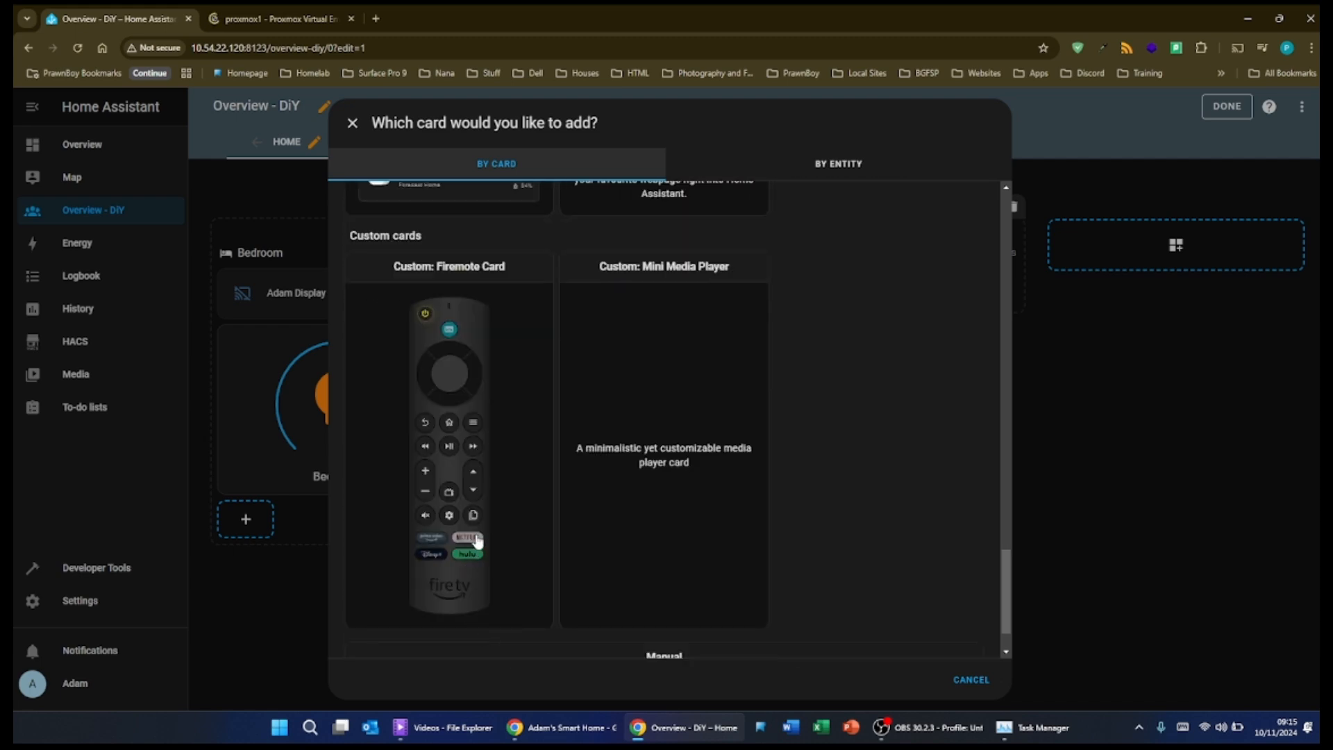
key(Escape)
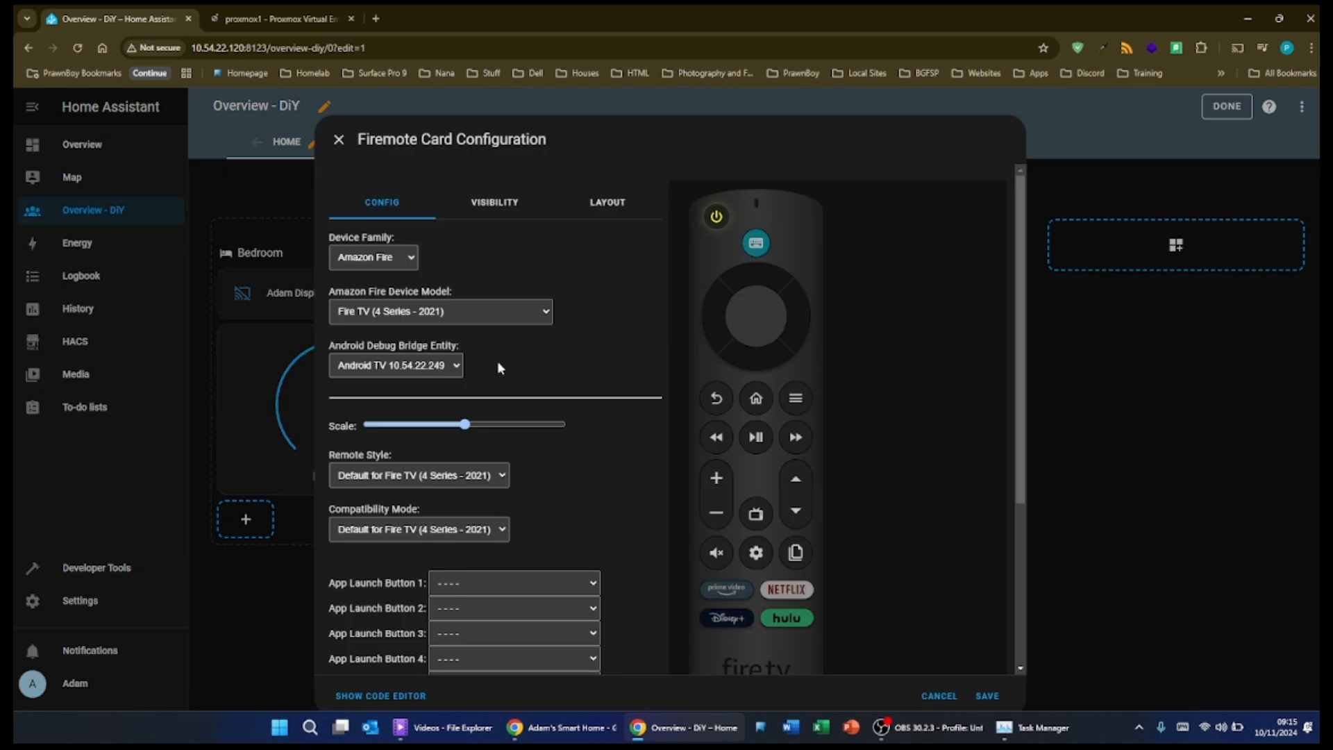
click(409, 258)
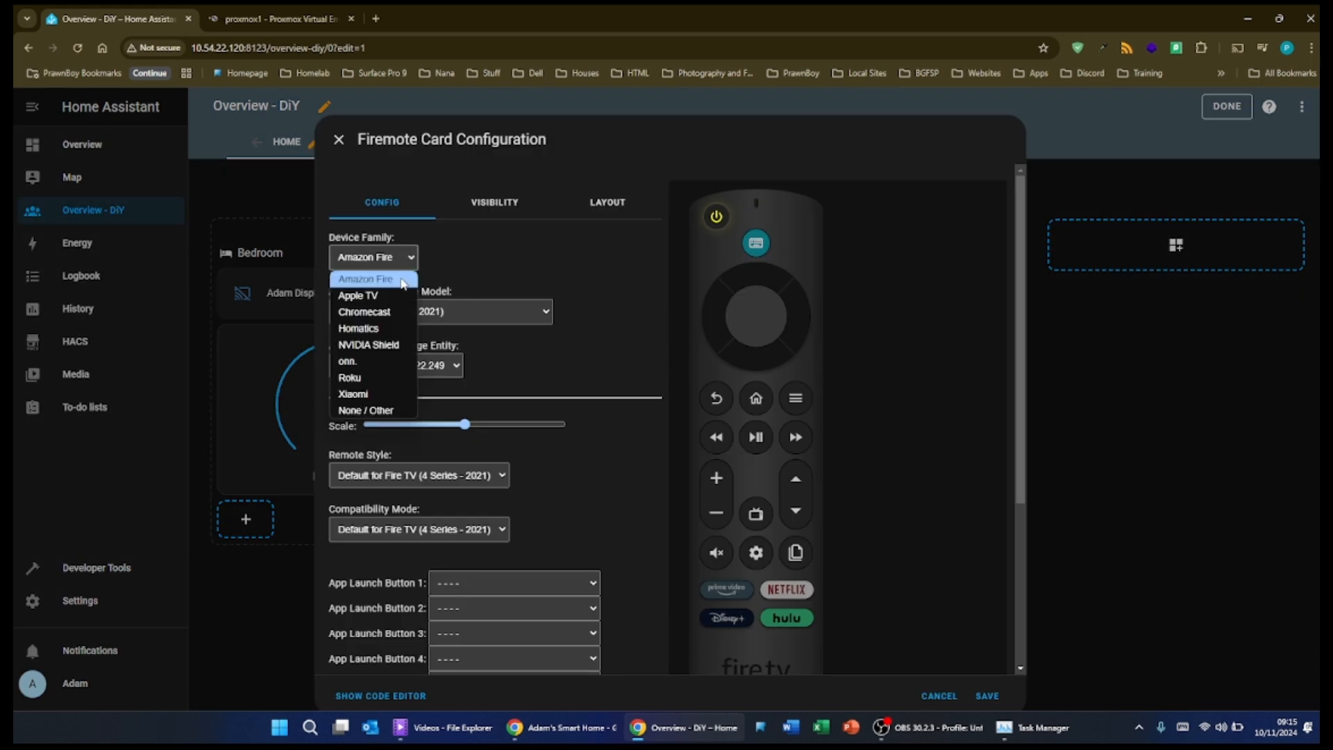
- Set the remote to the Chromecast family, Chromecast HD model, linked to Living Room TV
click(364, 312)
click(391, 312)
click(383, 361)
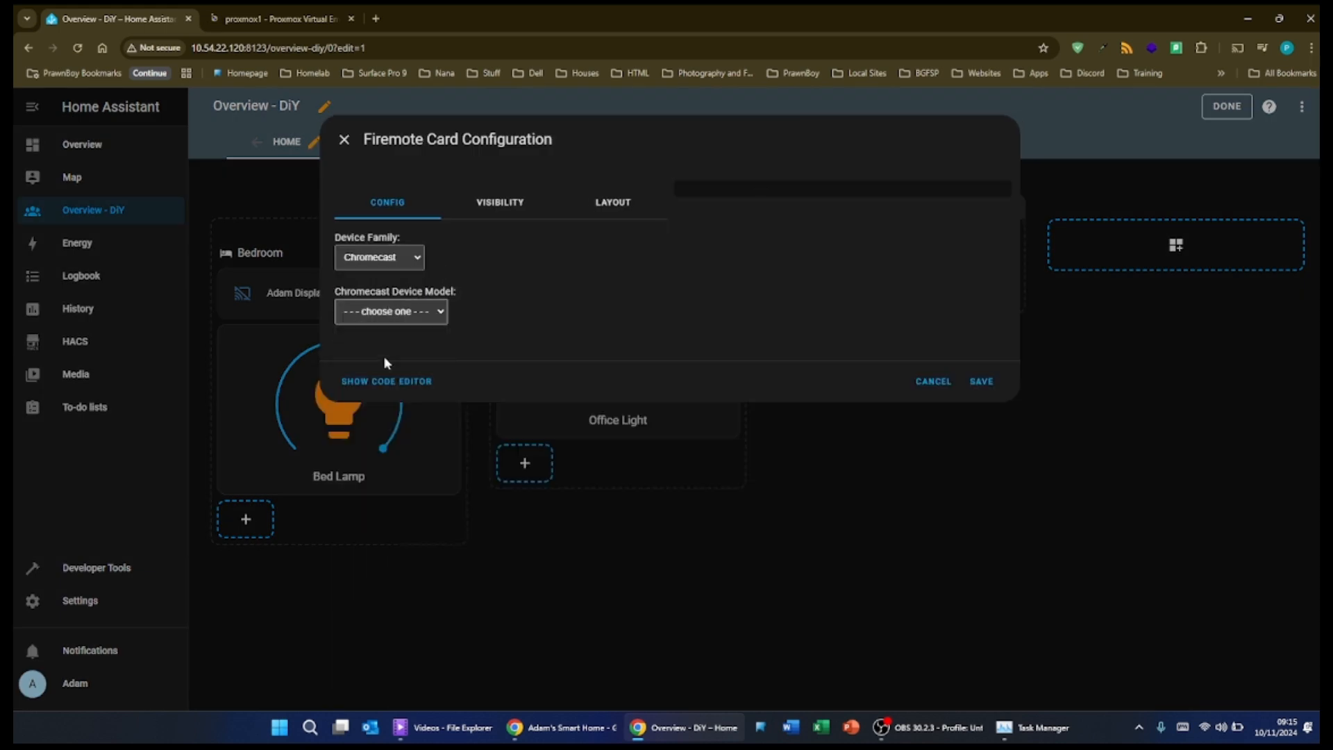
click(395, 417)
click(382, 454)
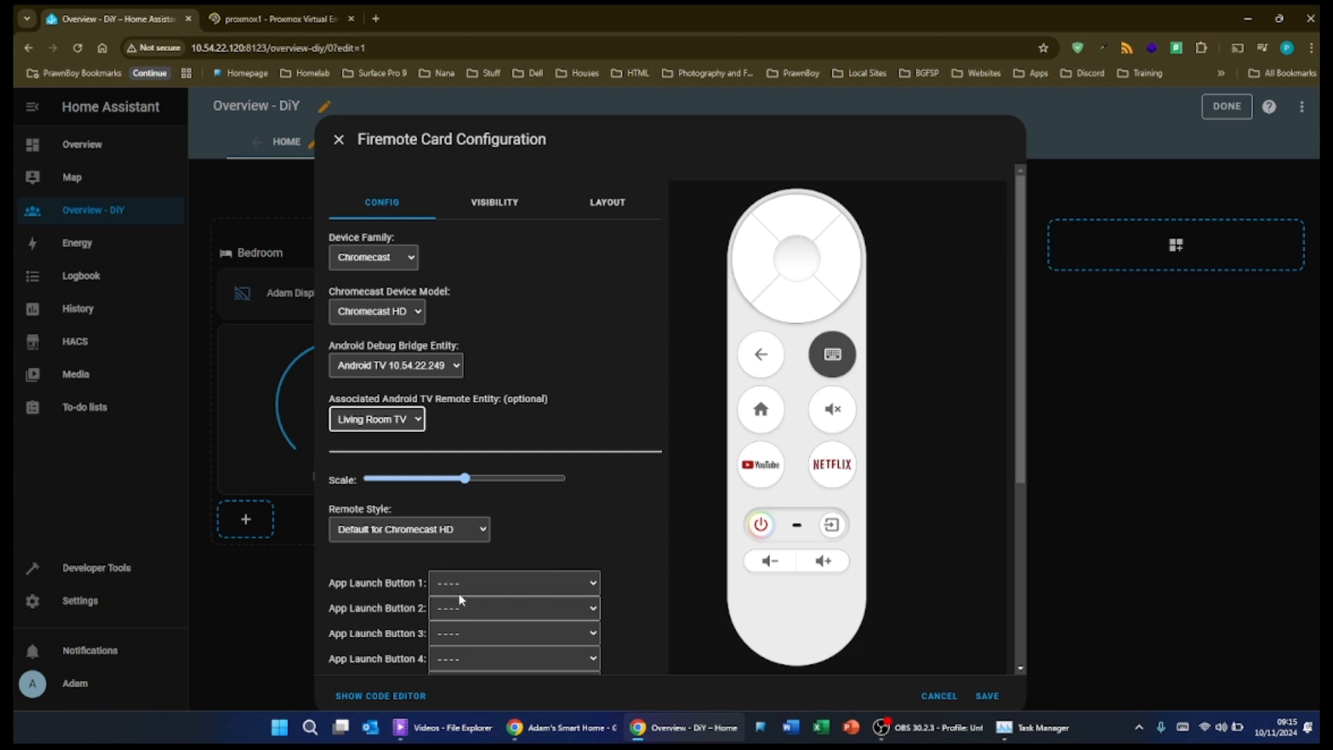
- Set the first app button to YouTube
click(474, 578)
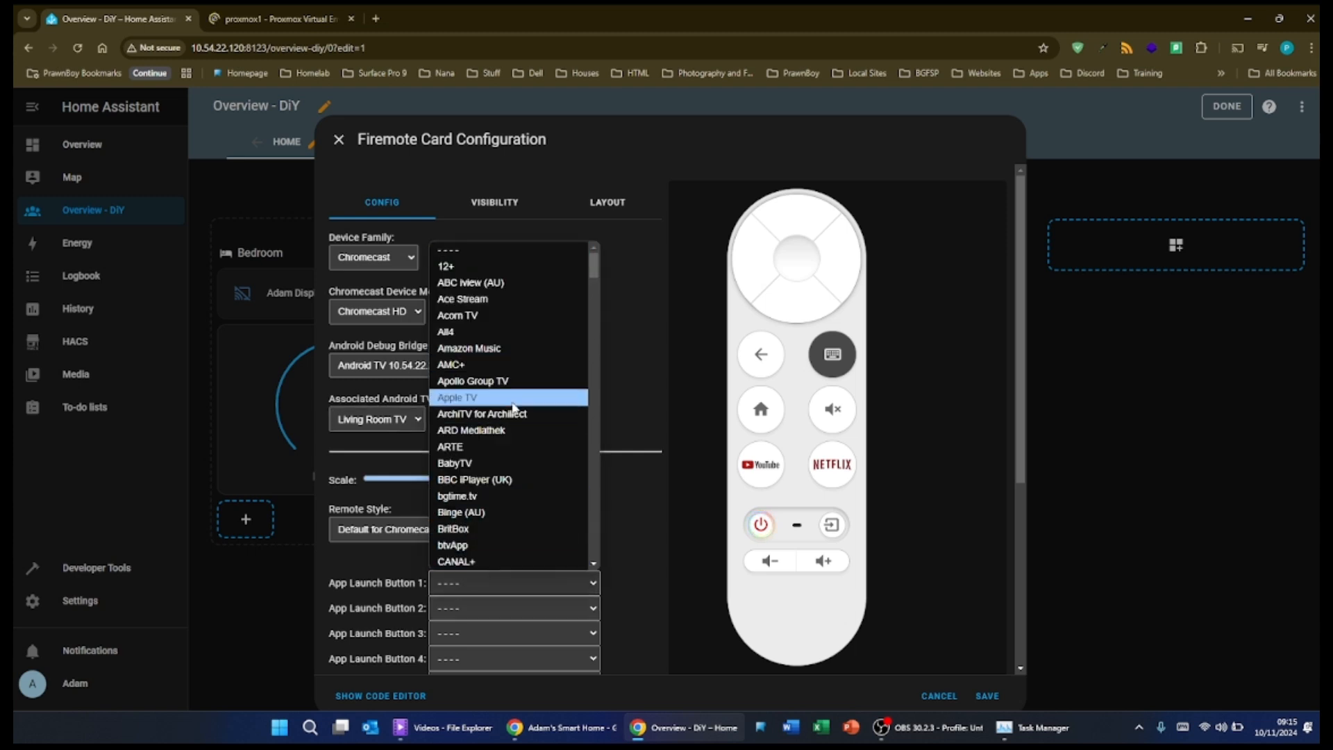
key(y)
key(Return)
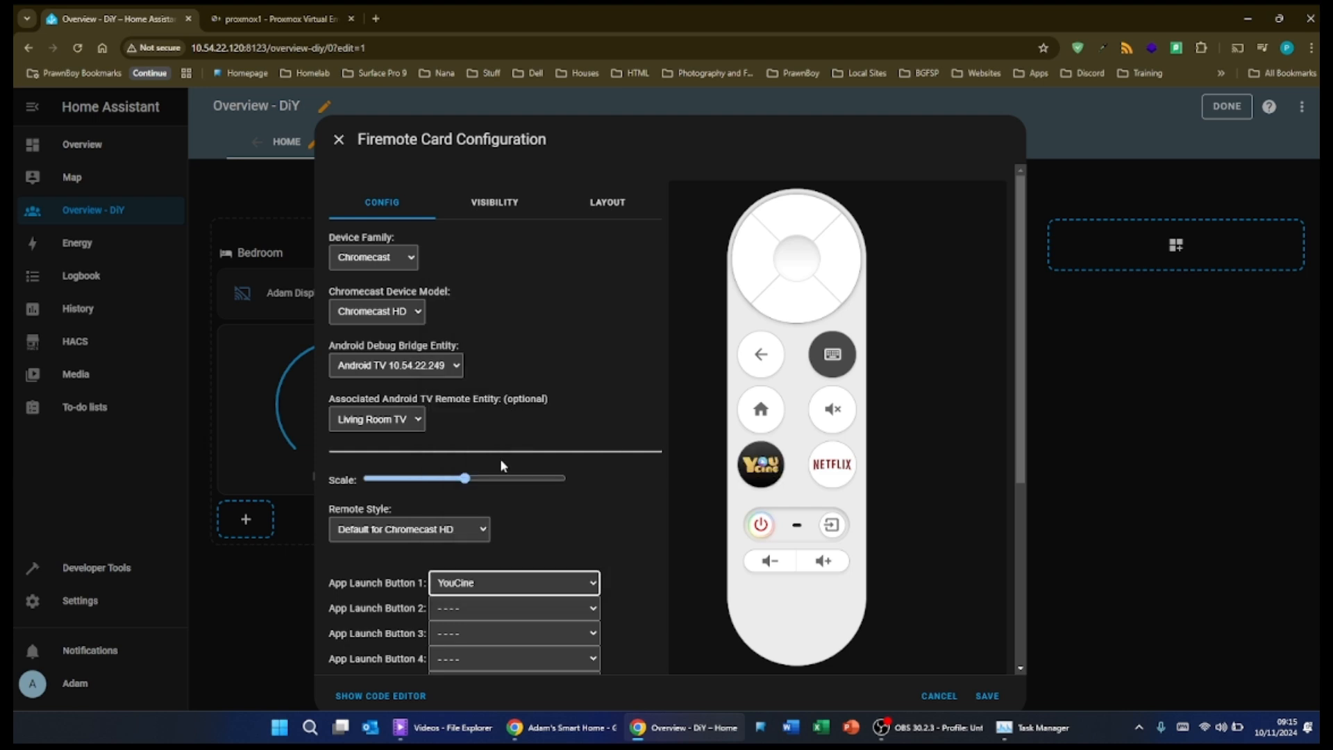
click(466, 586)
scroll(517, 496, down, 2)
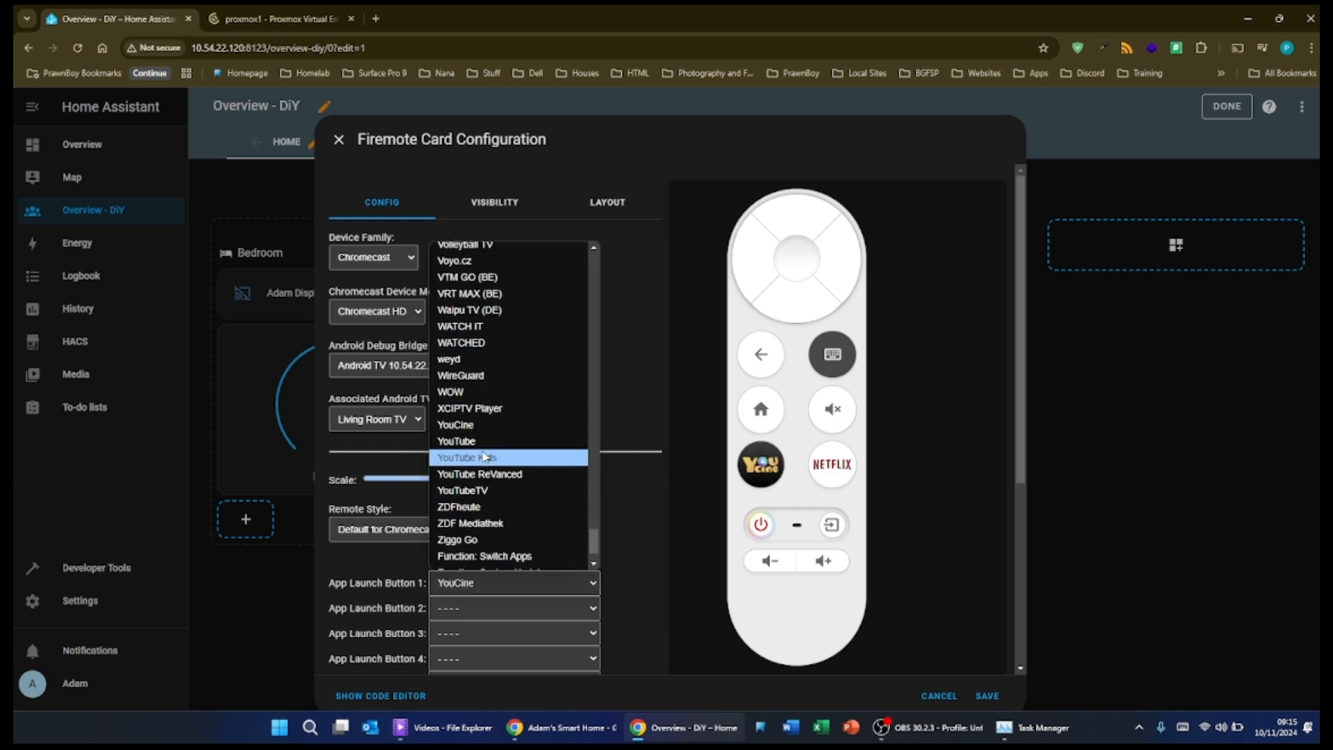
click(482, 442)
- Set the remaining app buttons to Jellyfin, Prime Video and Netflix
click(447, 603)
click(449, 609)
click(449, 609)
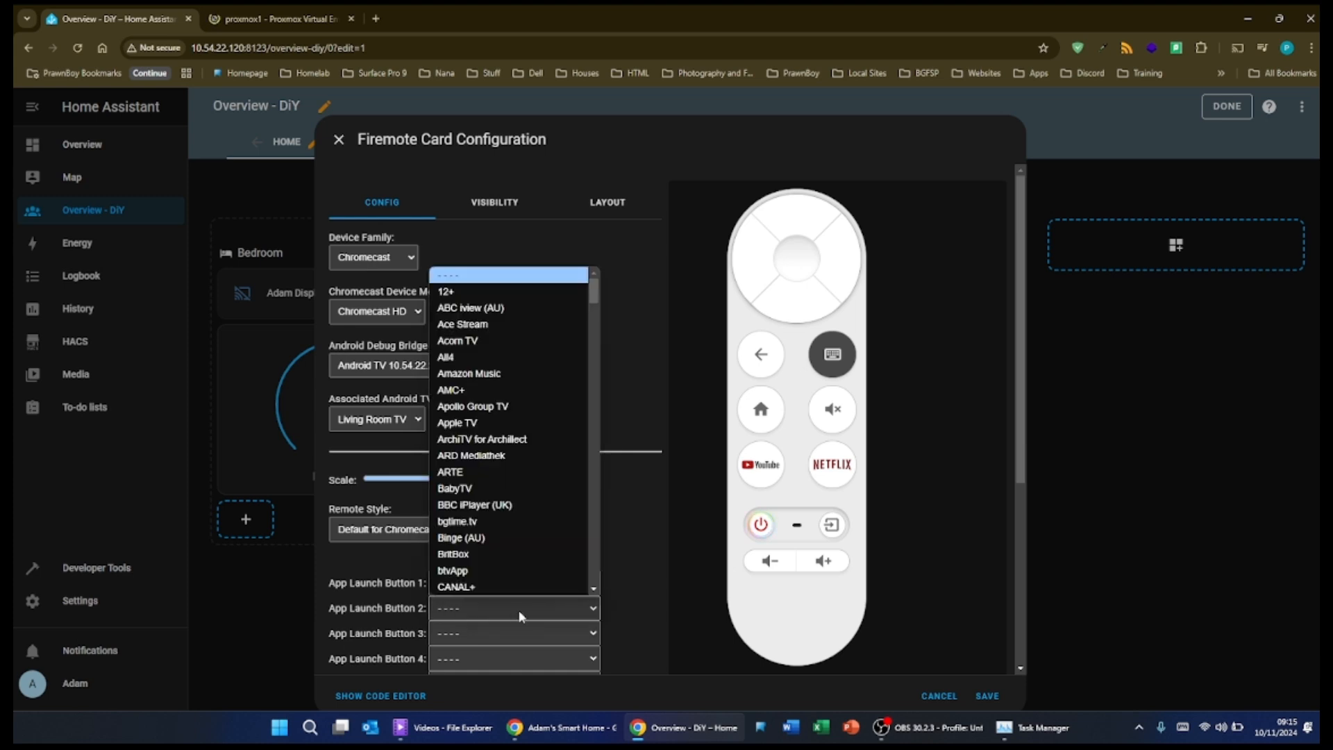
key(j)
key(Return)
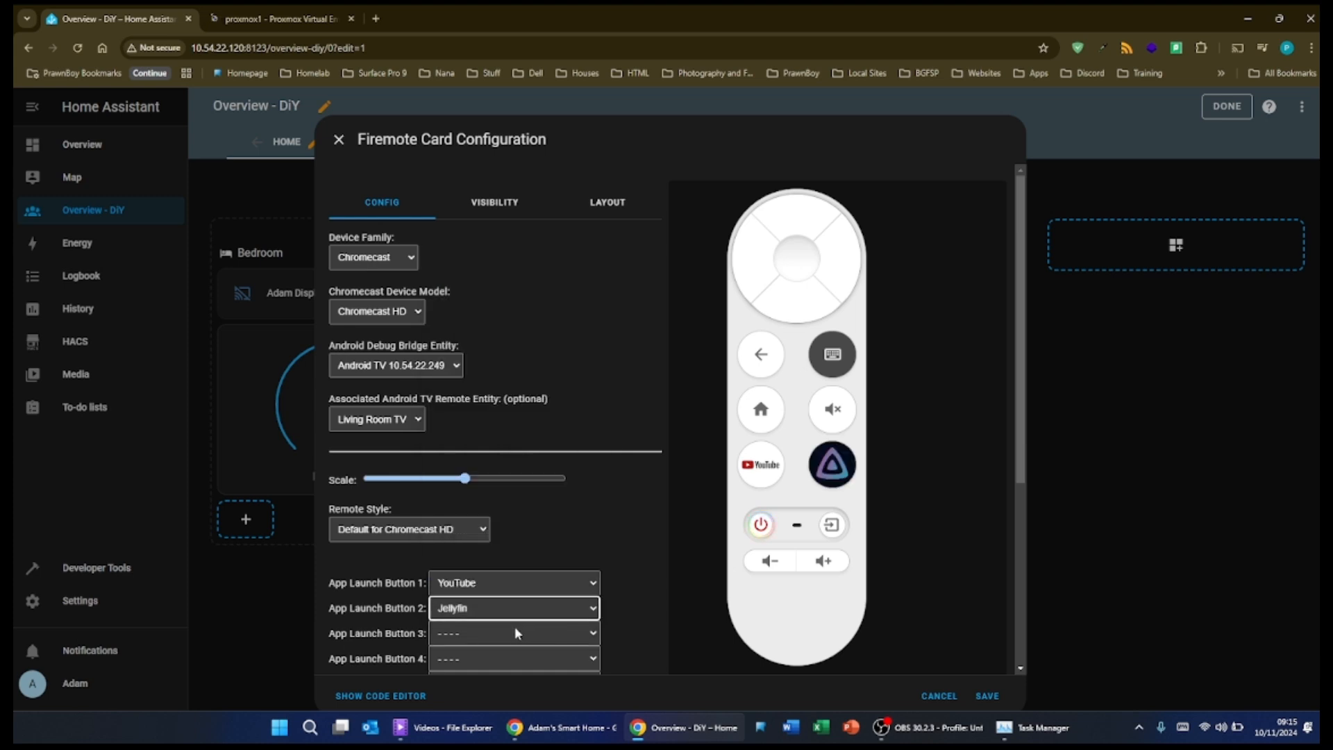
click(509, 640)
text(pr)
key(Return)
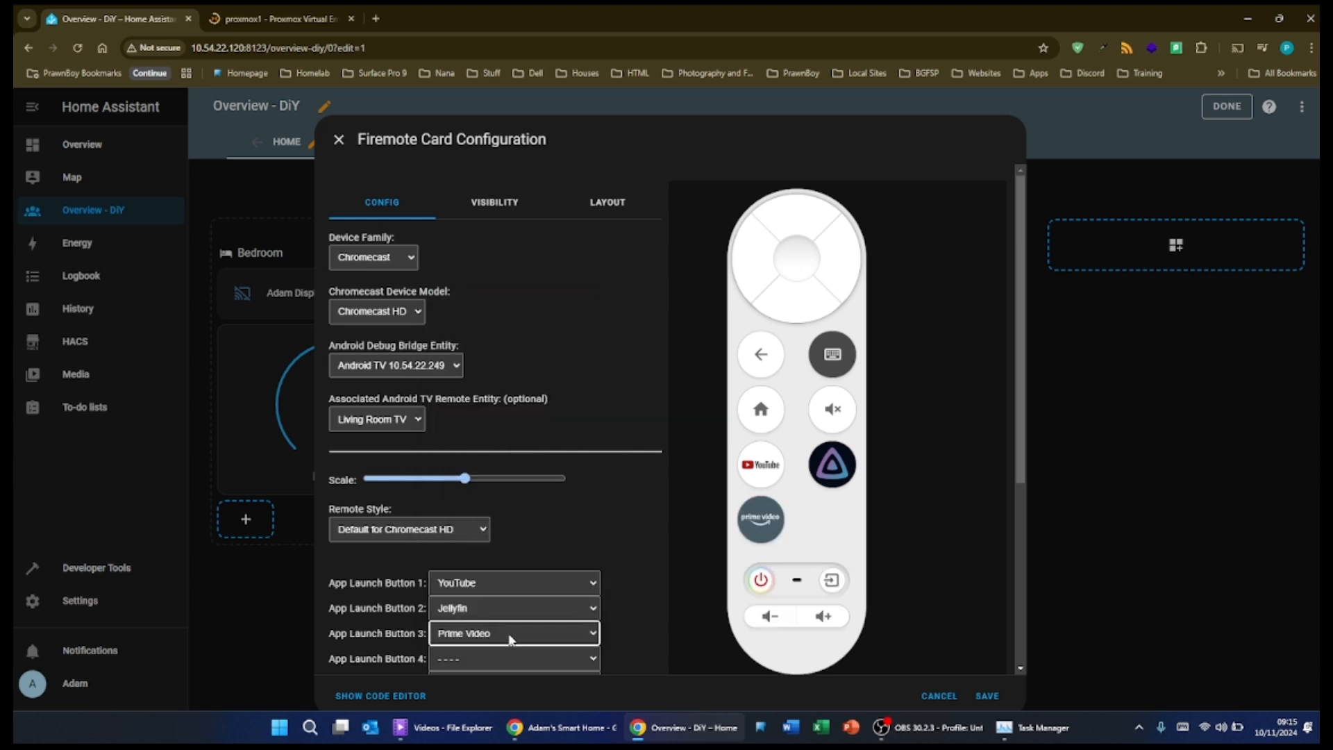
click(511, 656)
text(net)
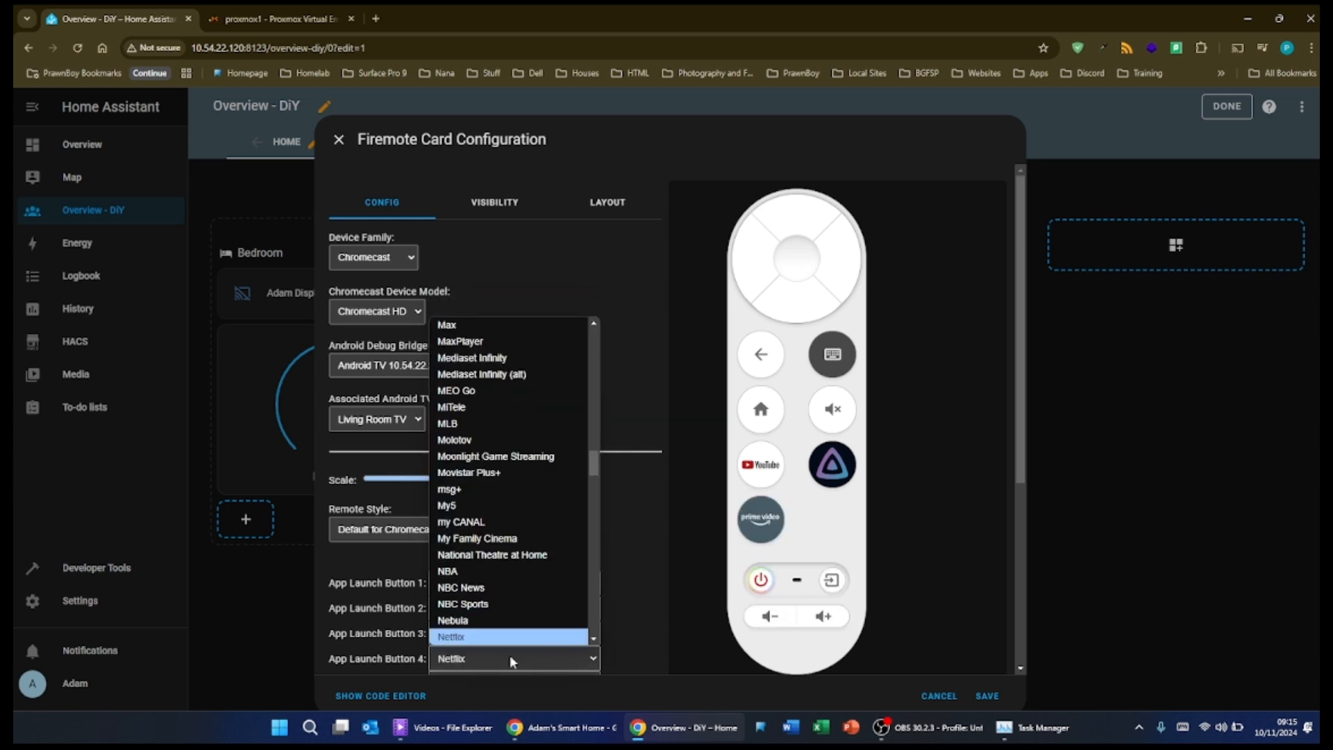
key(Return)
scroll(1011, 615, down, 4)
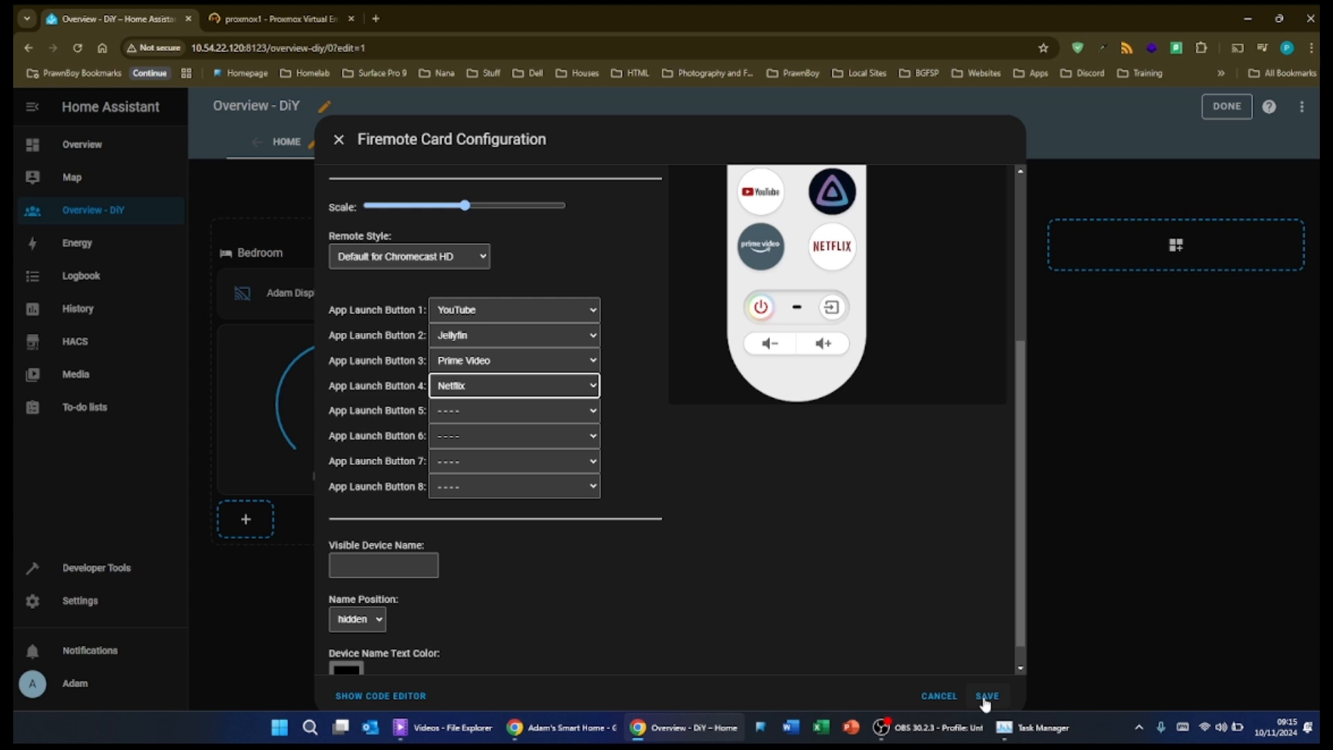
- Save the Firemote card, exit dashboard edit mode, and go to Settings
click(986, 696)
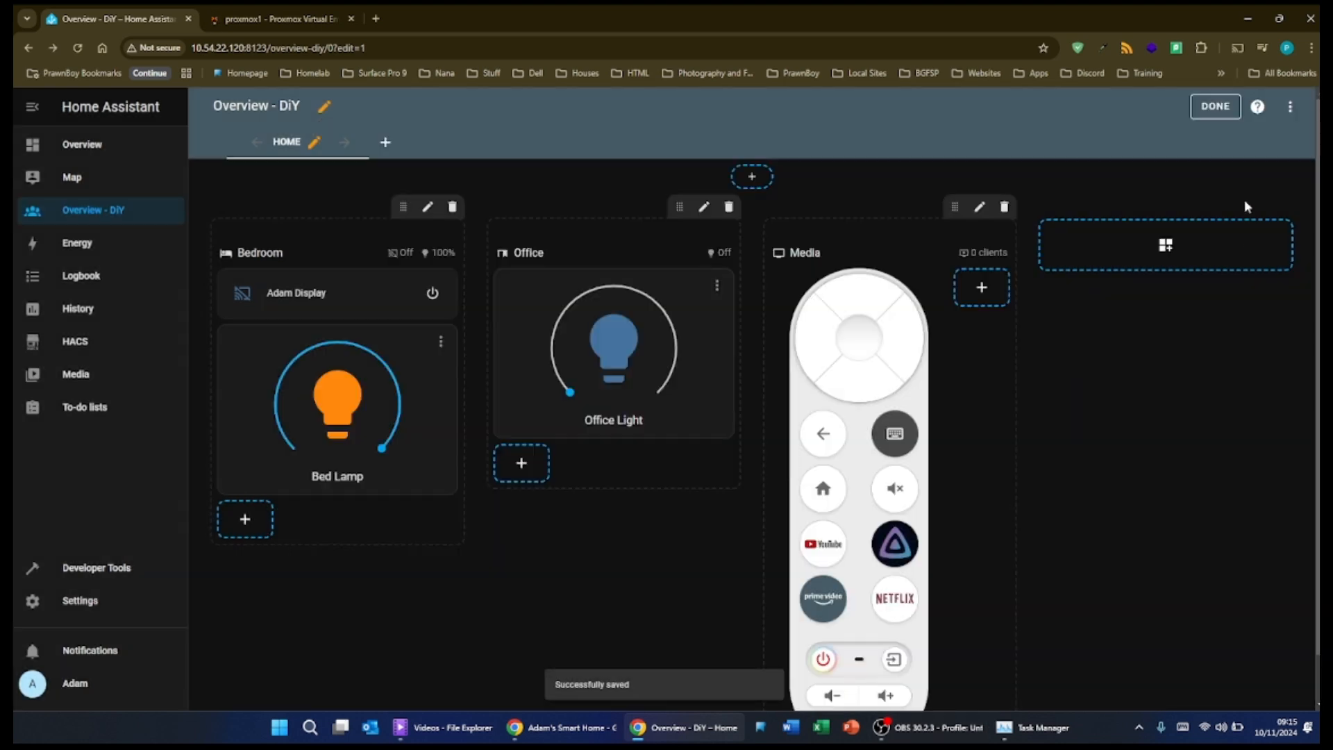
click(1236, 115)
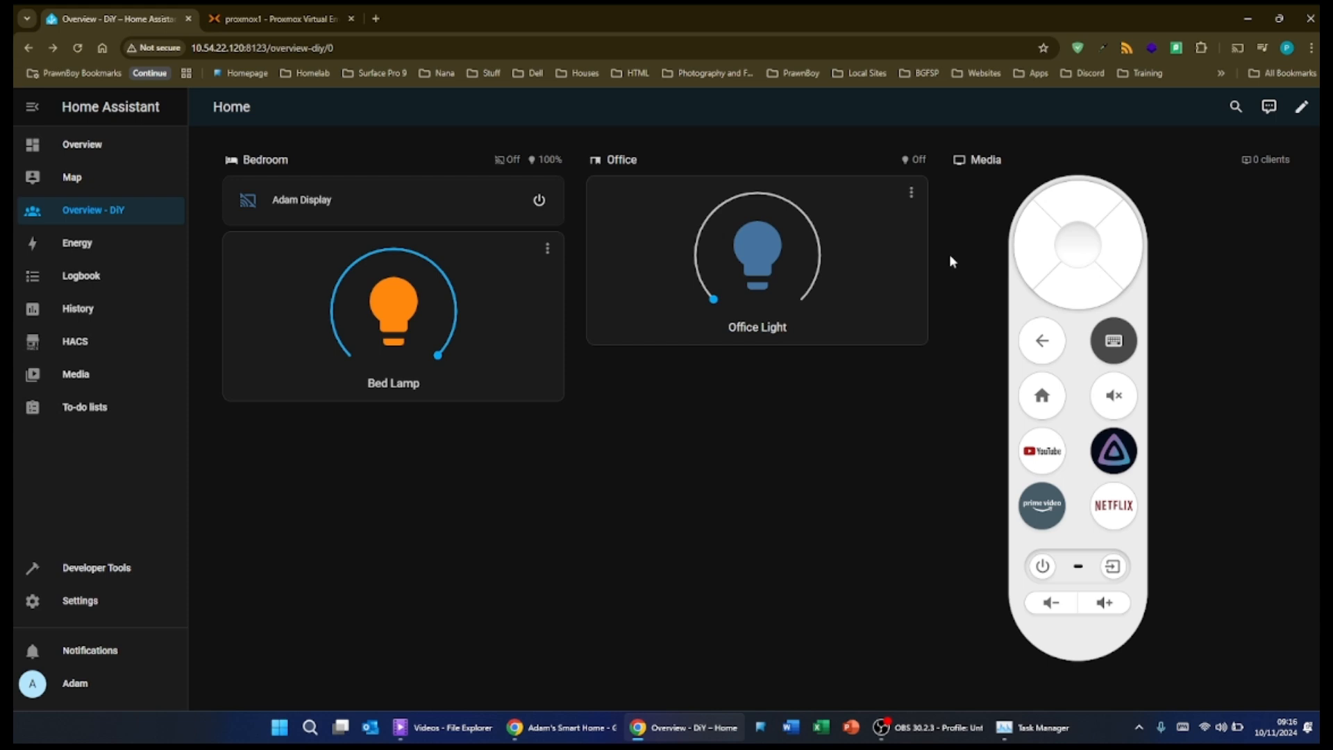
click(81, 609)
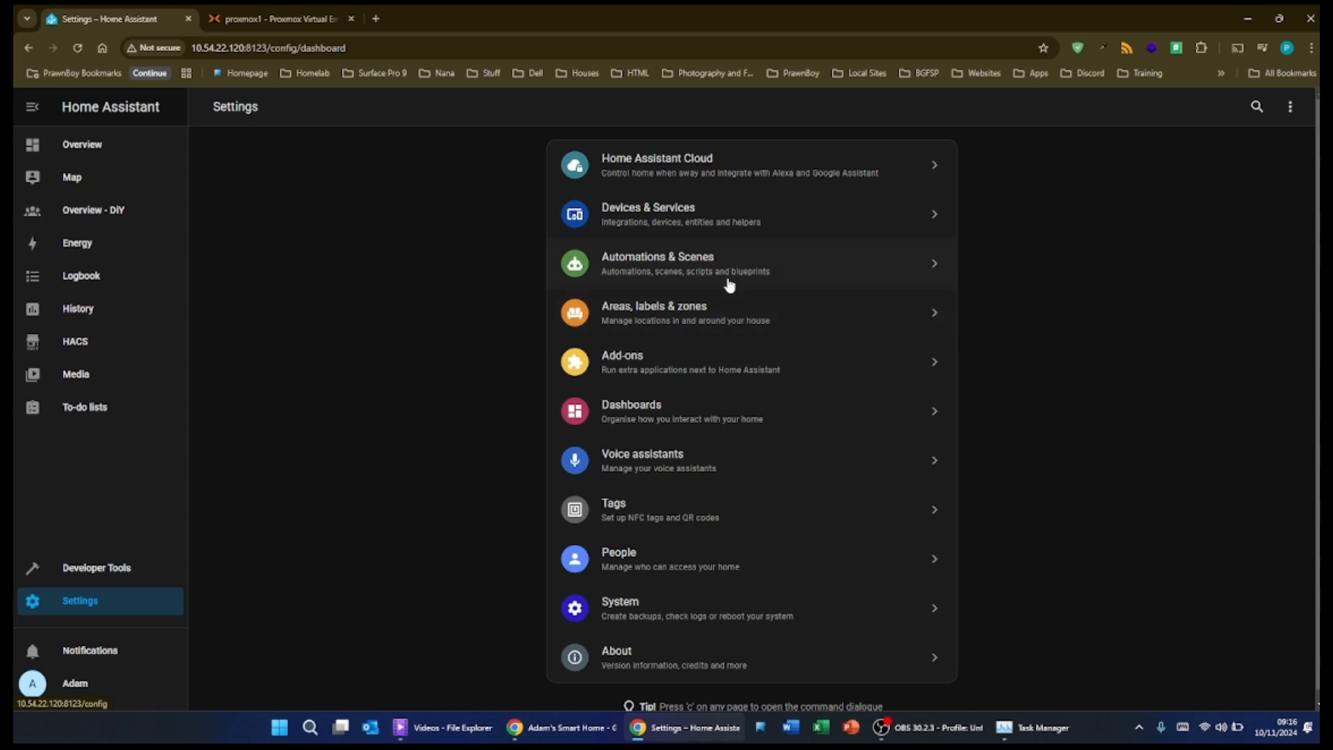
- Start a blank new automation with a device-based trigger
click(729, 281)
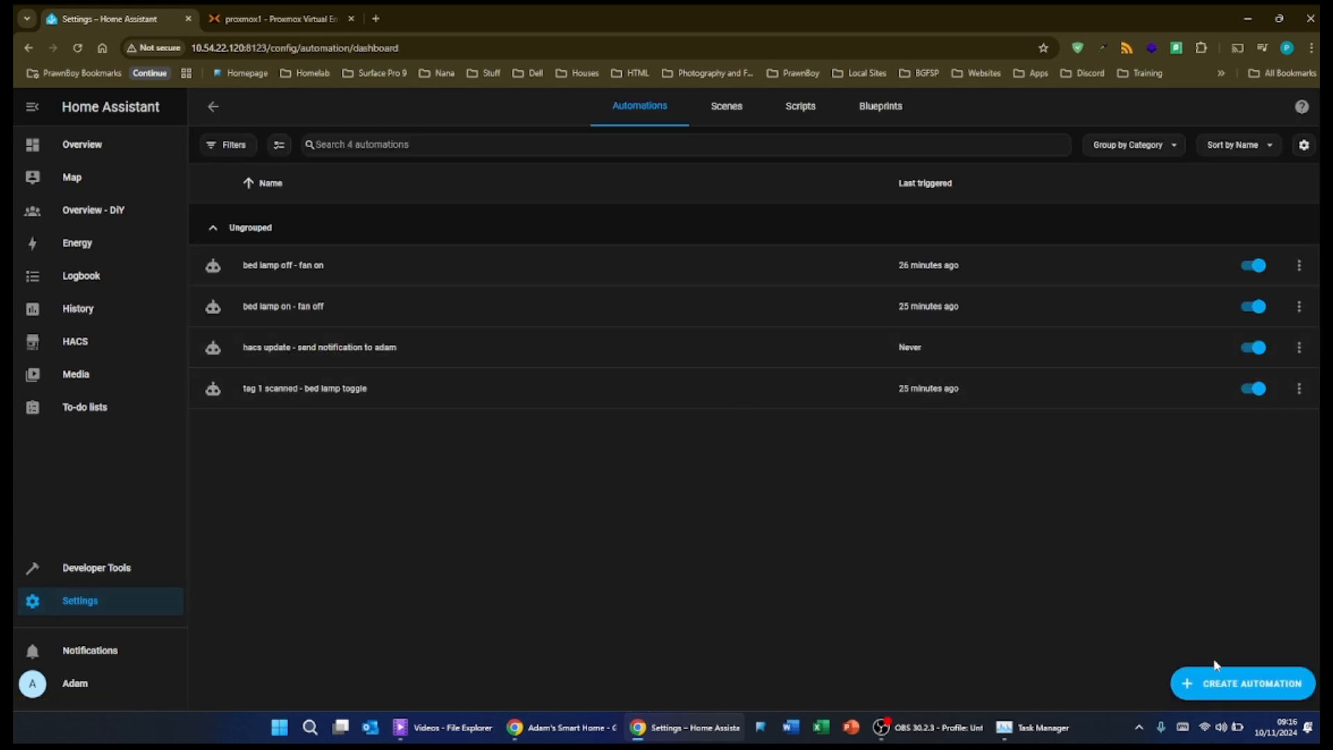
click(1216, 665)
click(629, 352)
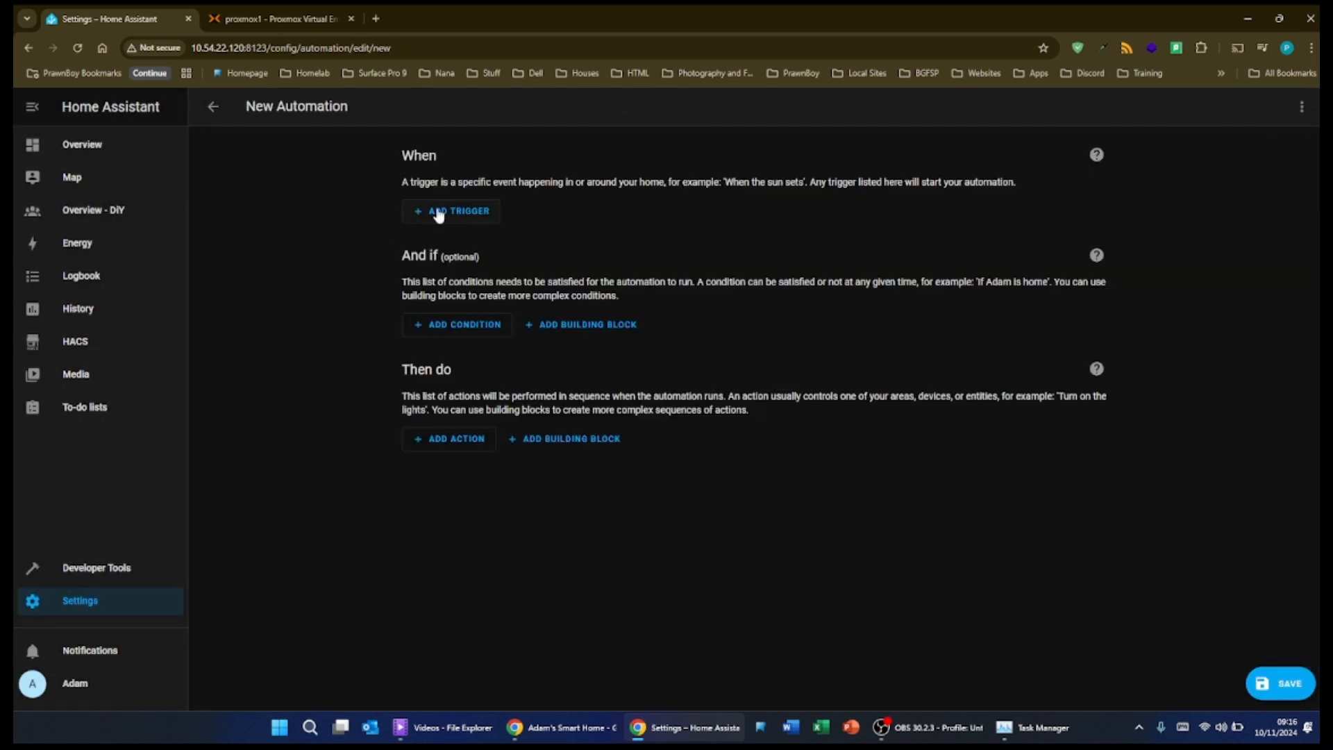
click(439, 214)
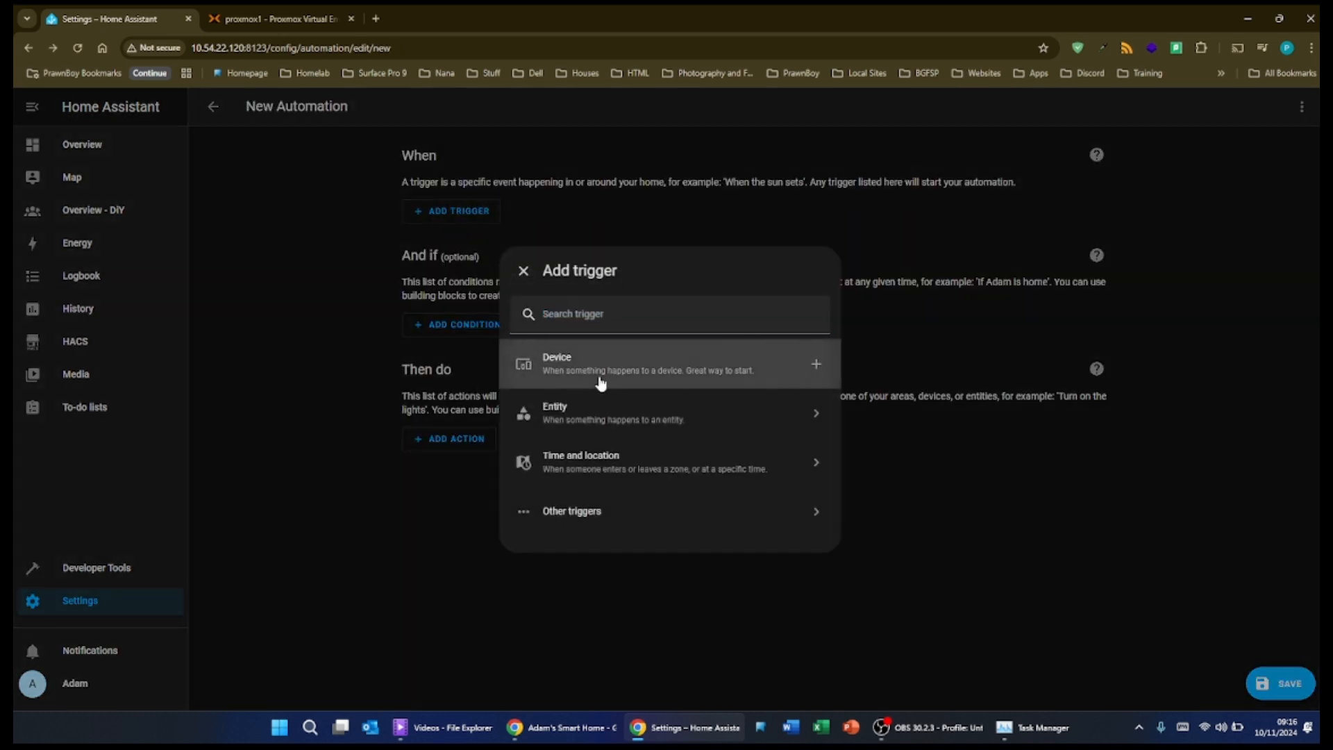
click(601, 380)
- Make the trigger Living Room TV turning on, then add a condition
click(559, 261)
text(livj)
text(ng)
key(BackSpace)
key(BackSpace)
key(BackSpace)
key(Down)
key(Return)
click(604, 290)
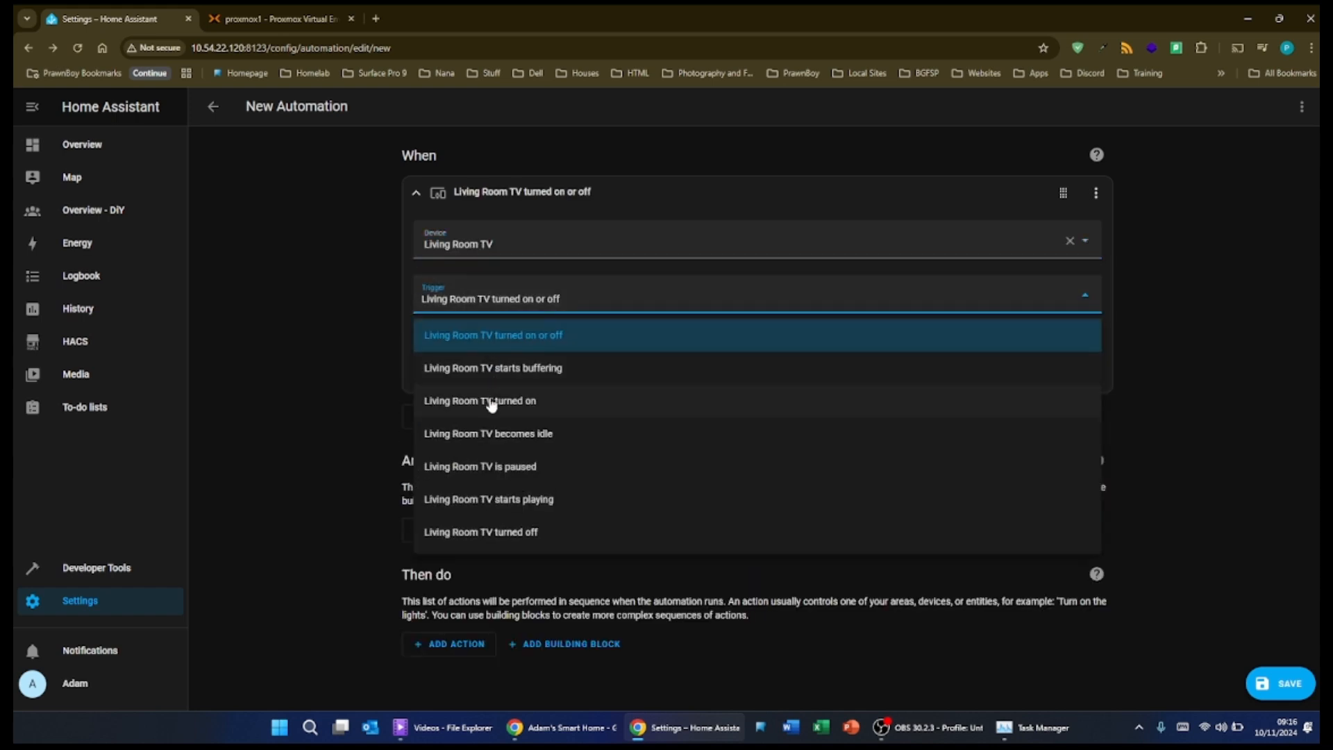
click(491, 401)
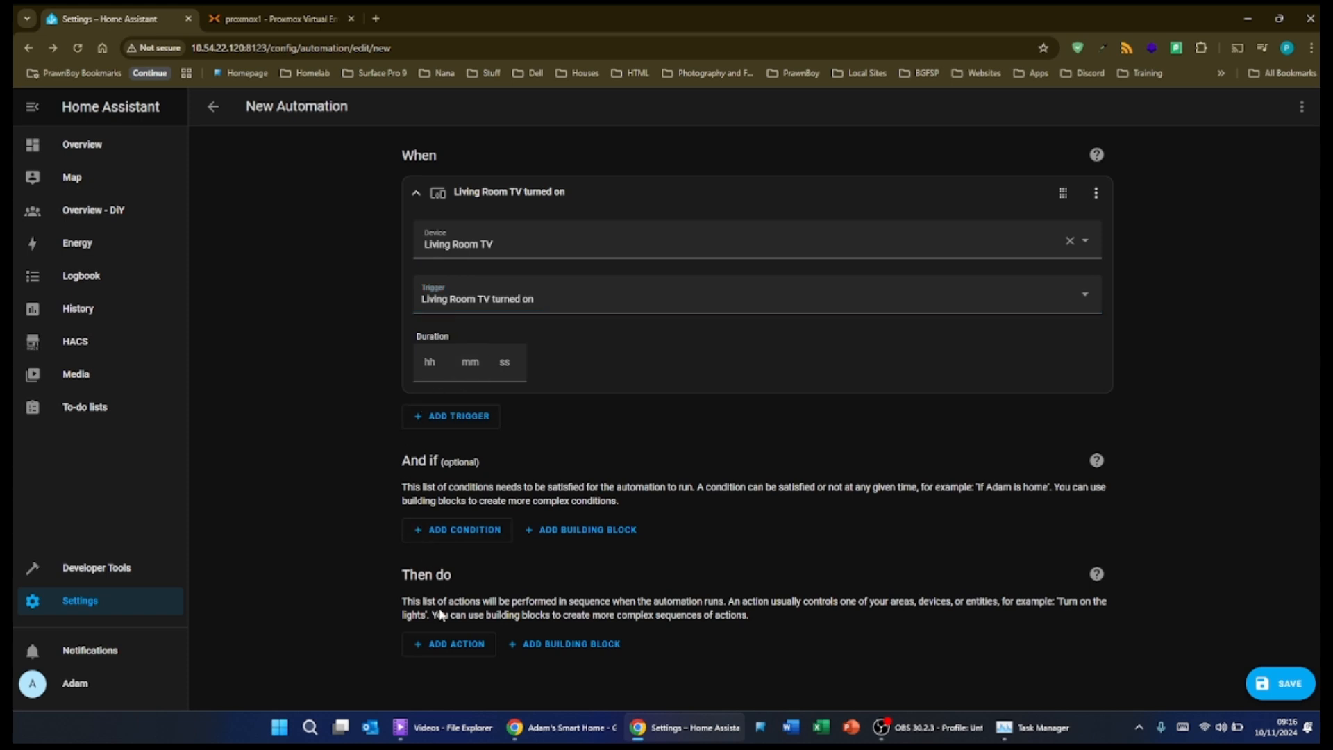
click(463, 531)
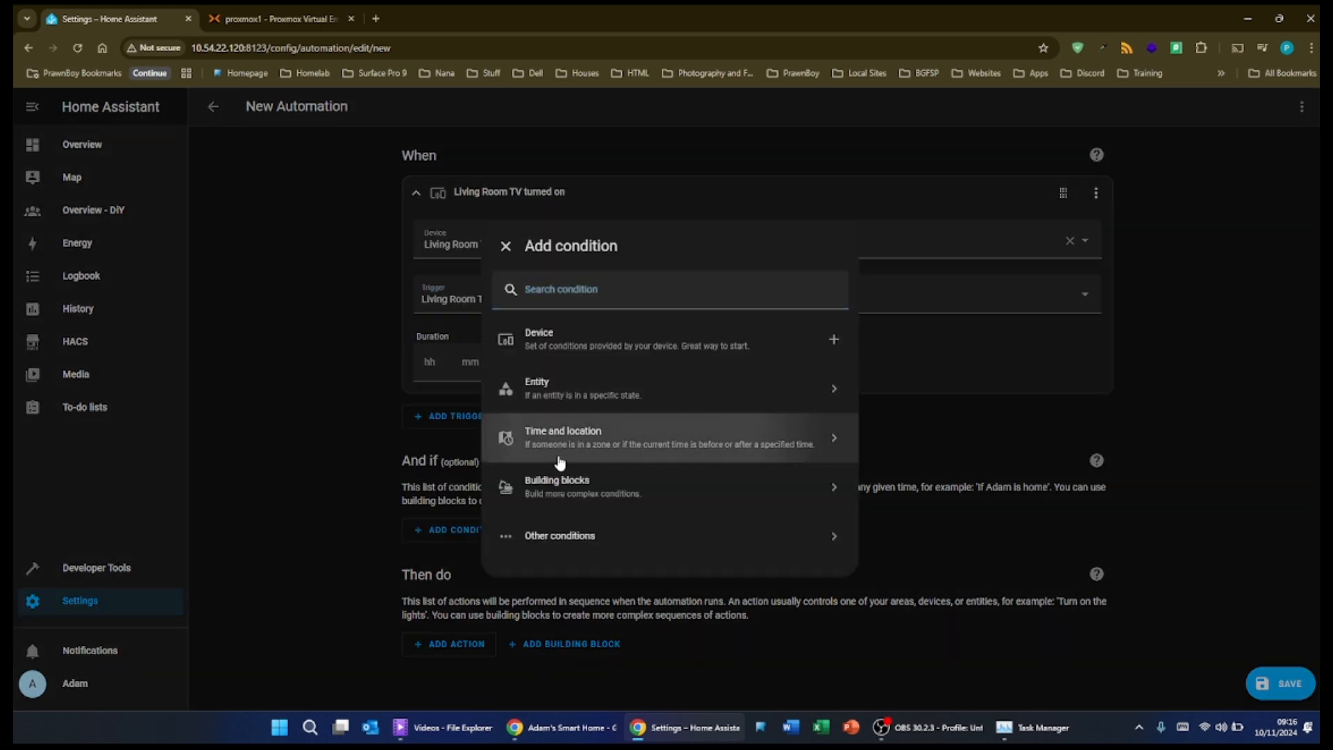
- Add a time condition: after 19:30 and before 6:30
click(595, 436)
click(593, 394)
click(433, 655)
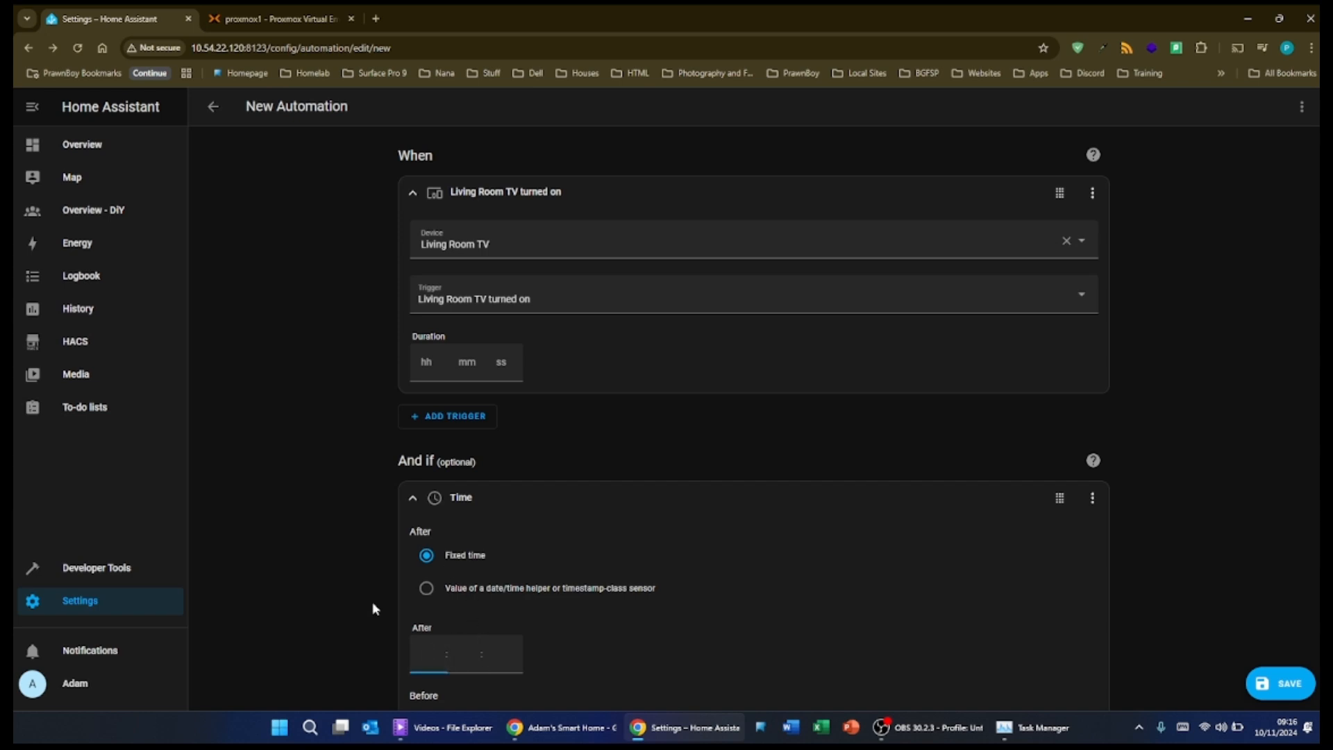
text(19)
key(Tab)
text(30)
scroll(375, 611, down, 3)
click(431, 609)
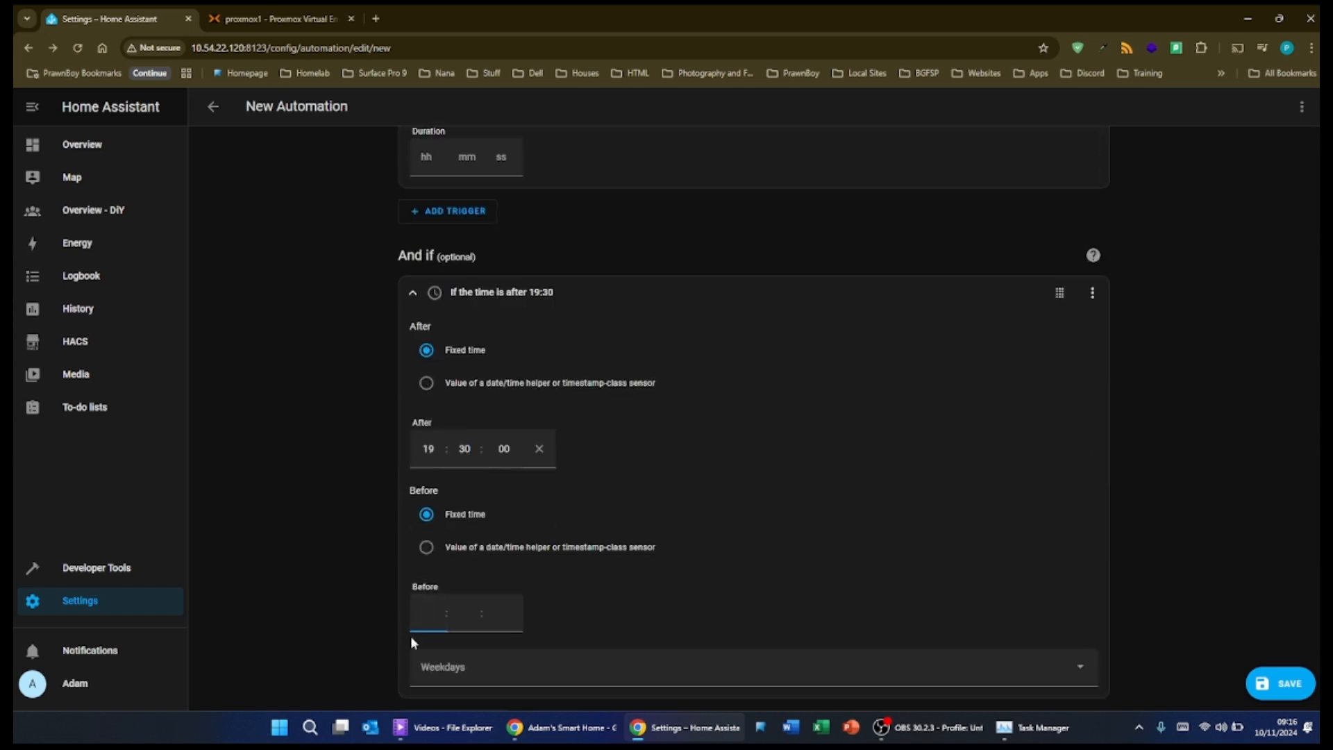
text(6)
key(Tab)
text(30)
- Tick all seven weekdays for the time condition, then add an action
click(507, 665)
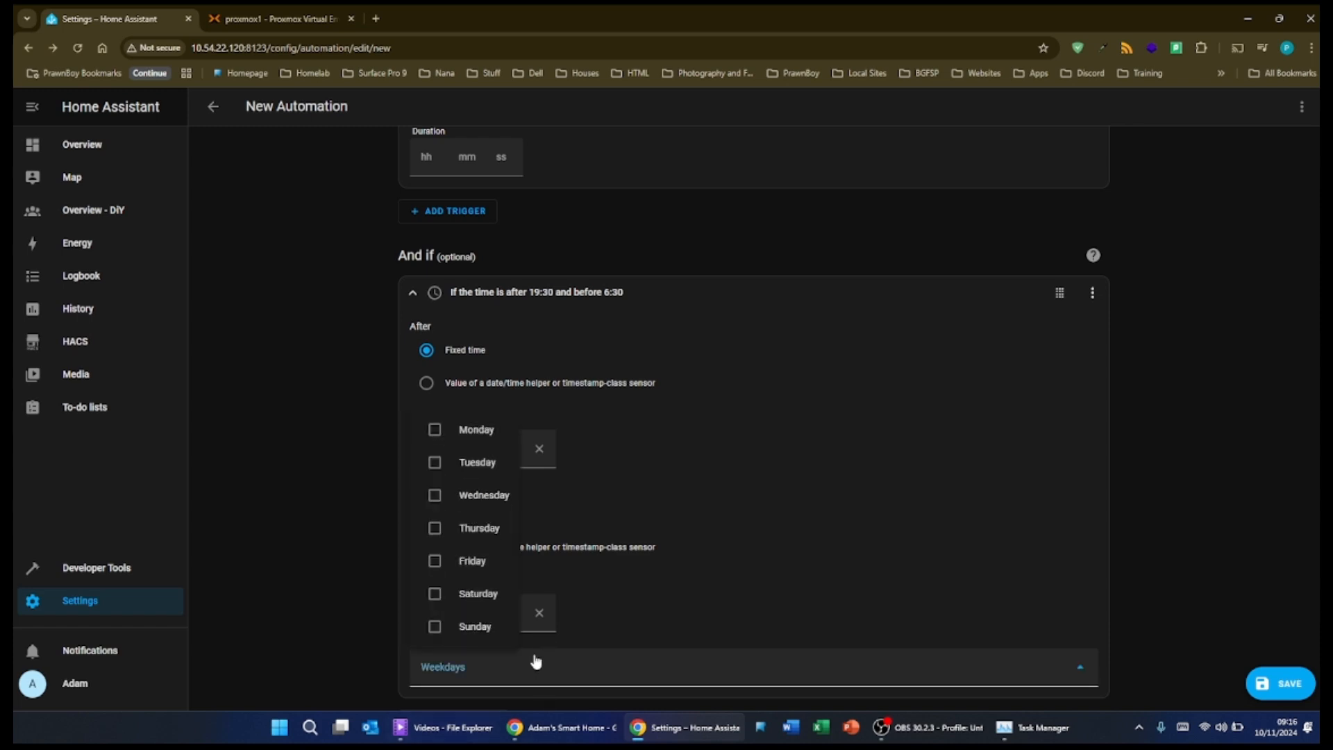
click(446, 629)
click(445, 595)
click(494, 432)
click(471, 560)
click(477, 528)
click(479, 494)
click(477, 461)
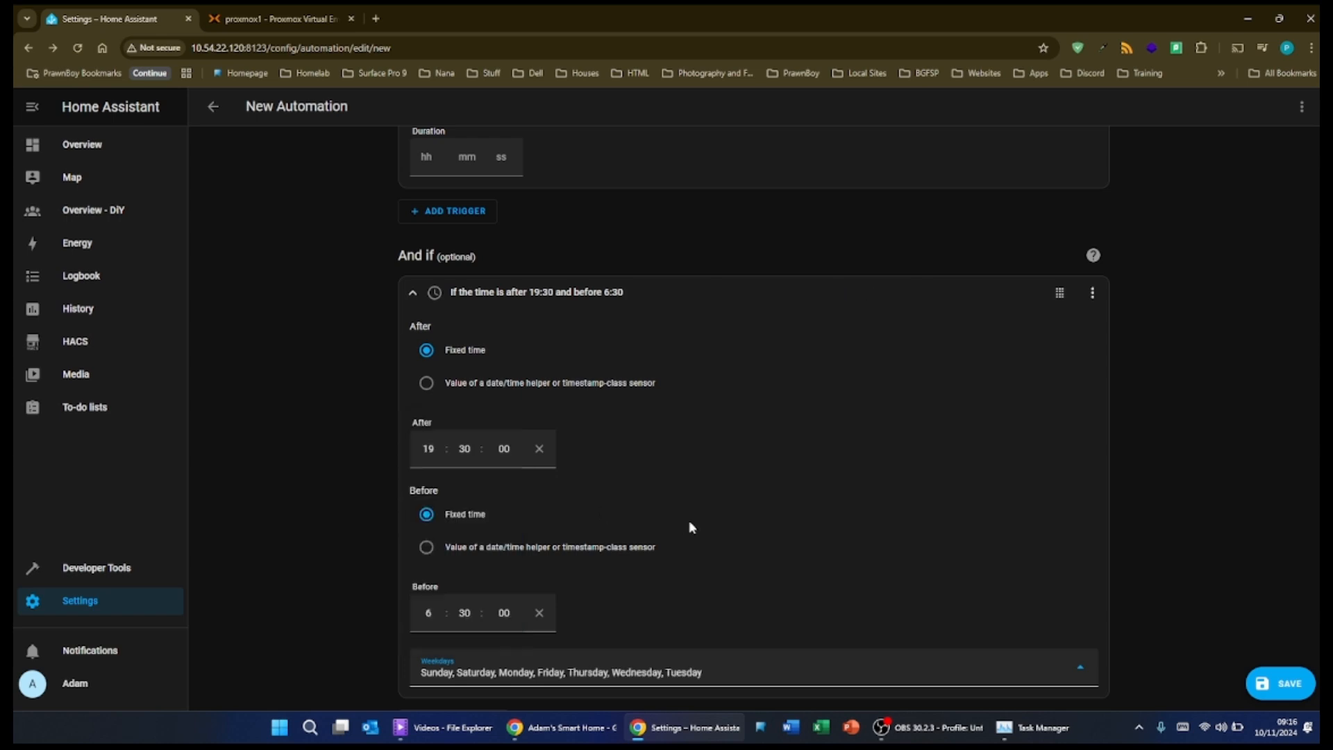
click(689, 519)
scroll(585, 574, down, 2)
click(444, 683)
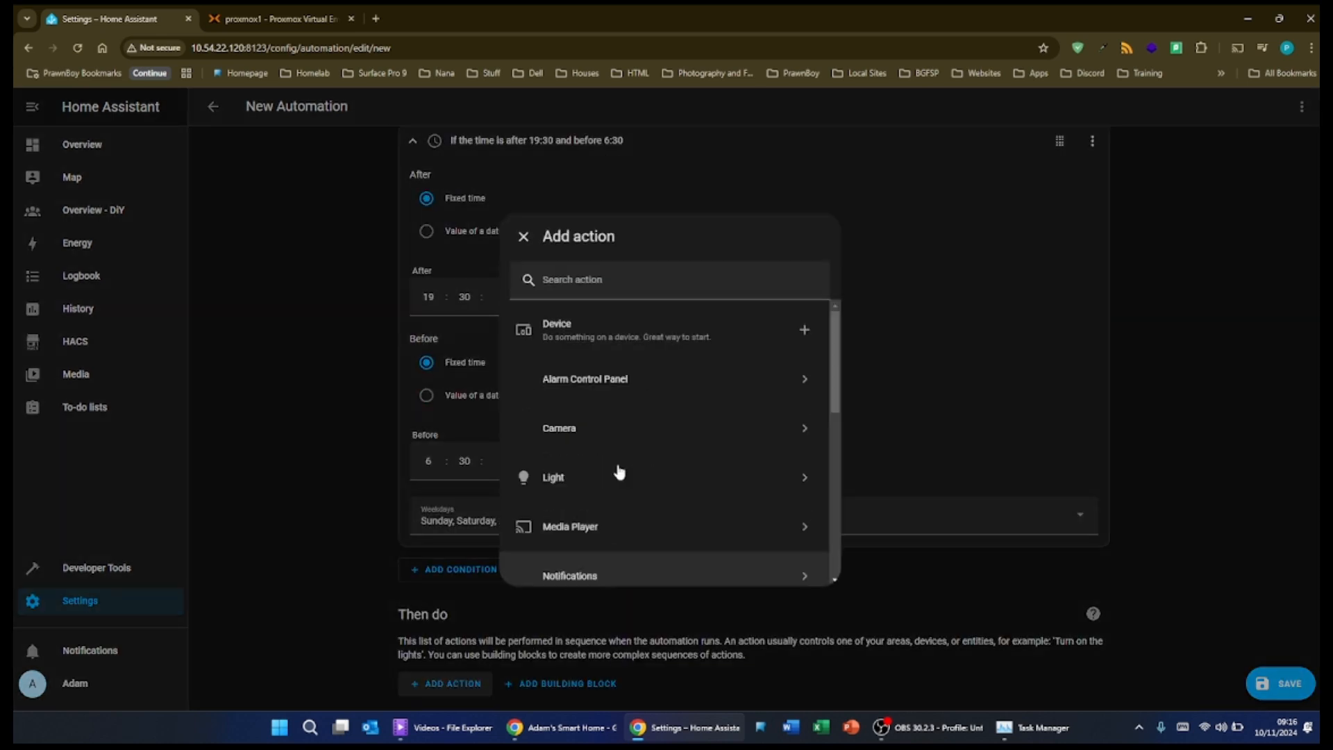
- Add a device action on Lava Lamp that turns on Lava Lamp Socket 1
click(589, 346)
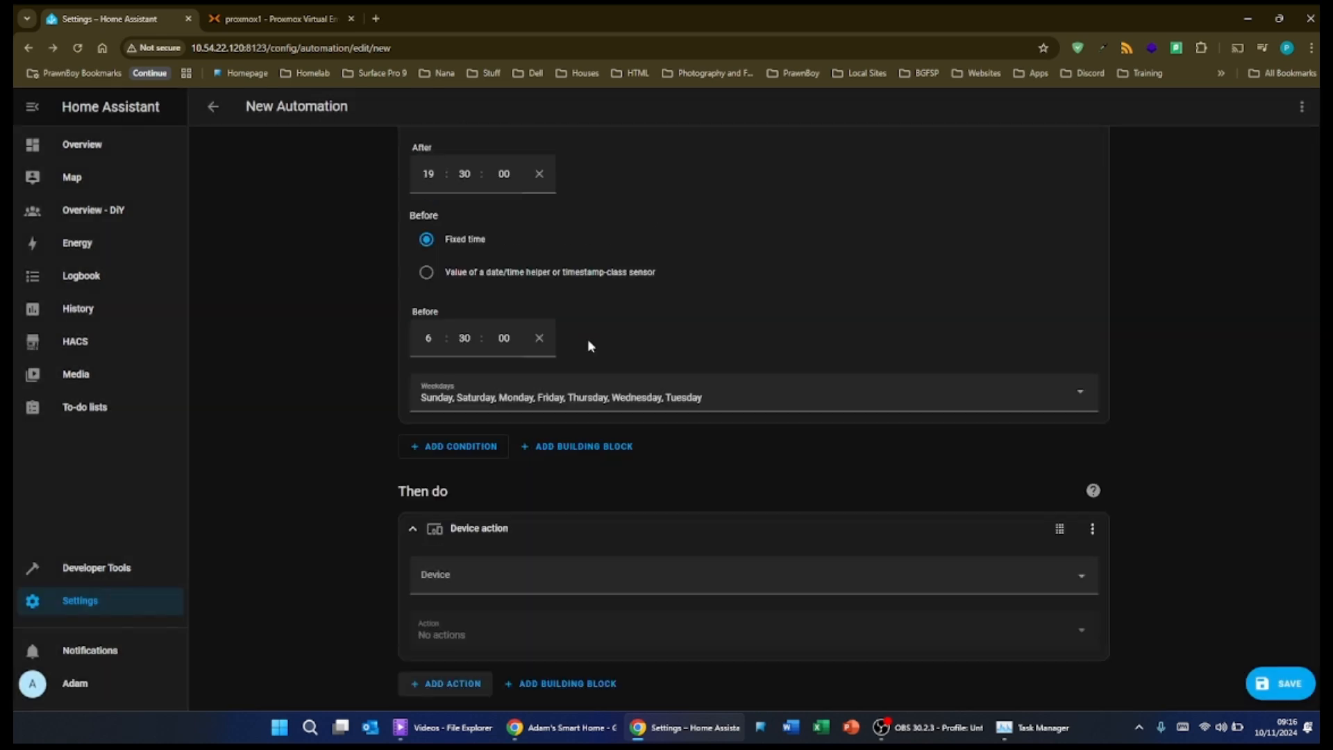
click(450, 573)
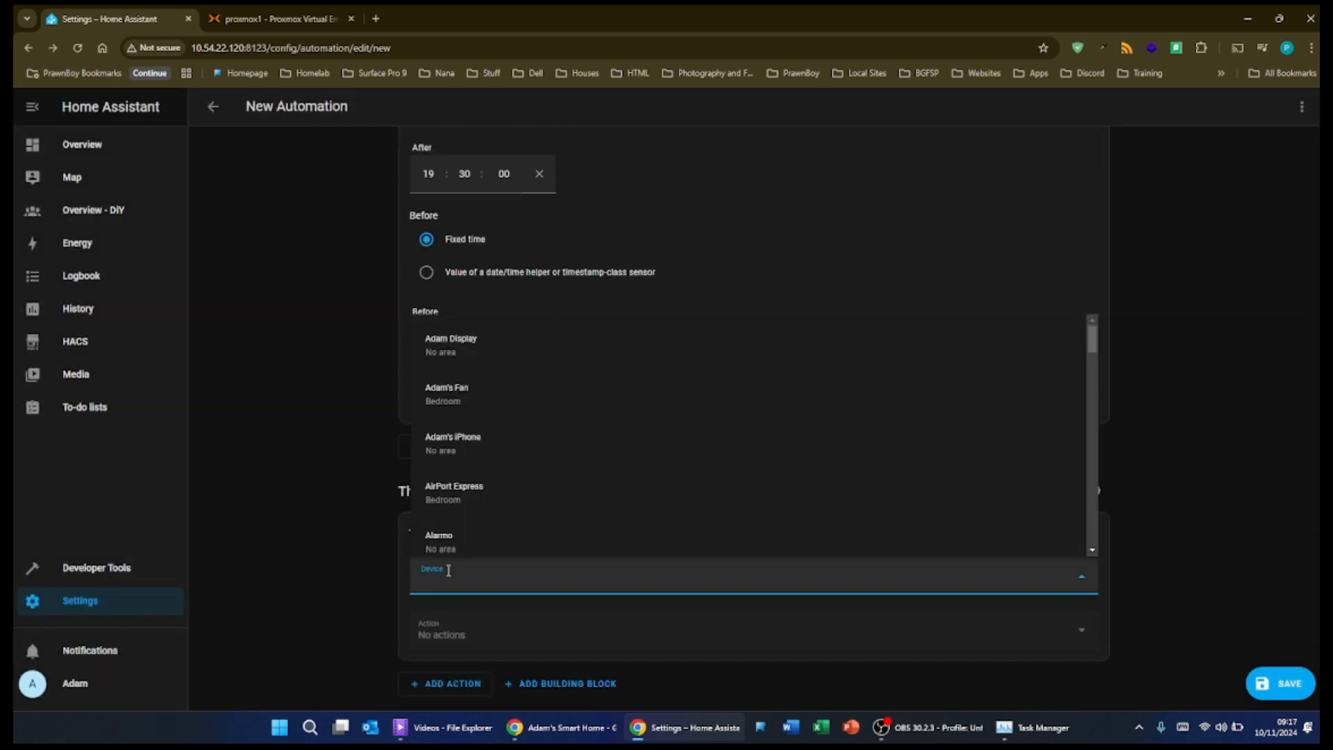
text(lava)
key(Down)
key(Return)
click(427, 633)
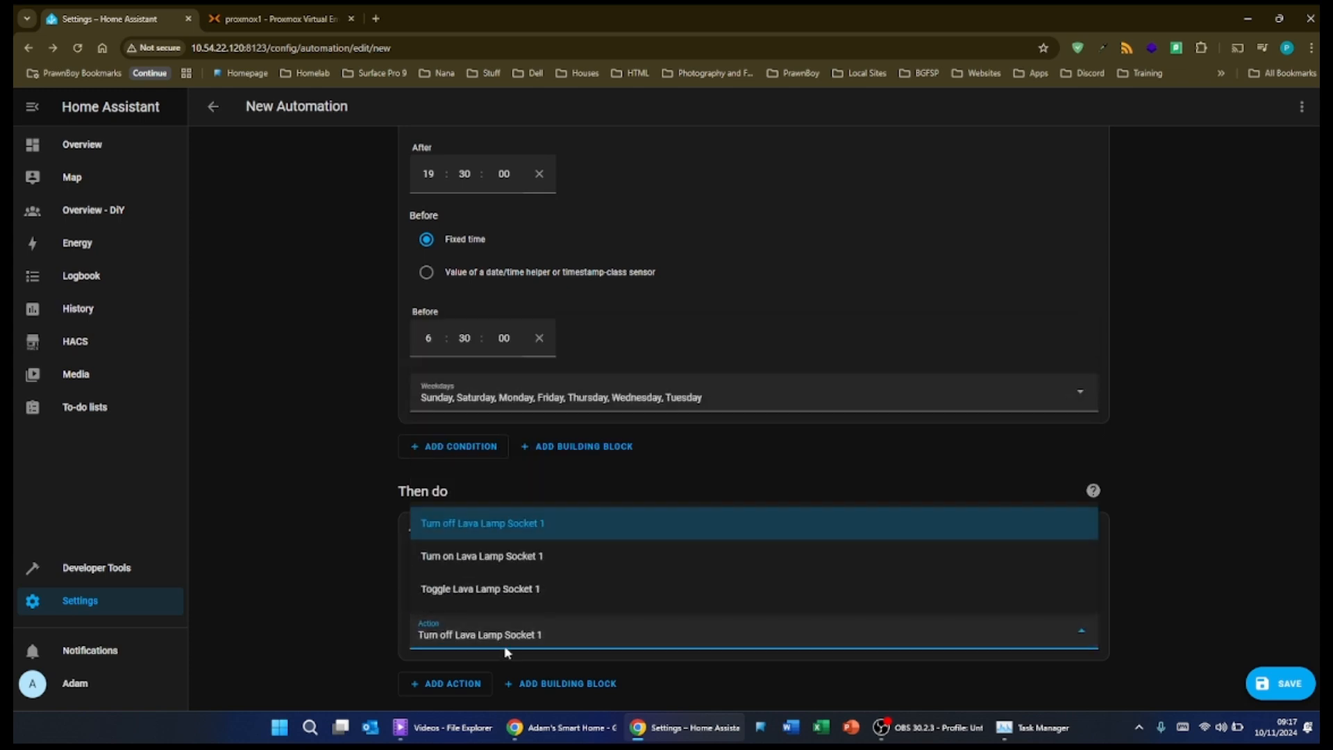
click(512, 554)
- Save the automation as 'living room tv on - night time - lava lamp on'
click(1281, 683)
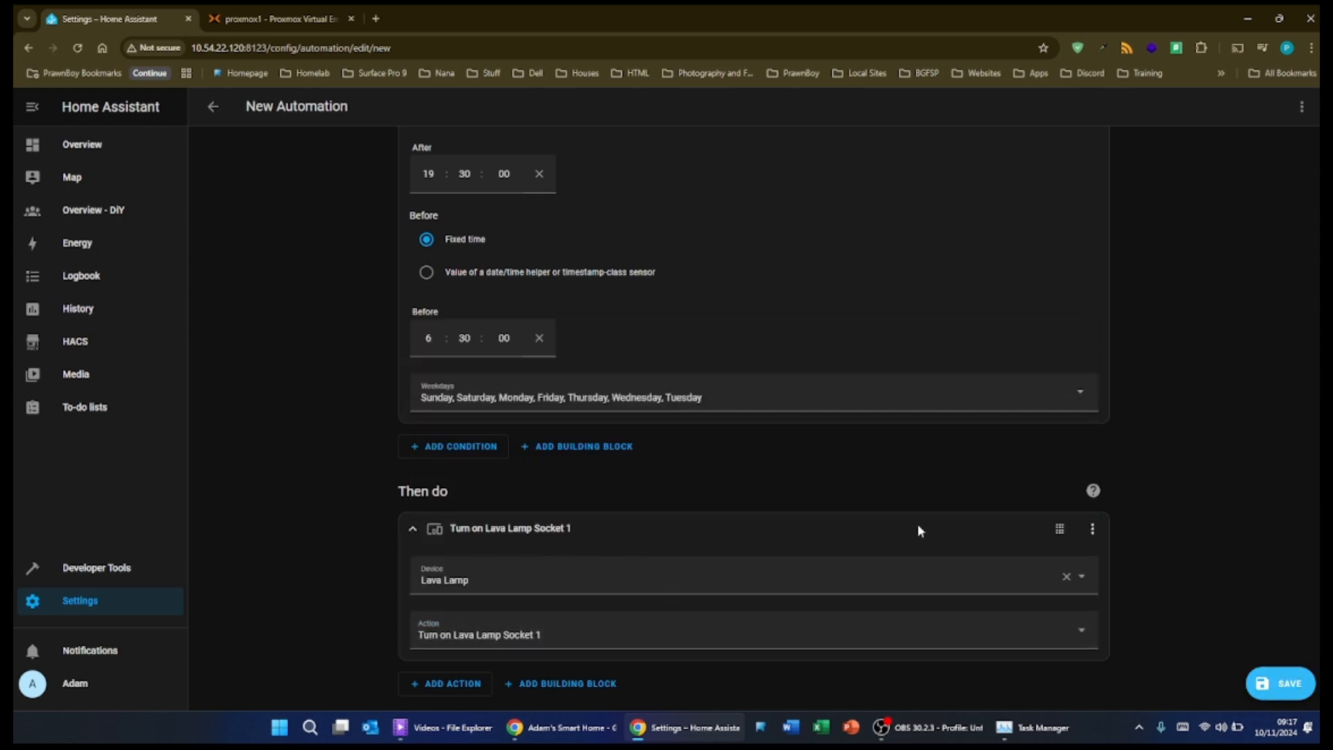
text(li)
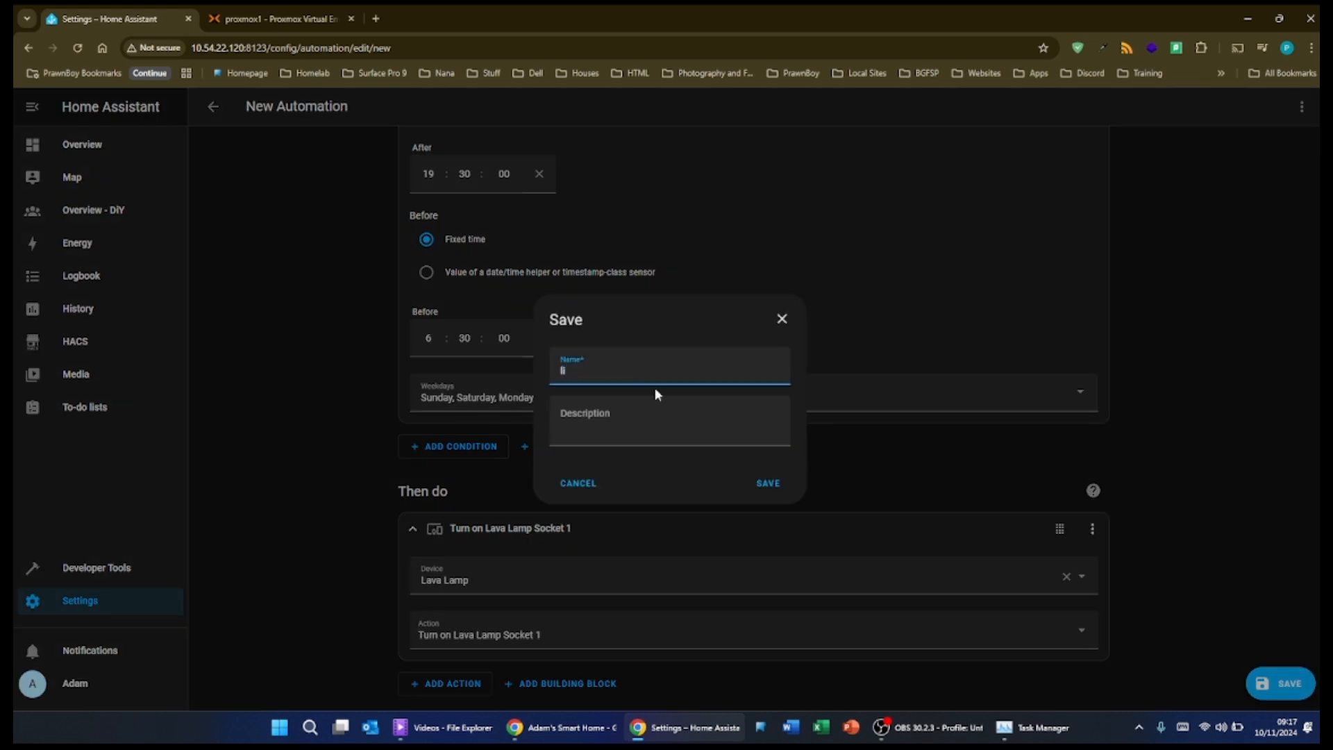
text(ving room t)
text(v on - night time - lava lamp o)
text(n)
key(Return)
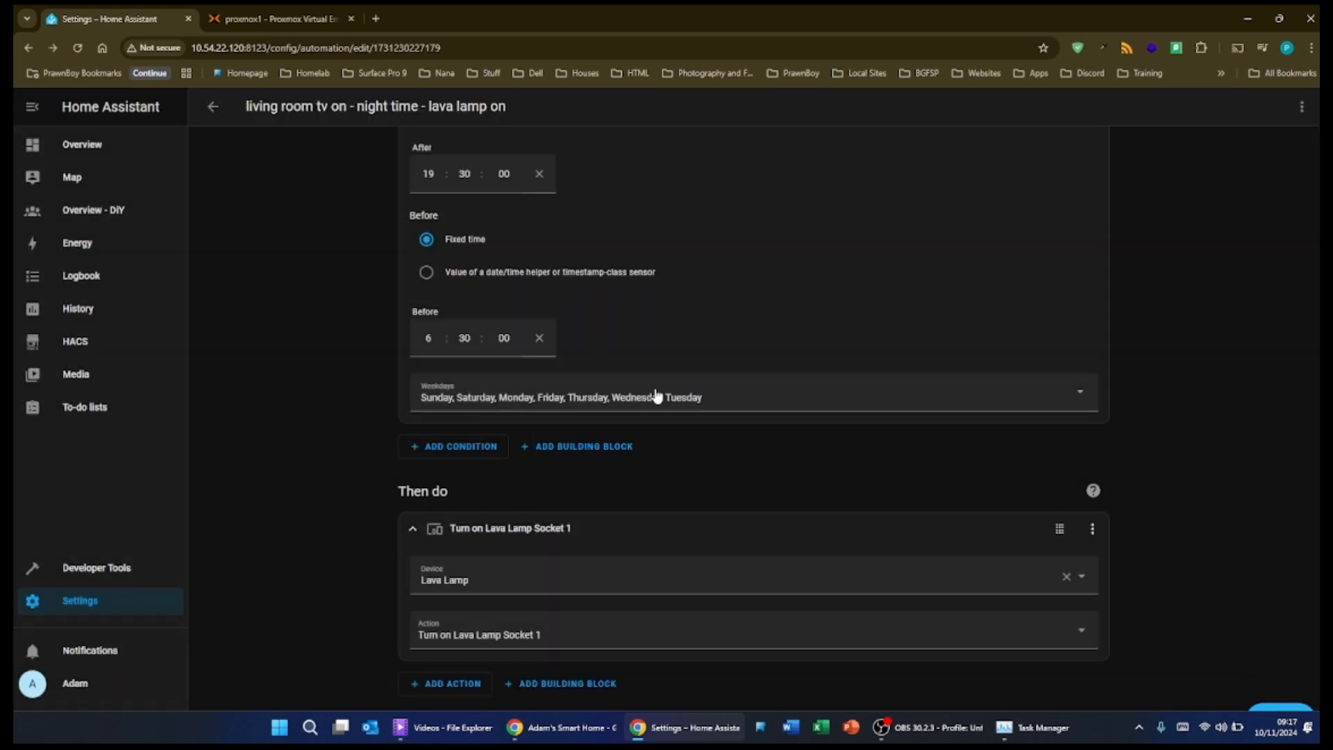
- Duplicate the automation and change its trigger to Living Room TV turned off
click(1301, 118)
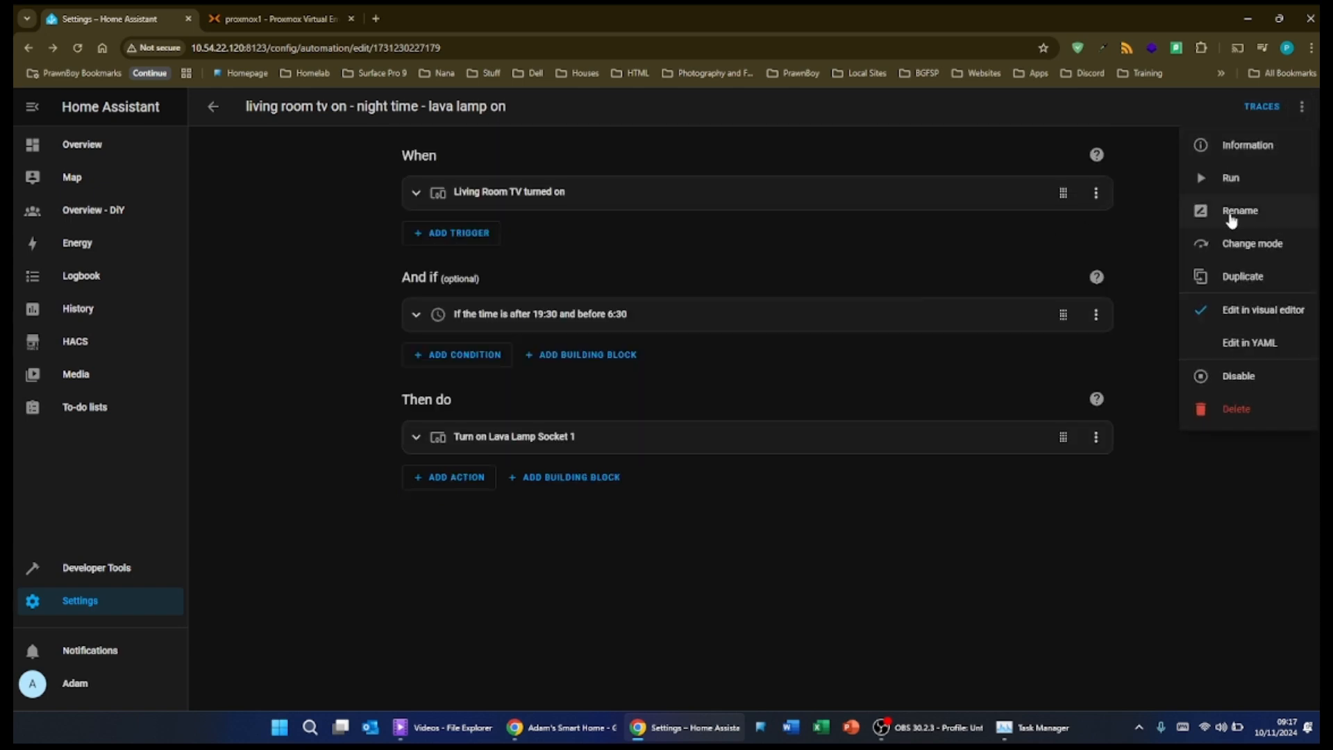
click(1233, 276)
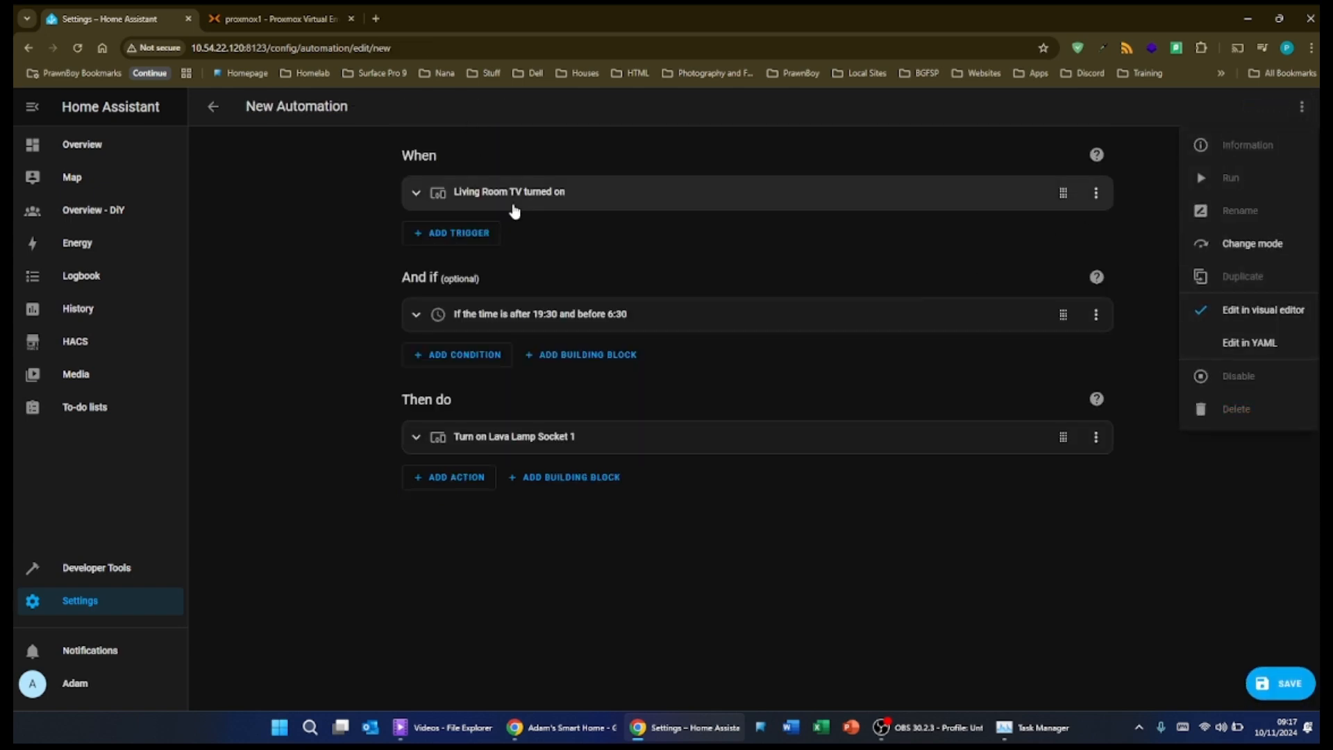
click(500, 193)
click(524, 298)
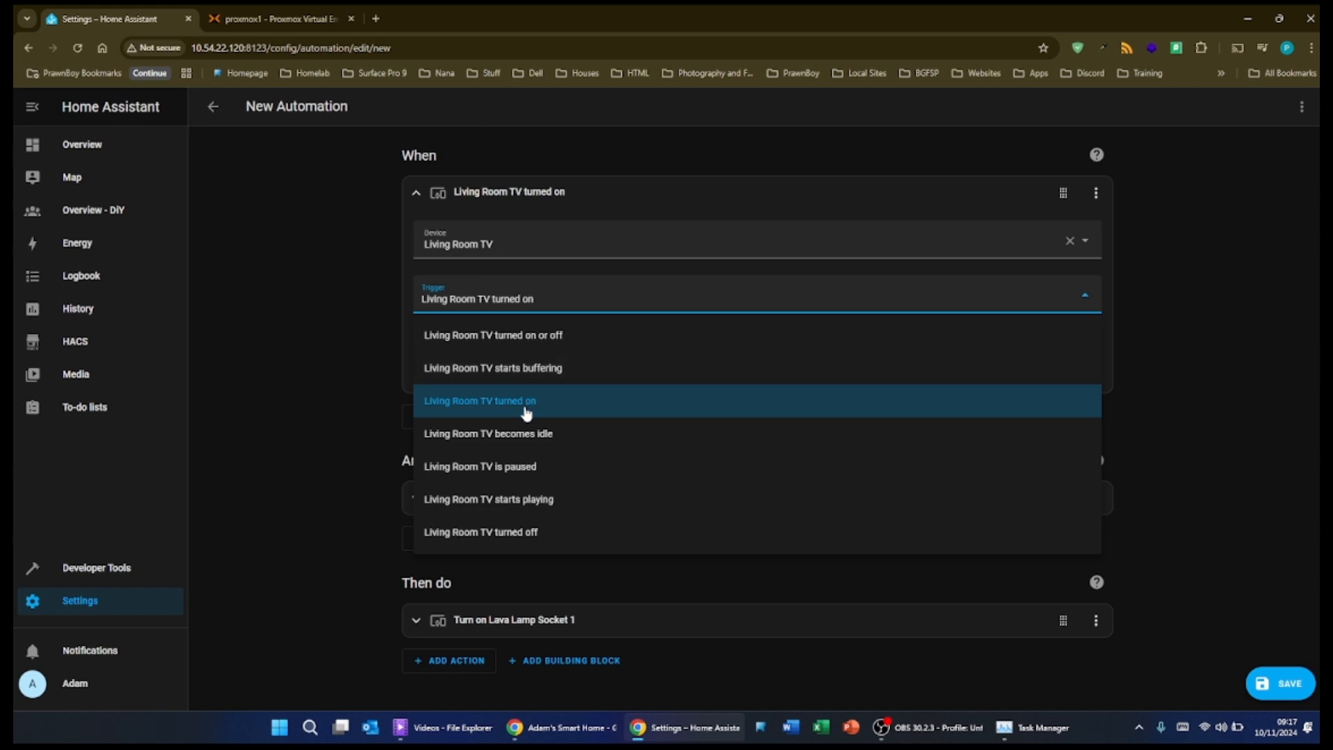
click(561, 340)
click(590, 311)
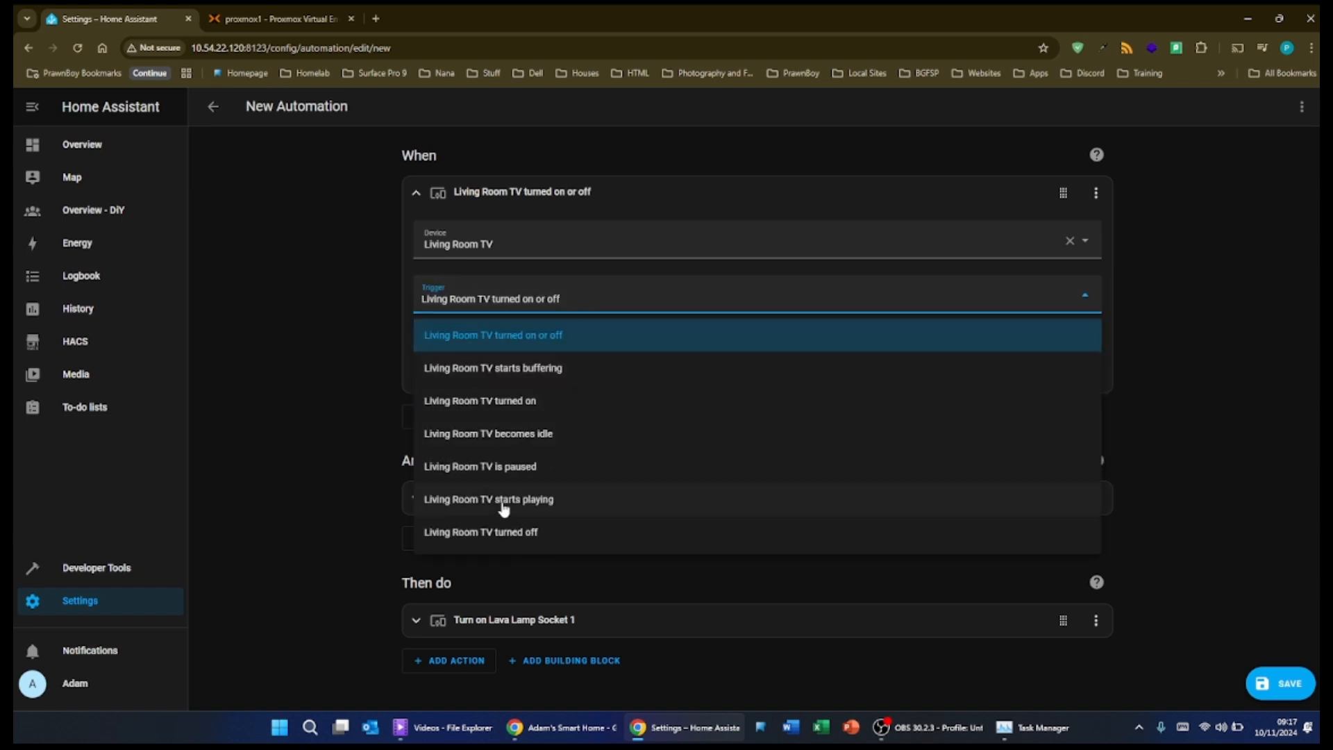
click(497, 532)
- Change the duplicate's action to turn off Lava Lamp Socket 1
click(564, 620)
scroll(555, 665, down, 1)
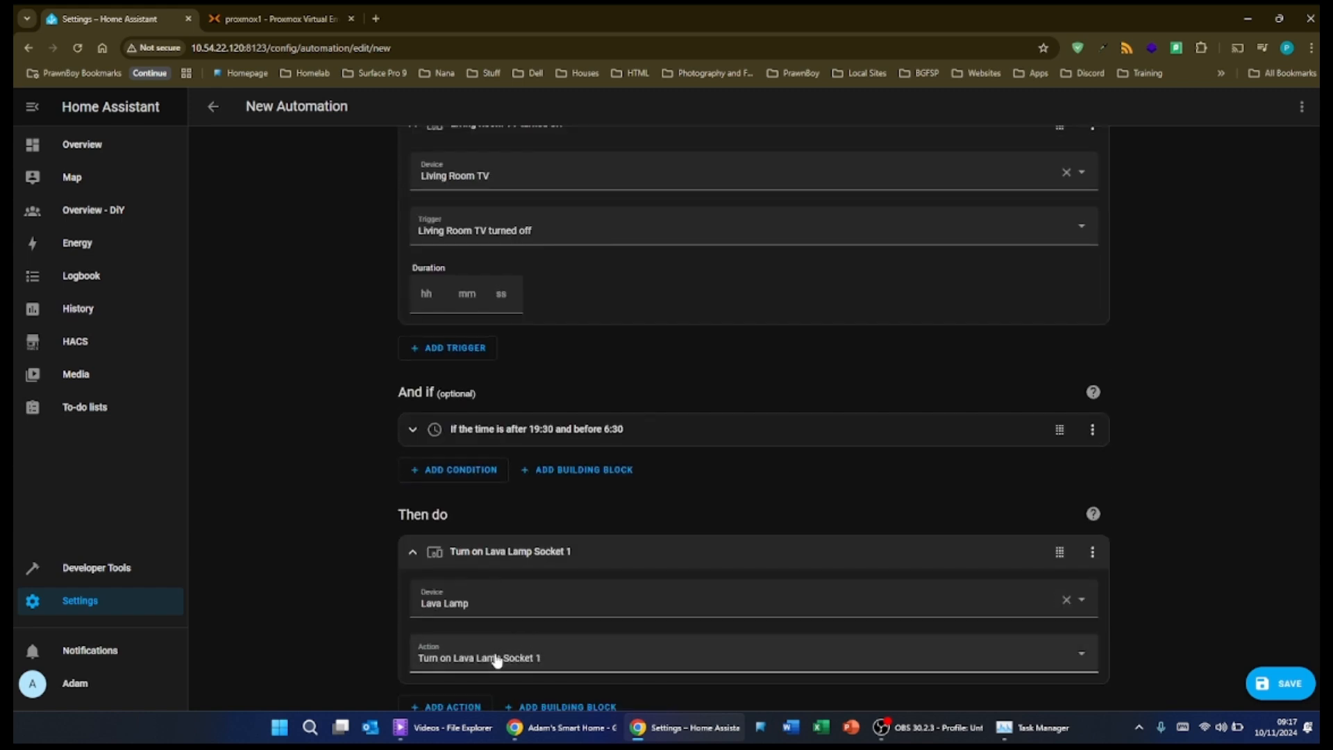
click(501, 656)
click(507, 547)
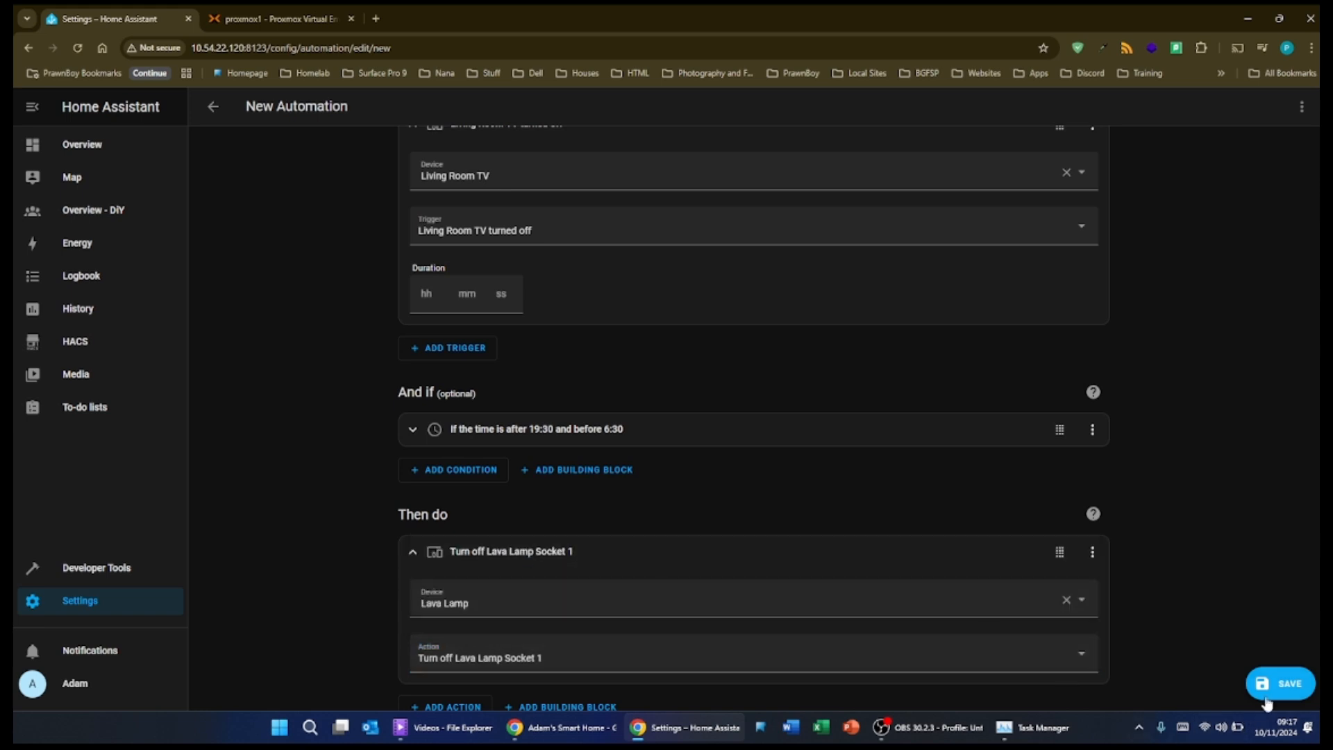
- Save the duplicate named 'living room tv on - night time - lava lamp on' and return to the list
click(1282, 683)
key(ctrl+a)
key(BackSpace)
text(living room t)
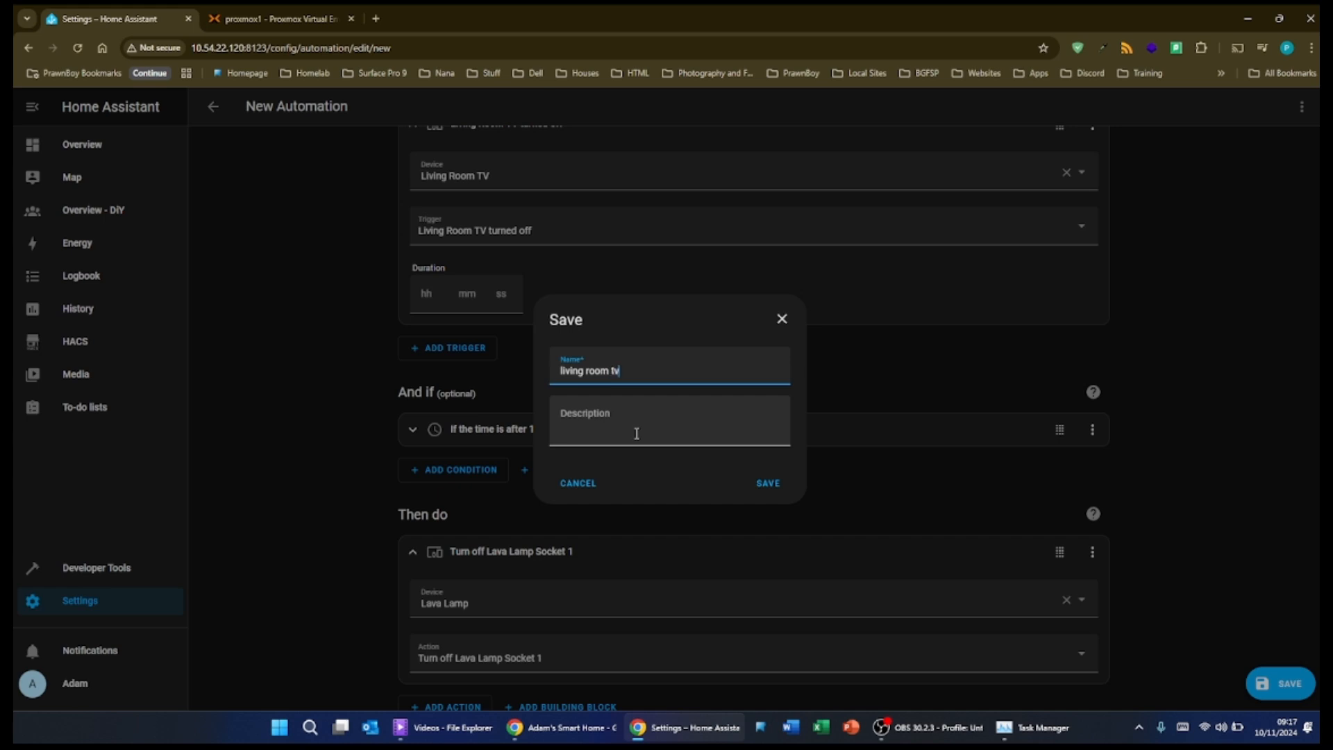
text(v on - nigh)
text(on)
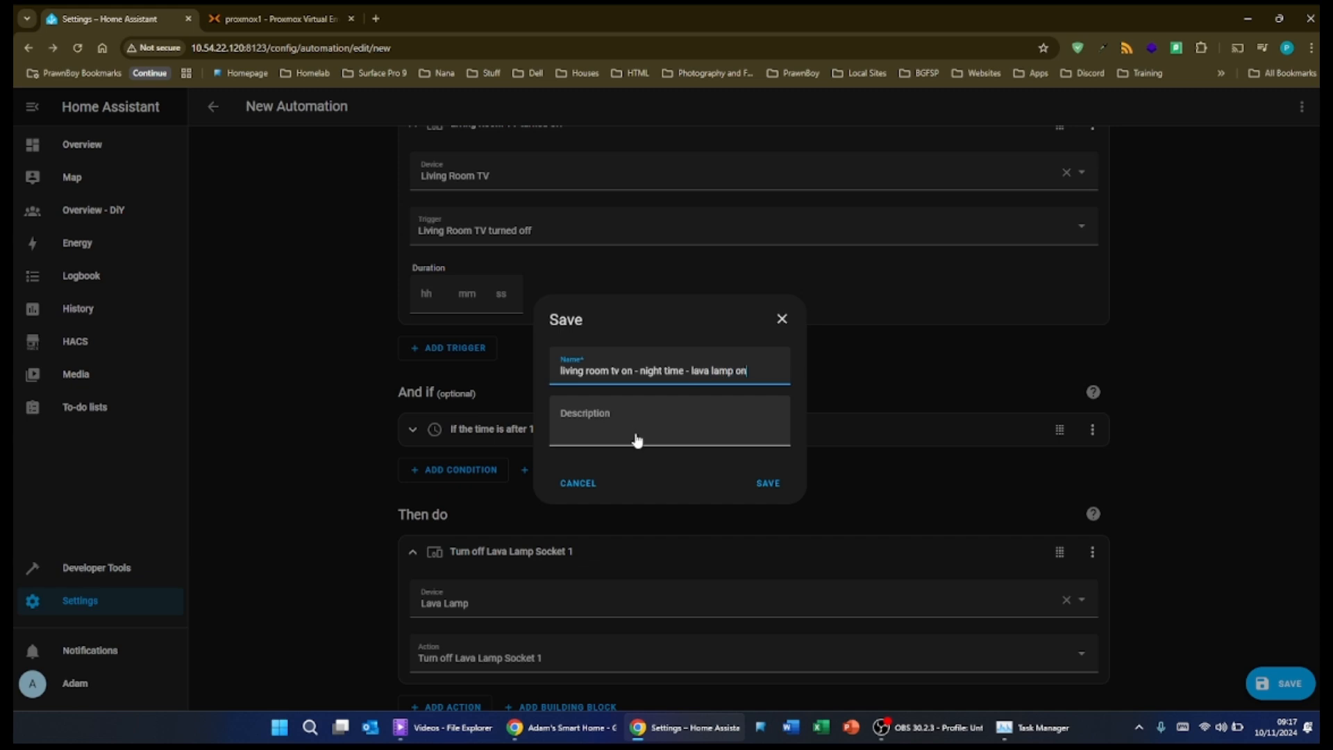
key(Return)
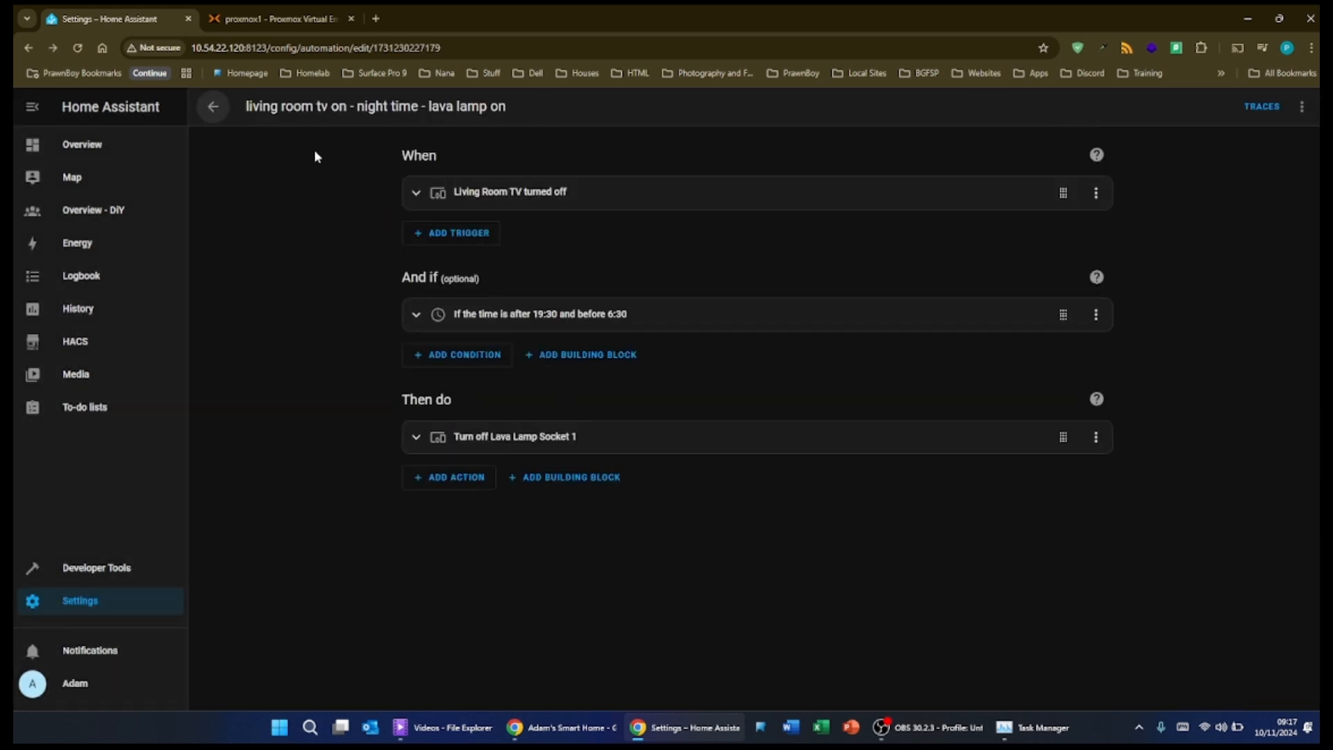
click(226, 121)
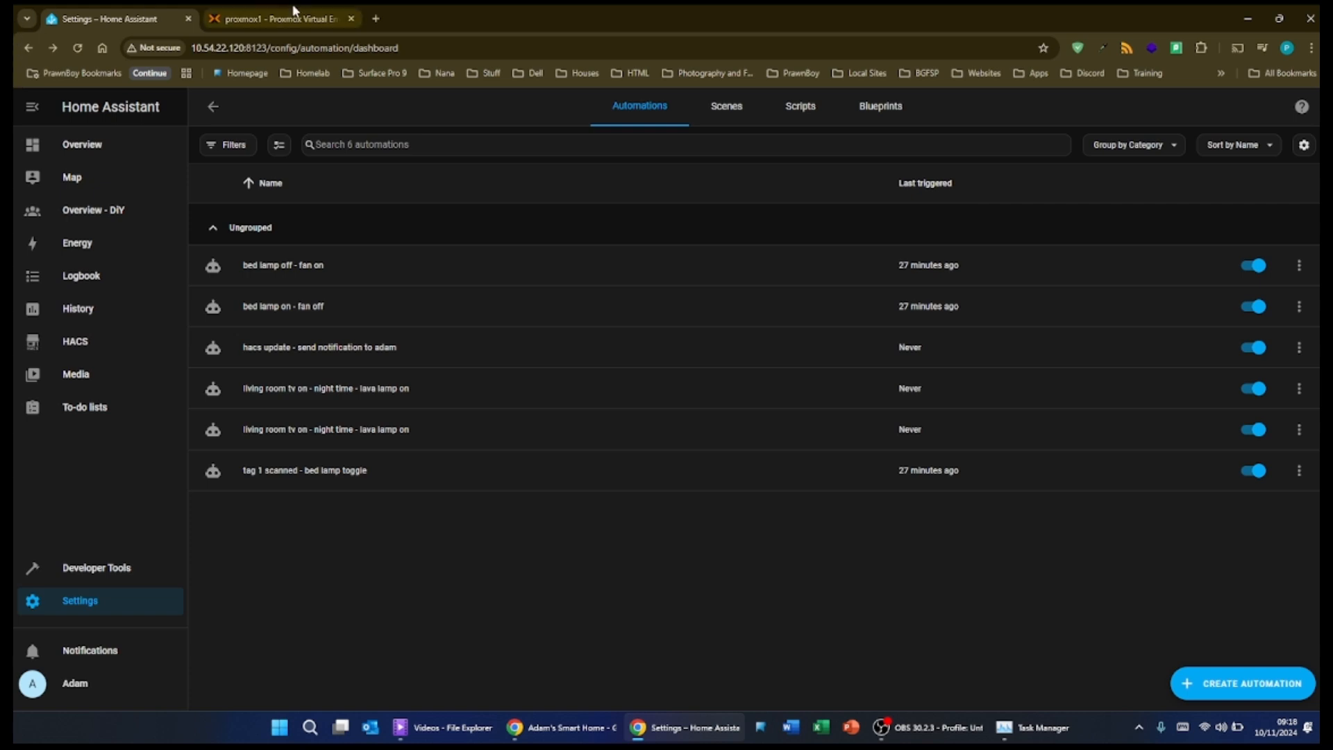
- Open a new browser tab beside the Home Assistant and Proxmox tabs
click(376, 19)
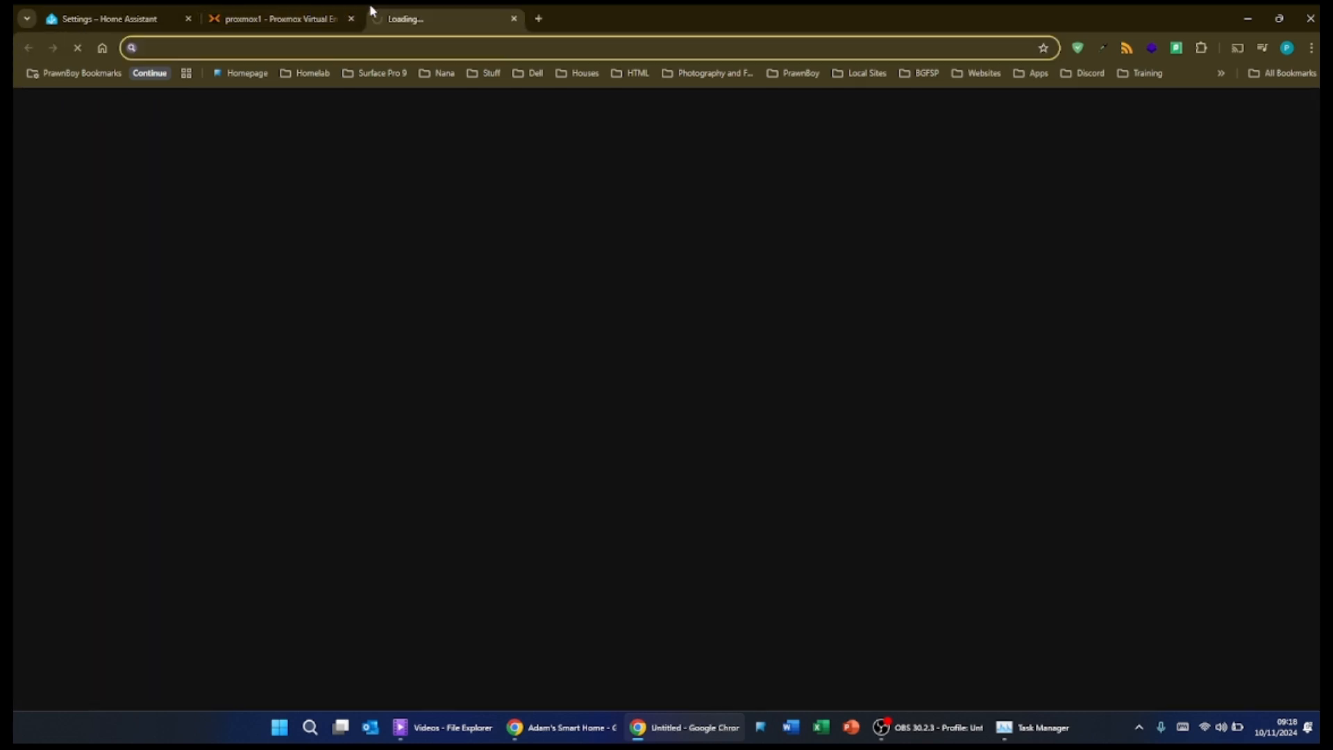
- Load 10.54.22.116:8123 and log in with the username and password, retrying after the rejected password
text(10.54.22.11)
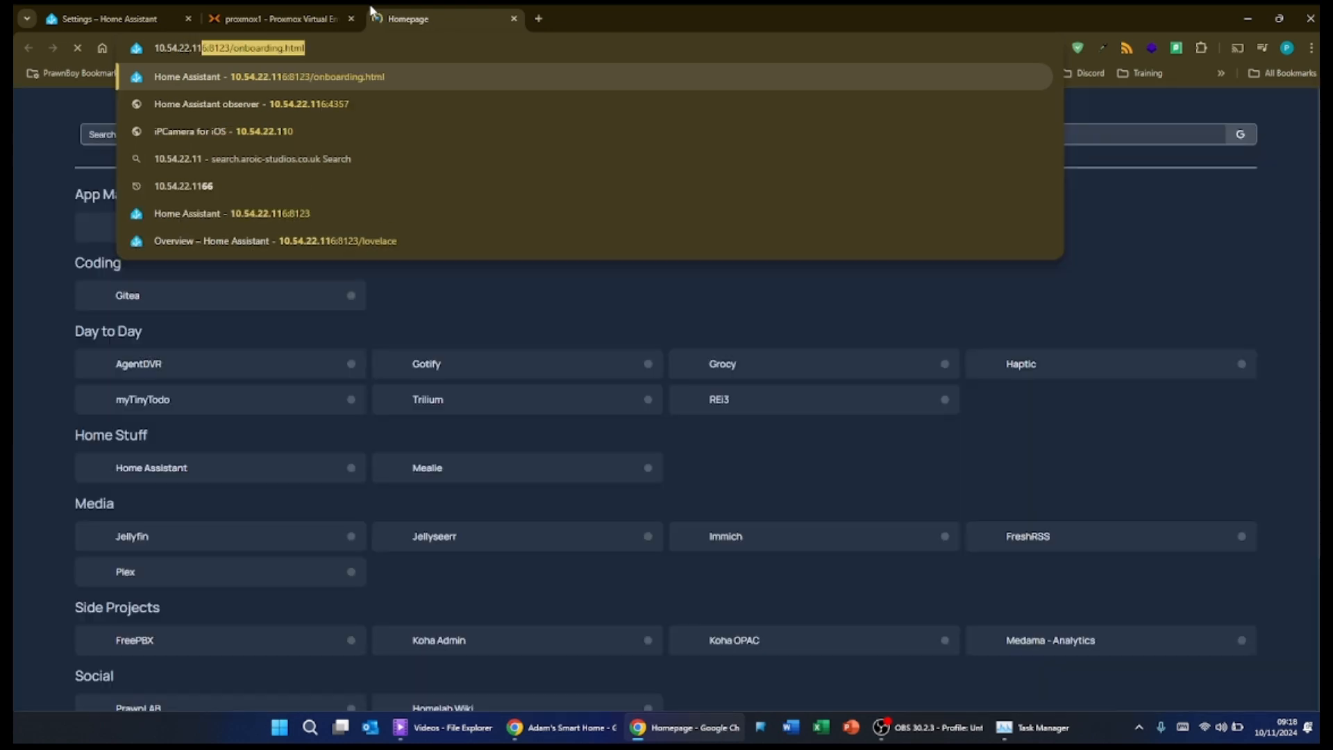
key(Return)
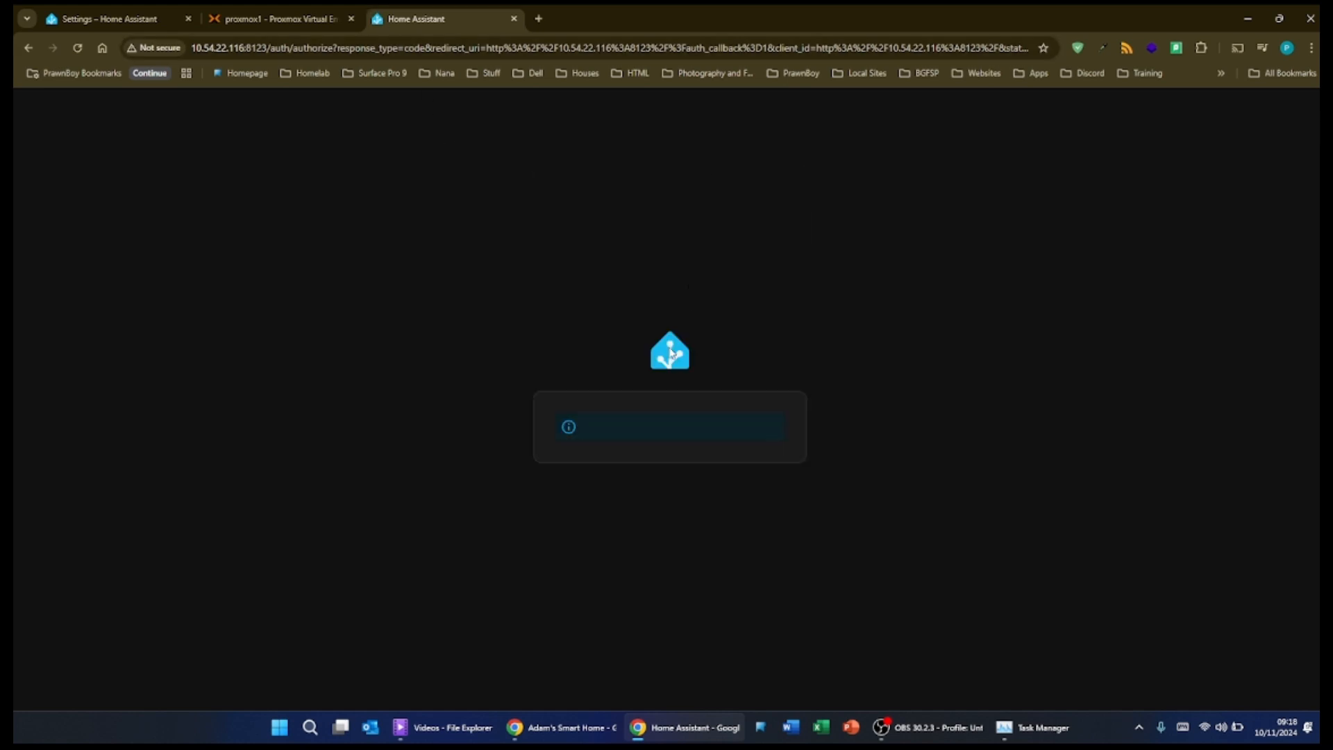
click(667, 362)
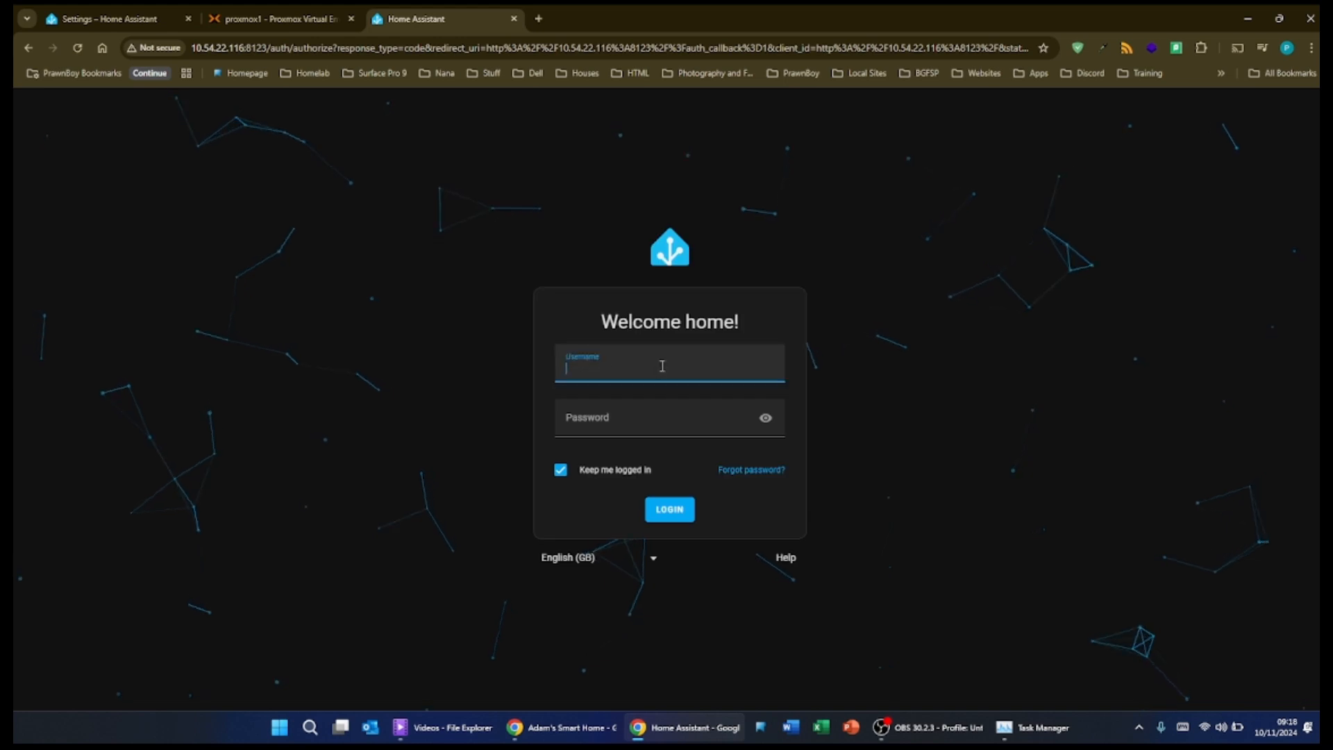
text(adam)
key(Tab)
text(****)
key(Return)
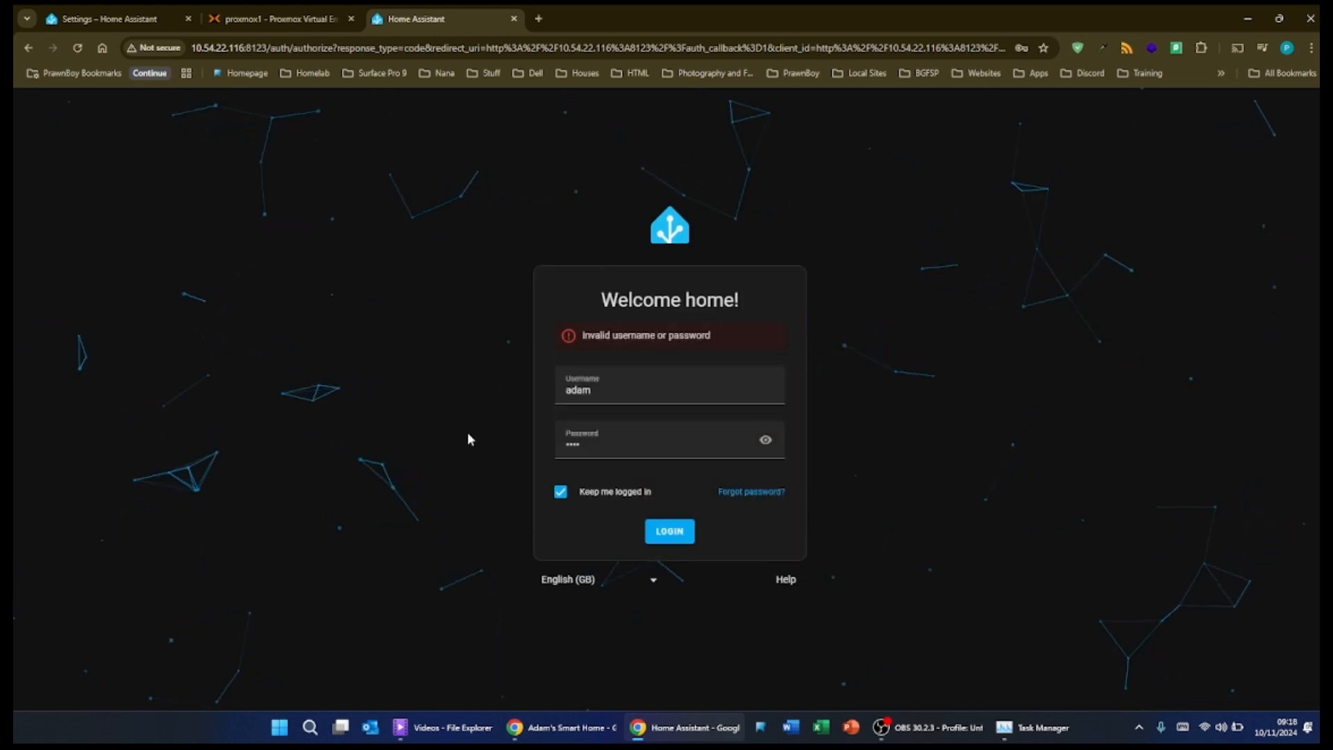
click(716, 455)
text(*******)
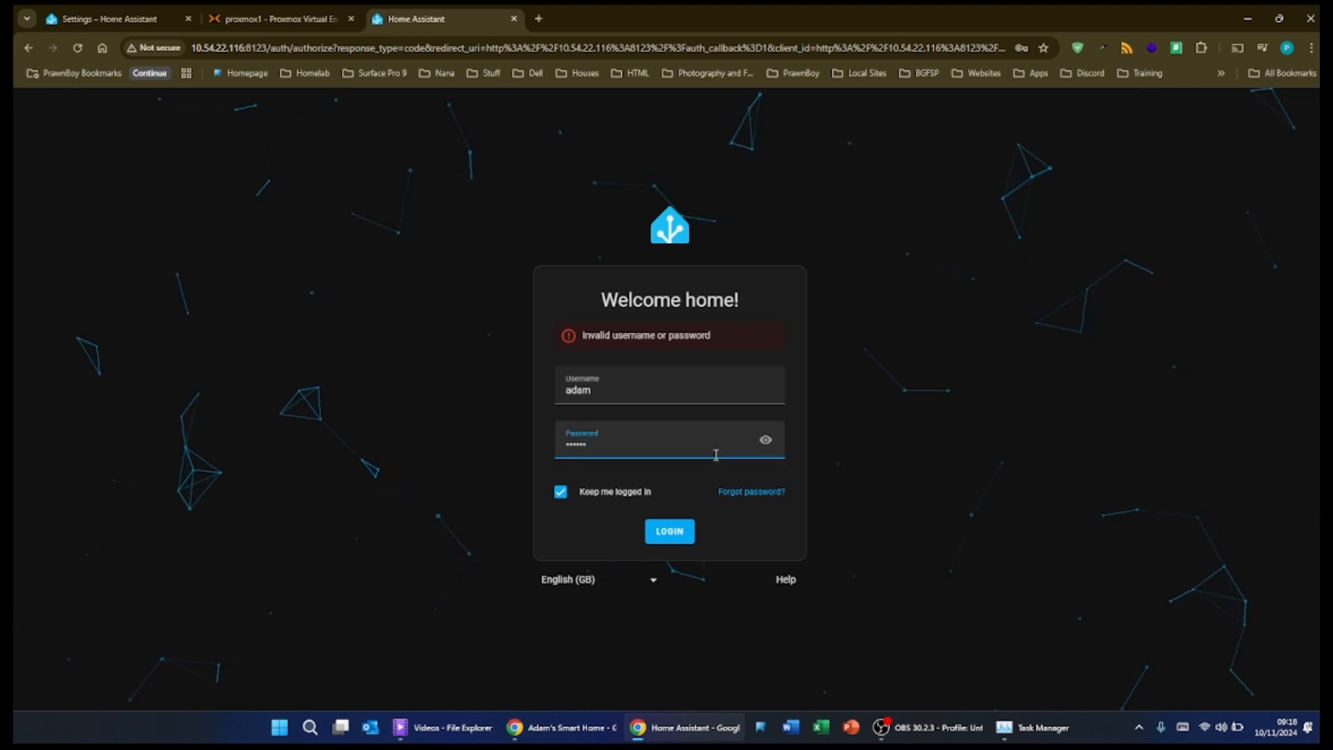
key(Return)
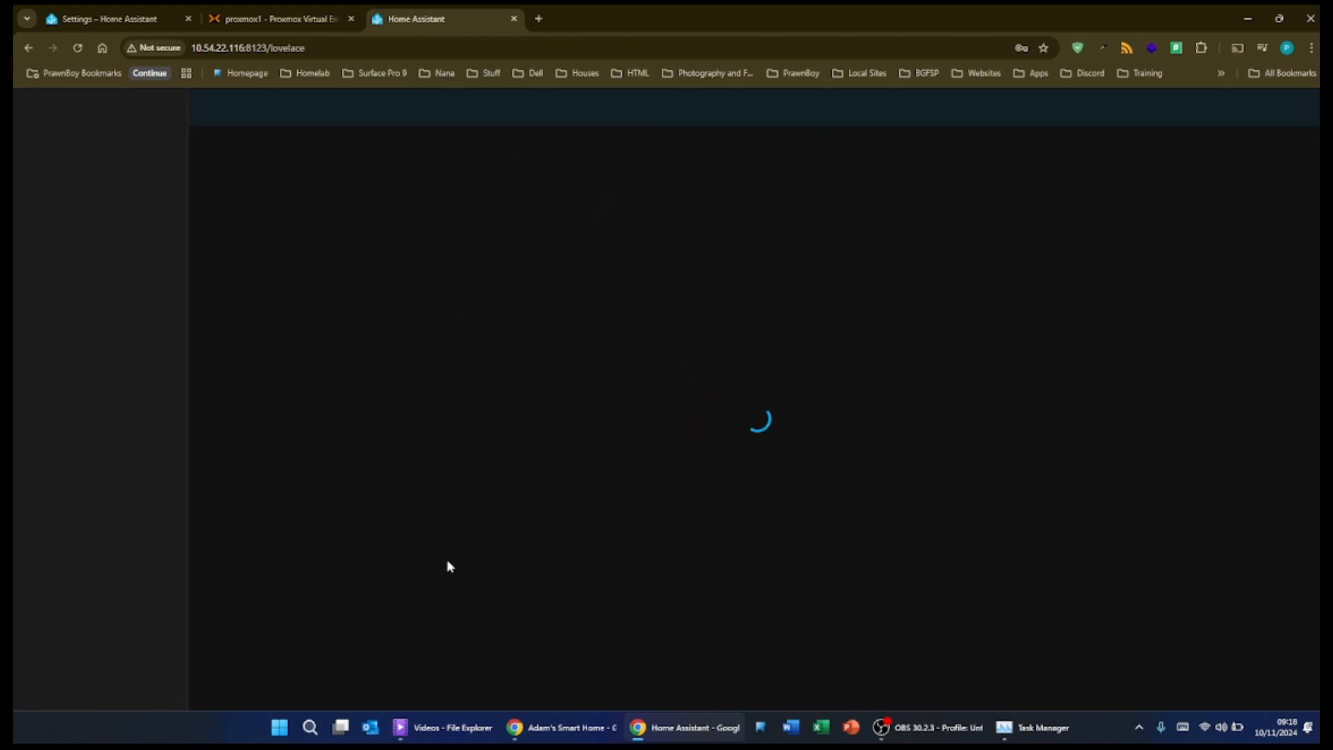
- On the second server's Overview dashboard, turn off the Living Room TV
click(115, 609)
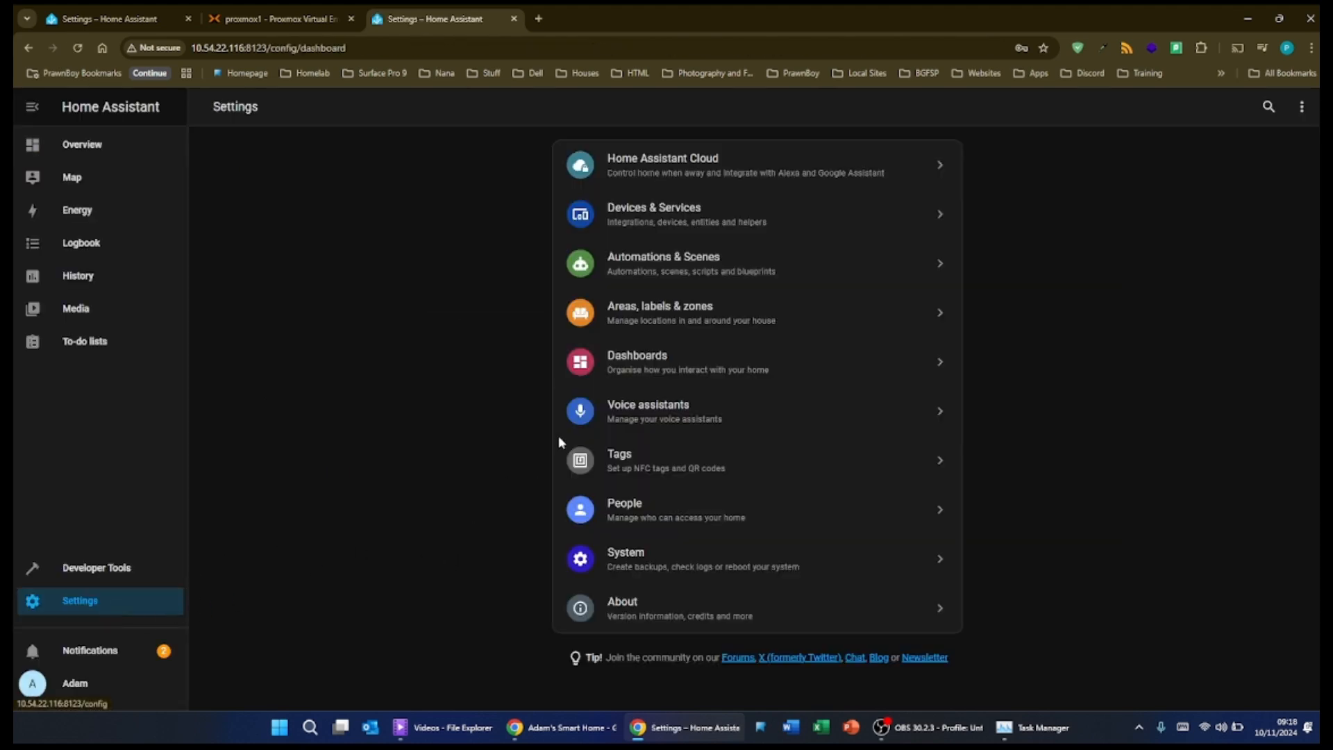
click(157, 148)
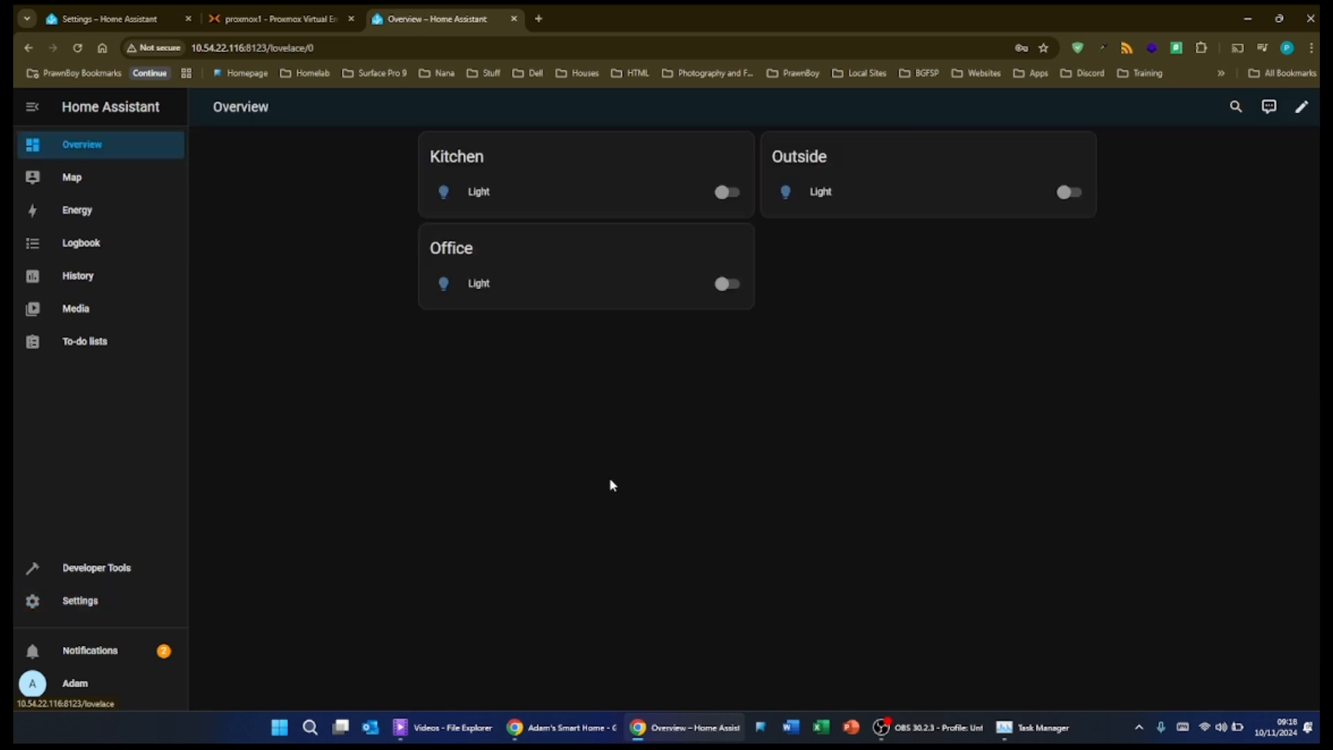
click(612, 605)
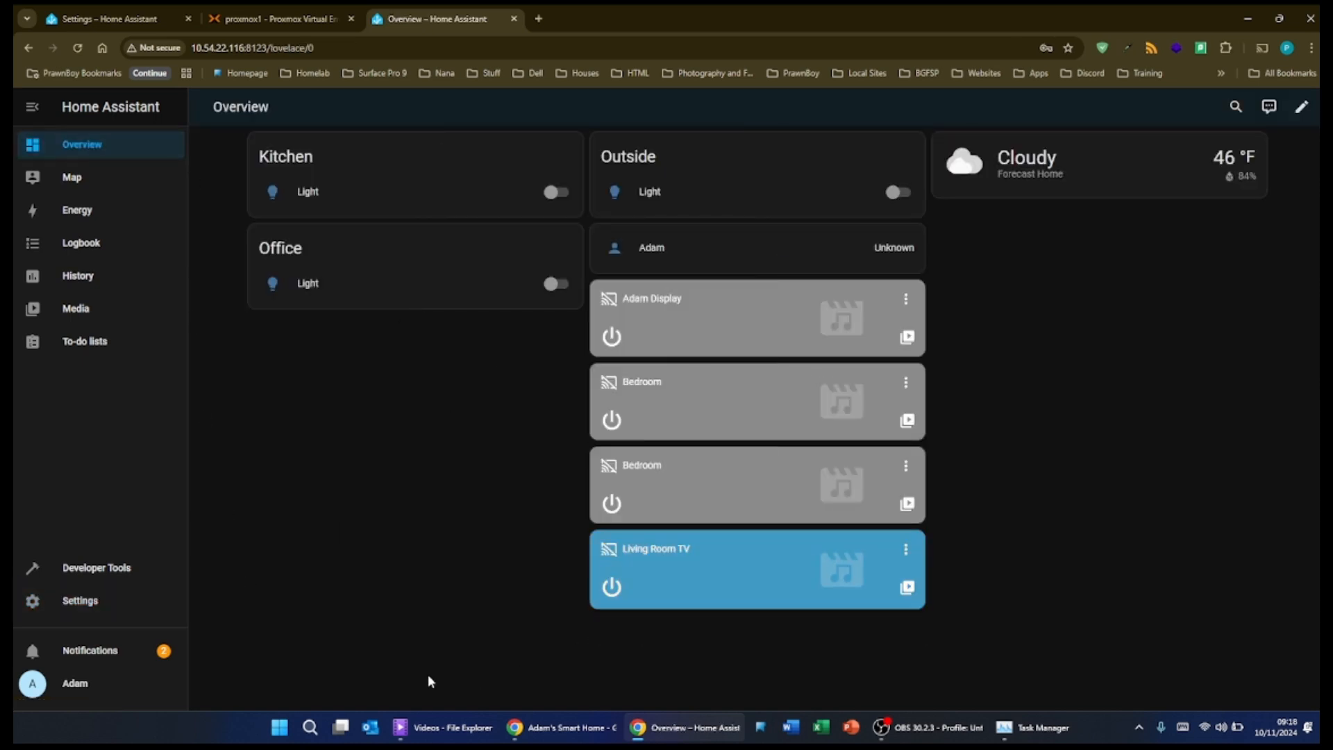
- Open Devices & Services and view the Bluetooth integration's details
click(127, 615)
click(701, 215)
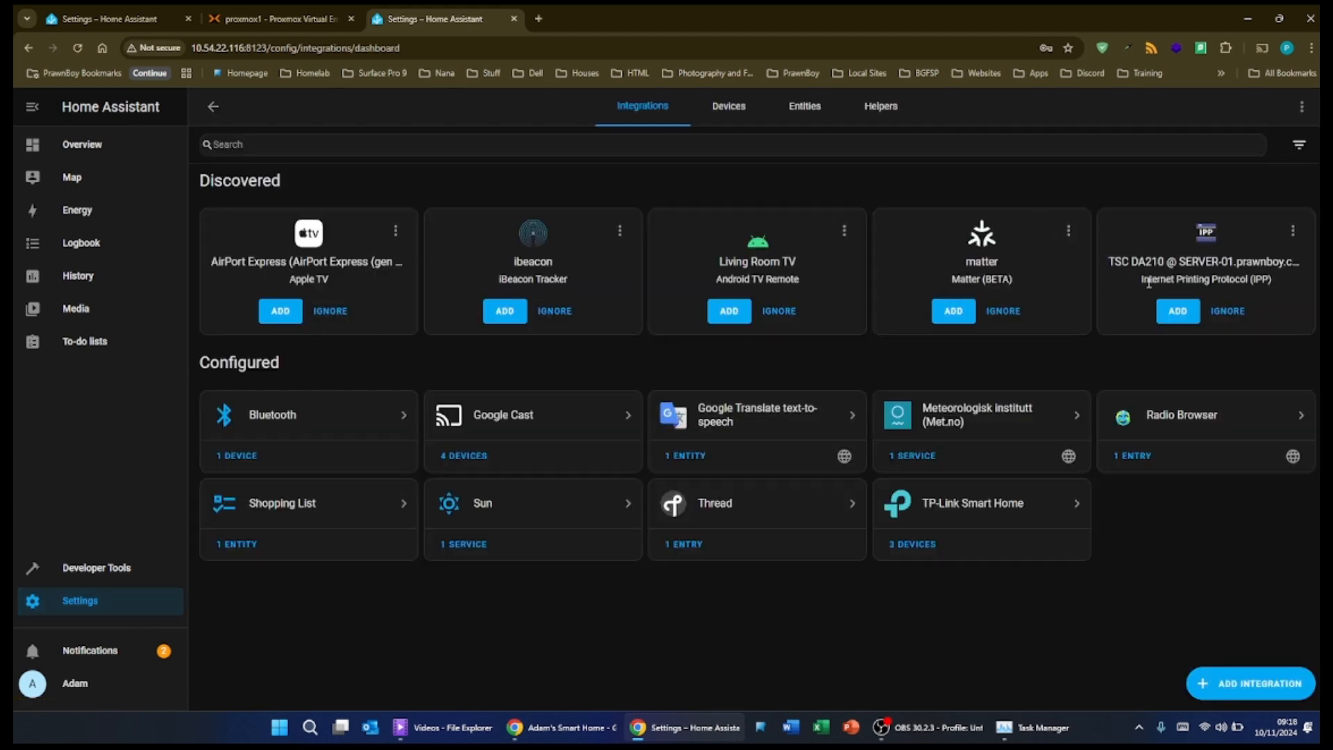
drag(1147, 279, 1254, 282)
drag(944, 297, 1068, 295)
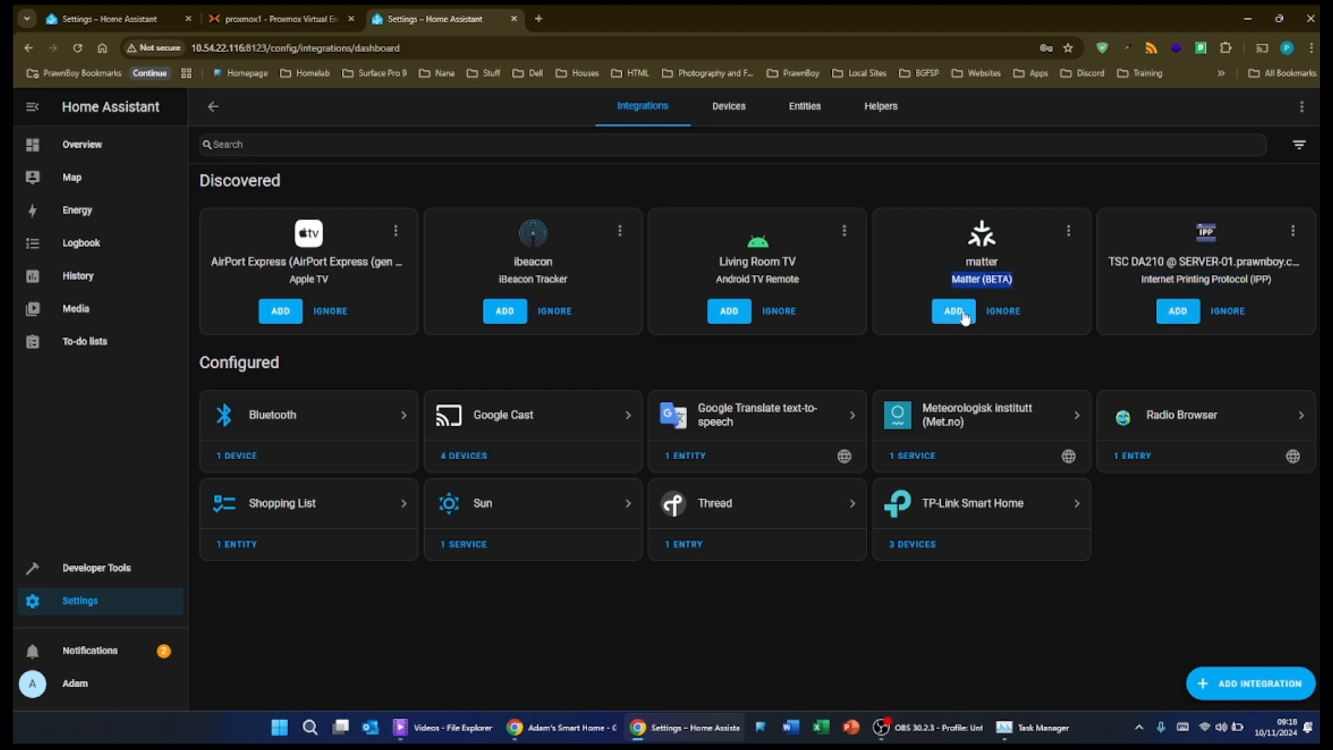
click(381, 415)
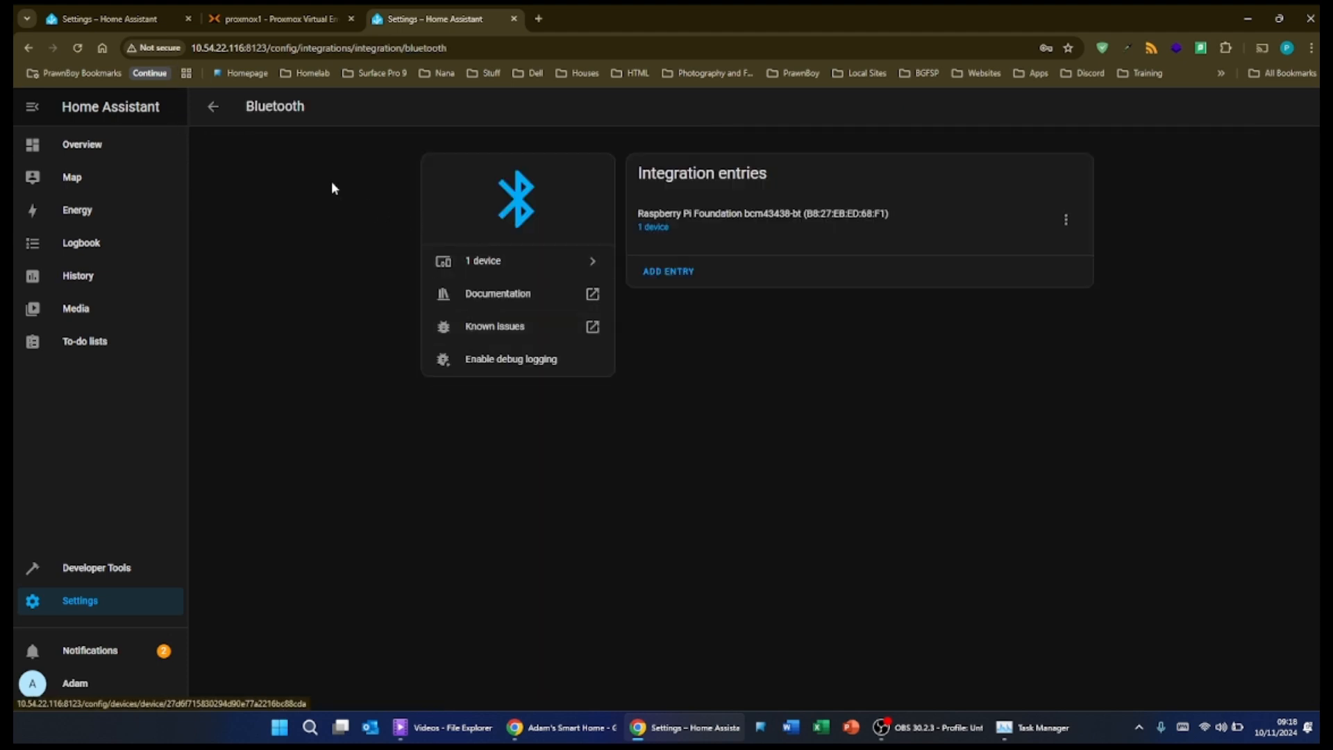
click(212, 104)
- Add the discovered iBeacon Tracker integration, then switch to the first Home Assistant tab
click(505, 310)
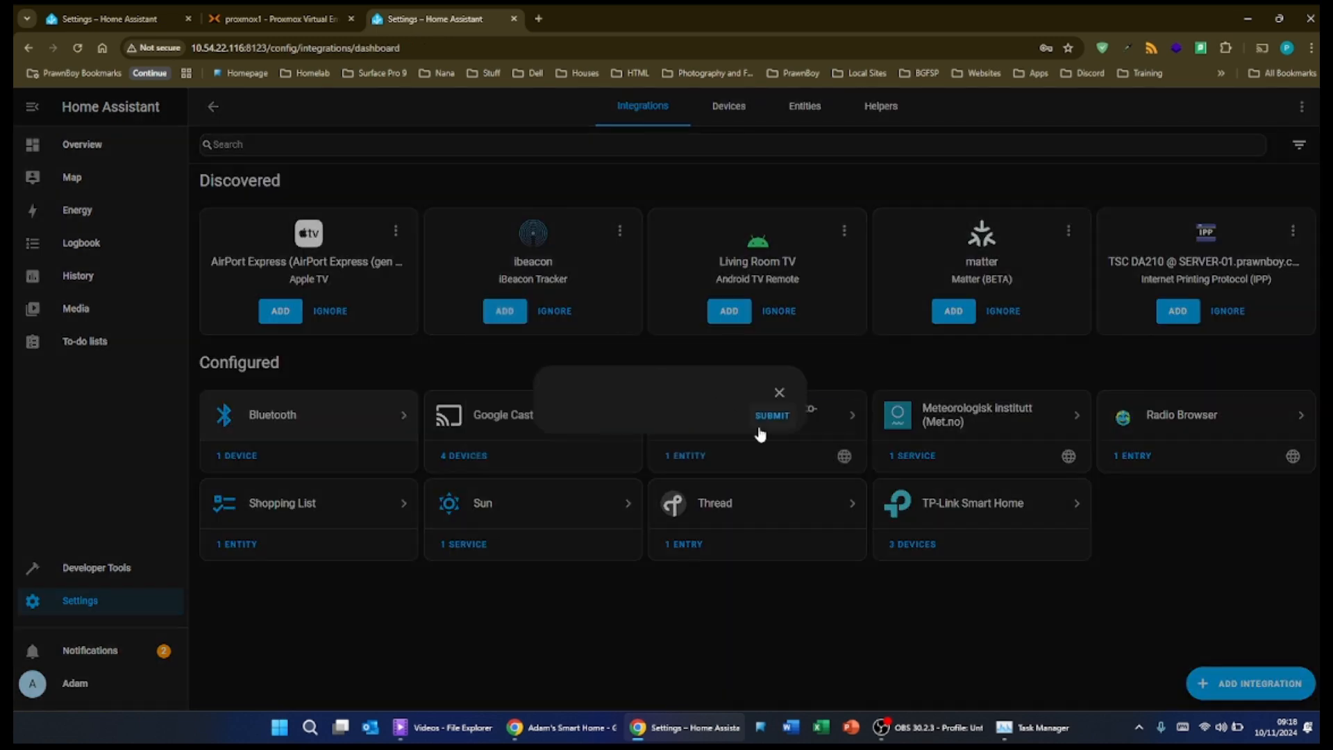
click(760, 427)
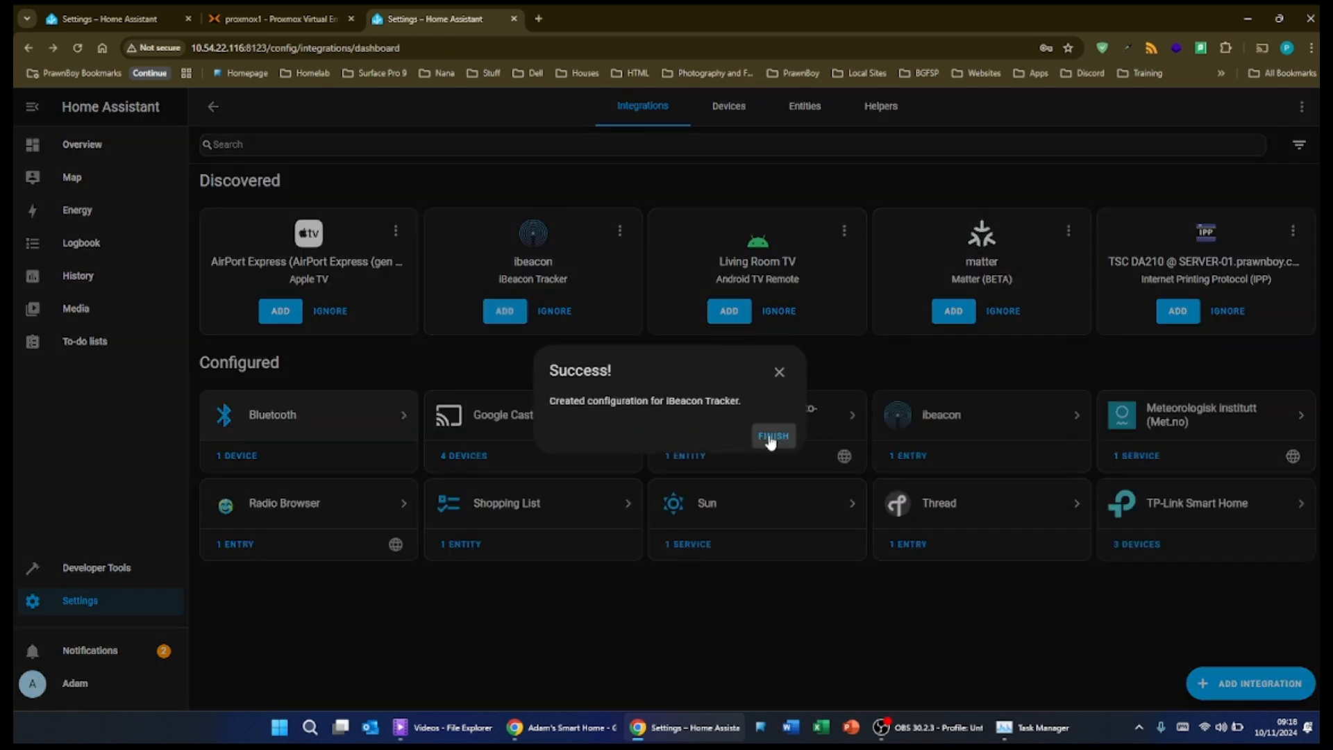
click(773, 436)
click(120, 12)
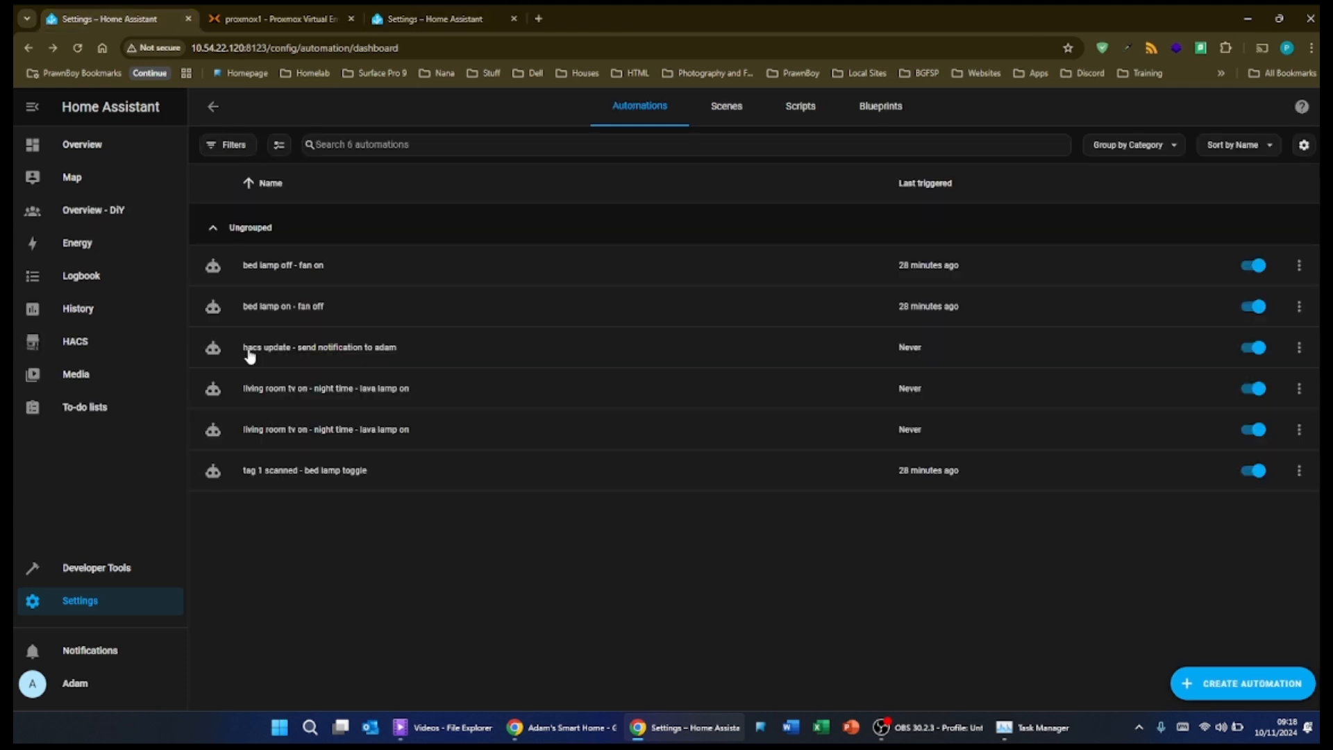
- Open the integrations and look at the Matter (BETA) entry's options
click(138, 599)
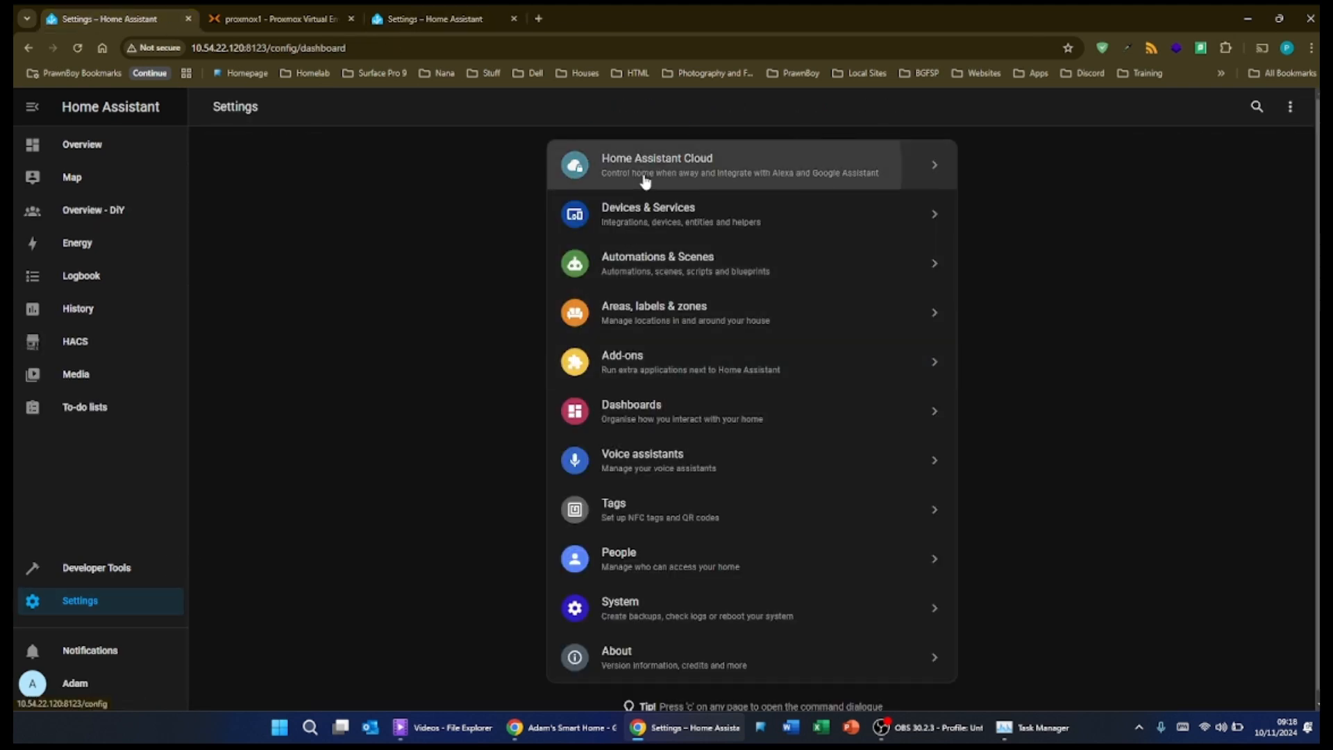
click(630, 233)
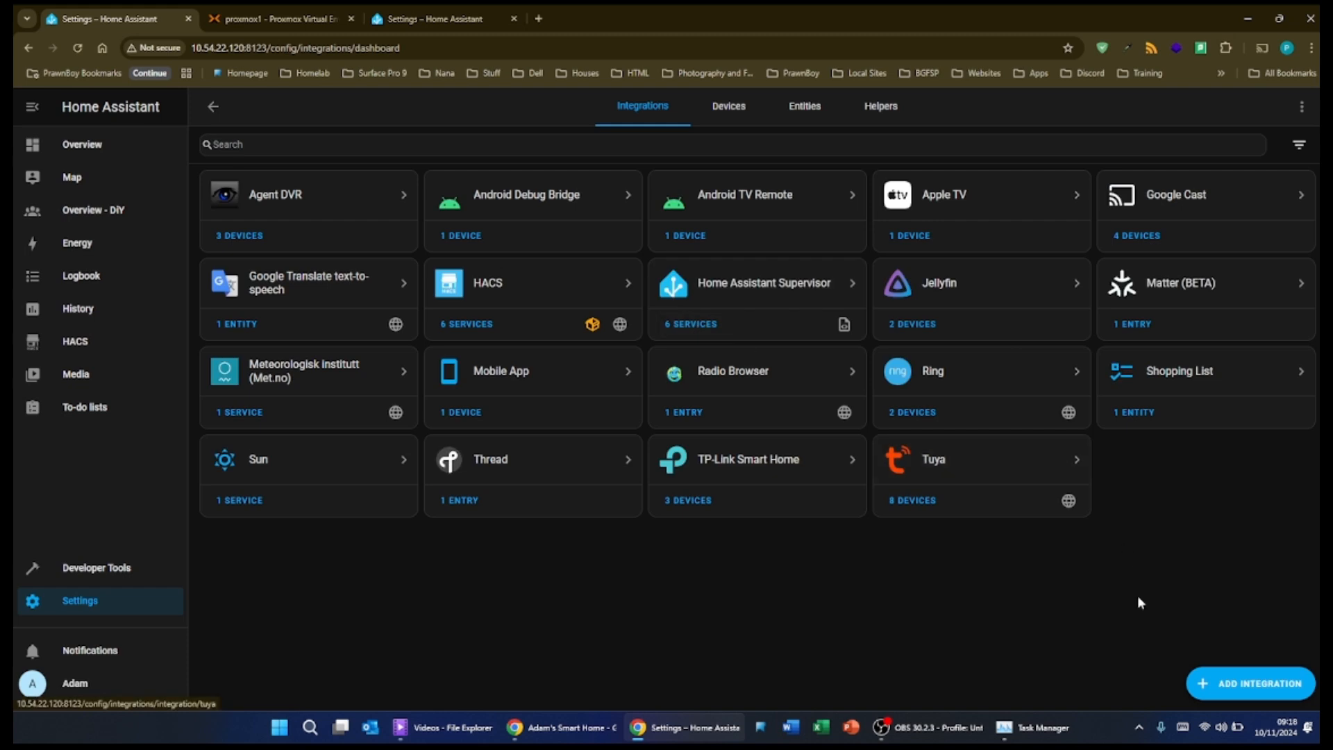
click(1173, 286)
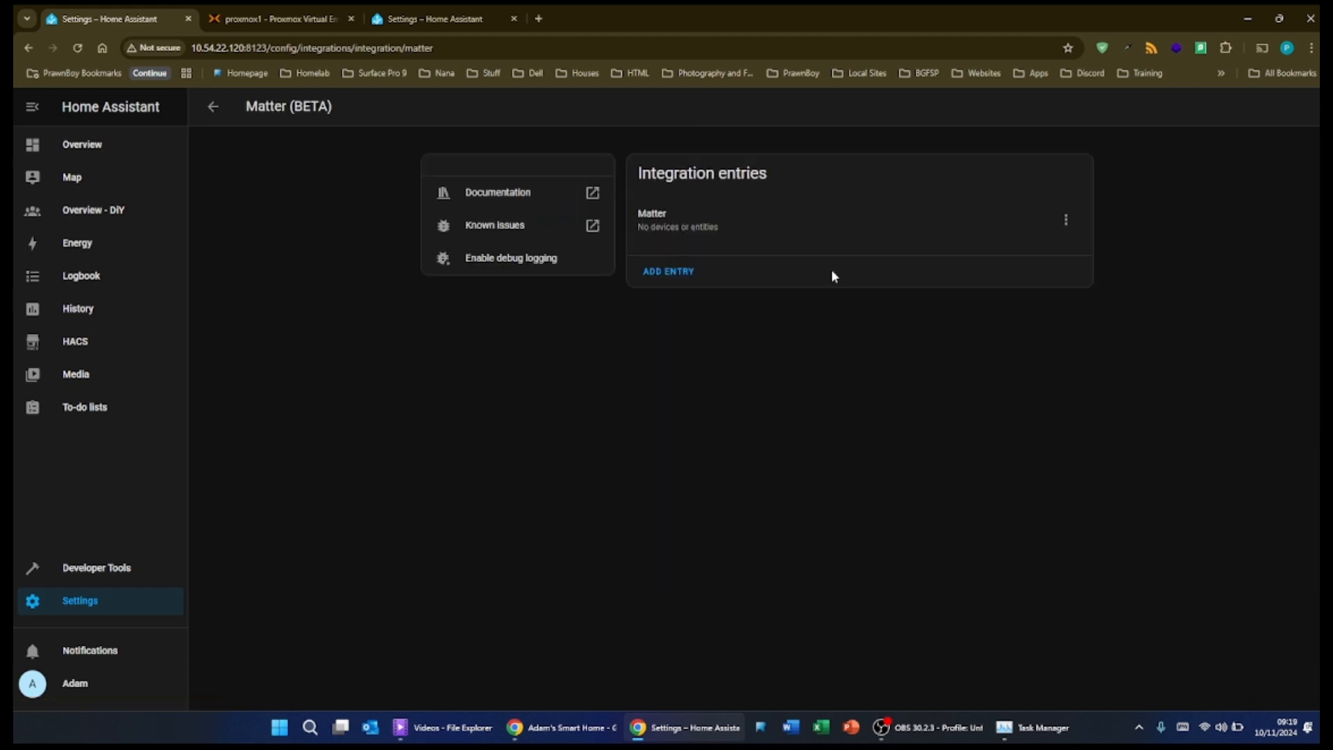
click(1062, 234)
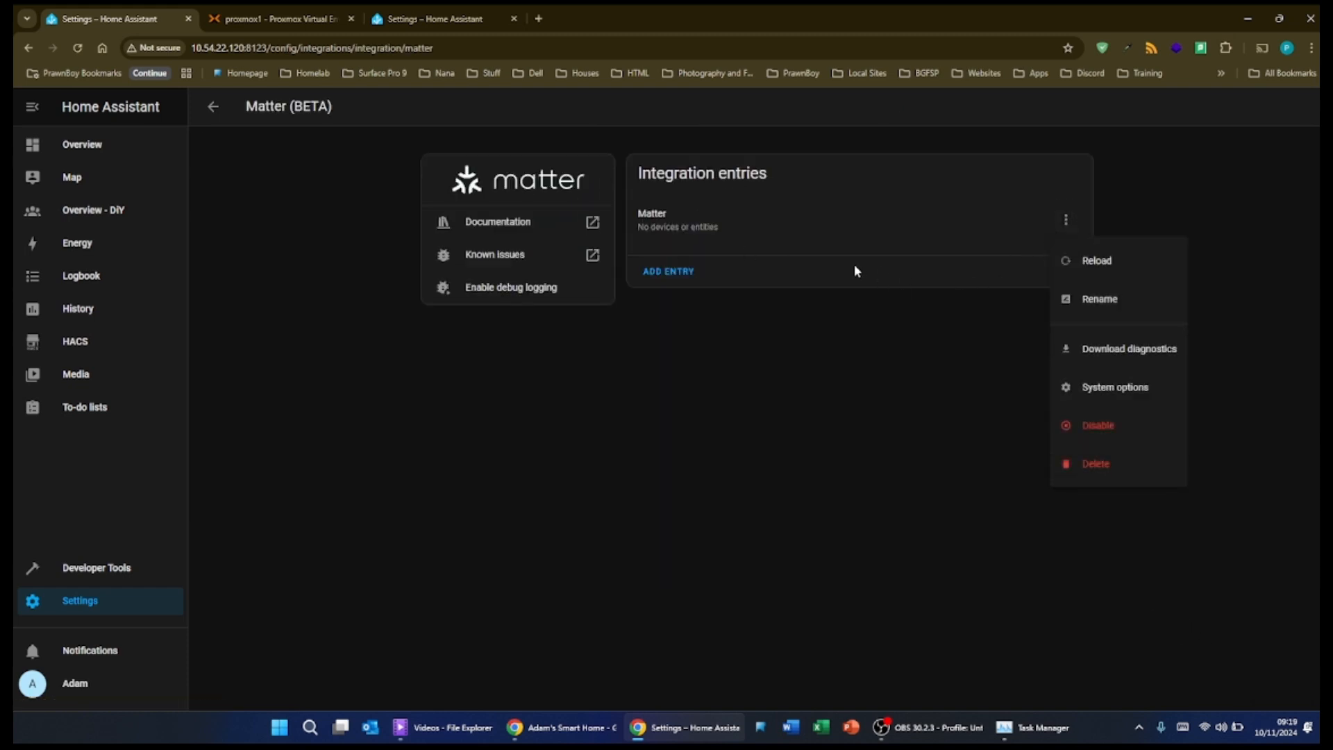
click(500, 188)
click(214, 106)
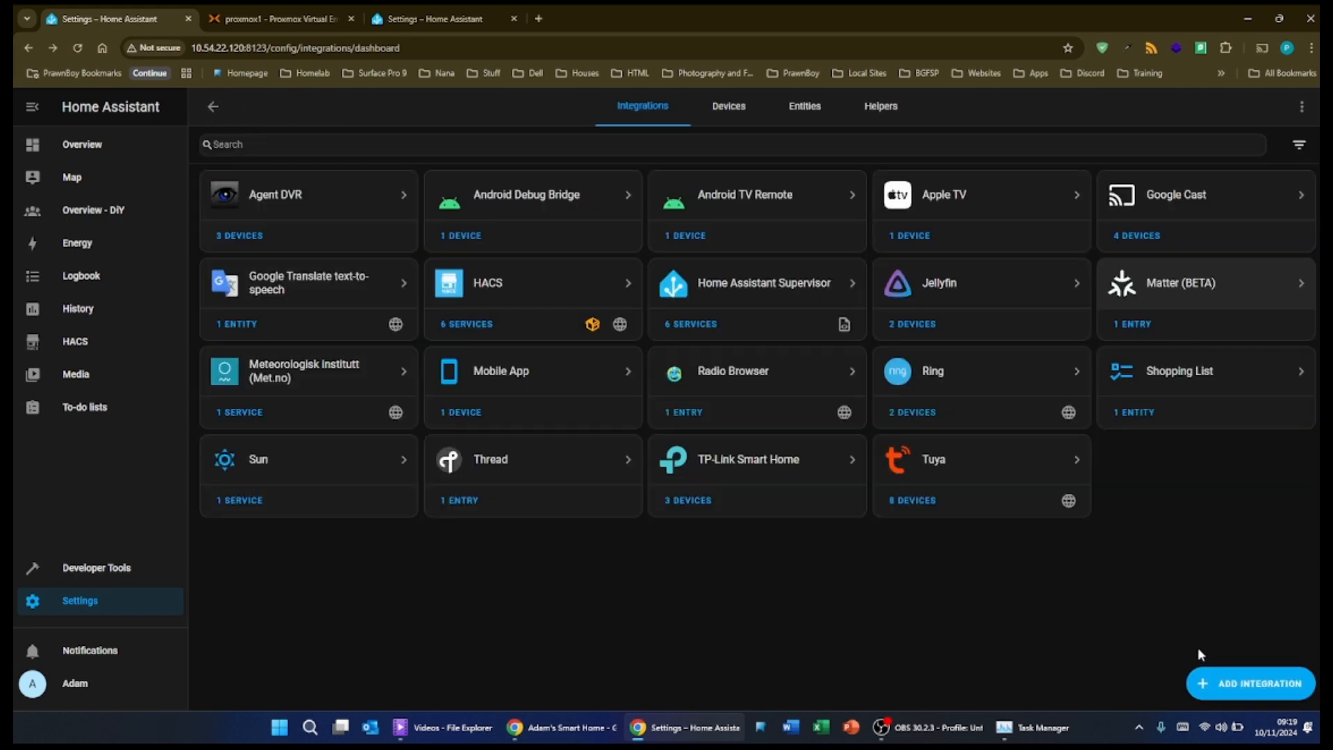
- Try adding an Internet Printing Protocol (IPP) printer at 10.54.22.69, then dismiss the IPP error
click(1226, 682)
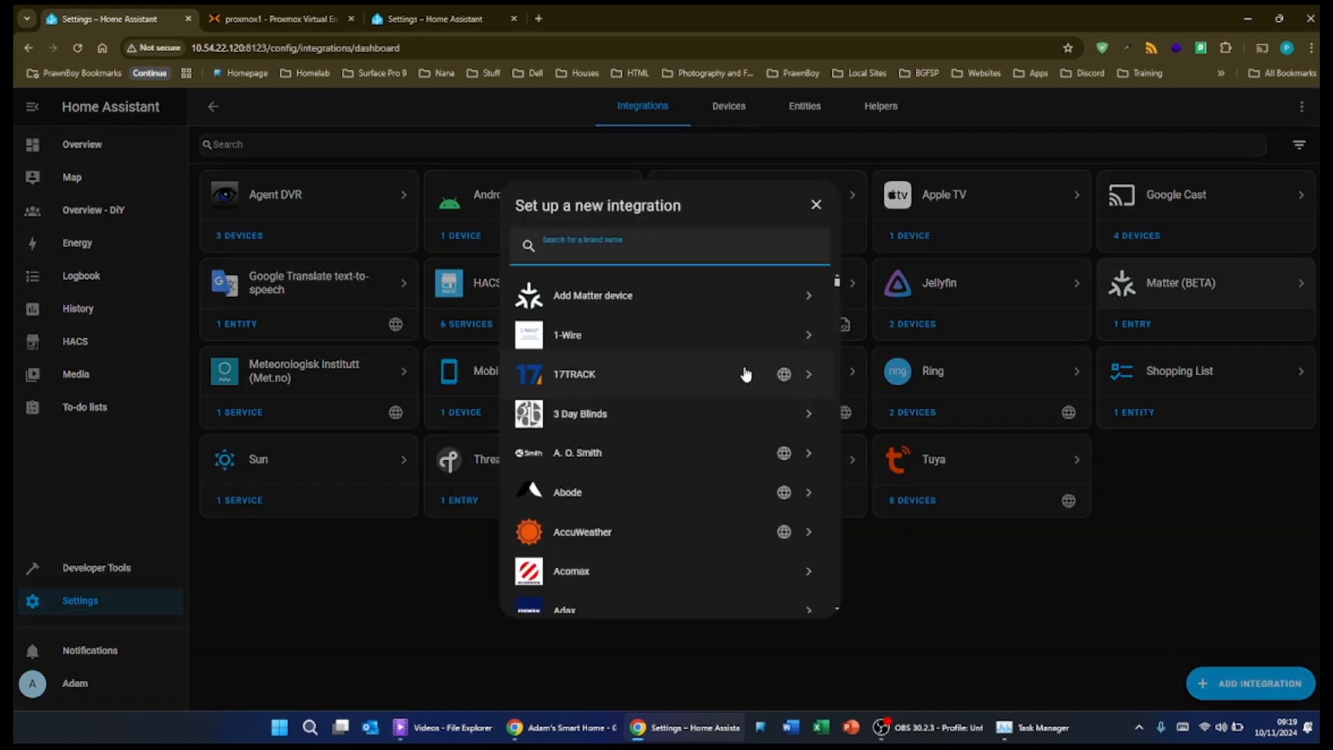
text(print)
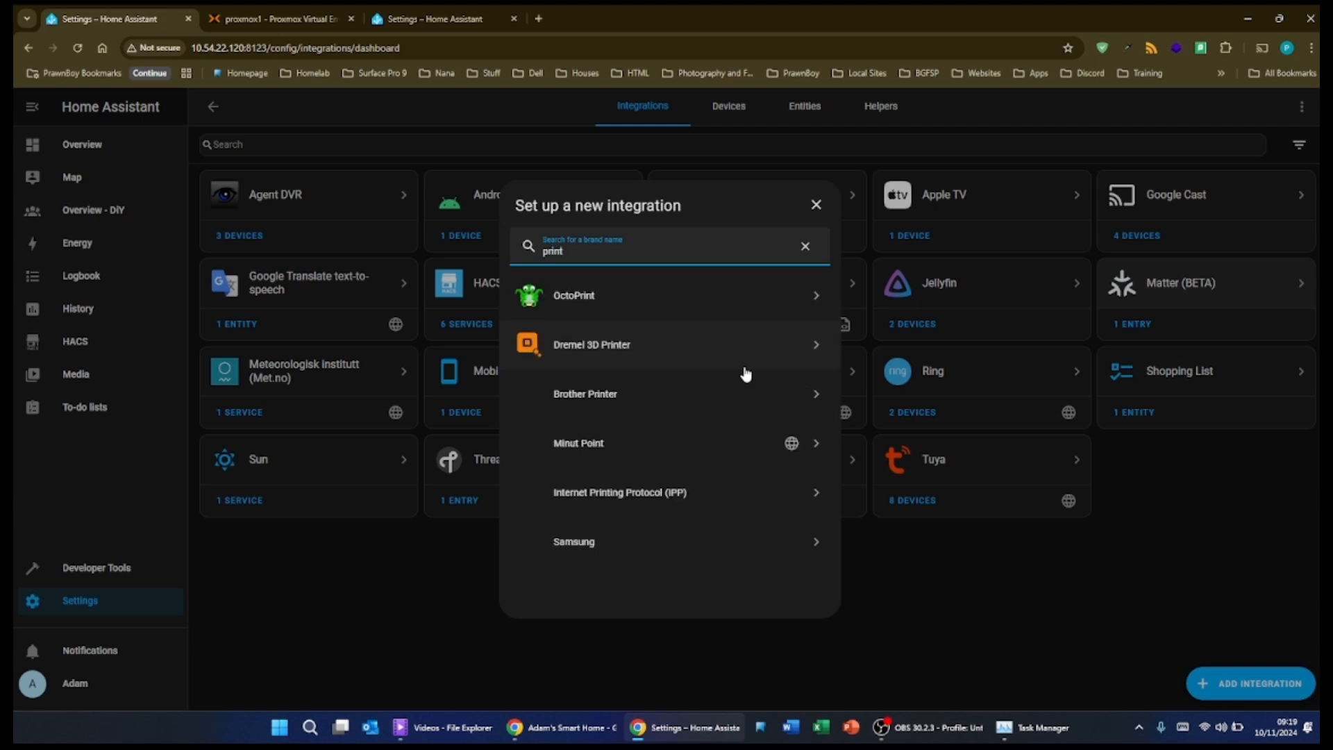
click(701, 491)
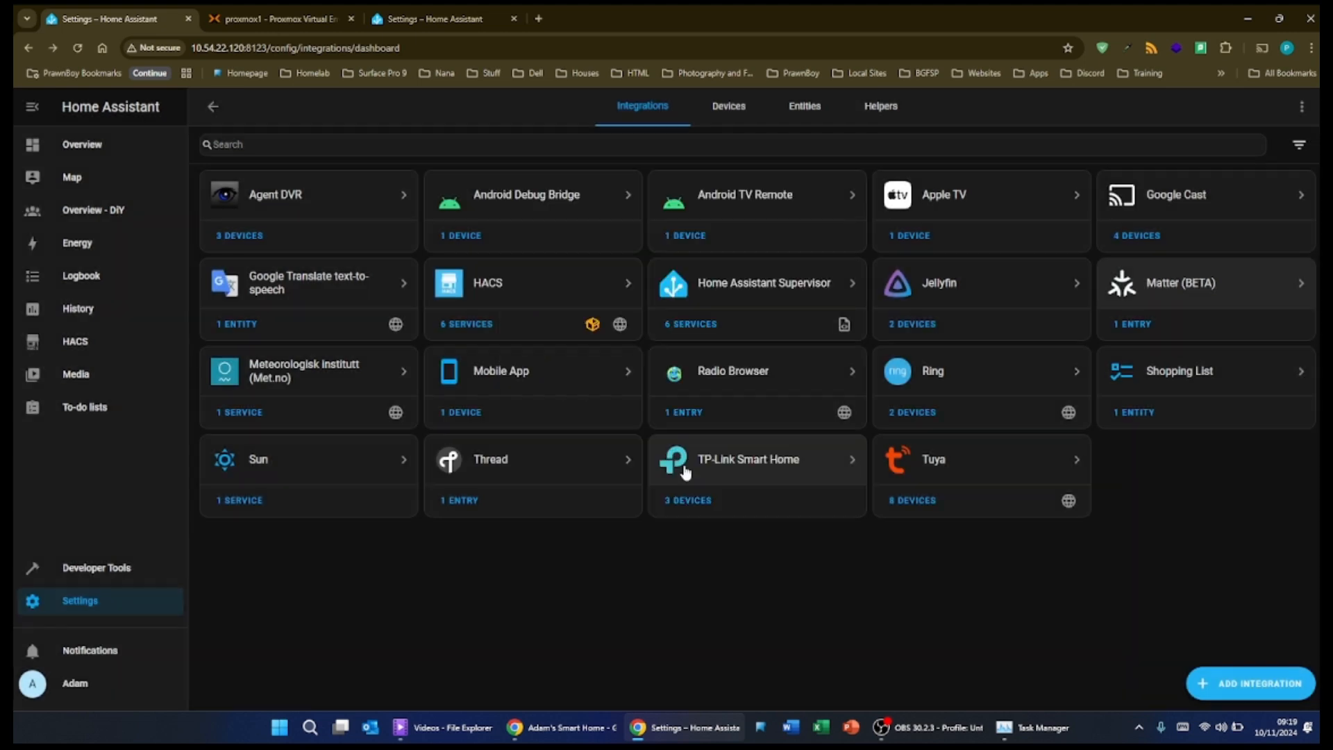
click(601, 323)
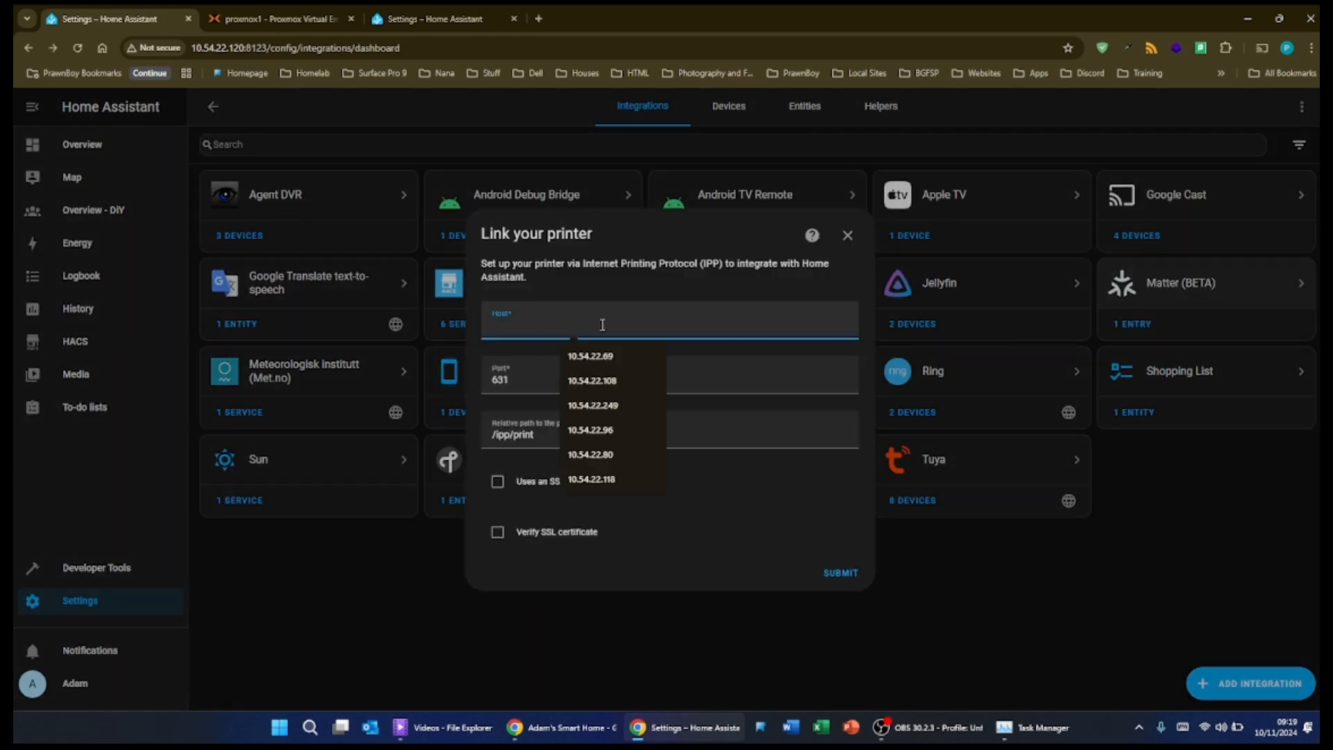
text(10.54.22.69)
key(Return)
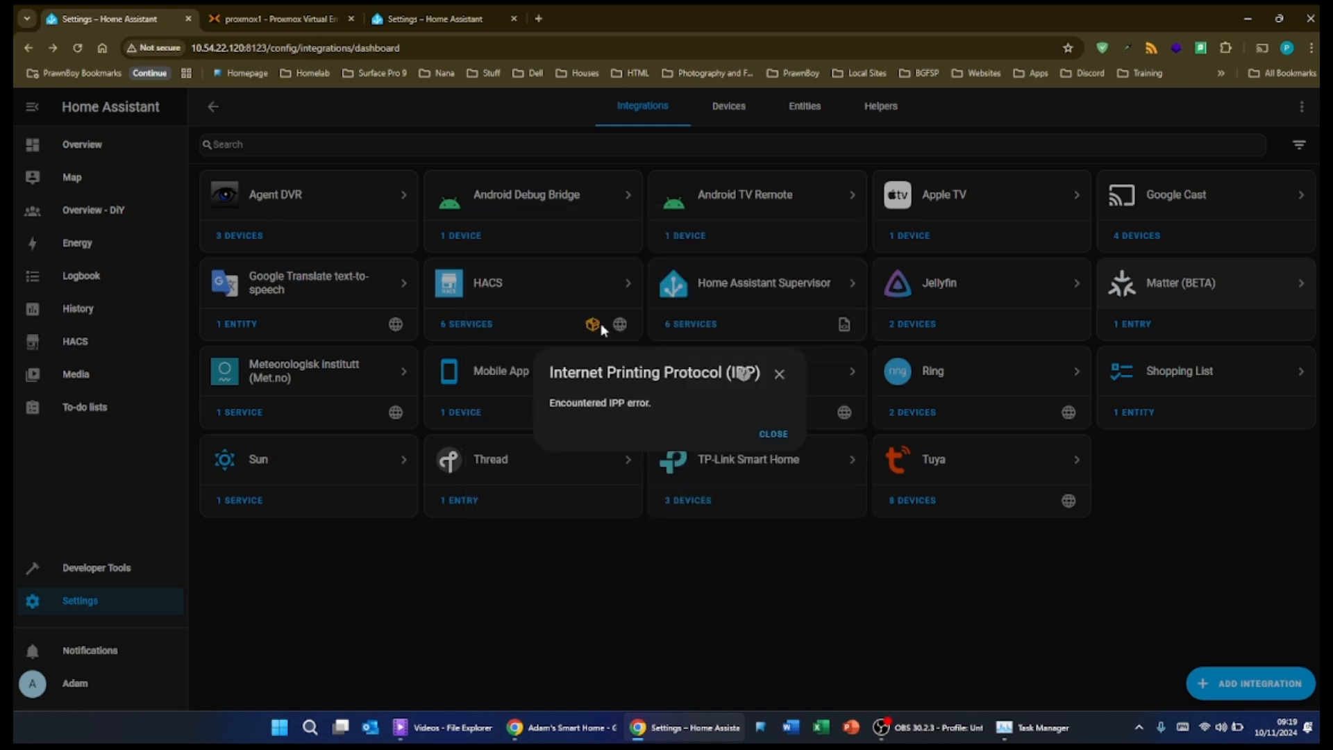
click(786, 445)
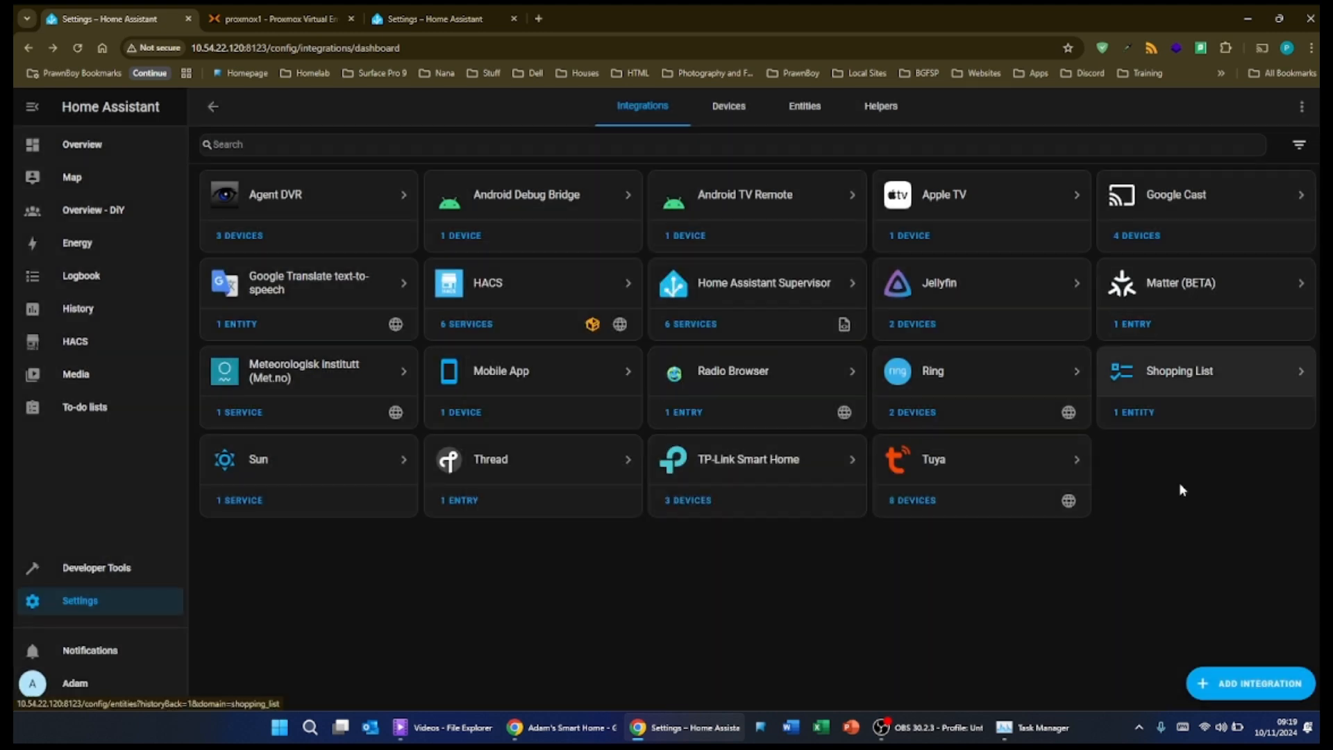
- Add the discovered TSC DA210 printer and assign it to the Bedroom area
click(421, 18)
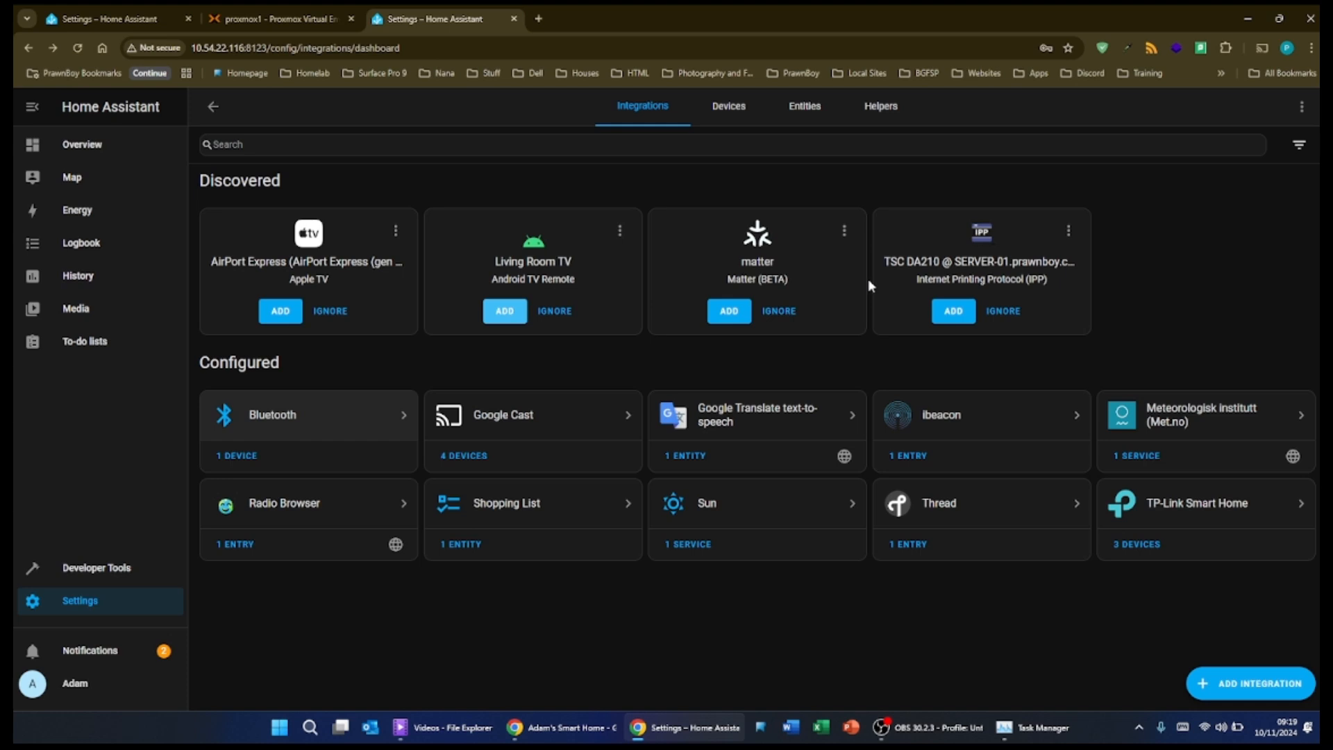
click(976, 312)
click(812, 430)
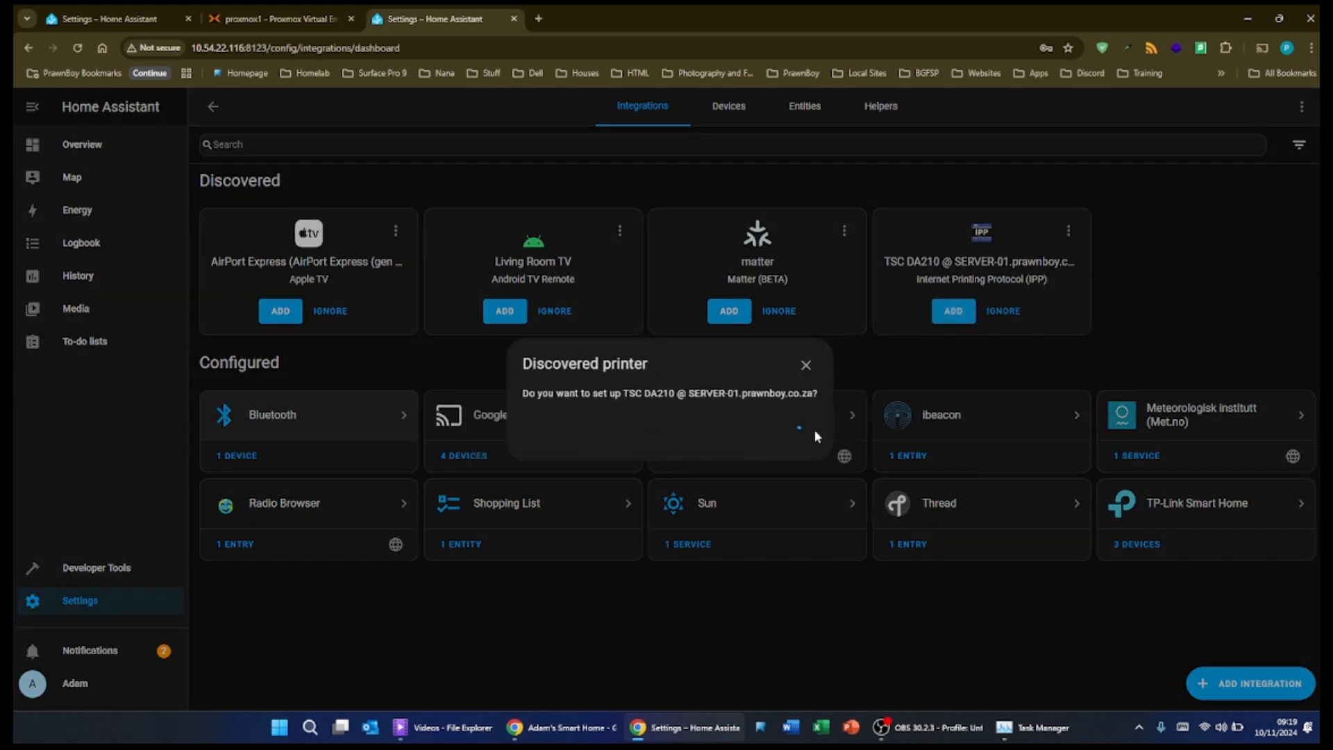
click(596, 457)
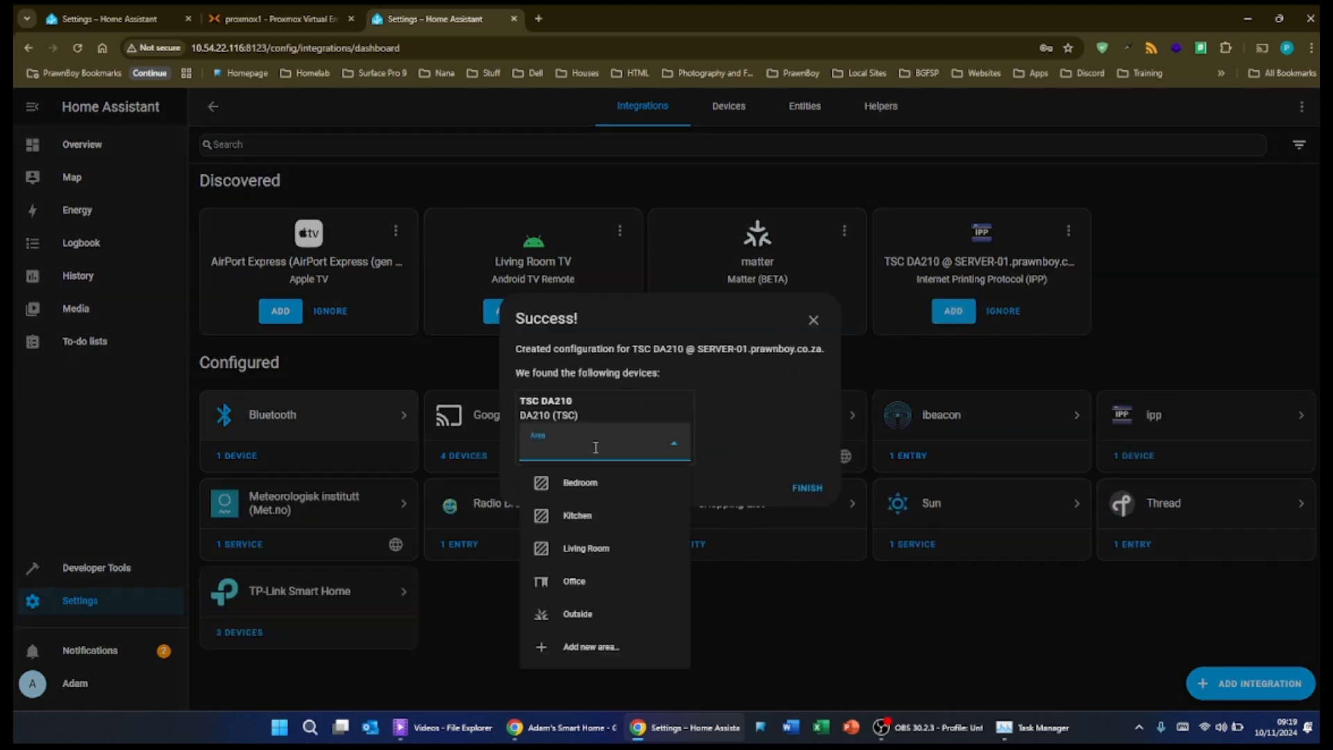
click(618, 489)
click(806, 488)
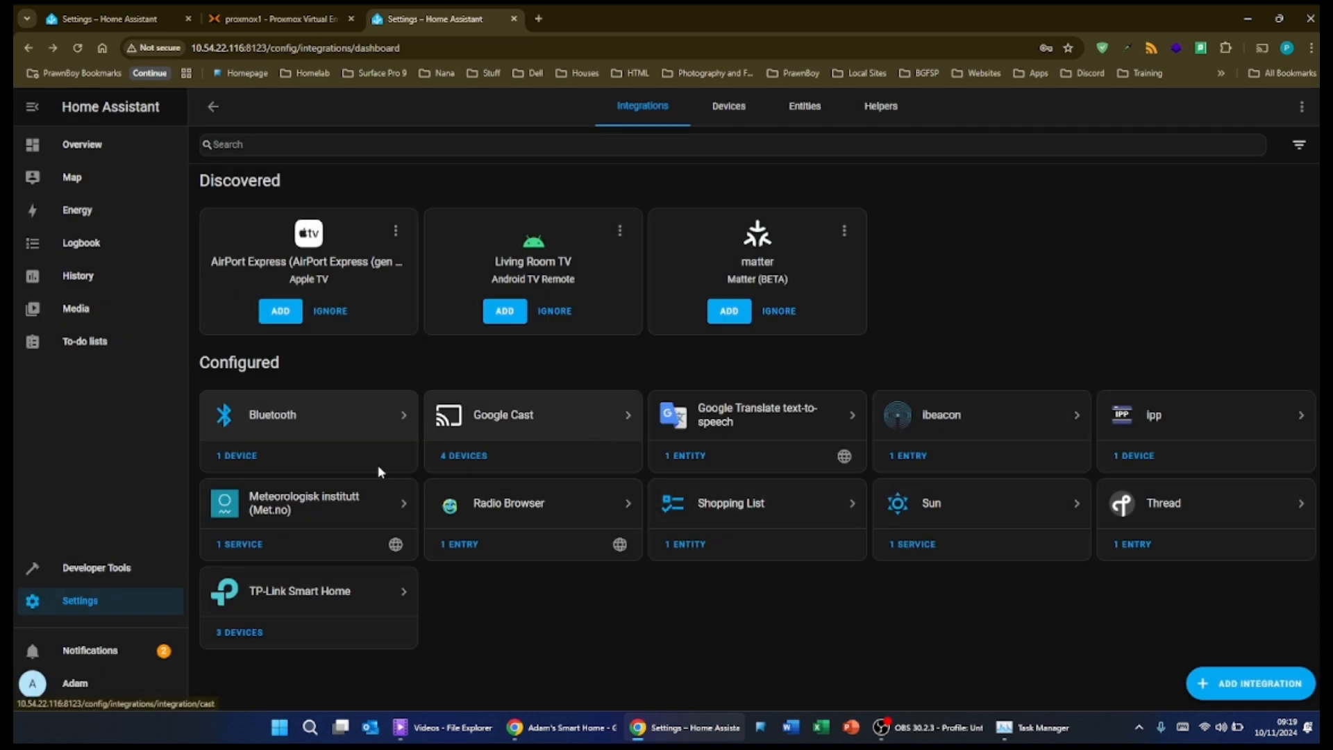
- On the other instance, retry IPP with host server-01, then show the Overview - DIY dashboard
click(114, 19)
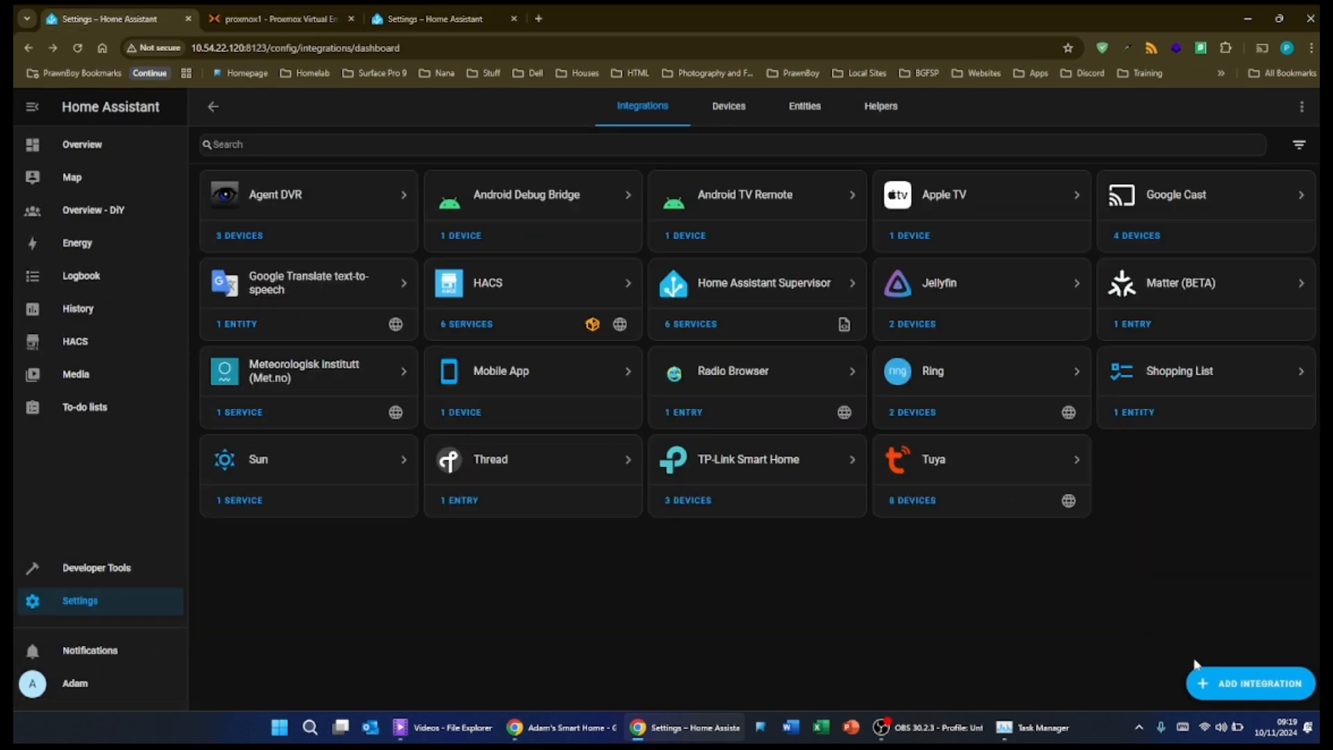
click(1212, 689)
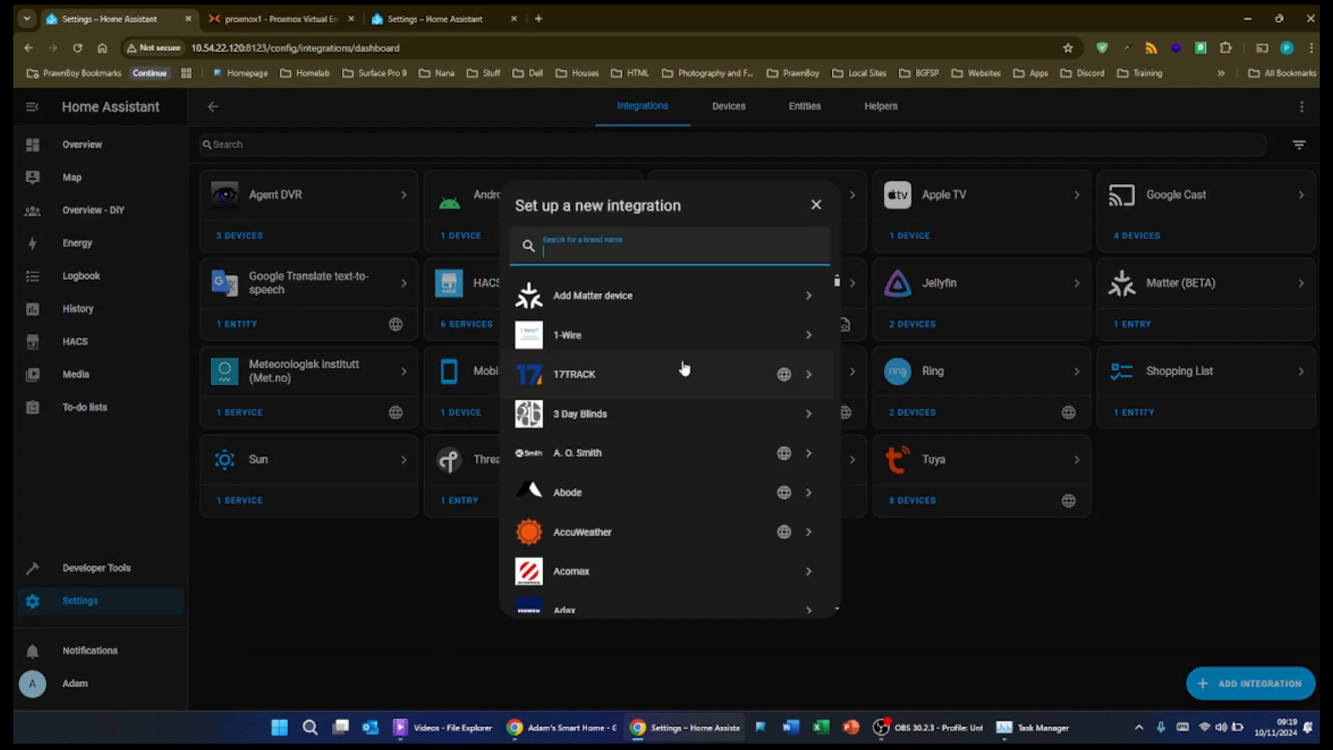
text(ipp)
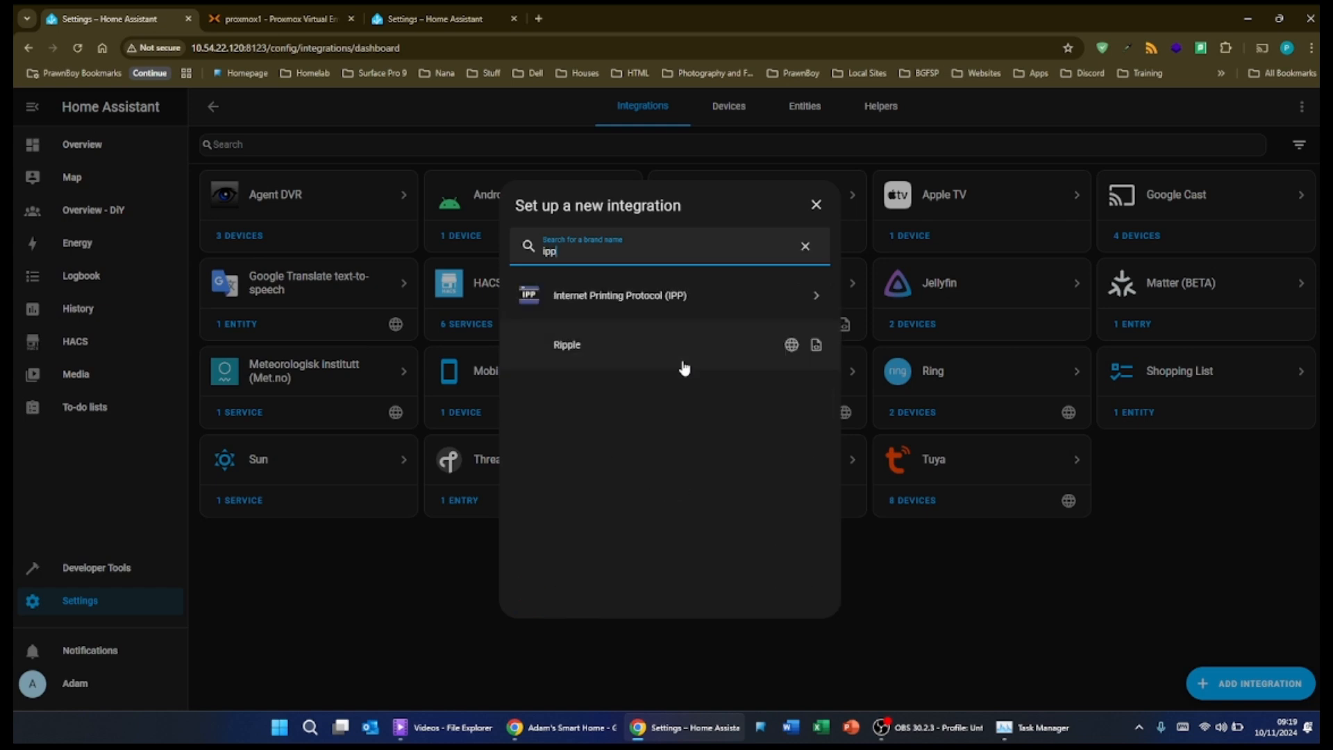
click(703, 297)
click(681, 320)
text(server-01)
key(Return)
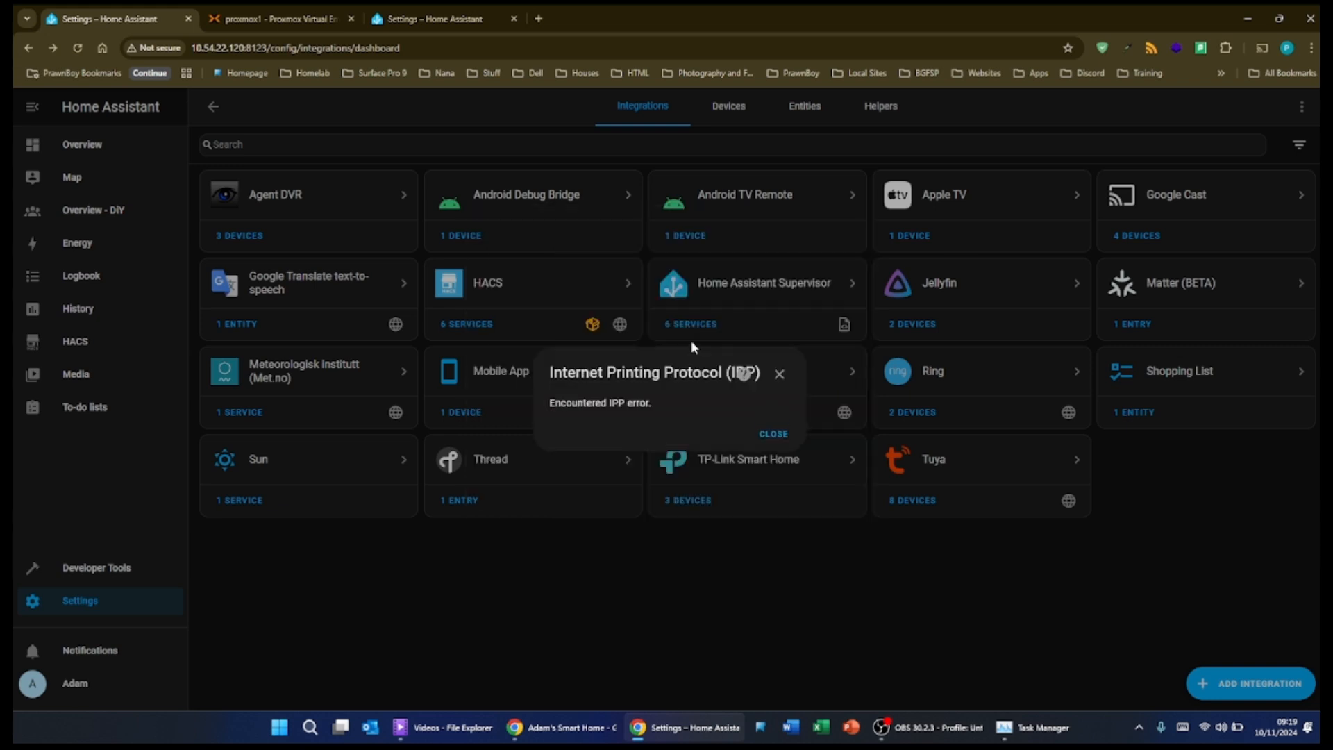
click(771, 435)
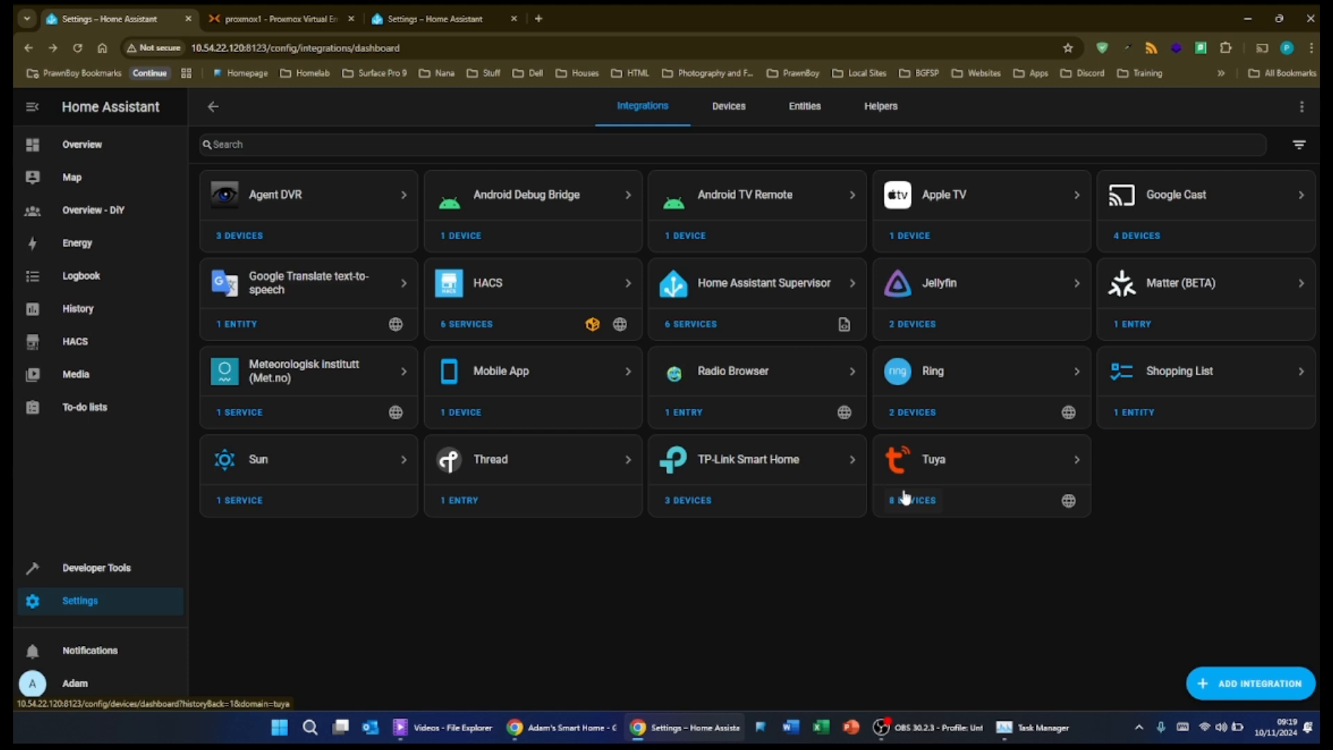
click(155, 220)
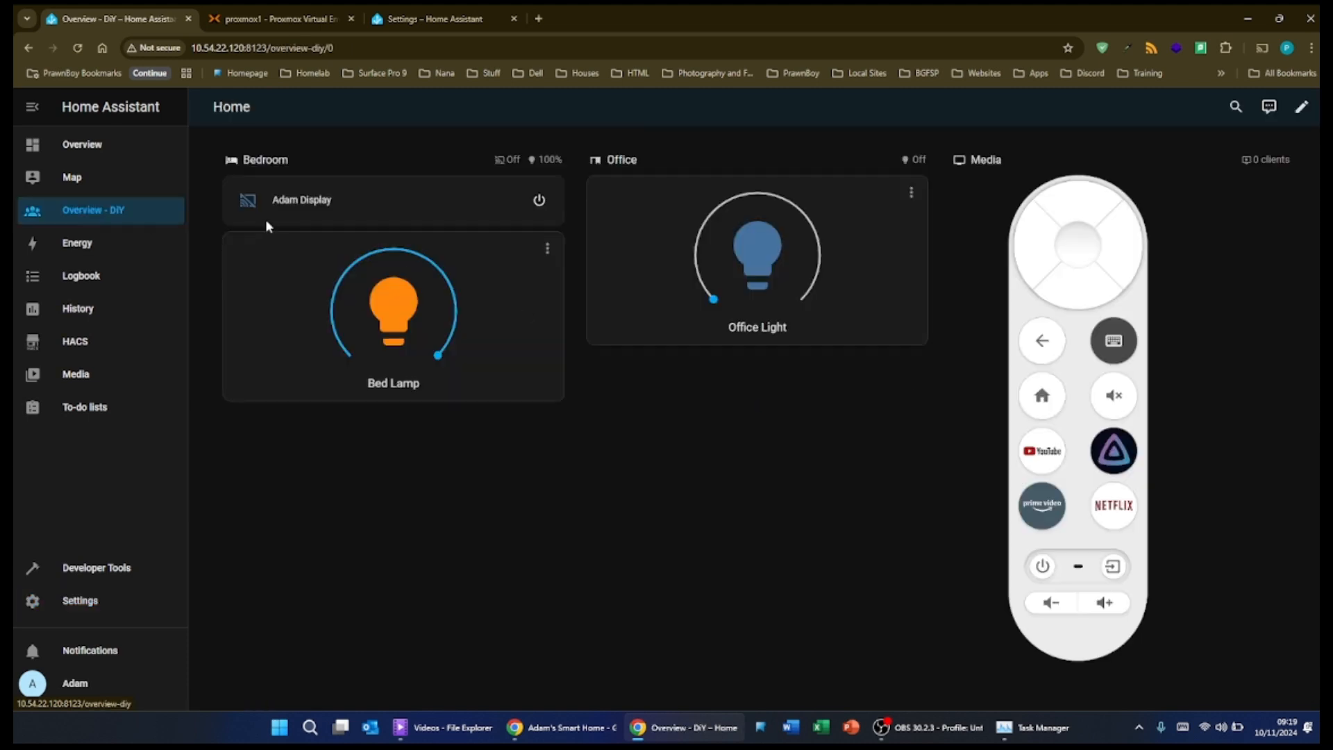
- Show the Map page and zoom around the tracked person's location near Midhurst
click(59, 186)
click(90, 222)
click(90, 173)
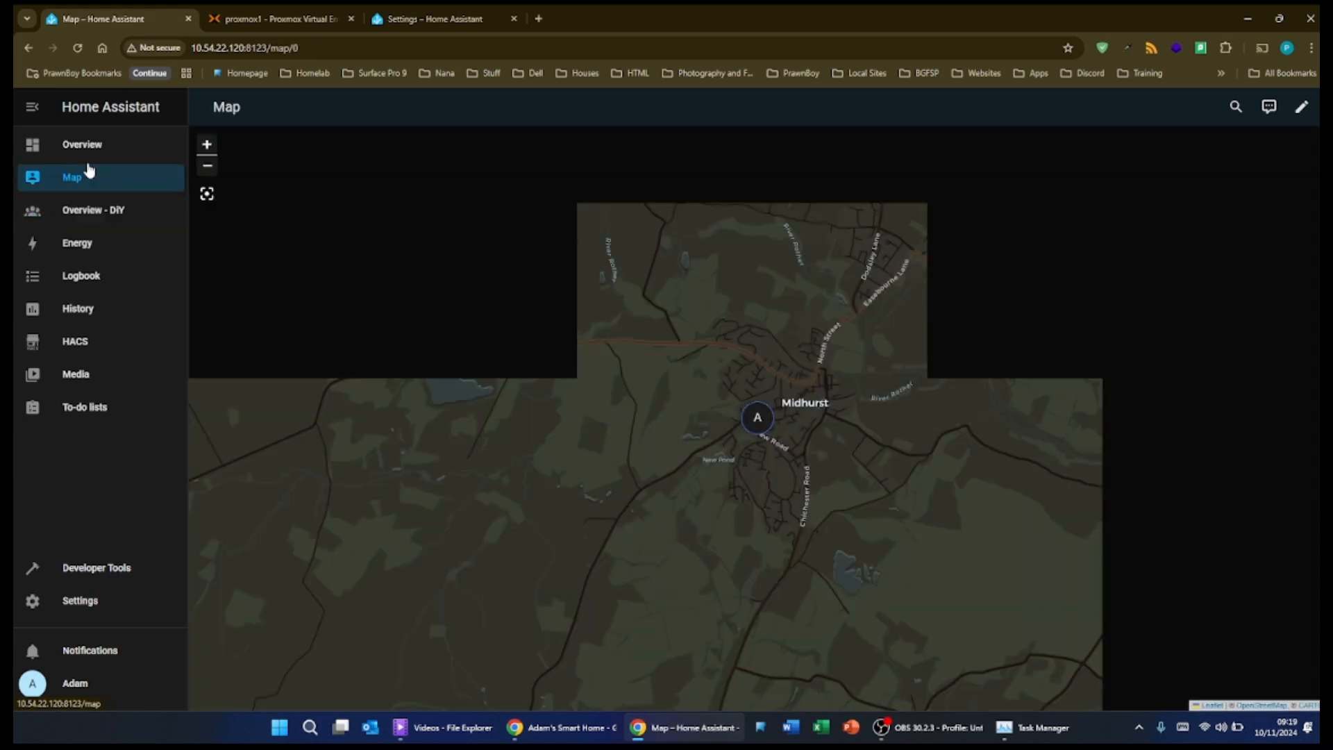
scroll(769, 369, up, 4)
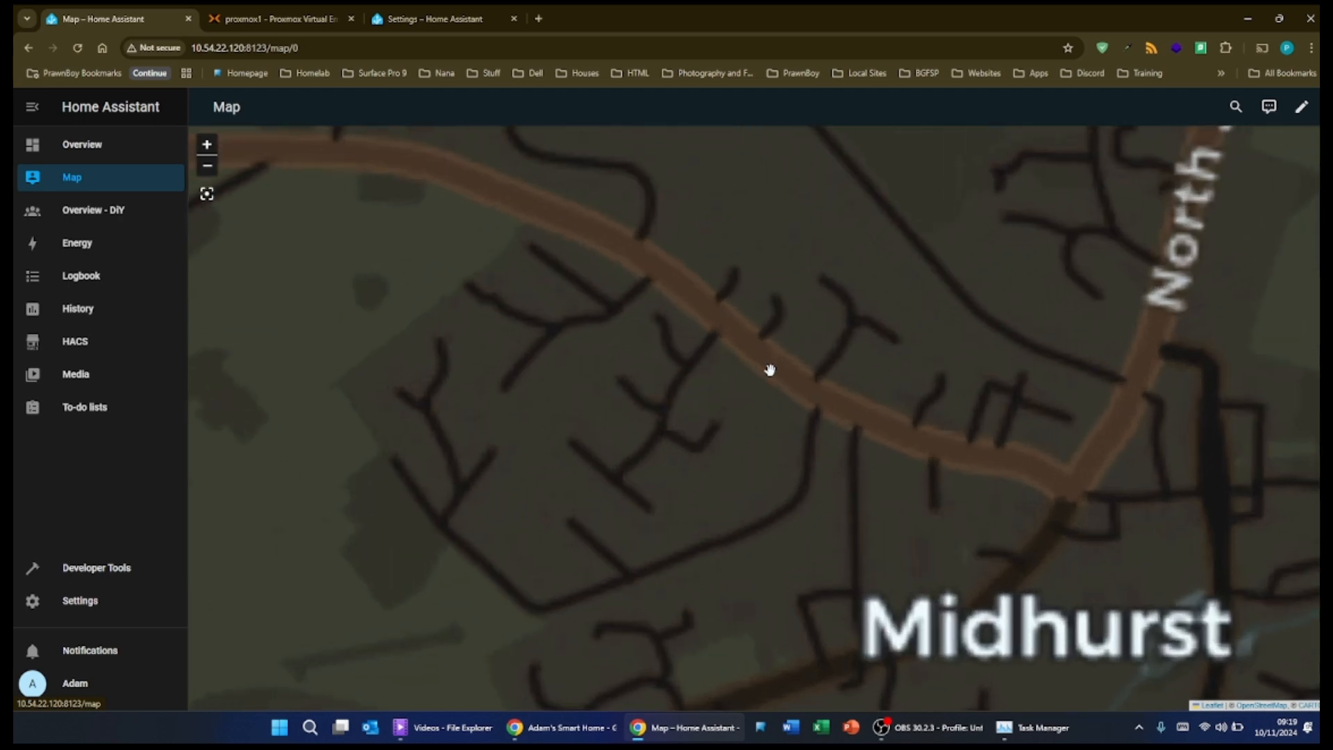
scroll(559, 330, down, 10)
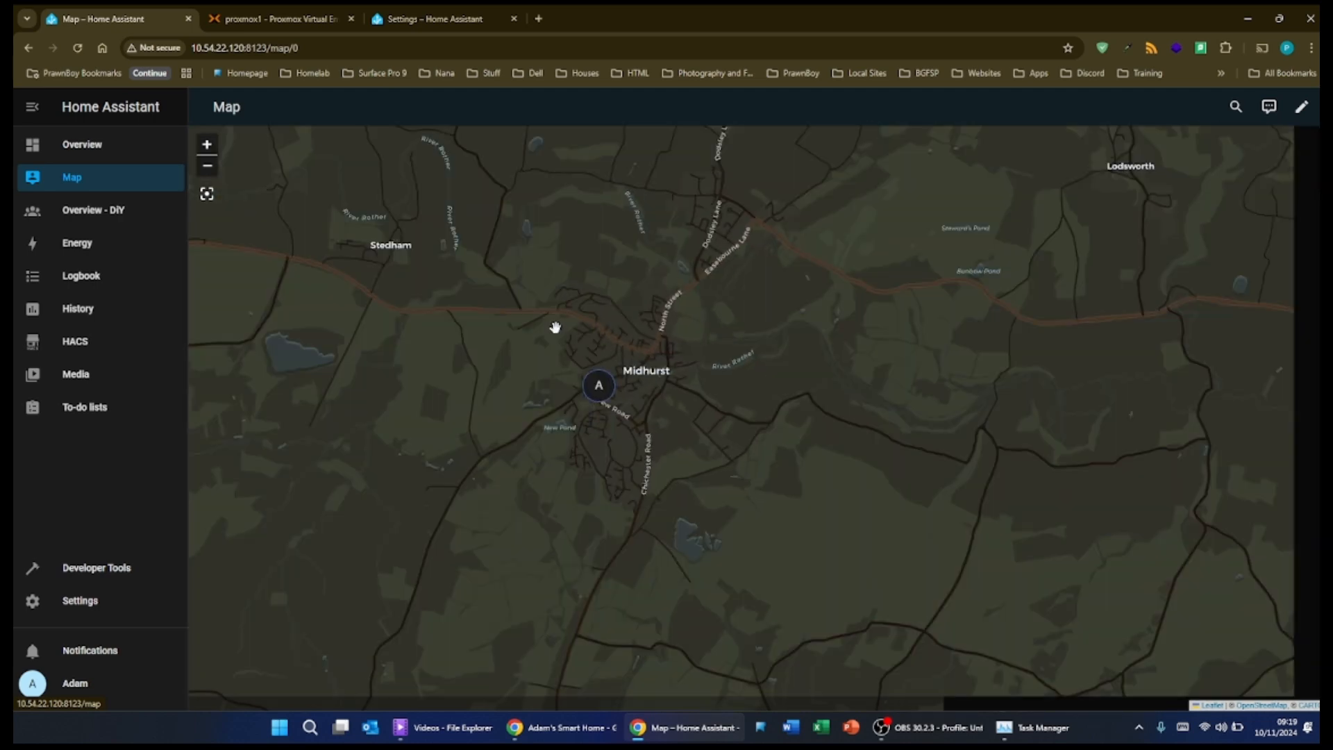